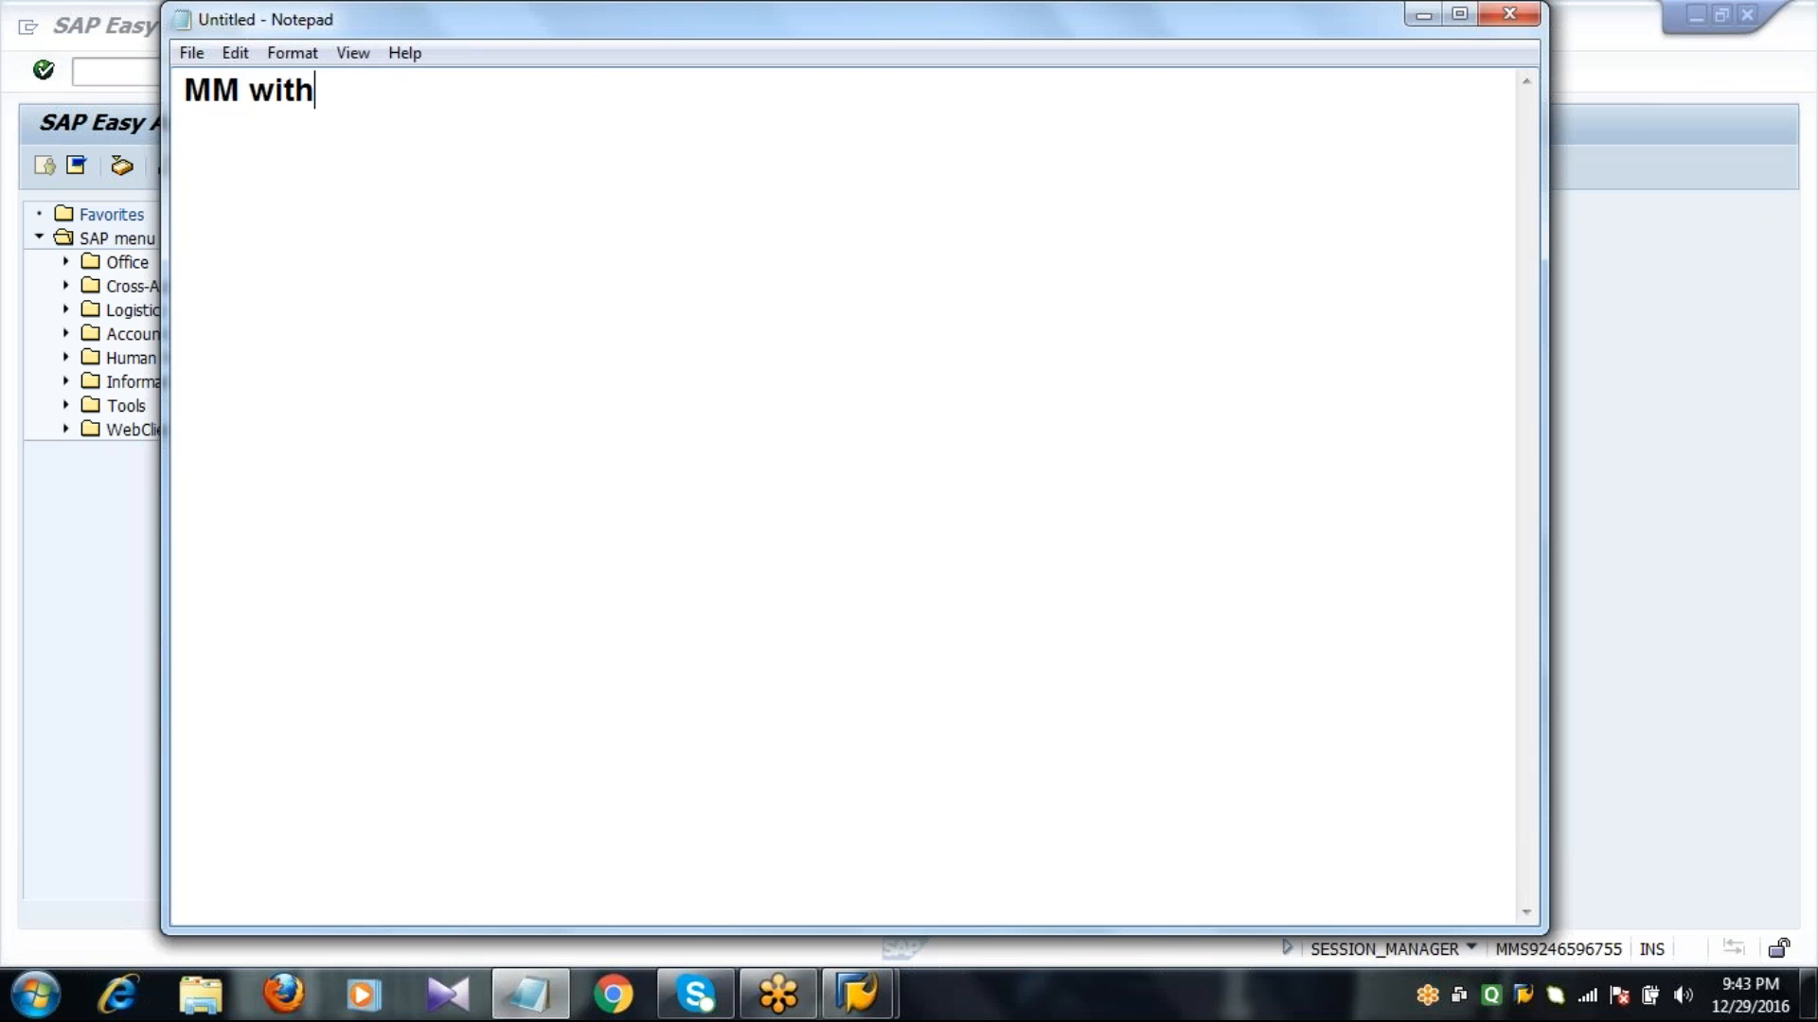
# Complete the heading as "MM with PP" and add the line "Consumption Based Planning" below it, separated by a blank line.
pyautogui.press('Return')
pyautogui.press('Return')
pyautogui.write('Consu')
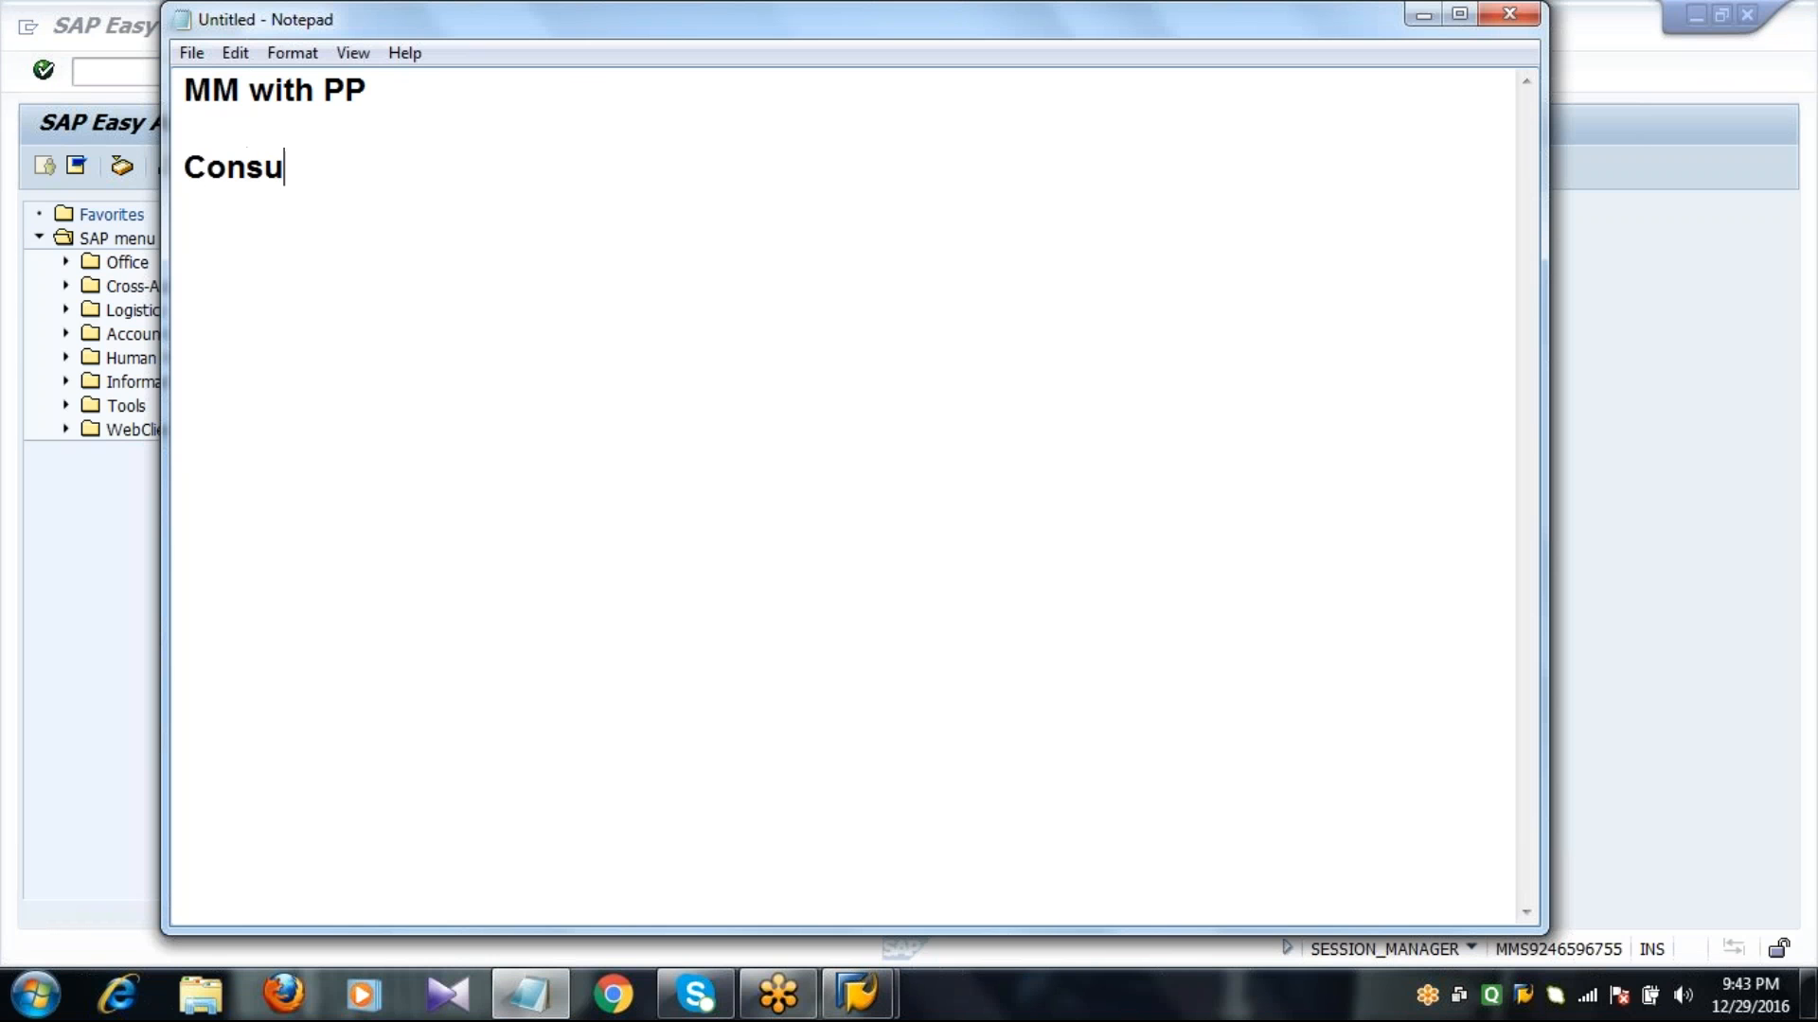
pyautogui.write('mption')
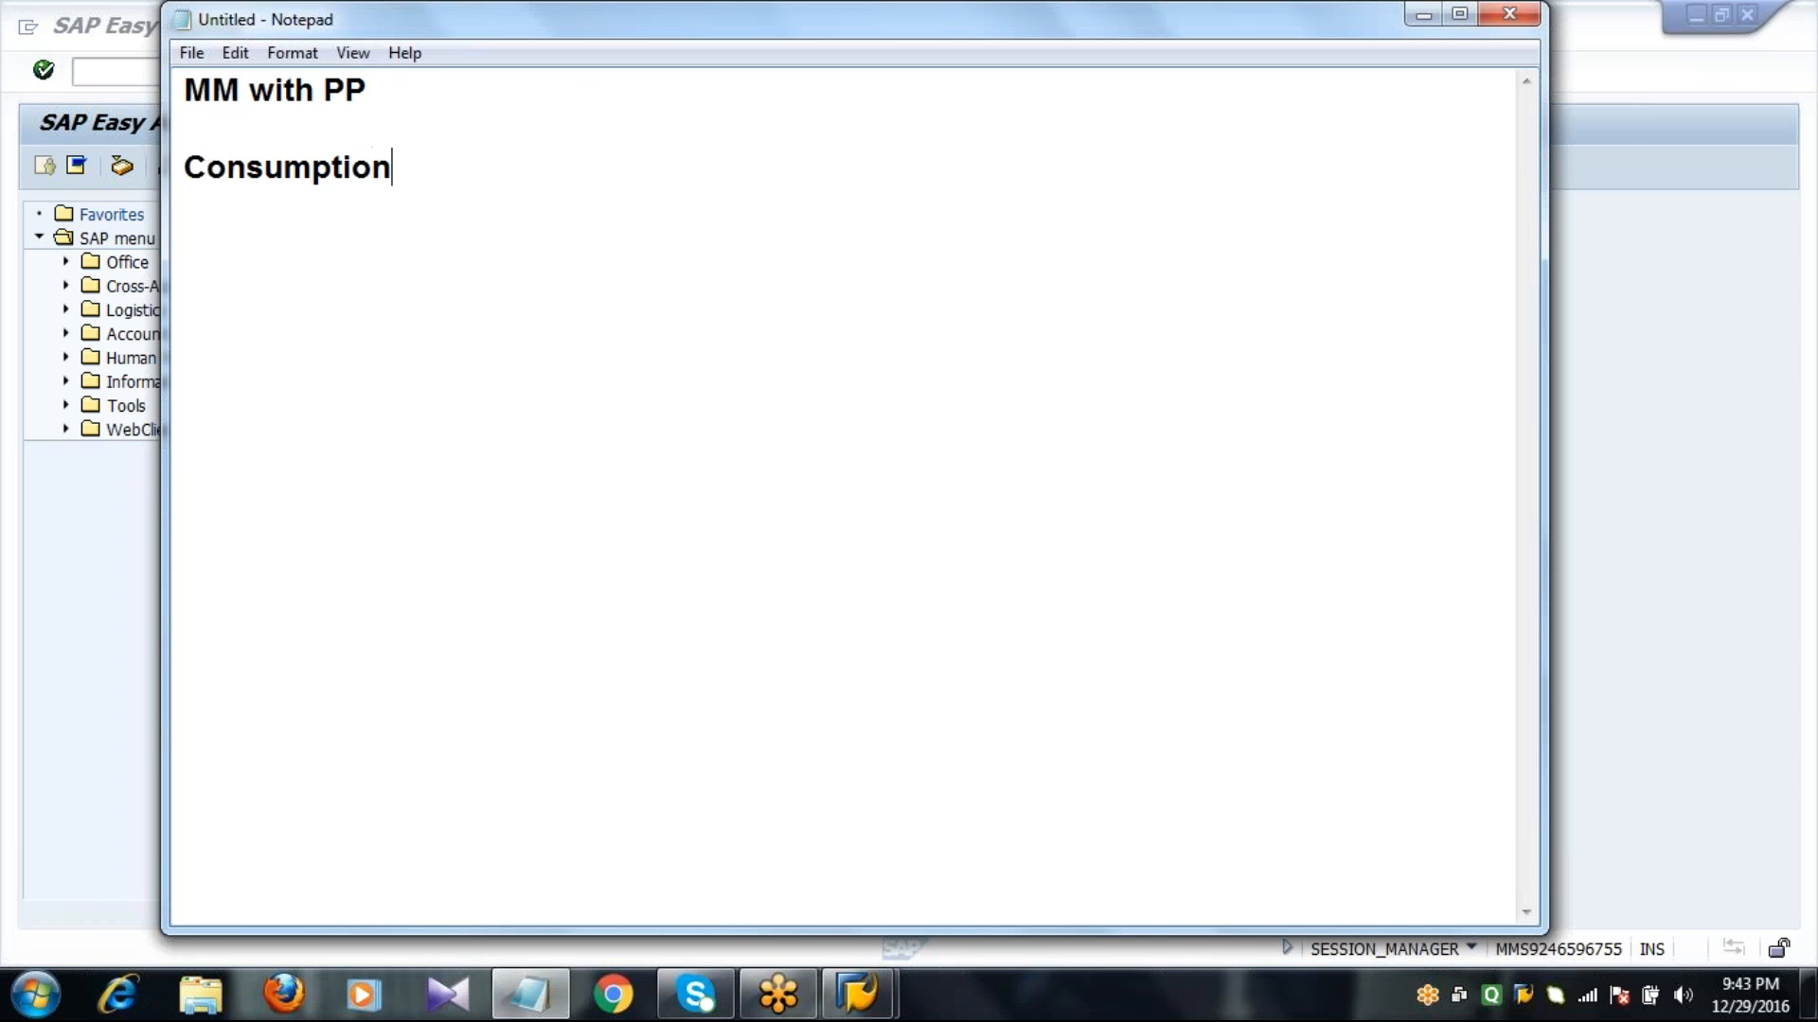
pyautogui.write(' Based ')
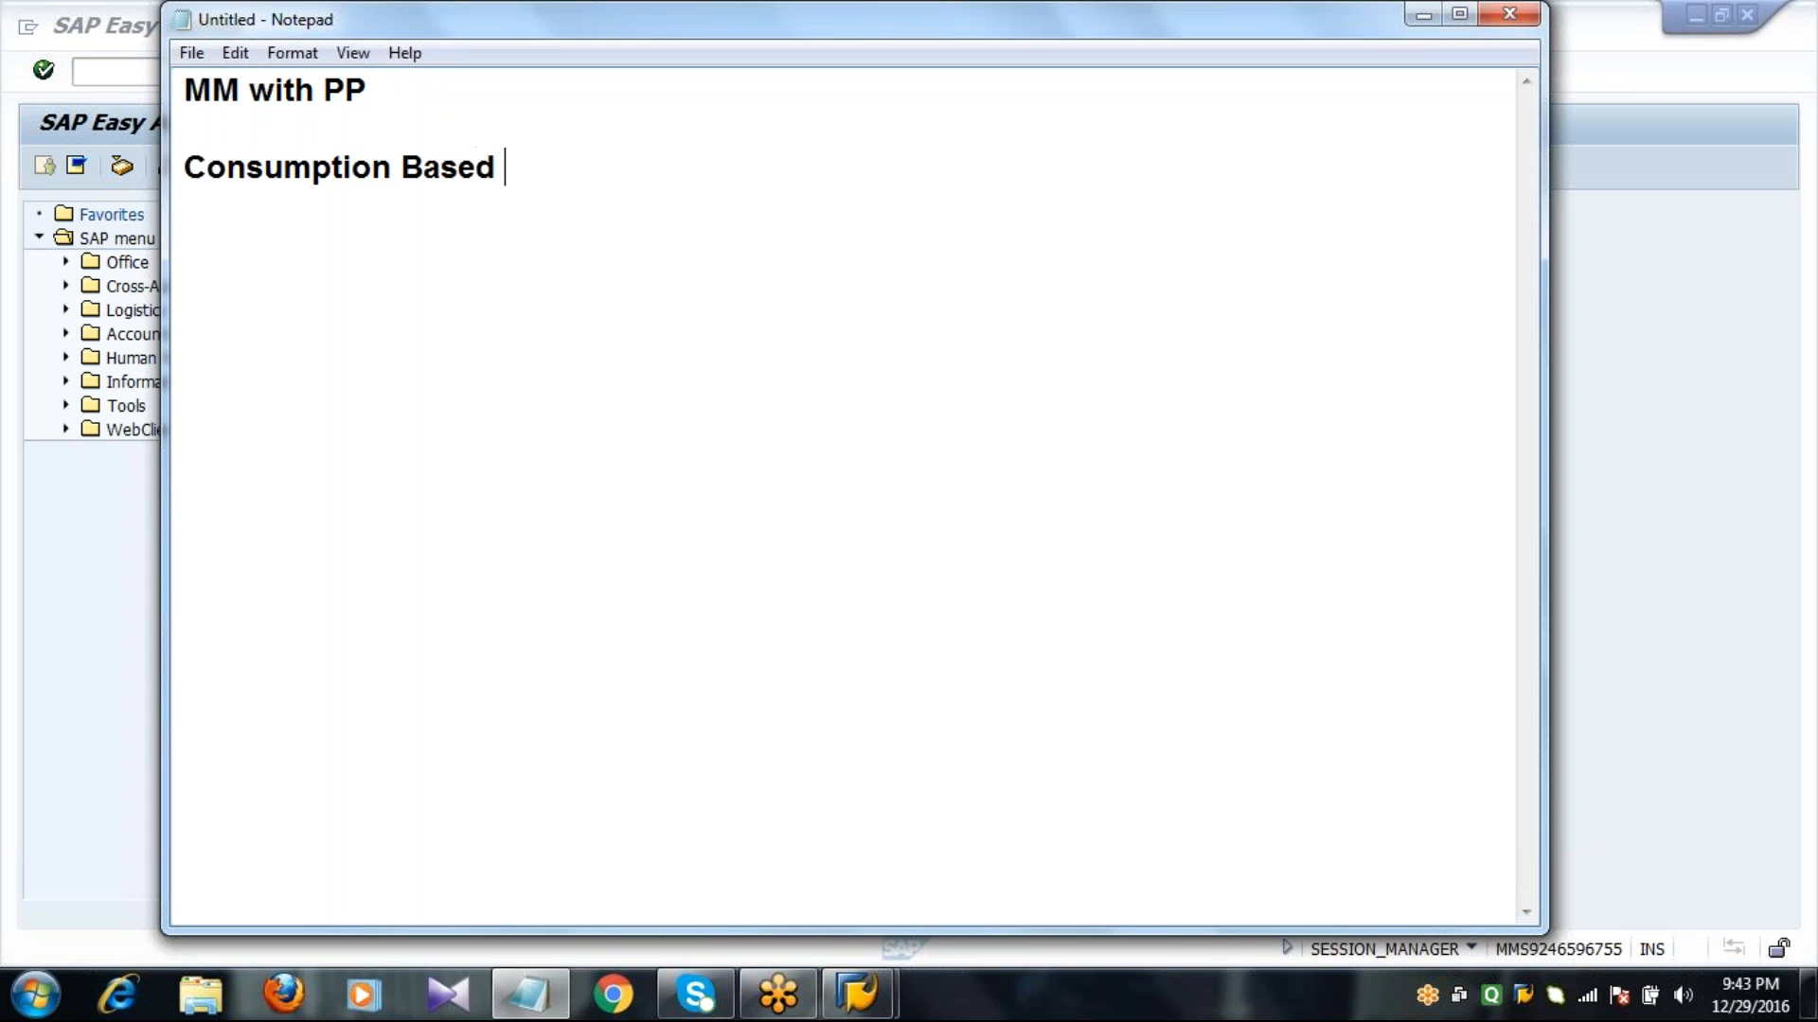
pyautogui.write('Planning')
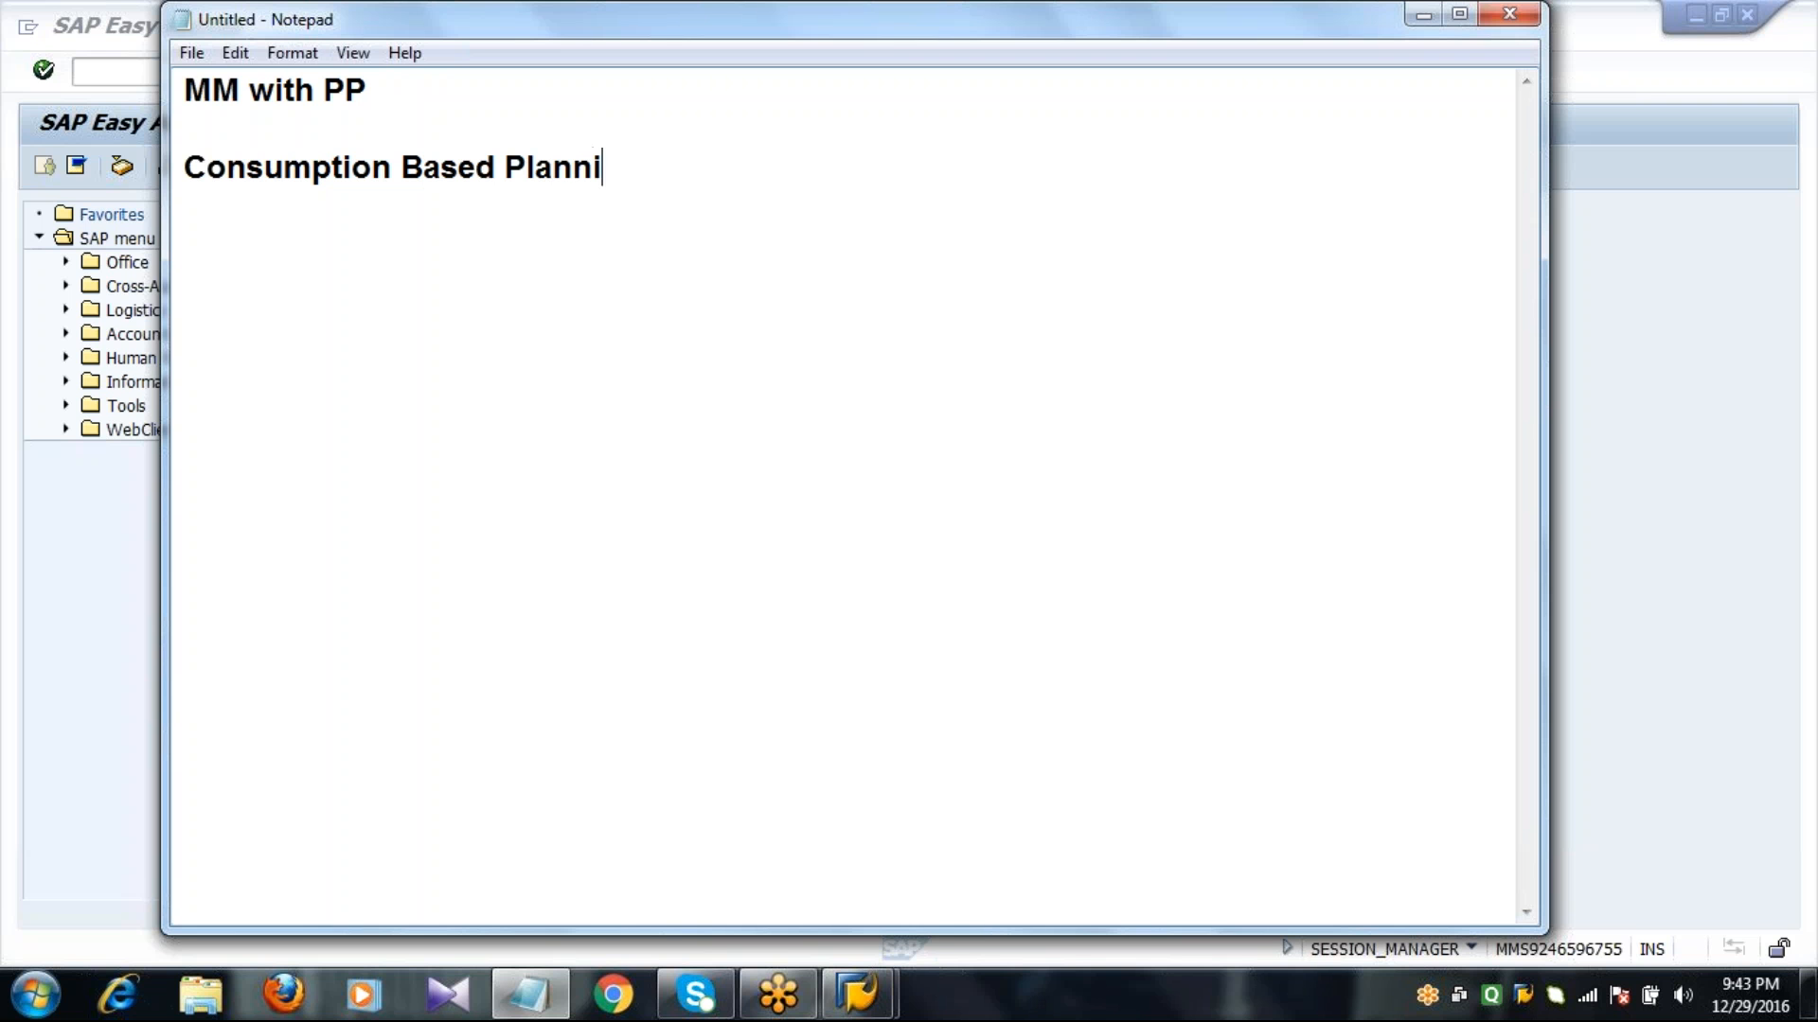
# Add the line "External Procurement" below "Consumption Based Planning", leaving a blank line between them.
pyautogui.press('Return')
pyautogui.press('Return')
pyautogui.write('Externa')
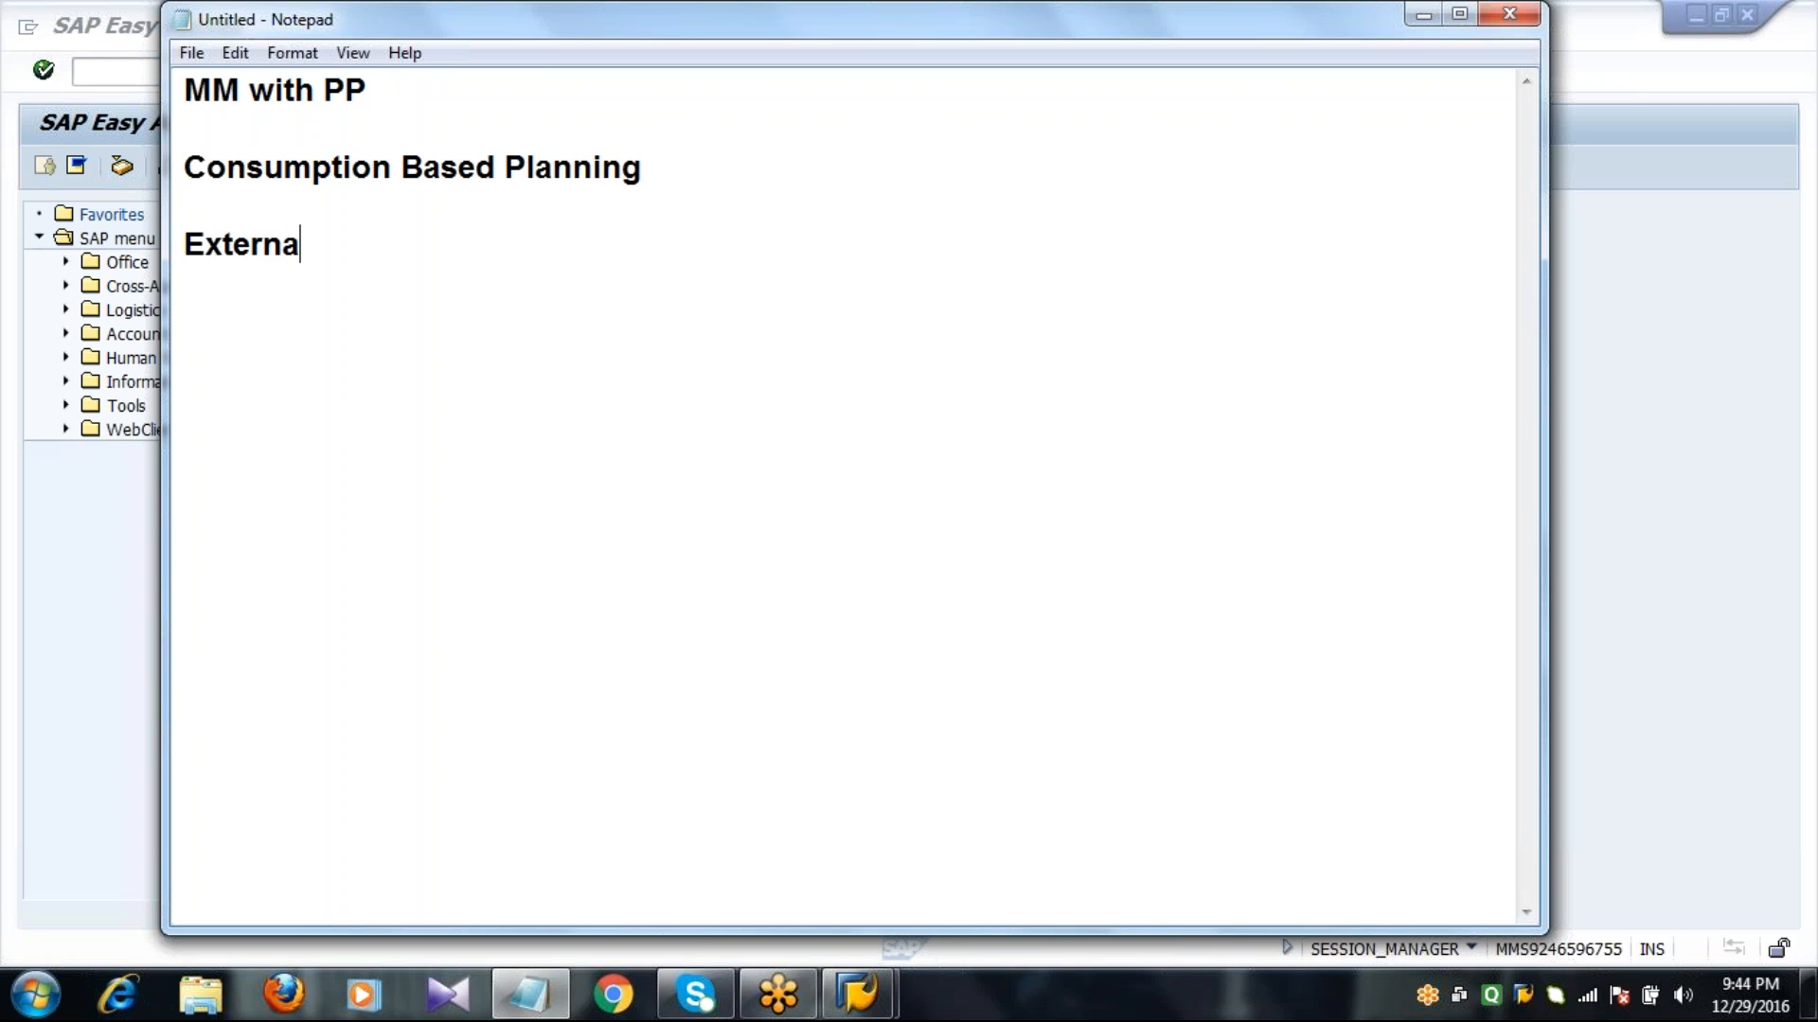
pyautogui.write('l Procurement')
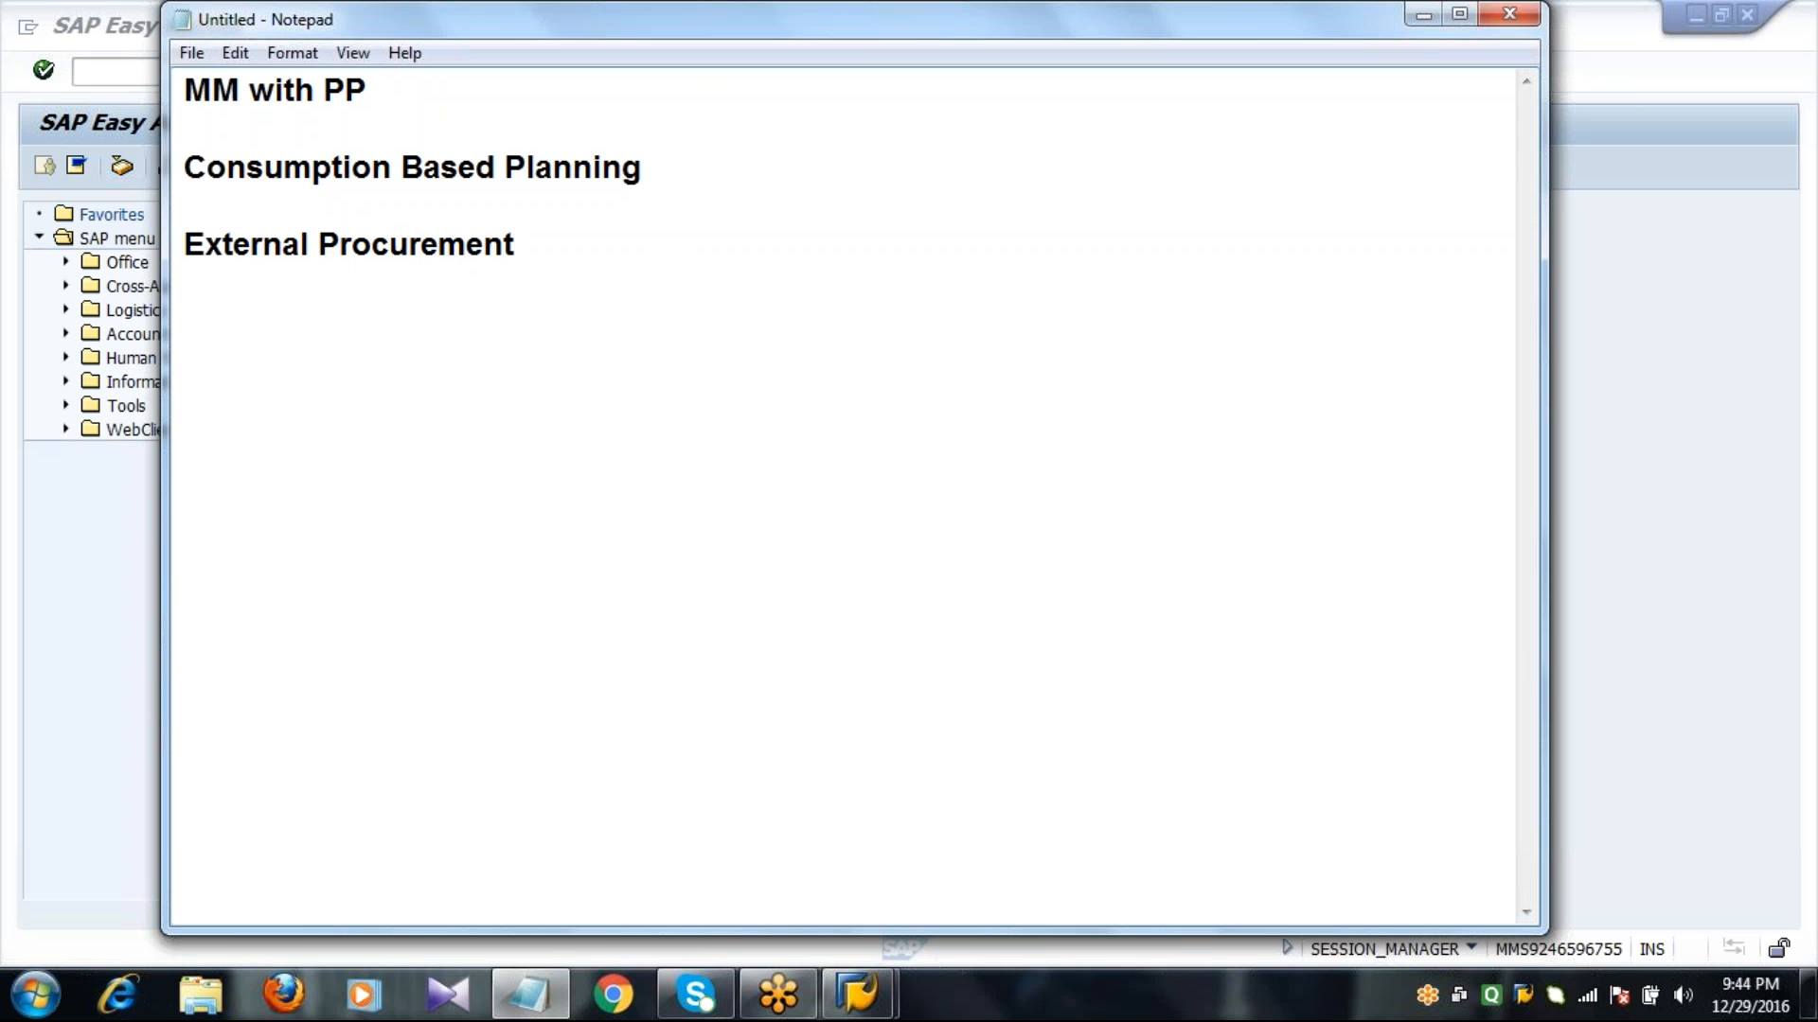
# Add the line "Re order point planning" below "External Procurement", leaving a blank line between them.
pyautogui.press('Return')
pyautogui.press('Return')
pyautogui.write('Re order ')
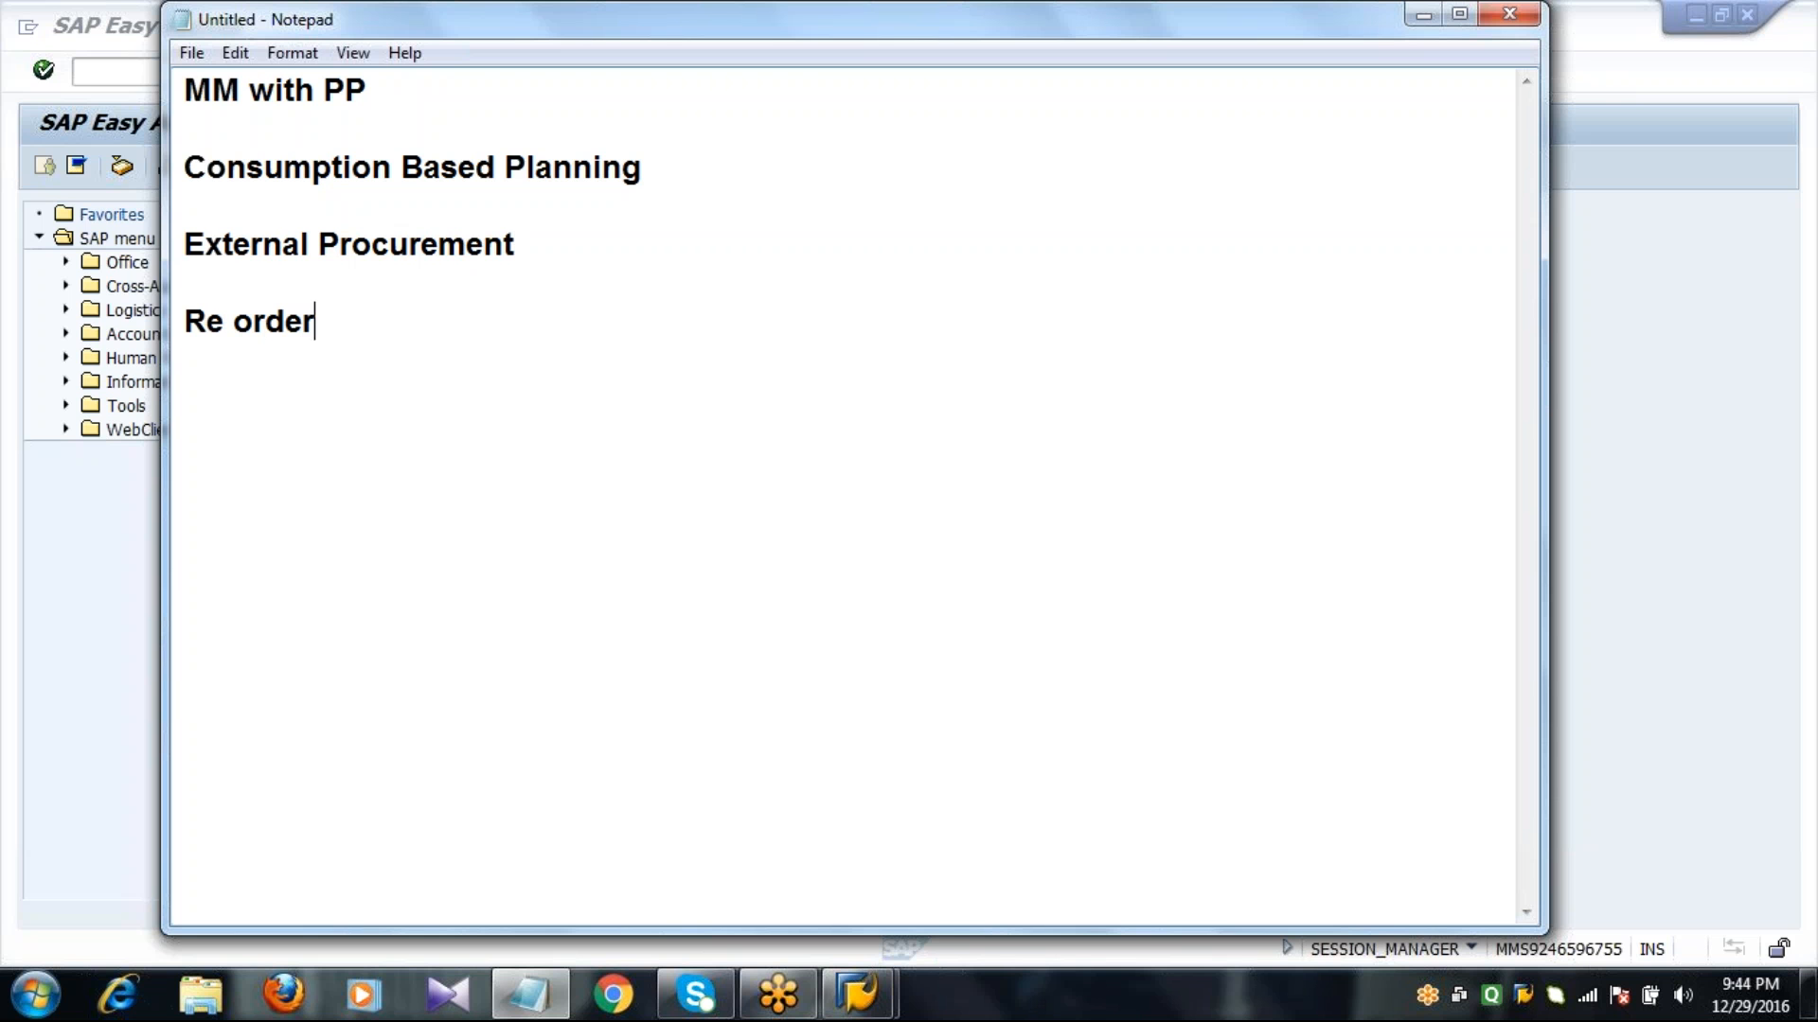
pyautogui.write('point p')
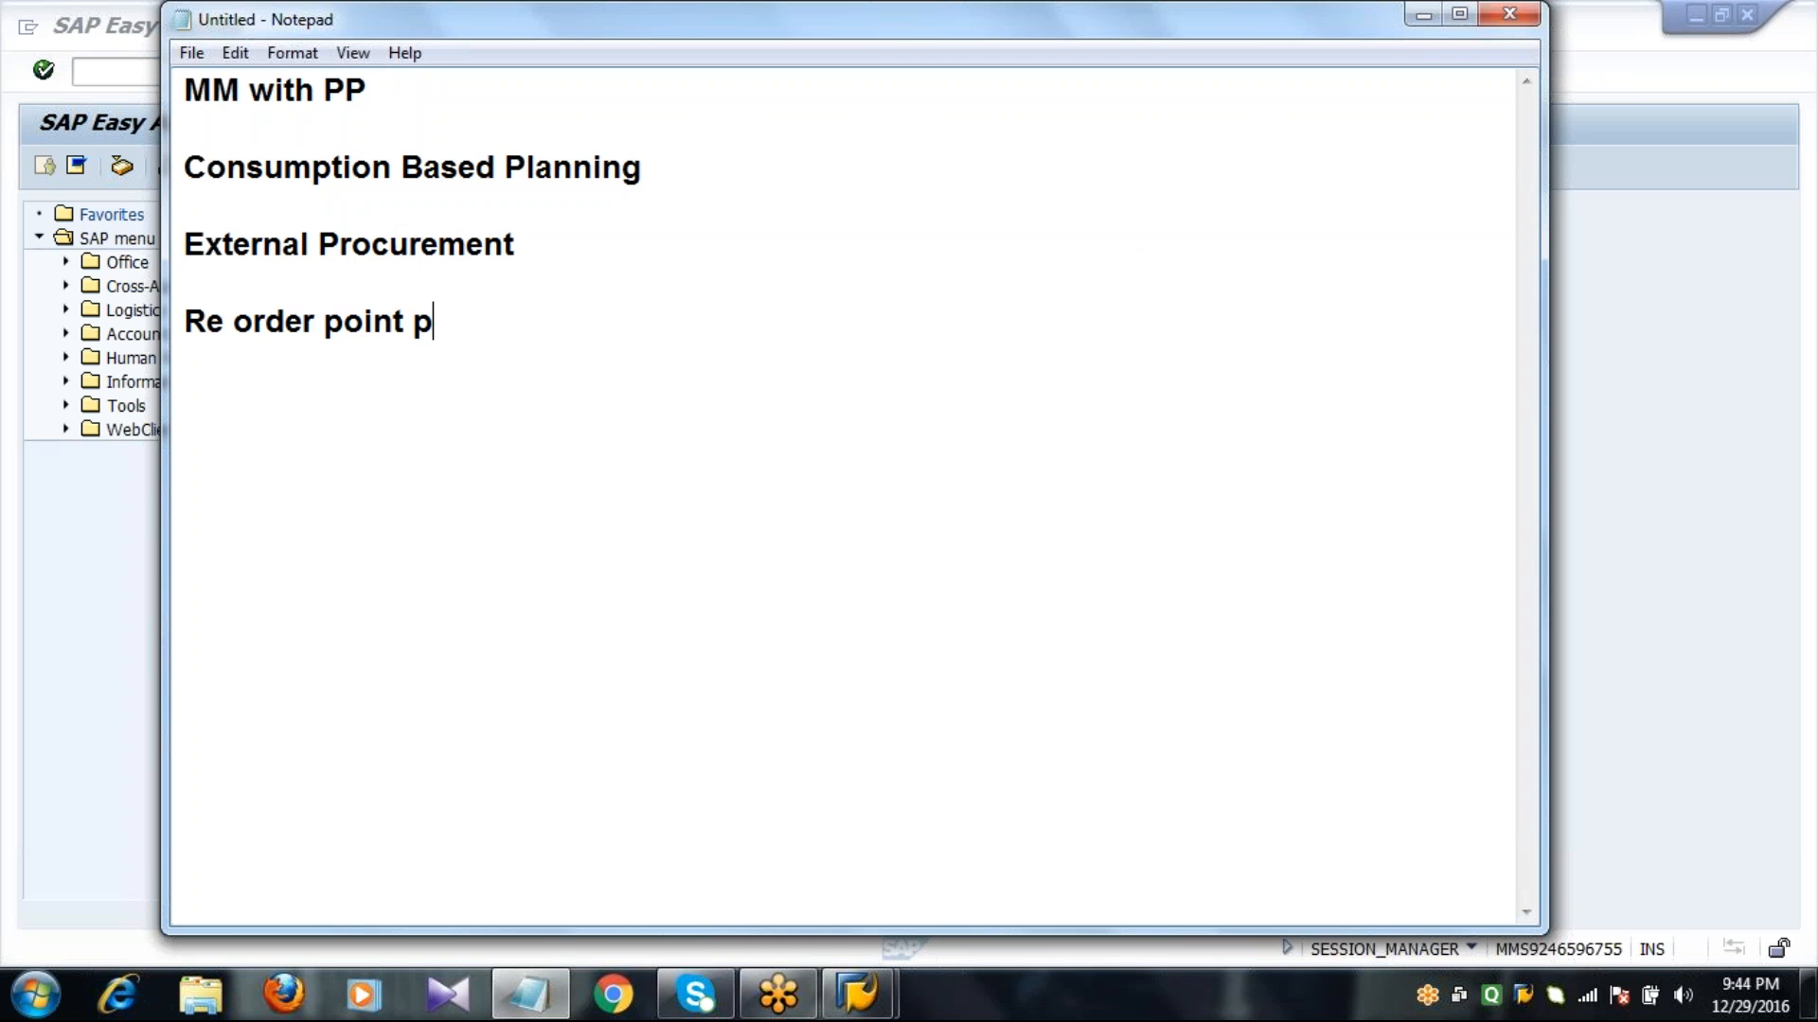
pyautogui.write('lanning')
# Add the line "Forecast Based planning" below "Re order point planning", leaving a blank line between them.
pyautogui.press('Return')
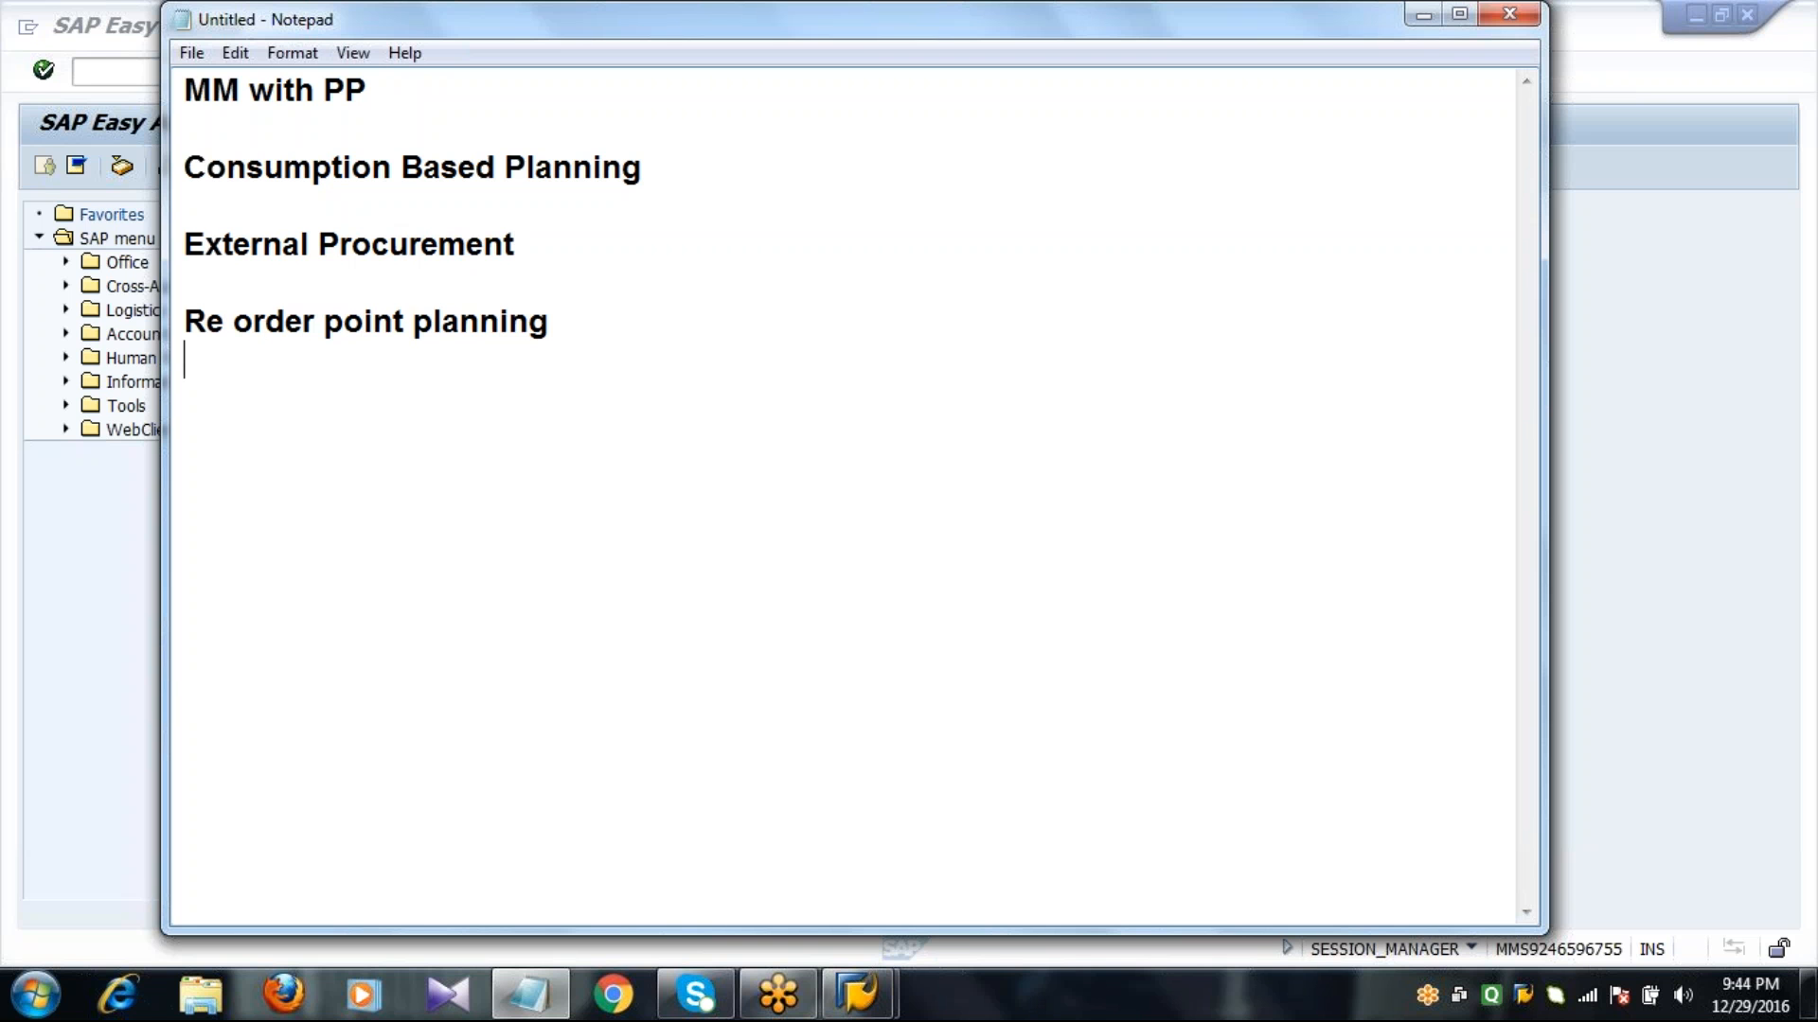
pyautogui.write('Forecast ')
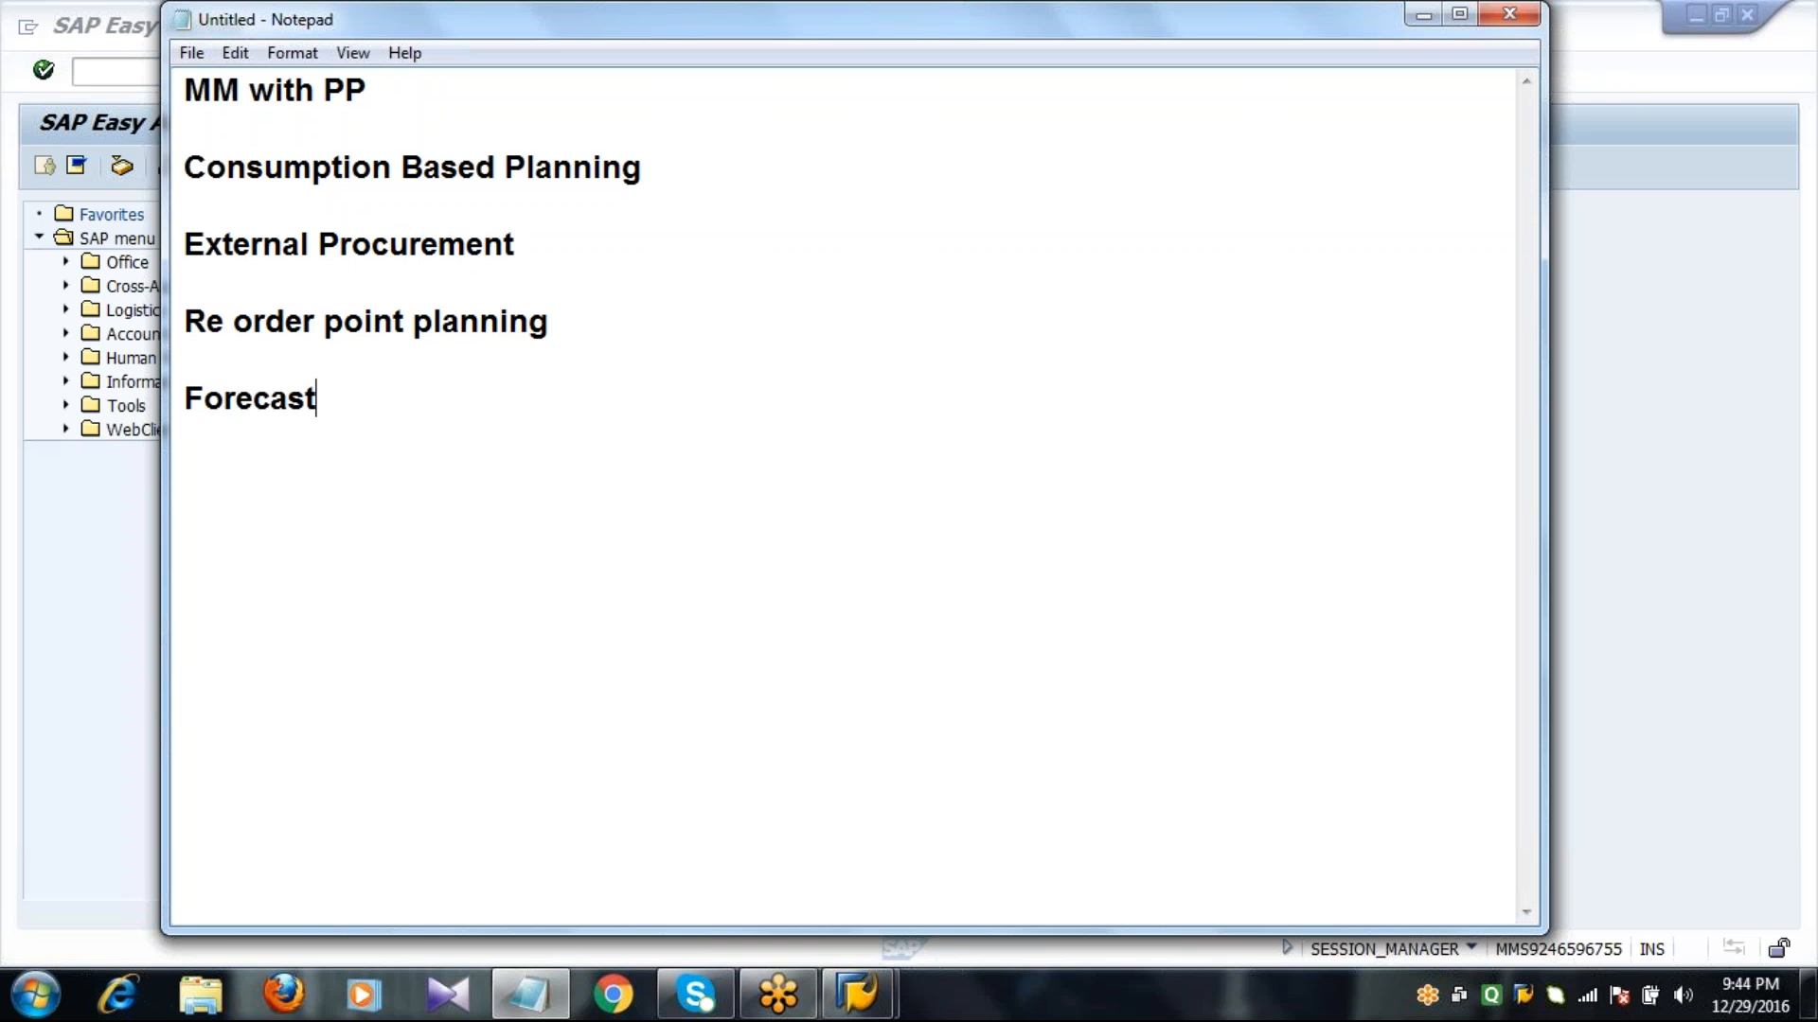
pyautogui.write('Based ')
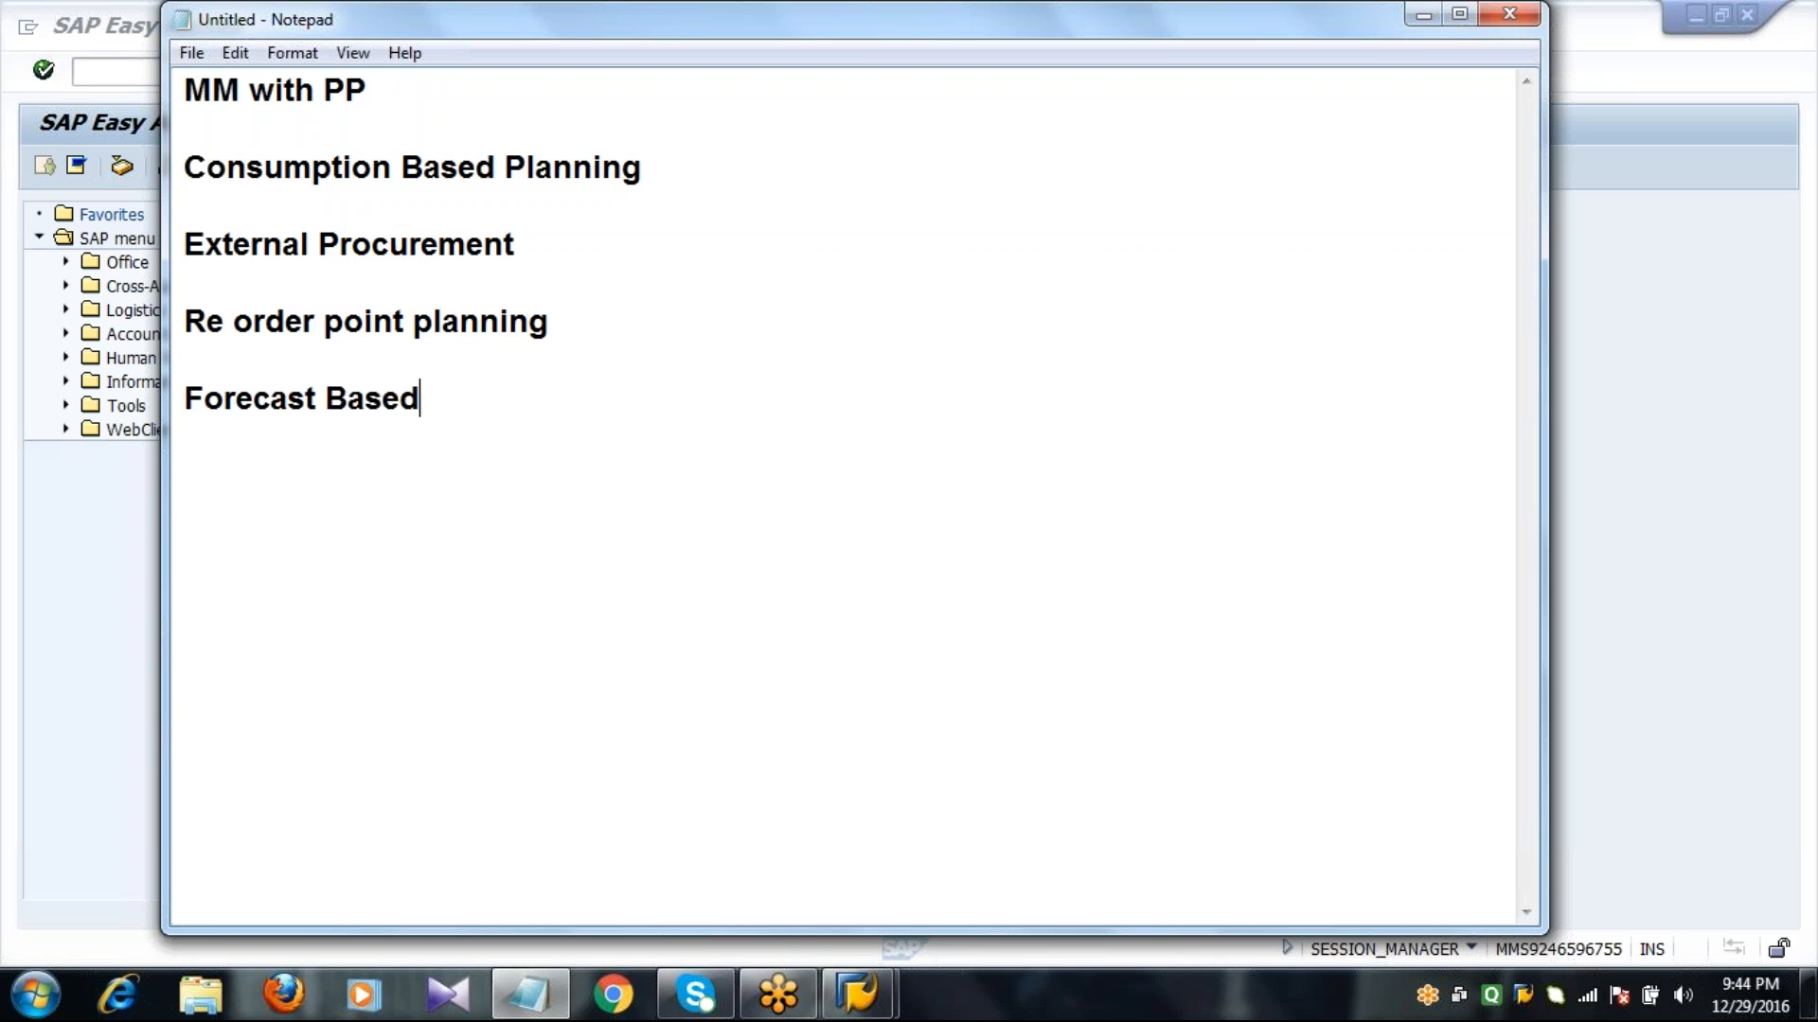
pyautogui.write('planning')
# Add the line "Time phased planning" below "Forecast Based planning", leaving a blank line between them.
pyautogui.press('Up')
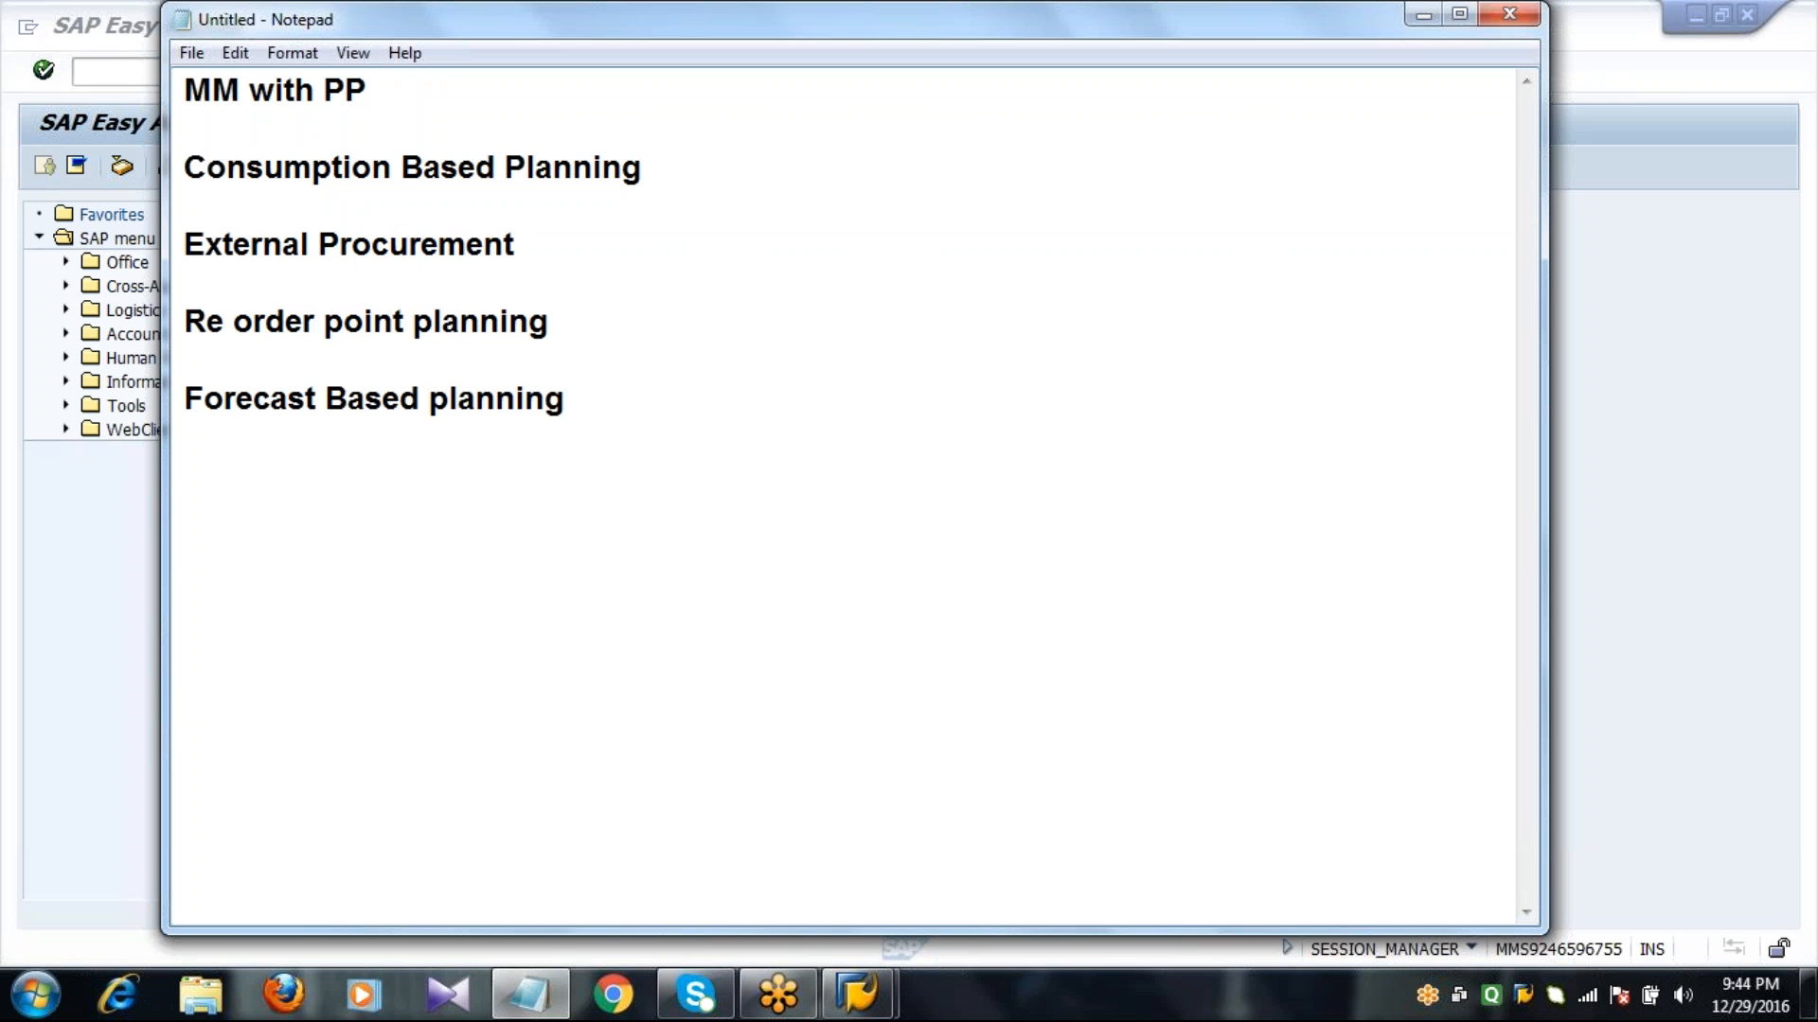
pyautogui.press('Down')
pyautogui.press('End')
pyautogui.press('Return')
pyautogui.press('Return')
pyautogui.write('t')
pyautogui.press('BackSpace')
pyautogui.write('Time pha')
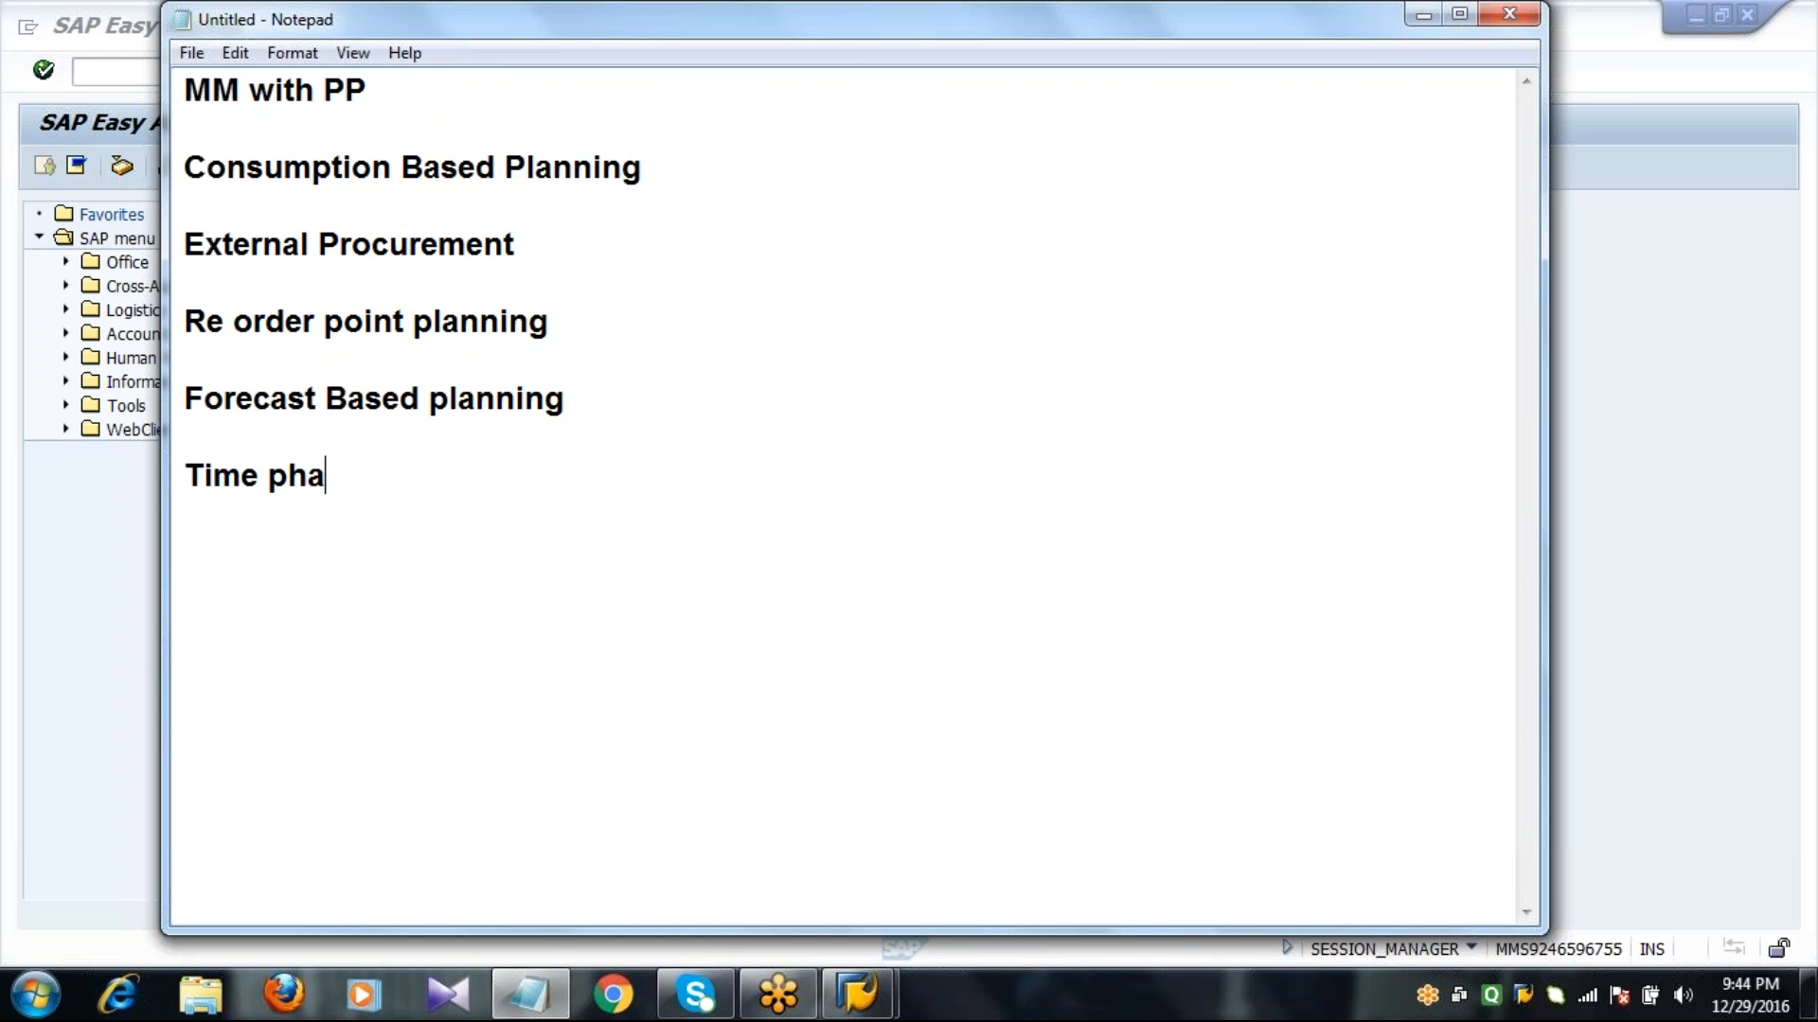
pyautogui.write('sed plan')
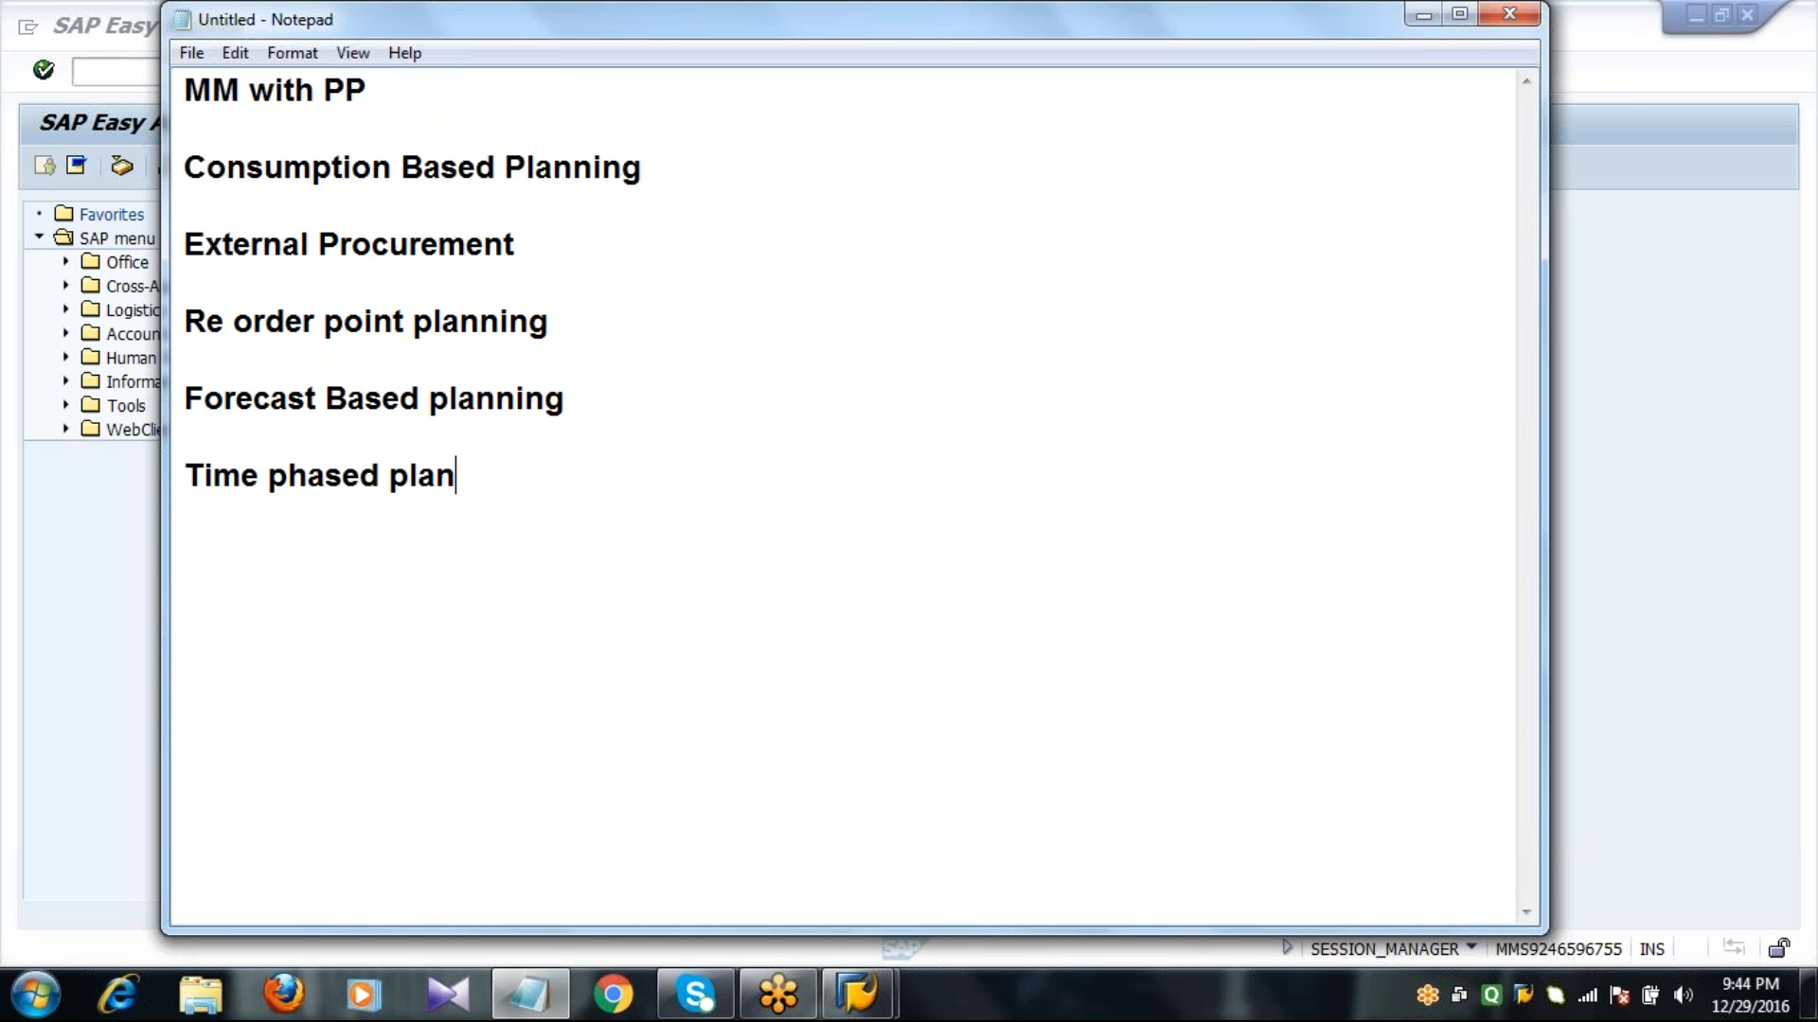
pyautogui.write('ning')
pyautogui.click(188, 324)
pyautogui.moveTo(198, 326); pyautogui.dragTo(703, 403)
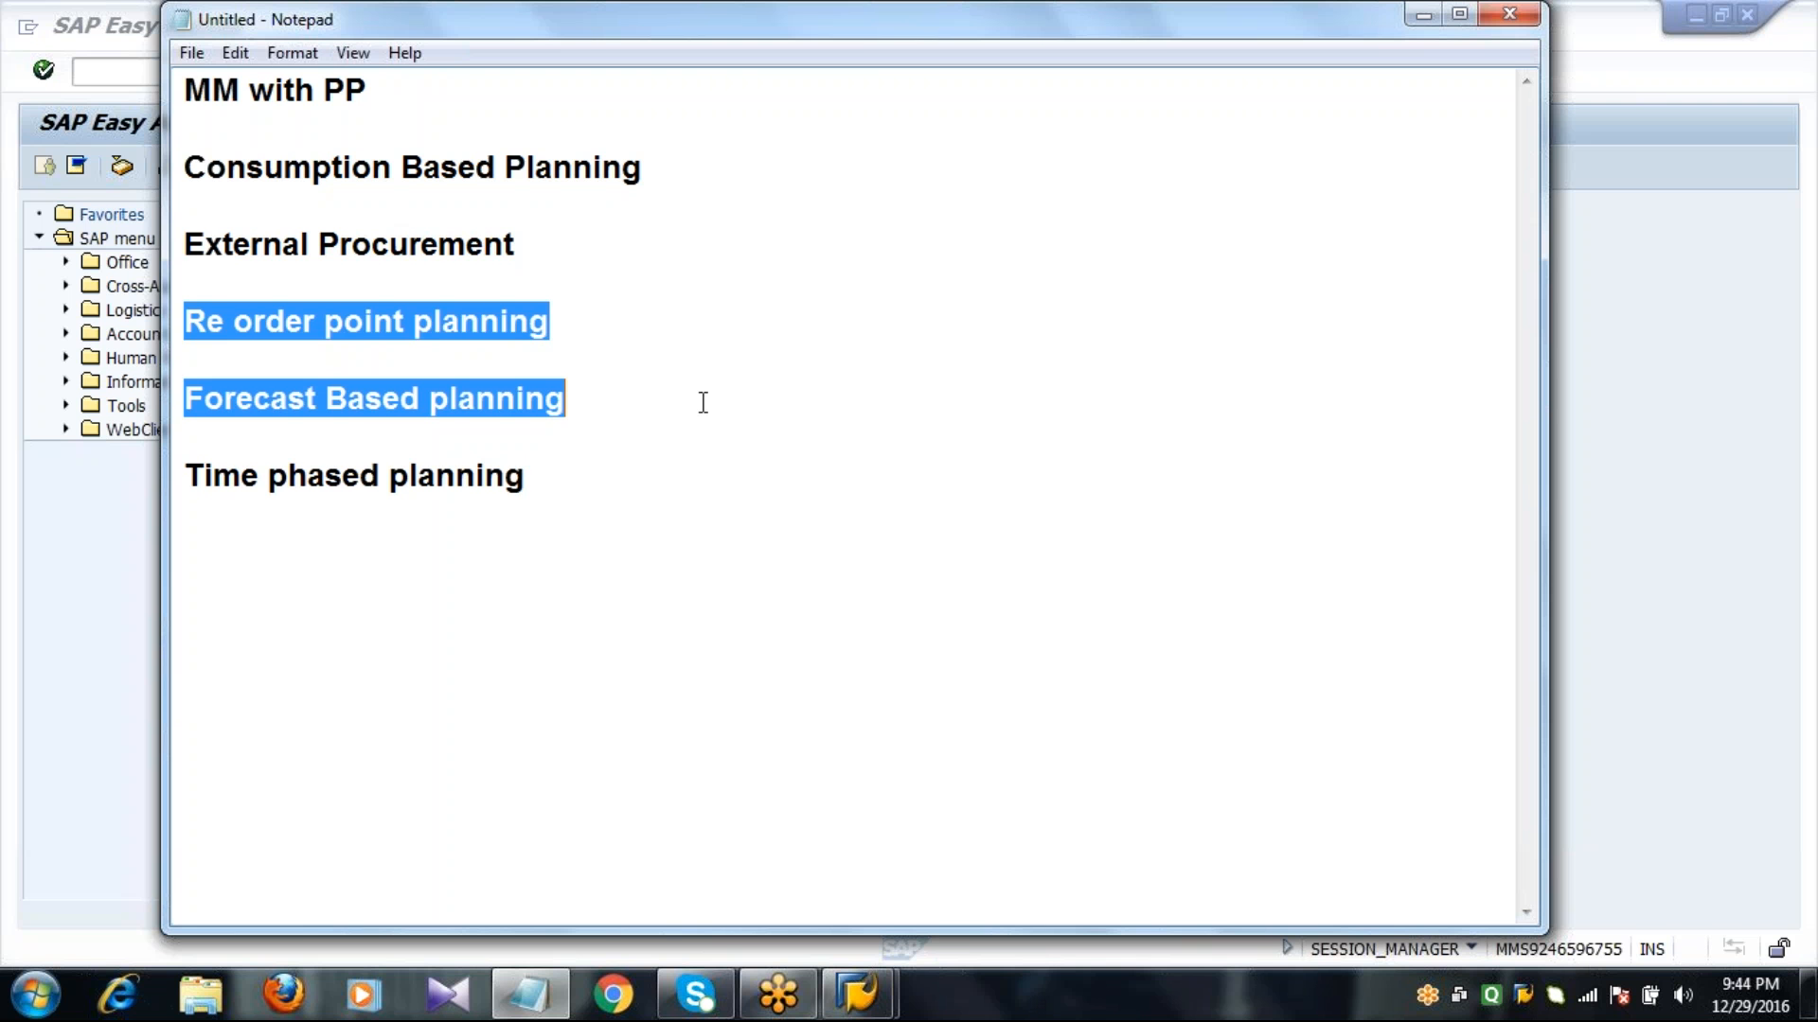
pyautogui.click(186, 487)
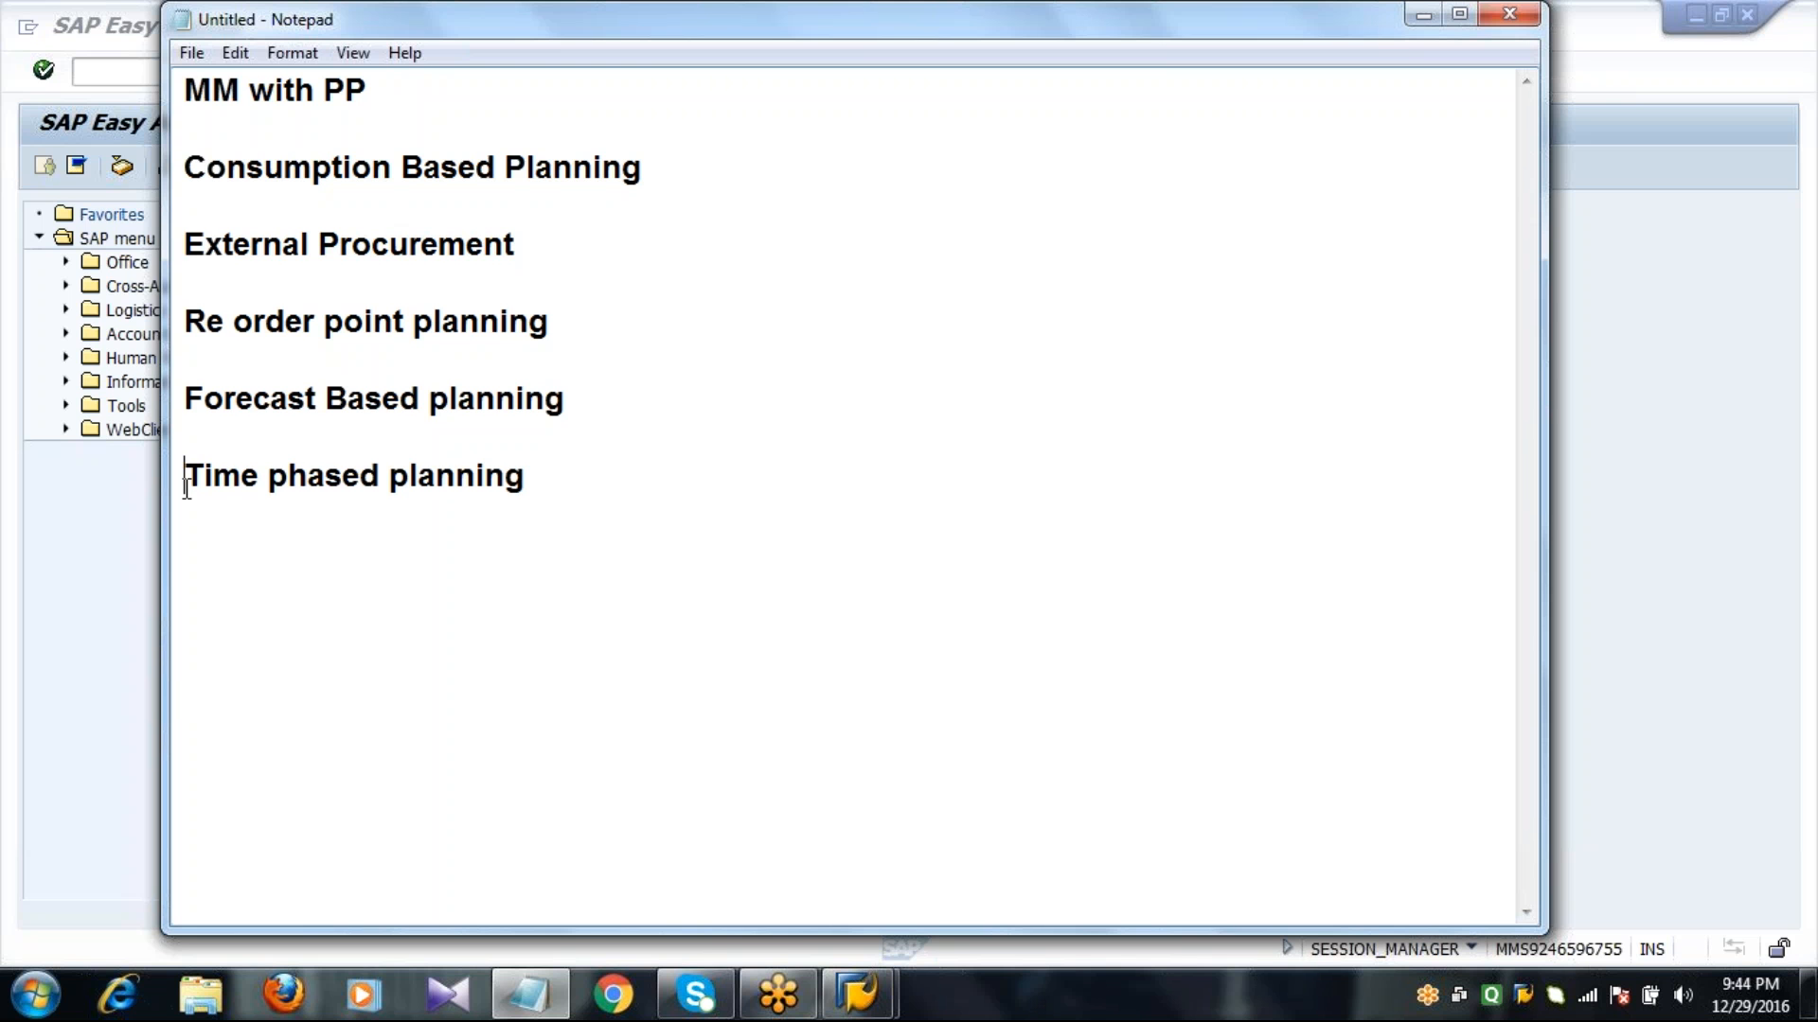
# Append "- stock levels of the materials" to the "Re order point planning" line, with extra spacing after the dash.
pyautogui.click(653, 336)
pyautogui.write('- stock le')
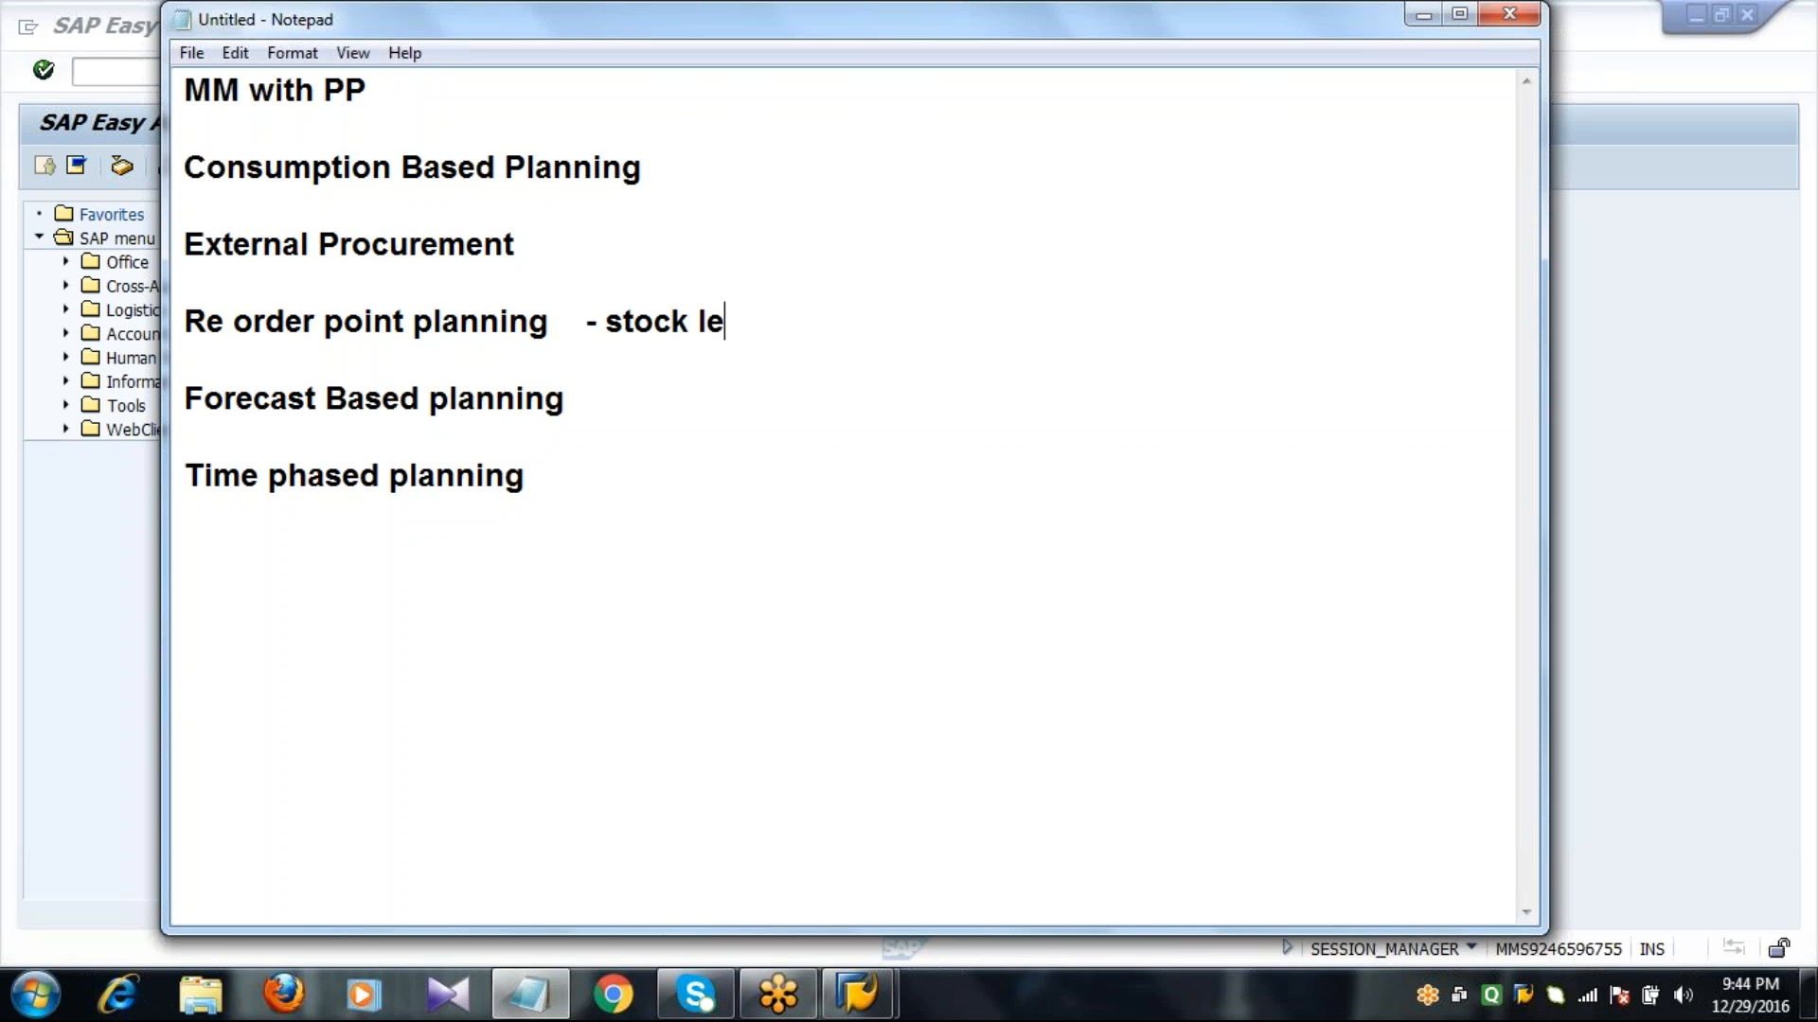
pyautogui.write('vels of th')
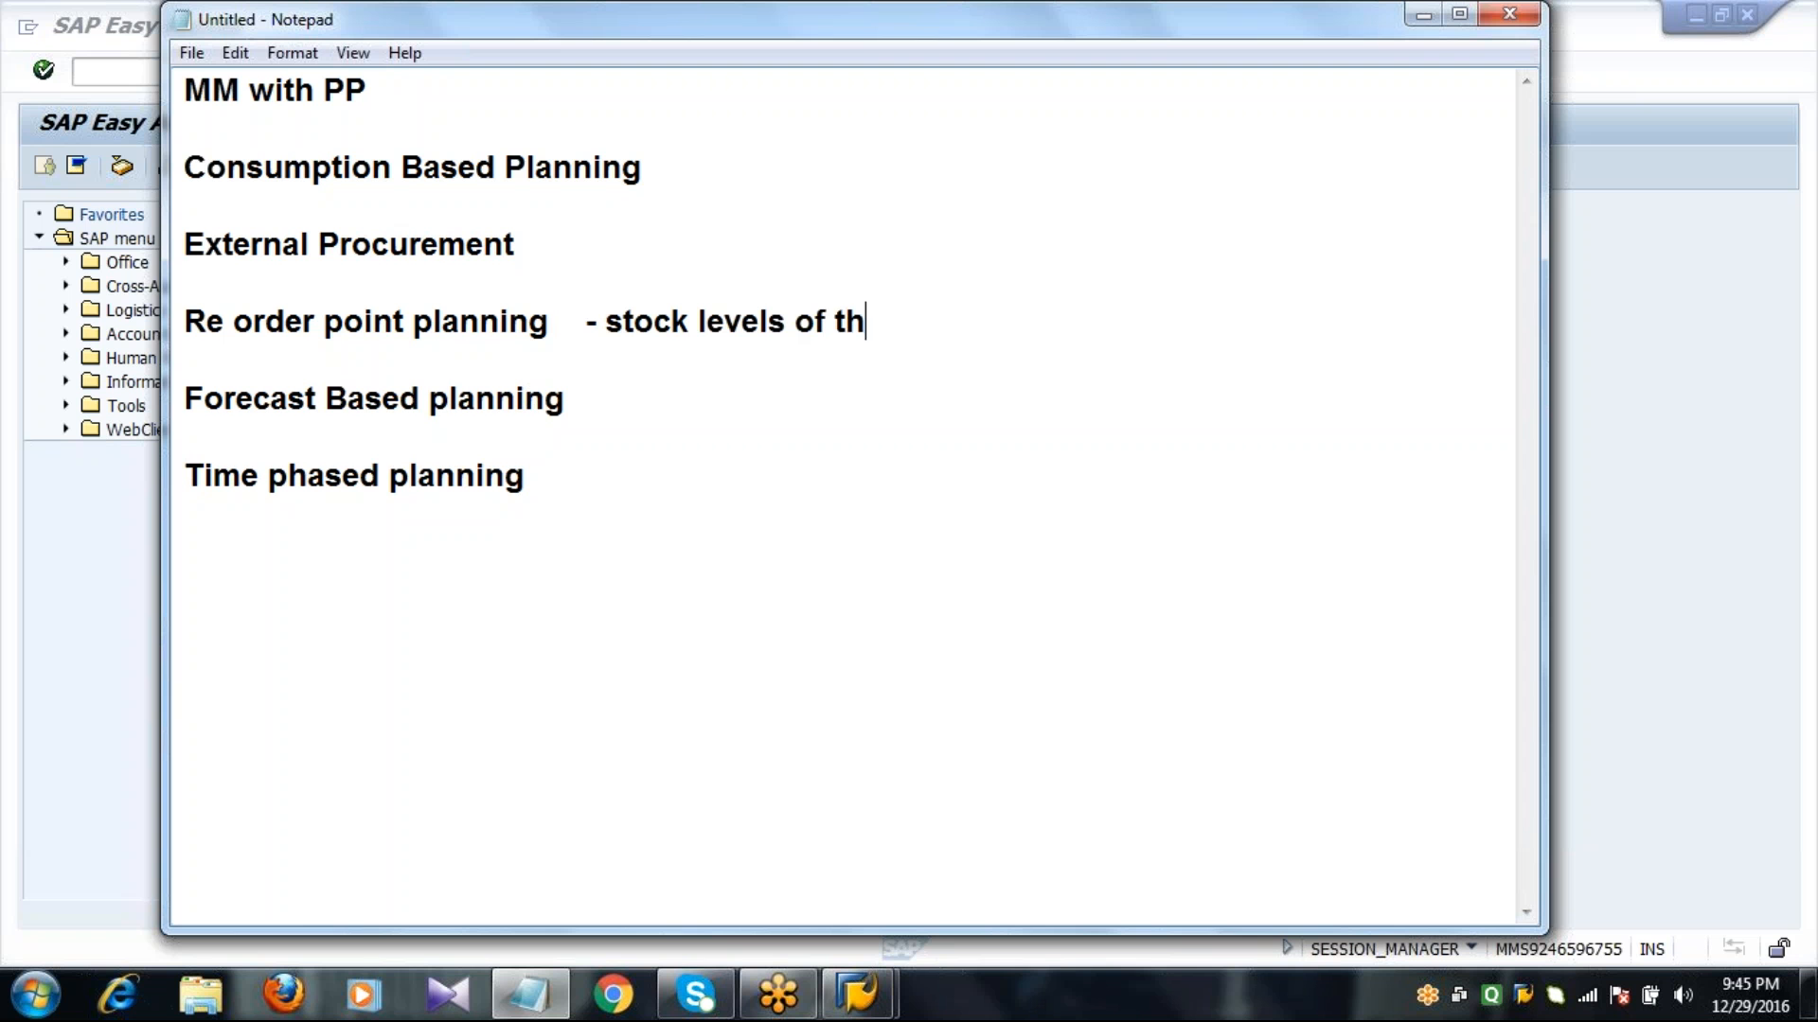
pyautogui.write('e materials')
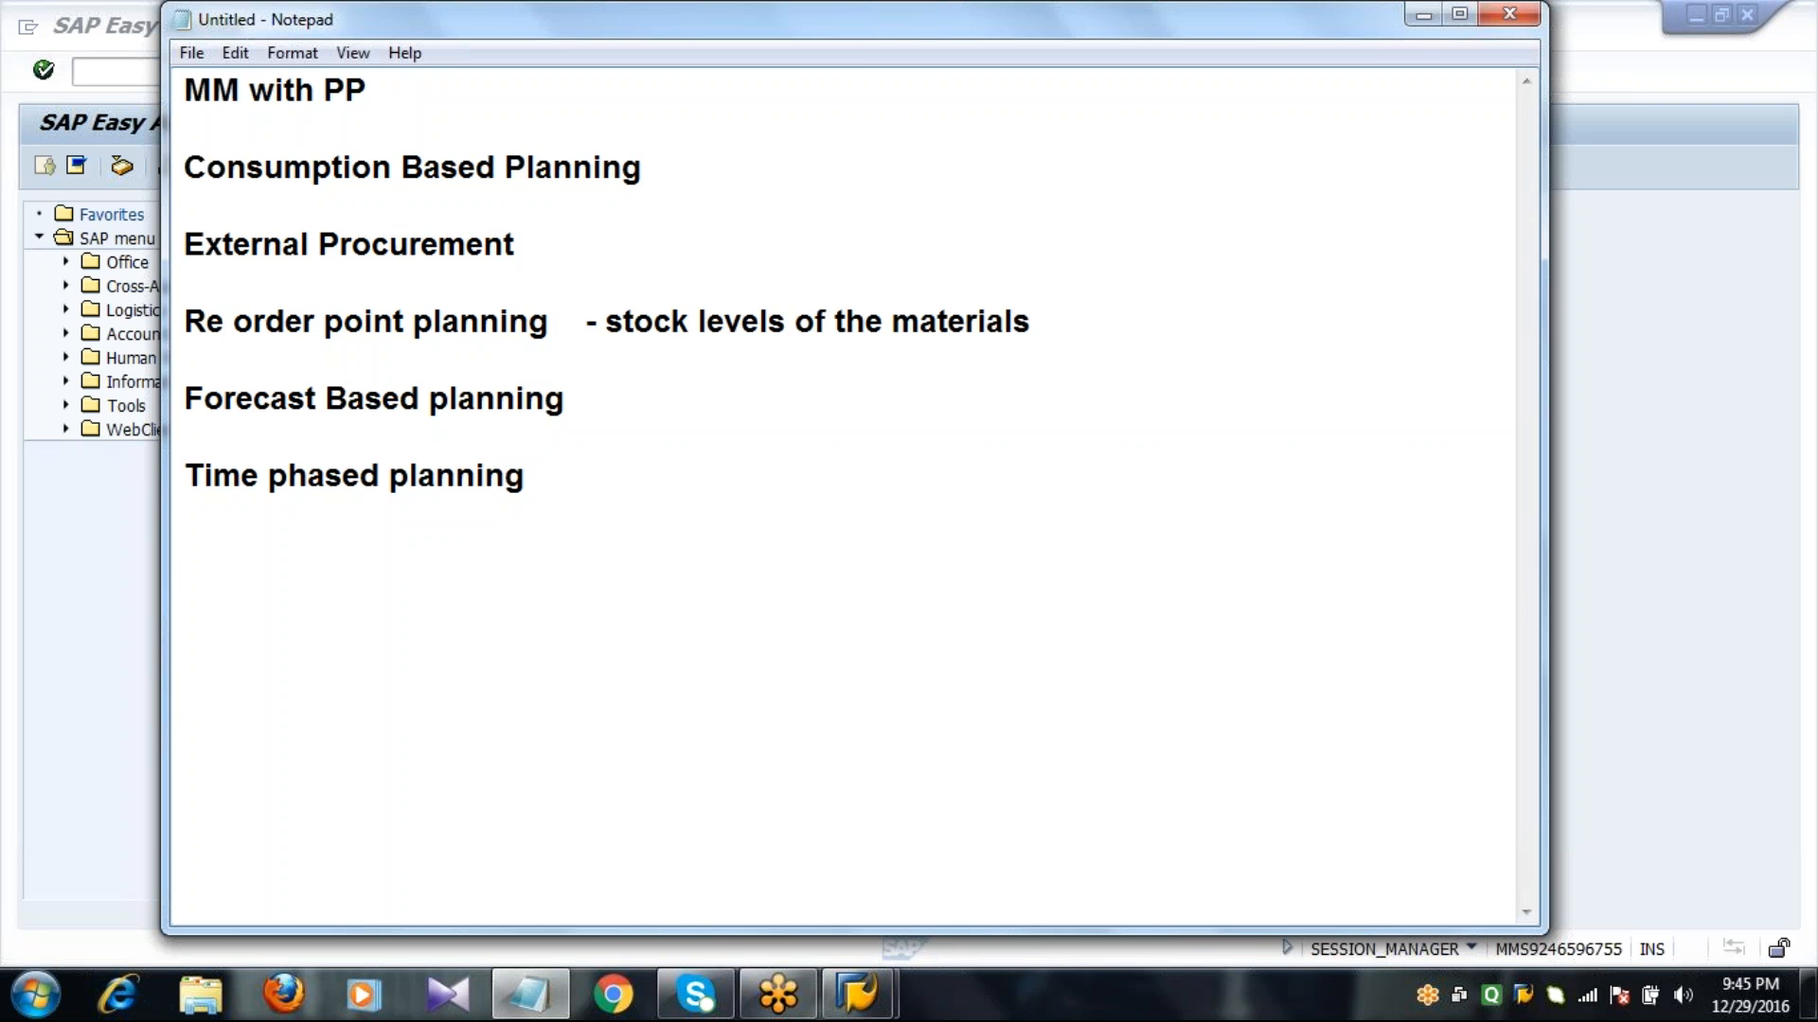
pyautogui.click(607, 339)
pyautogui.click(1136, 315)
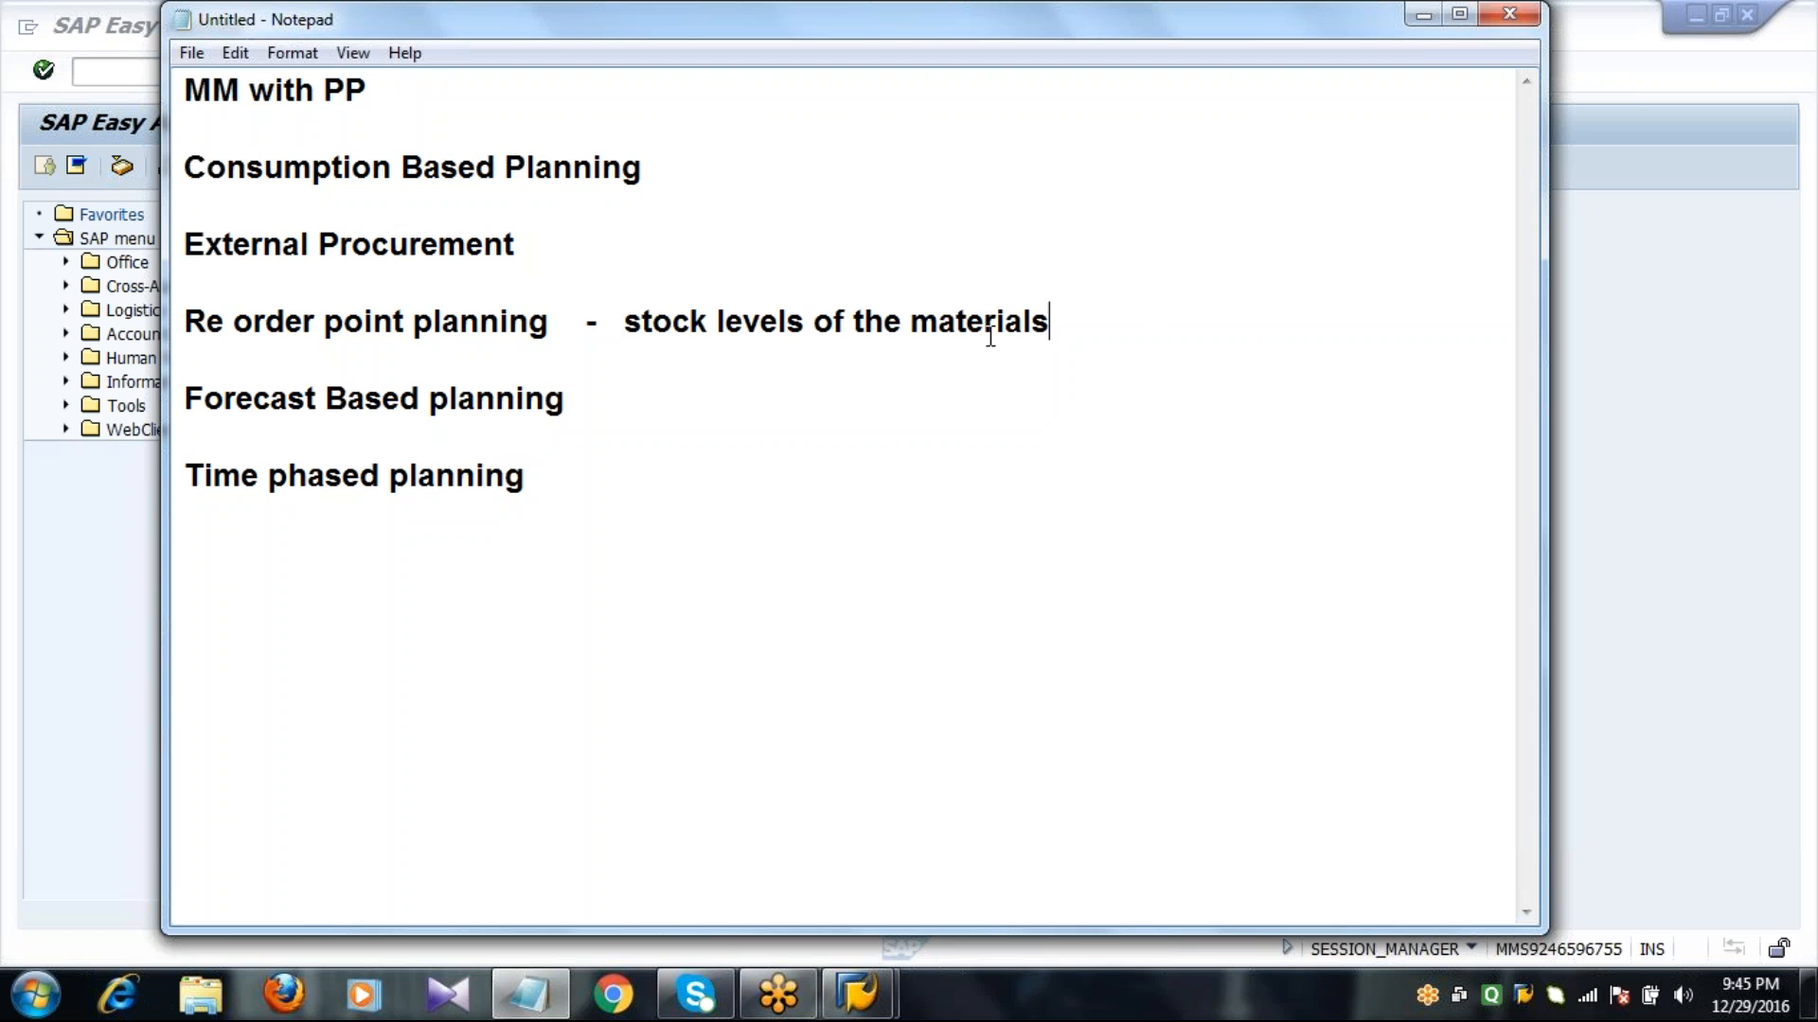
# Append "- future requirments - forecast" to the "Forecast Based planning" line.
pyautogui.click(603, 403)
pyautogui.write('- s ')
pyautogui.write('future ')
pyautogui.write('requirmen')
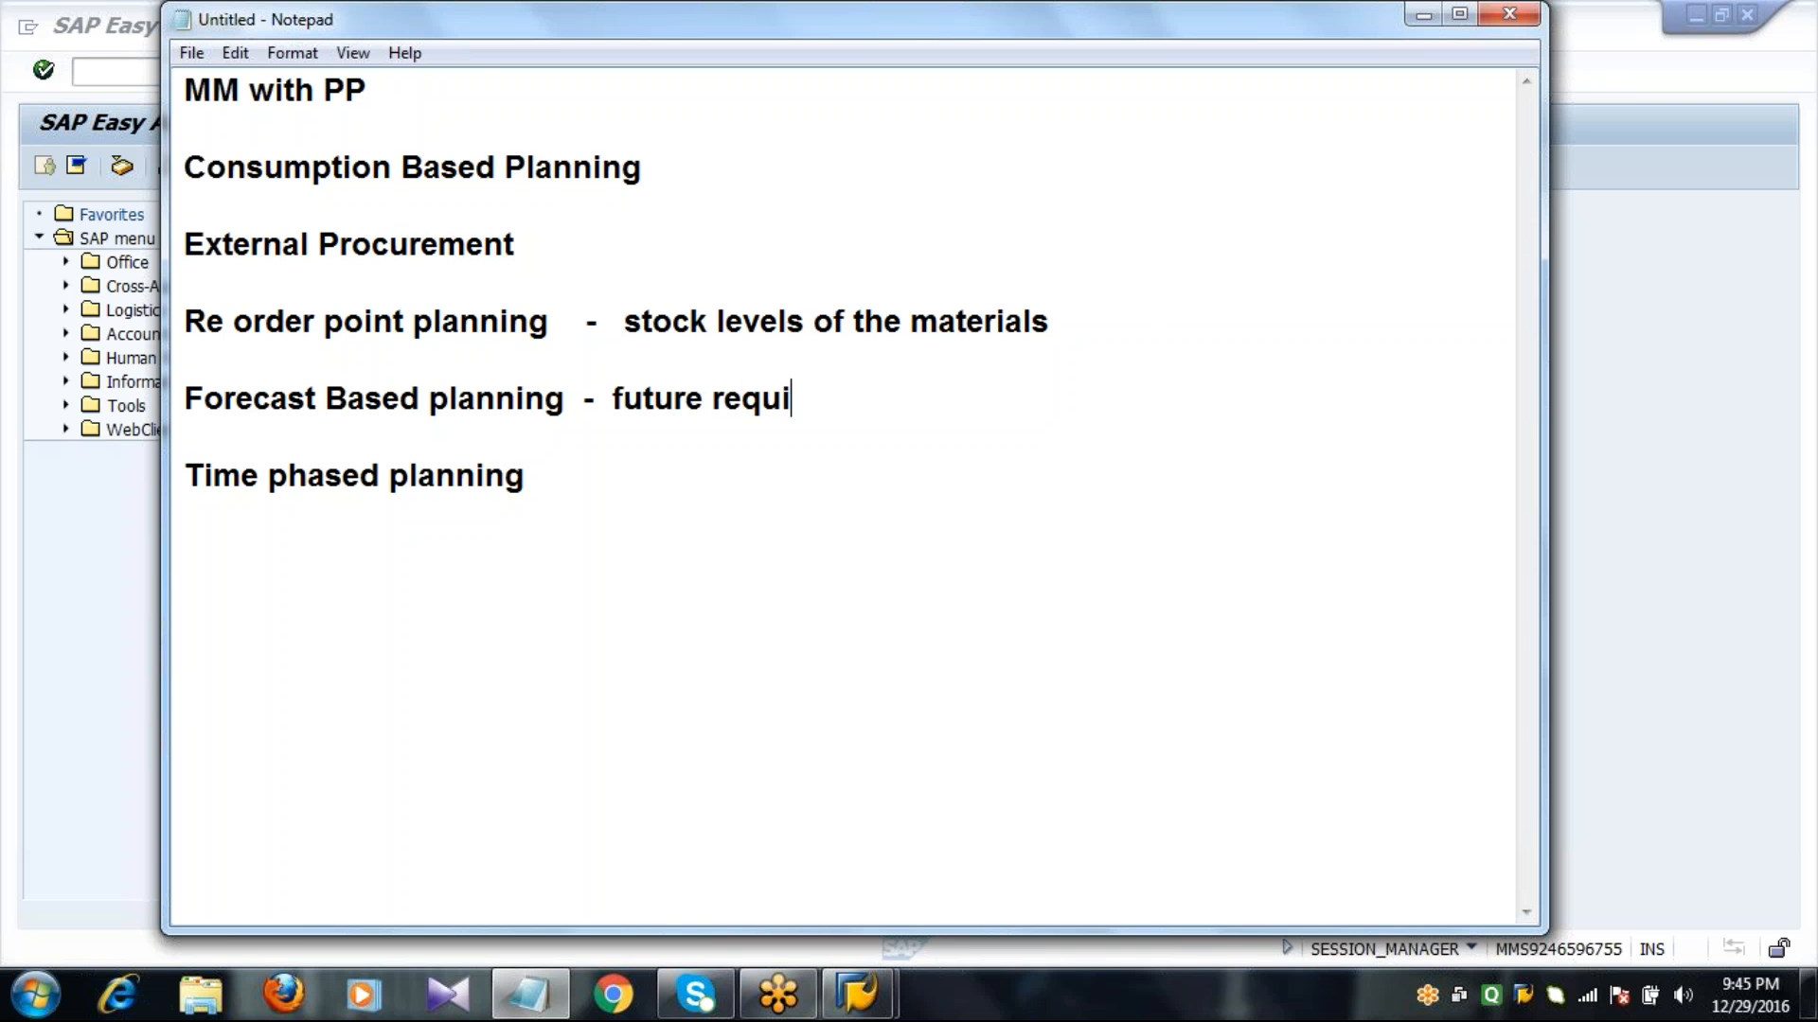
pyautogui.click(603, 398)
pyautogui.write('s')
pyautogui.press('BackSpace')
pyautogui.write('ts')
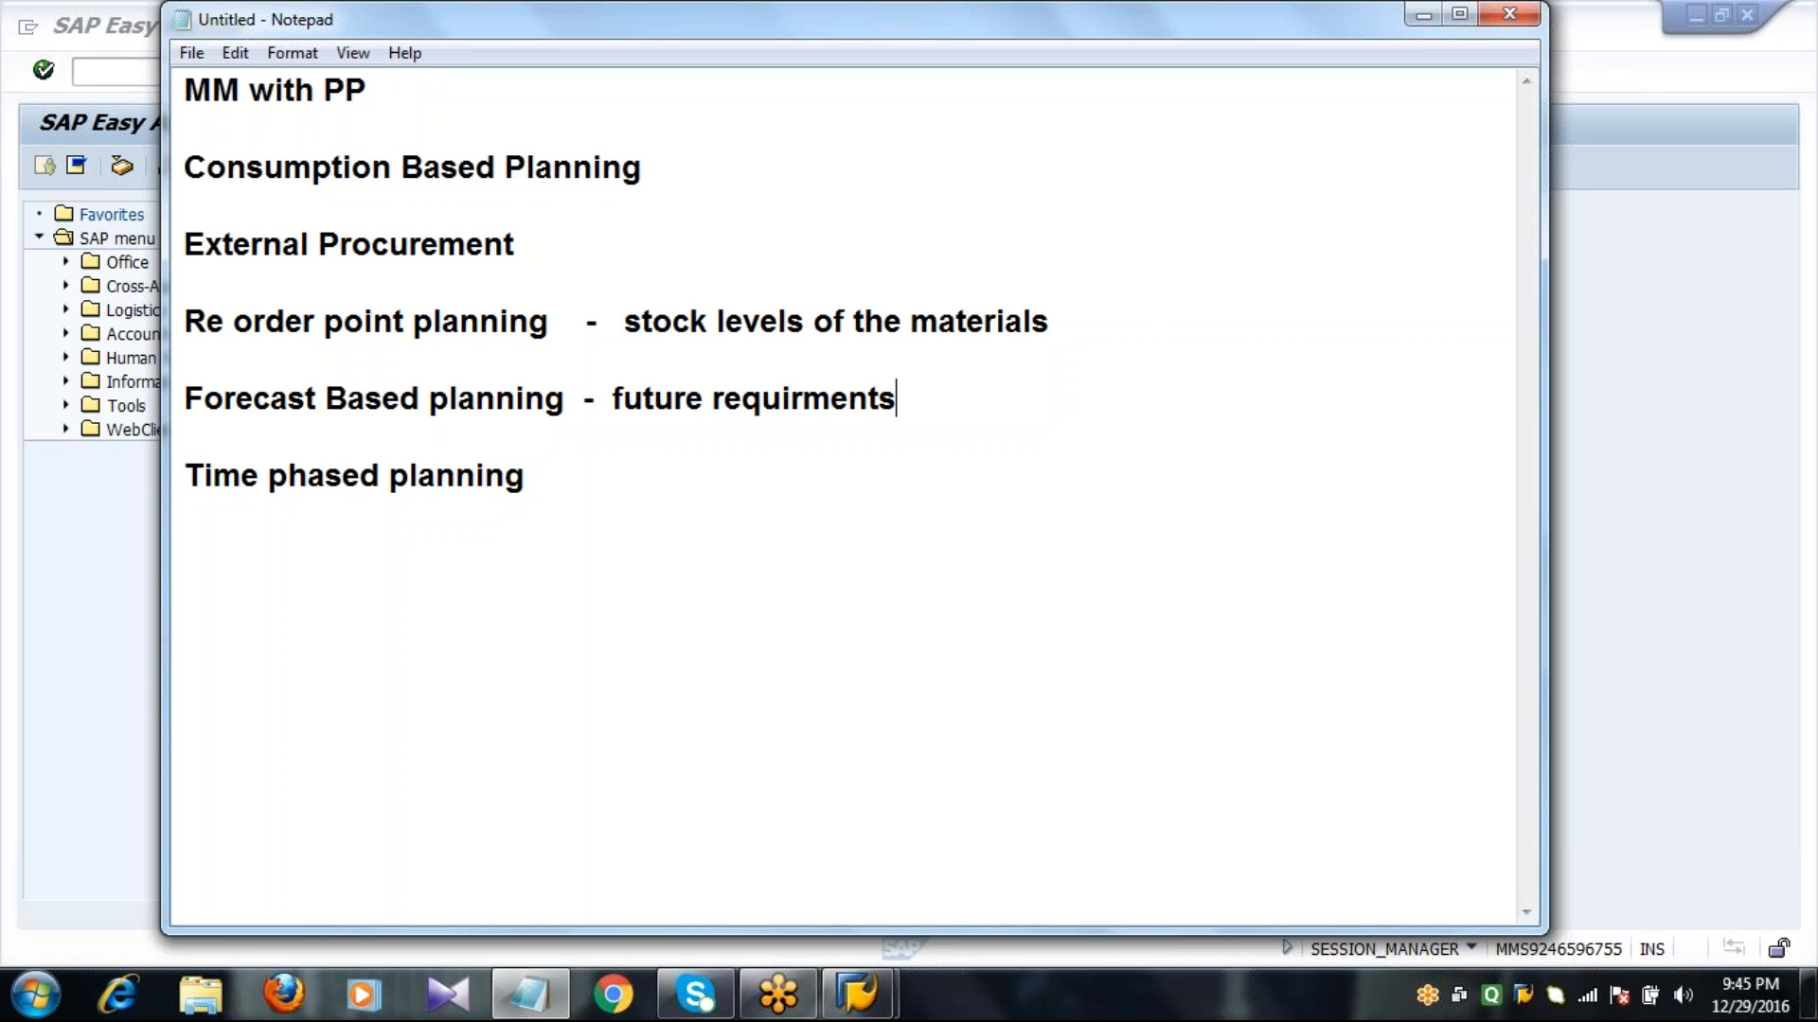
pyautogui.write(' - forecast')
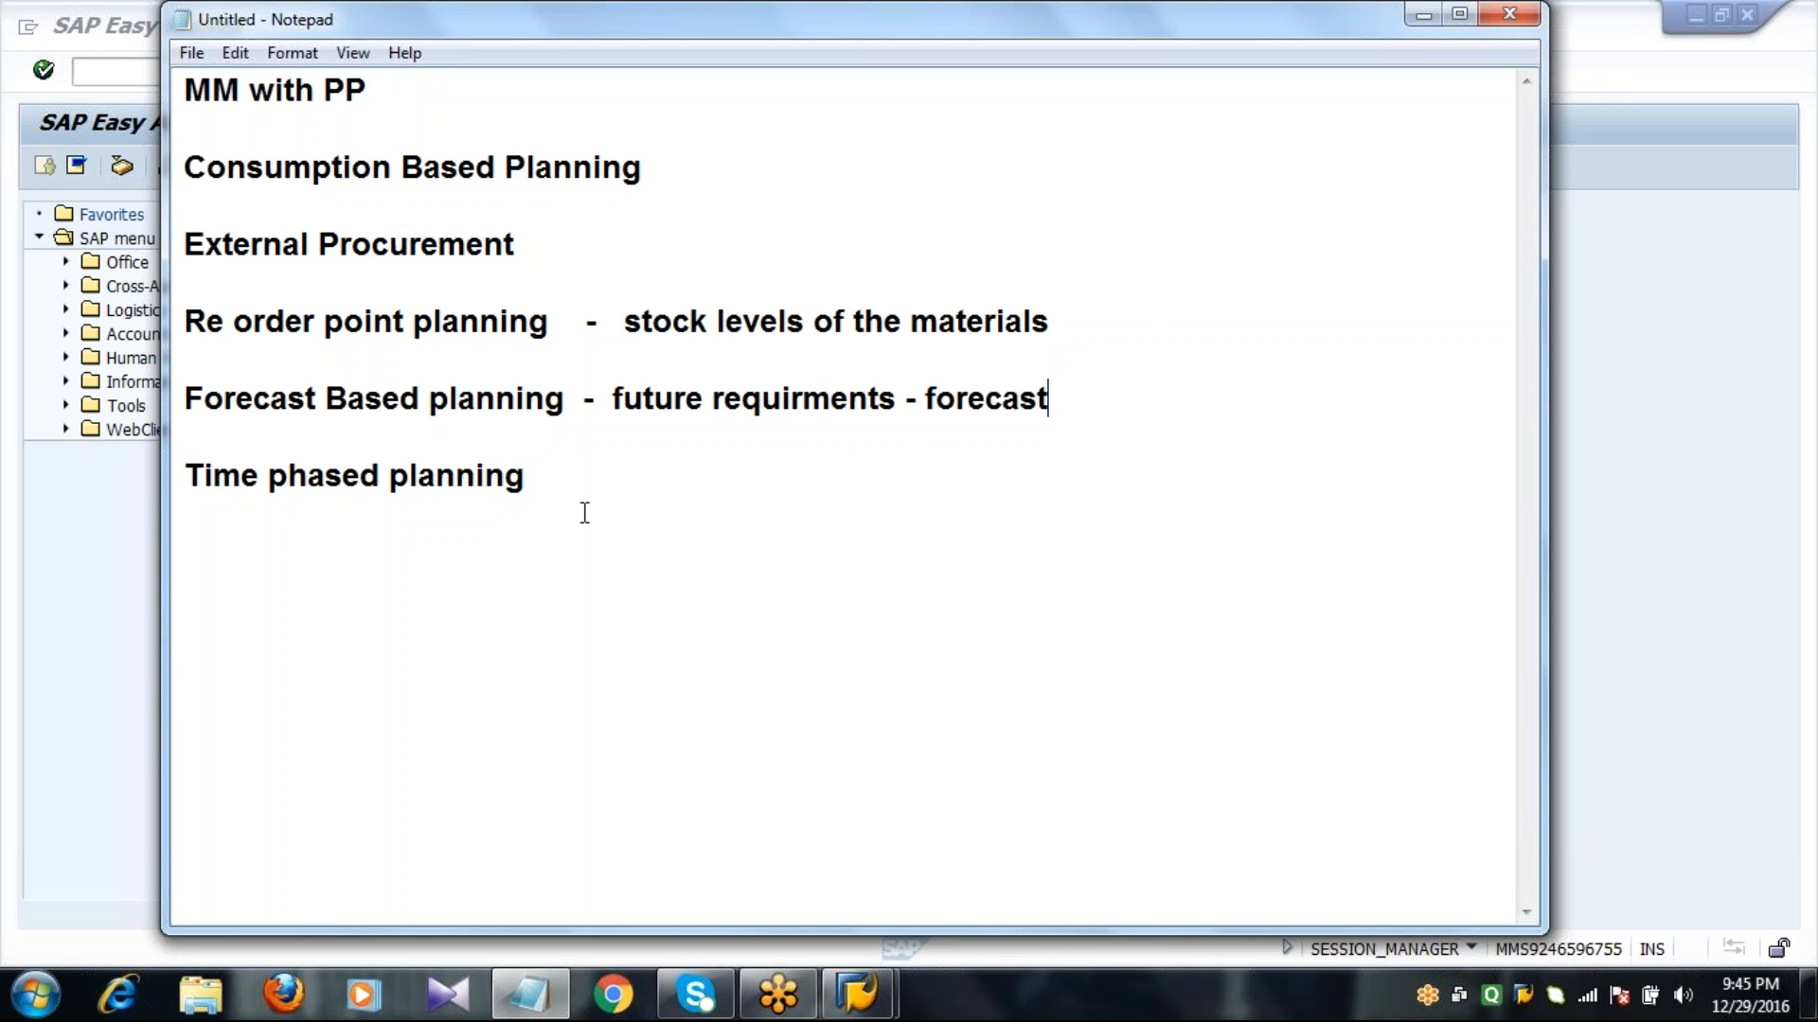
# Append "- seasonal planning" to the "Time phased planning" line and add blank lines below it.
pyautogui.click(568, 481)
pyautogui.write('- seasonal p')
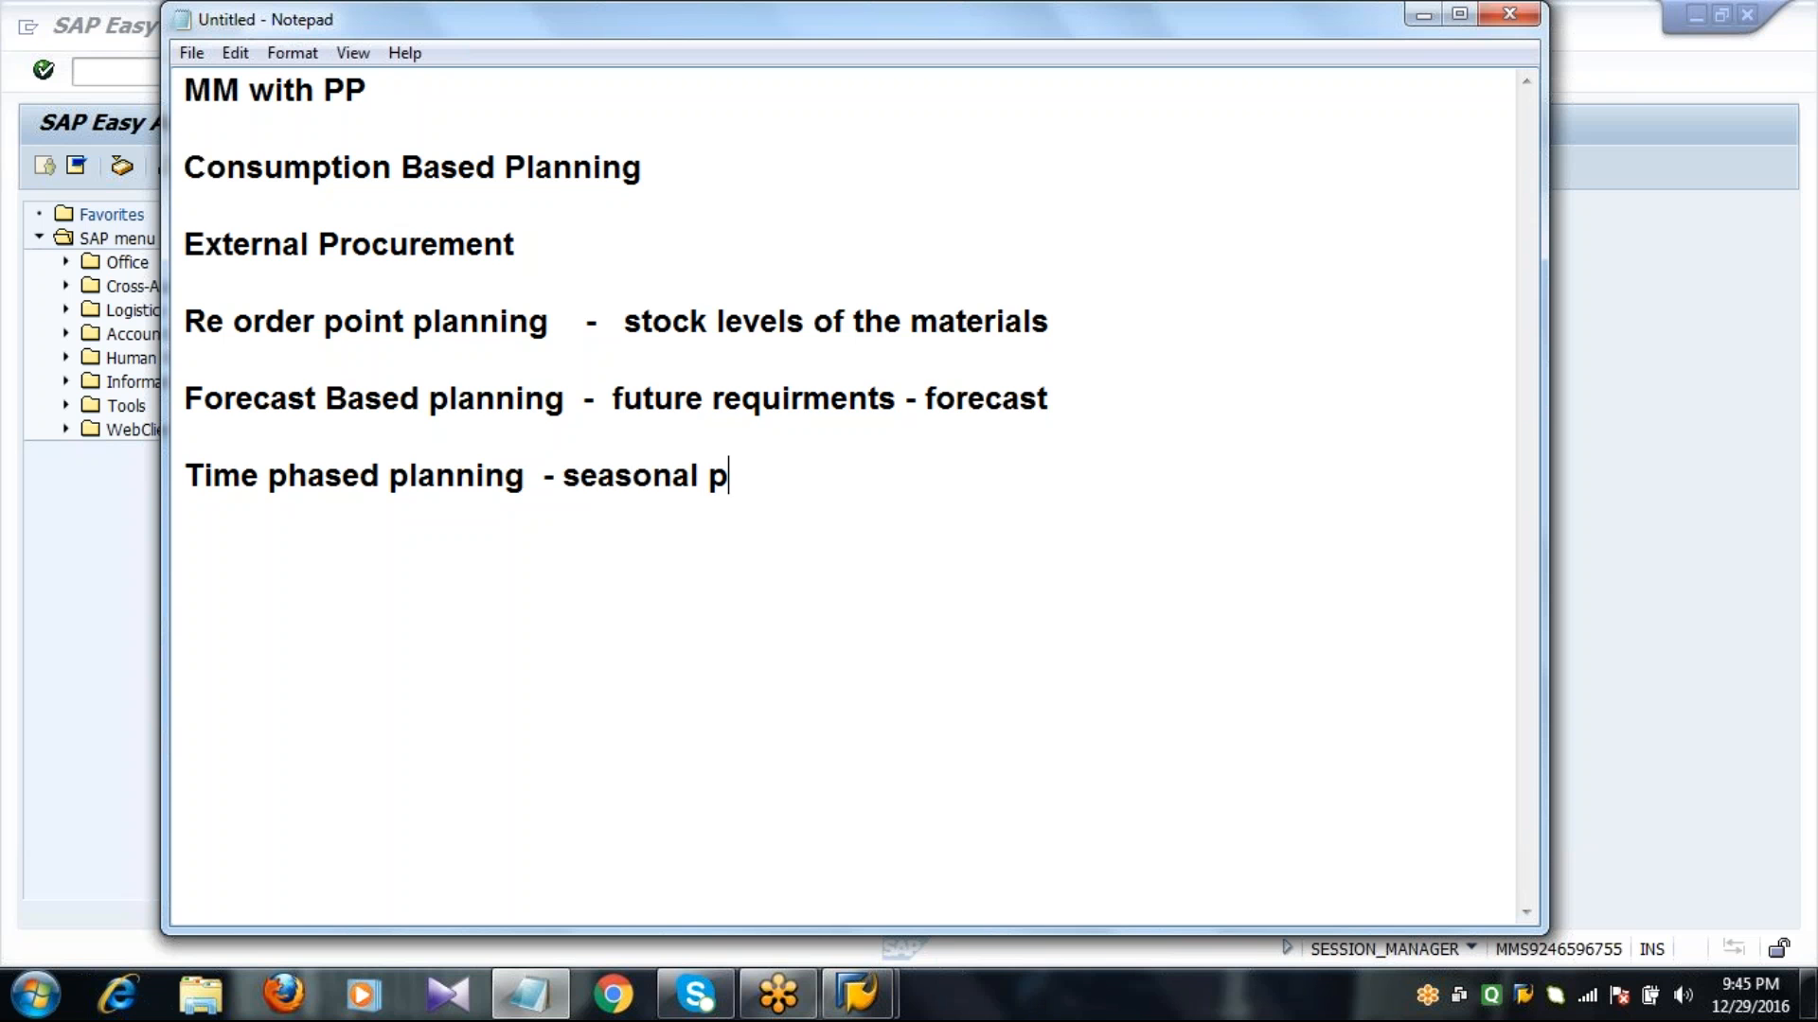
pyautogui.write('lanning')
pyautogui.press('Return')
pyautogui.press('Return')
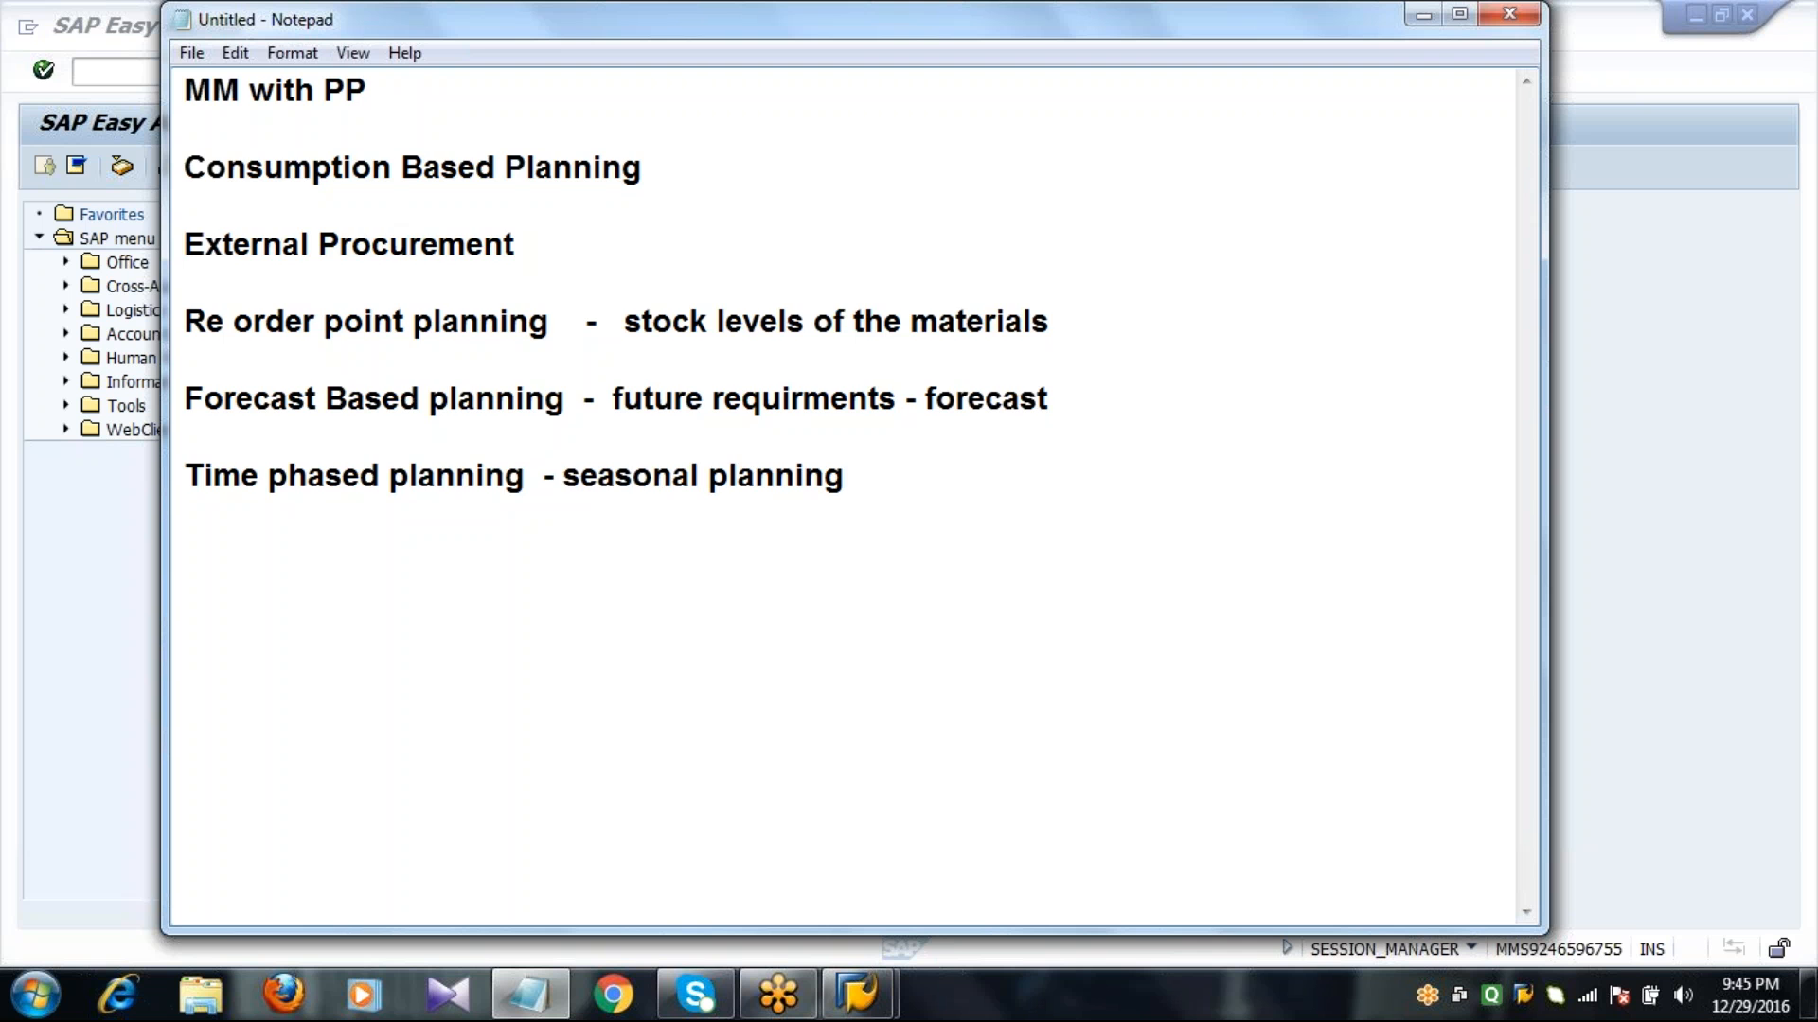
# Delete all the text in the note and switch to the SAP Easy Access window.
pyautogui.hotkey('ctrl', 'a')
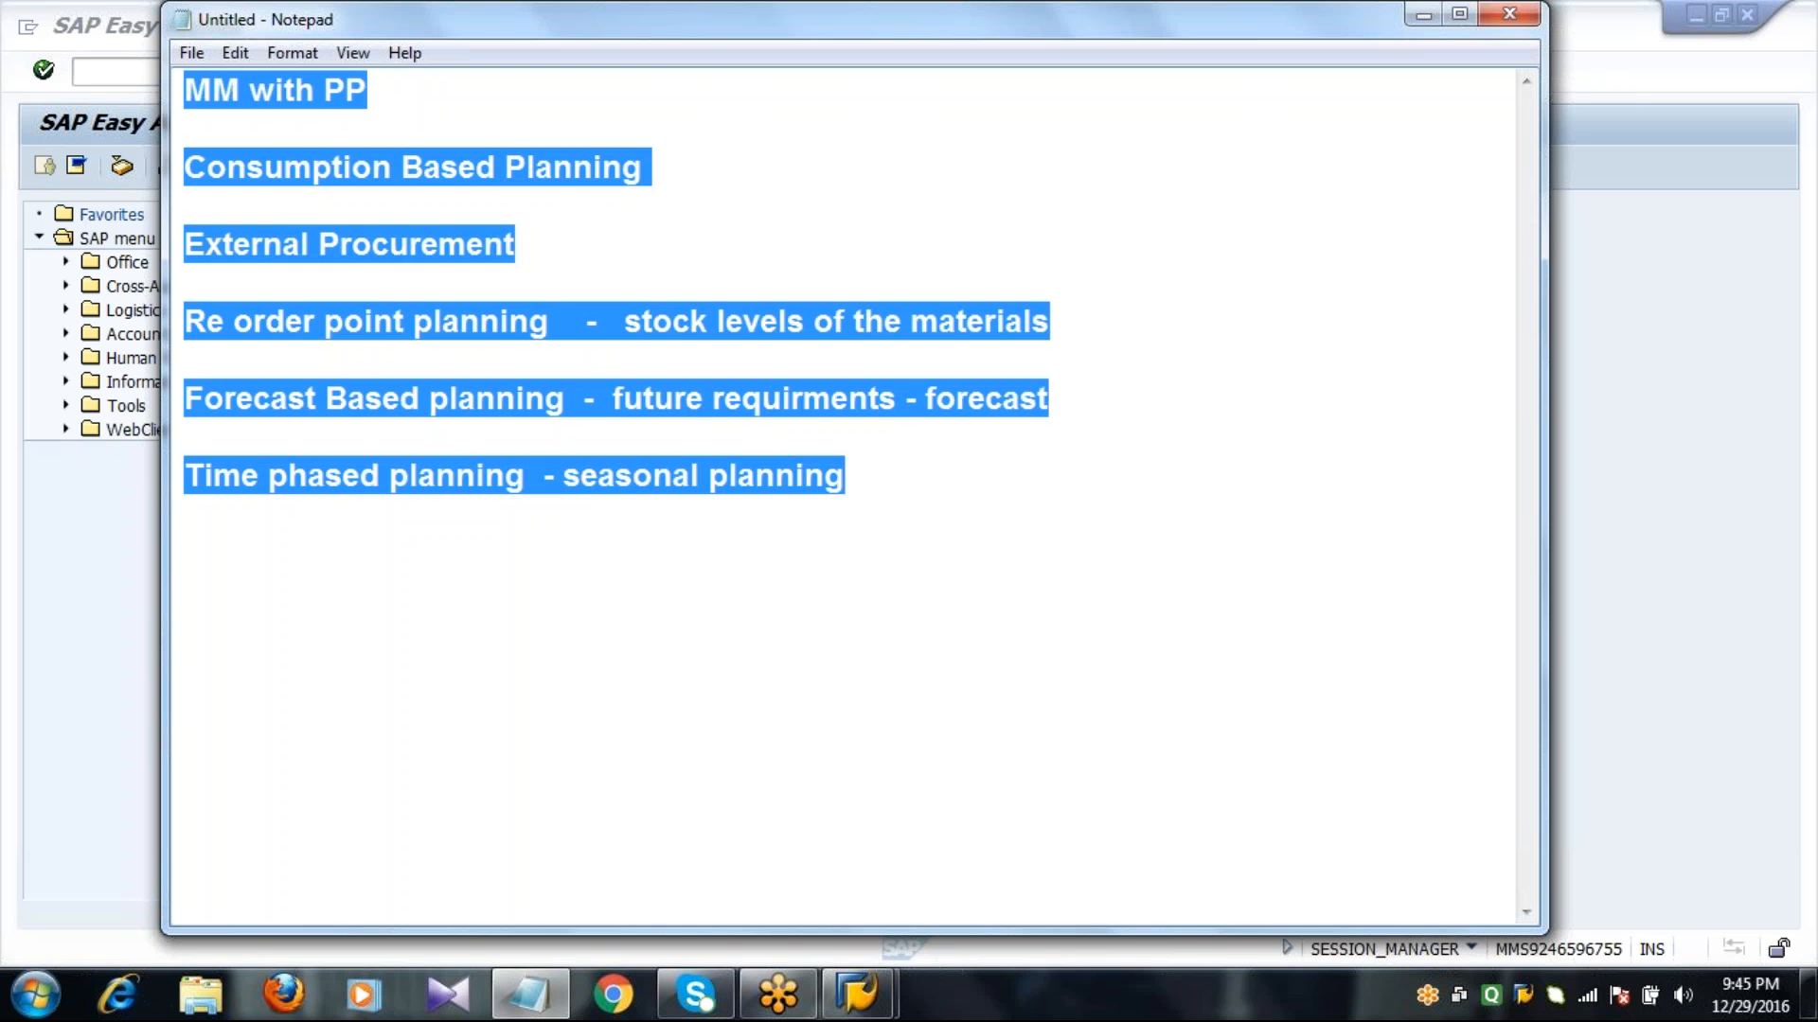
pyautogui.press('BackSpace')
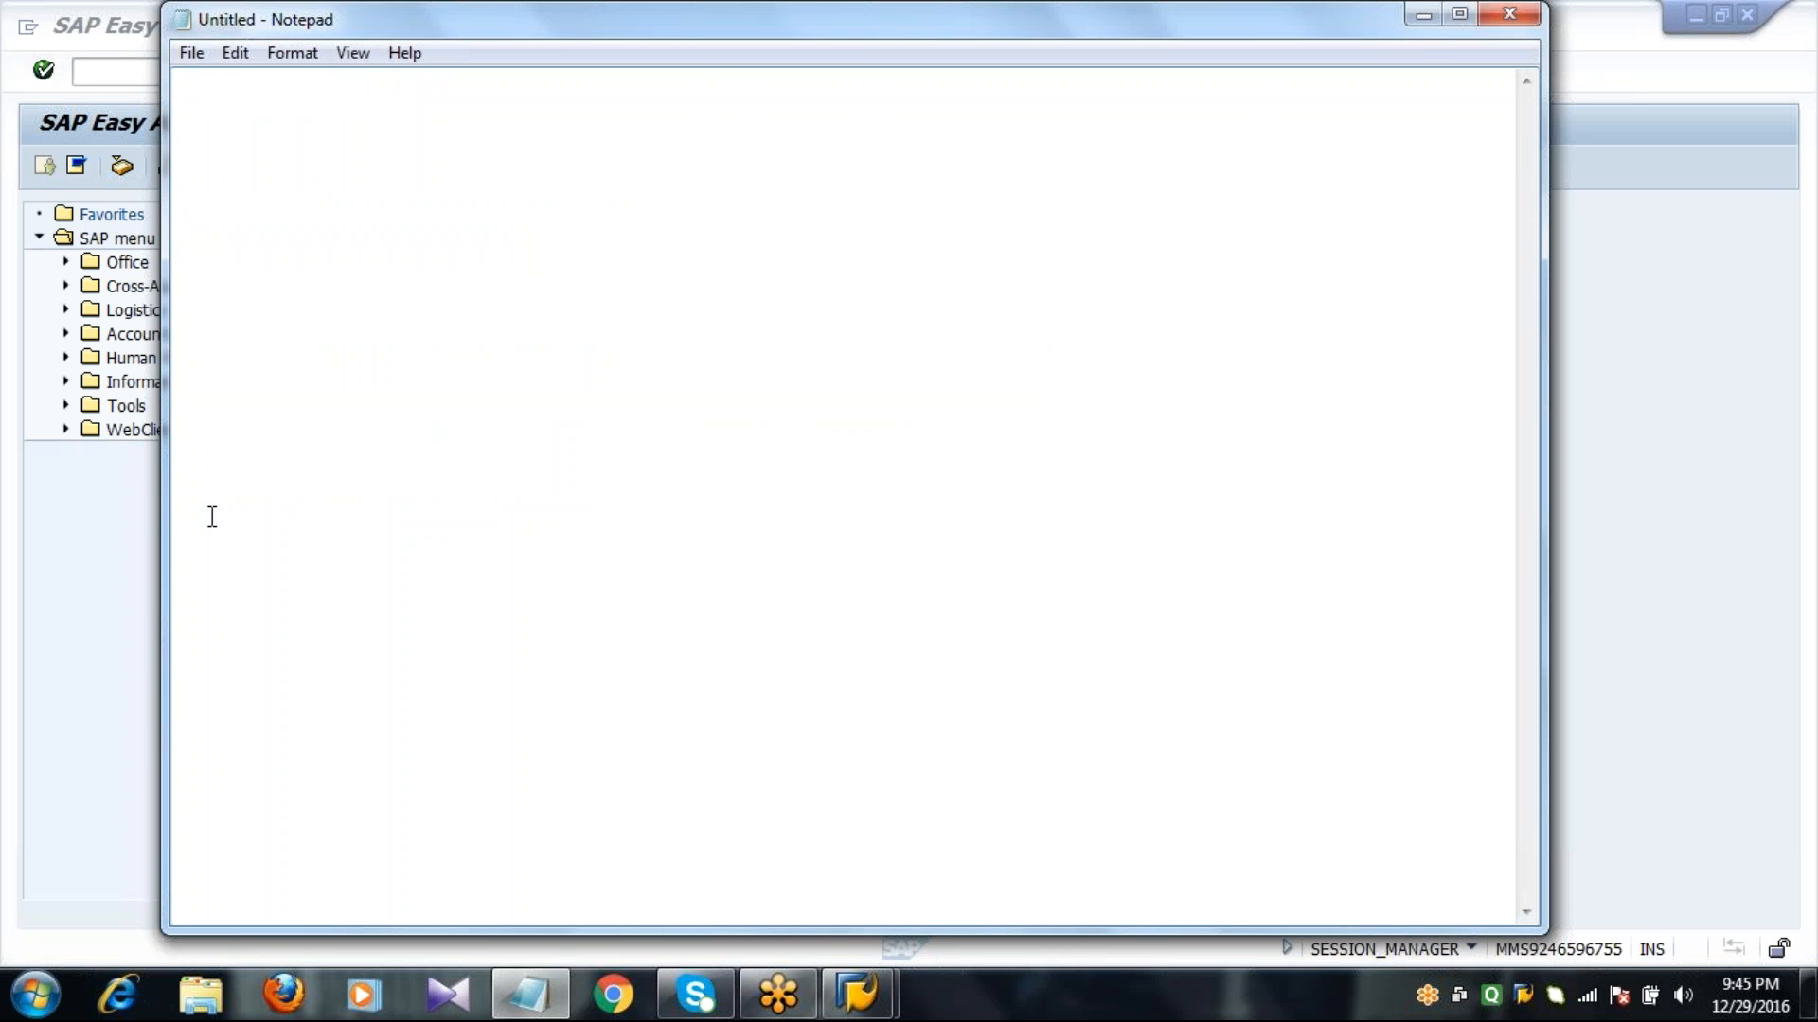
pyautogui.hotkey('alt', 'Tab')
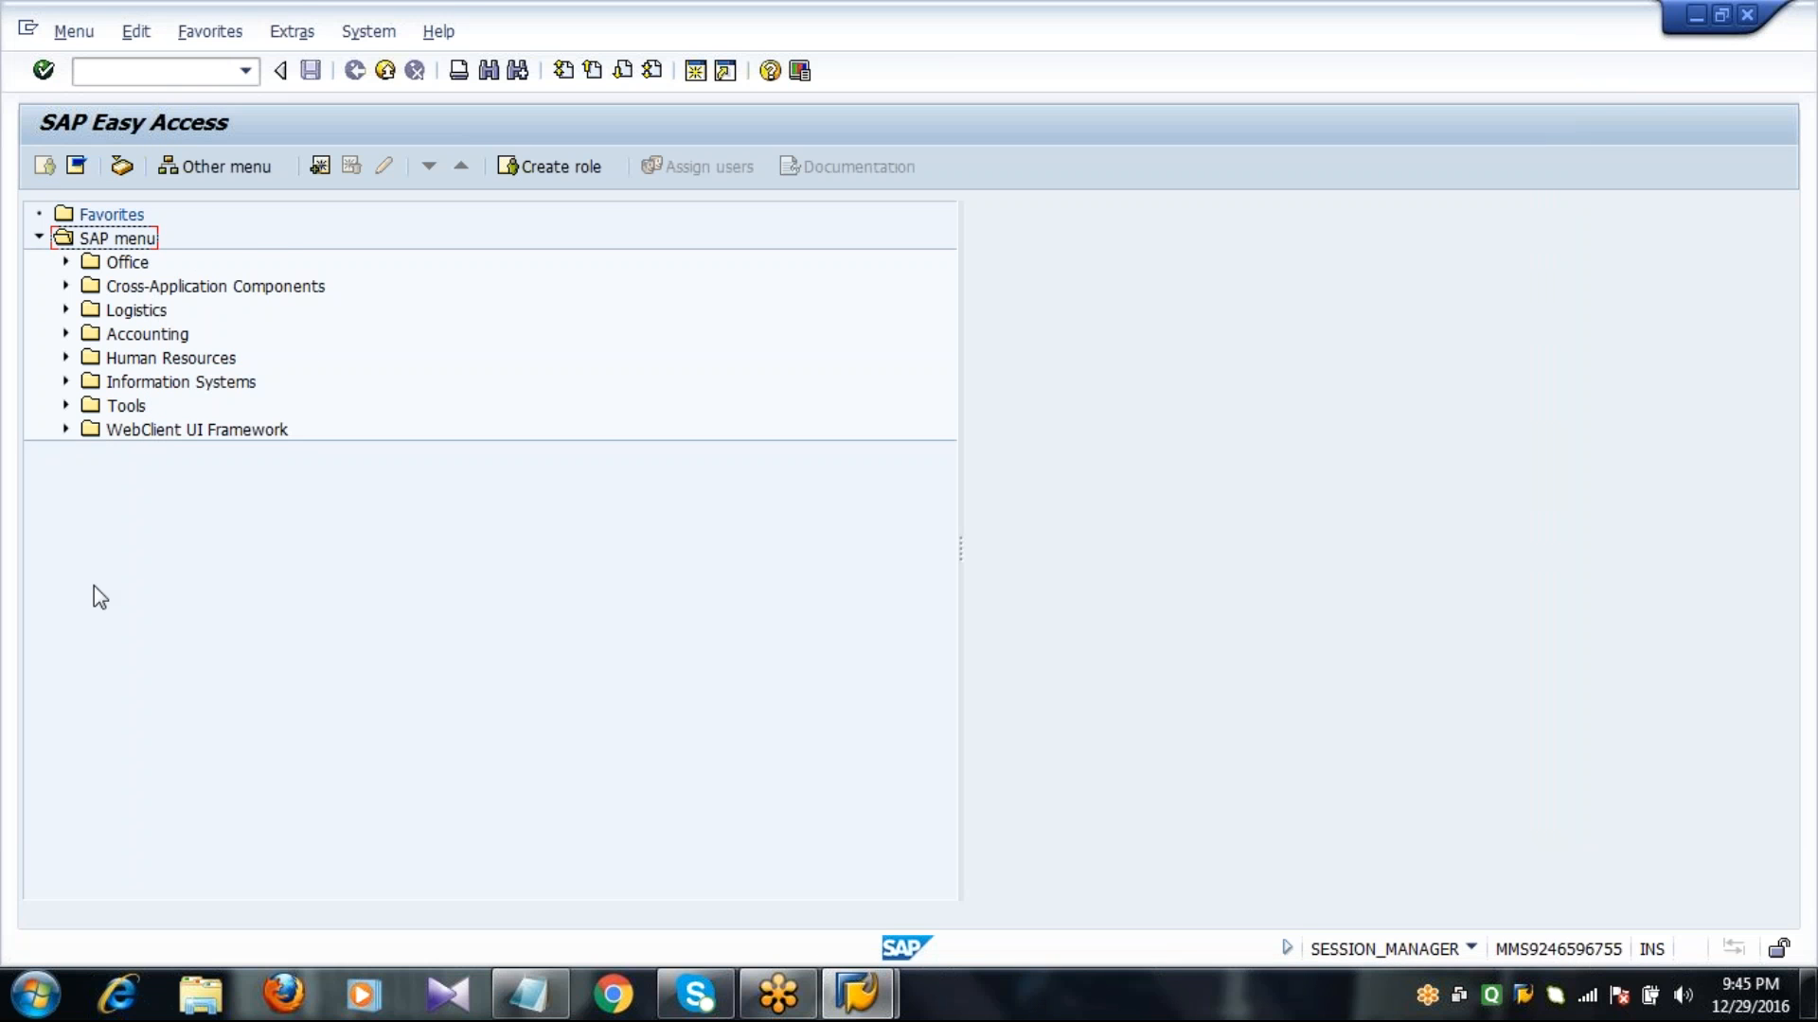
# Run transaction SPRO and open the SAP Reference IMG.
pyautogui.click(186, 74)
pyautogui.write('SPRO')
pyautogui.press('Return')
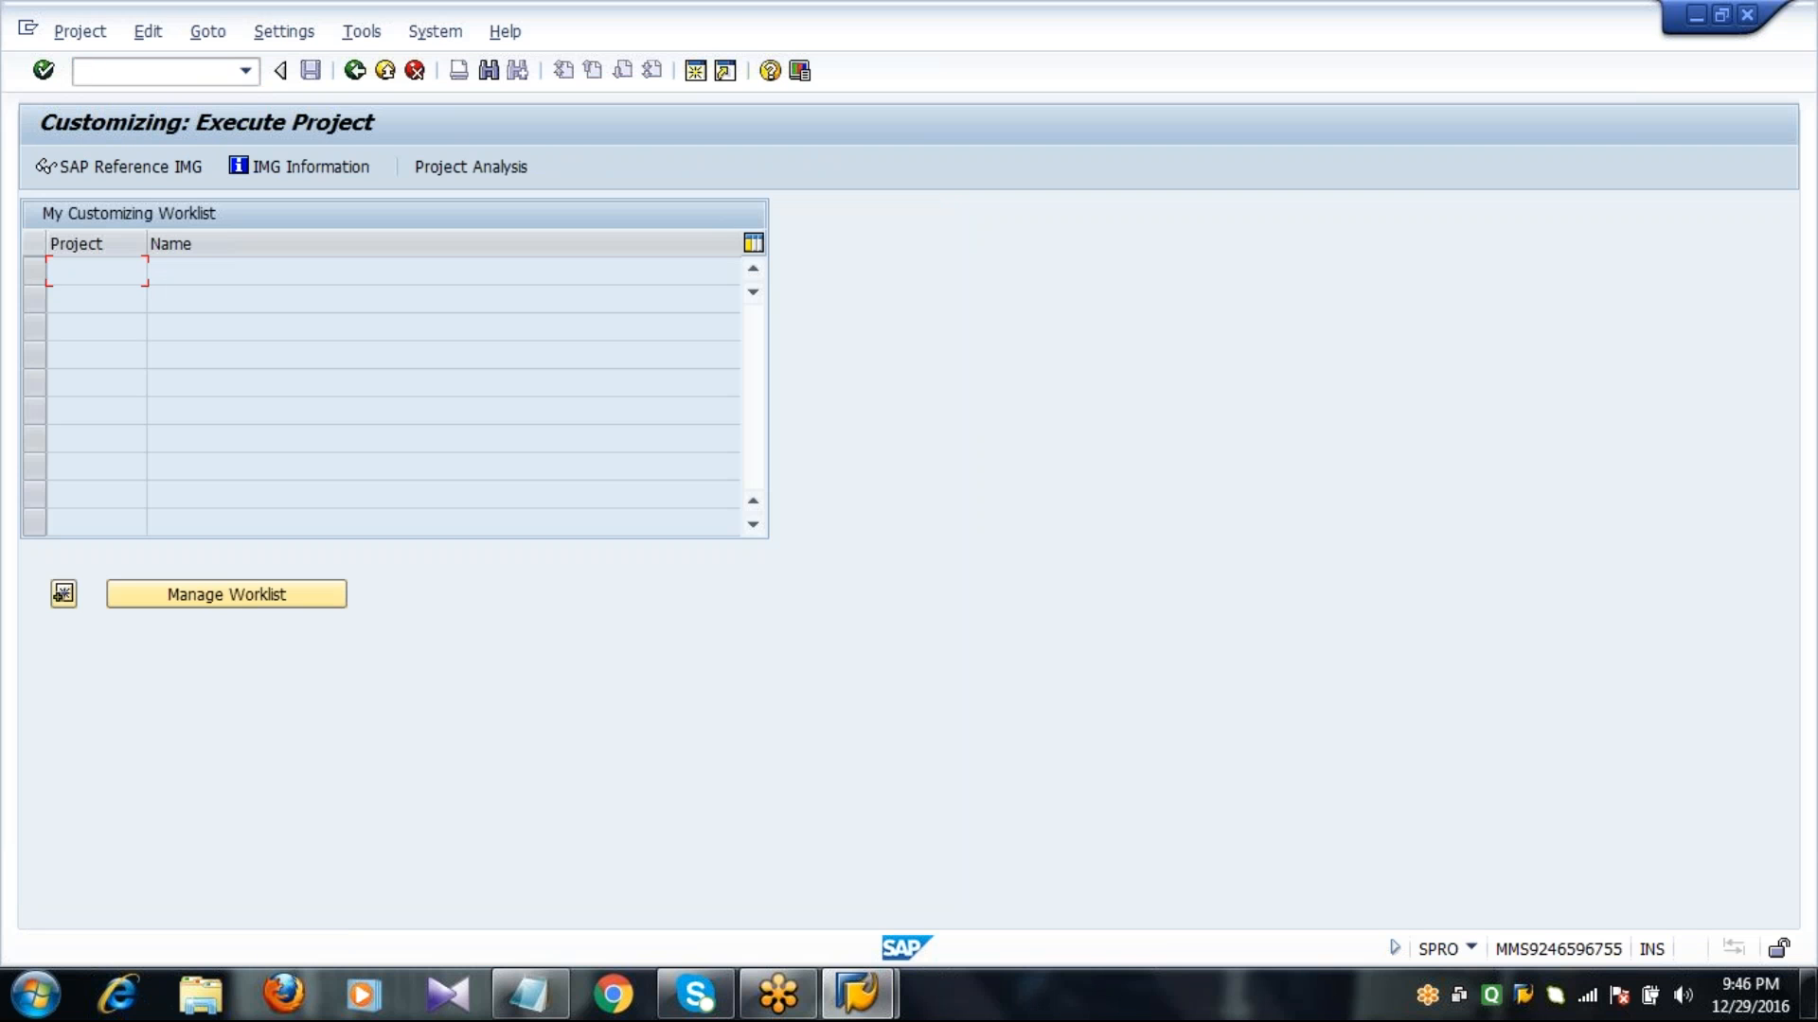
pyautogui.click(144, 176)
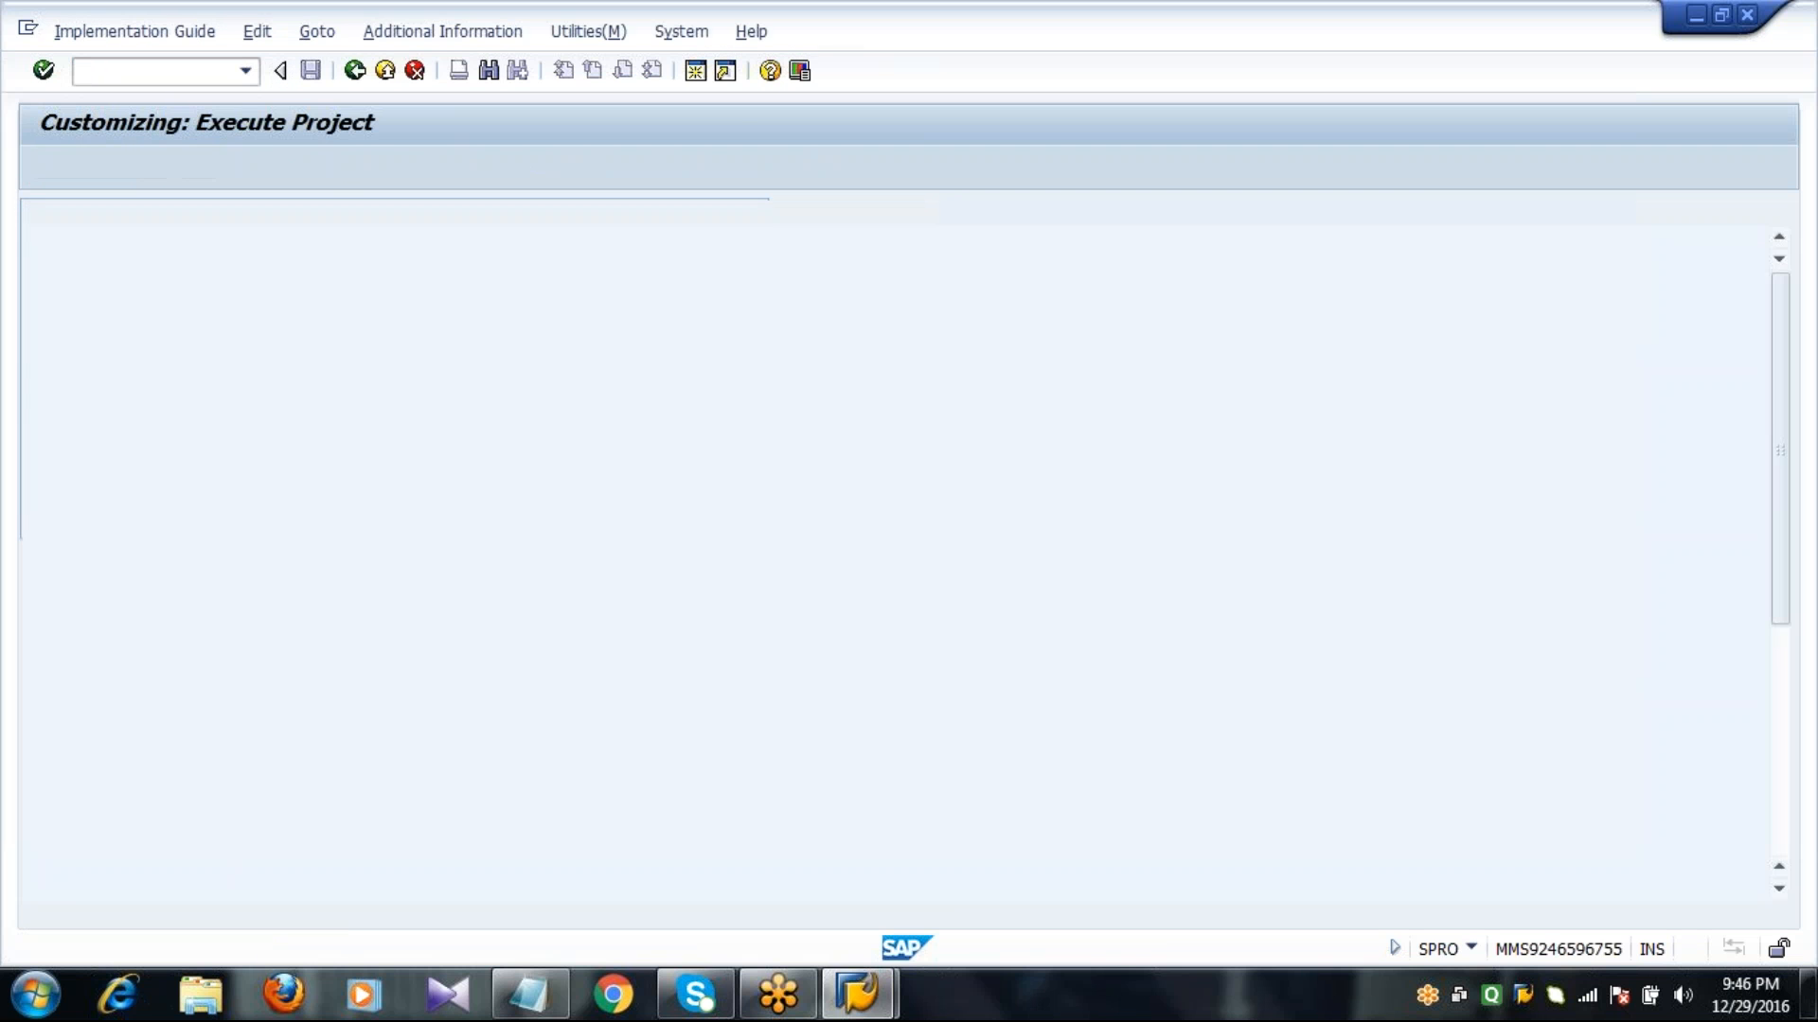
# Expand Materials Management and its Consumption-Based Planning node in the implementation guide to show the planning settings.
pyautogui.click(180, 771)
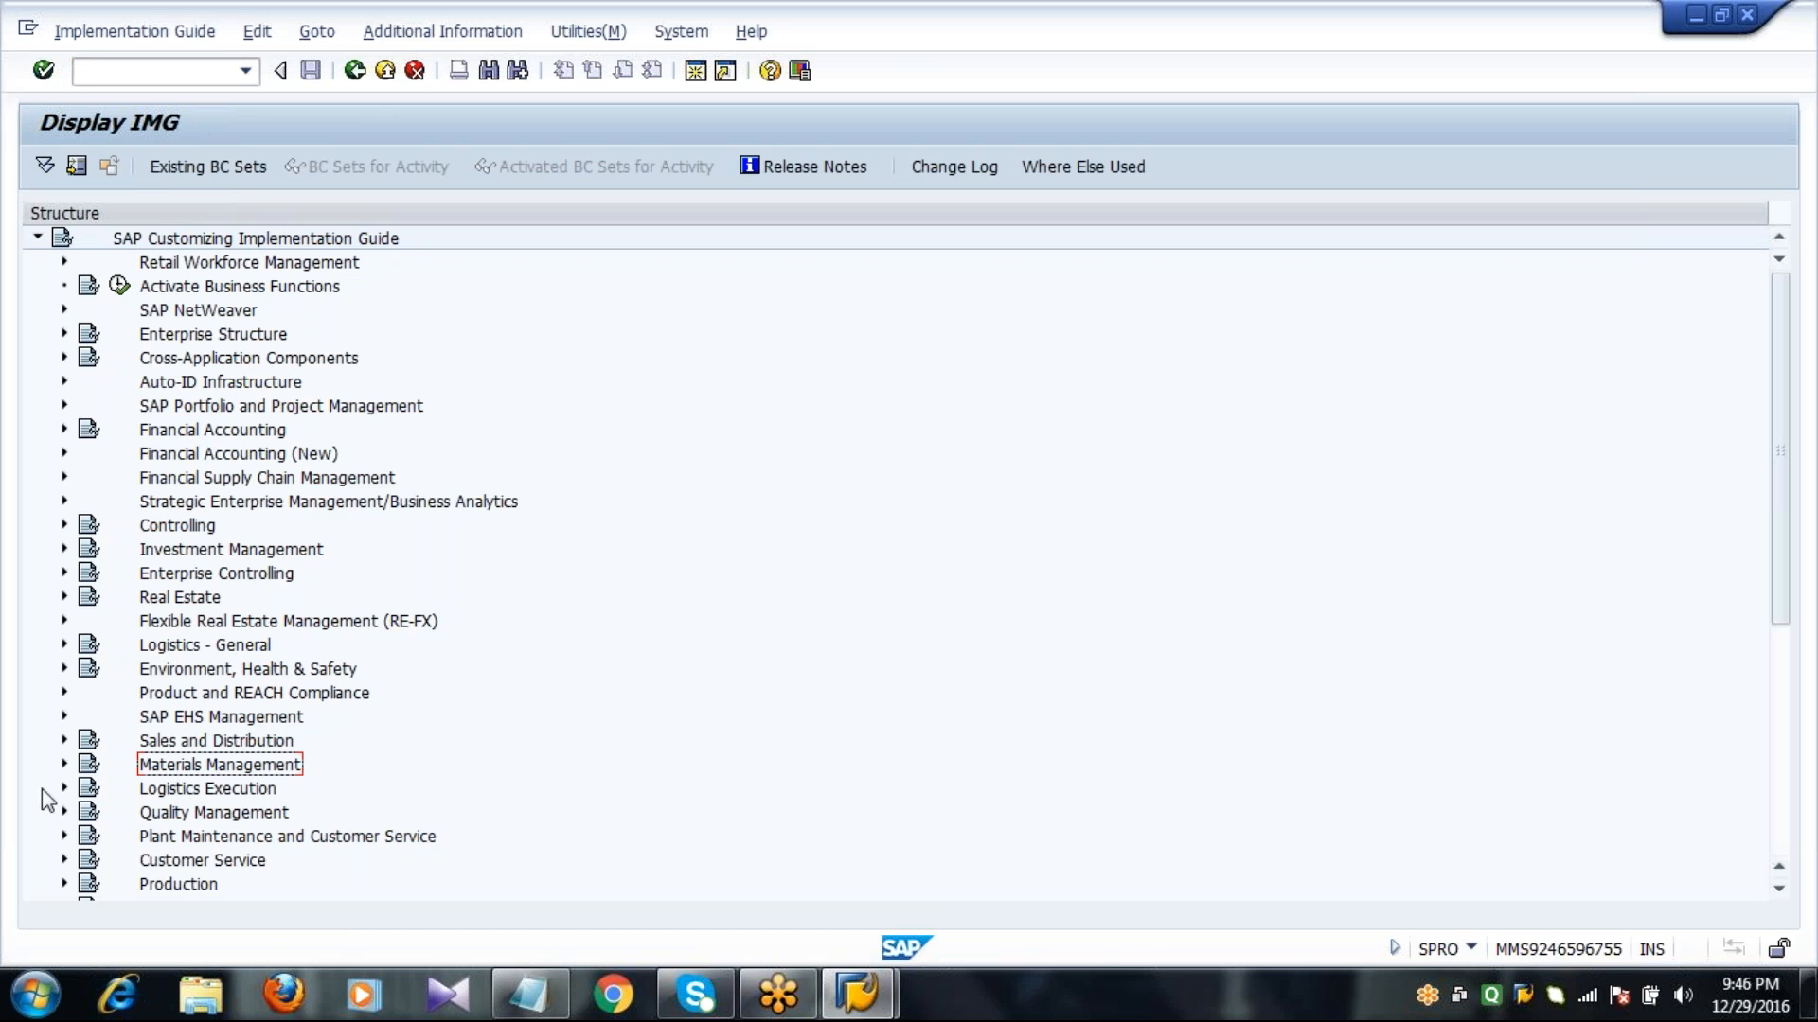
pyautogui.click(64, 764)
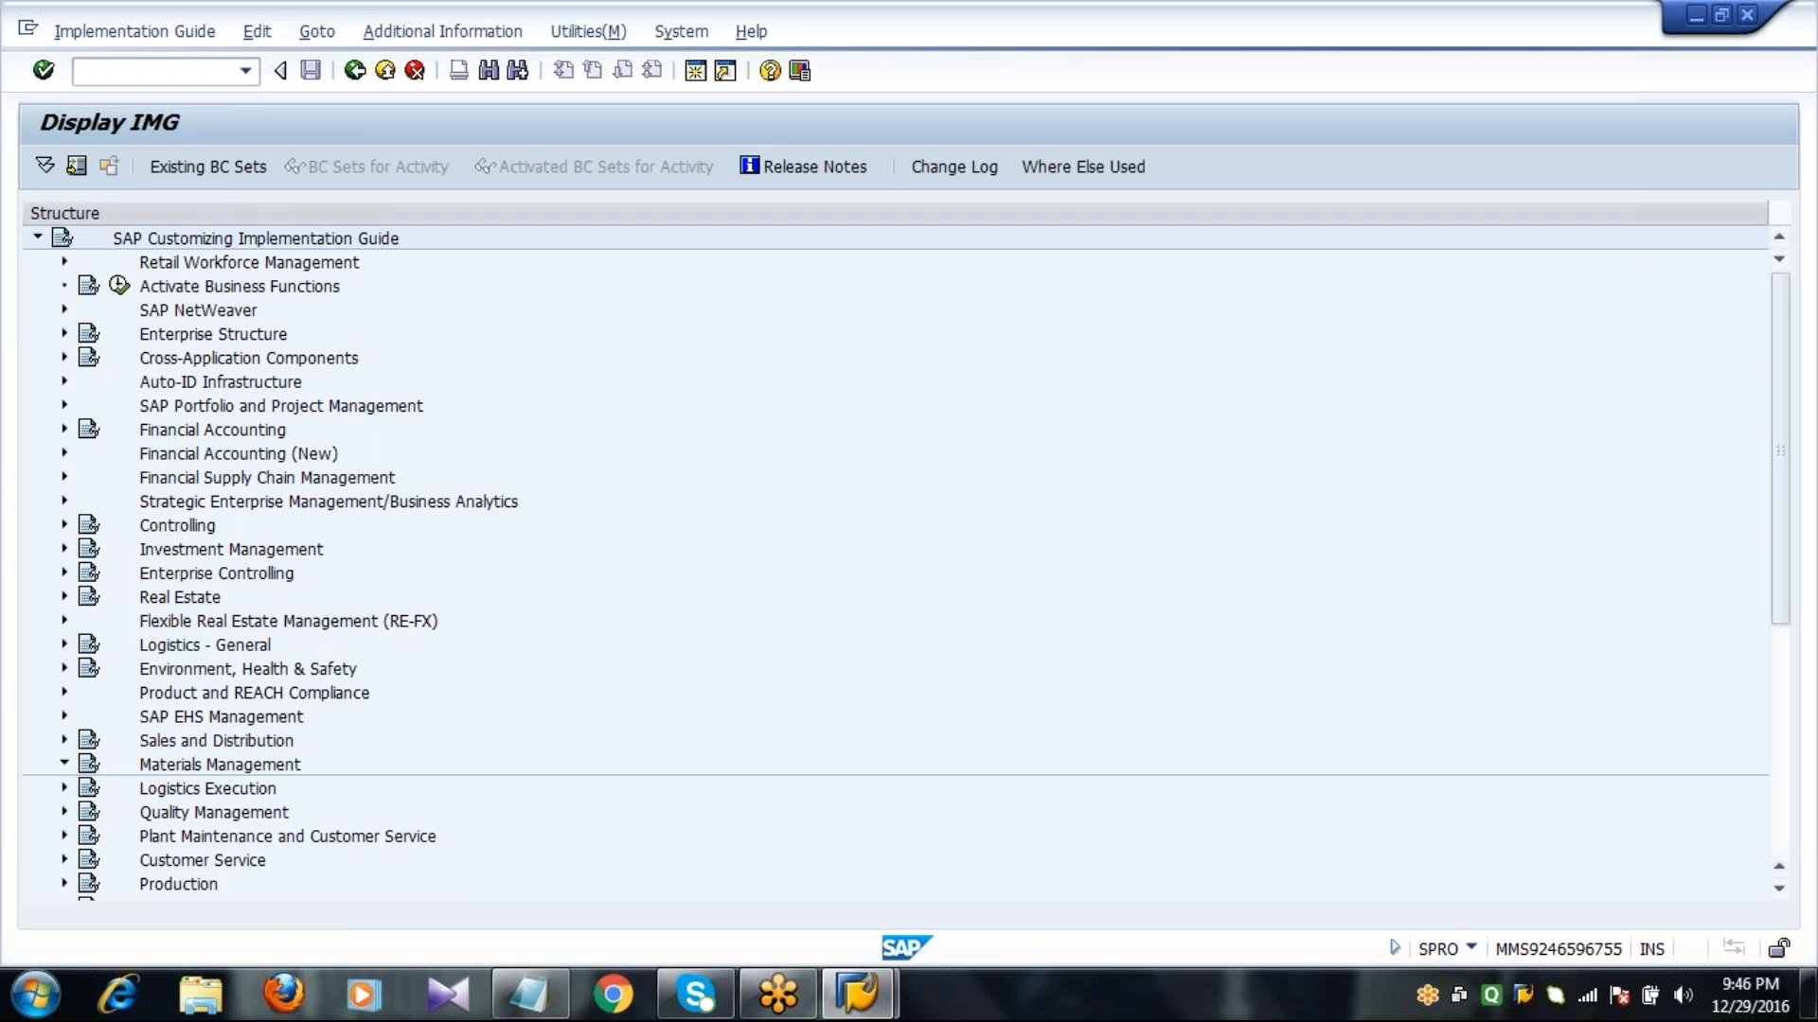
pyautogui.click(90, 742)
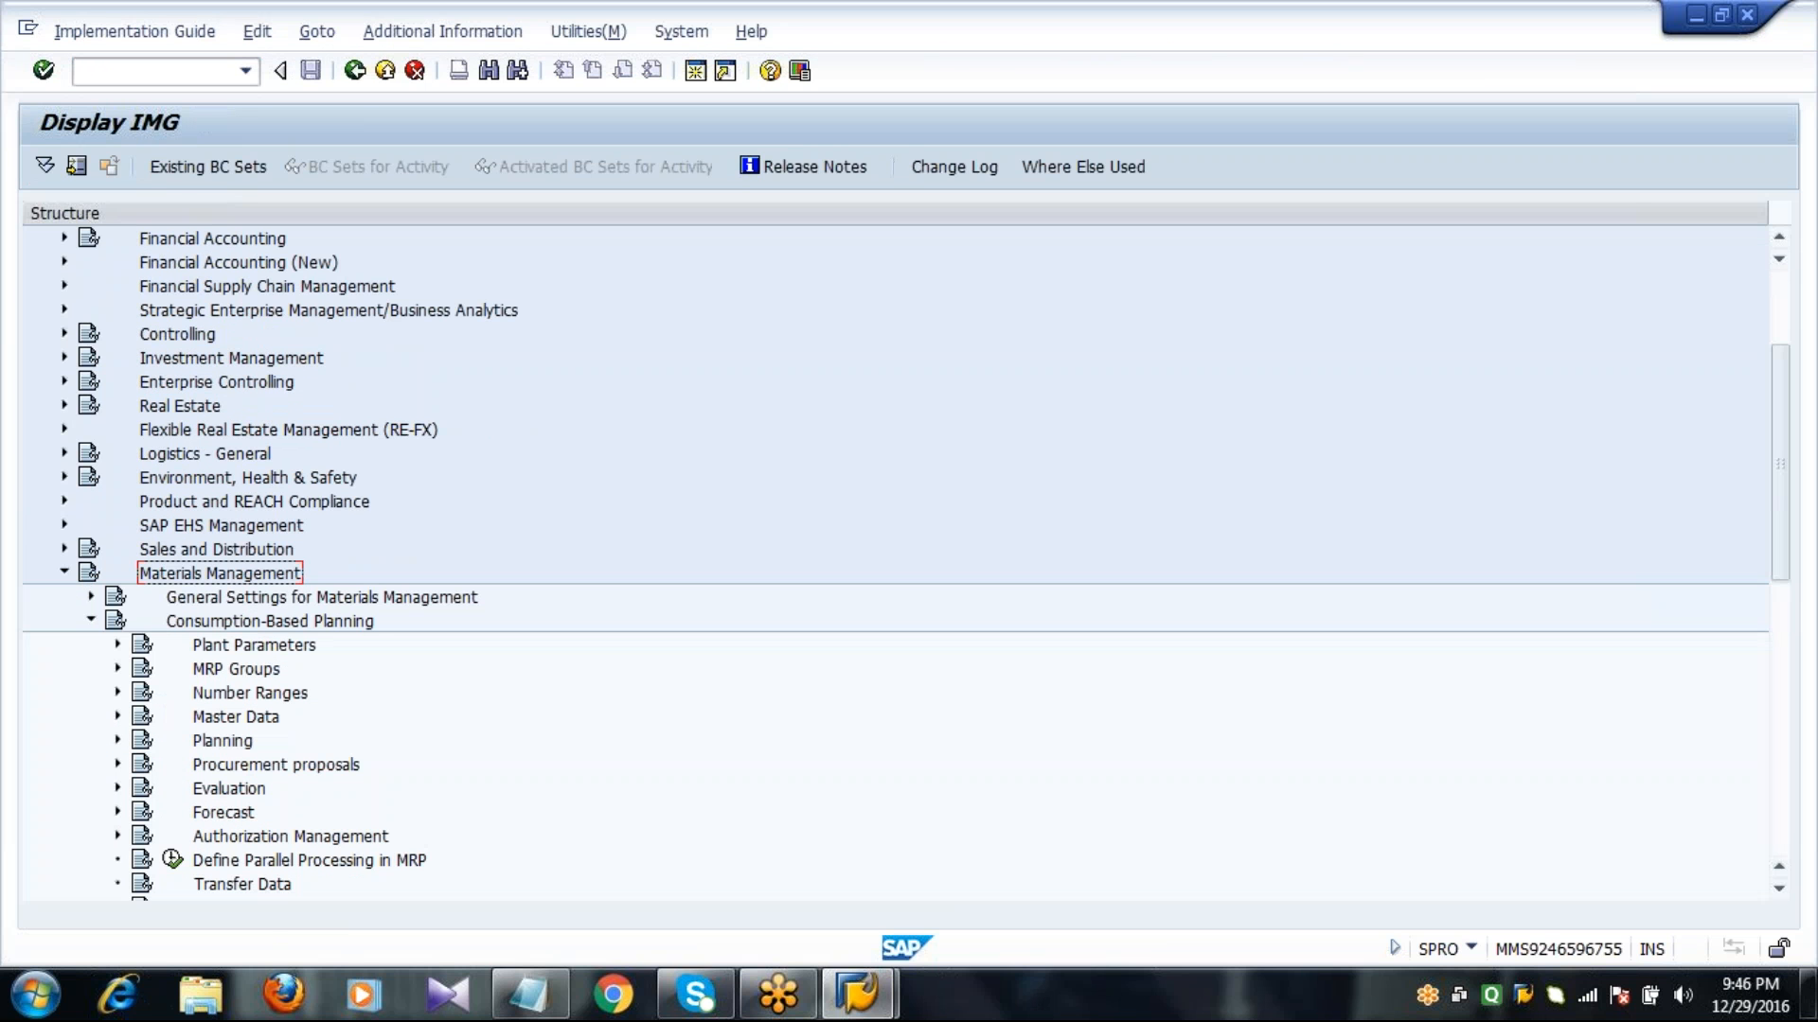
pyautogui.click(224, 625)
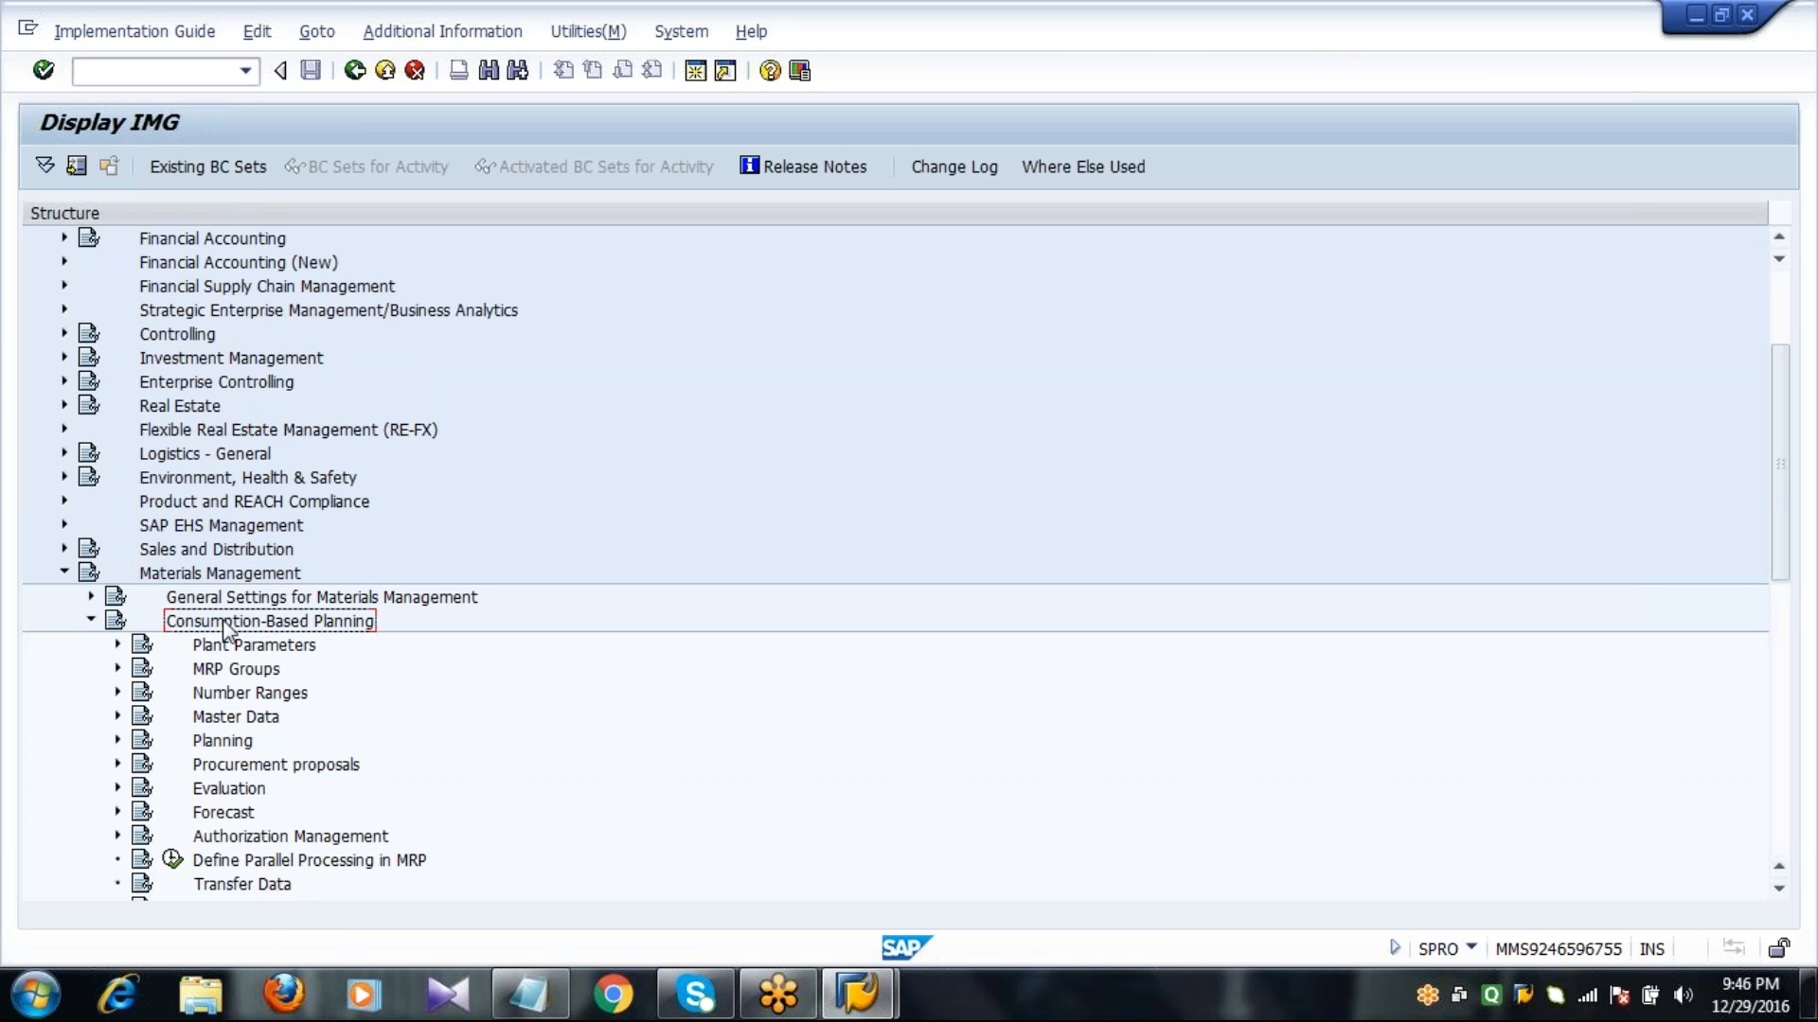
pyautogui.scroll(-5, 228, 633)
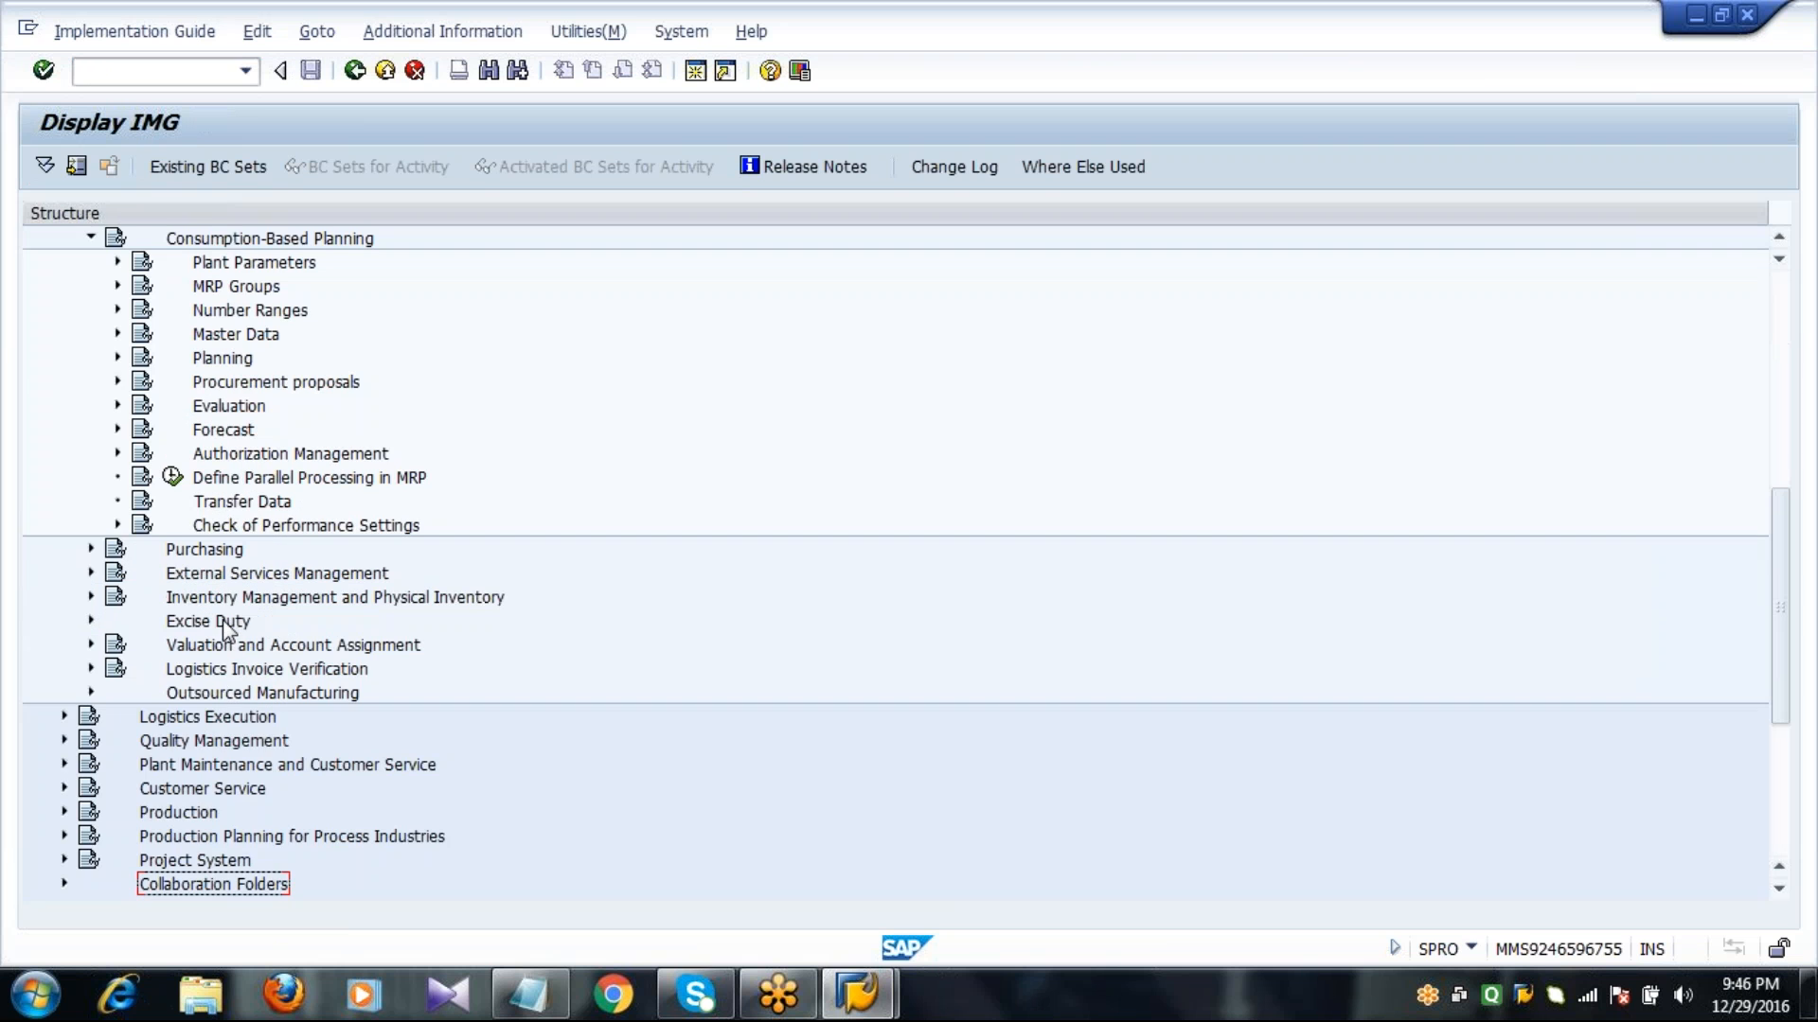
# Open the overall maintenance activity for plant parameters under Consumption-Based Planning.
pyautogui.click(119, 262)
pyautogui.click(269, 268)
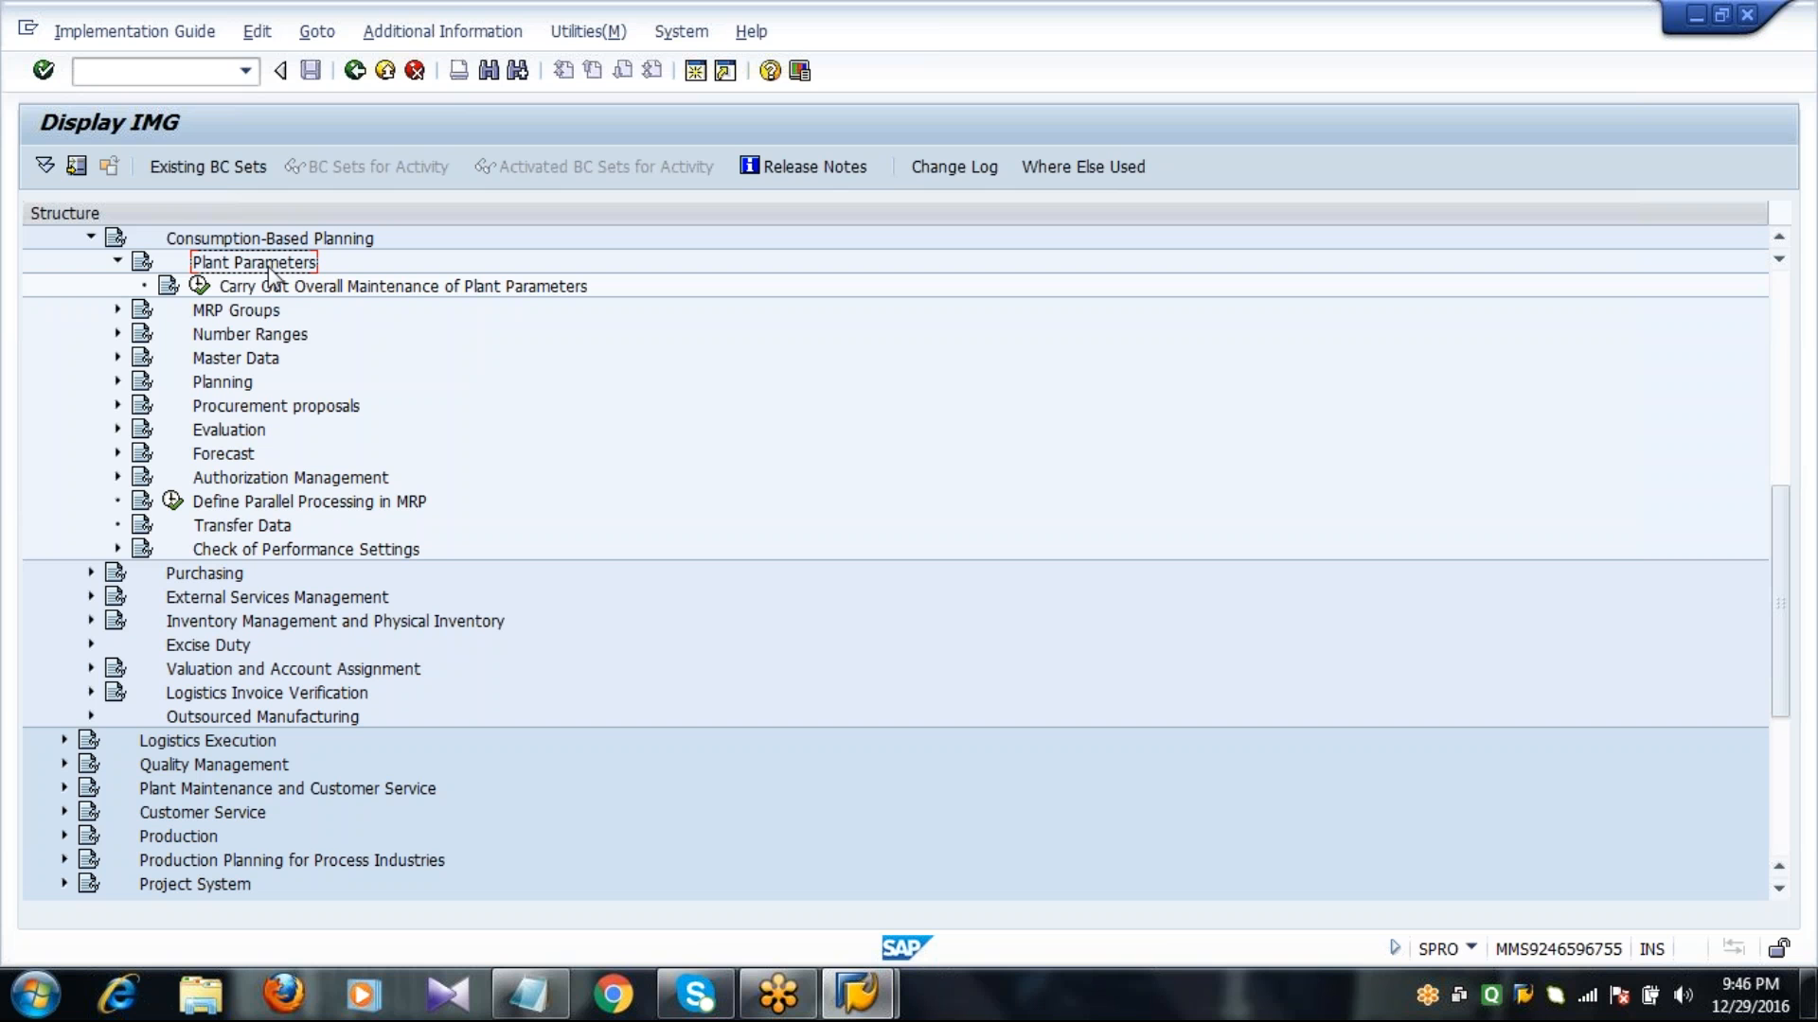
pyautogui.click(199, 286)
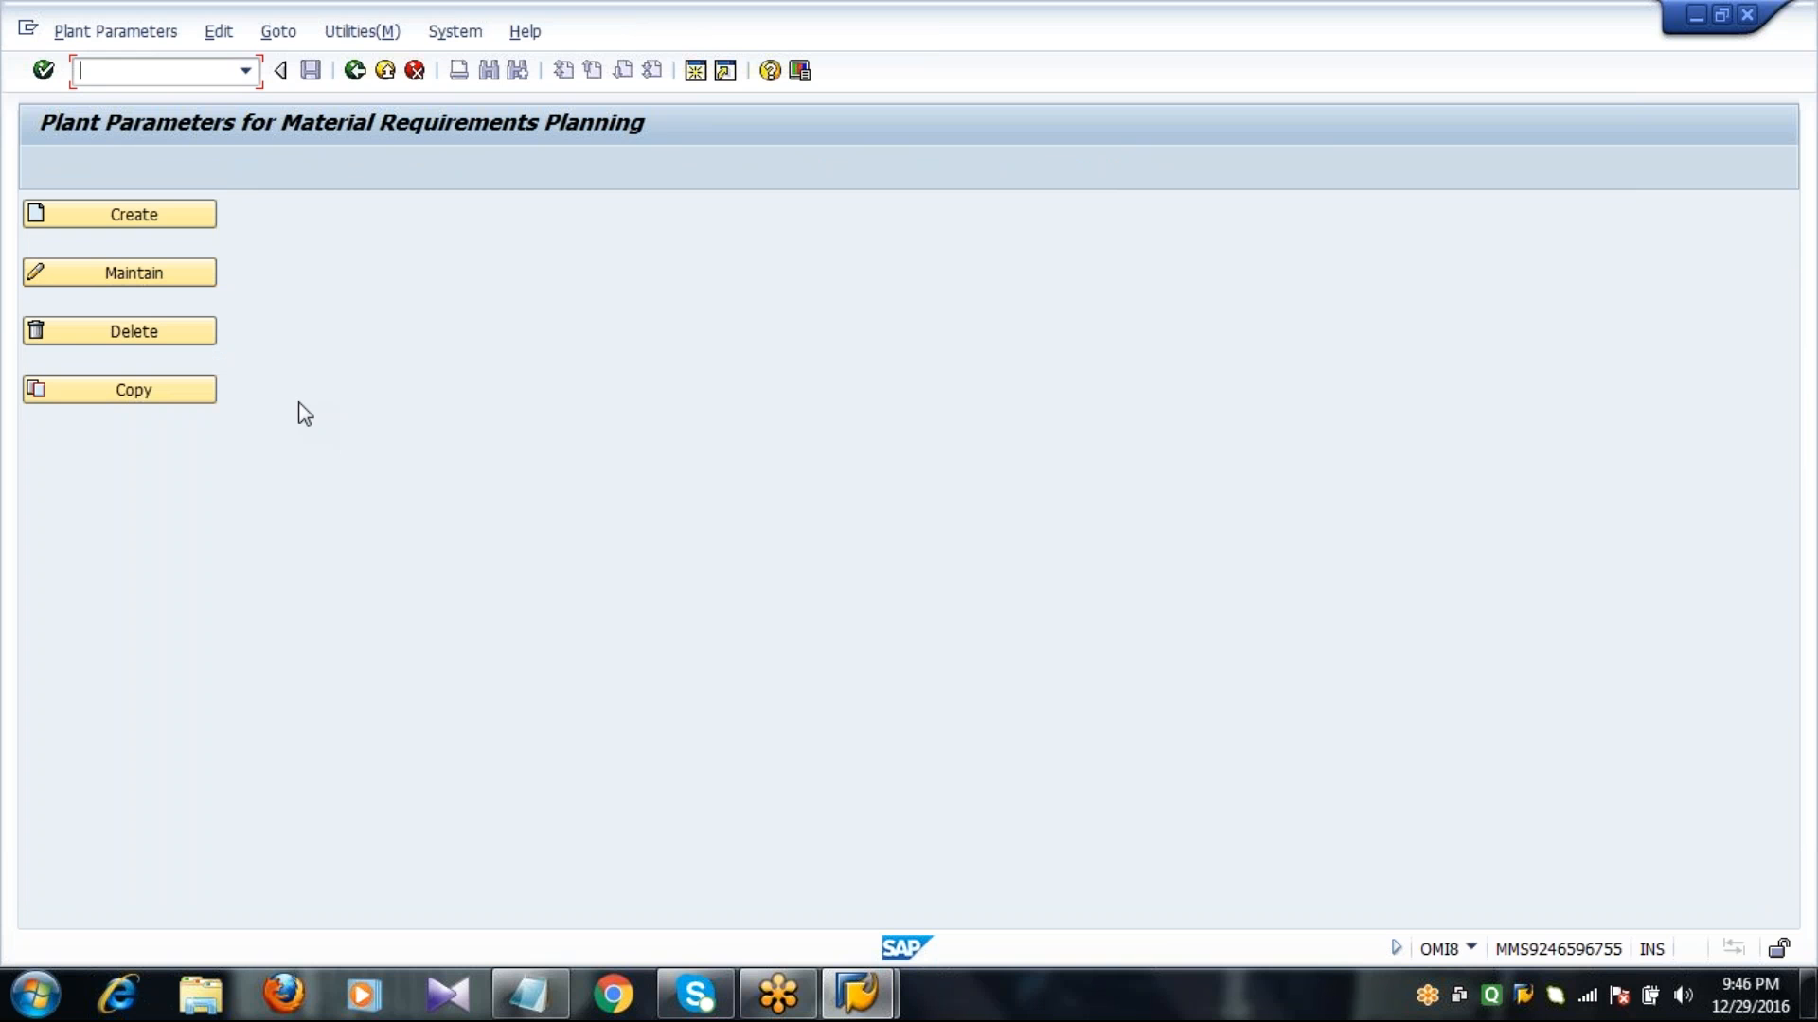
# Copy the MRP plant parameters from plant 1000 to plant 2011, return to the implementation guide and collapse Plant Parameters.
pyautogui.click(170, 390)
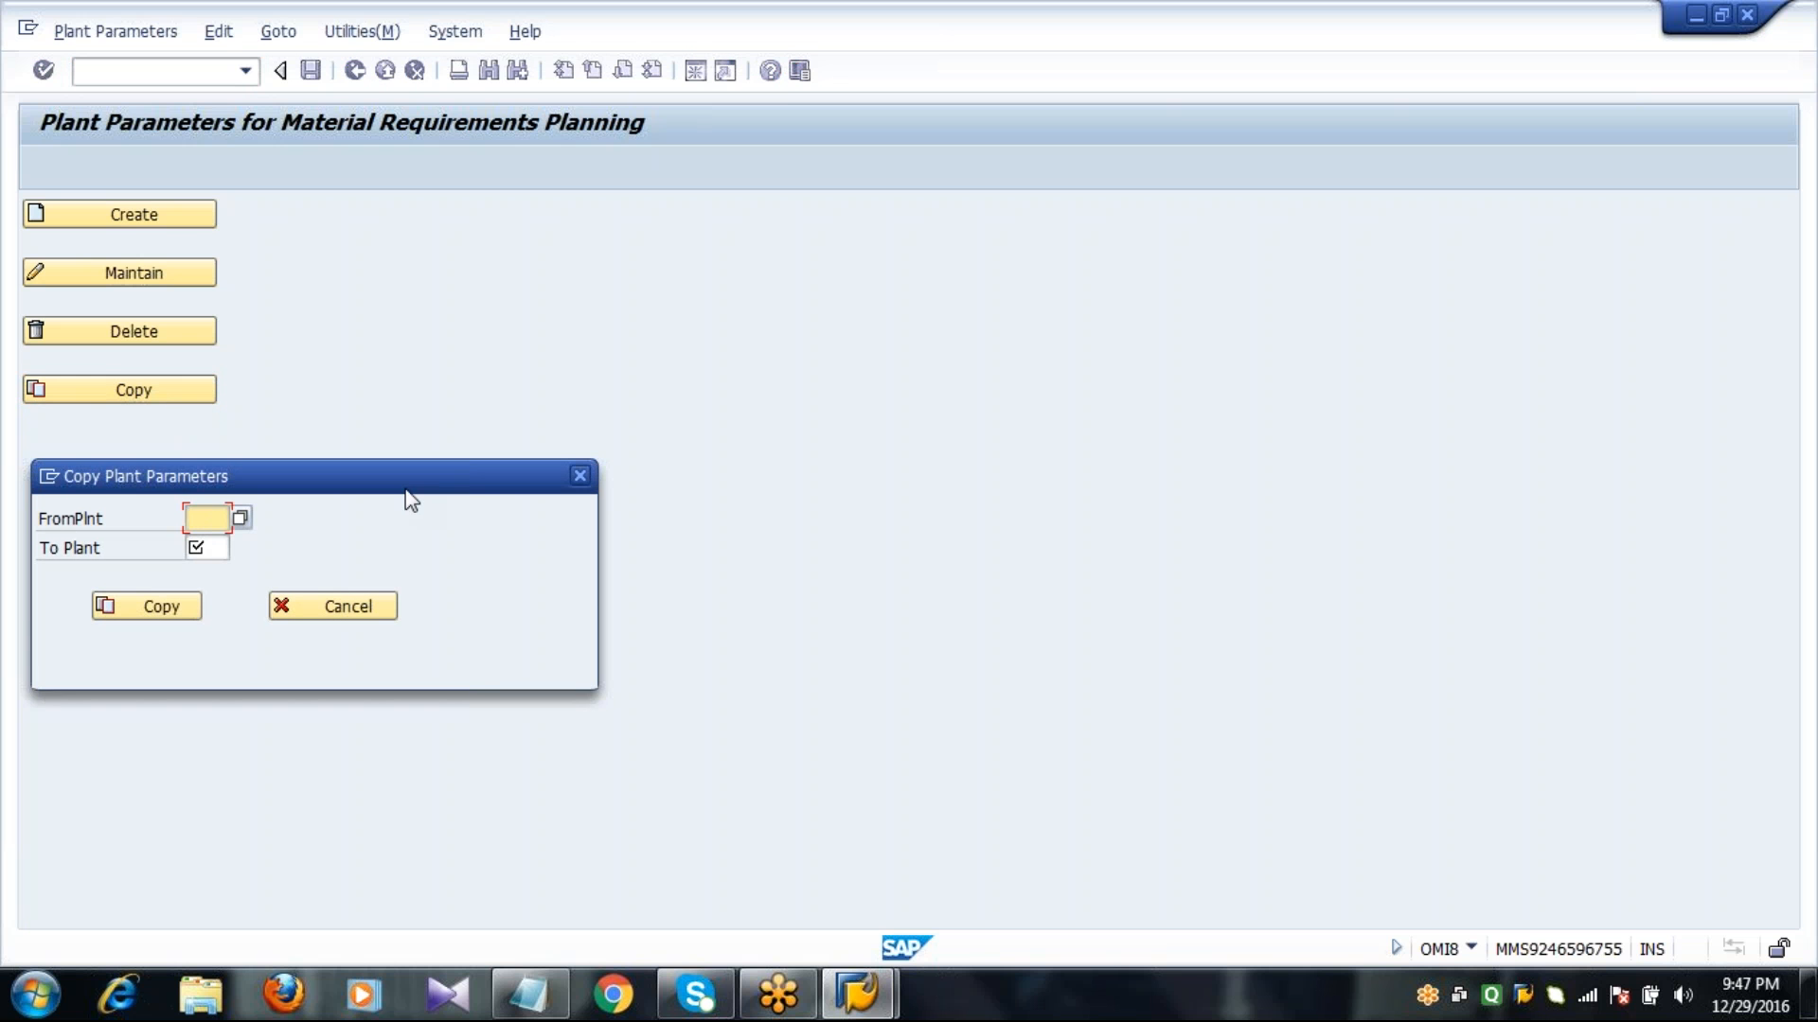
pyautogui.write('1000')
pyautogui.press('Tab')
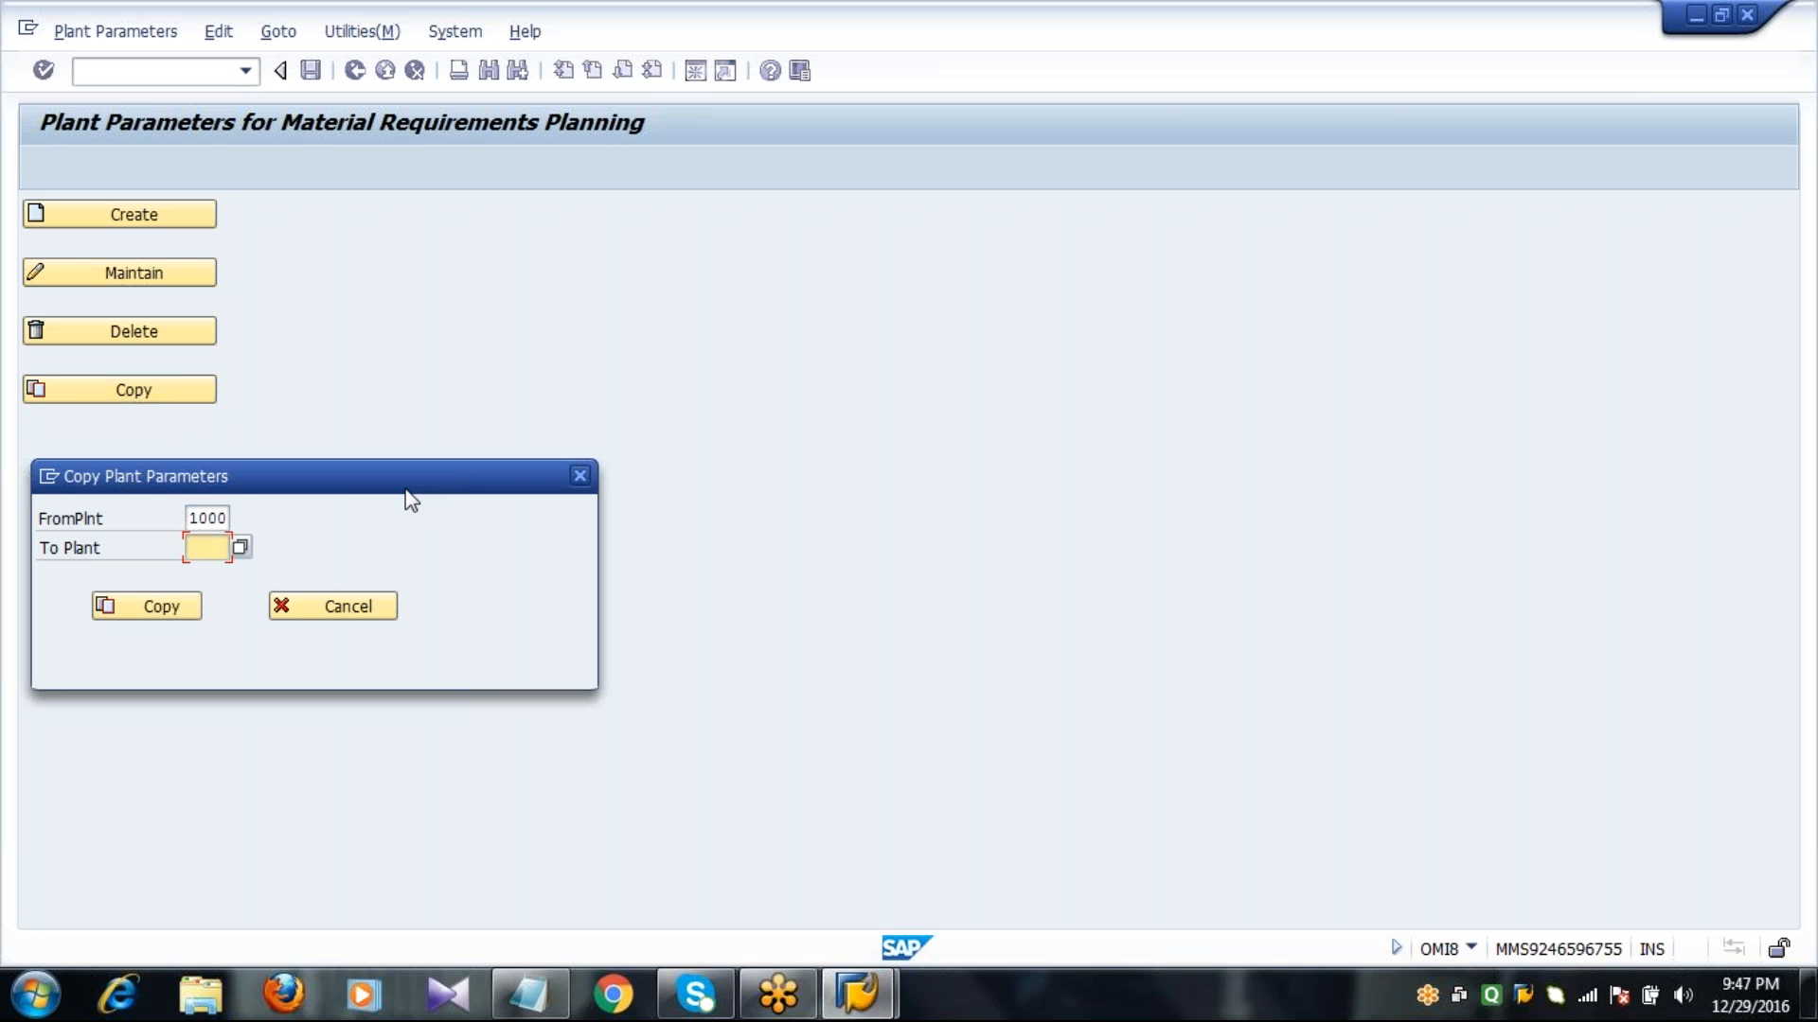
pyautogui.write('2011')
pyautogui.click(160, 606)
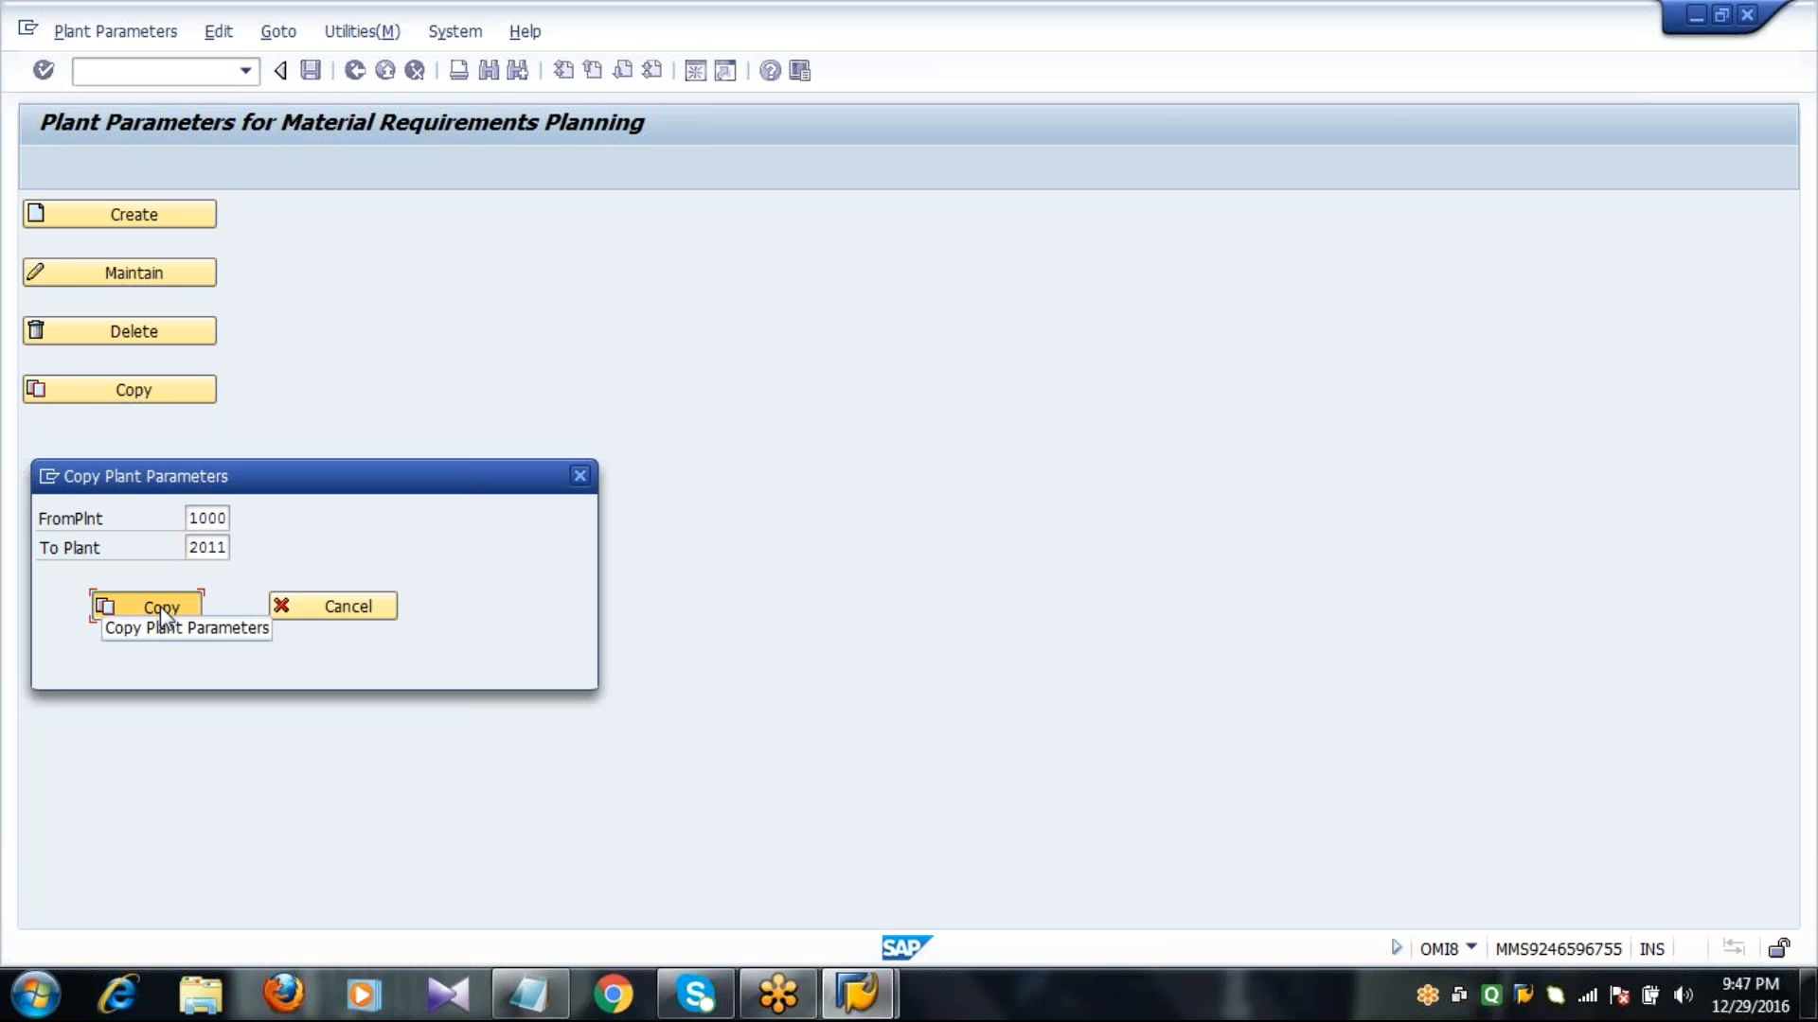
pyautogui.press('Return')
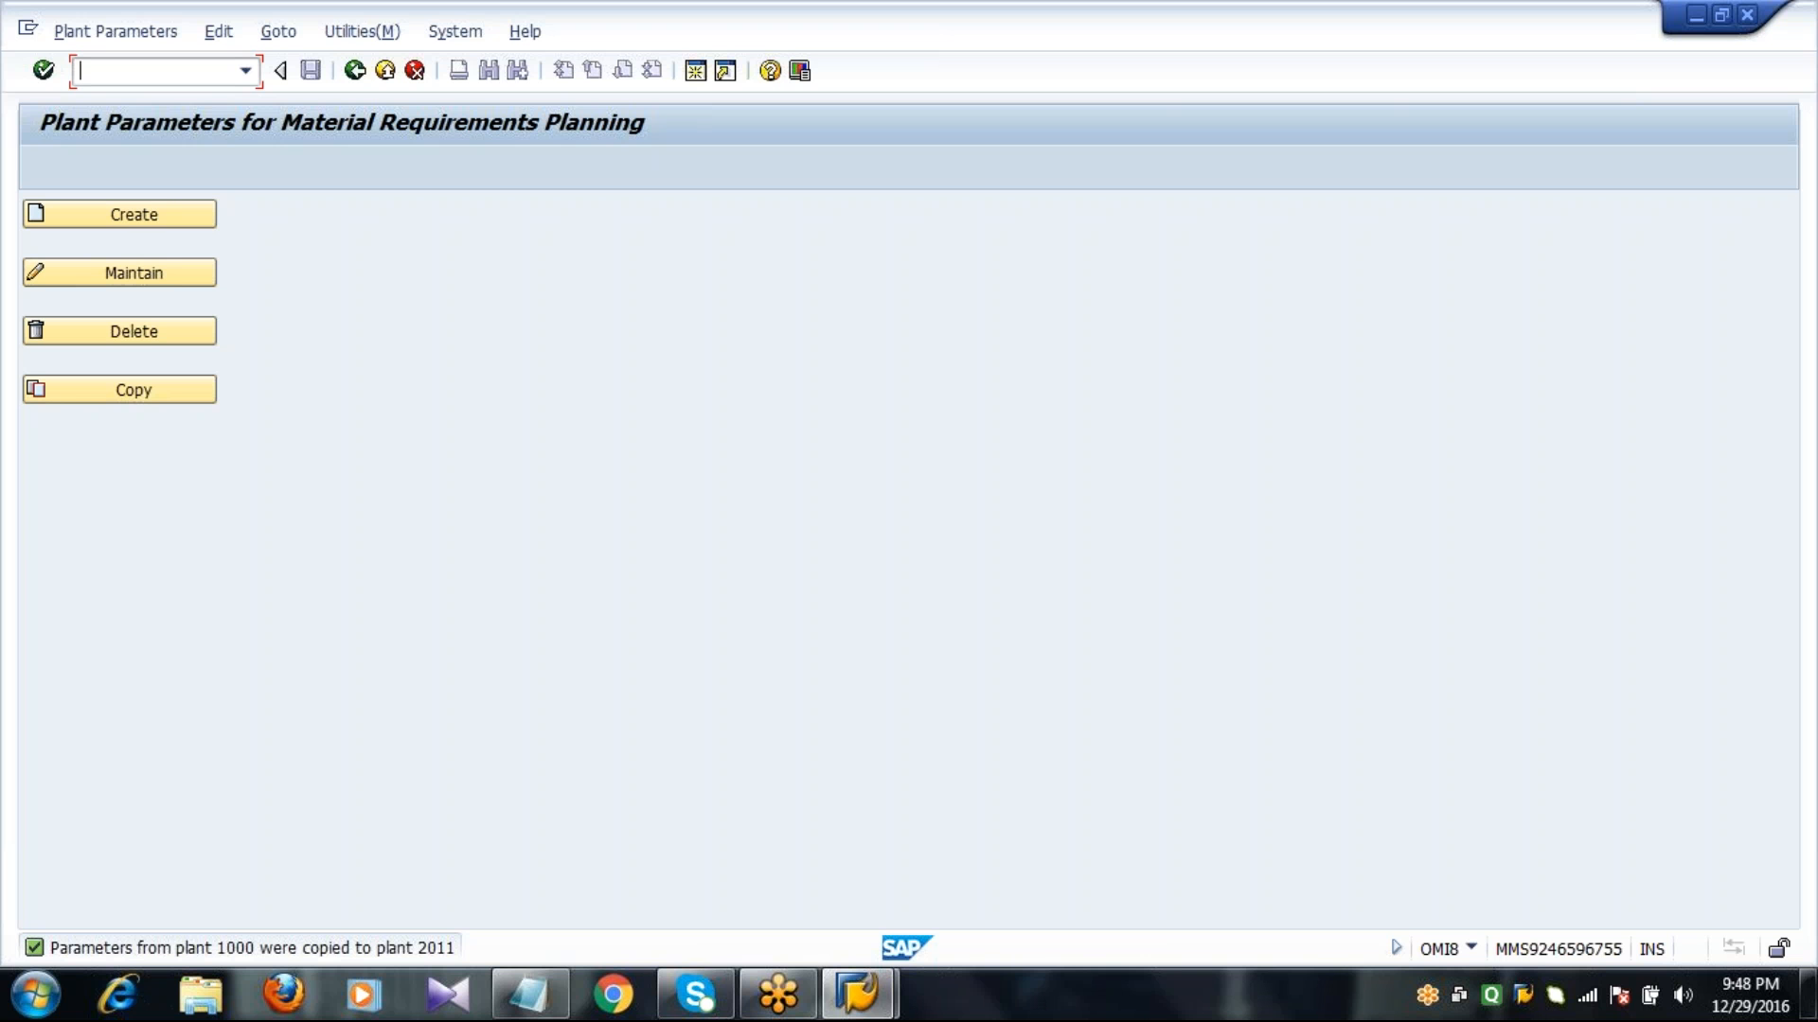
pyautogui.click(355, 70)
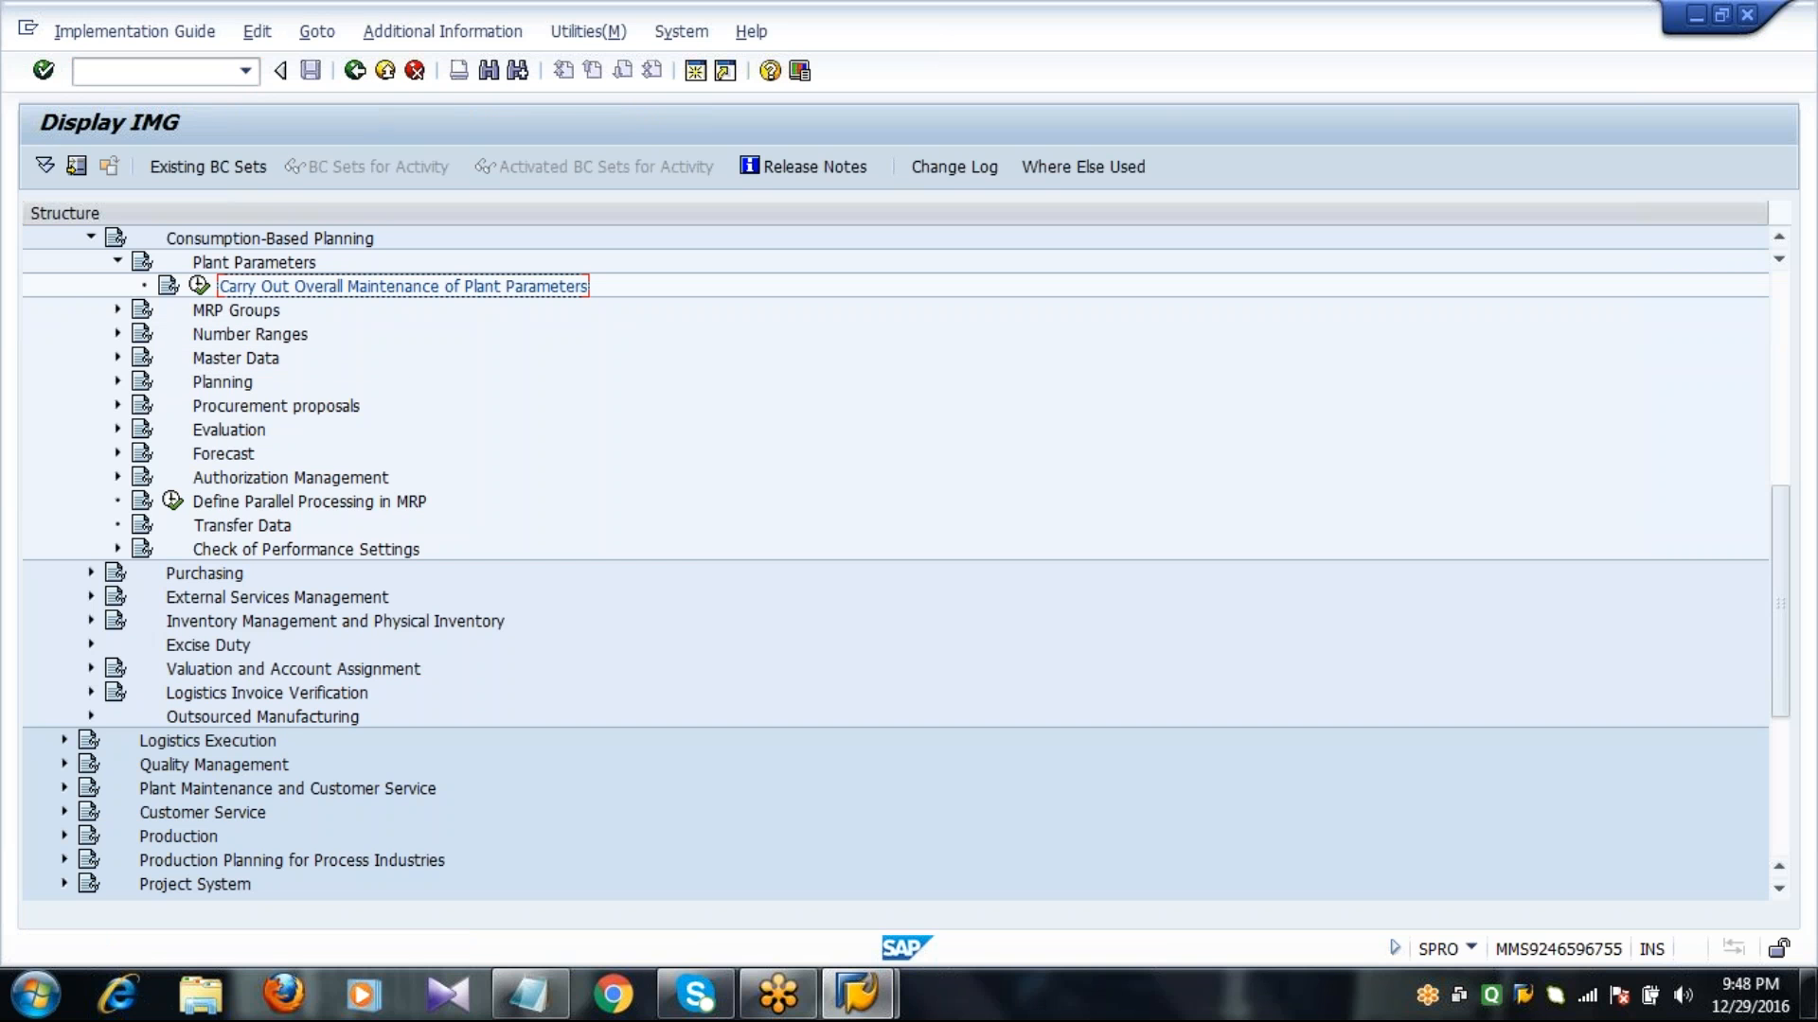
pyautogui.click(117, 262)
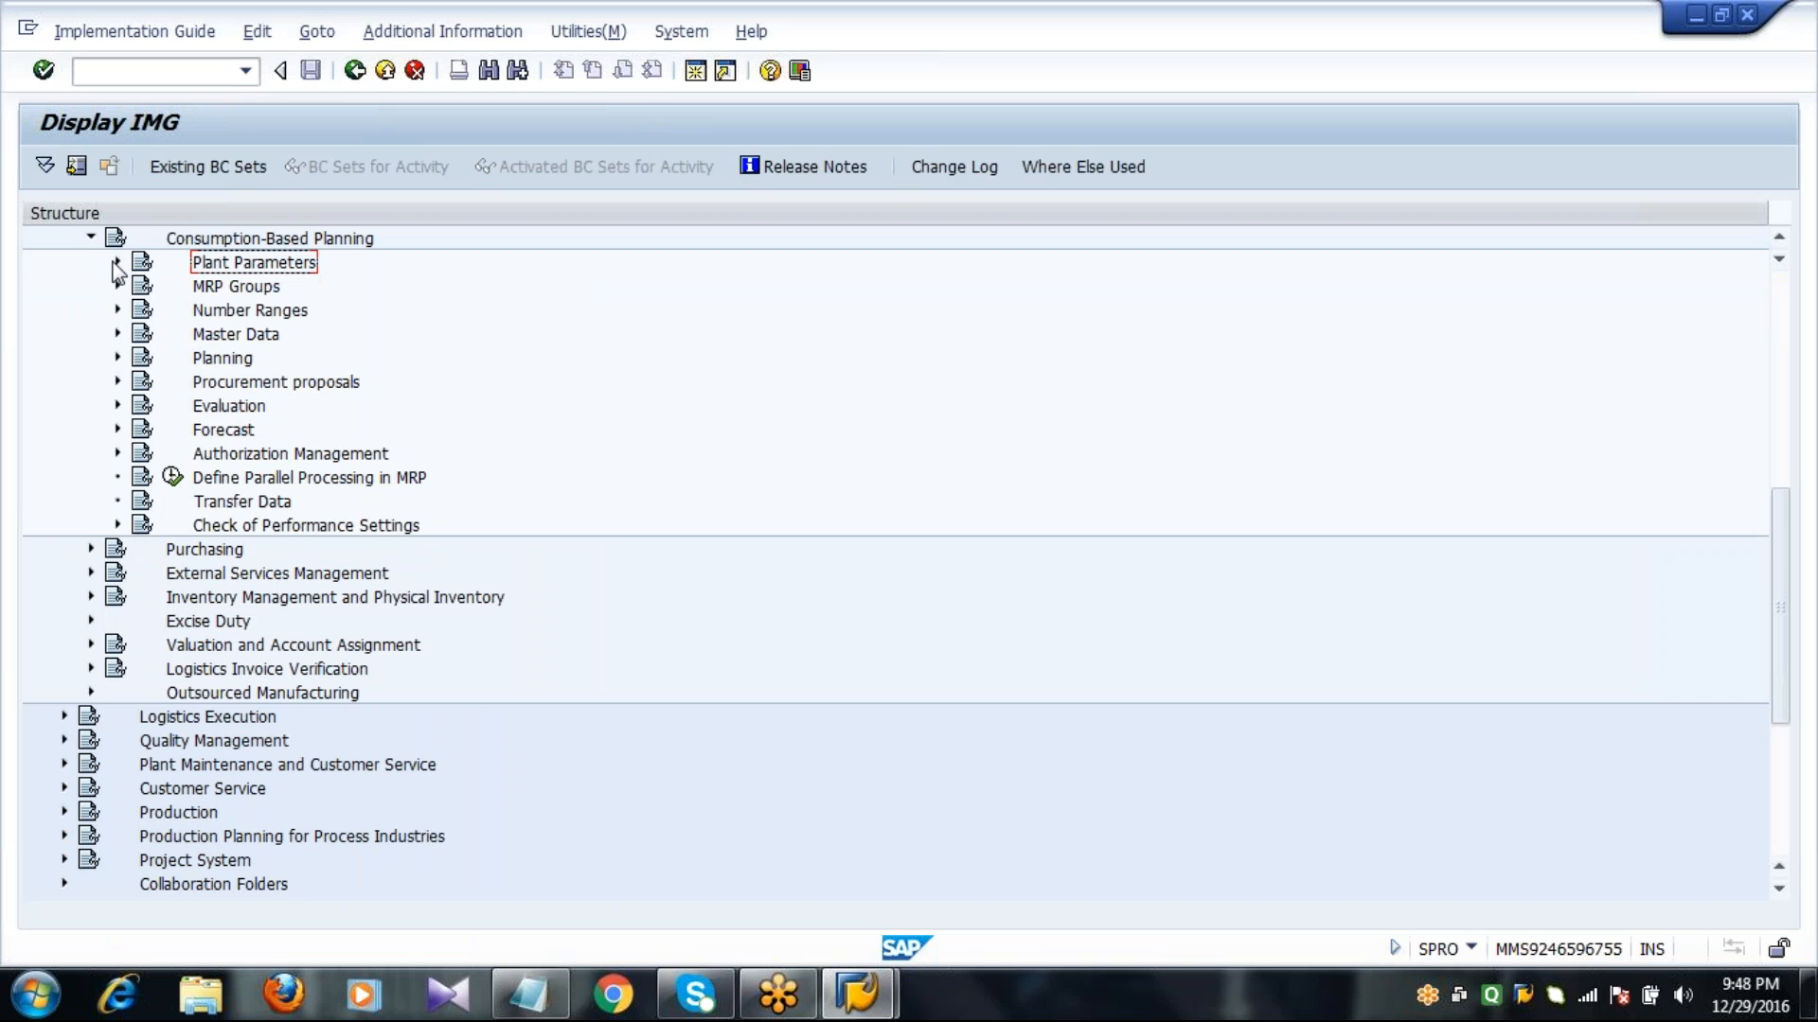
# Expand MRP Groups and open the overall maintenance activity for MRP groups.
pyautogui.click(203, 287)
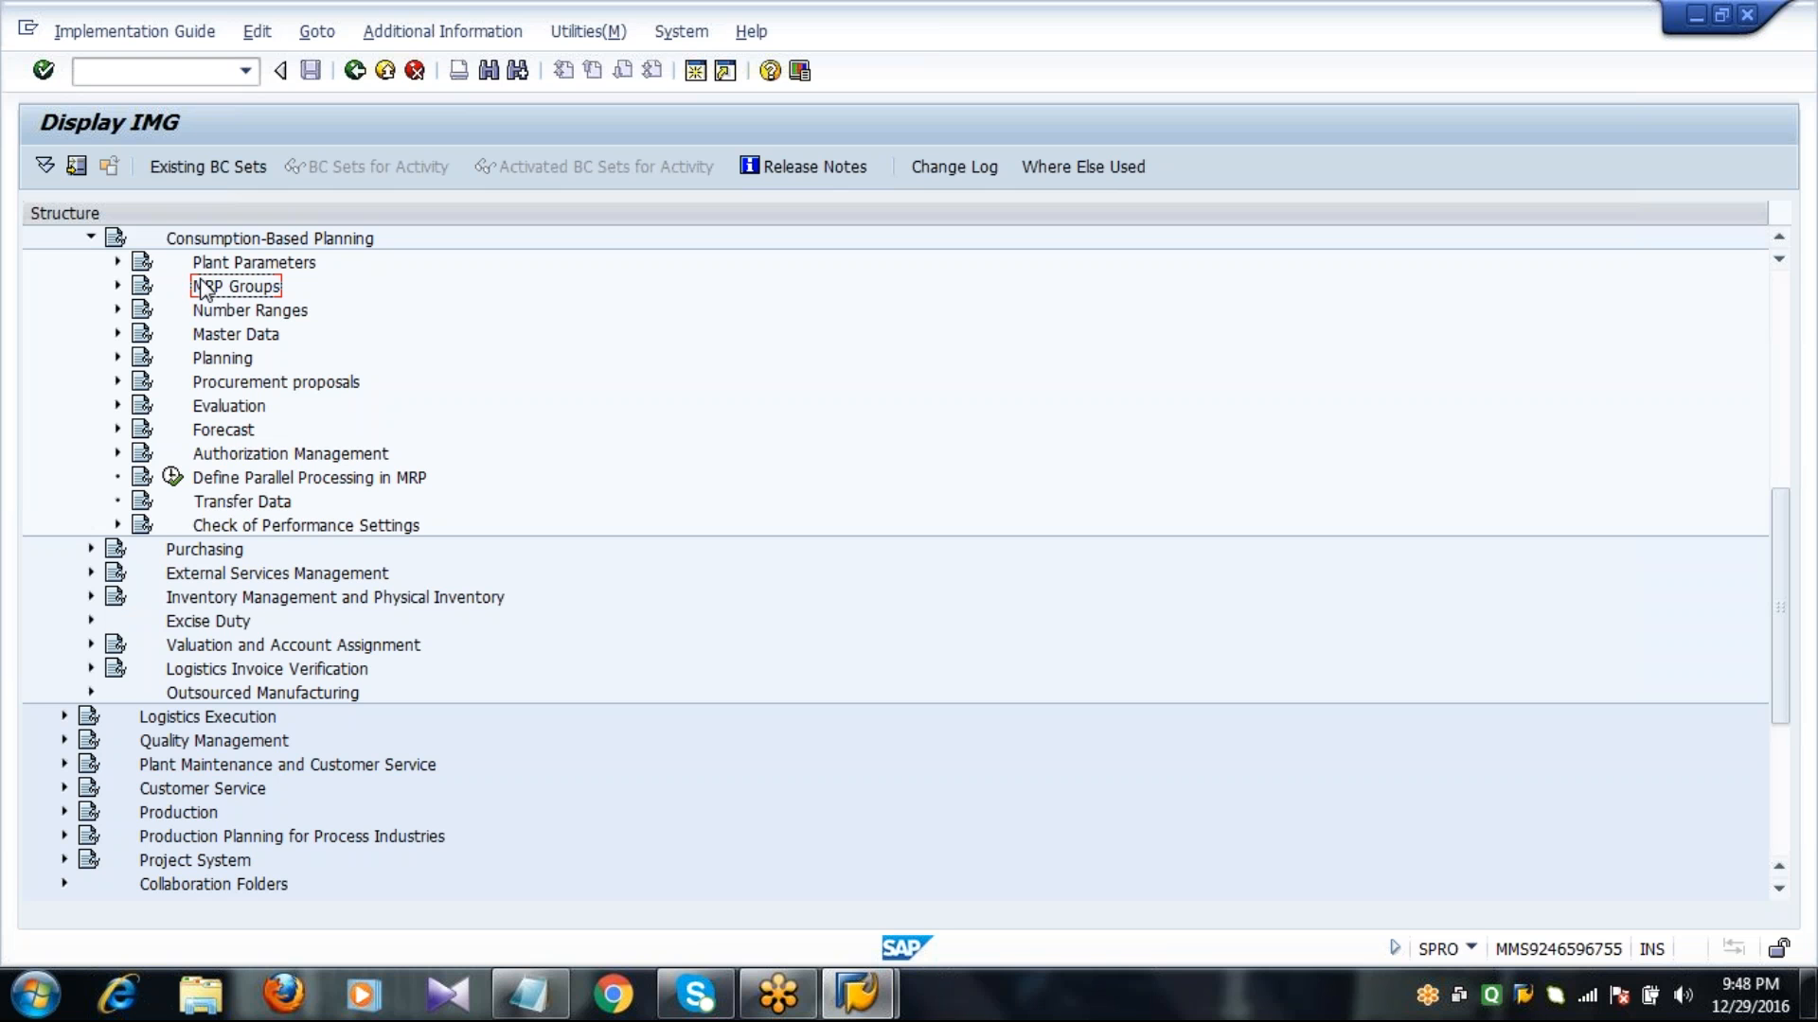
pyautogui.click(117, 285)
pyautogui.click(243, 311)
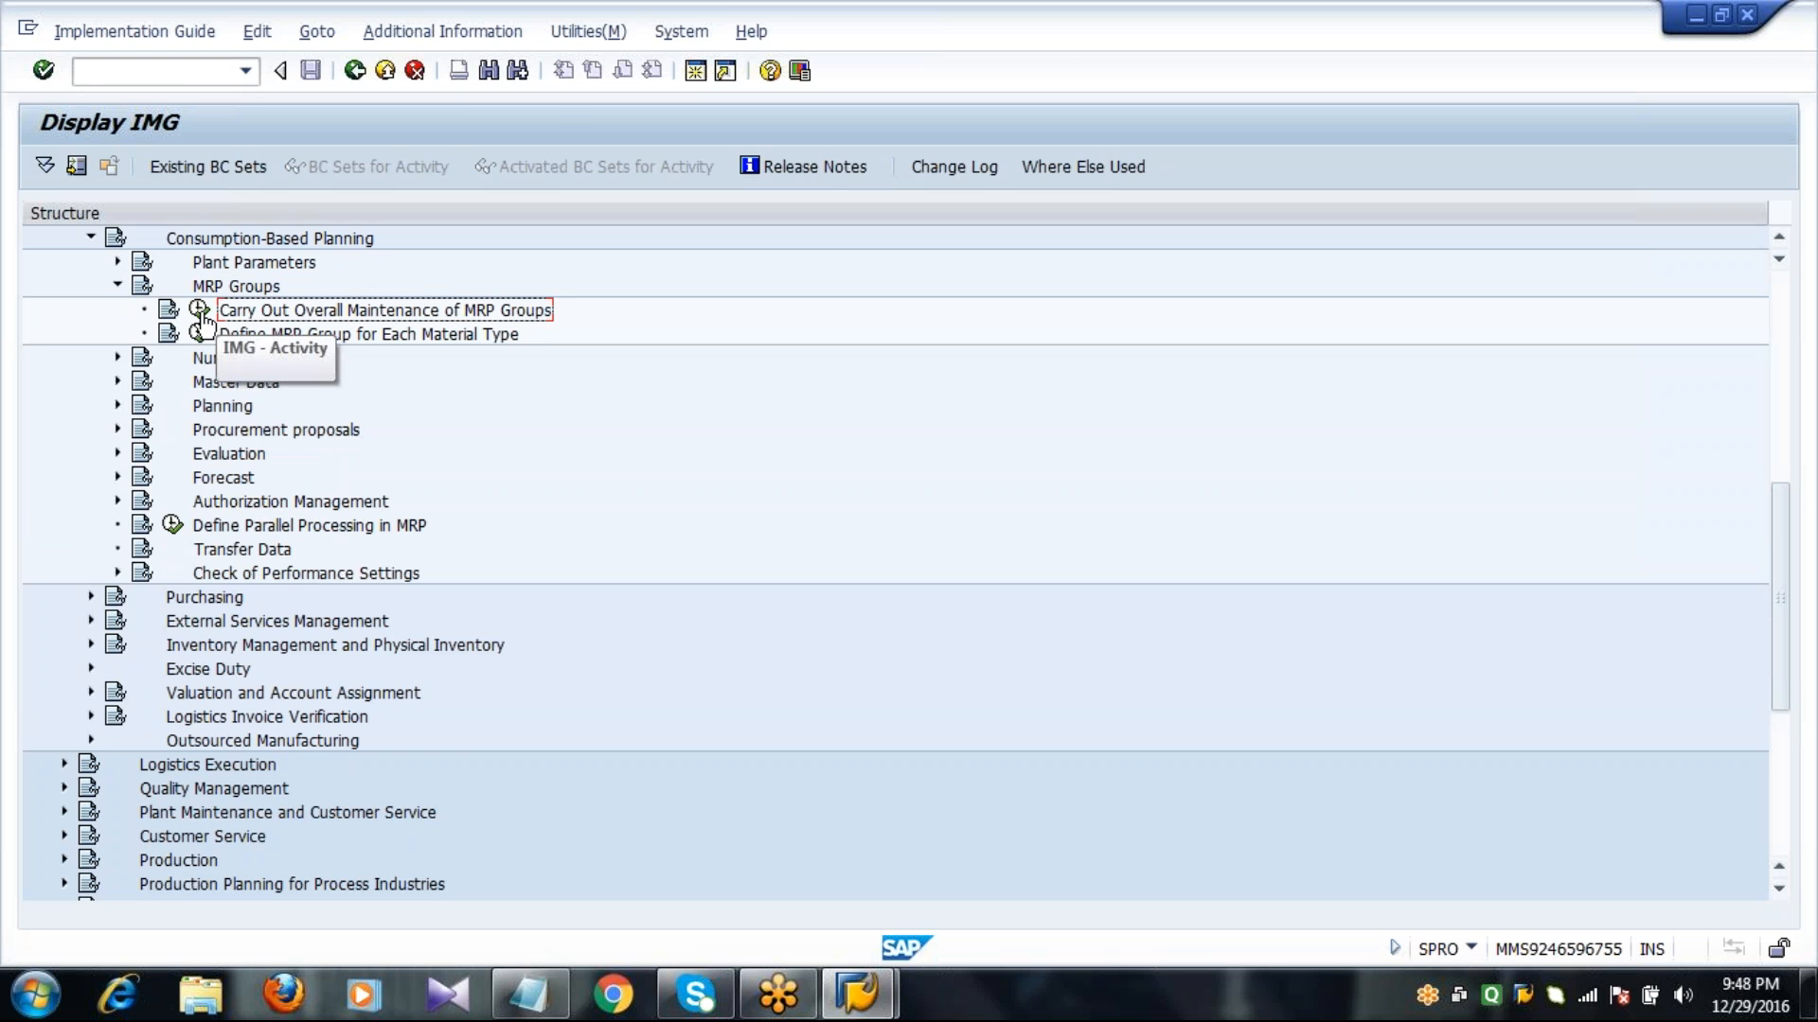
pyautogui.click(201, 311)
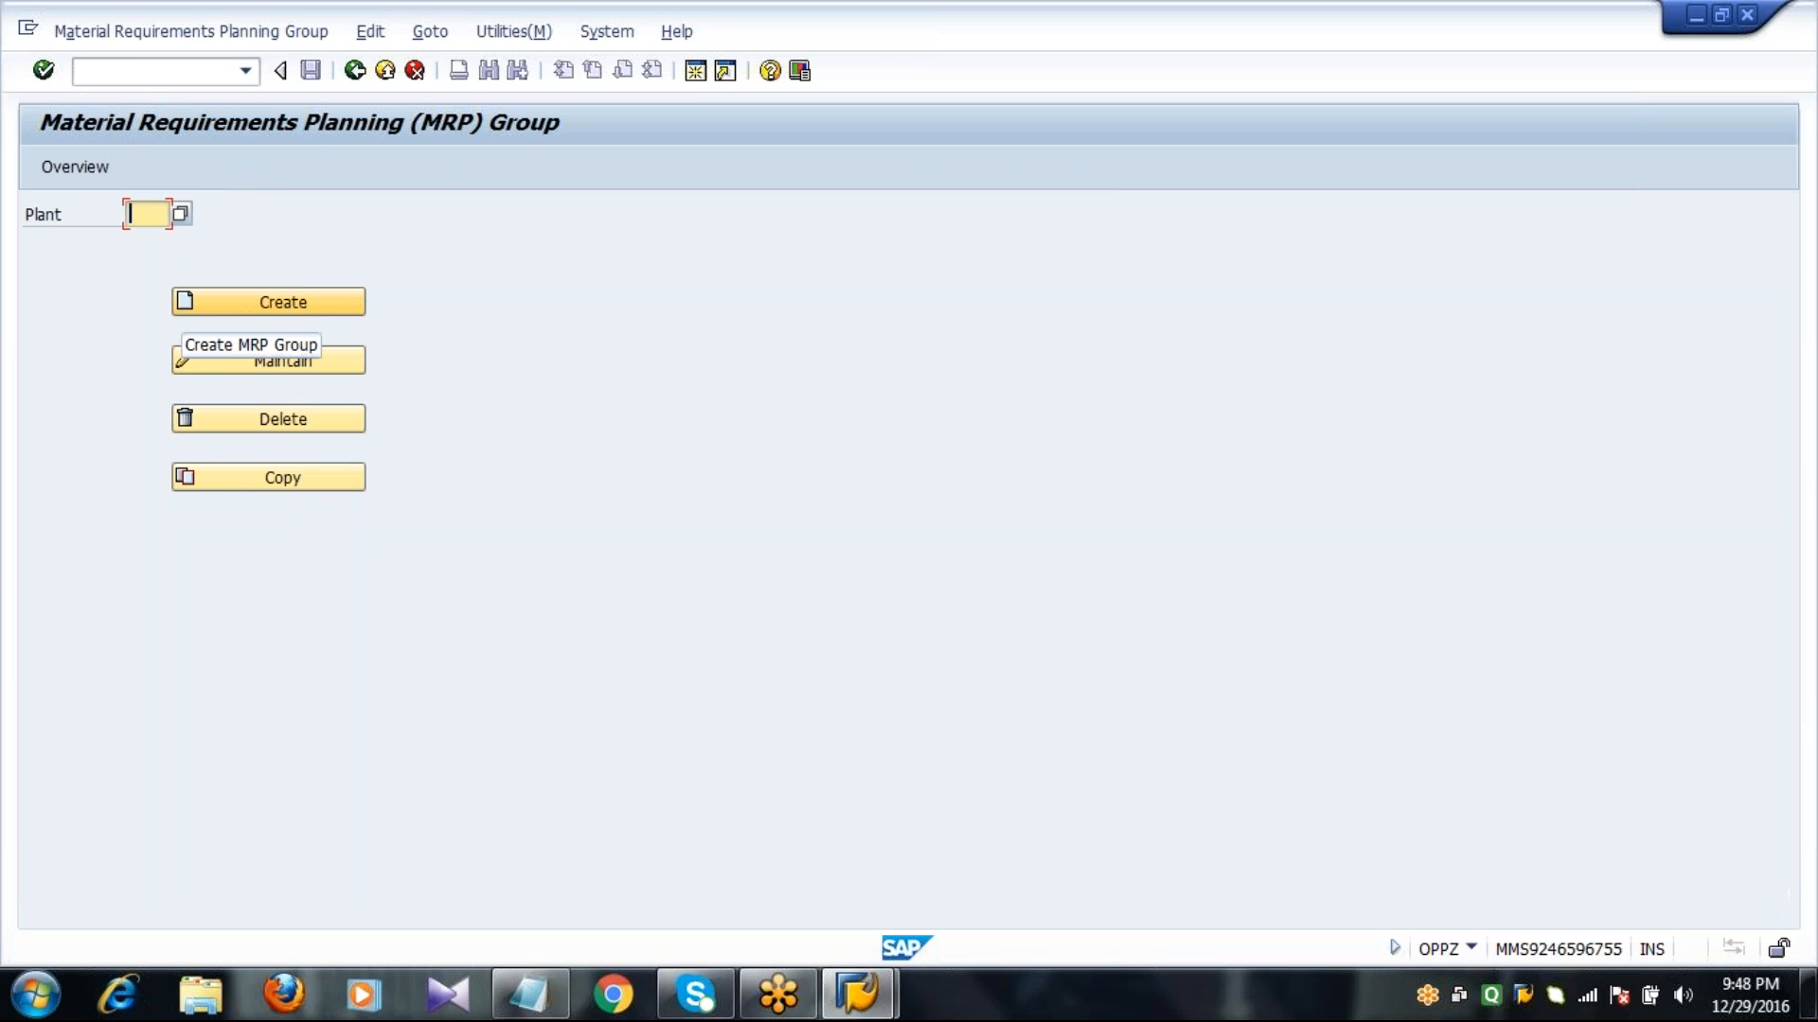
# Copy MRP group 0000 of plant 1000 to MRP group 0000 of plant 2011 and return to the implementation guide.
pyautogui.write('2011')
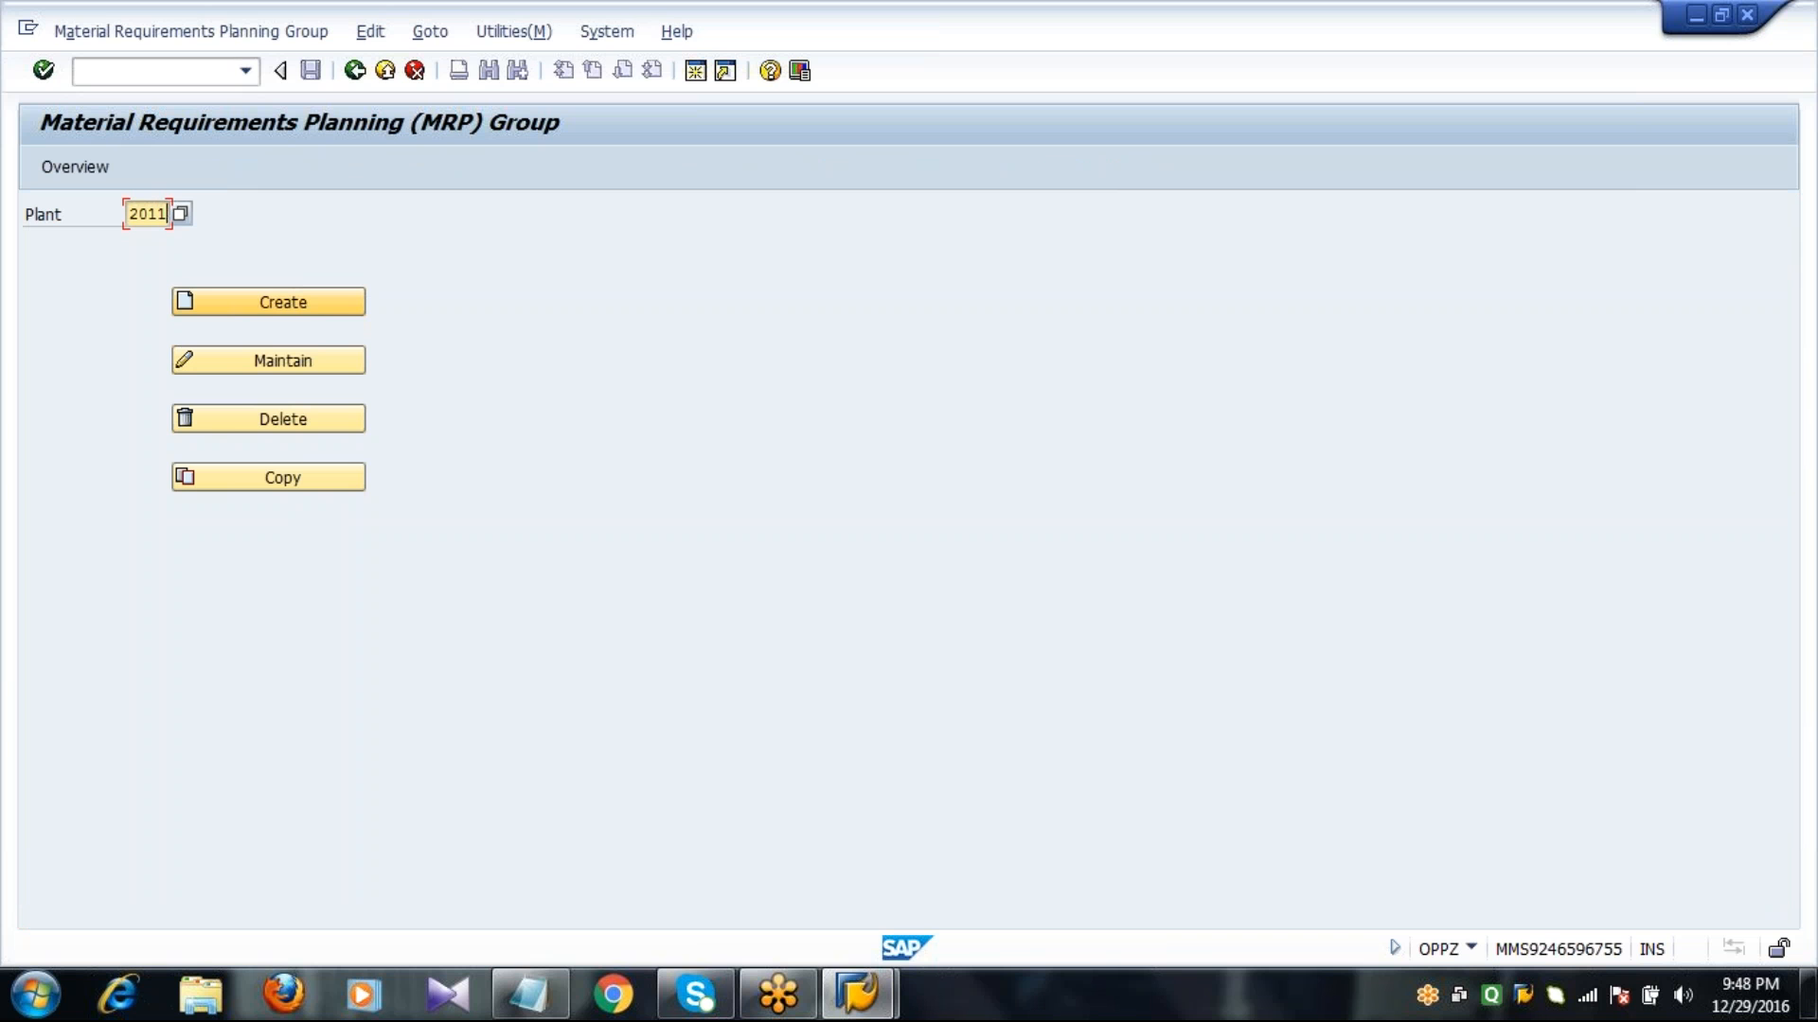
pyautogui.click(259, 477)
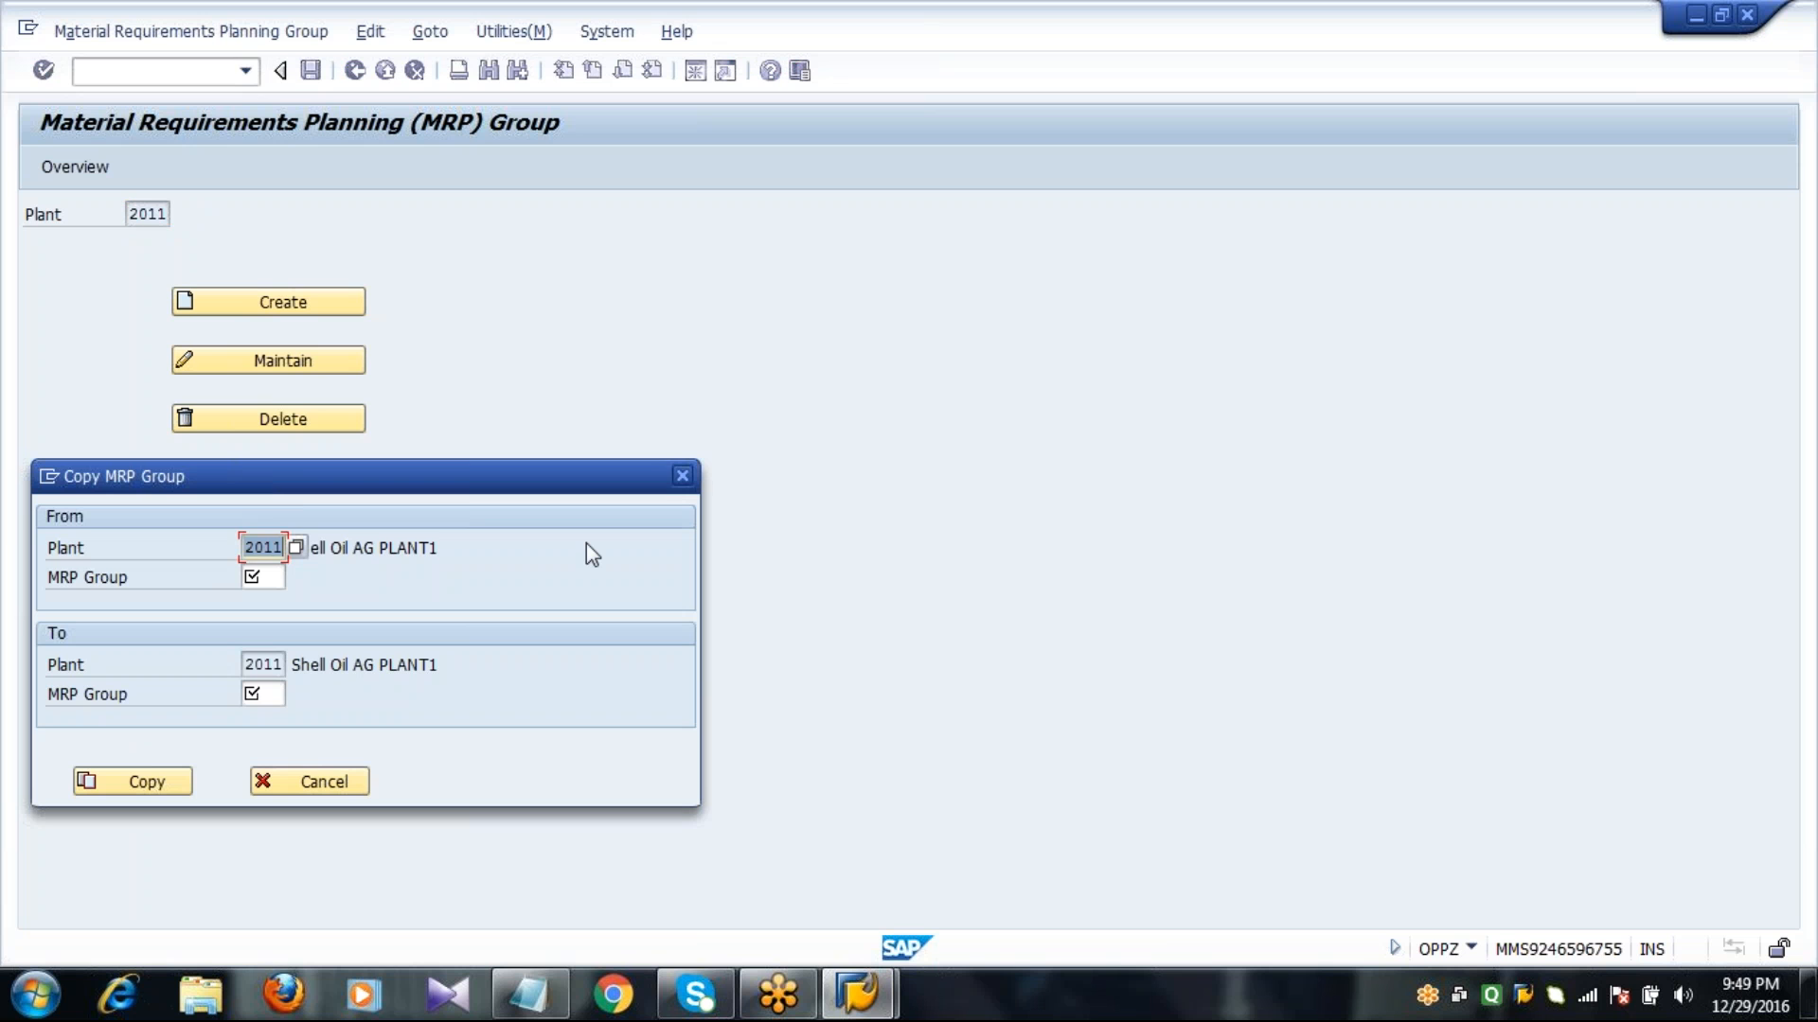
pyautogui.write('1000')
pyautogui.press('Tab')
pyautogui.write('000')
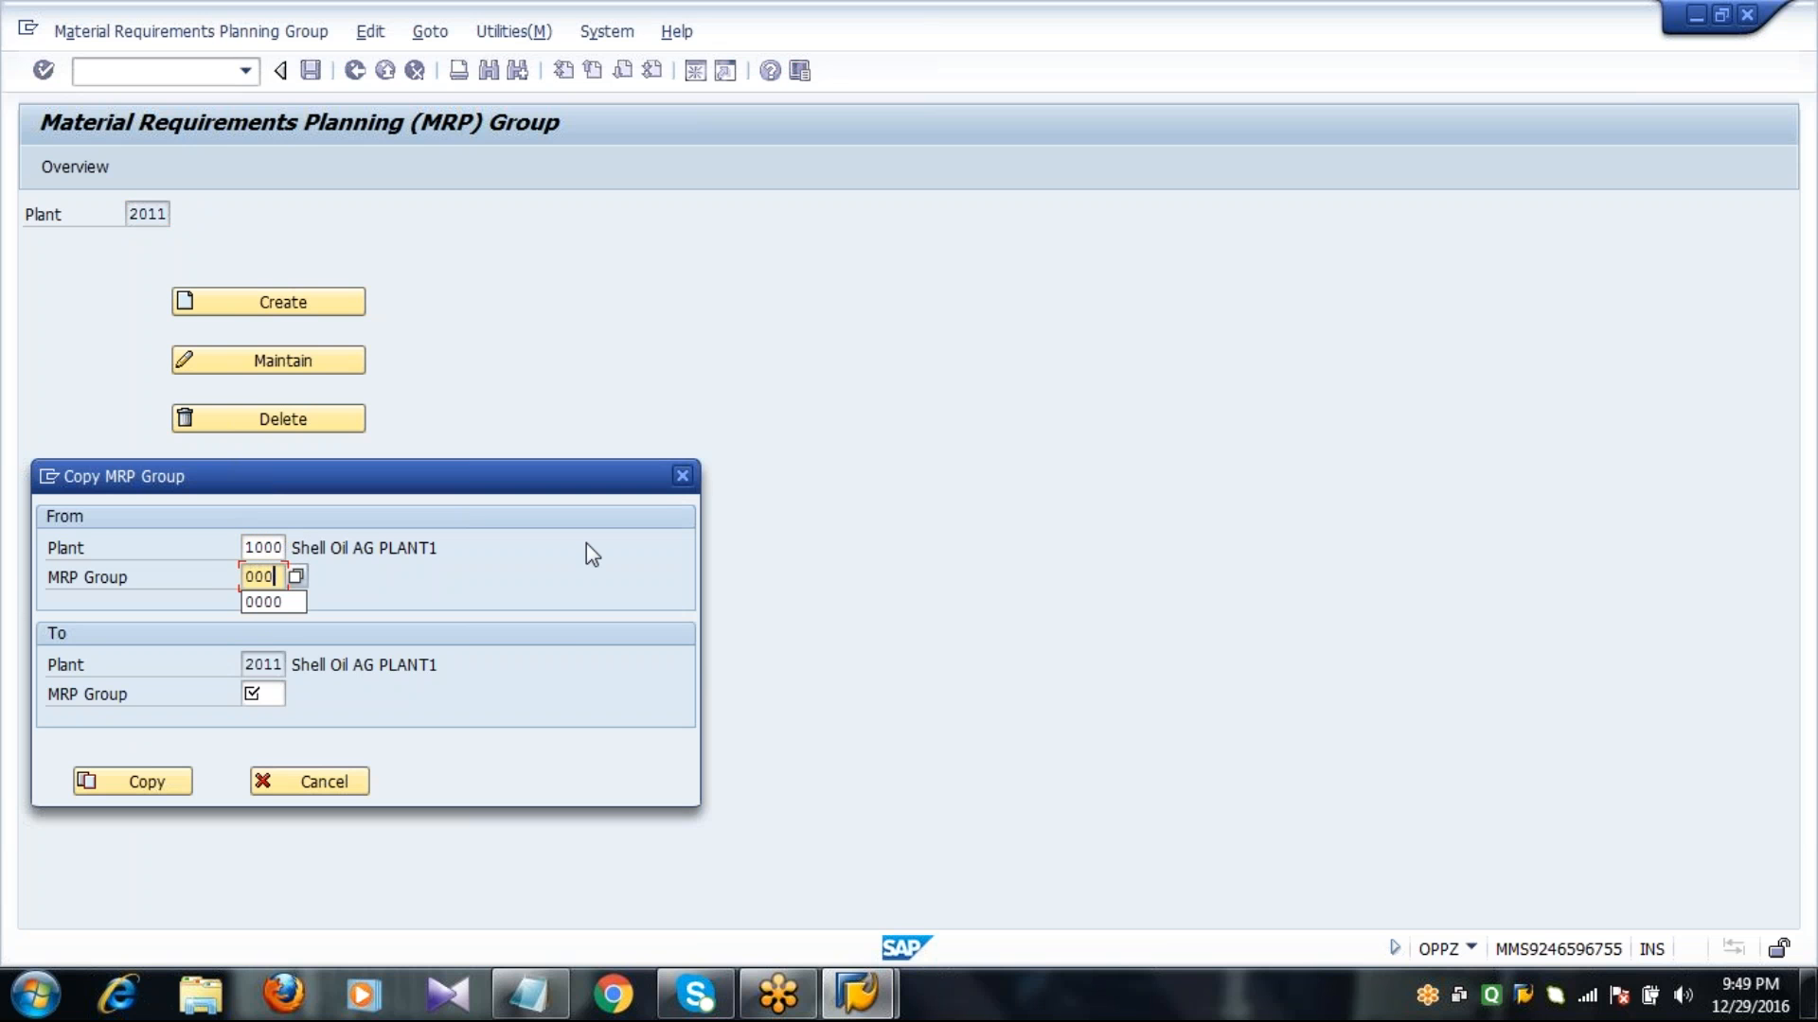
pyautogui.write('0')
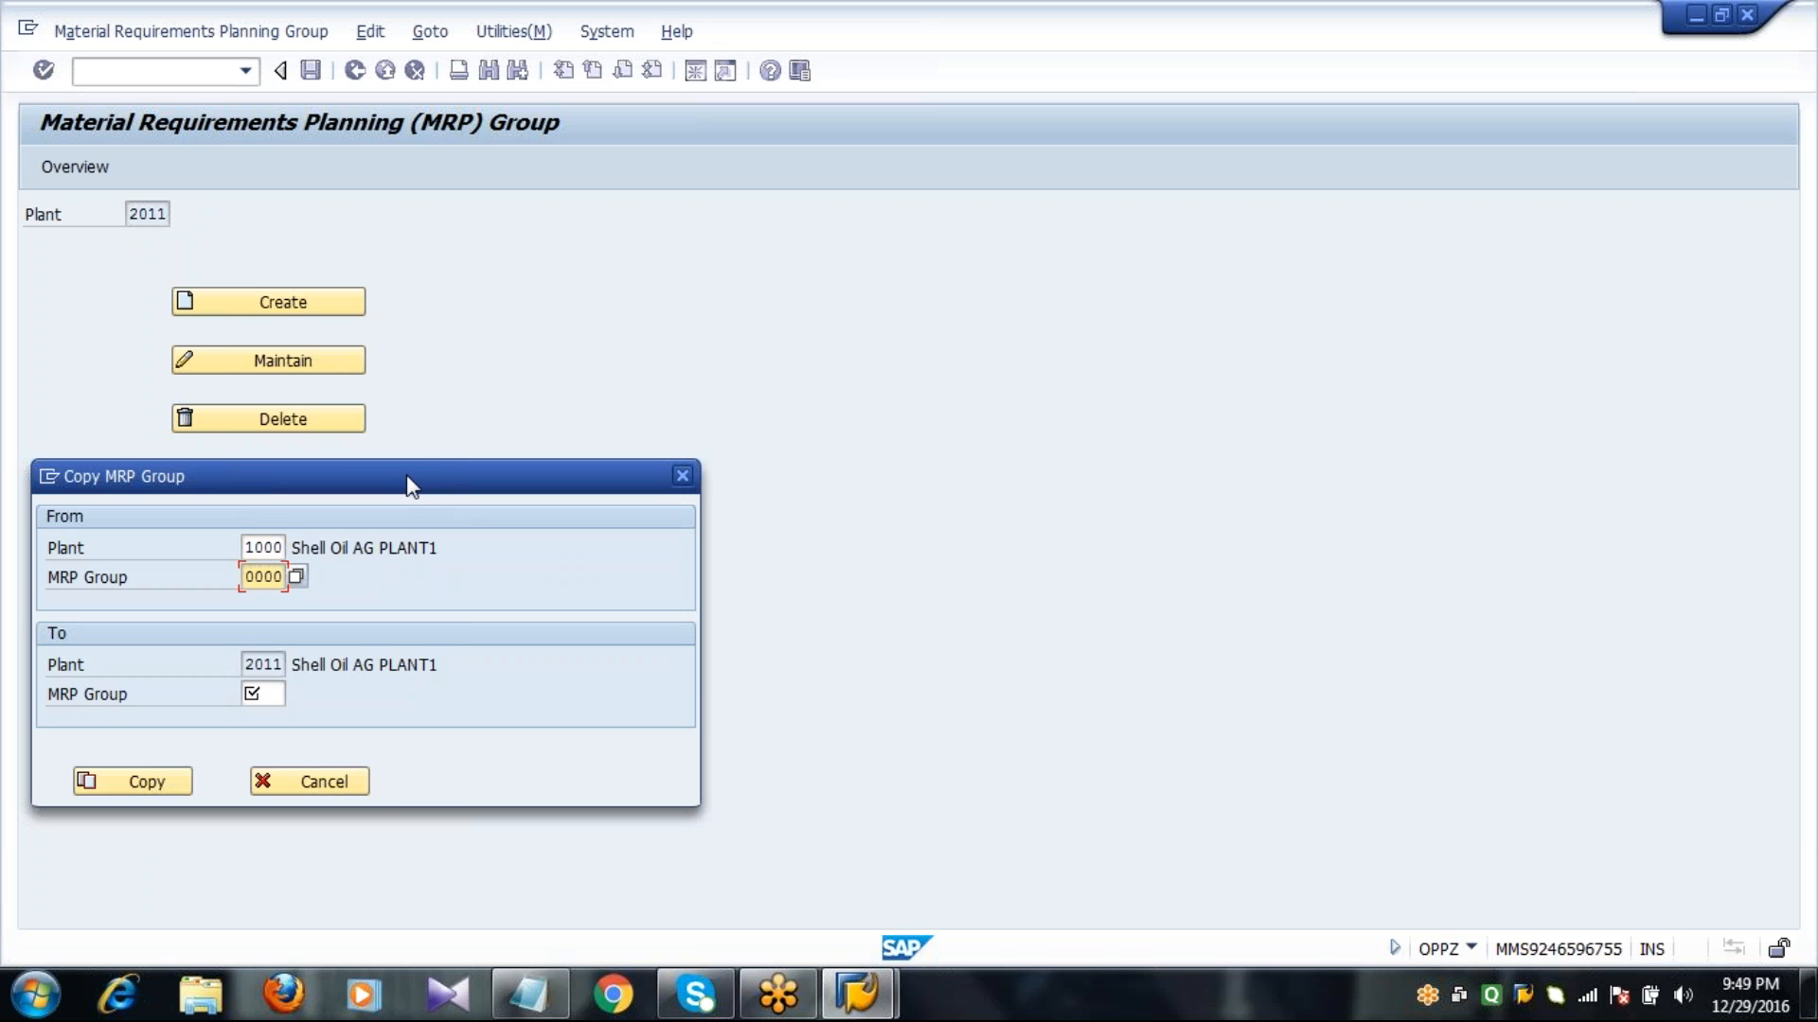
pyautogui.moveTo(407, 477); pyautogui.dragTo(447, 297)
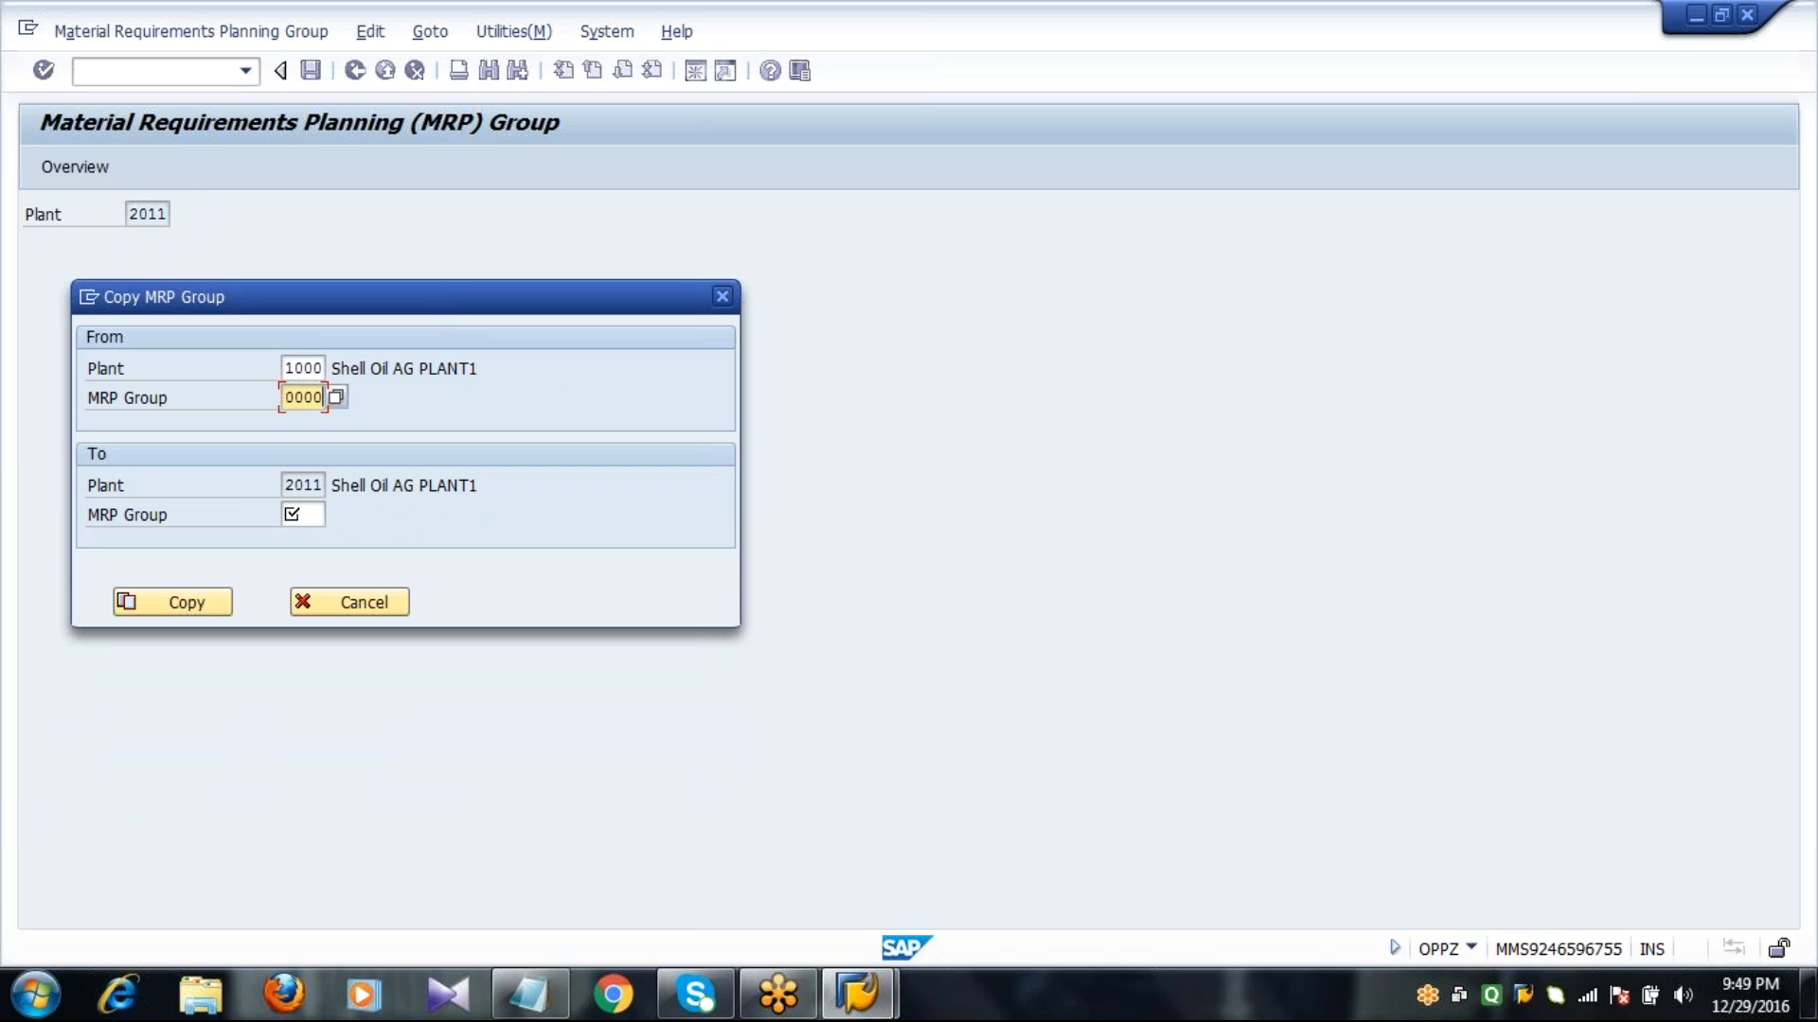
pyautogui.click(291, 514)
pyautogui.write('0000')
pyautogui.click(172, 611)
pyautogui.press('Return')
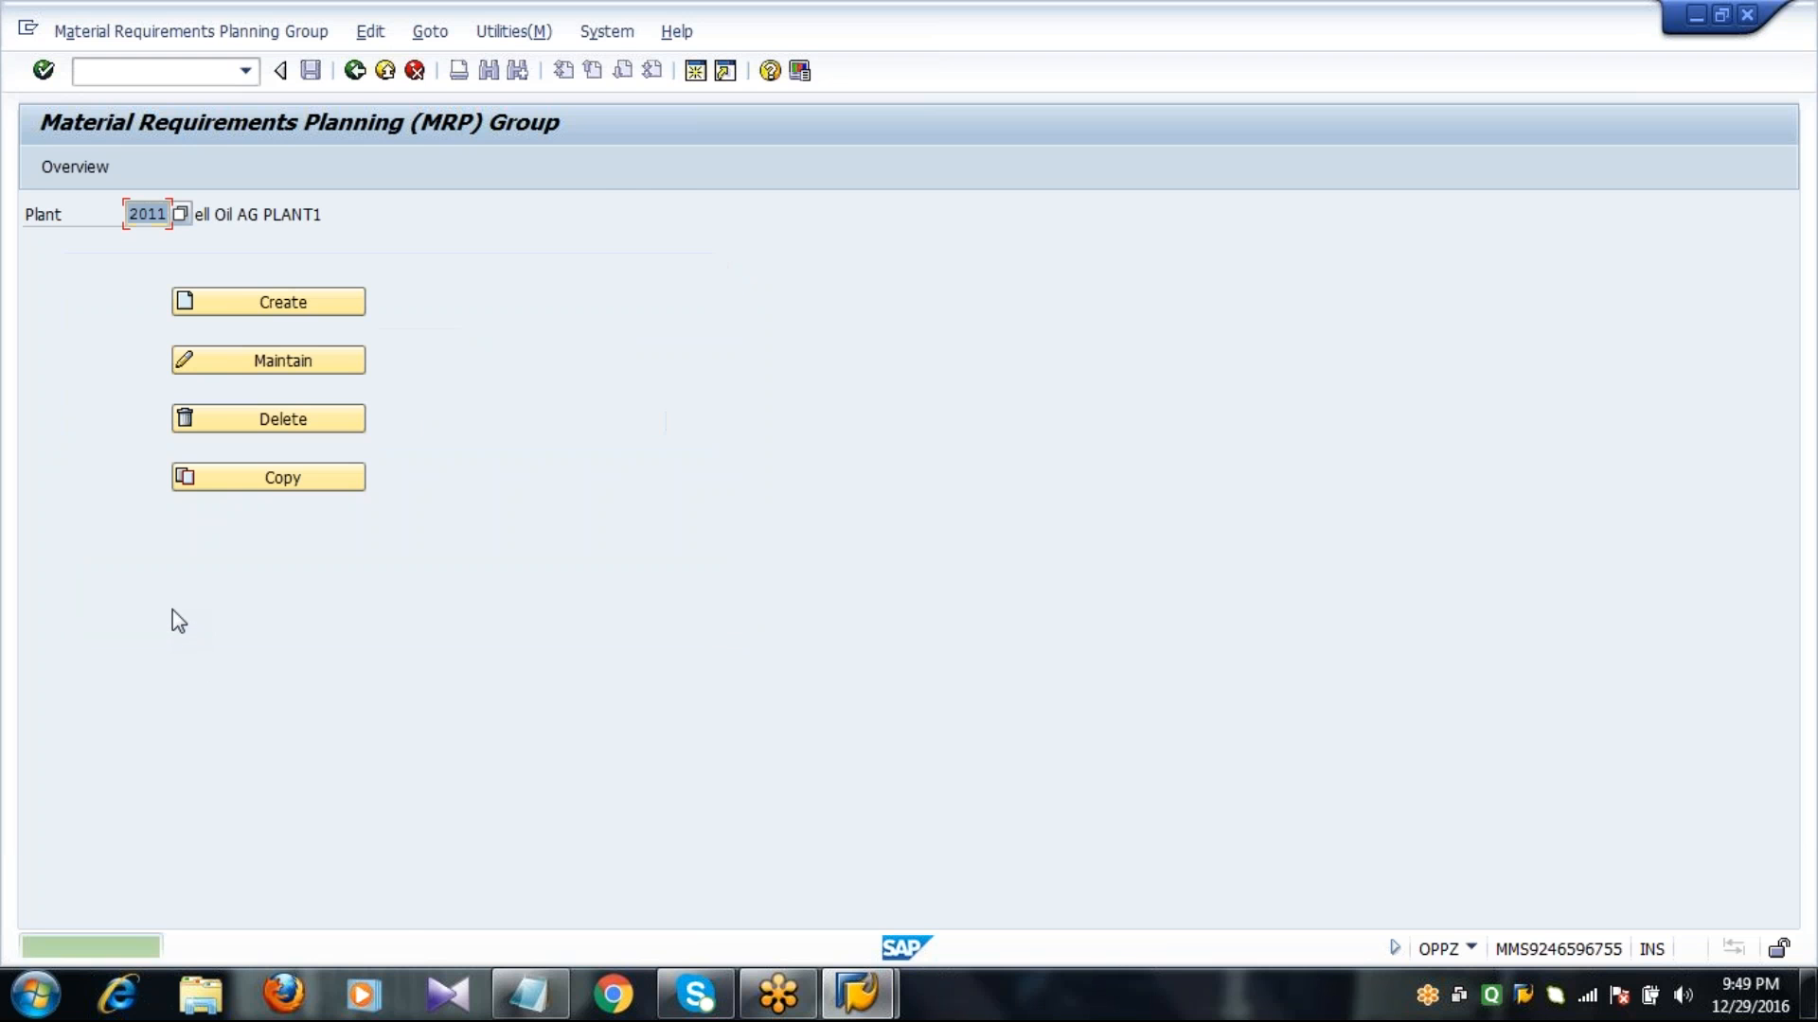
pyautogui.click(354, 70)
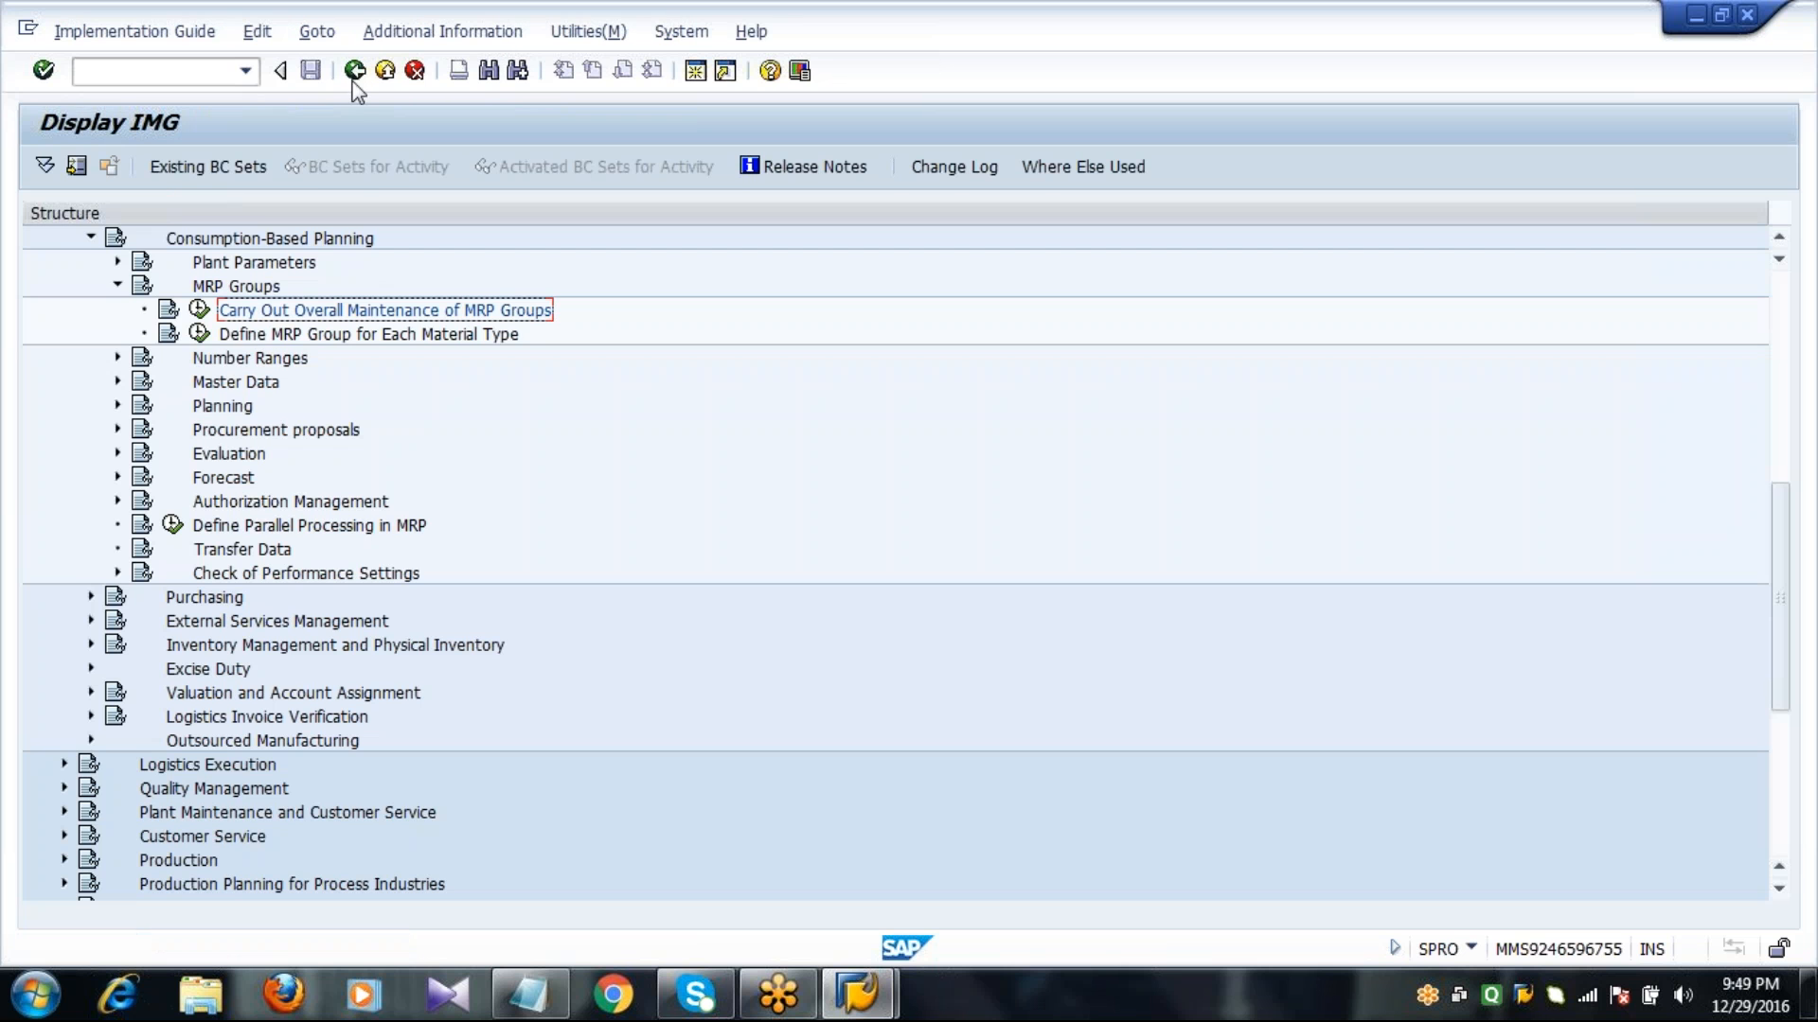
# In Define MRP Group for Each Material Type, create a new entry for material type ROH, plant 2011, MRP group 0000.
pyautogui.click(232, 339)
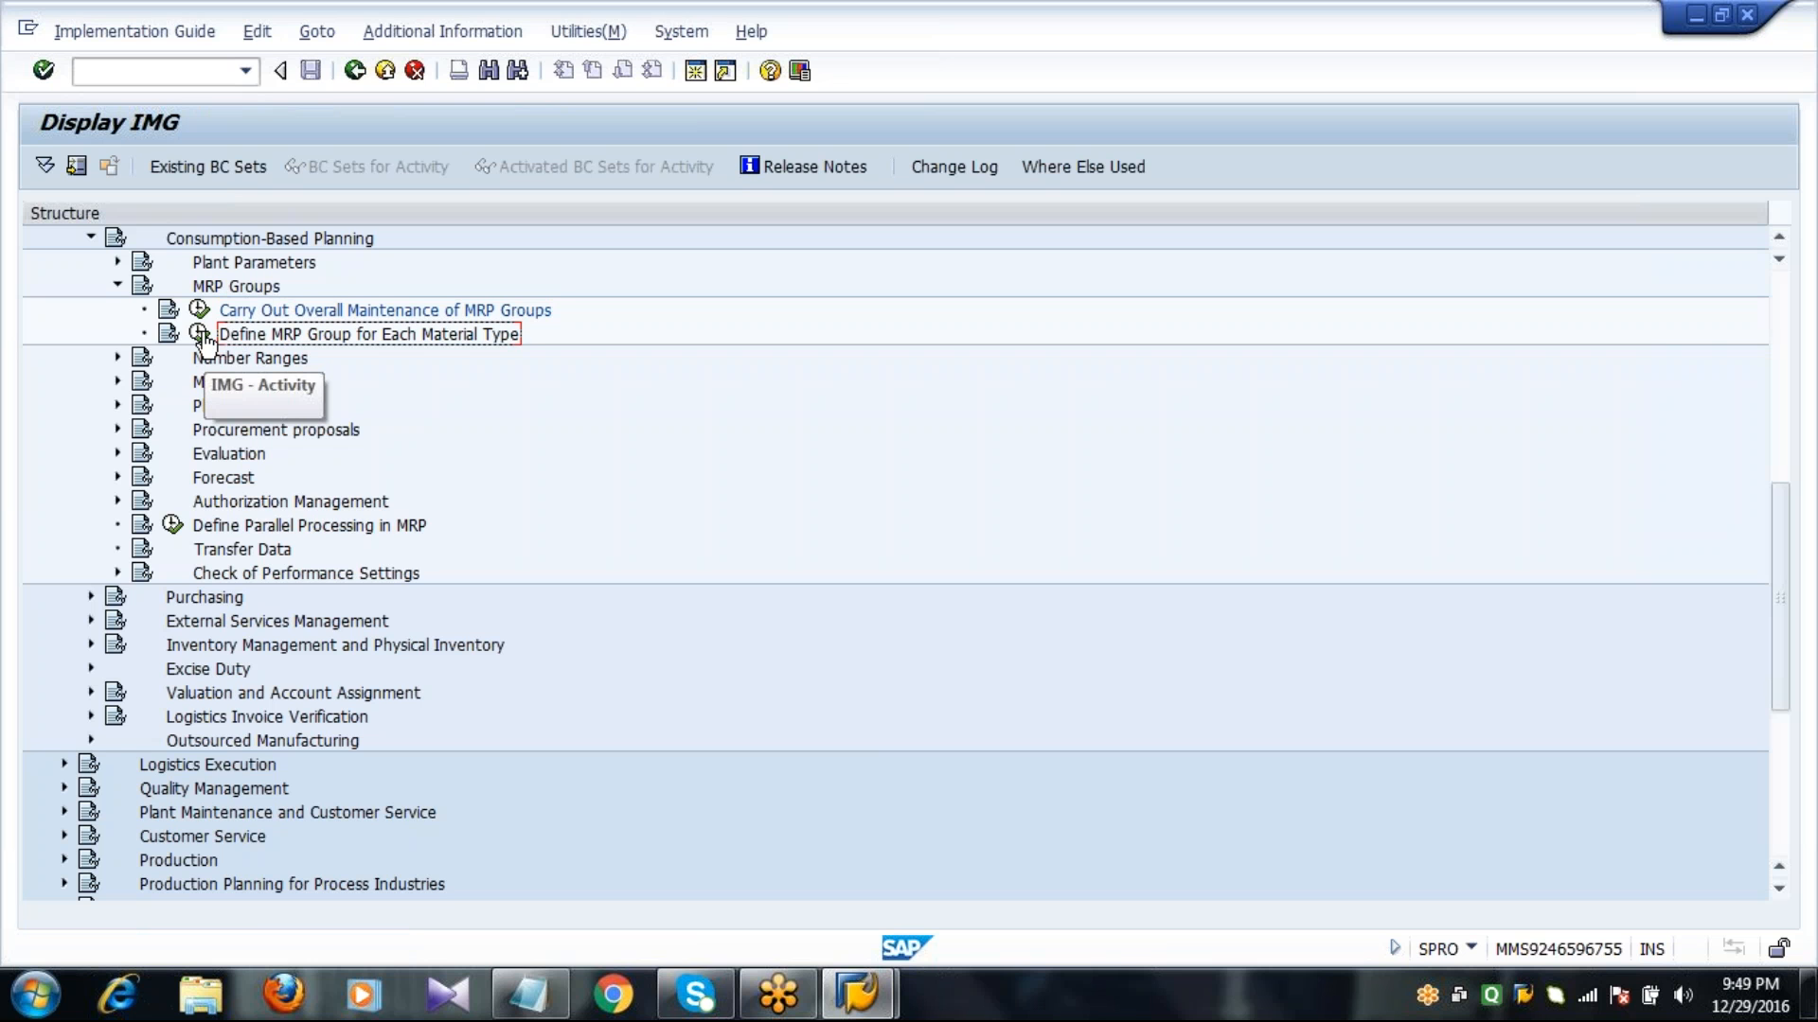
pyautogui.click(200, 335)
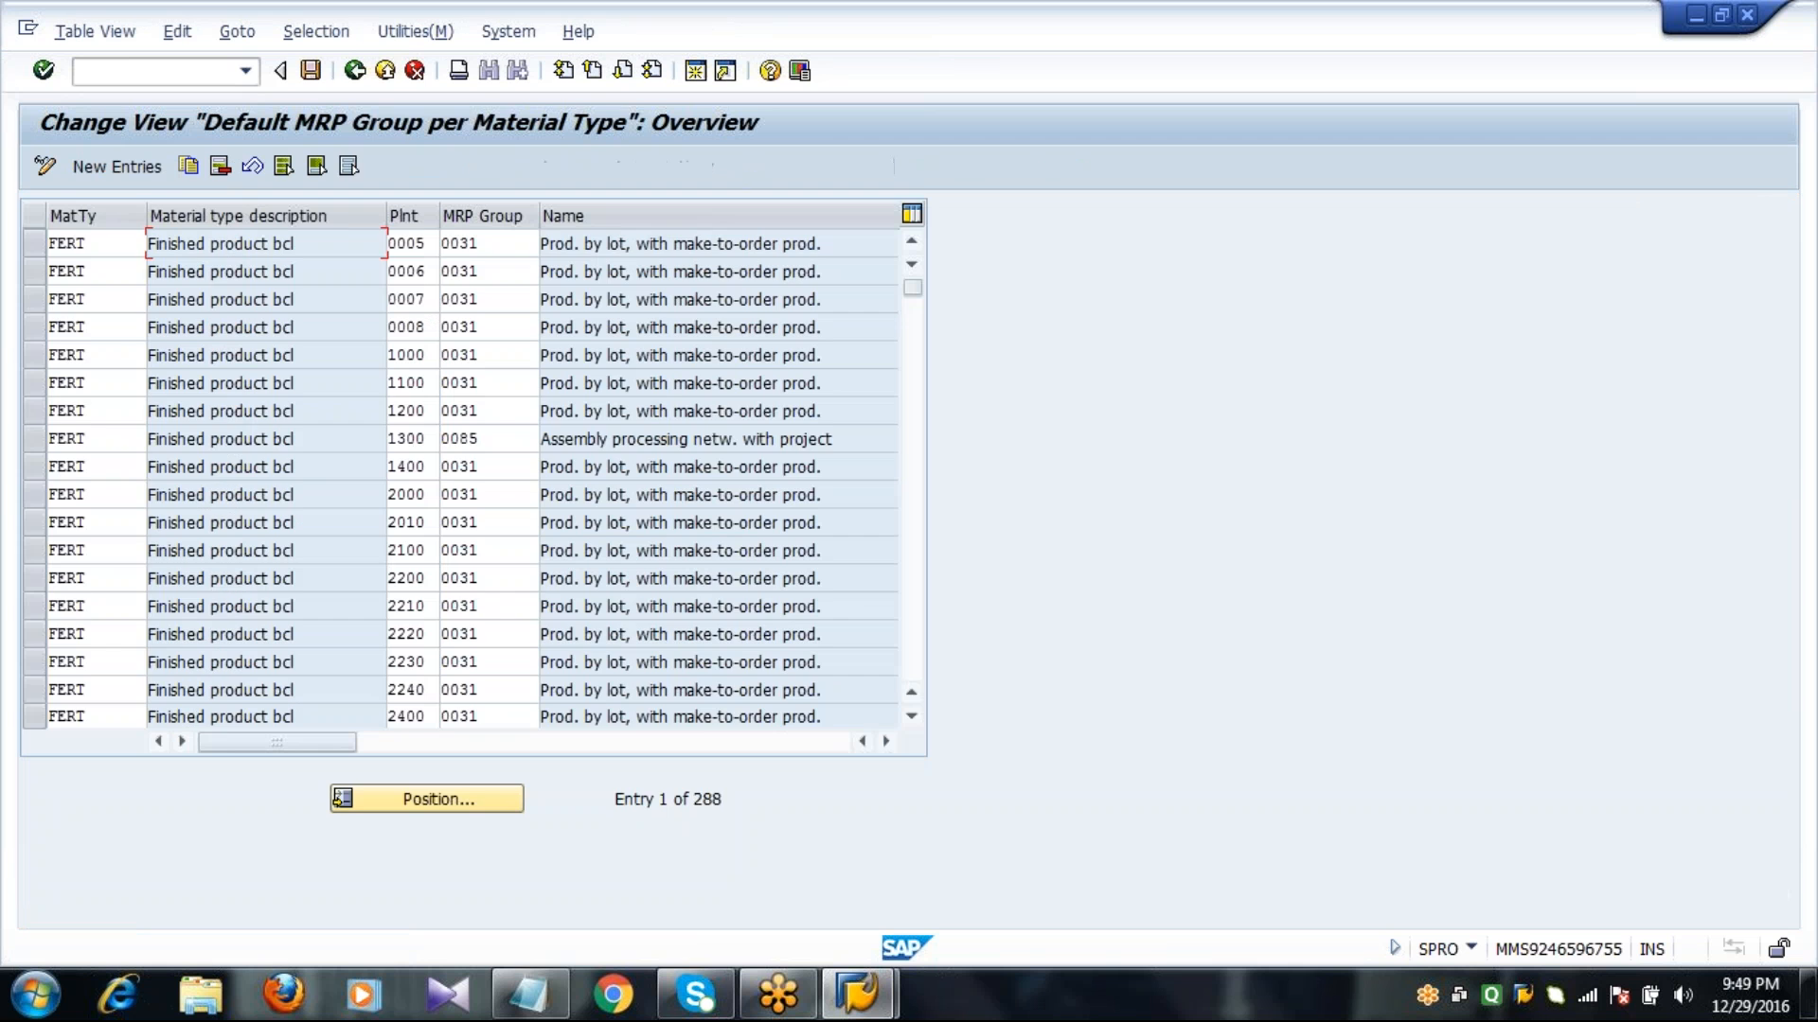
pyautogui.click(126, 167)
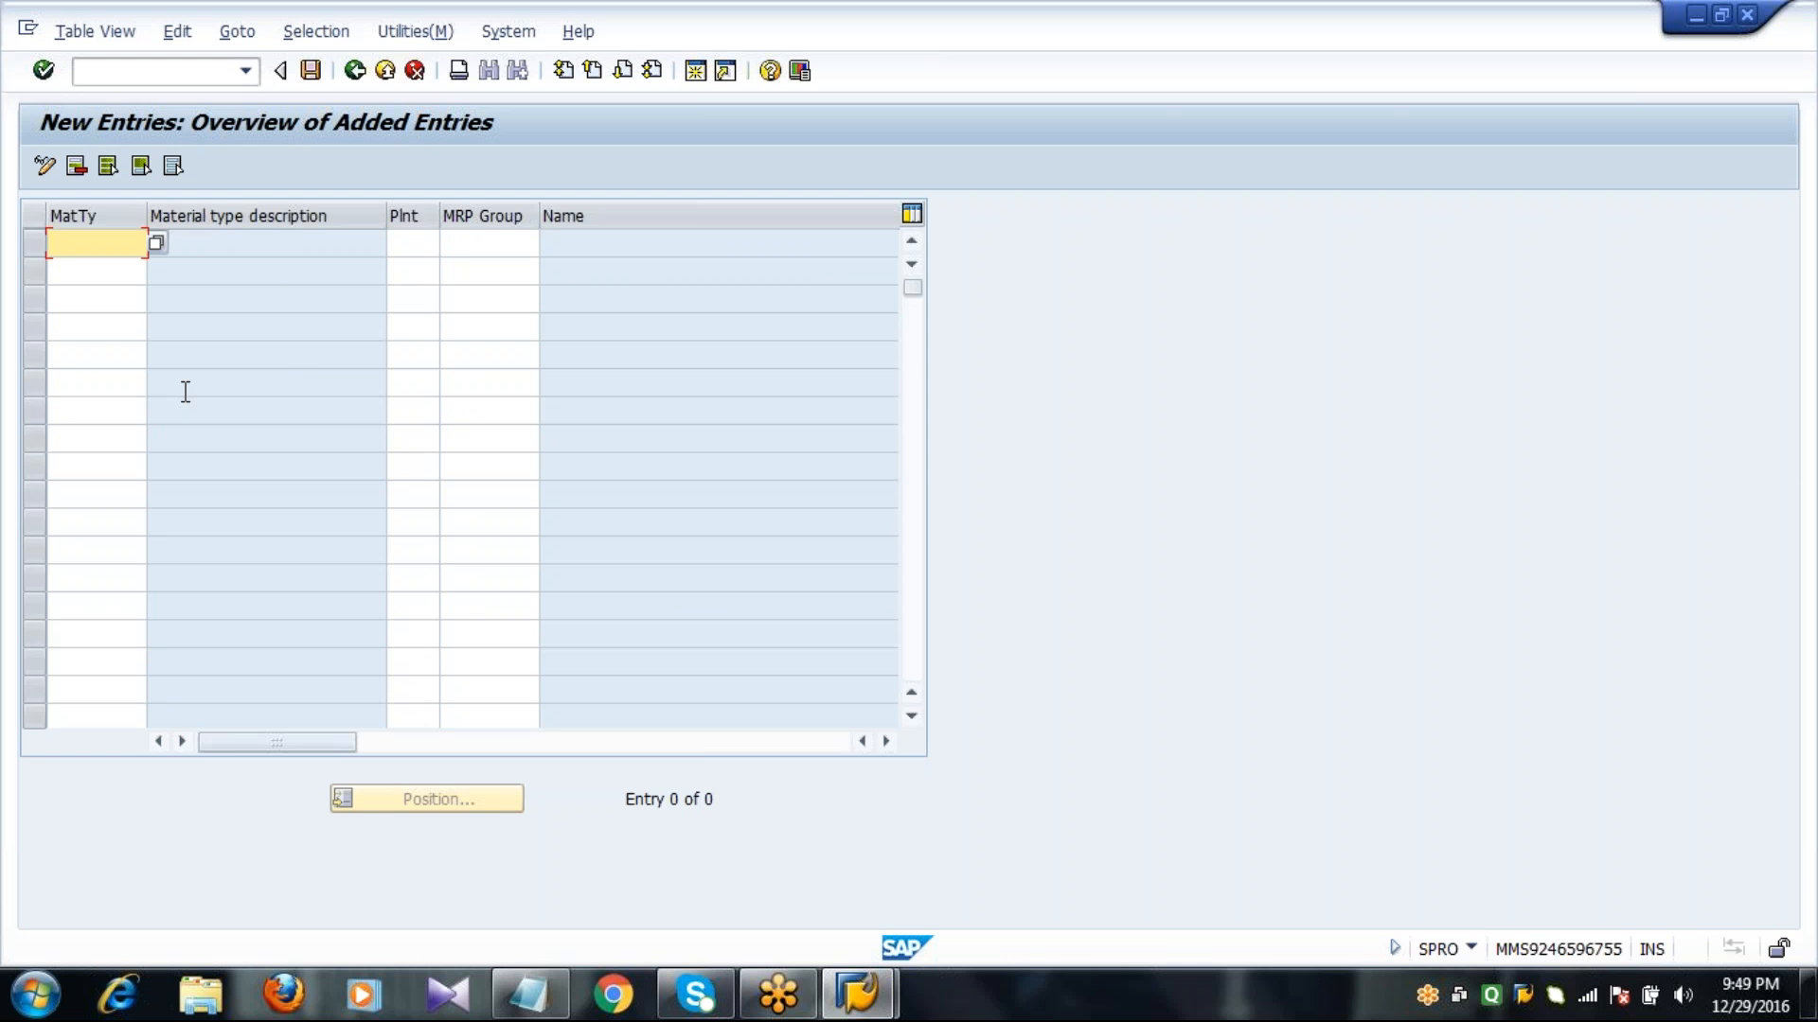
pyautogui.write('ROH')
pyautogui.press('Tab')
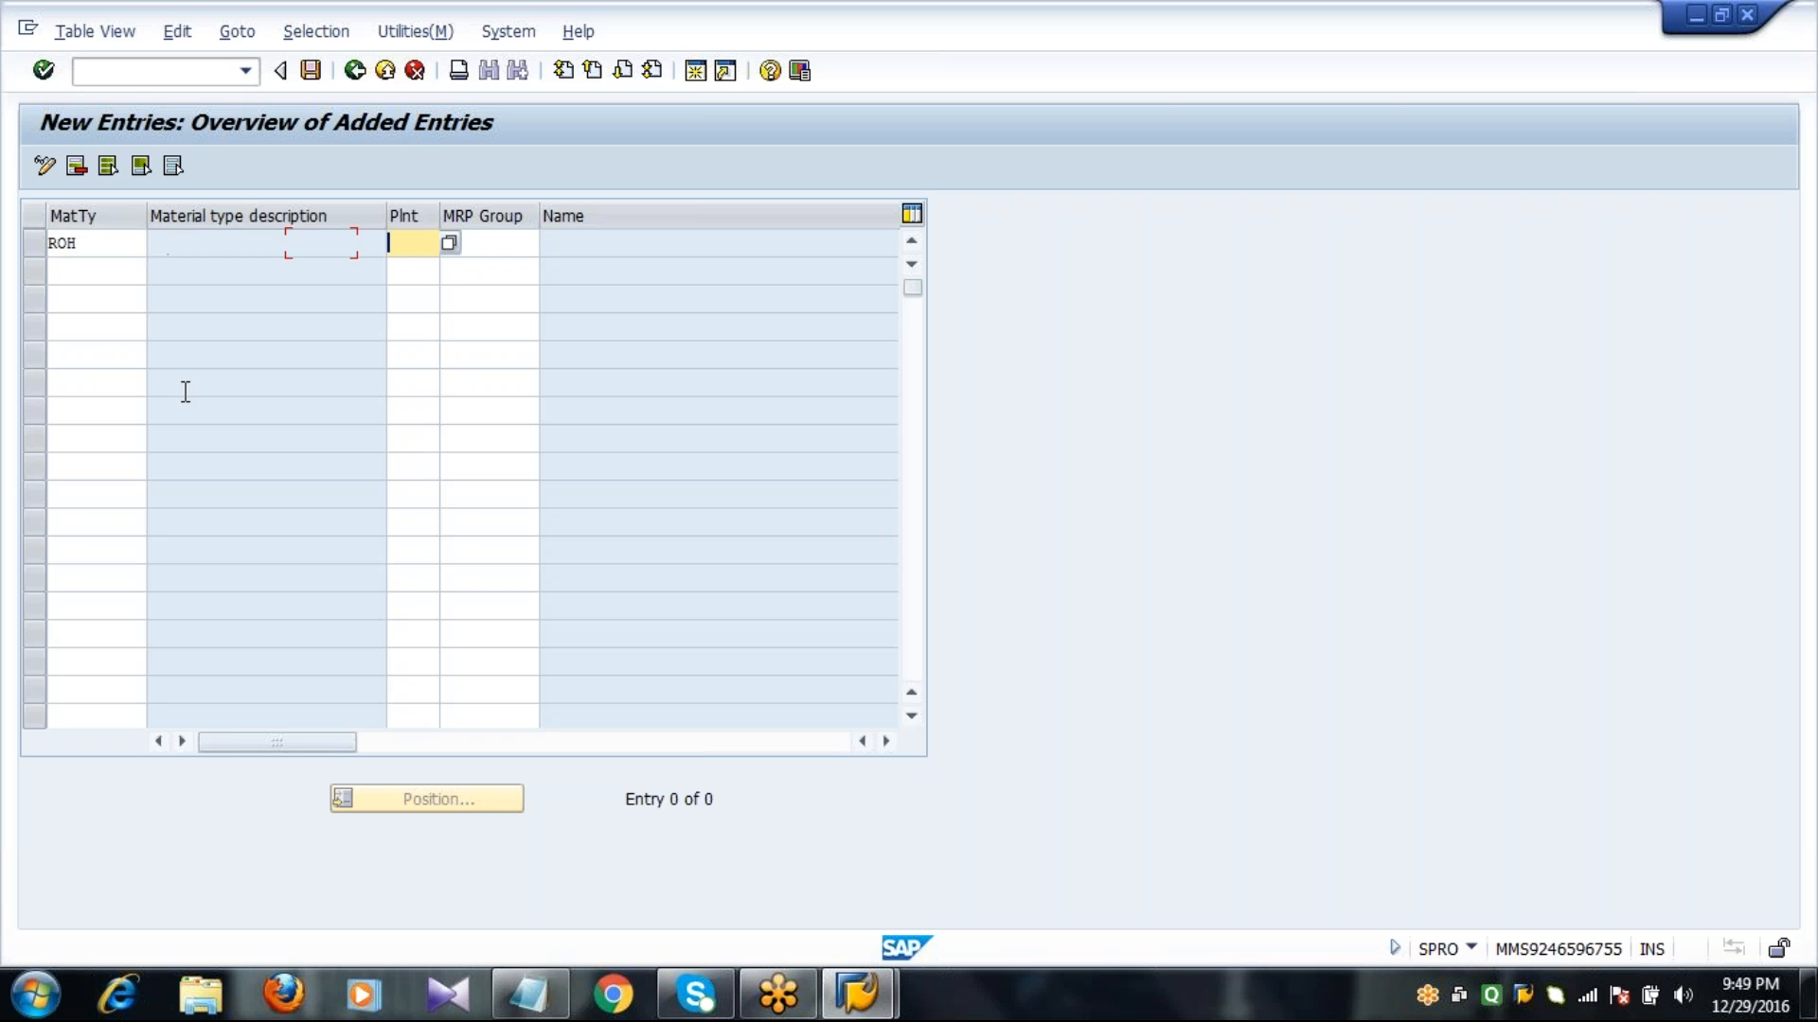
pyautogui.write('2011')
pyautogui.press('Tab')
pyautogui.write('0')
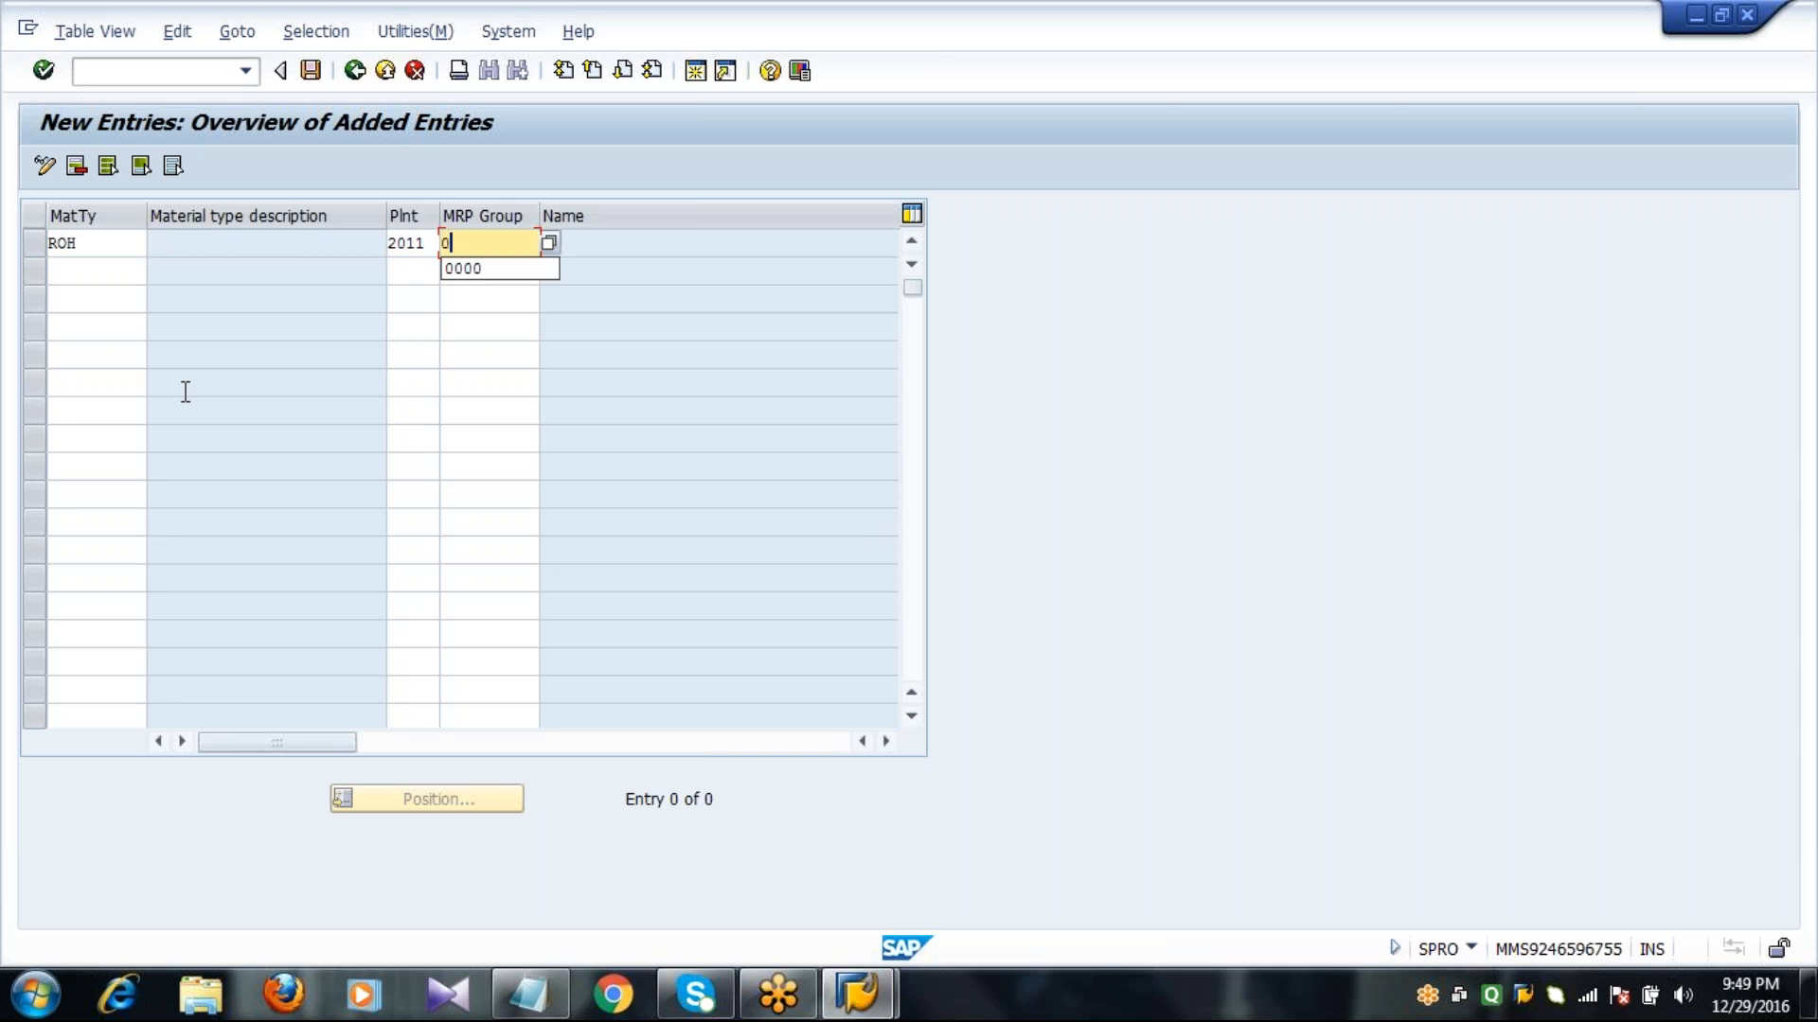
pyautogui.write('000')
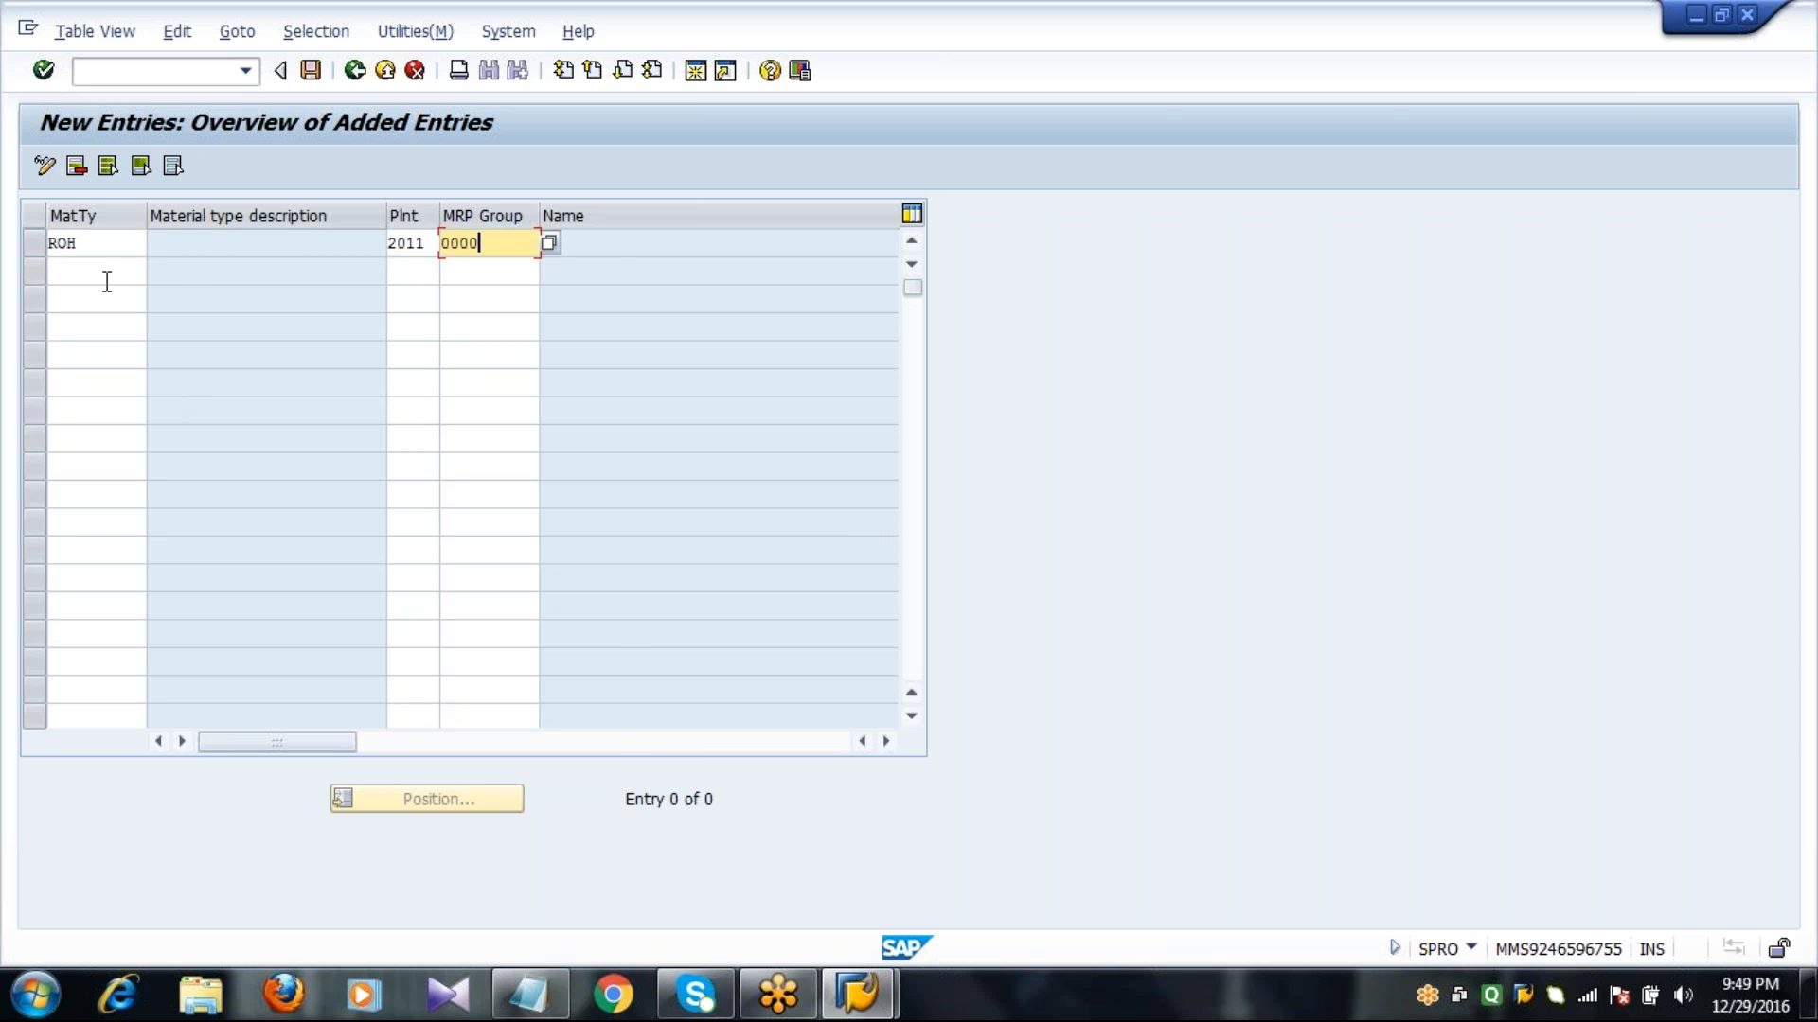
# Add a second entry for material type Z001 (Raw Material 2001) with plant 2011 and MRP group 0000.
pyautogui.click(107, 281)
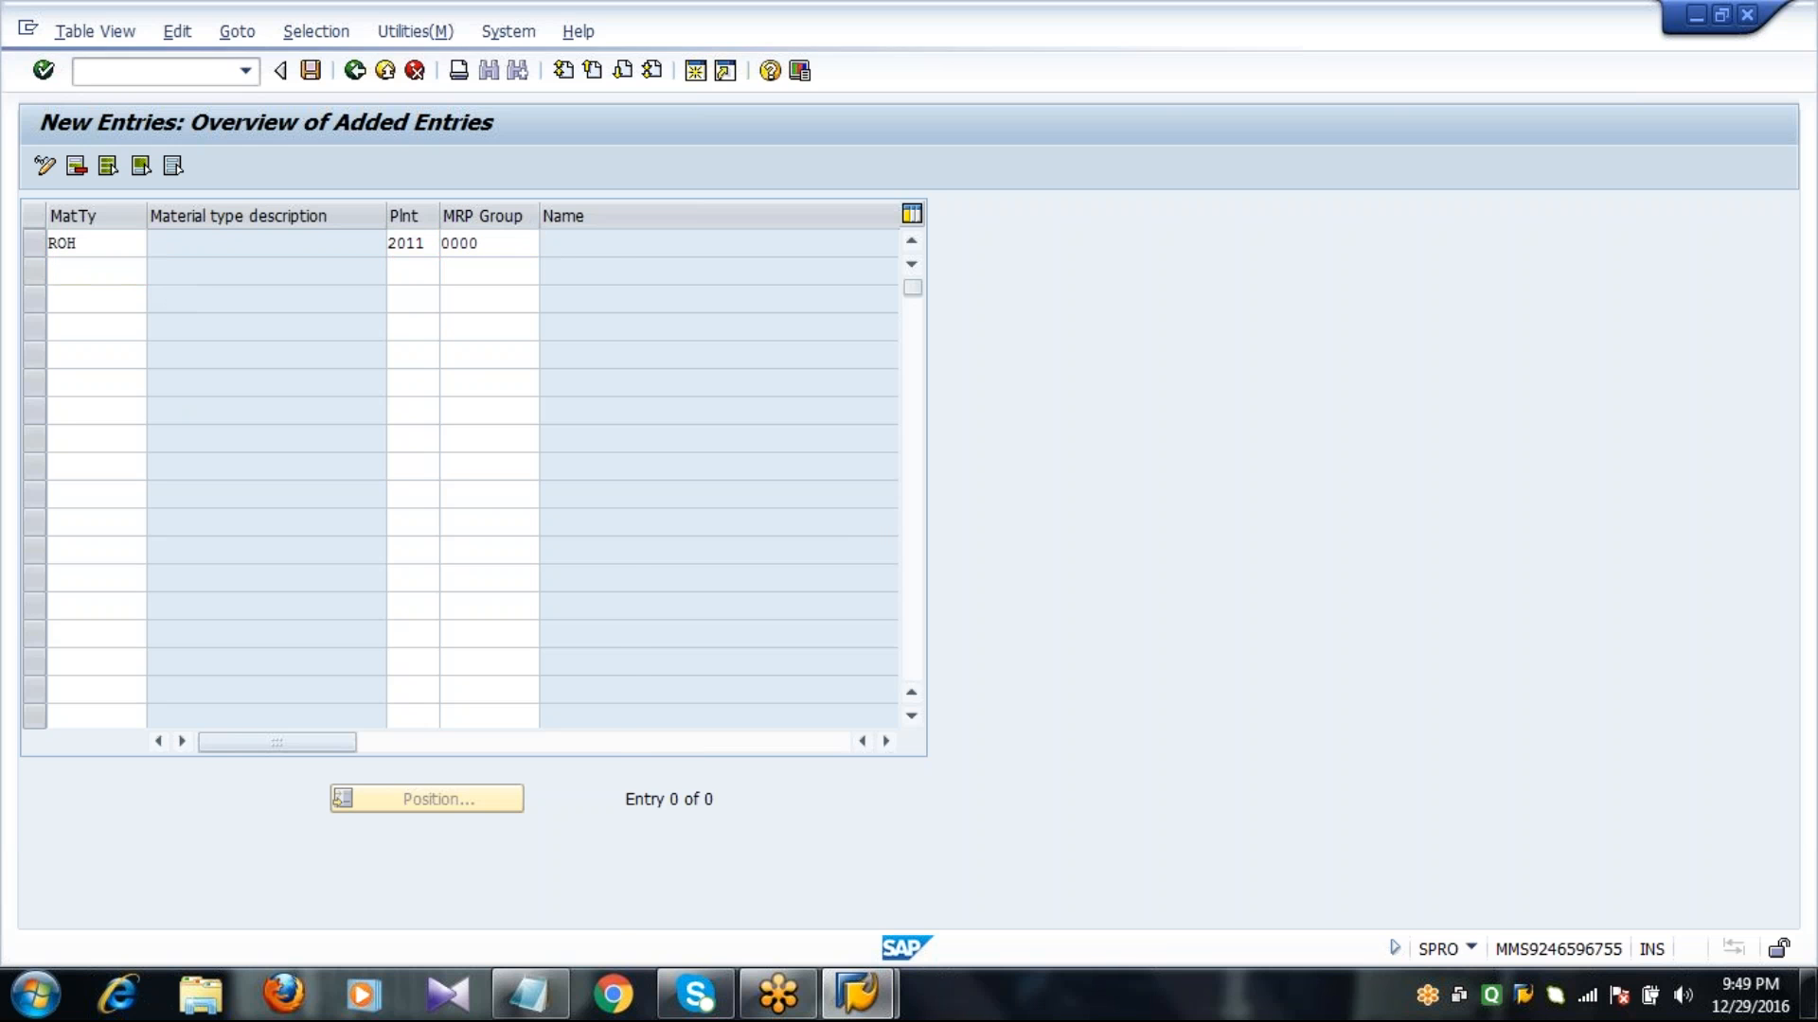
pyautogui.press('F4')
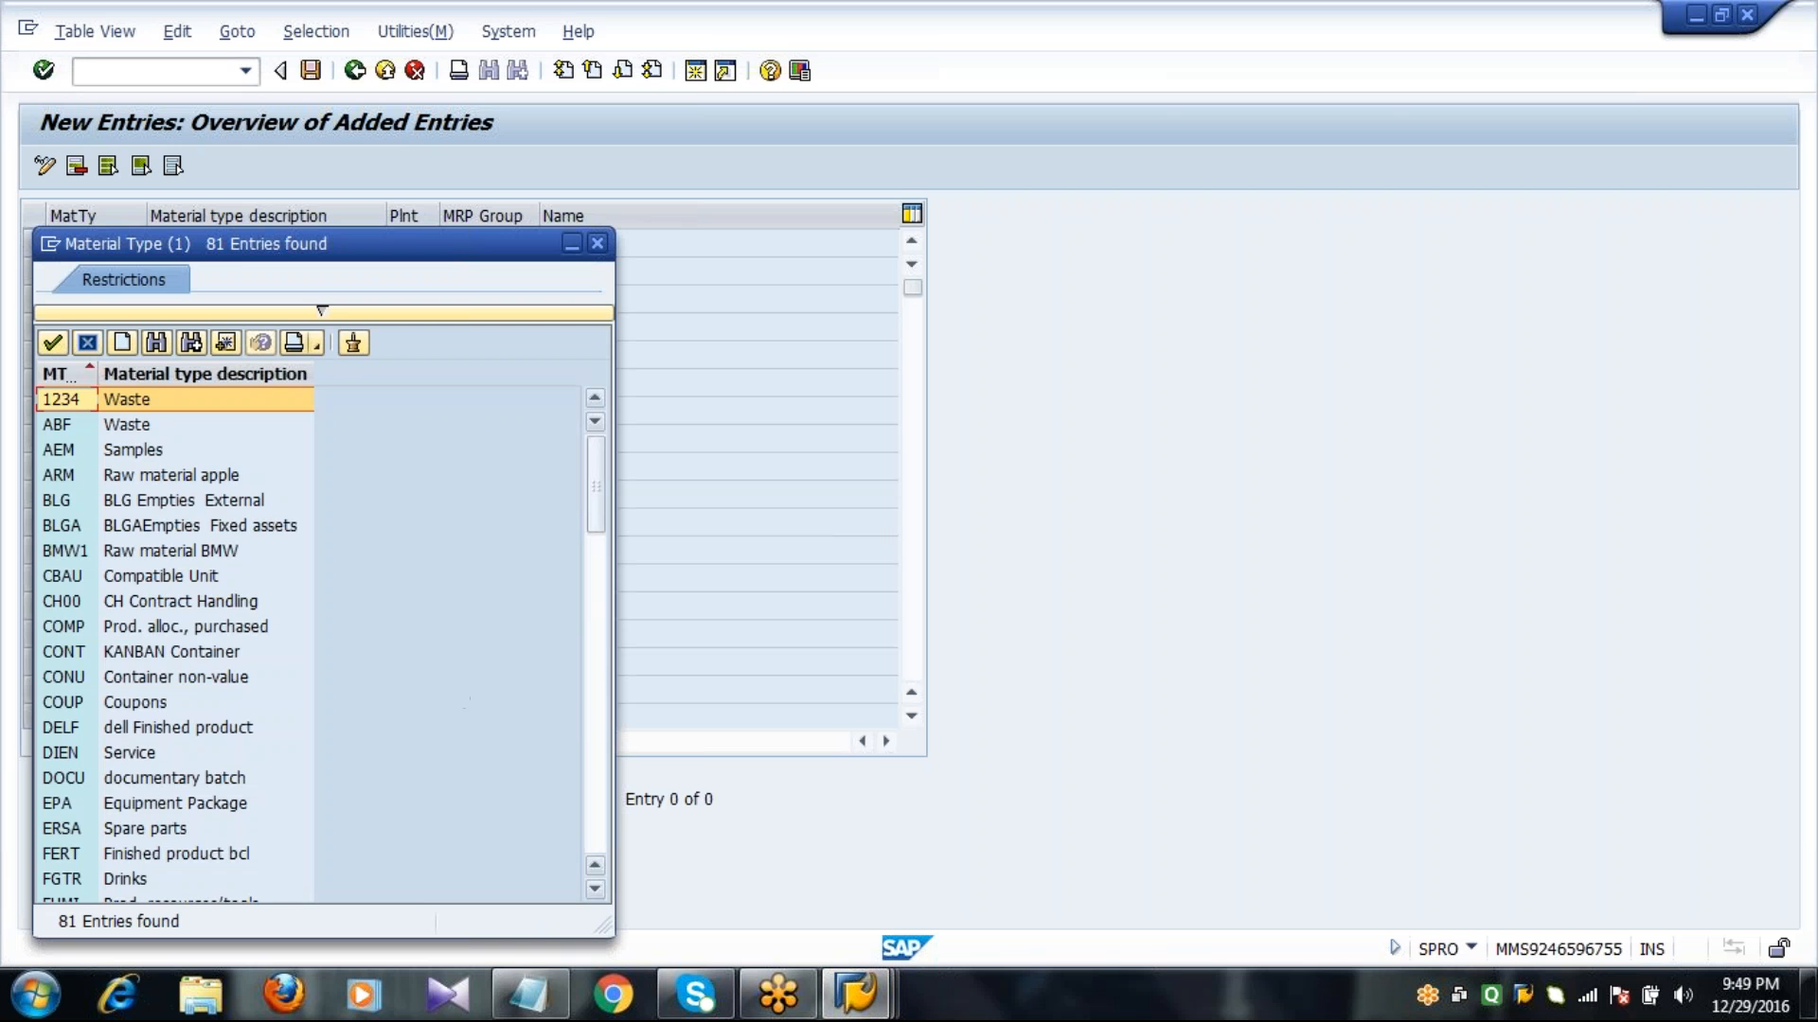
pyautogui.click(594, 781)
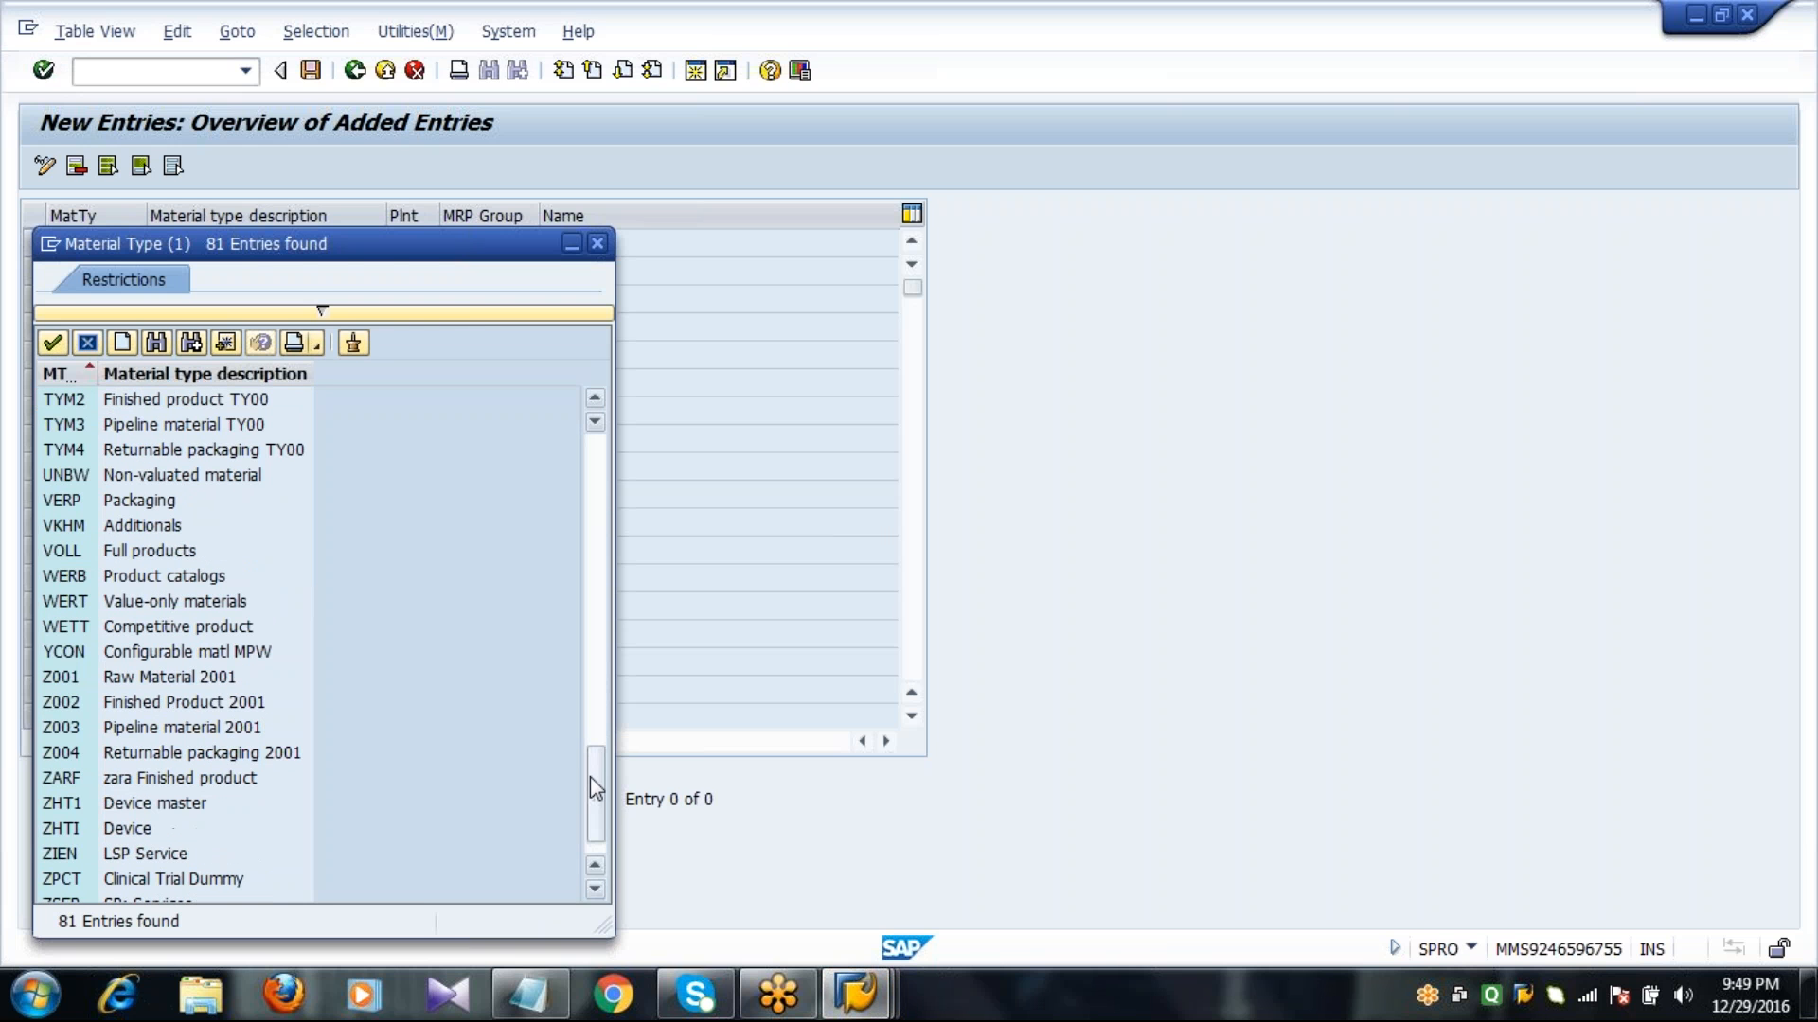
pyautogui.click(230, 678)
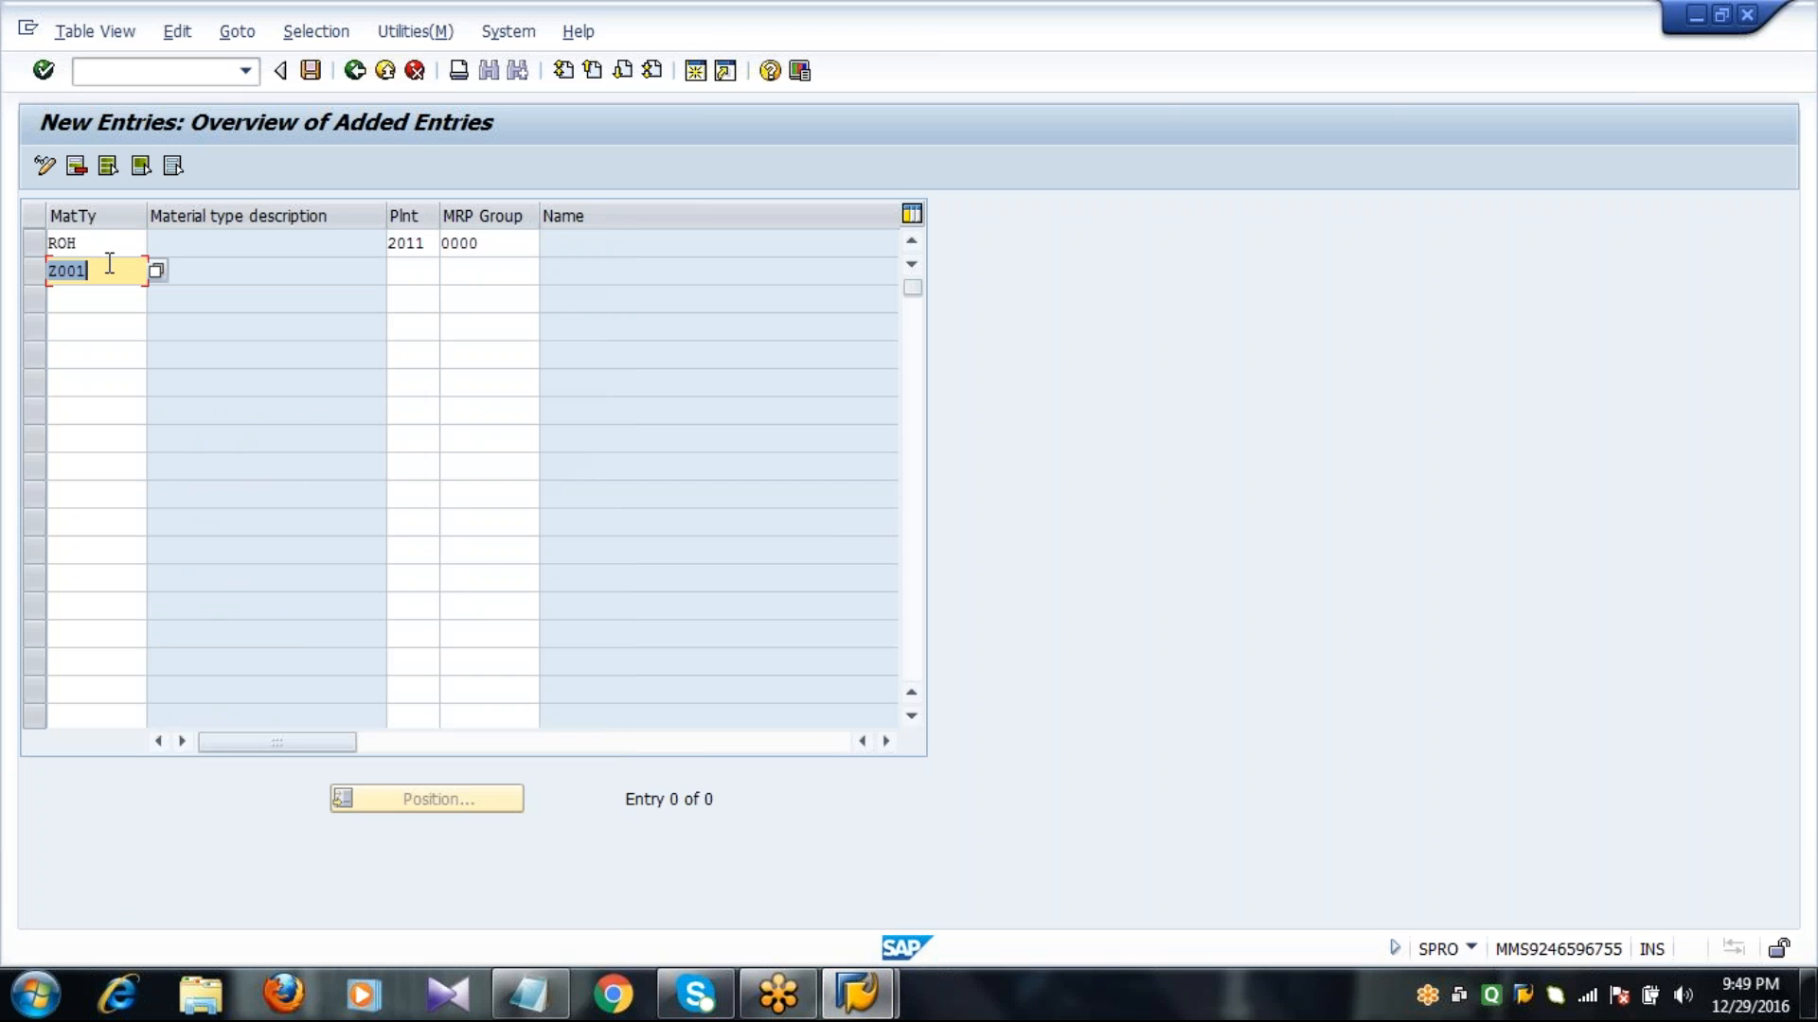
pyautogui.press('Tab')
pyautogui.write('2011')
pyautogui.press('Tab')
pyautogui.write('0000')
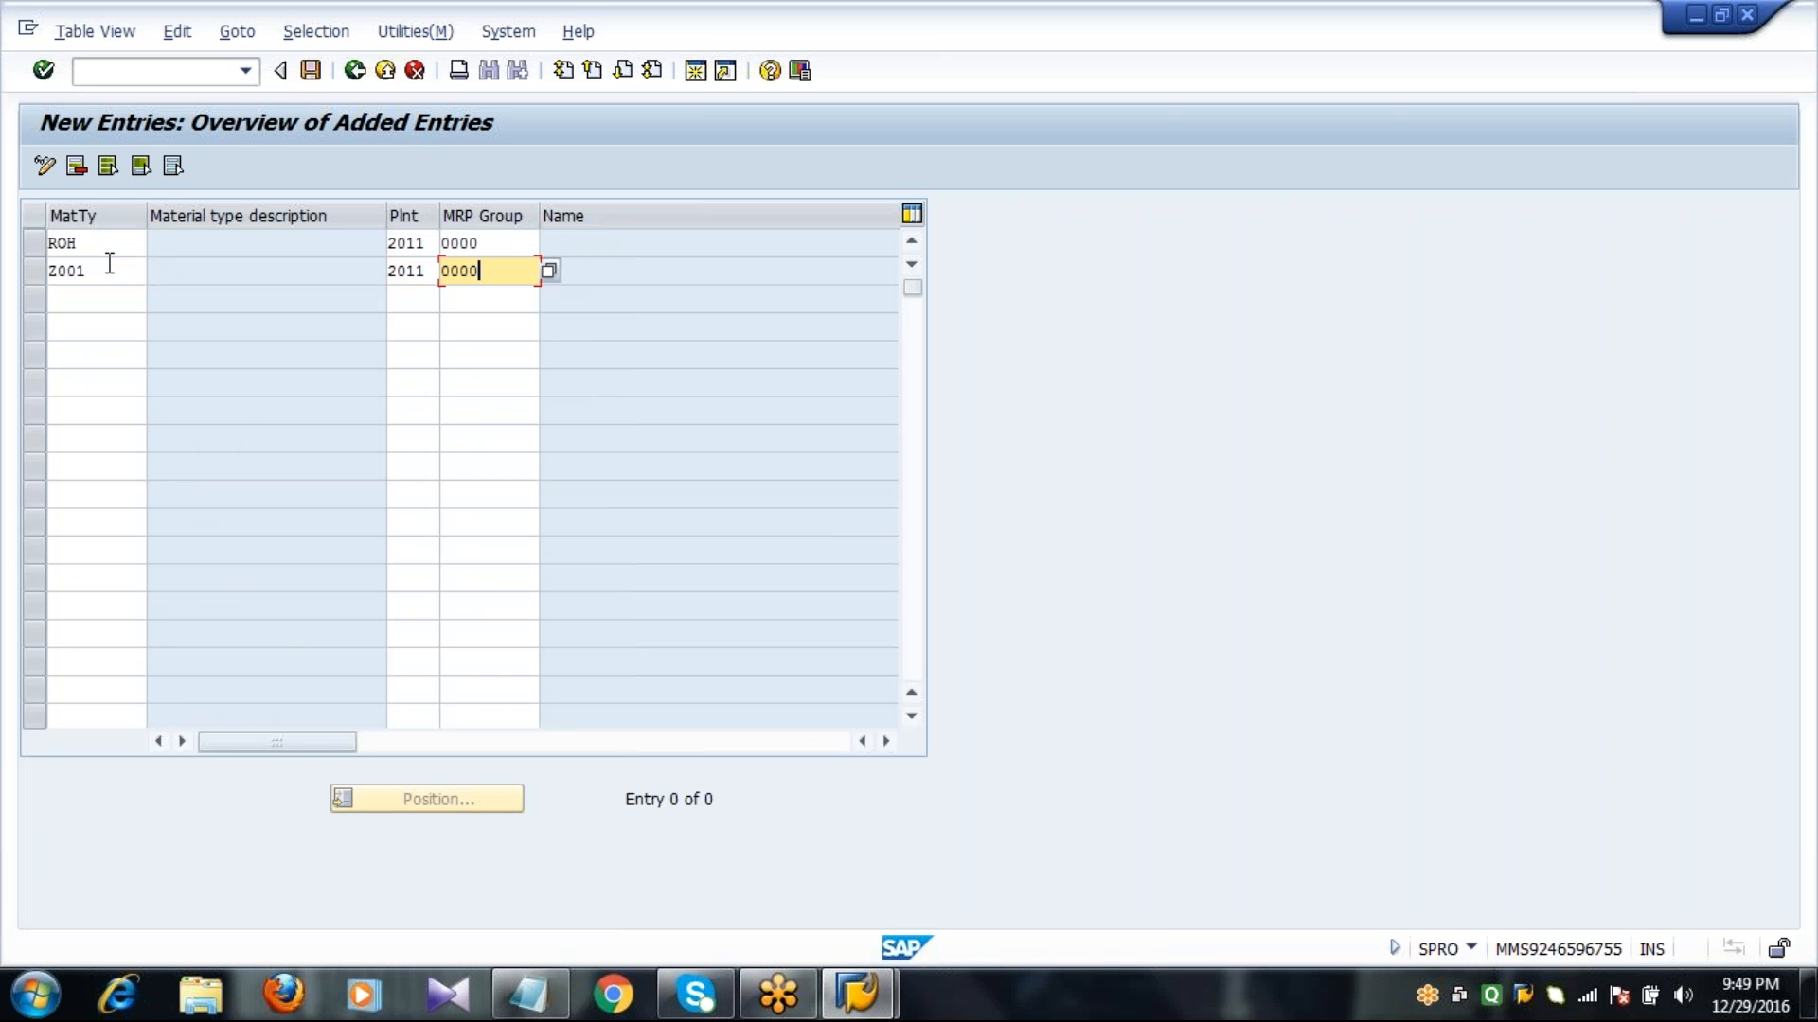
pyautogui.press('Return')
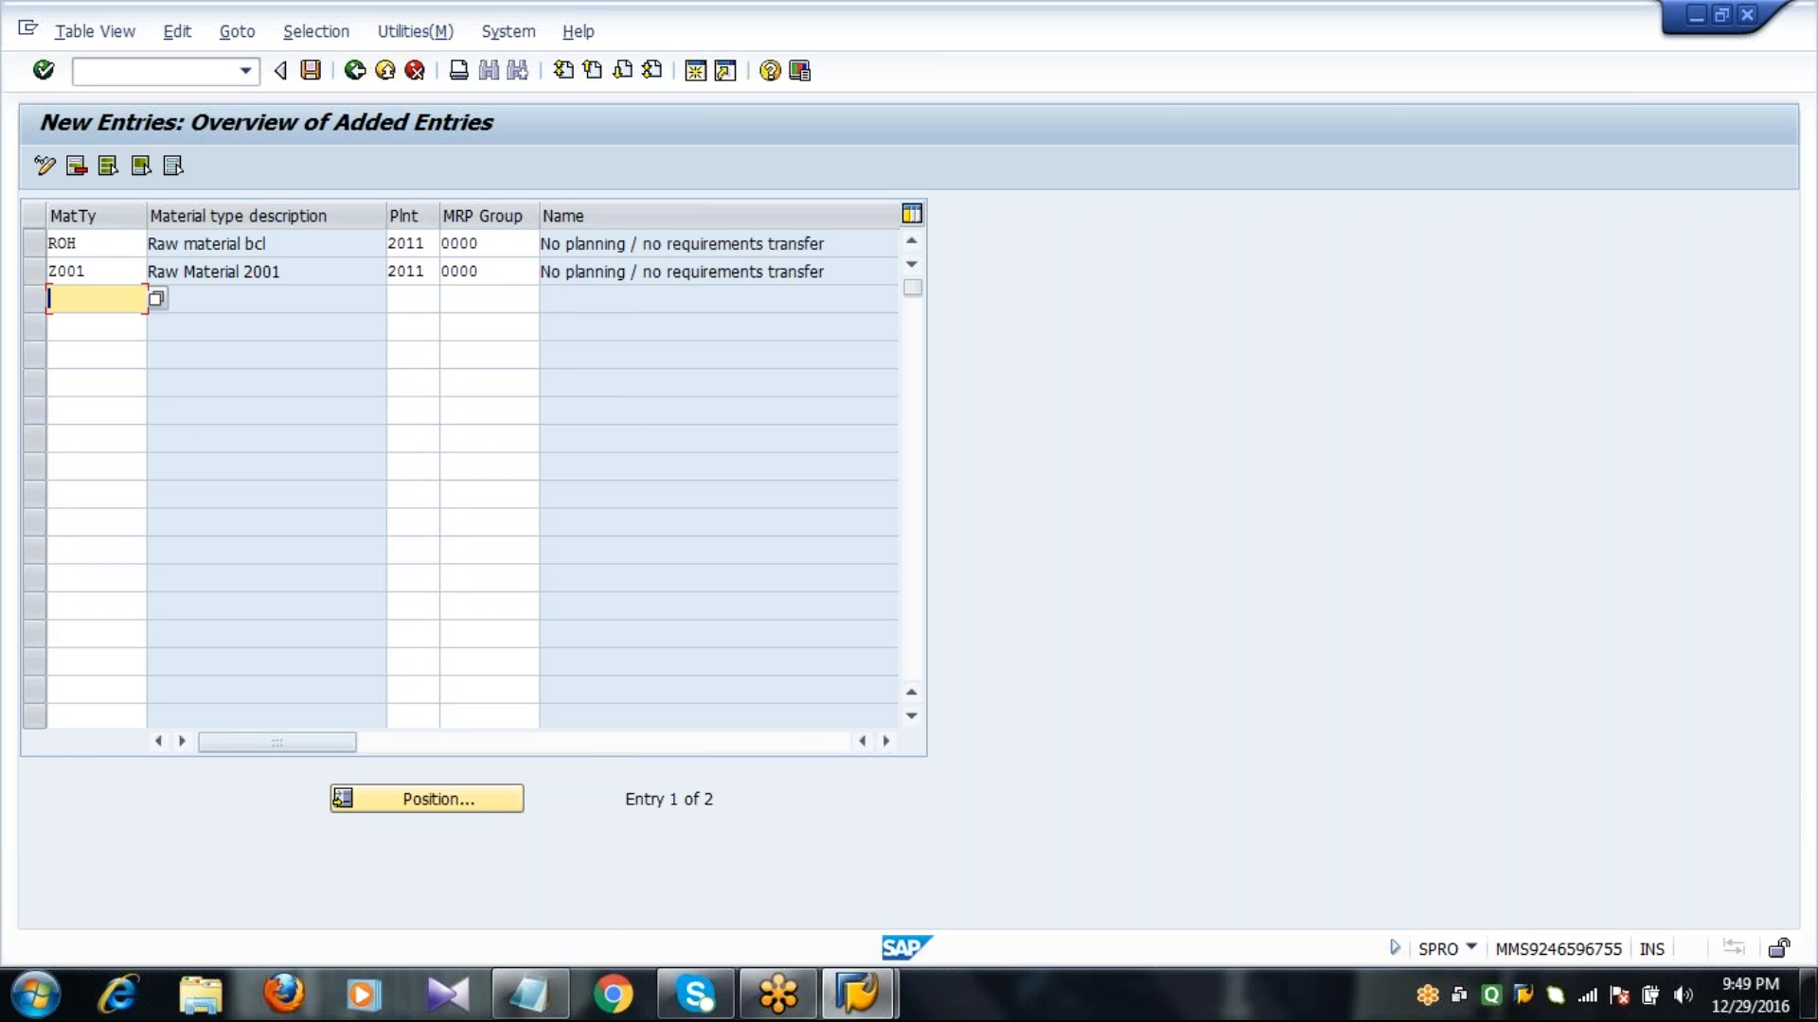
pyautogui.click(111, 265)
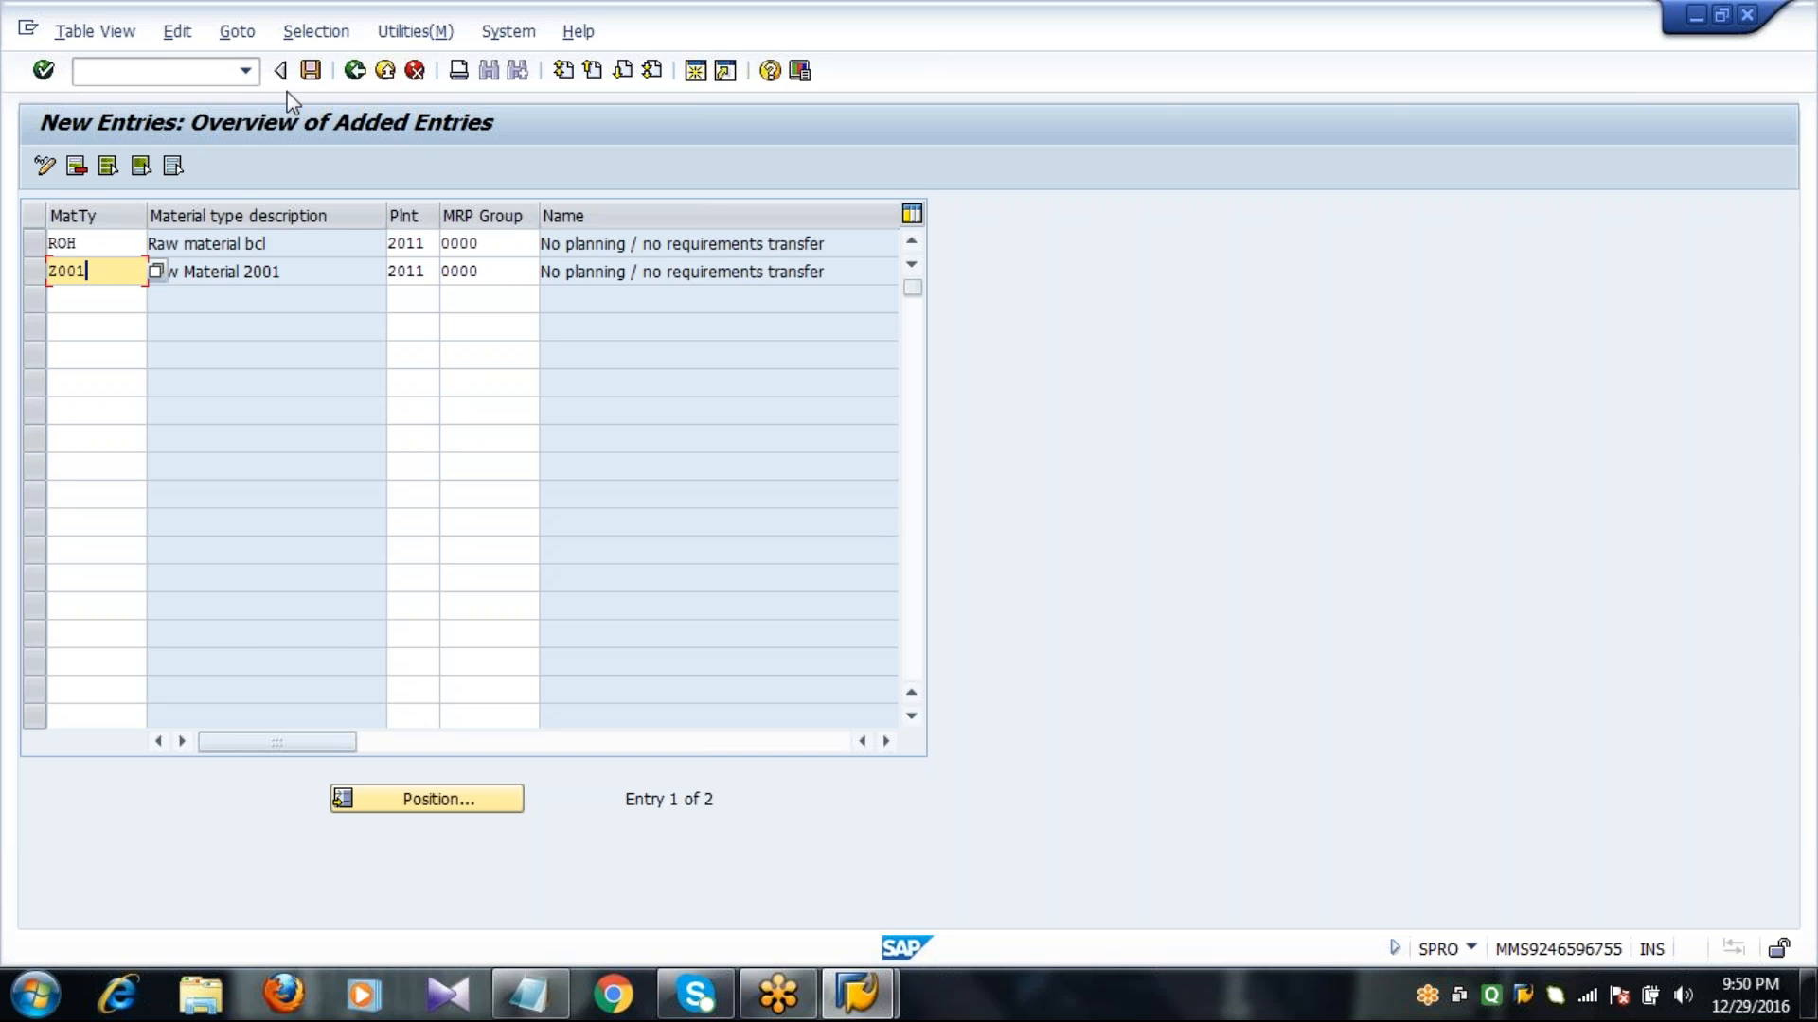
# Save the new default MRP group entries and return to the implementation guide.
pyautogui.click(310, 70)
pyautogui.press('Return')
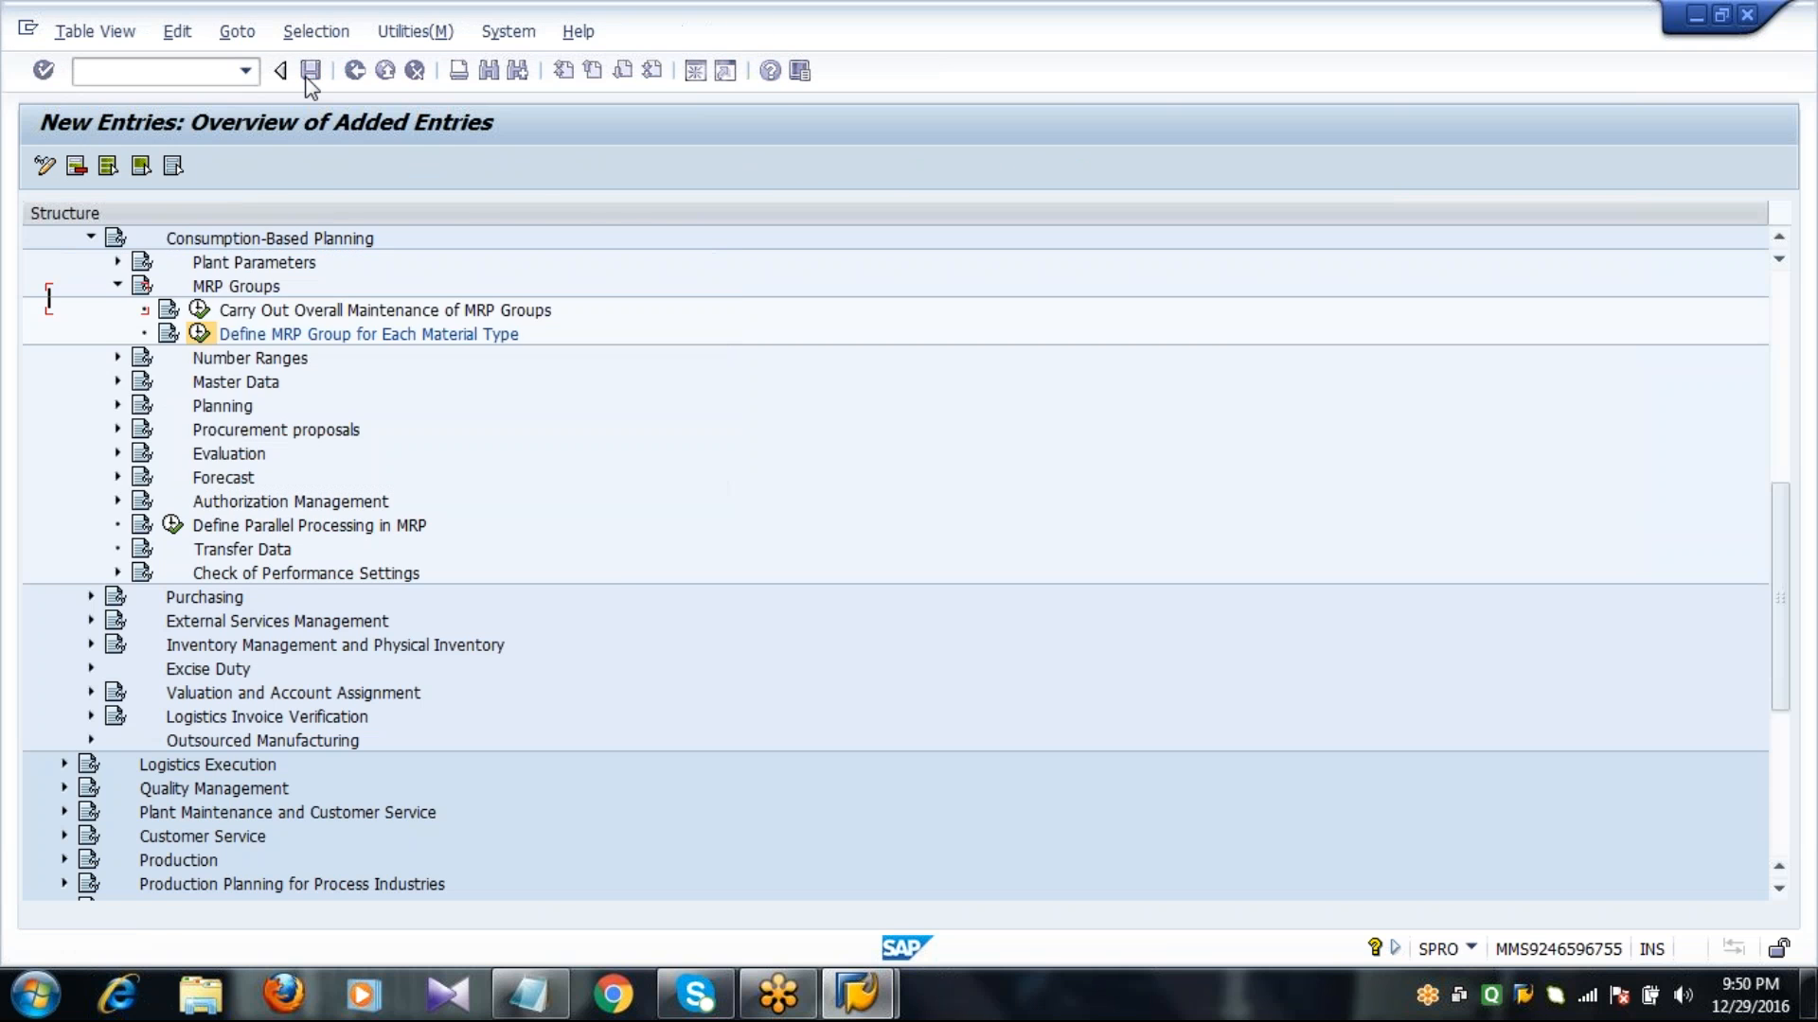
pyautogui.press('F3')
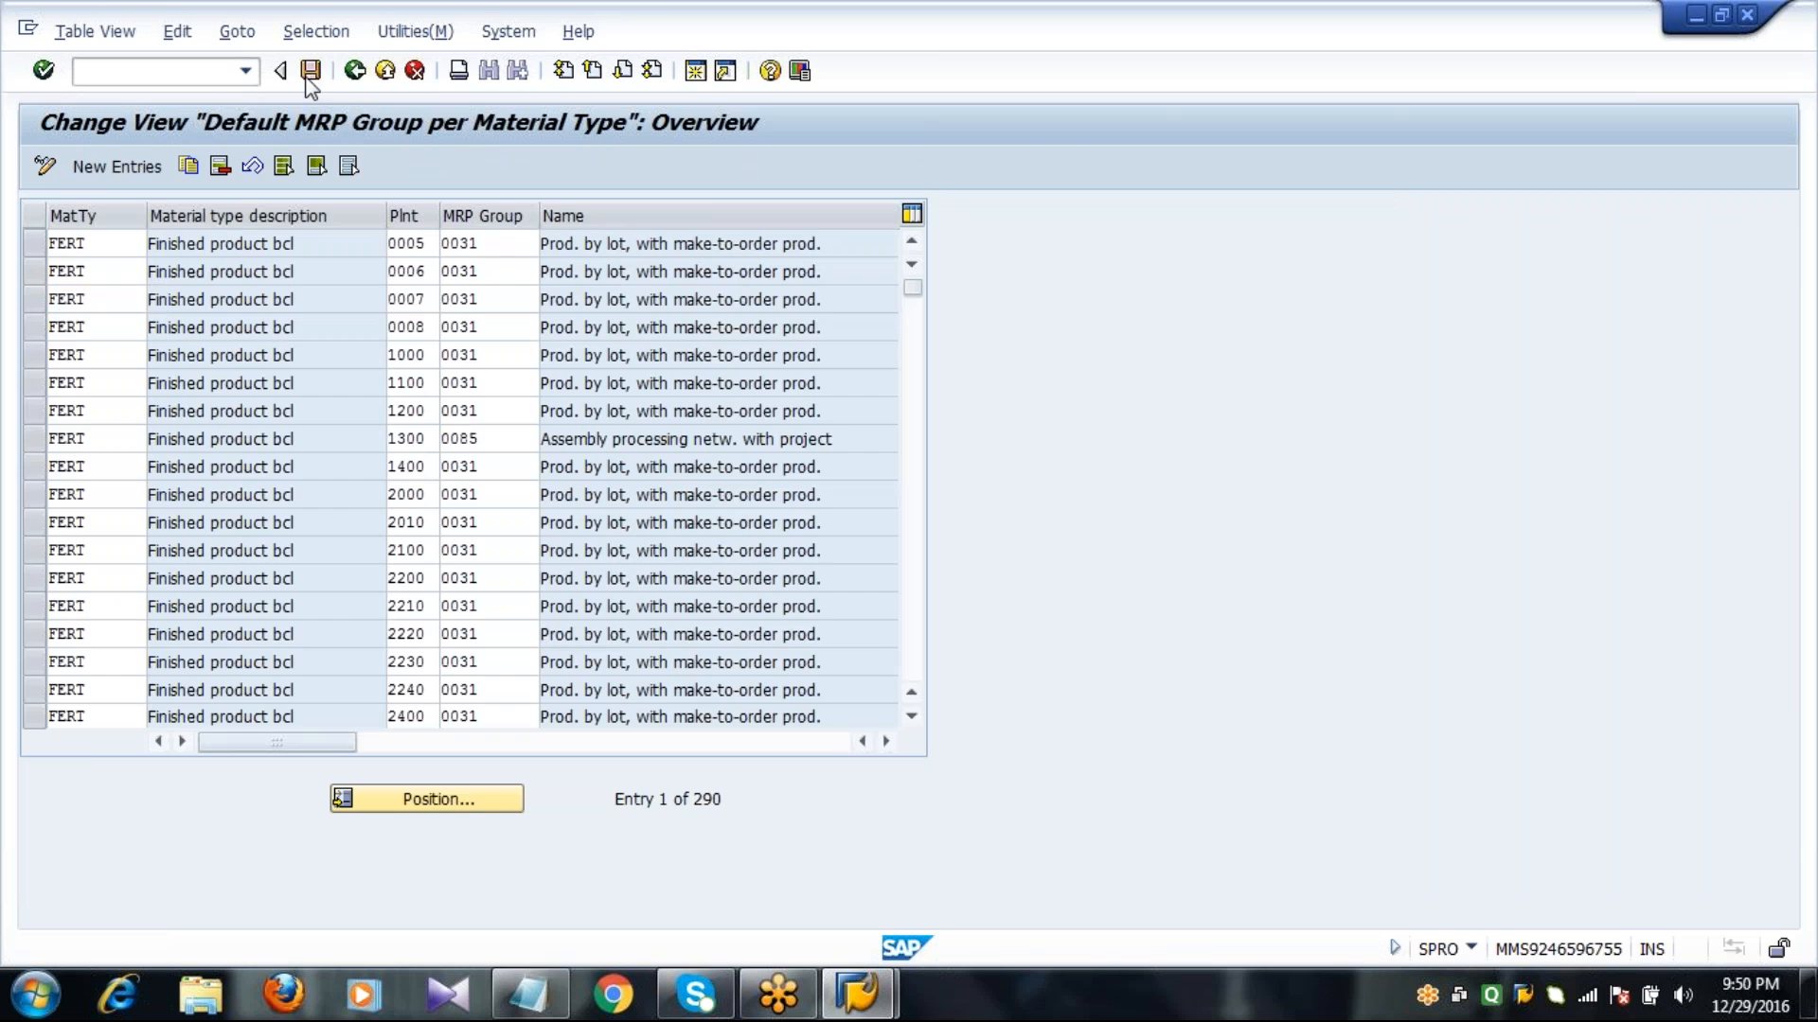
pyautogui.press('F3')
# Collapse MRP Groups and expand the Master Data node under Consumption-Based Planning.
pyautogui.click(116, 286)
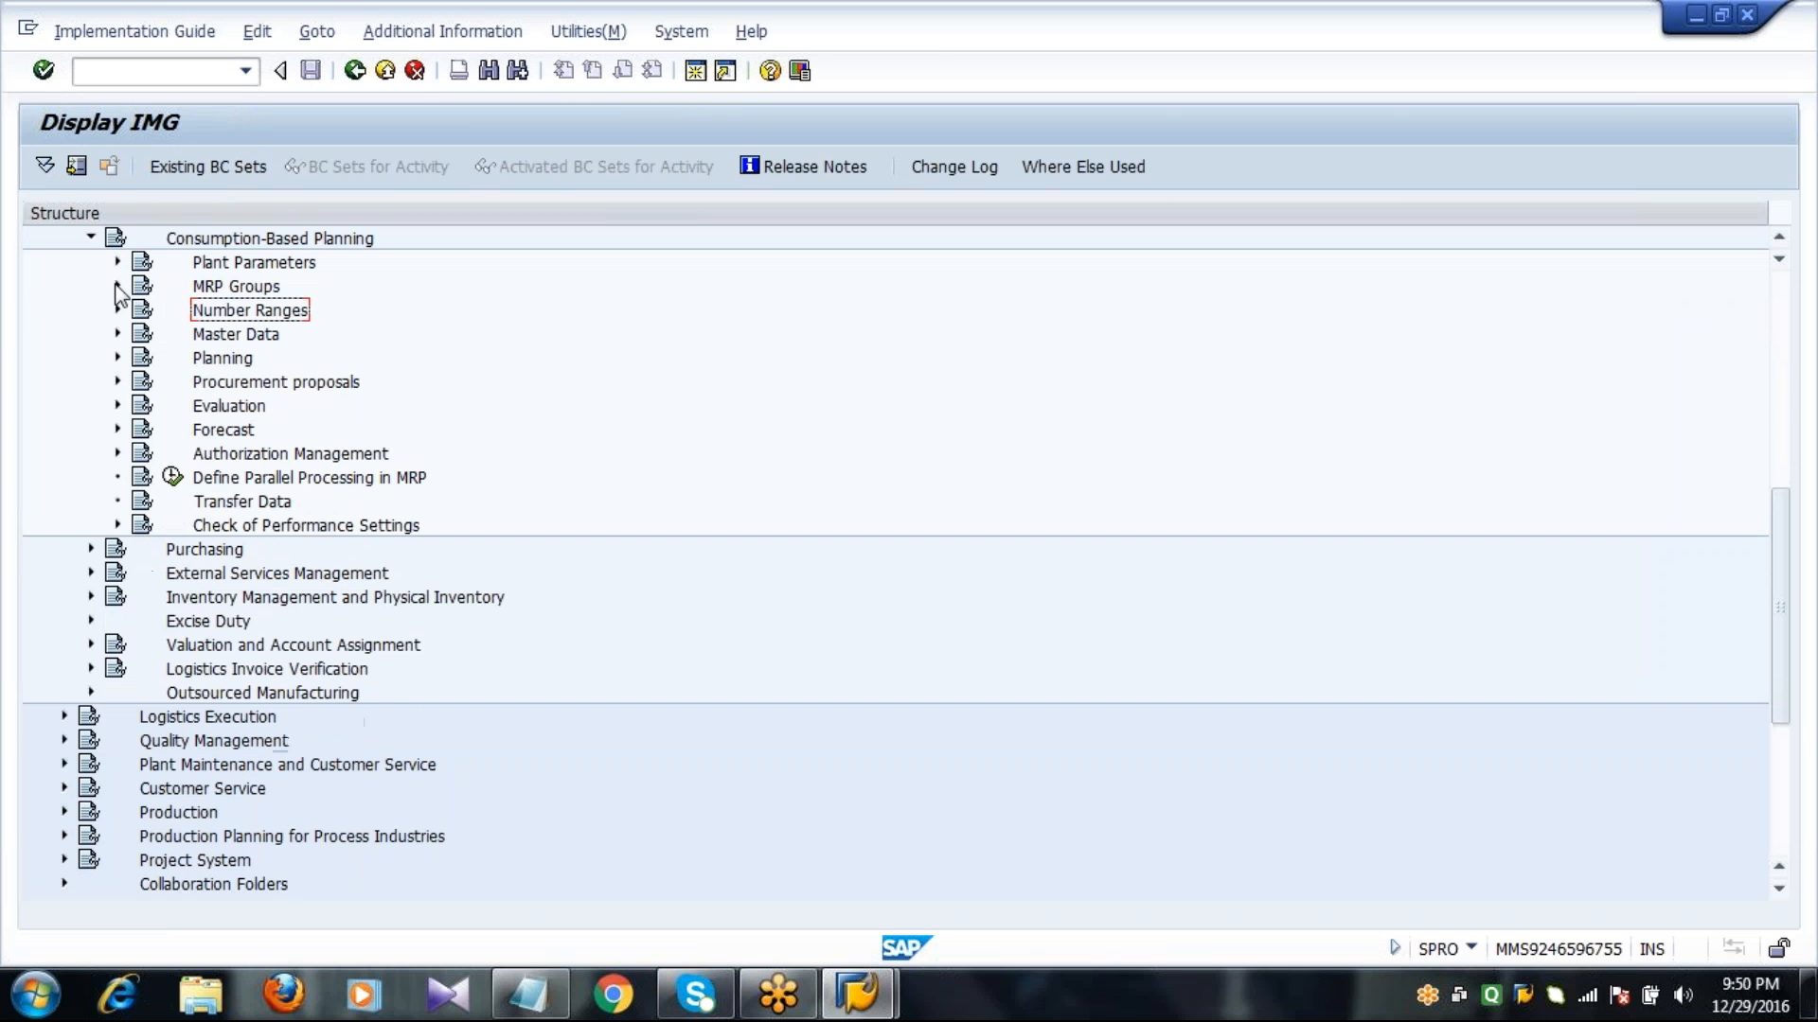
pyautogui.click(117, 334)
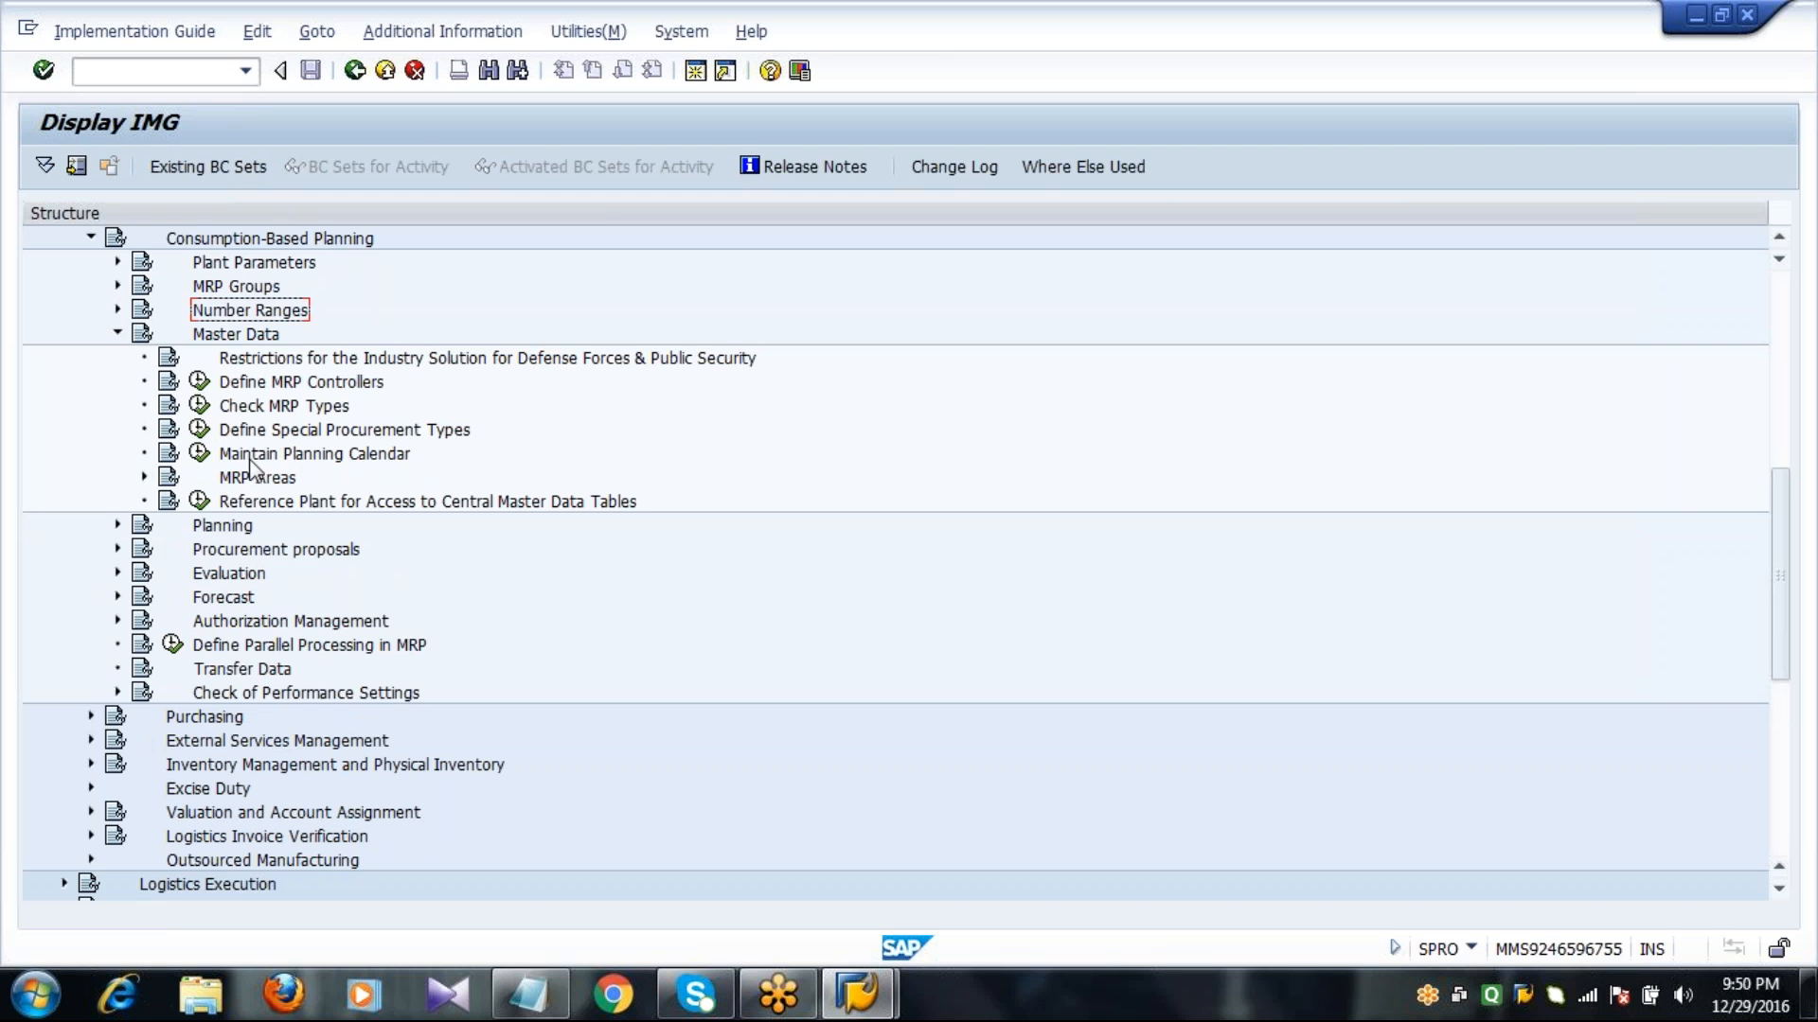
# In Define MRP Controllers, create a new entry for plant 2011 with MRP controller 000 named MRP CONTROLLER.
pyautogui.click(244, 383)
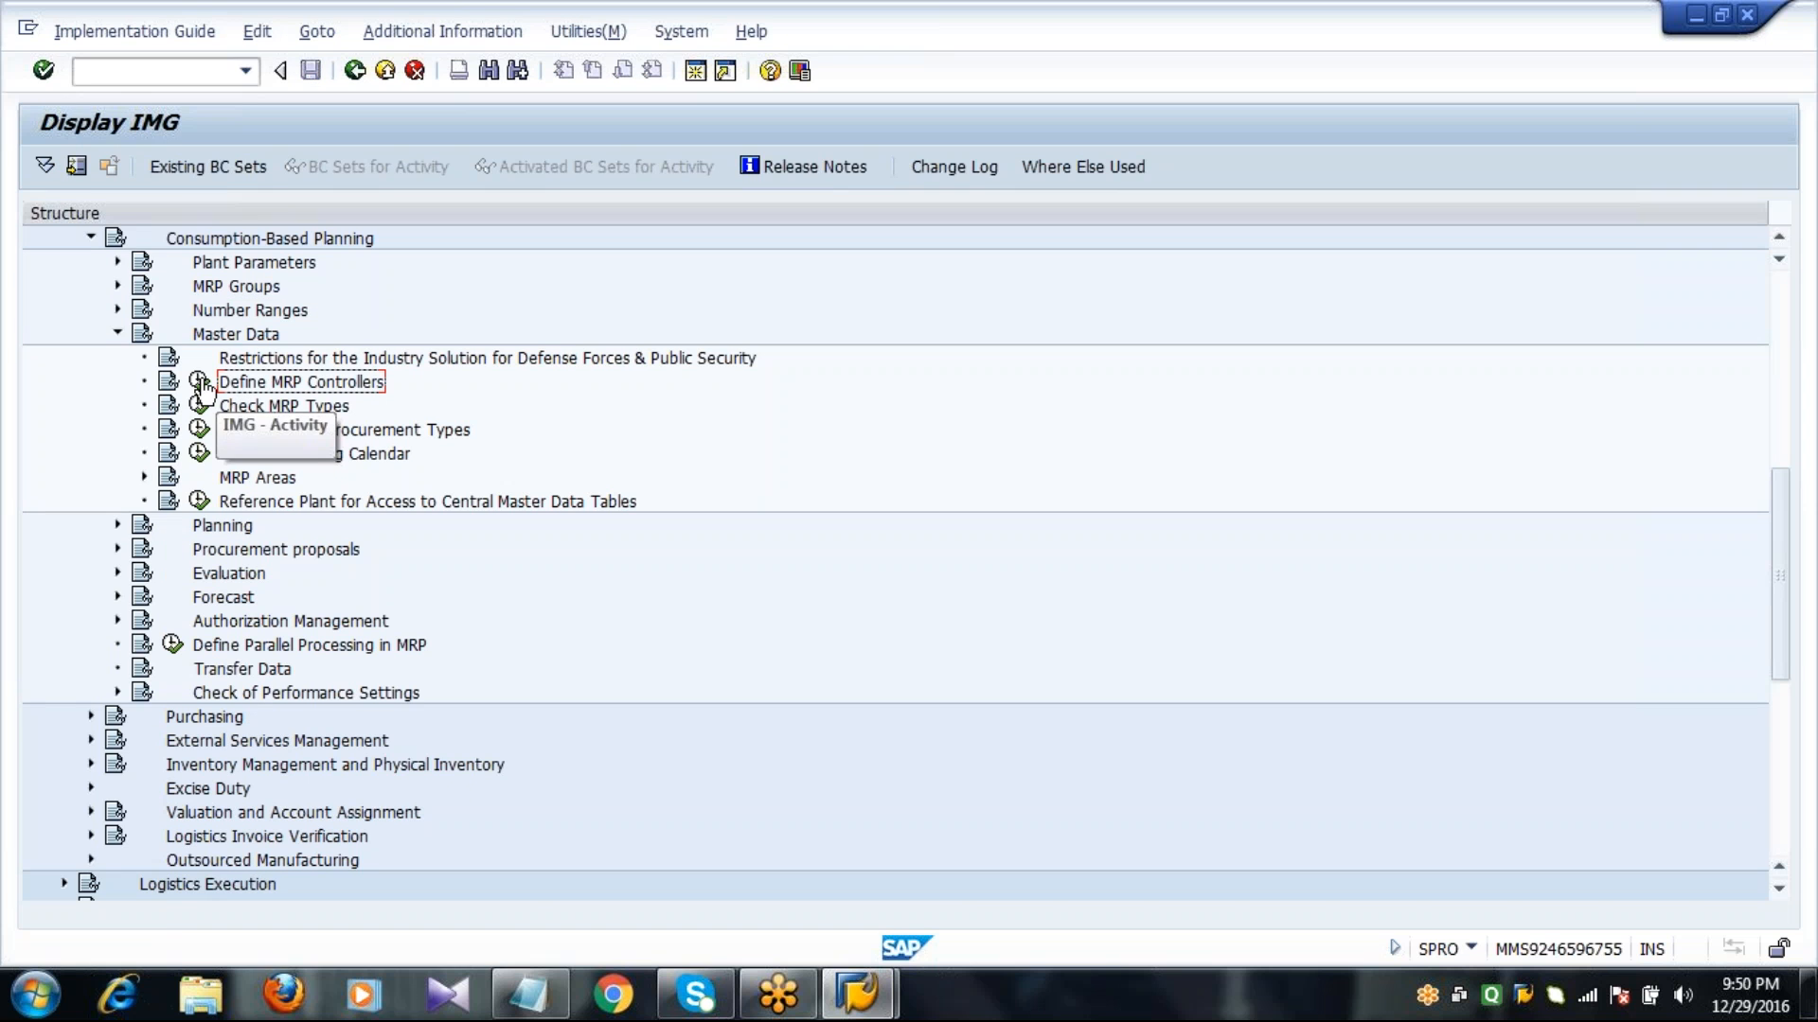
pyautogui.click(200, 383)
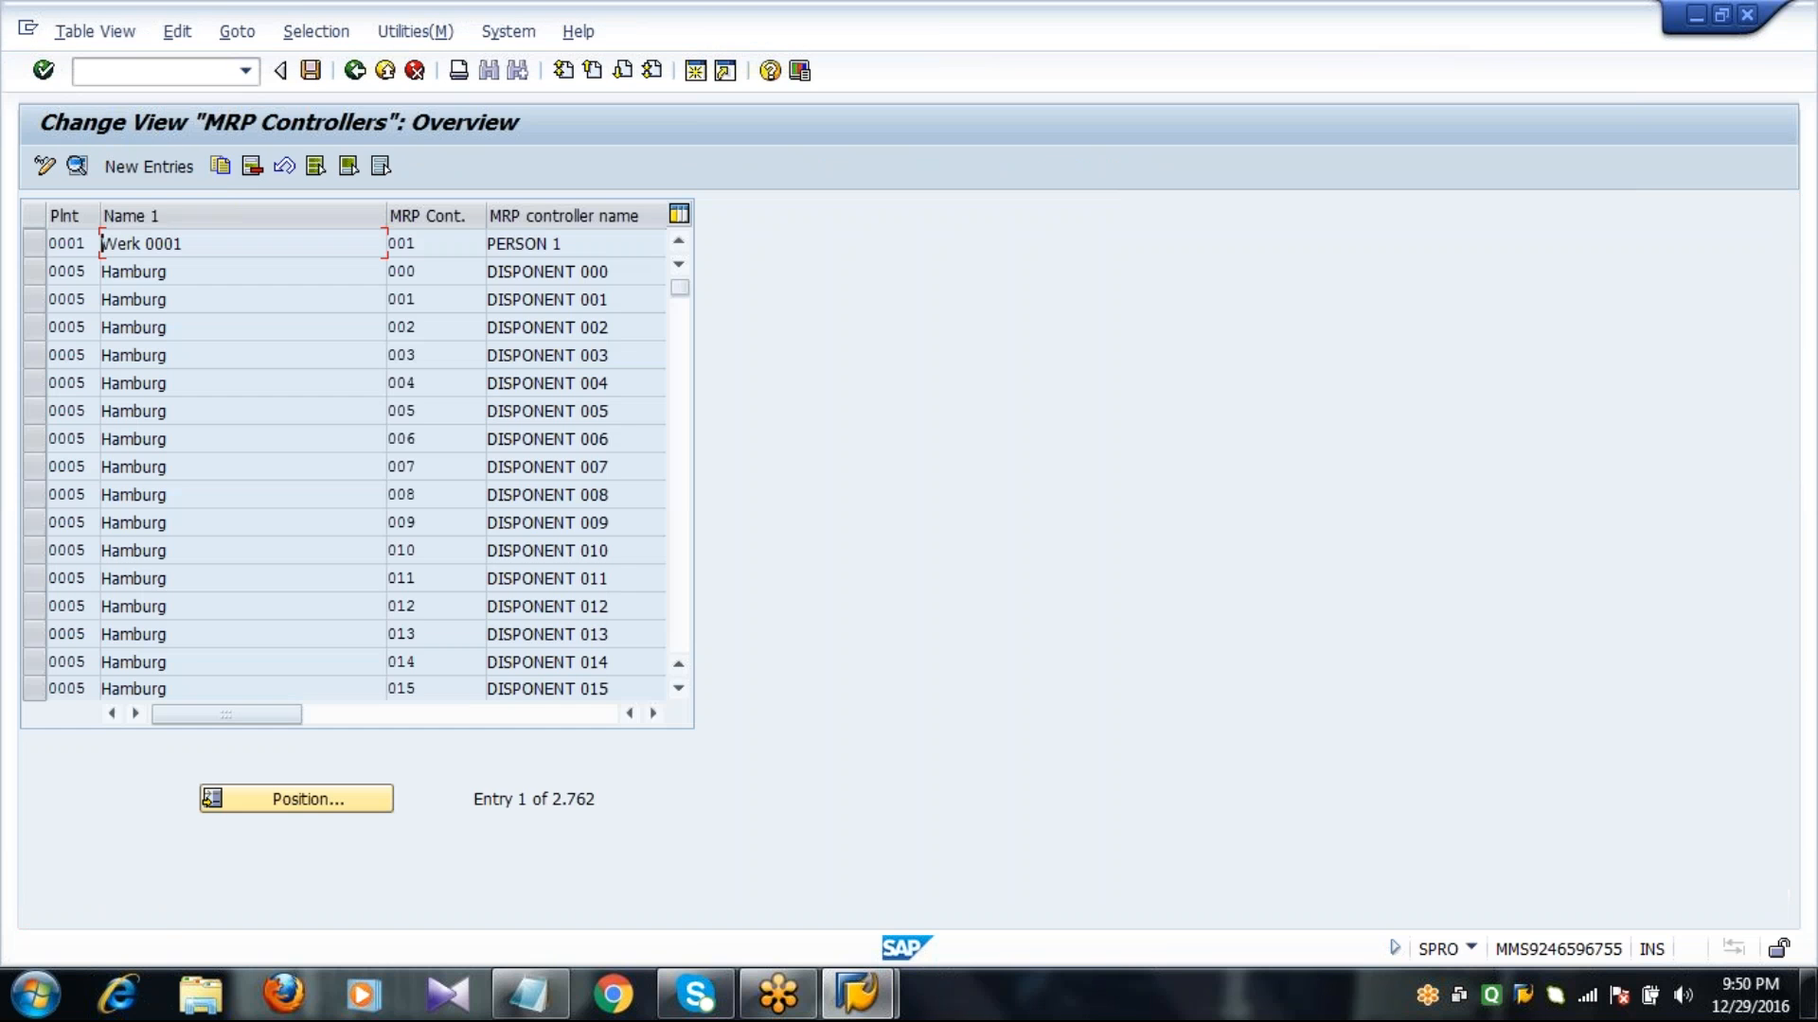
pyautogui.click(142, 167)
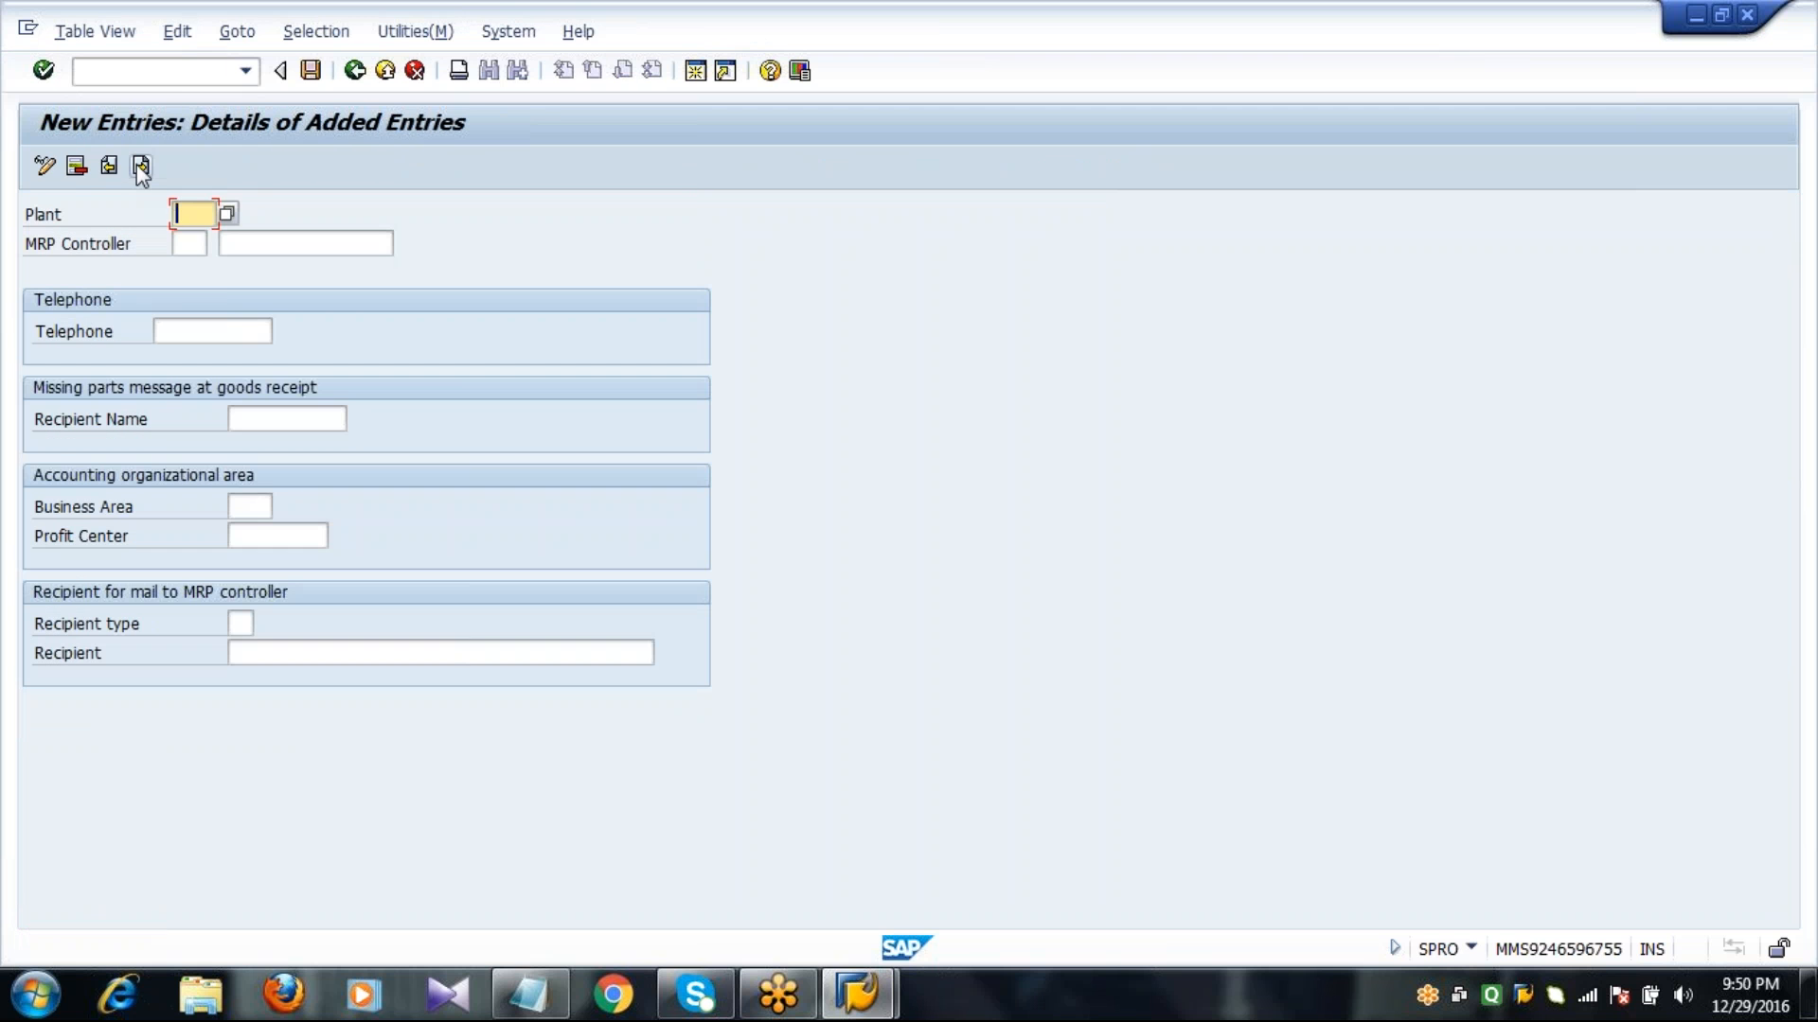
pyautogui.write('2011')
pyautogui.press('Tab')
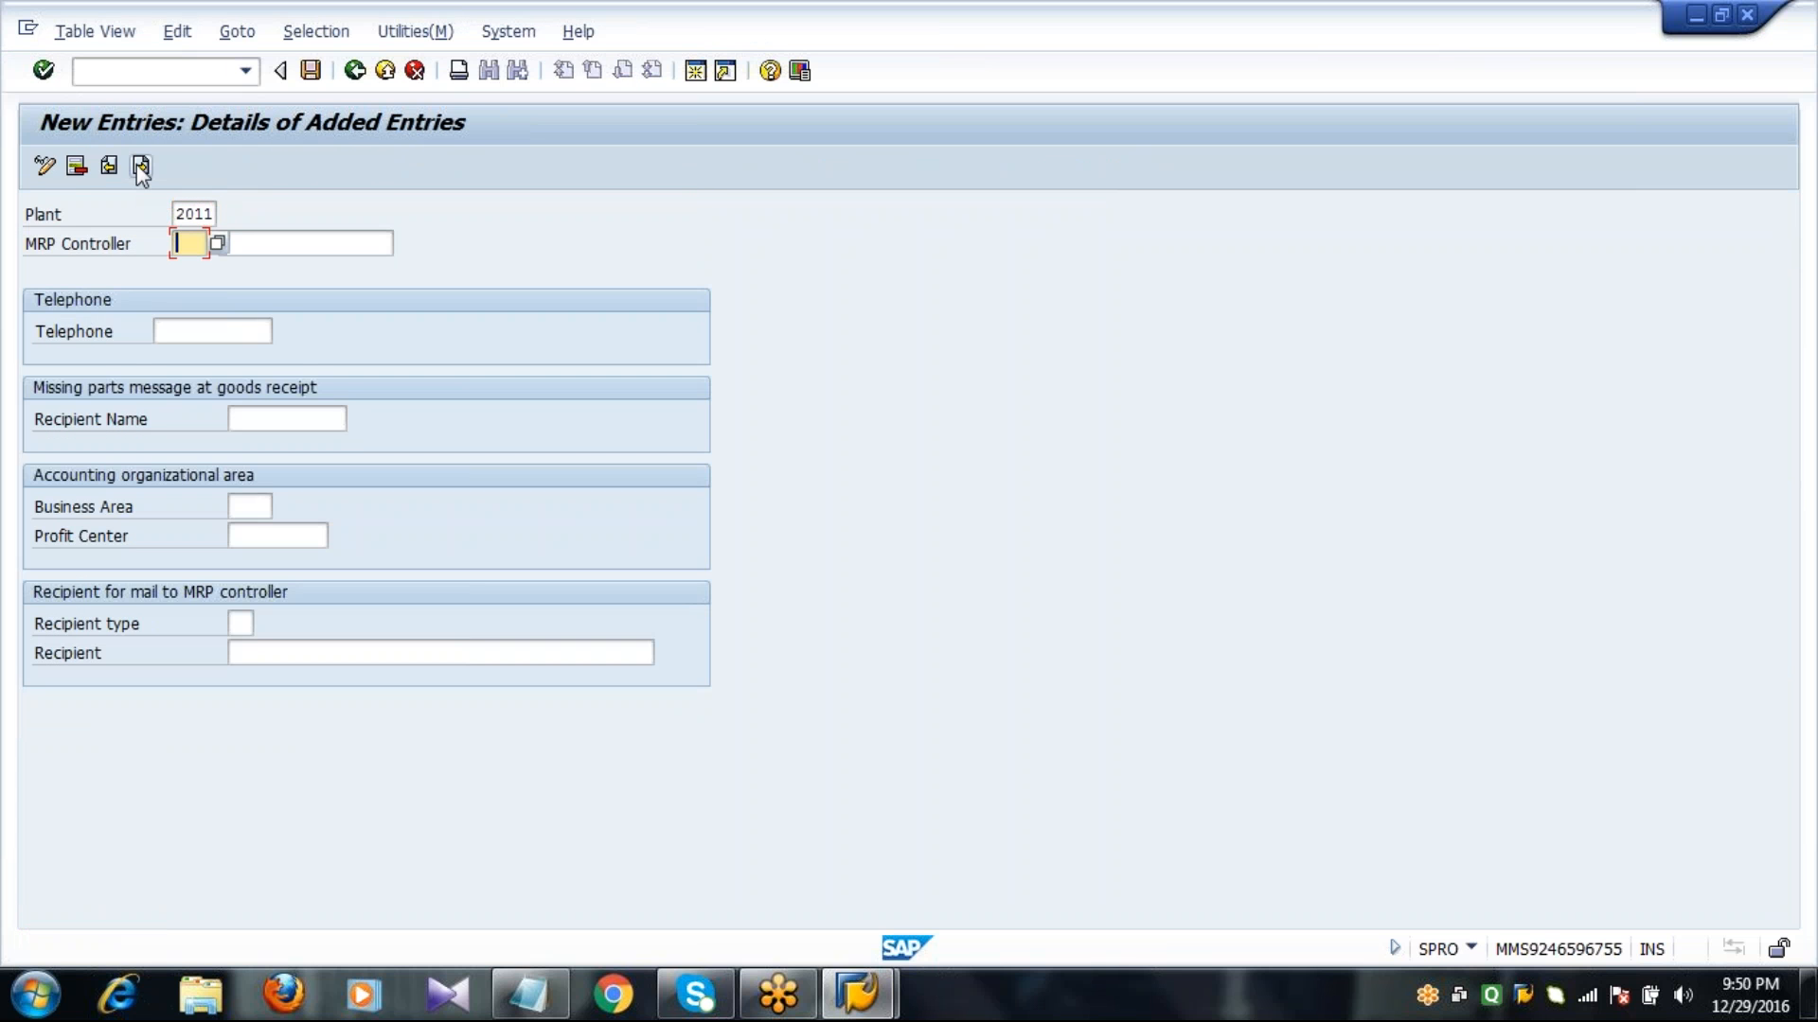
pyautogui.write('000')
pyautogui.press('Tab')
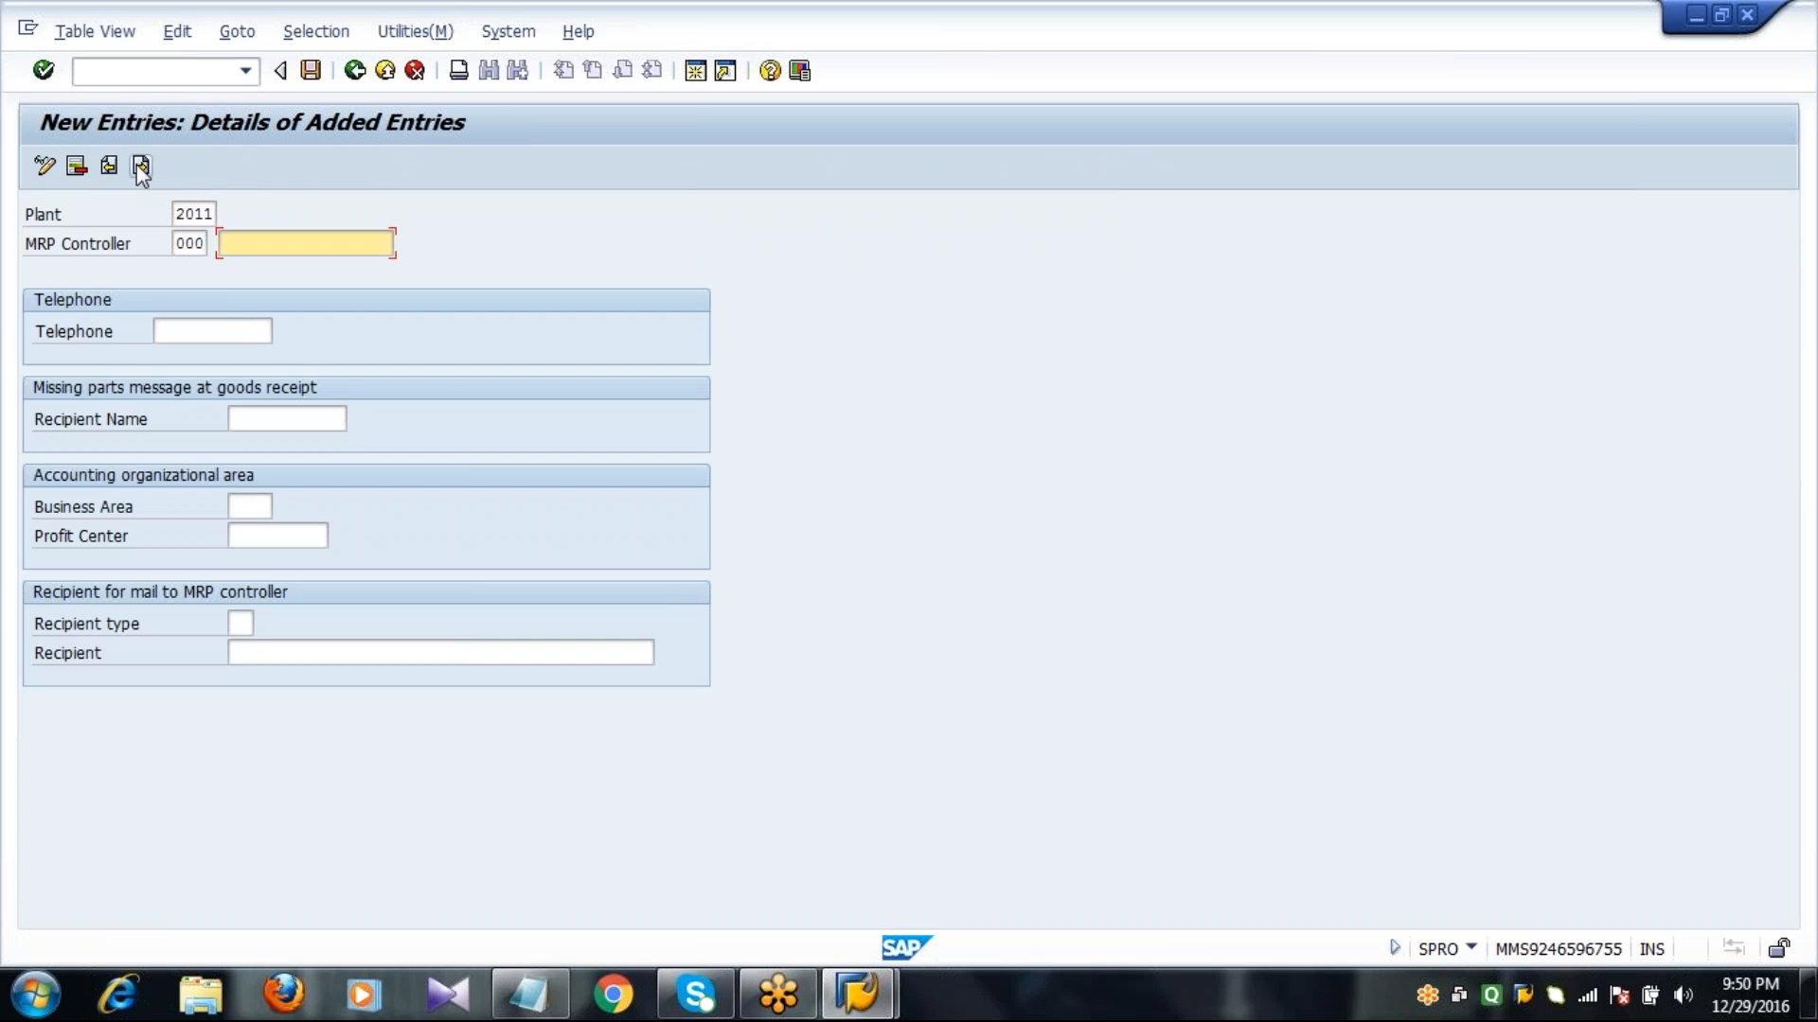
pyautogui.write('MRP')
pyautogui.press('Down')
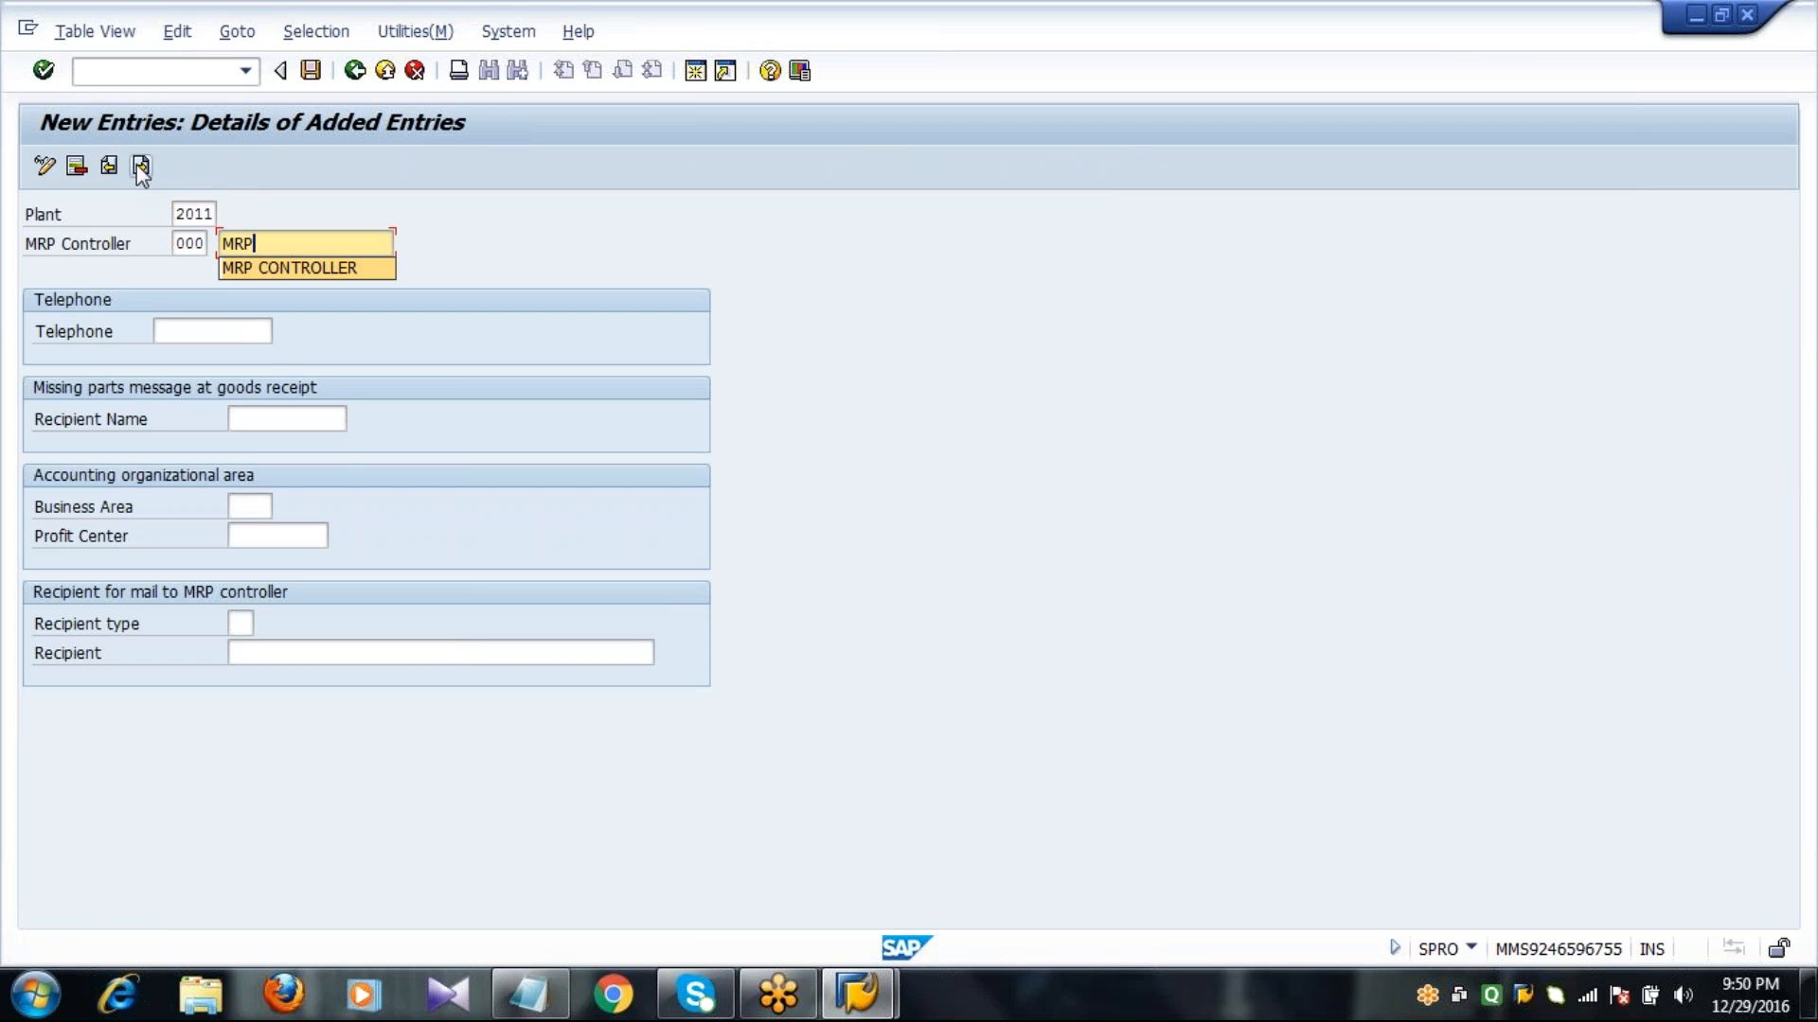
pyautogui.press('Return')
# Enter the MRP controller's telephone number and the recipient name for the missing parts message at goods receipt.
pyautogui.press('Tab')
pyautogui.write('2')
pyautogui.press('Down')
pyautogui.press('Return')
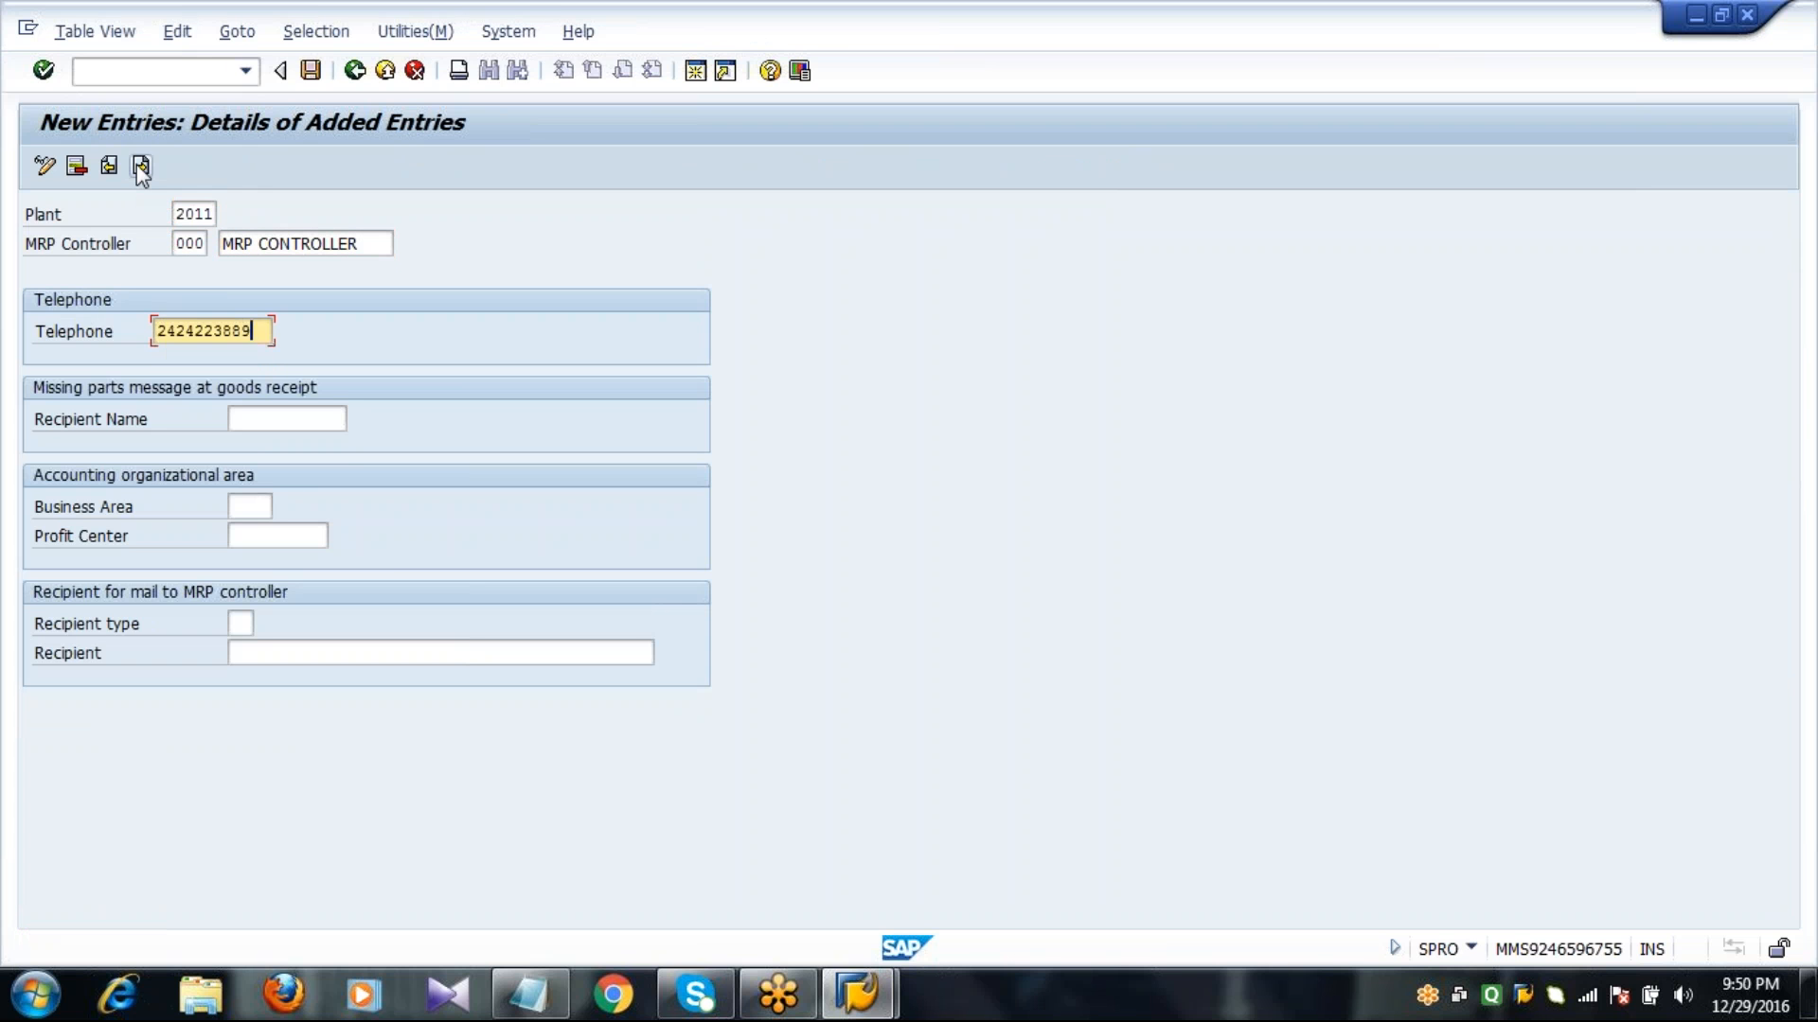
pyautogui.press('Tab')
pyautogui.write('R')
pyautogui.press('Down')
pyautogui.press('Return')
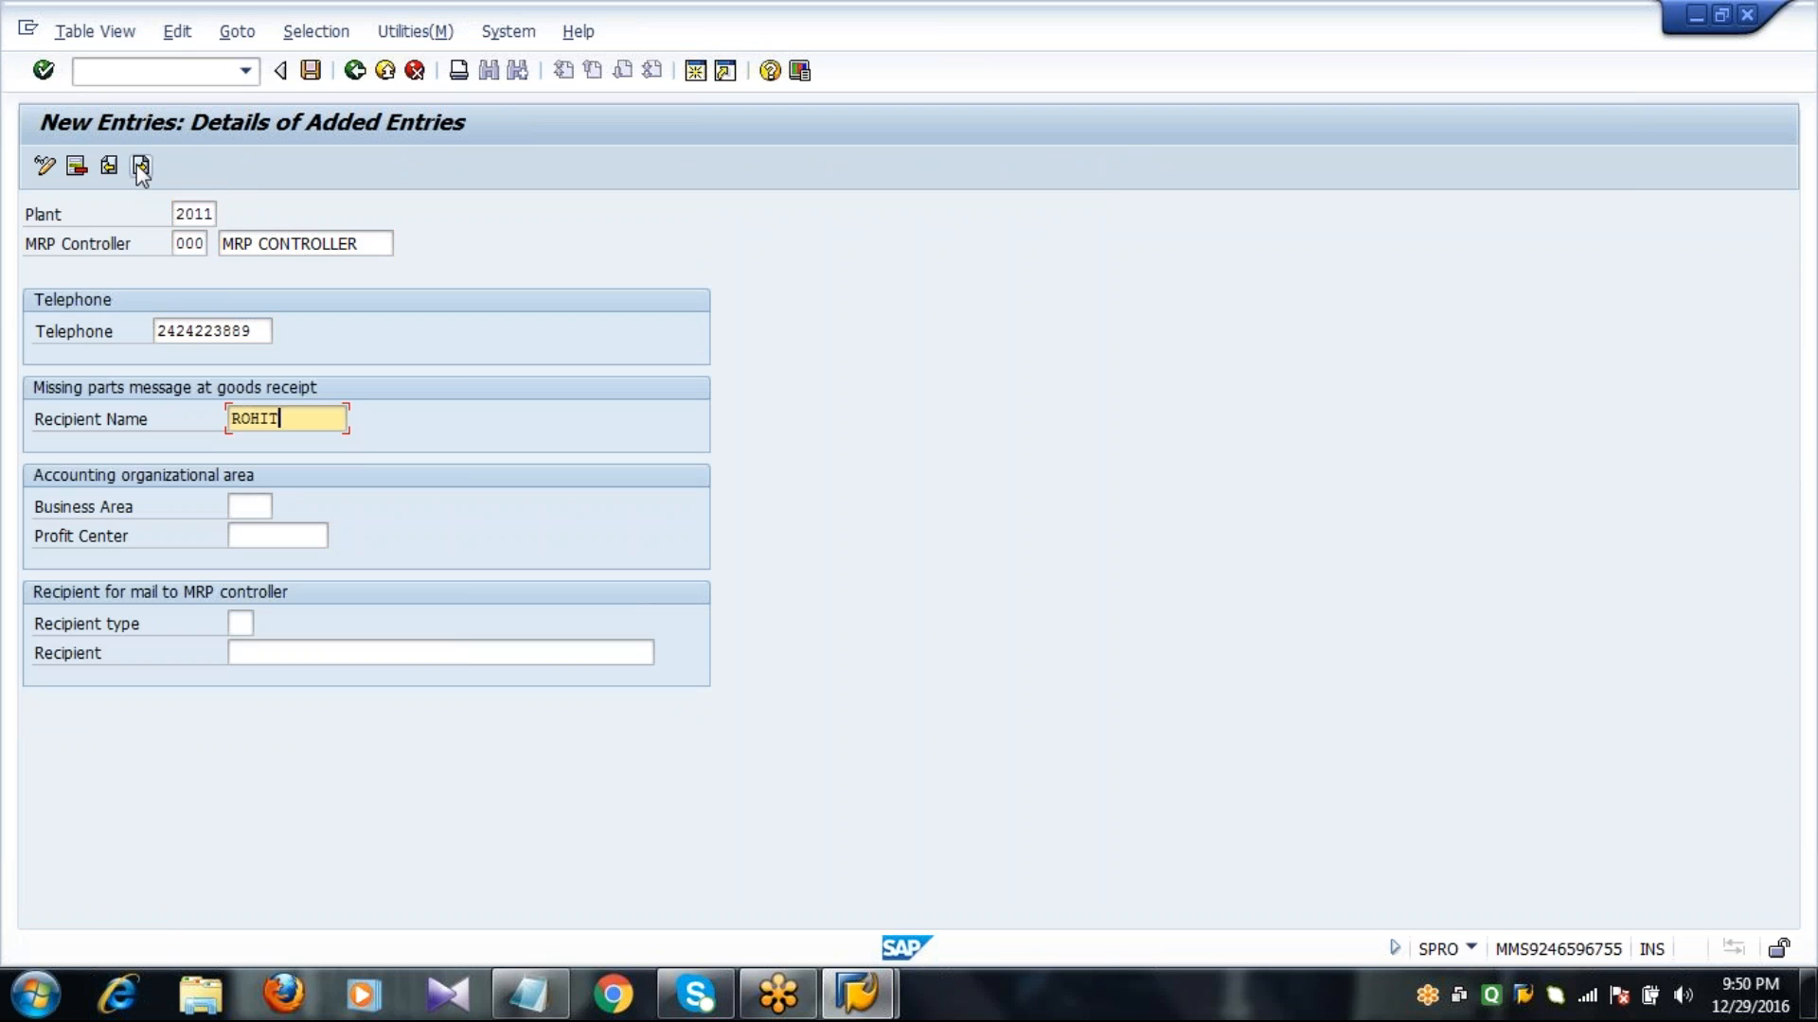
pyautogui.press('Return')
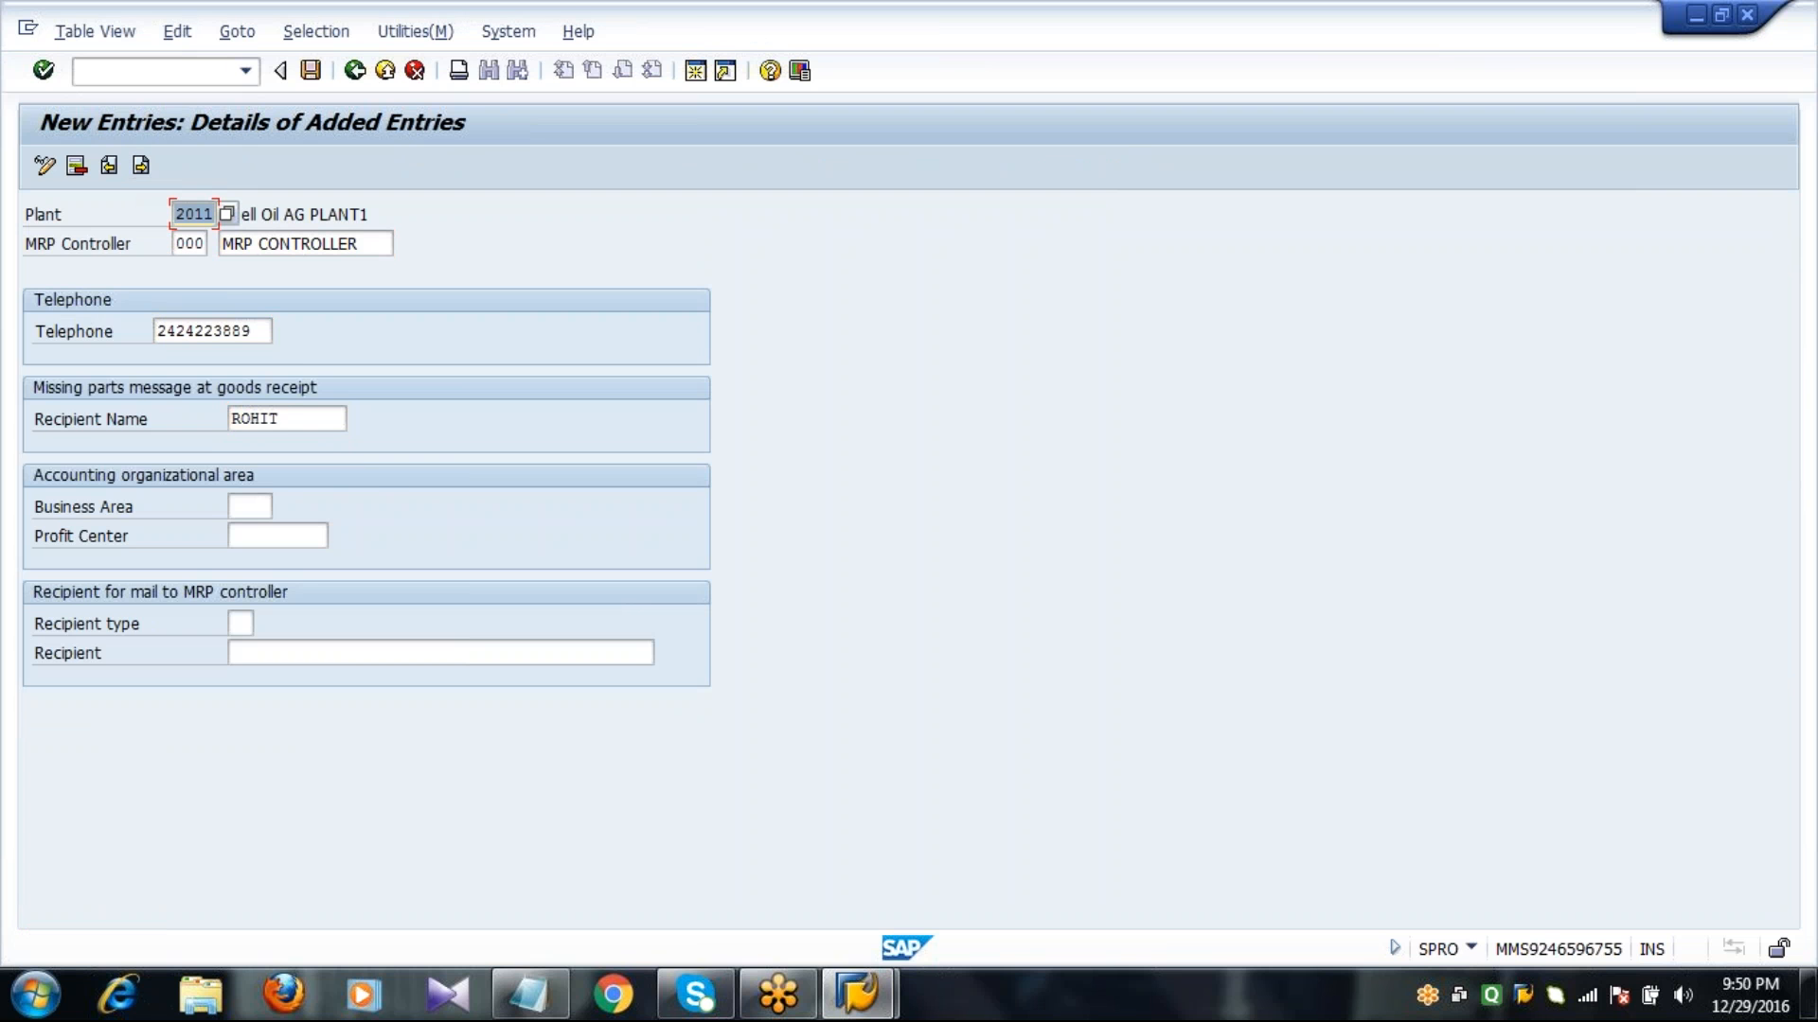
pyautogui.click(324, 419)
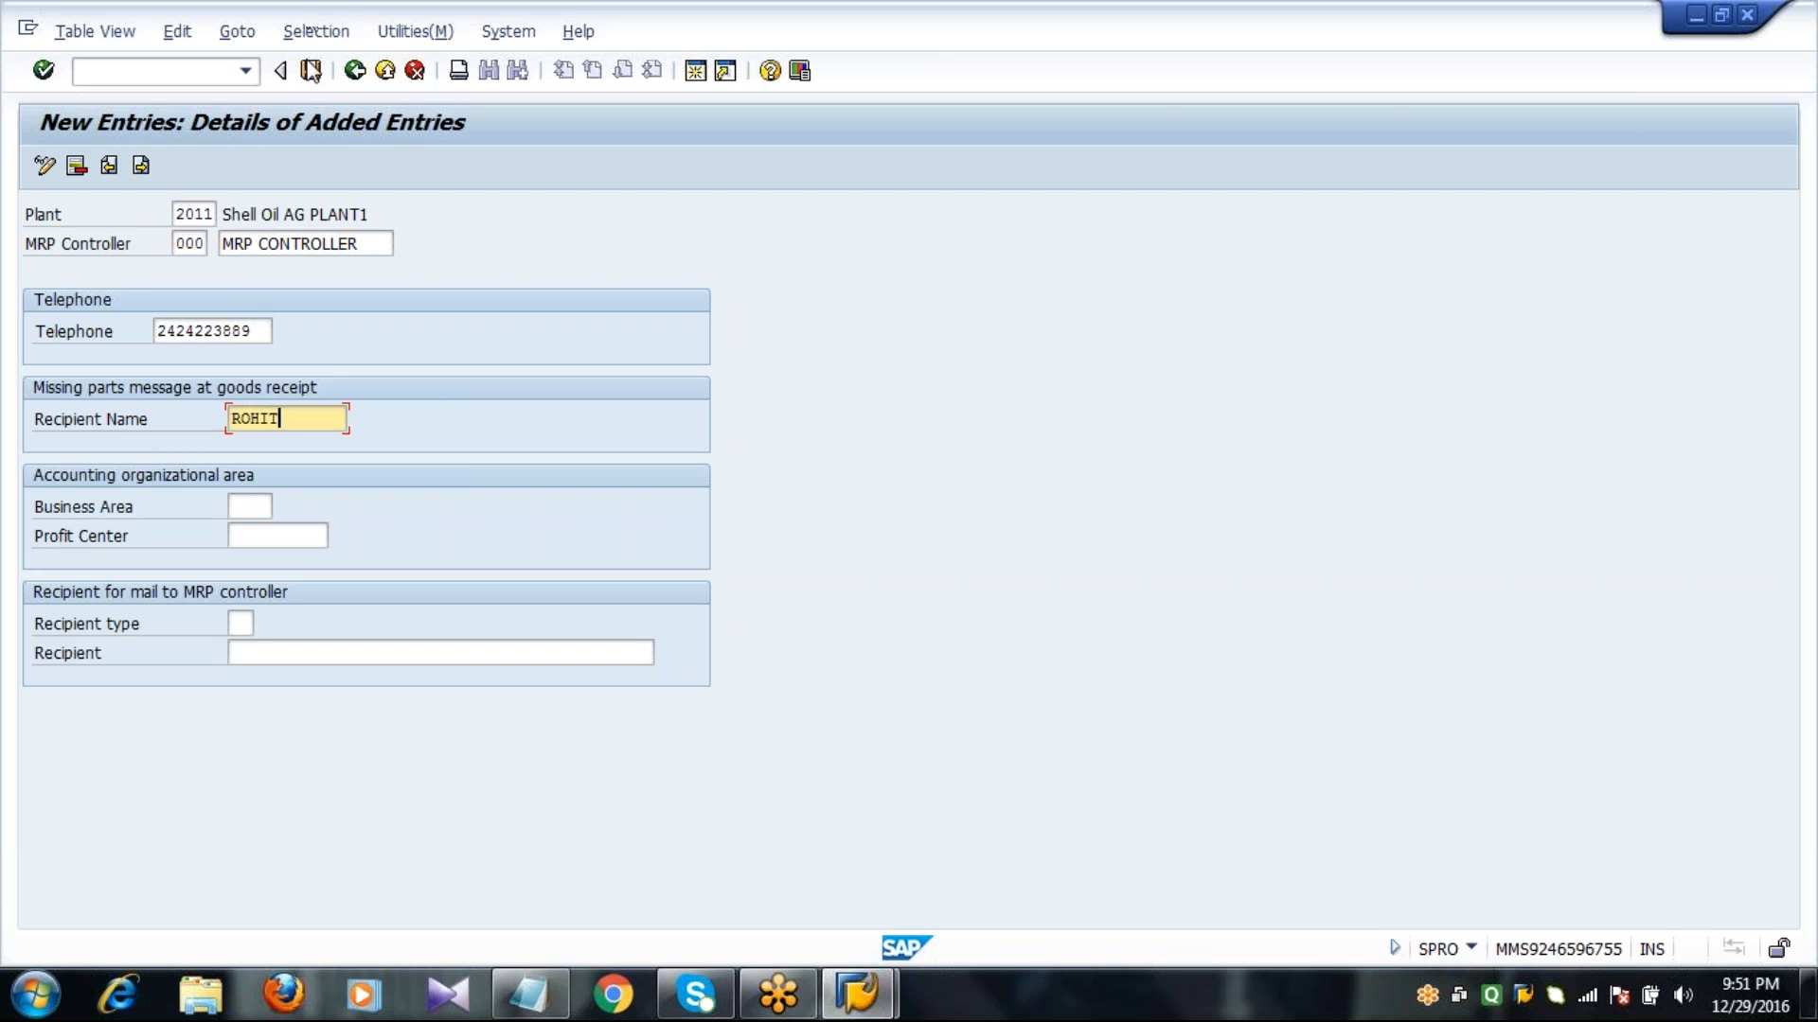
# Save the new MRP controller entry and return to the implementation guide.
pyautogui.click(311, 71)
pyautogui.press('Return')
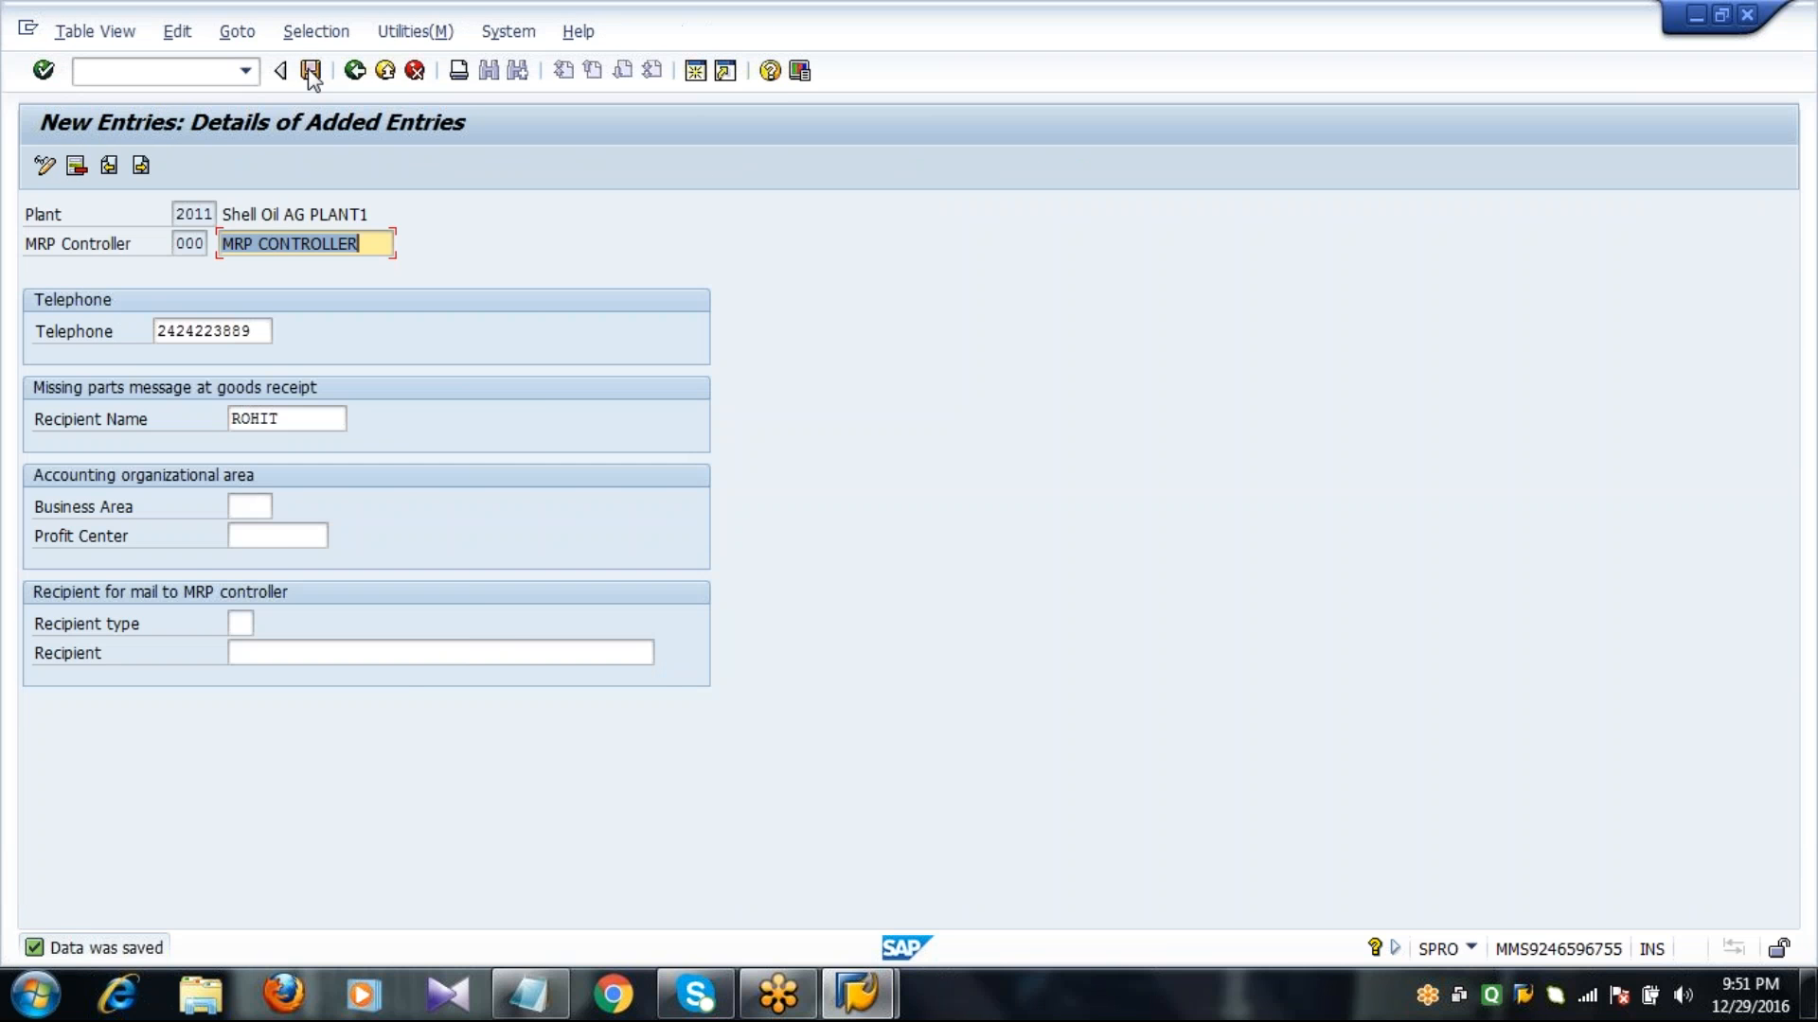
pyautogui.press('F3')
pyautogui.press('F3')
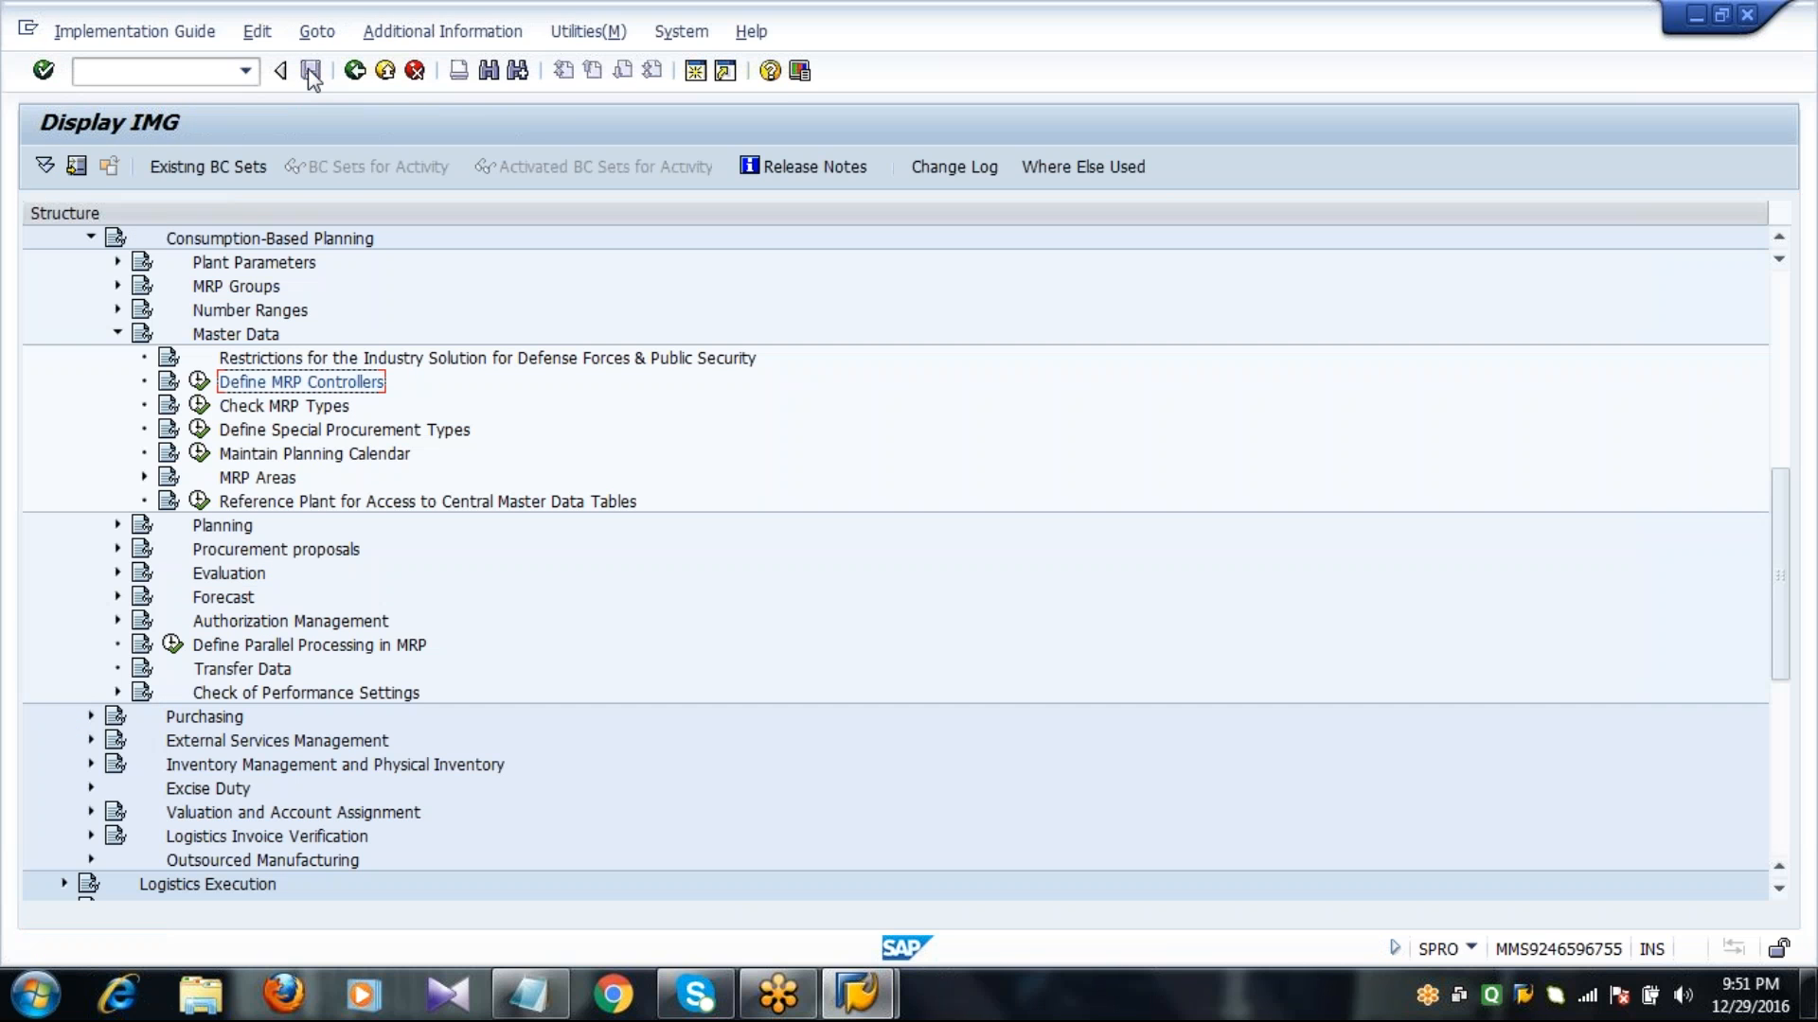
# Open Check MRP Types and mark R1 (Time-phased planning) among the time-phased types, leaving R2 unmarked.
pyautogui.click(313, 409)
pyautogui.click(201, 408)
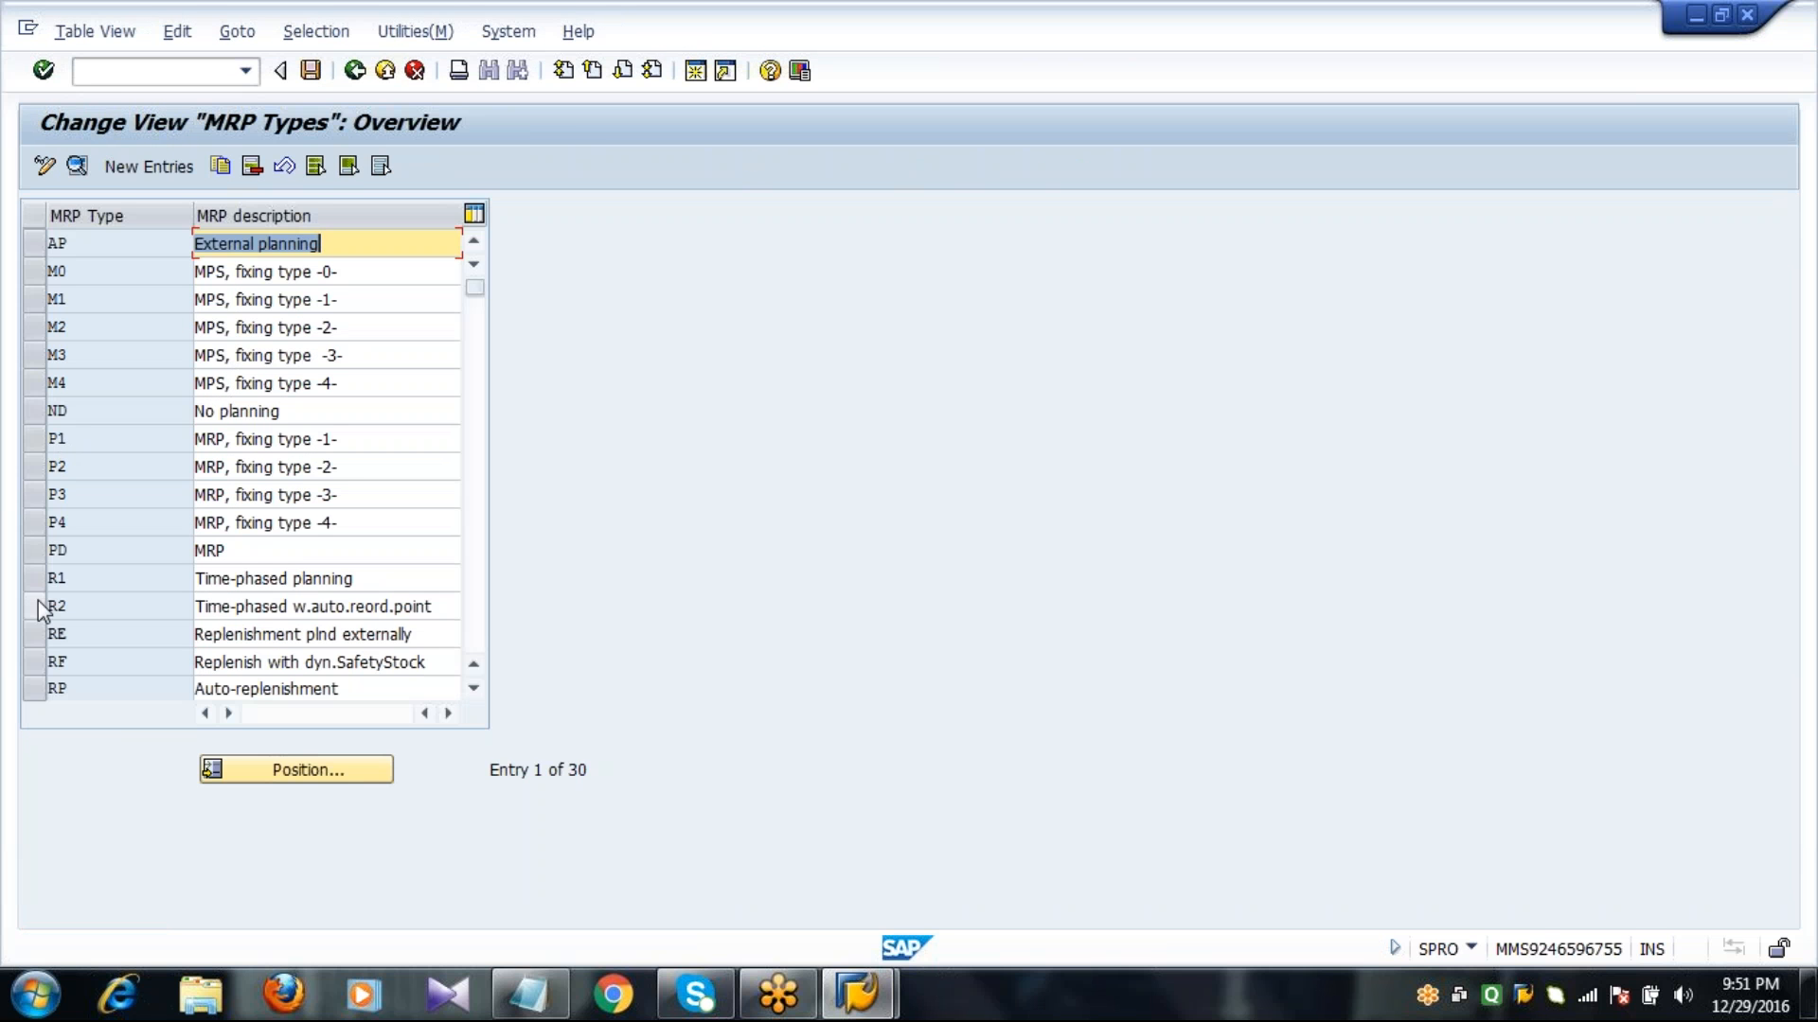
pyautogui.click(36, 606)
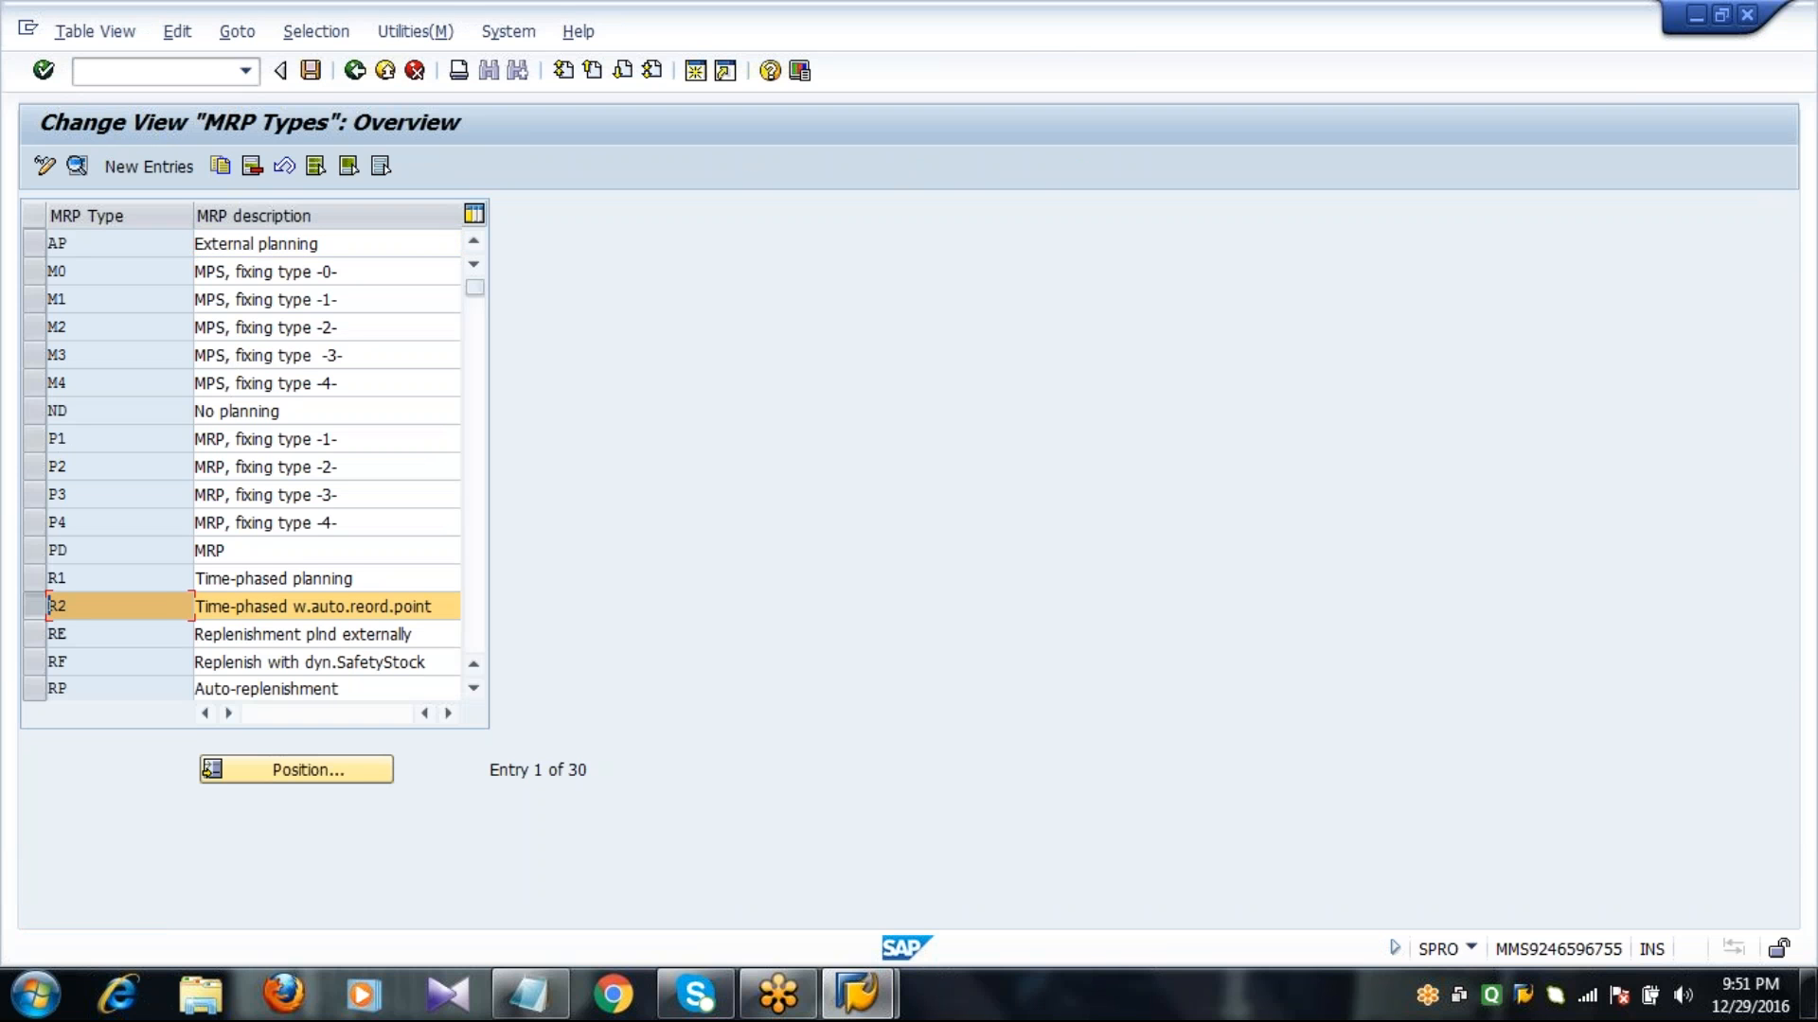
pyautogui.click(474, 693)
pyautogui.click(36, 553)
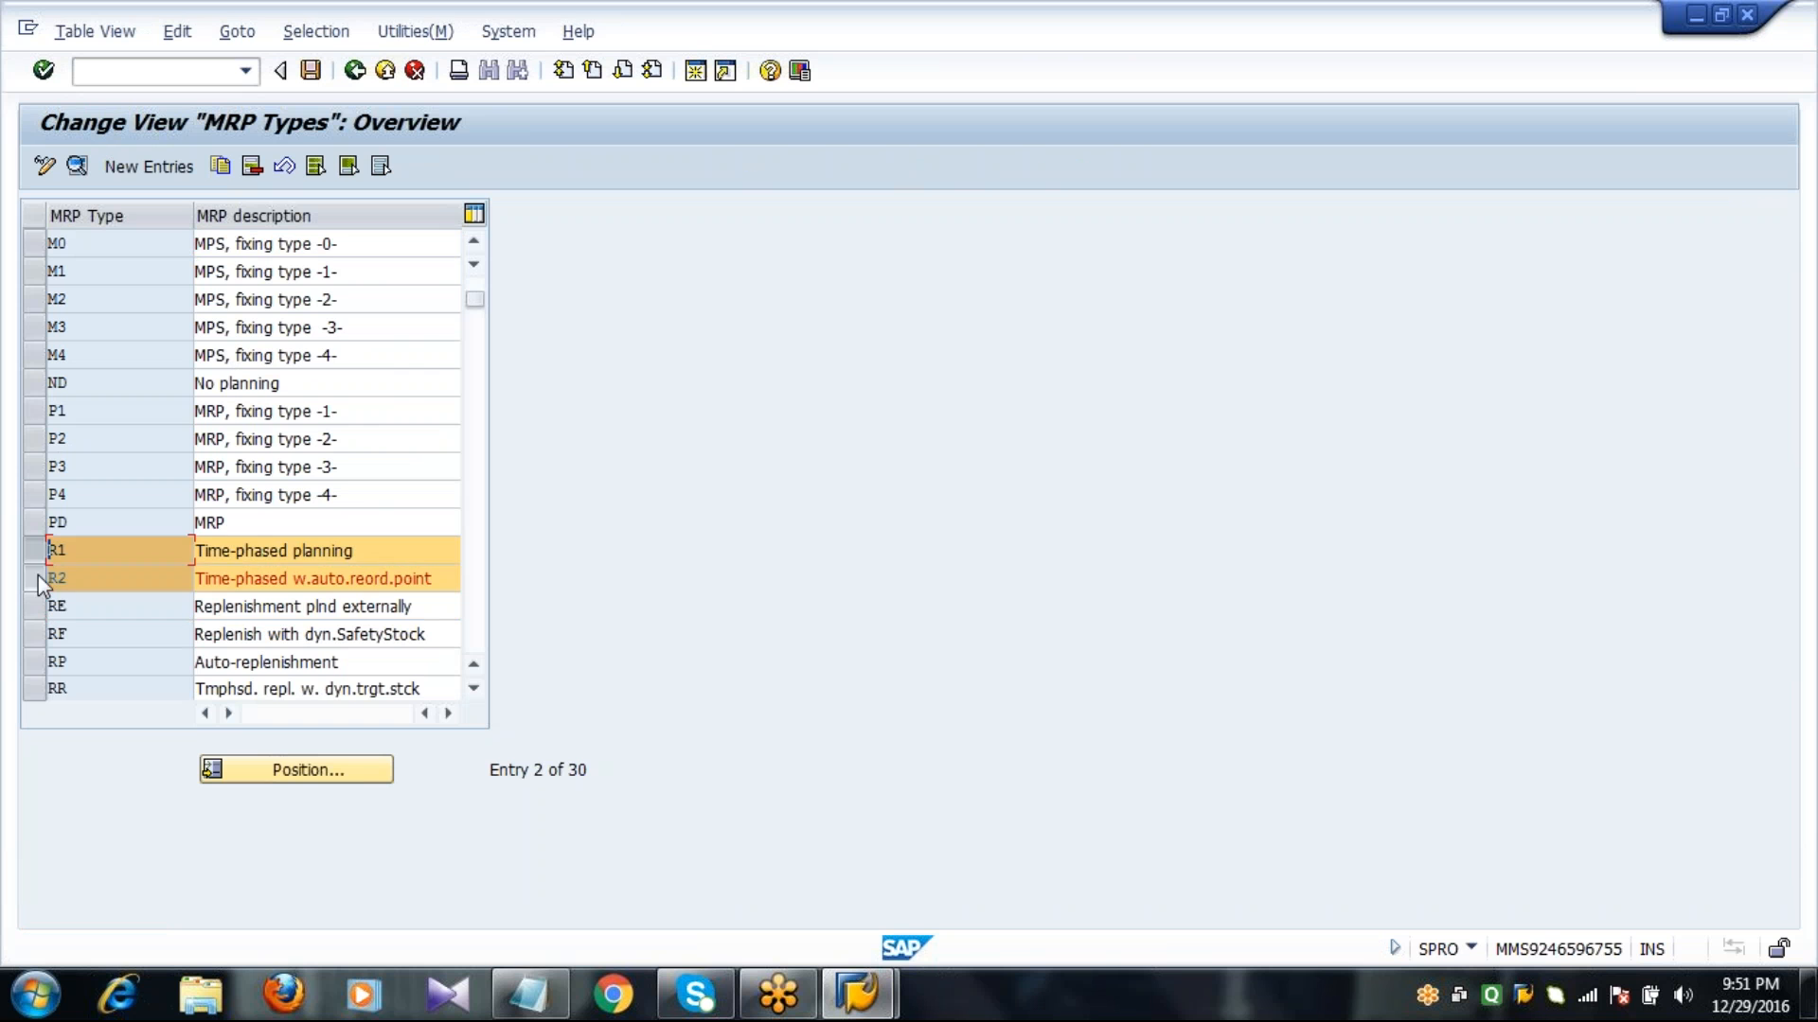
pyautogui.click(38, 576)
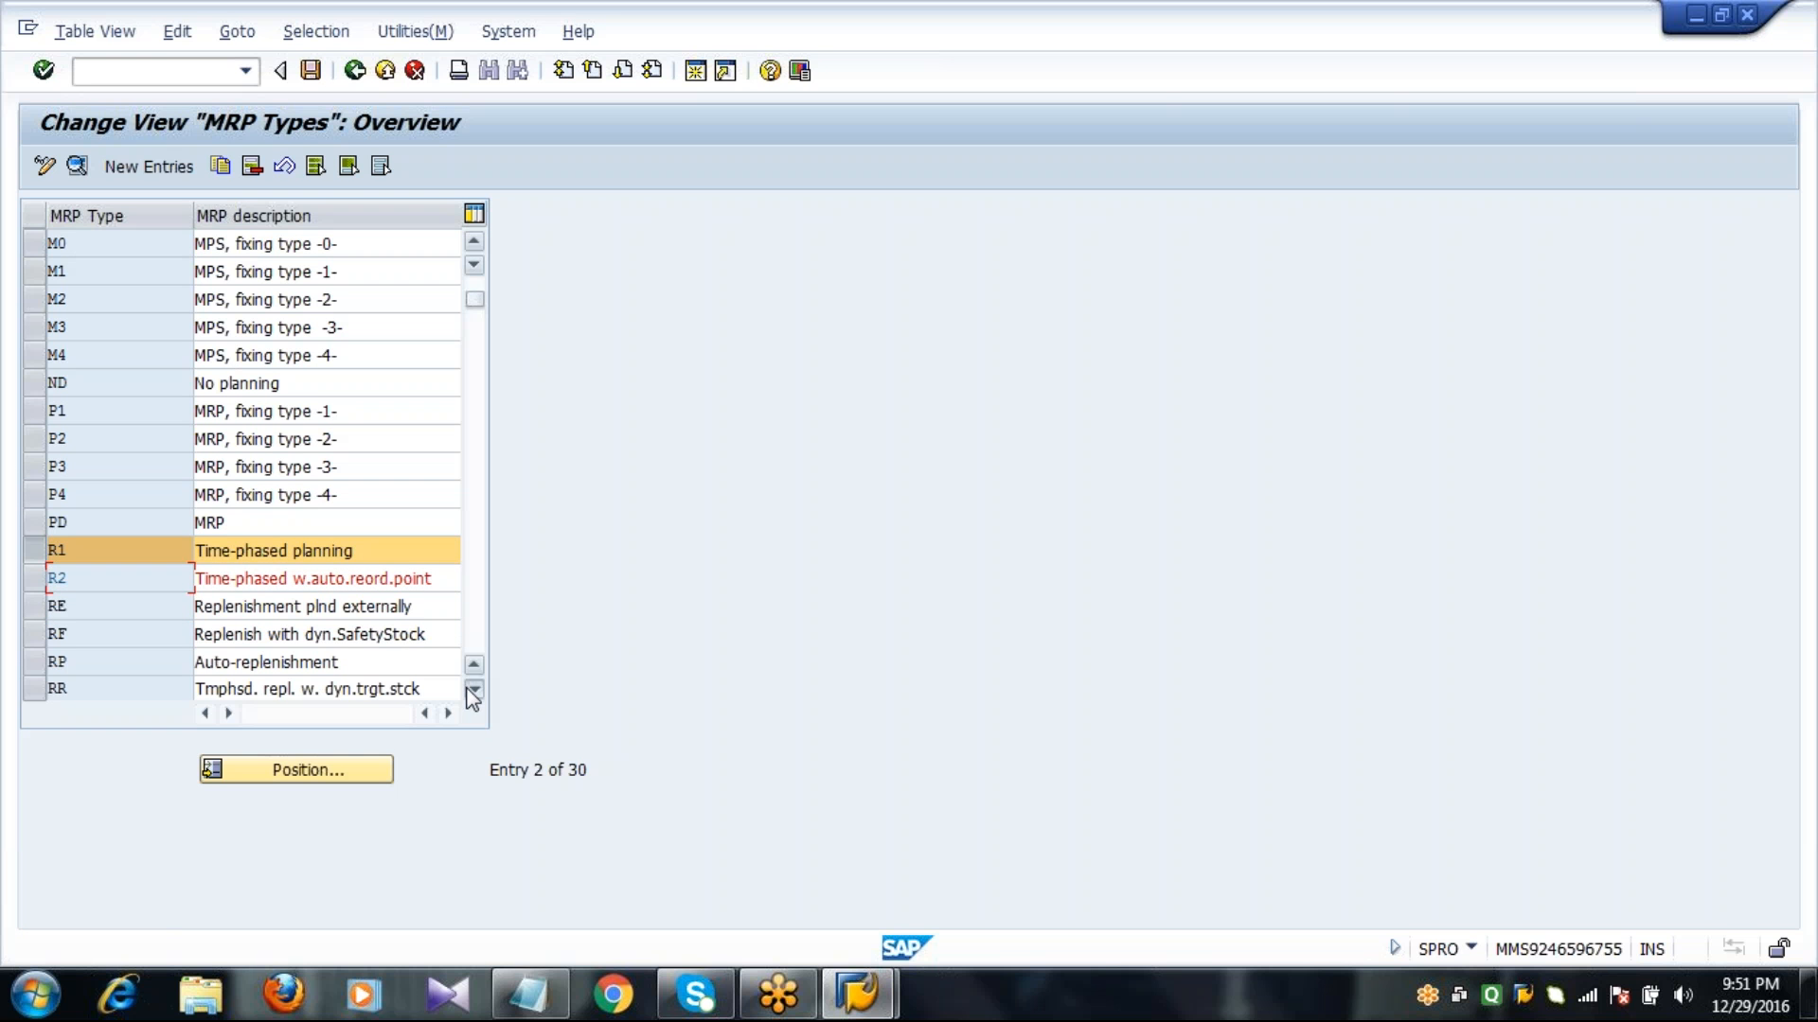
# Review the MRP types, marking VB (Manual reorder point), VM (Automatic reorder point) and VV (Forecast-based planning), and return to the implementation guide.
pyautogui.click(473, 691)
pyautogui.click(474, 692)
pyautogui.click(473, 692)
pyautogui.click(473, 691)
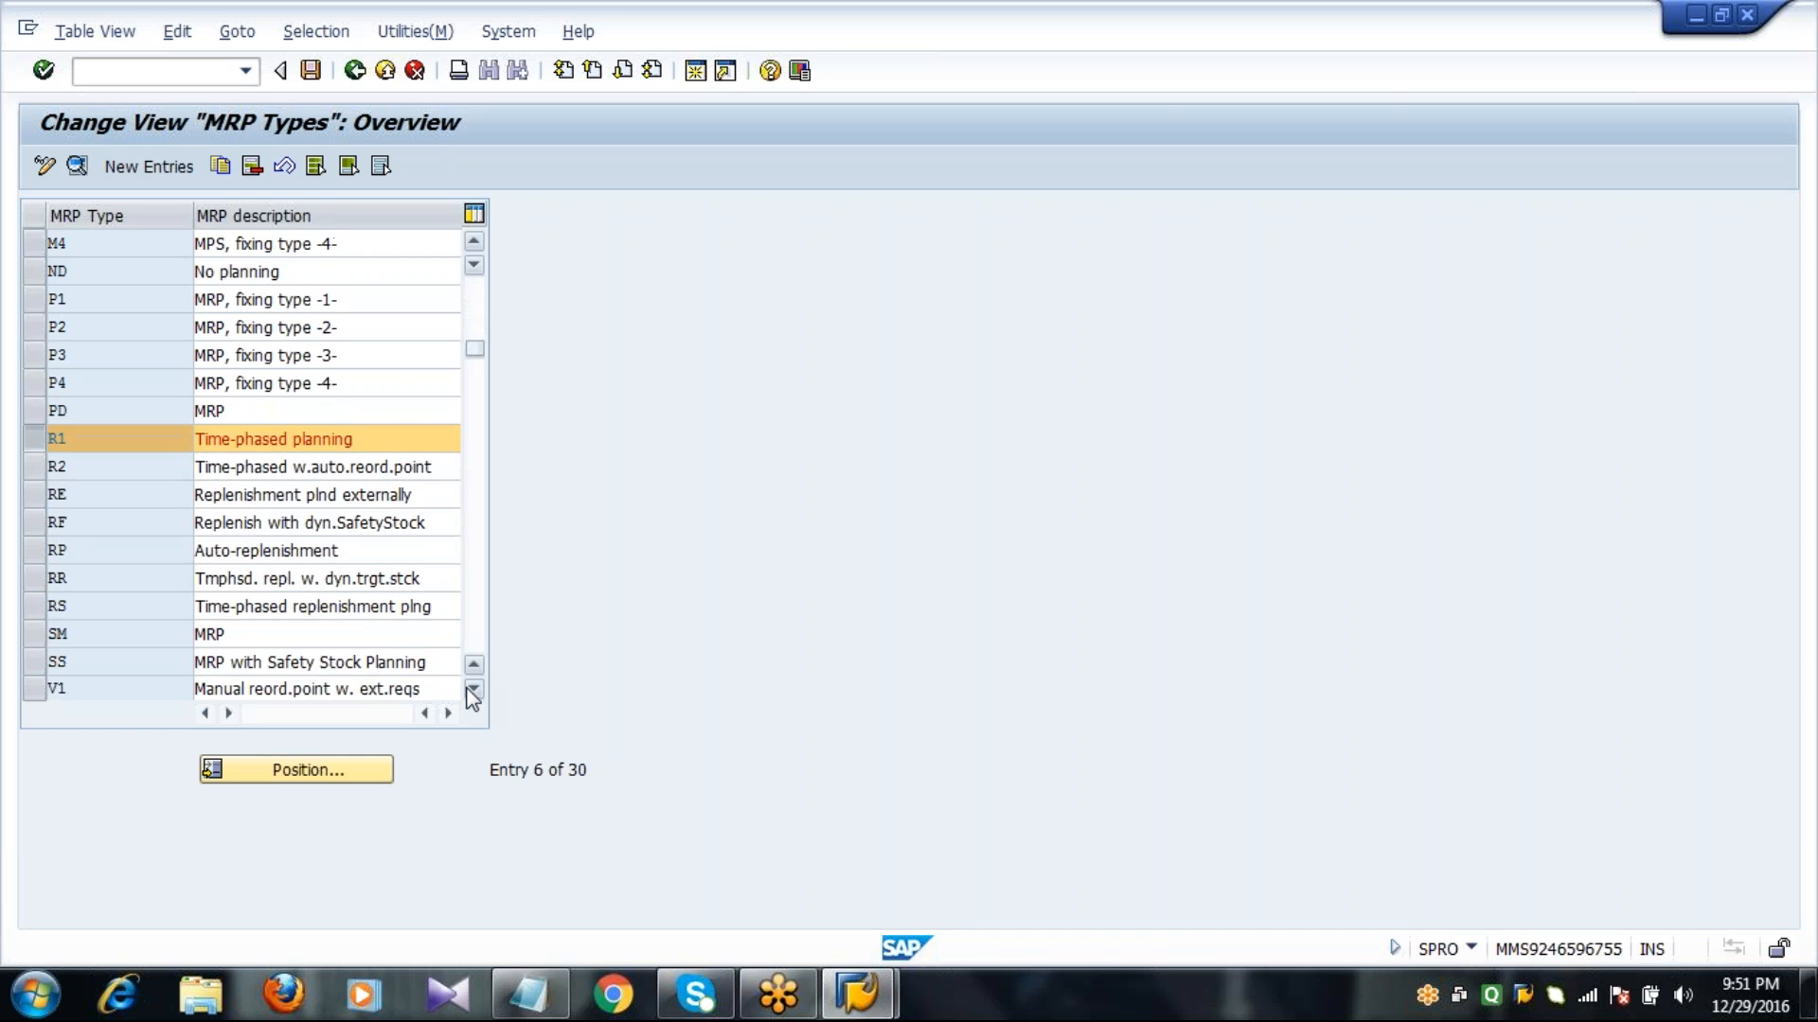
pyautogui.click(474, 691)
pyautogui.click(474, 691)
pyautogui.click(474, 691)
pyautogui.click(473, 691)
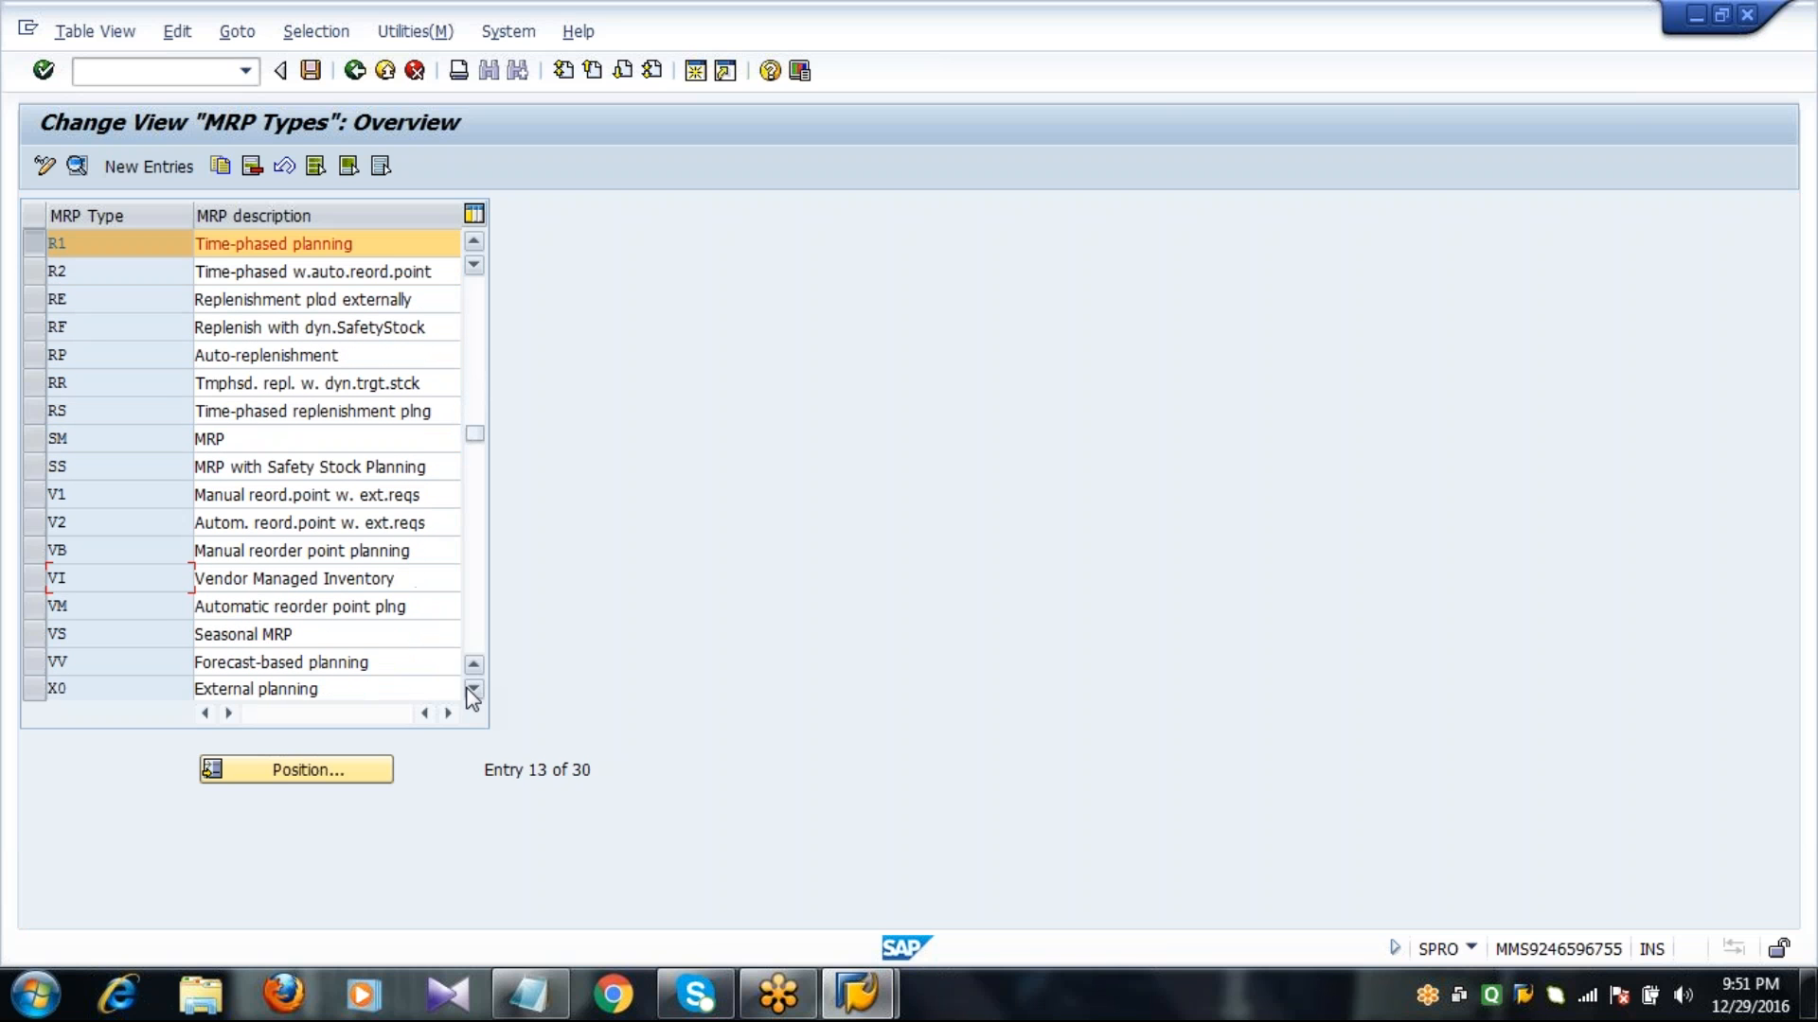
pyautogui.click(29, 555)
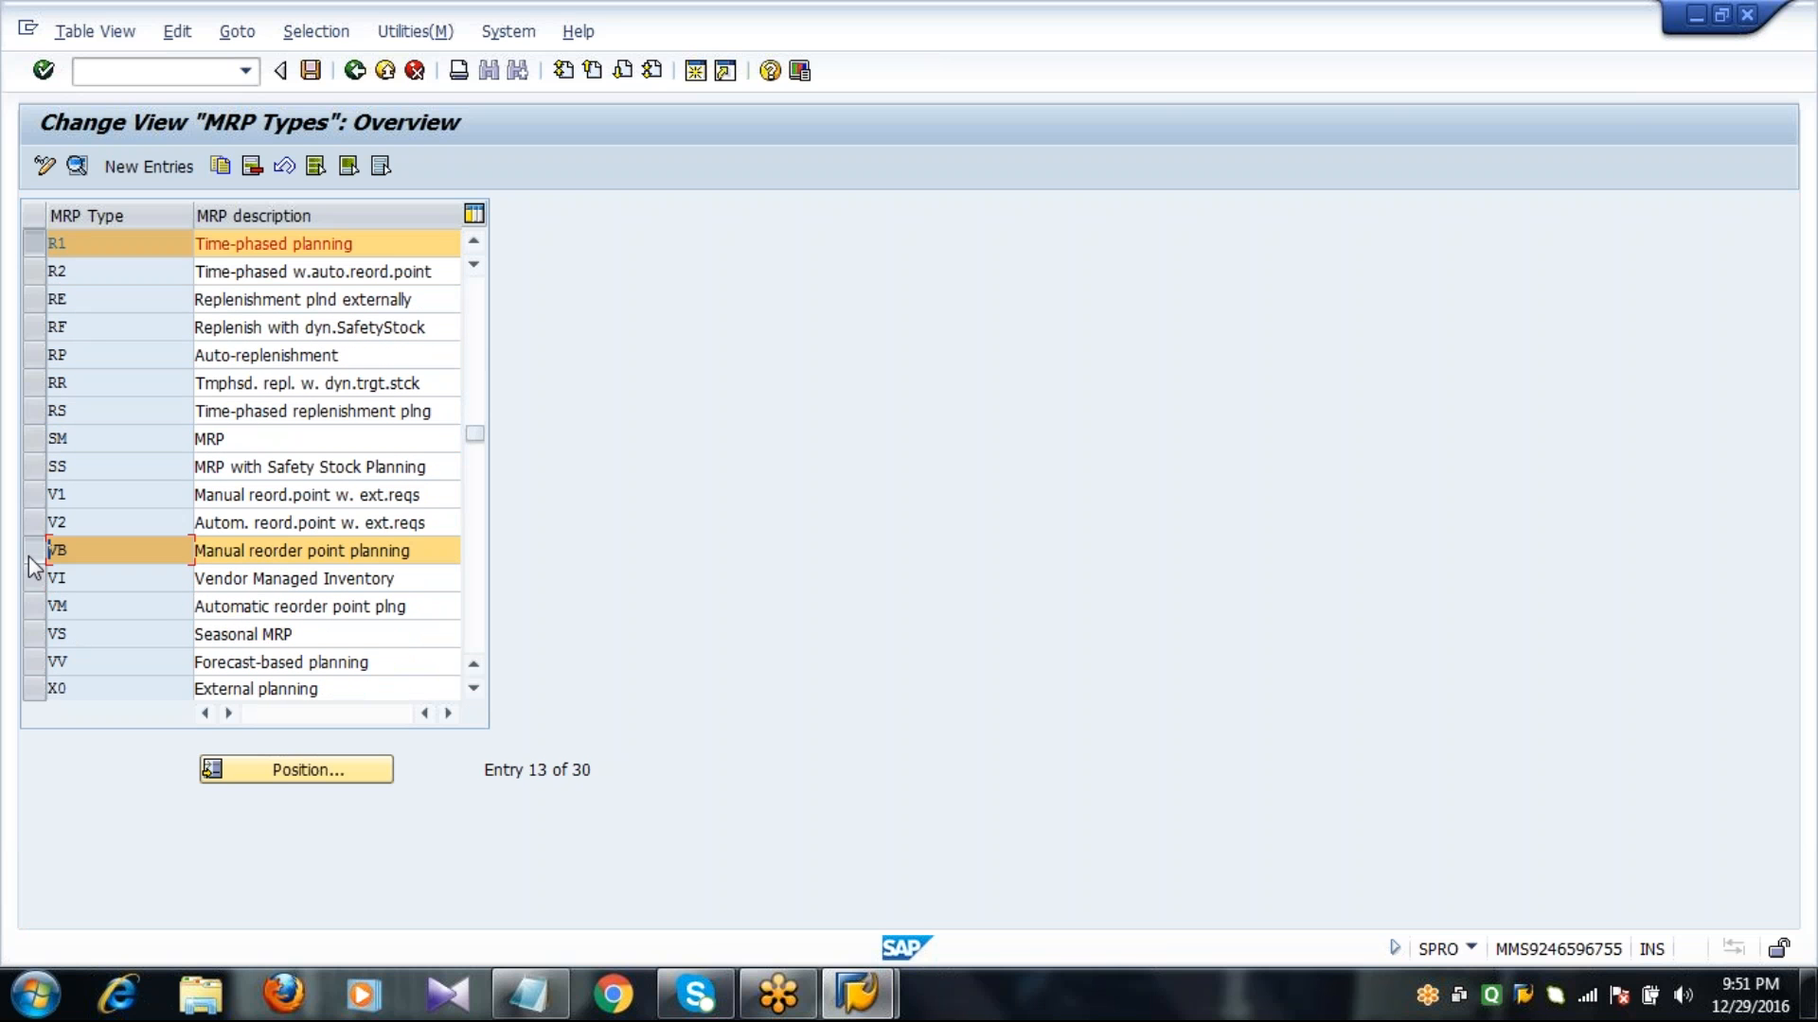
pyautogui.click(32, 610)
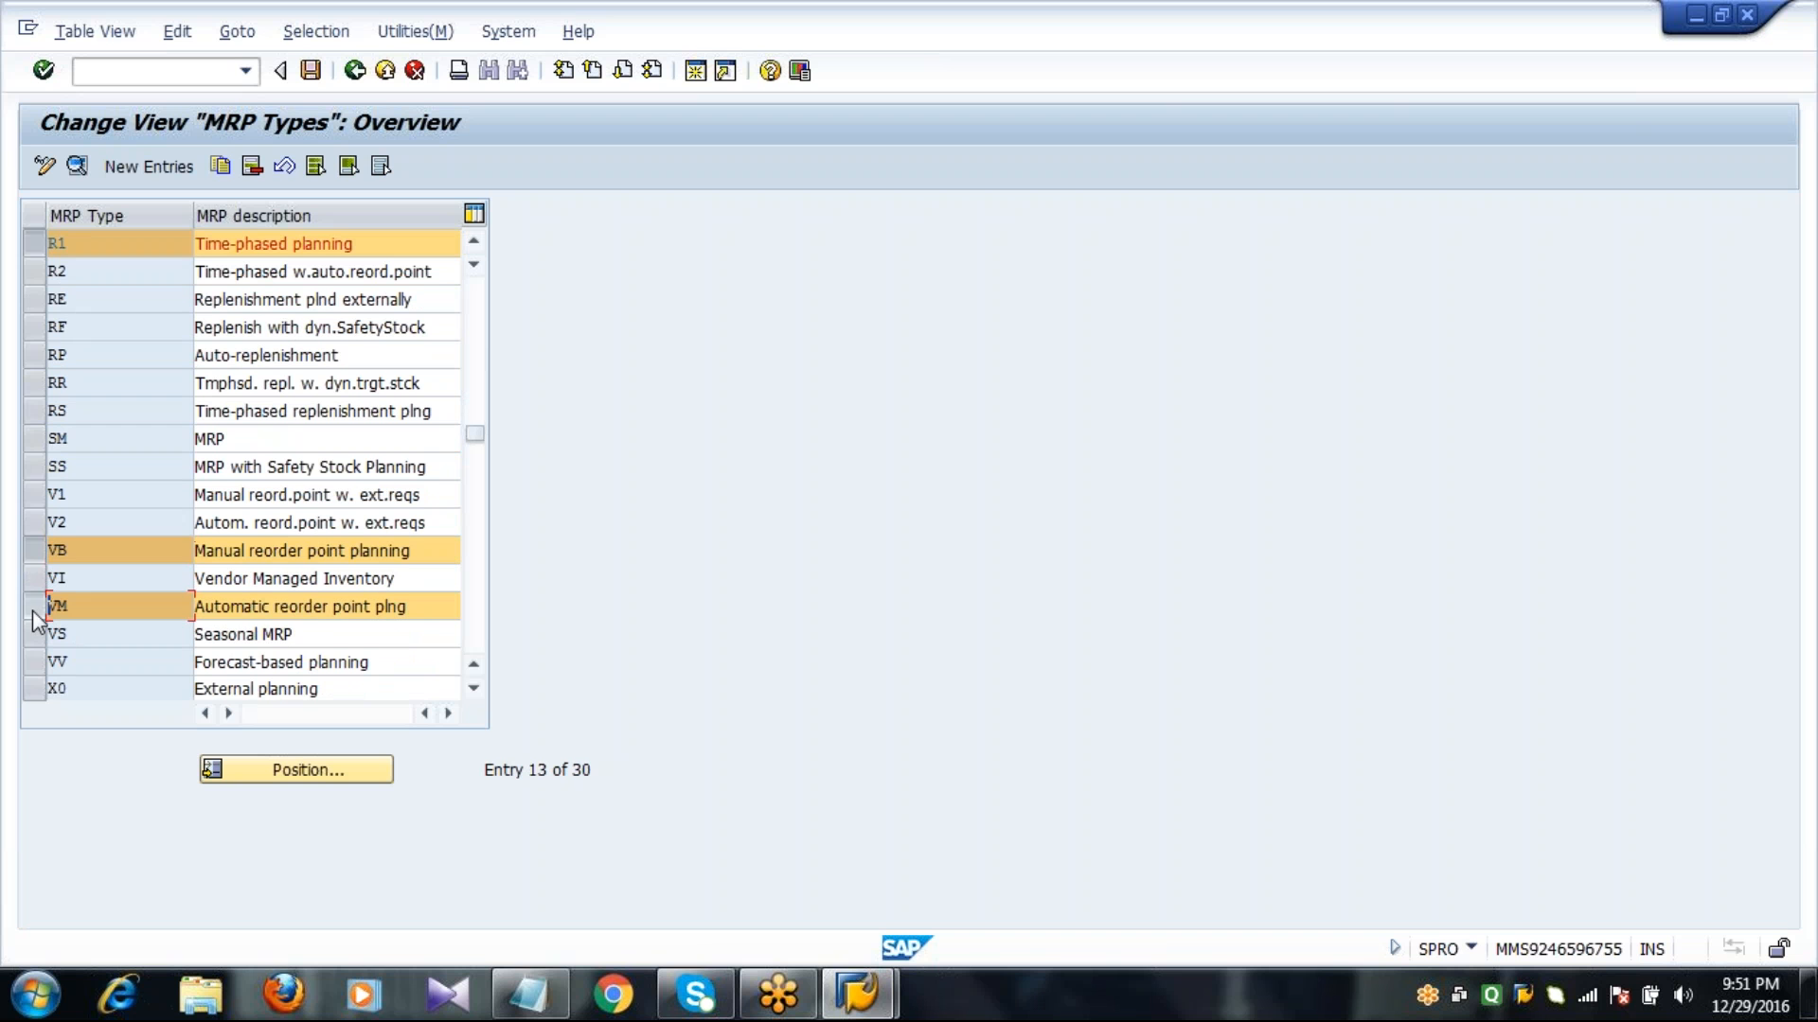
pyautogui.click(38, 662)
pyautogui.click(409, 667)
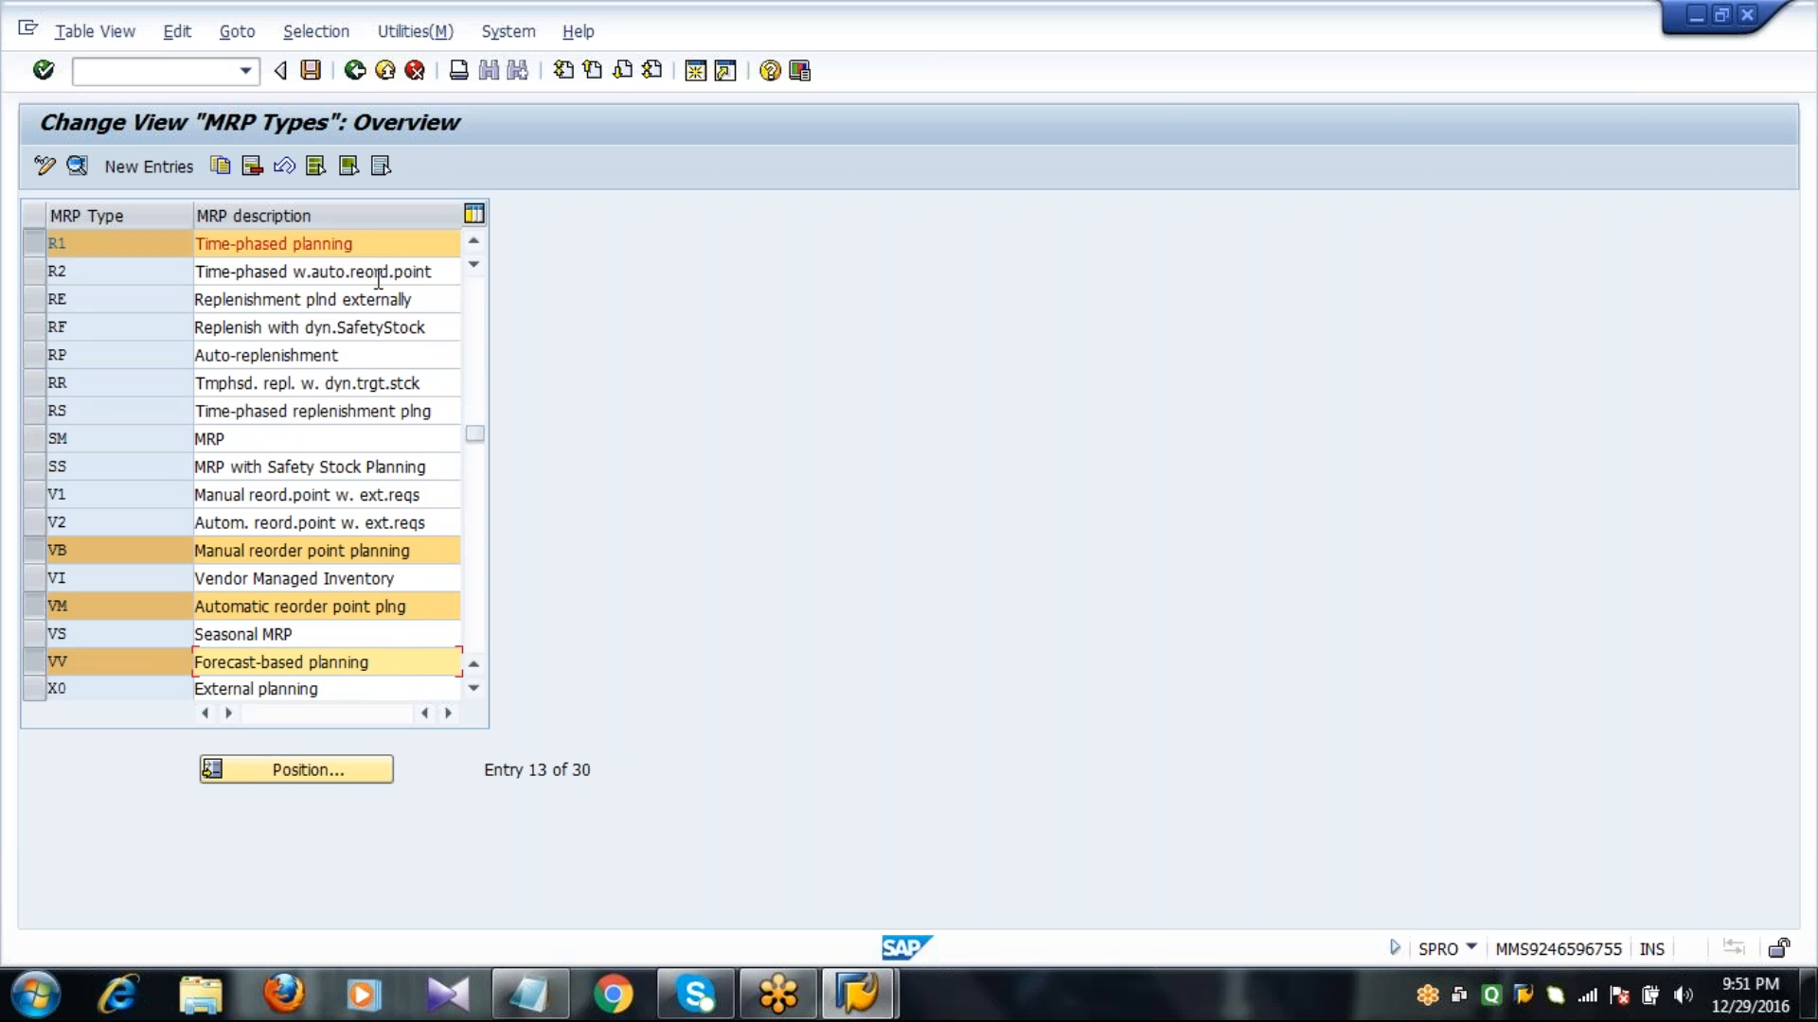
pyautogui.click(354, 74)
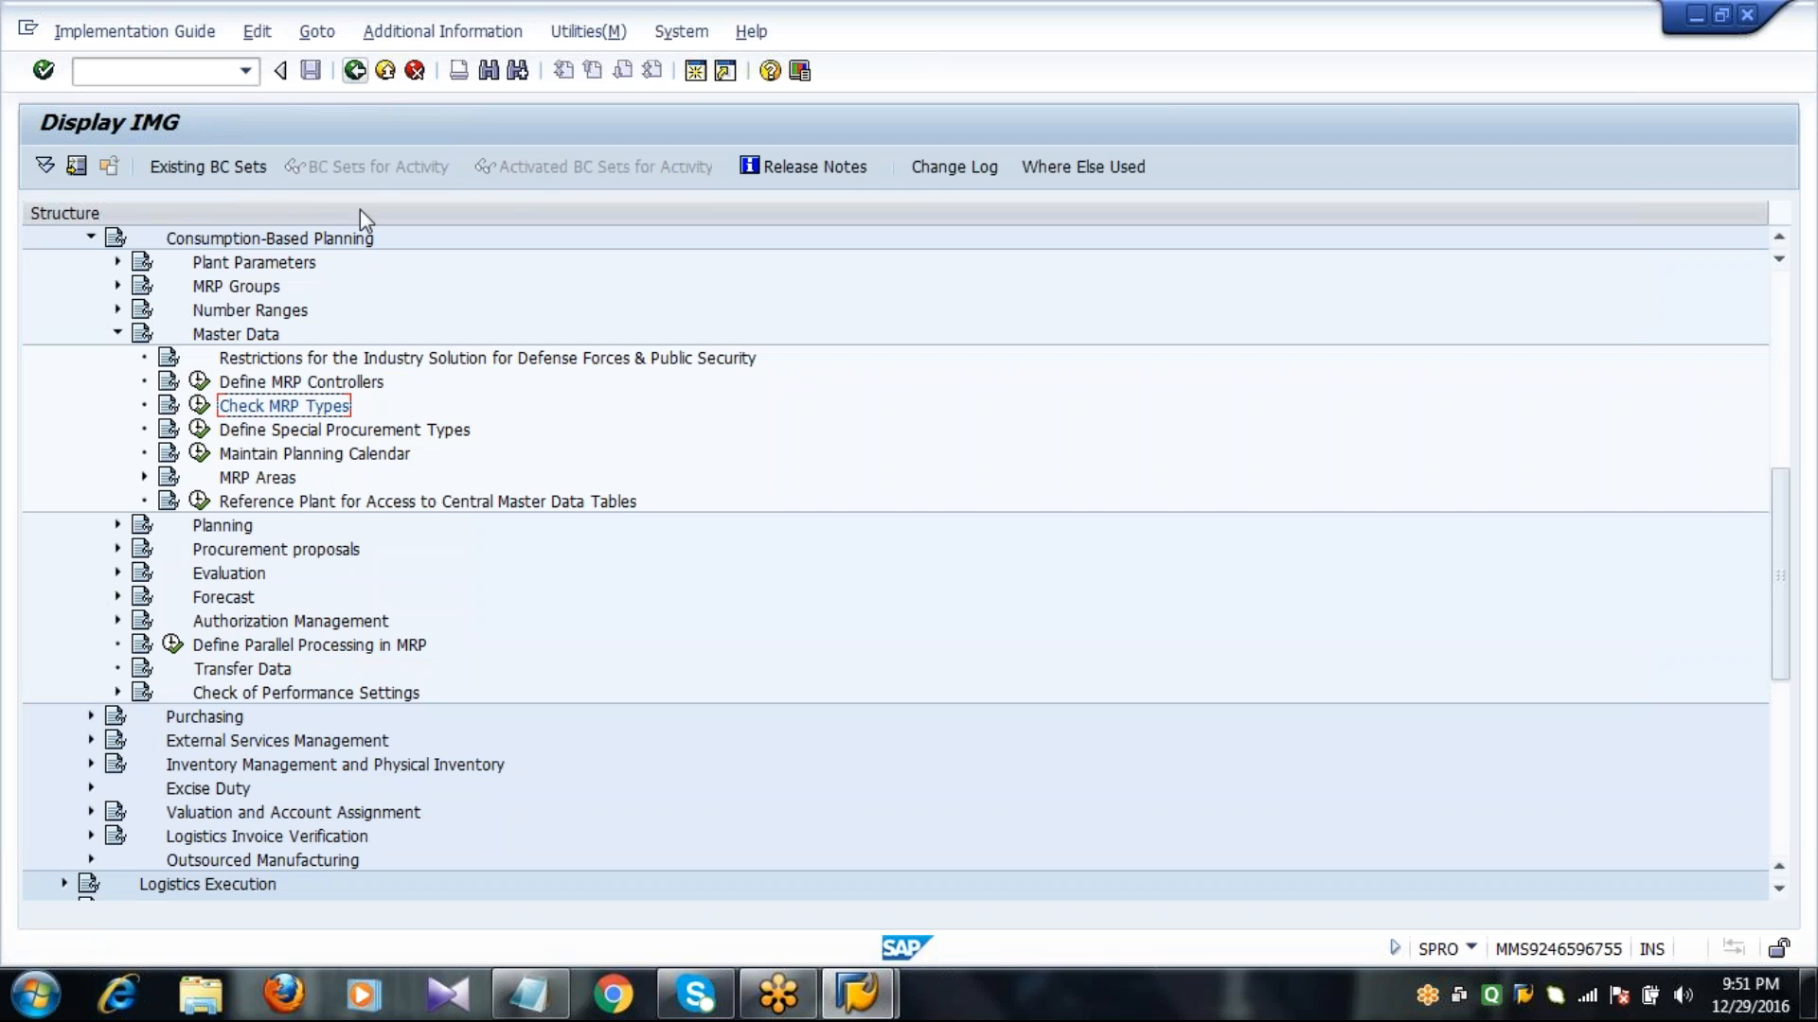
# Under MRP Areas, open Activate MRP for MRP Areas, save with MRP area active checked, and return to the implementation guide.
pyautogui.click(257, 478)
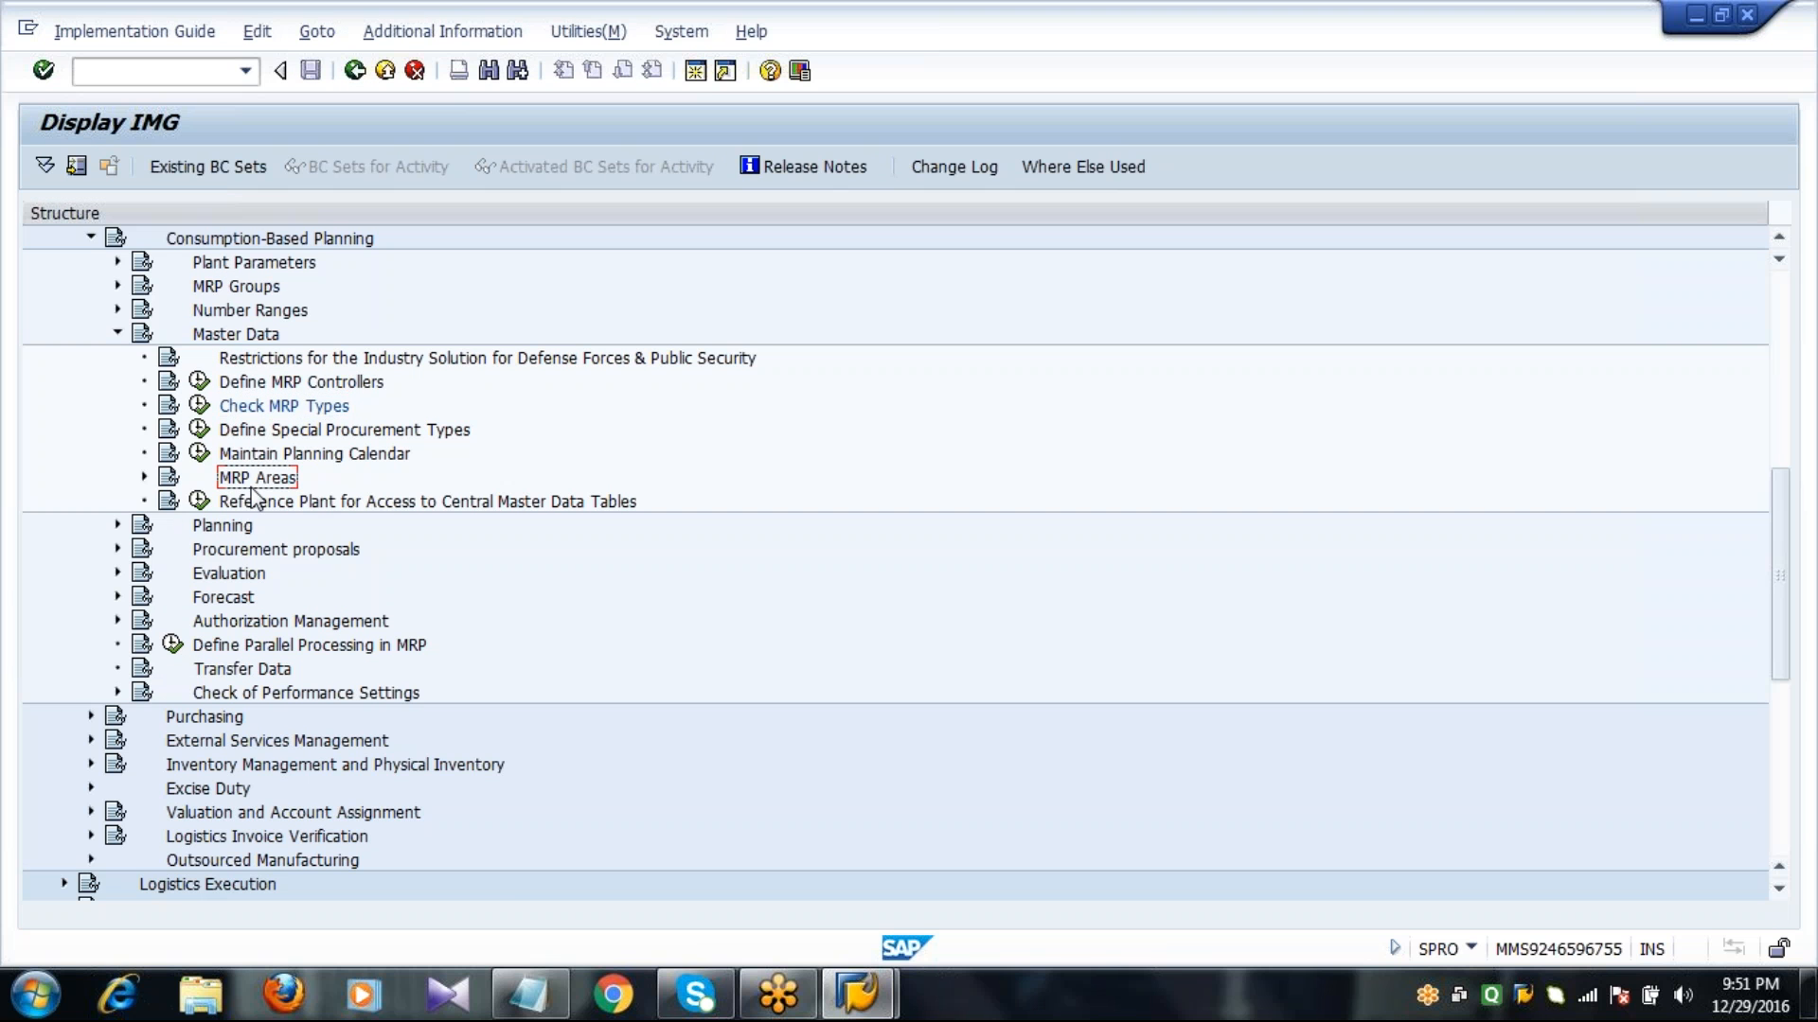
pyautogui.click(142, 479)
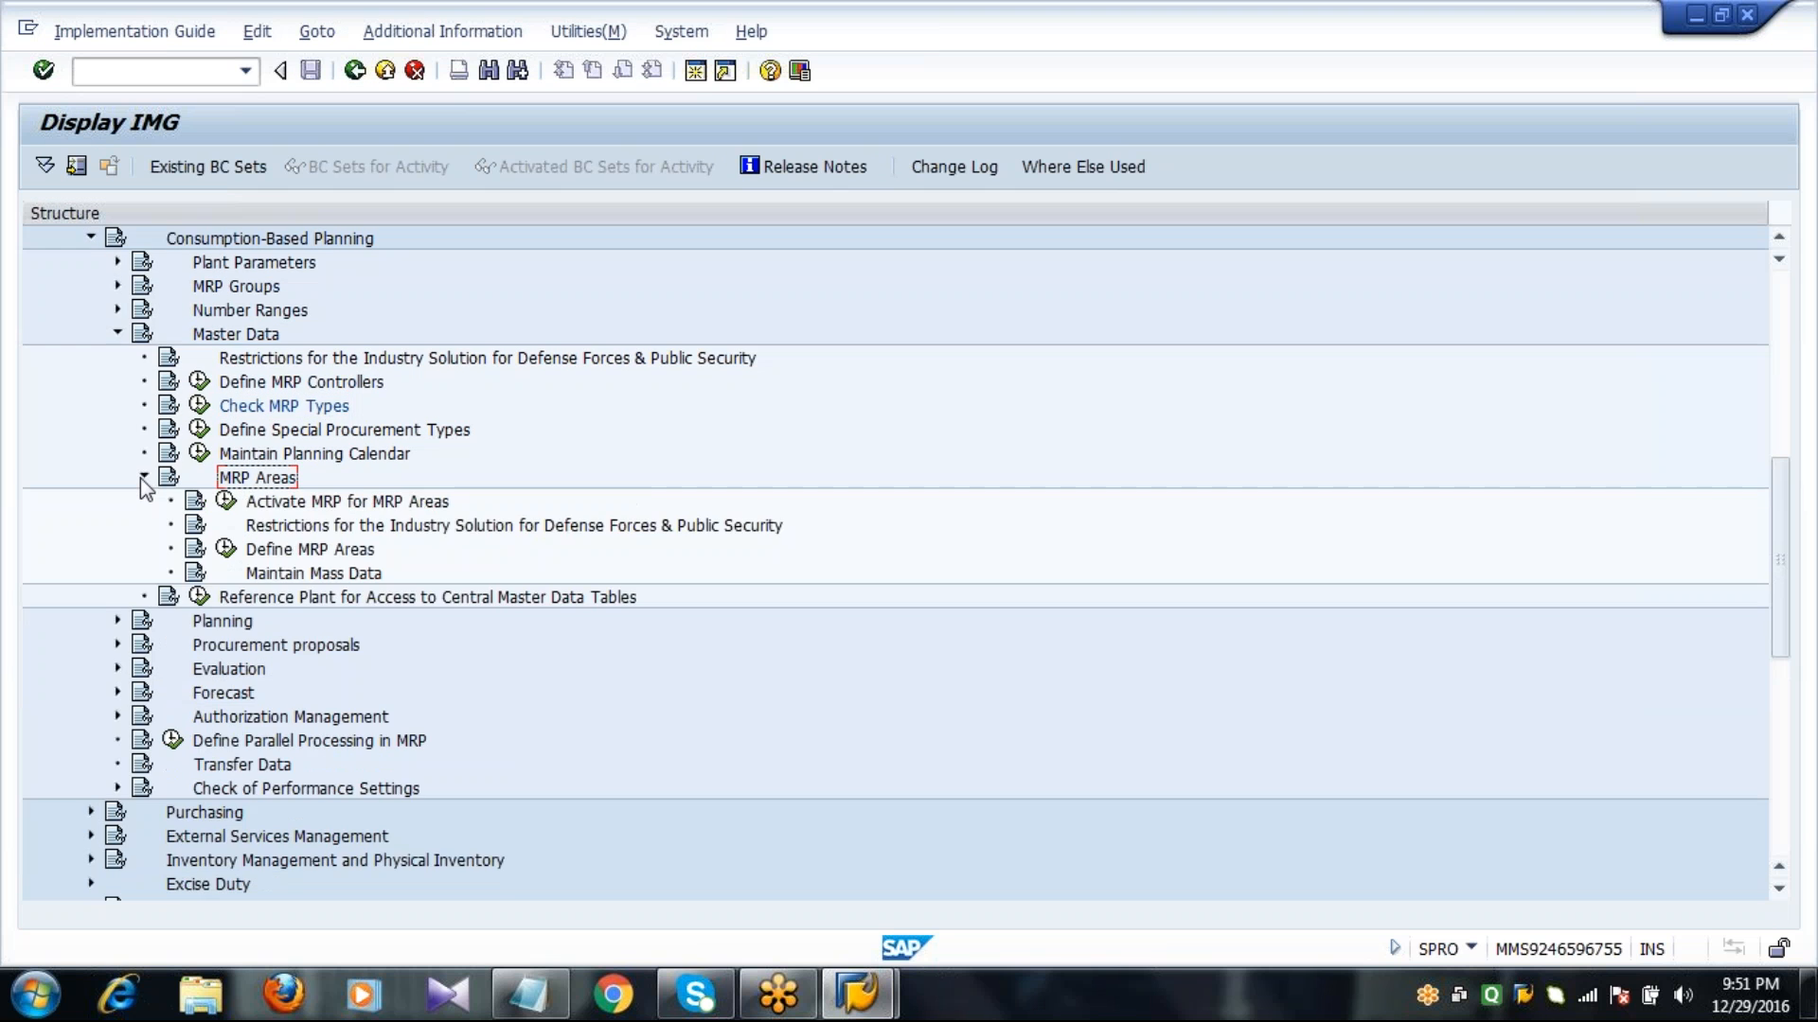
pyautogui.click(278, 504)
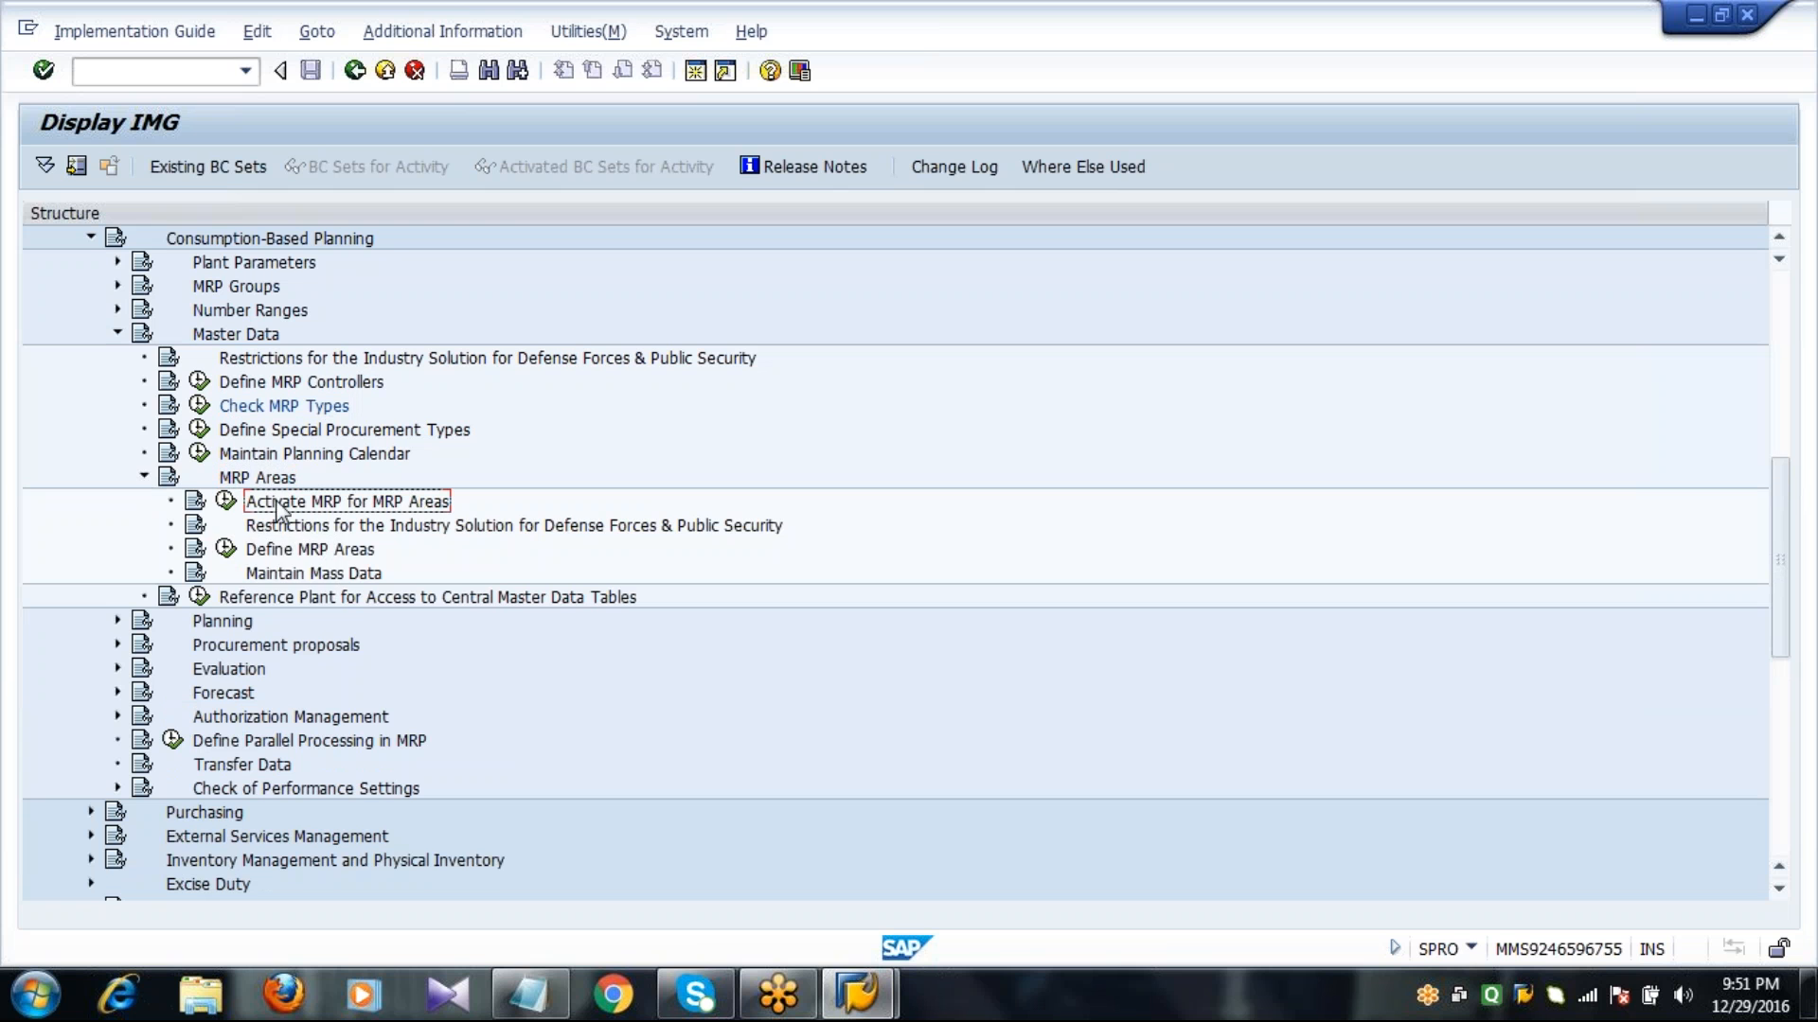
pyautogui.click(226, 502)
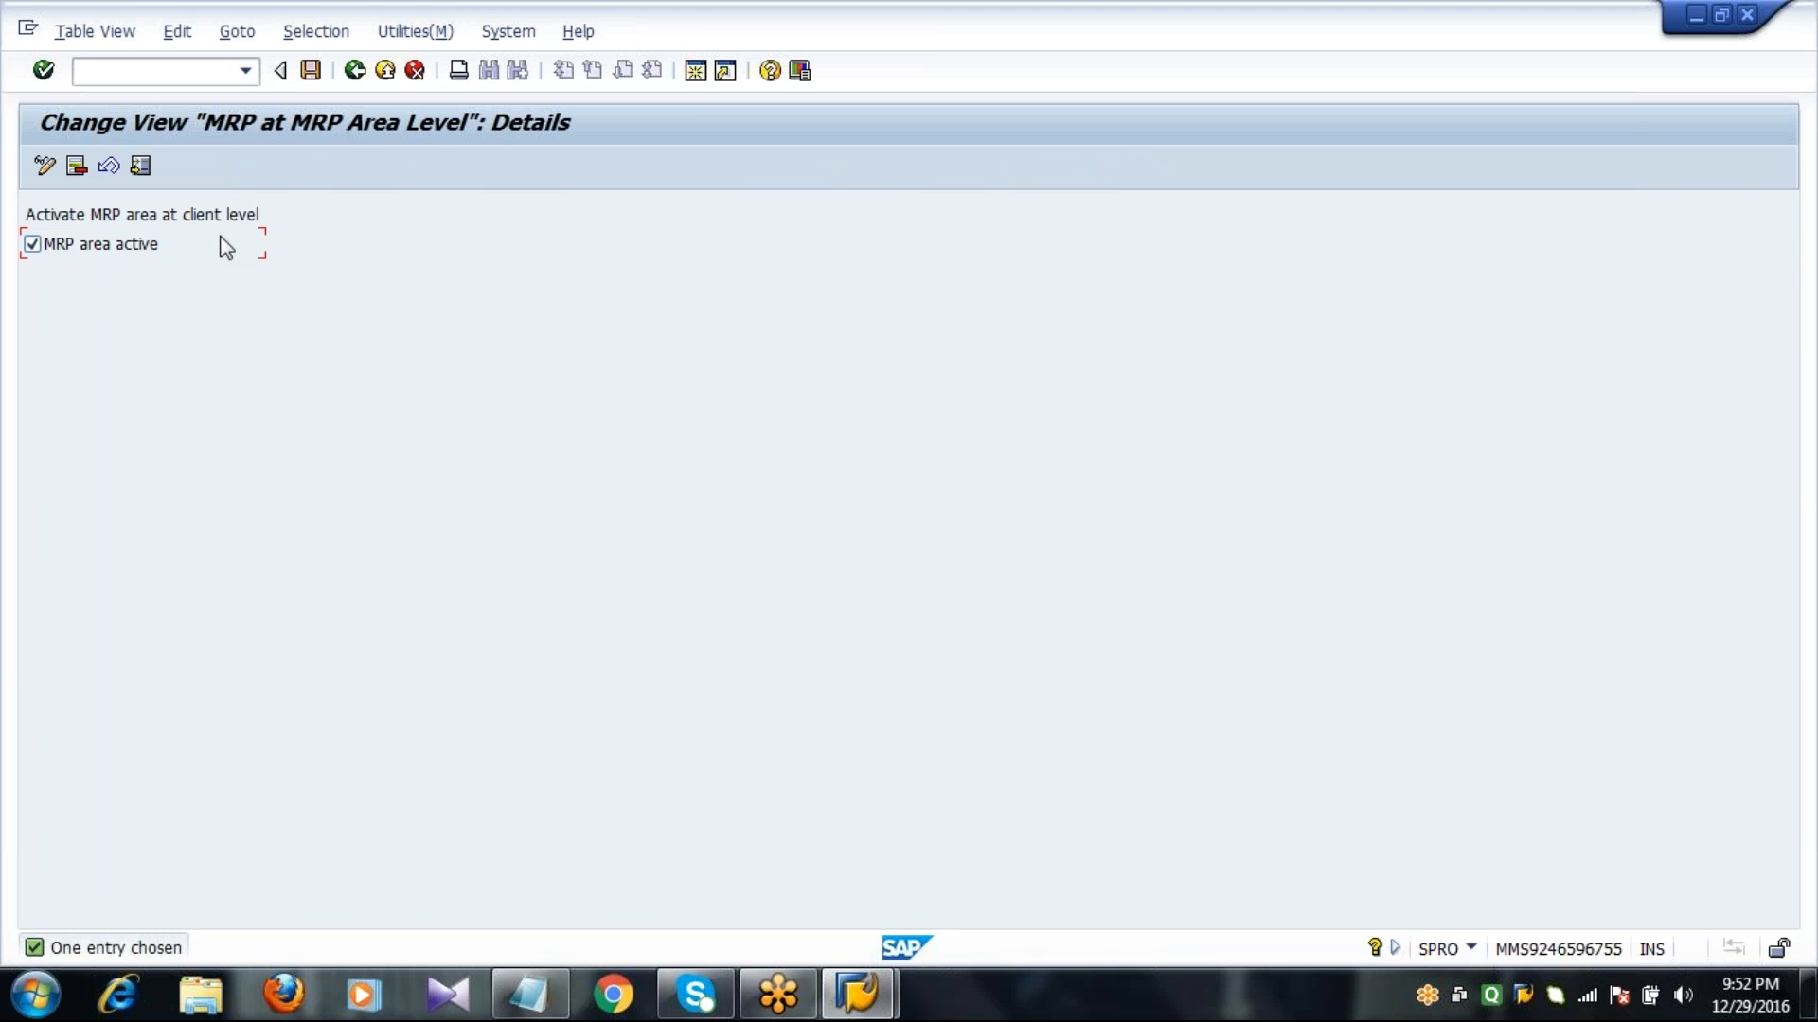
pyautogui.click(313, 72)
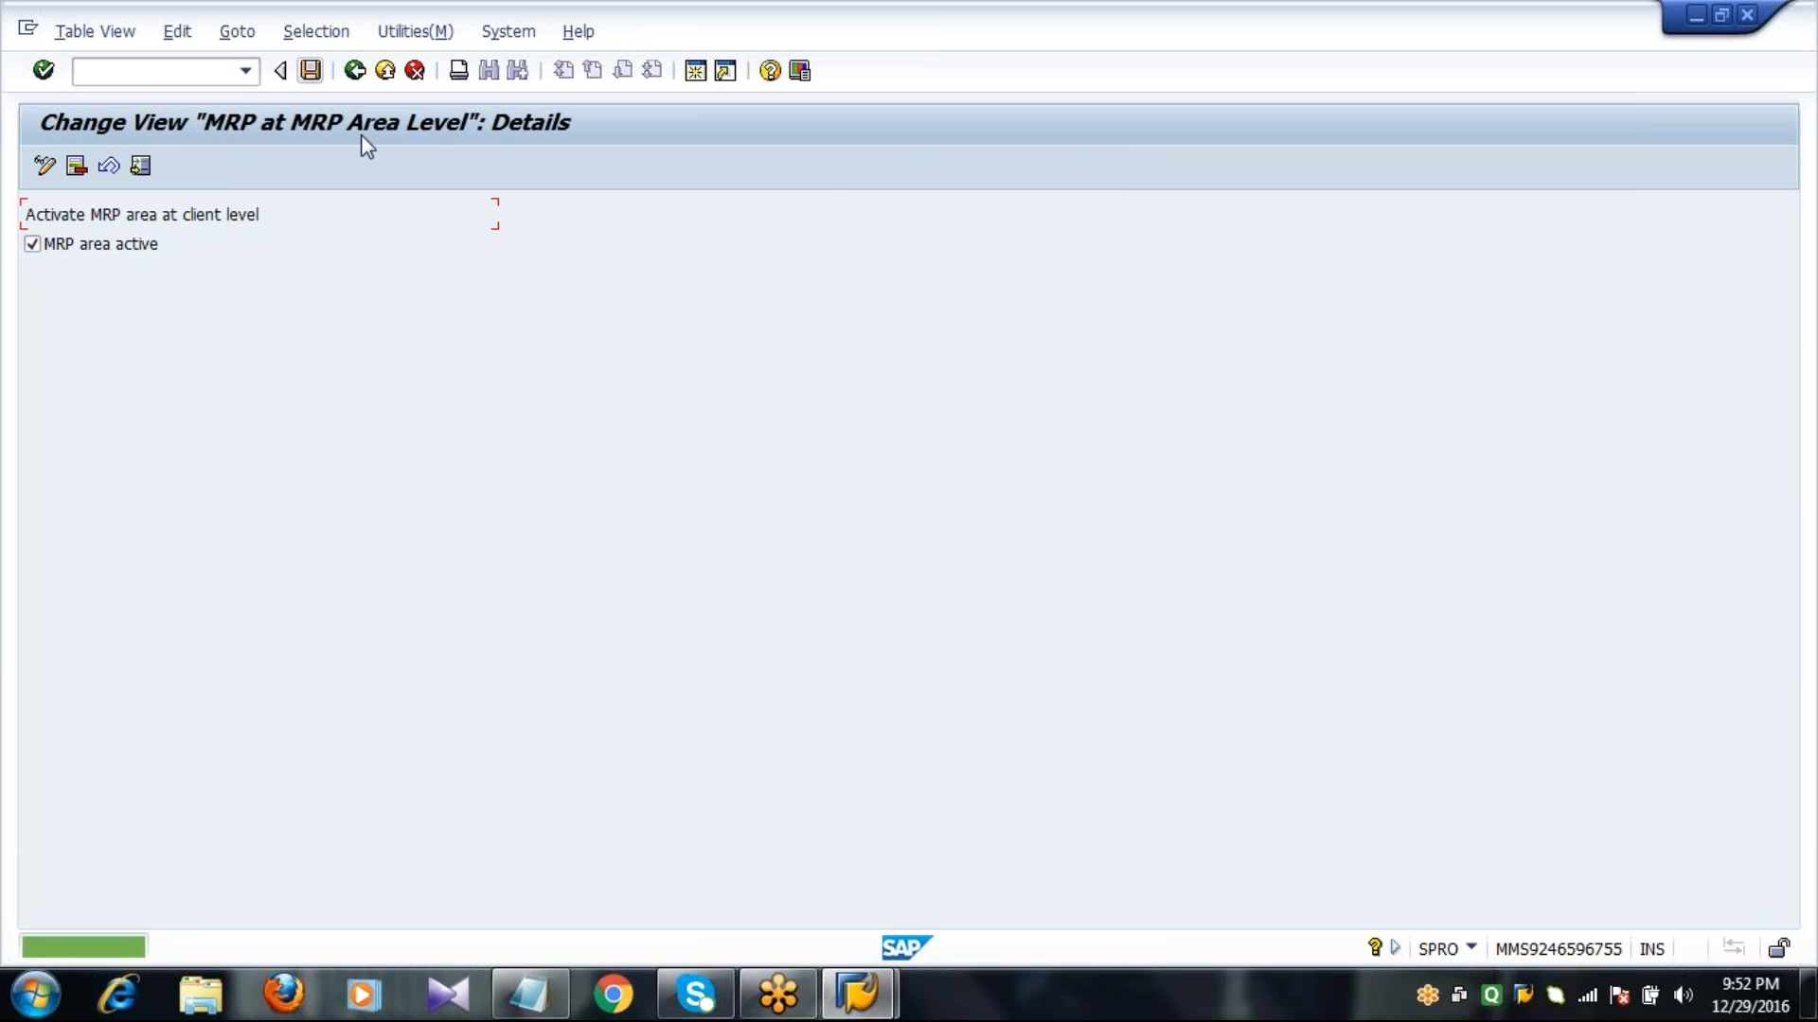
pyautogui.click(355, 72)
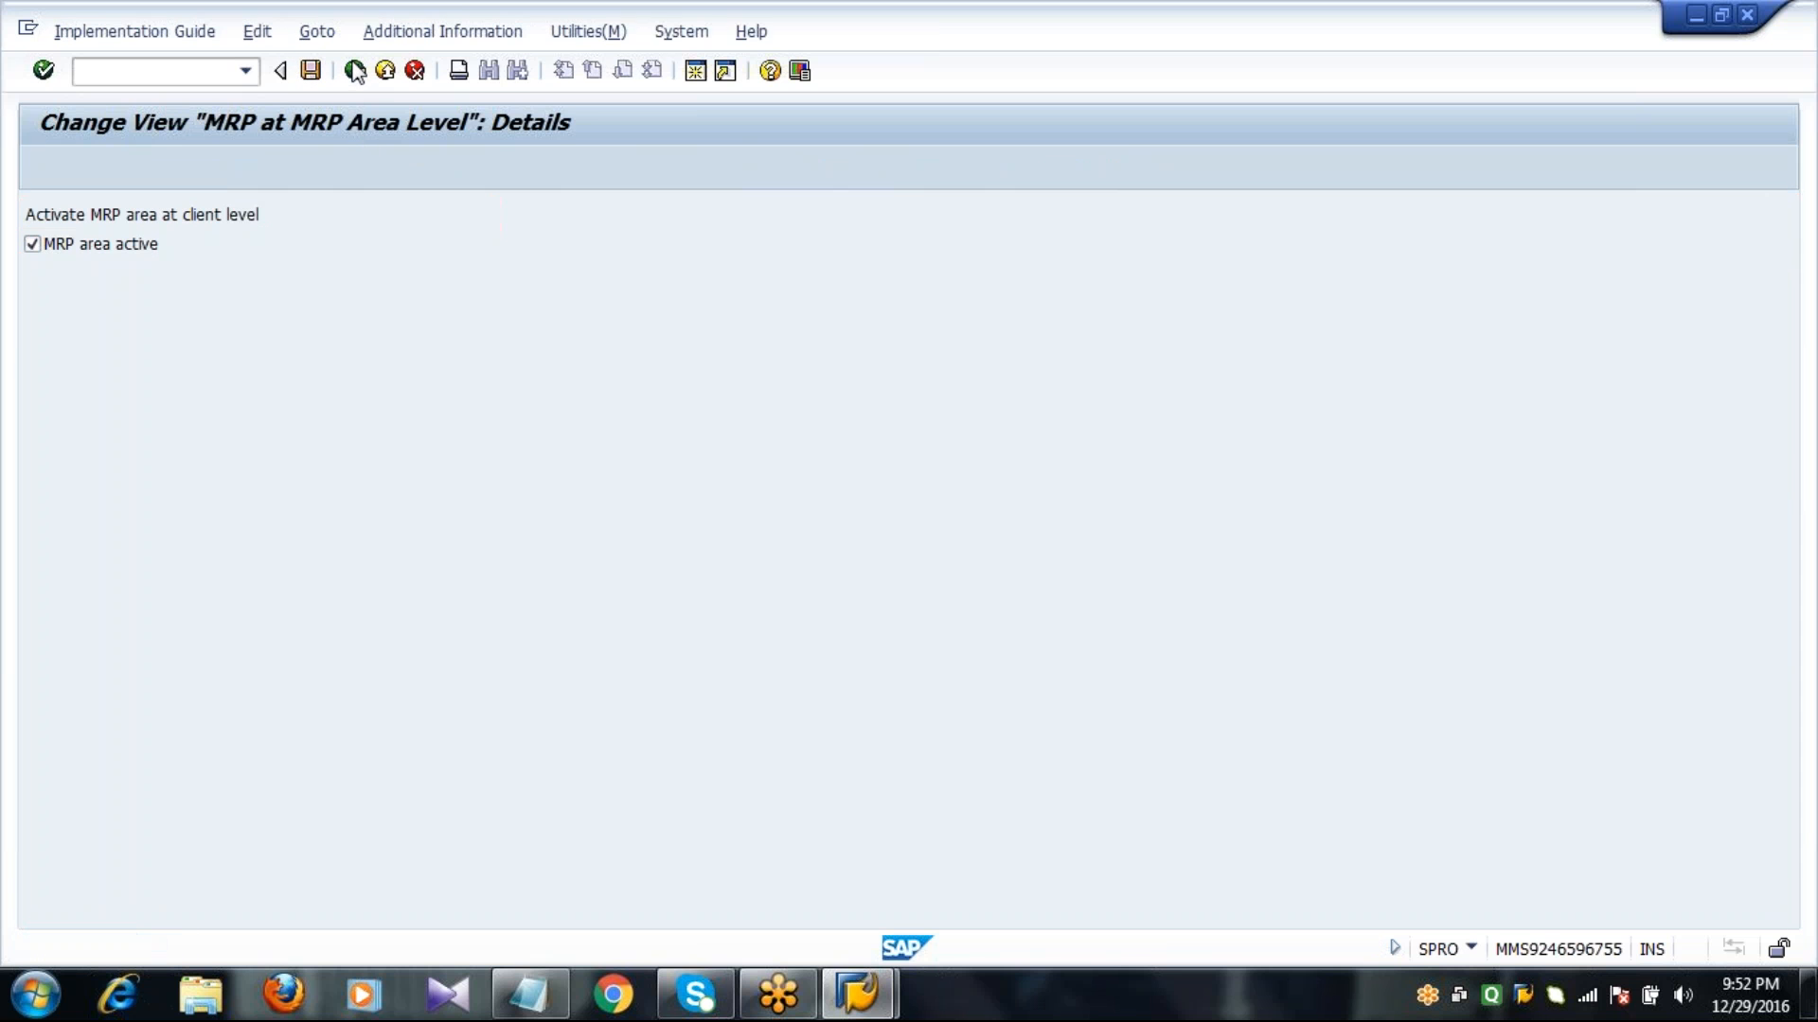
# In Define MRP Areas, create a new entry for MRP area 2011 named MRP AREA, with area type 01 and plant 2011.
pyautogui.click(295, 554)
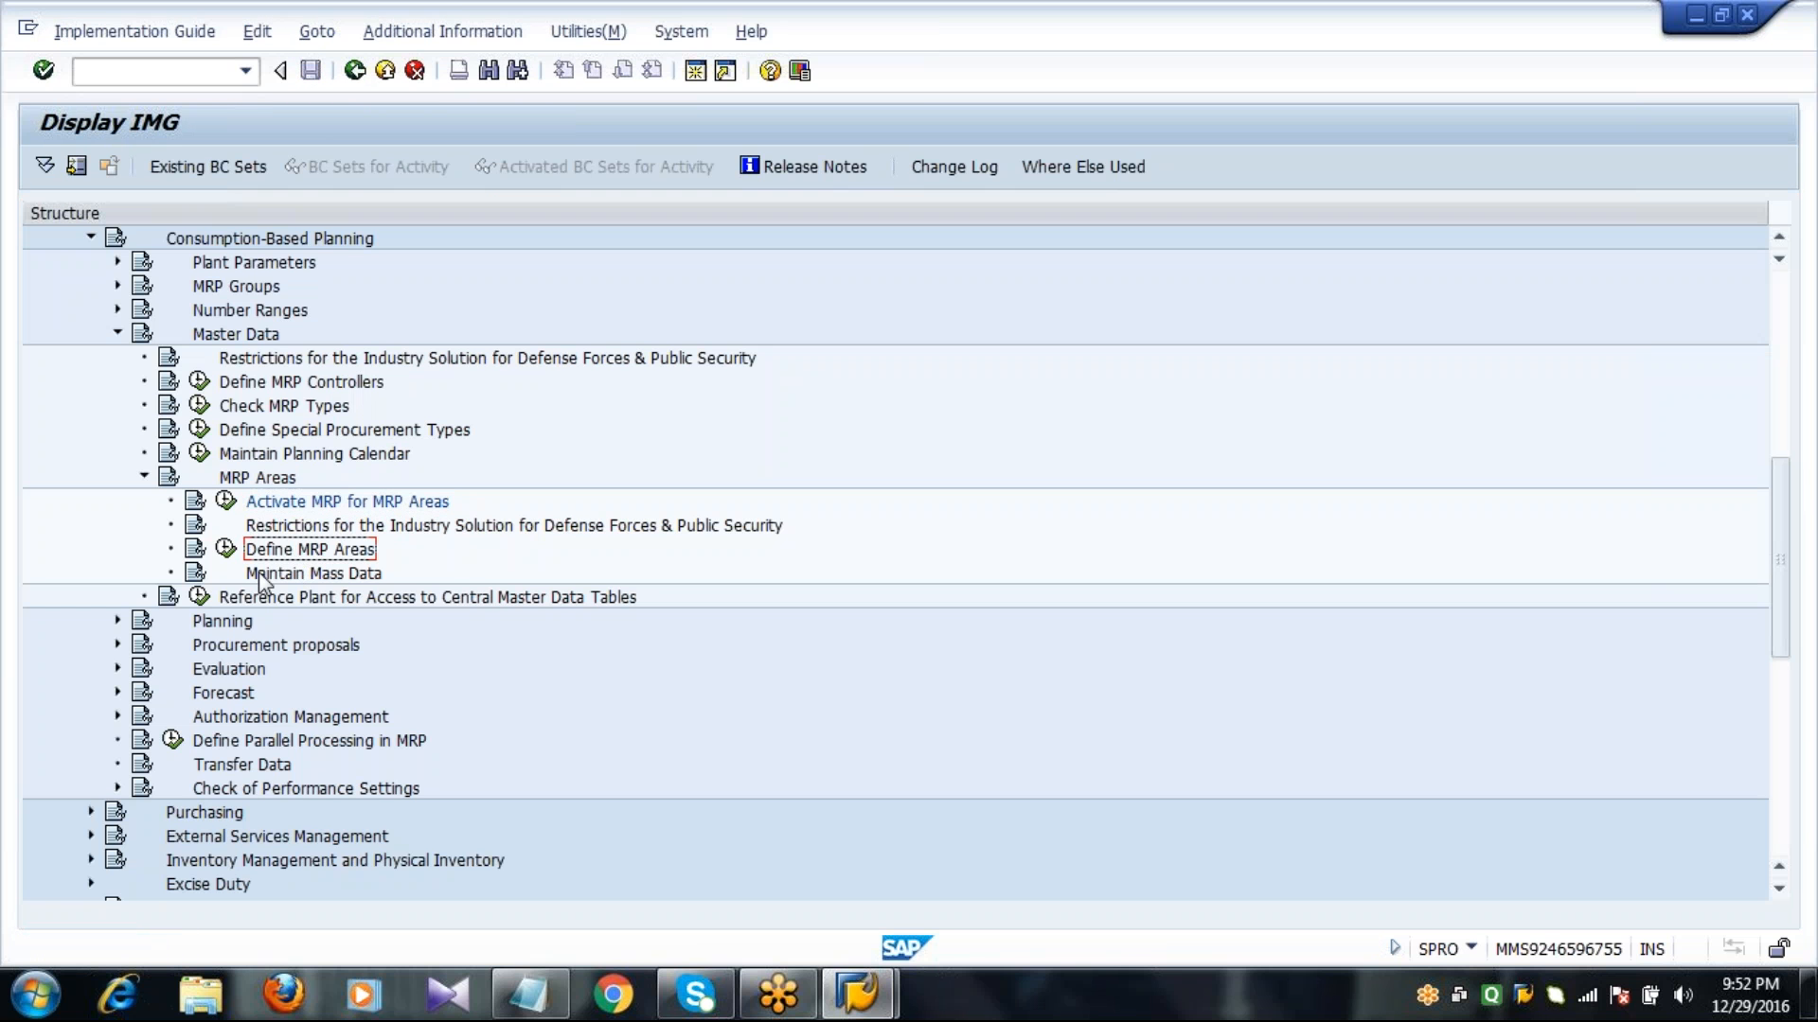
pyautogui.click(227, 551)
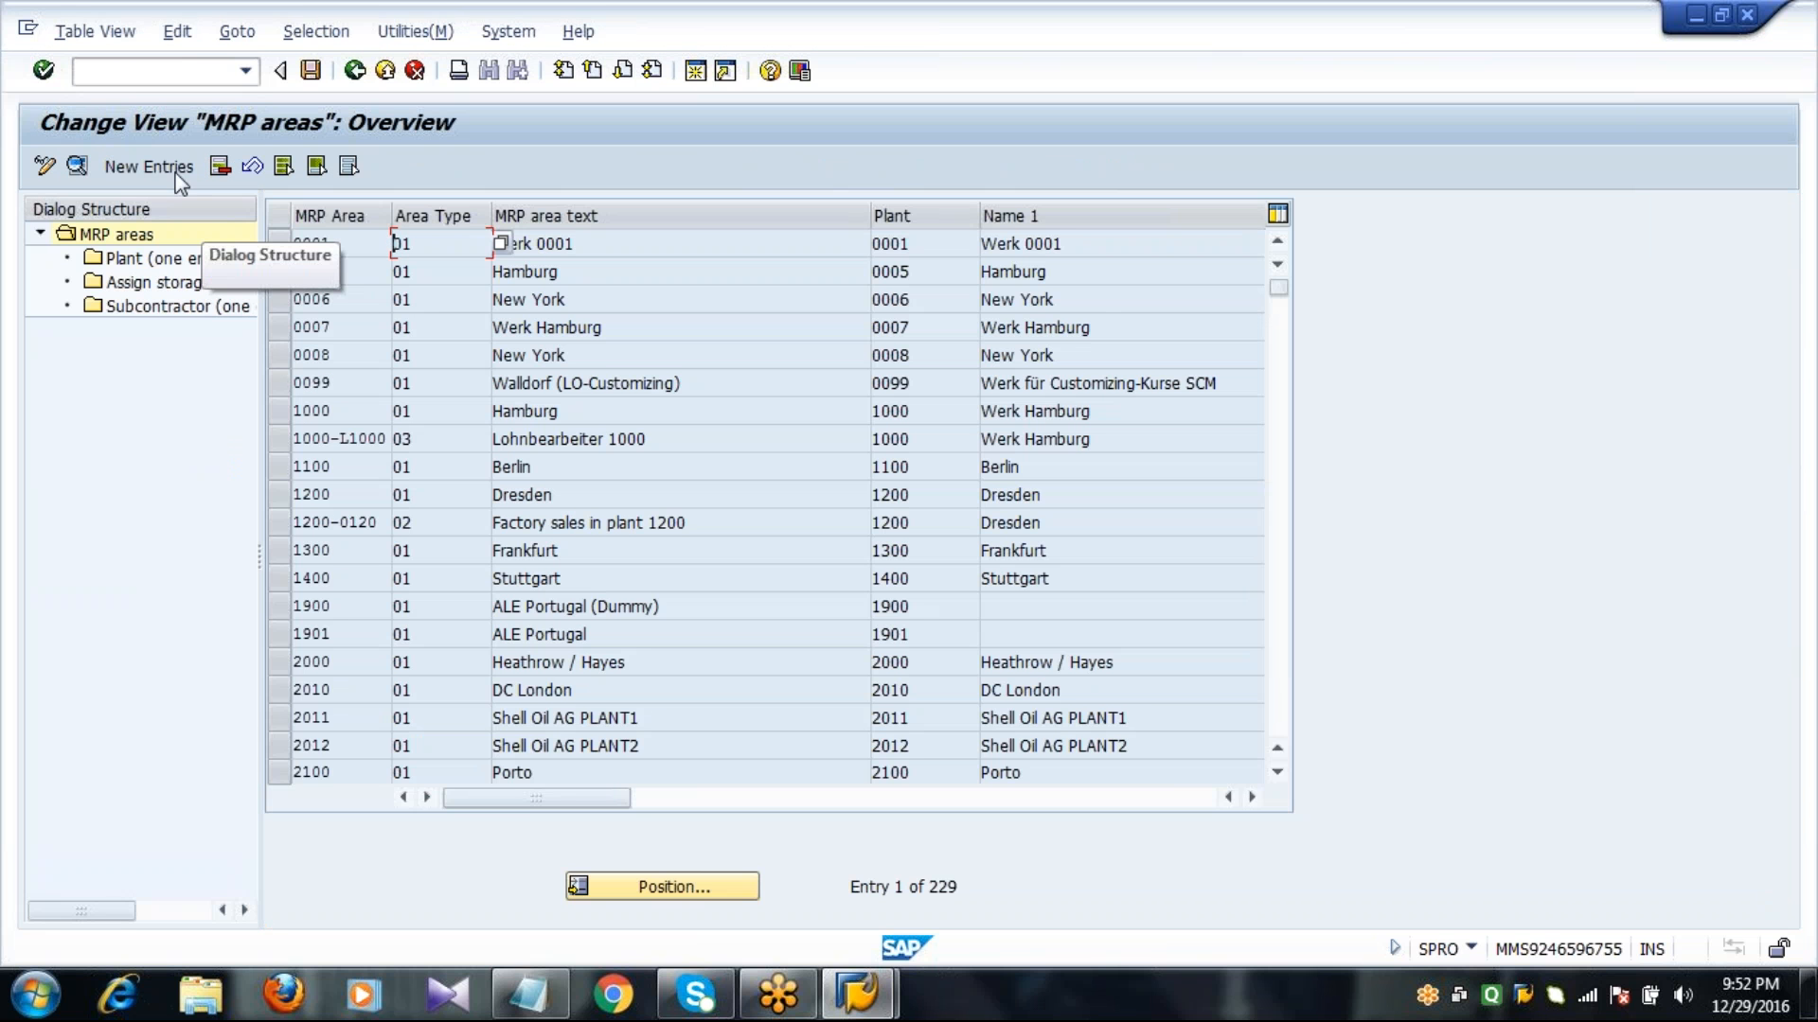
pyautogui.click(149, 167)
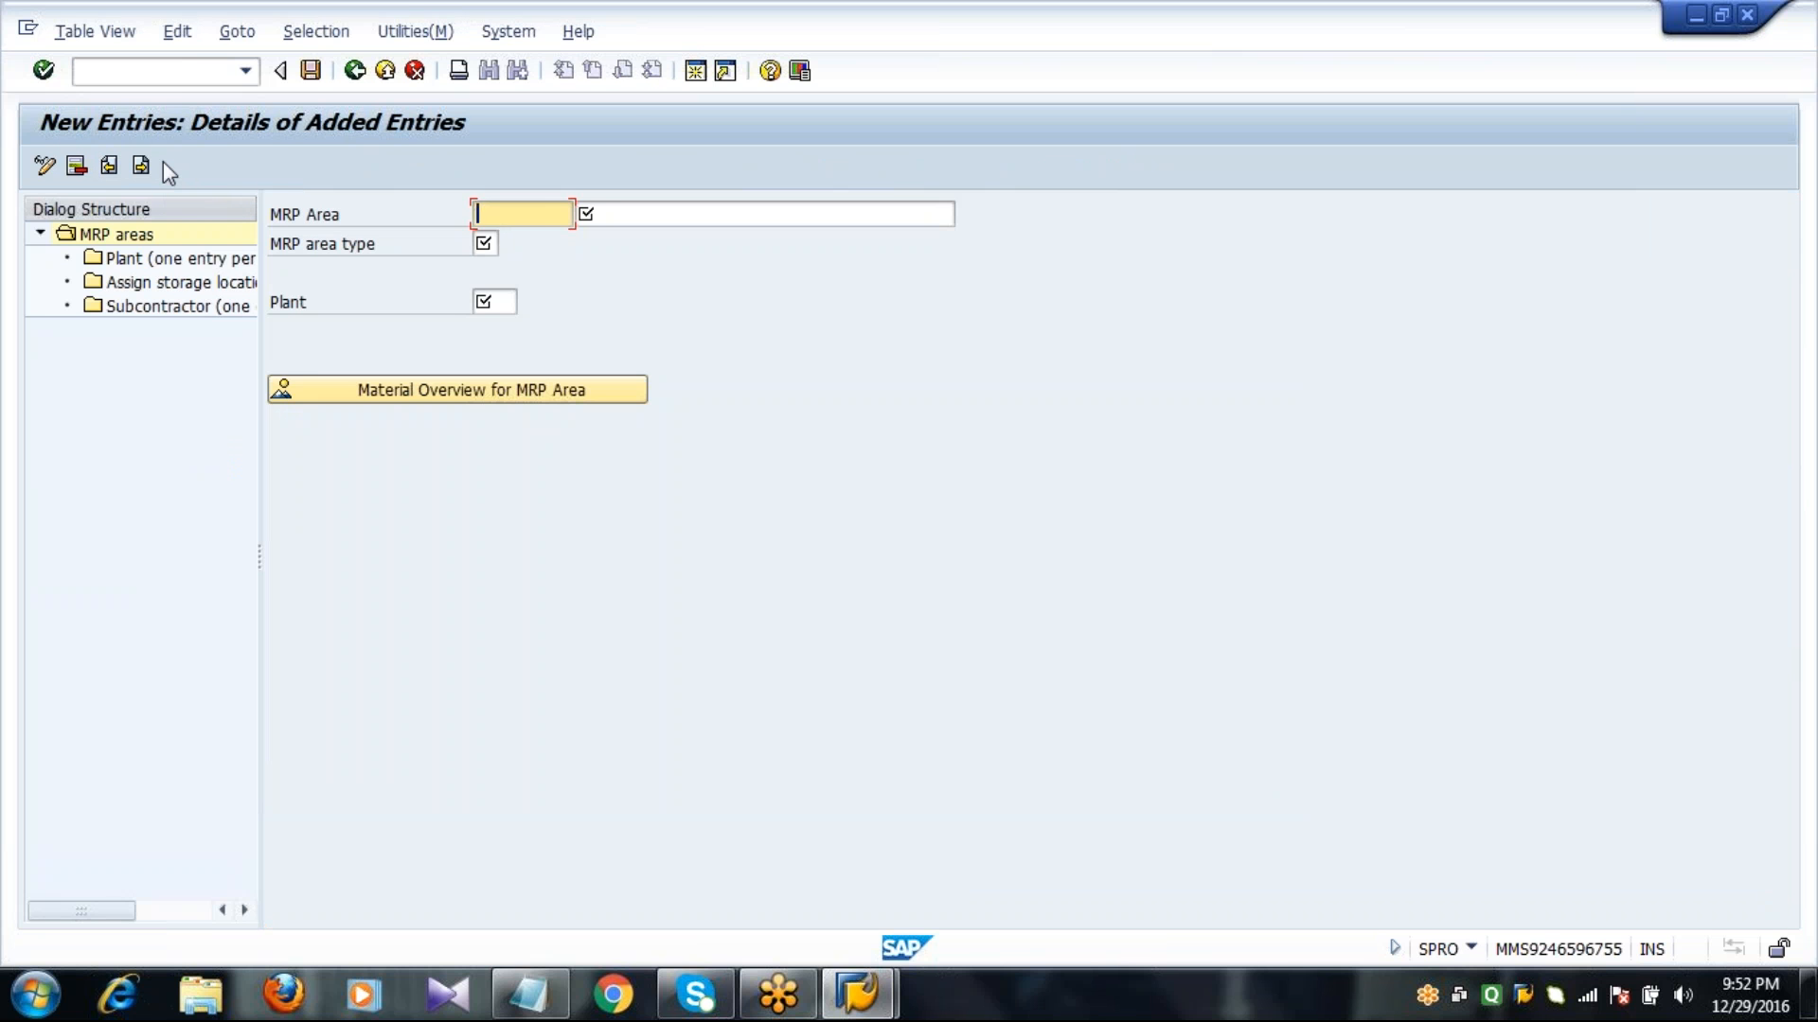
pyautogui.write('2011')
pyautogui.press('Tab')
pyautogui.write('MRP')
pyautogui.press('Down')
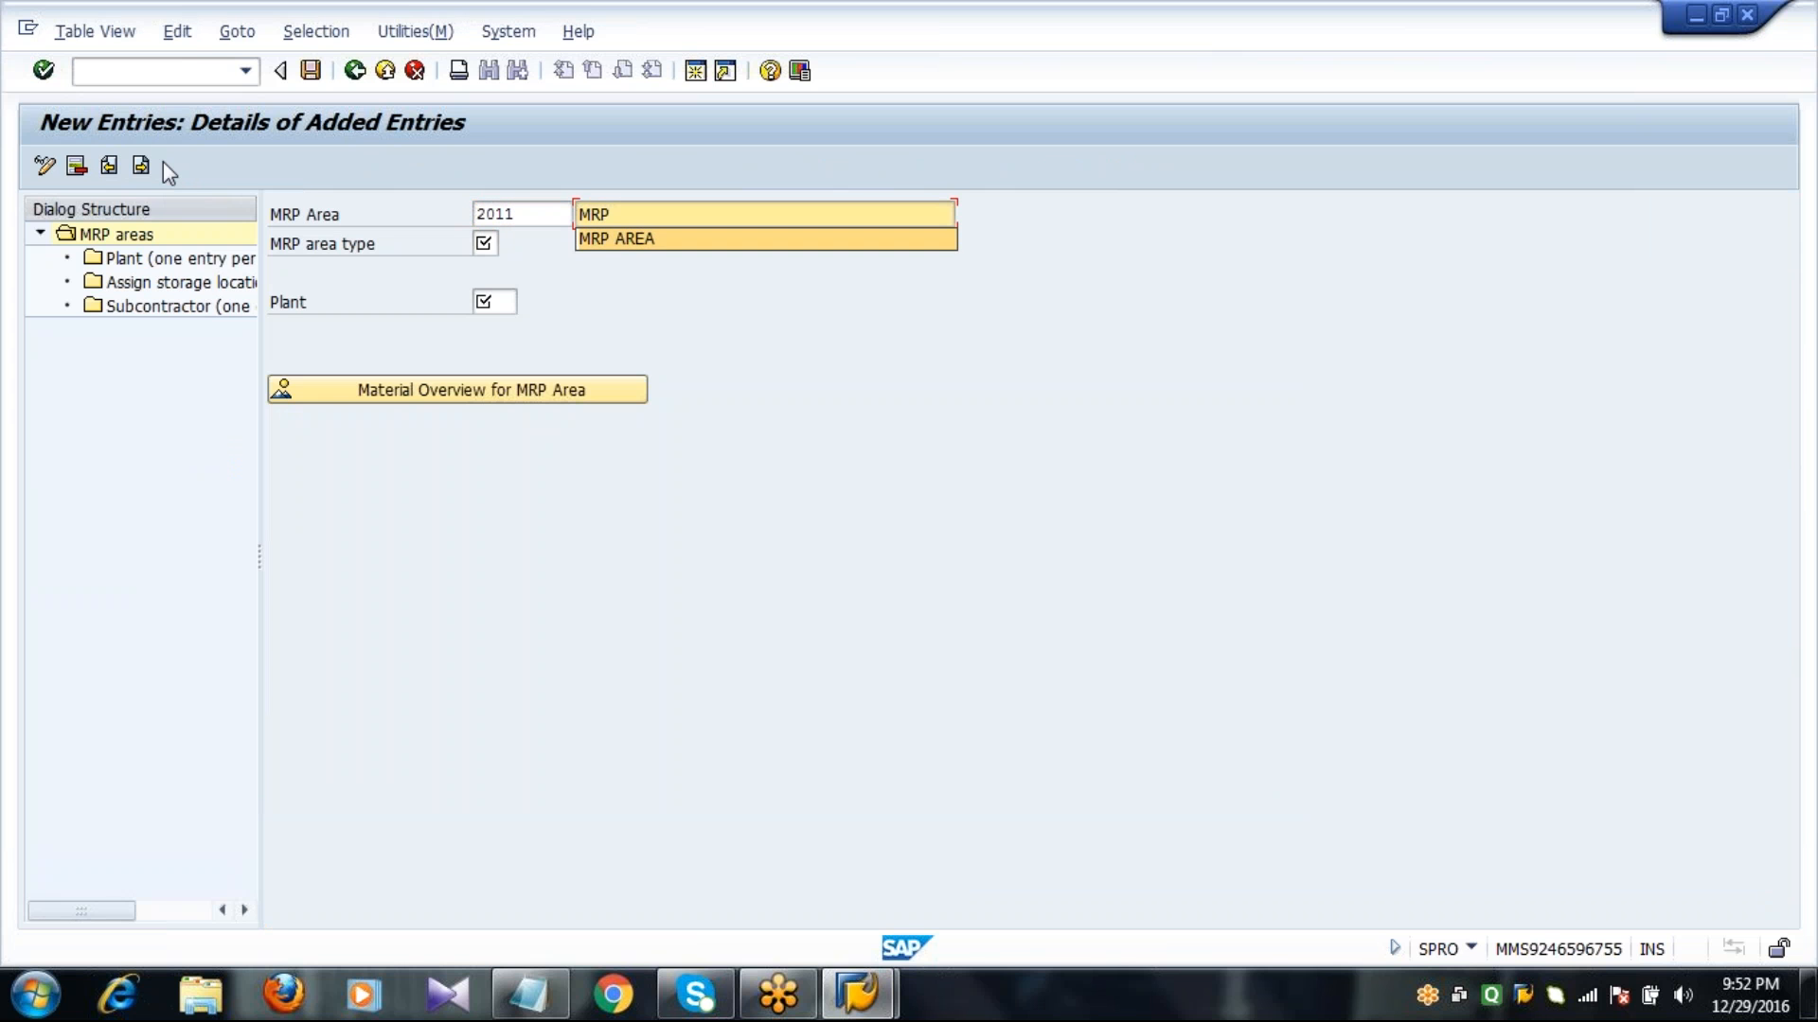
pyautogui.press('Return')
pyautogui.press('Tab')
pyautogui.write('01')
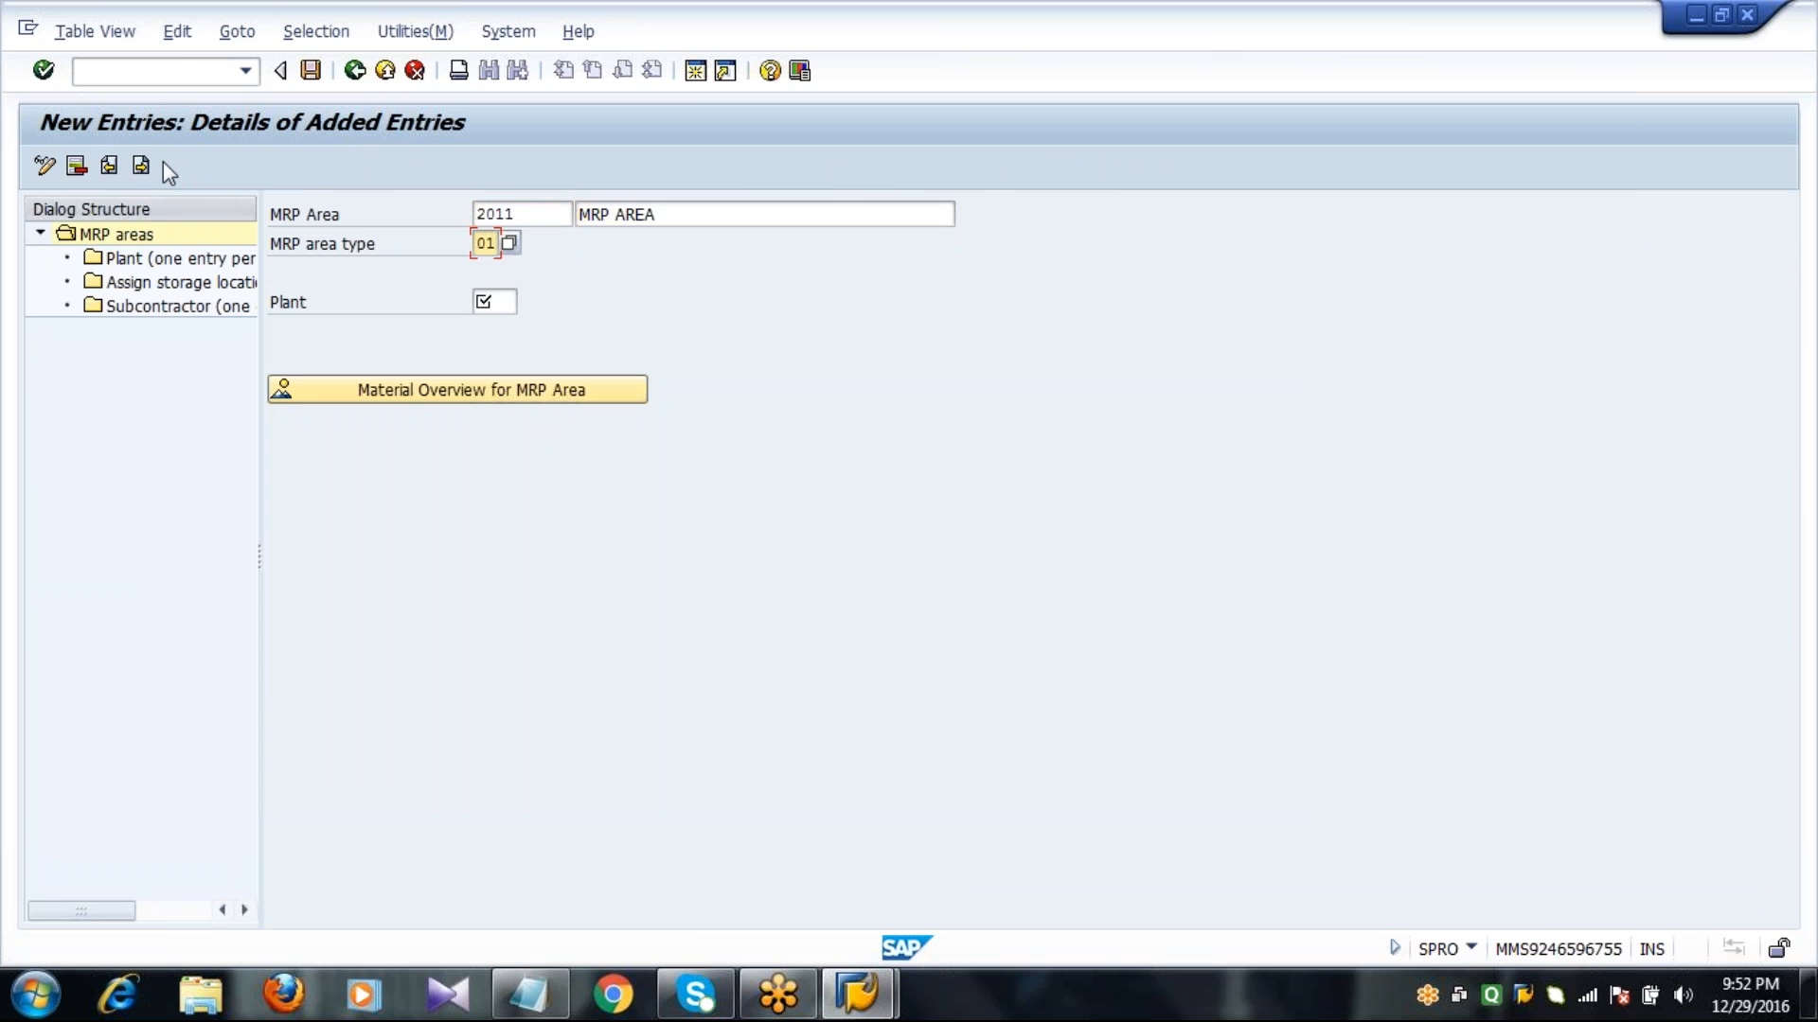
pyautogui.press('Tab')
pyautogui.write('2011')
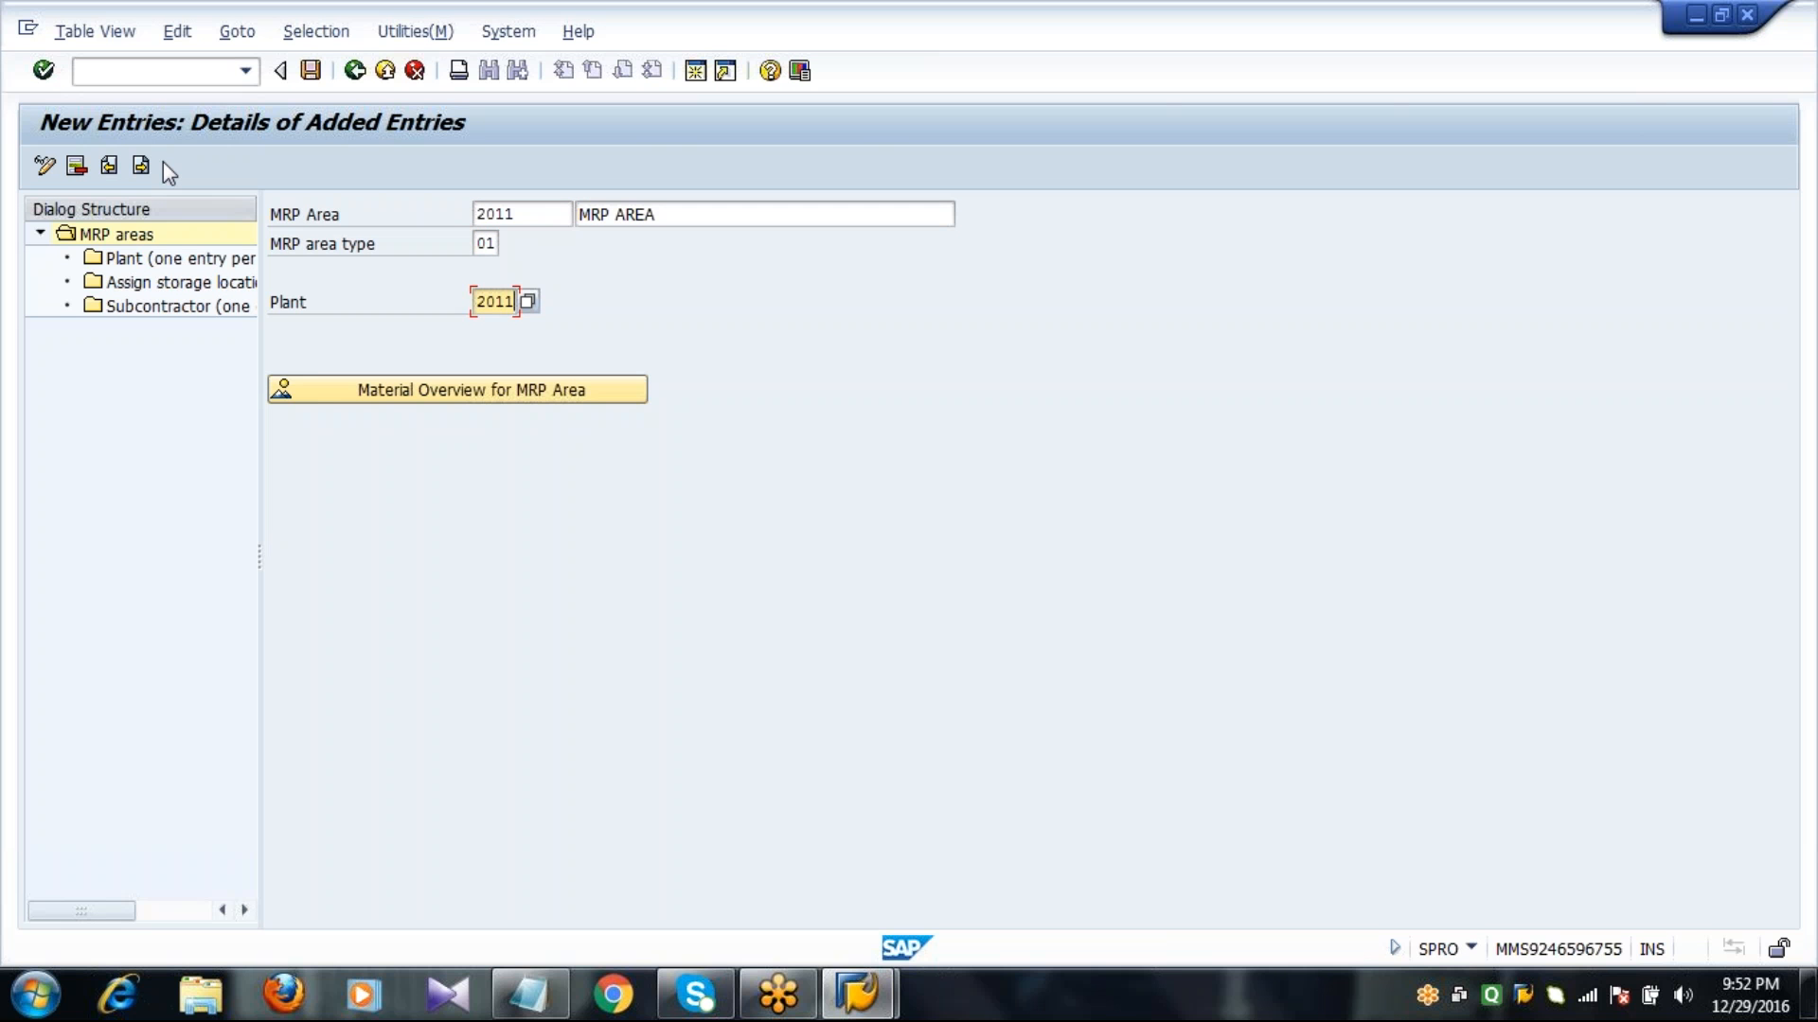
# Try to confirm the new MRP area 2011 entry, discard the unsaved entry and return to the implementation guide.
pyautogui.press('Return')
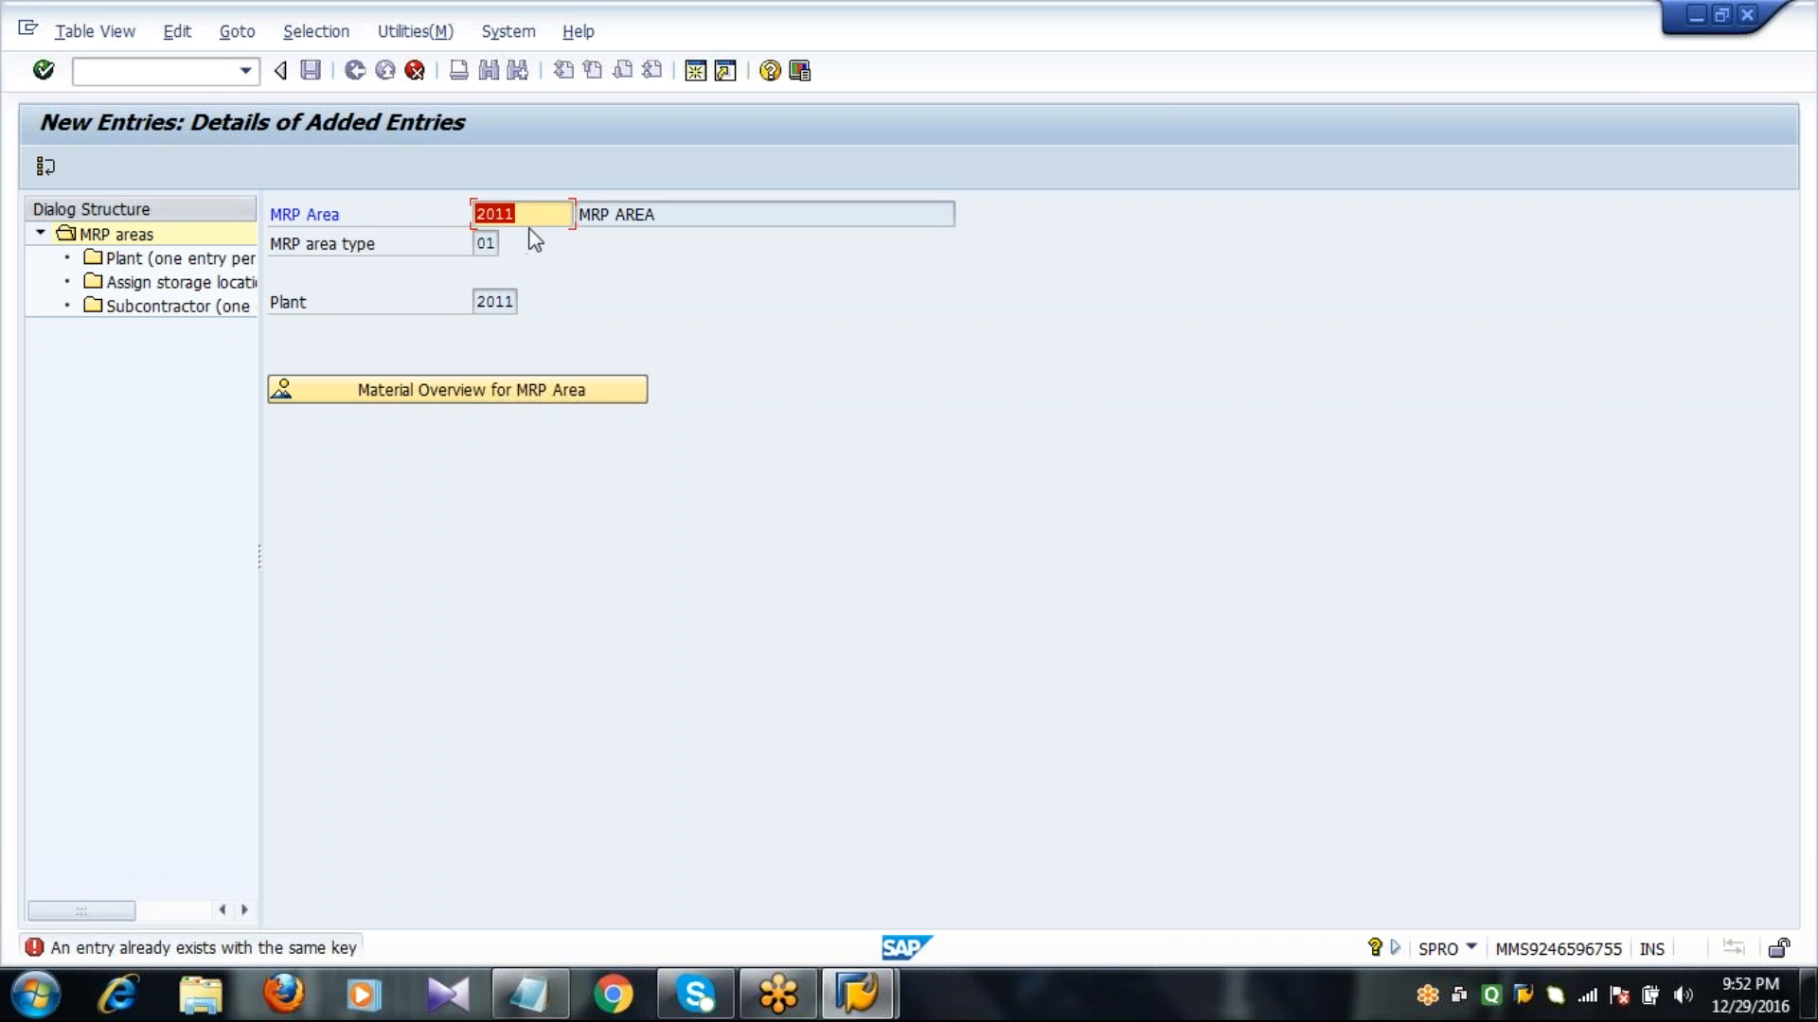
pyautogui.click(509, 301)
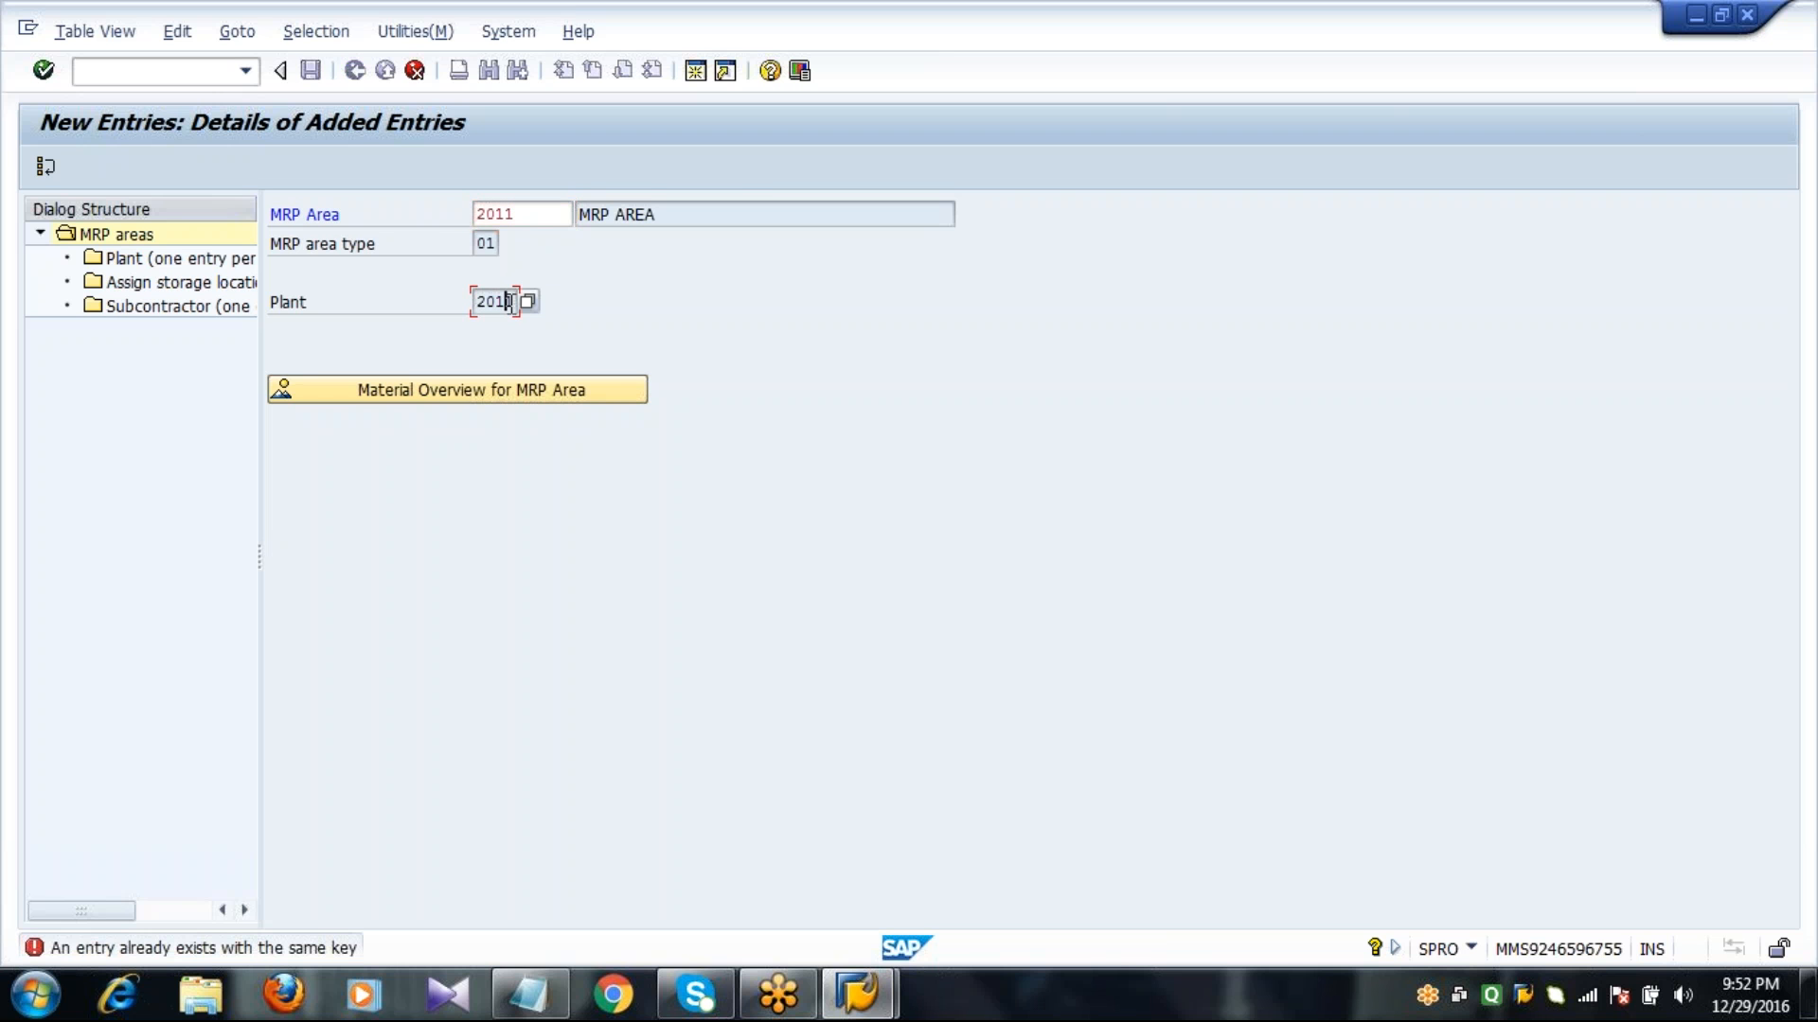
pyautogui.click(44, 170)
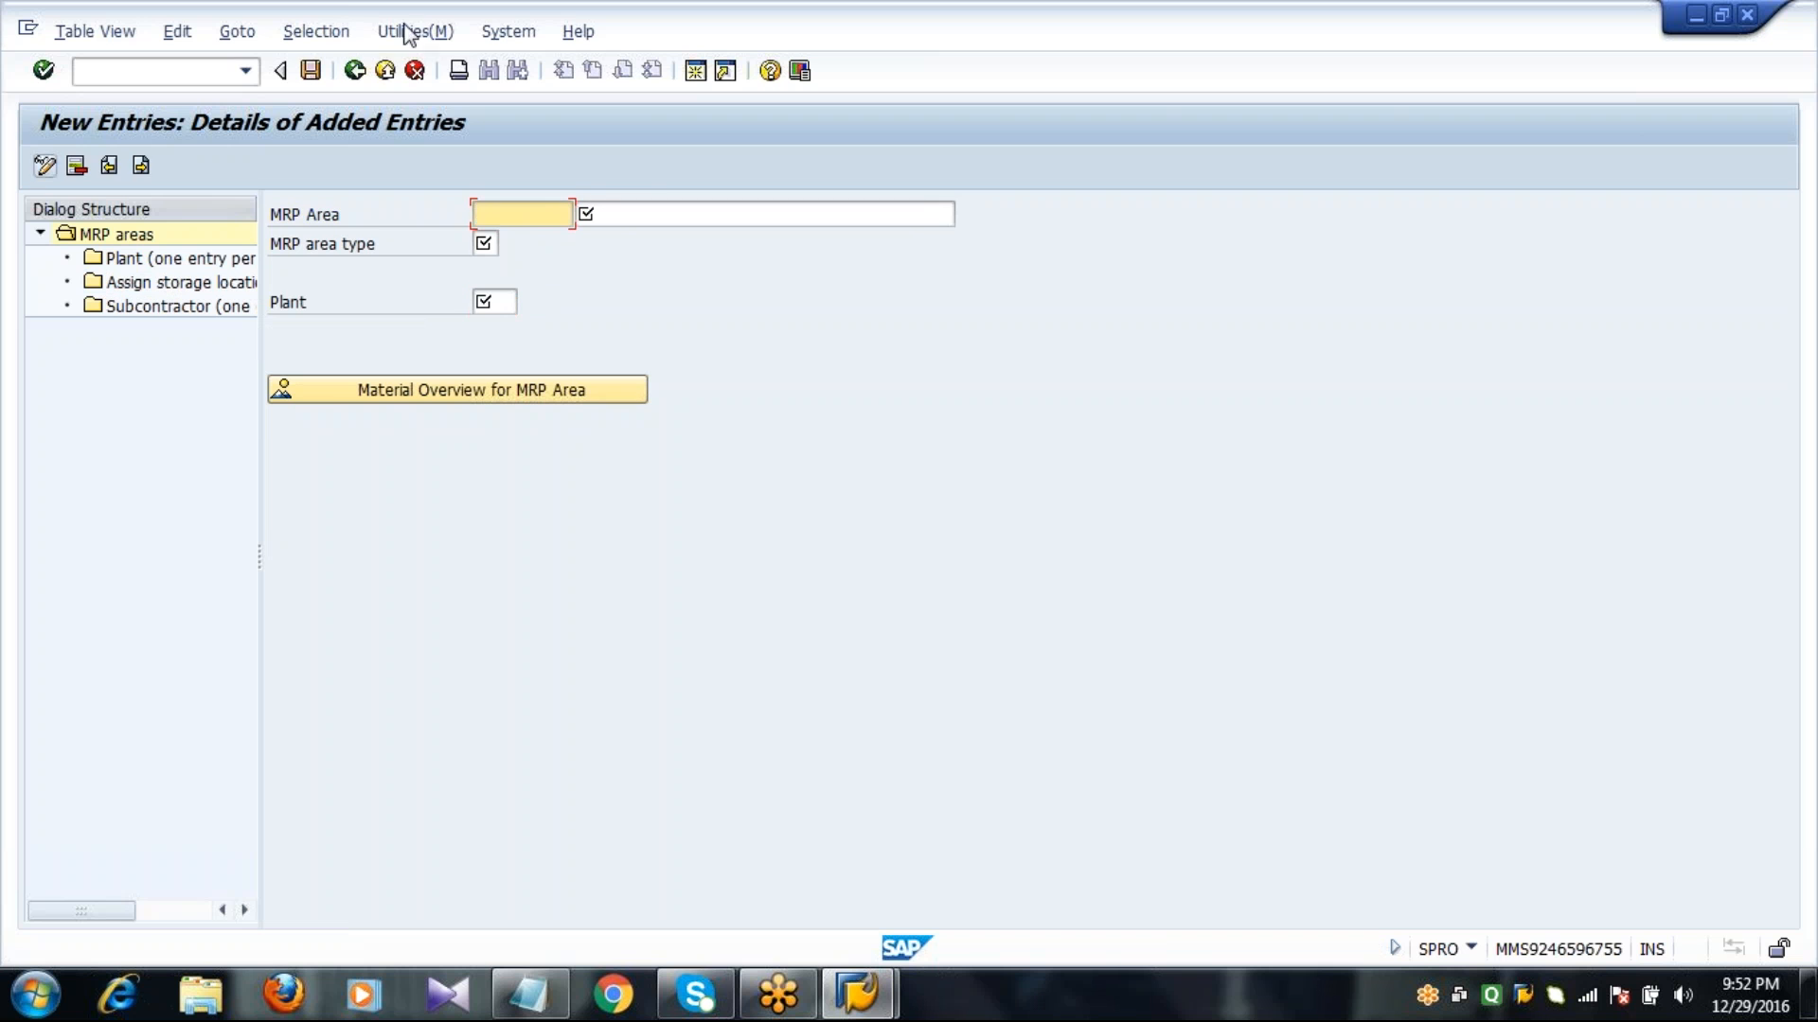
pyautogui.click(414, 71)
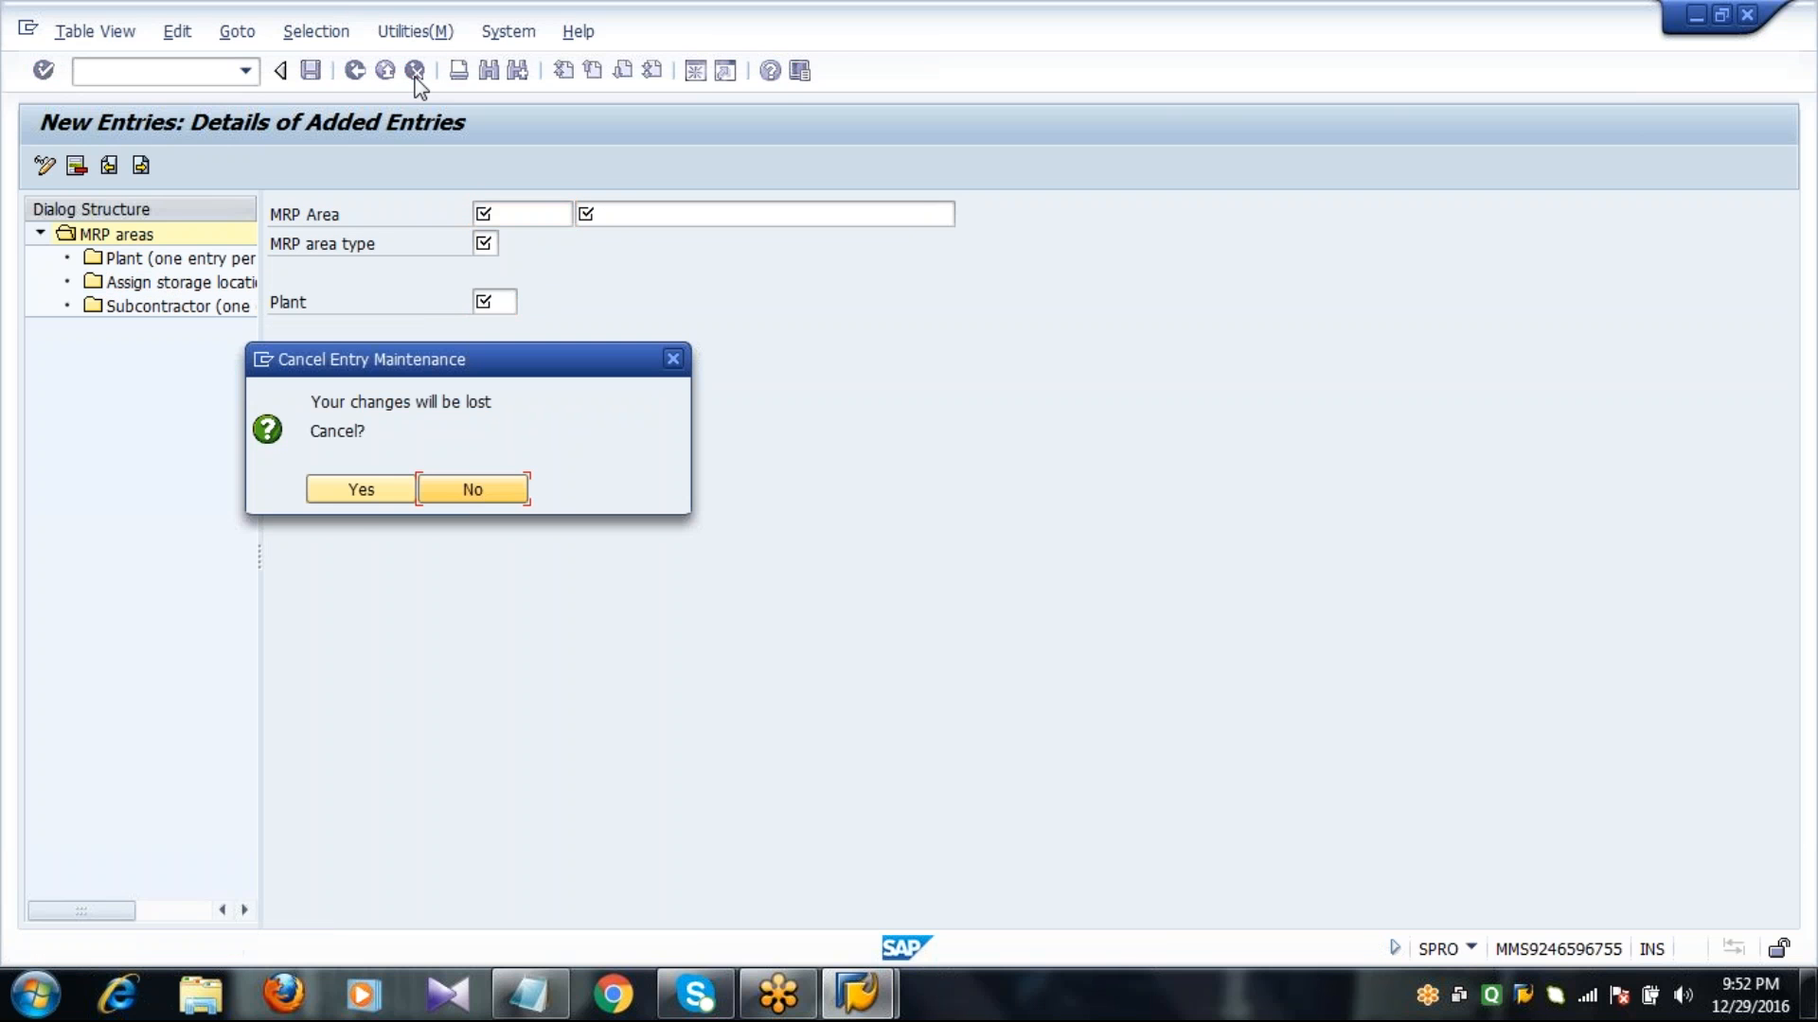
pyautogui.click(365, 493)
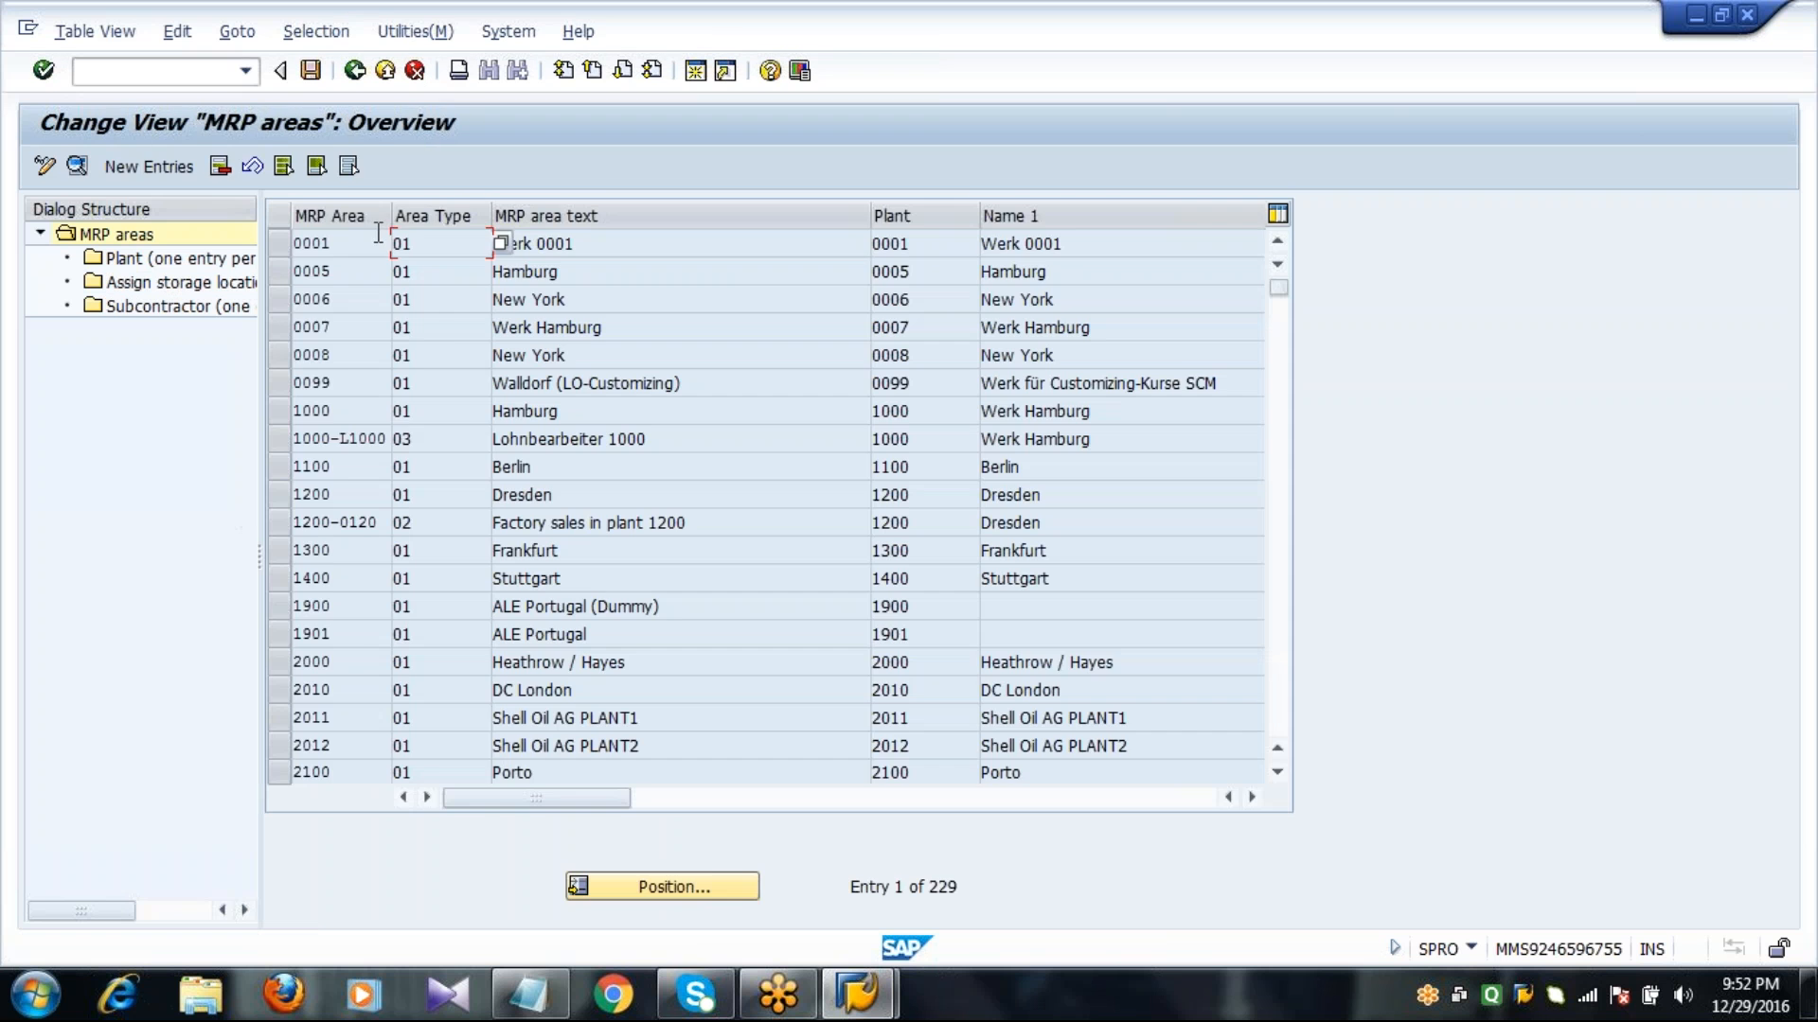
pyautogui.click(355, 70)
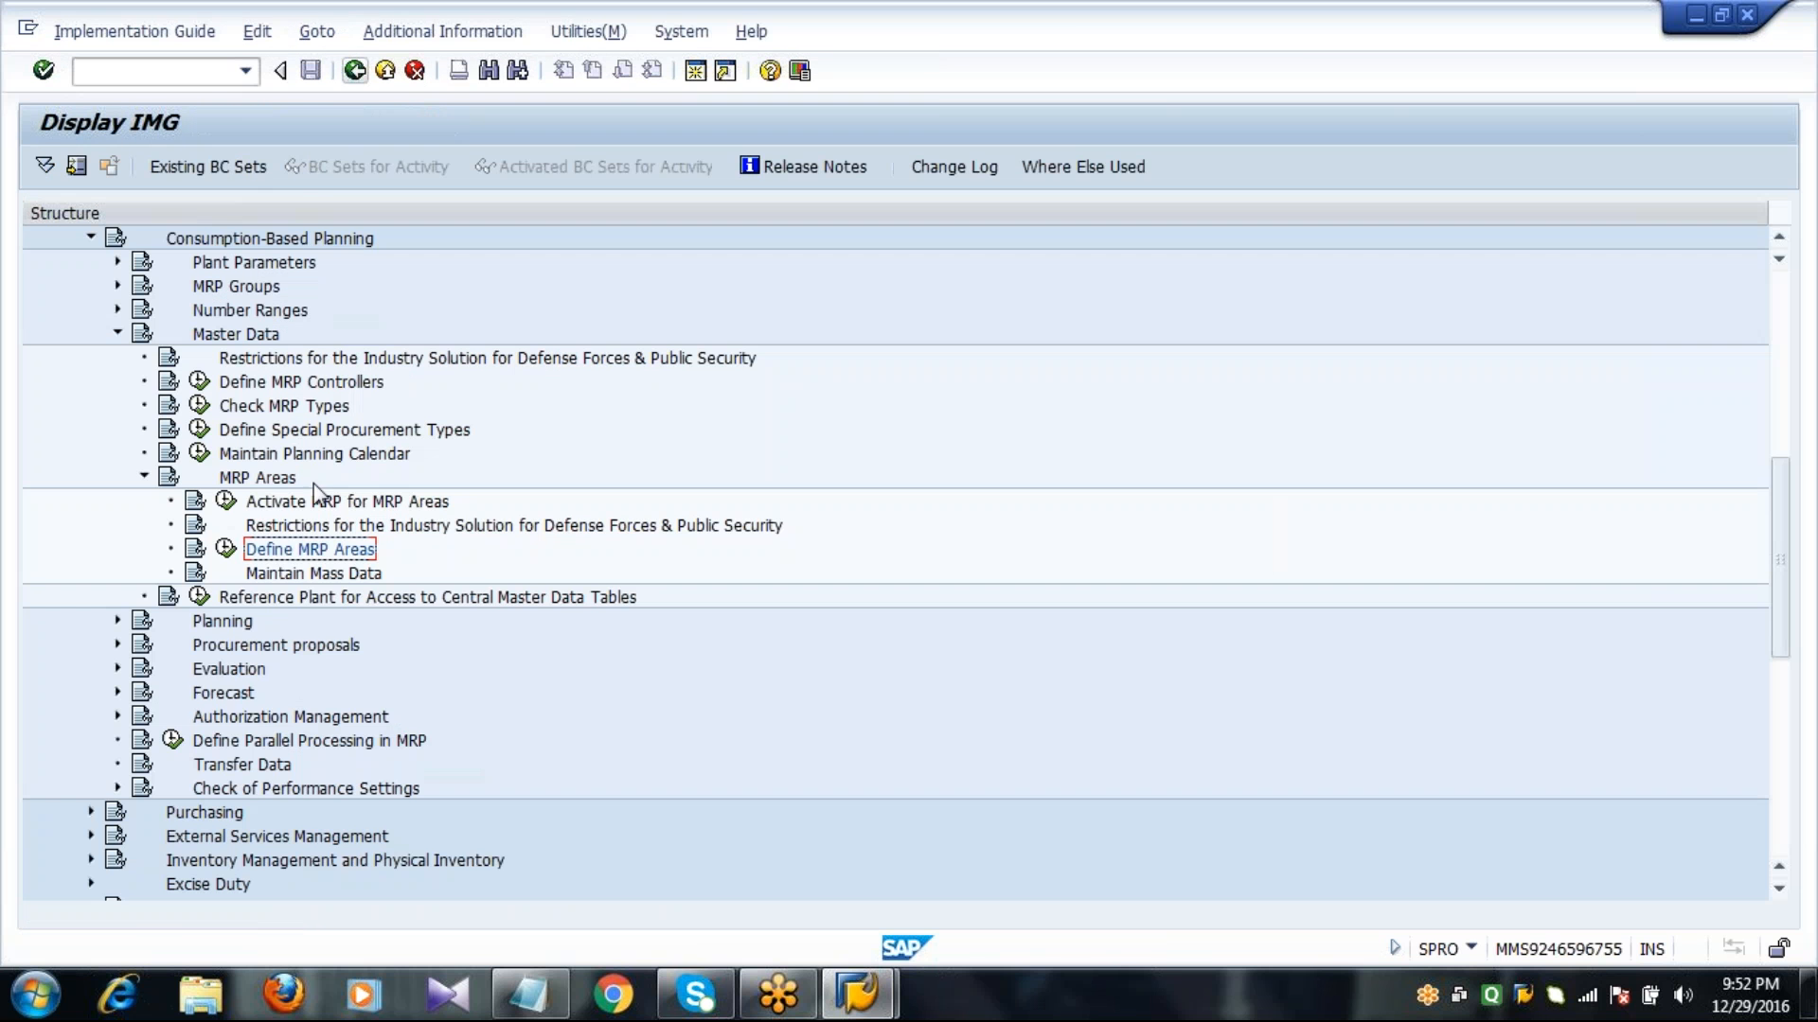
# Under Planning, Lot-Size Calculation, open Define Lot-Sizing Procedure and display the MRP lot sizes.
pyautogui.click(141, 478)
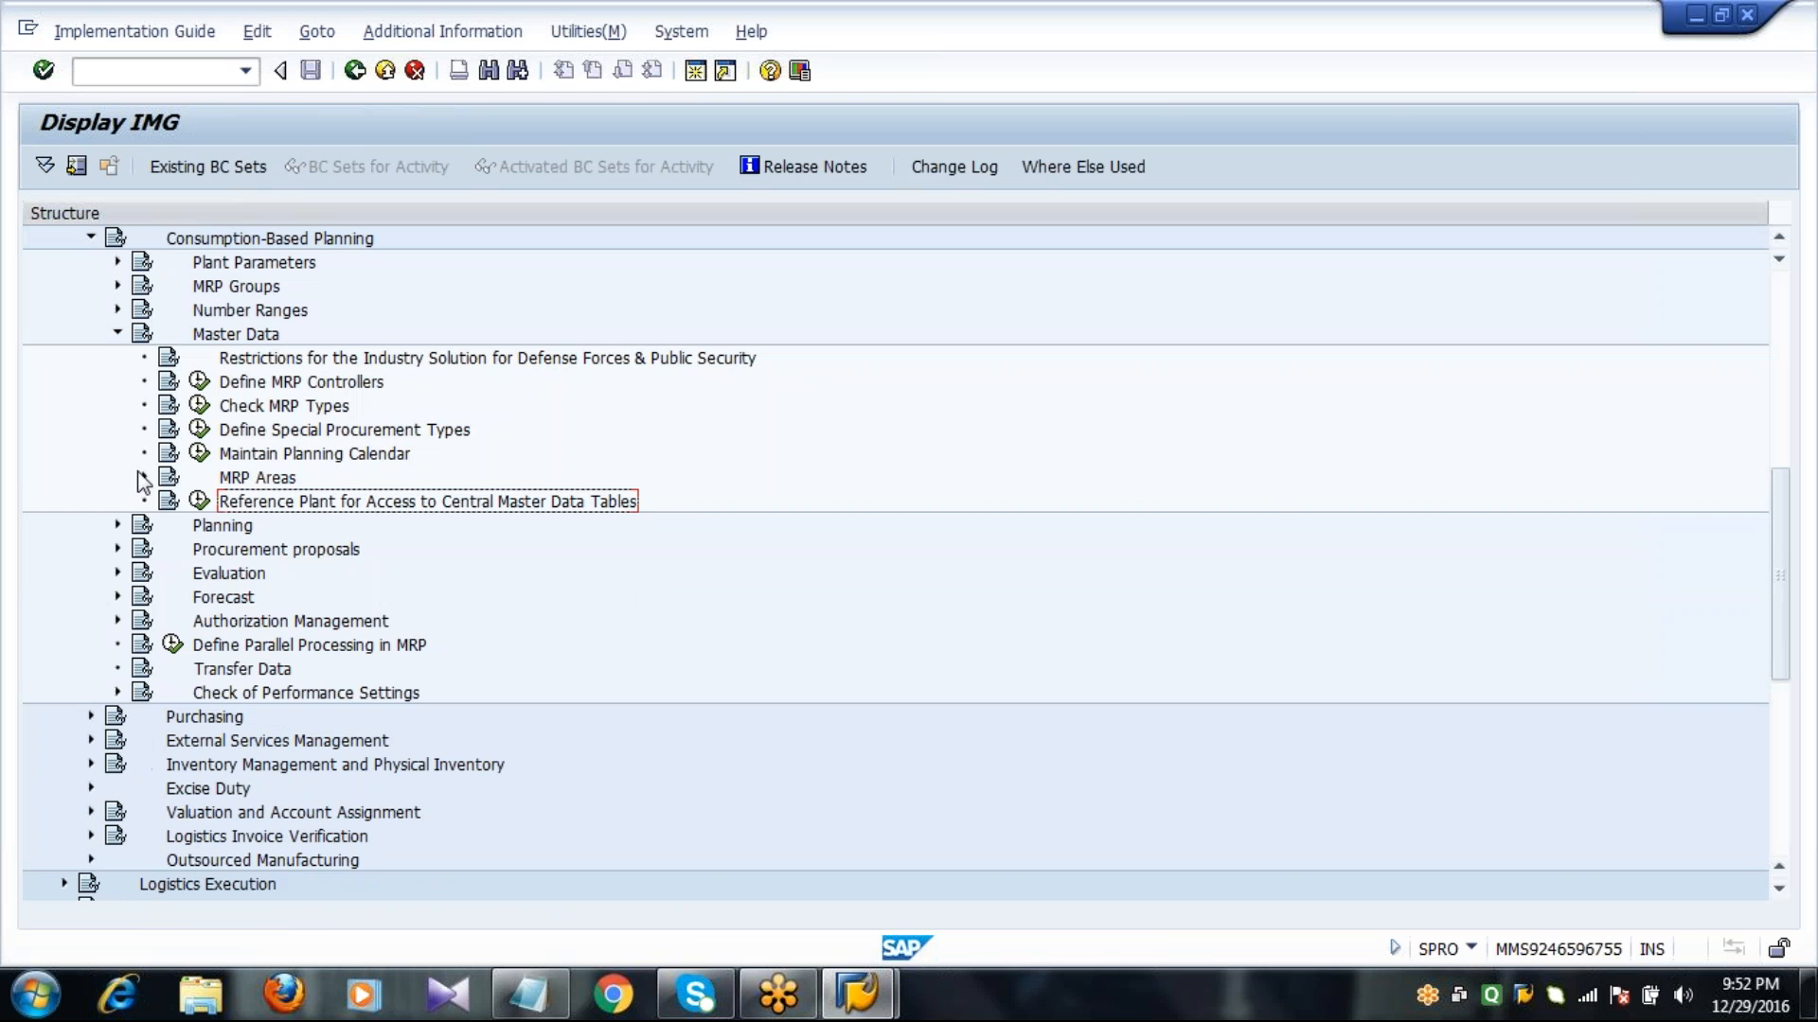
pyautogui.click(117, 333)
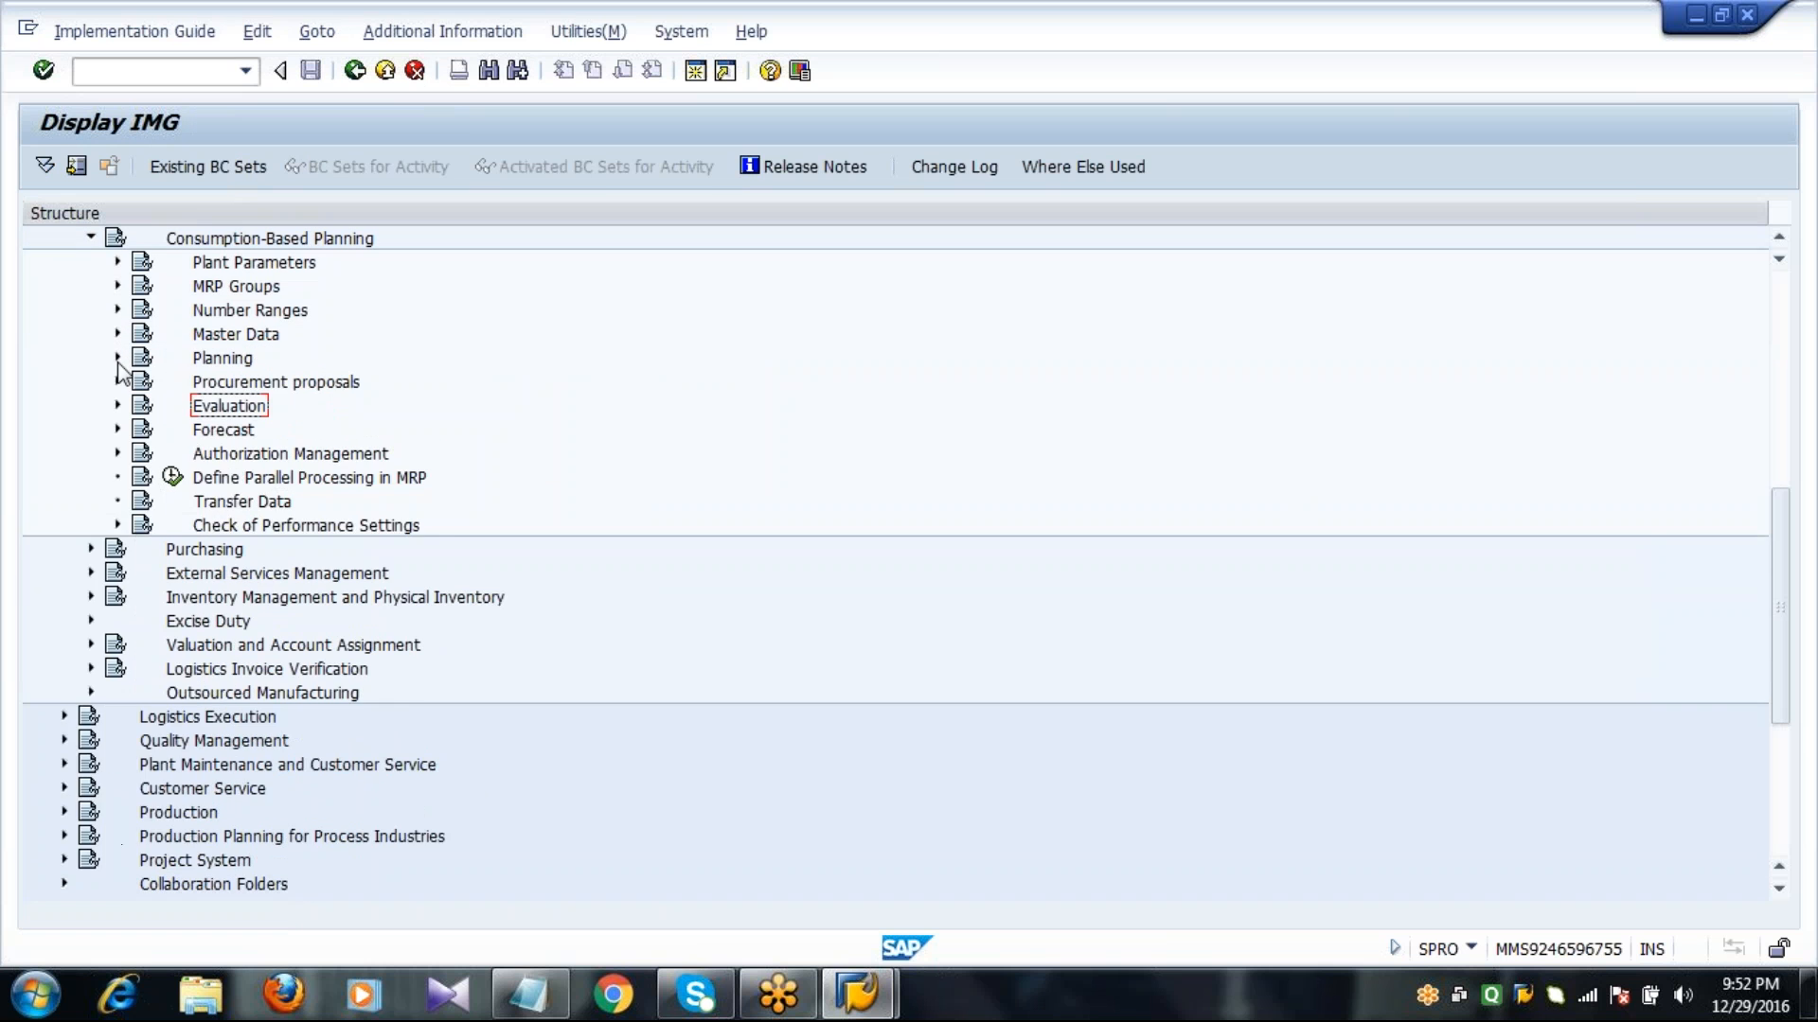
pyautogui.click(117, 357)
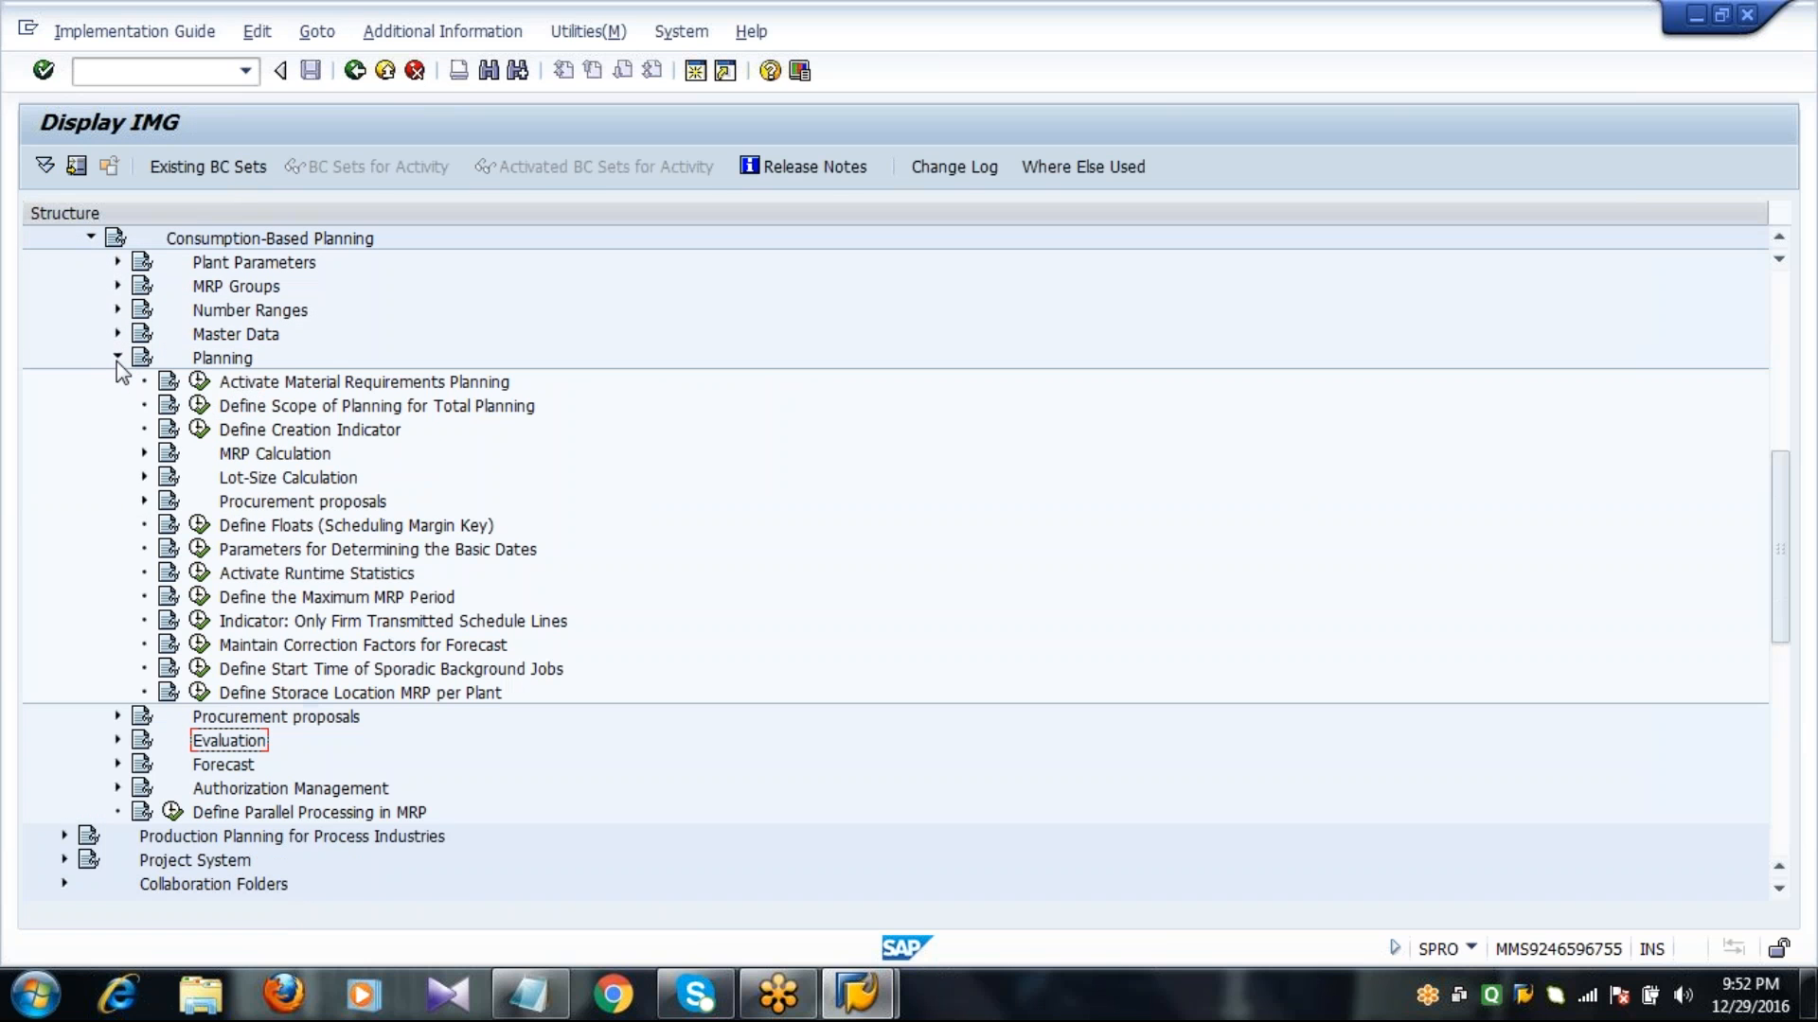
pyautogui.click(144, 477)
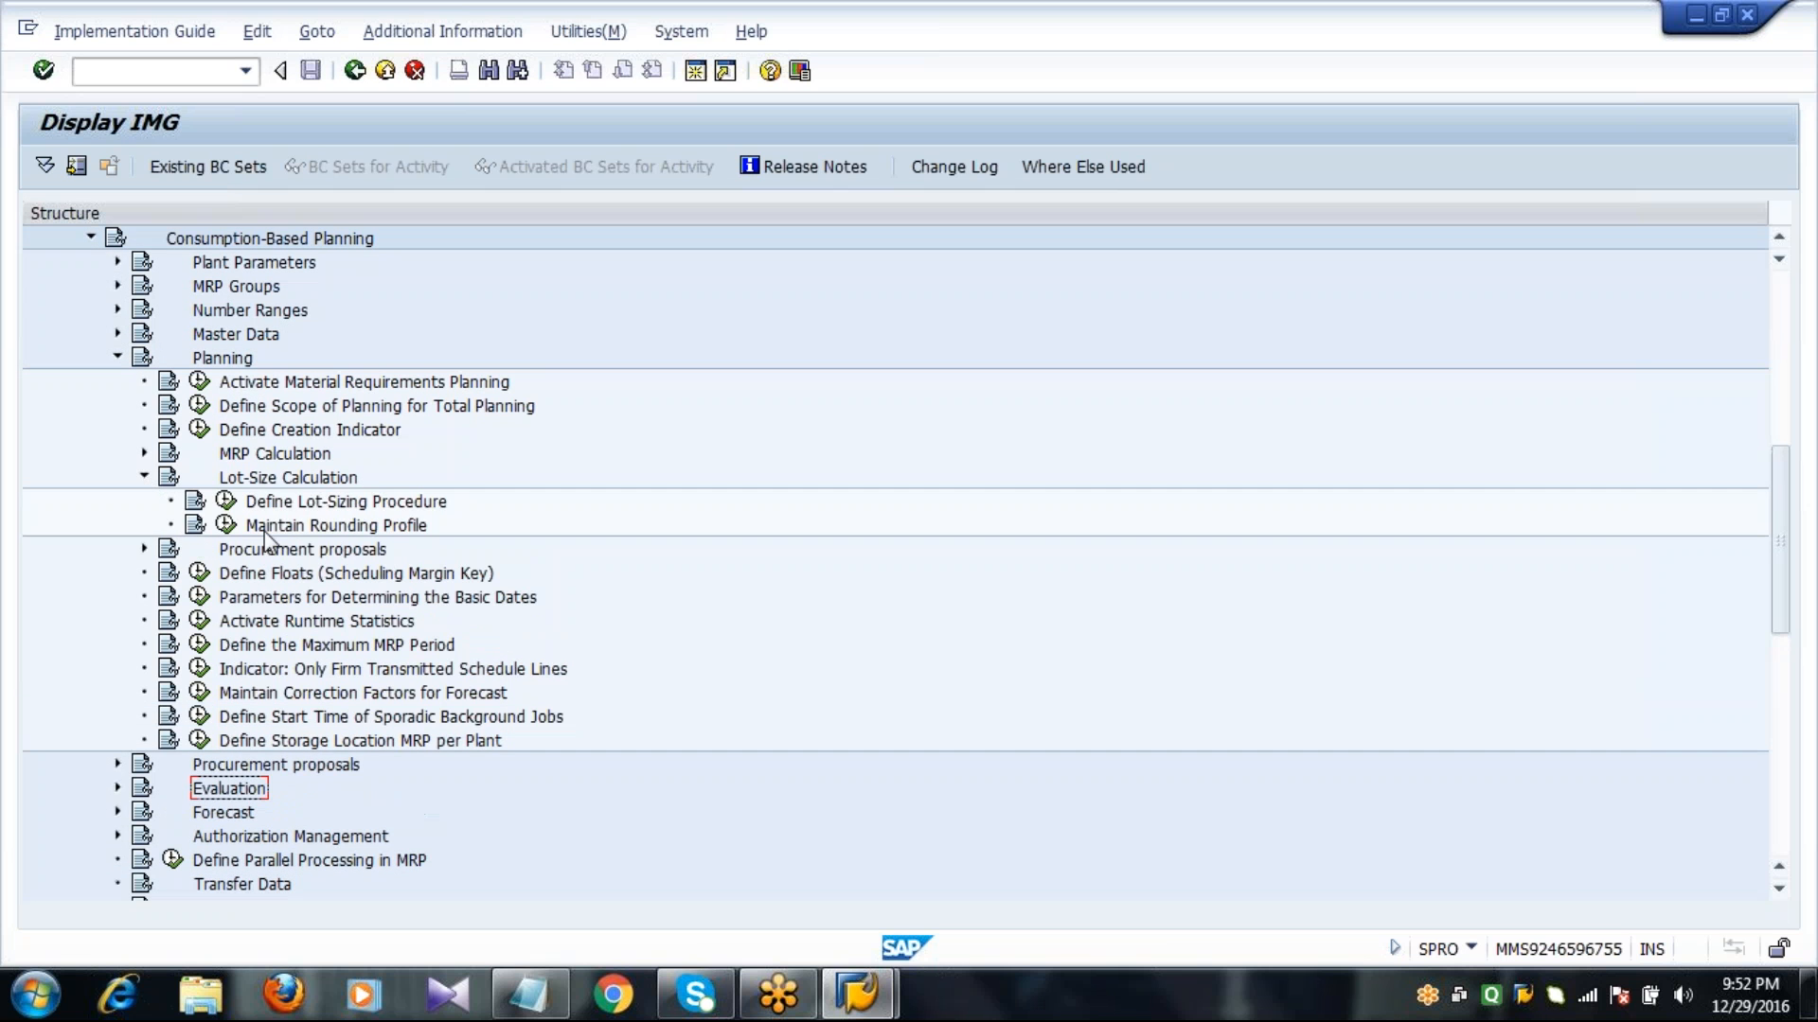
pyautogui.click(312, 509)
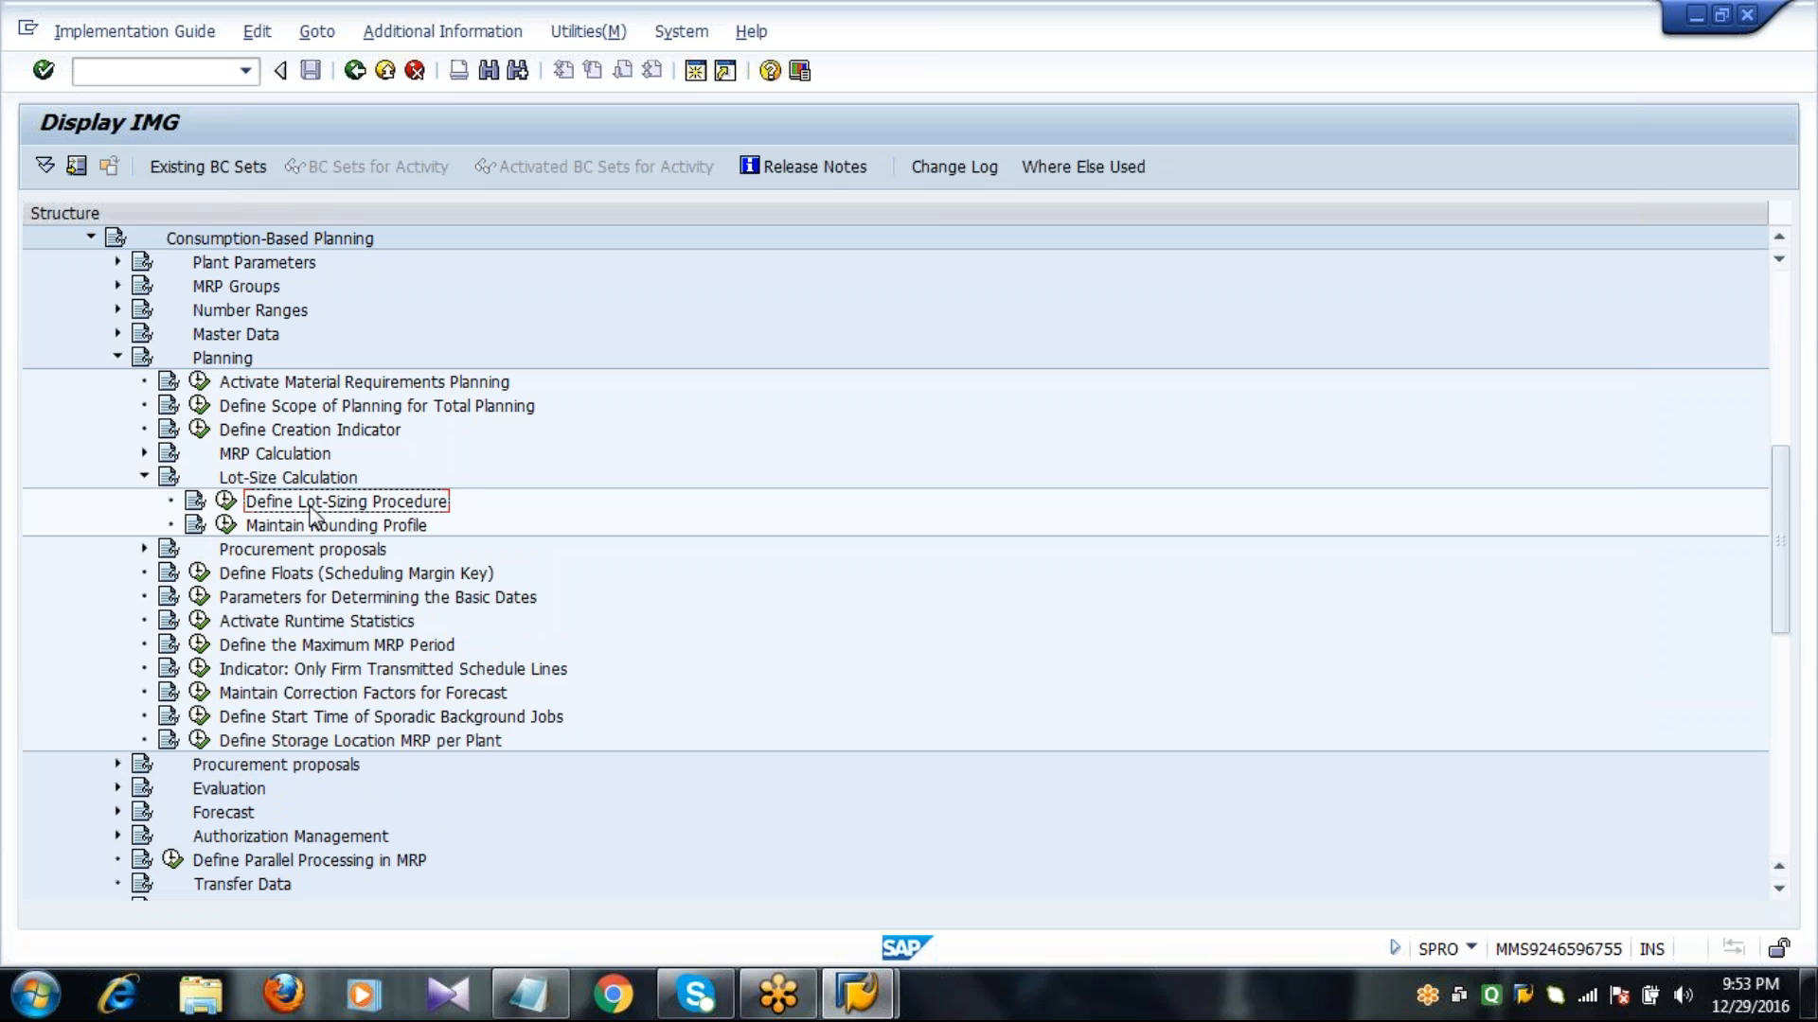
pyautogui.click(226, 500)
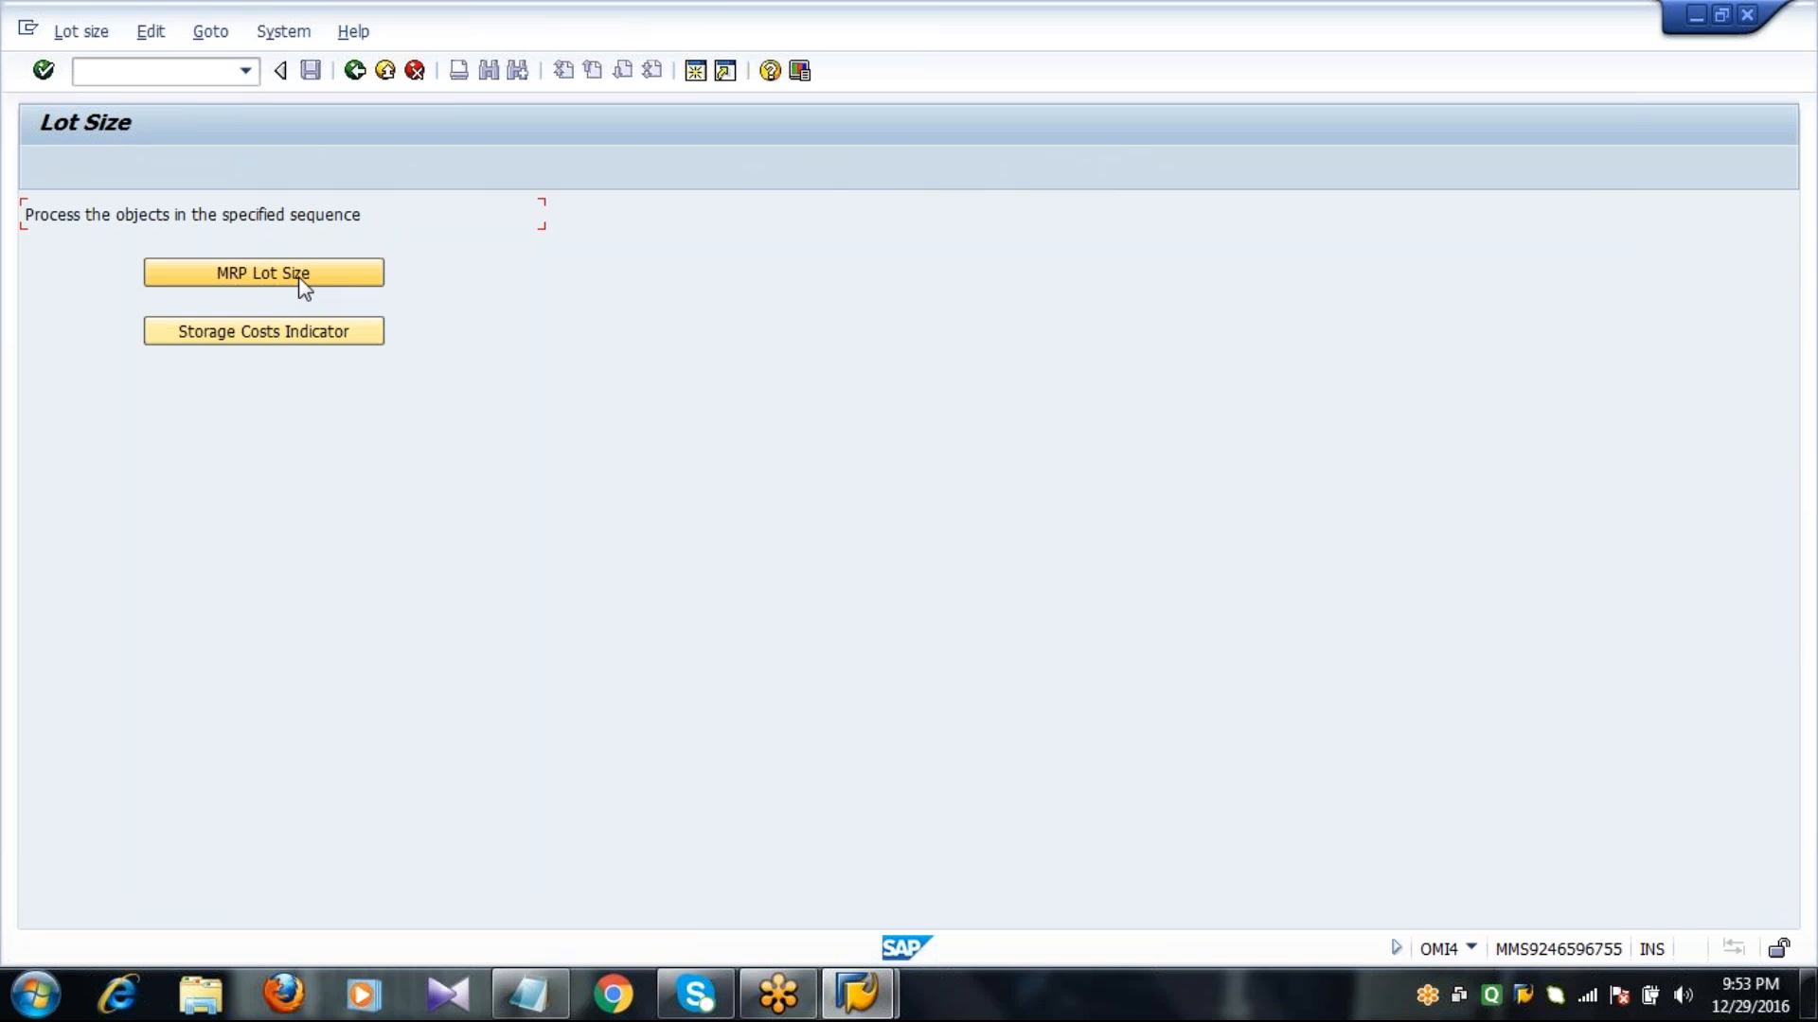
pyautogui.click(264, 273)
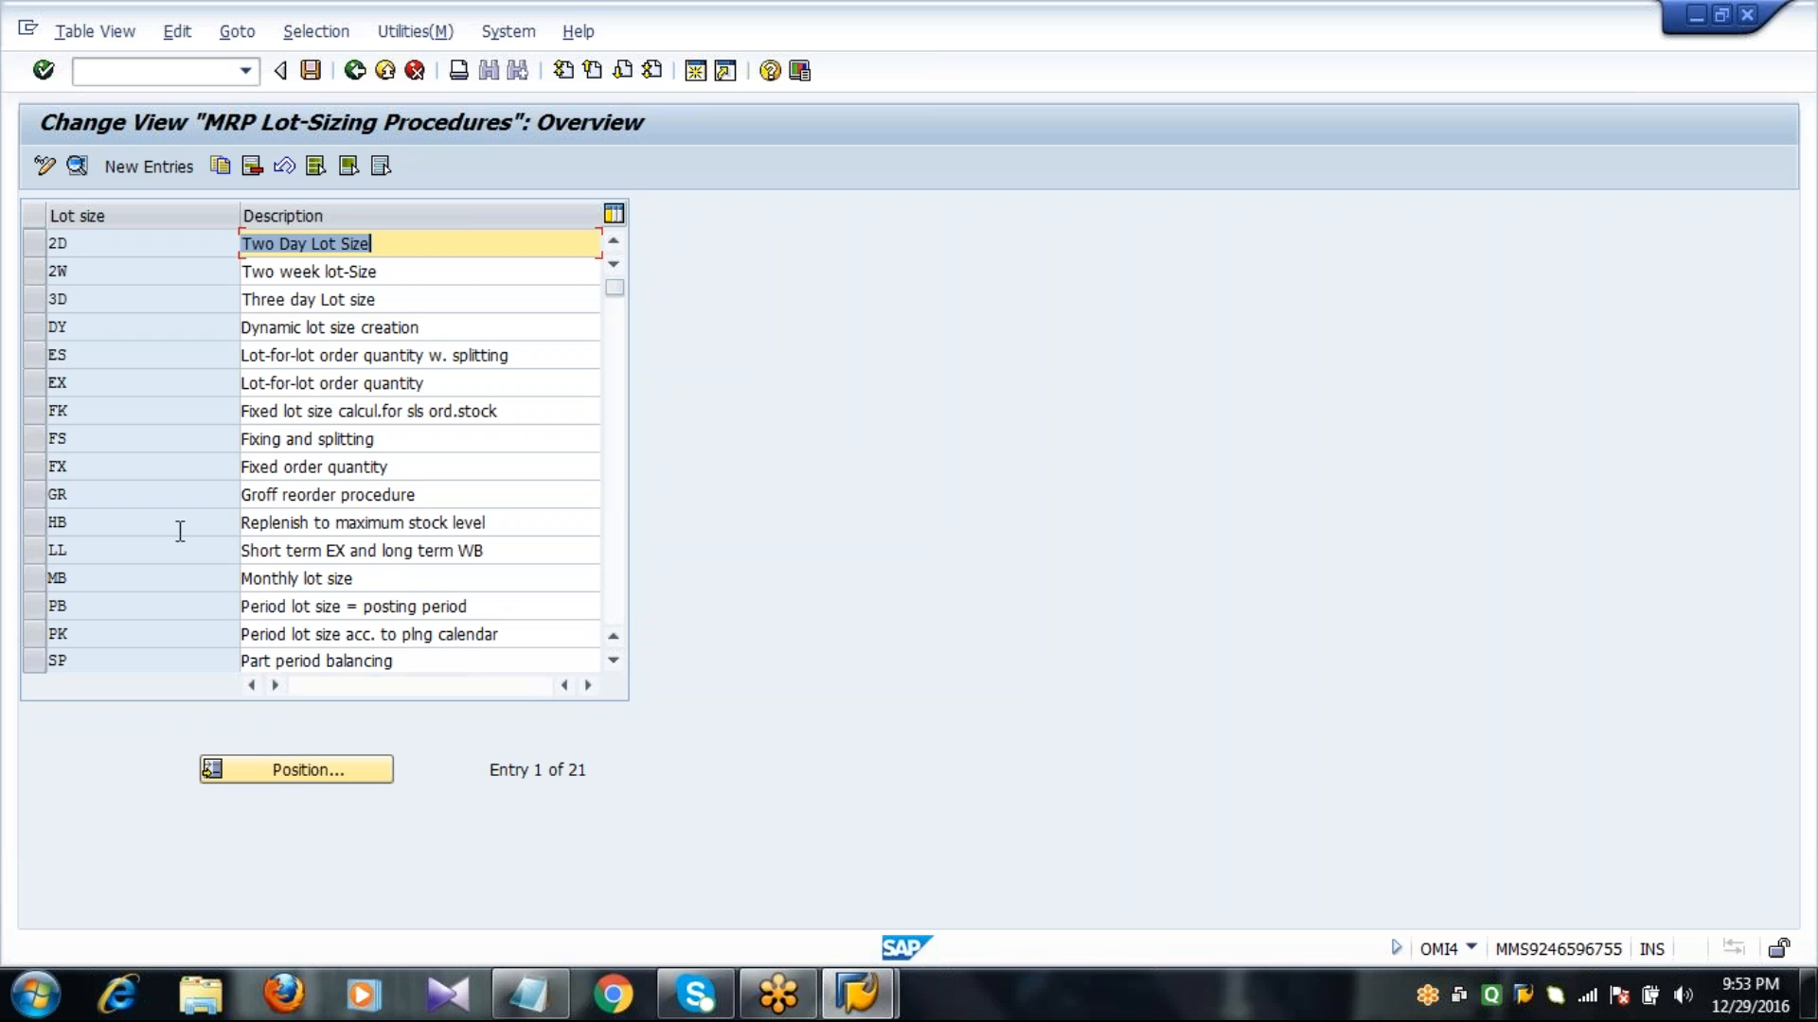
# Mark lot sizes FX, HB and EX, save the lot-sizing procedures and exit to the SAP Easy Access screen.
pyautogui.click(25, 469)
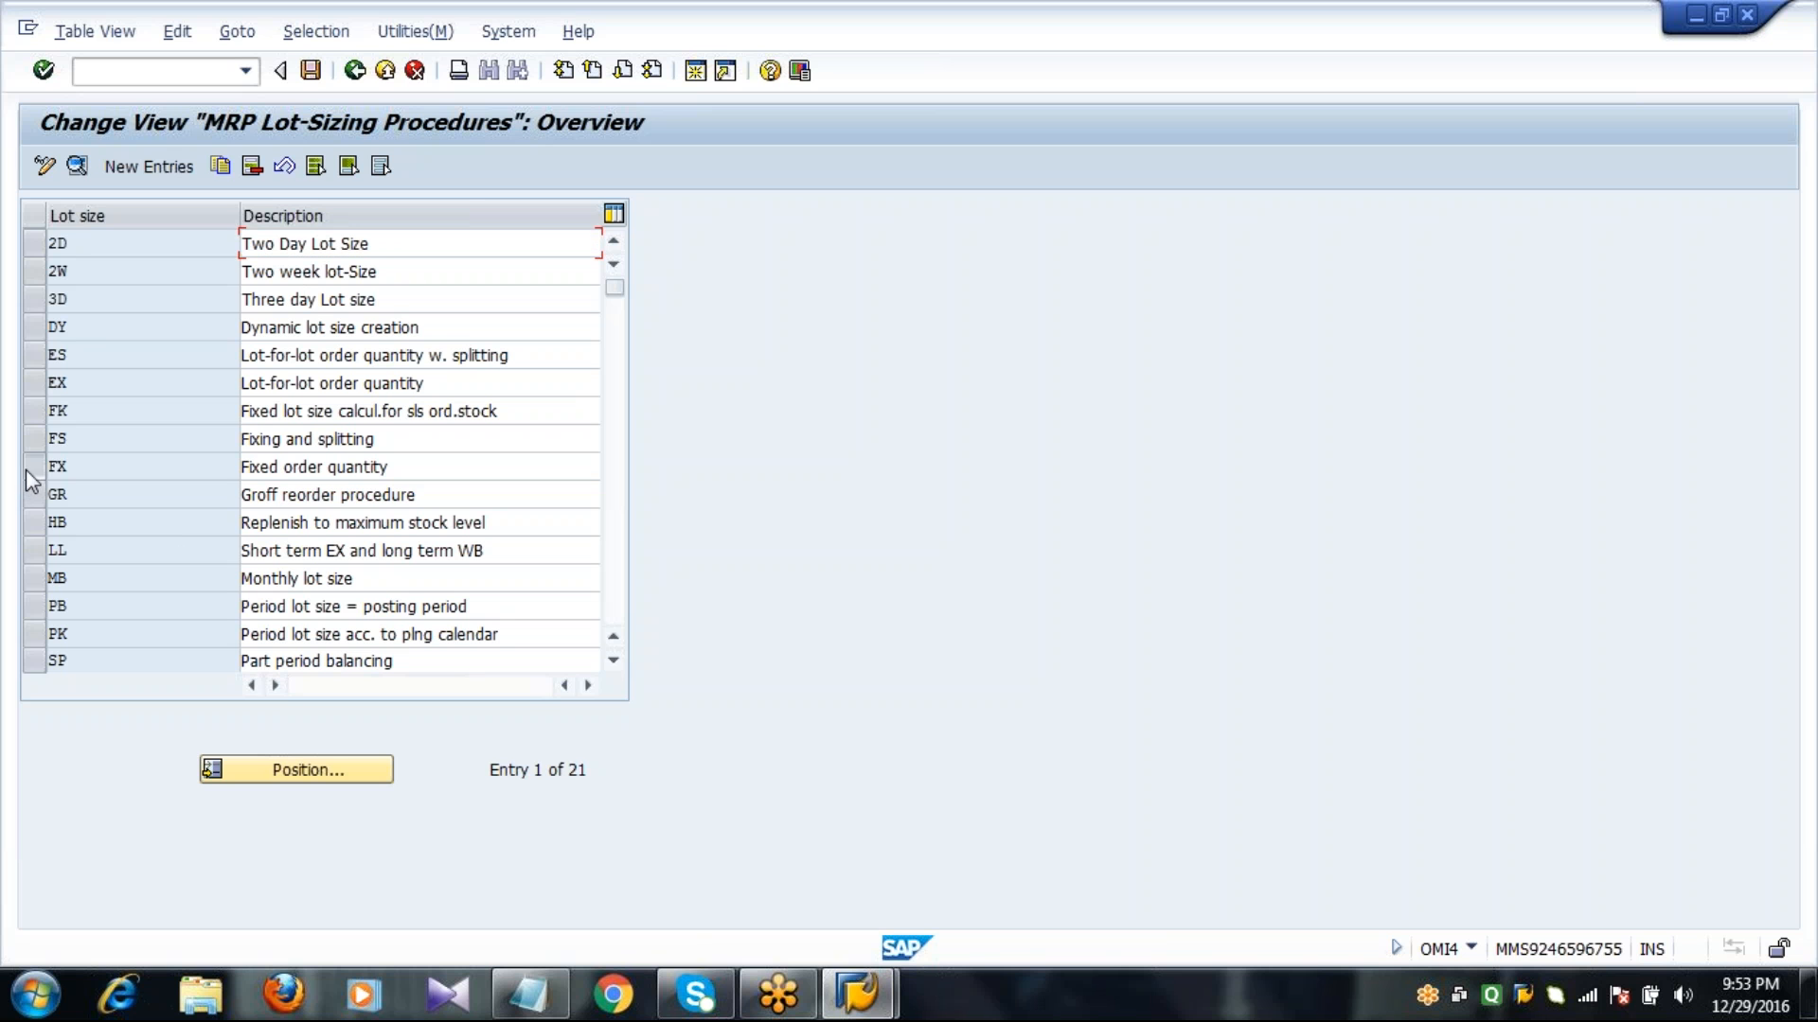
pyautogui.click(32, 521)
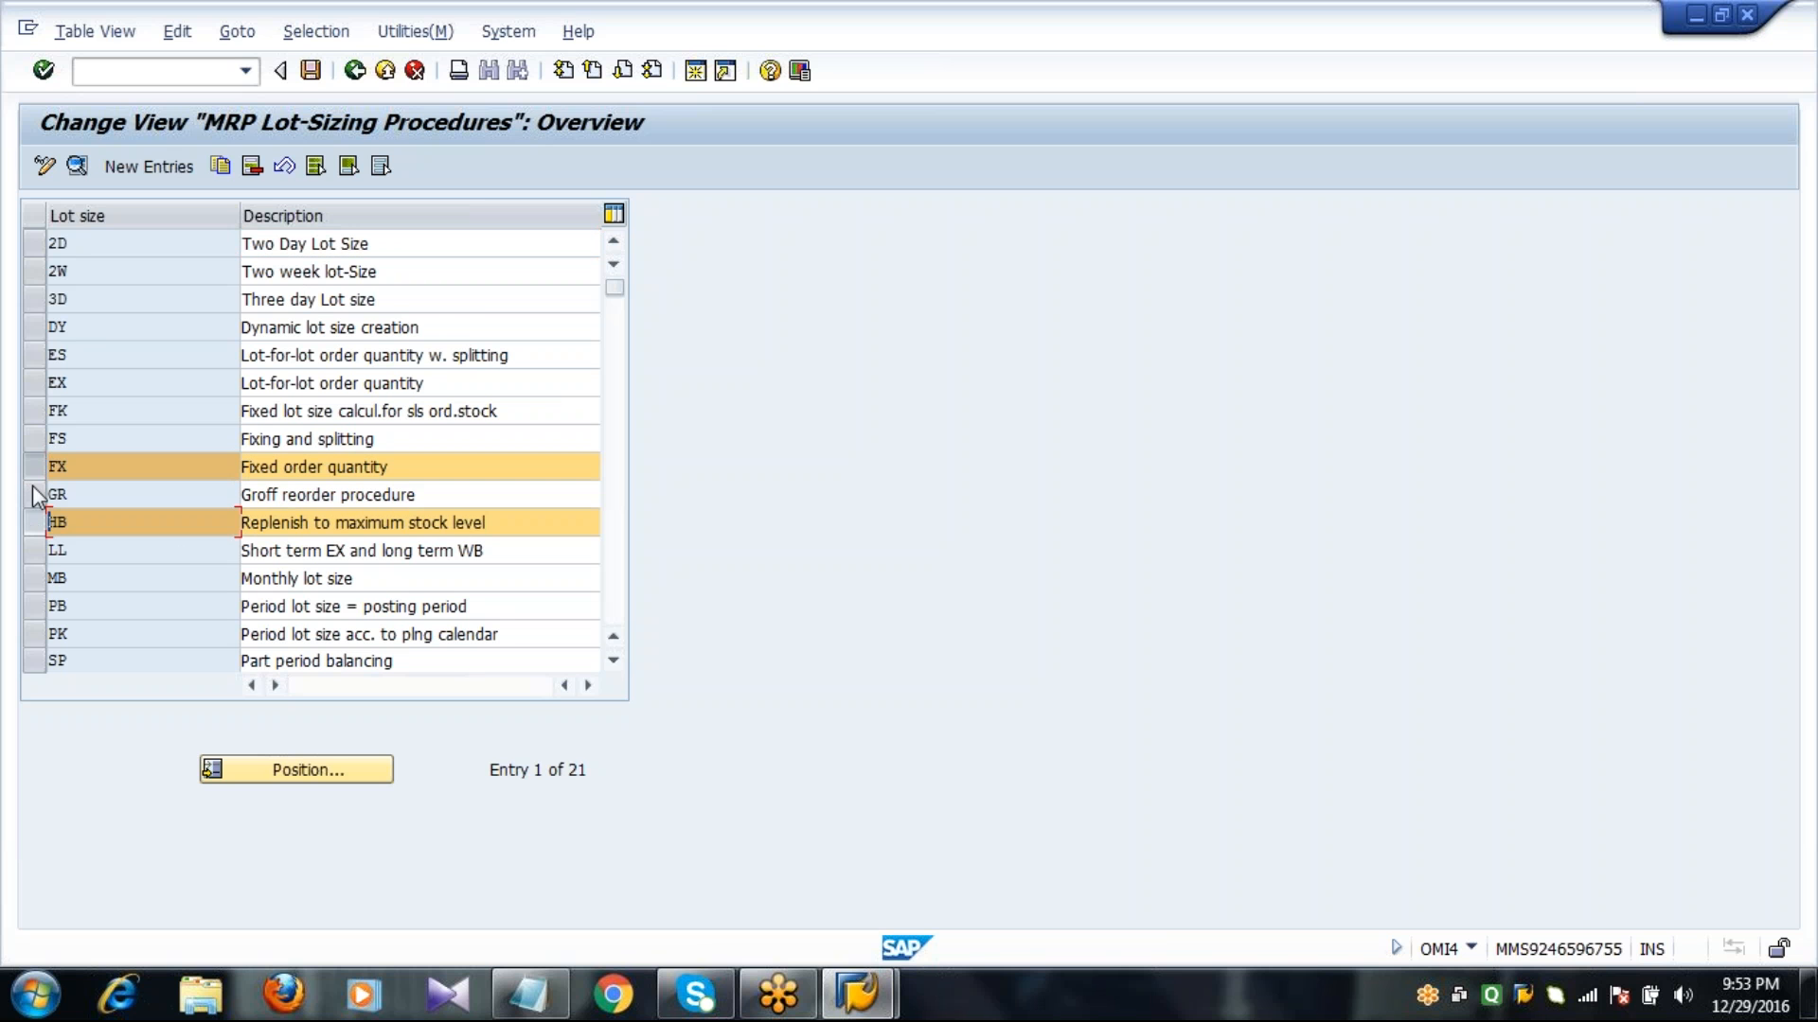
pyautogui.click(34, 384)
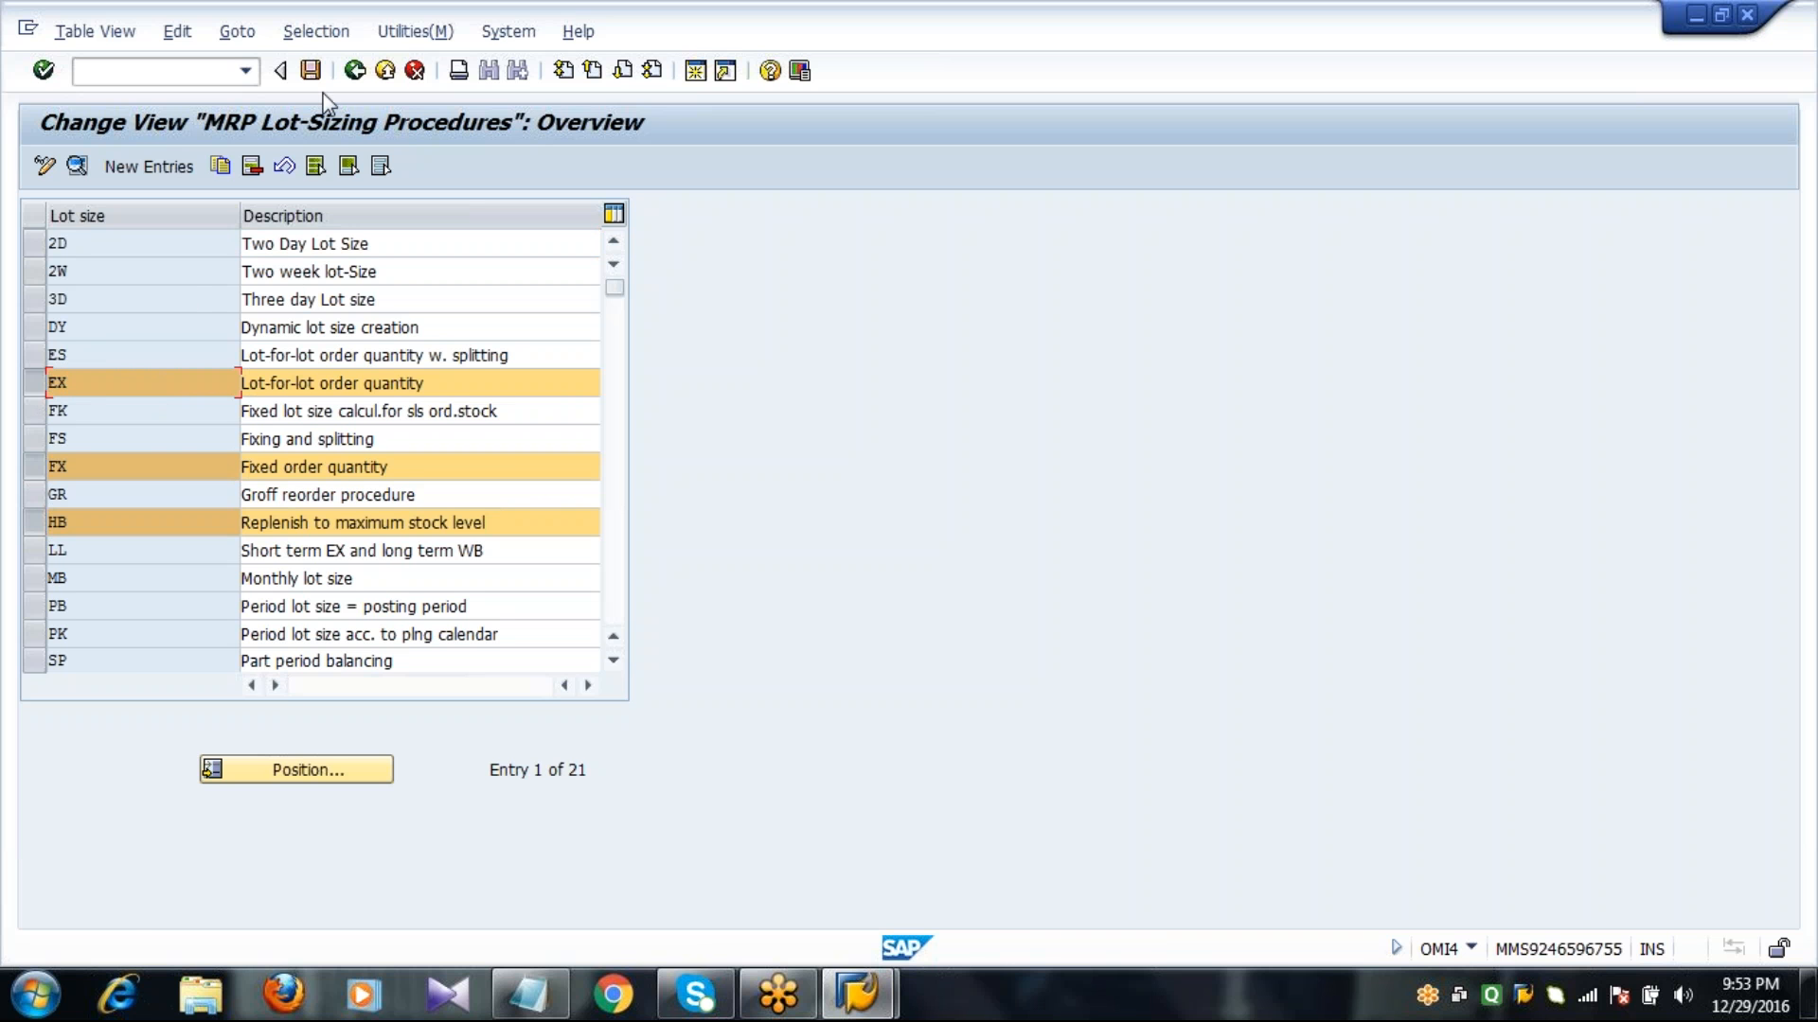
pyautogui.click(311, 71)
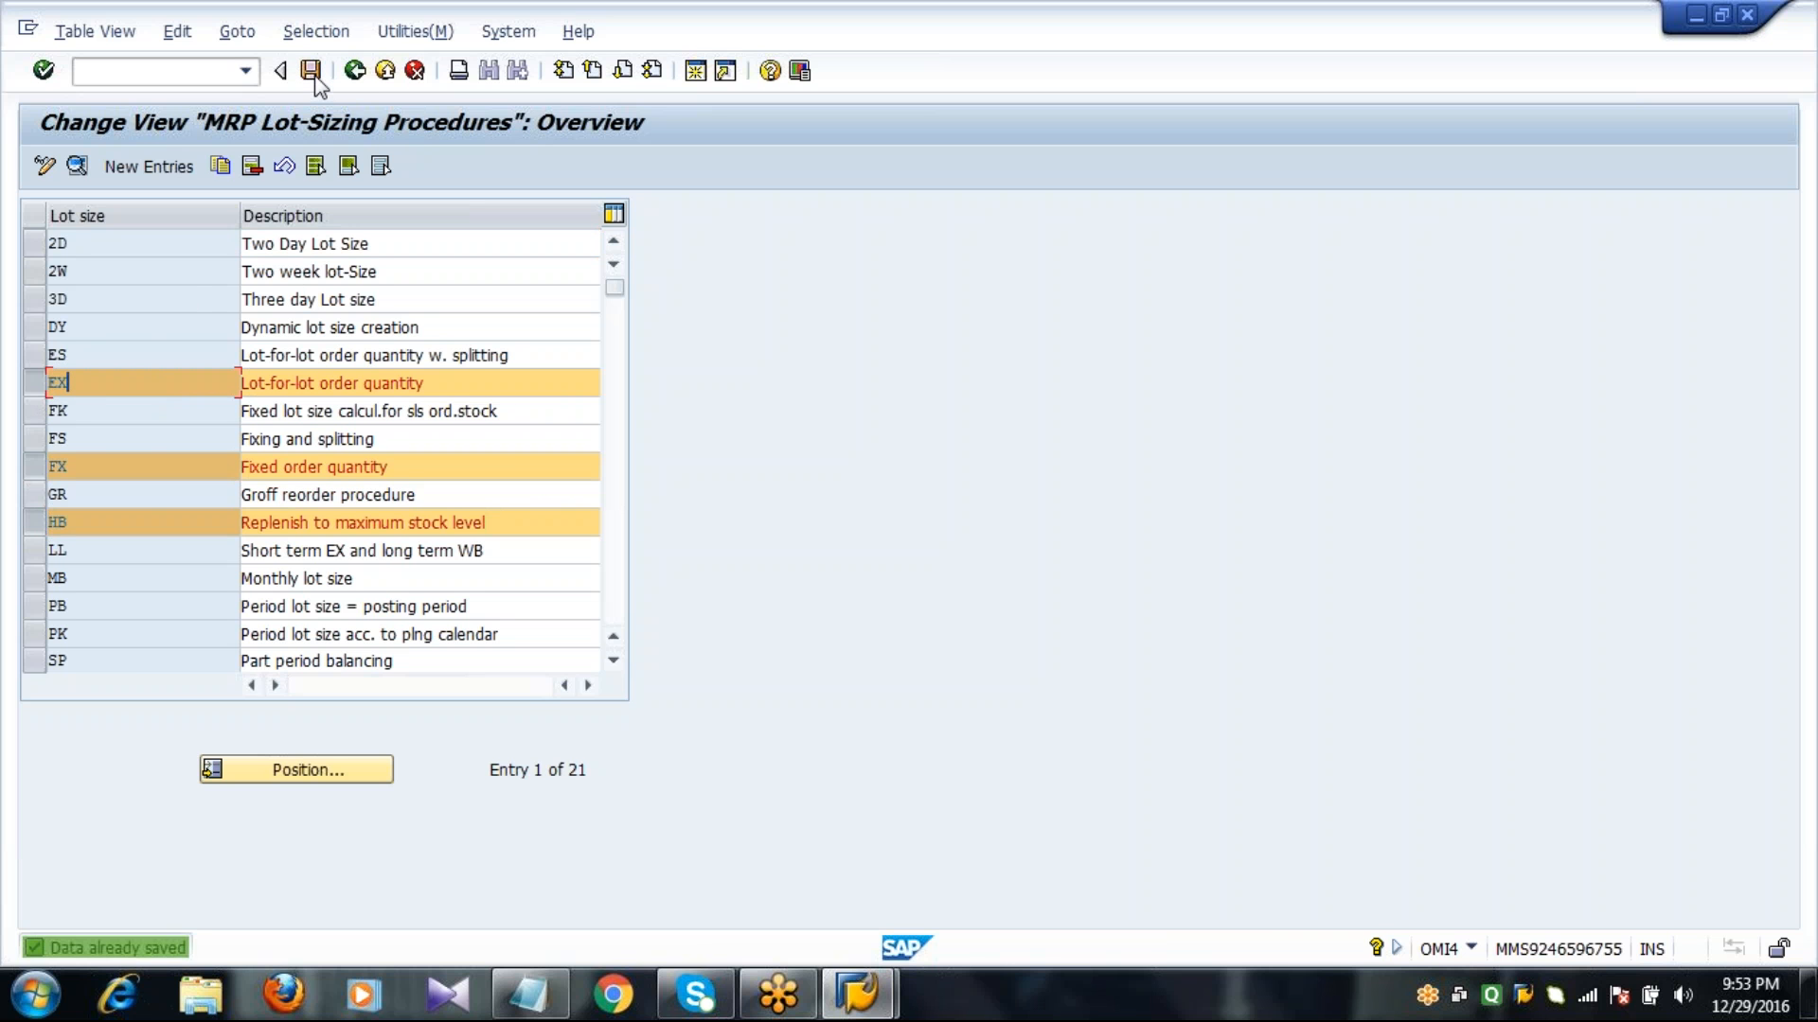
pyautogui.click(355, 71)
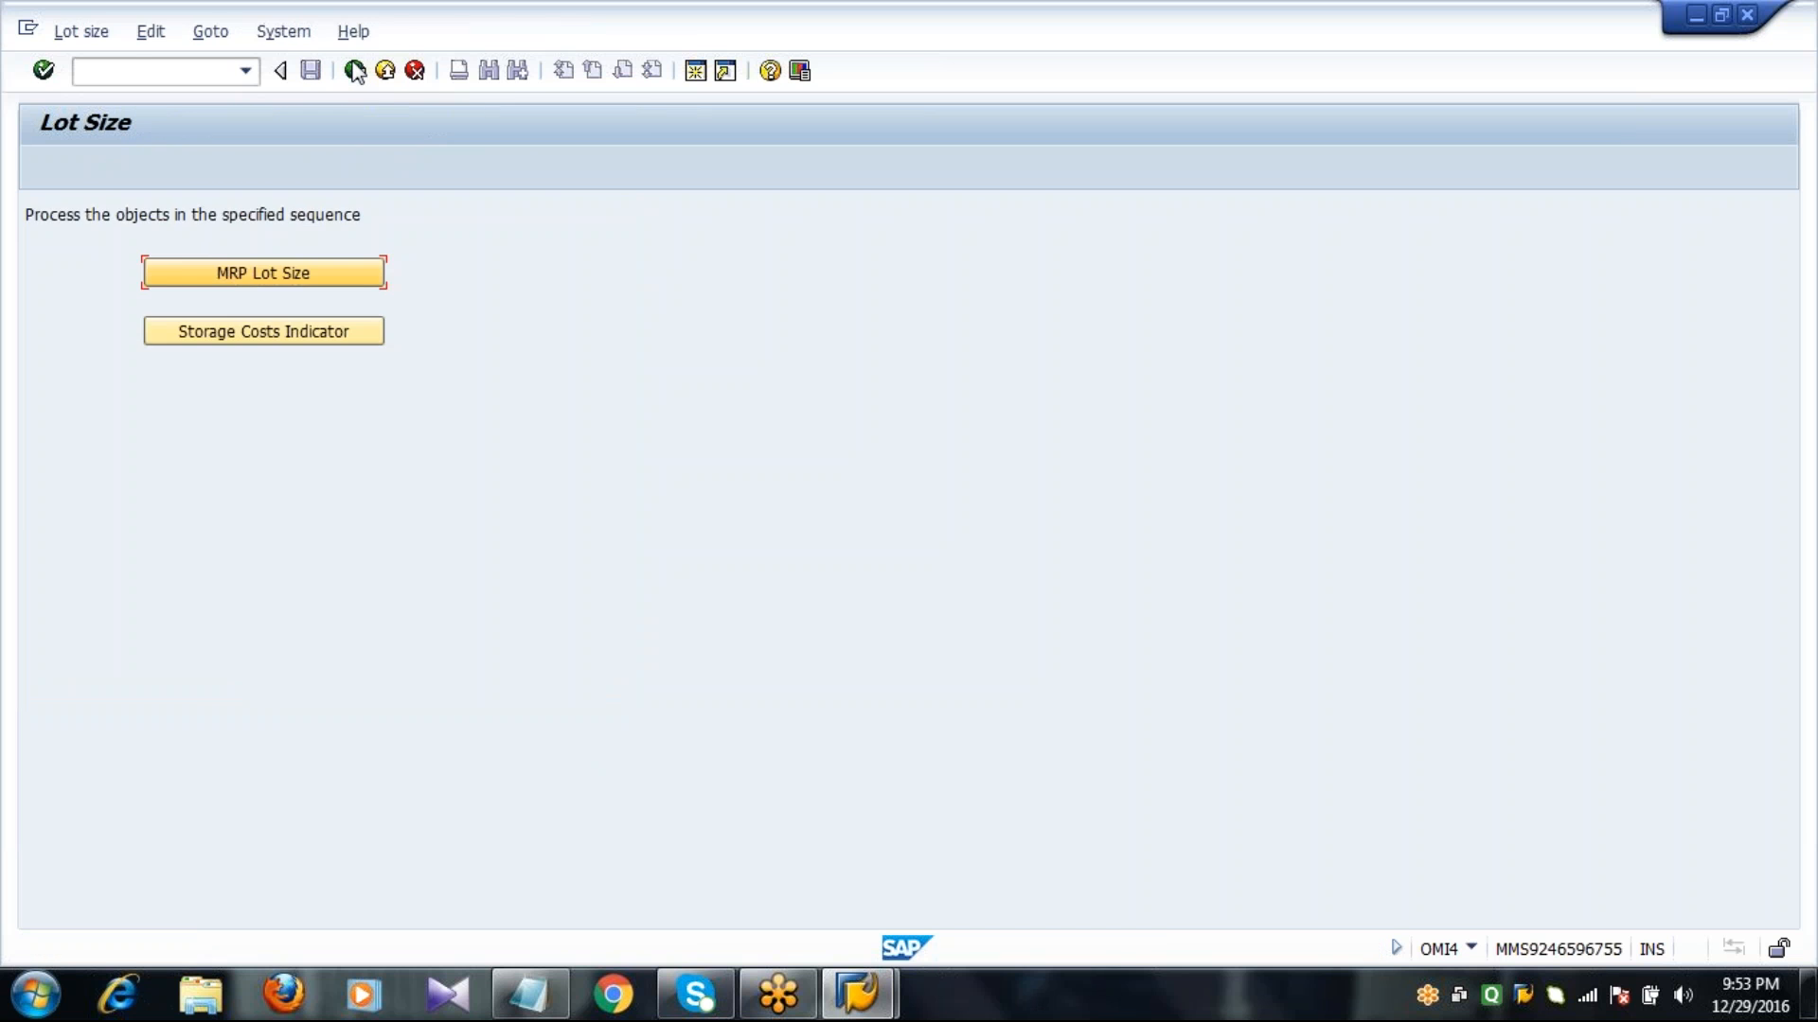
pyautogui.click(355, 71)
pyautogui.click(355, 71)
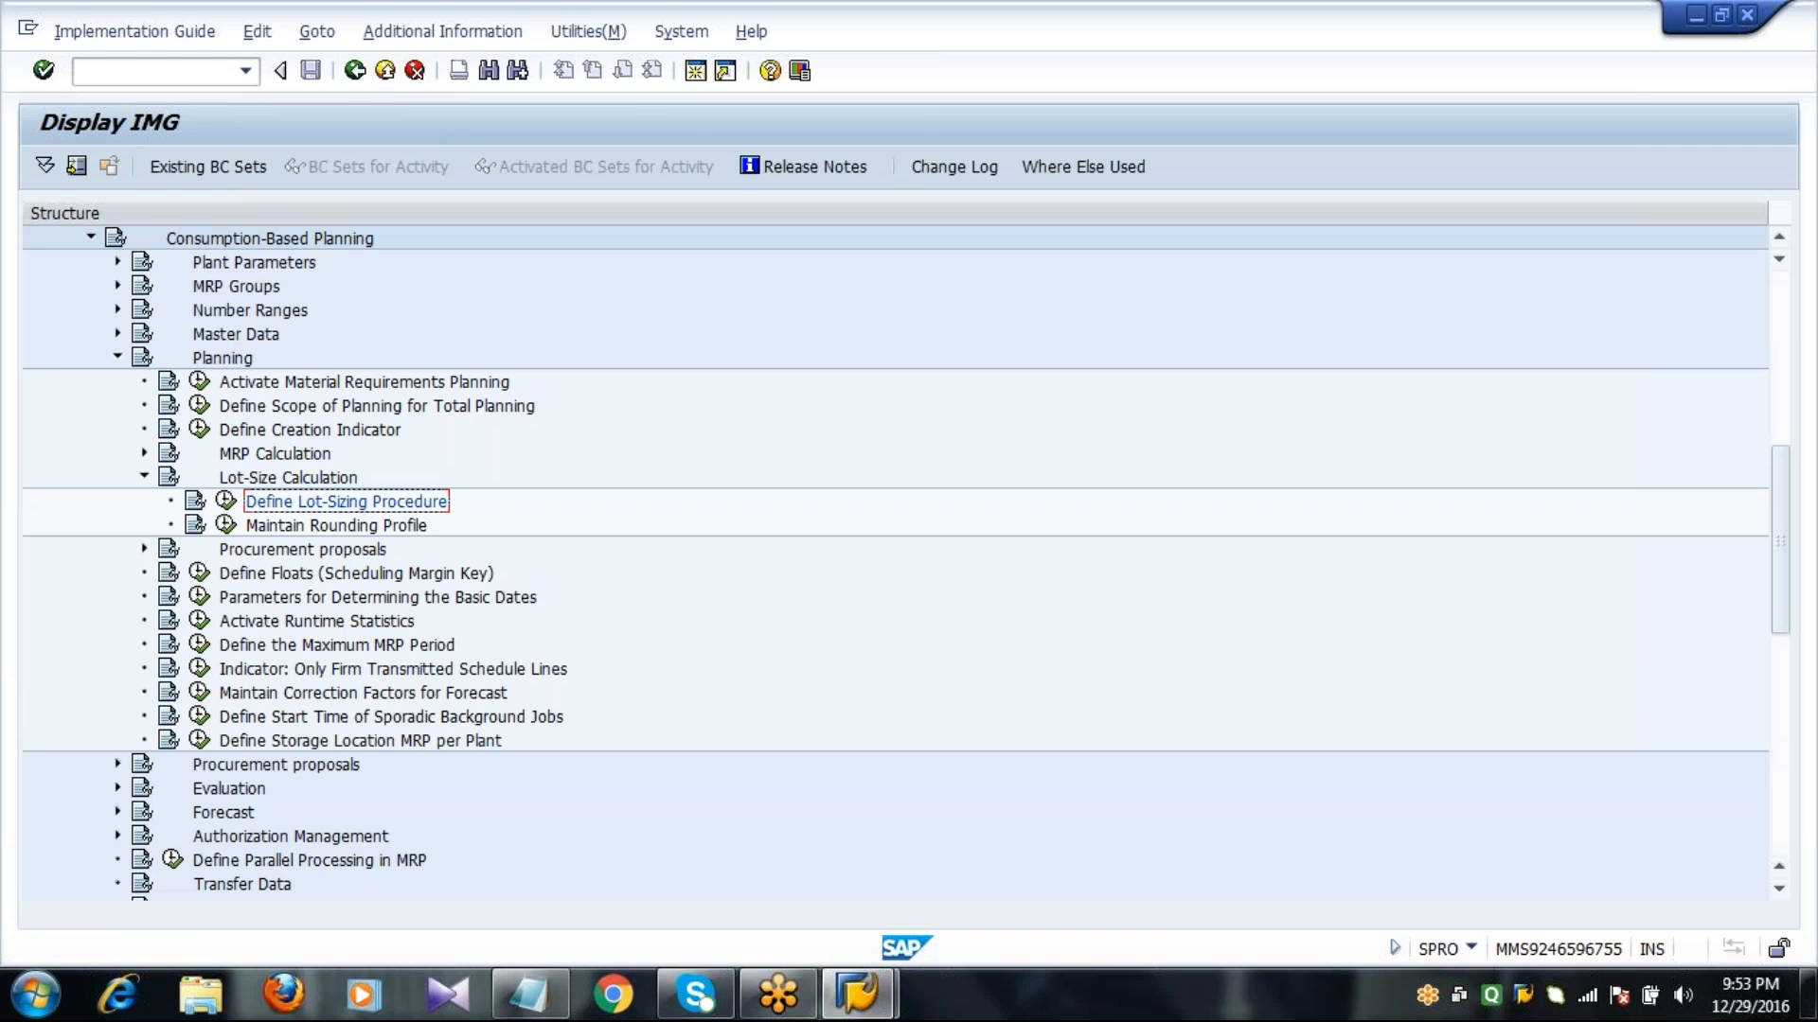
pyautogui.click(355, 71)
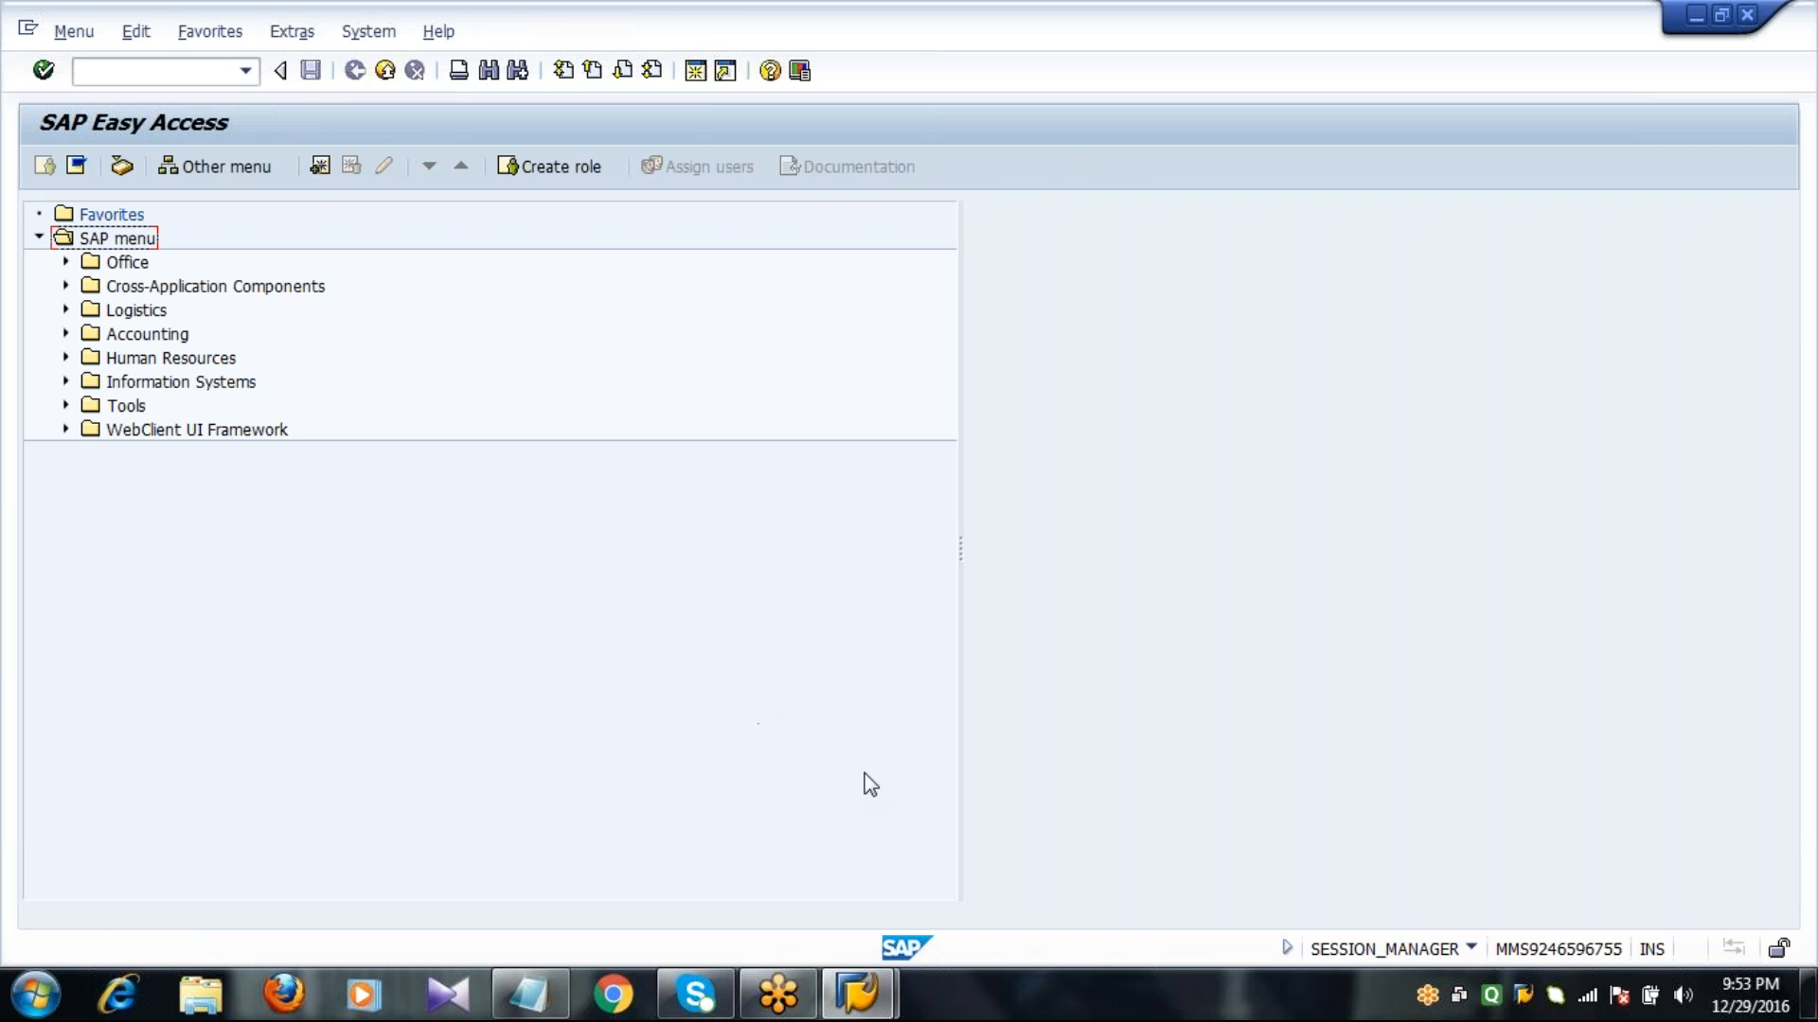
# Start transaction MM01 for creating a material.
pyautogui.click(545, 996)
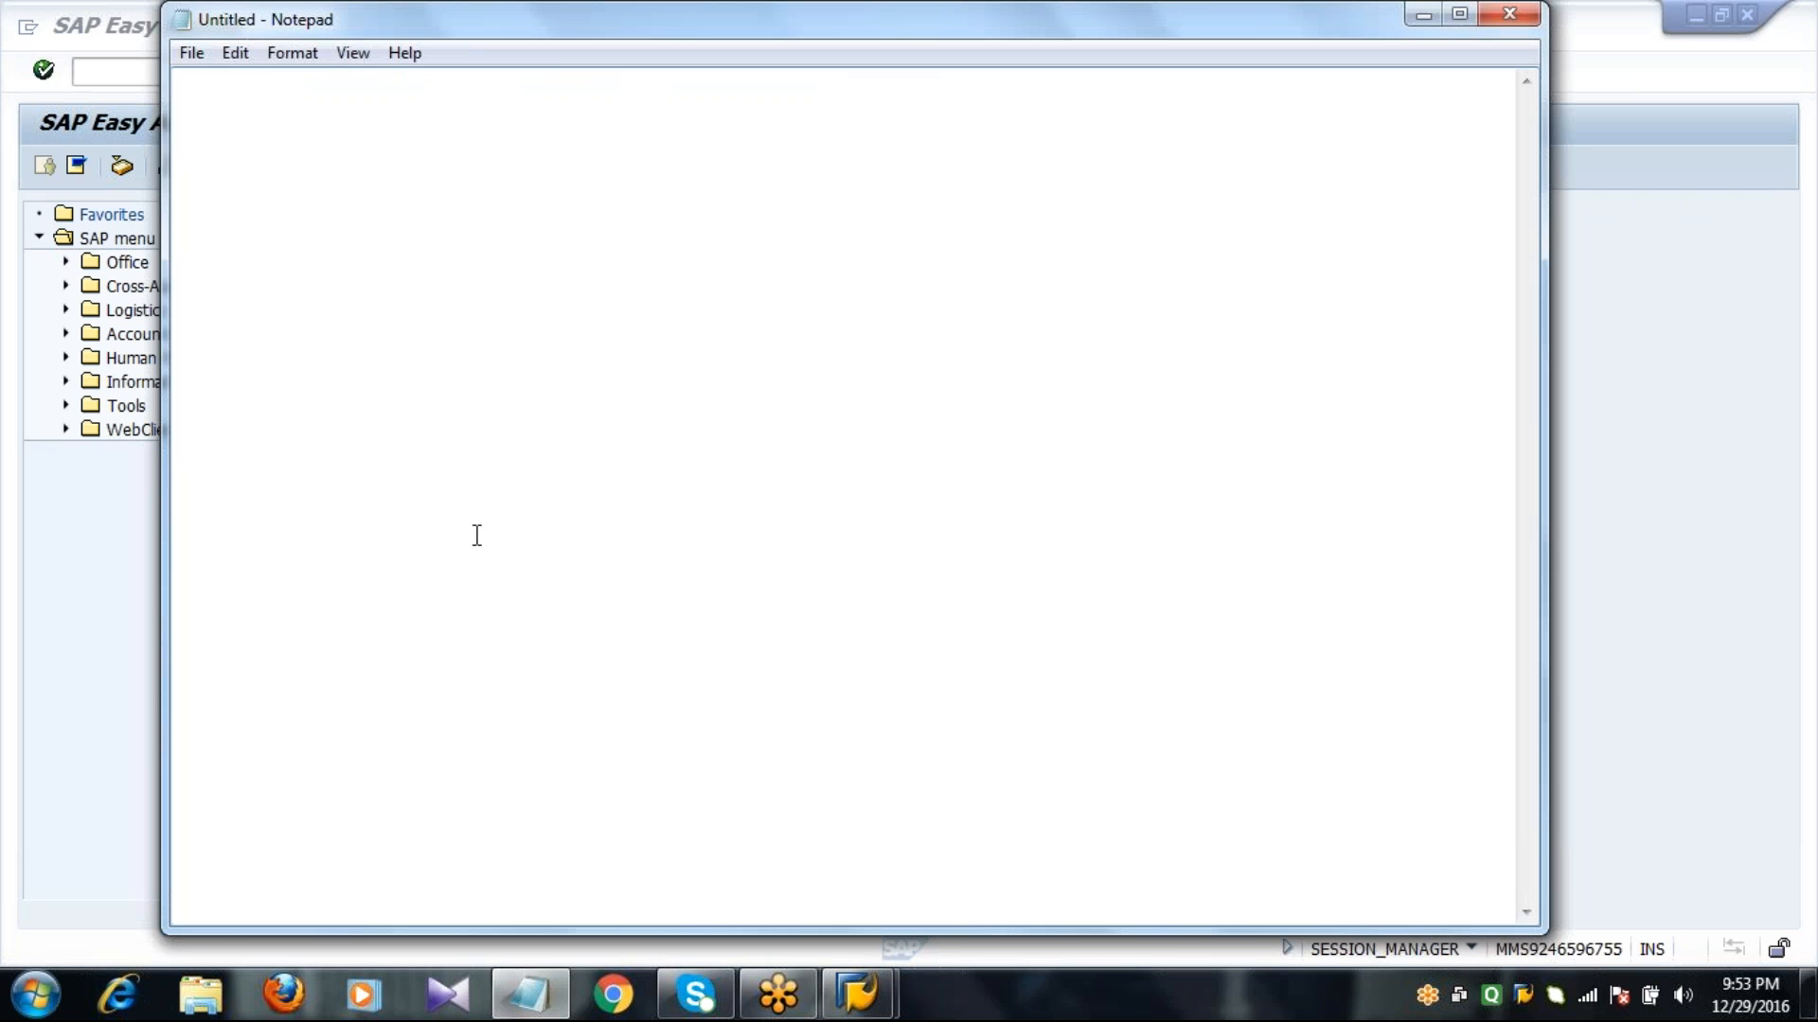
pyautogui.click(139, 625)
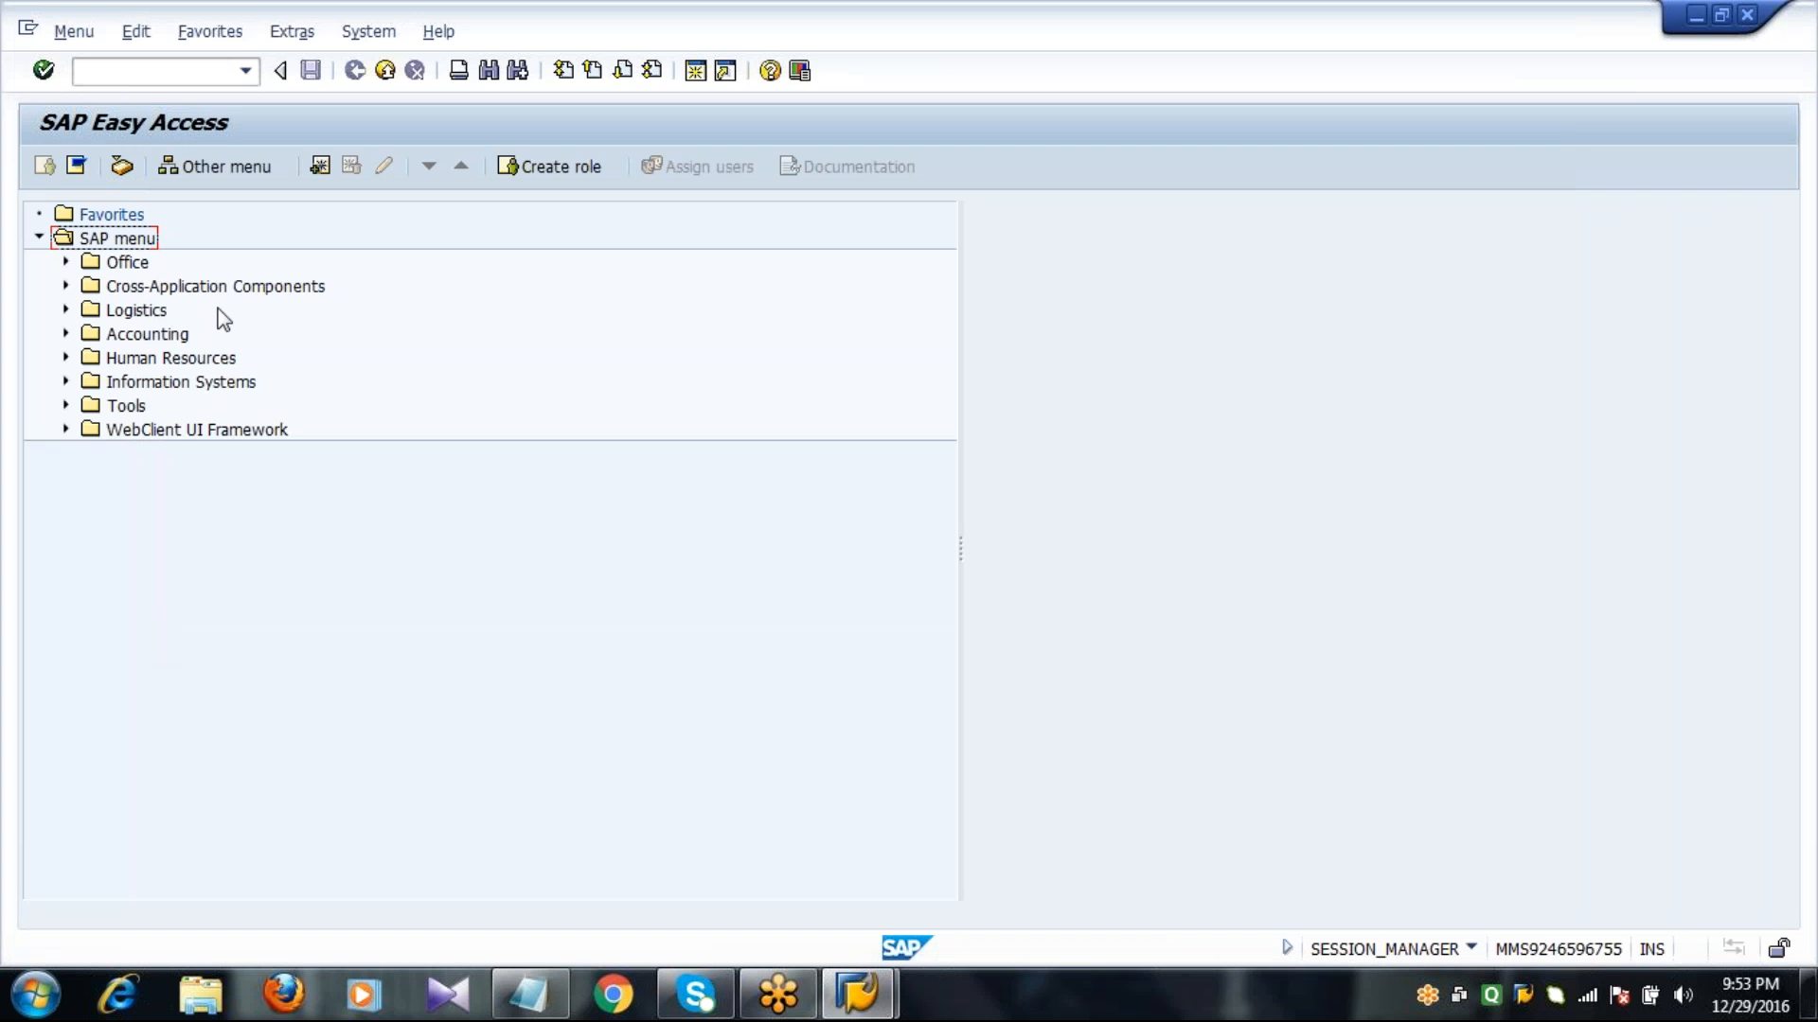
pyautogui.click(194, 74)
pyautogui.write('mm')
pyautogui.press('BackSpace')
pyautogui.press('BackSpace')
pyautogui.write('MM01')
pyautogui.press('Return')
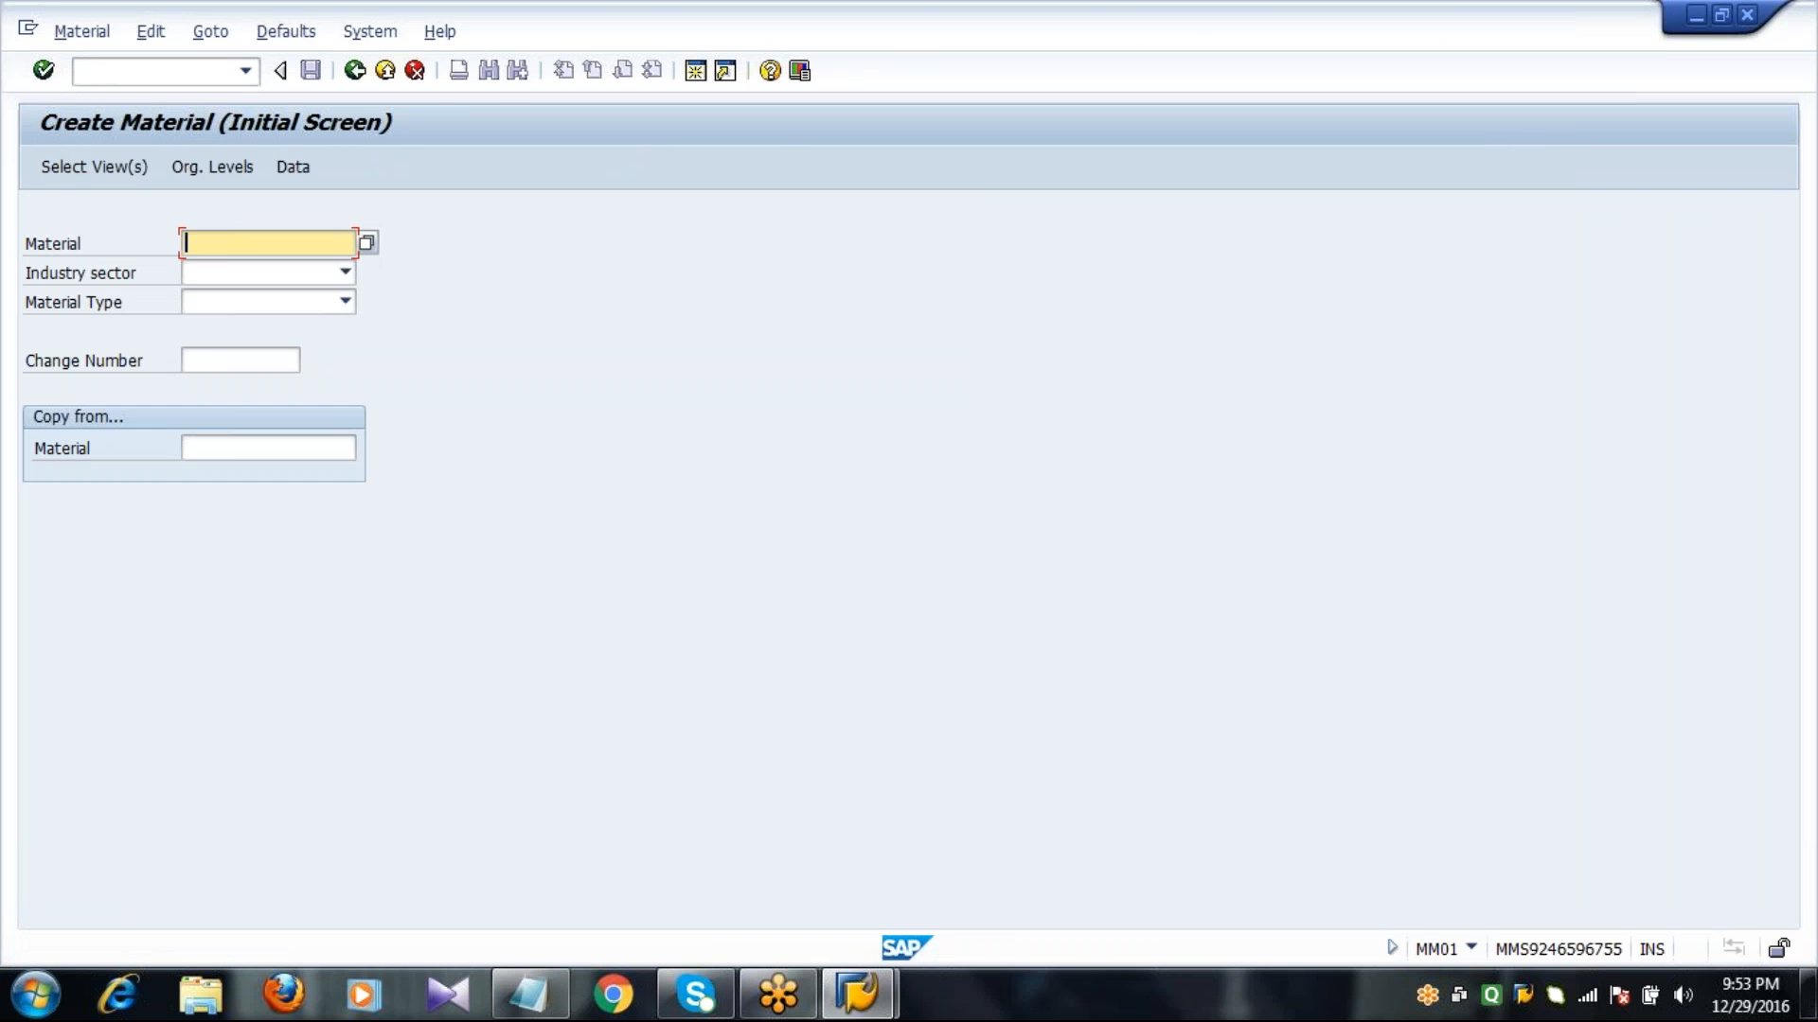
# Set the new material's industry sector to Mechanical Engineering and its material type to Raw material bcl.
pyautogui.press('Tab')
pyautogui.press('m')
pyautogui.press('Tab')
pyautogui.press('r')
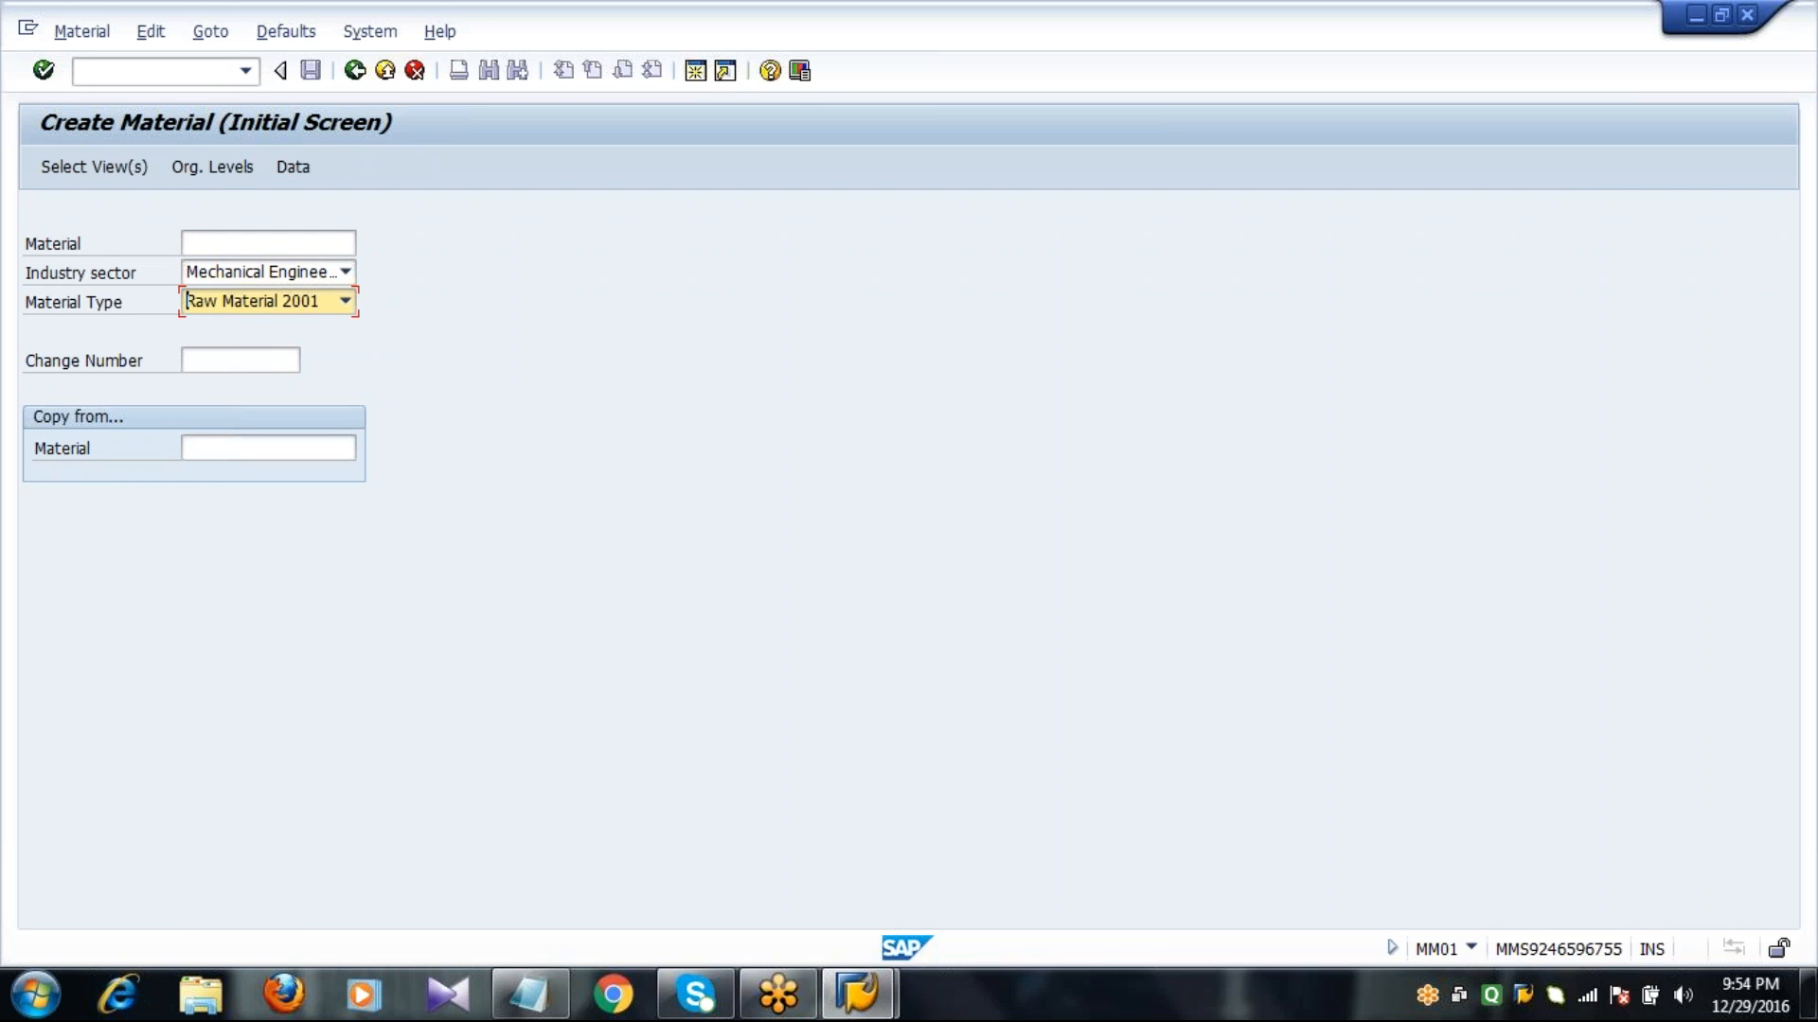
pyautogui.click(346, 301)
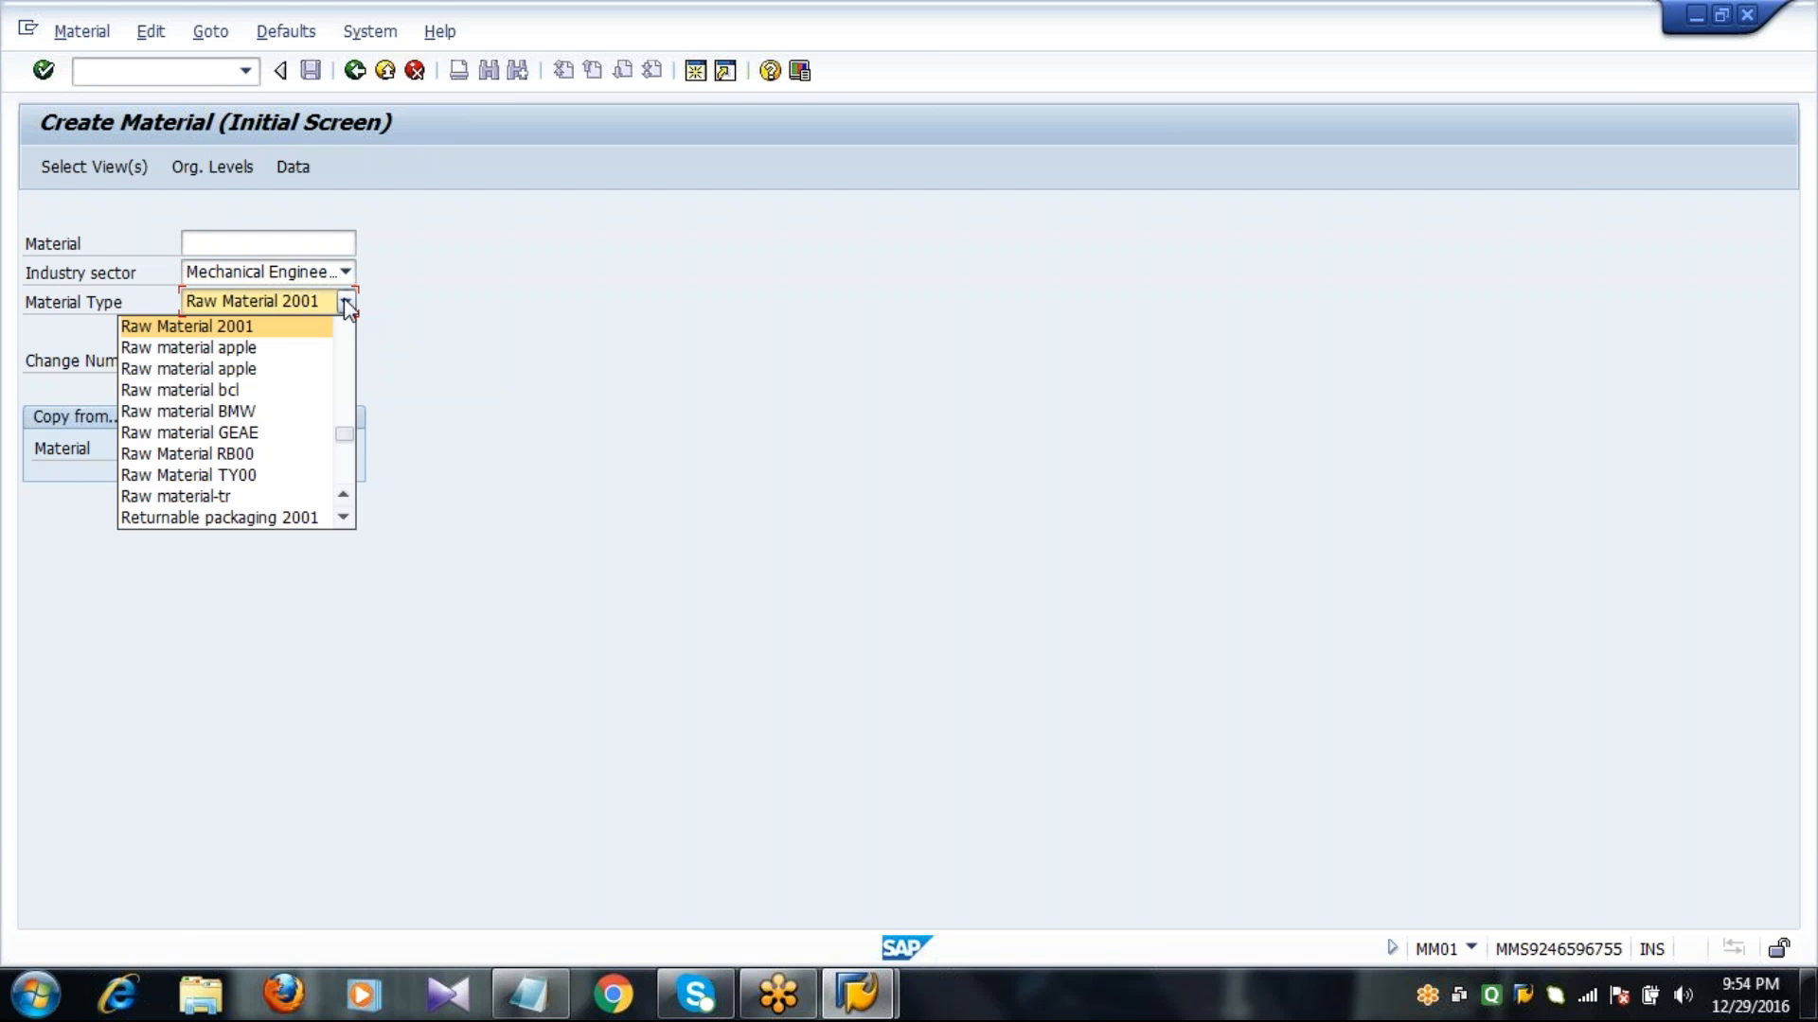
pyautogui.click(287, 388)
# Select the views Basic Data 1, Purchasing, MRP 1 to 3, Forecasting, General Plant Data / Storage 1 and 2, and Accounting 1.
pyautogui.click(134, 166)
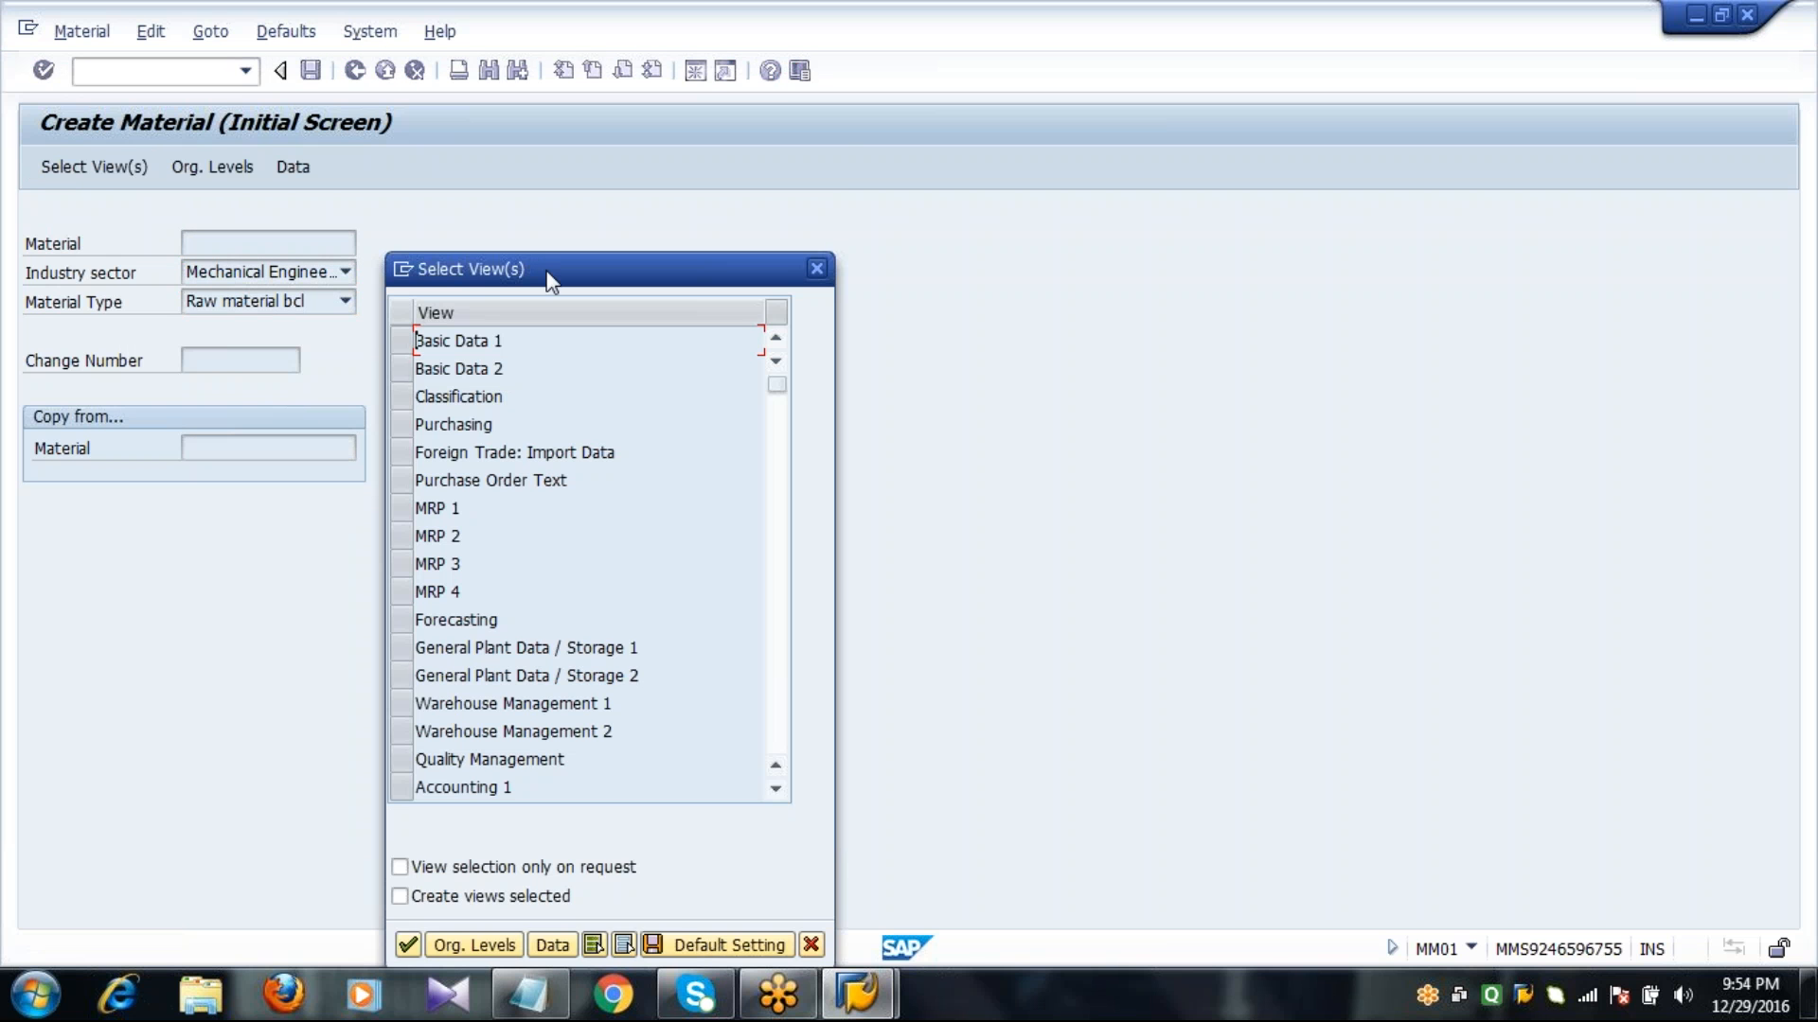
pyautogui.moveTo(547, 273); pyautogui.dragTo(554, 157)
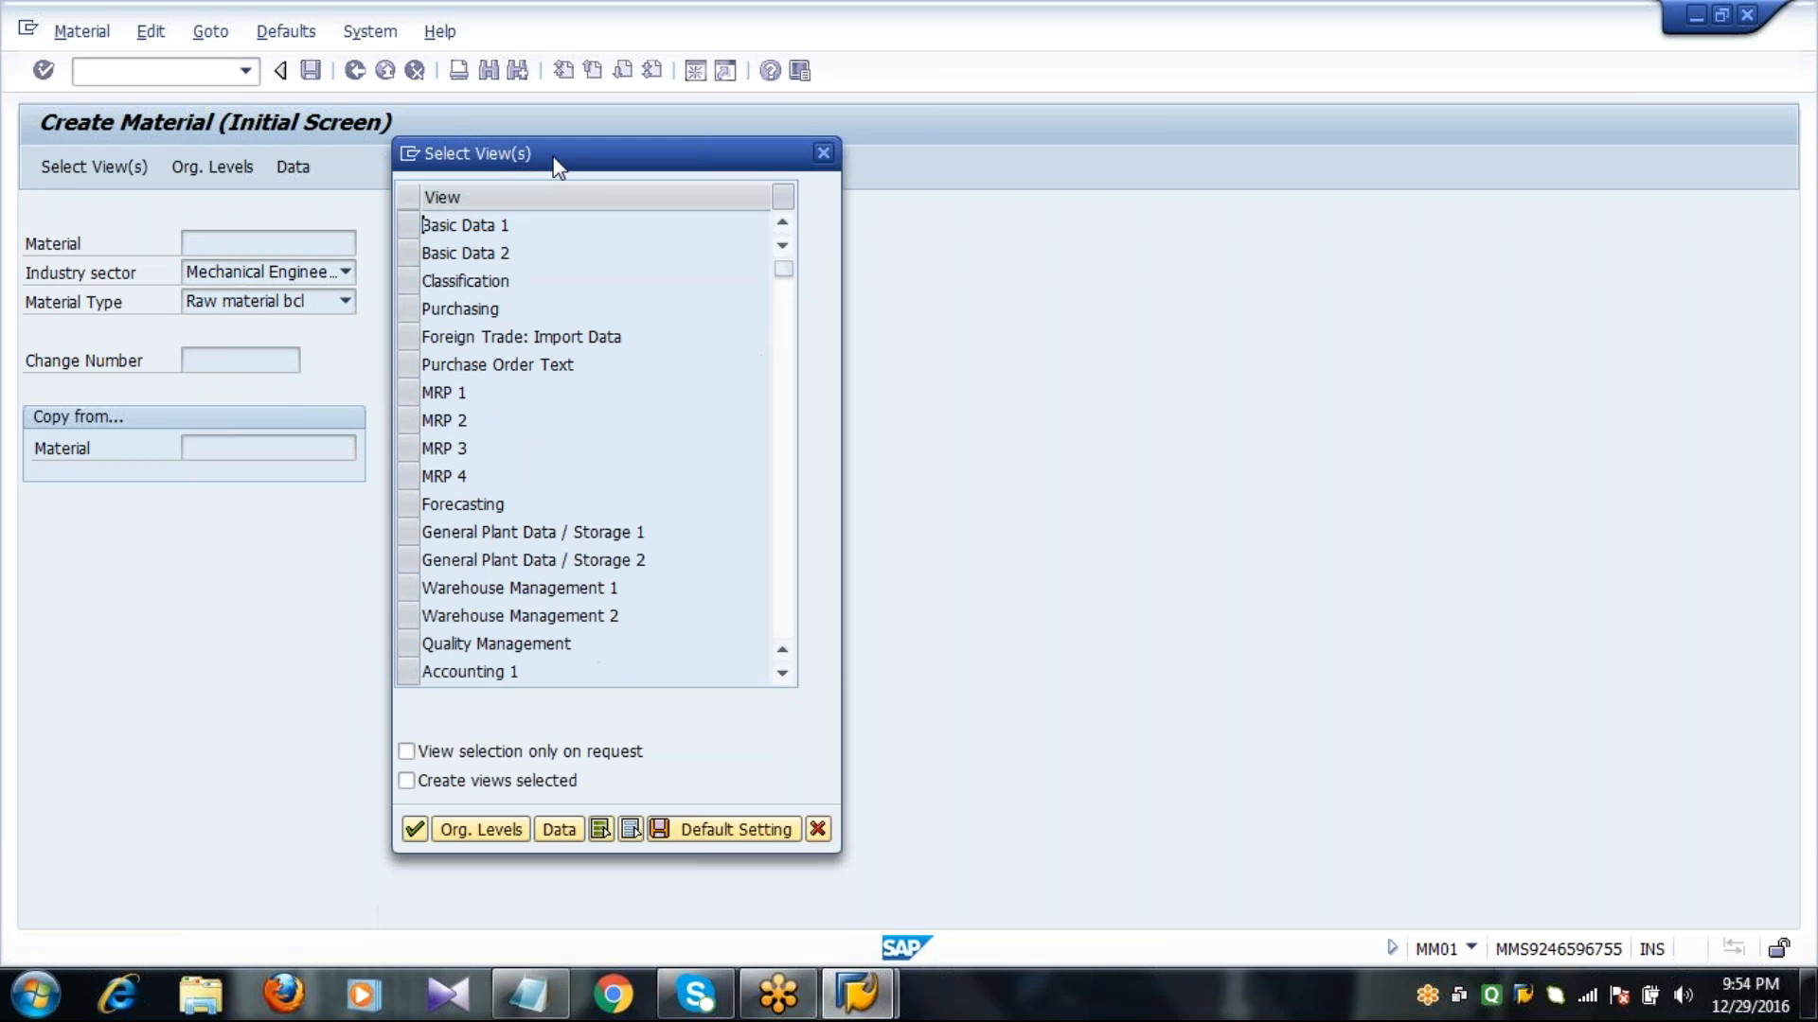
pyautogui.click(409, 394)
pyautogui.click(409, 420)
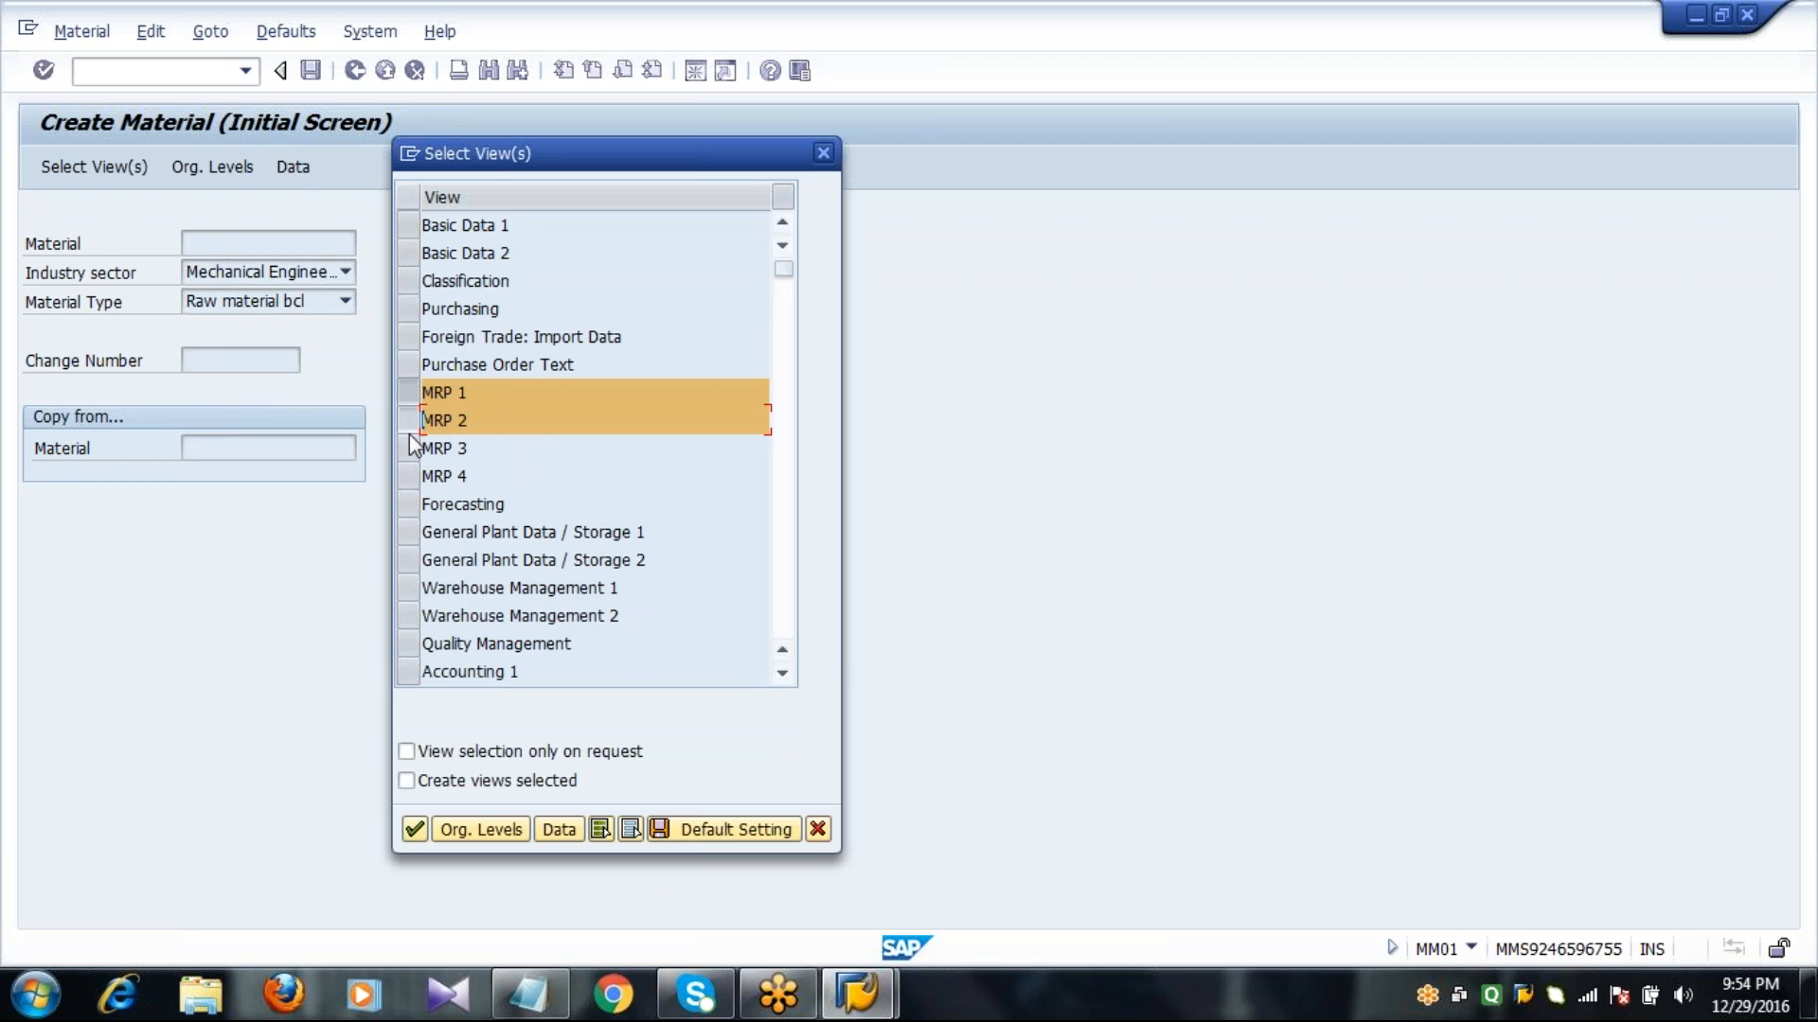
pyautogui.click(409, 445)
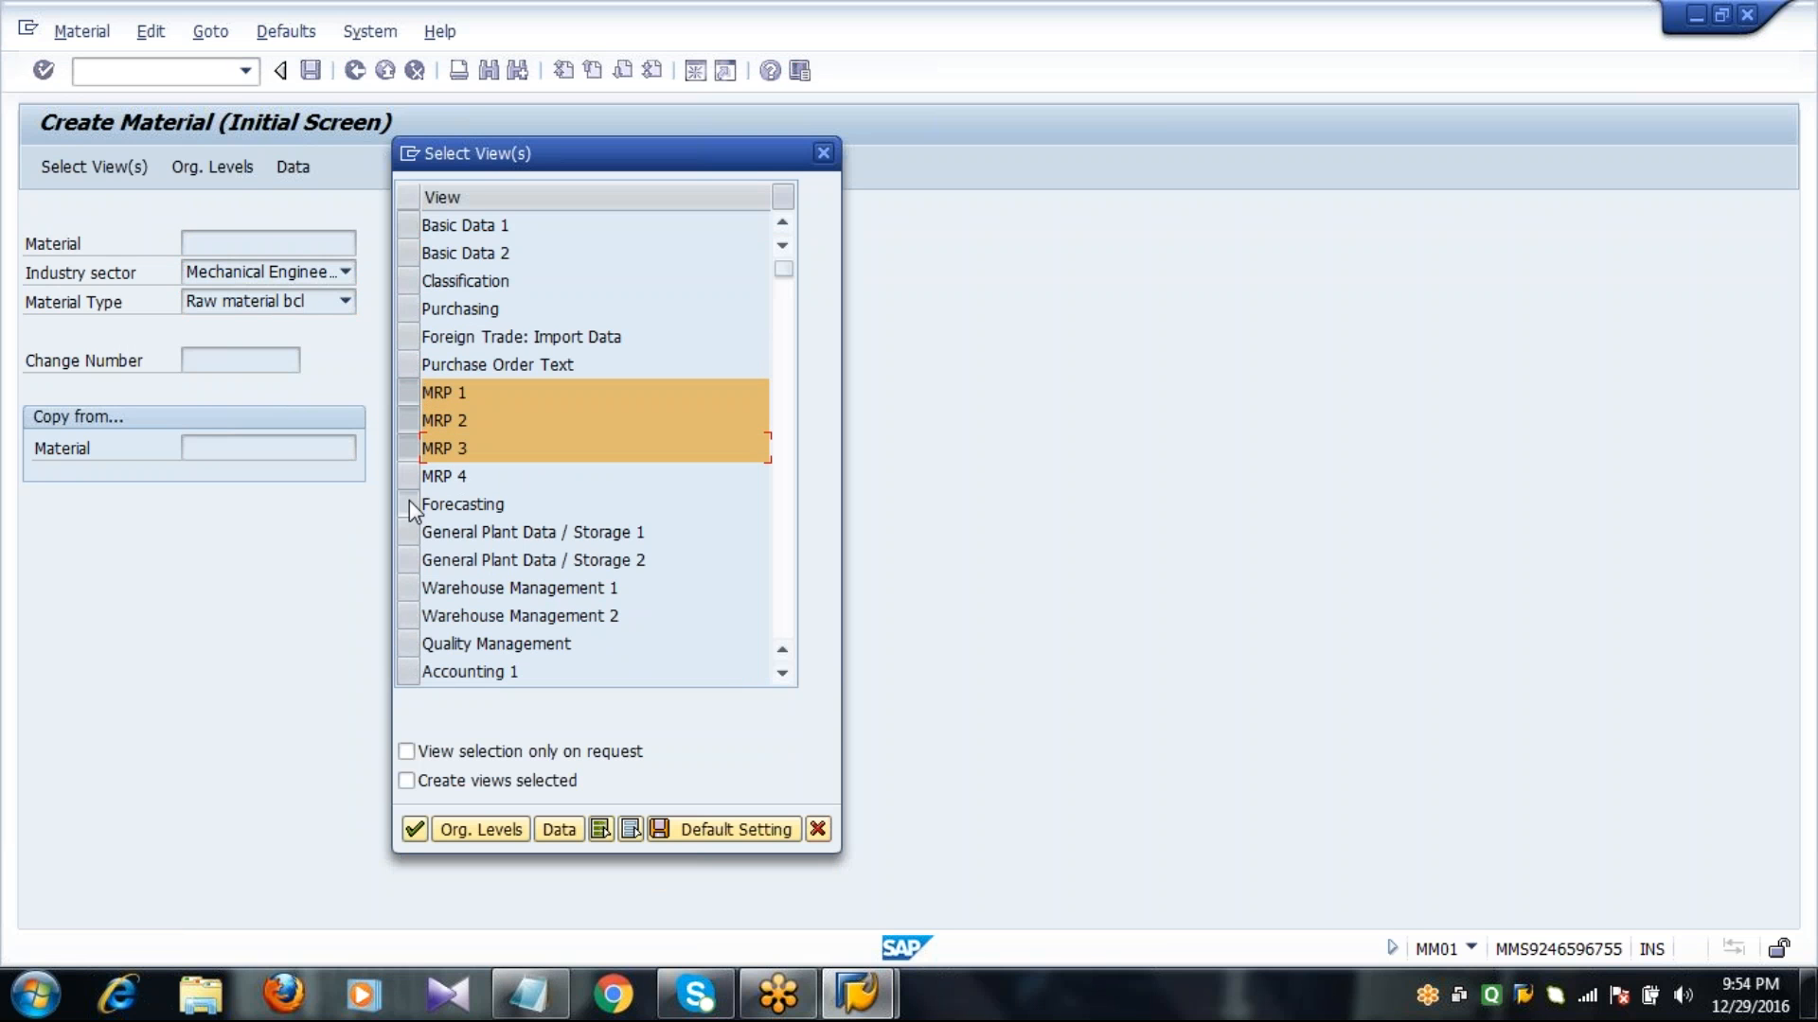
pyautogui.click(409, 502)
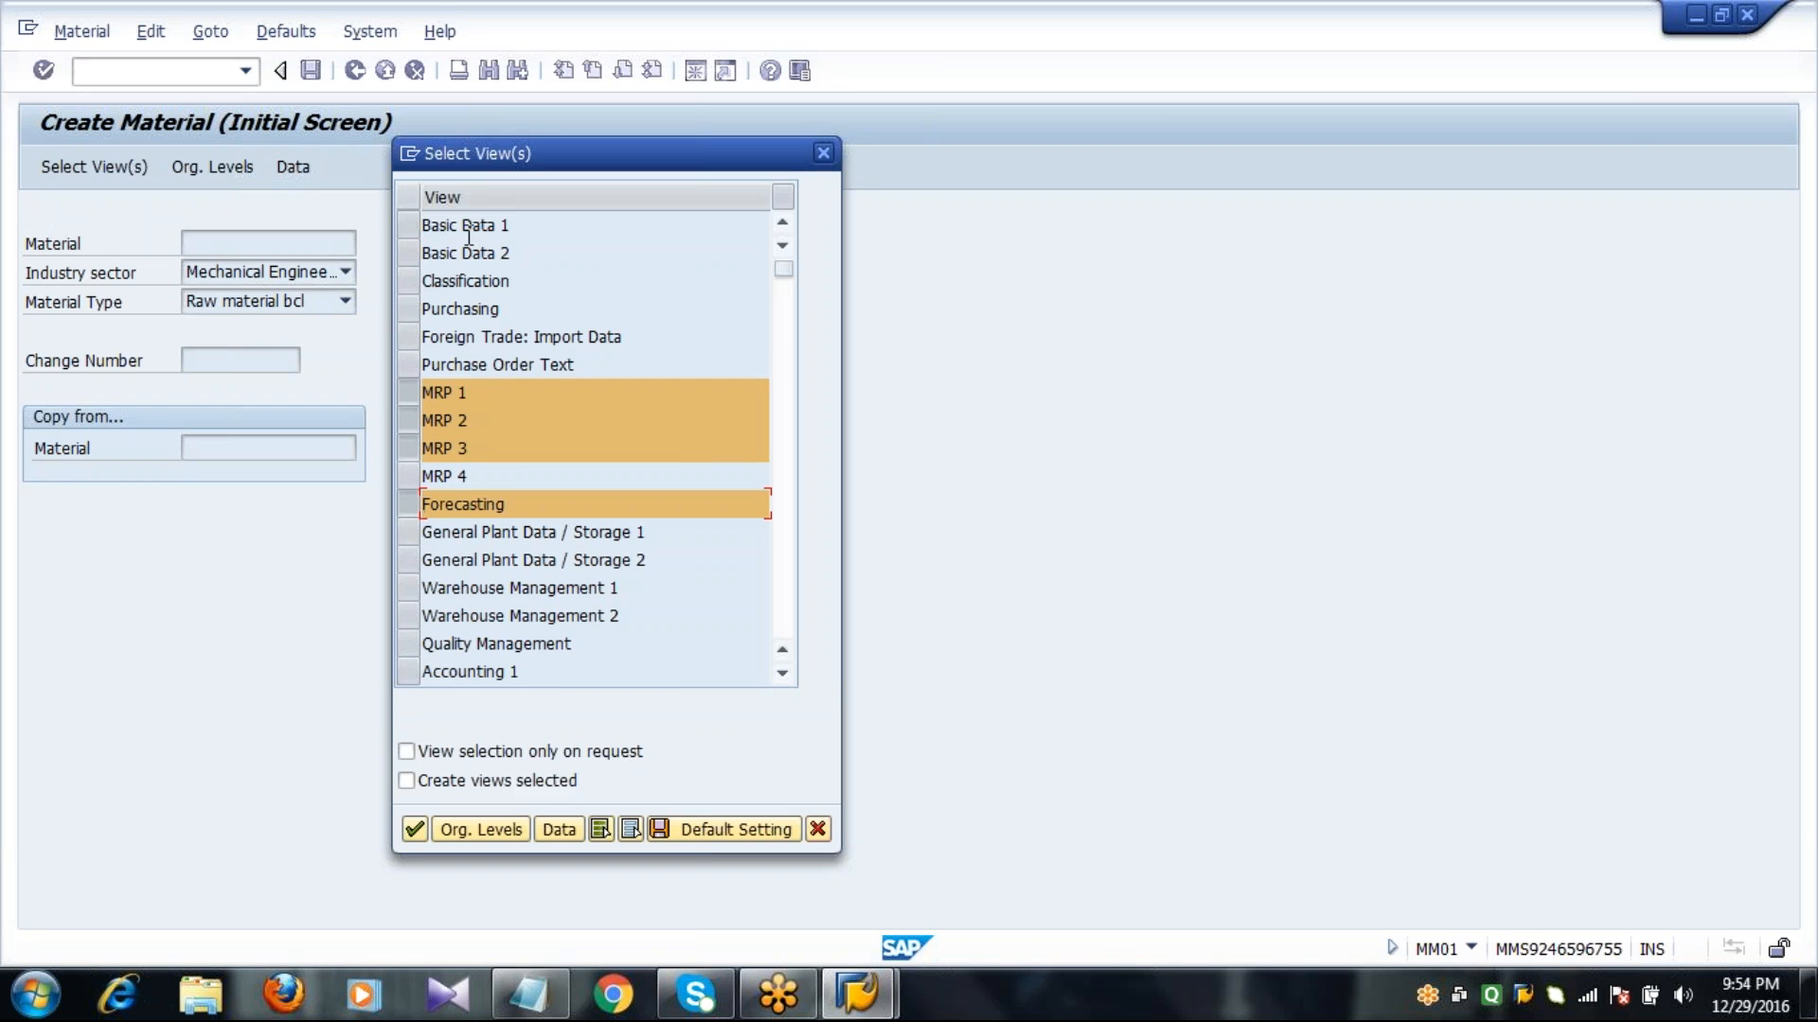
pyautogui.click(409, 224)
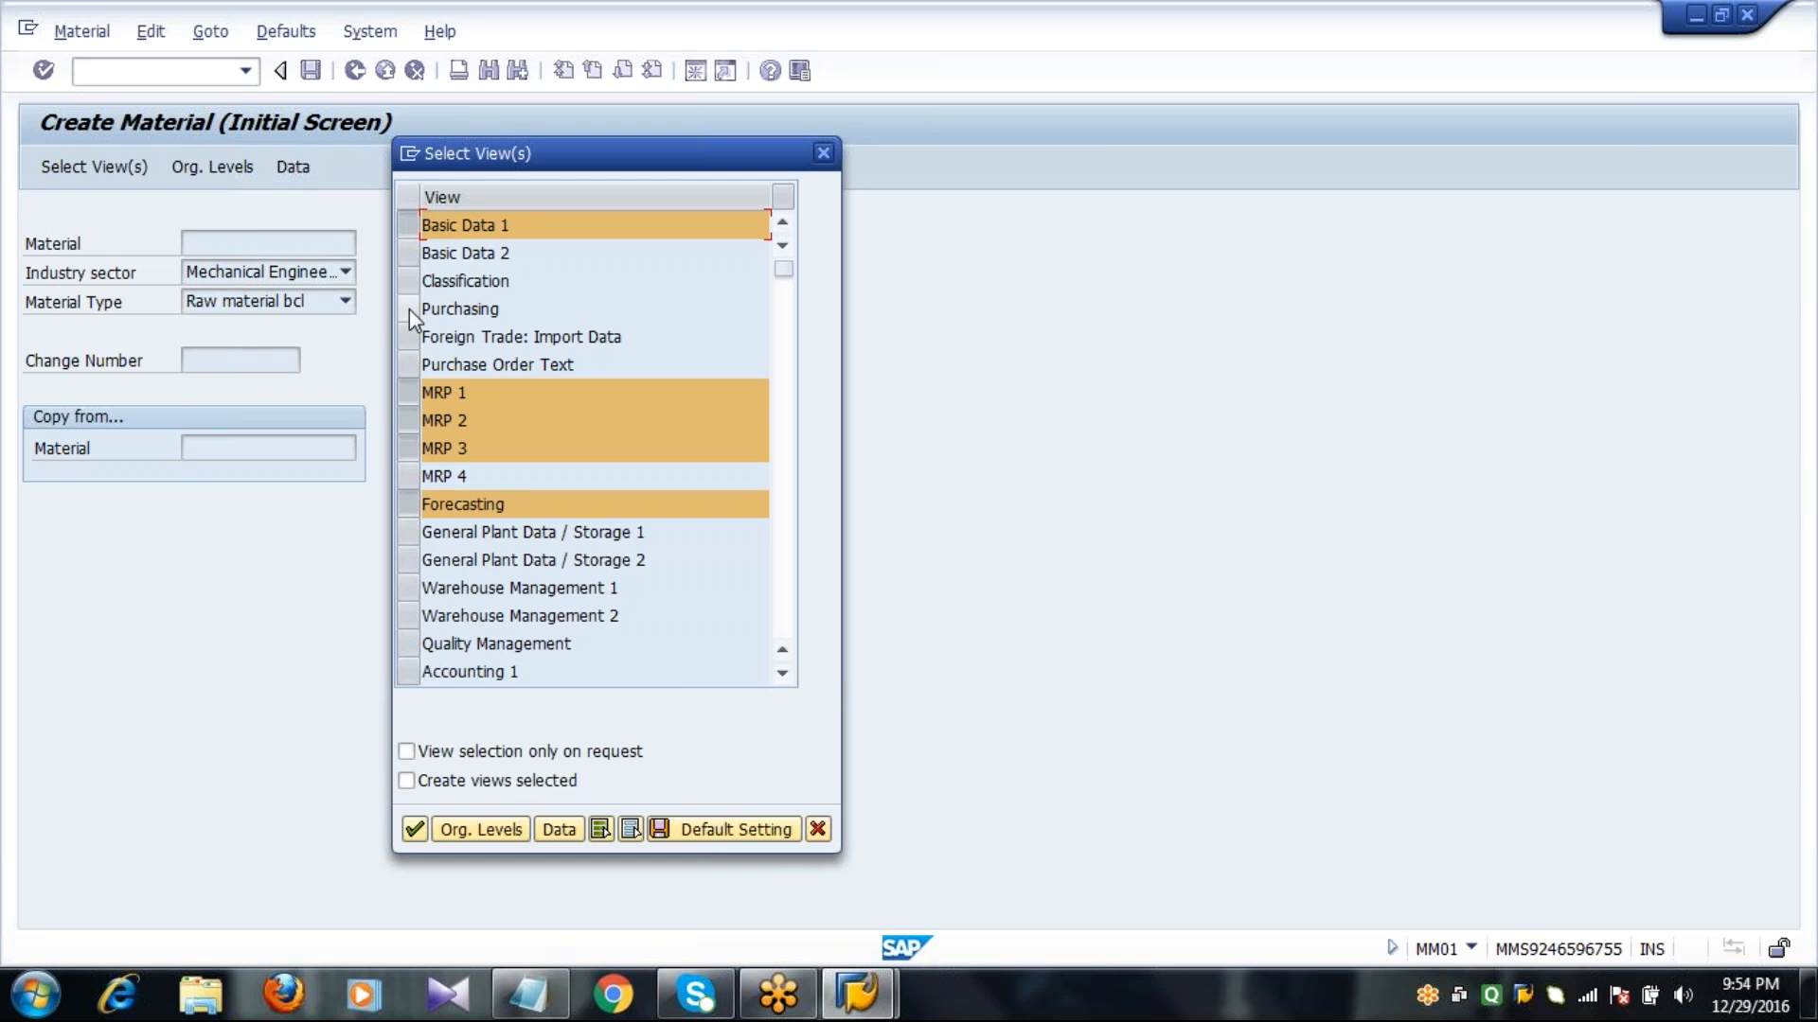
pyautogui.click(409, 309)
pyautogui.click(411, 532)
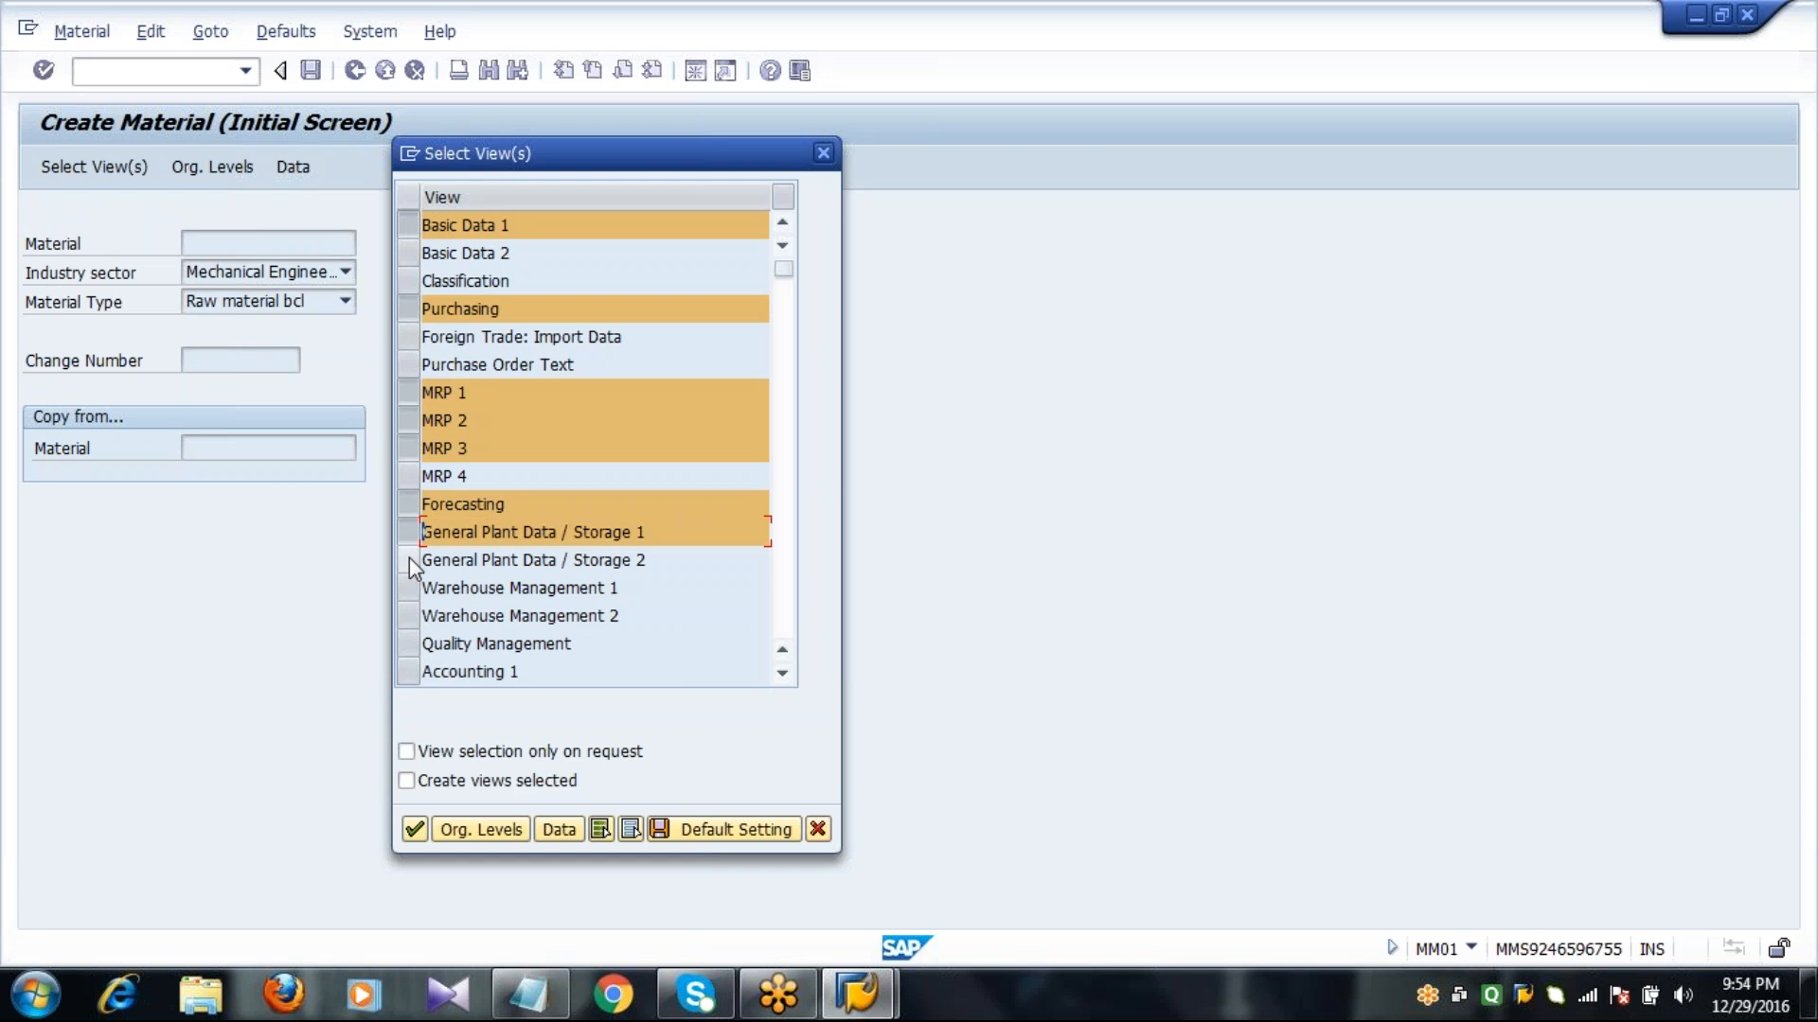
pyautogui.click(409, 558)
pyautogui.click(409, 671)
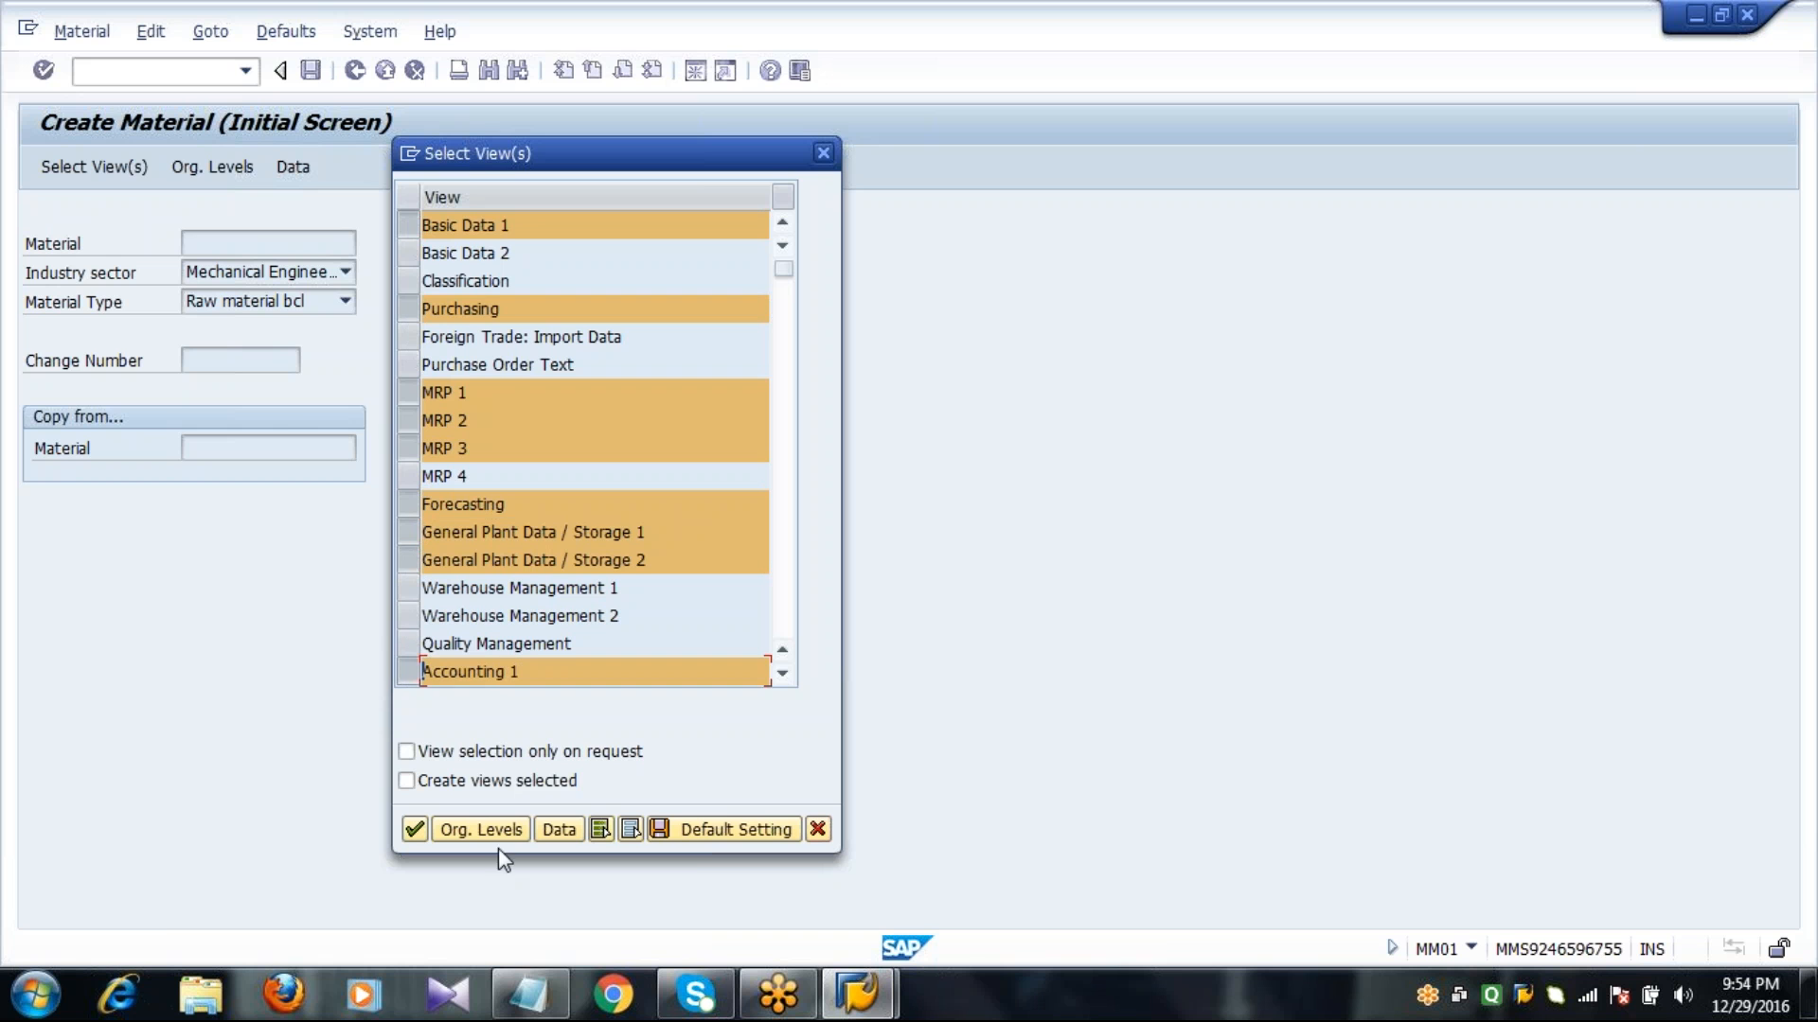
# Set the material's organizational levels to plant 1000 and storage location 0001, and confirm them.
pyautogui.click(481, 830)
pyautogui.write('1000')
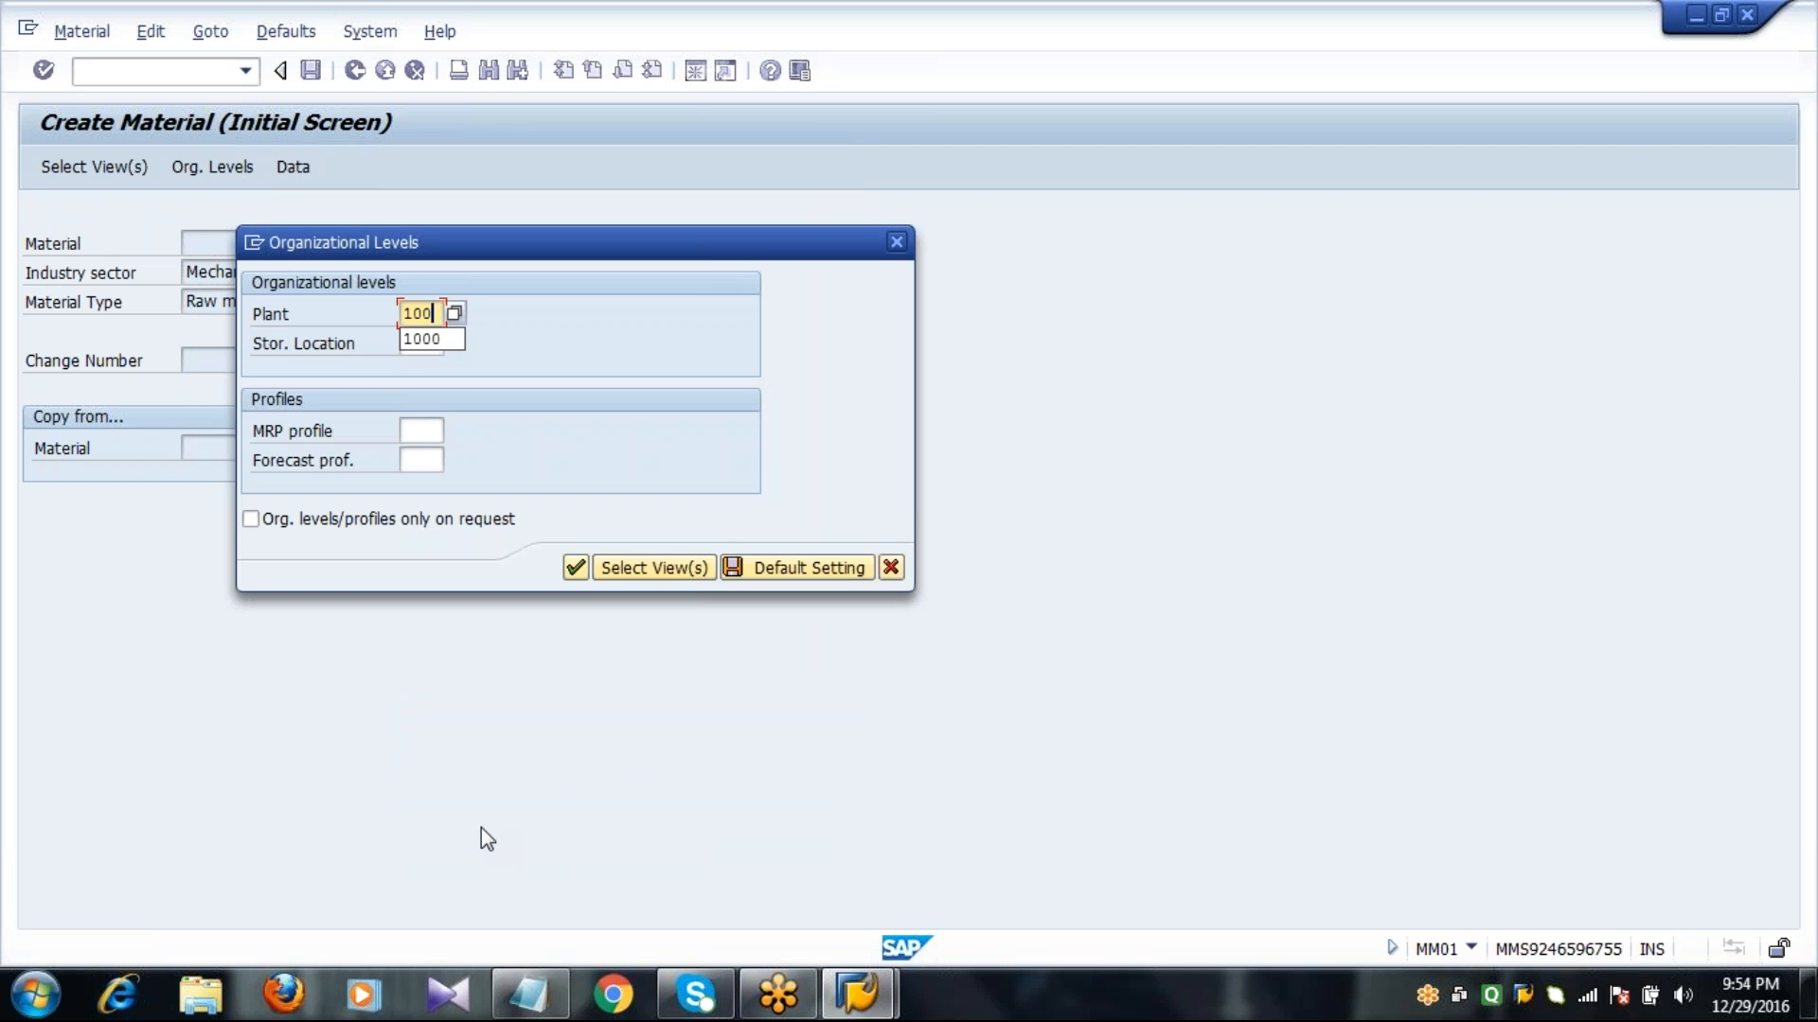
pyautogui.press('Tab')
pyautogui.write('0001')
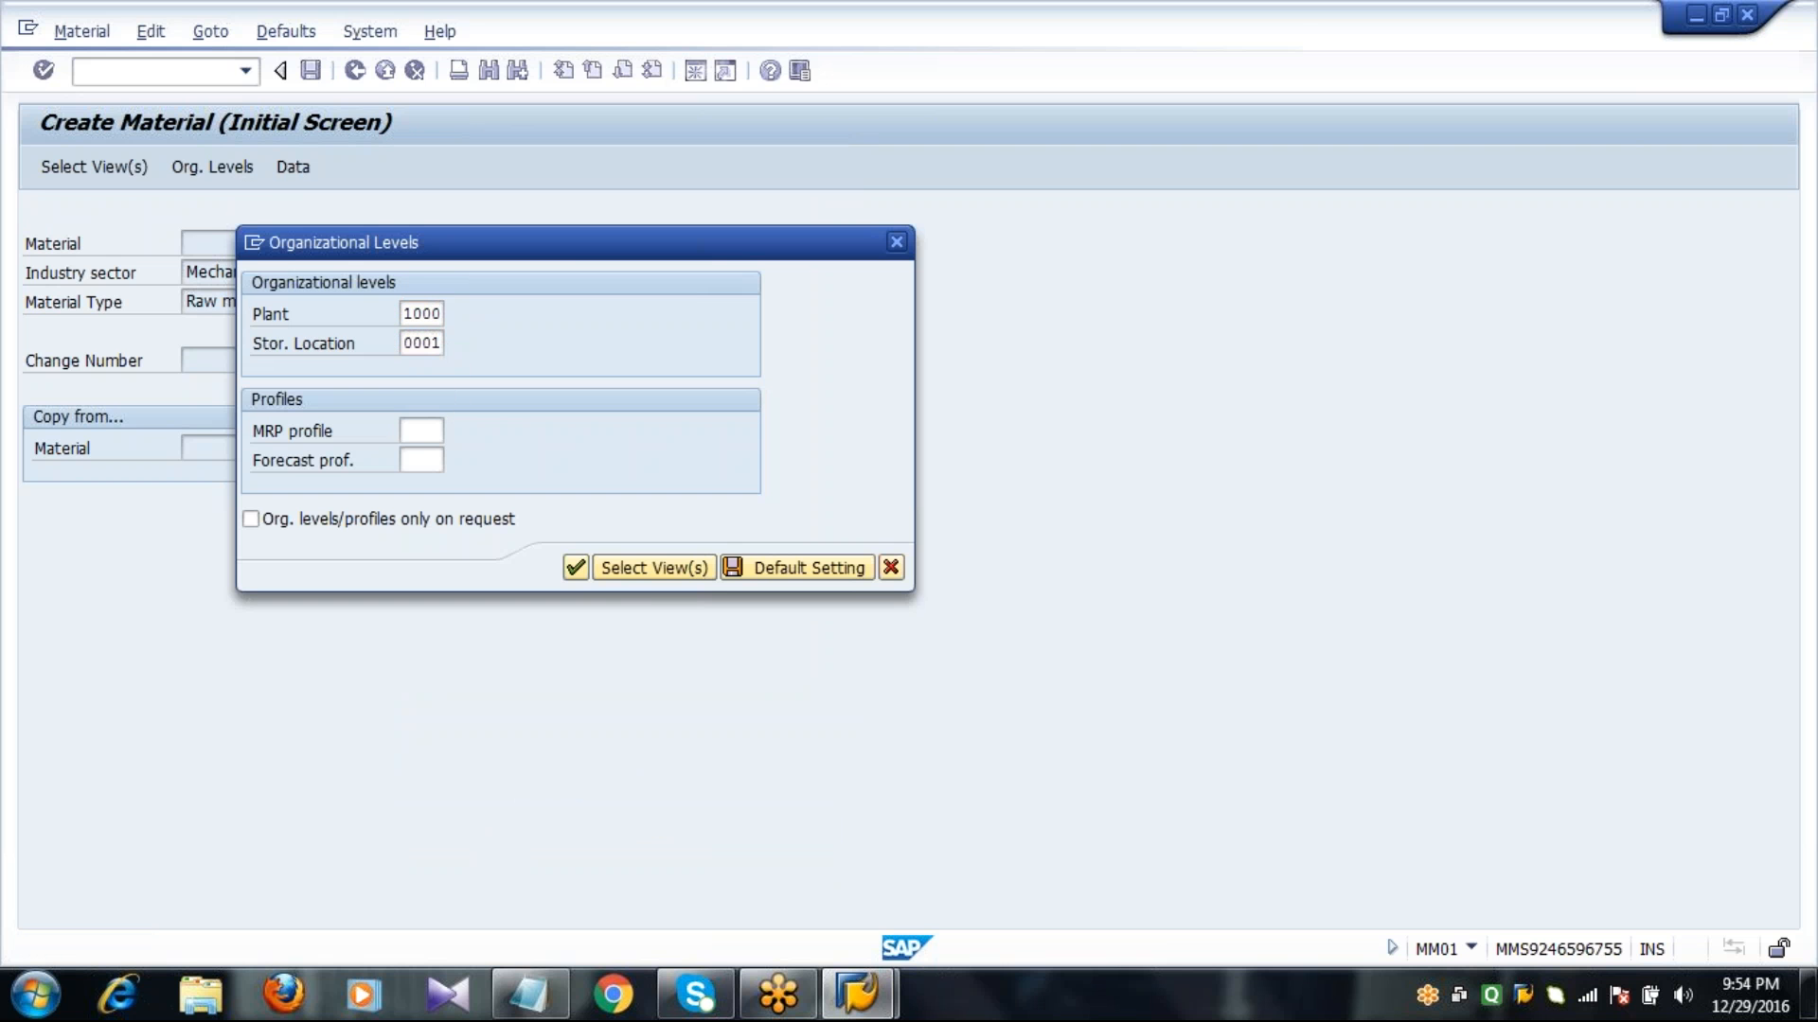
pyautogui.press('Return')
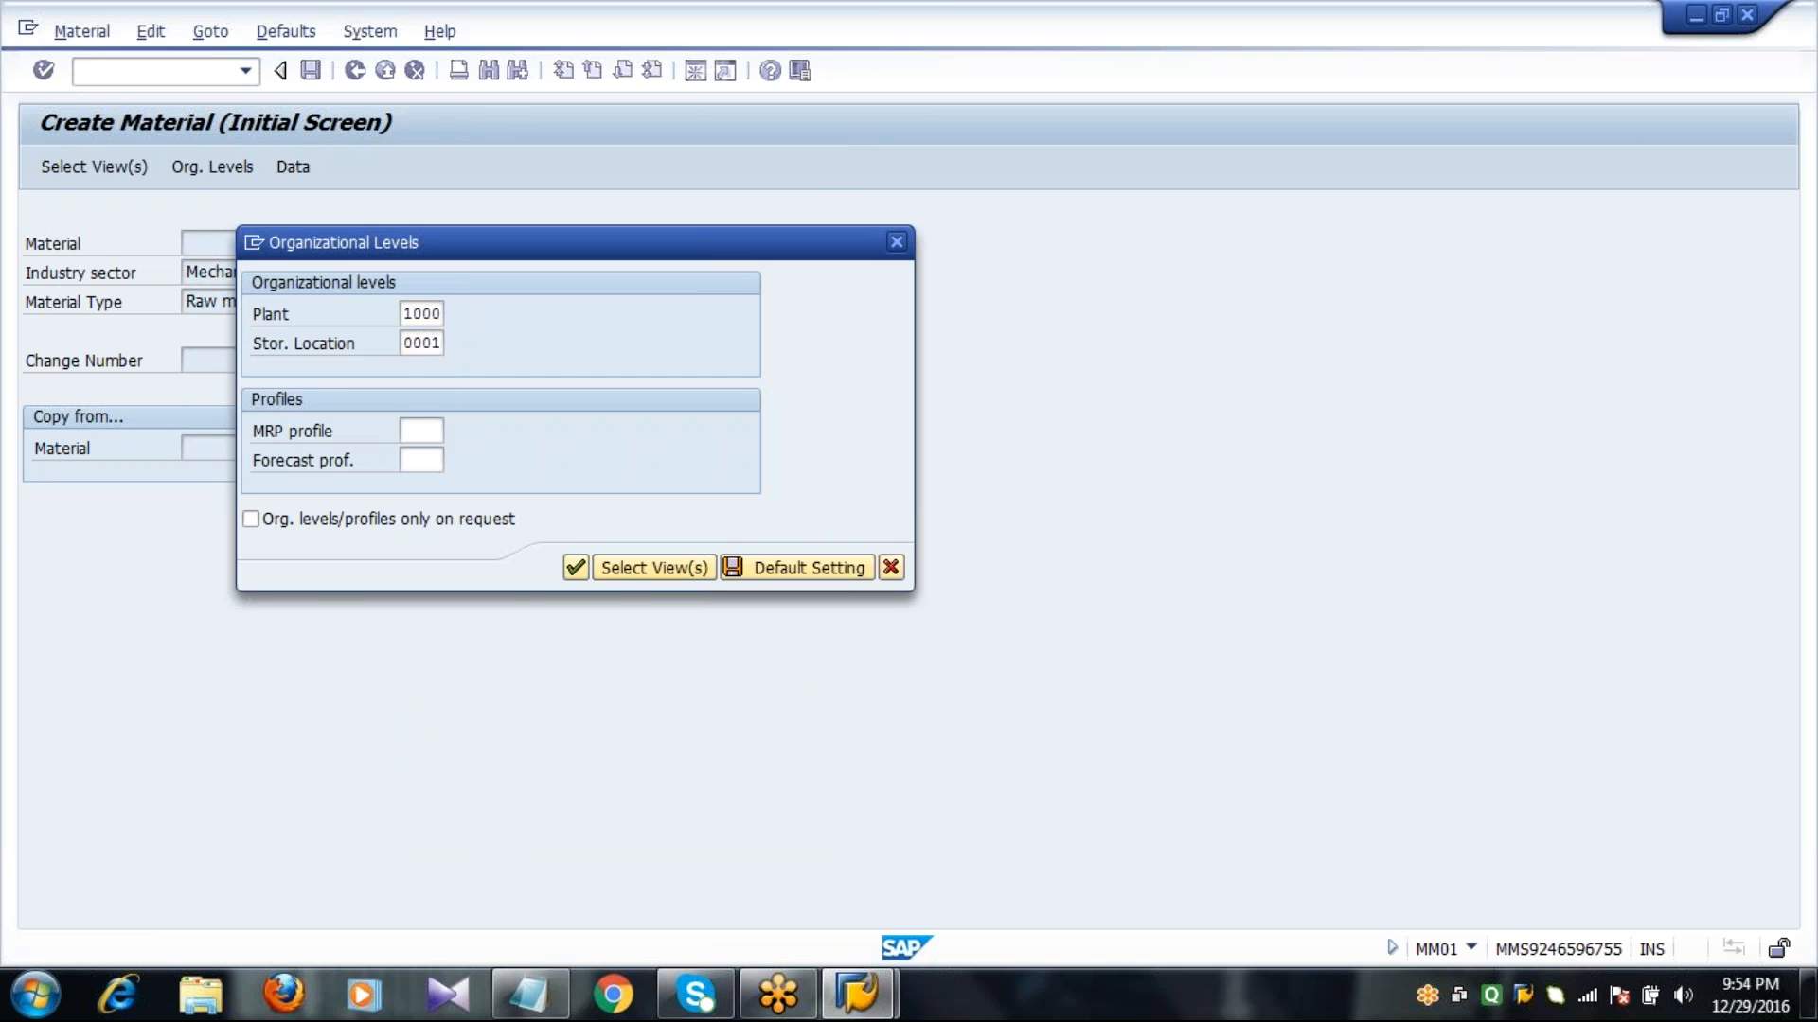
# Describe the material as STEEL1841 with base unit of measure TO and material group 00101, and proceed to the Purchasing view.
pyautogui.write('S')
pyautogui.press('Return')
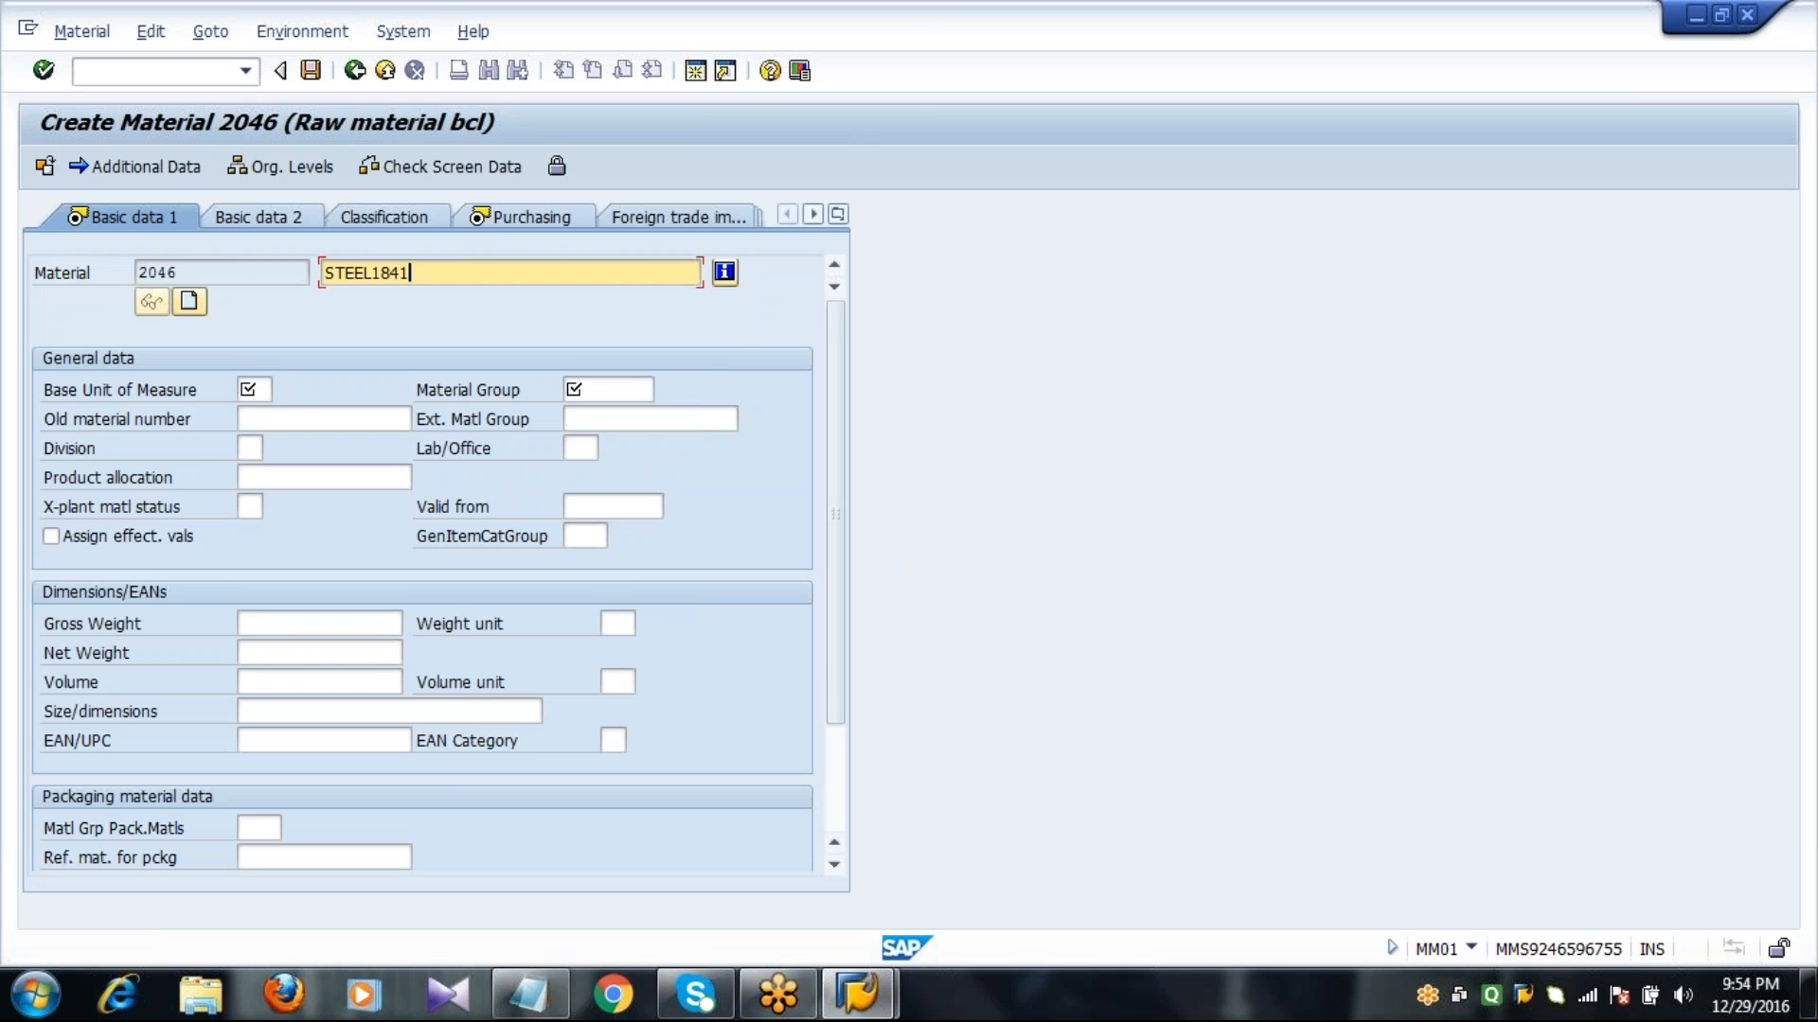
pyautogui.press('Tab')
pyautogui.write('TO')
pyautogui.press('Tab')
pyautogui.write('00101')
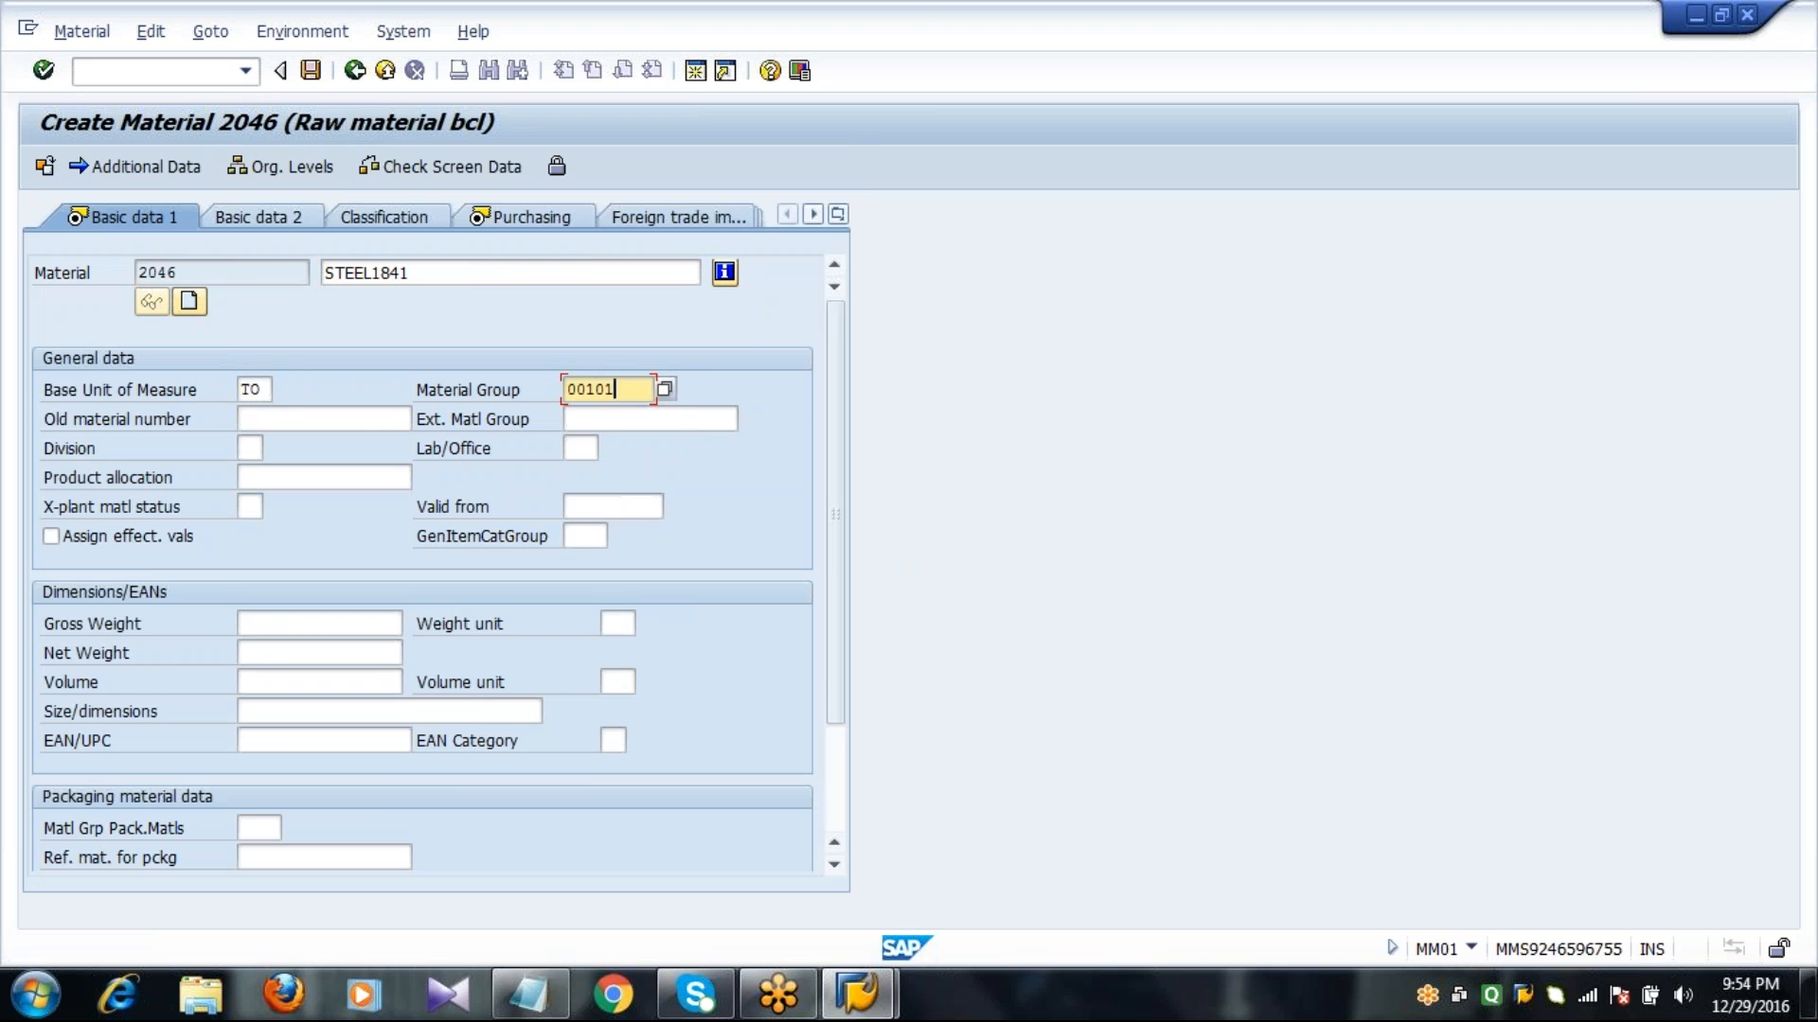
pyautogui.press('Return')
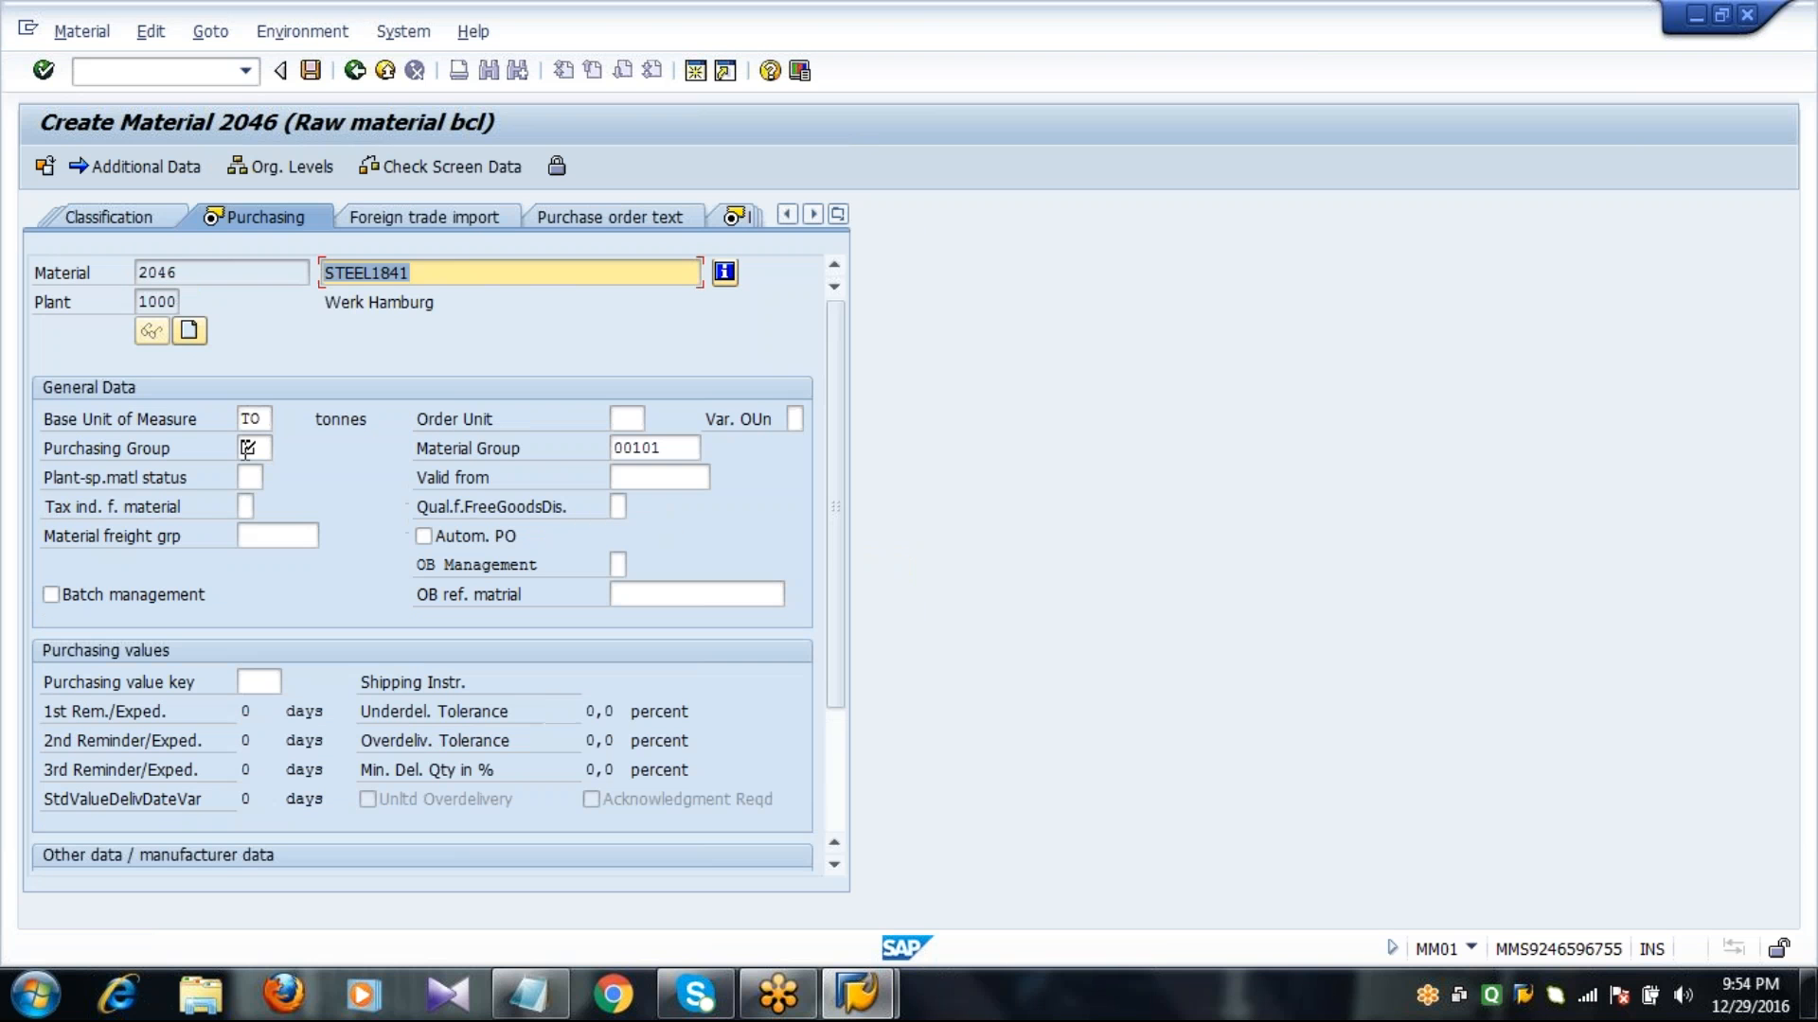
# Assign purchasing group 001 to the material and proceed to the MRP 1 view.
pyautogui.click(246, 447)
pyautogui.write('001')
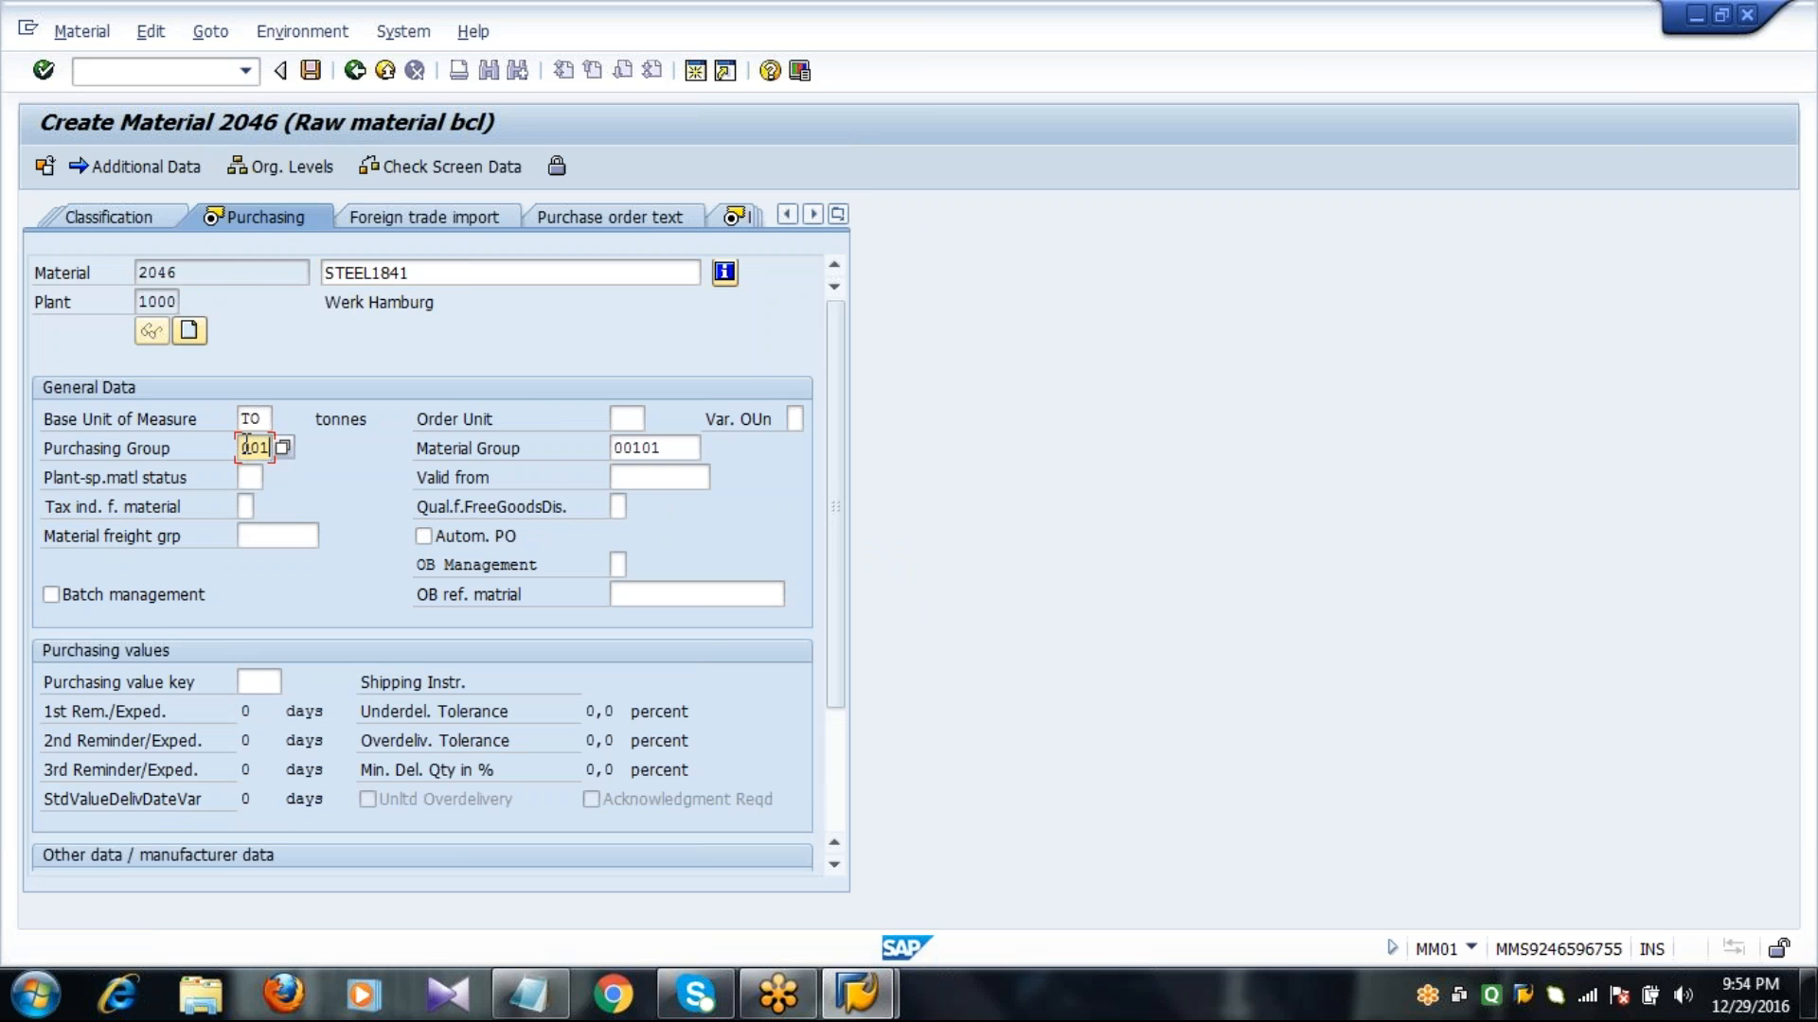
pyautogui.press('Return')
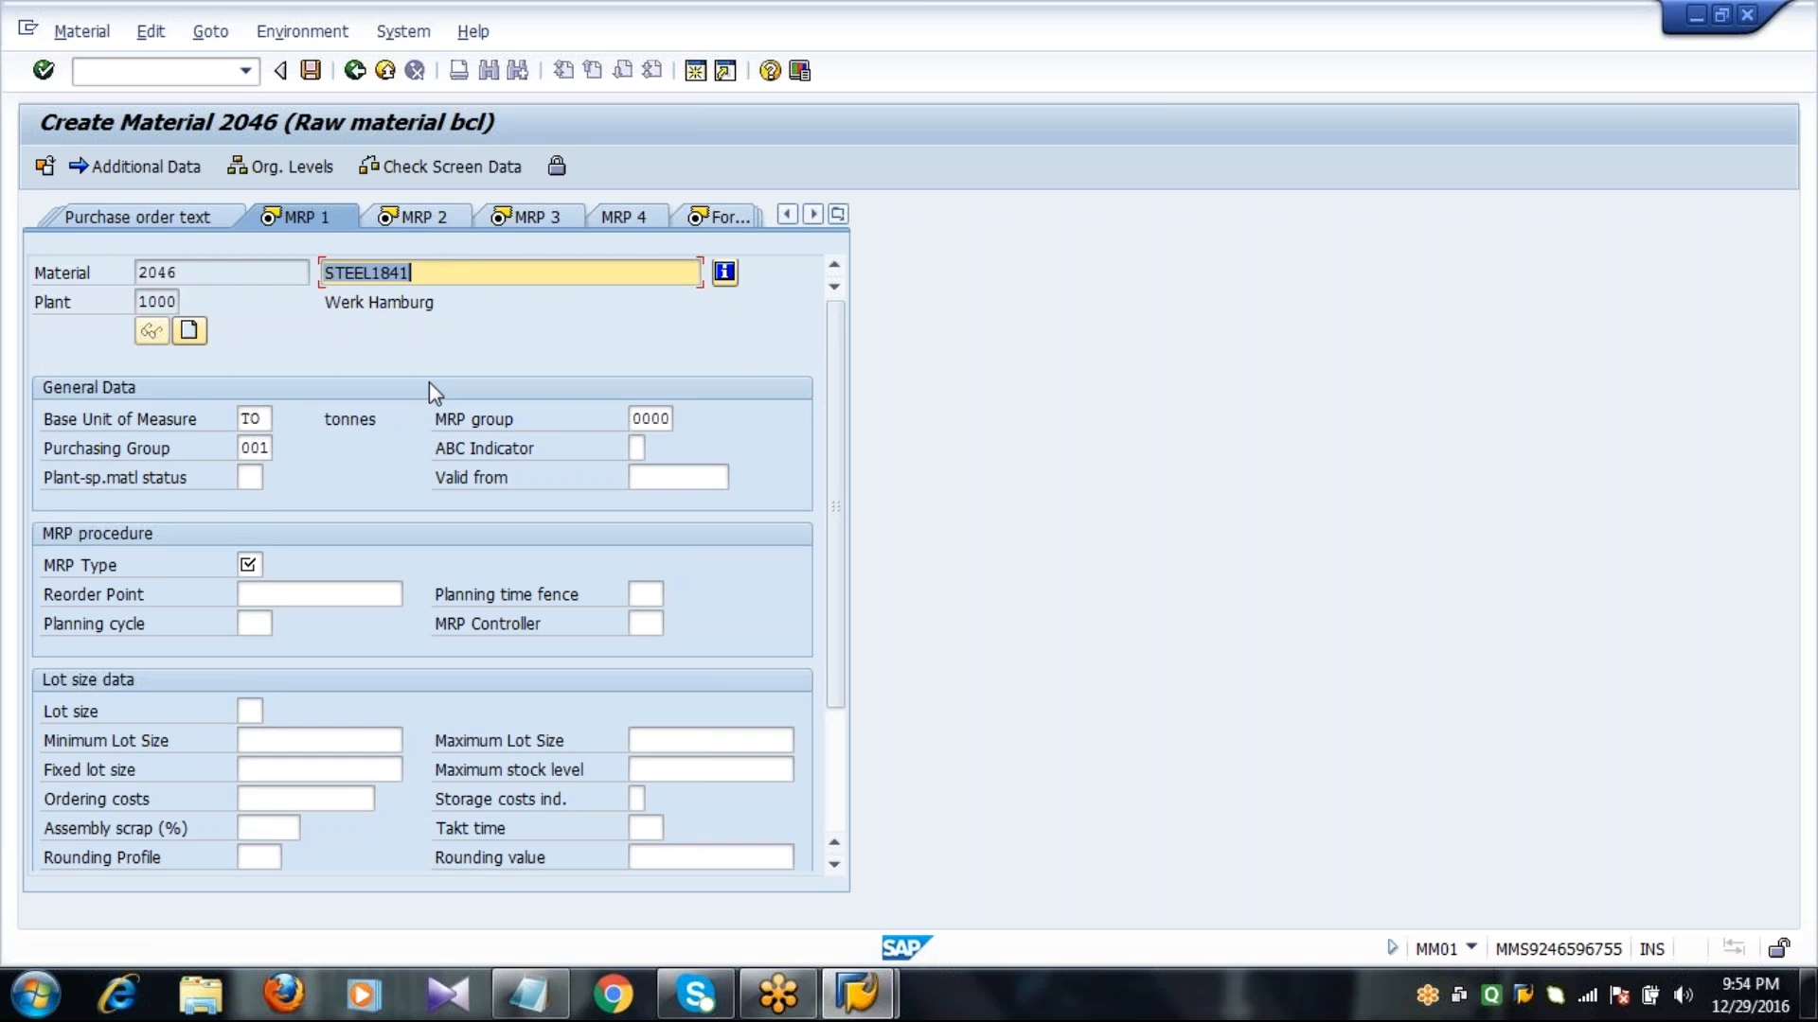
# Choose VM, Automatic reorder point planning, as the MRP type from the possible entries.
pyautogui.click(447, 273)
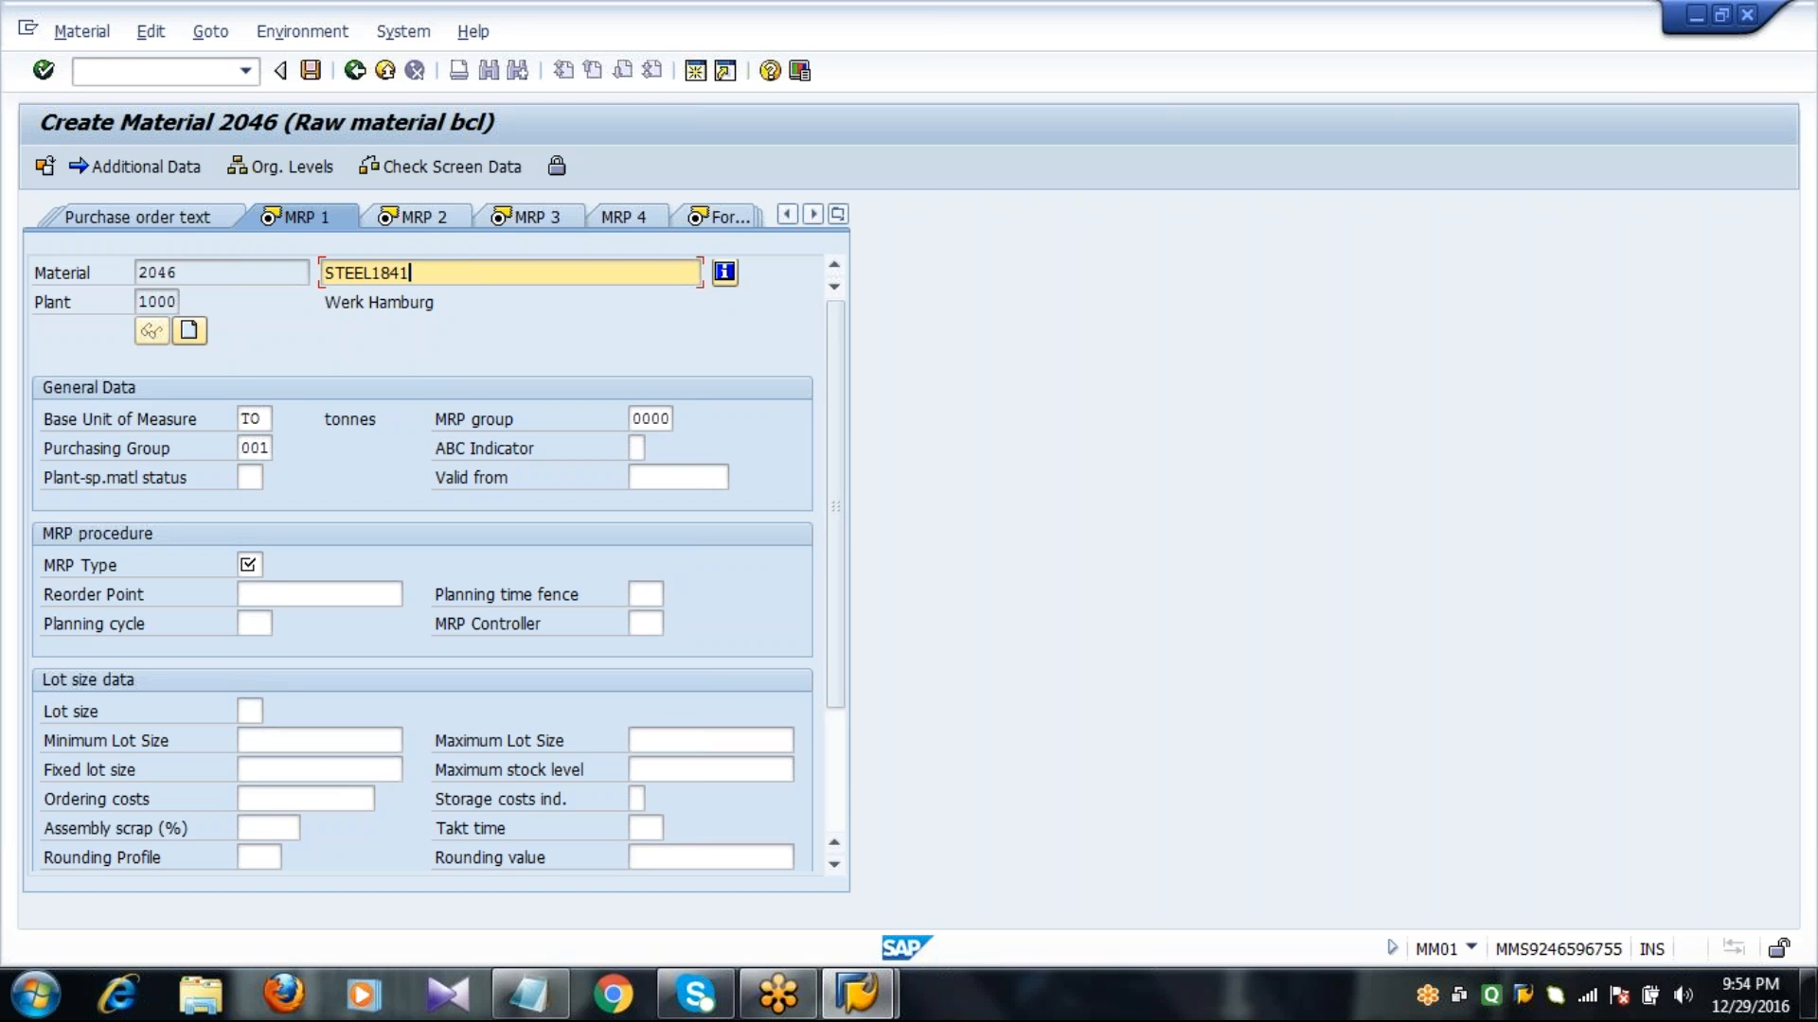
pyautogui.click(634, 418)
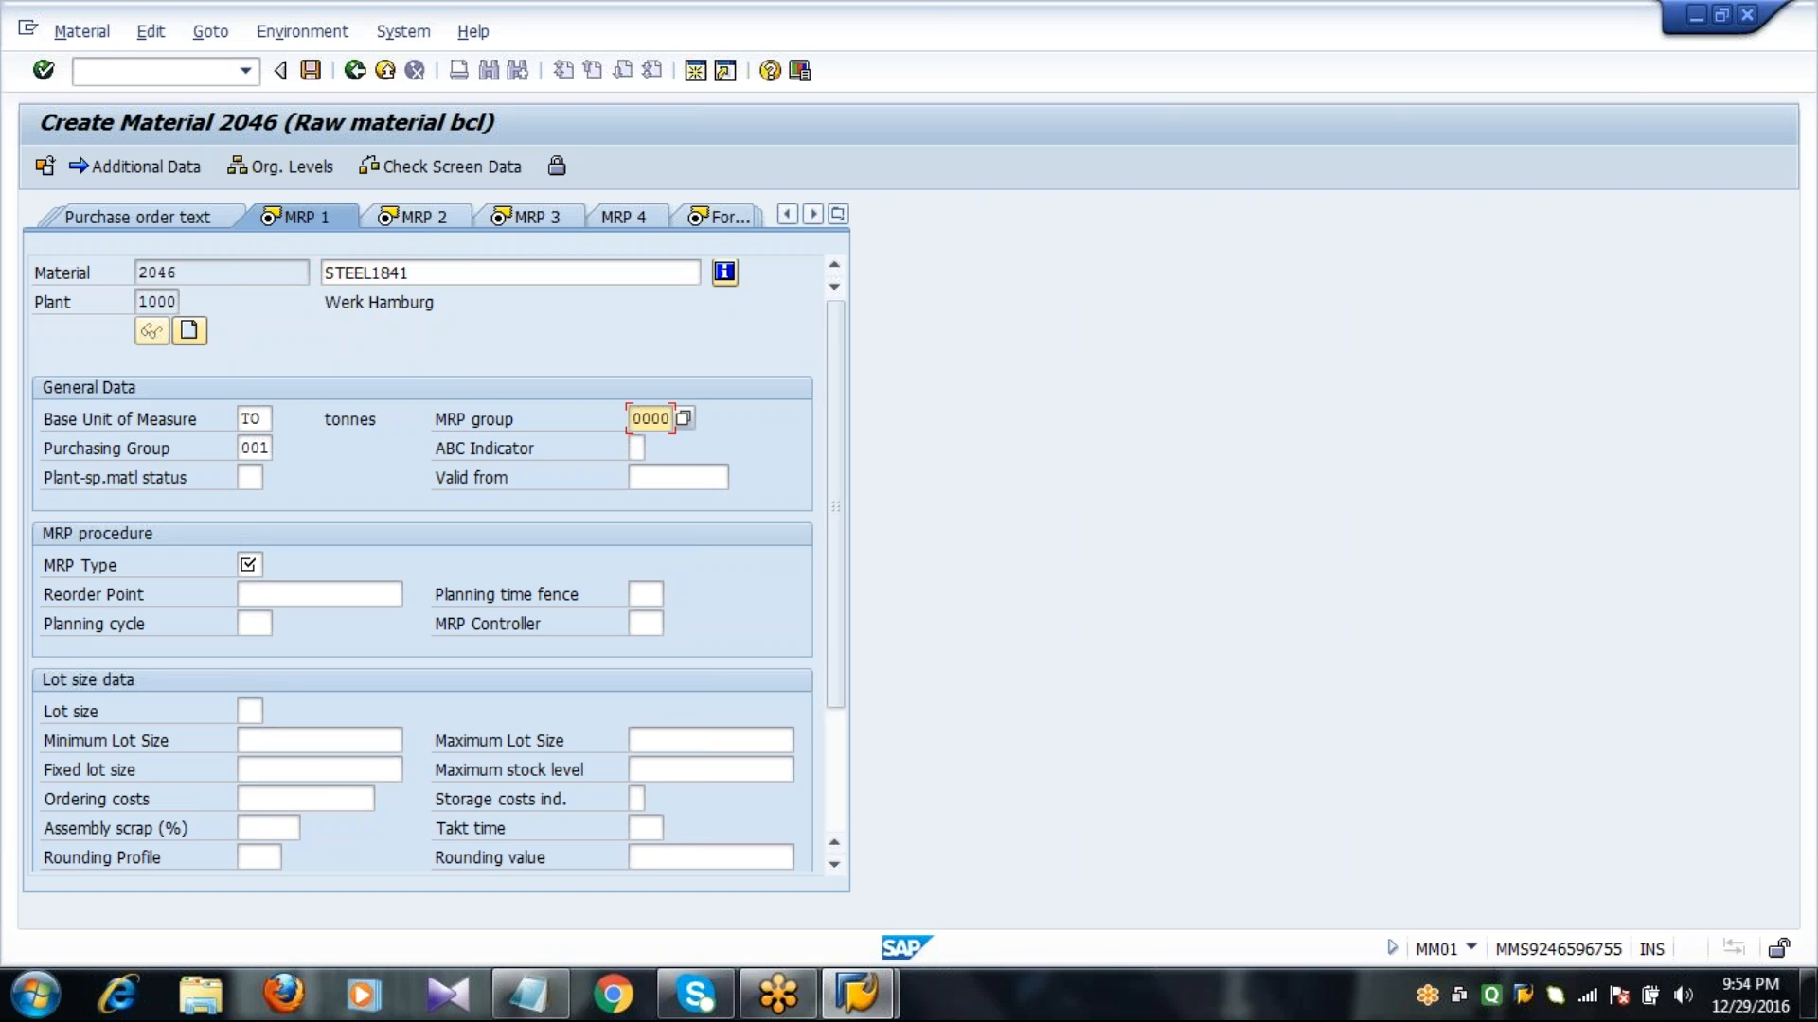
pyautogui.click(248, 564)
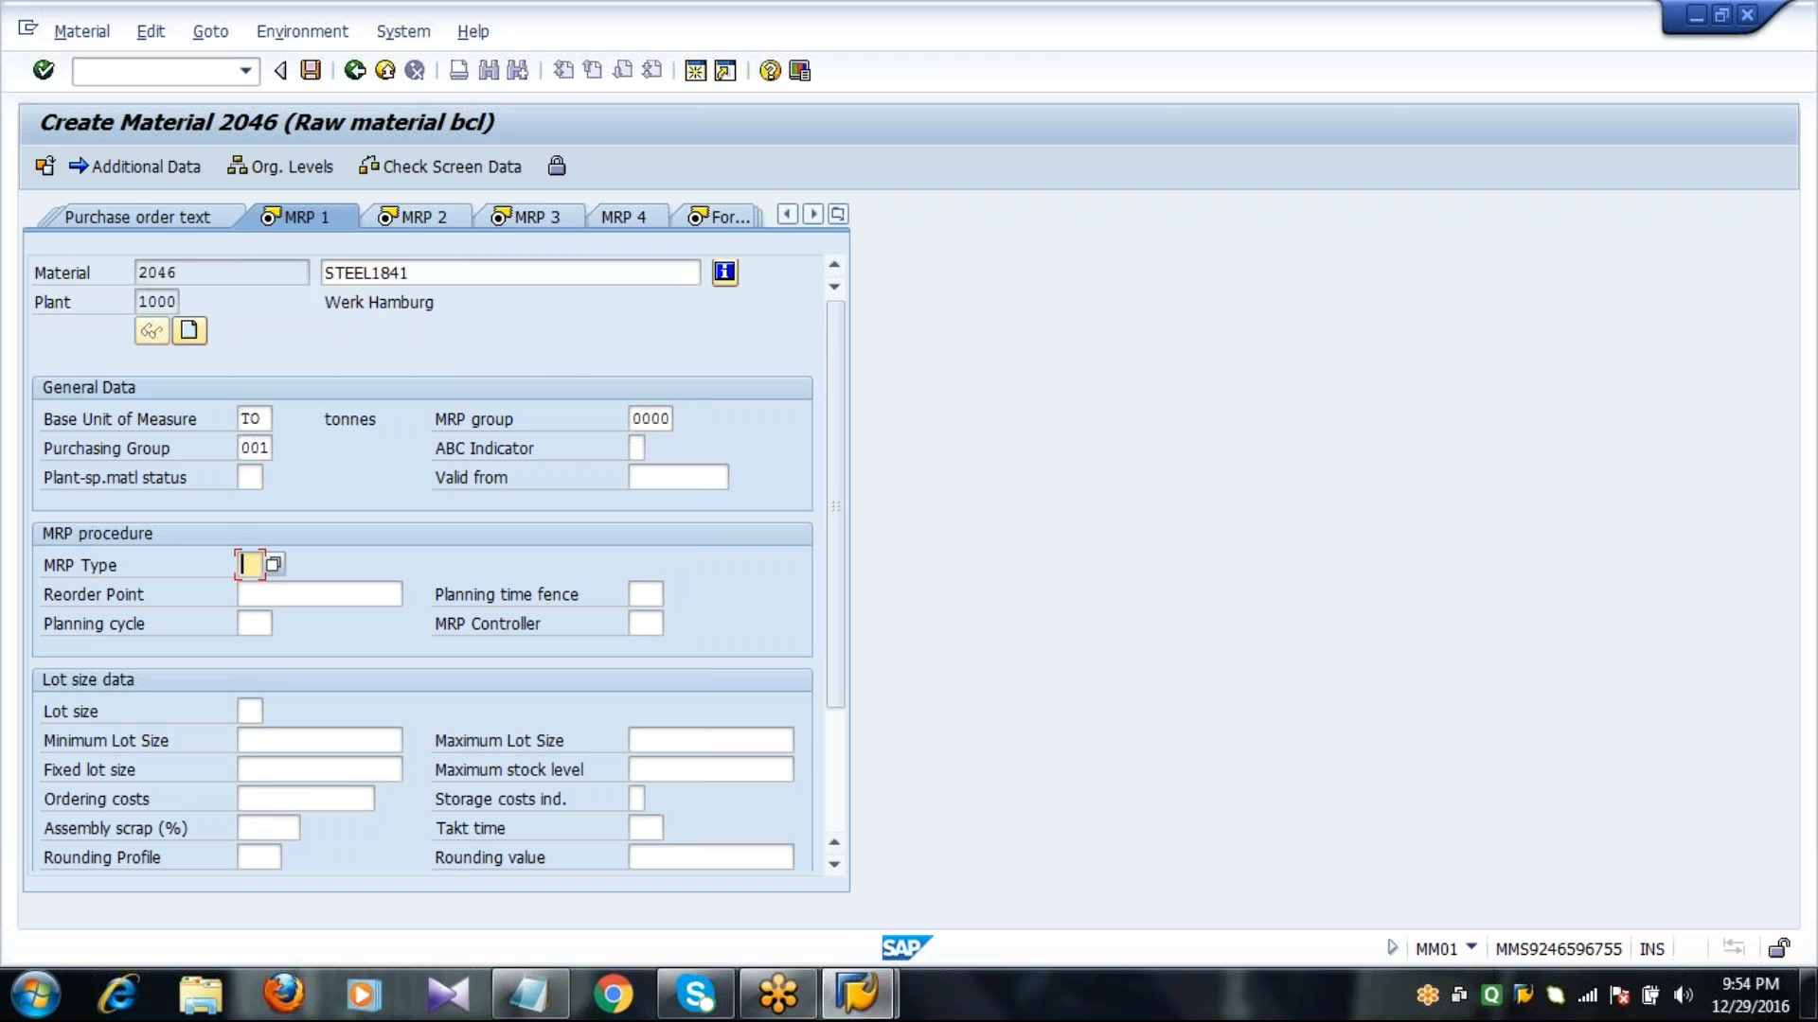
pyautogui.press('F4')
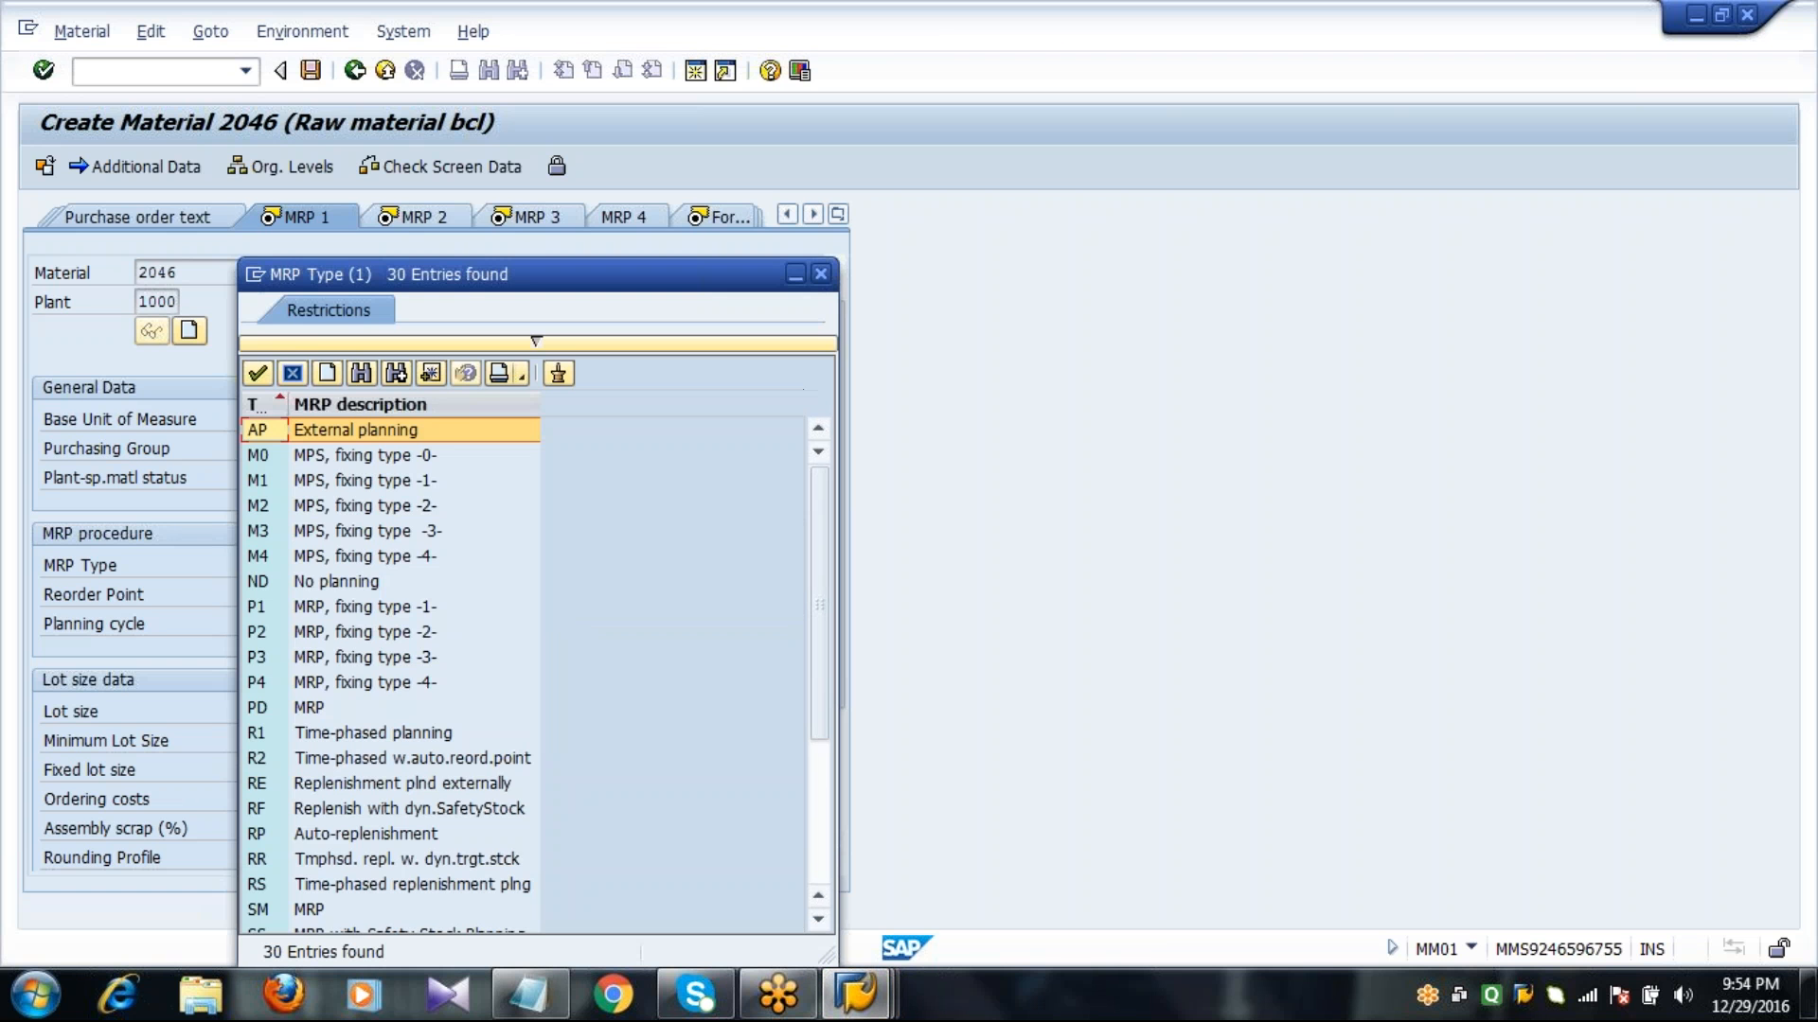
pyautogui.press('pagedown')
pyautogui.press('pagedown')
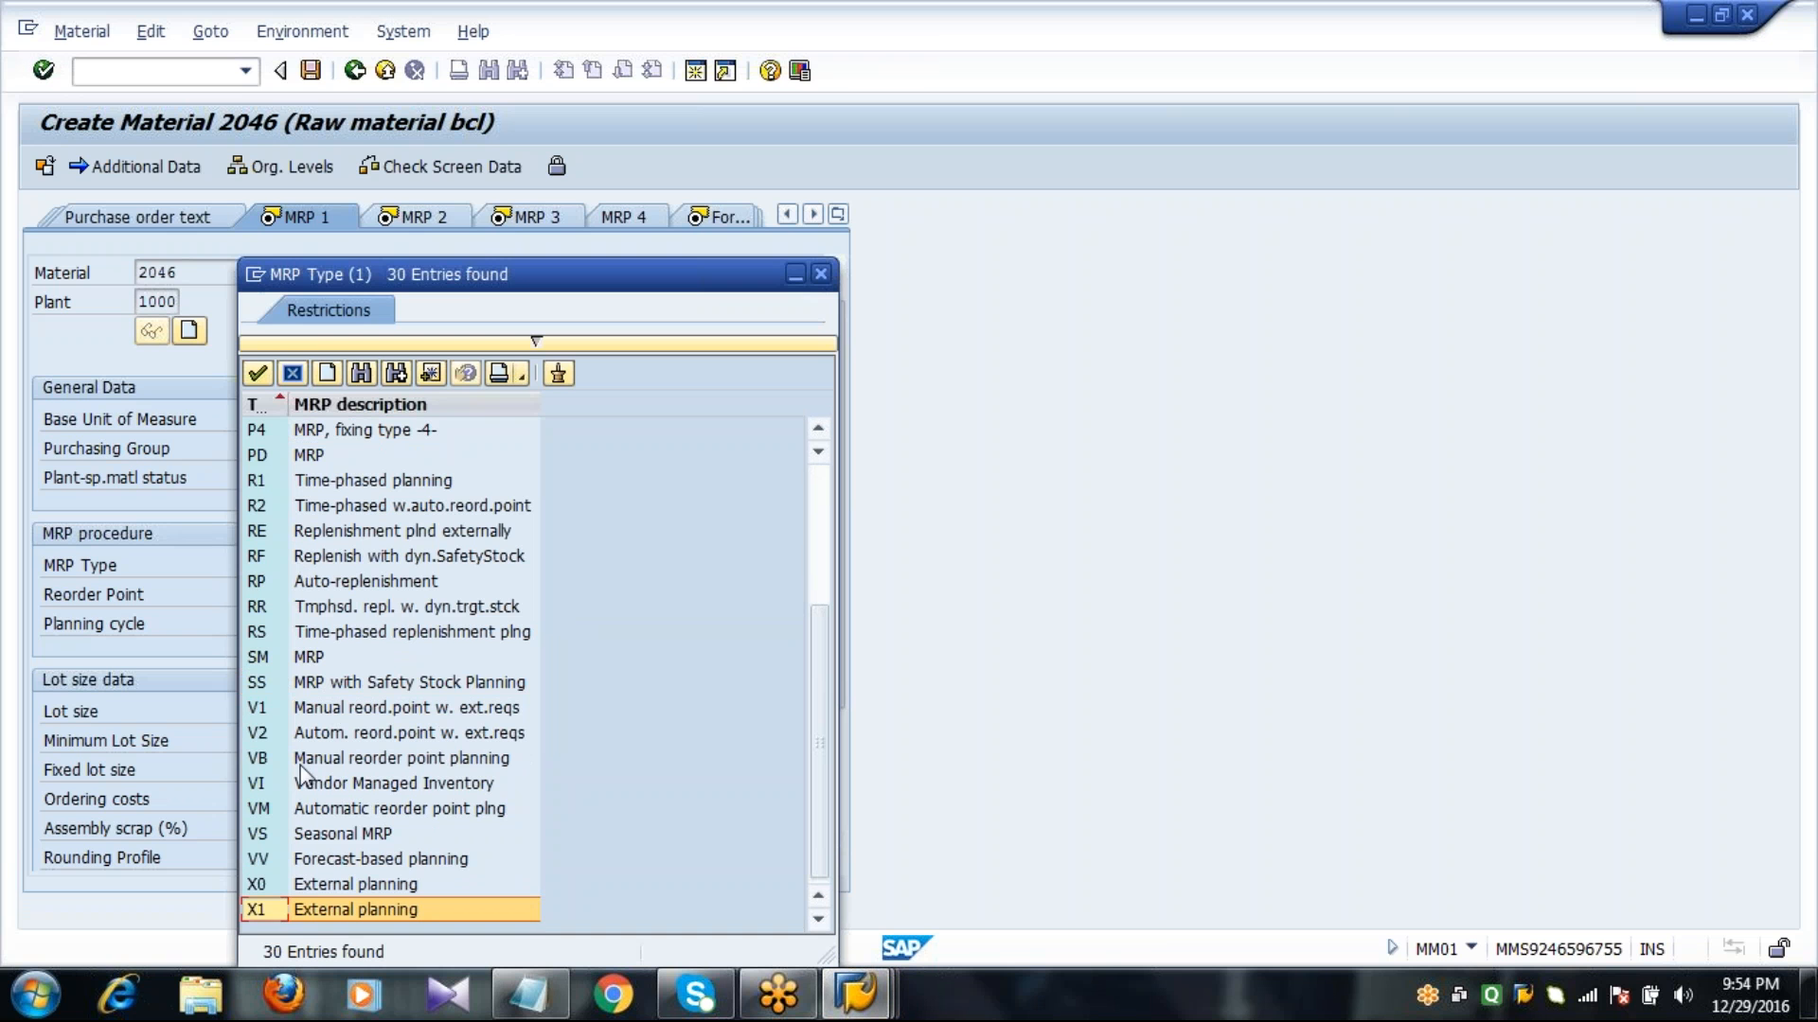
pyautogui.click(267, 812)
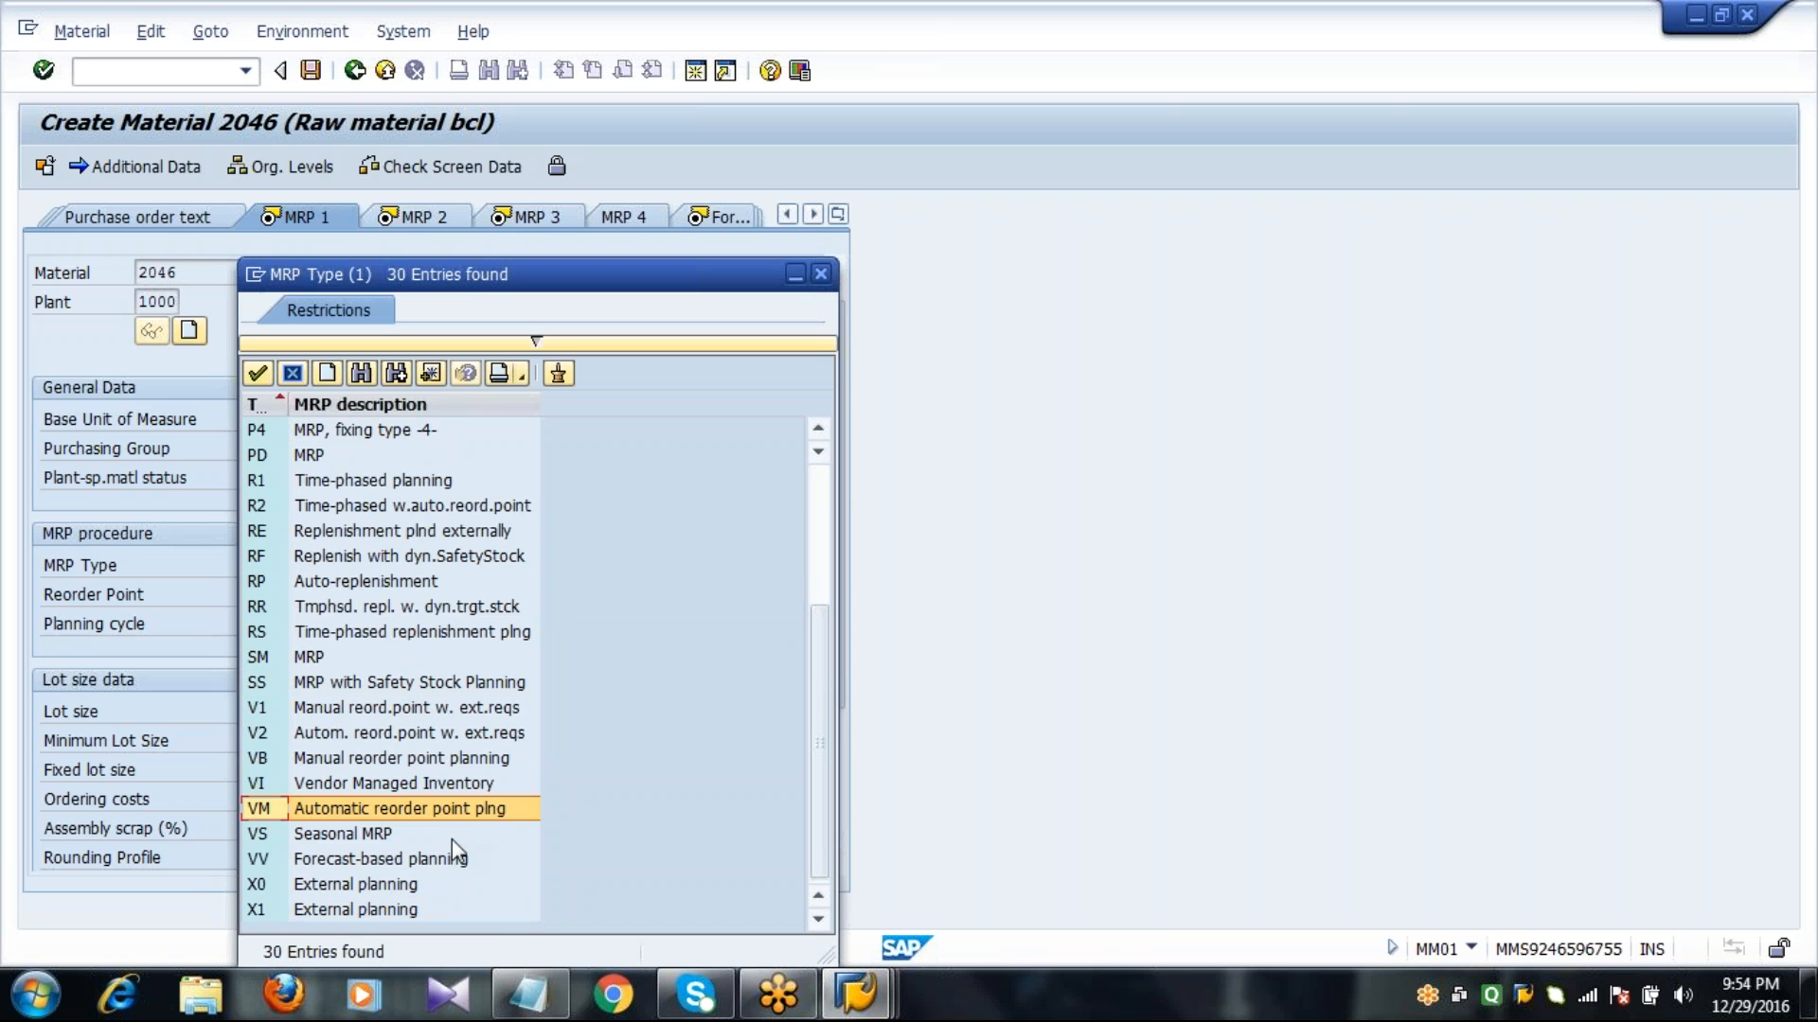
pyautogui.press('Return')
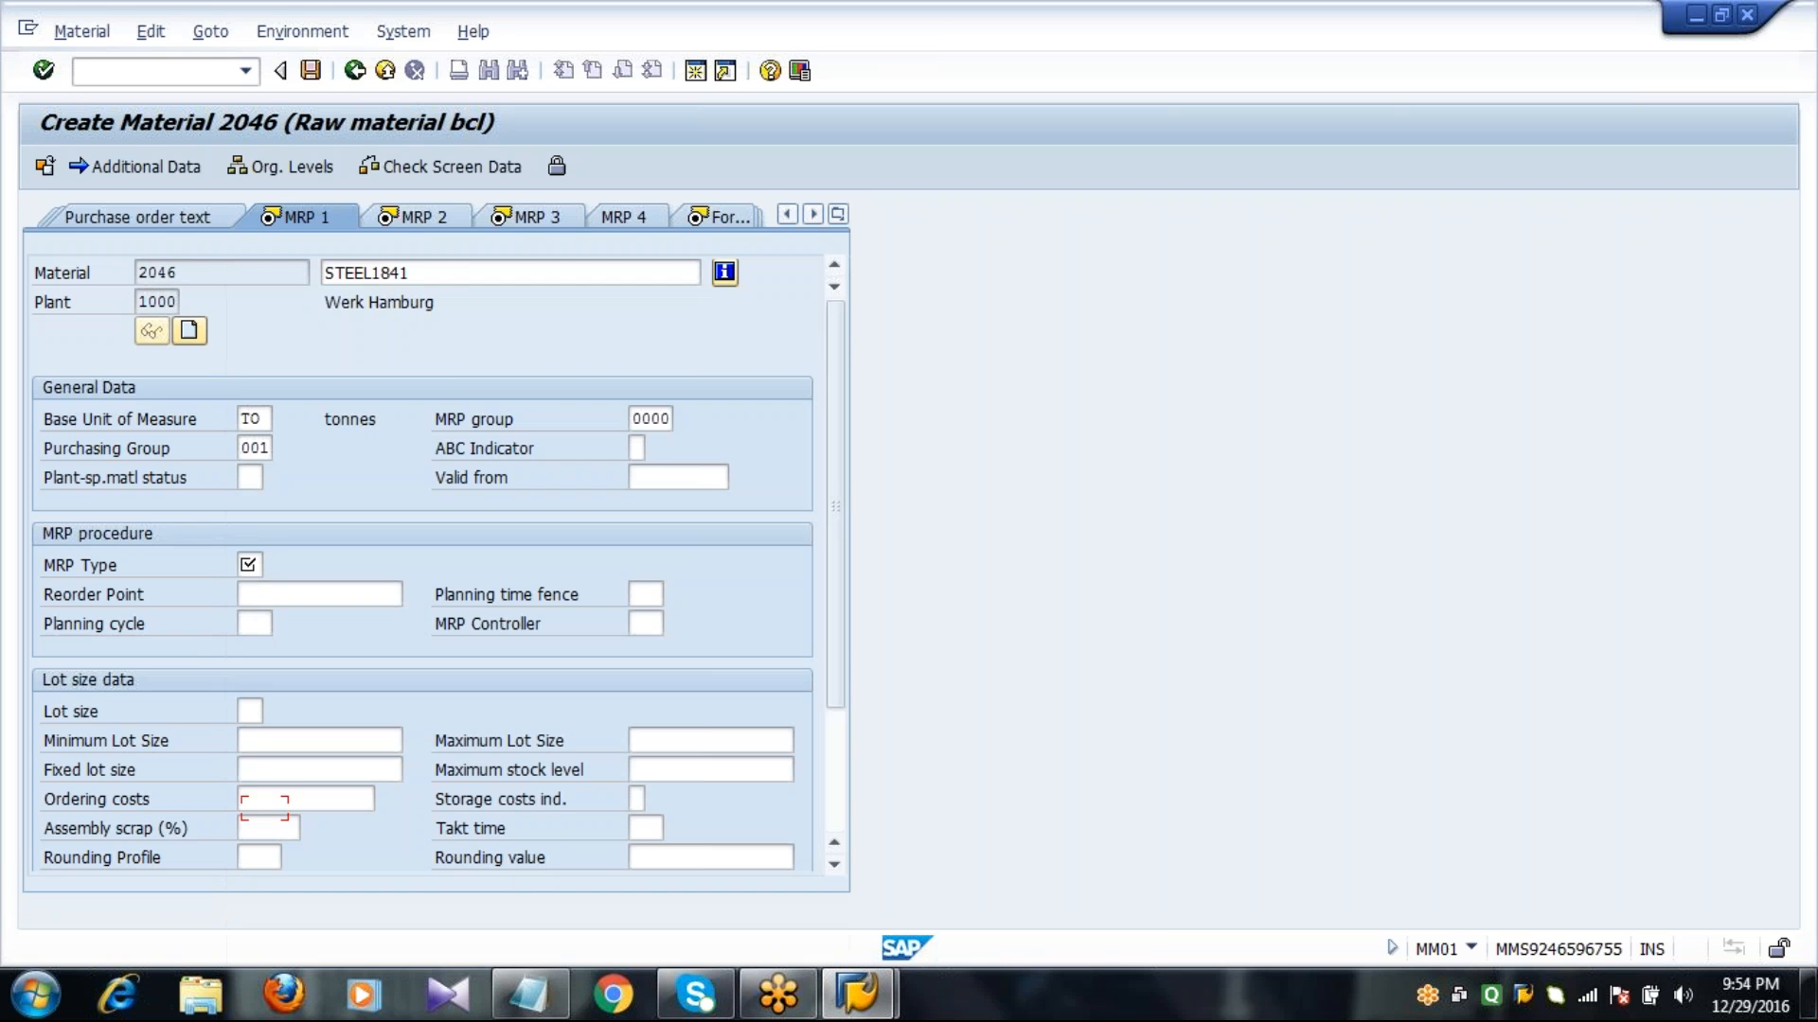
# Leave the reorder point empty and set the MRP controller to 000.
pyautogui.click(351, 596)
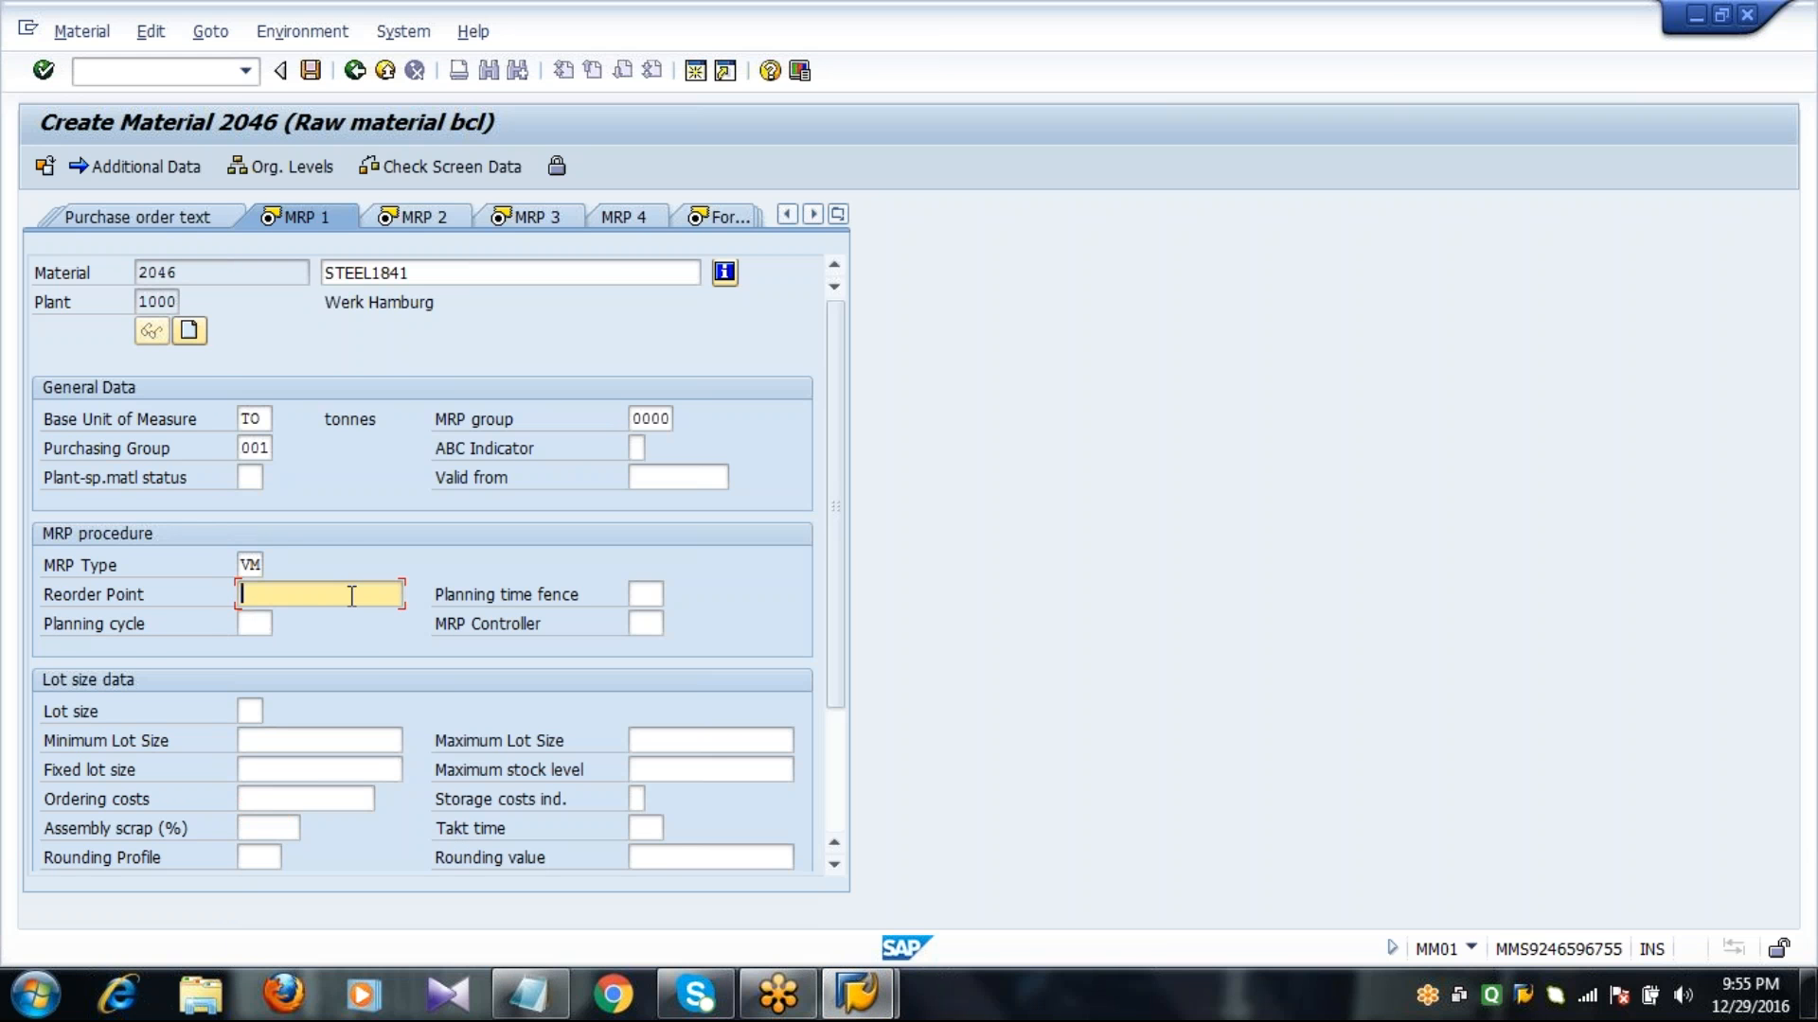
pyautogui.press('Tab')
pyautogui.press('Tab')
pyautogui.press('Tab')
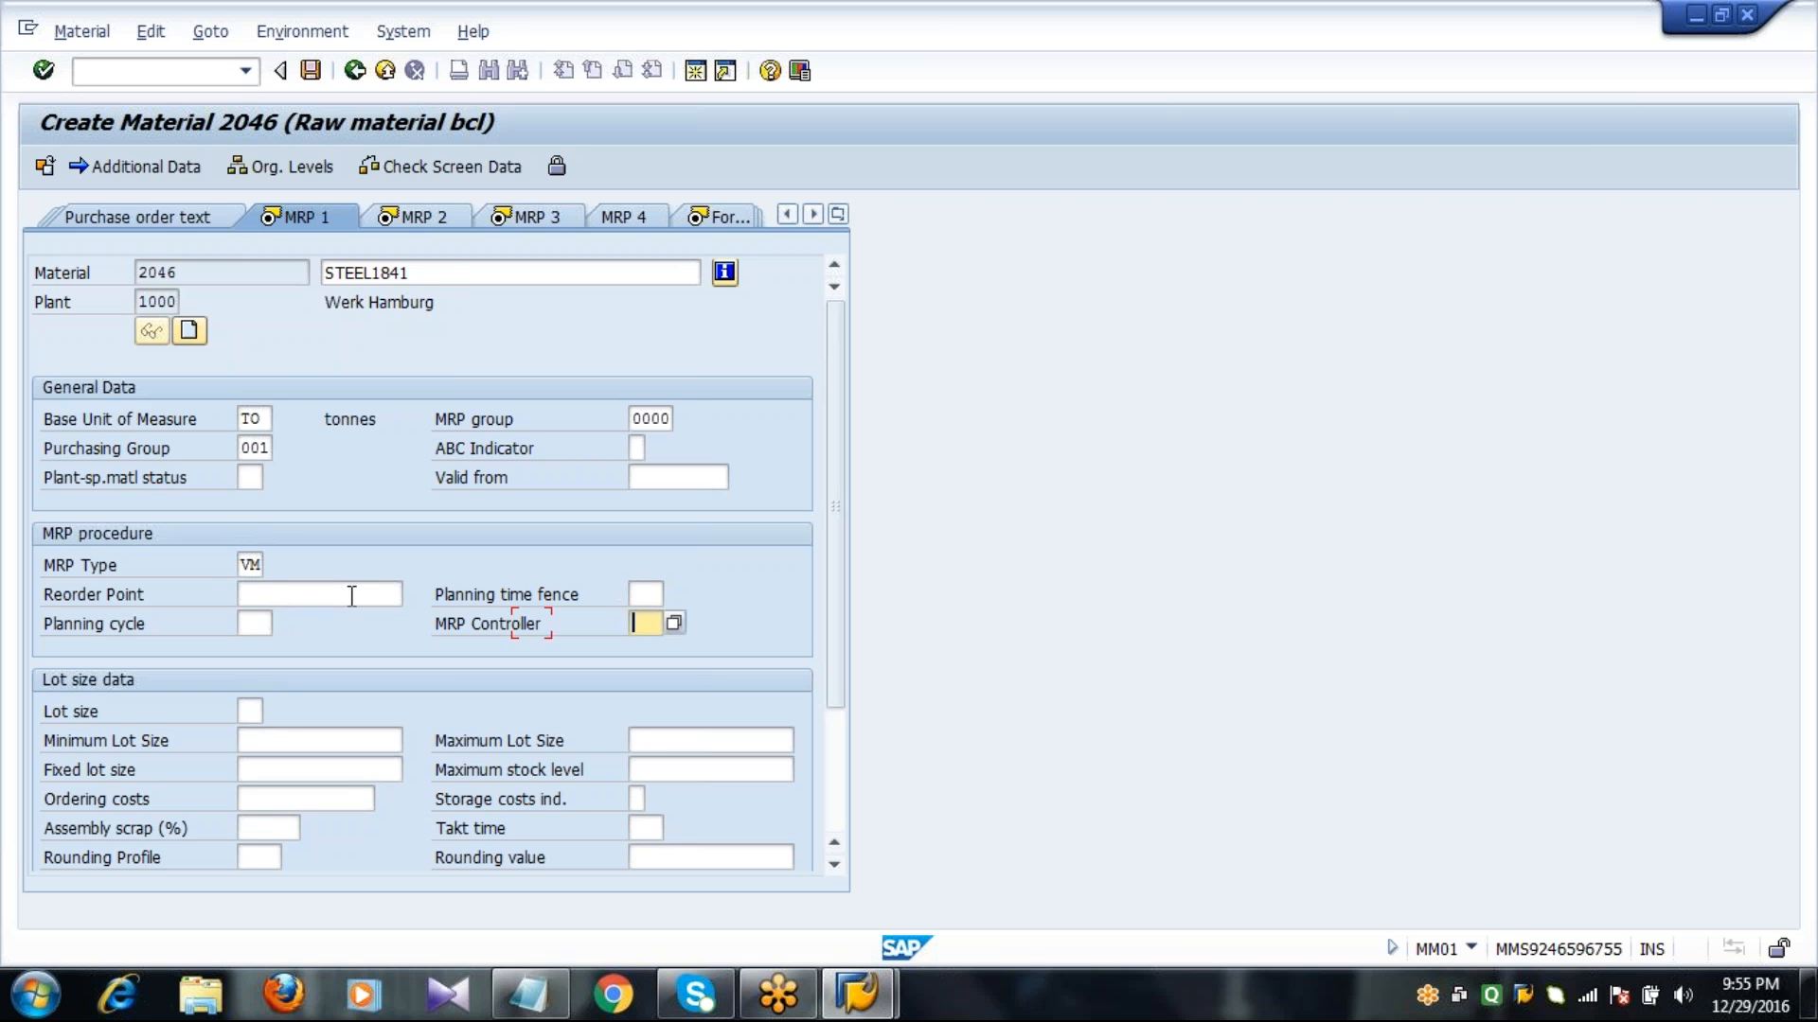
pyautogui.write('000')
# Choose lot size FX, Fixed order quantity, with a fixed lot size of 1000, and proceed to the MRP 2 view.
pyautogui.click(244, 711)
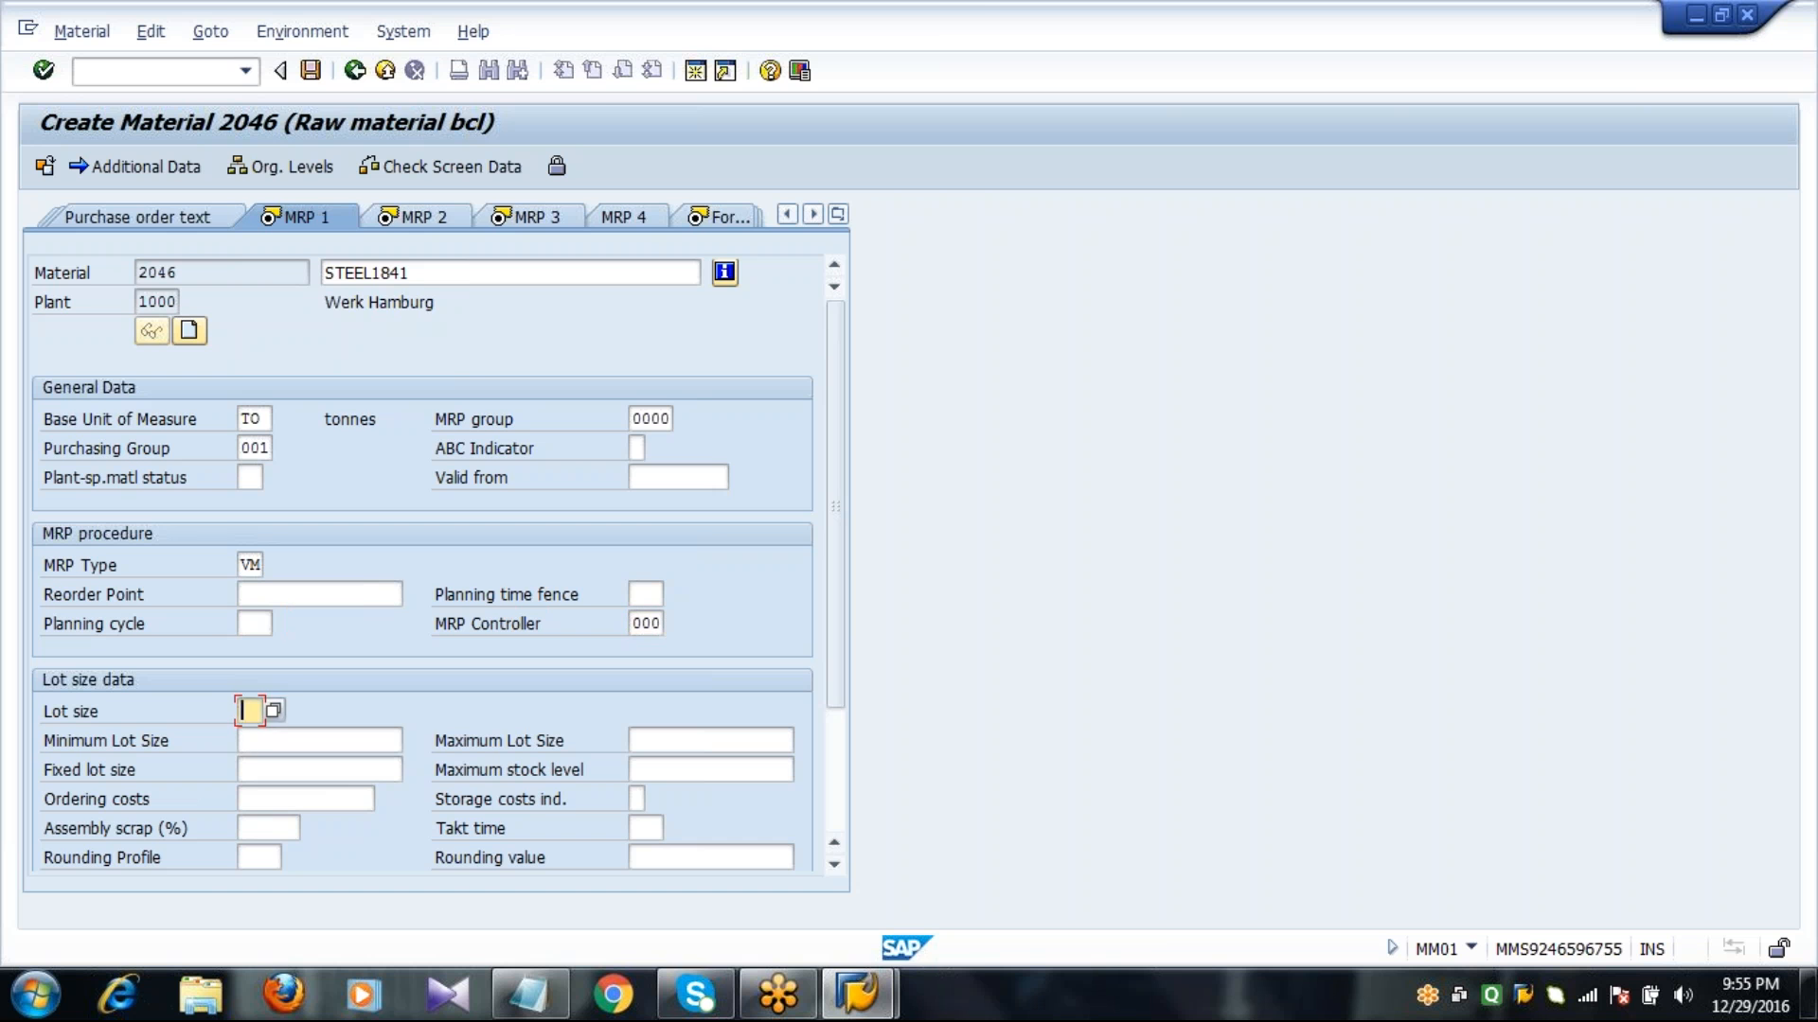
pyautogui.click(274, 713)
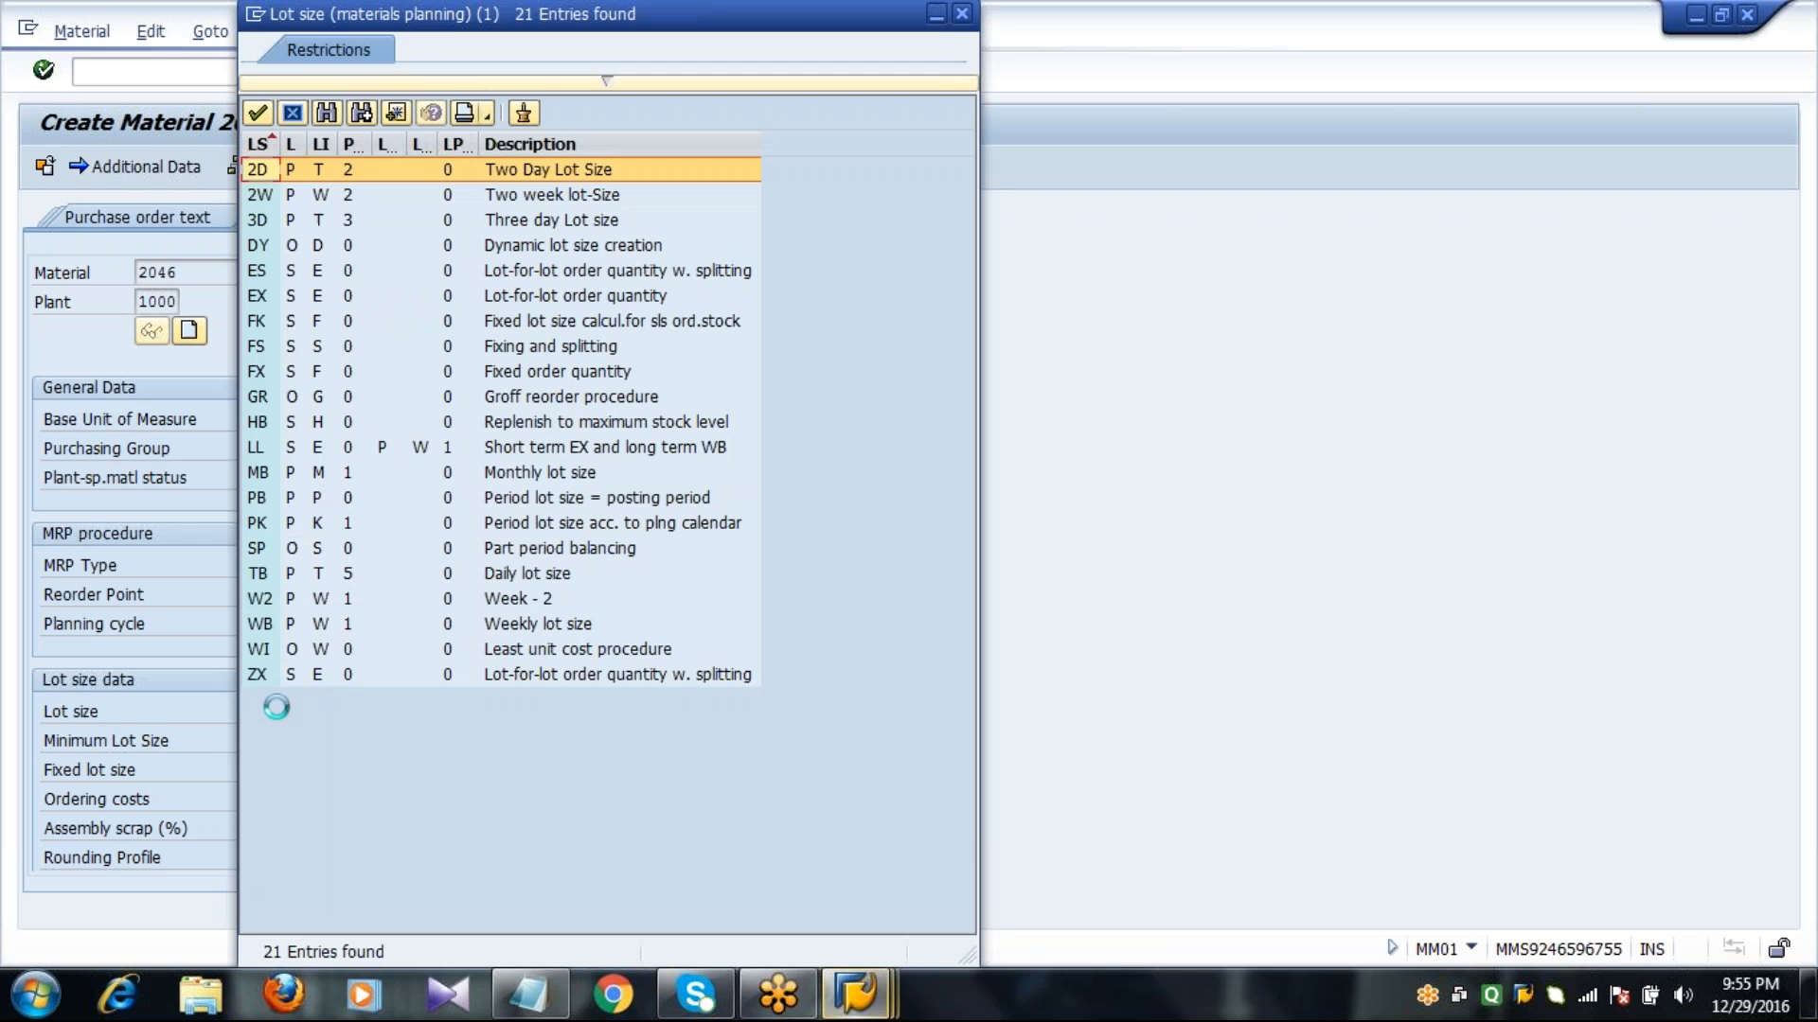
pyautogui.doubleClick(256, 373)
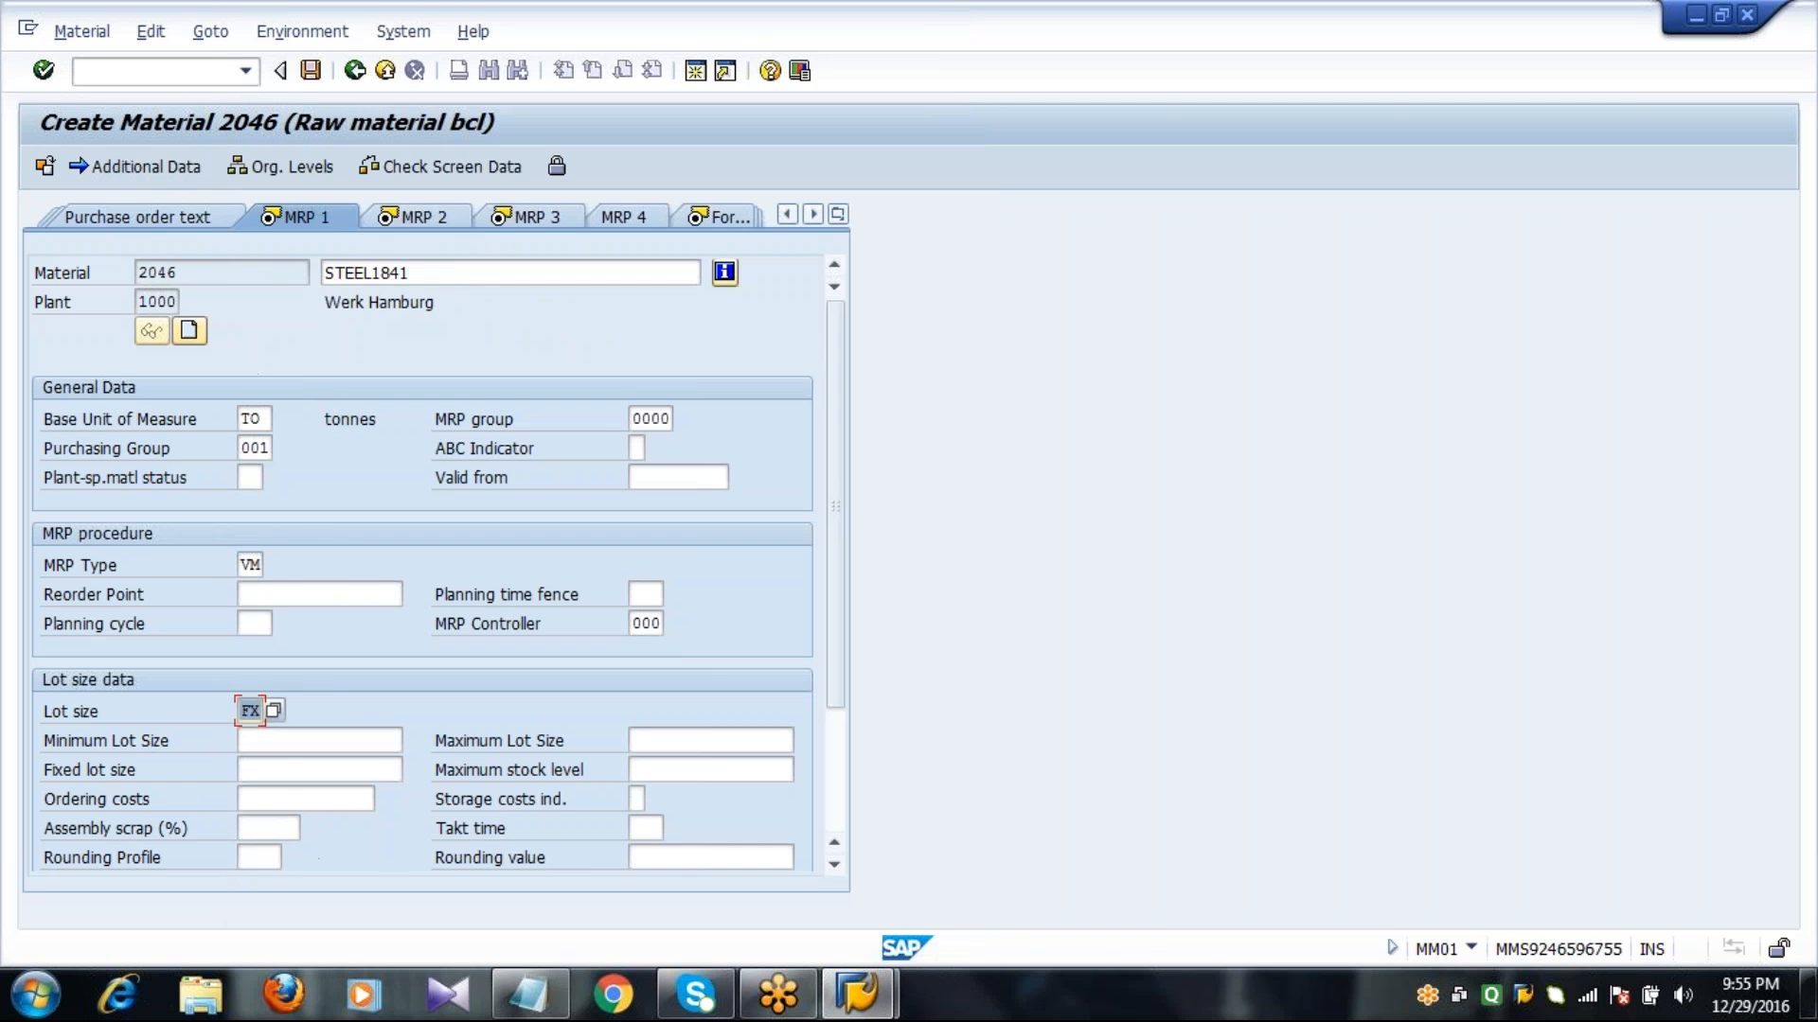
pyautogui.click(294, 769)
pyautogui.write('1000')
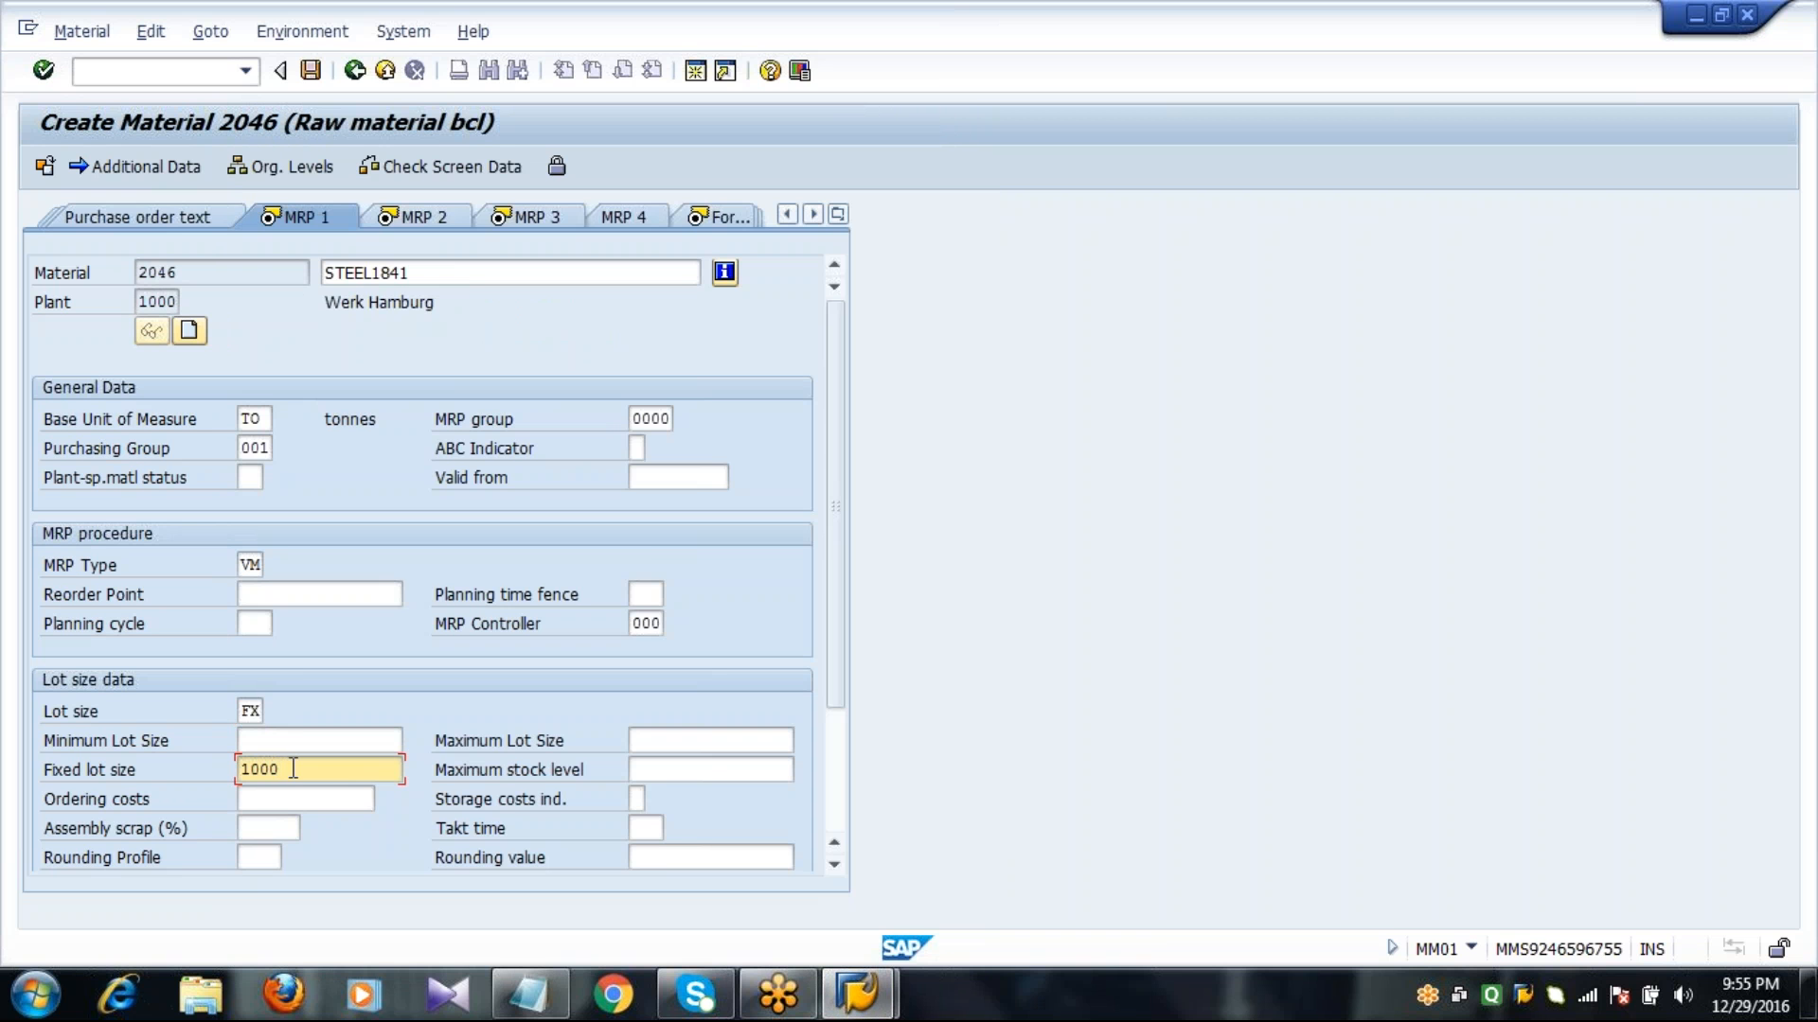
pyautogui.click(292, 592)
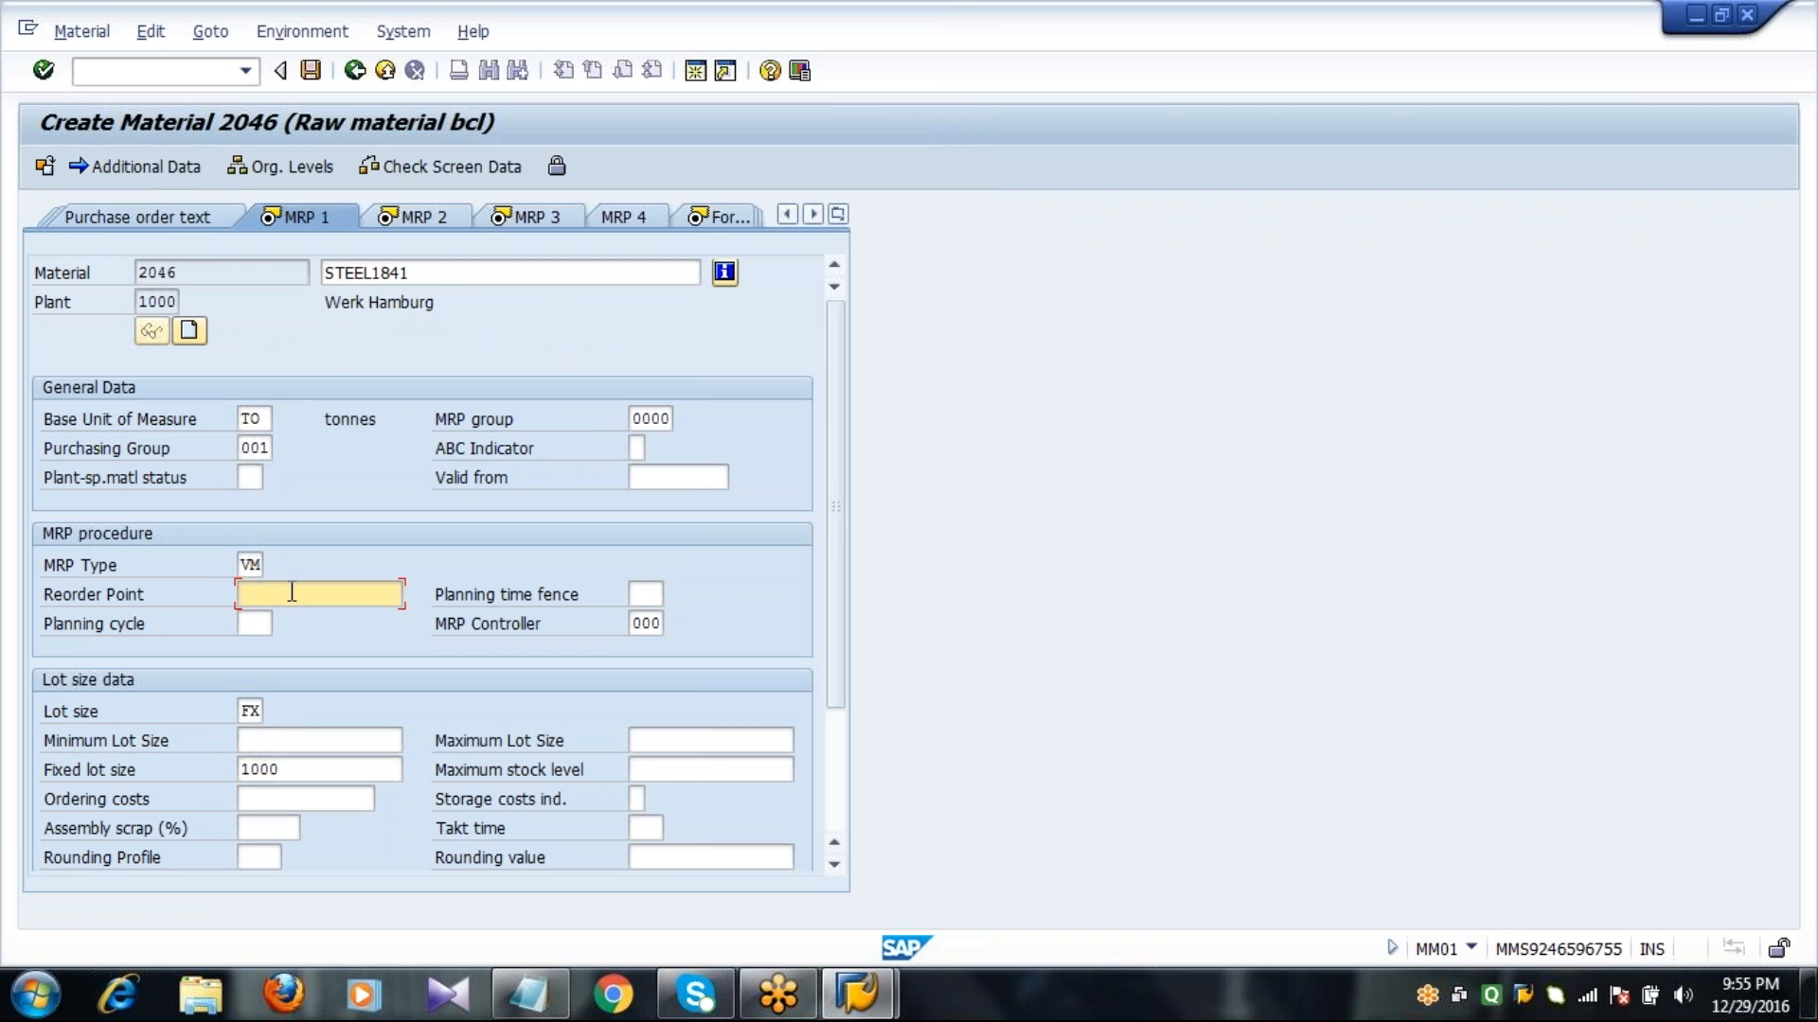
pyautogui.press('Return')
pyautogui.press('Return')
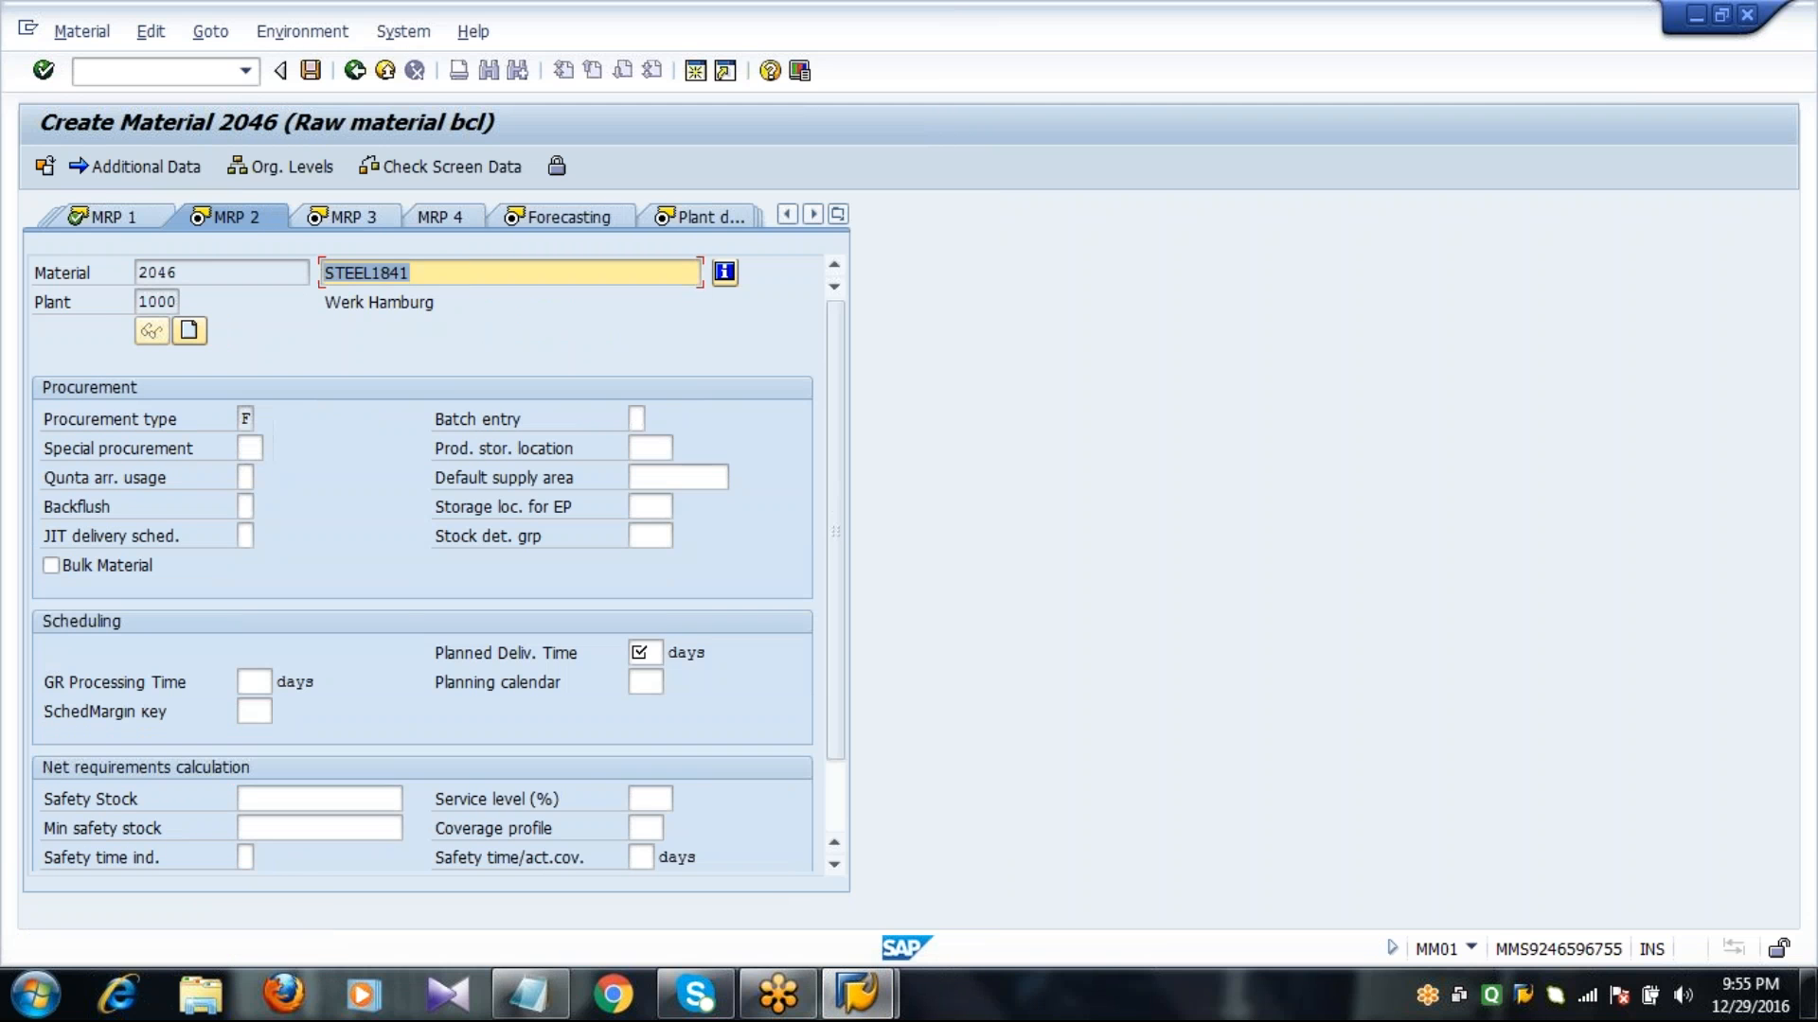
# Look up the available procurement types for the material and close the list.
pyautogui.click(431, 273)
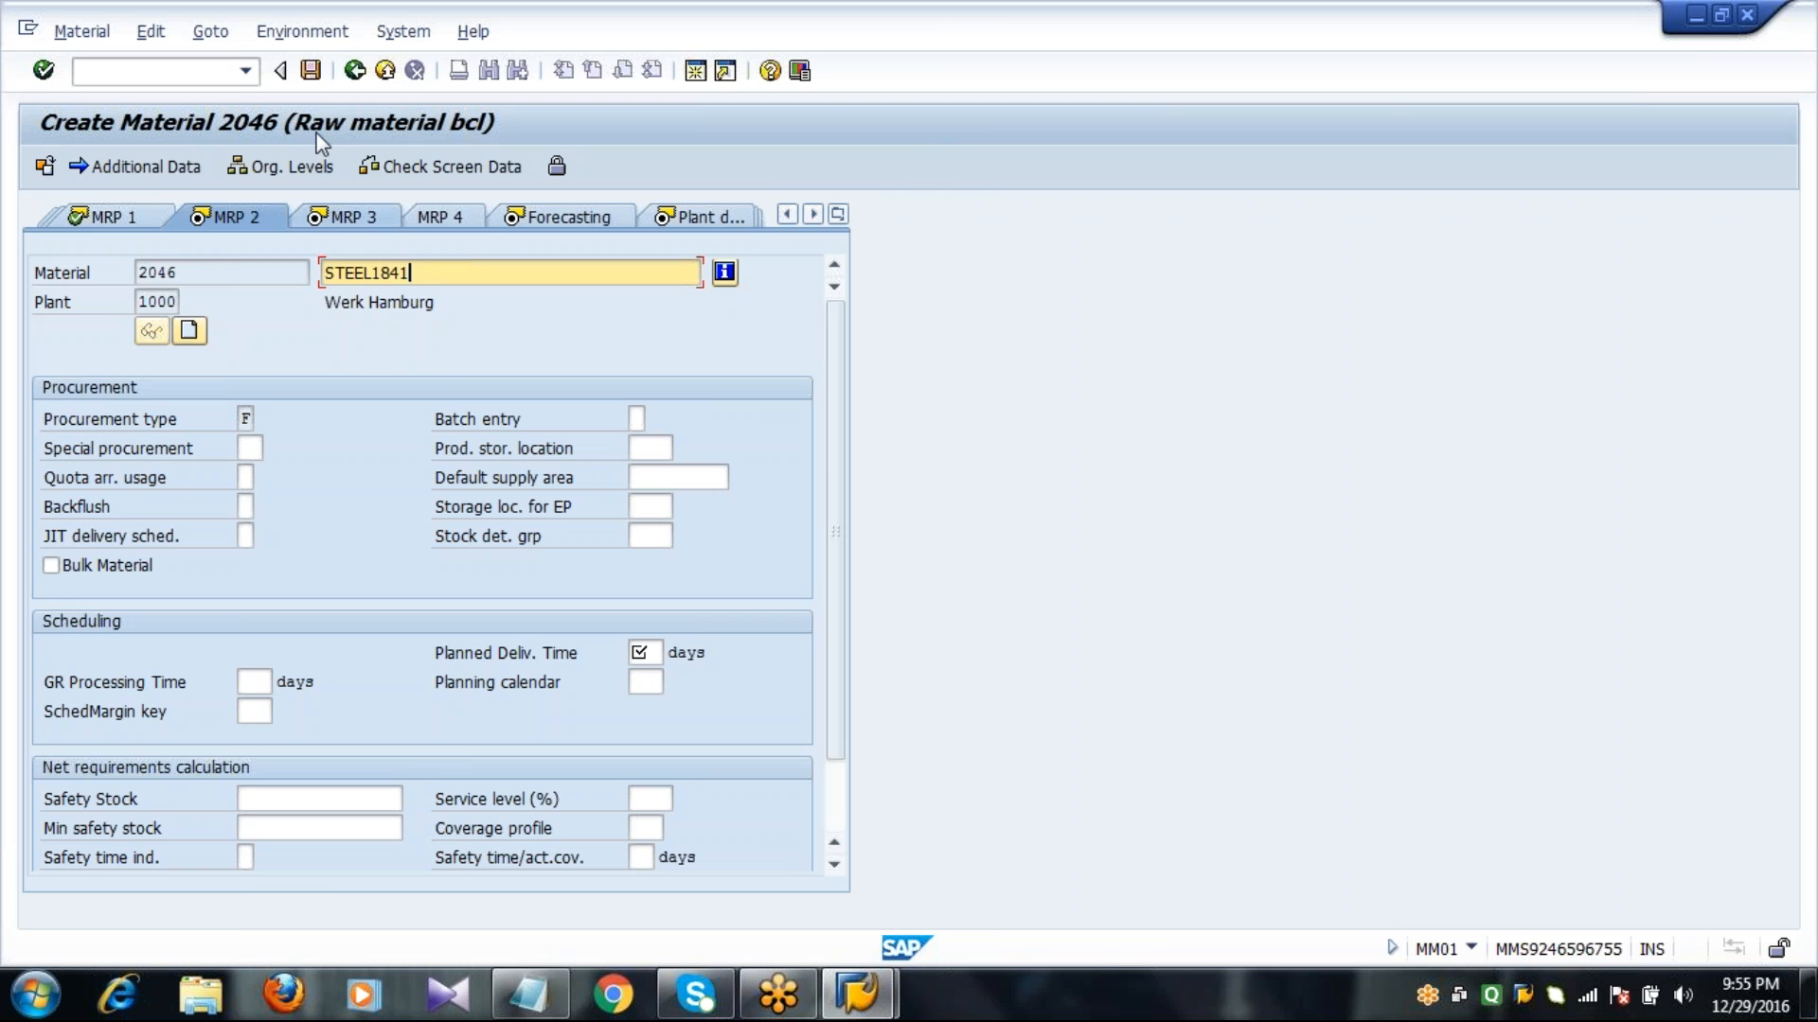
pyautogui.click(229, 419)
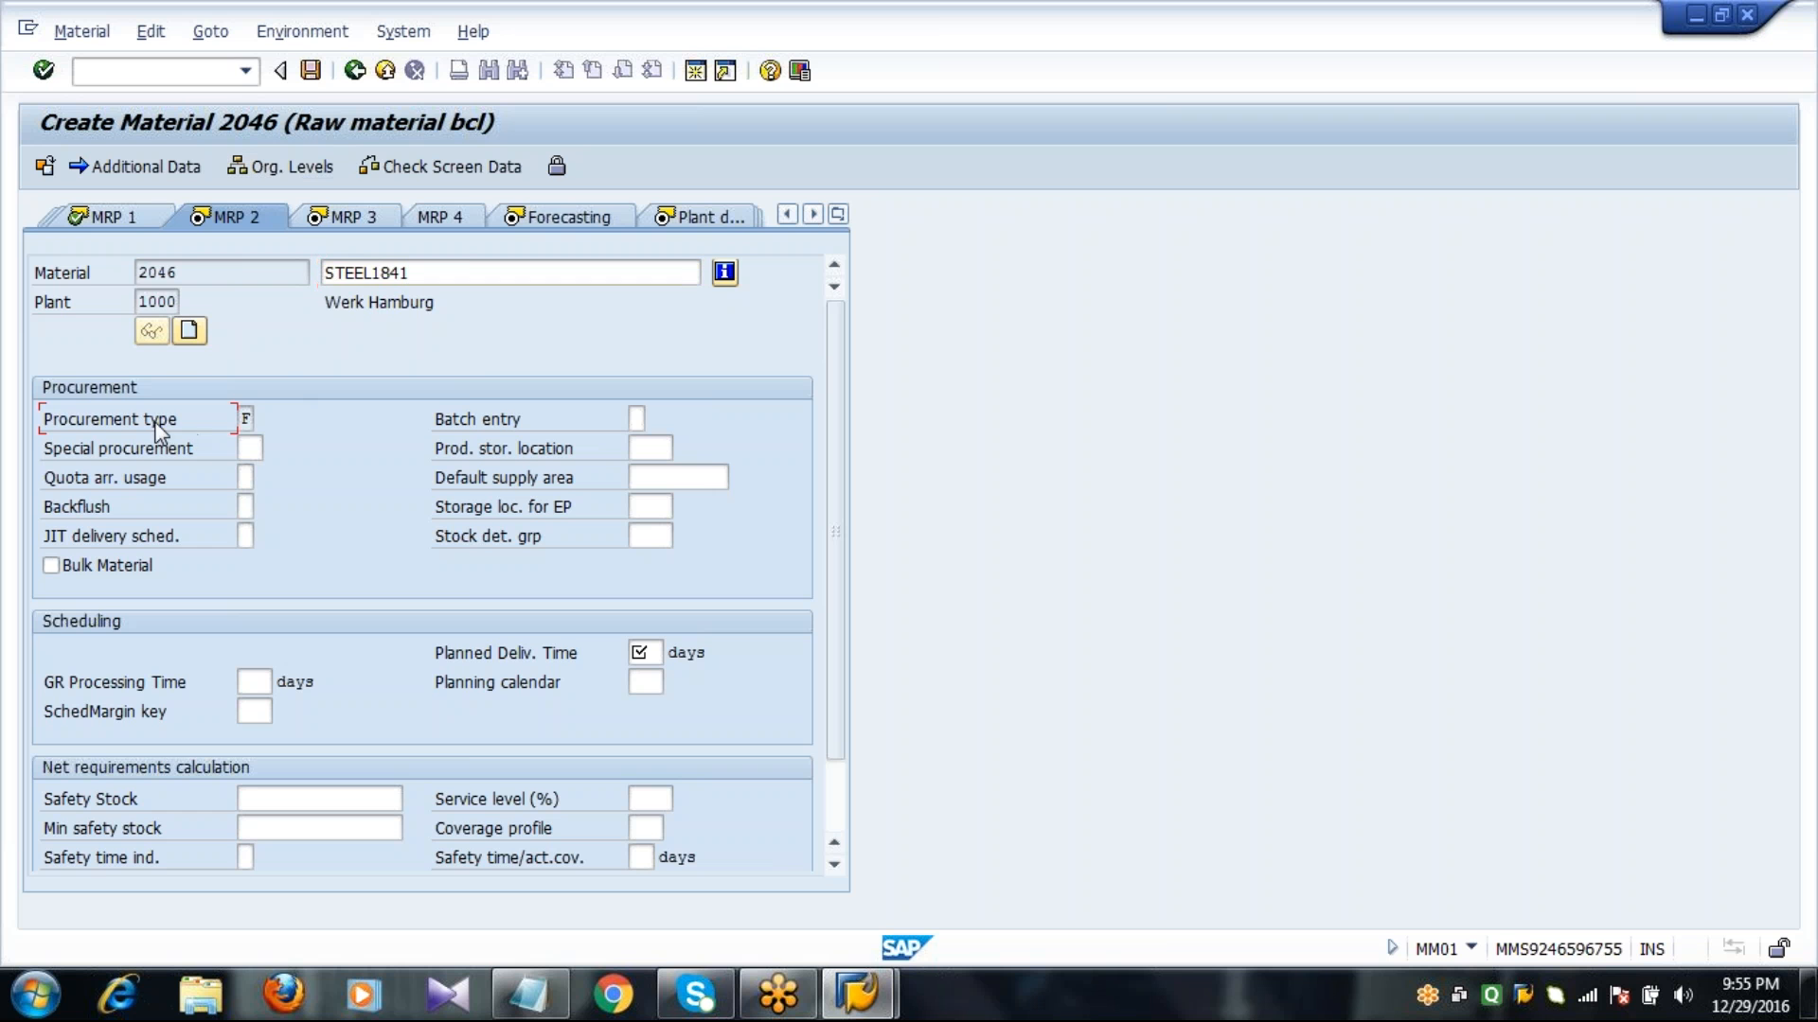
pyautogui.click(245, 419)
pyautogui.click(265, 420)
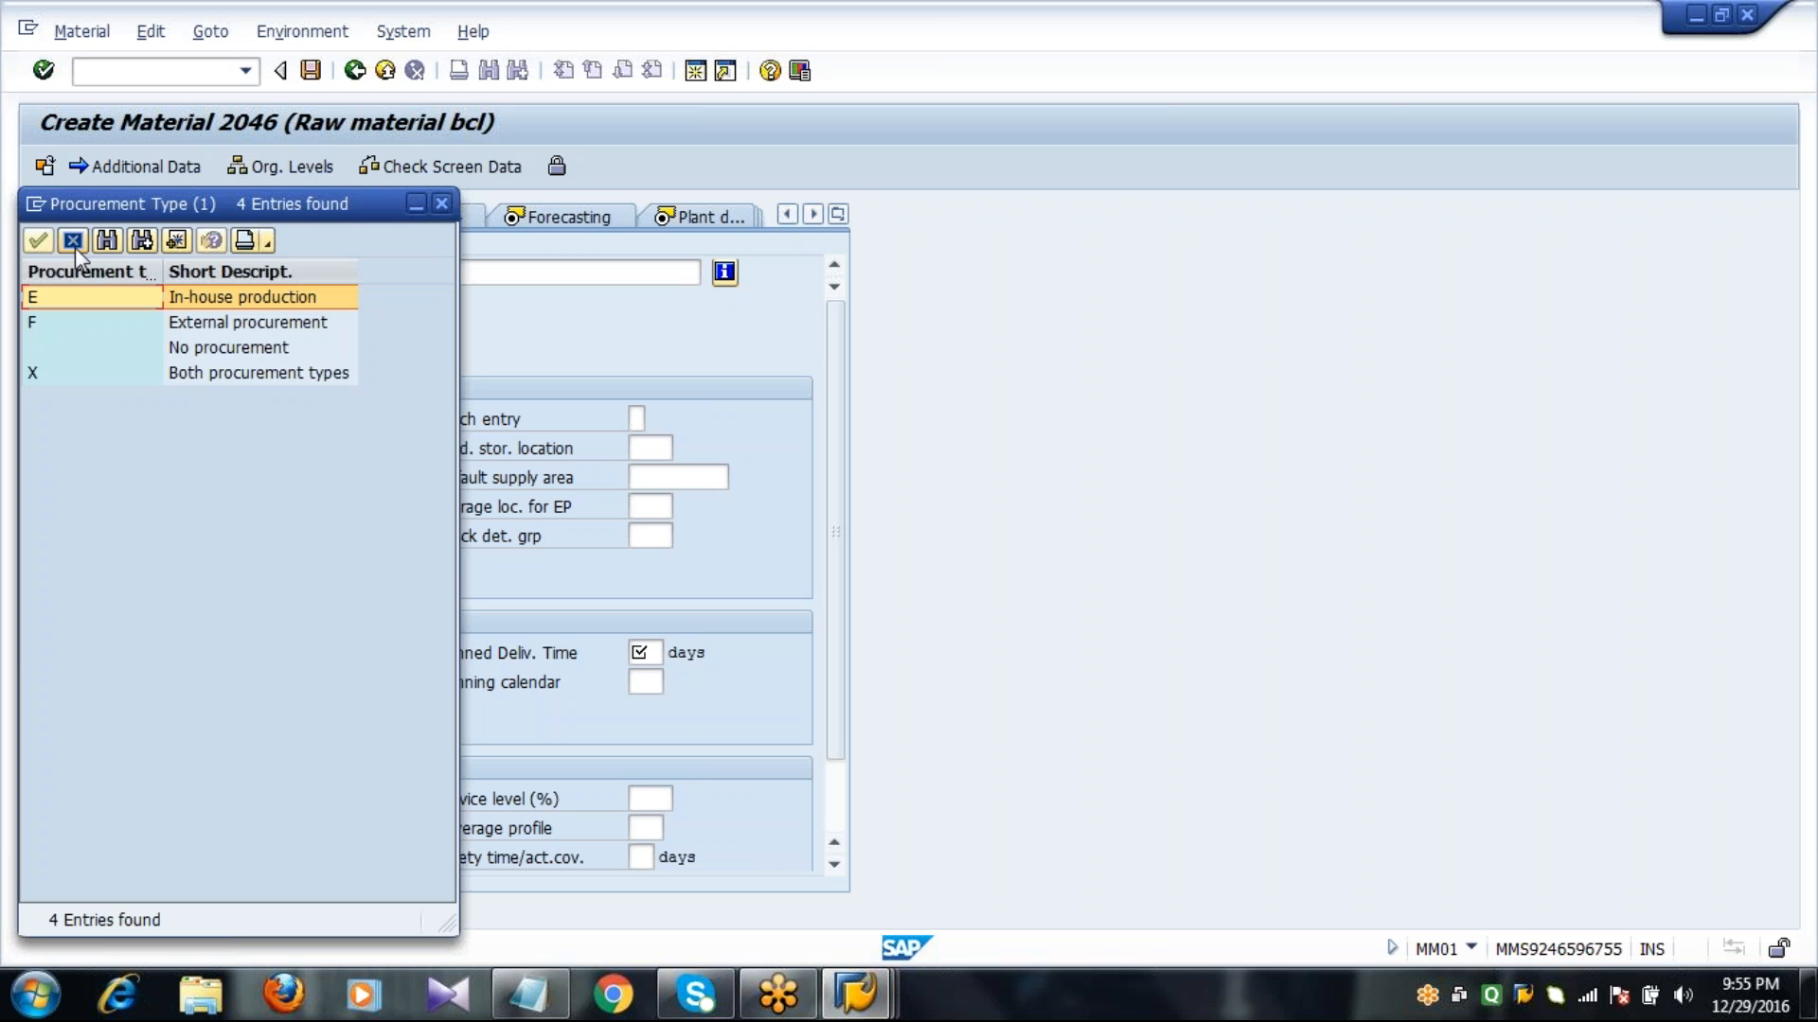
pyautogui.click(74, 240)
# Set planned delivery time to 10 days, GR processing time to 2 days and SchedMargin key to 000, and proceed to MRP 3.
pyautogui.click(642, 652)
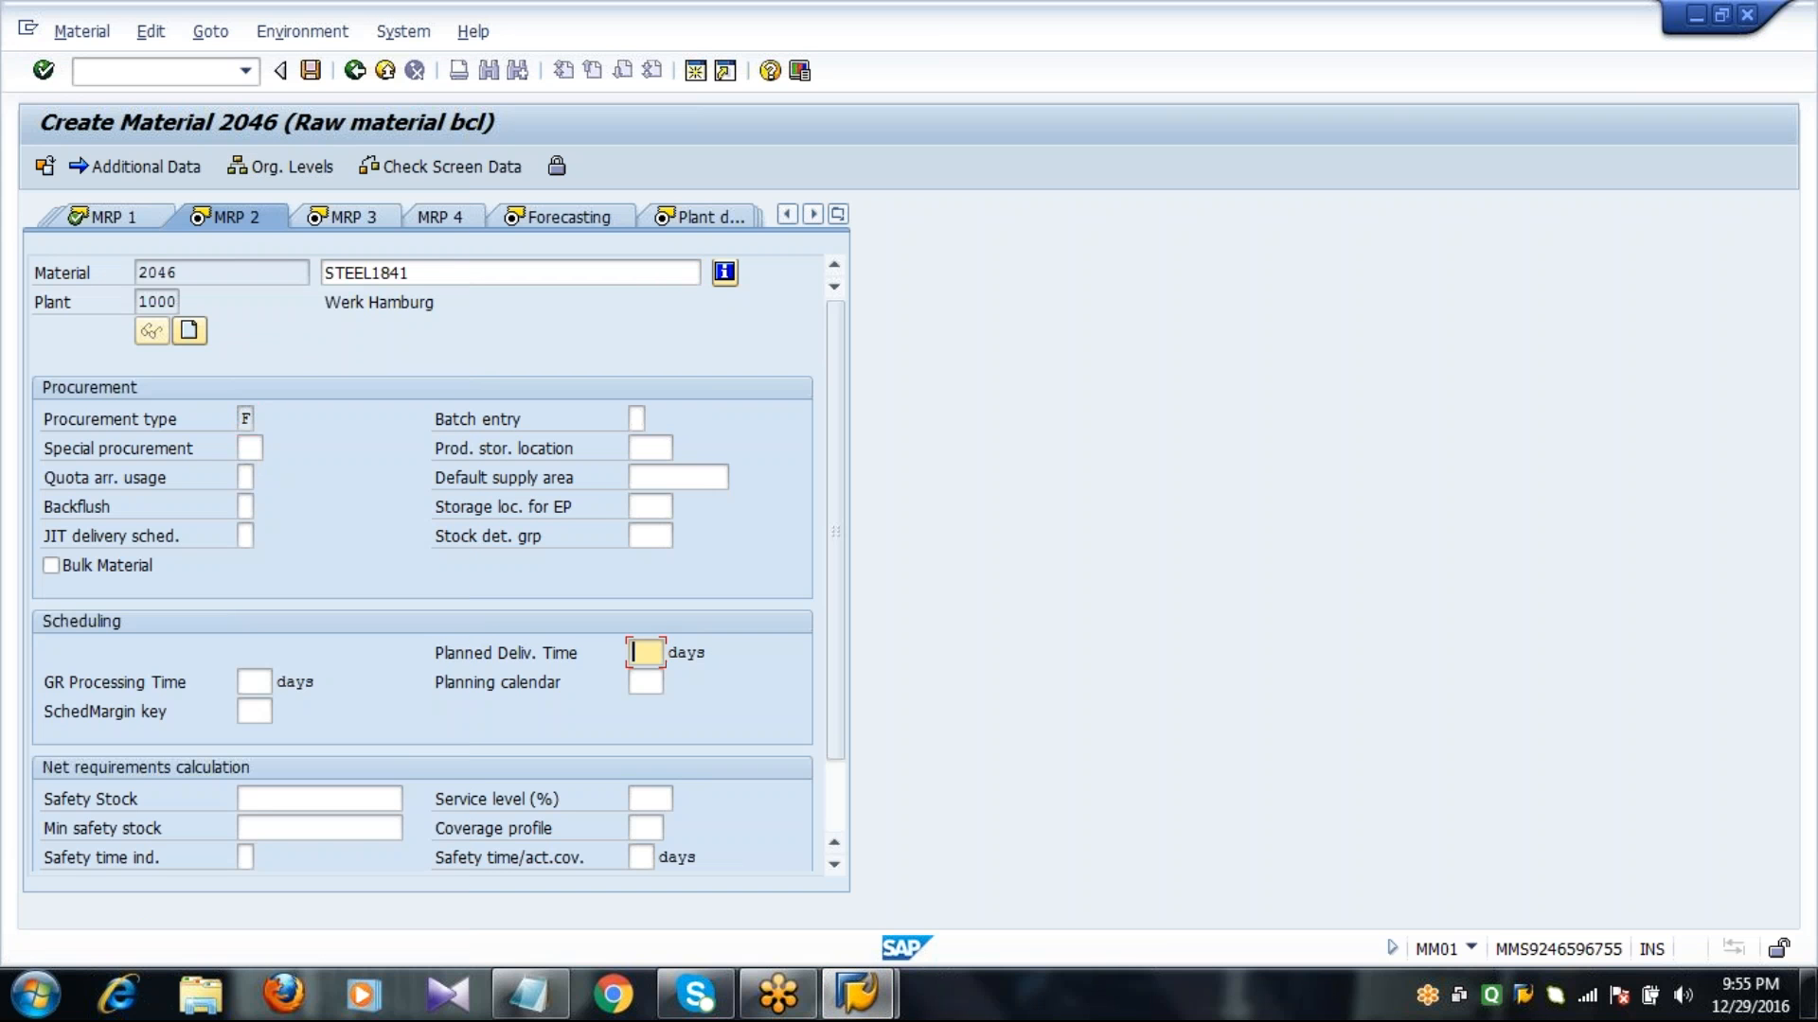
pyautogui.write('10')
pyautogui.press('Tab')
pyautogui.write('2')
pyautogui.press('Tab')
pyautogui.press('Tab')
pyautogui.write('000')
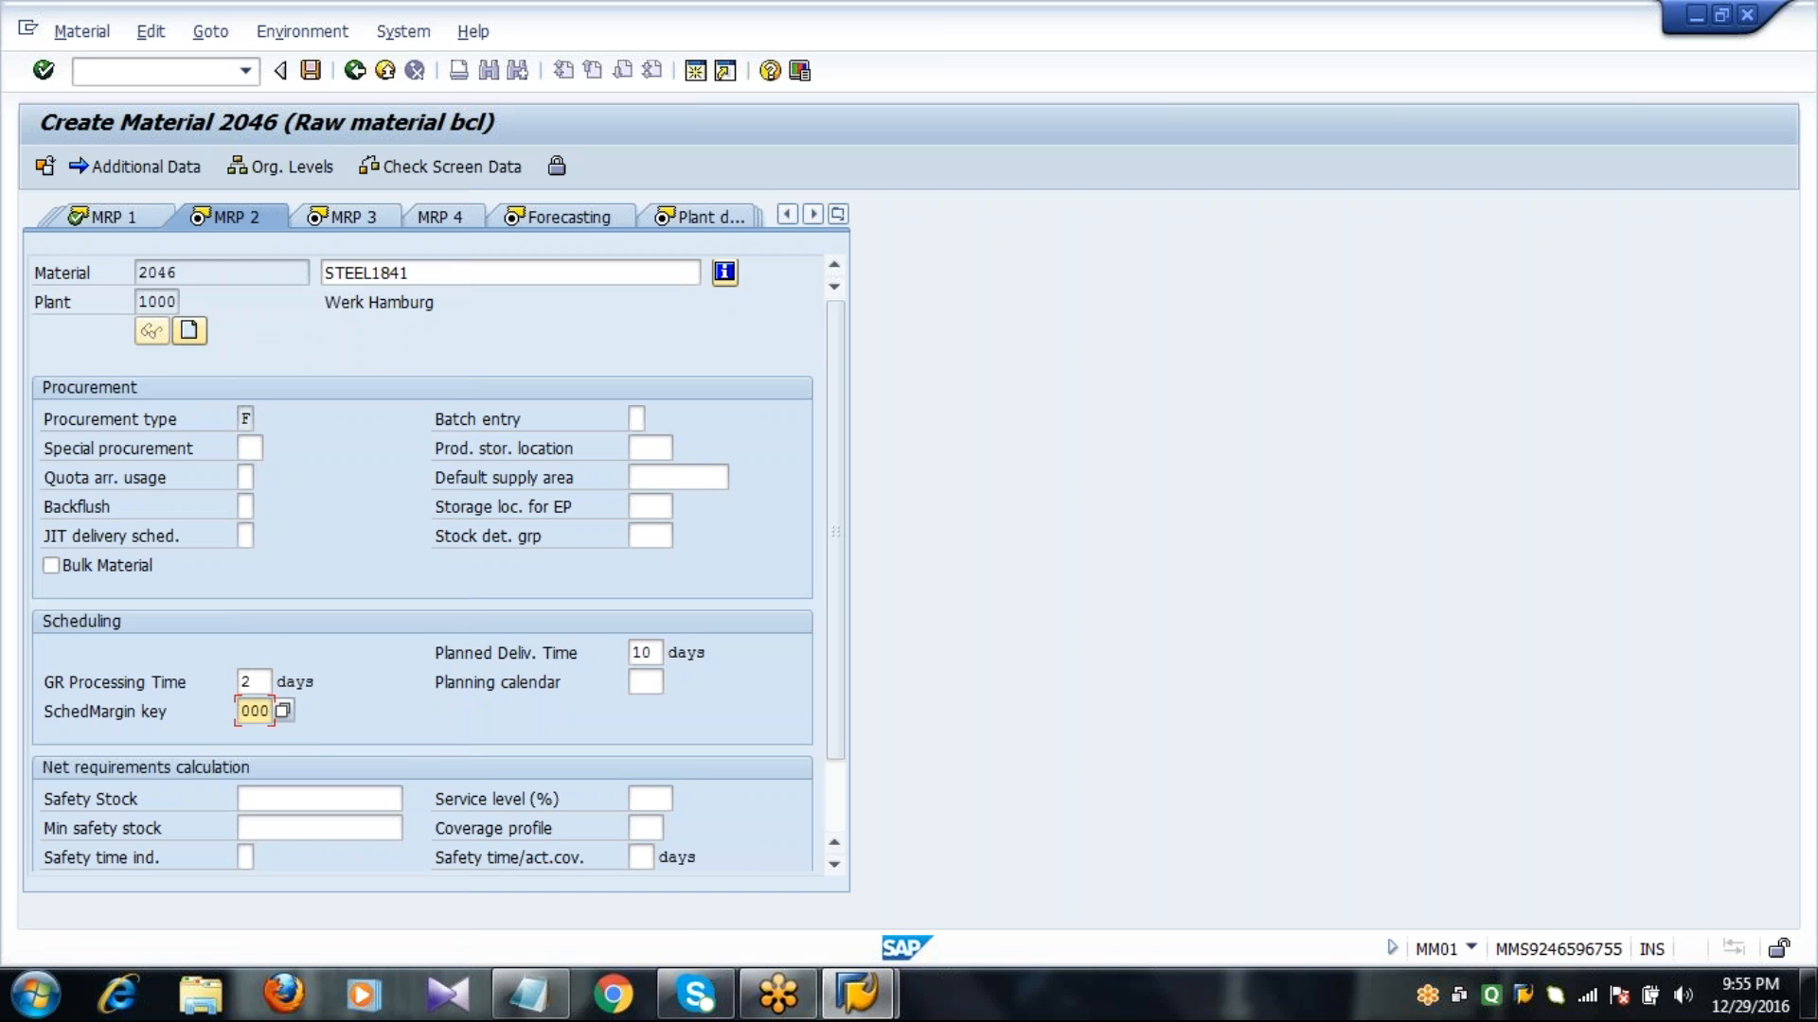
pyautogui.press('Return')
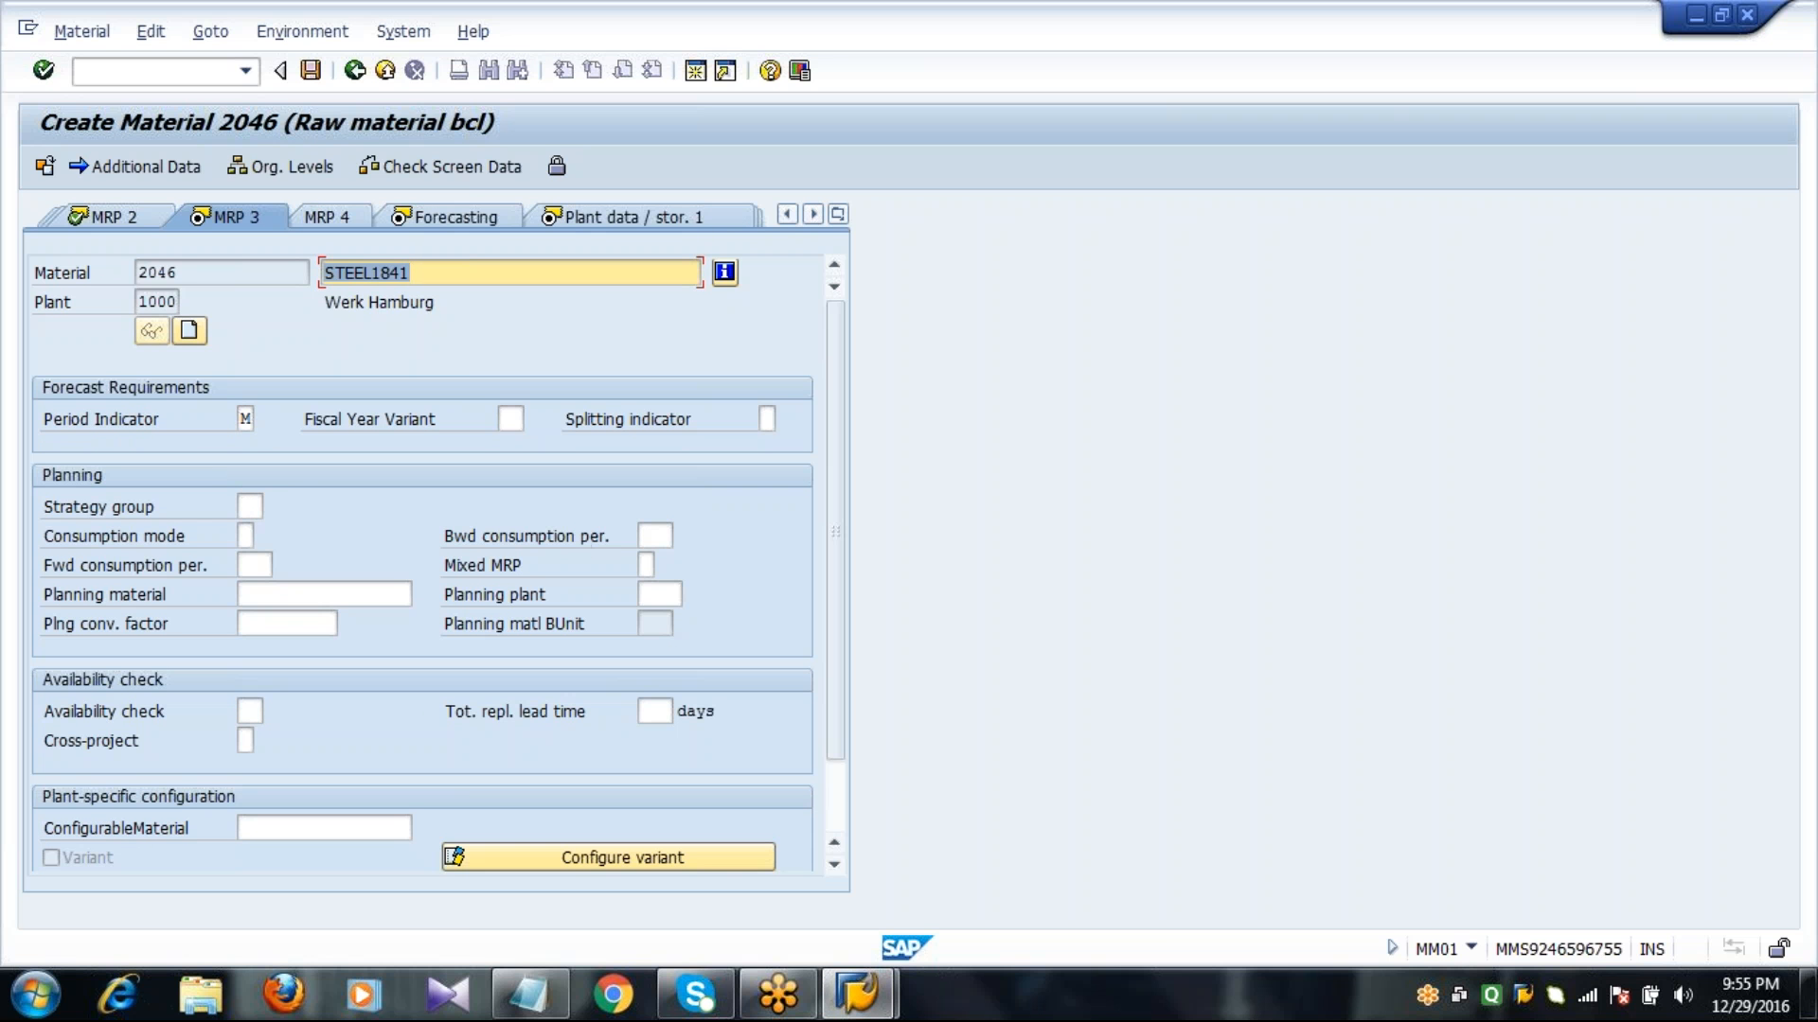
# Choose Monthly (M) as the period indicator, set the availability check to 01, and proceed to the Forecasting view.
pyautogui.click(245, 419)
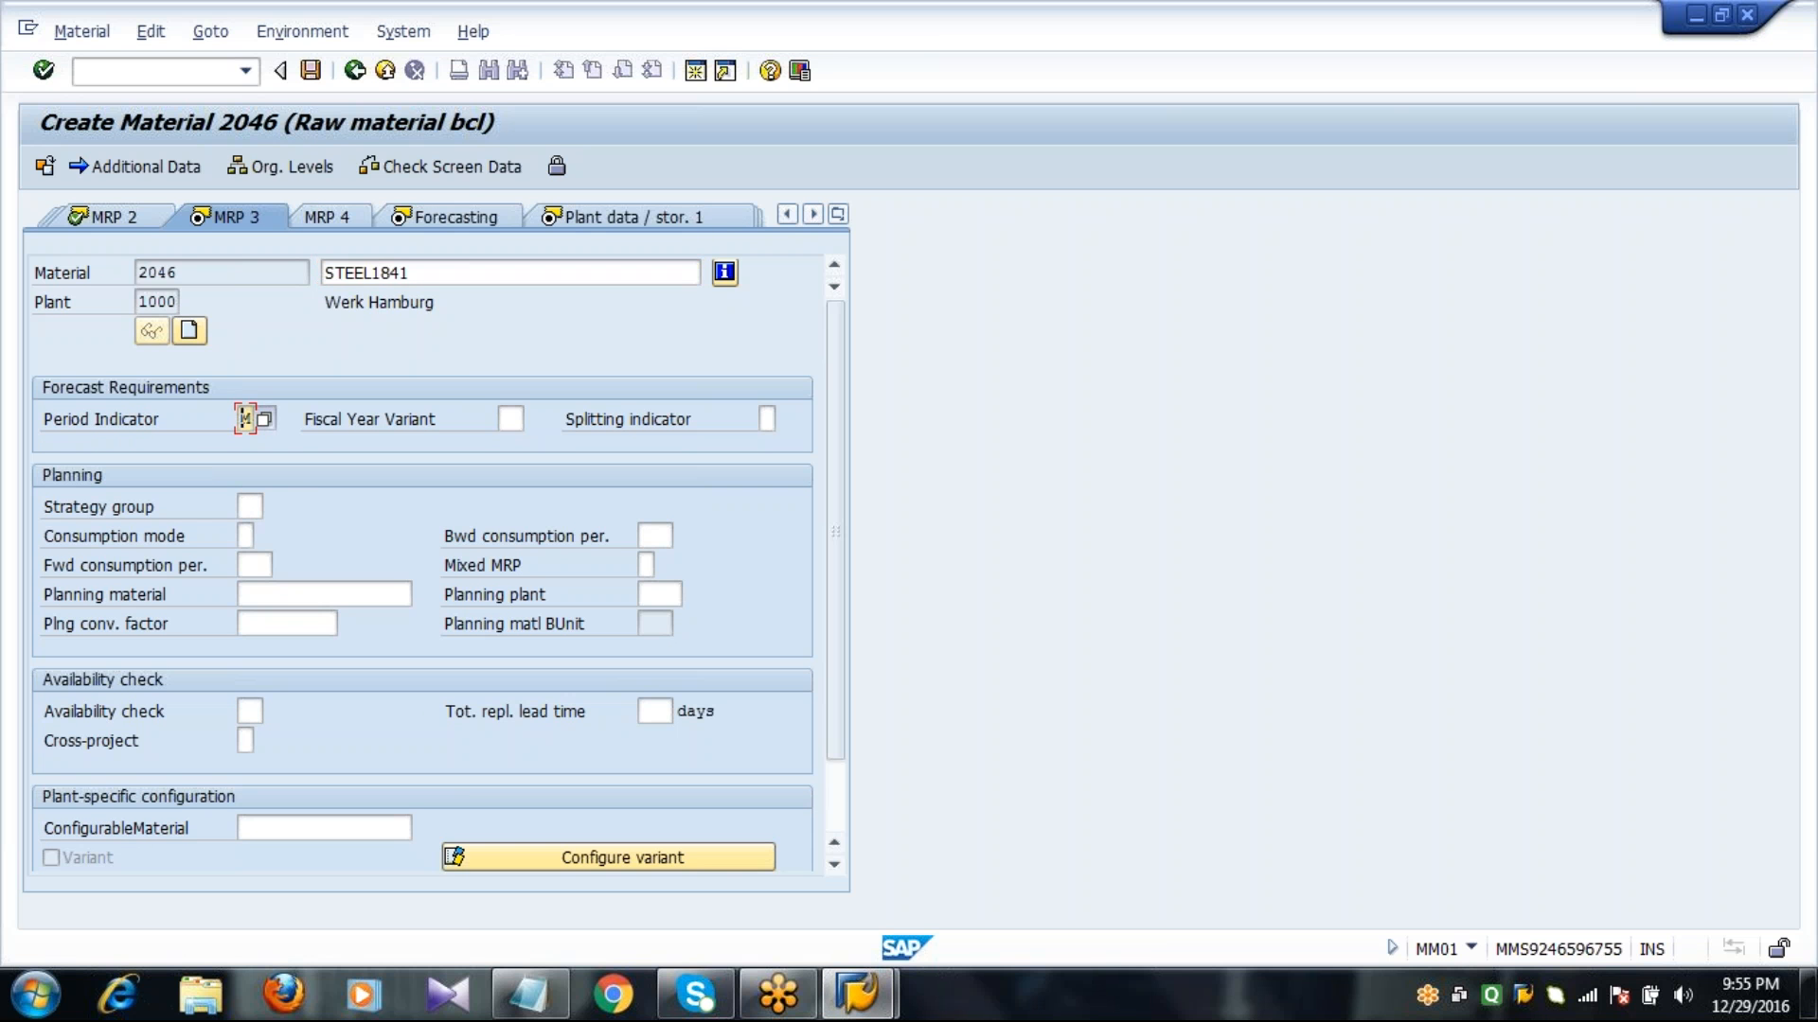
pyautogui.press('F4')
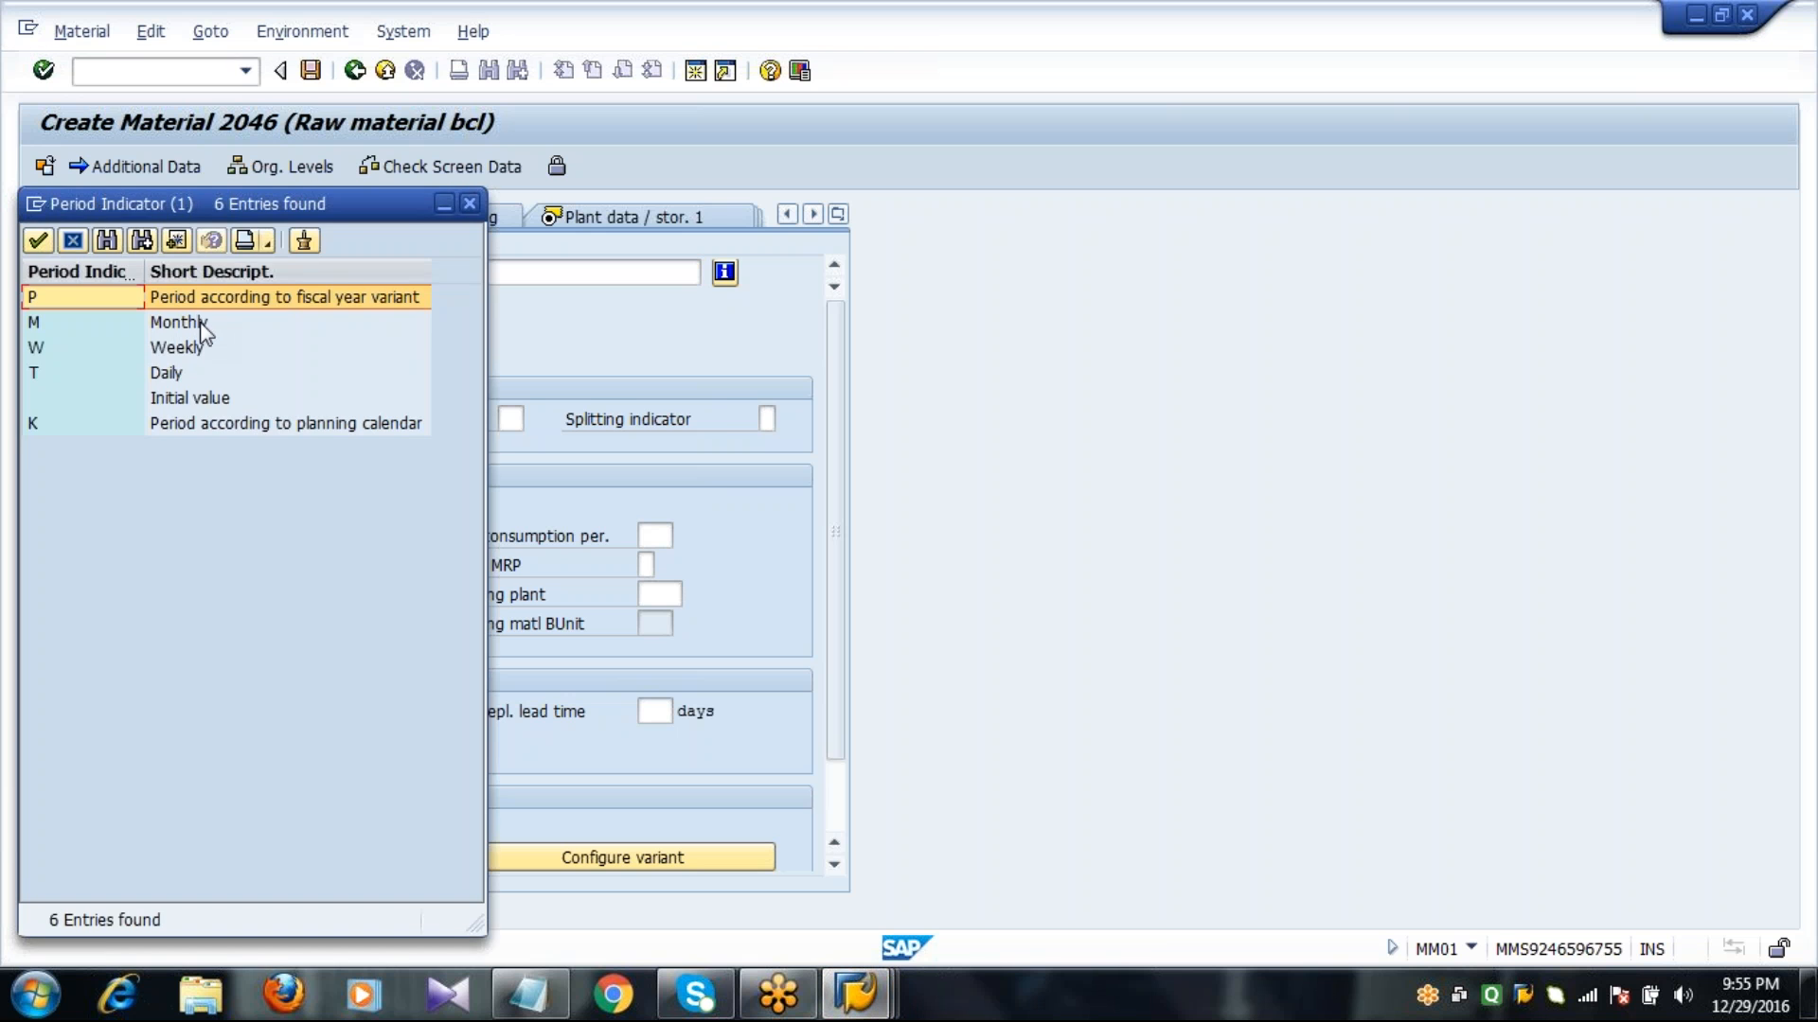
pyautogui.doubleClick(180, 322)
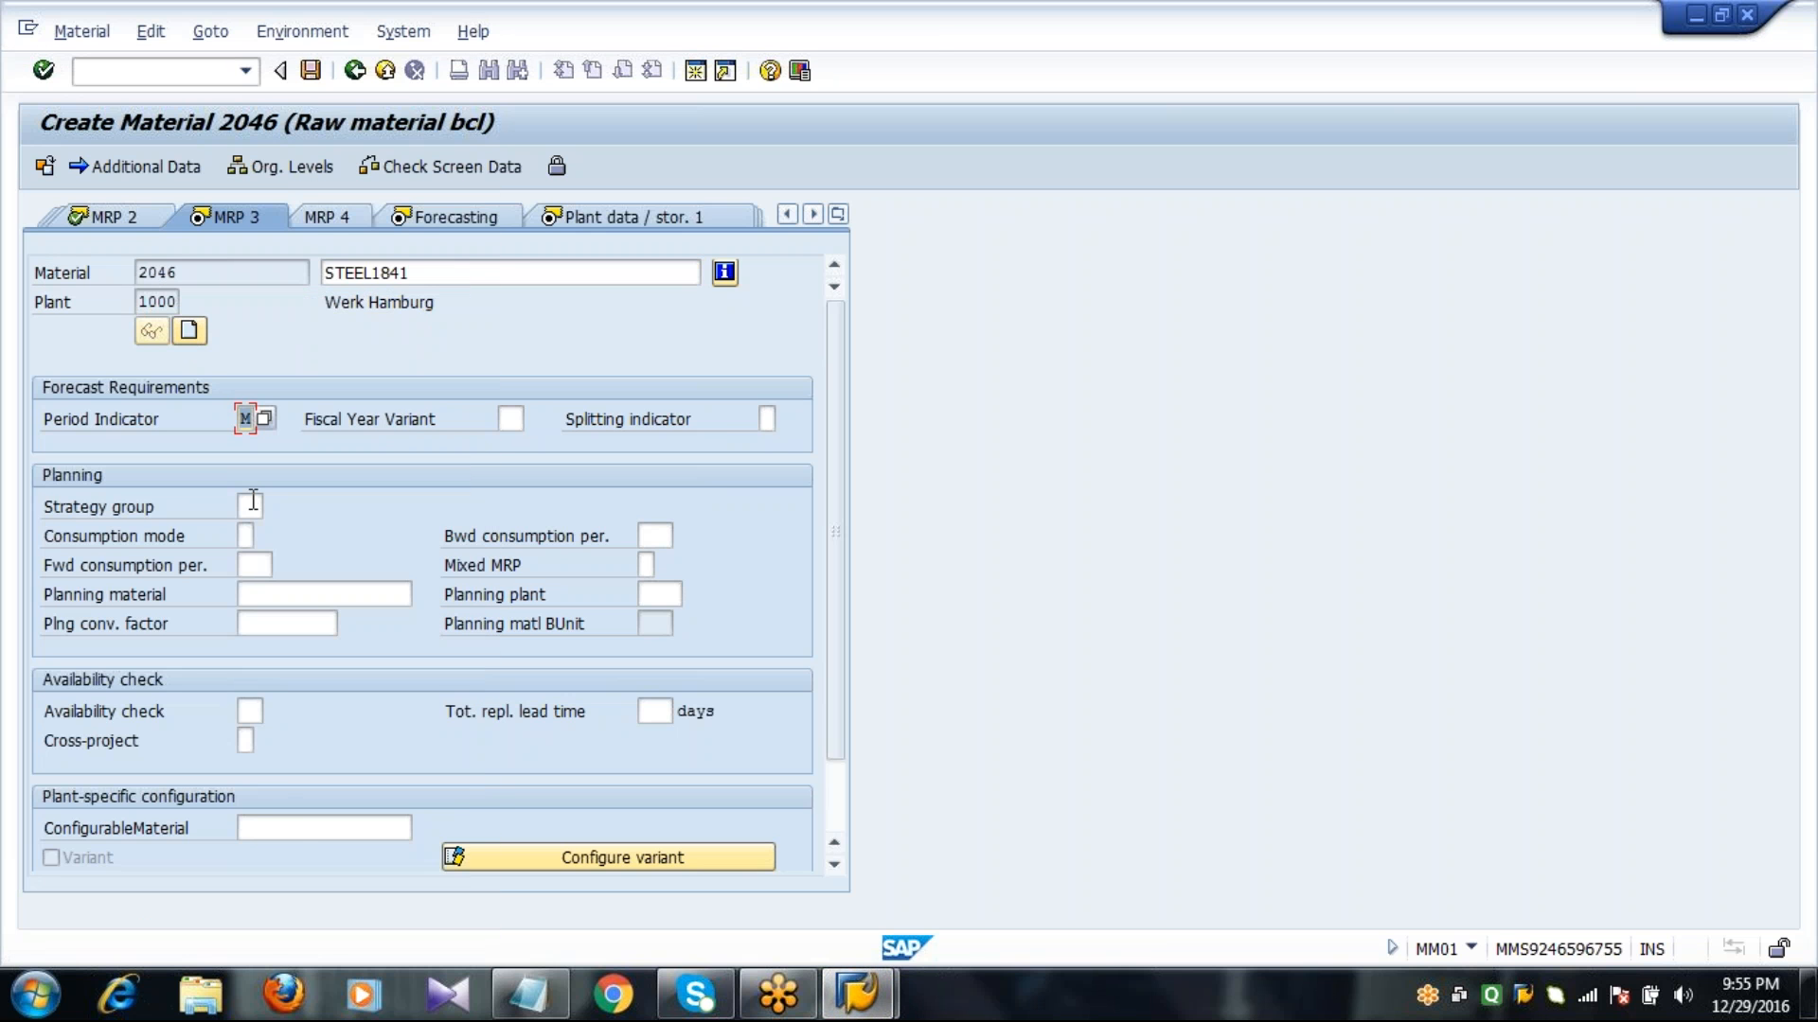
pyautogui.click(251, 711)
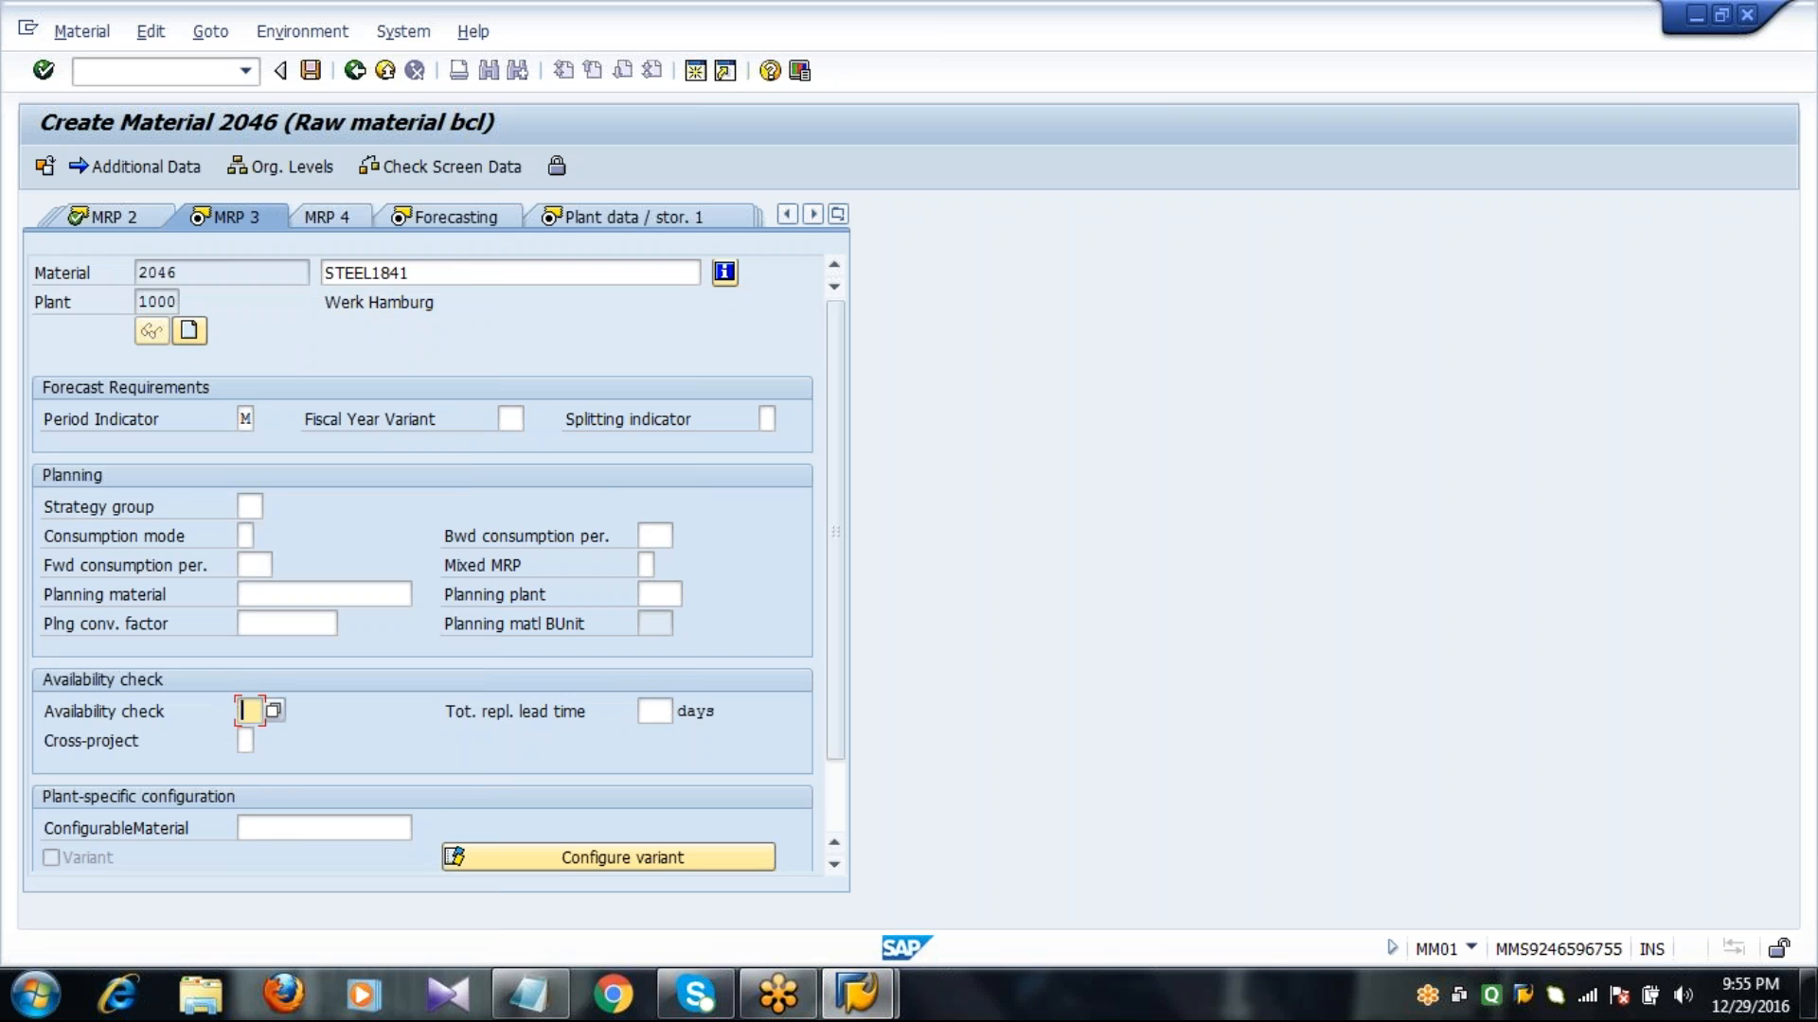
pyautogui.write('01')
pyautogui.press('Return')
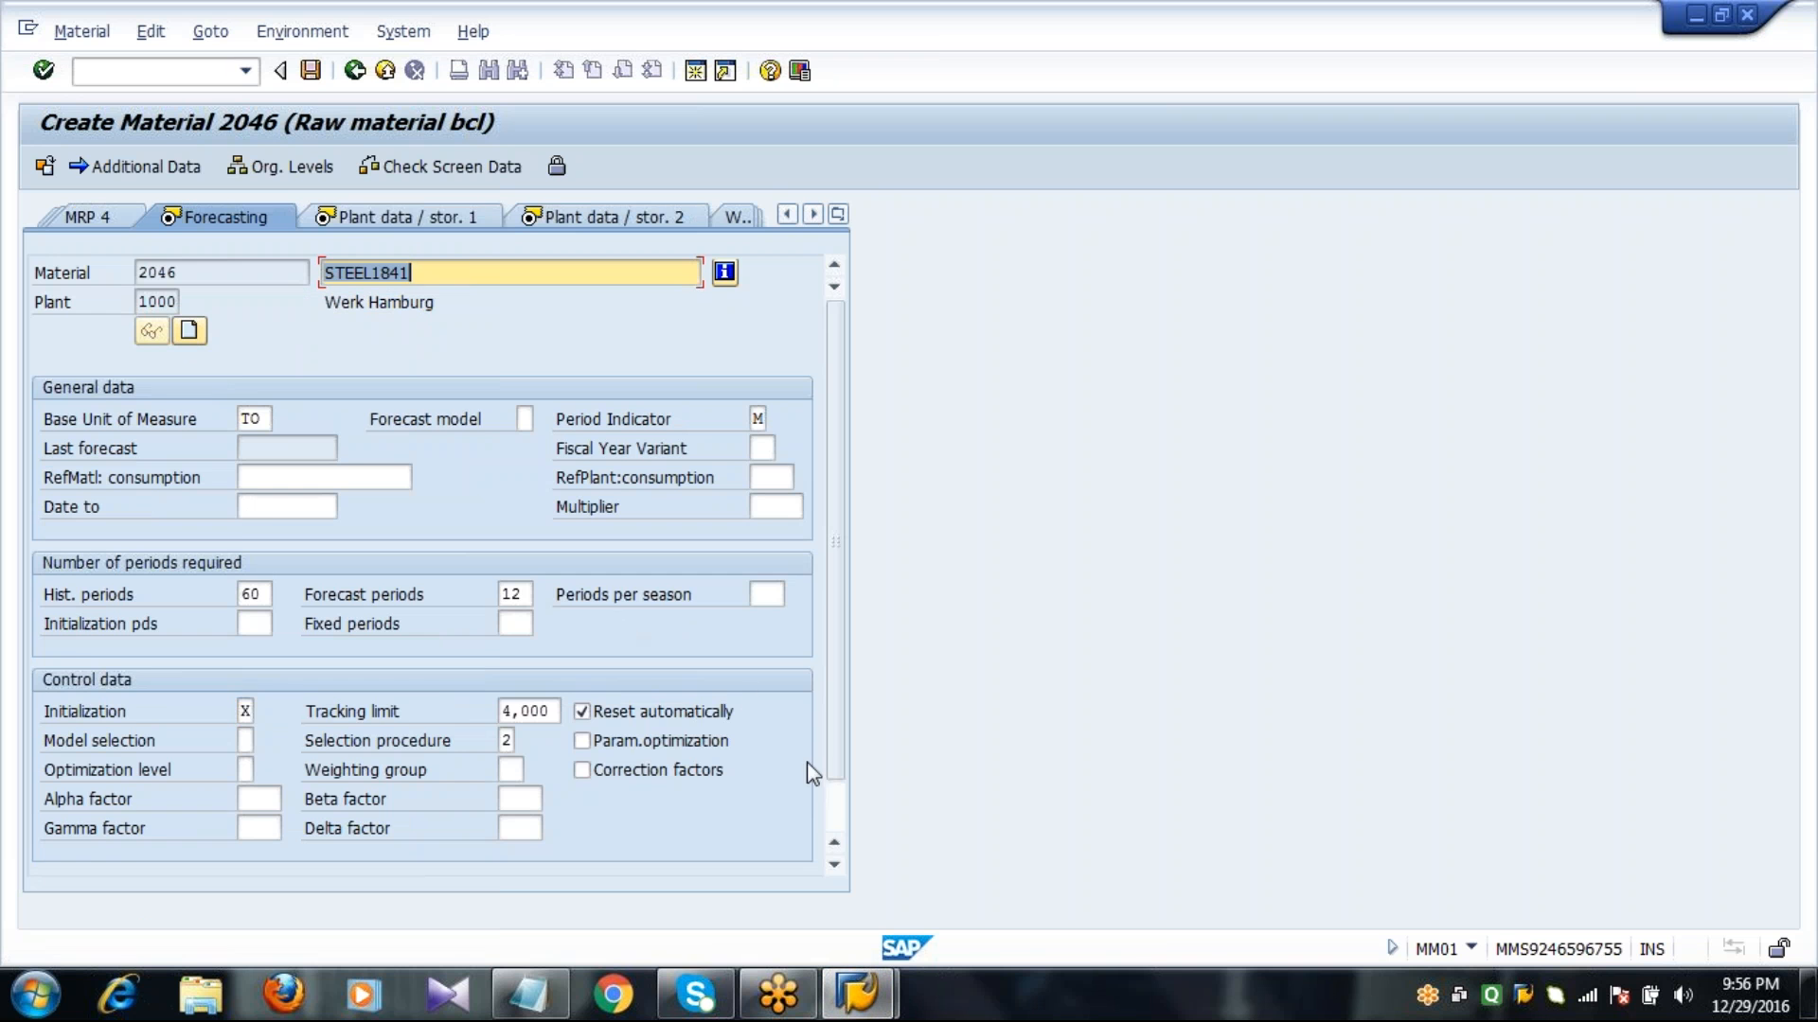
# Open the consumption values and enter total consumption of 10, 30, 50, 70 and 90 for periods 11.2016 back to 07.2016.
pyautogui.click(836, 811)
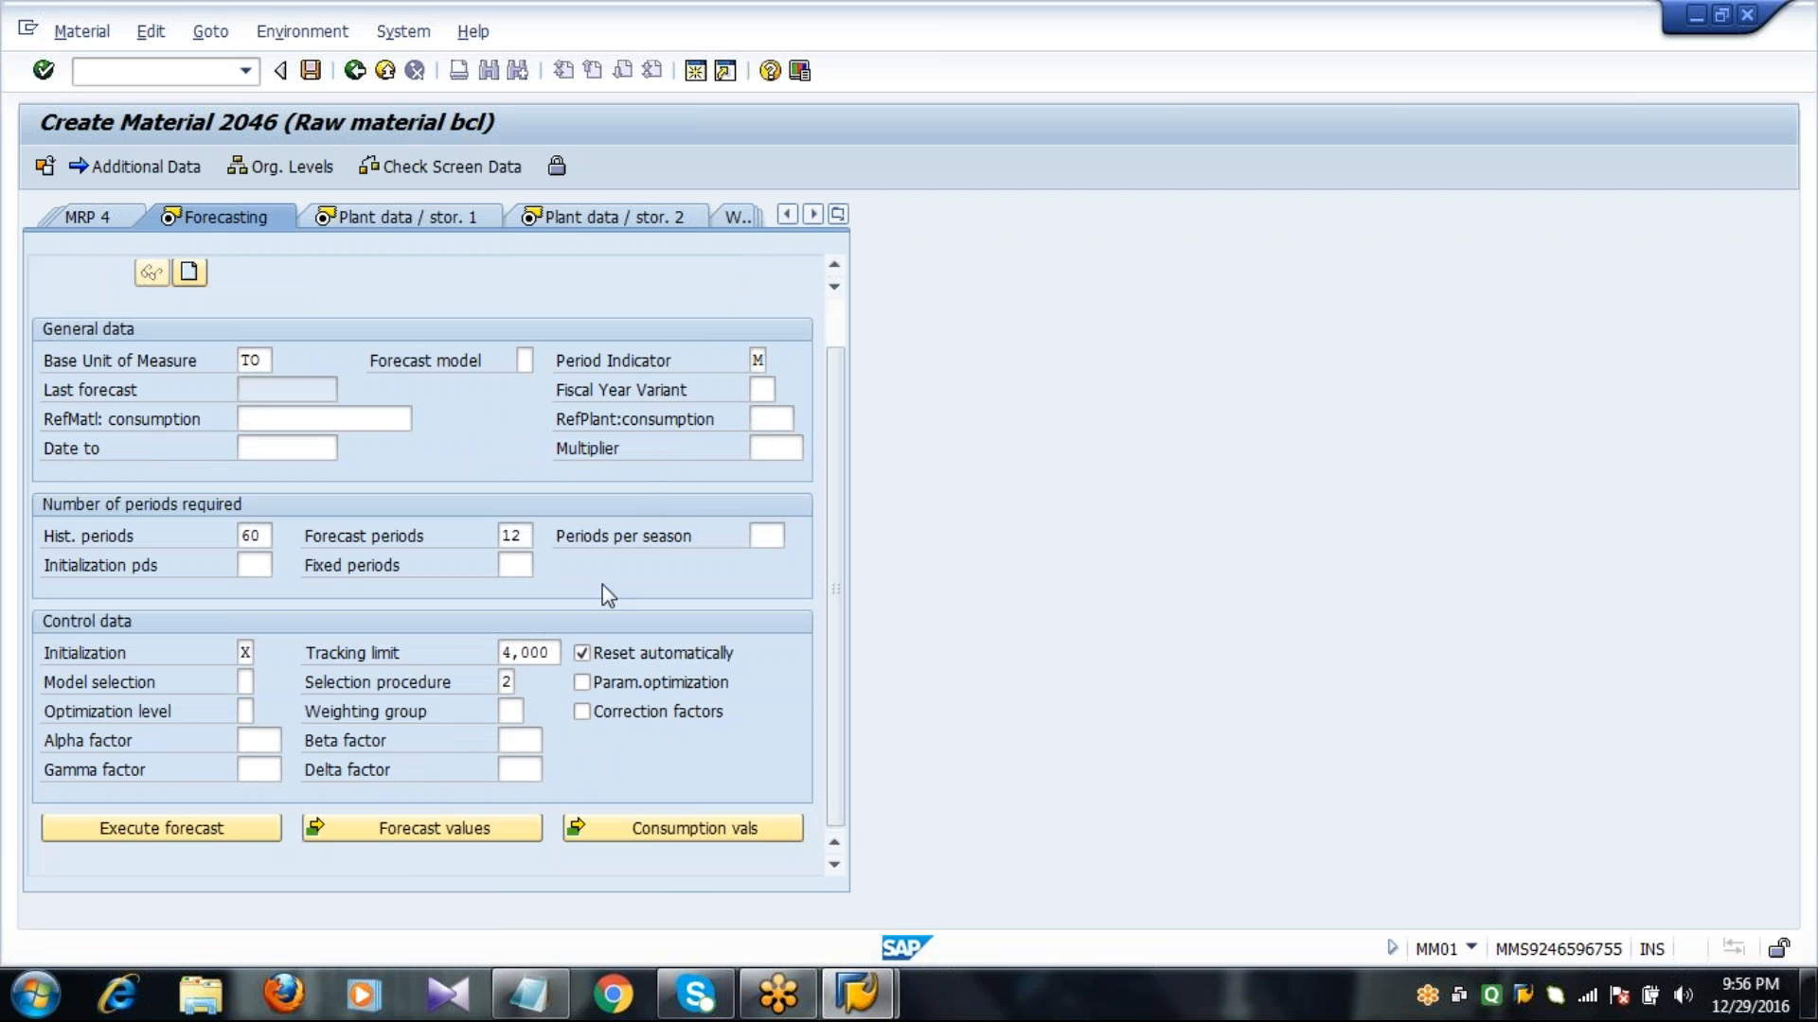
pyautogui.click(653, 831)
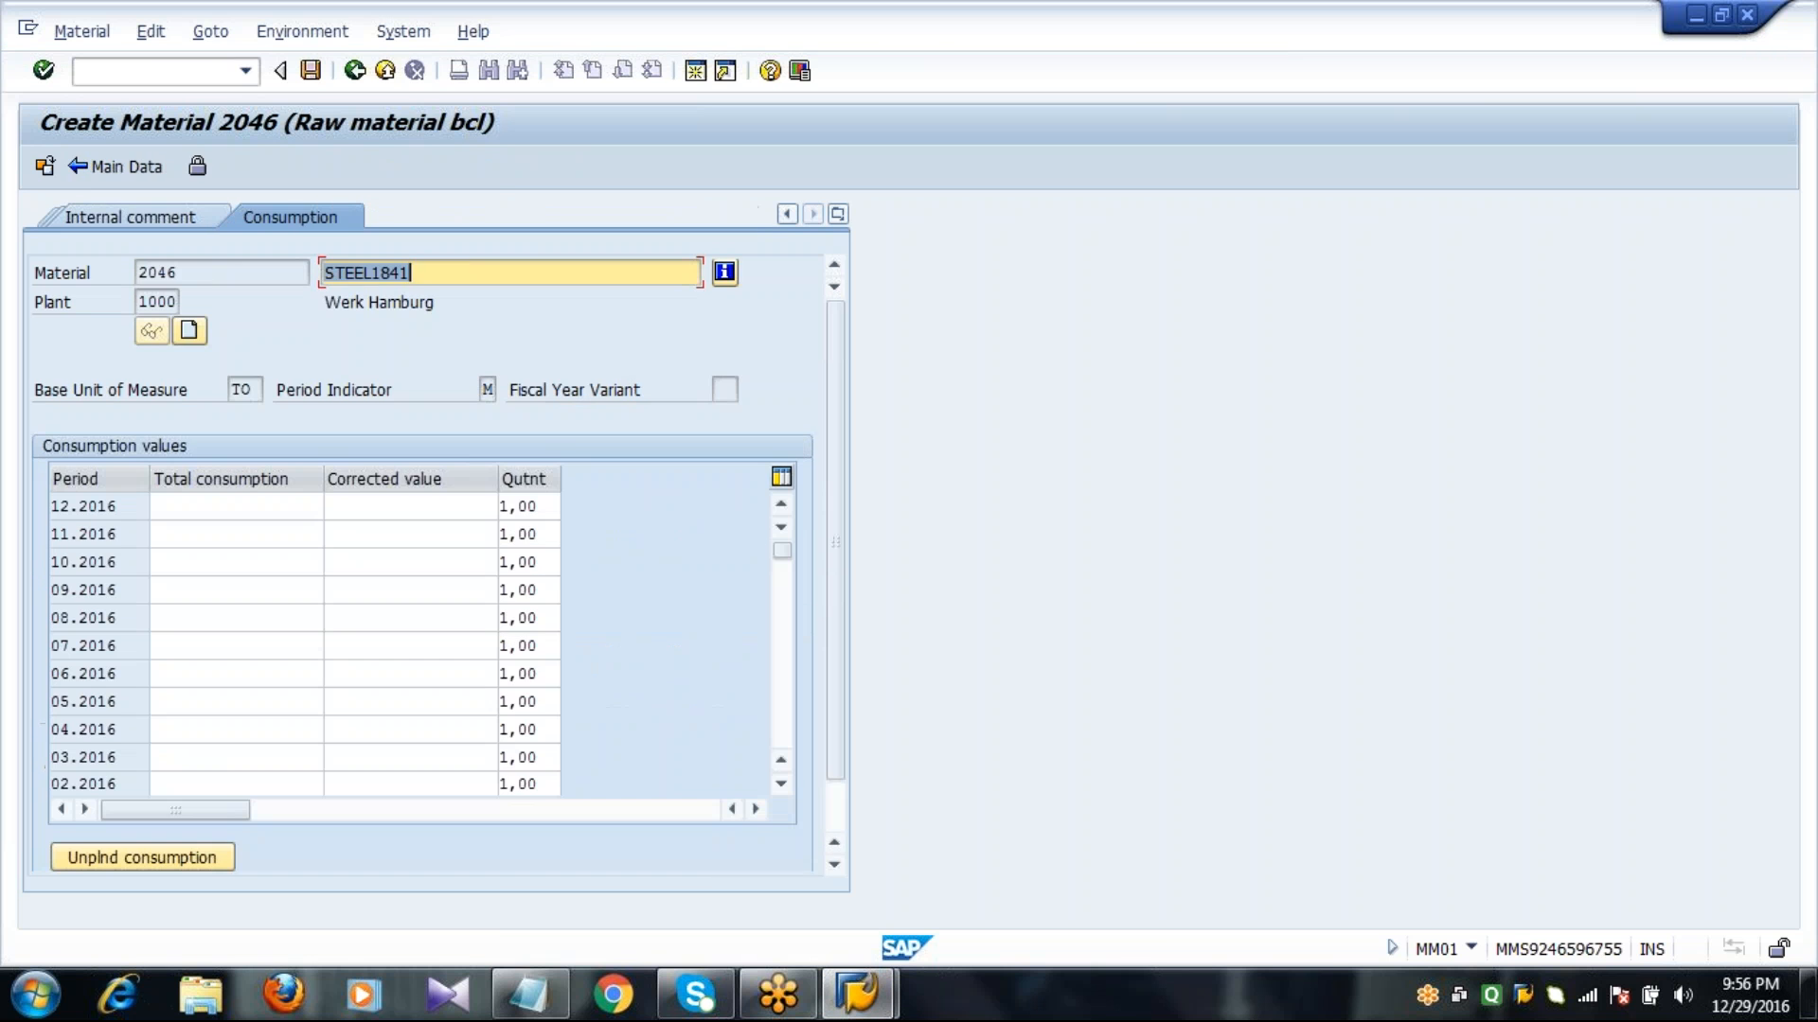
pyautogui.click(199, 530)
pyautogui.write('10')
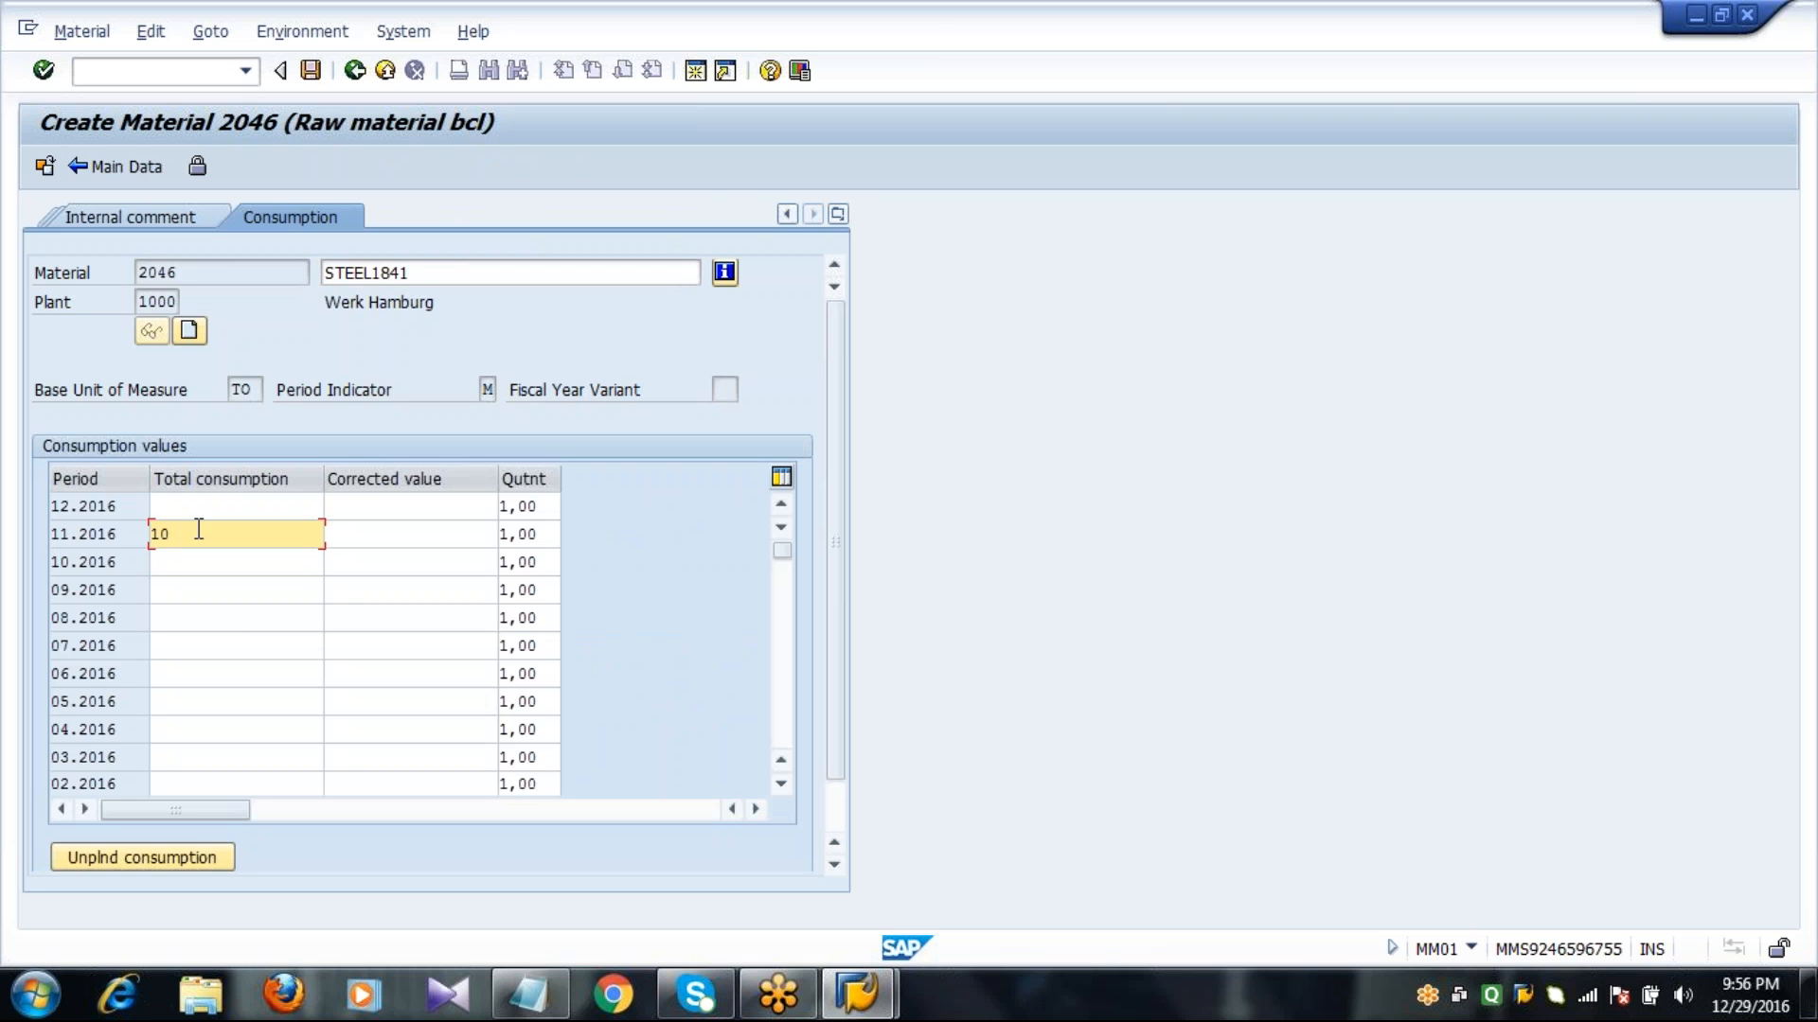
pyautogui.press('Down')
pyautogui.write('30')
pyautogui.press('Down')
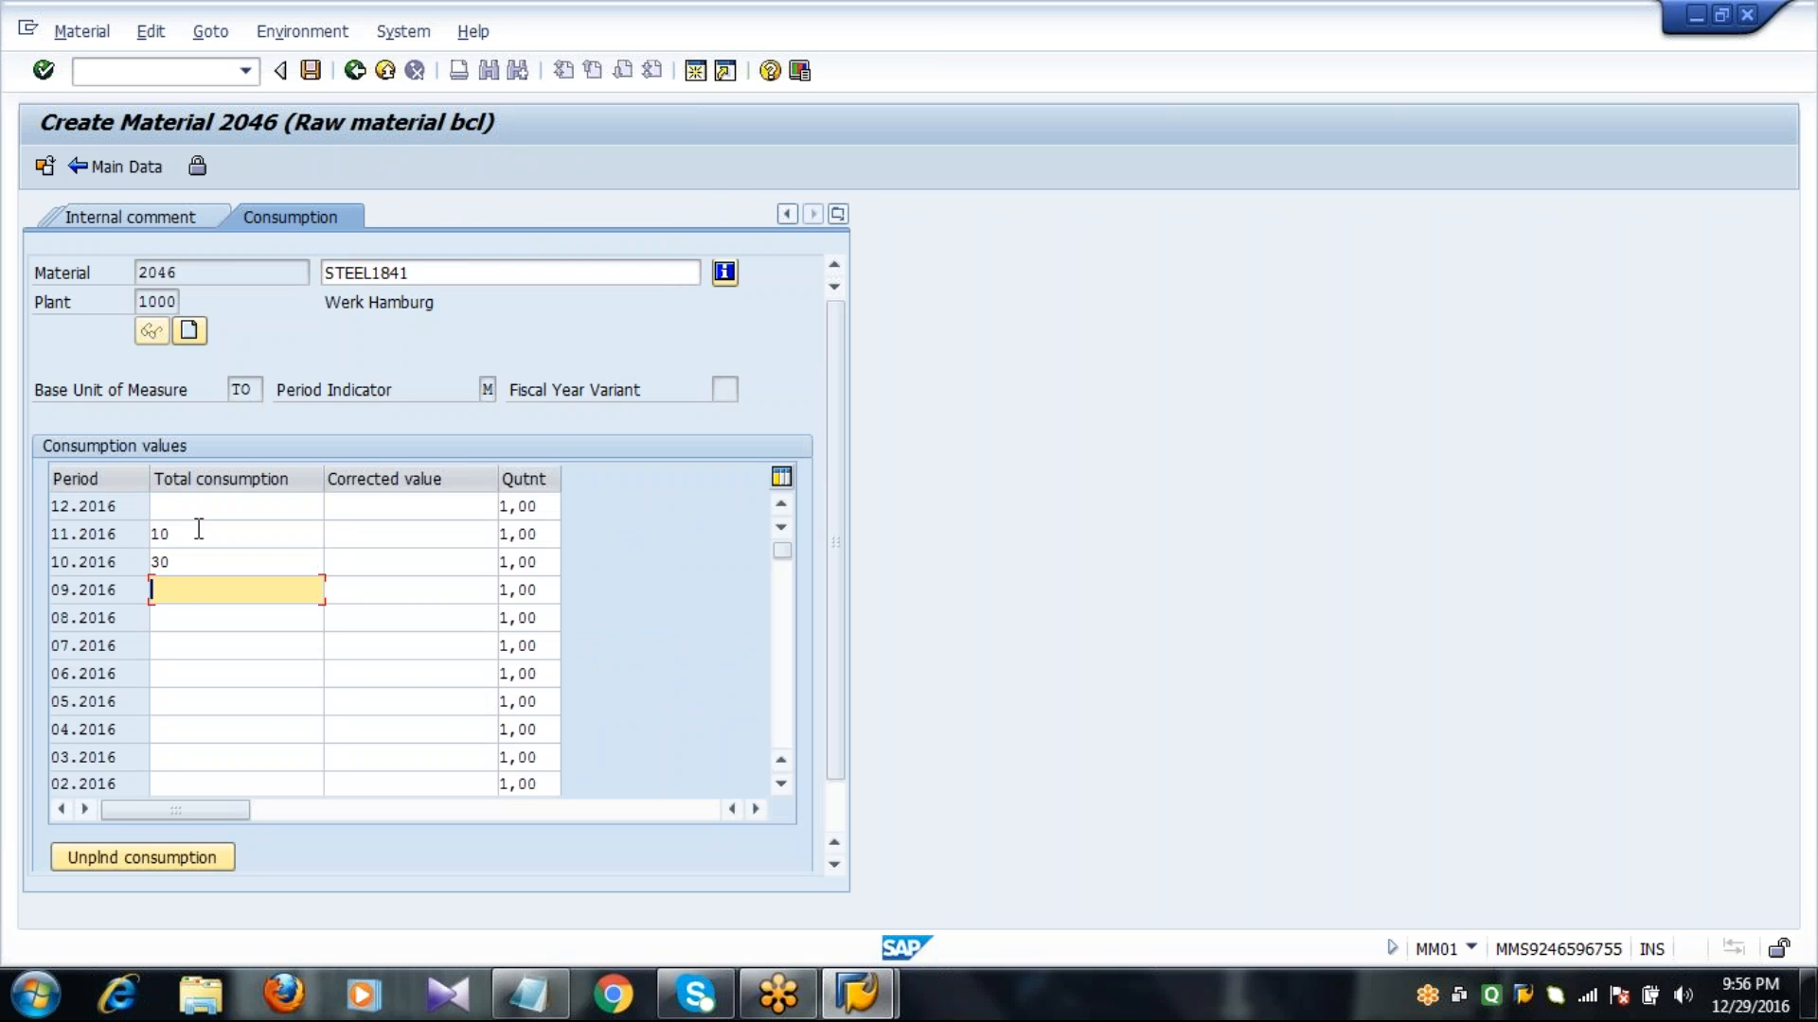
pyautogui.write('50')
pyautogui.press('Down')
pyautogui.write('70')
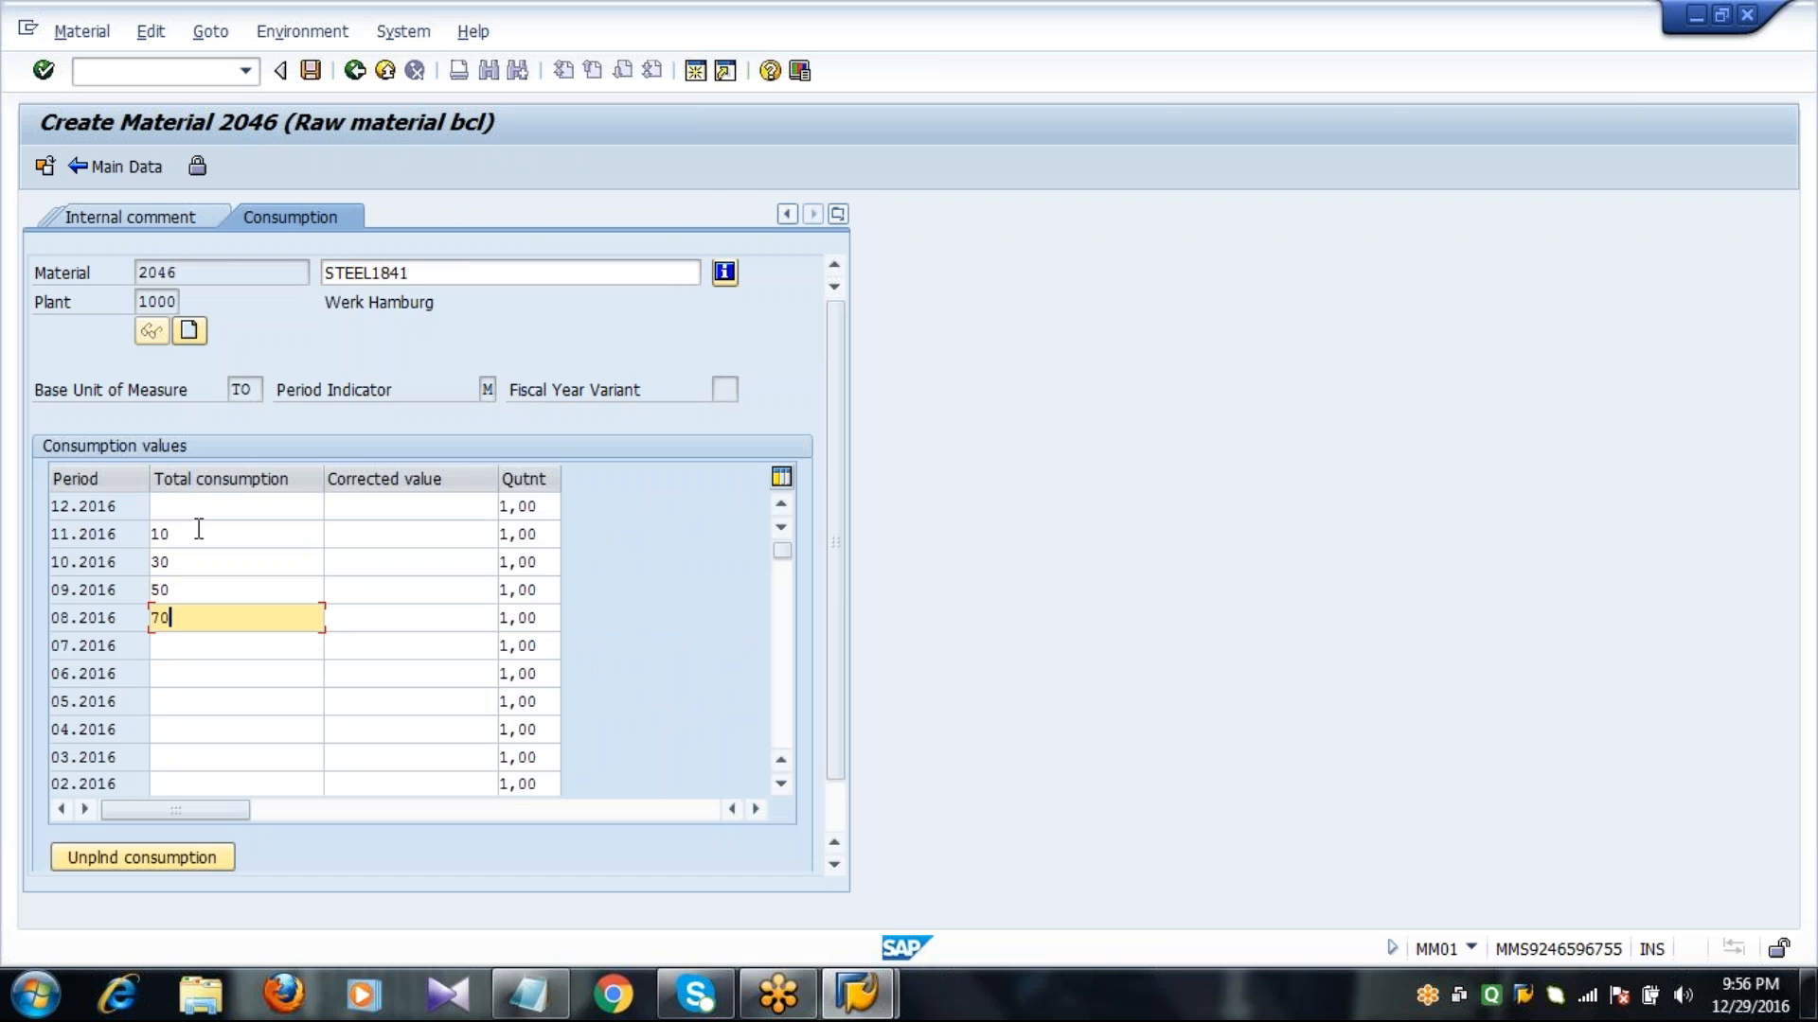
pyautogui.press('Down')
pyautogui.write('90')
pyautogui.press('Down')
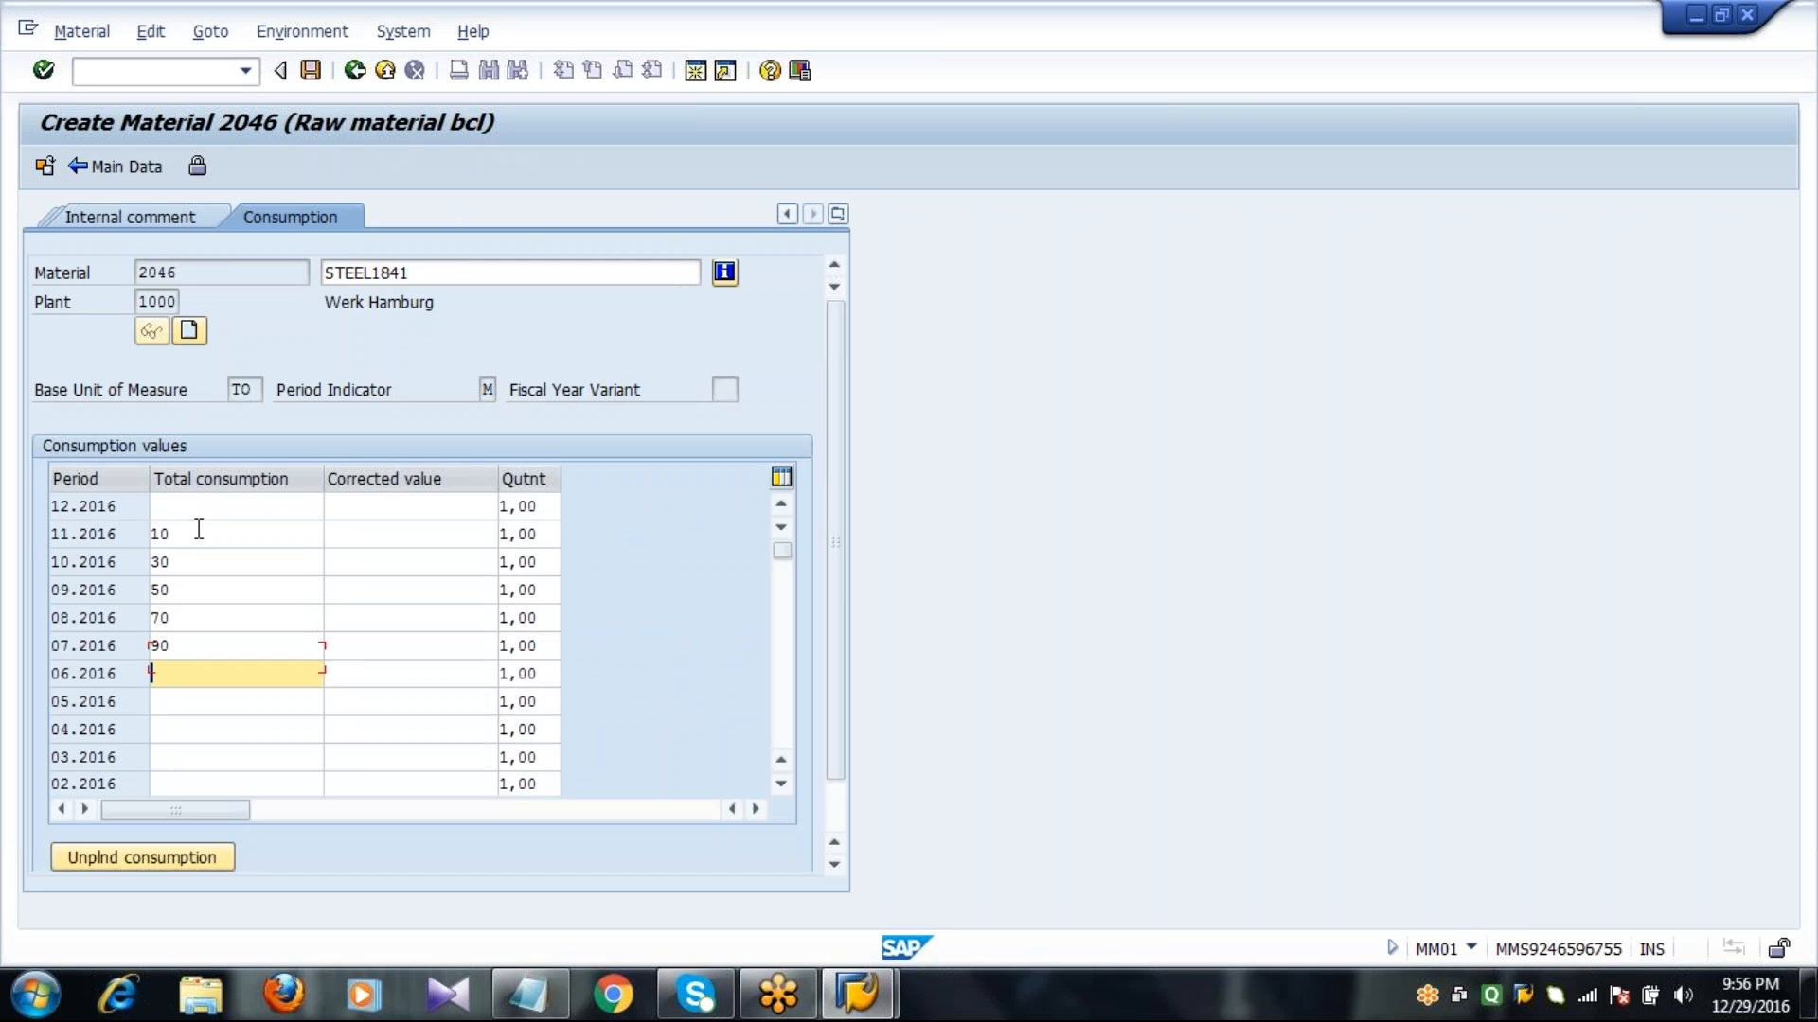
# Enter total consumption of 40, 60, 80, 20 and 80 for periods 06.2016 back to 02.2016, and return to the main data.
pyautogui.write('40')
pyautogui.press('Down')
pyautogui.write('60')
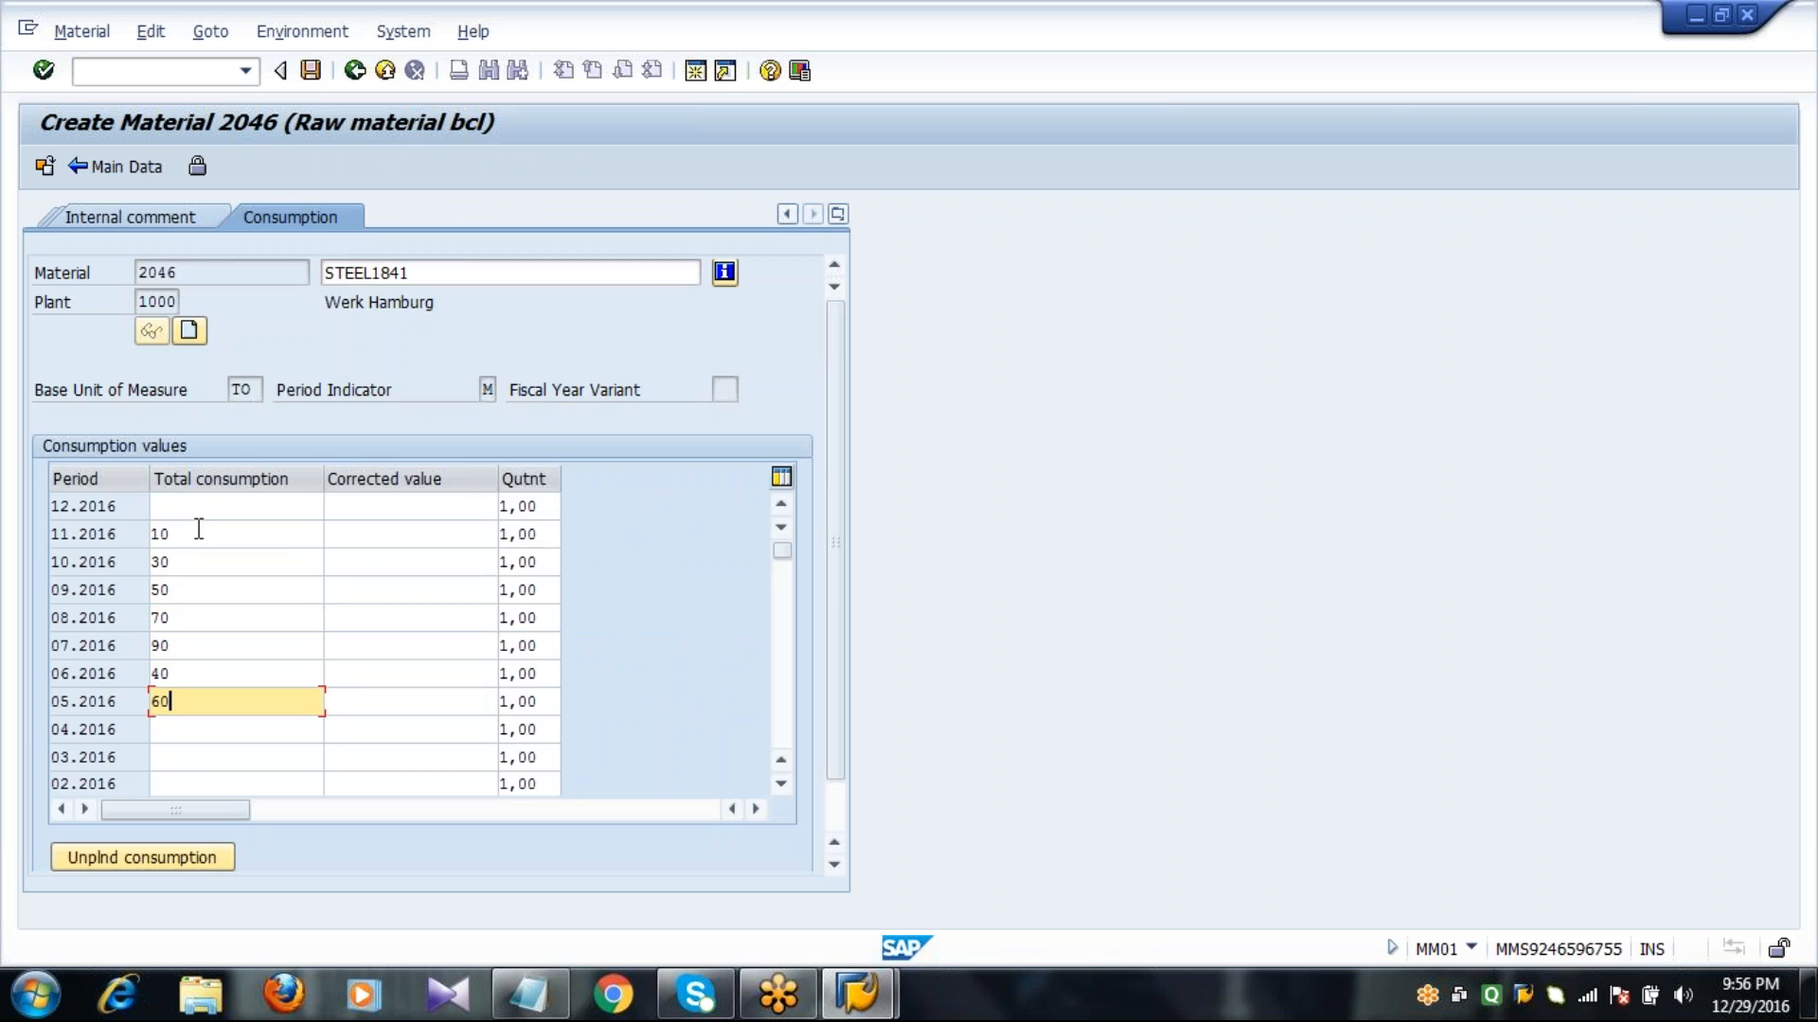
pyautogui.press('Down')
pyautogui.write('80')
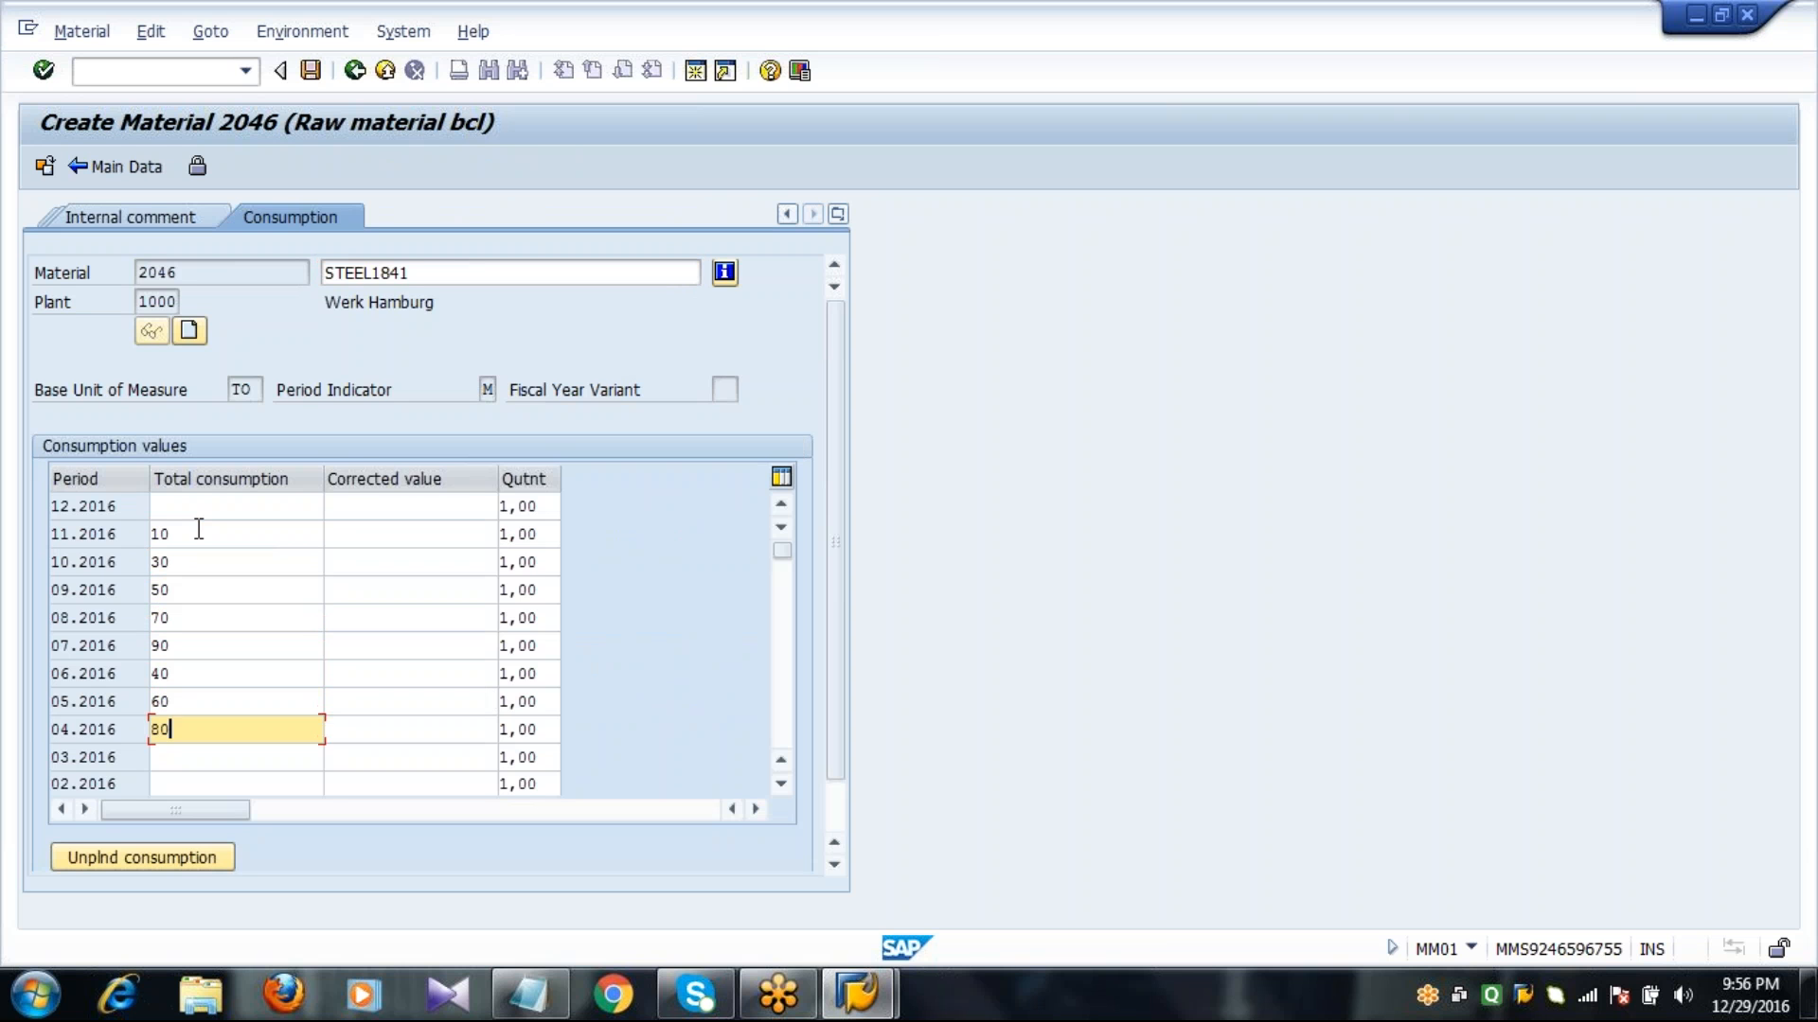
pyautogui.press('Down')
pyautogui.write('20')
pyautogui.press('Down')
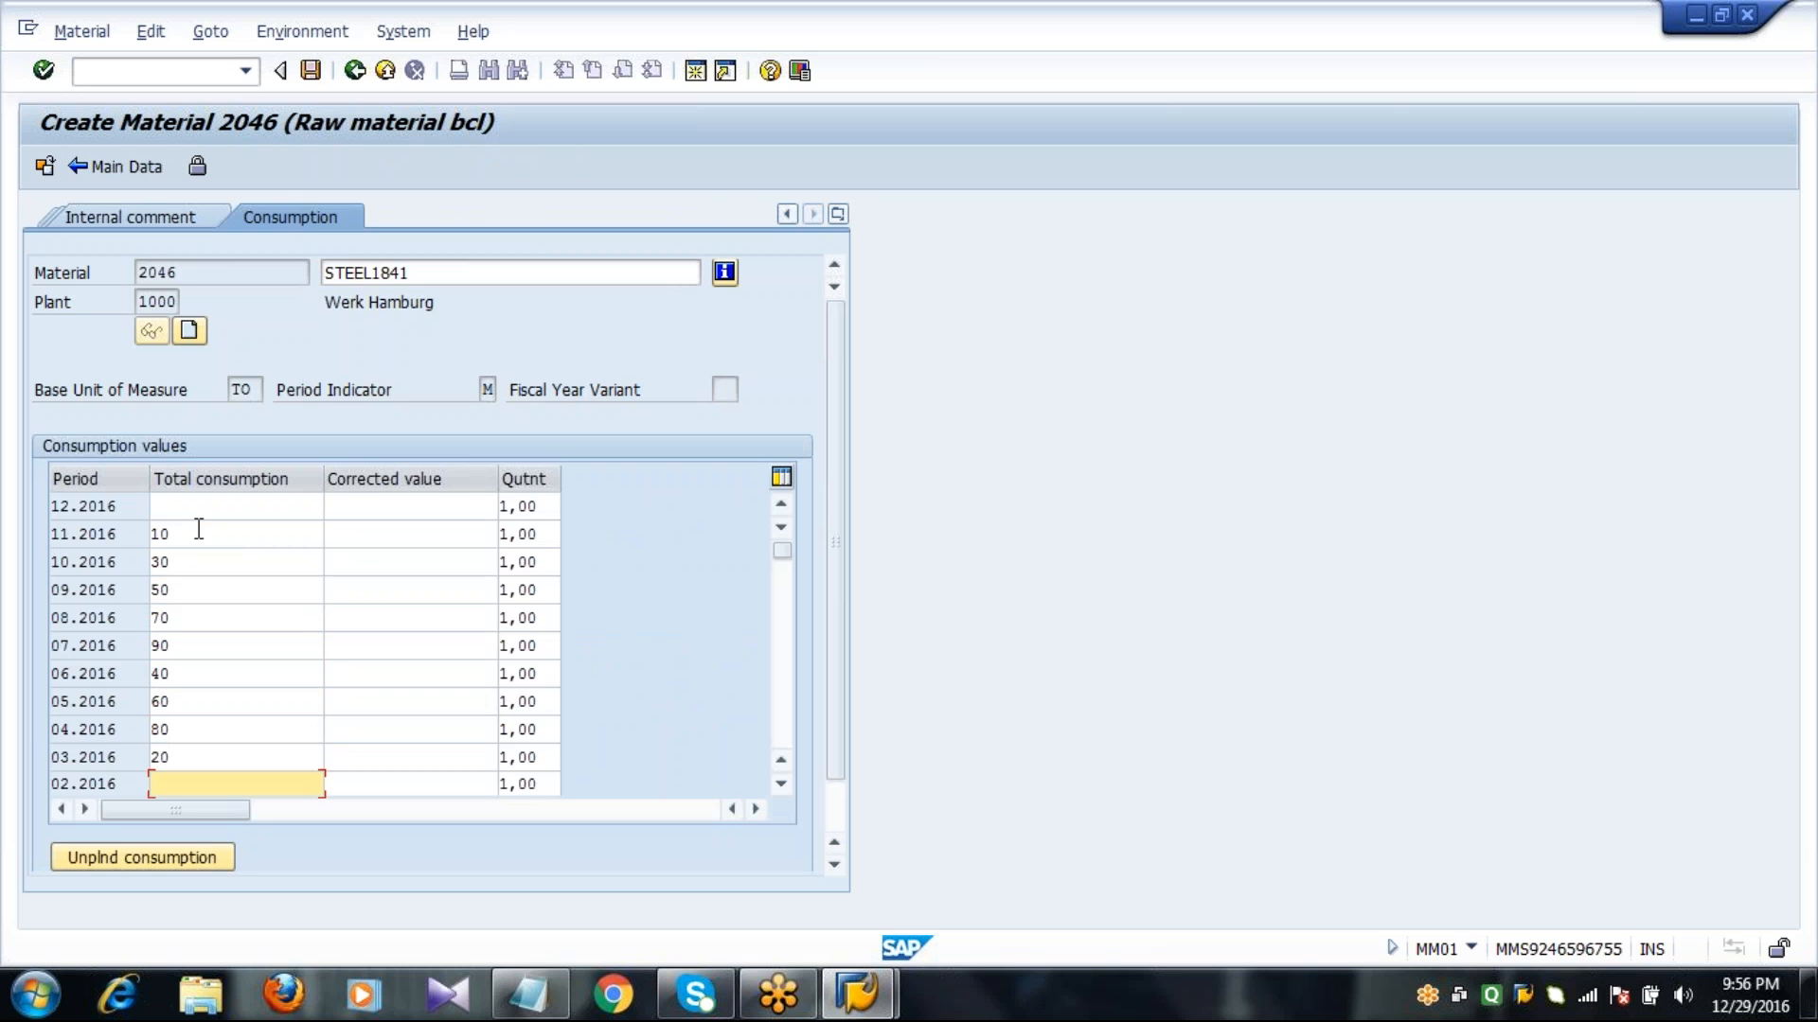
pyautogui.write('80')
pyautogui.press('Return')
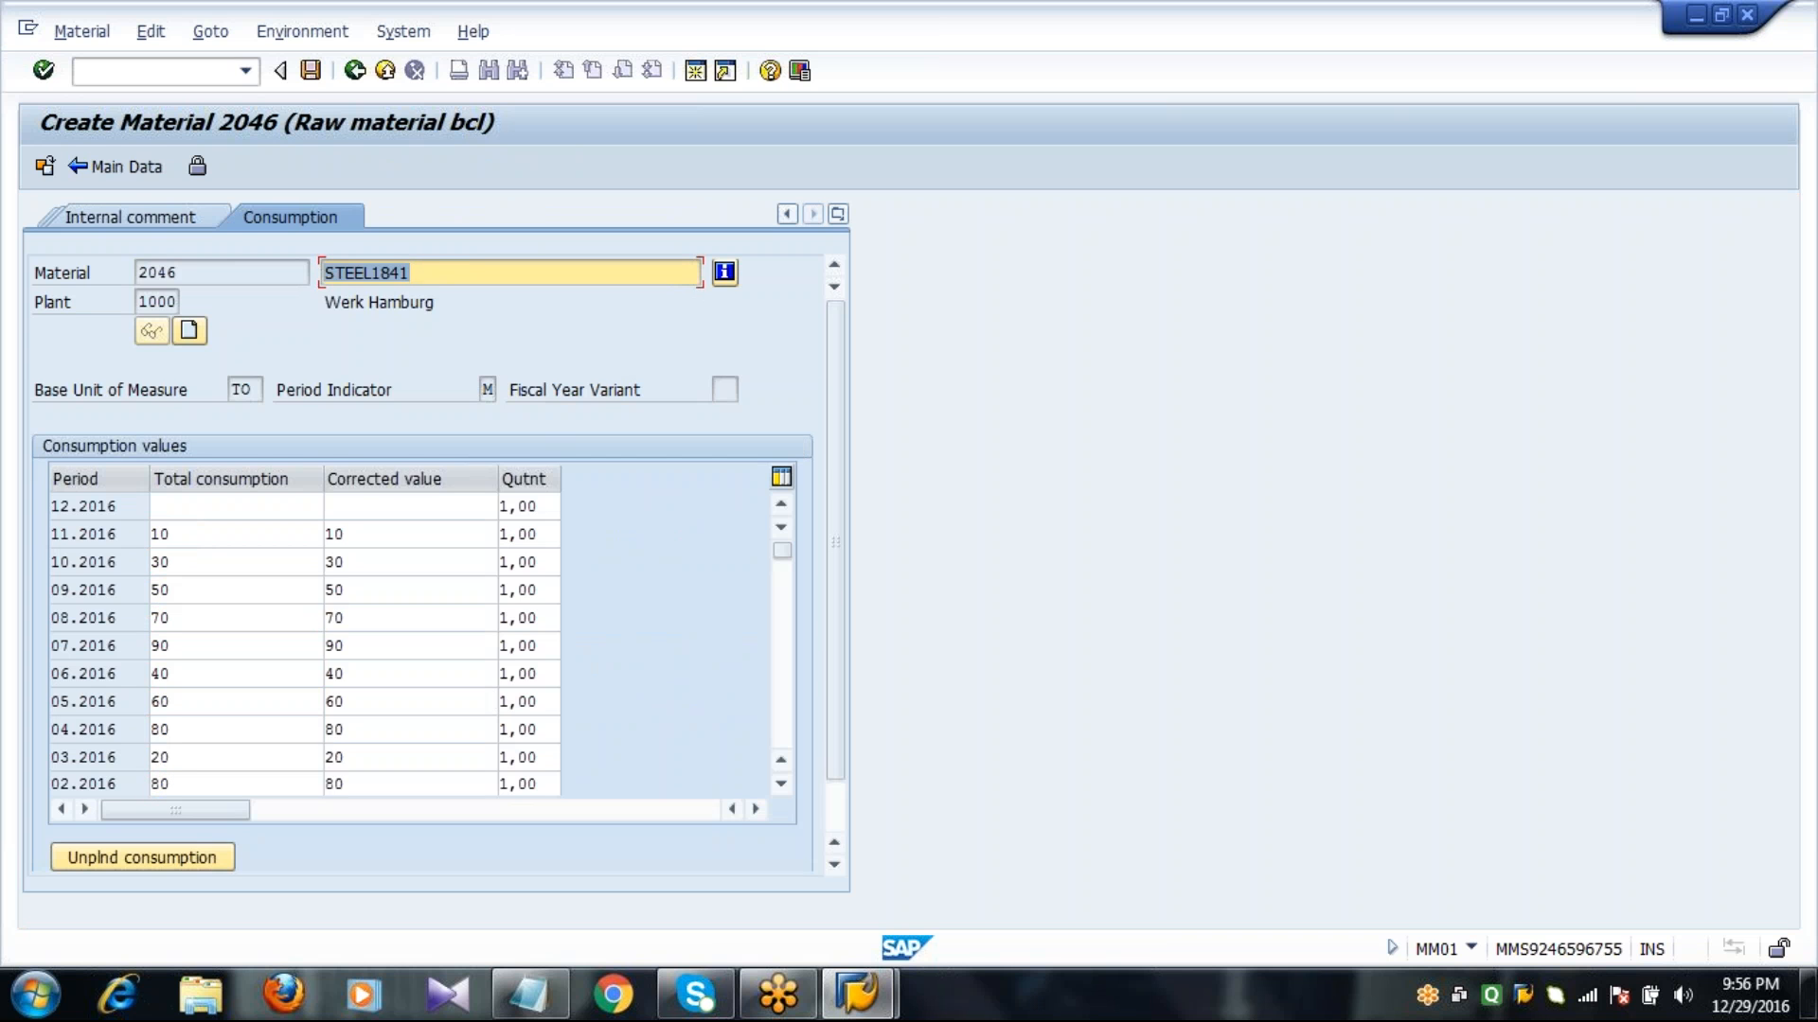
pyautogui.click(118, 167)
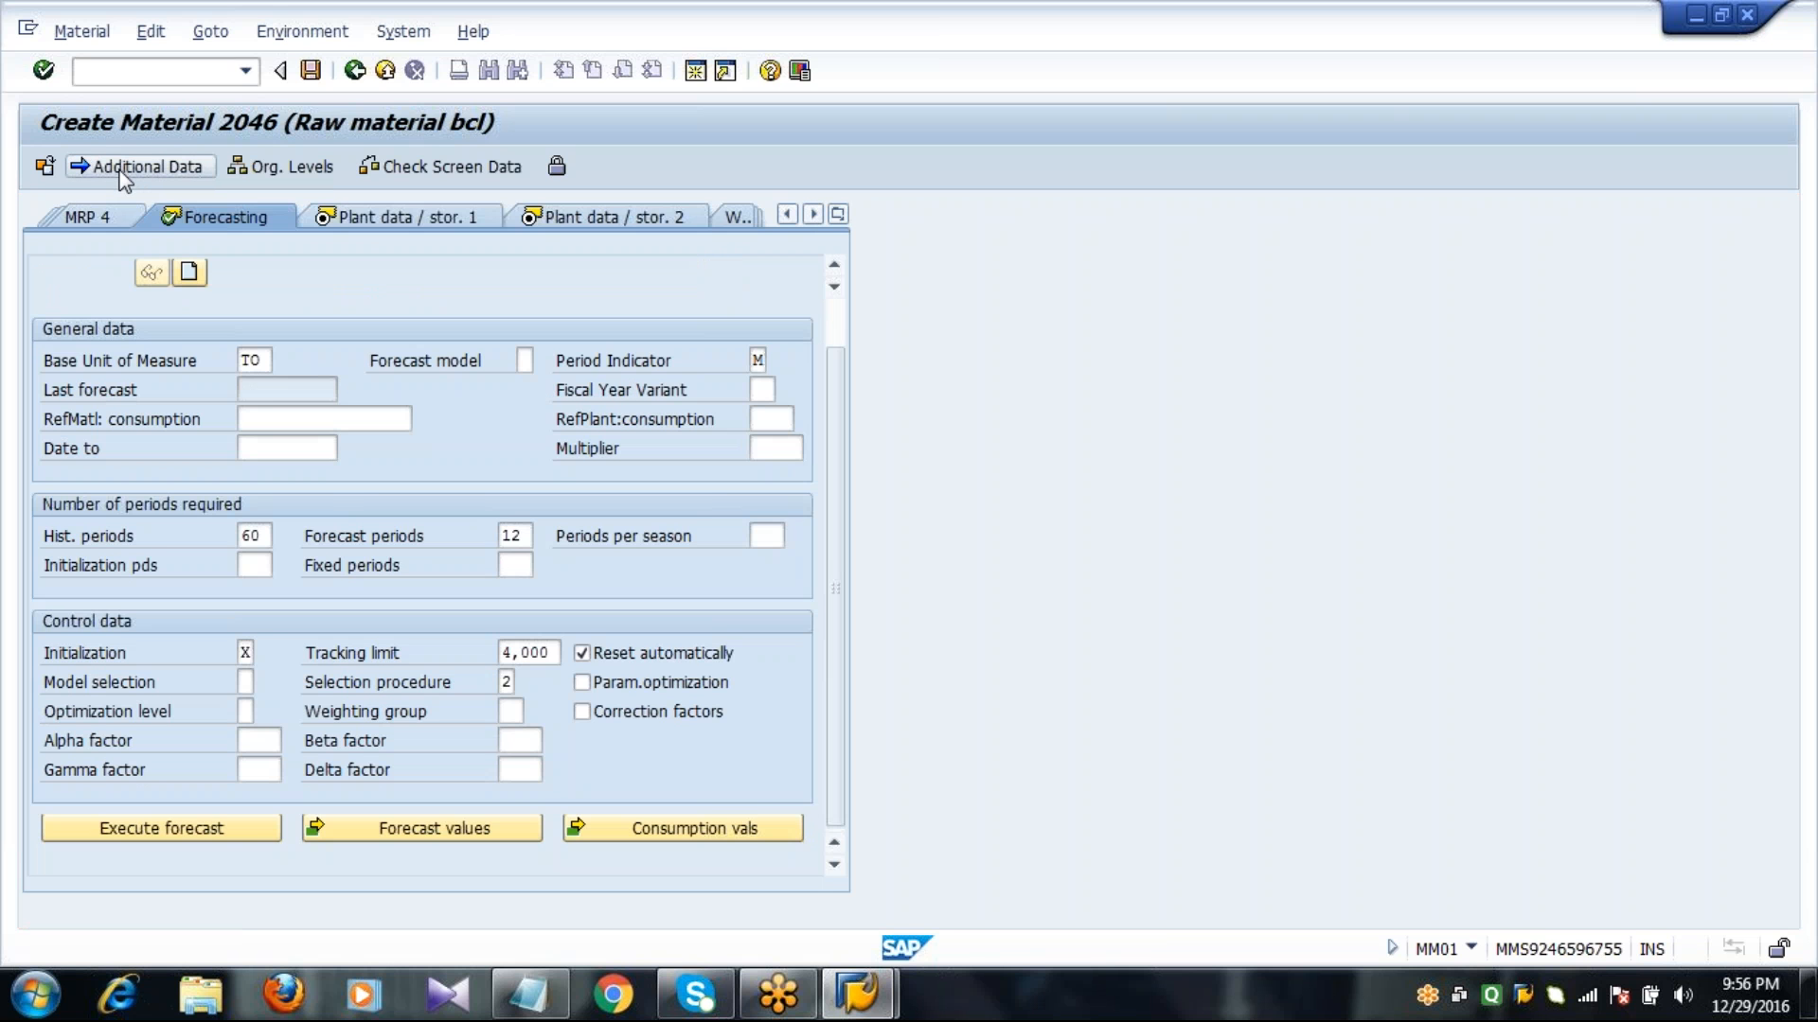
# Execute the forecast from 12.2016 using a constant model with first-order exponential smoothing, alpha factor 0,20, and accept the results.
pyautogui.click(176, 834)
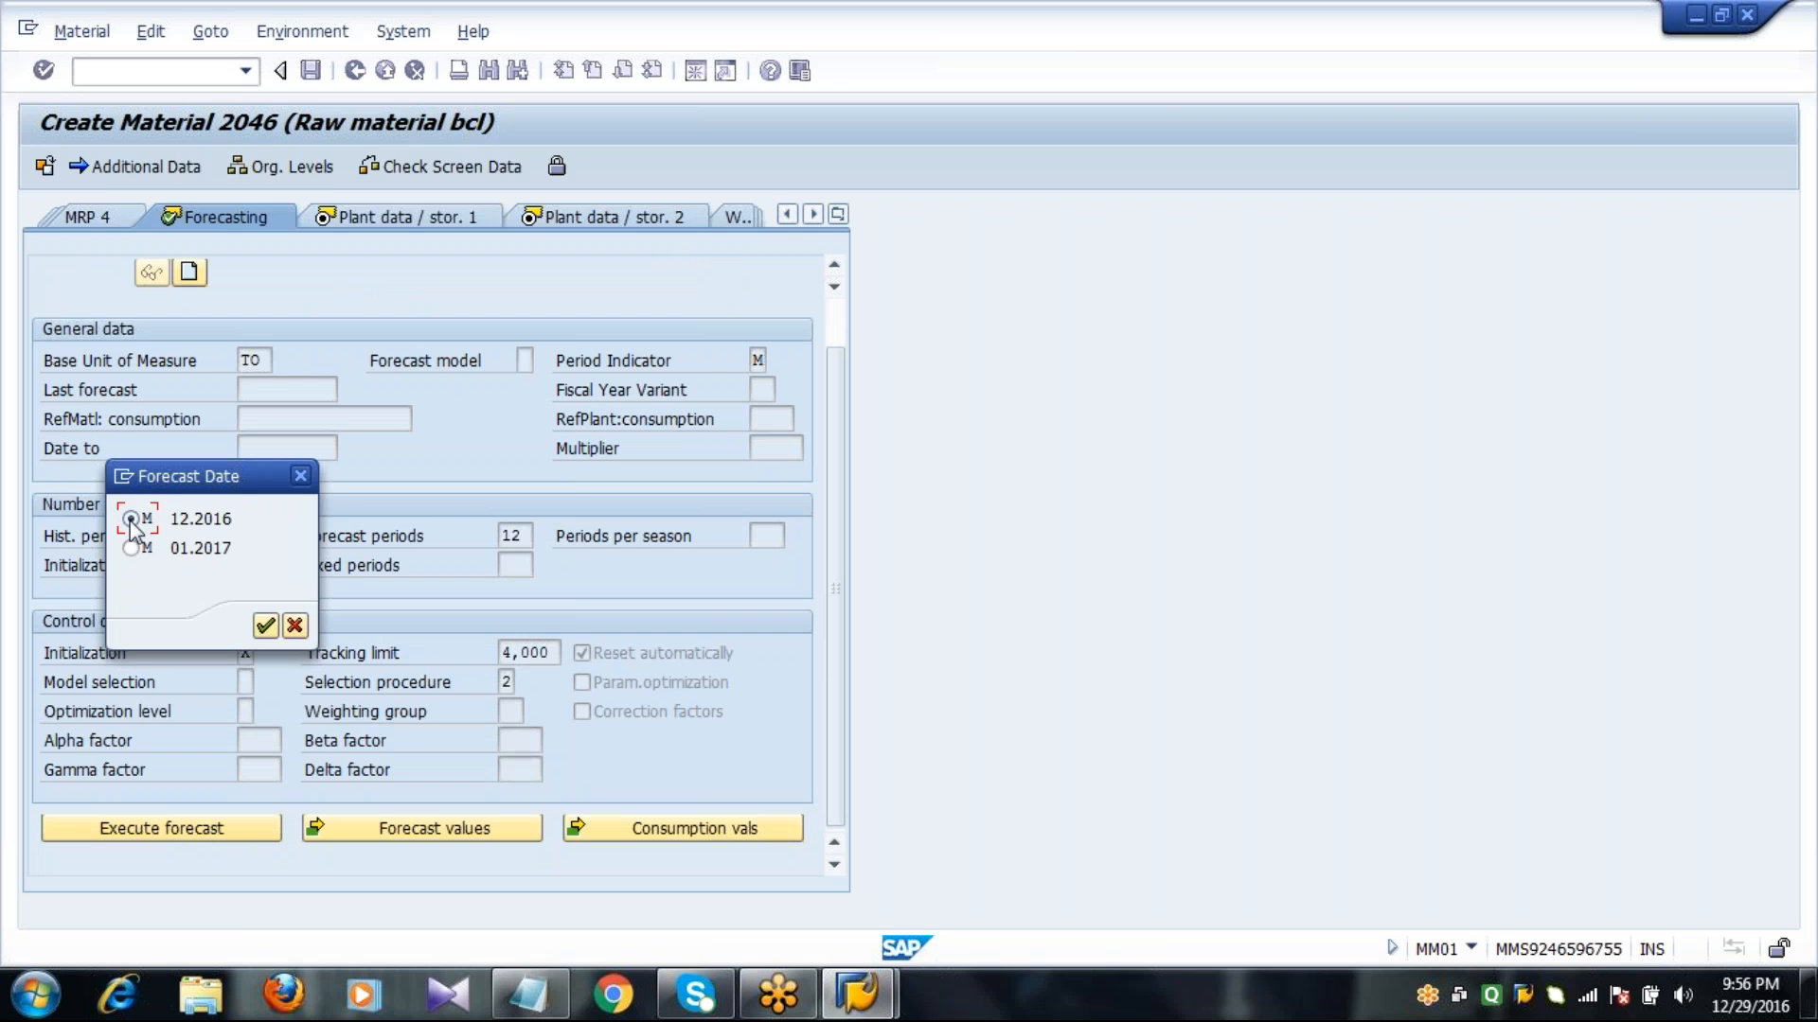
pyautogui.press('Return')
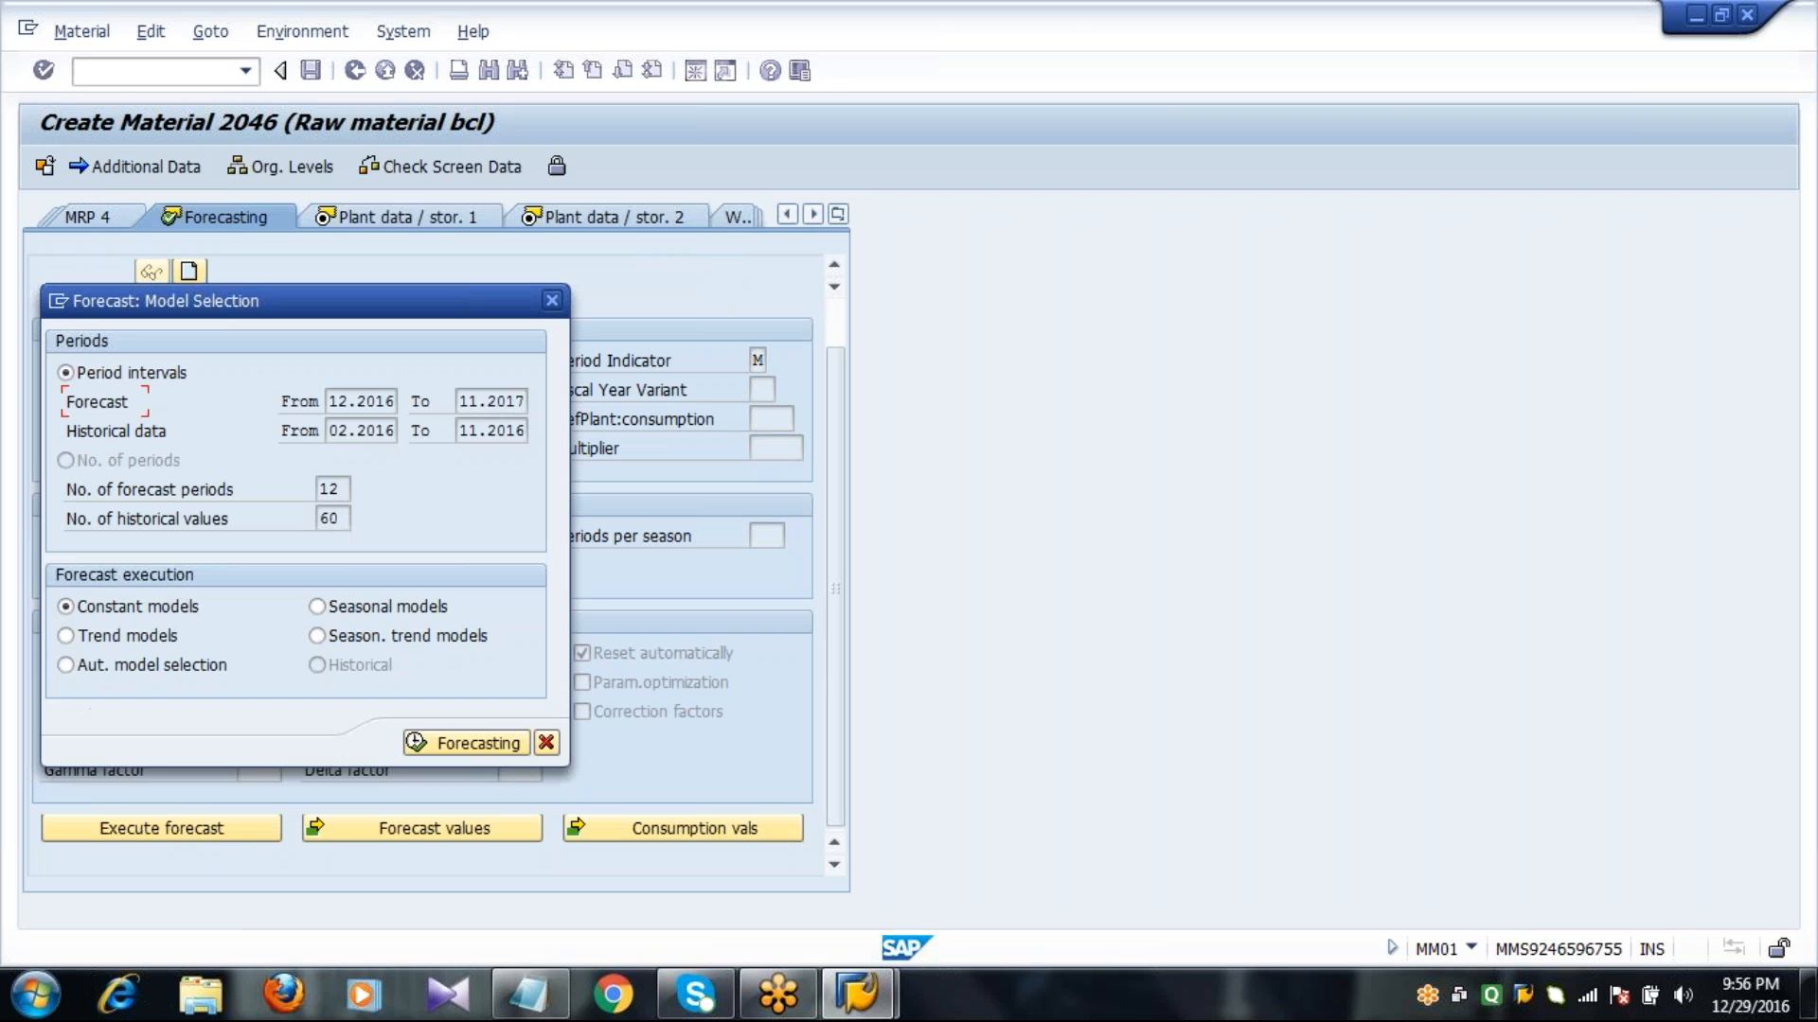
pyautogui.click(339, 517)
pyautogui.click(462, 744)
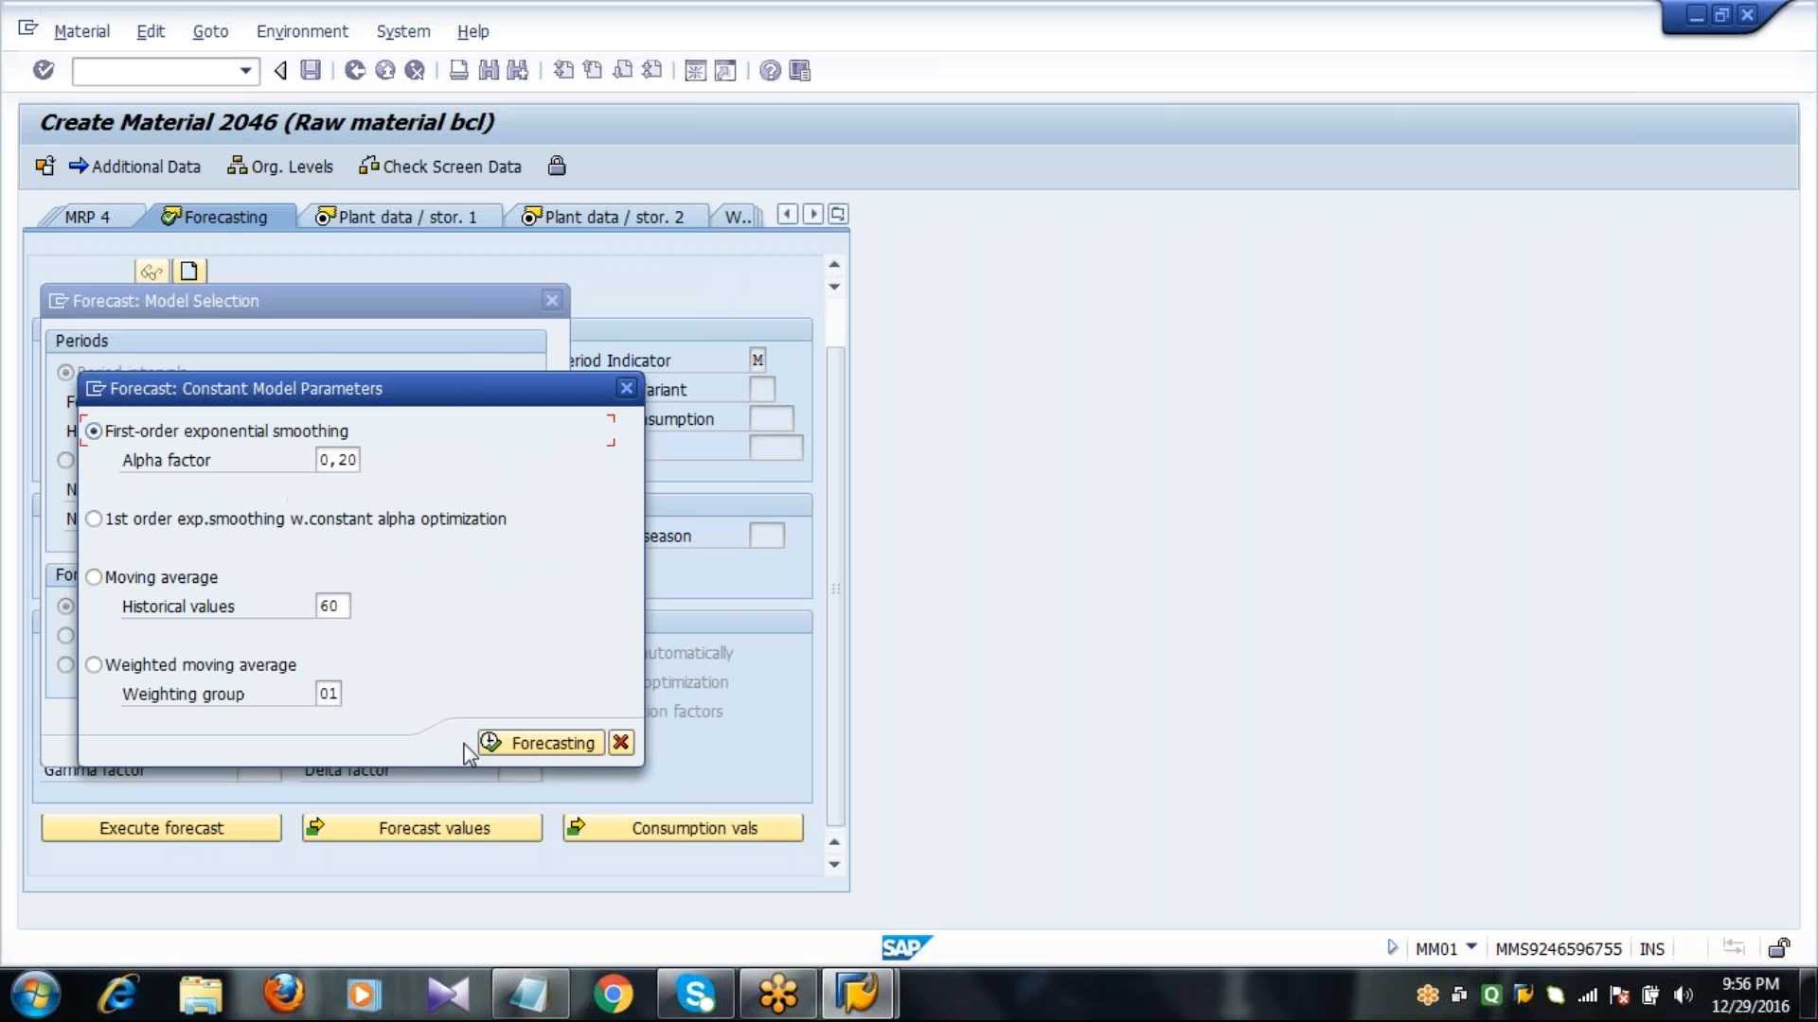
pyautogui.click(543, 744)
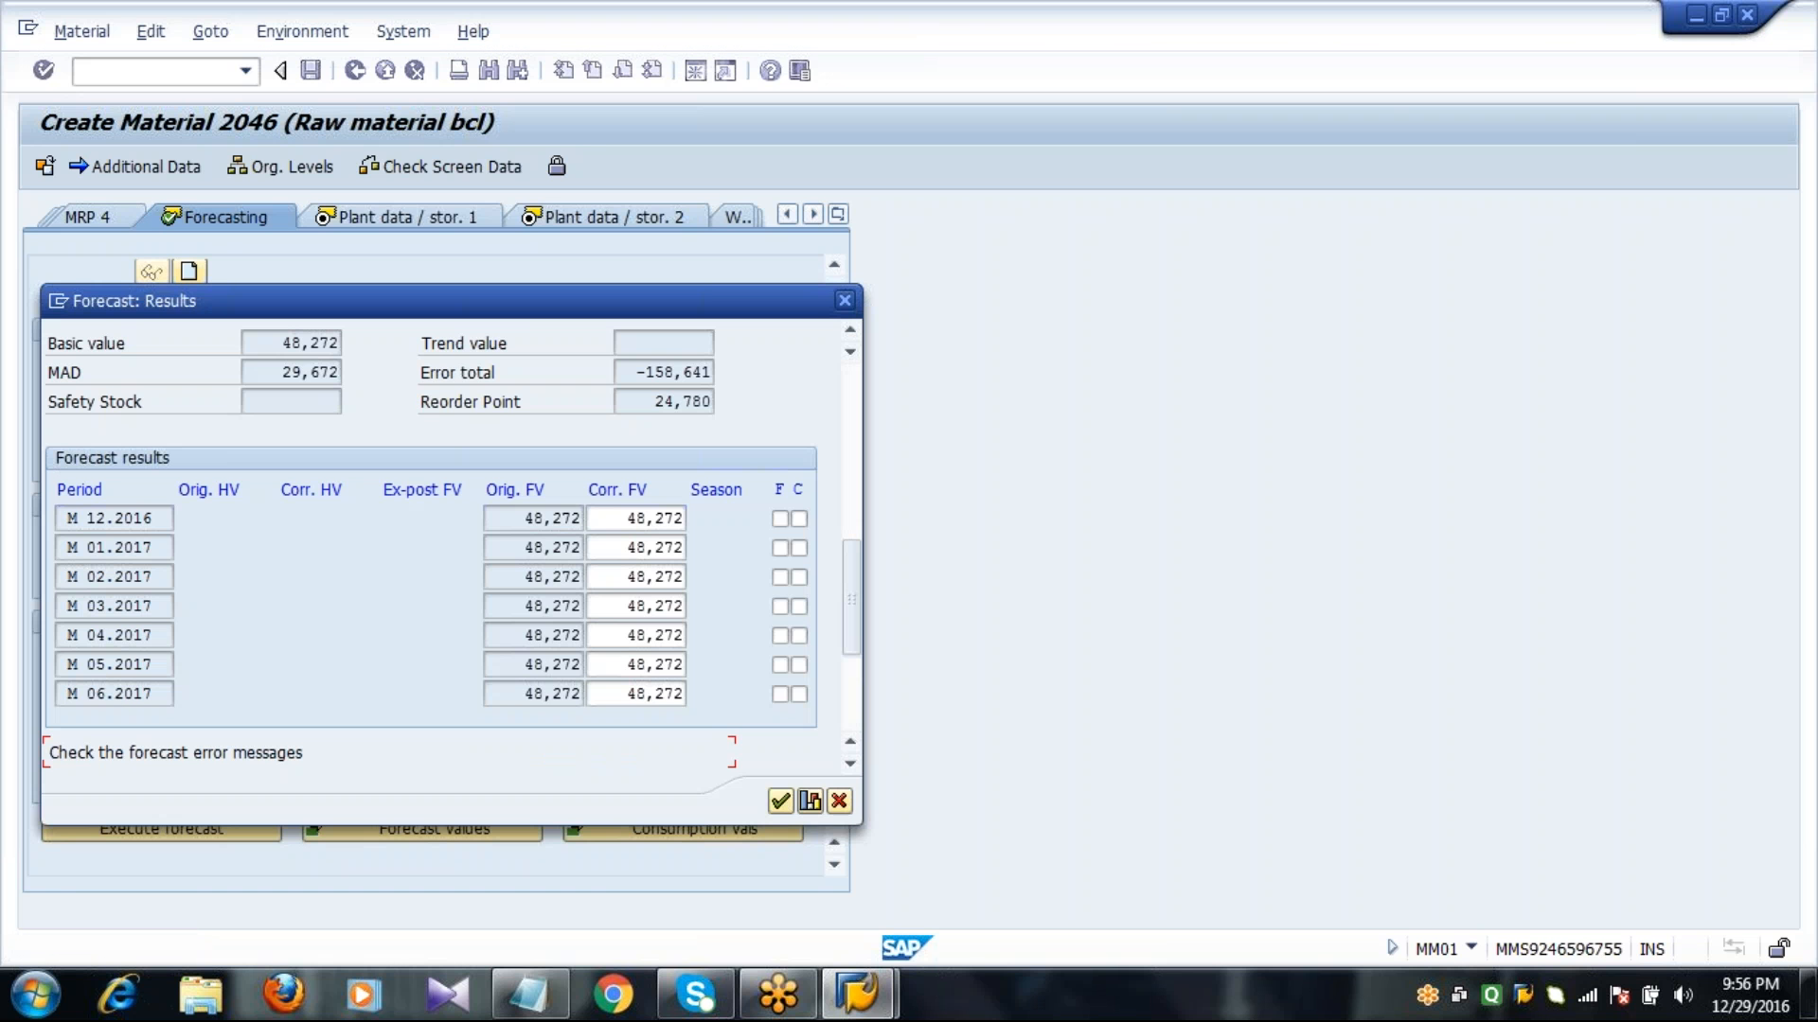
pyautogui.moveTo(649, 401); pyautogui.dragTo(821, 400)
pyautogui.click(648, 402)
pyautogui.click(779, 802)
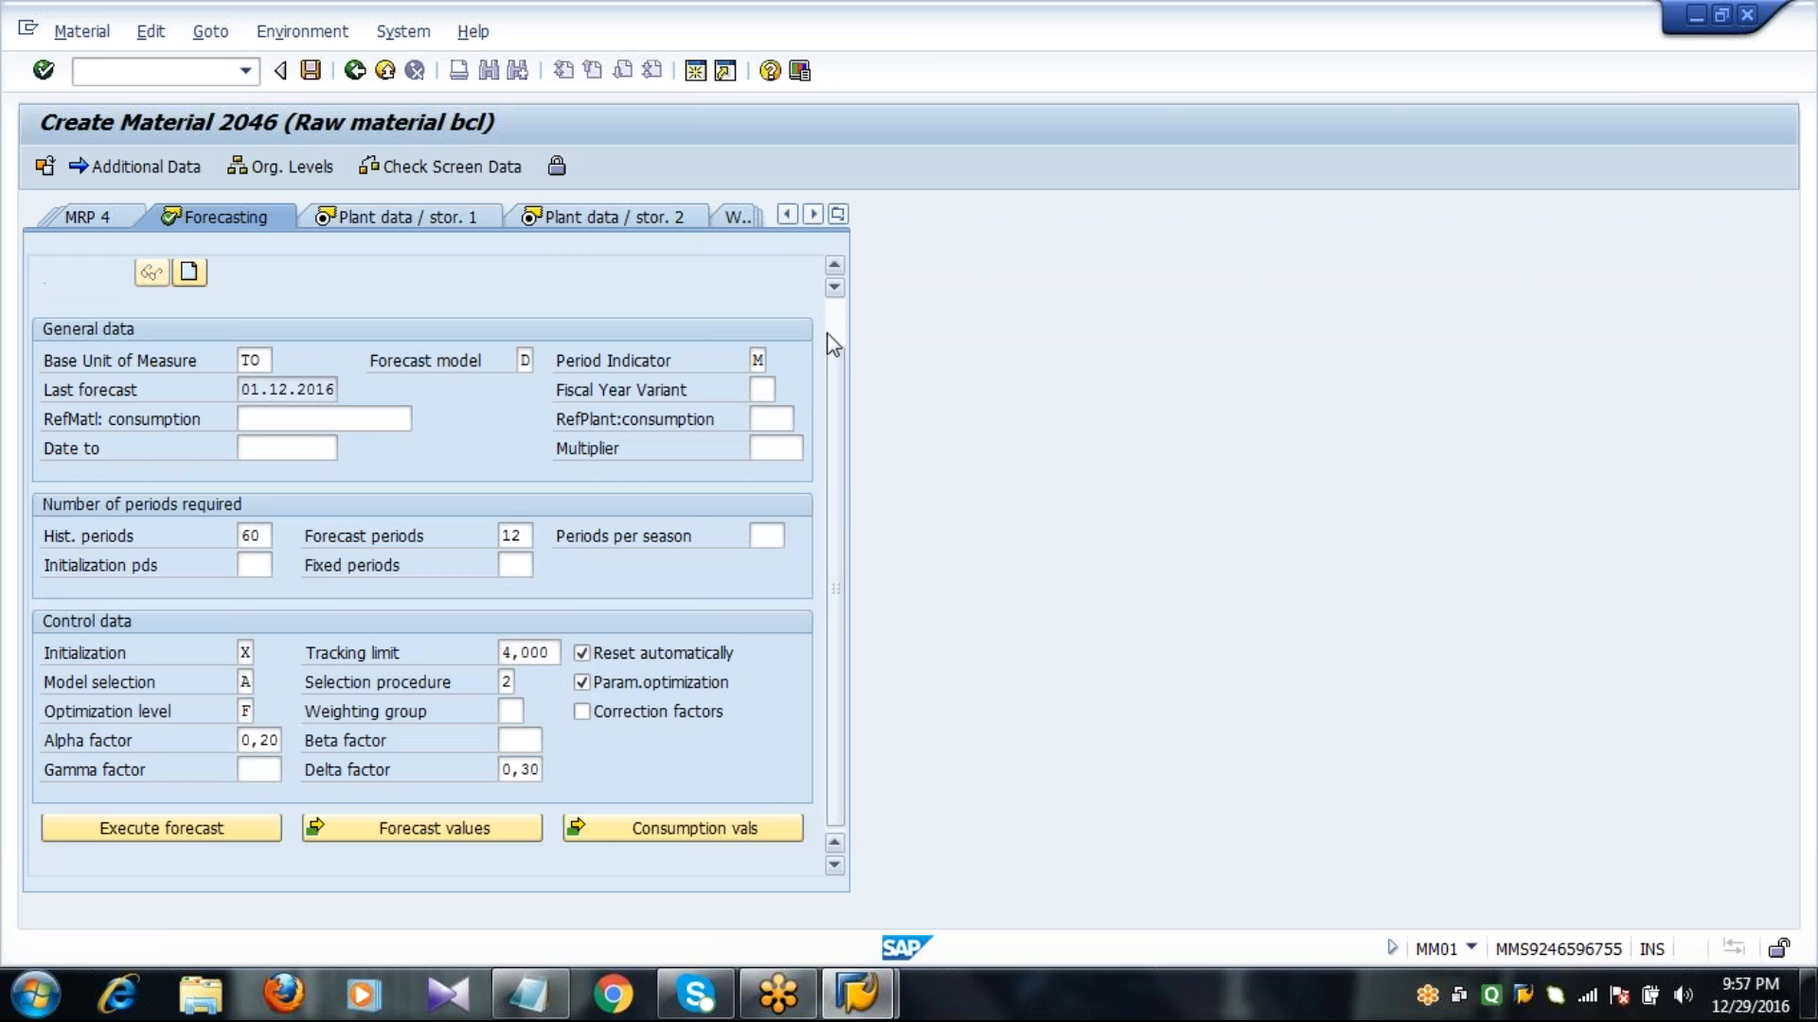
# Examine the reorder point and fixed lot size of the material in the MRP 1 view.
pyautogui.click(838, 217)
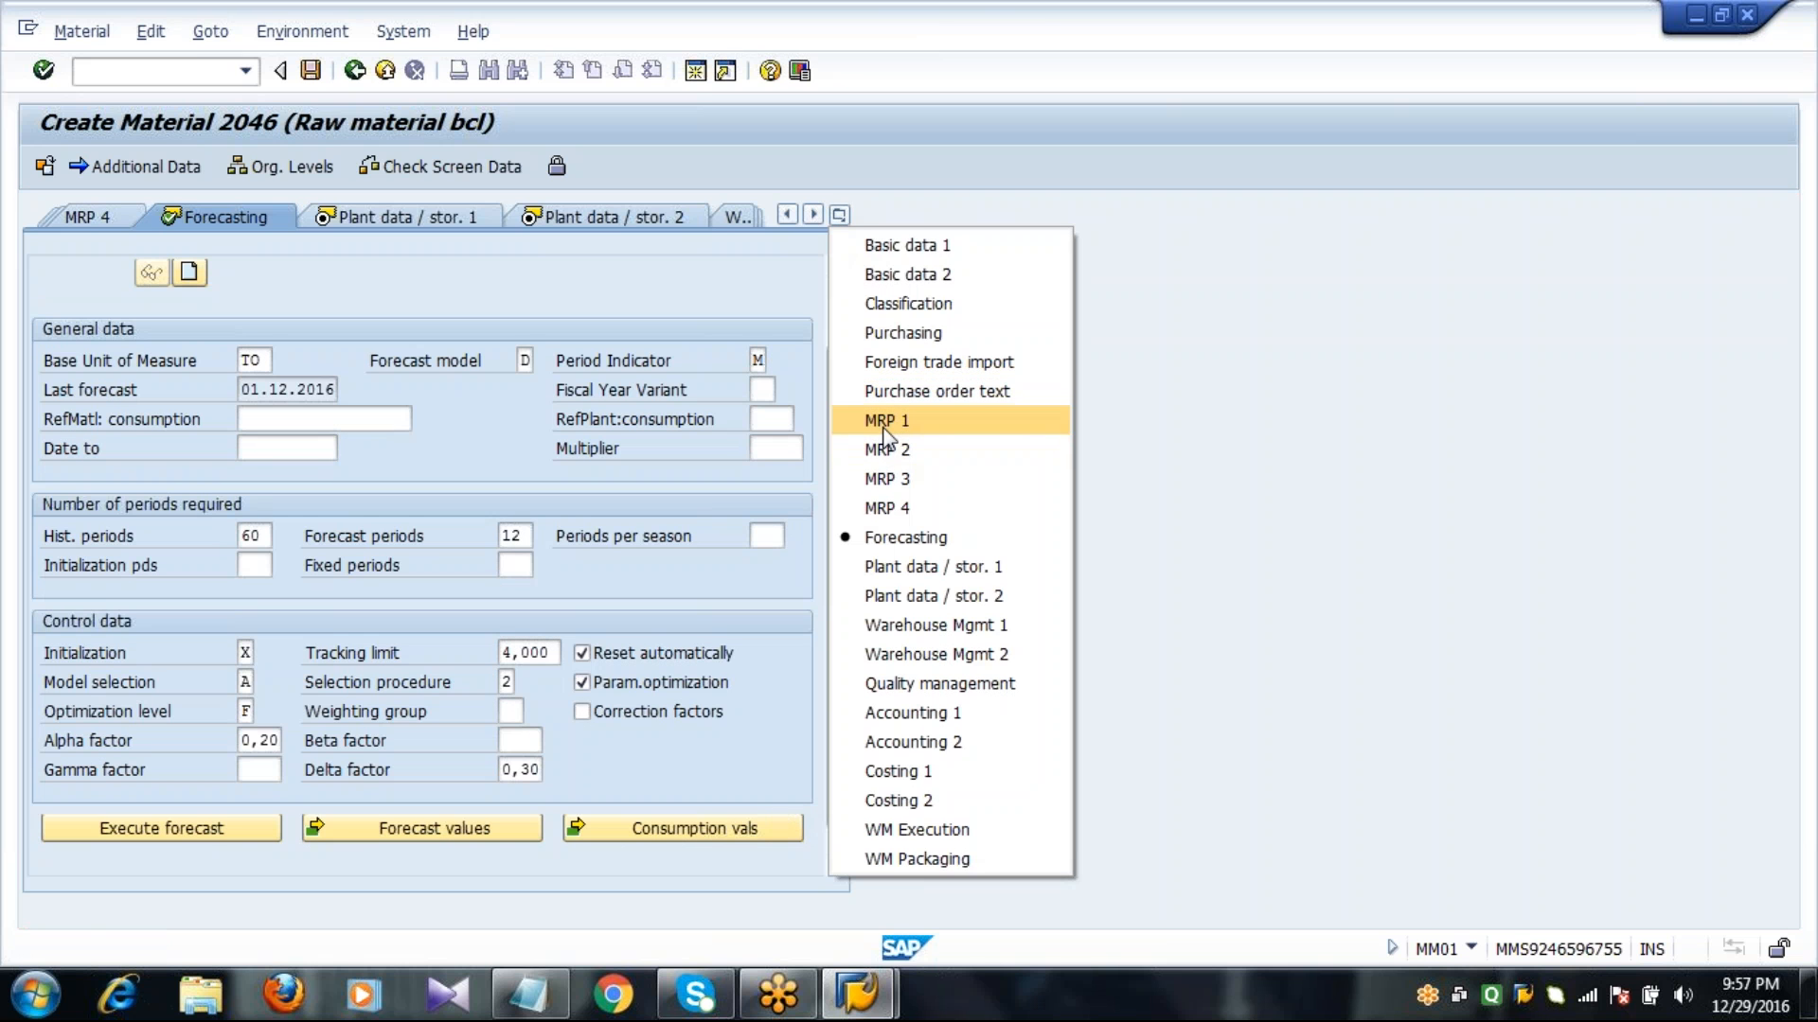
pyautogui.click(887, 428)
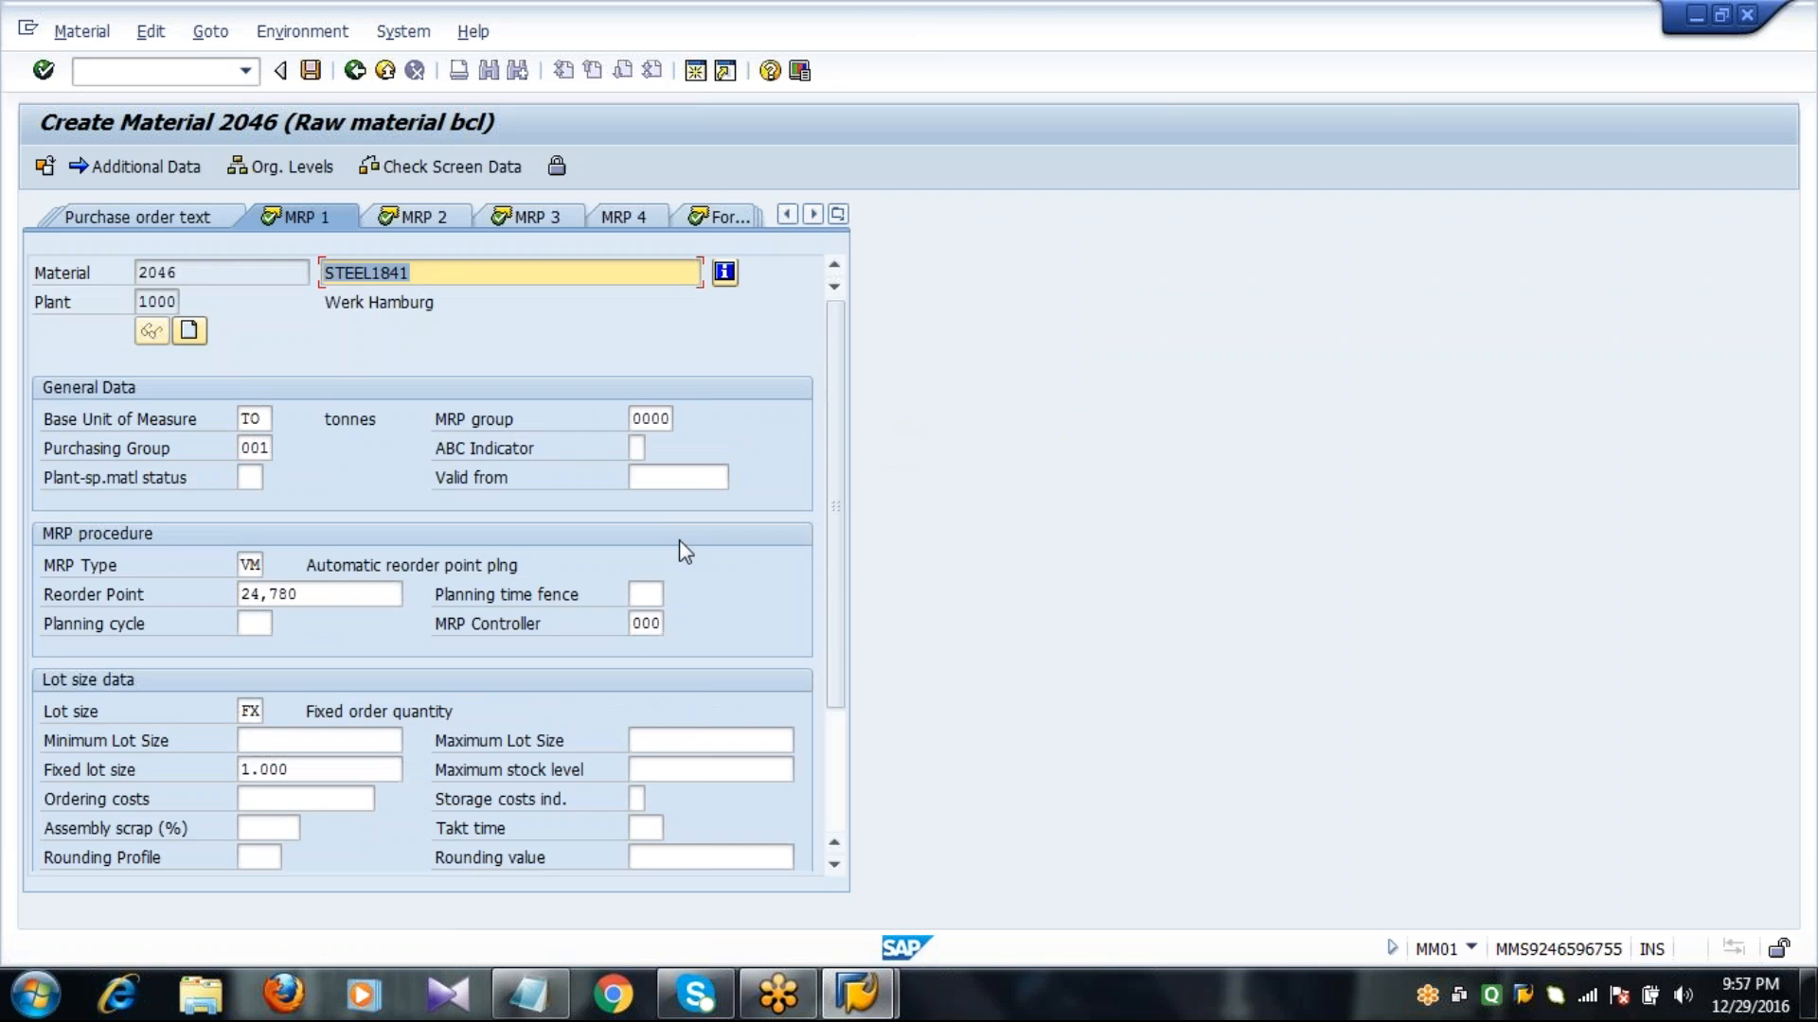
pyautogui.click(321, 595)
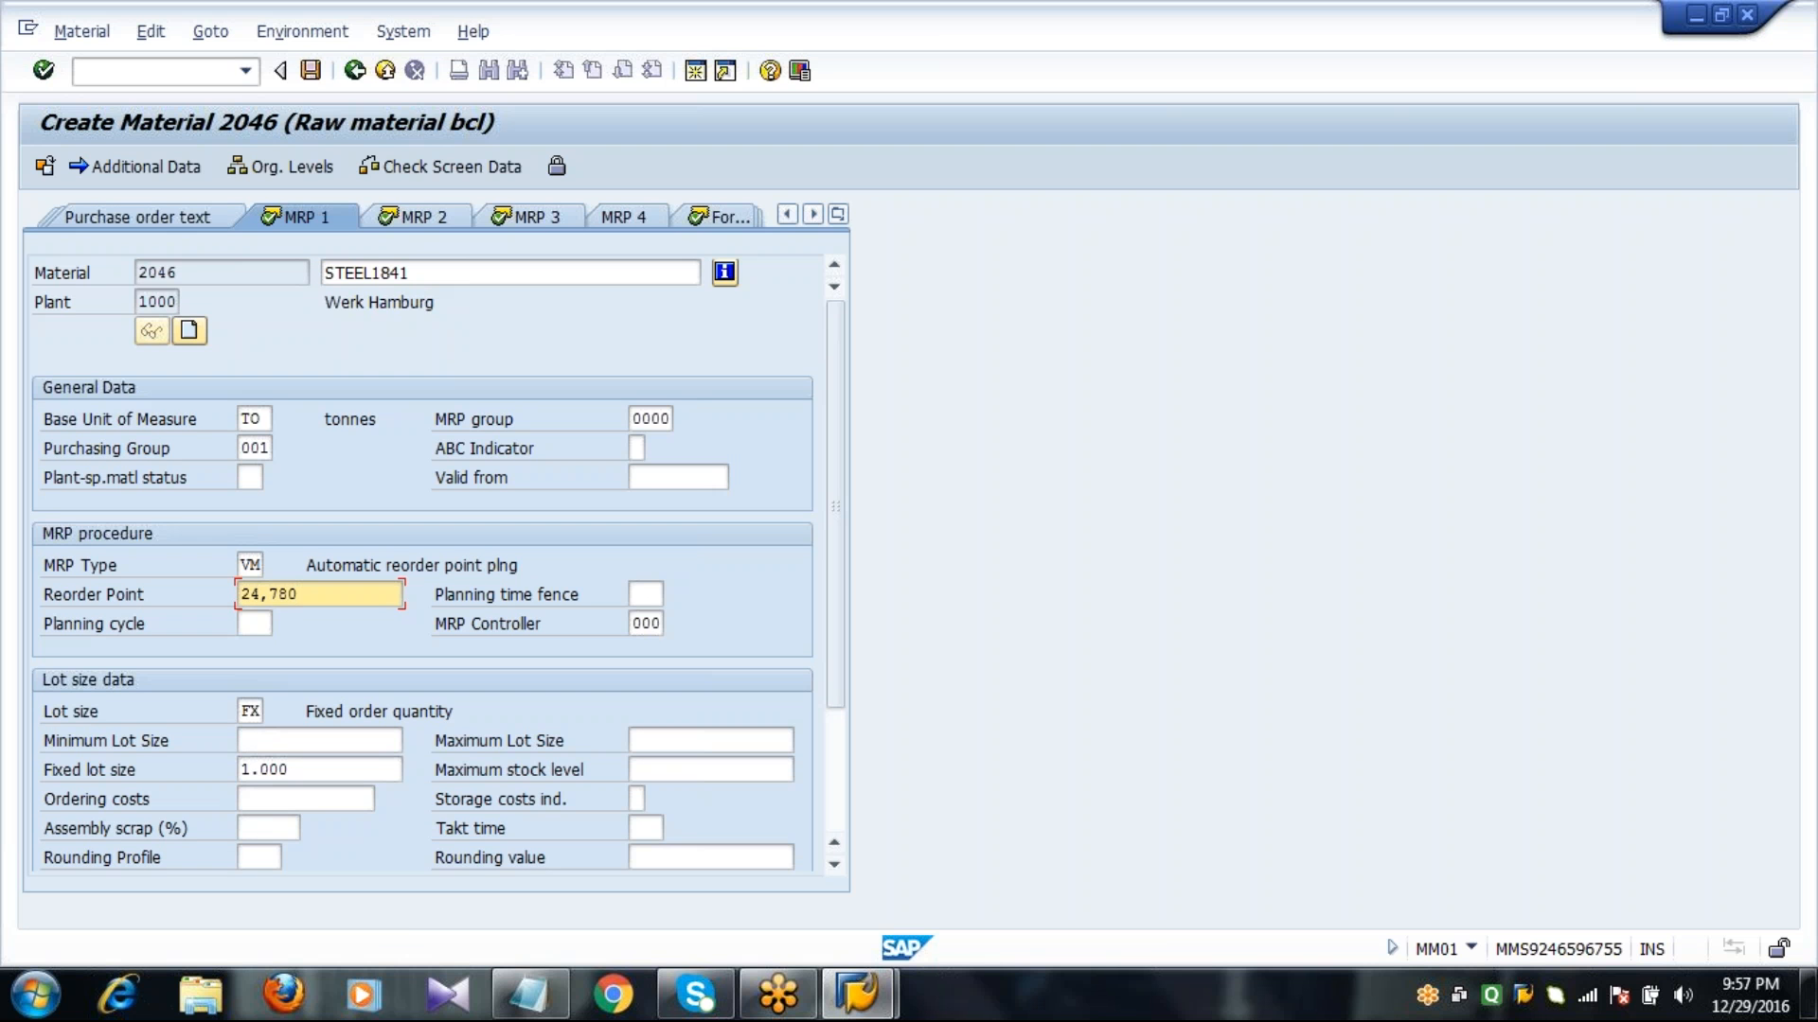
pyautogui.click(123, 599)
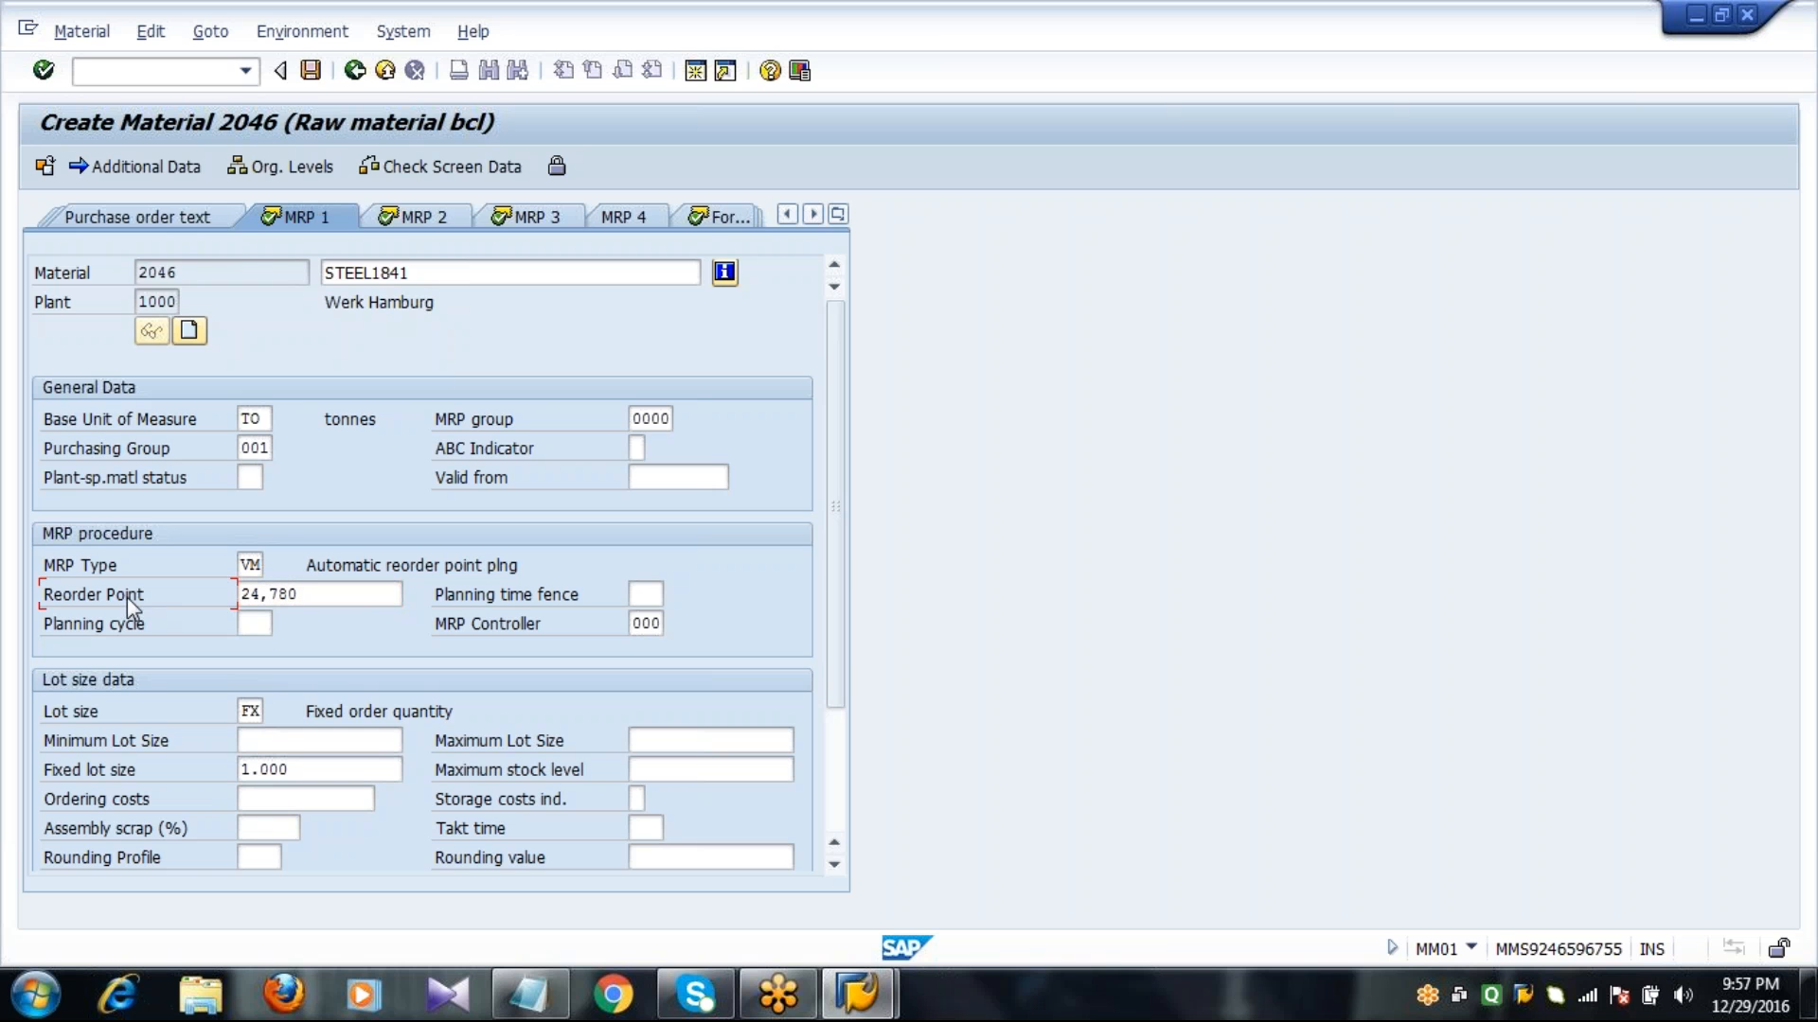
pyautogui.click(313, 594)
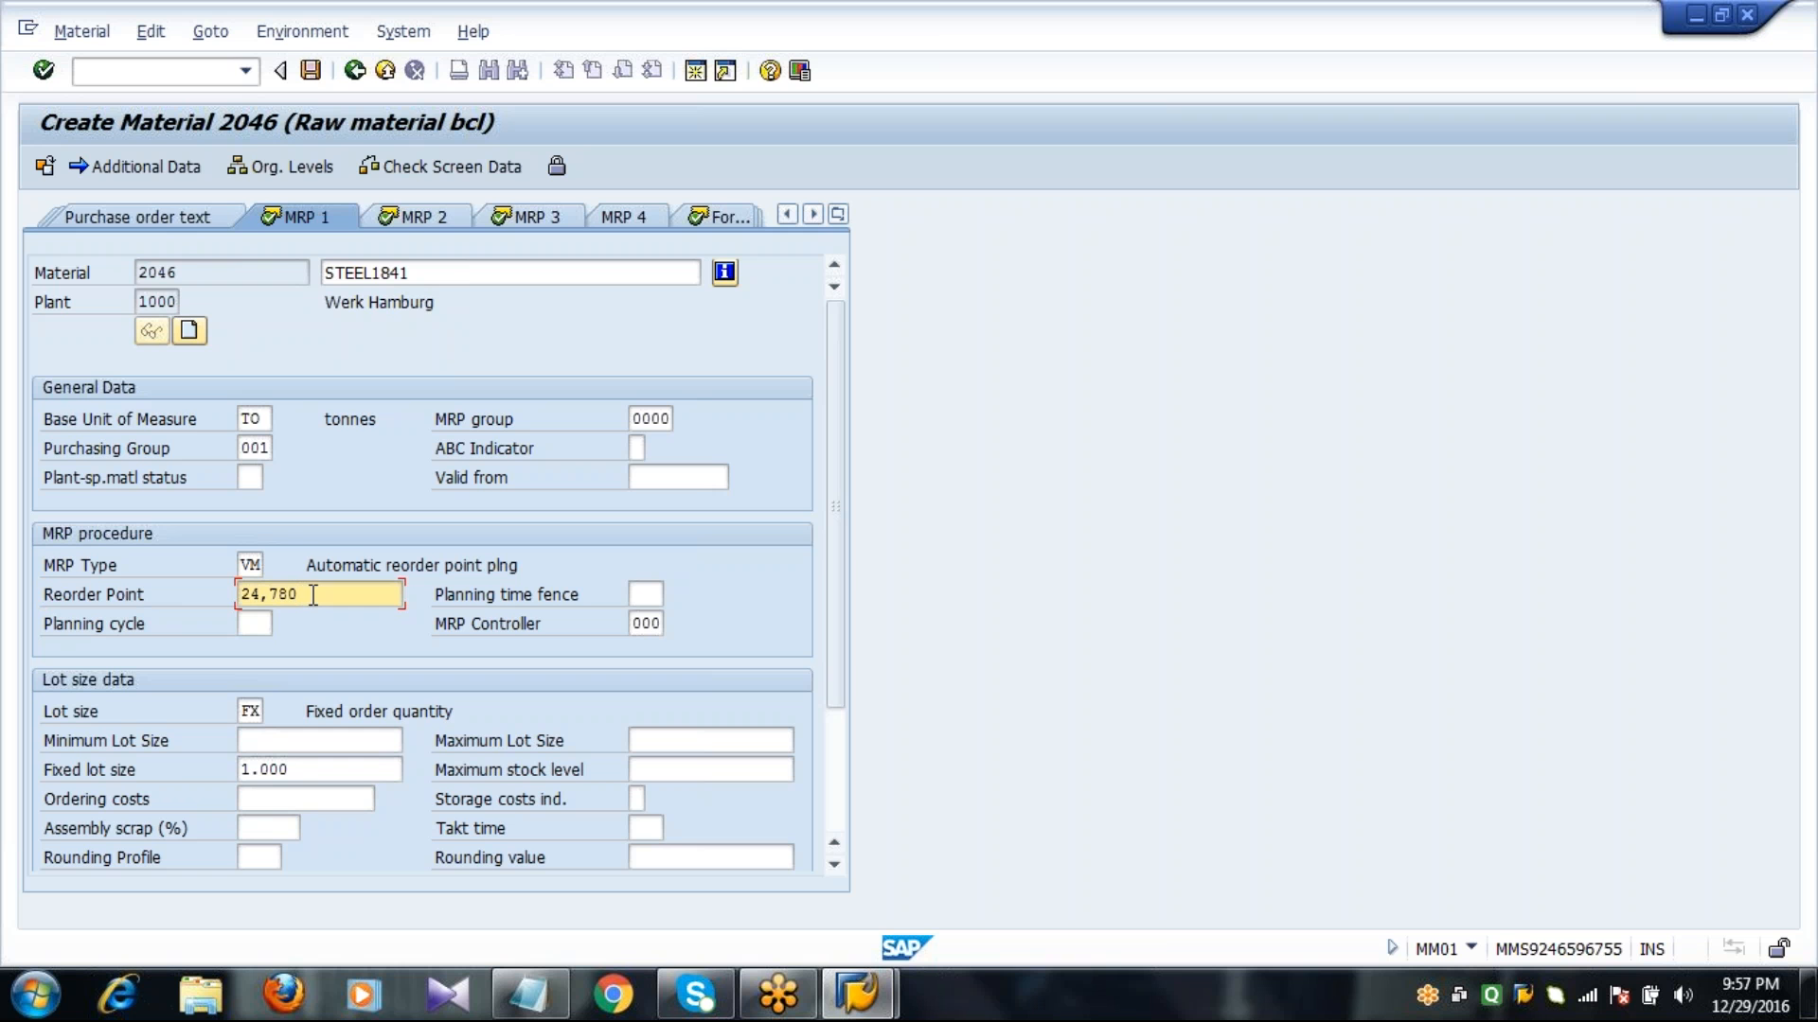
pyautogui.click(150, 768)
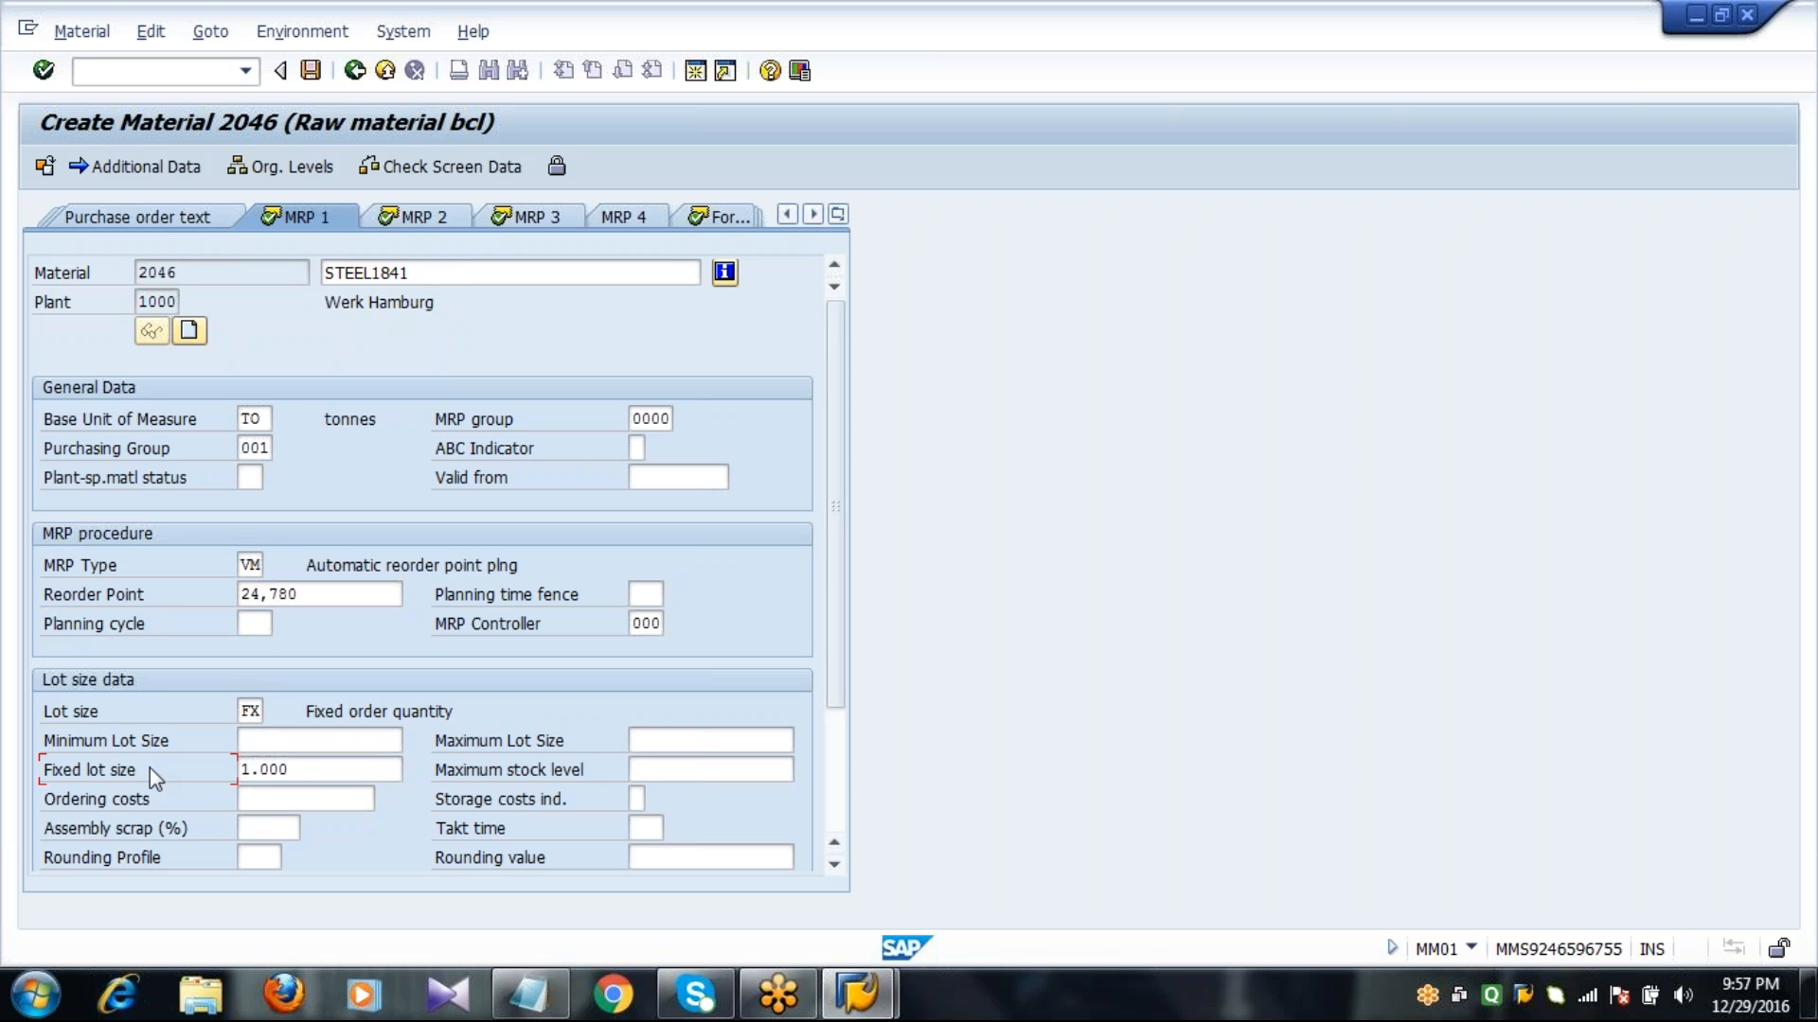
pyautogui.click(322, 769)
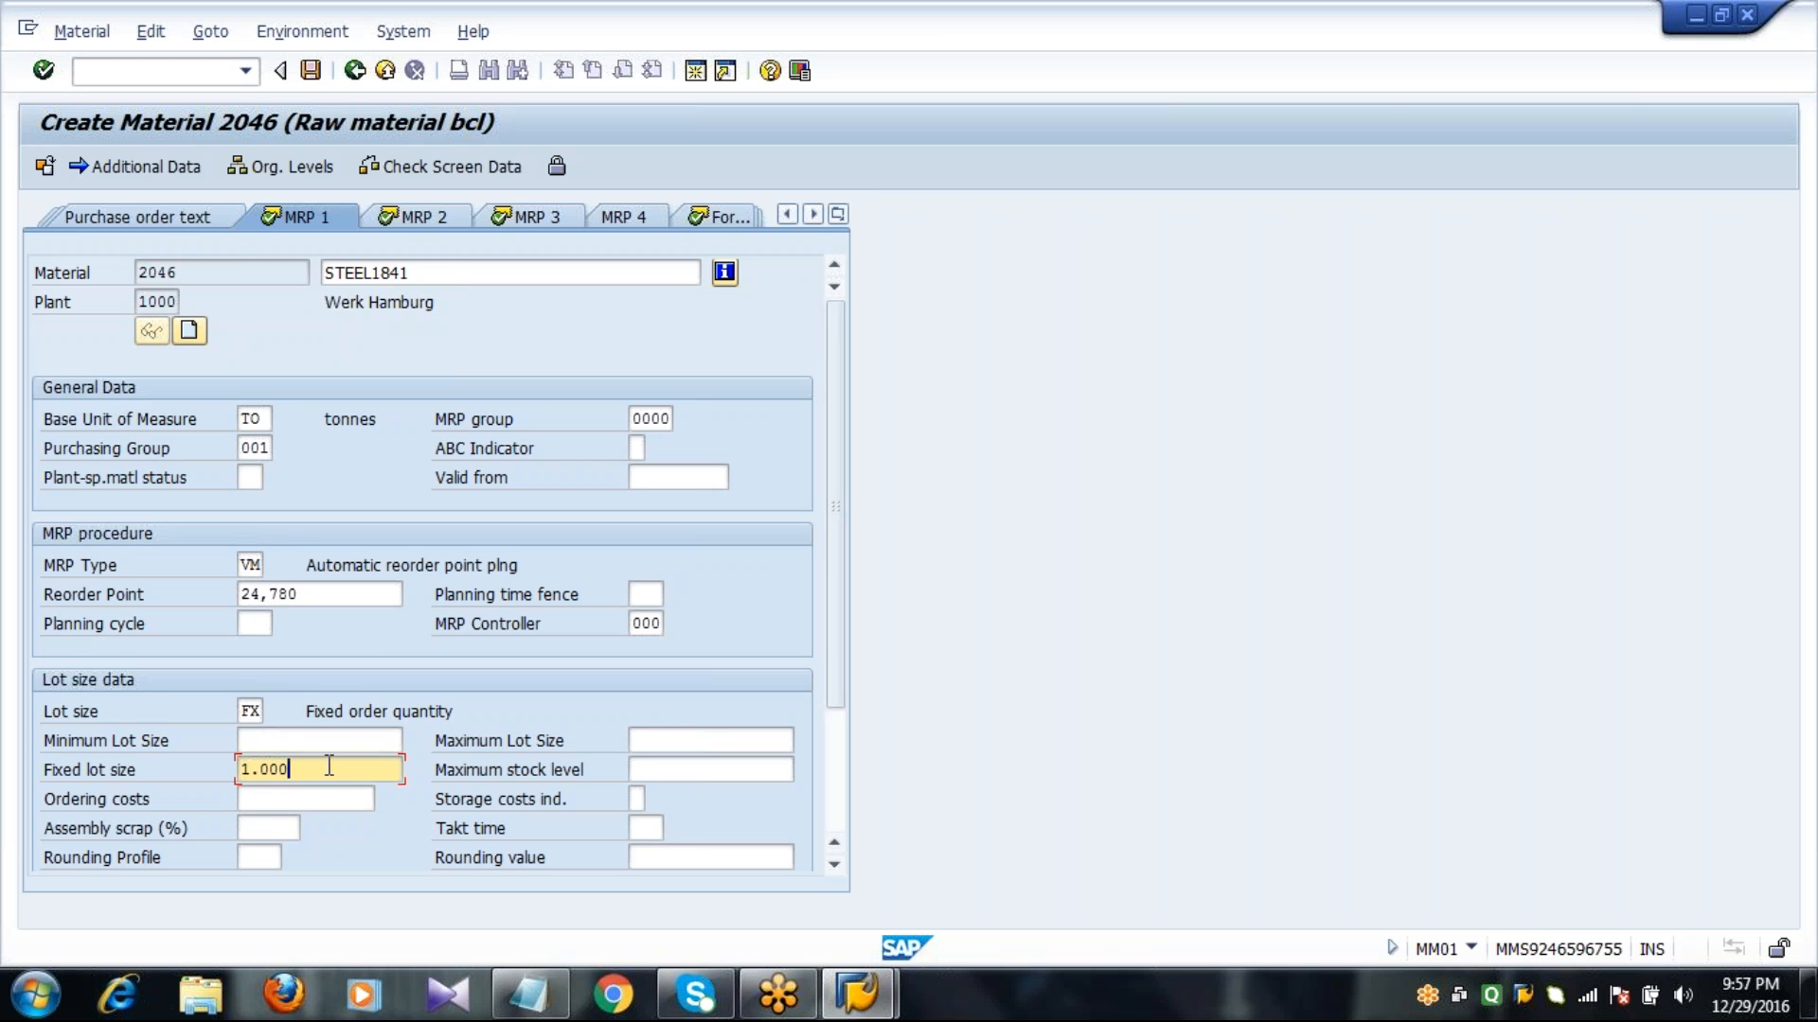
# Proceed from MRP 1 through the remaining MRP, forecasting and plant data views to the Accounting 1 view.
pyautogui.press('Return')
pyautogui.press('Return')
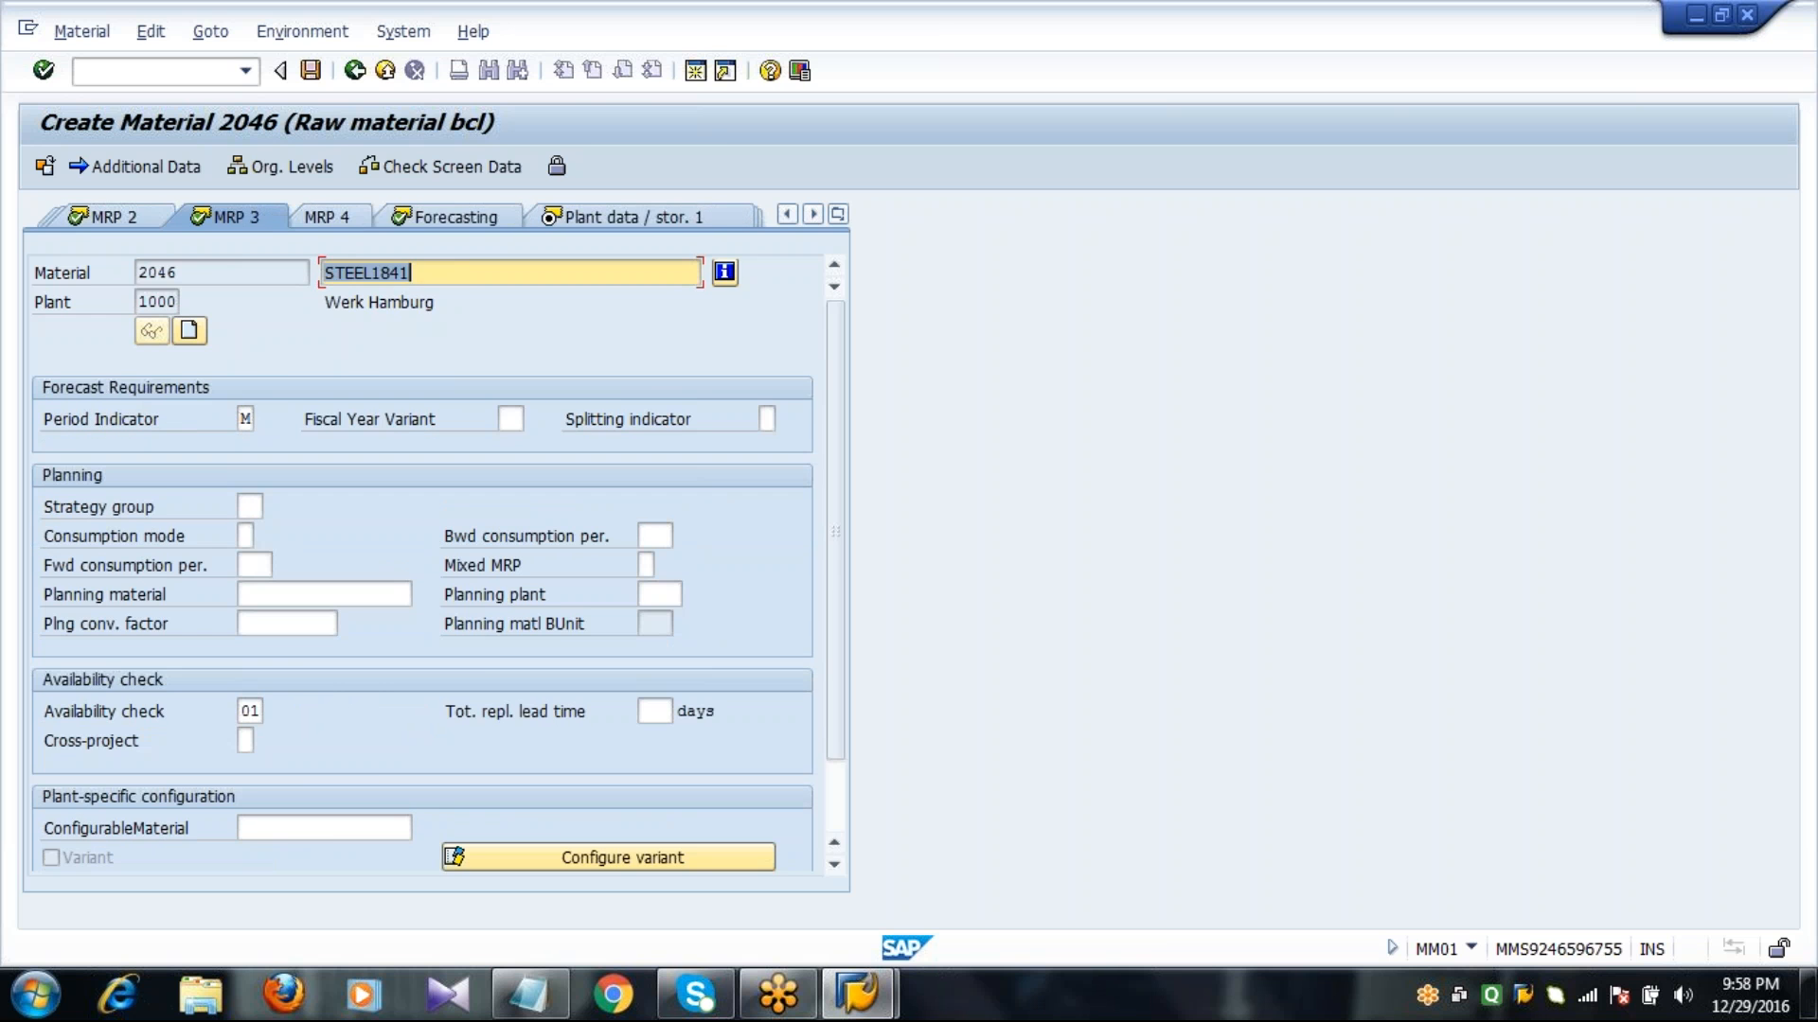
pyautogui.press('Return')
pyautogui.press('Return')
pyautogui.press('Return')
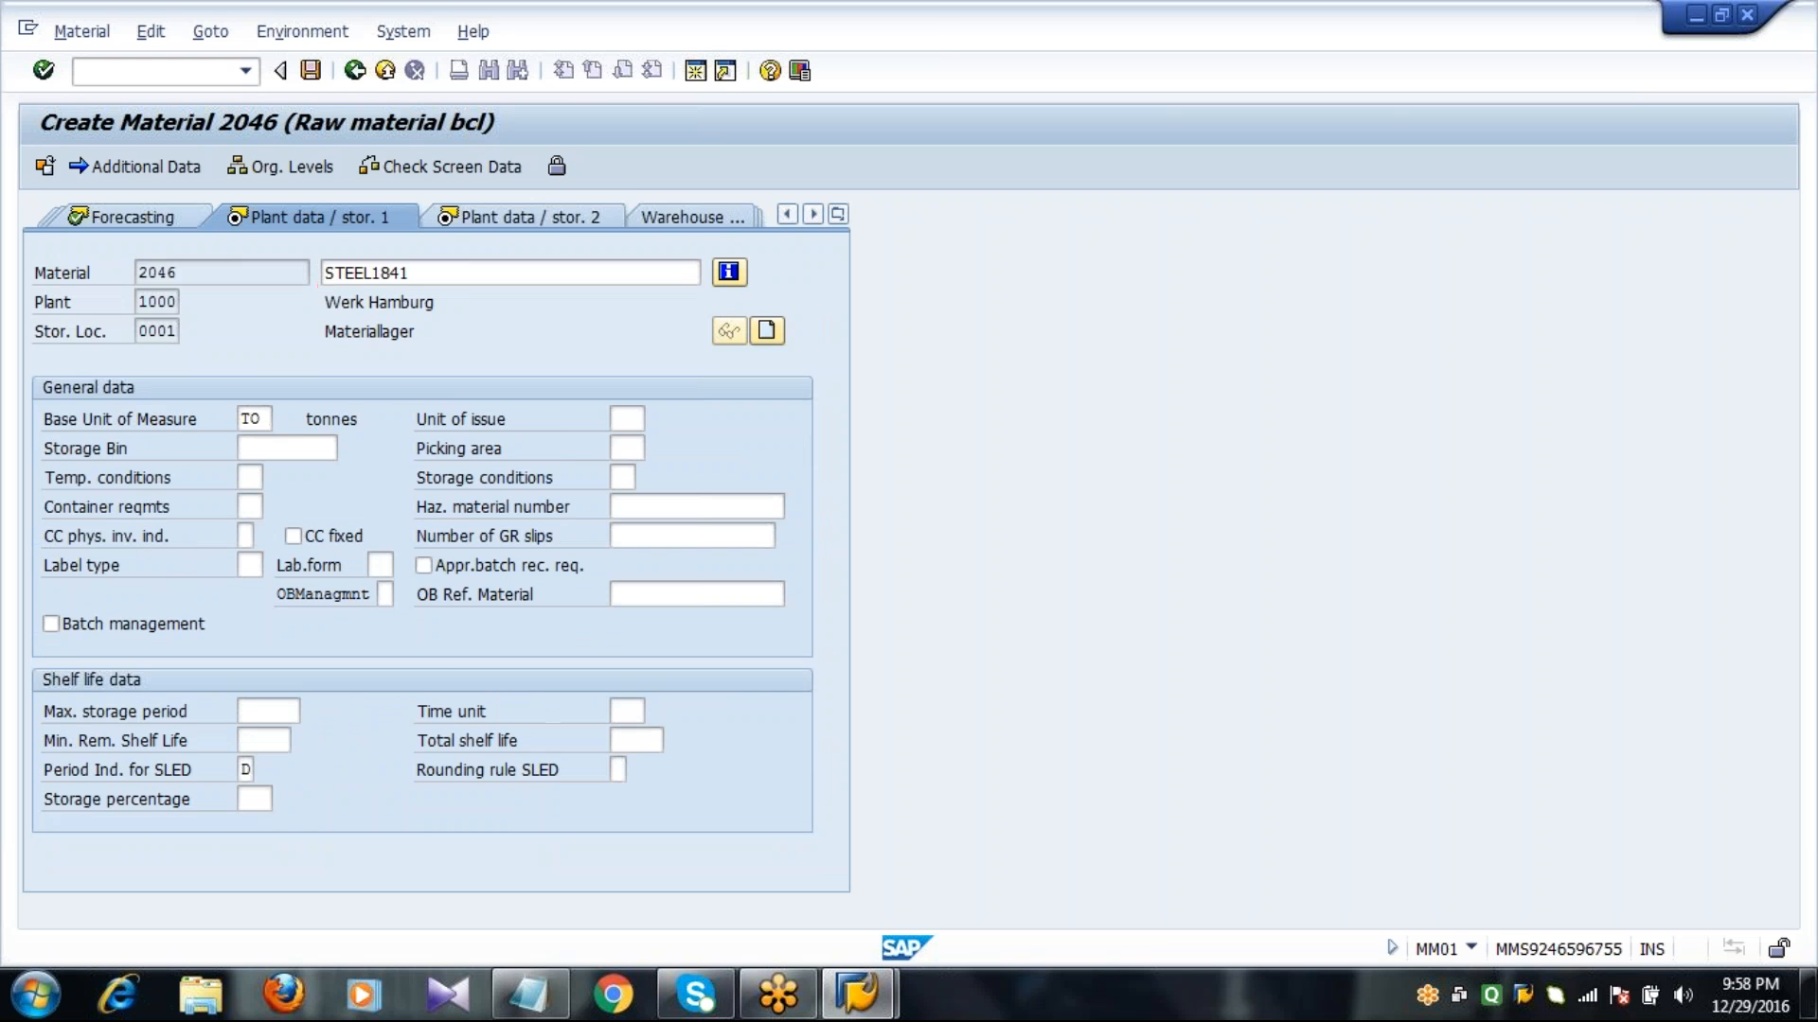
pyautogui.press('Return')
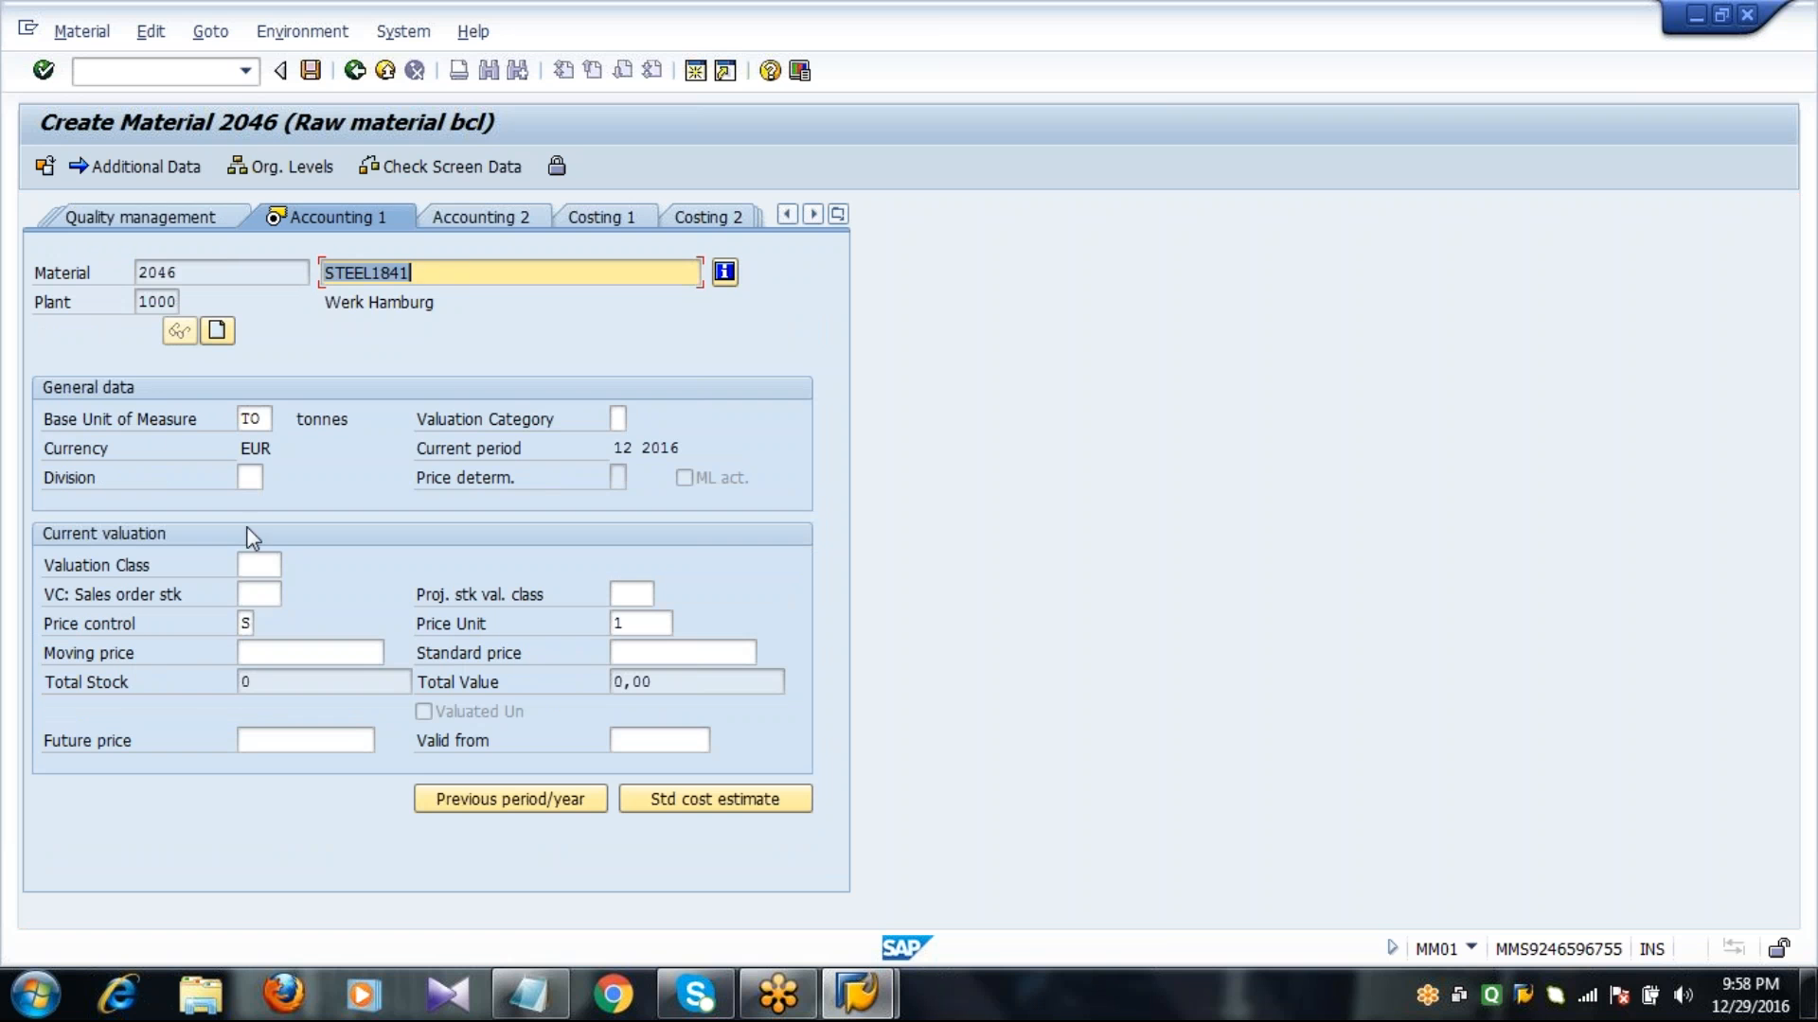
# Set valuation class 3000, price control V and a price of 10, save the material, and leave material creation.
pyautogui.write('3000')
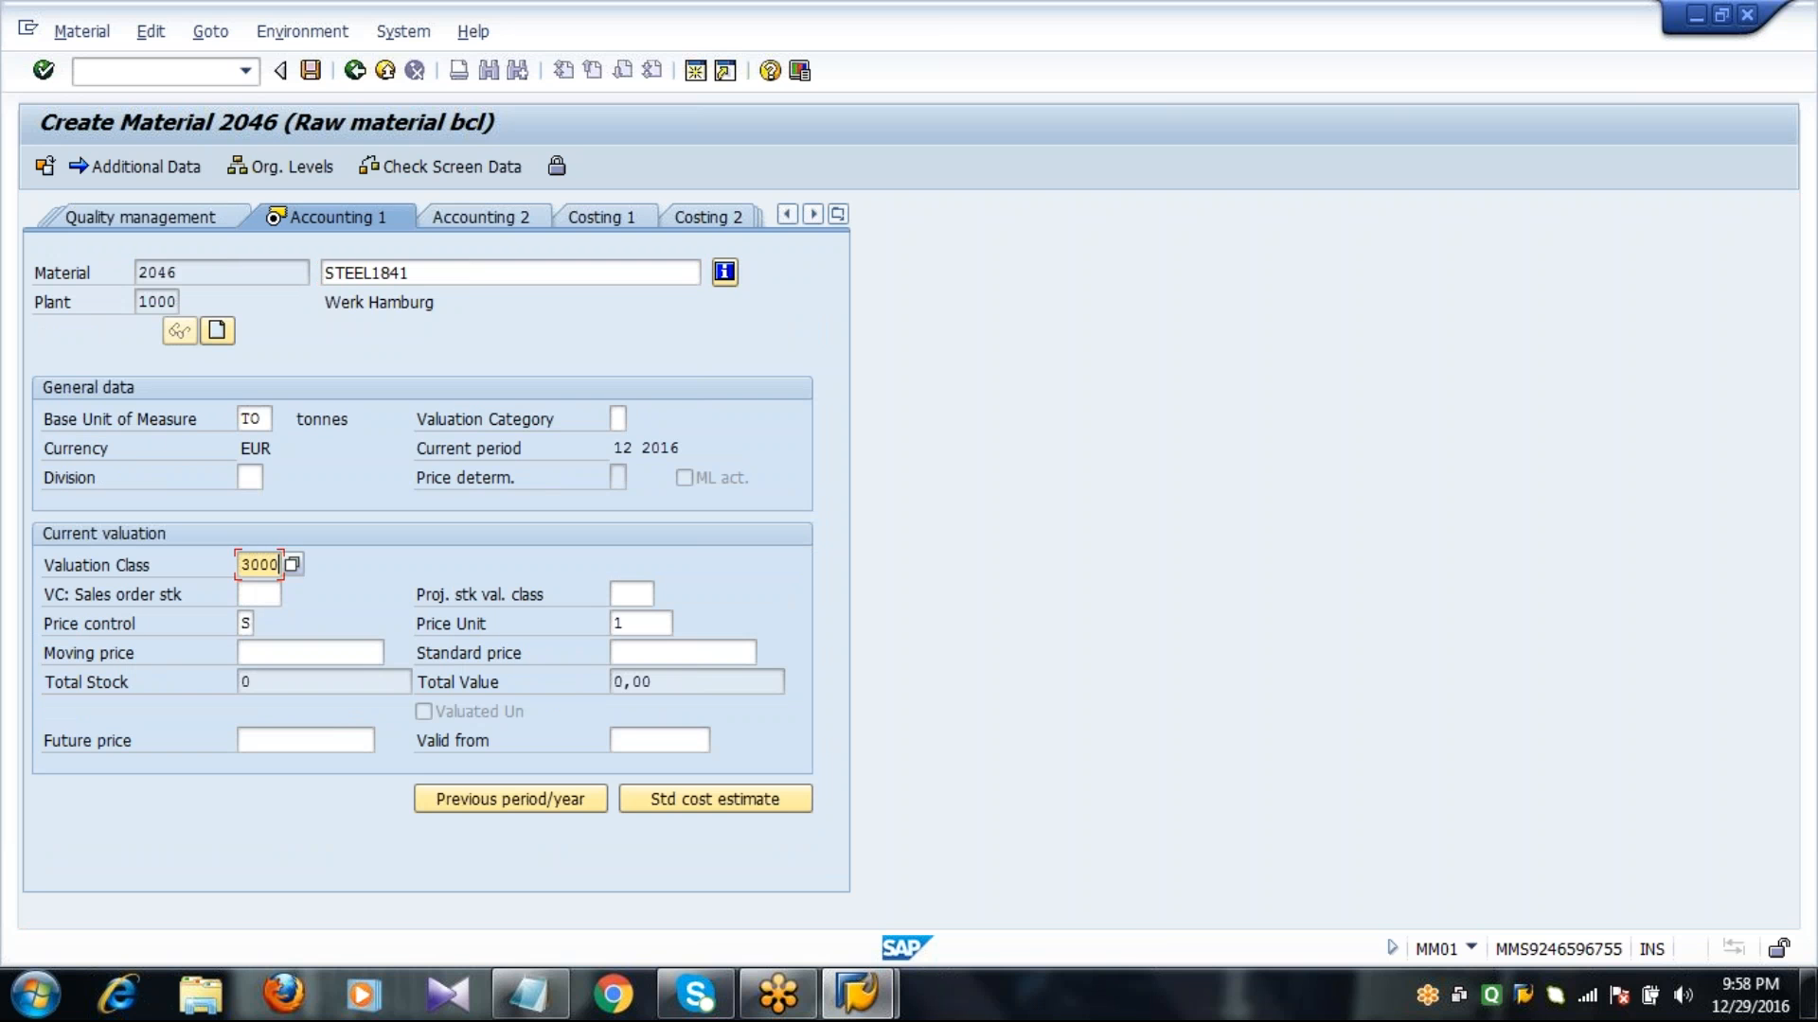
pyautogui.press('Tab')
pyautogui.press('Tab')
pyautogui.press('Tab')
pyautogui.write('V')
pyautogui.press('Tab')
pyautogui.press('Tab')
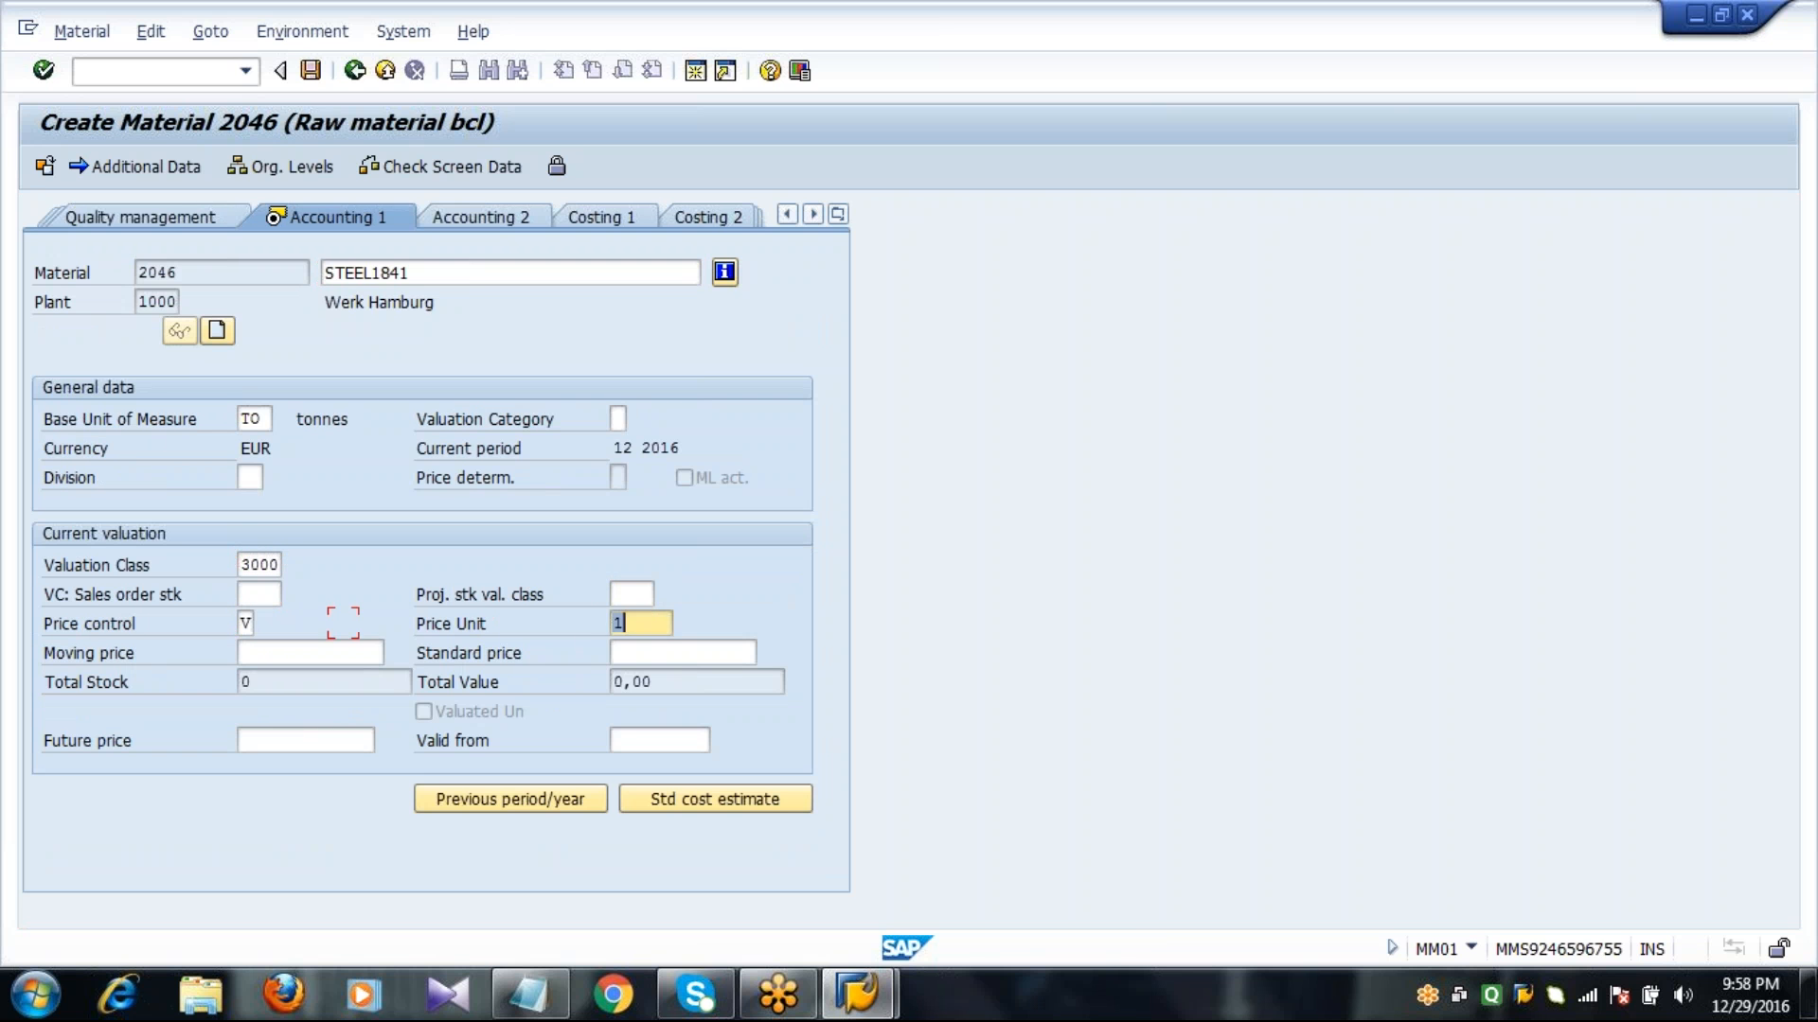
pyautogui.write('10')
pyautogui.press('Return')
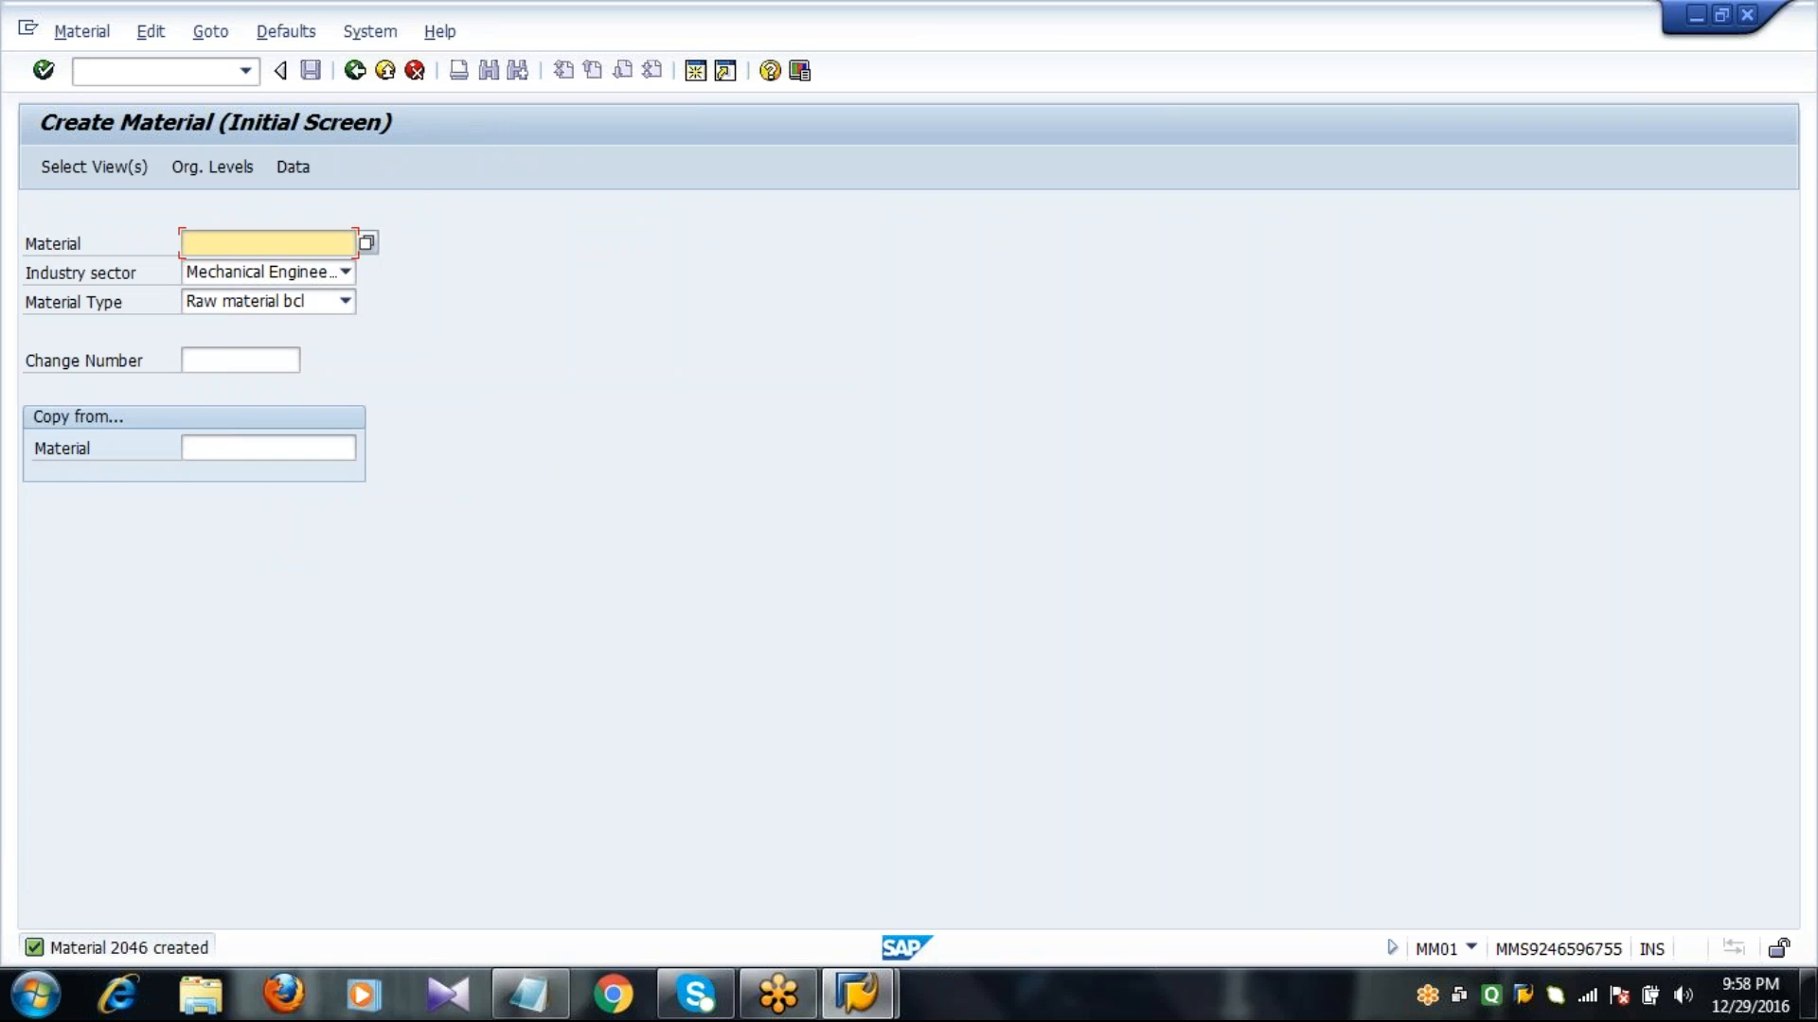
pyautogui.click(354, 71)
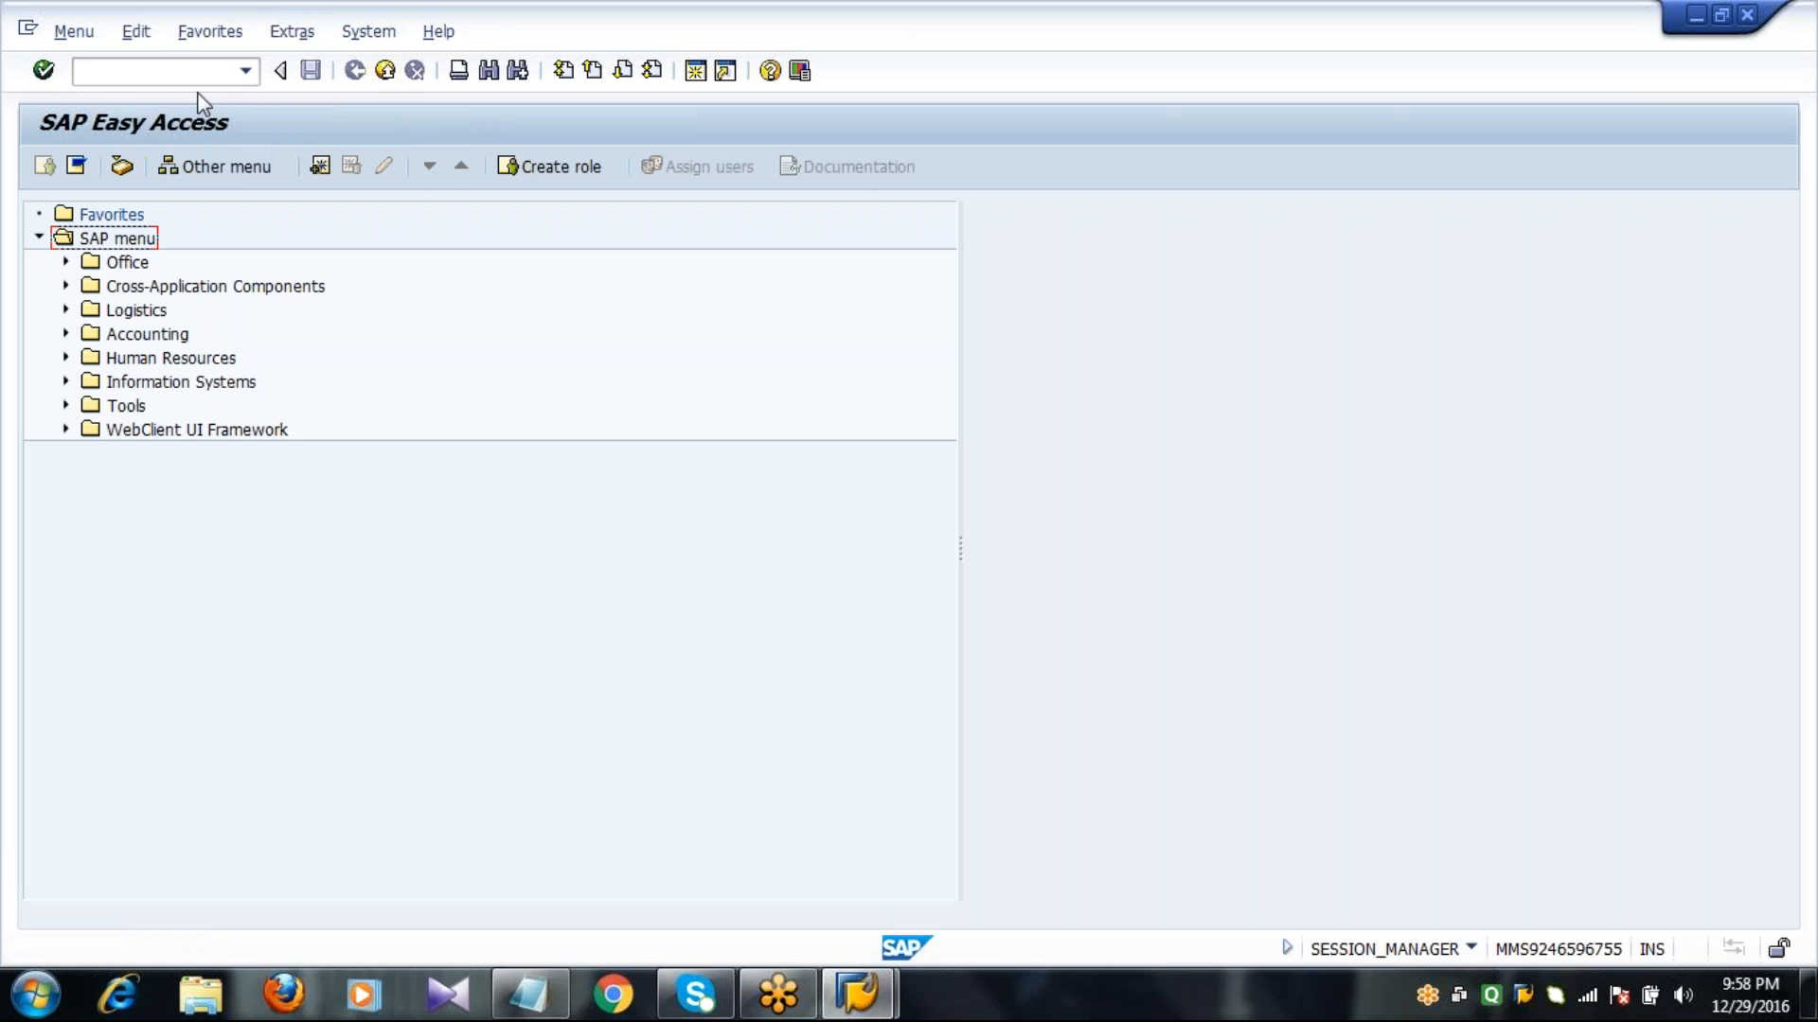
pyautogui.click(199, 80)
pyautogui.write('MB1C')
pyautogui.press('Return')
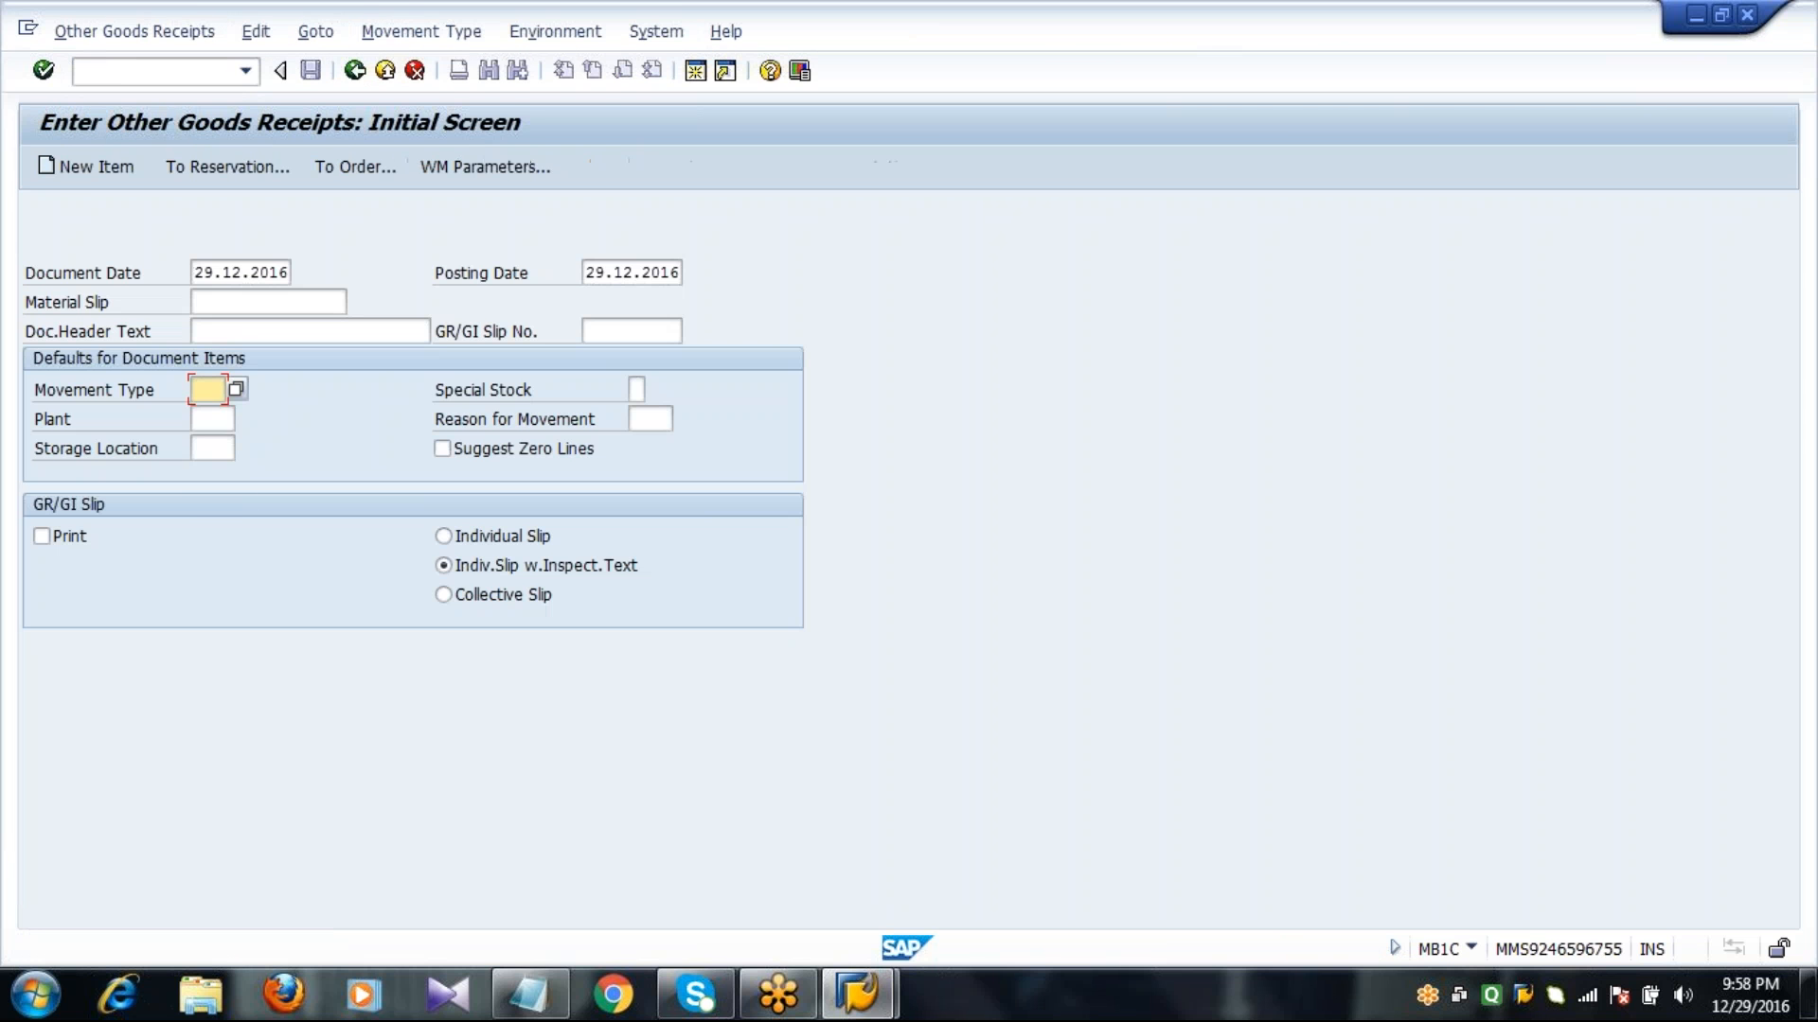
pyautogui.write('501')
pyautogui.press('Tab')
pyautogui.press('Tab')
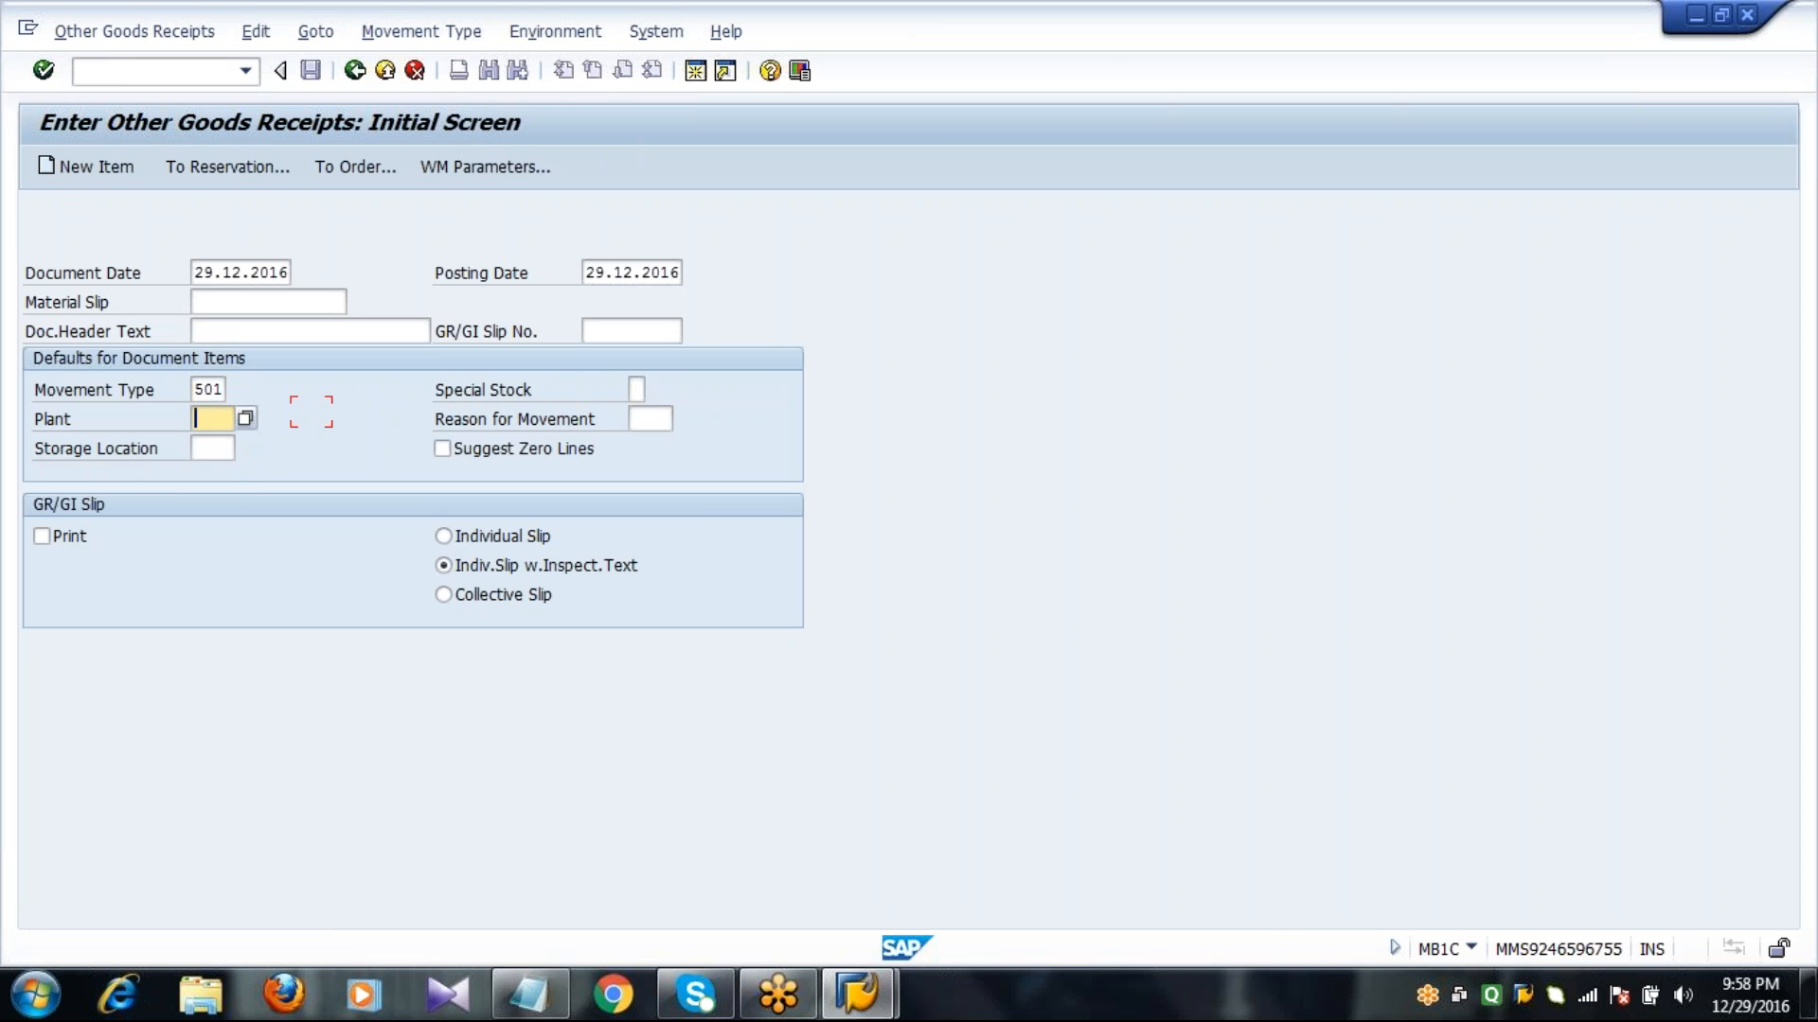
pyautogui.write('1000')
pyautogui.press('Tab')
pyautogui.write('0001')
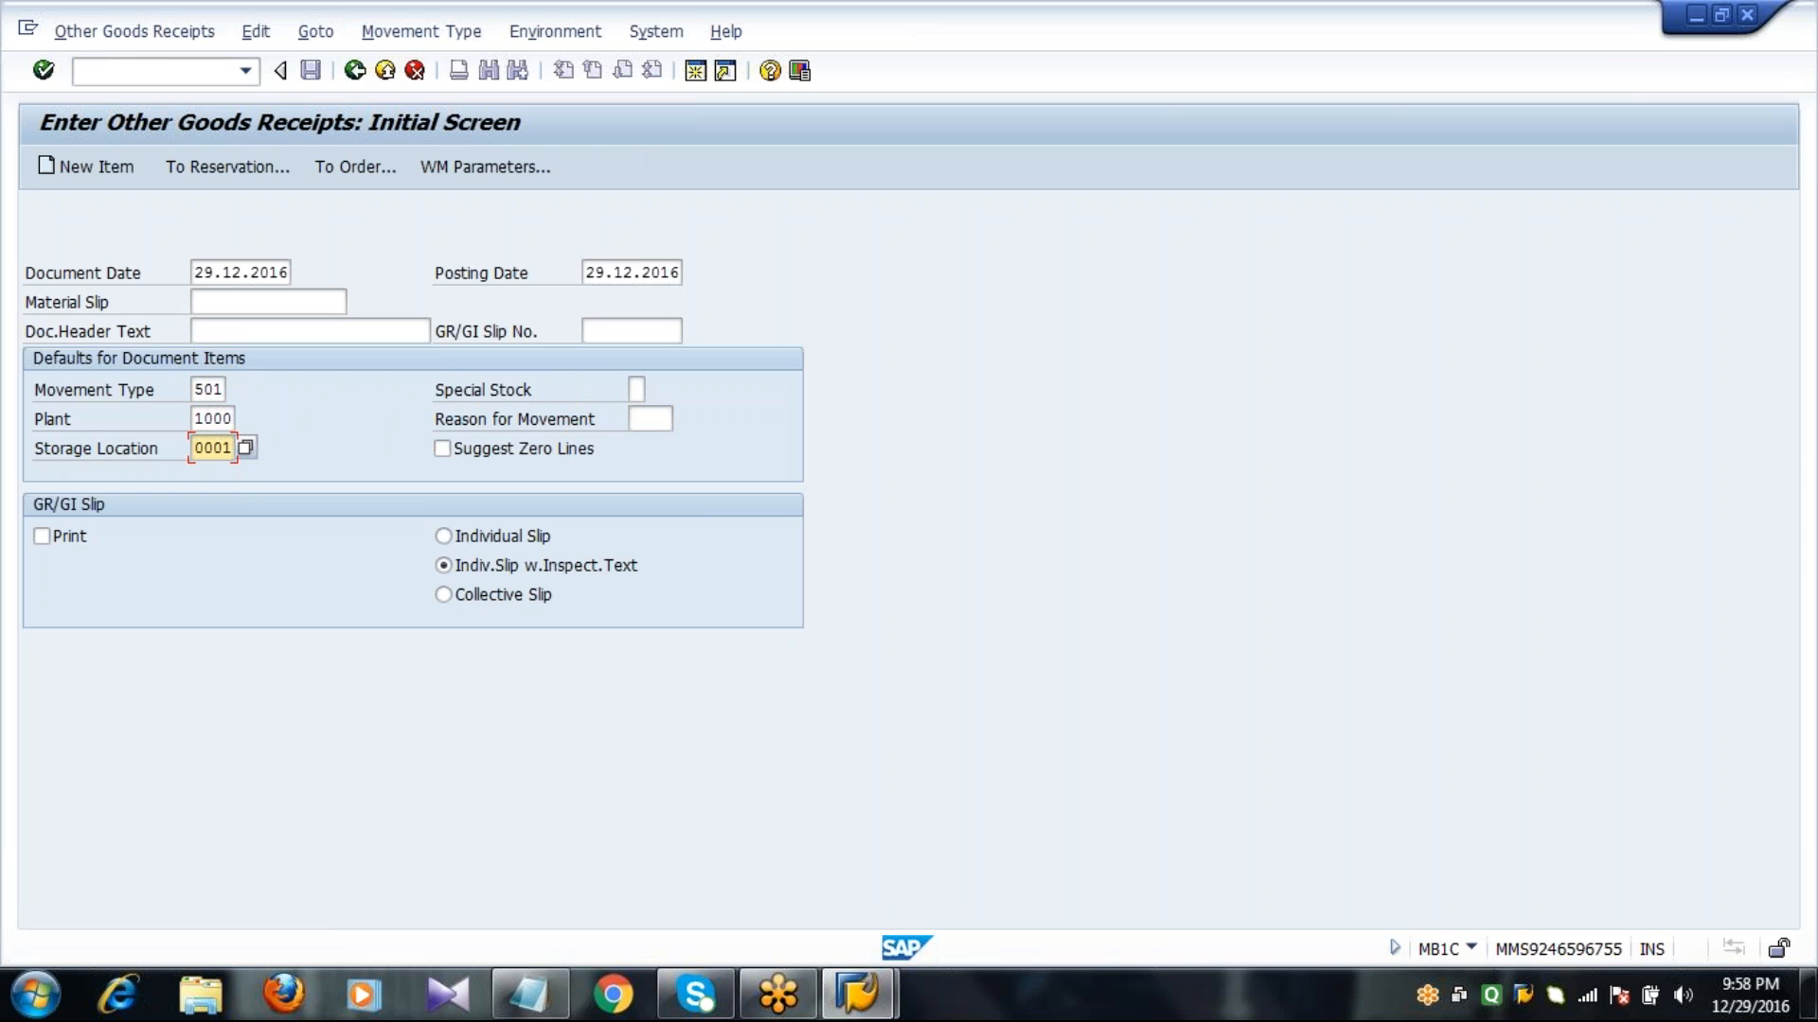
# Switch to the Change Material transaction MM02.
pyautogui.click(152, 71)
pyautogui.write('/N')
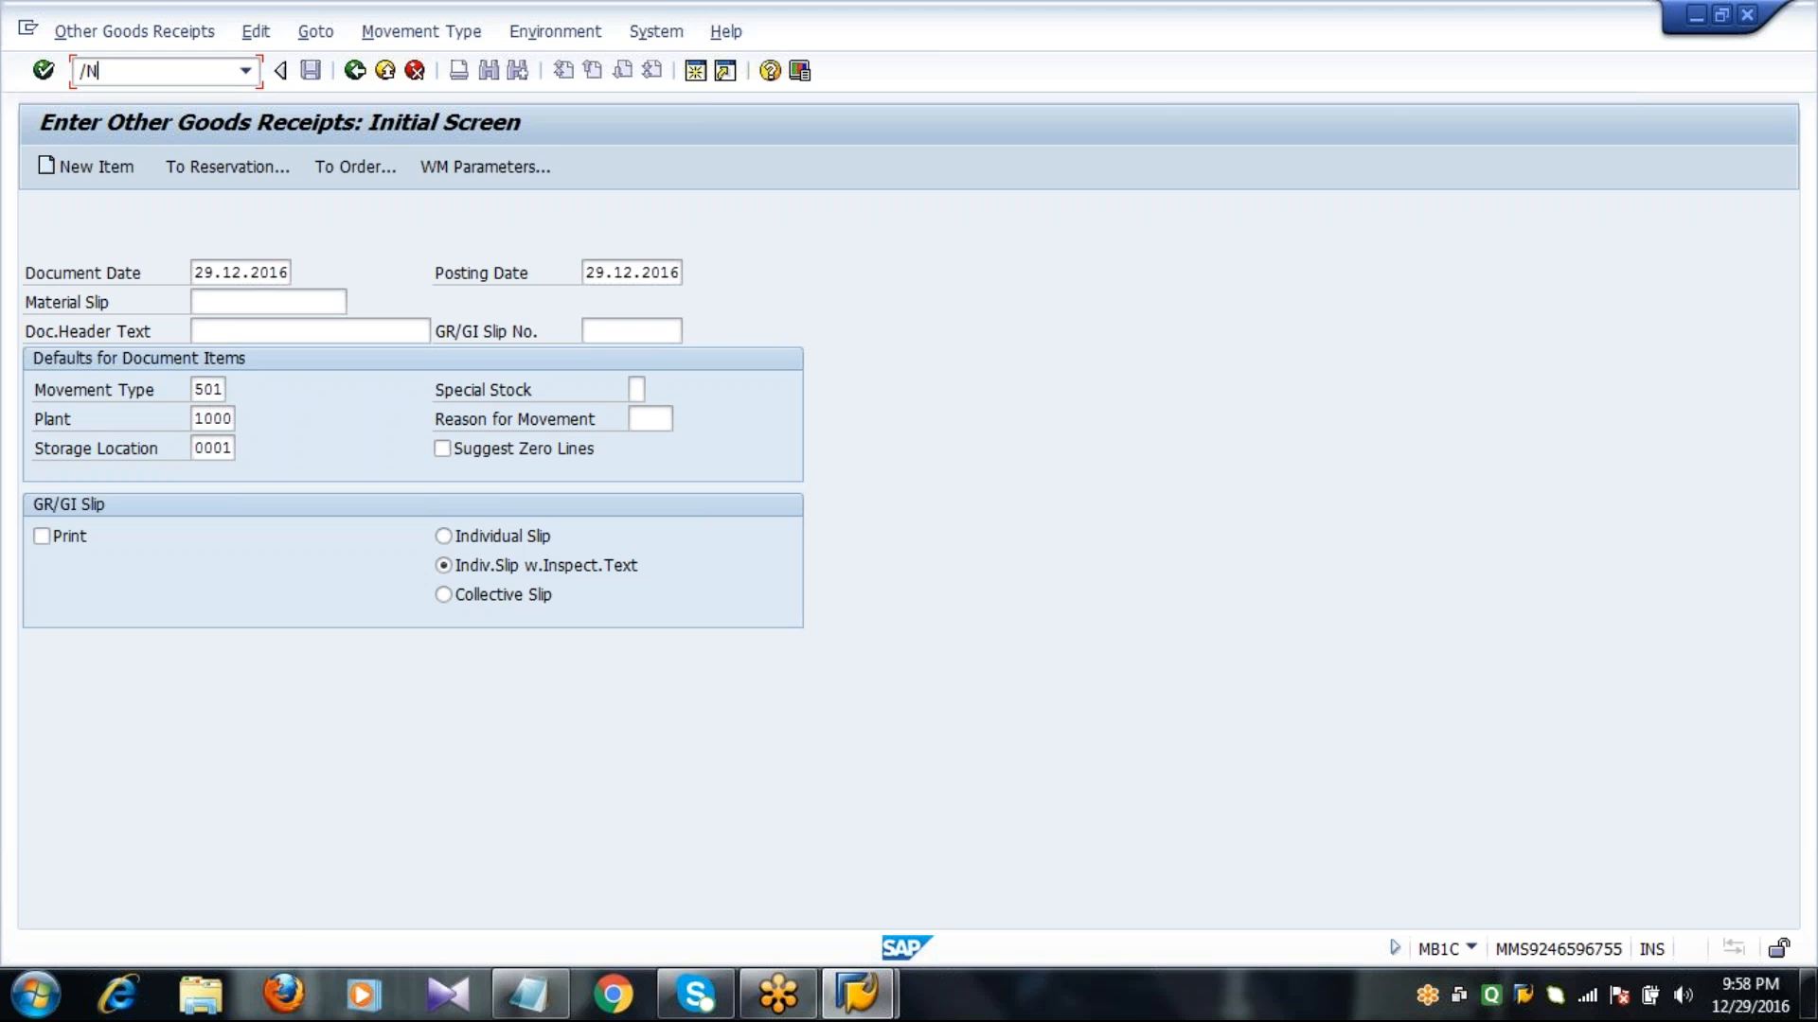
pyautogui.write('MM02')
pyautogui.press('Return')
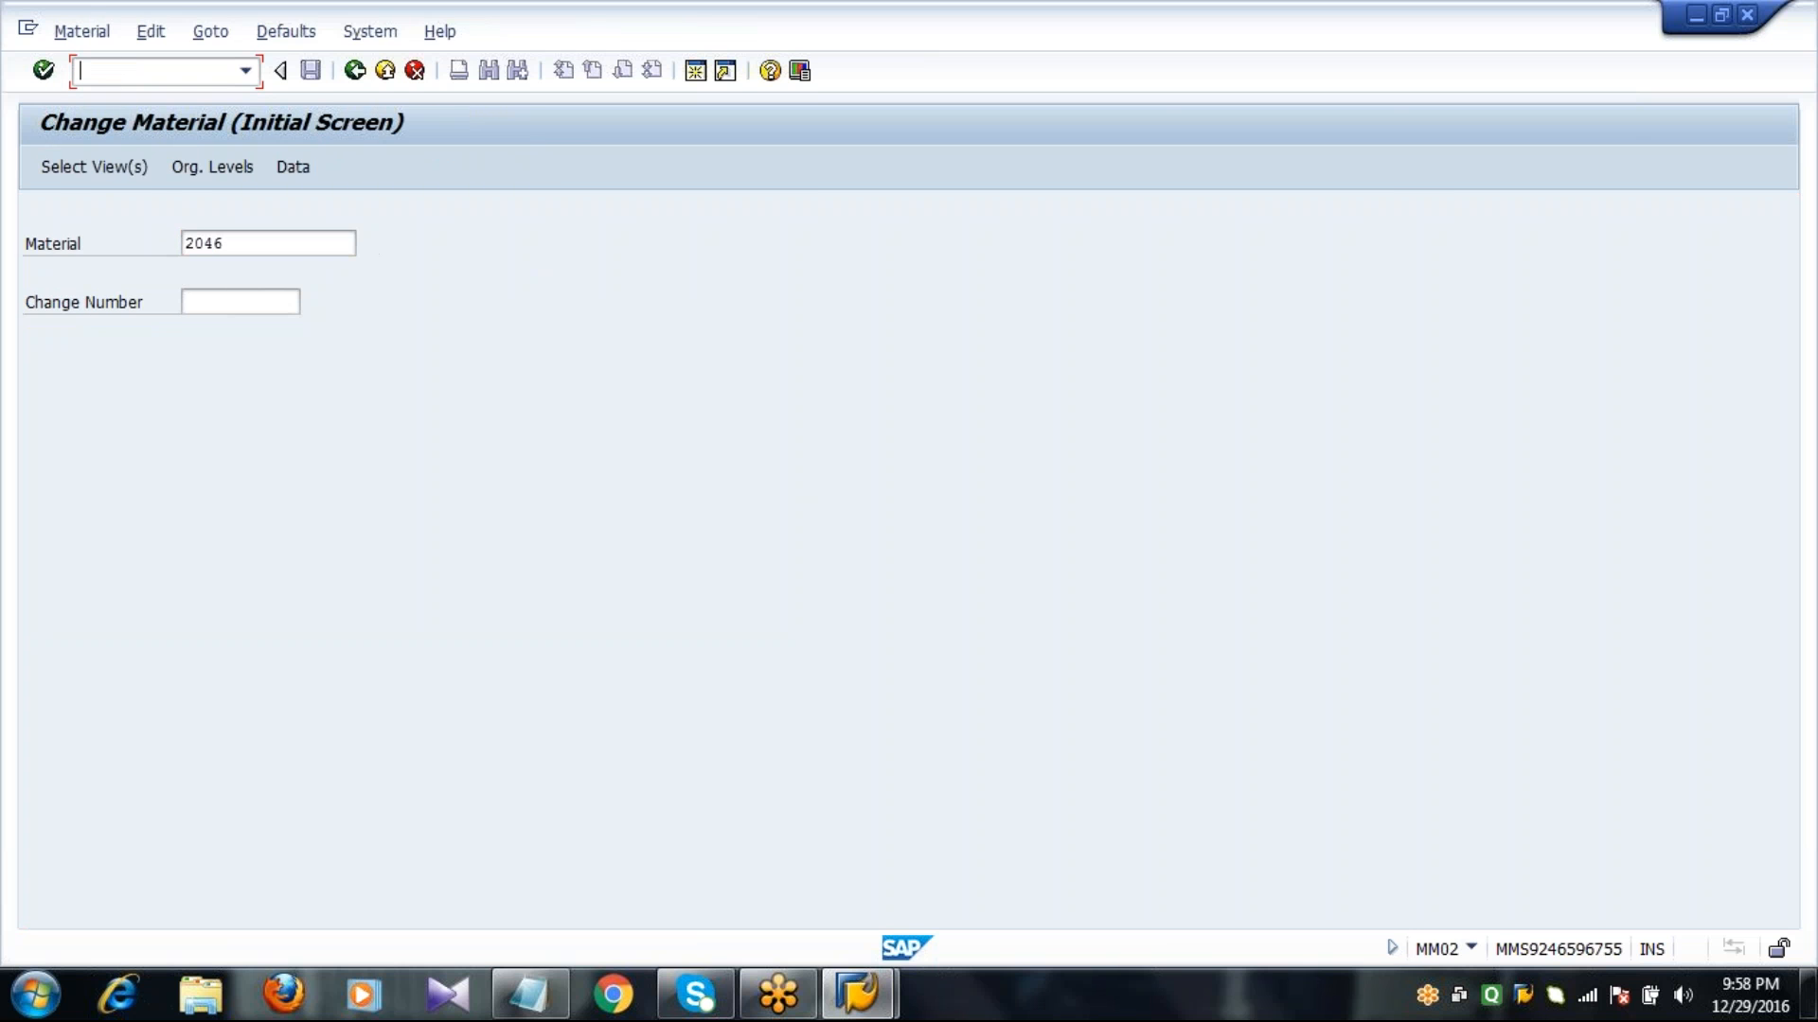
# Start goods receipt transaction MB1C with movement type 501, plant 1000 and storage location 0001, and proceed to the item entry.
pyautogui.write('/nmb1c')
pyautogui.press('Return')
pyautogui.write('501')
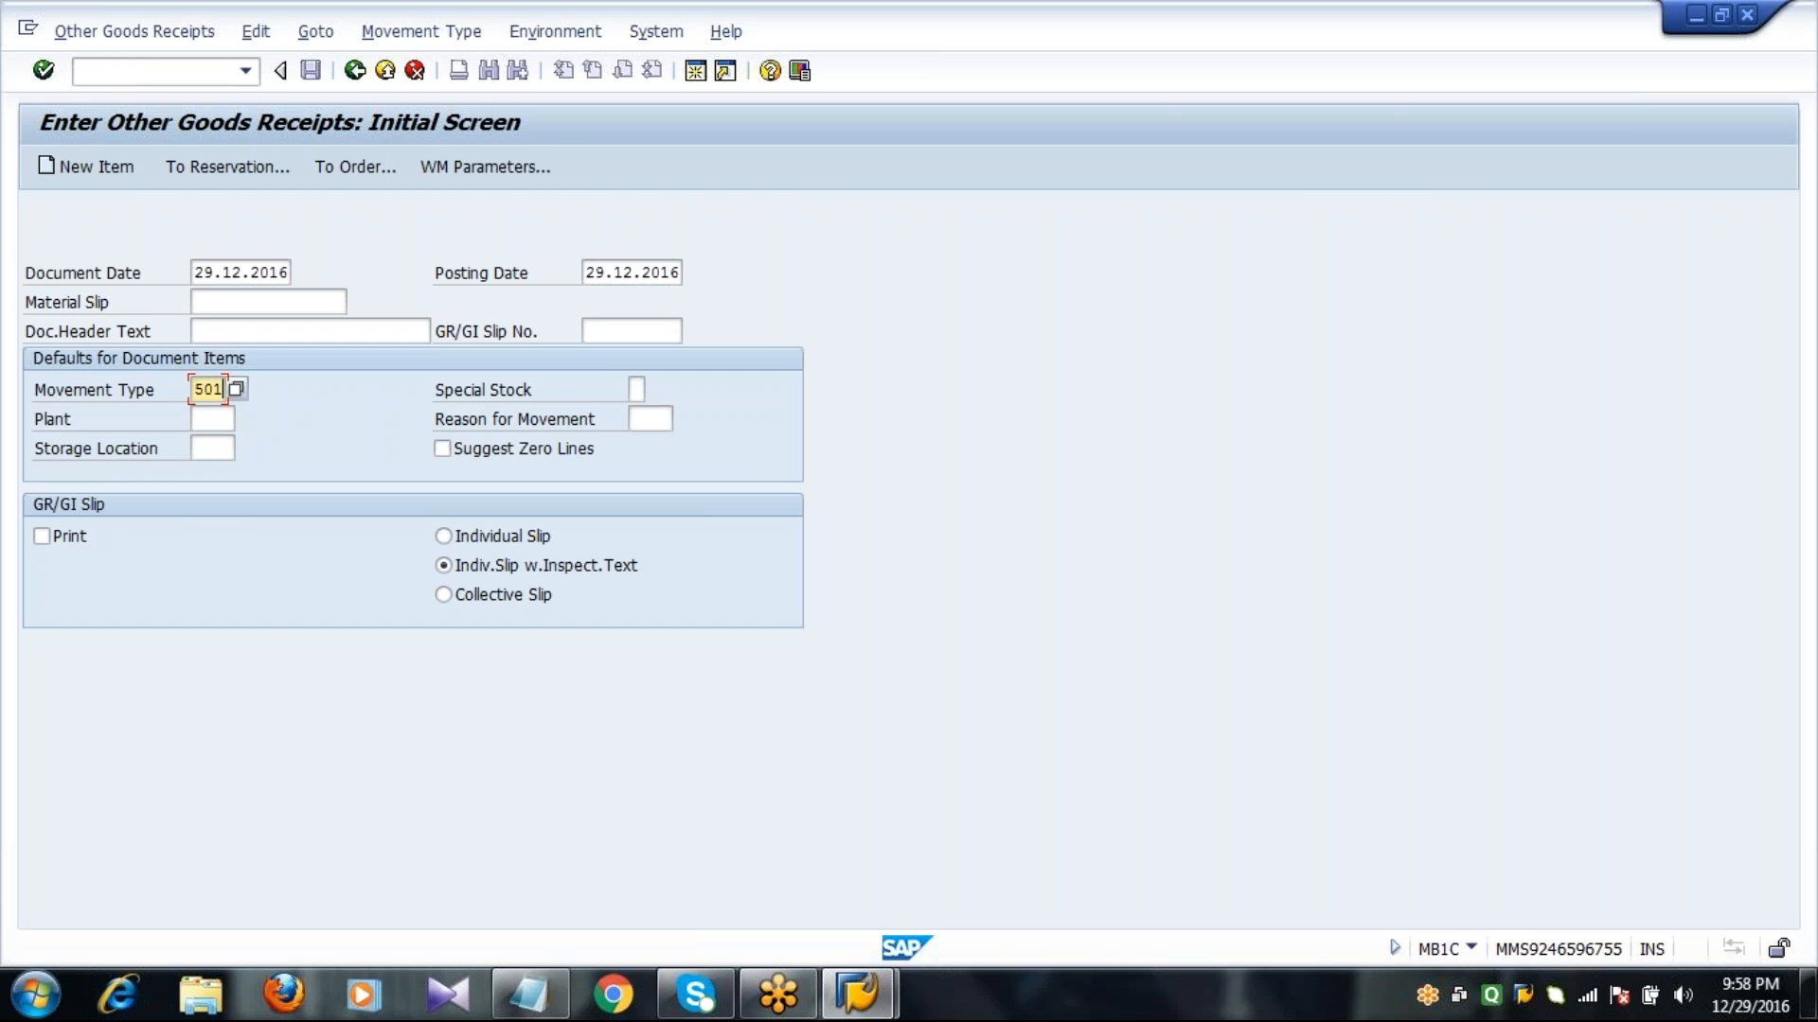
pyautogui.press('Tab')
pyautogui.write('1000')
pyautogui.press('Tab')
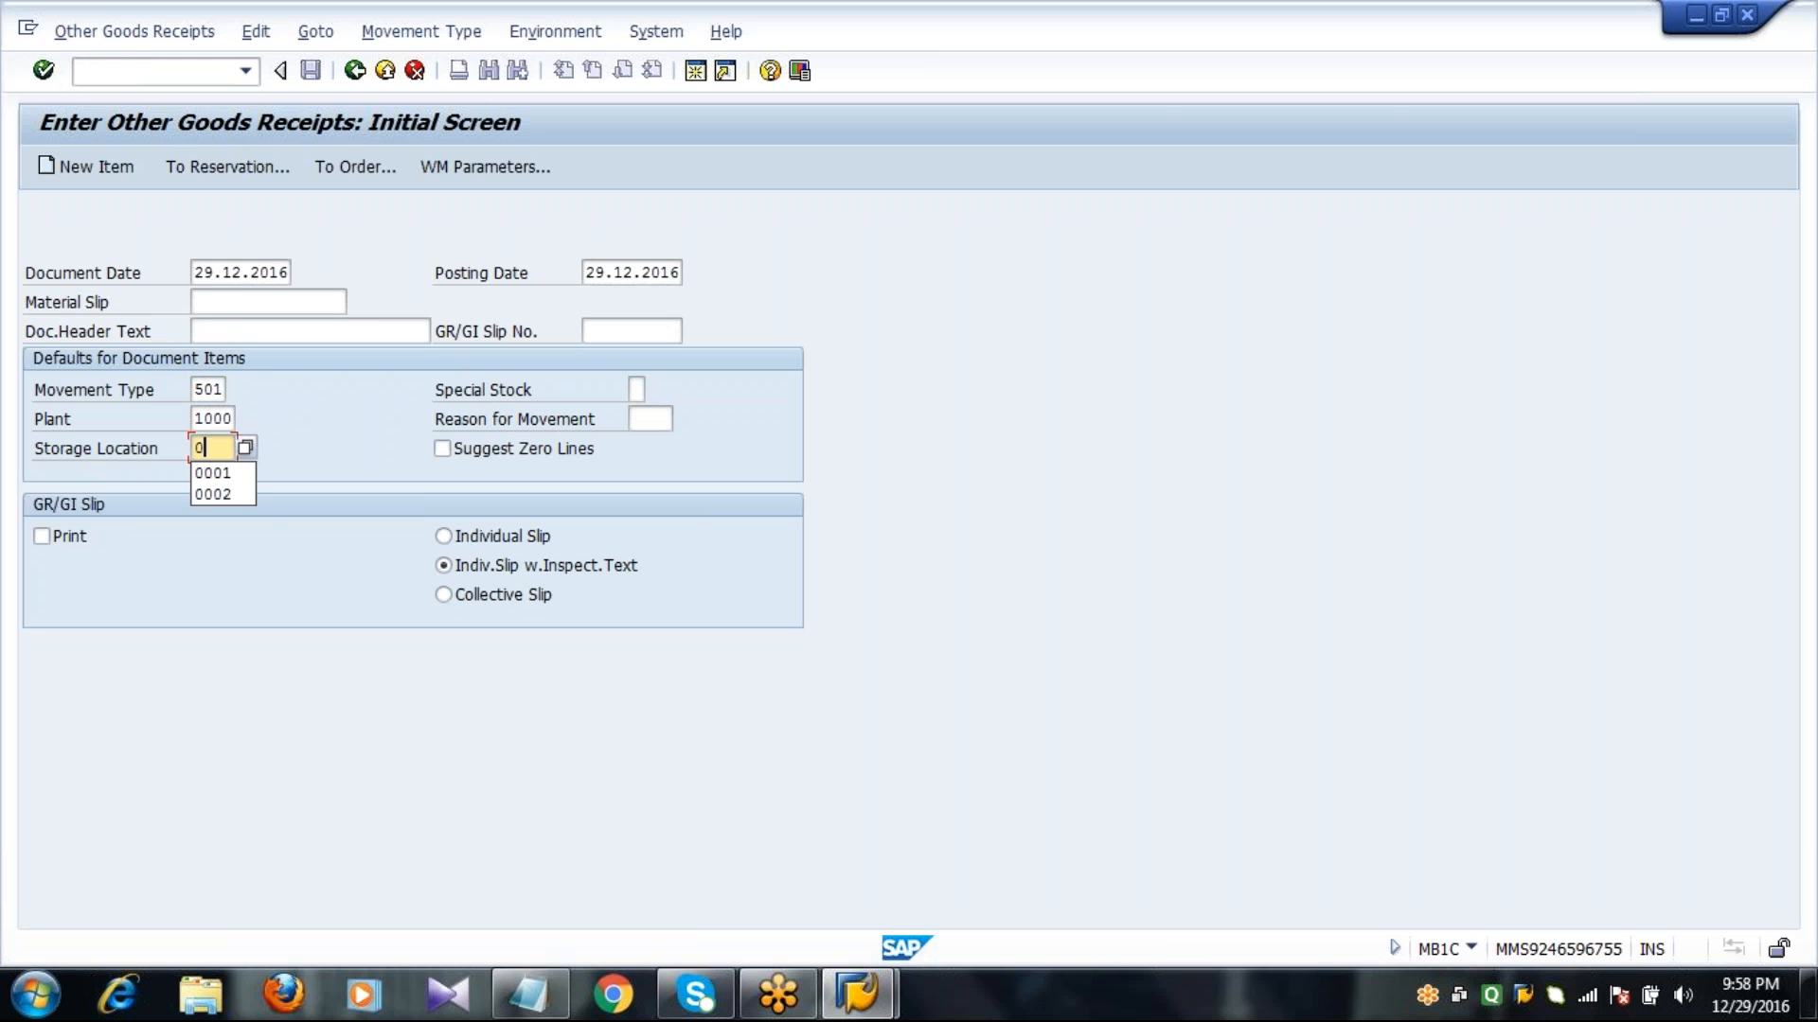
pyautogui.write('0001')
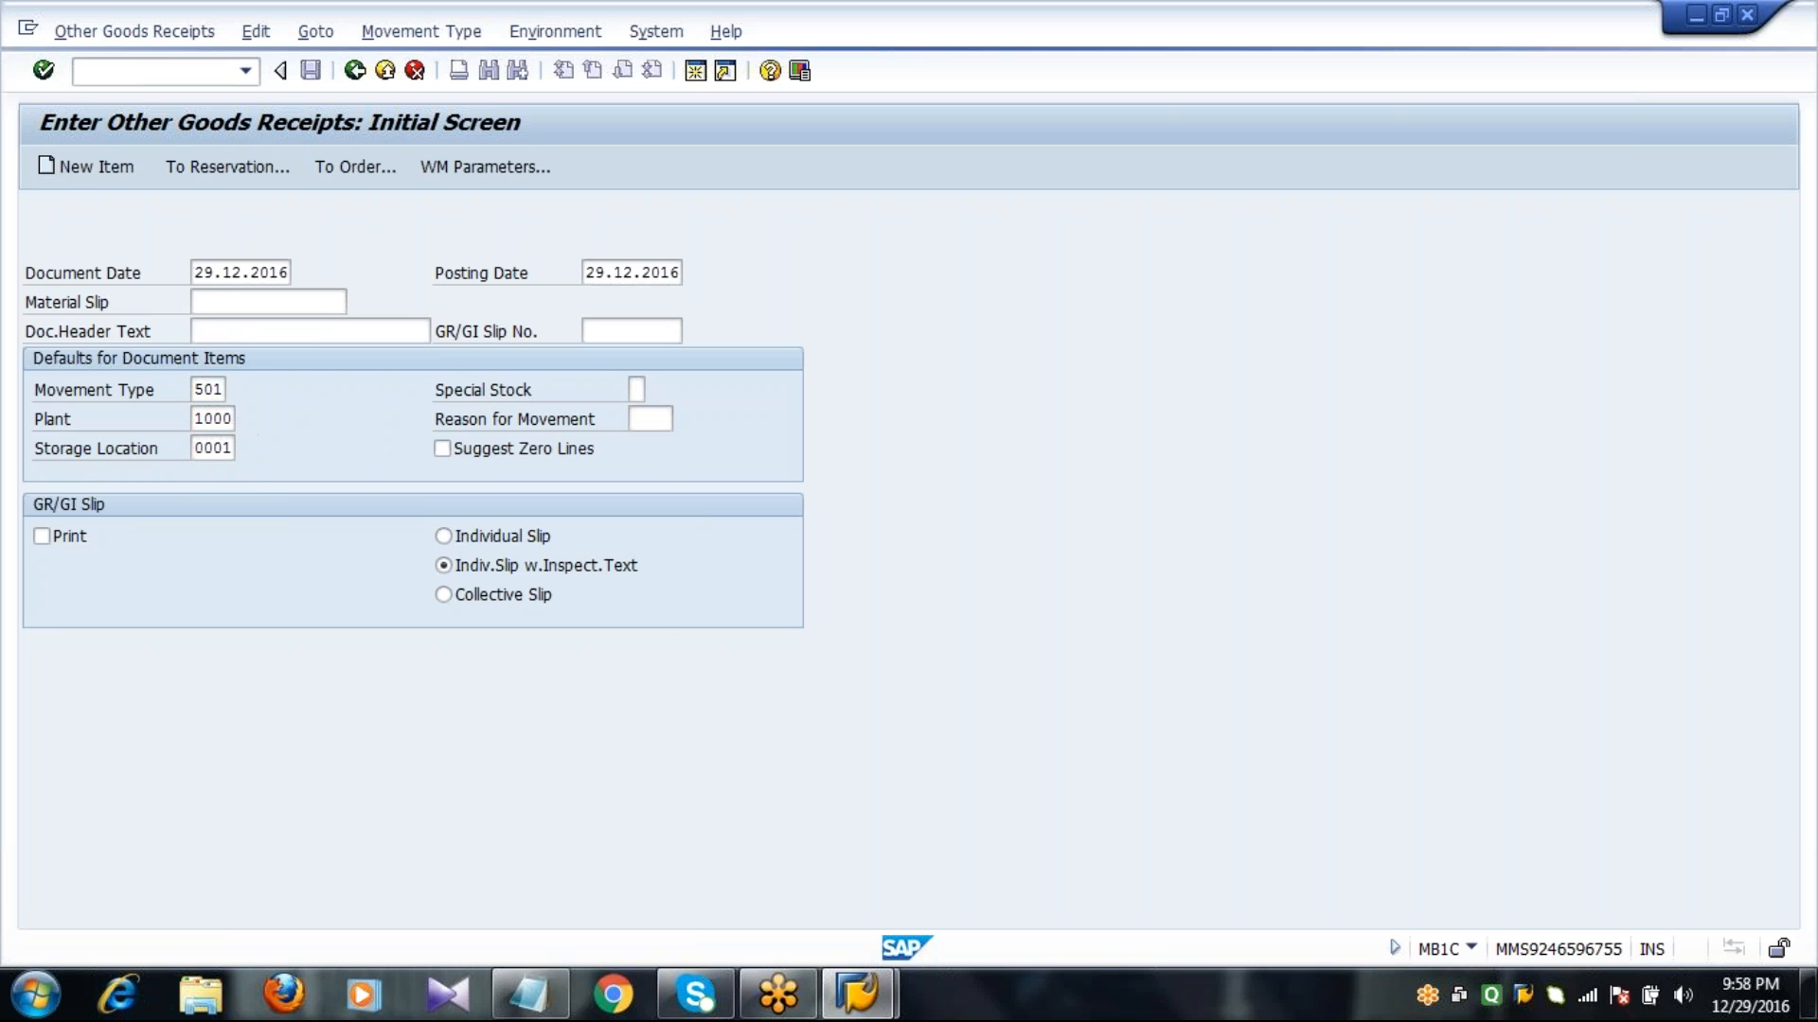
pyautogui.press('Return')
# Enter material 2046 with quantity 50 as the first receipt item and post the goods receipt.
pyautogui.write('2046')
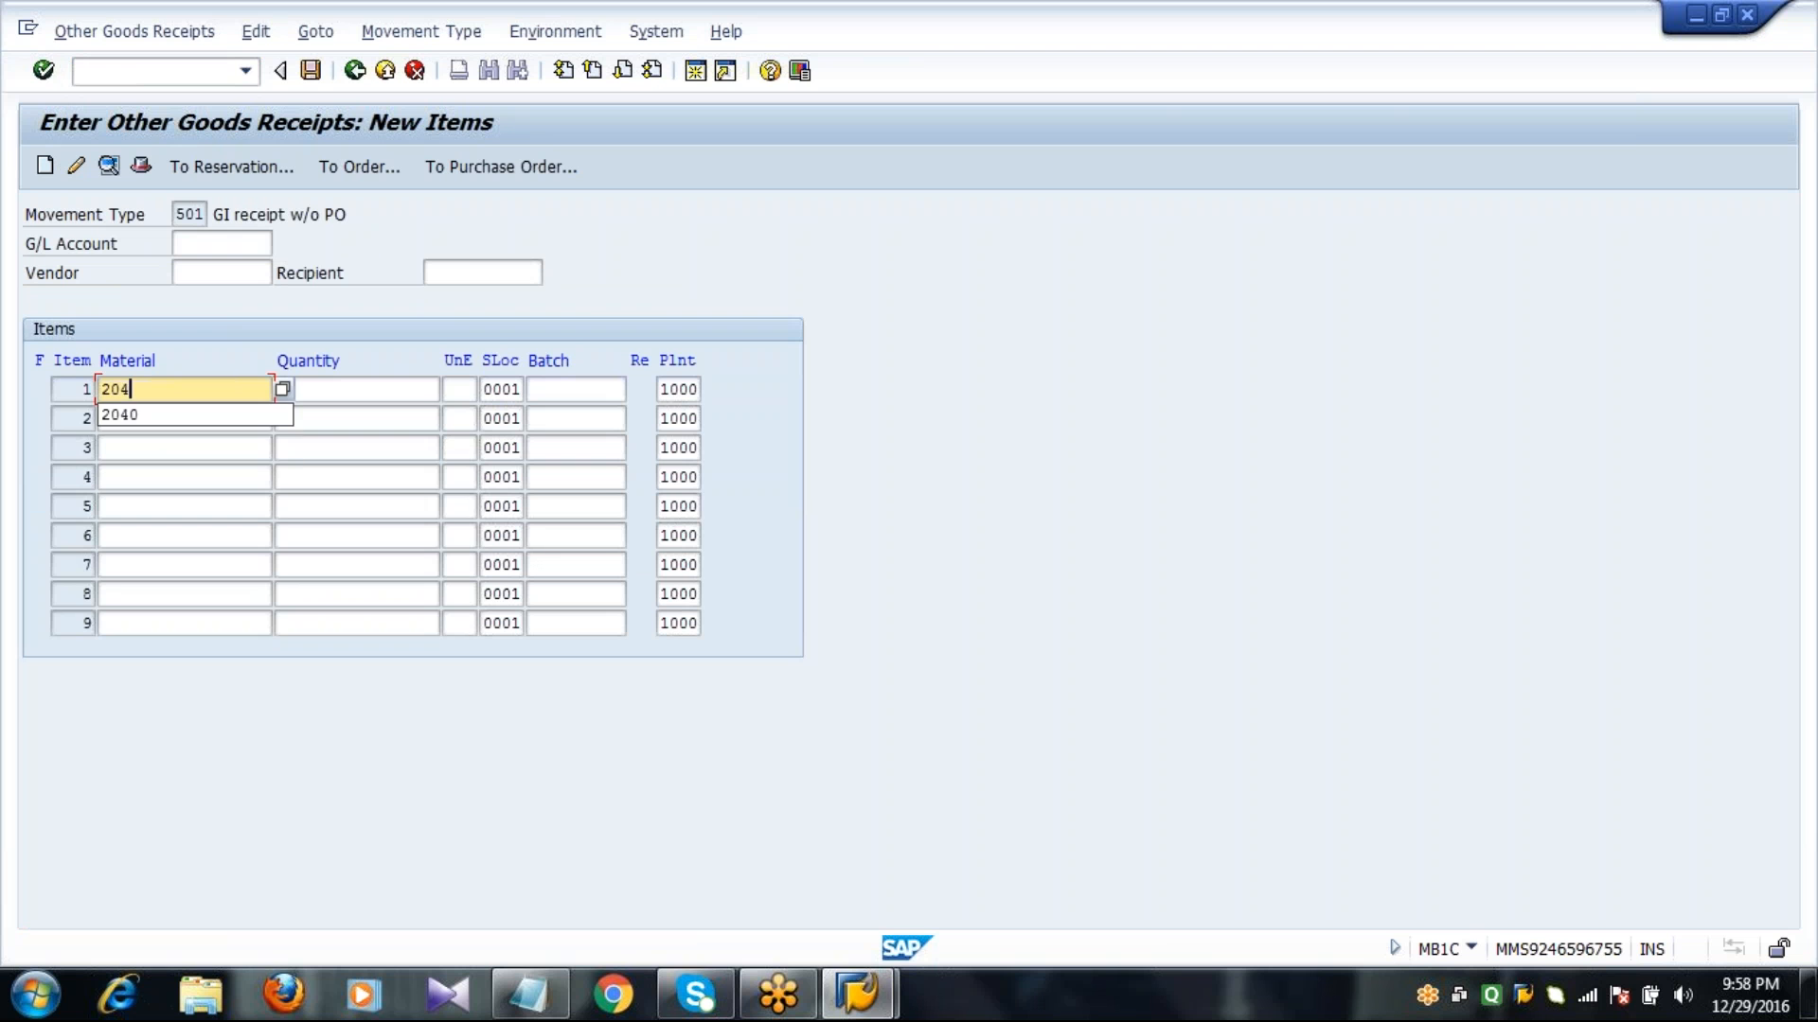
pyautogui.press('Tab')
pyautogui.write('50')
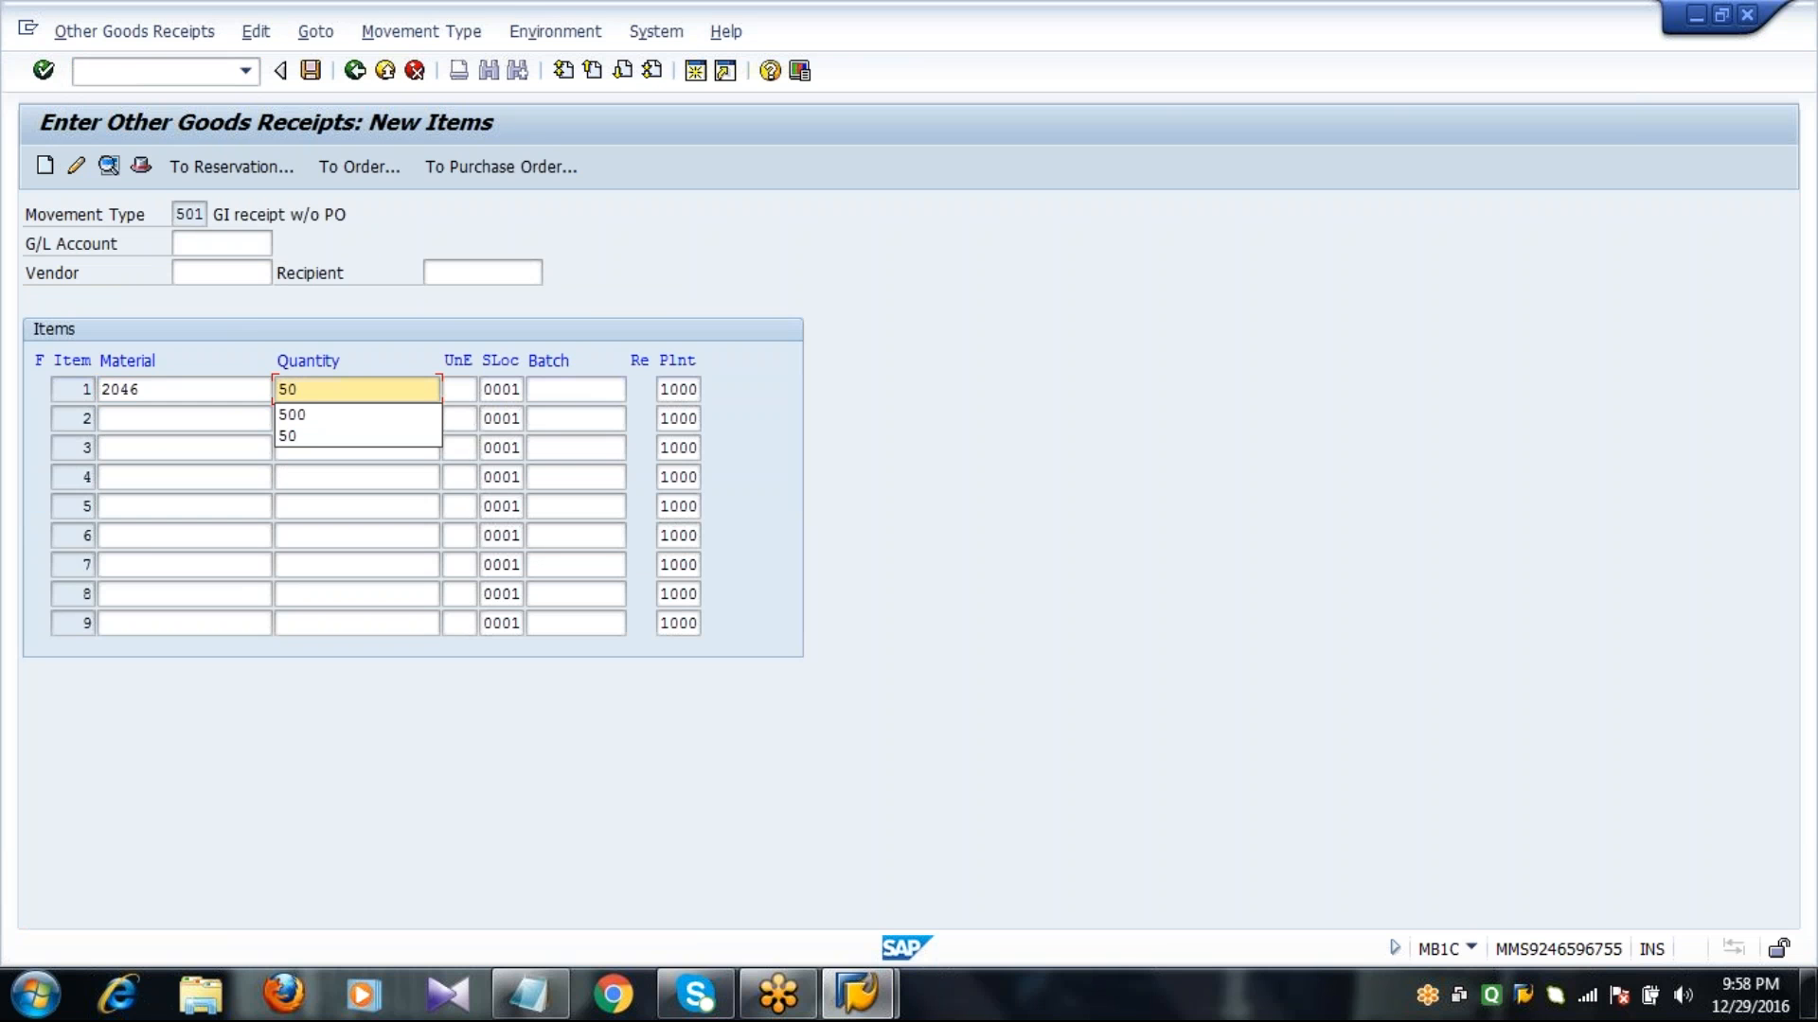
pyautogui.press('Return')
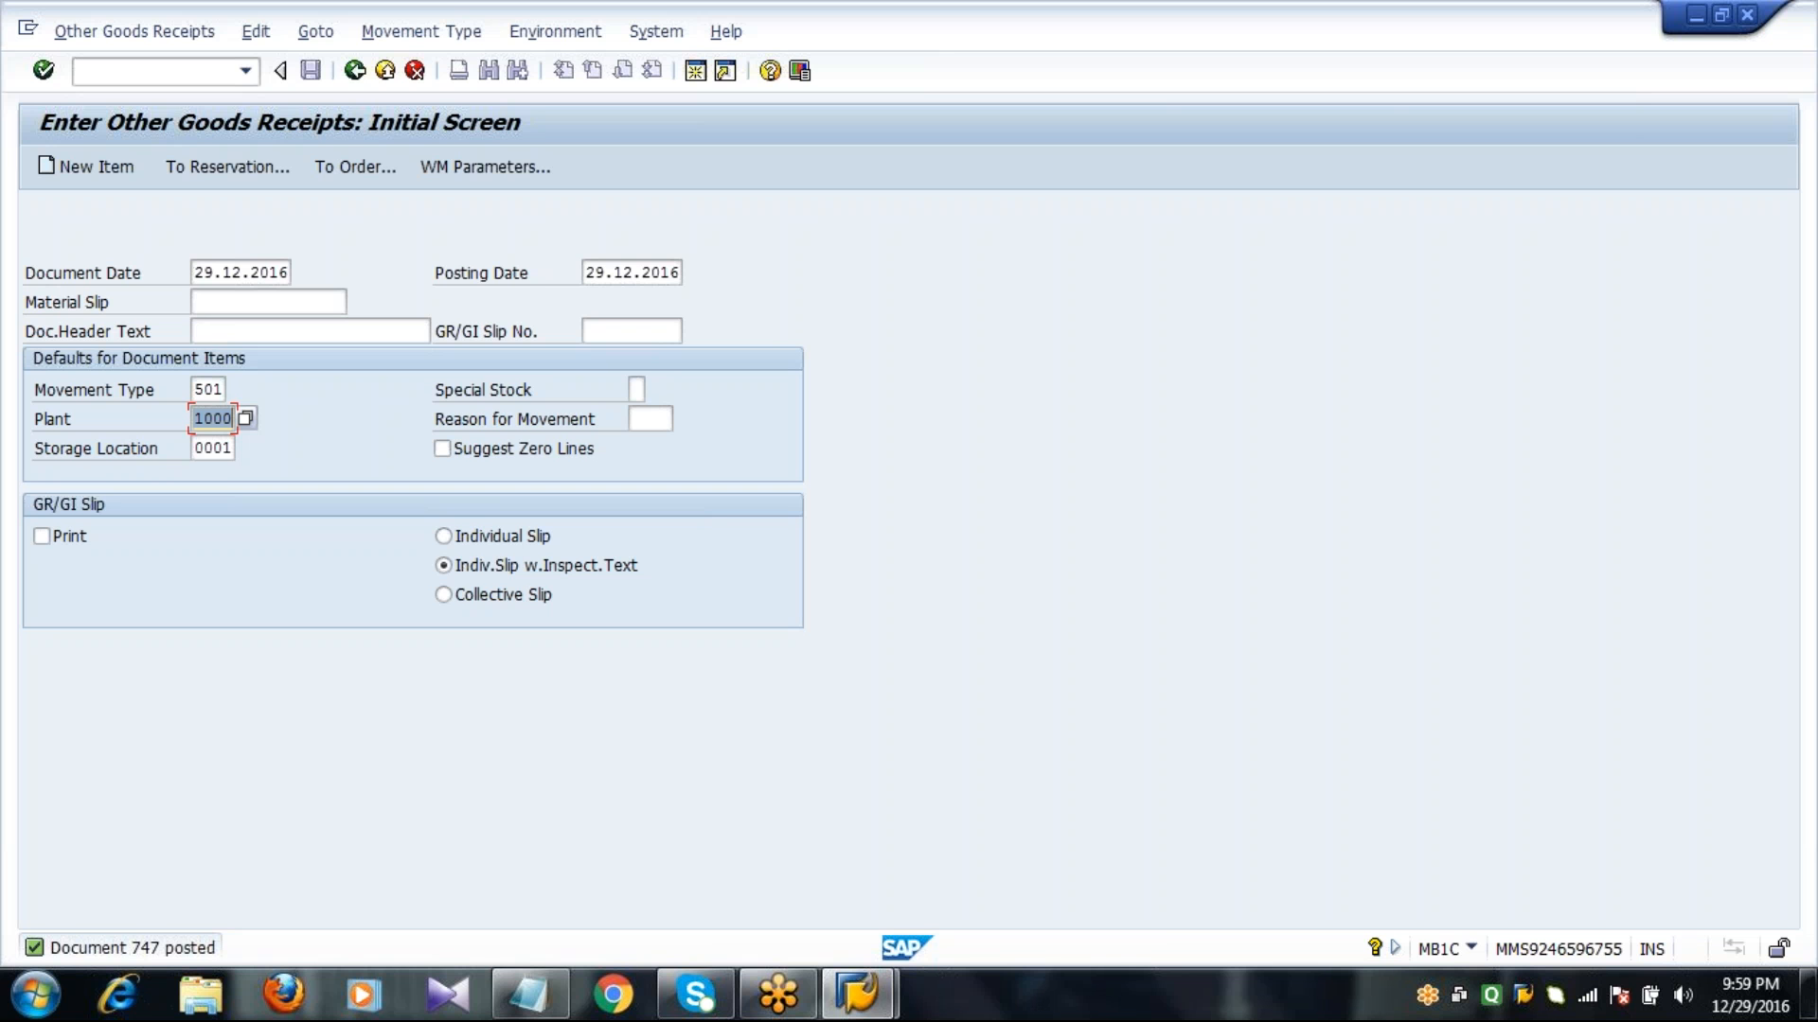
# Start goods issue transaction MB1A with movement type 201 and proceed to the item entry.
pyautogui.click(161, 70)
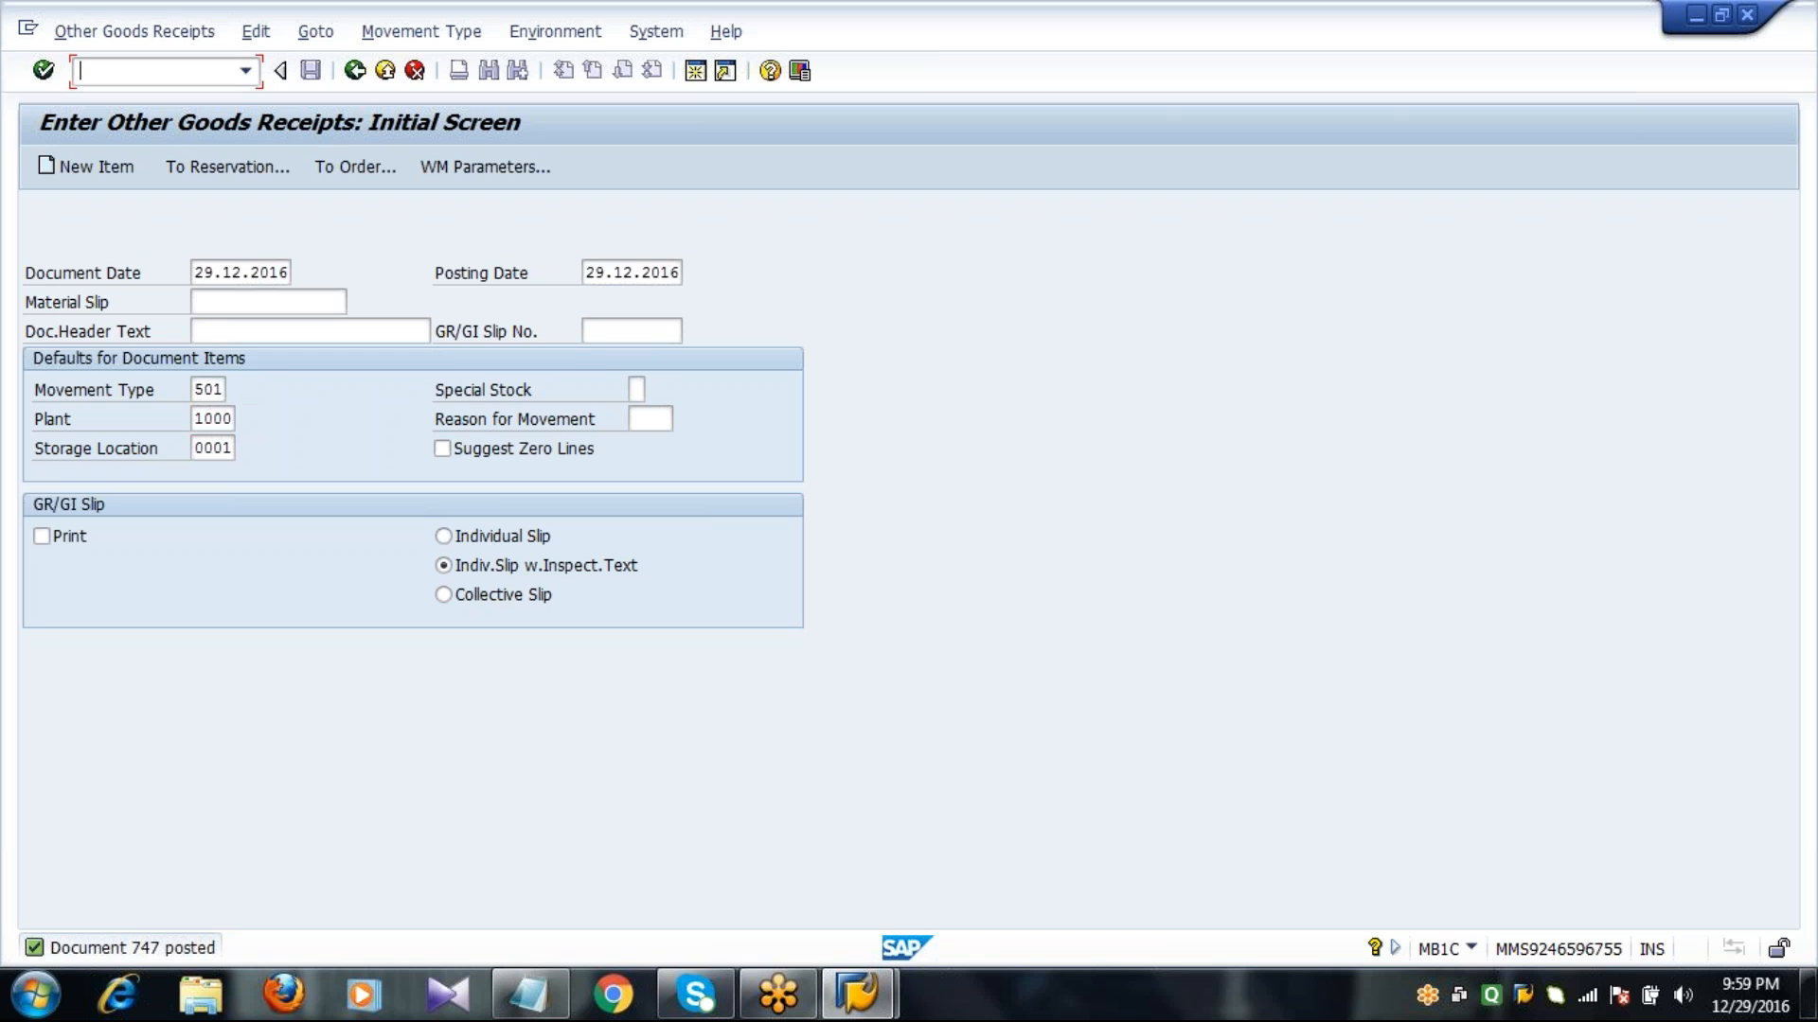
pyautogui.write('/nmb1a')
pyautogui.press('Return')
pyautogui.write('201')
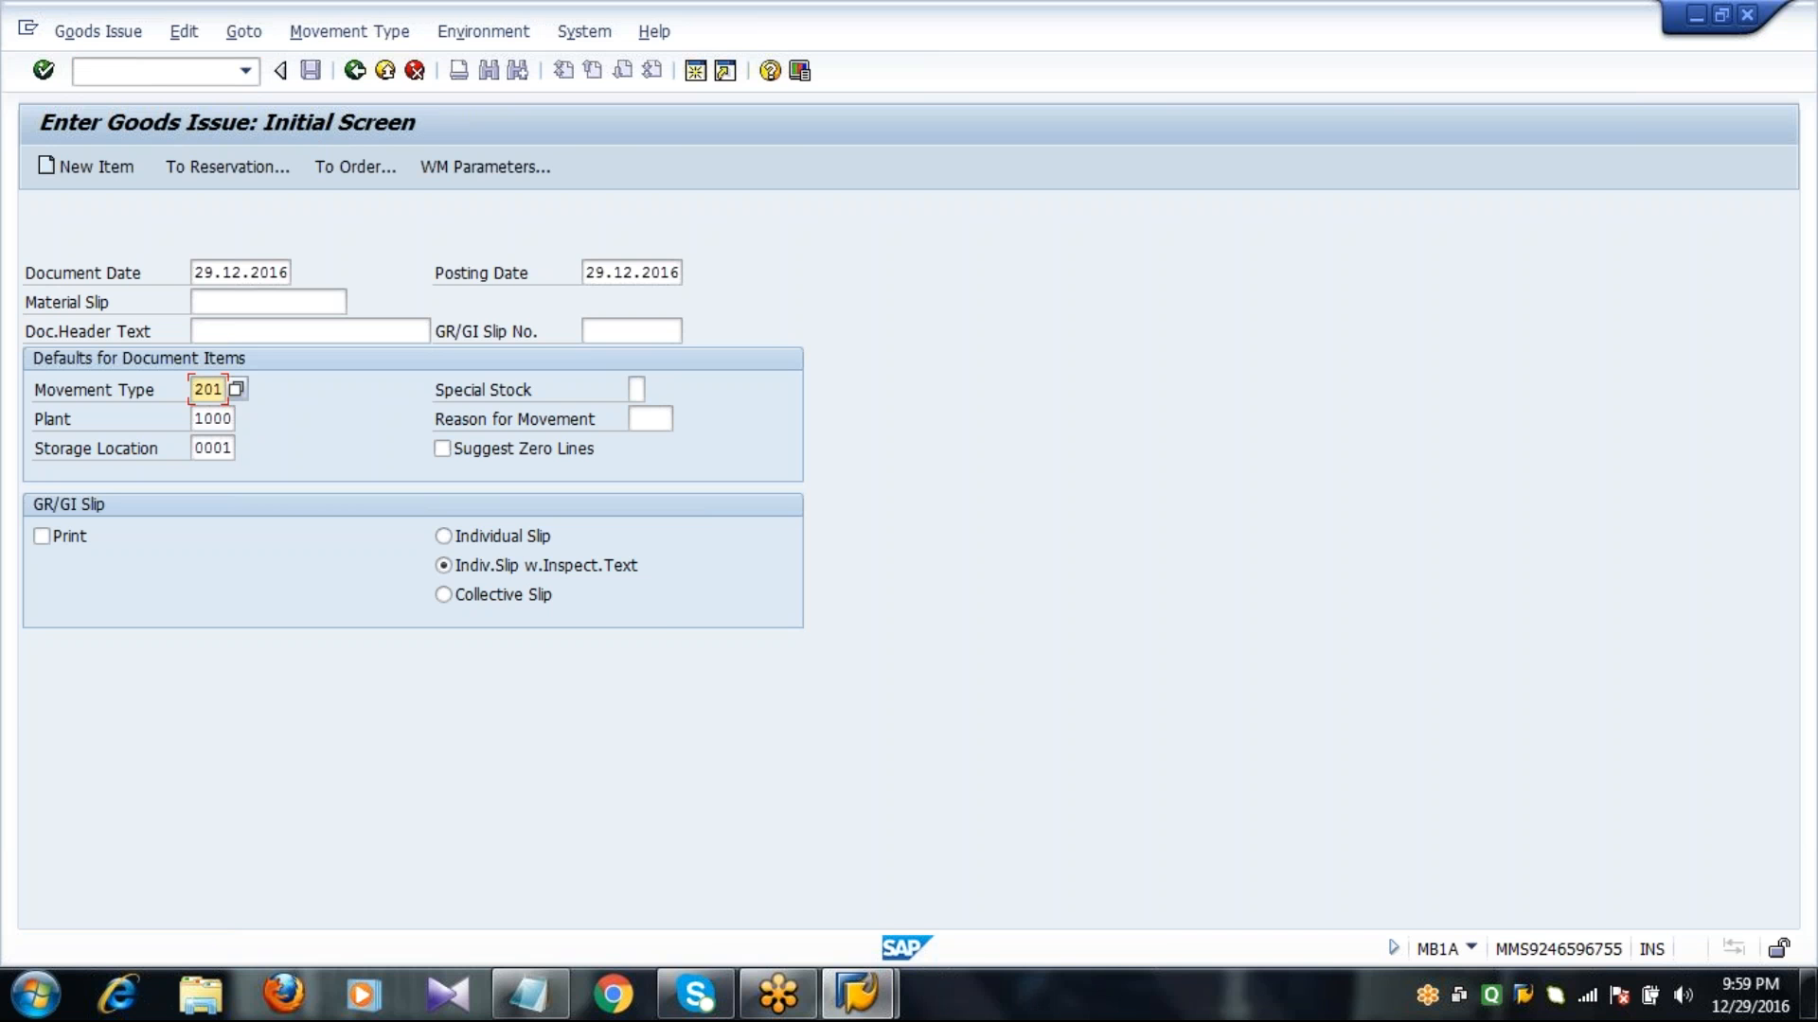
pyautogui.press('Return')
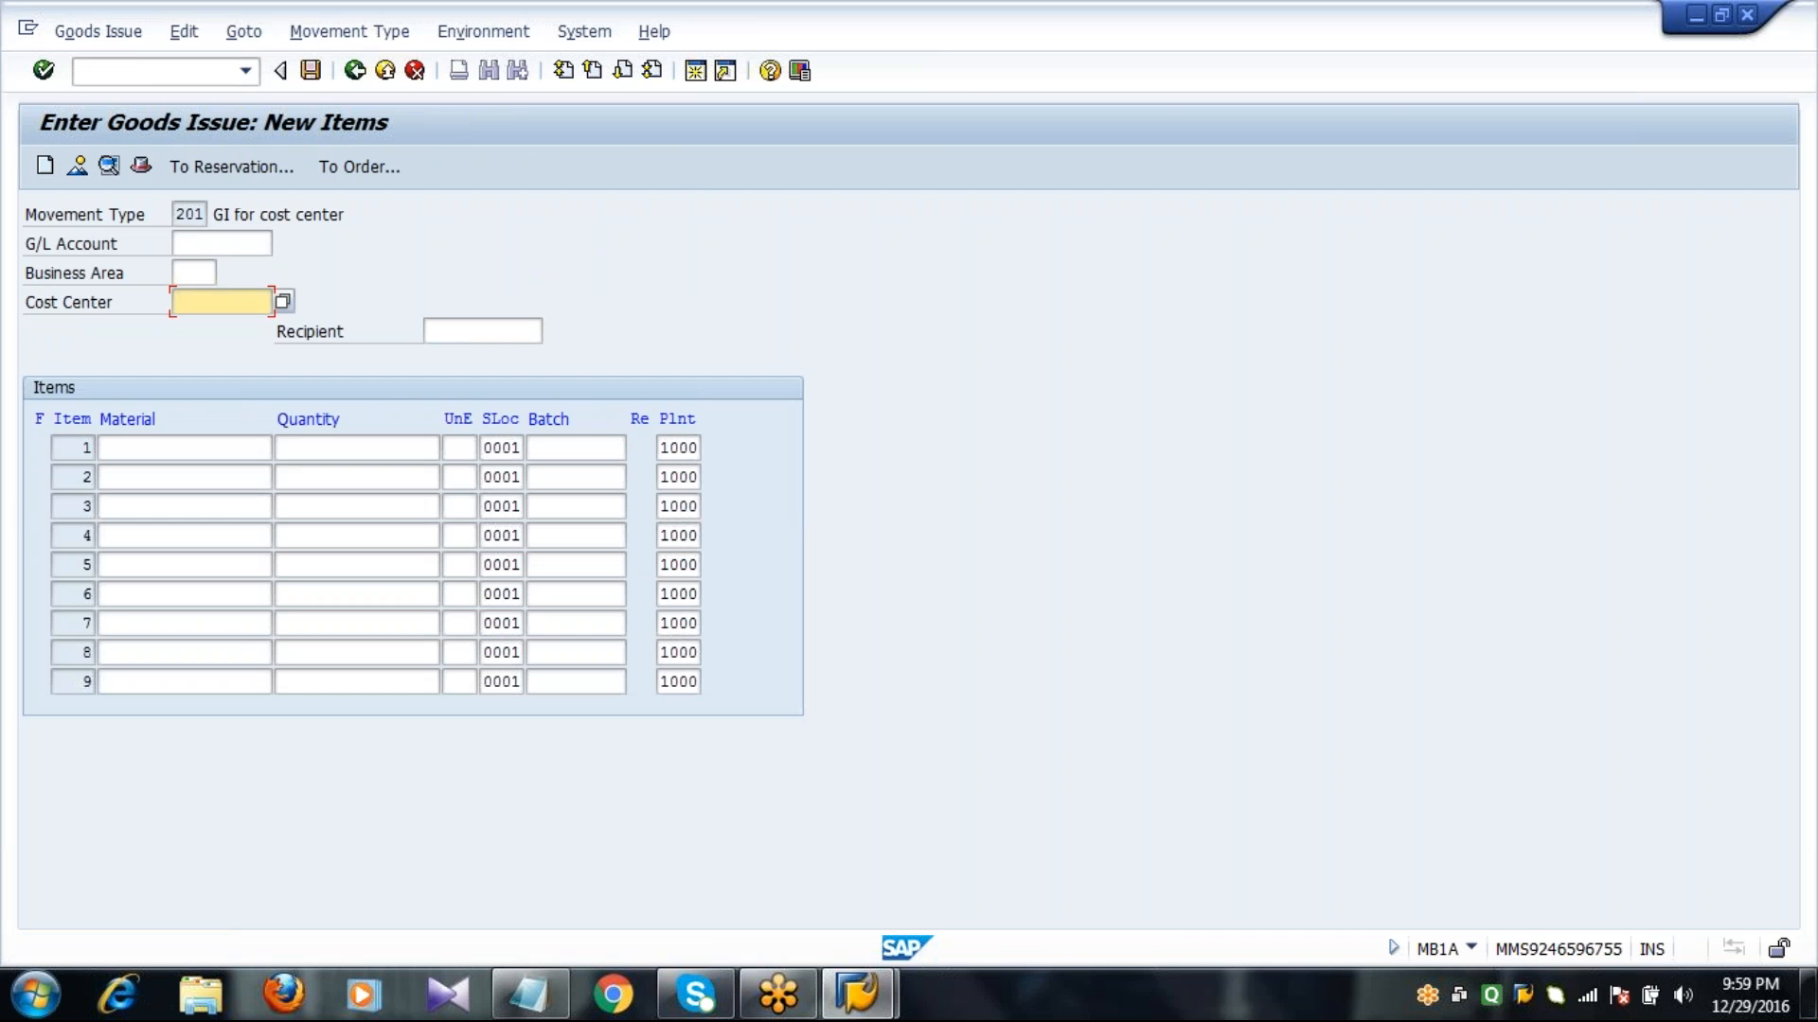
# Enter cost center 1000 and material 2046 with quantity 30, and post the goods issue.
pyautogui.write('1000')
pyautogui.press('Tab')
pyautogui.press('Tab')
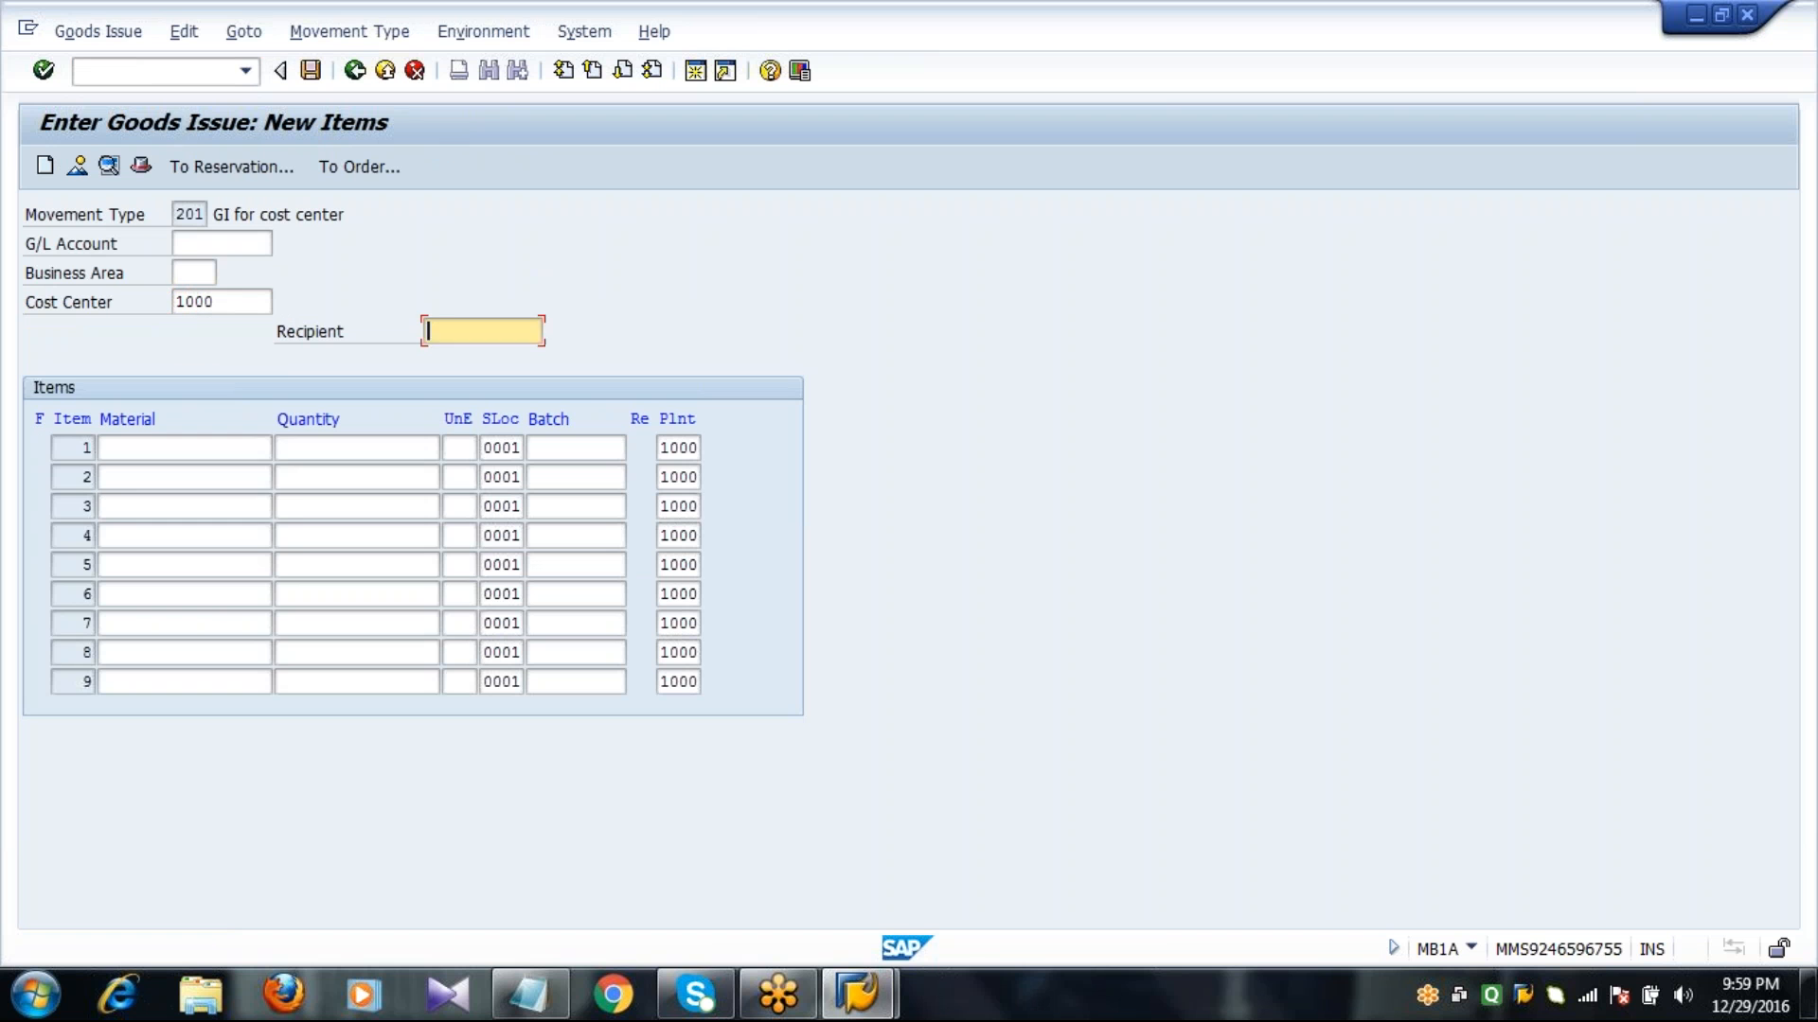
pyautogui.write('2046')
pyautogui.press('Tab')
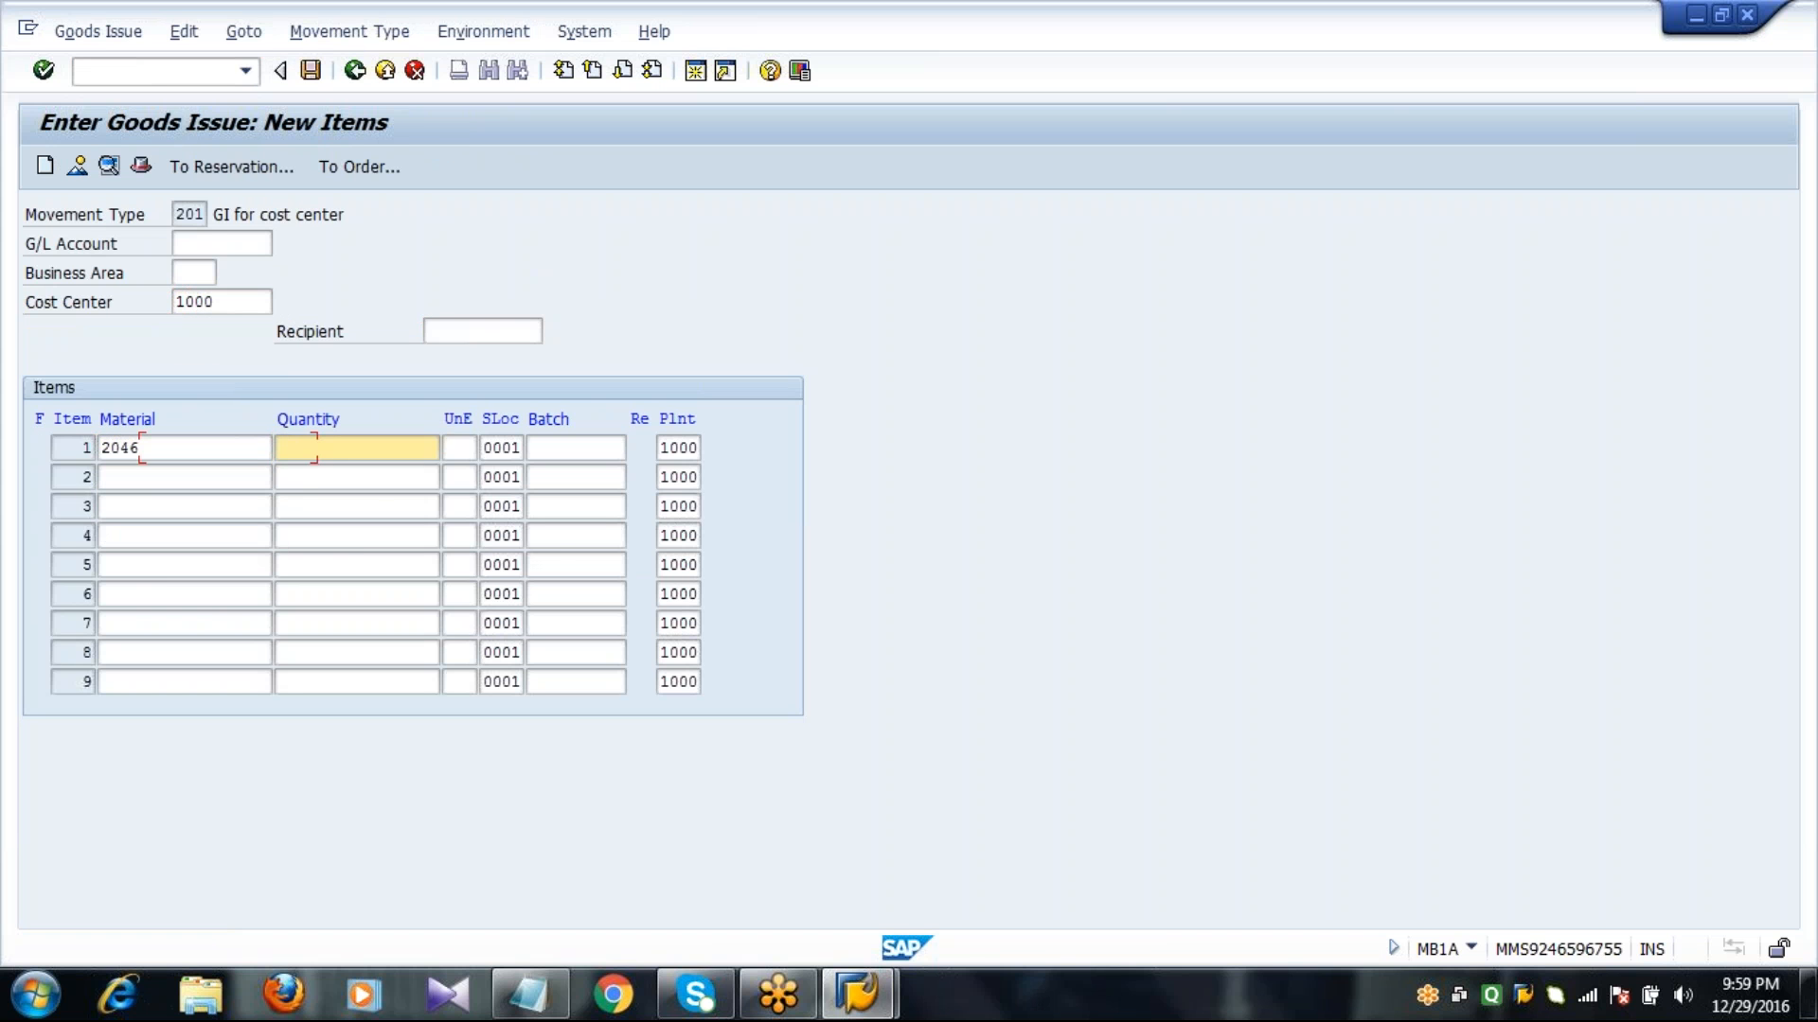
pyautogui.write('30')
pyautogui.press('Return')
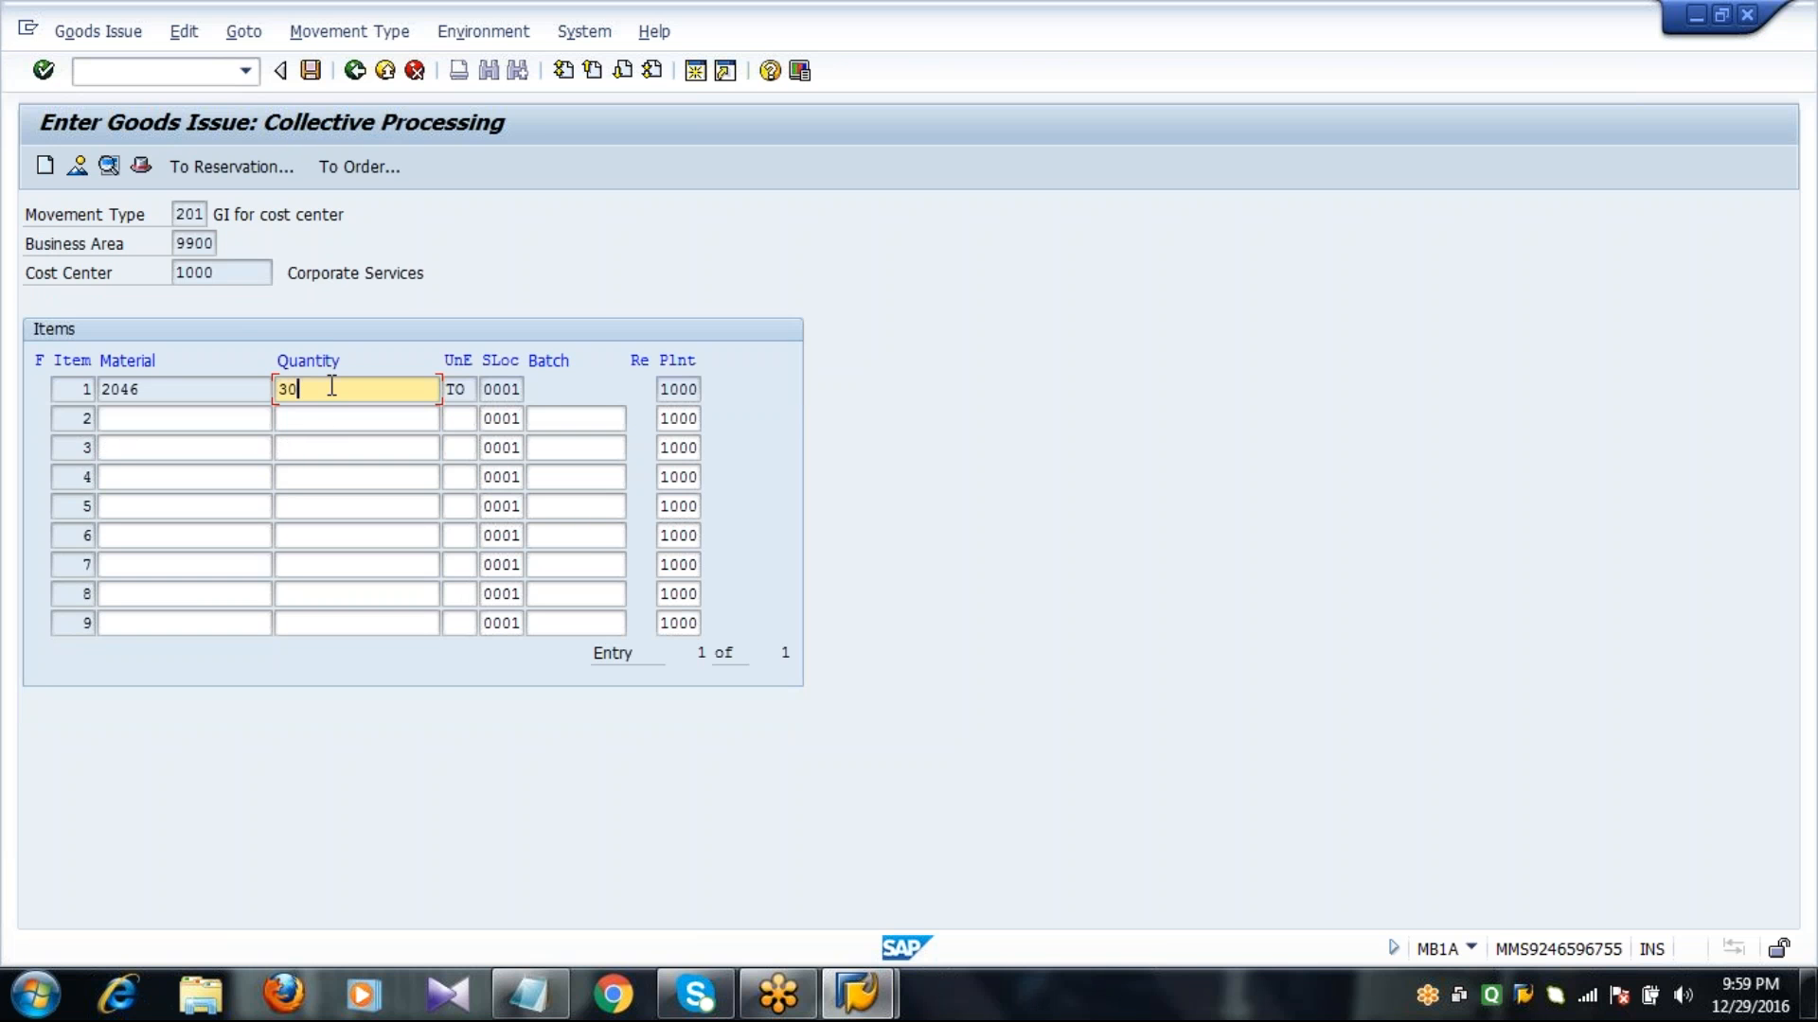
pyautogui.click(311, 72)
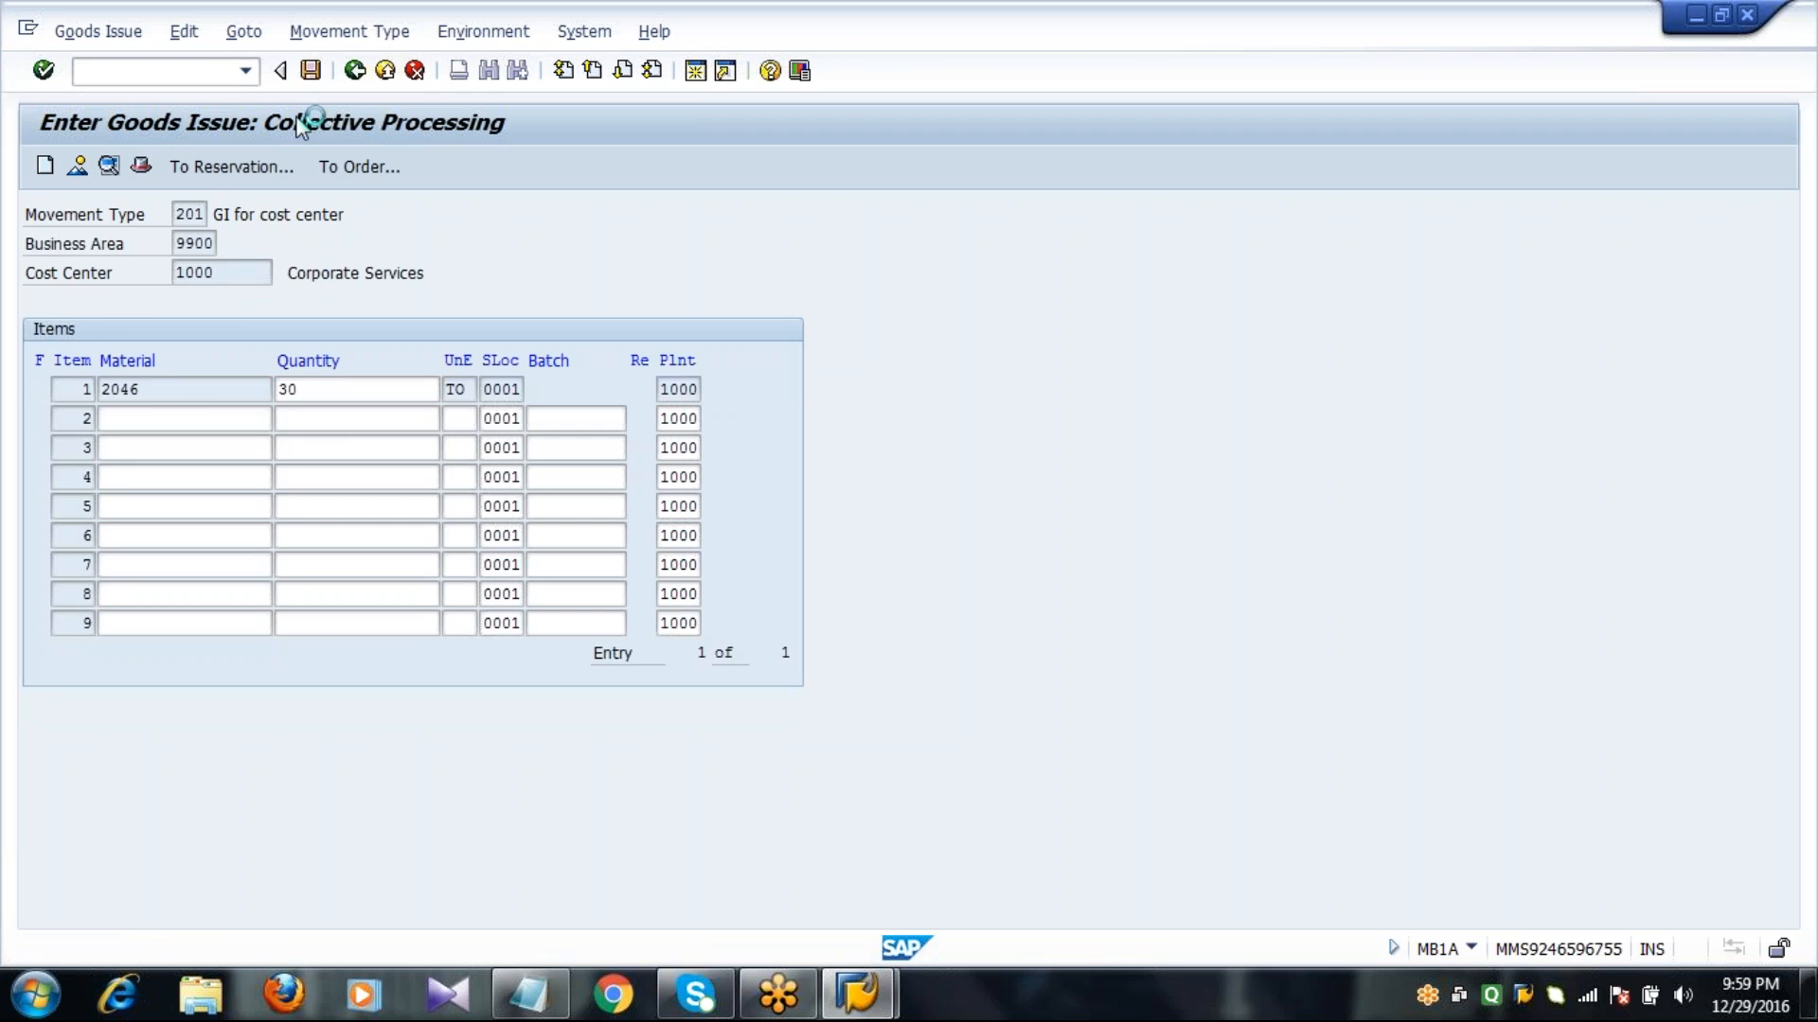
# Display the MMBE stock overview of material 2046 for plant 1000 and storage location 0001.
pyautogui.write('/NMMBE')
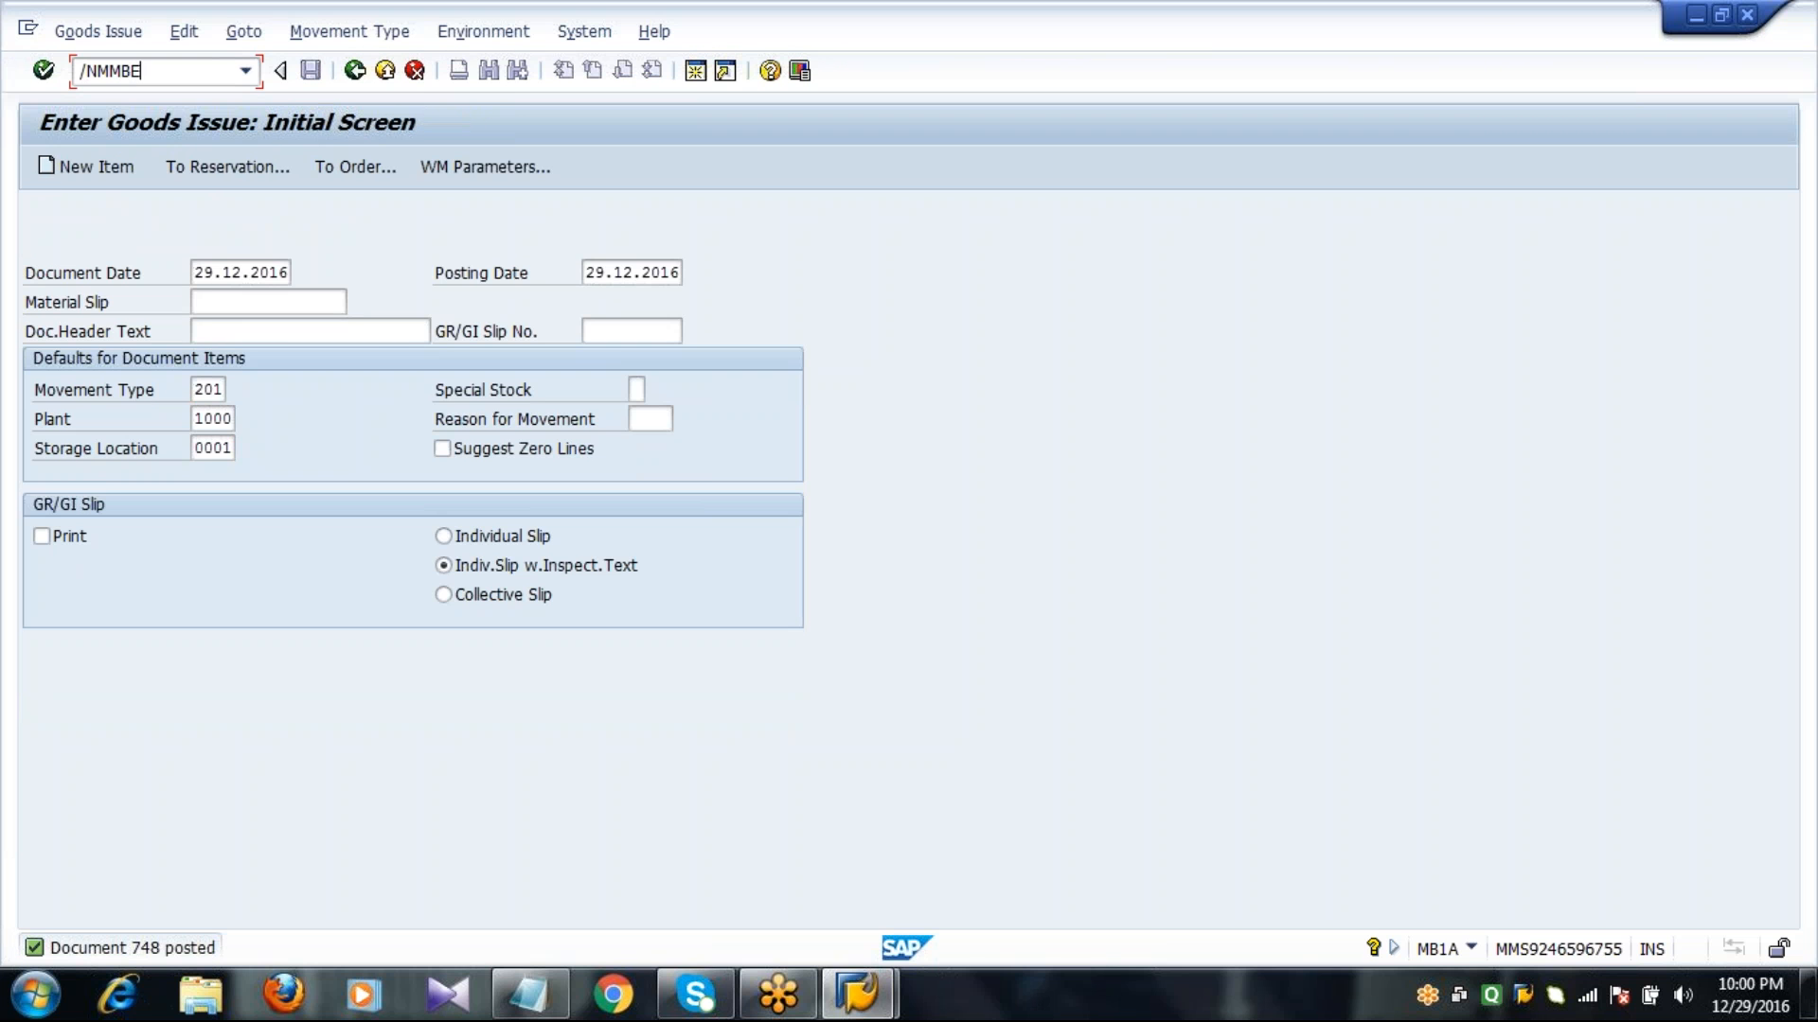
pyautogui.press('Return')
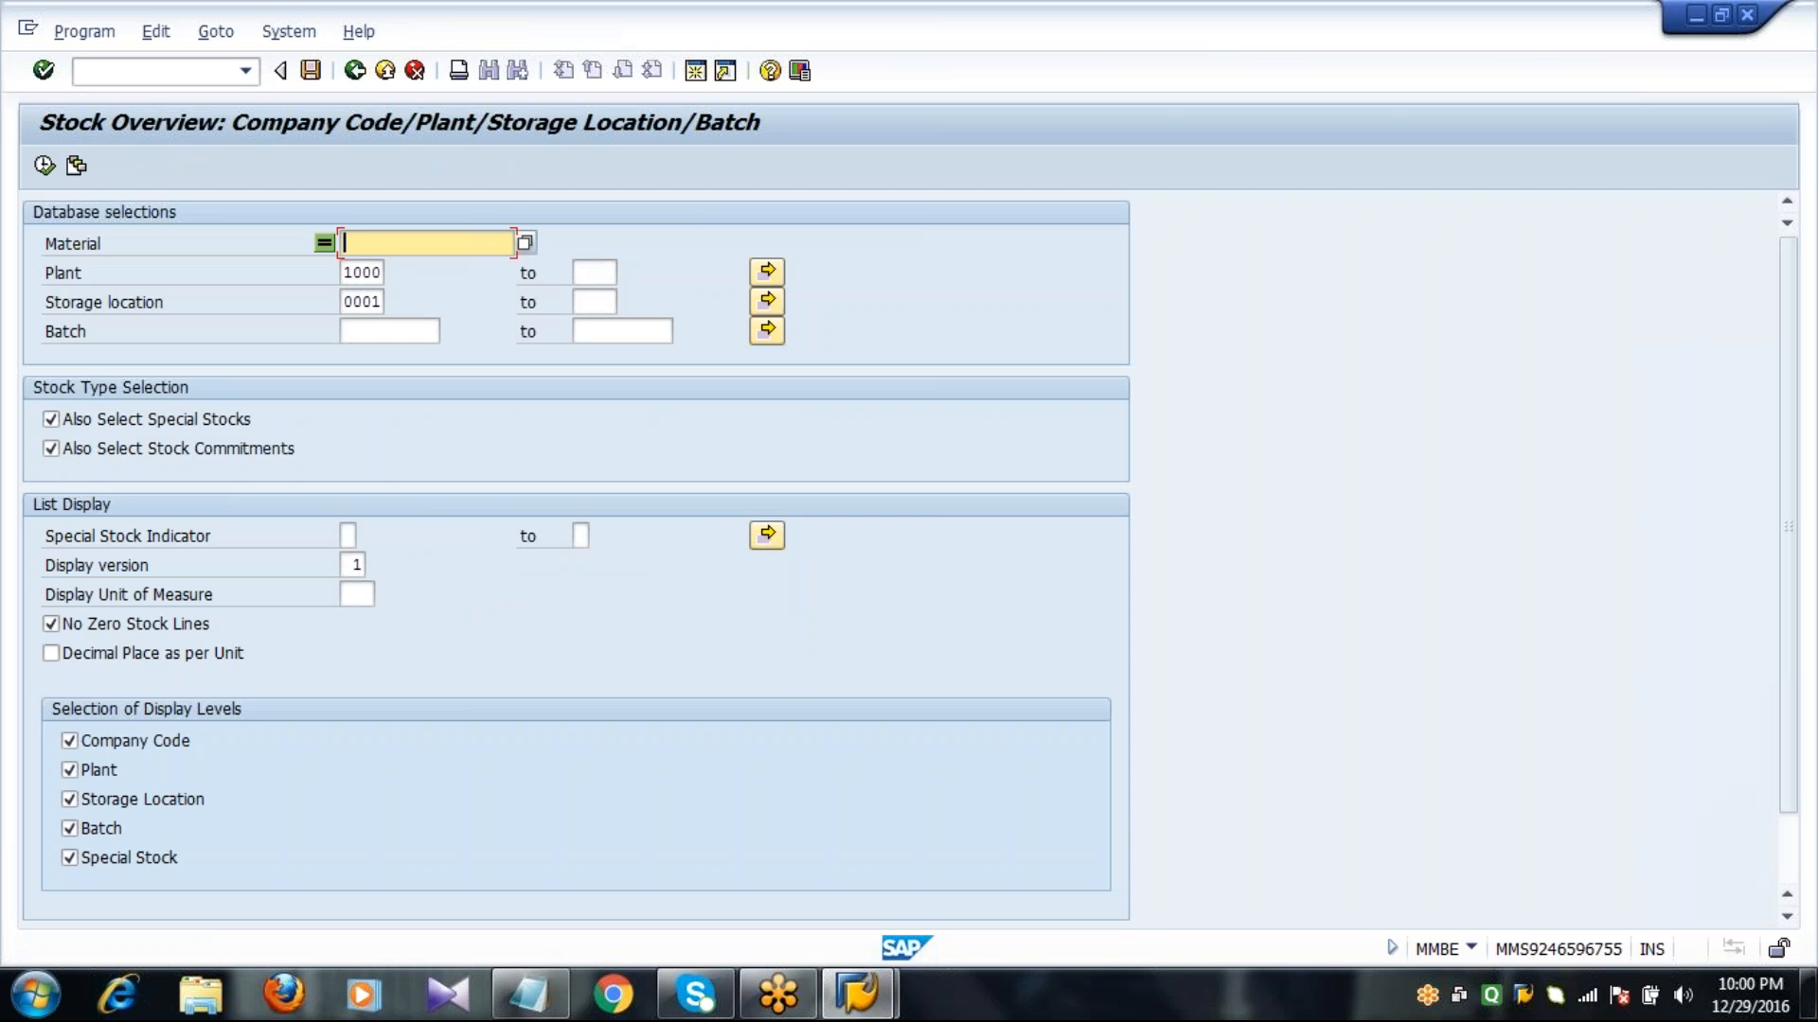
pyautogui.write('2046')
pyautogui.press('Down')
pyautogui.press('Down')
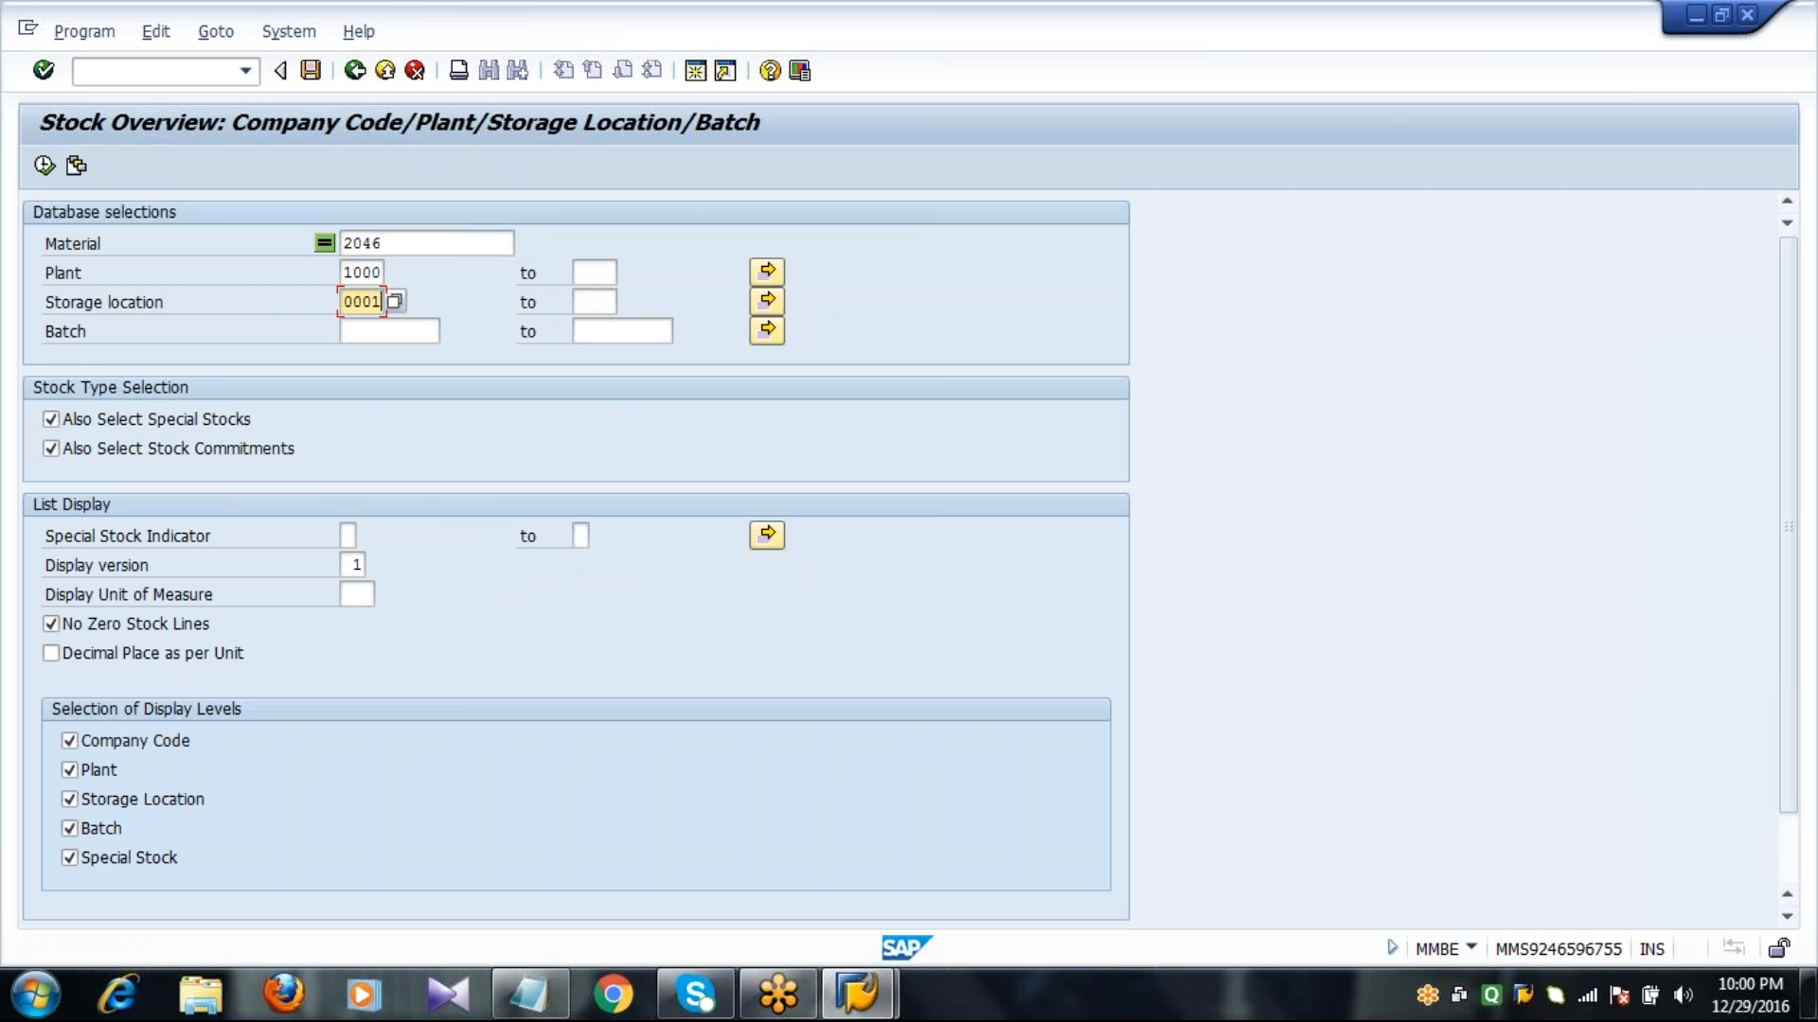
pyautogui.click(44, 167)
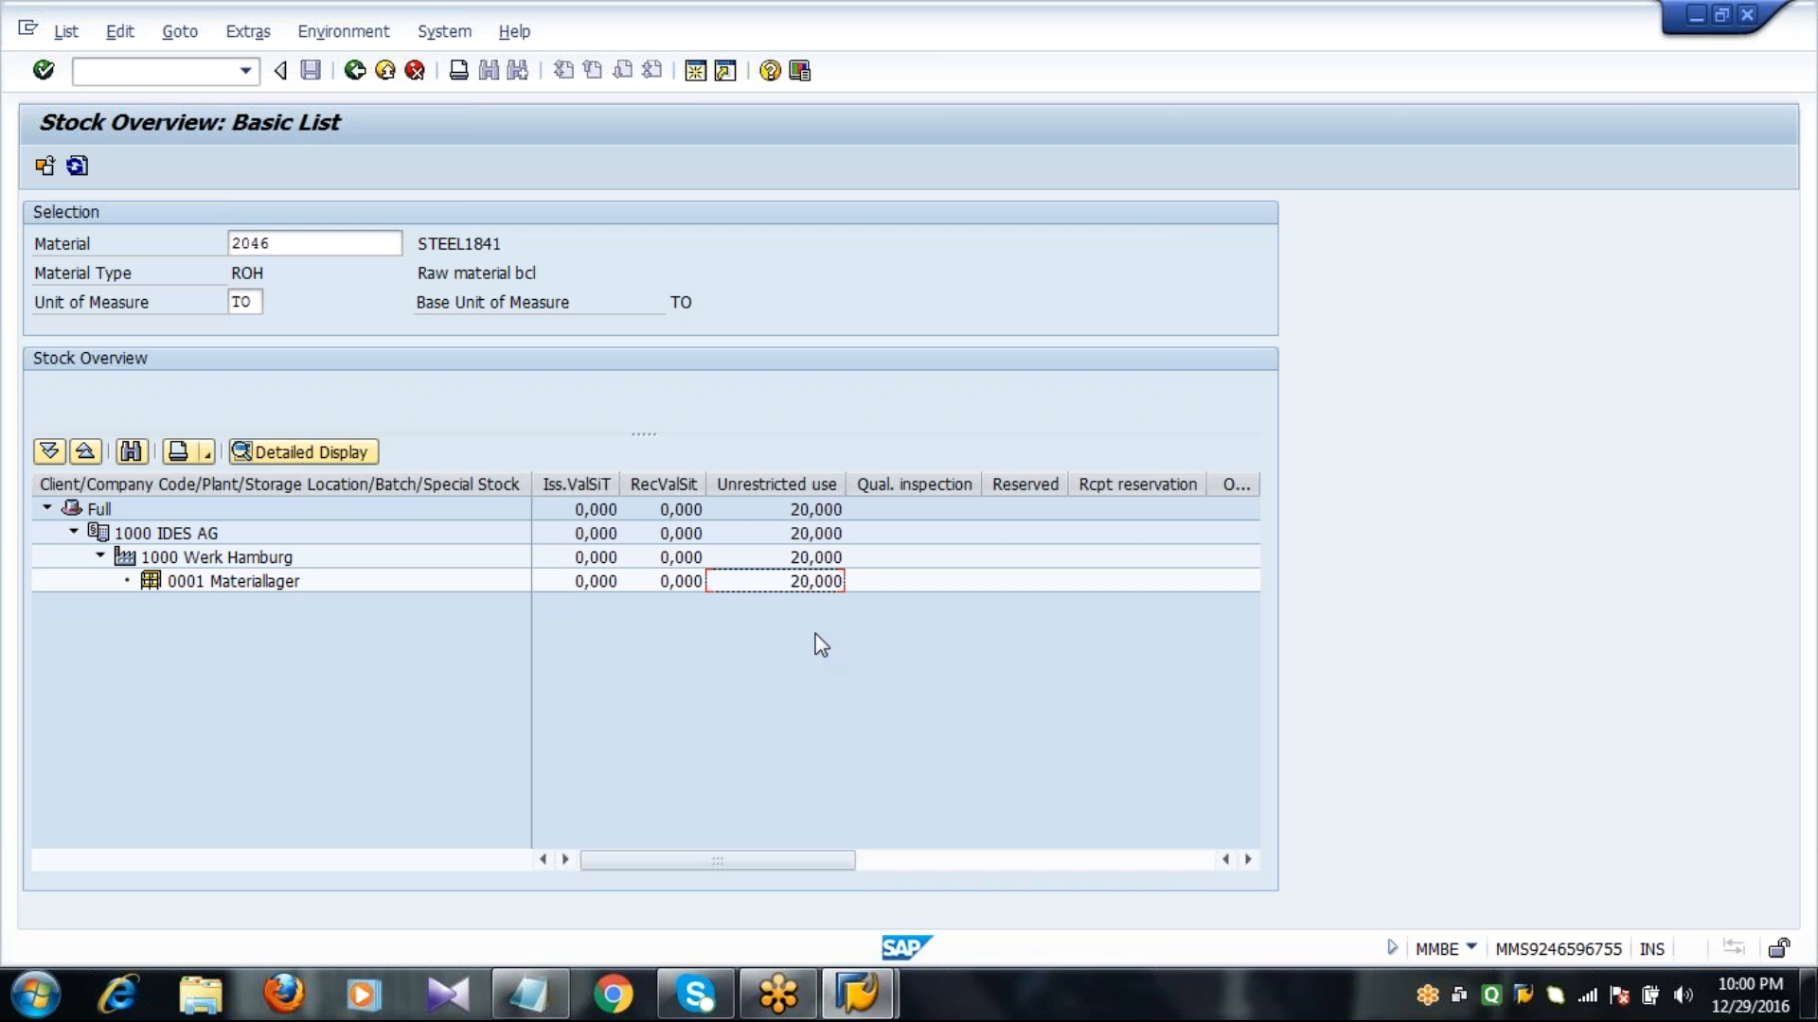
# Open a new SAP session and close the surplus SAP Easy Access window.
pyautogui.click(696, 76)
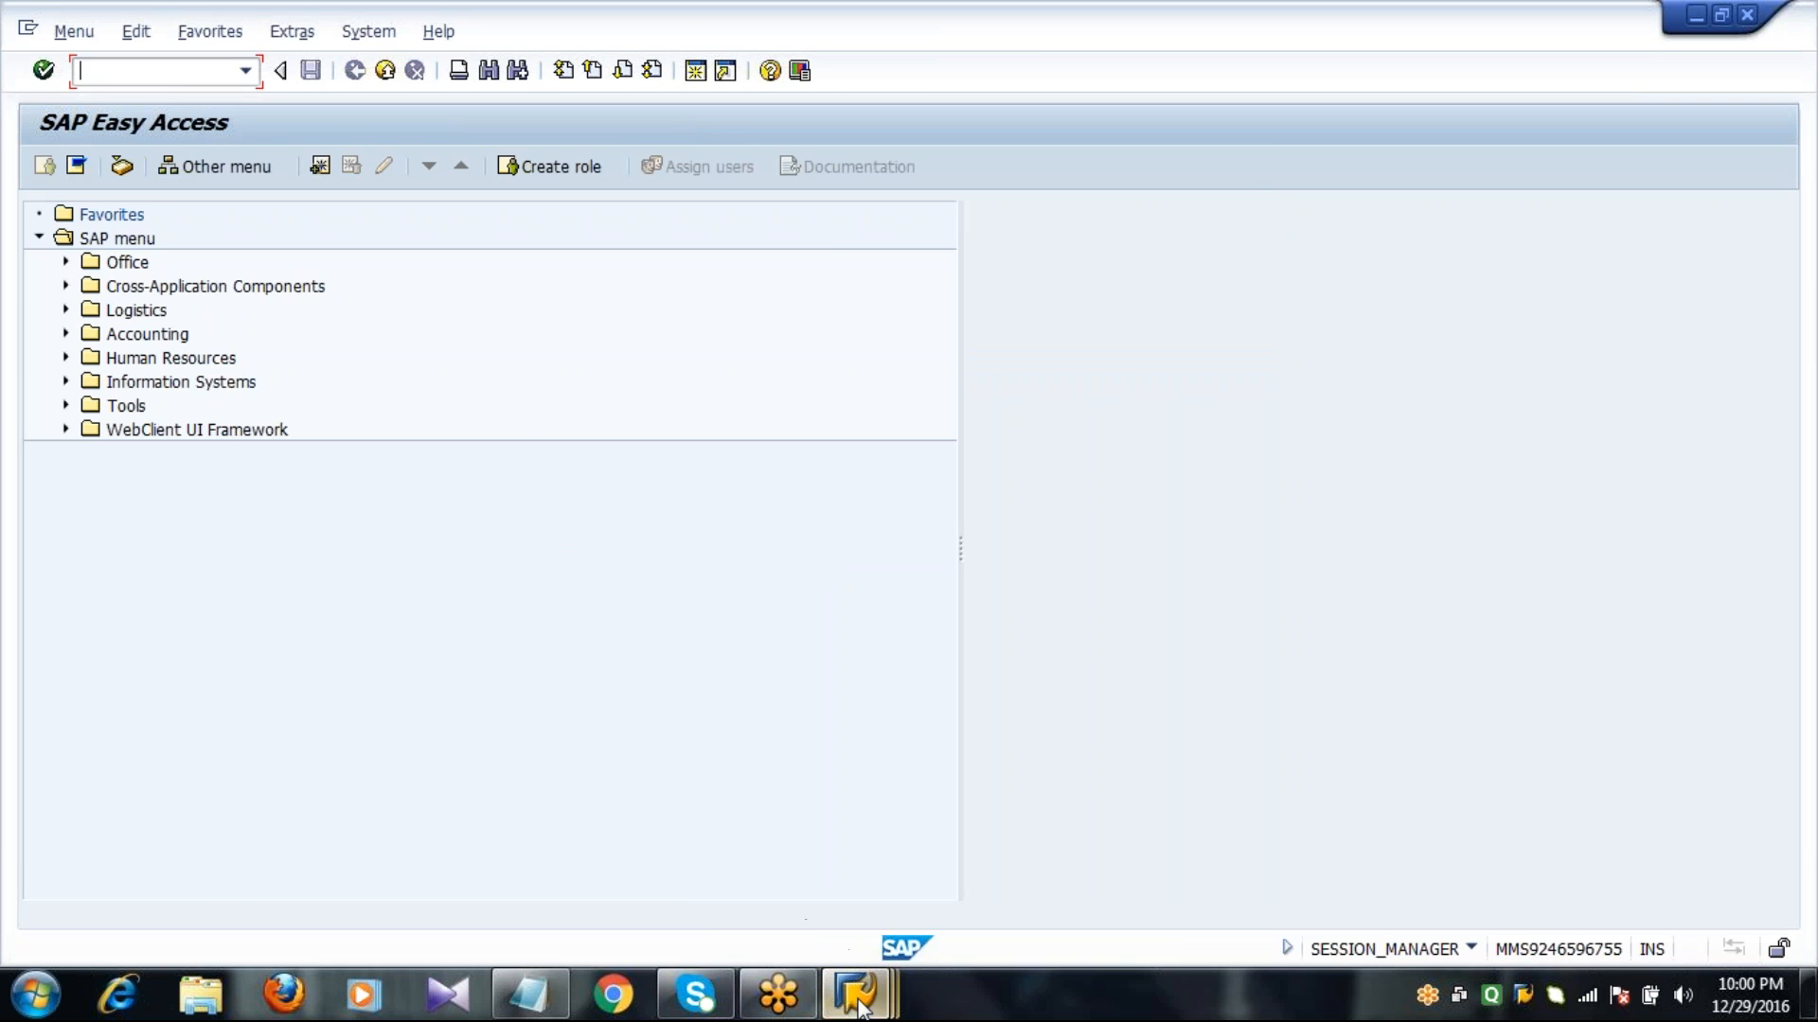
pyautogui.moveTo(859, 1005)
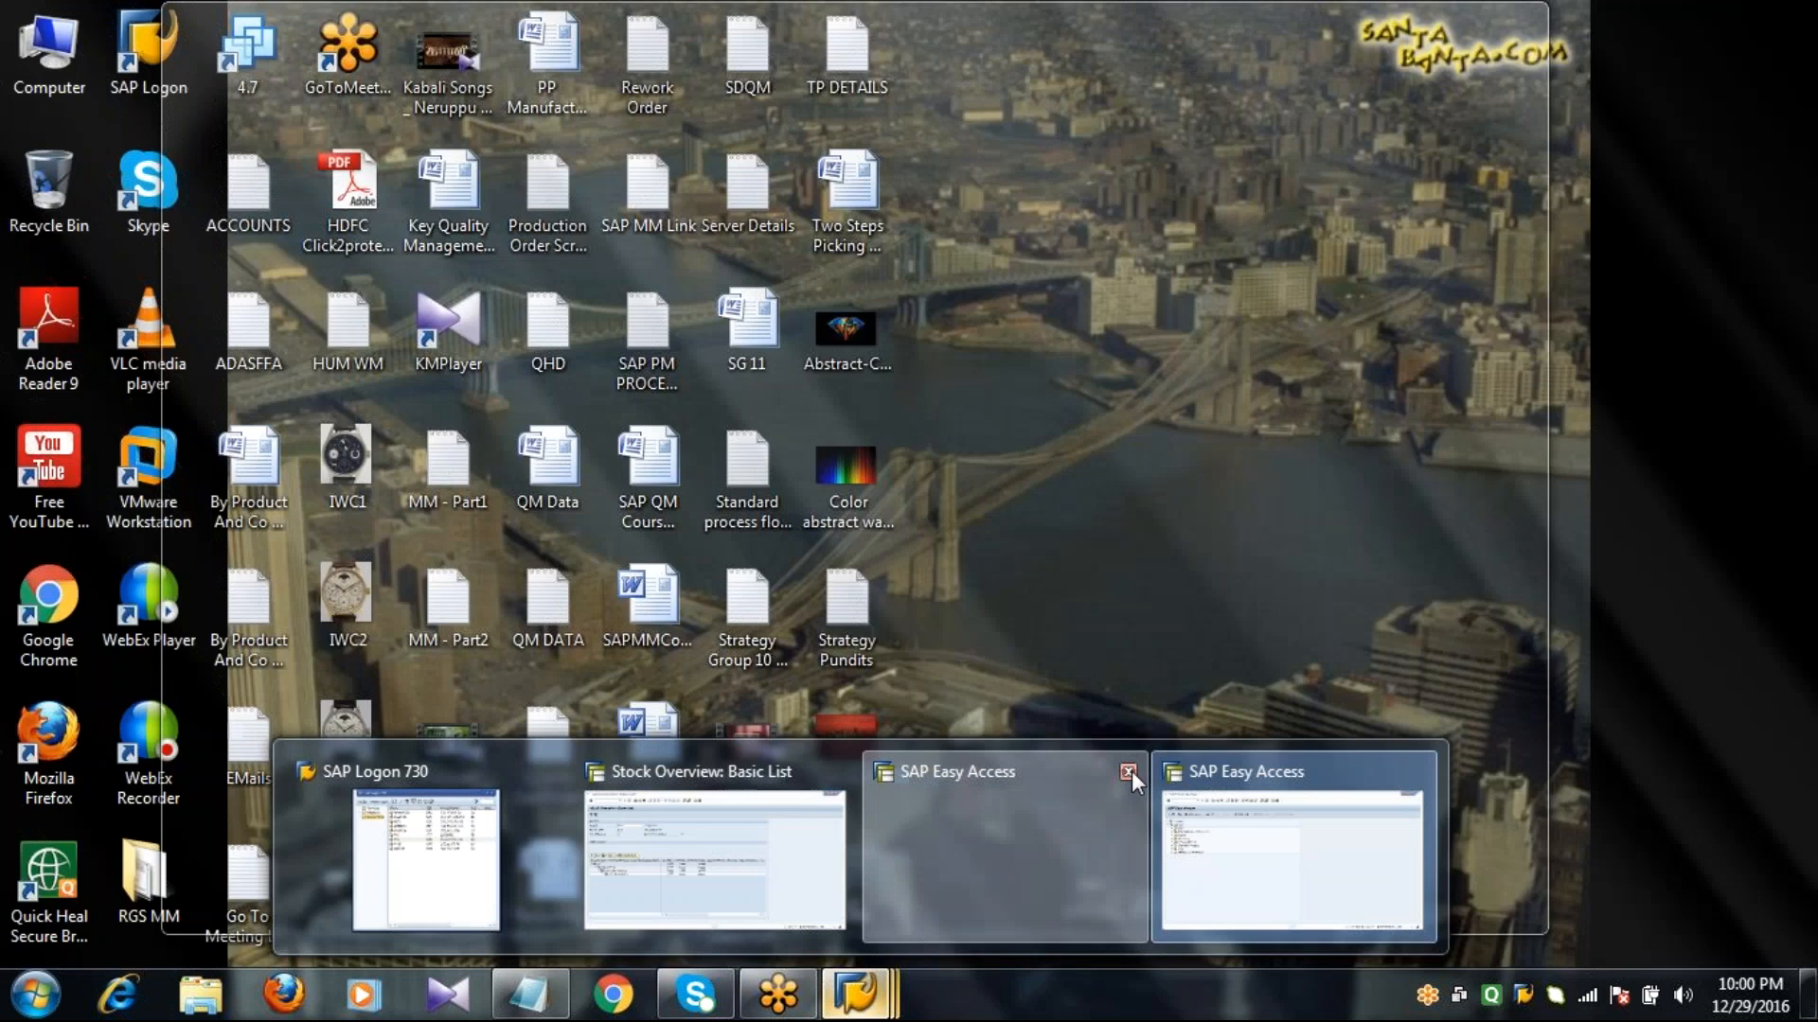
pyautogui.click(1127, 771)
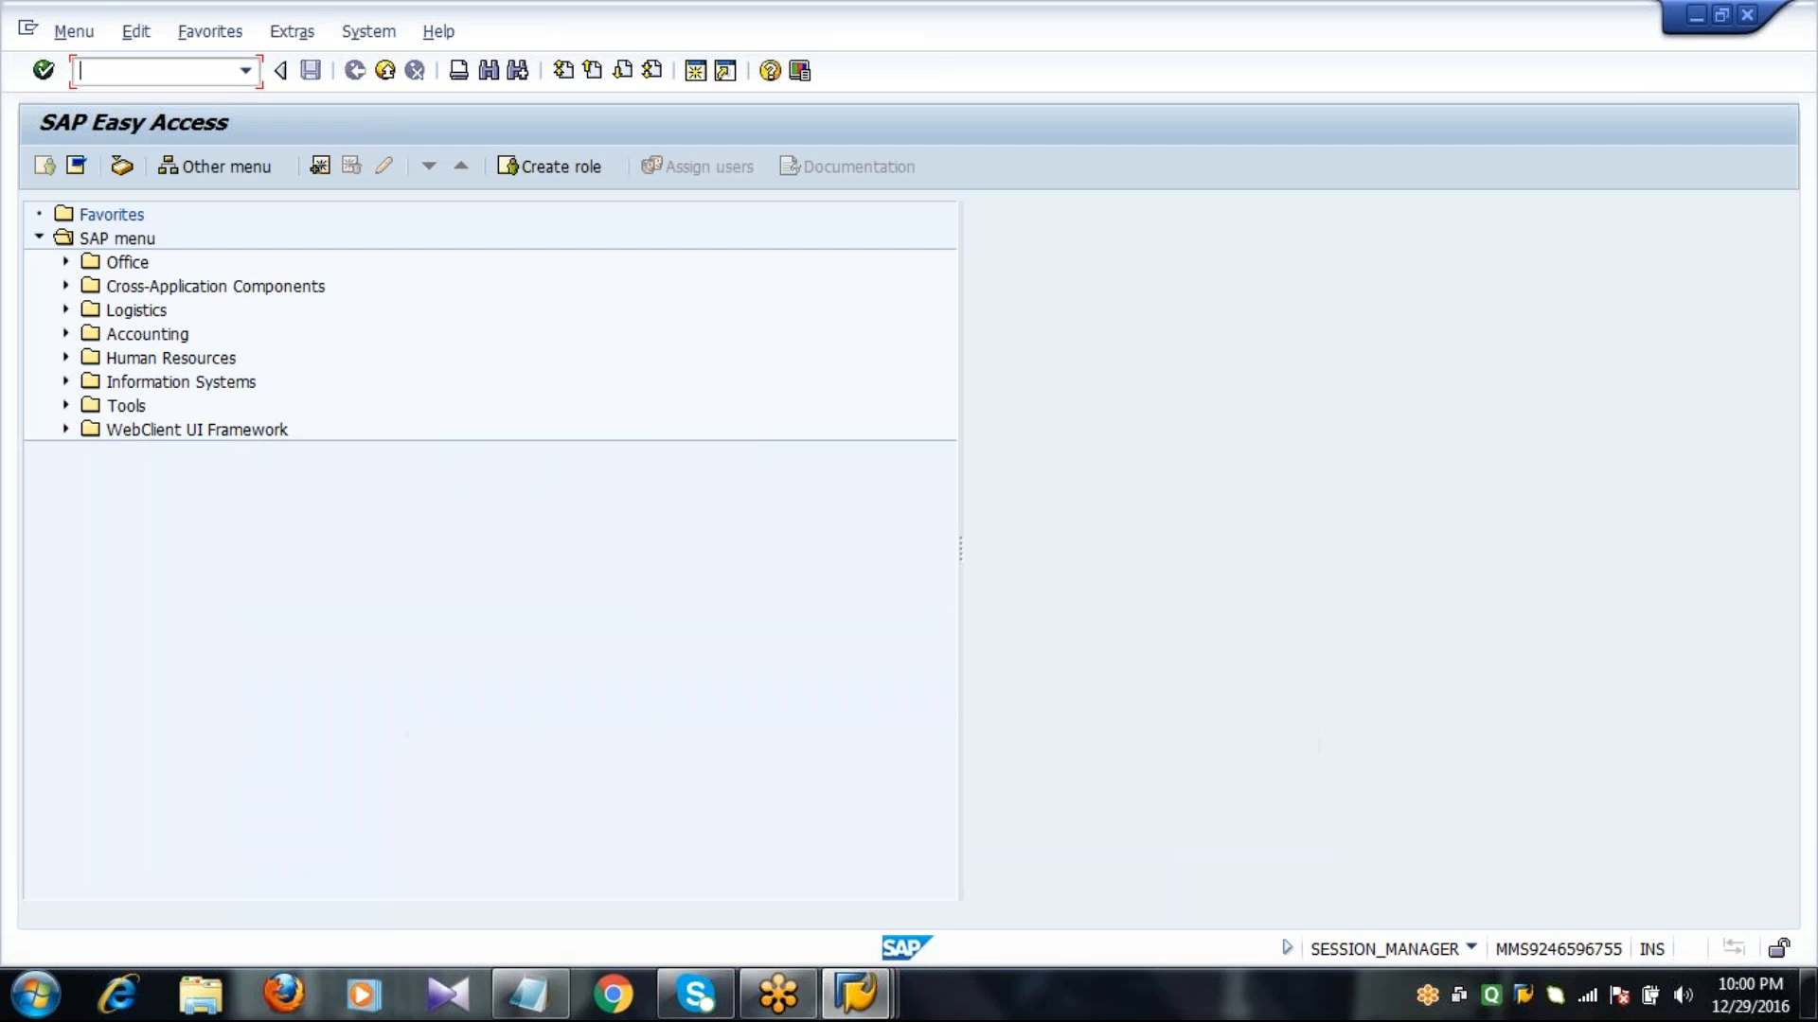
# Start single-item, single-level planning with transaction MD03 and enter MRP area 1000 for material 2046.
pyautogui.write('MD03')
pyautogui.press('Return')
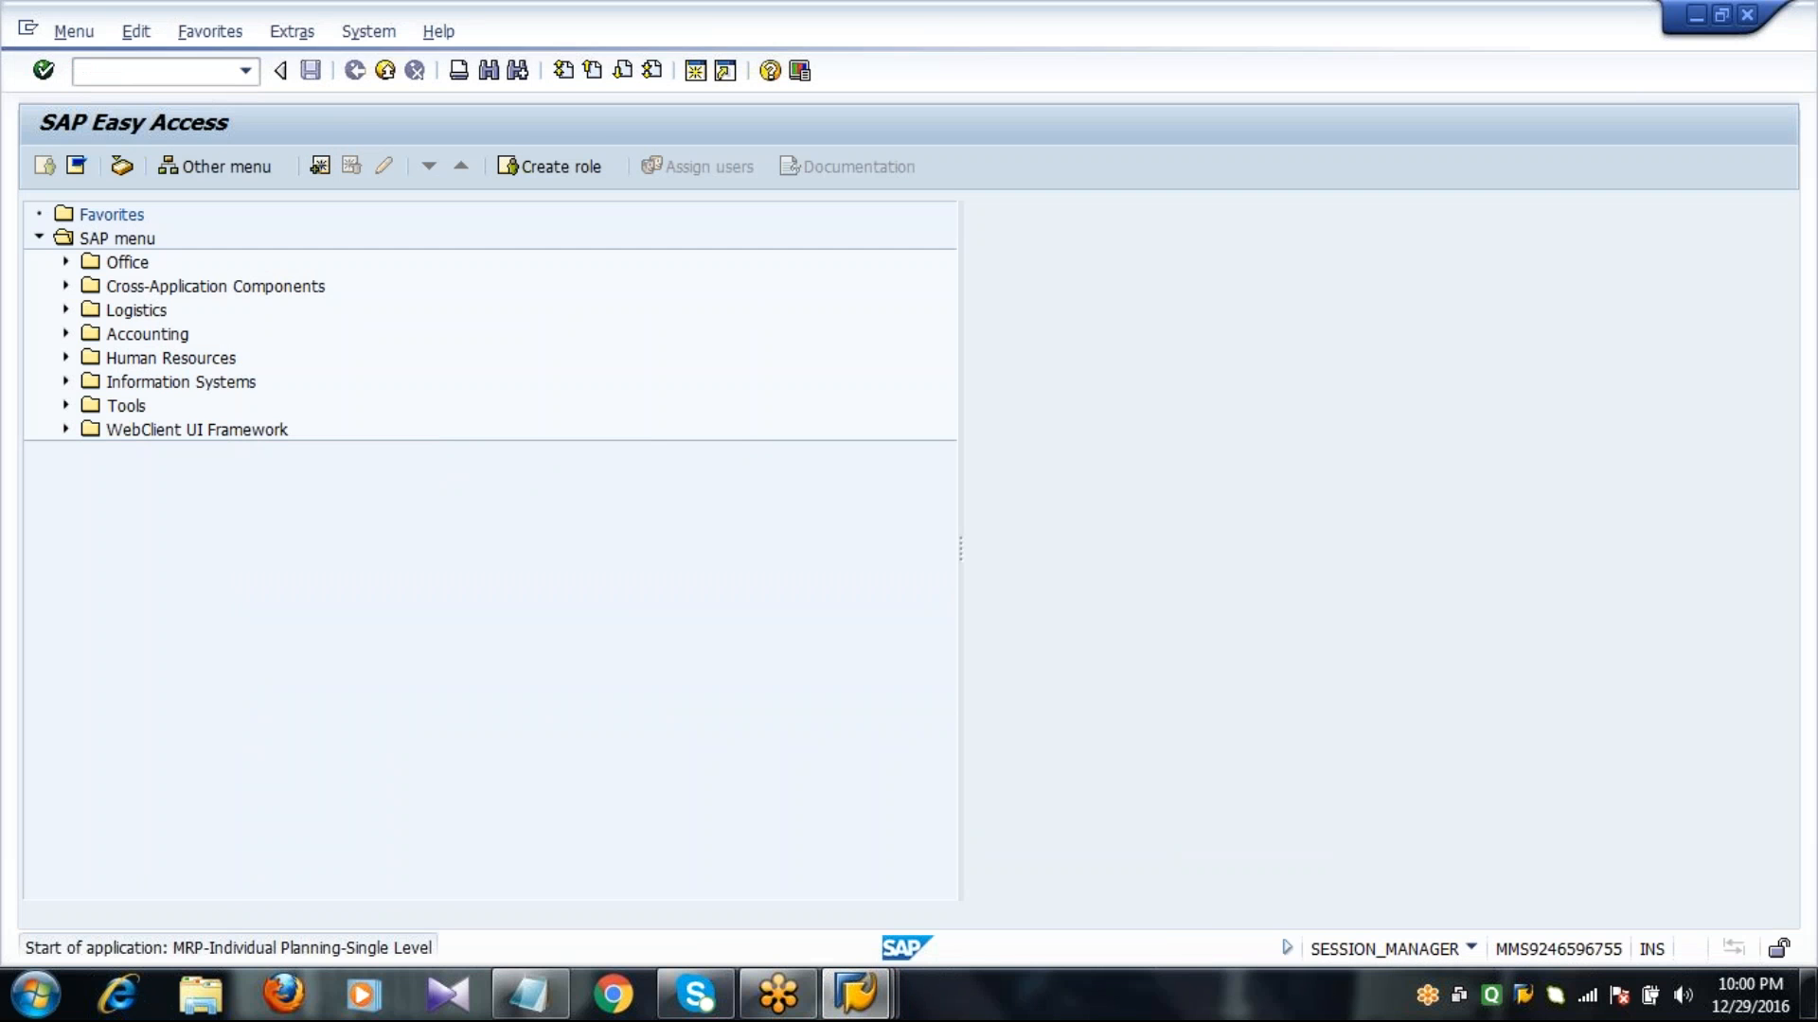
pyautogui.press('Tab')
pyautogui.write('1000')
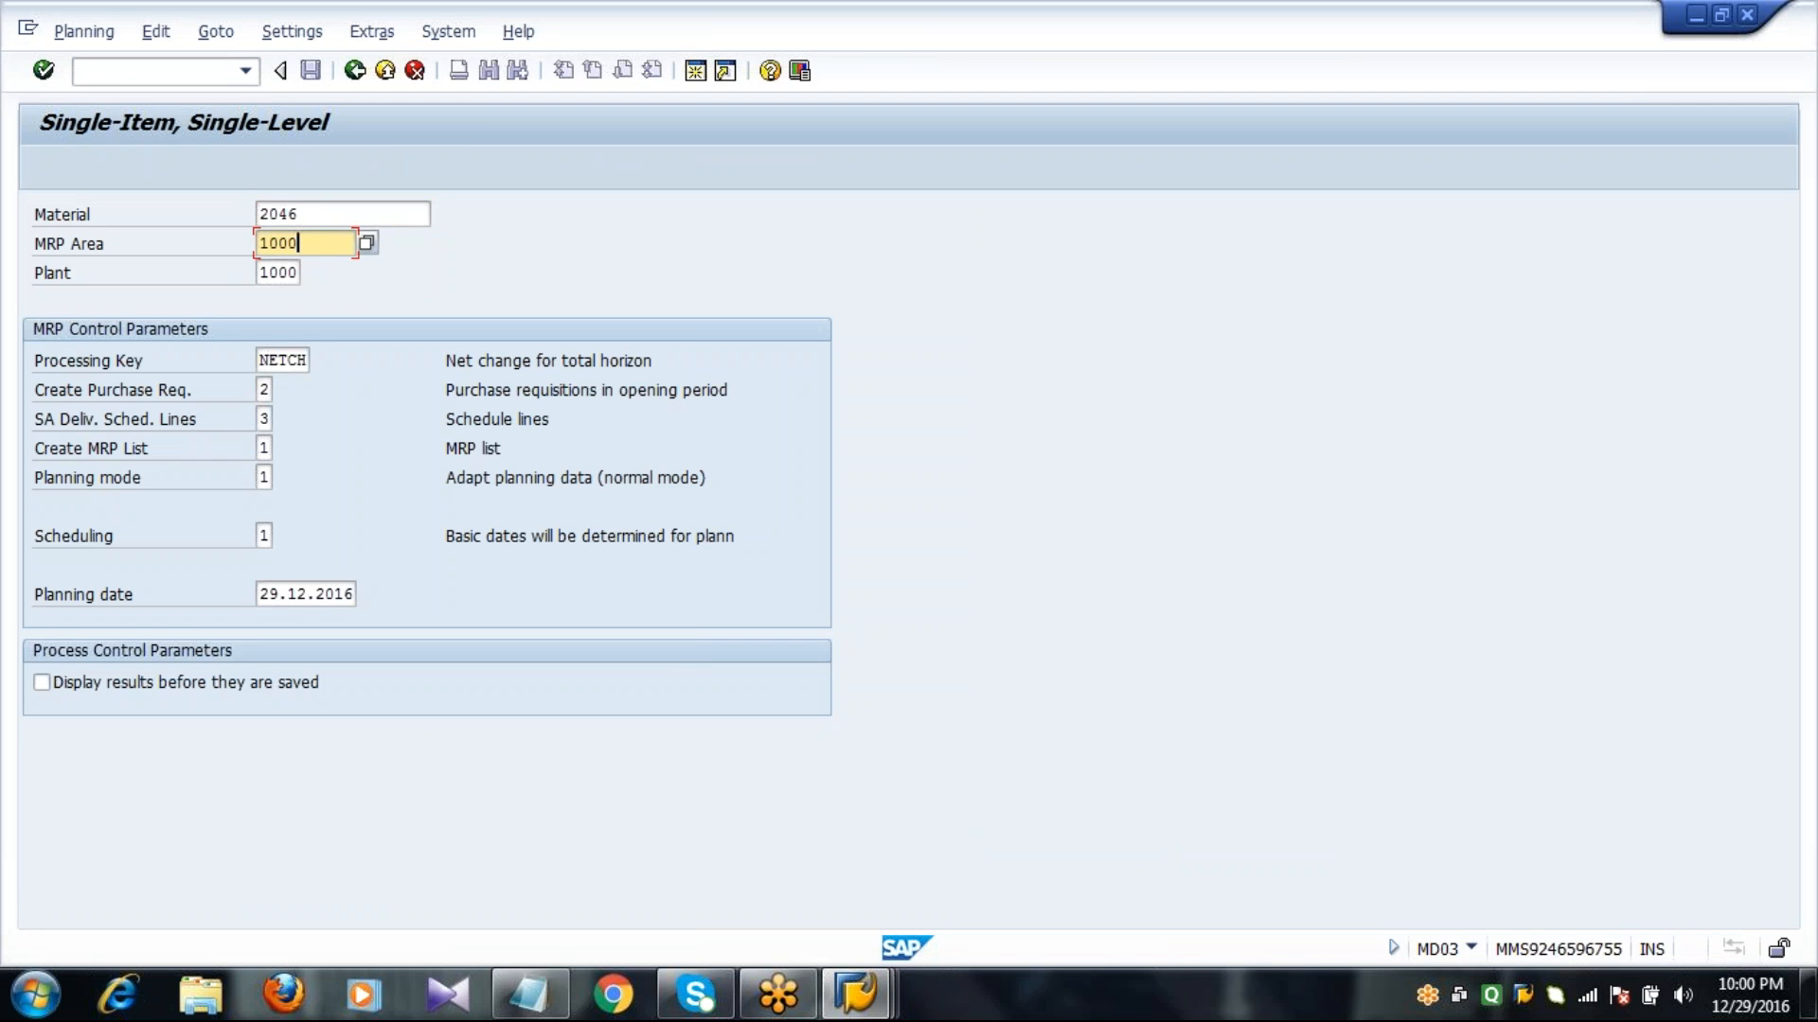
# Set Create Purchase Req. to 3 and enable displaying the planning results before they are saved.
pyautogui.press('Tab')
pyautogui.press('Tab')
pyautogui.press('Tab')
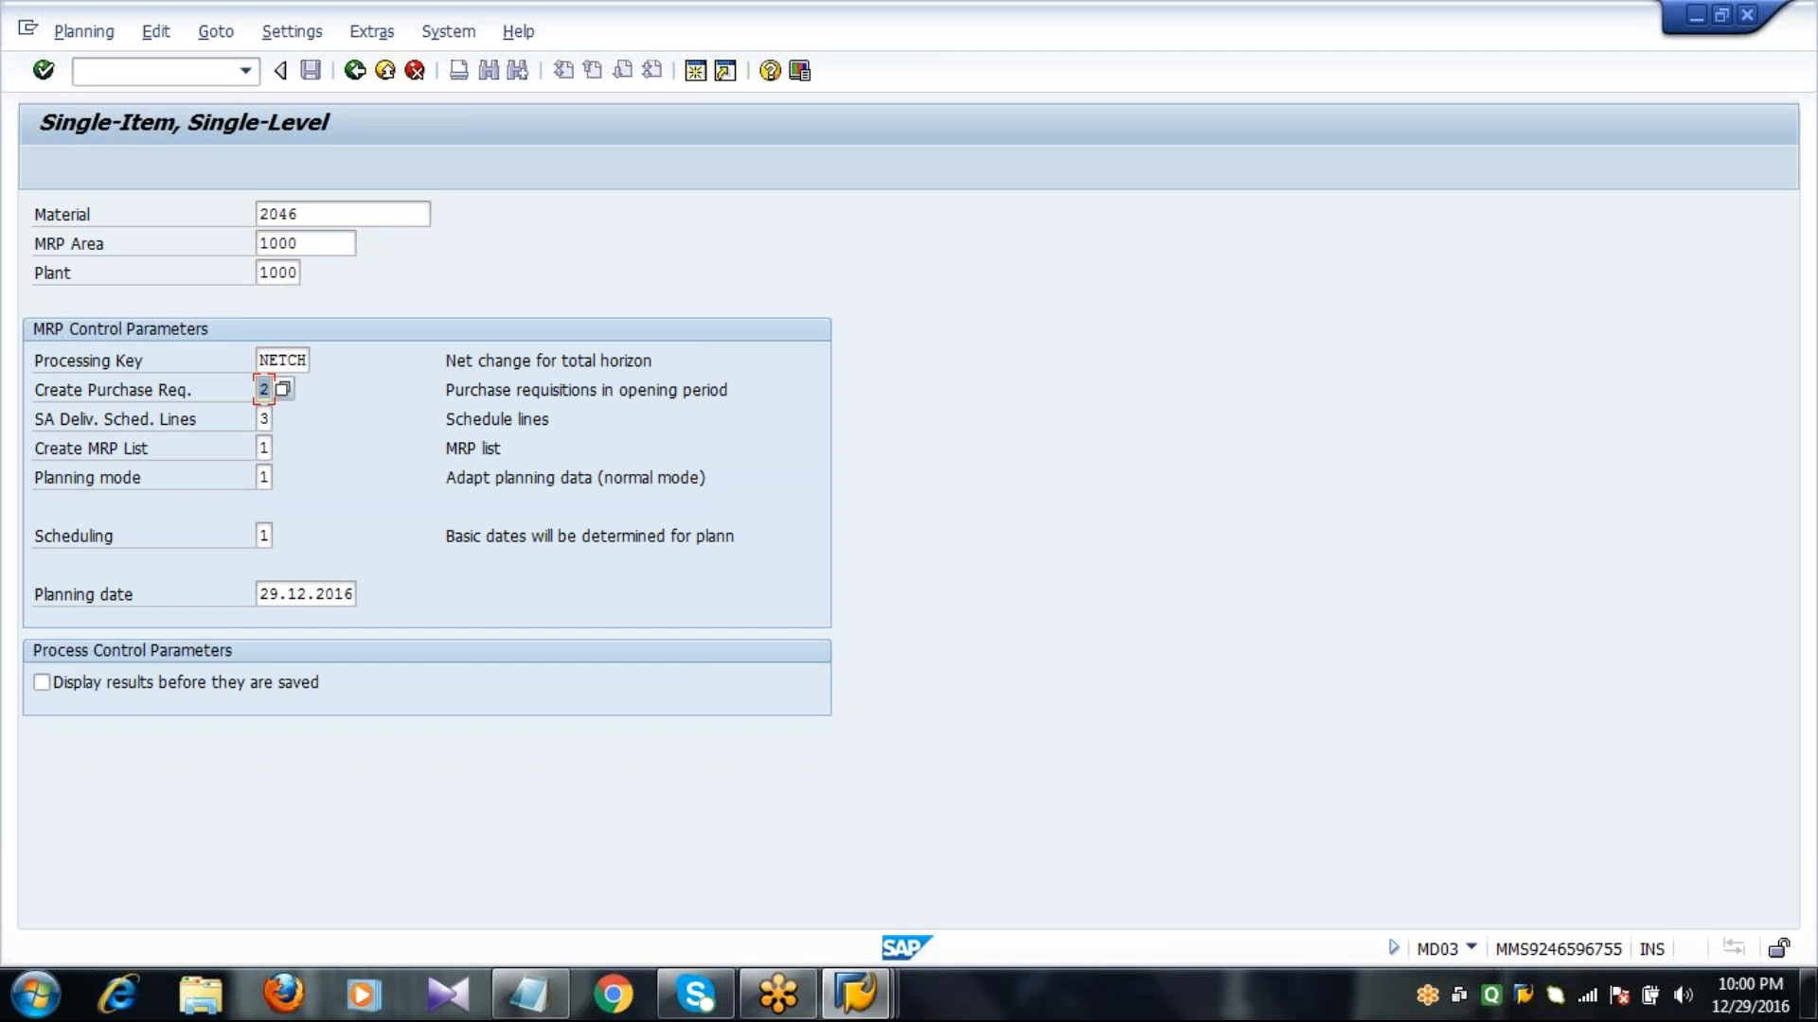
pyautogui.write('3')
pyautogui.click(150, 679)
pyautogui.click(288, 272)
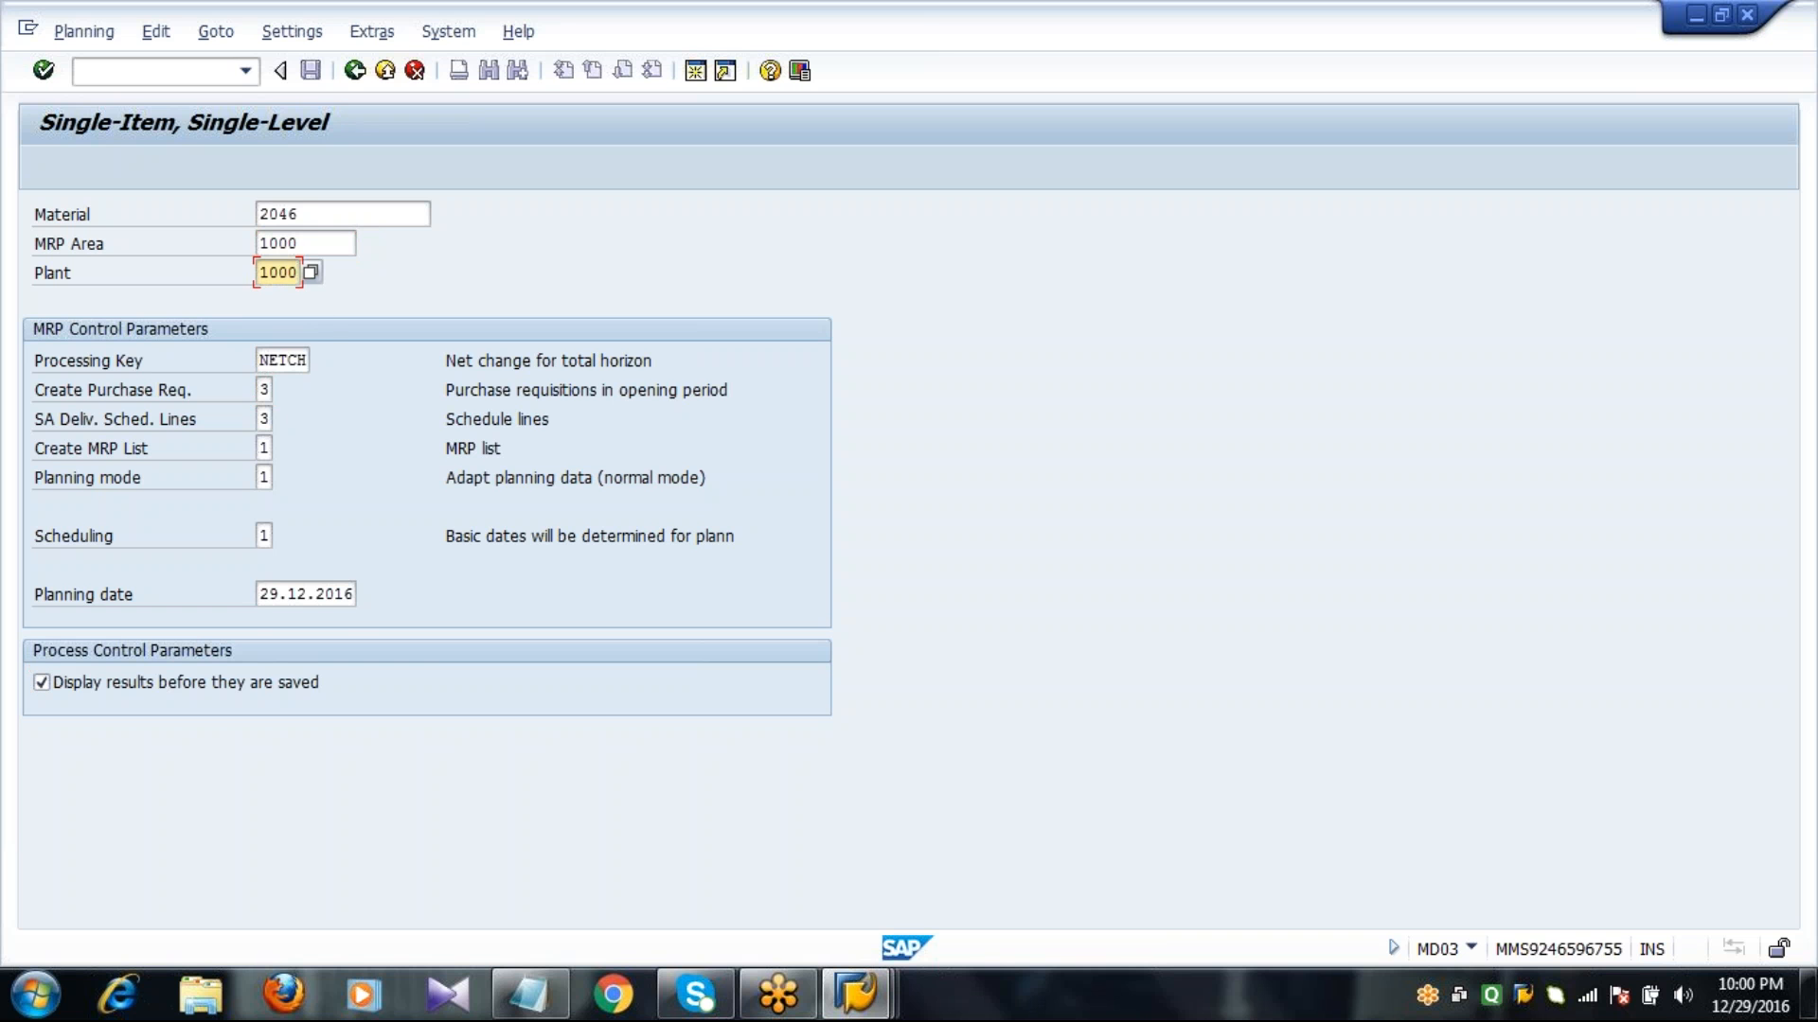
pyautogui.press('Tab')
pyautogui.press('Tab')
pyautogui.press('Tab')
pyautogui.press('Tab')
pyautogui.press('Tab')
pyautogui.press('Tab')
pyautogui.press('Tab')
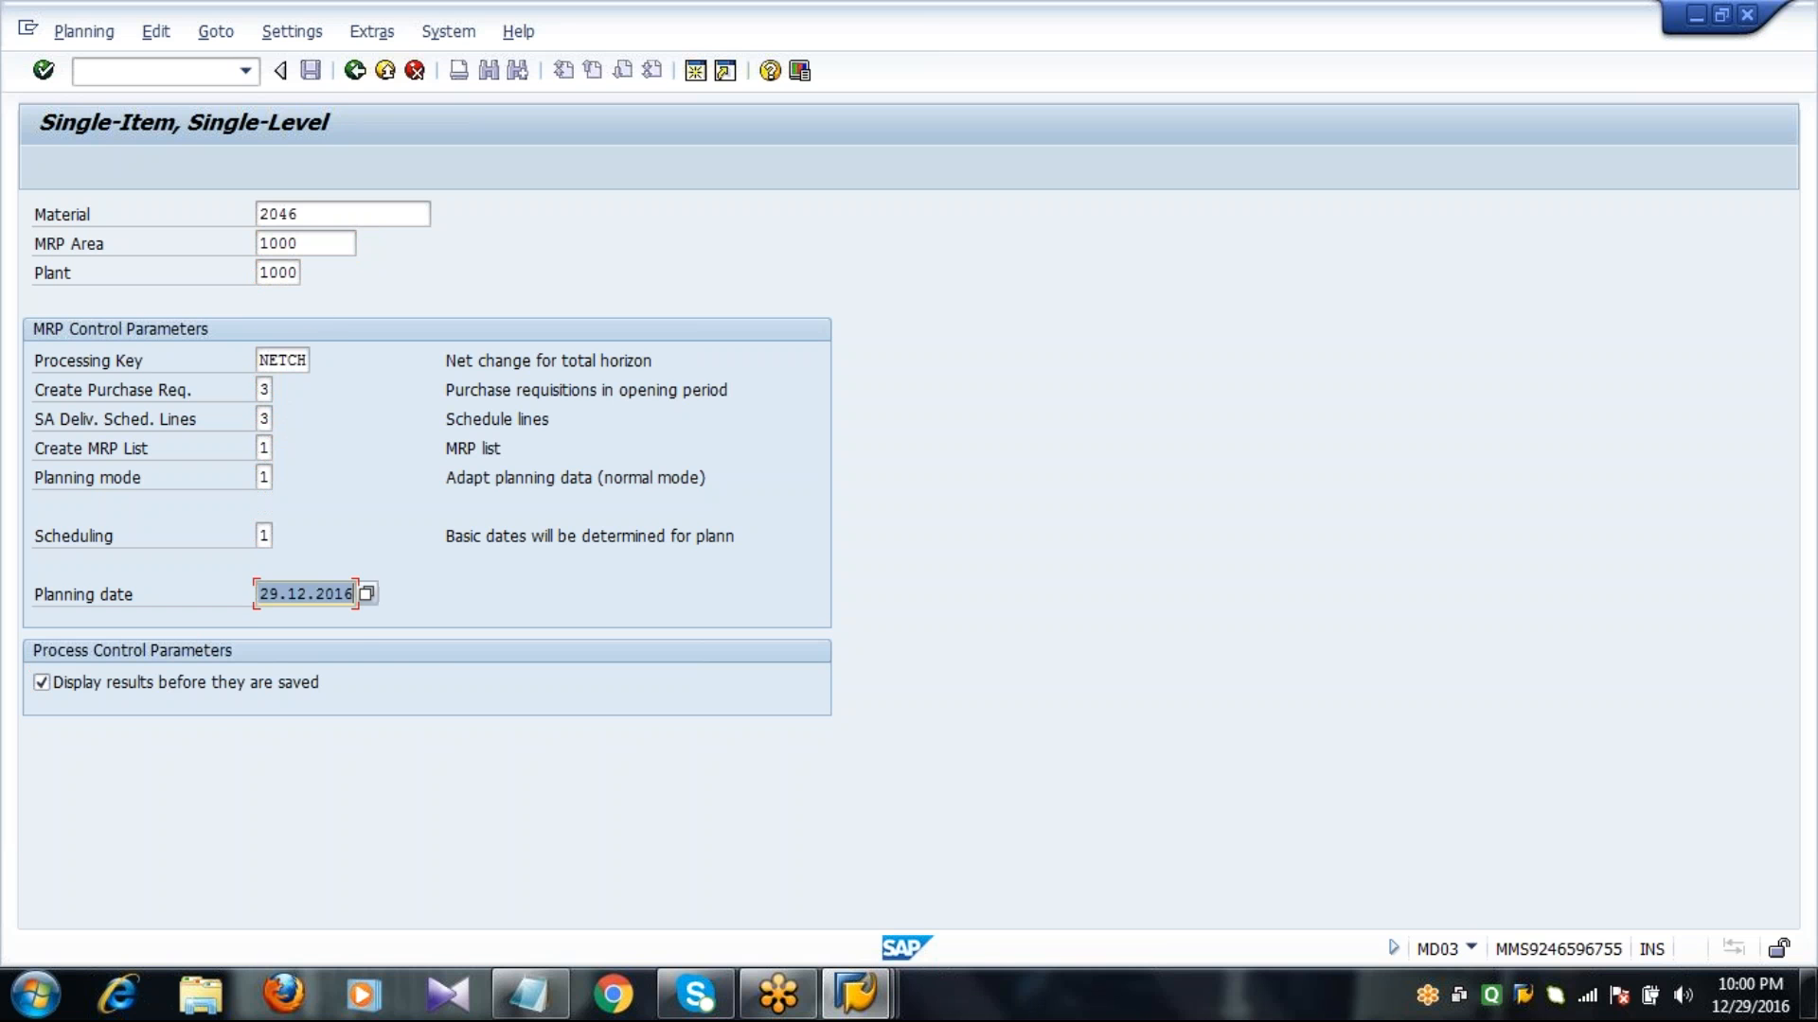
pyautogui.press('Tab')
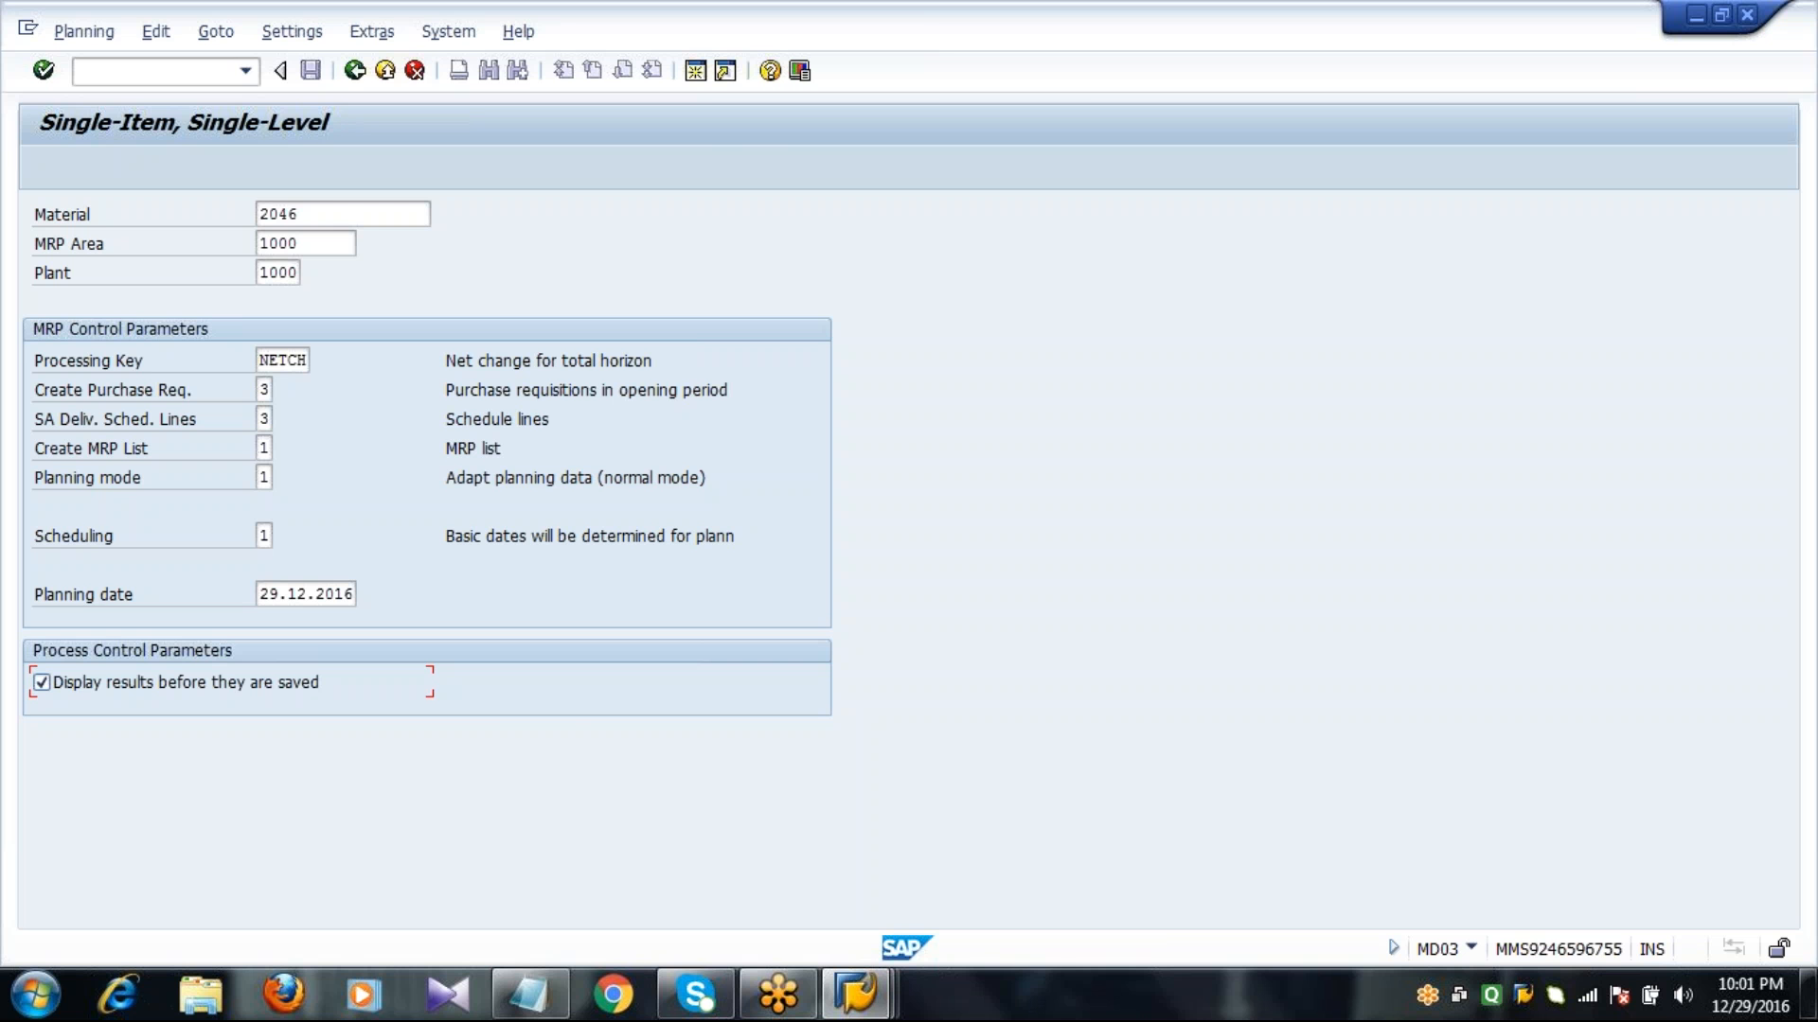
# Run the single-level planning for material 2046 and expand the header details of the planning result.
pyautogui.press('Return')
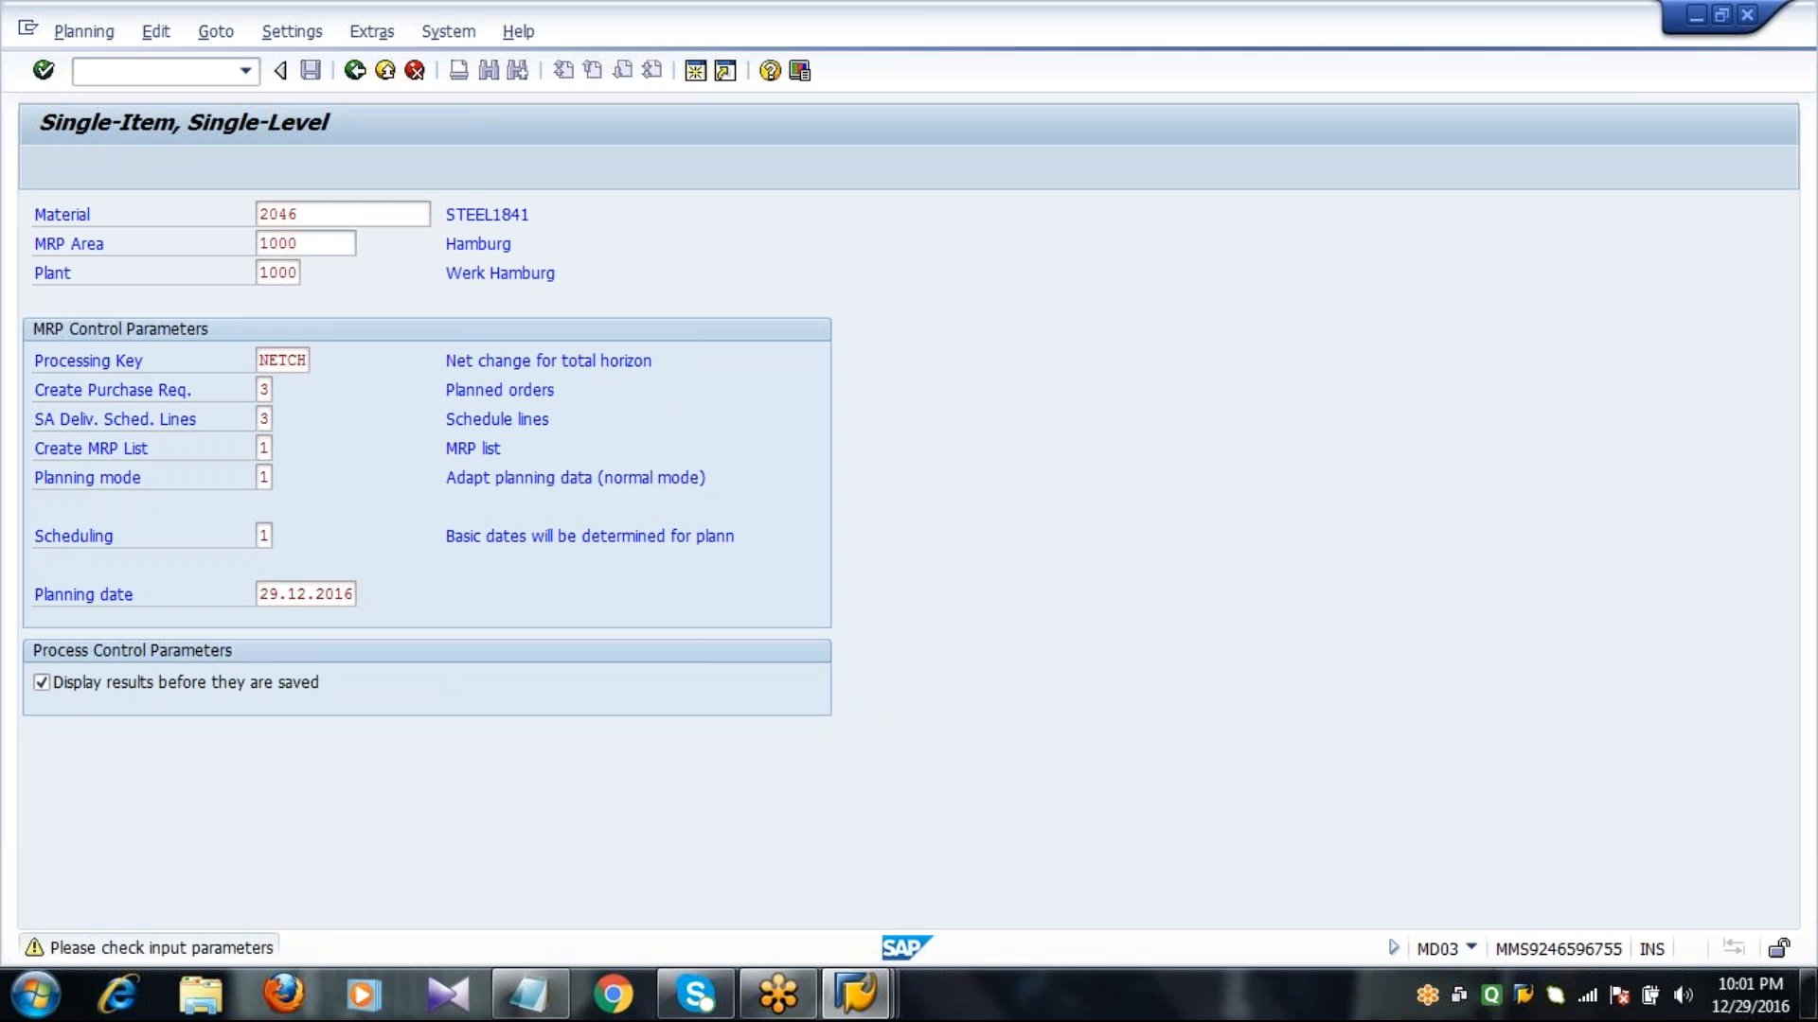
pyautogui.press('Return')
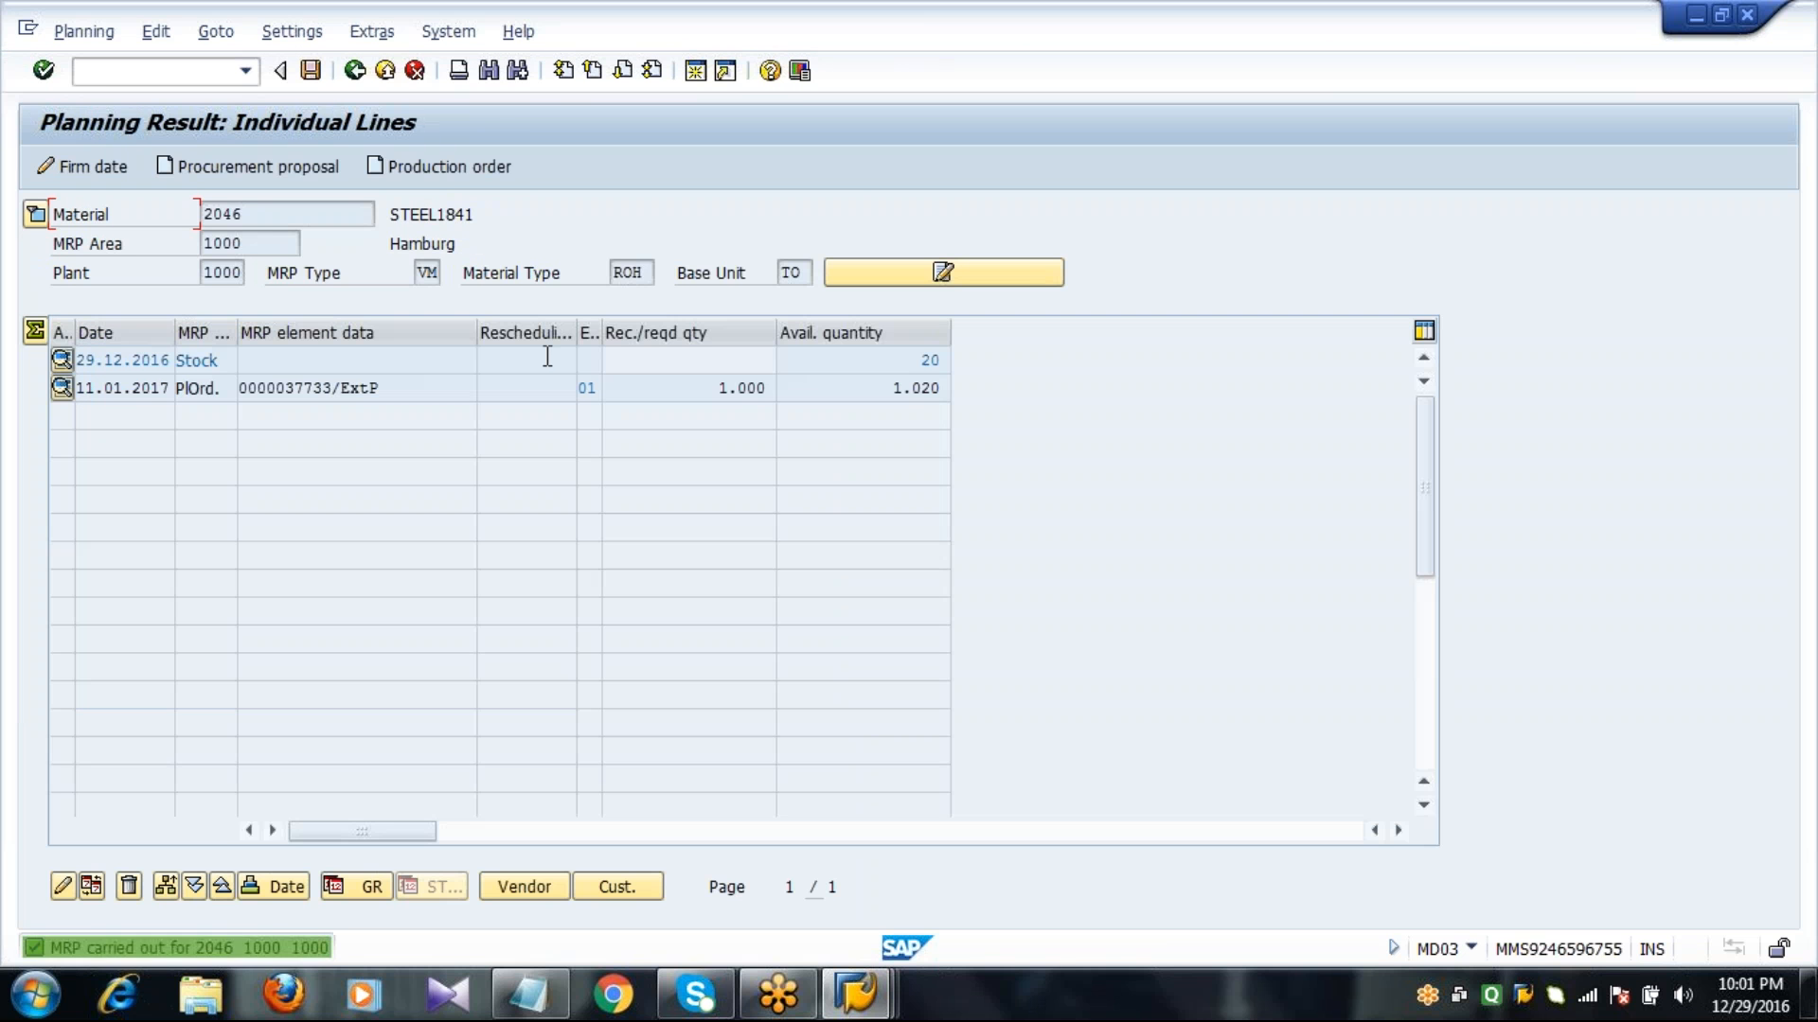
pyautogui.click(35, 216)
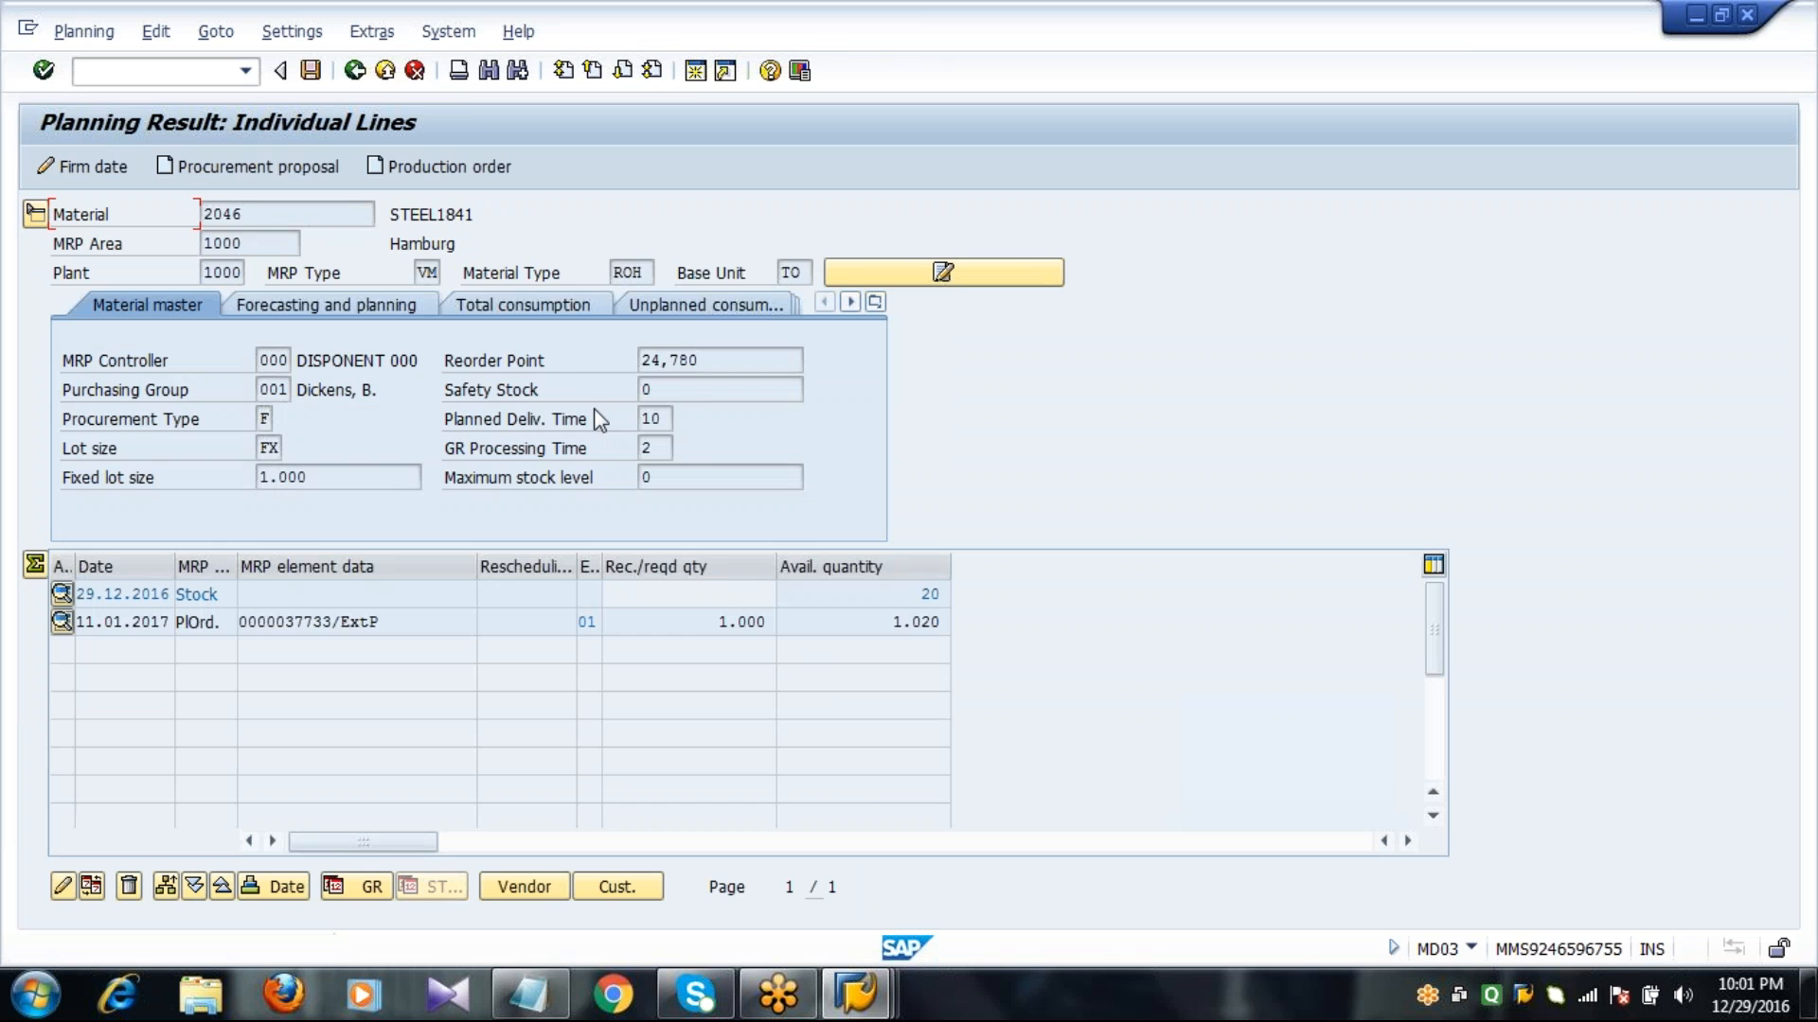
# Check the planned order quantity against the reorder point and fixed lot size, save the planning result and leave MD03.
pyautogui.click(896, 594)
pyautogui.click(668, 366)
pyautogui.click(295, 623)
pyautogui.click(720, 623)
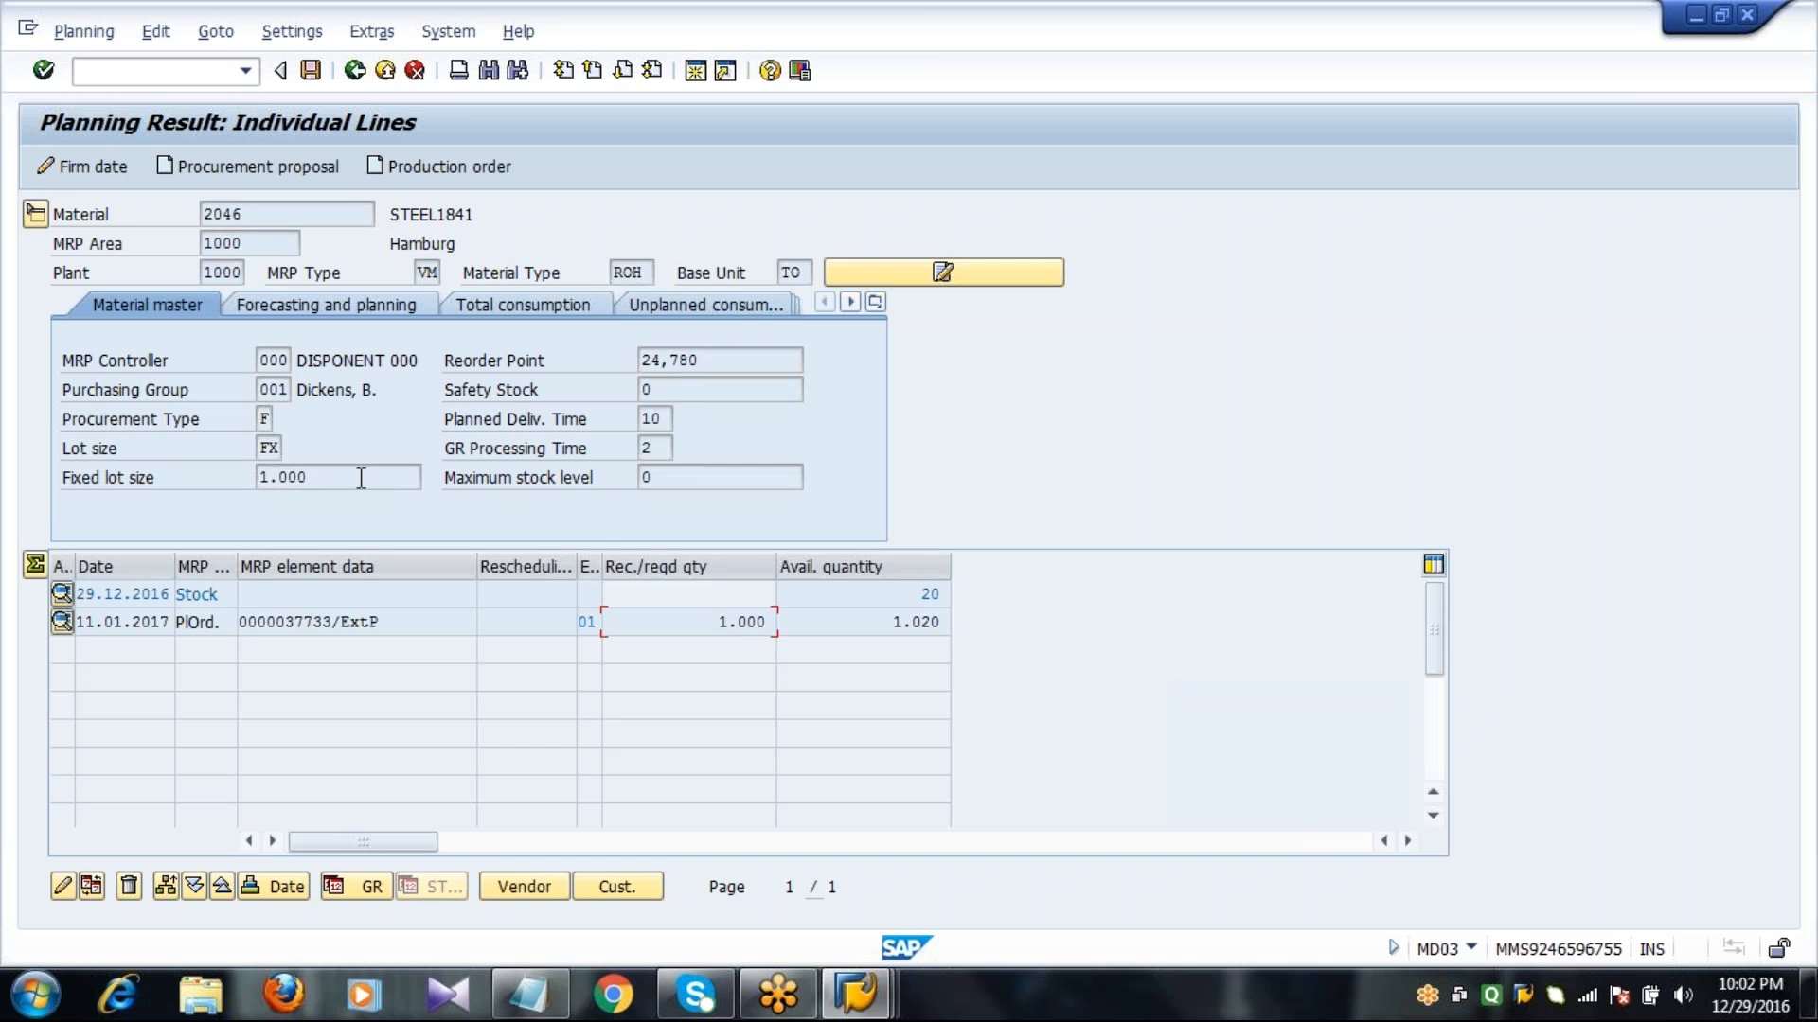
pyautogui.moveTo(360, 478); pyautogui.dragTo(225, 493)
pyautogui.click(355, 487)
pyautogui.click(719, 623)
pyautogui.click(311, 71)
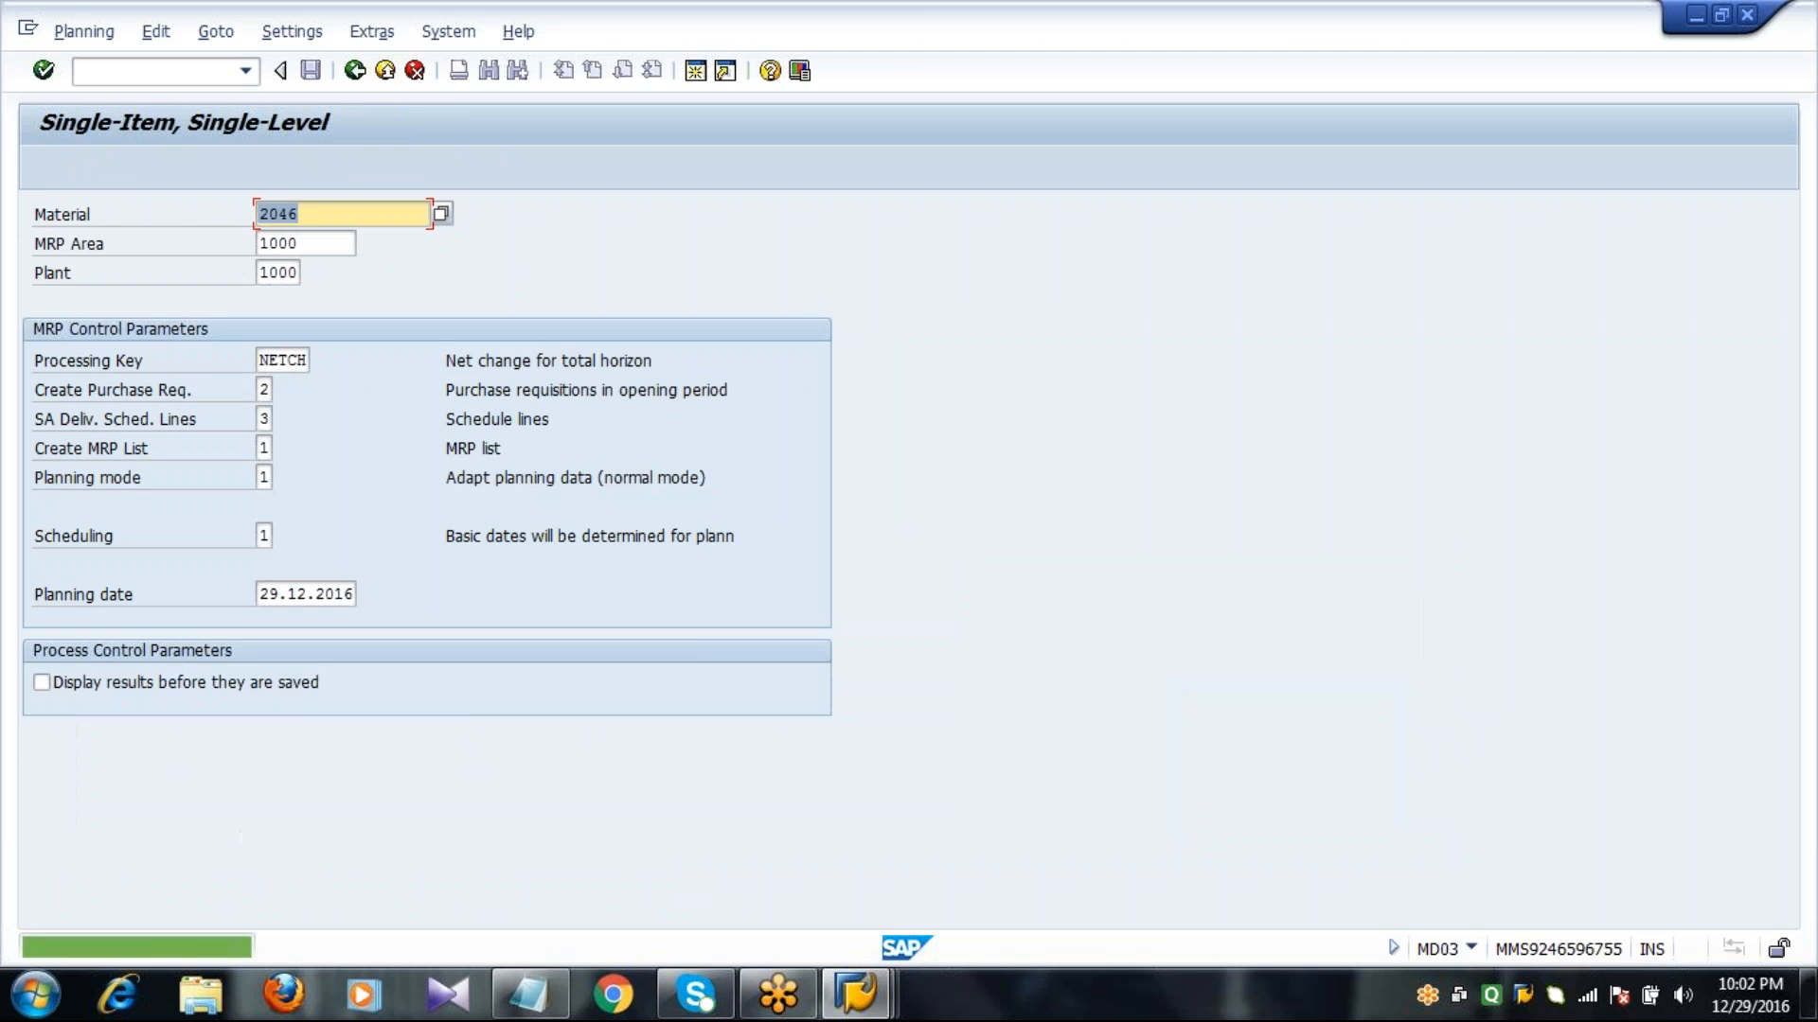
pyautogui.click(354, 72)
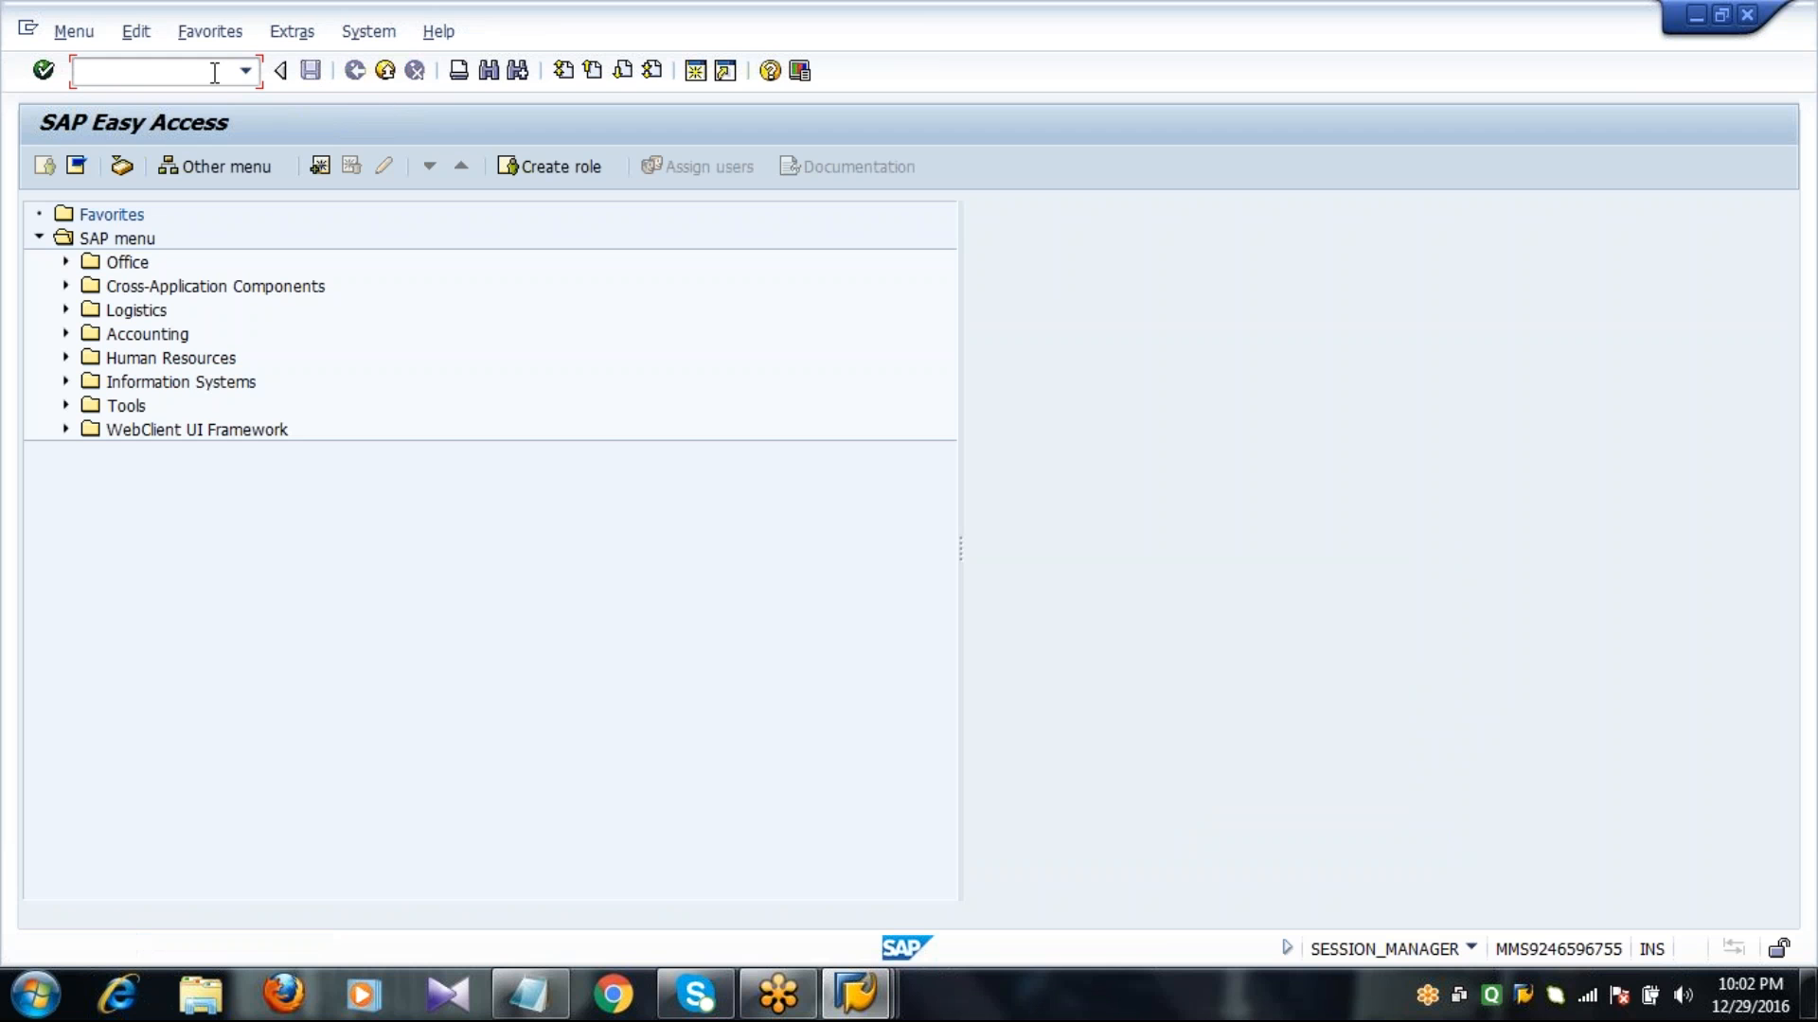
# Display the MD04 stock/requirements list of material 2046 for MRP area 1000 and plant 1000.
pyautogui.write('MD04')
pyautogui.press('Return')
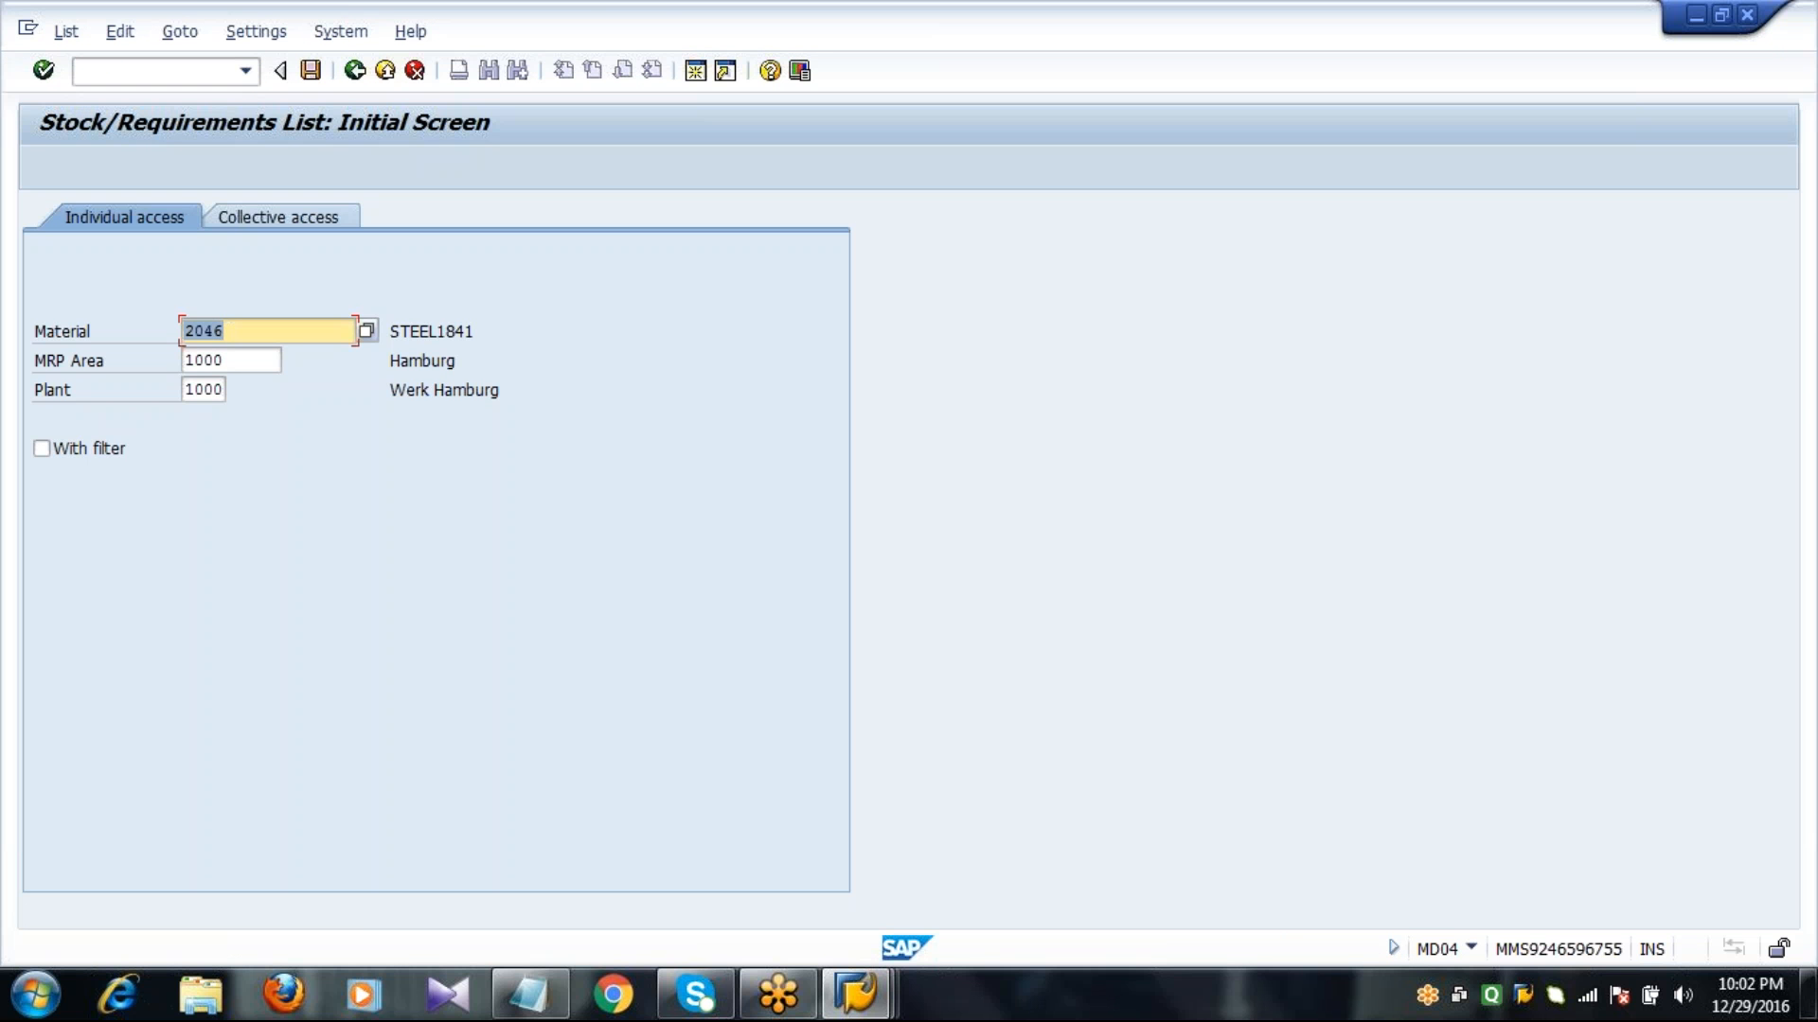
pyautogui.click(269, 354)
pyautogui.press('Tab')
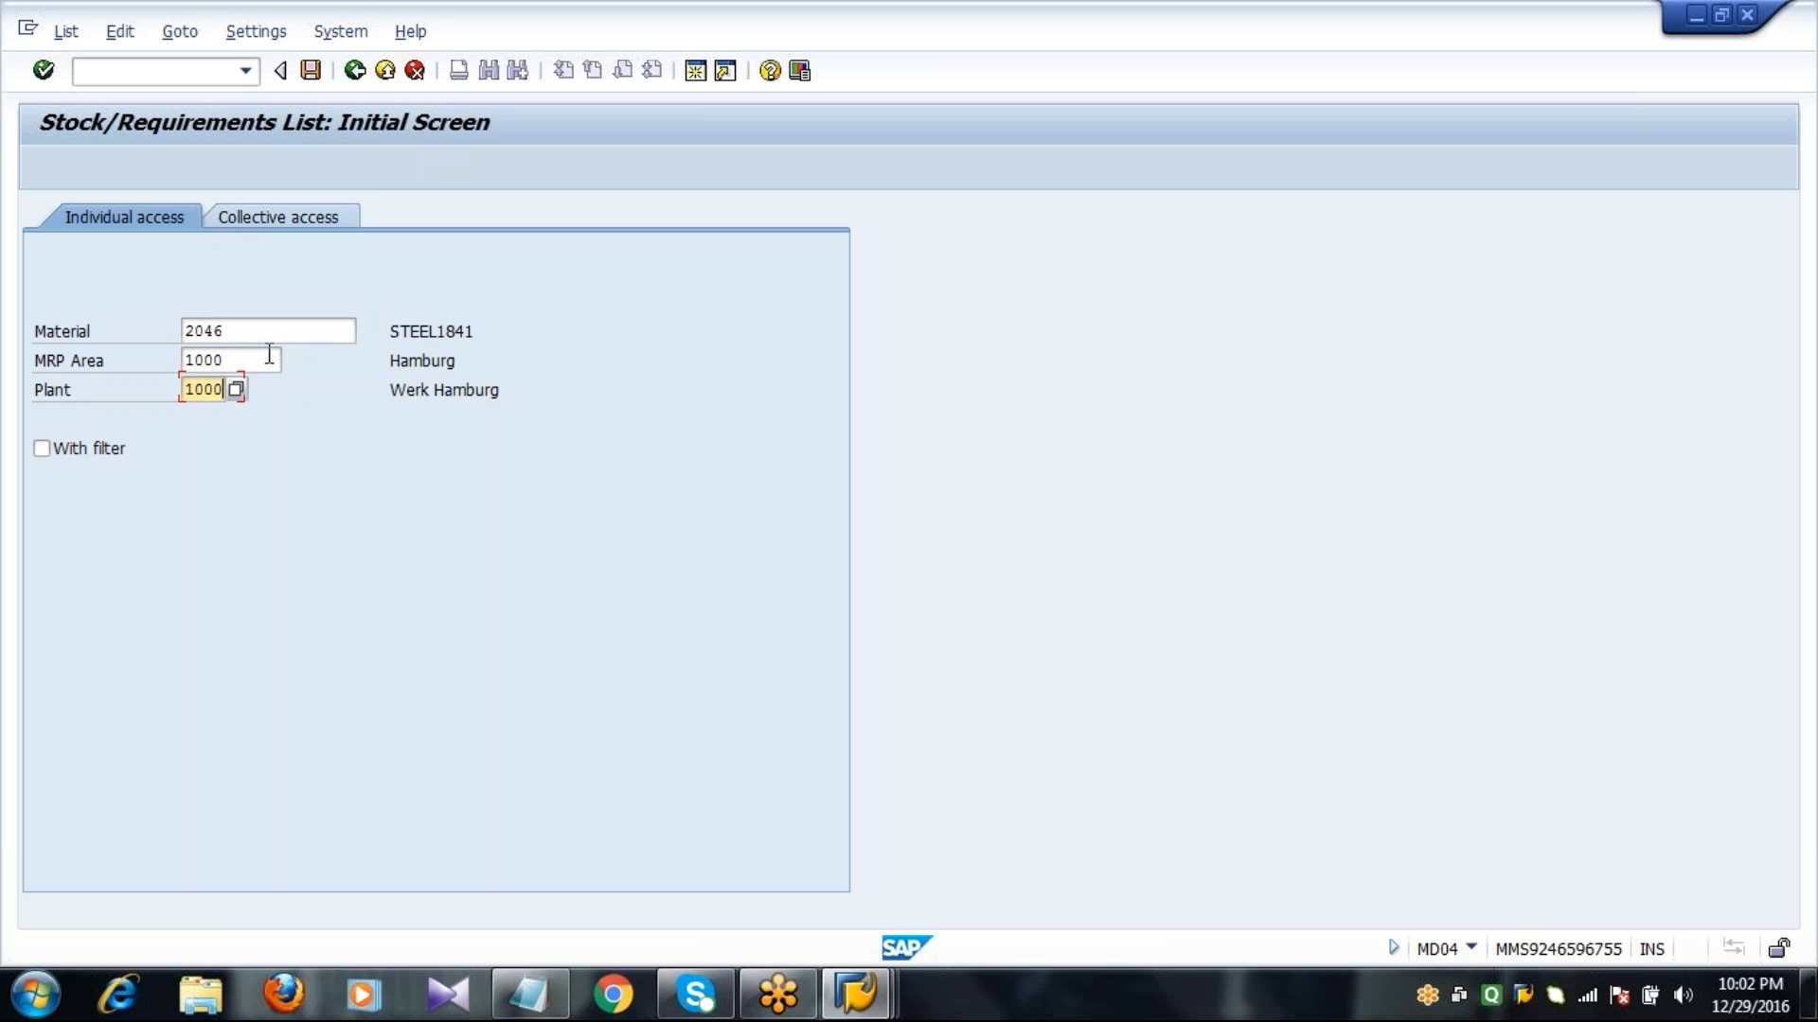
pyautogui.hotkey('shift', 'Tab')
pyautogui.hotkey('shift', 'Tab')
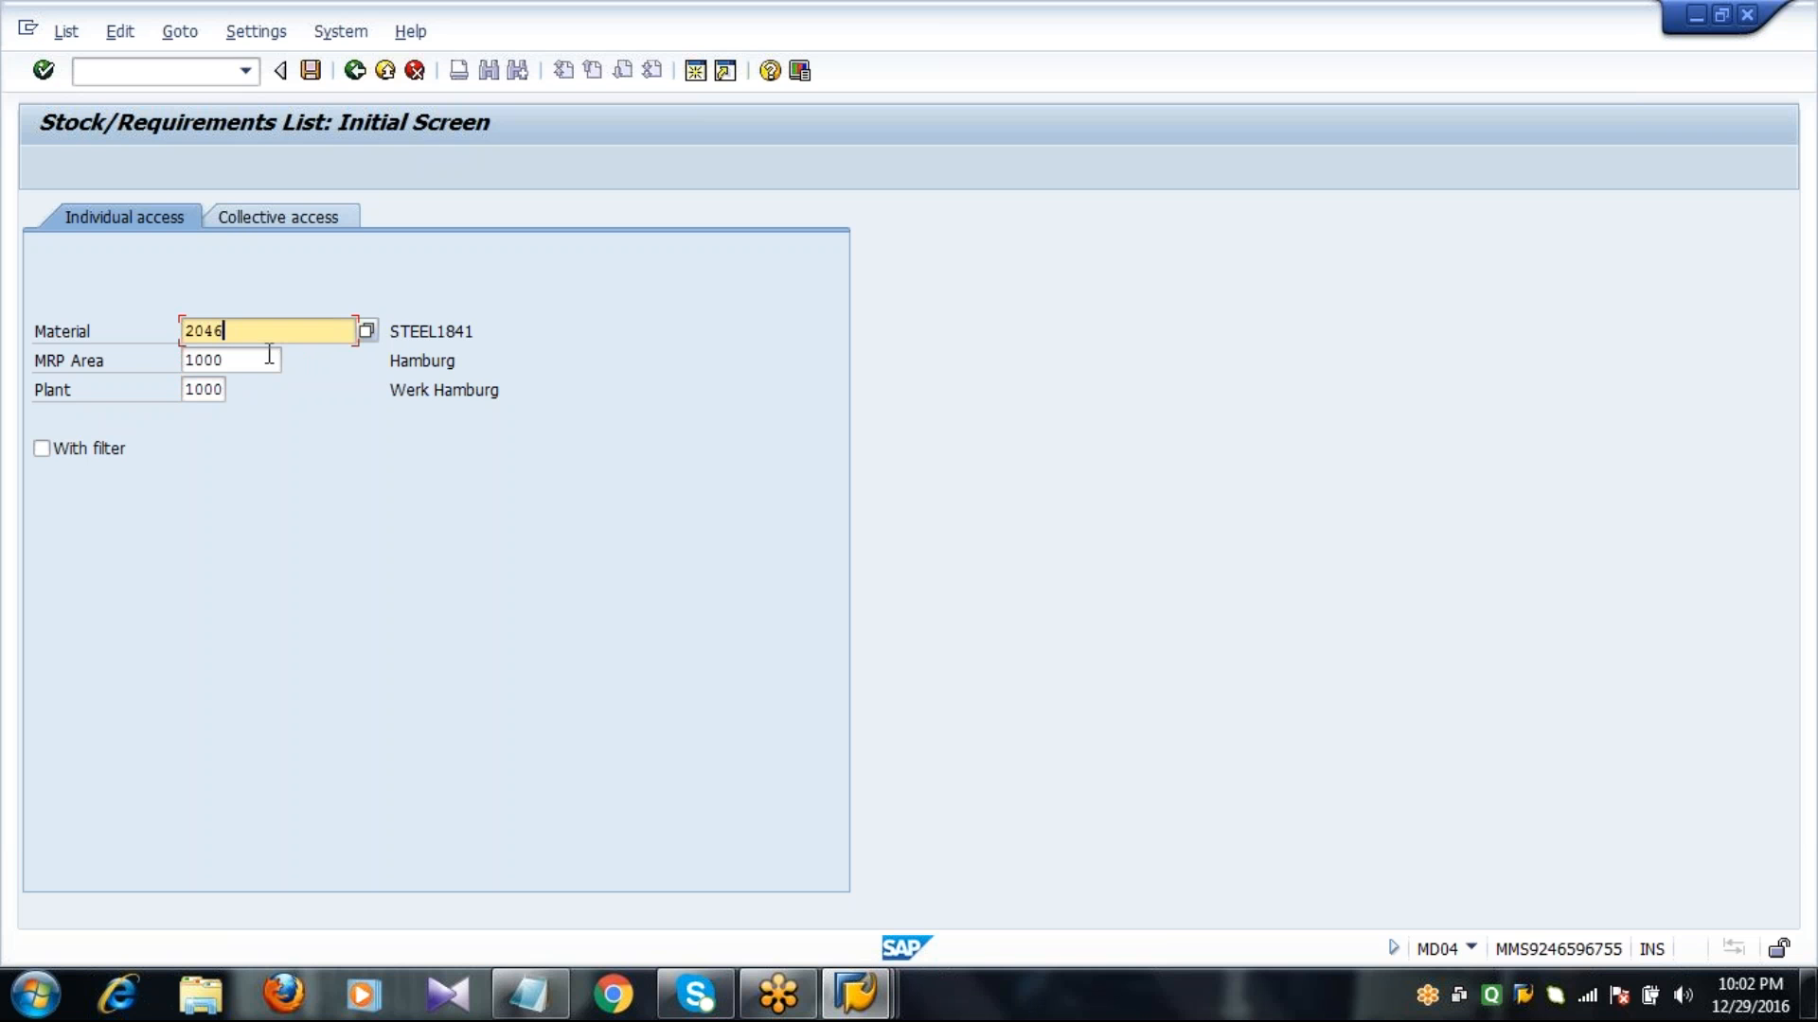
pyautogui.press('Return')
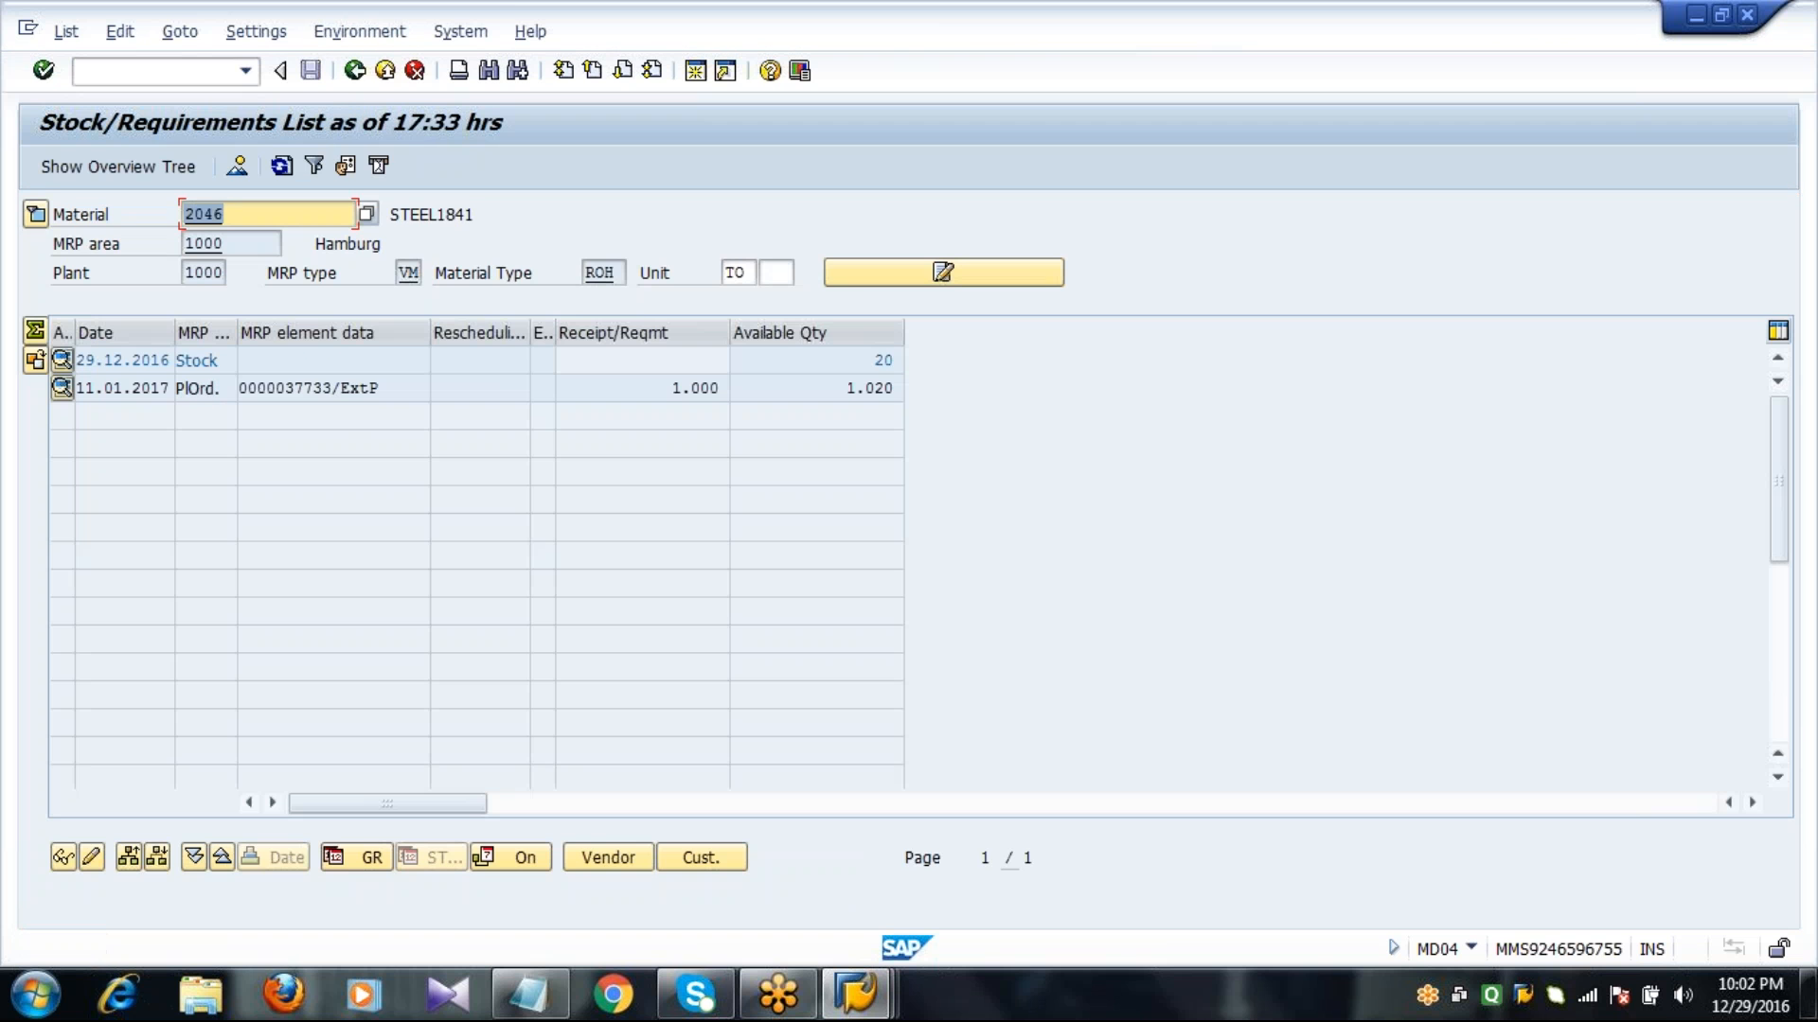
# Convert the planned order into a purchase requisition for 1.000 TO, save it and refresh the stock/requirements list.
pyautogui.click(316, 388)
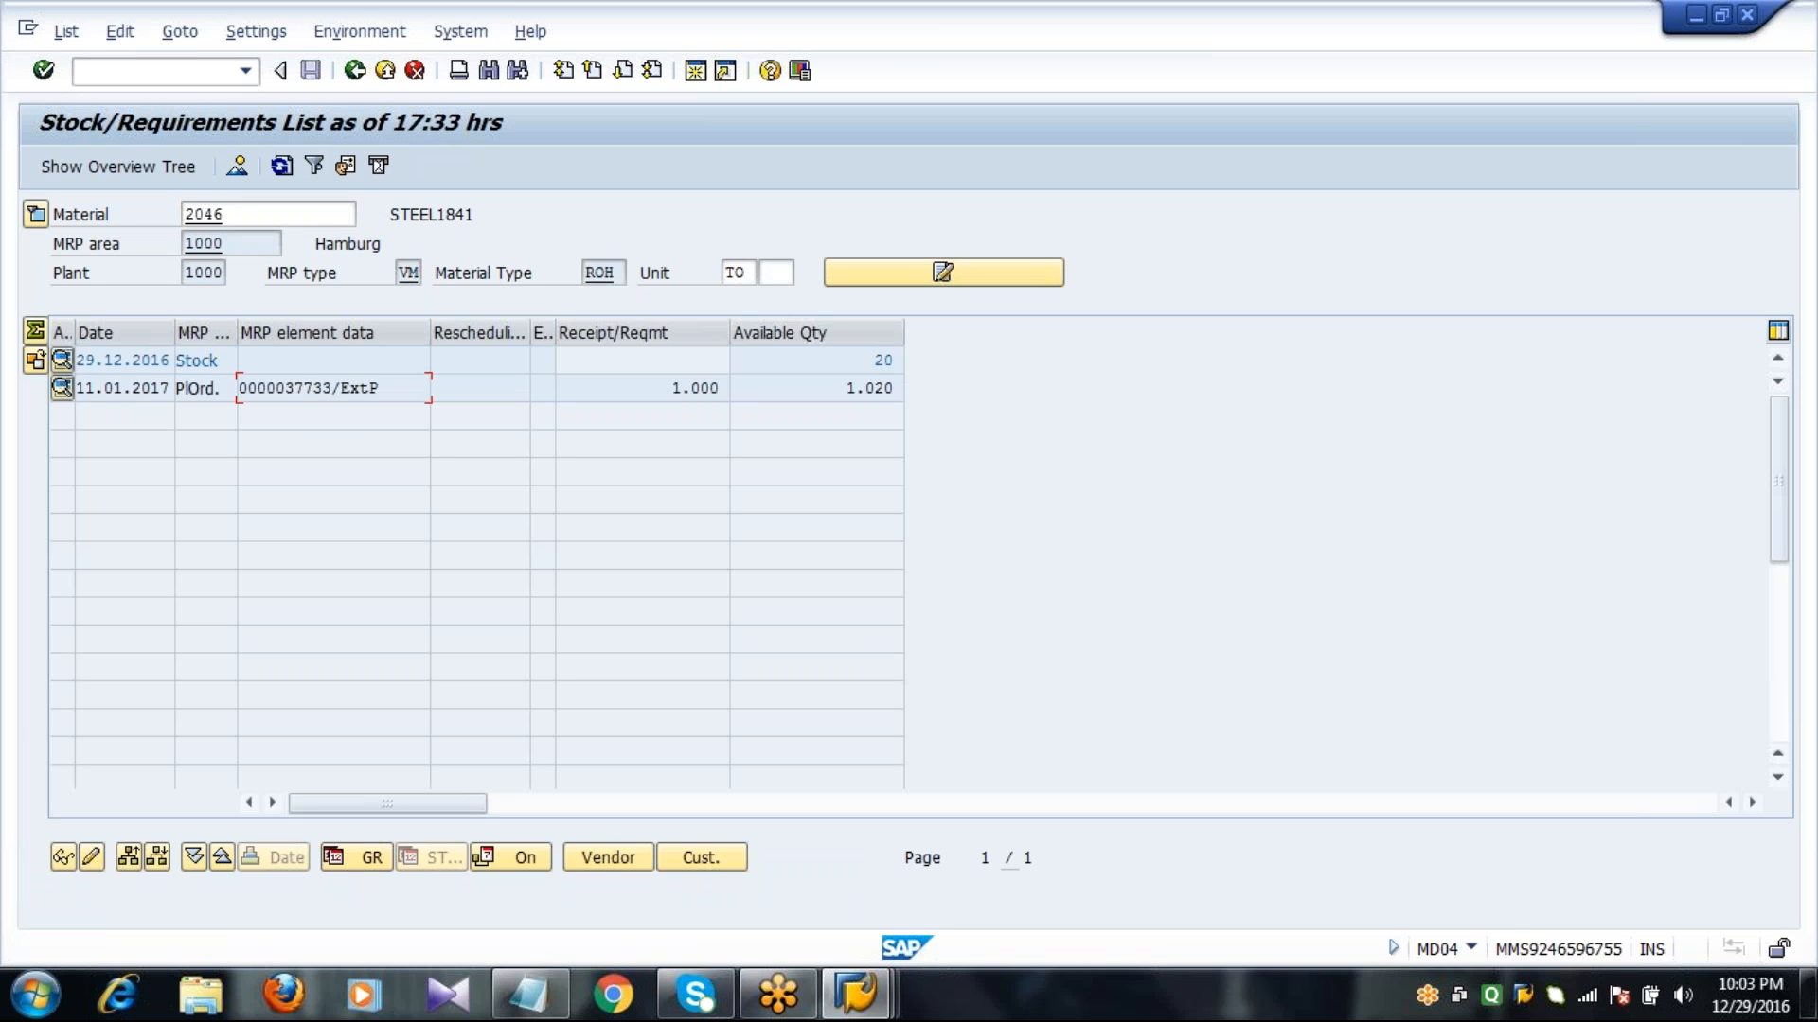
pyautogui.doubleClick(317, 388)
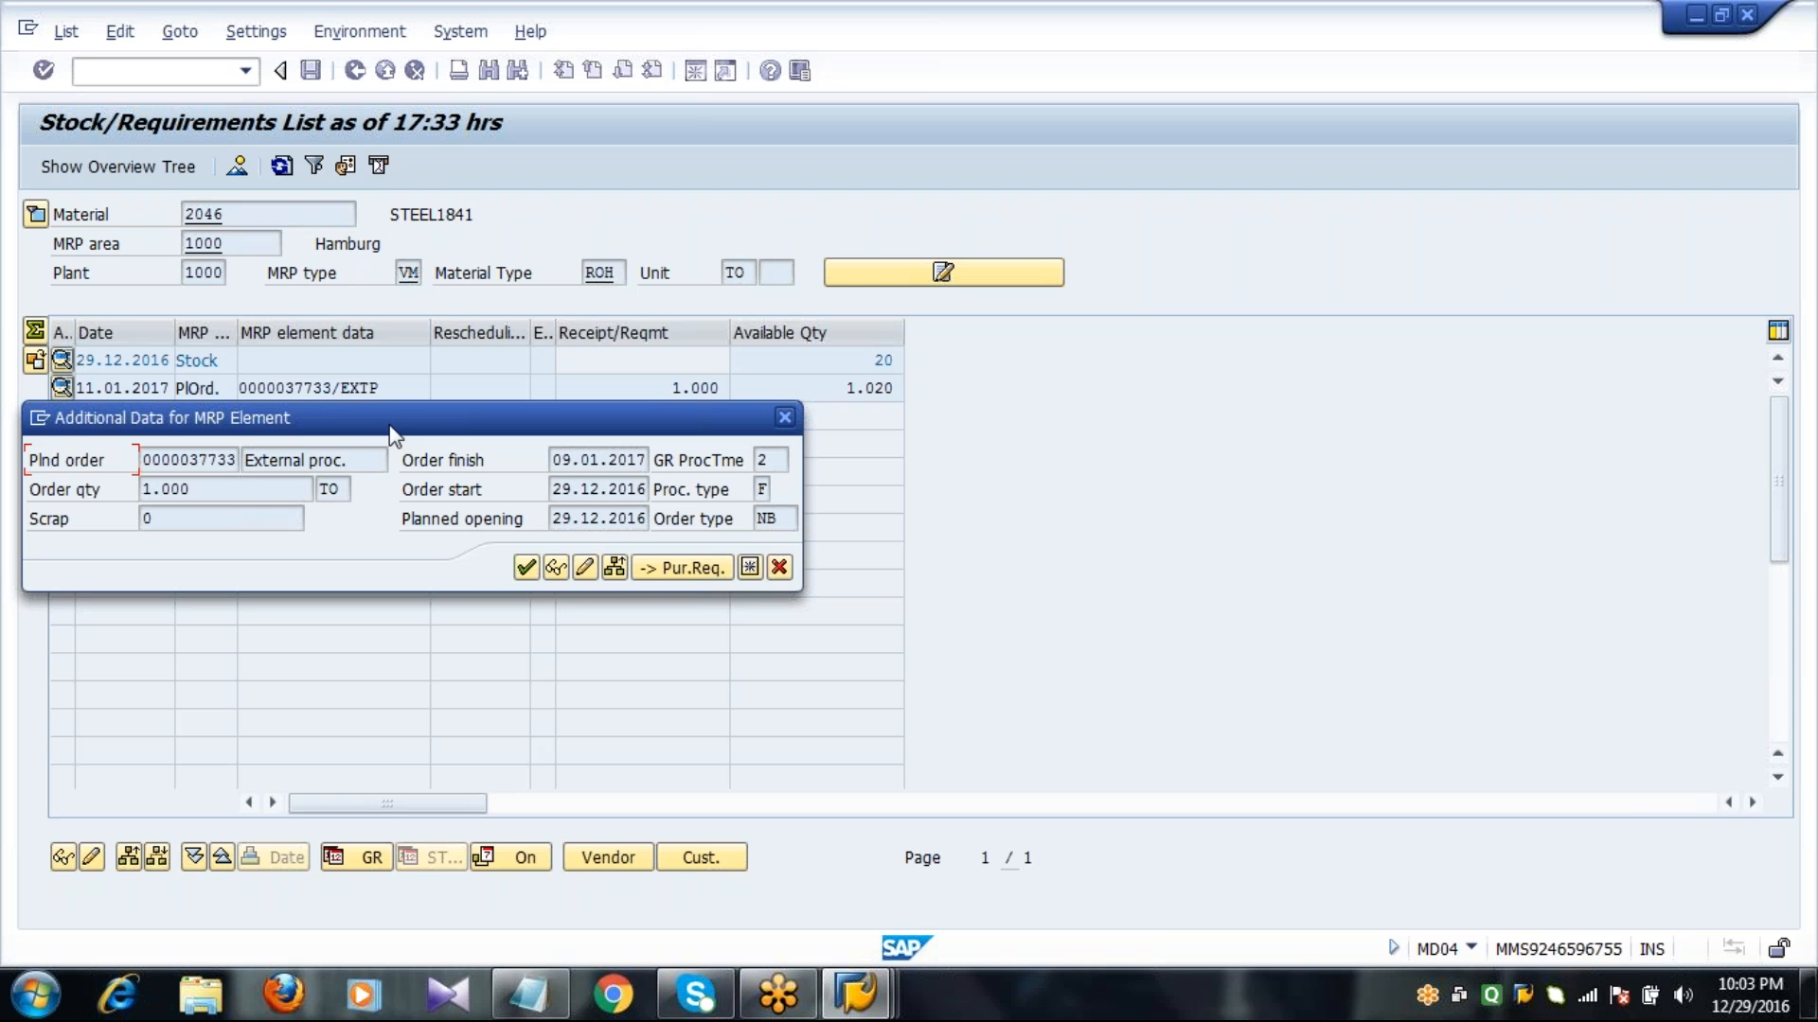
pyautogui.moveTo(433, 402); pyautogui.dragTo(519, 280)
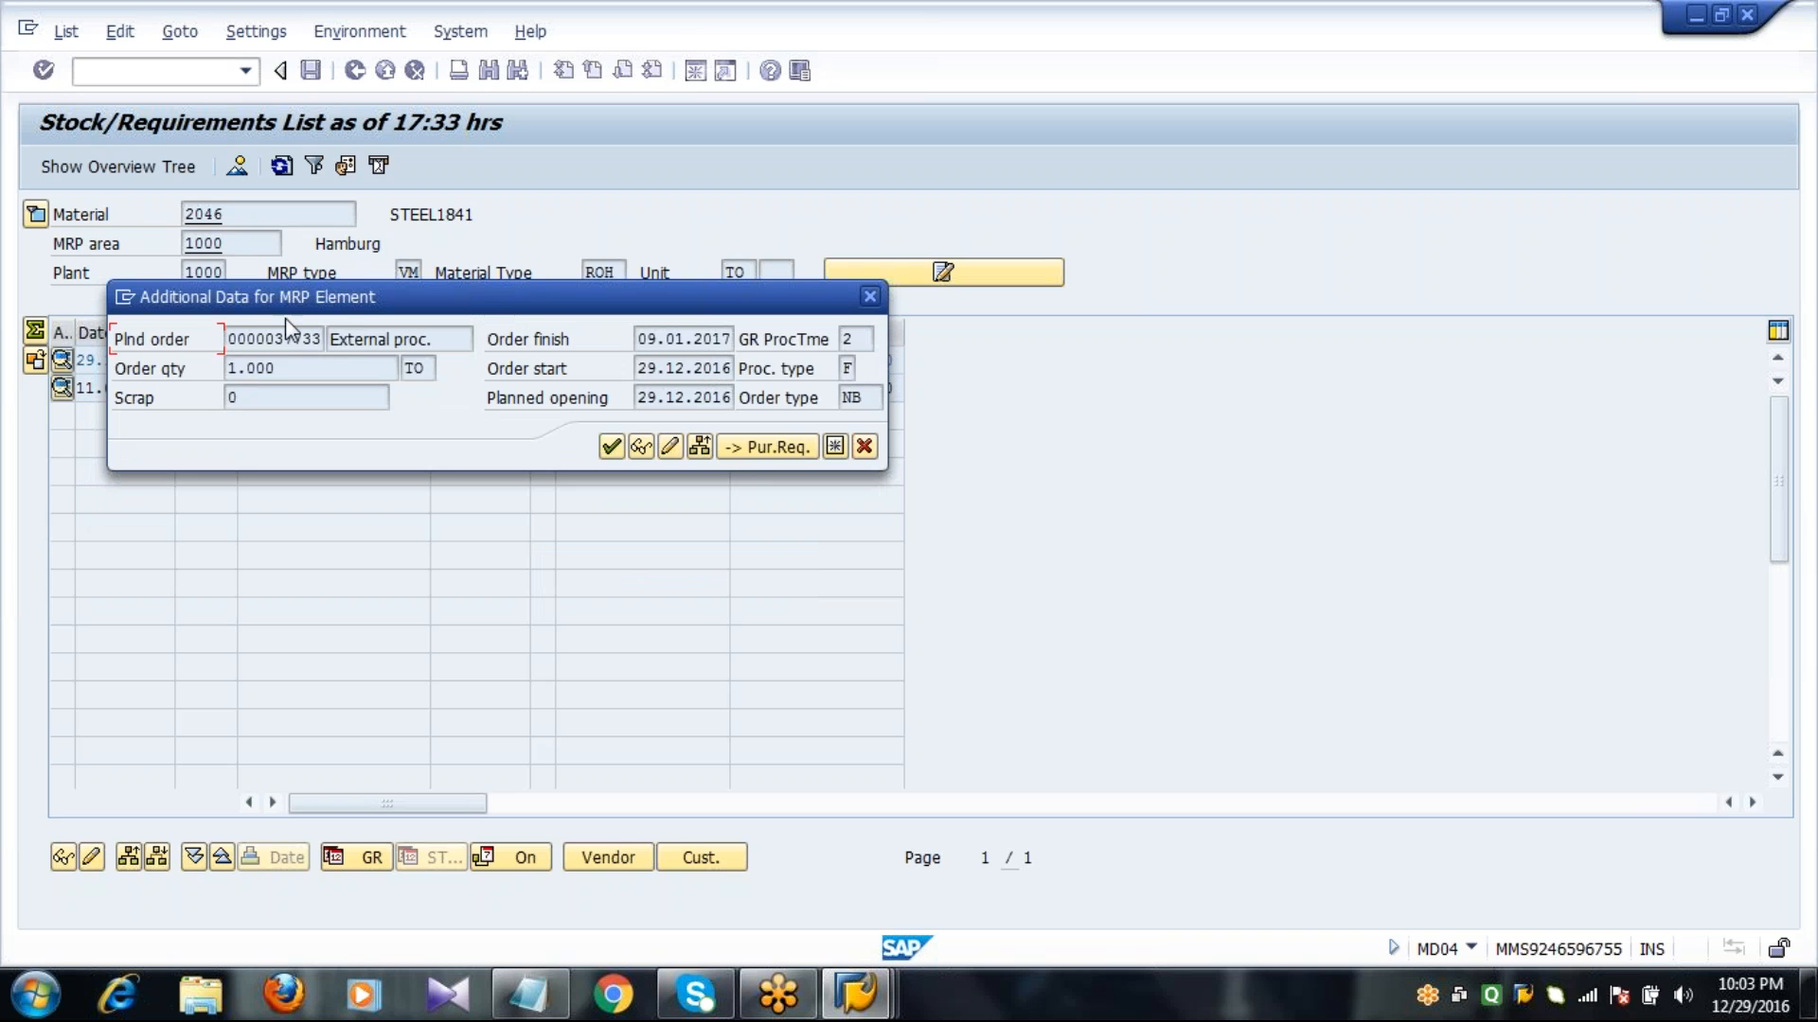
pyautogui.moveTo(265, 339); pyautogui.dragTo(304, 339)
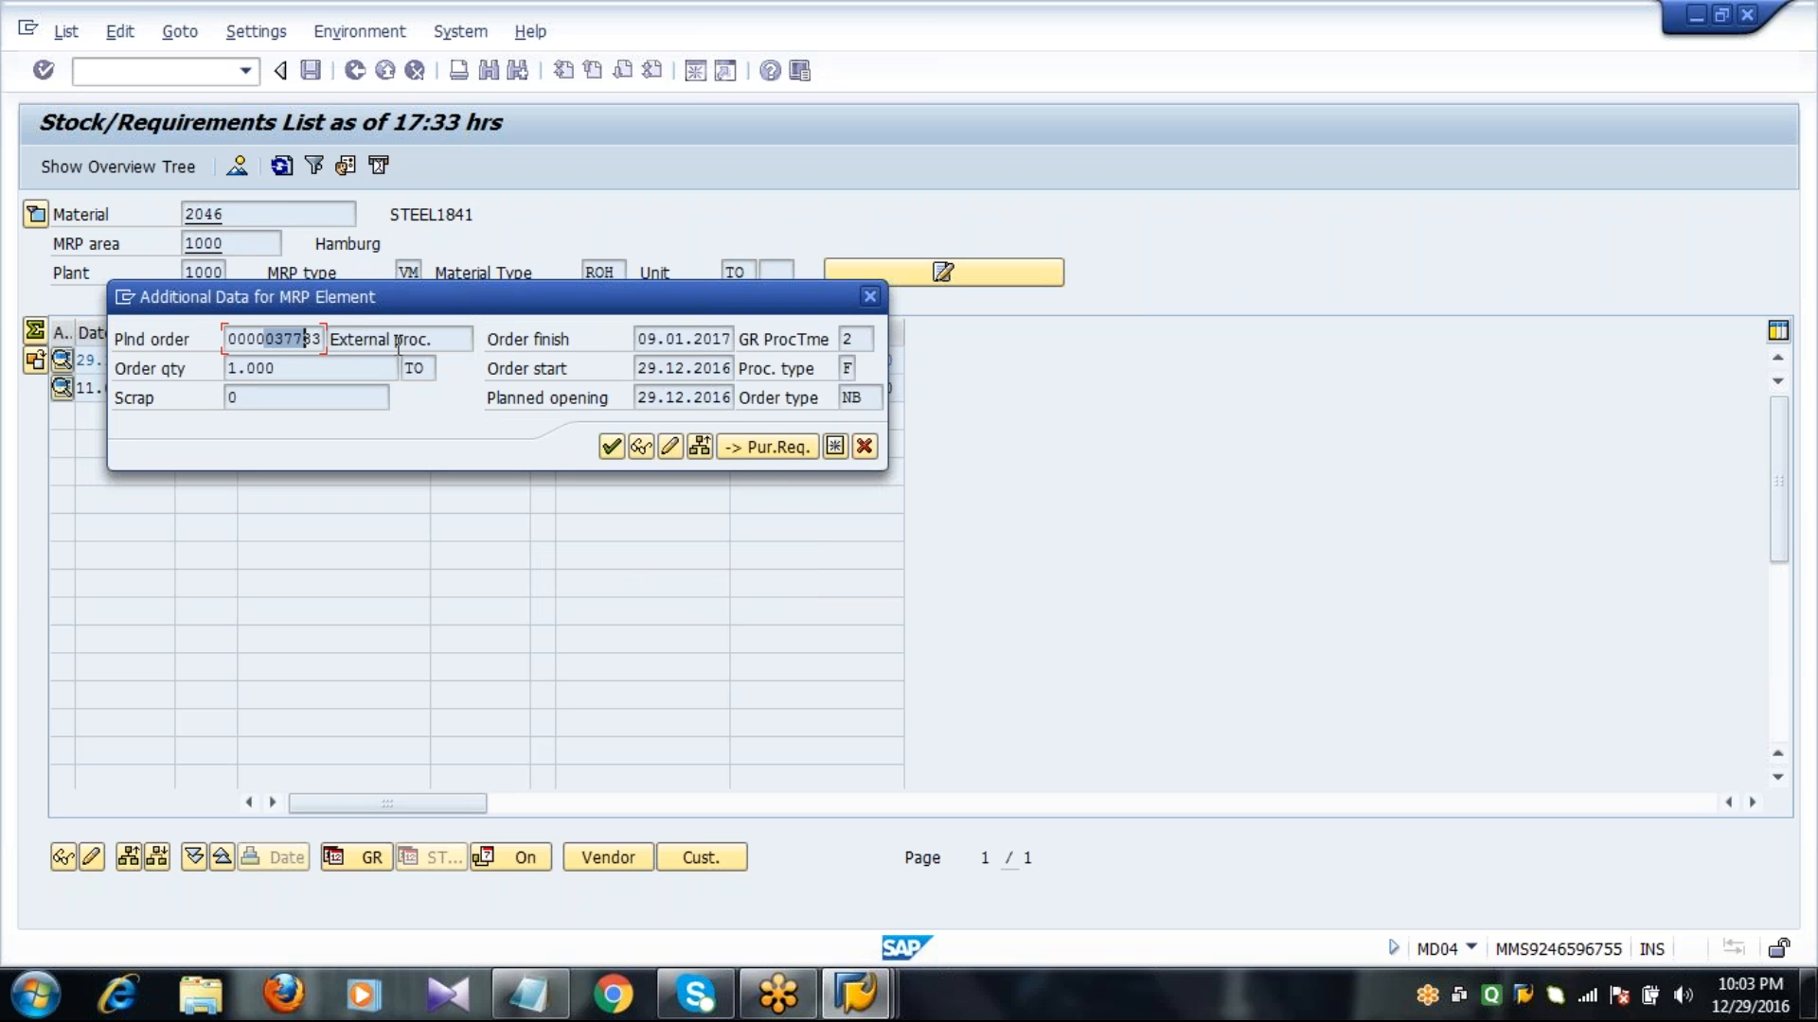
pyautogui.click(566, 367)
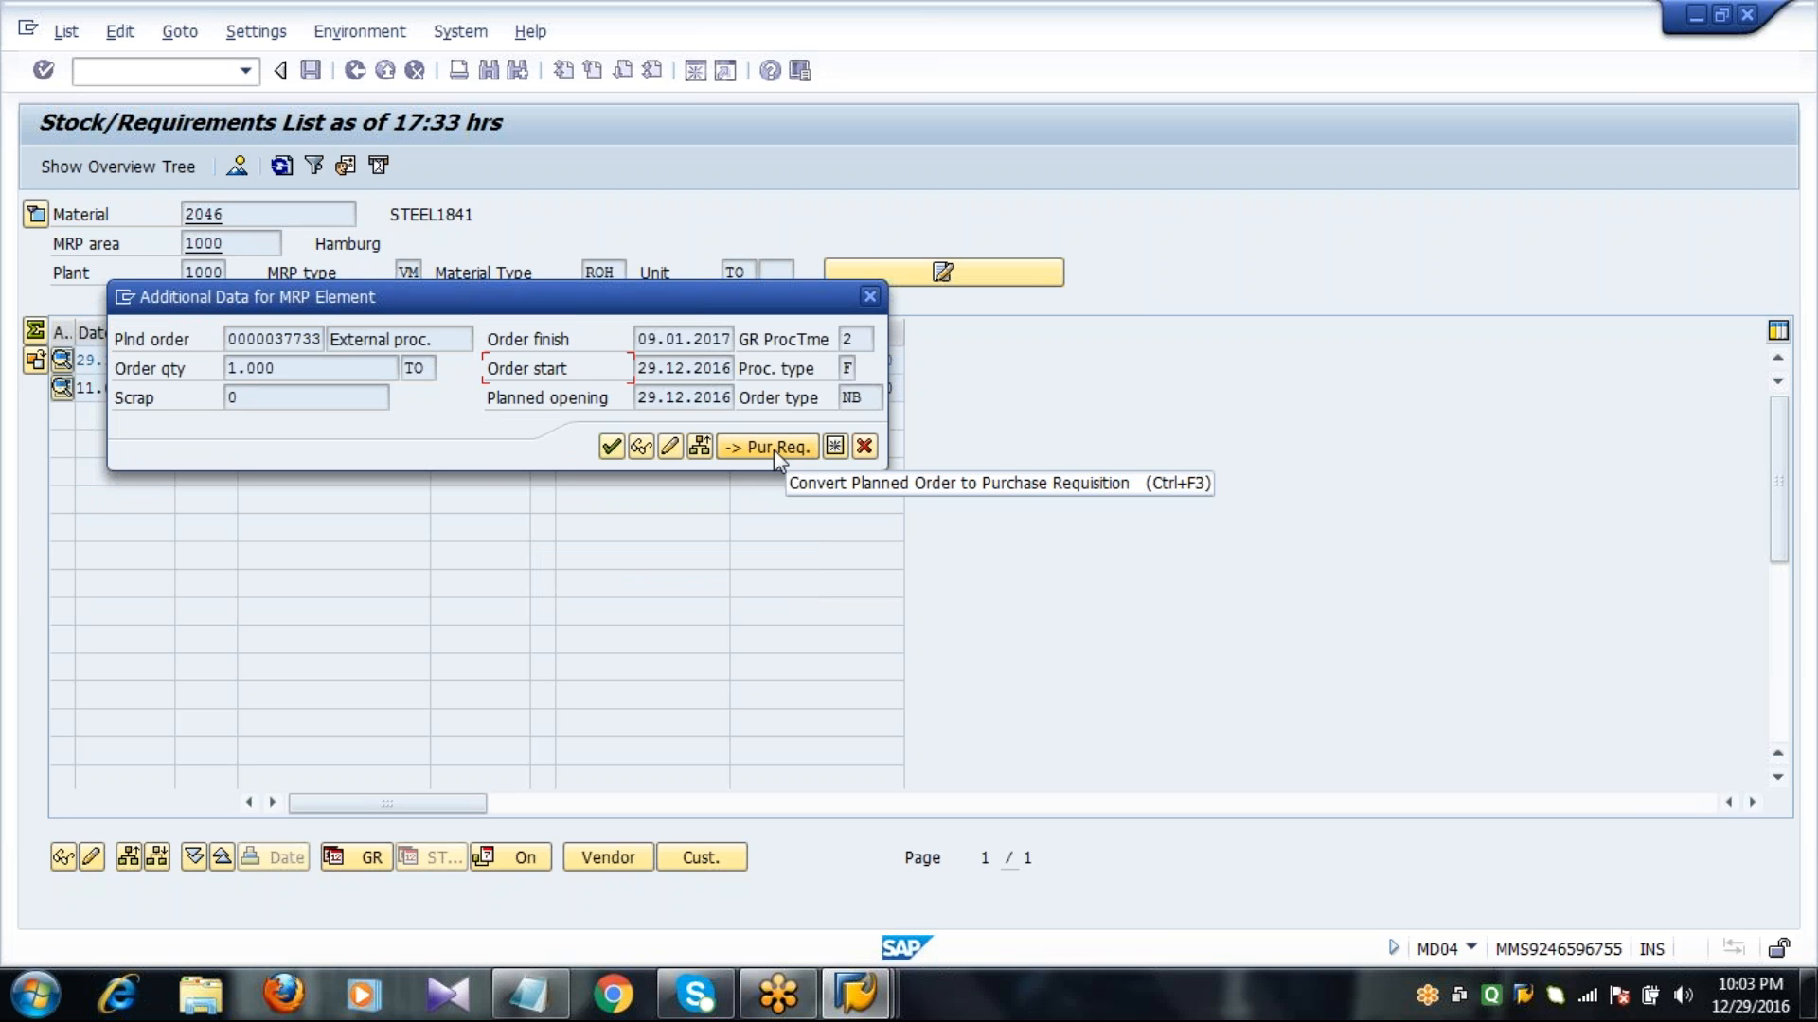
pyautogui.click(774, 451)
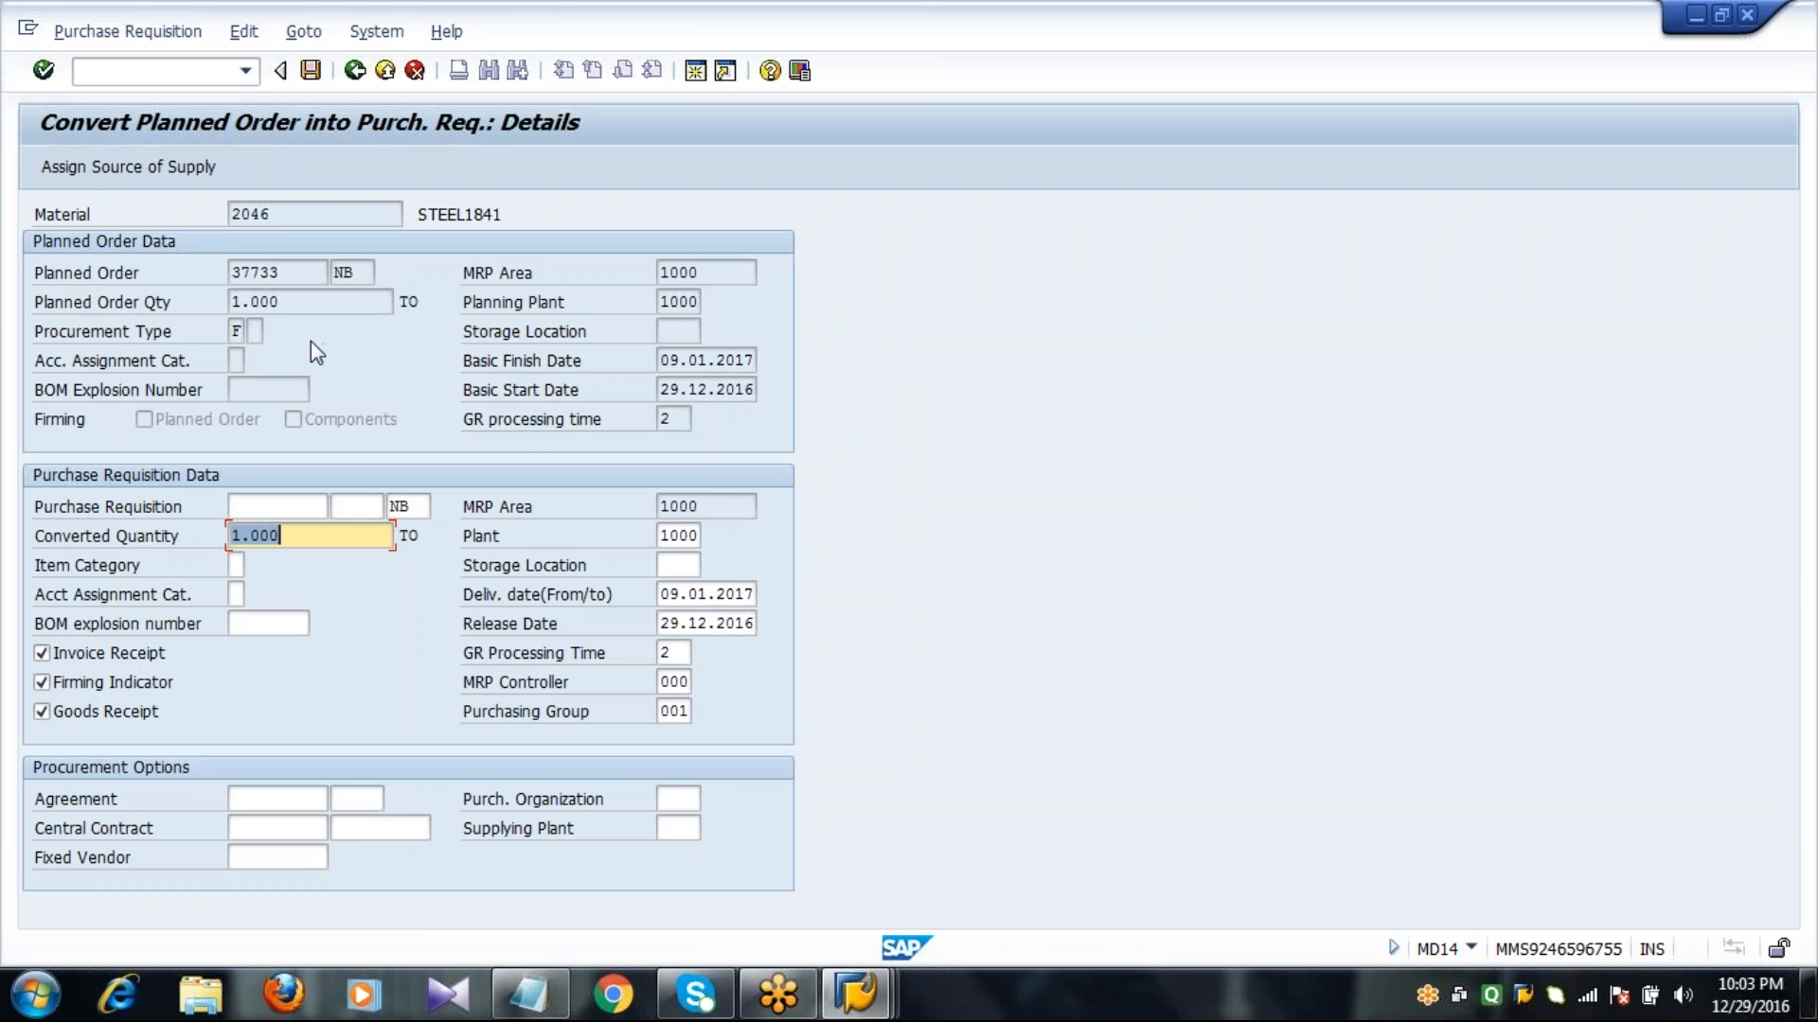
pyautogui.click(310, 72)
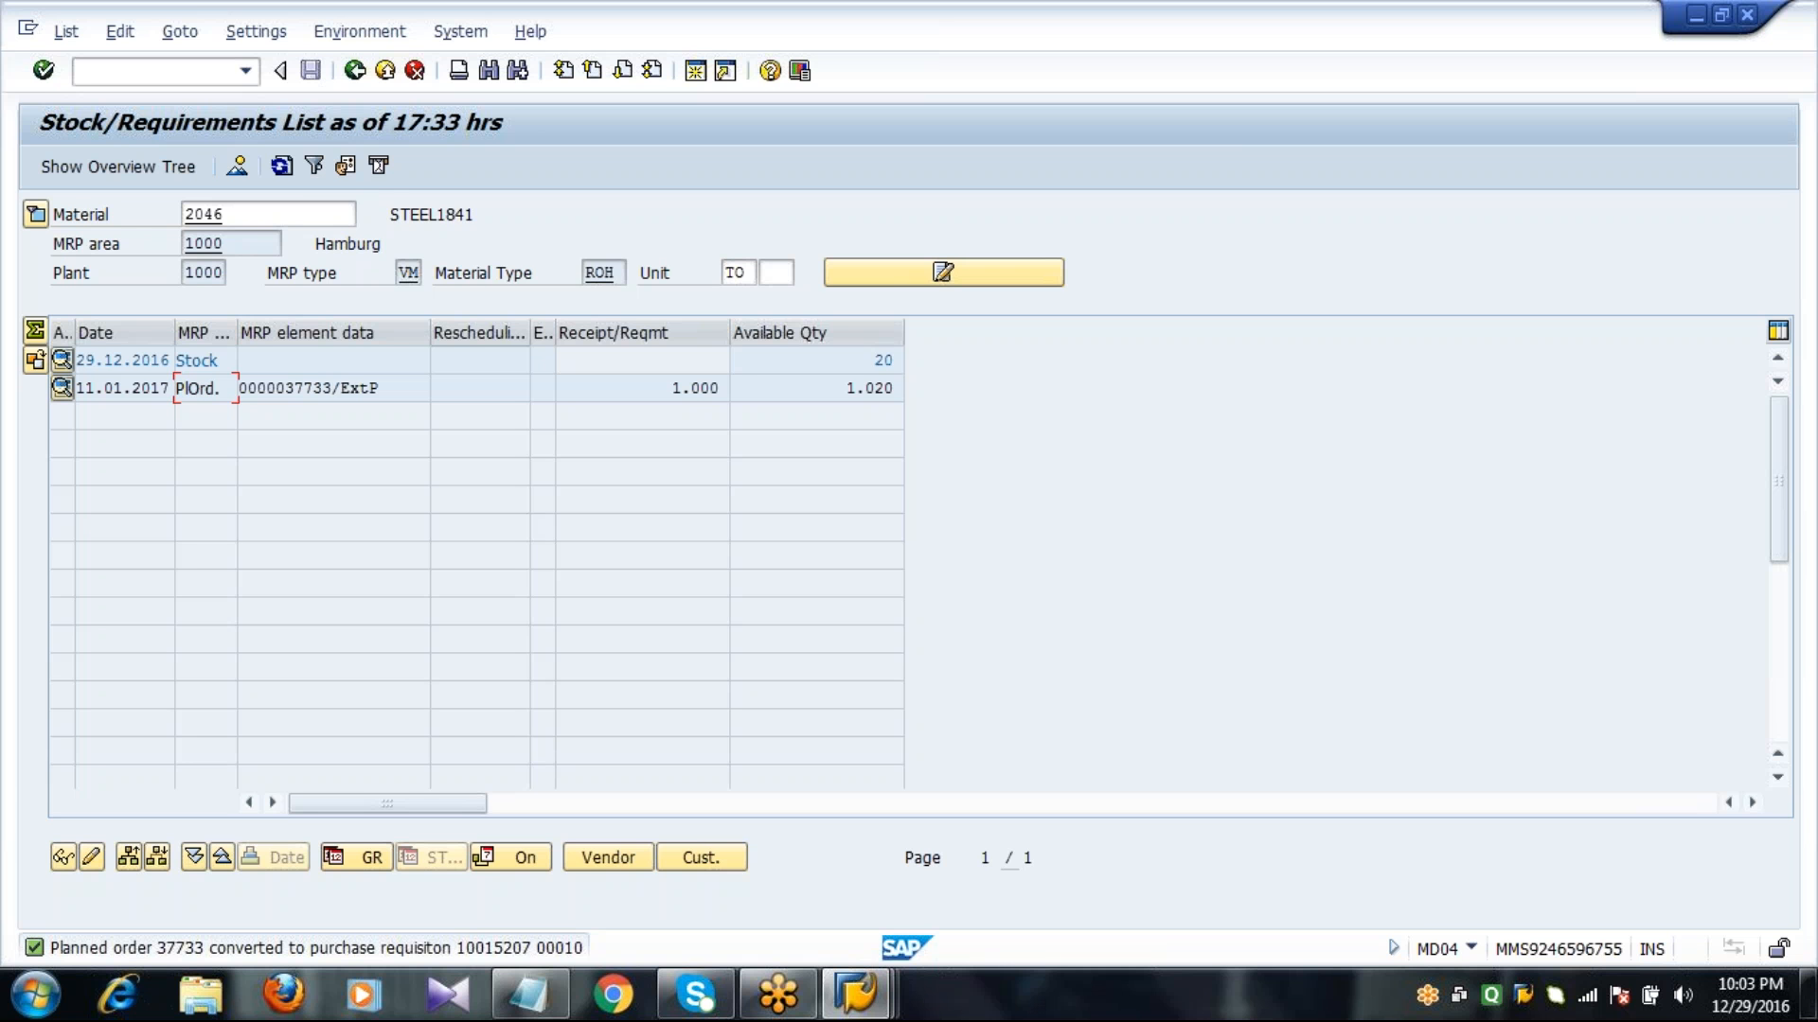
pyautogui.click(282, 165)
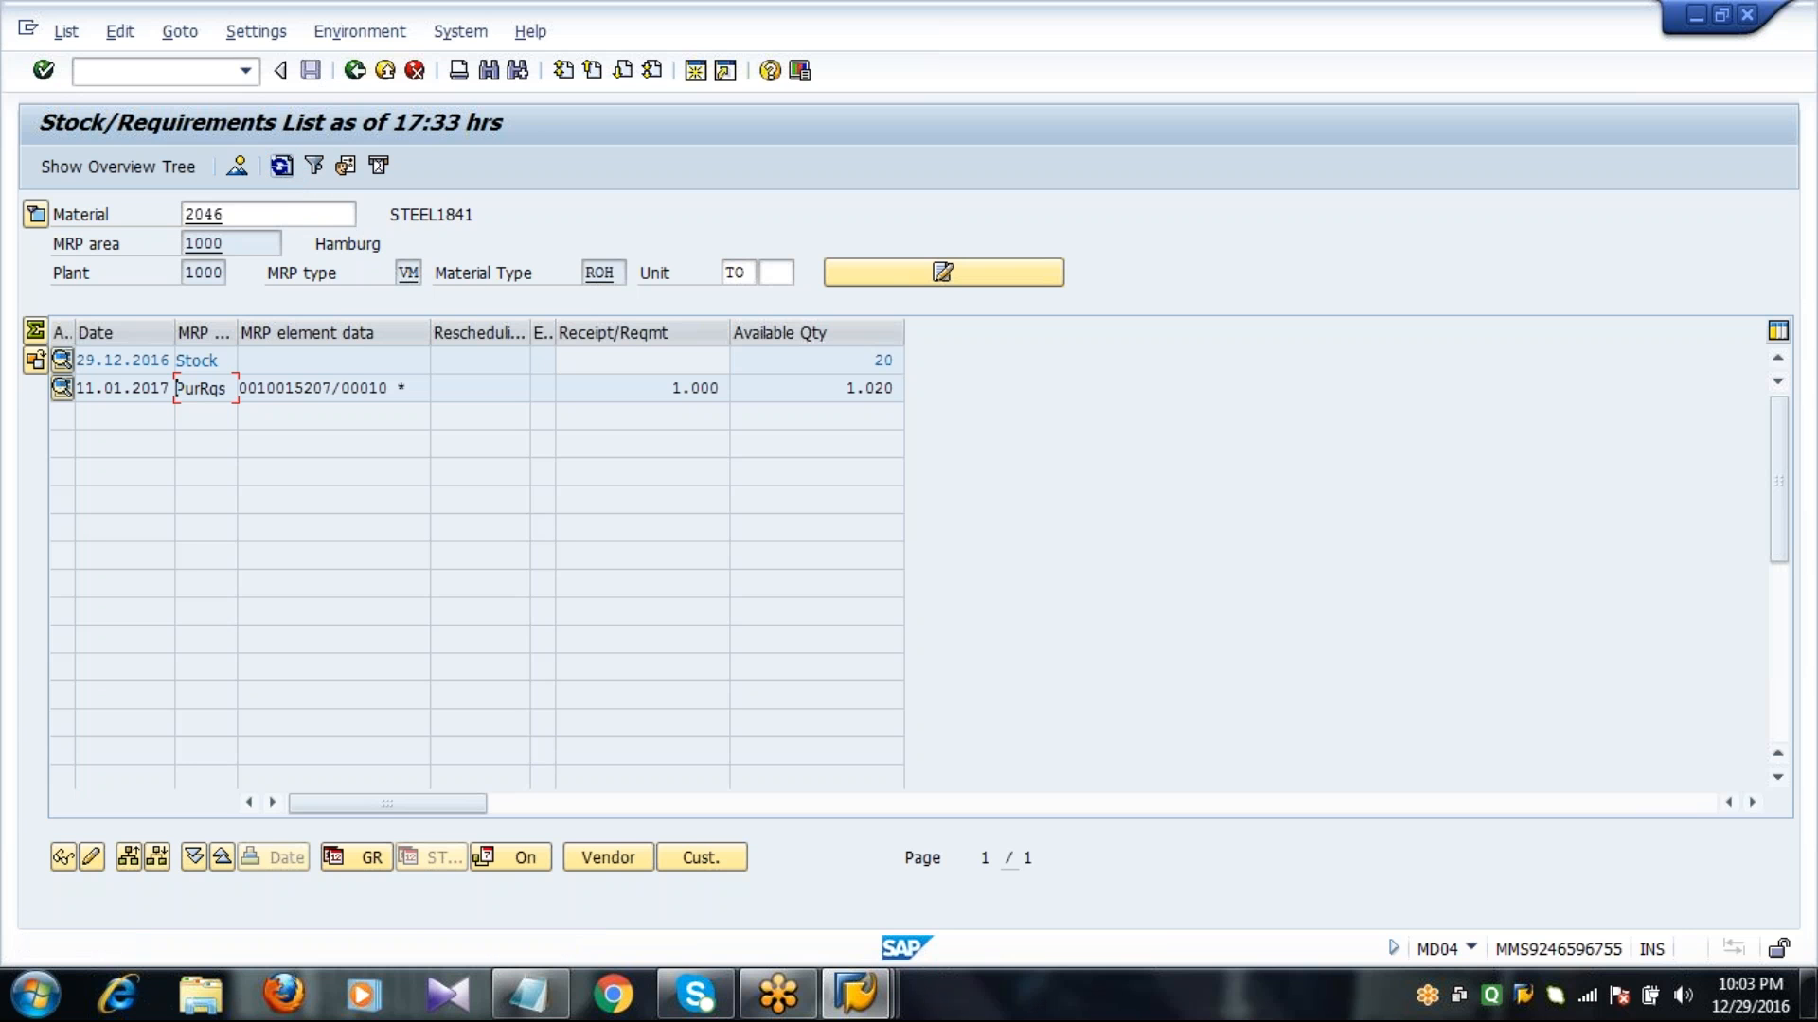
# Open the additional data of the purchase requisition element and start its conversion to a purchase order.
pyautogui.click(407, 389)
pyautogui.moveTo(407, 390); pyautogui.dragTo(185, 403)
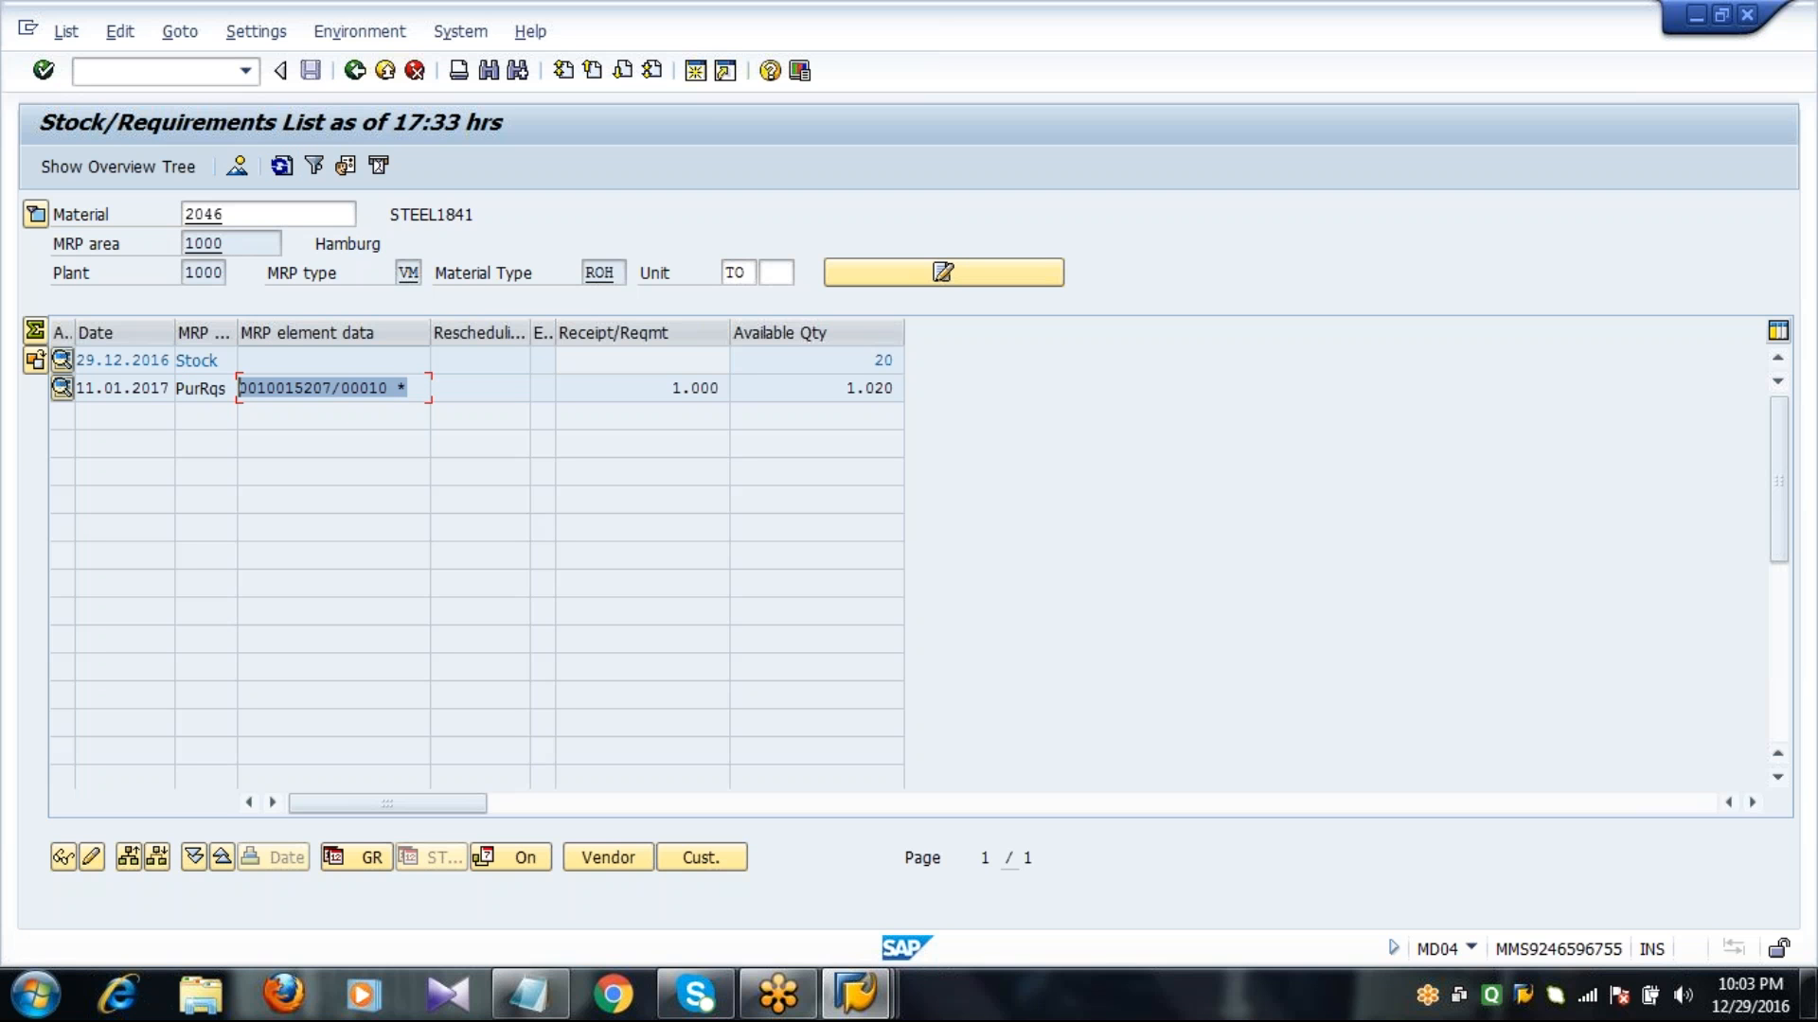
pyautogui.doubleClick(319, 385)
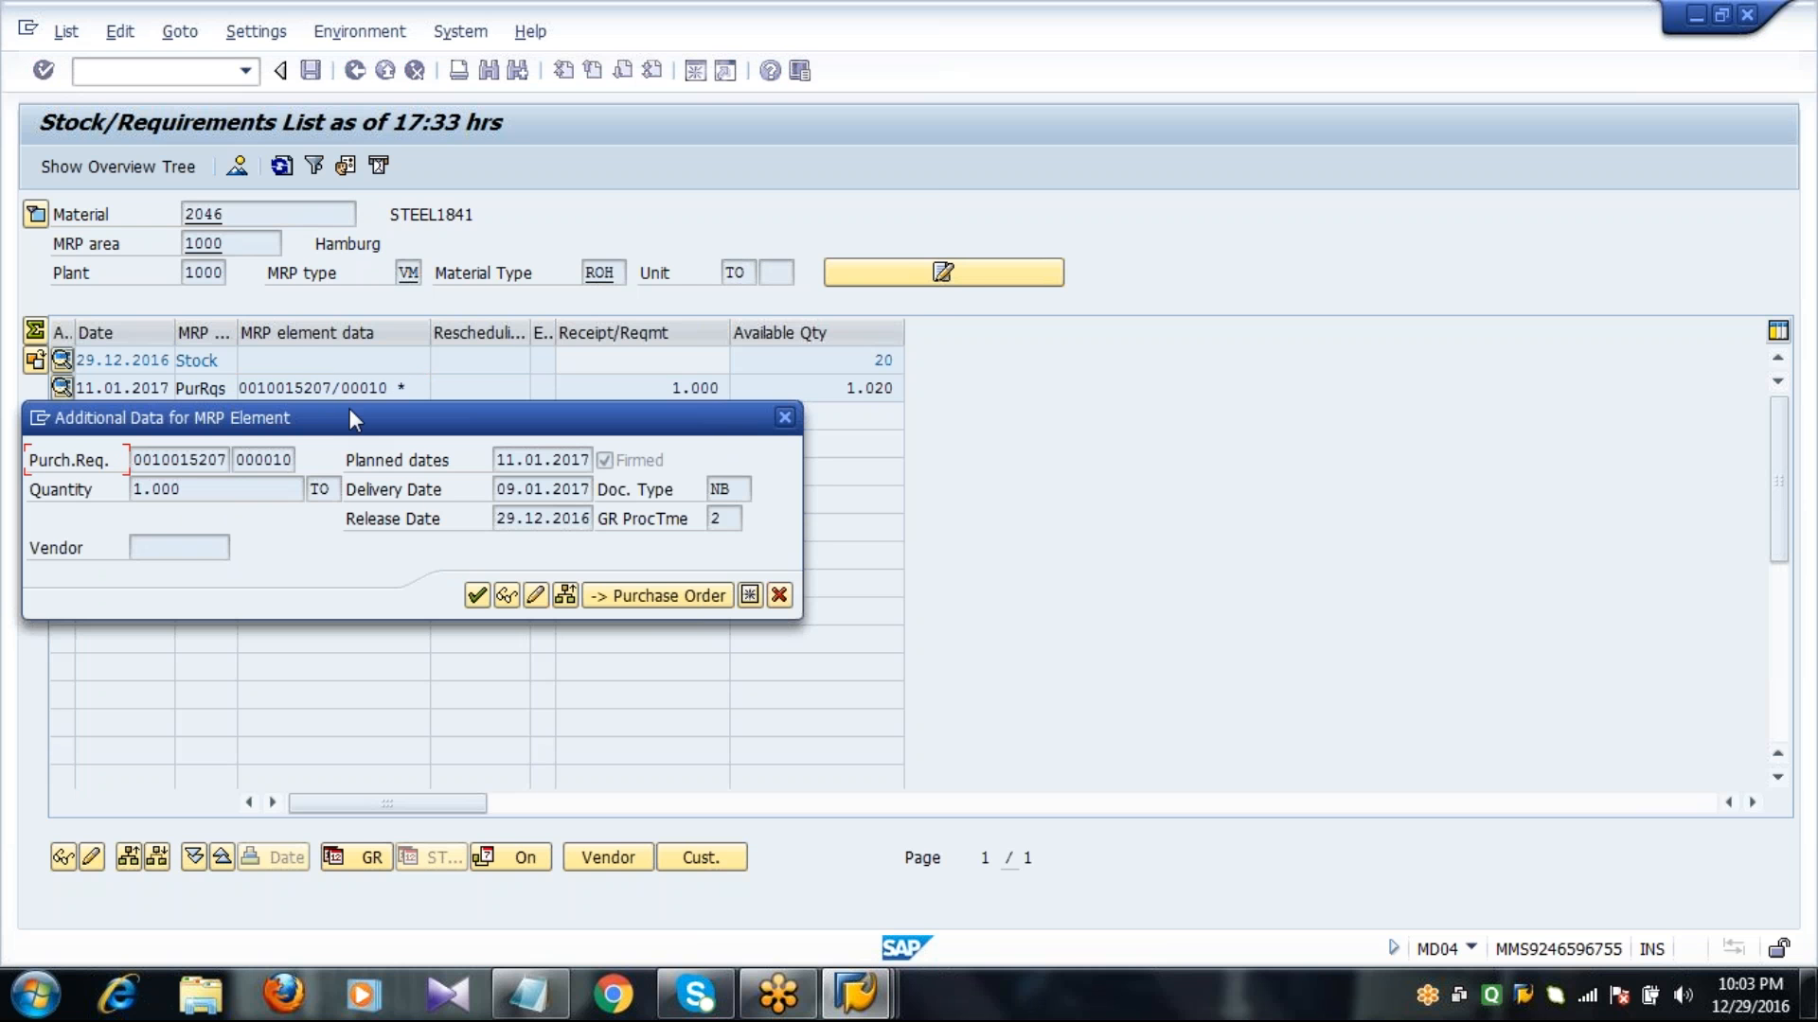
pyautogui.moveTo(349, 416); pyautogui.dragTo(500, 196)
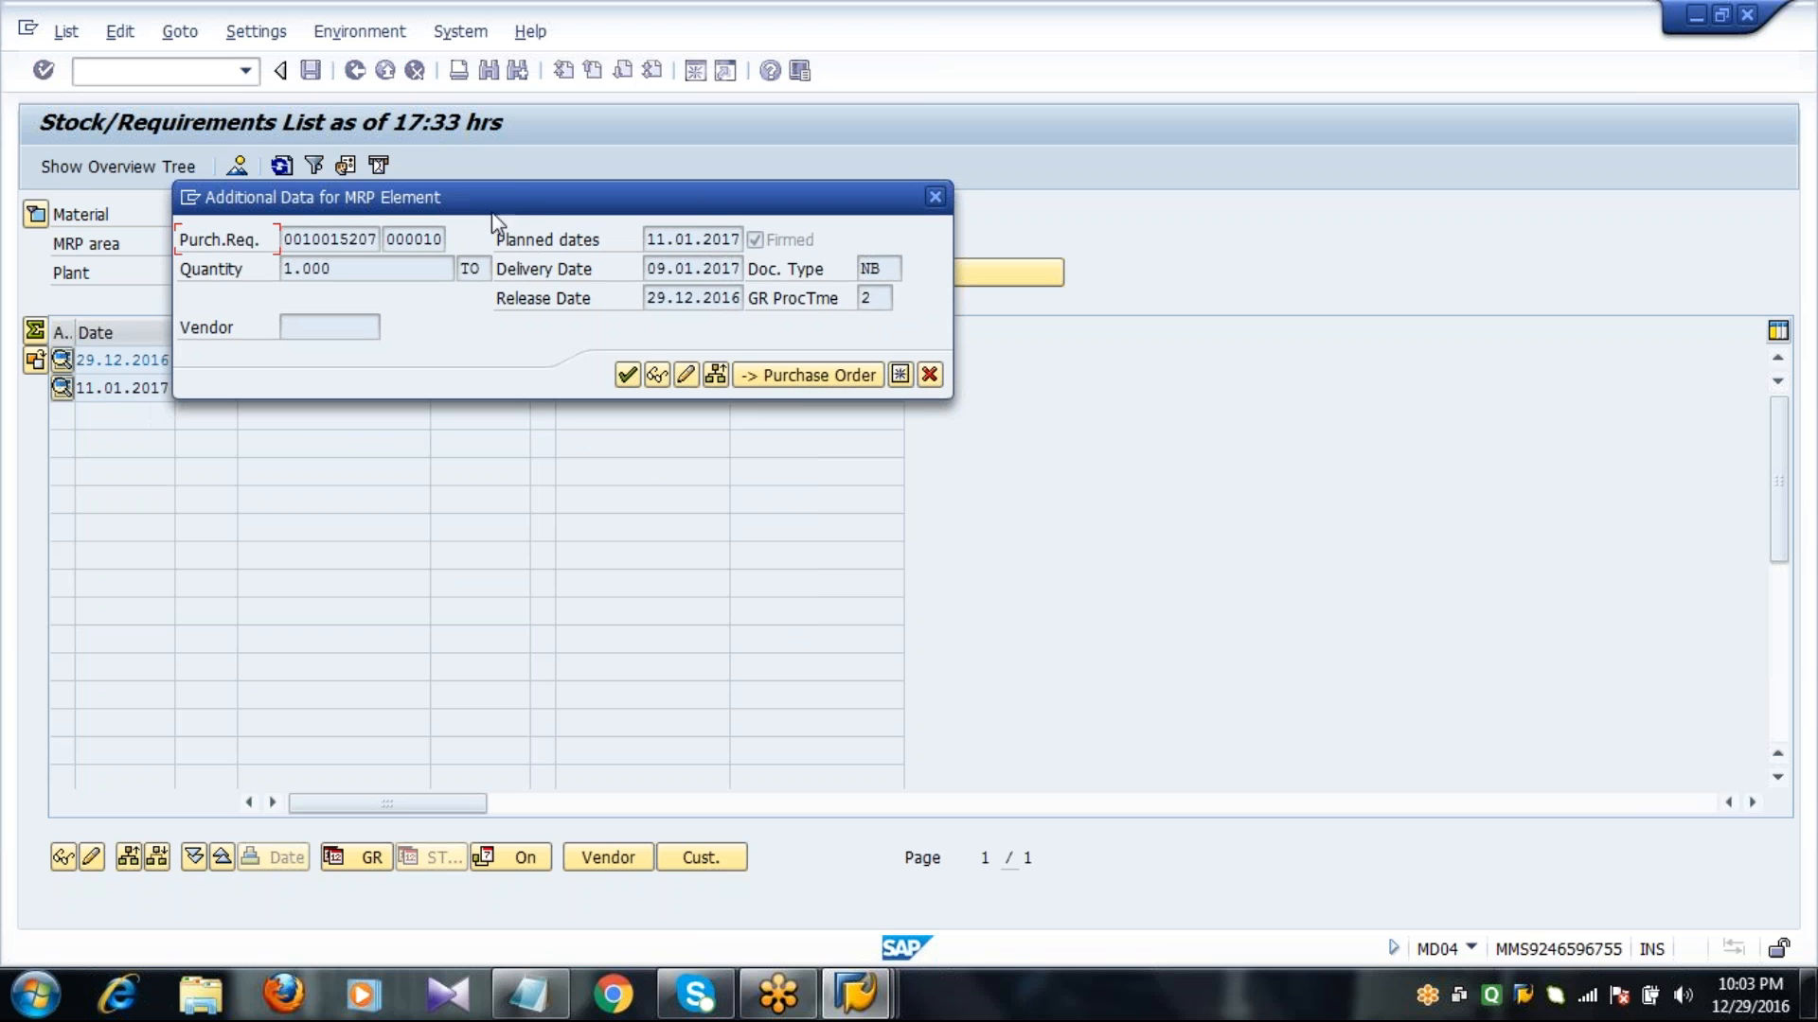
pyautogui.click(337, 241)
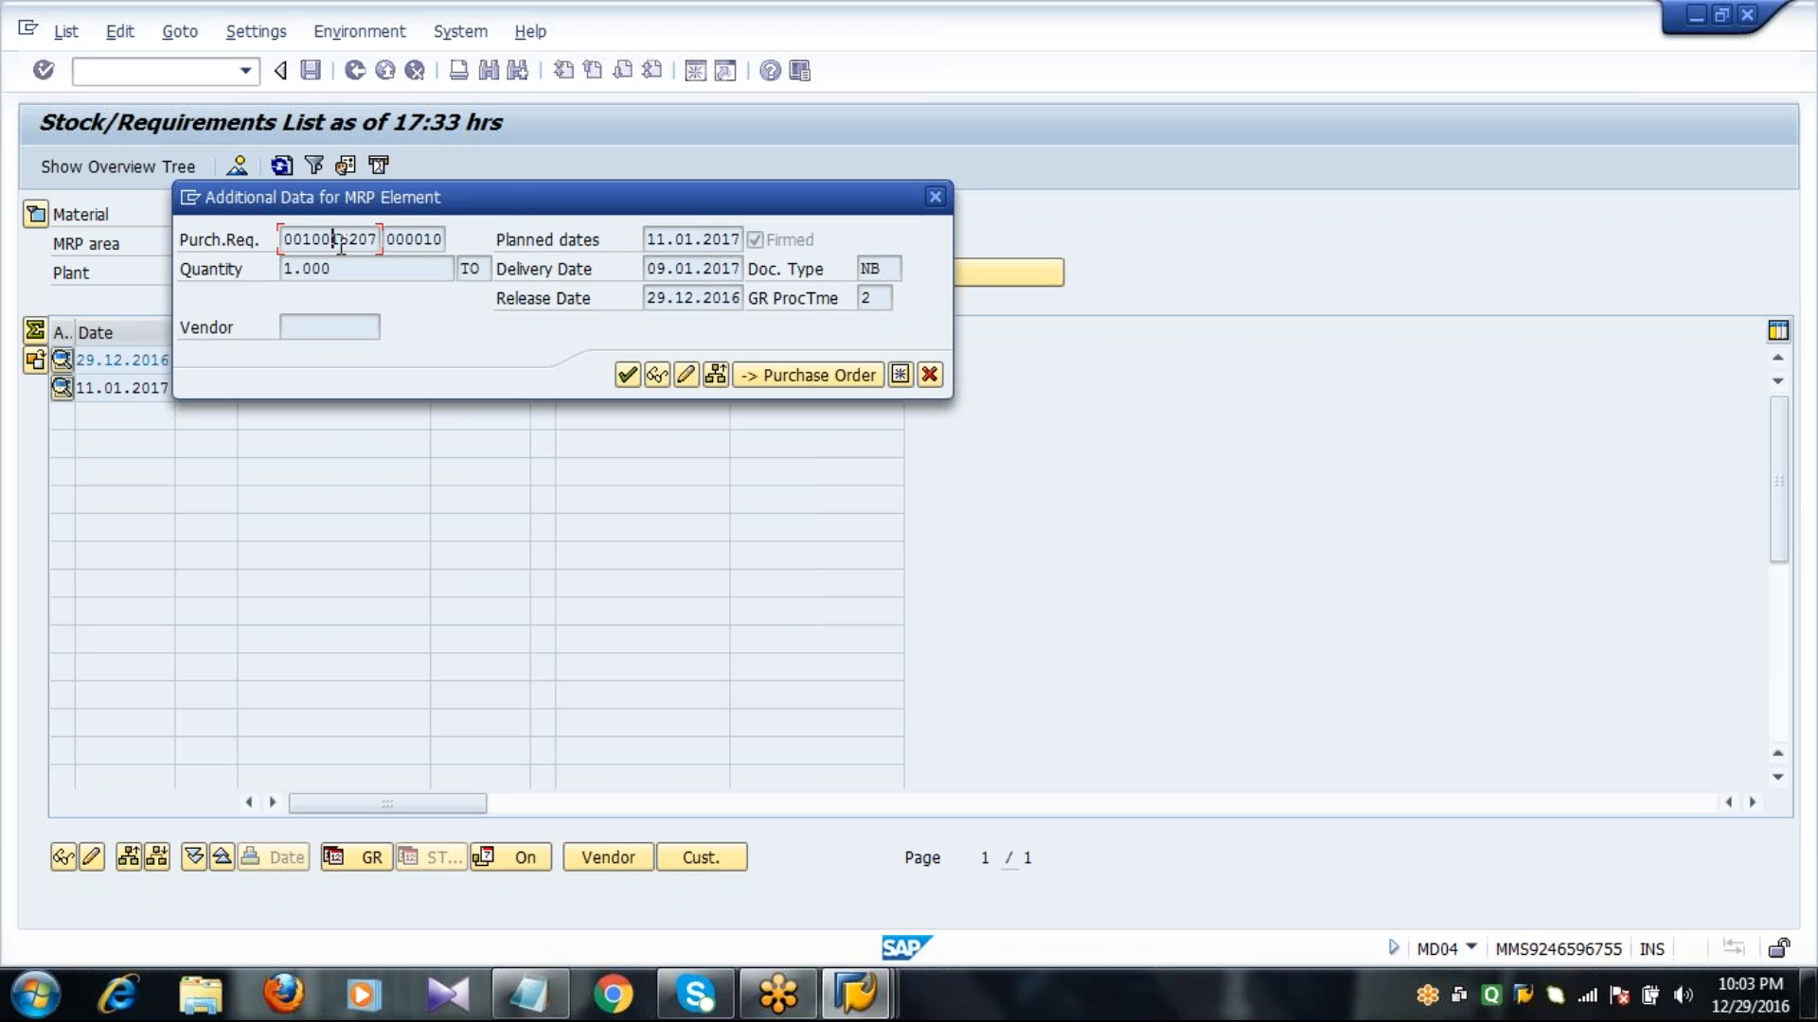
pyautogui.click(803, 376)
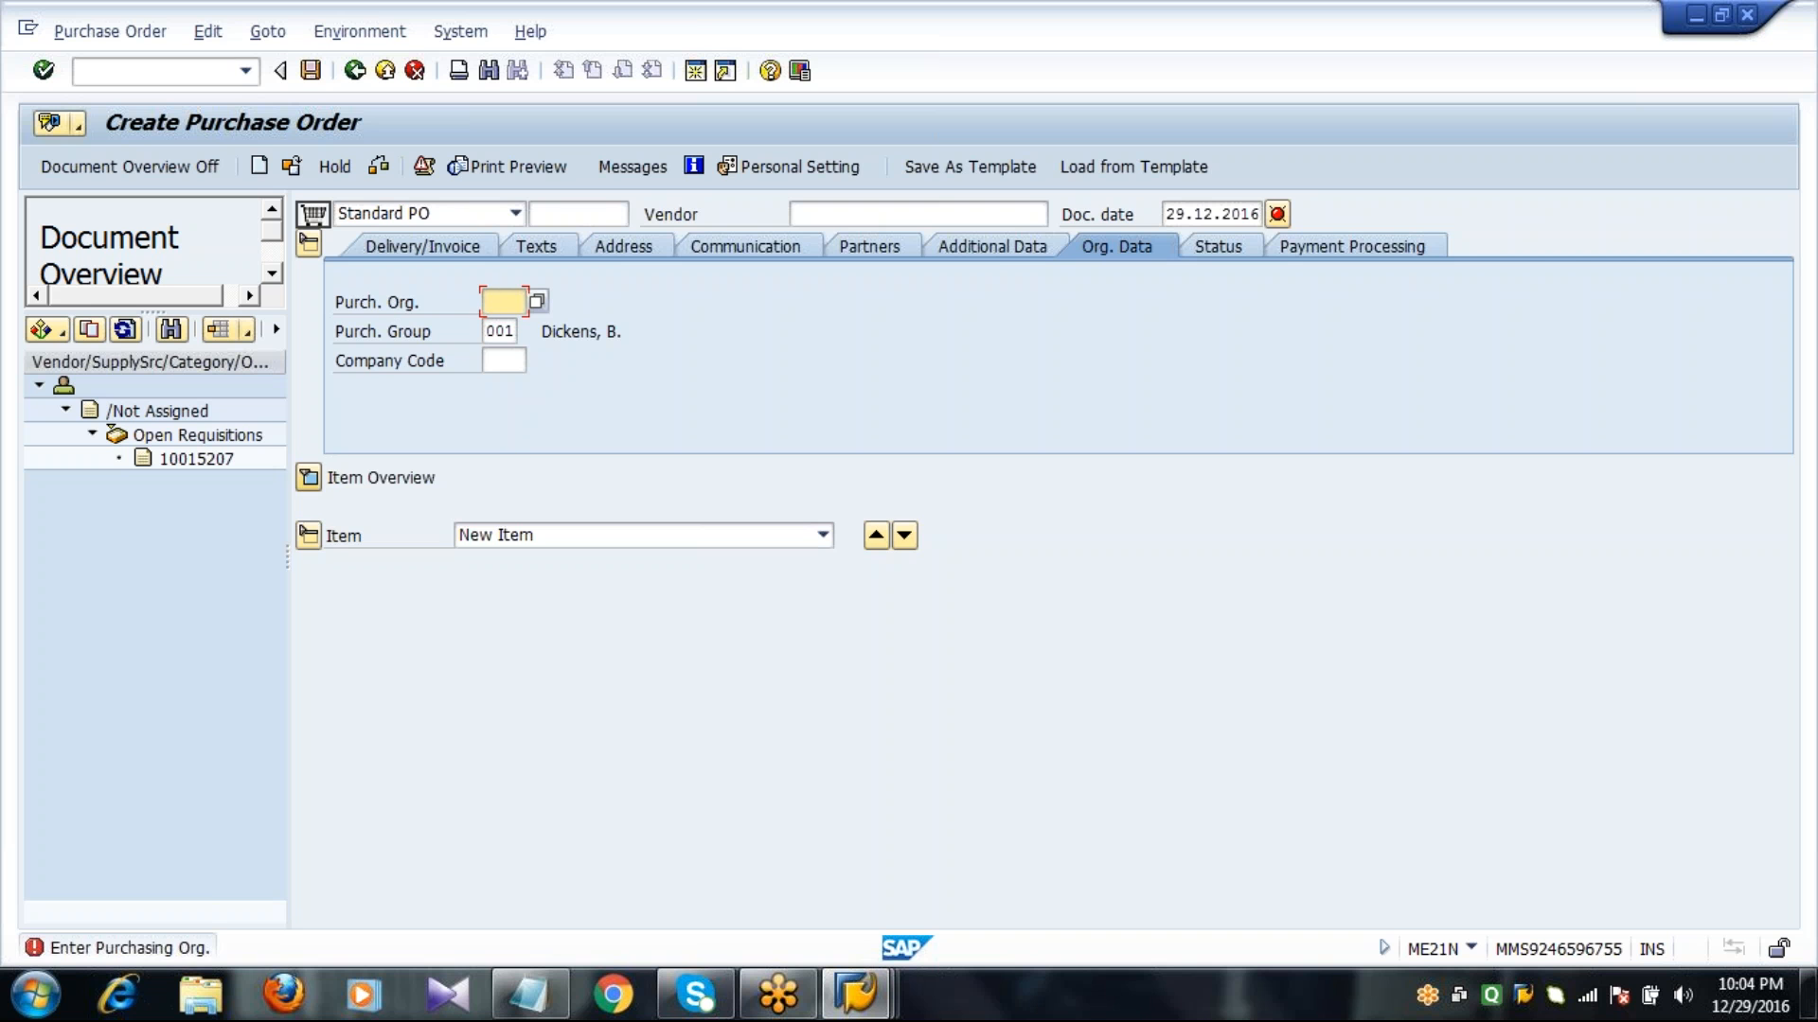
# Expand the item overview and adopt the open requisition as an item of the purchase order.
pyautogui.click(308, 478)
pyautogui.click(178, 460)
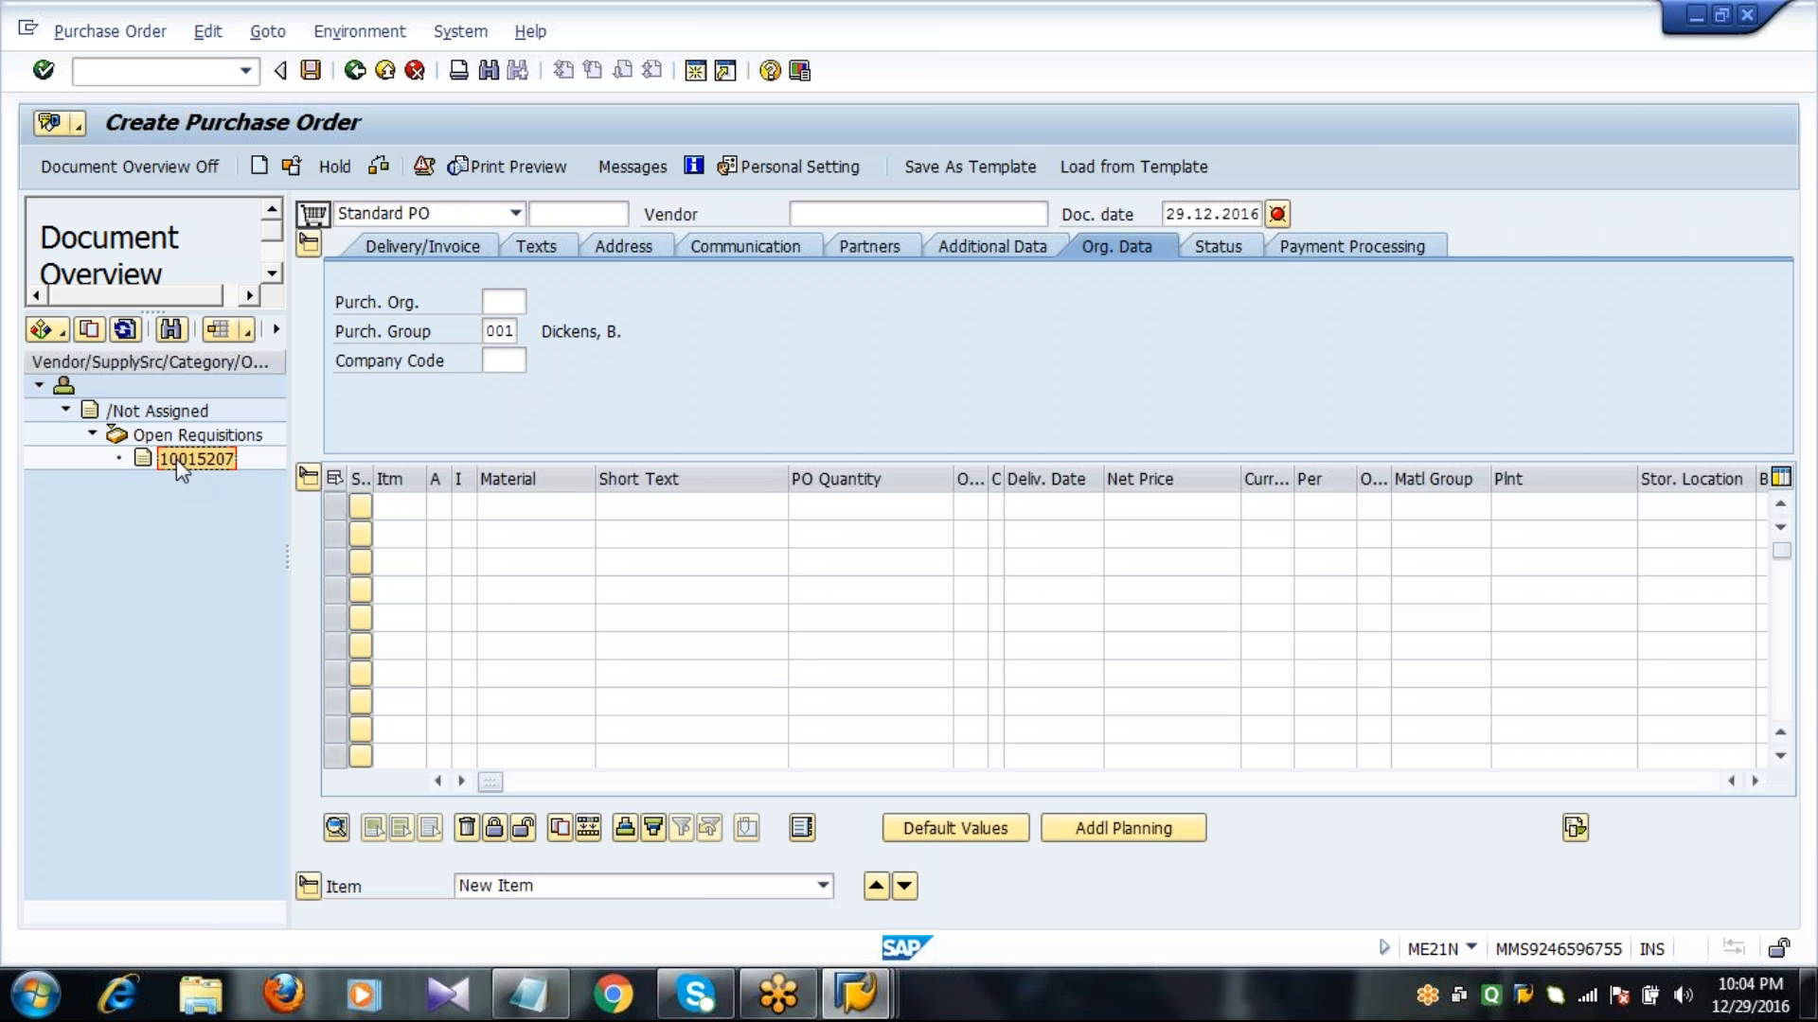
pyautogui.click(91, 330)
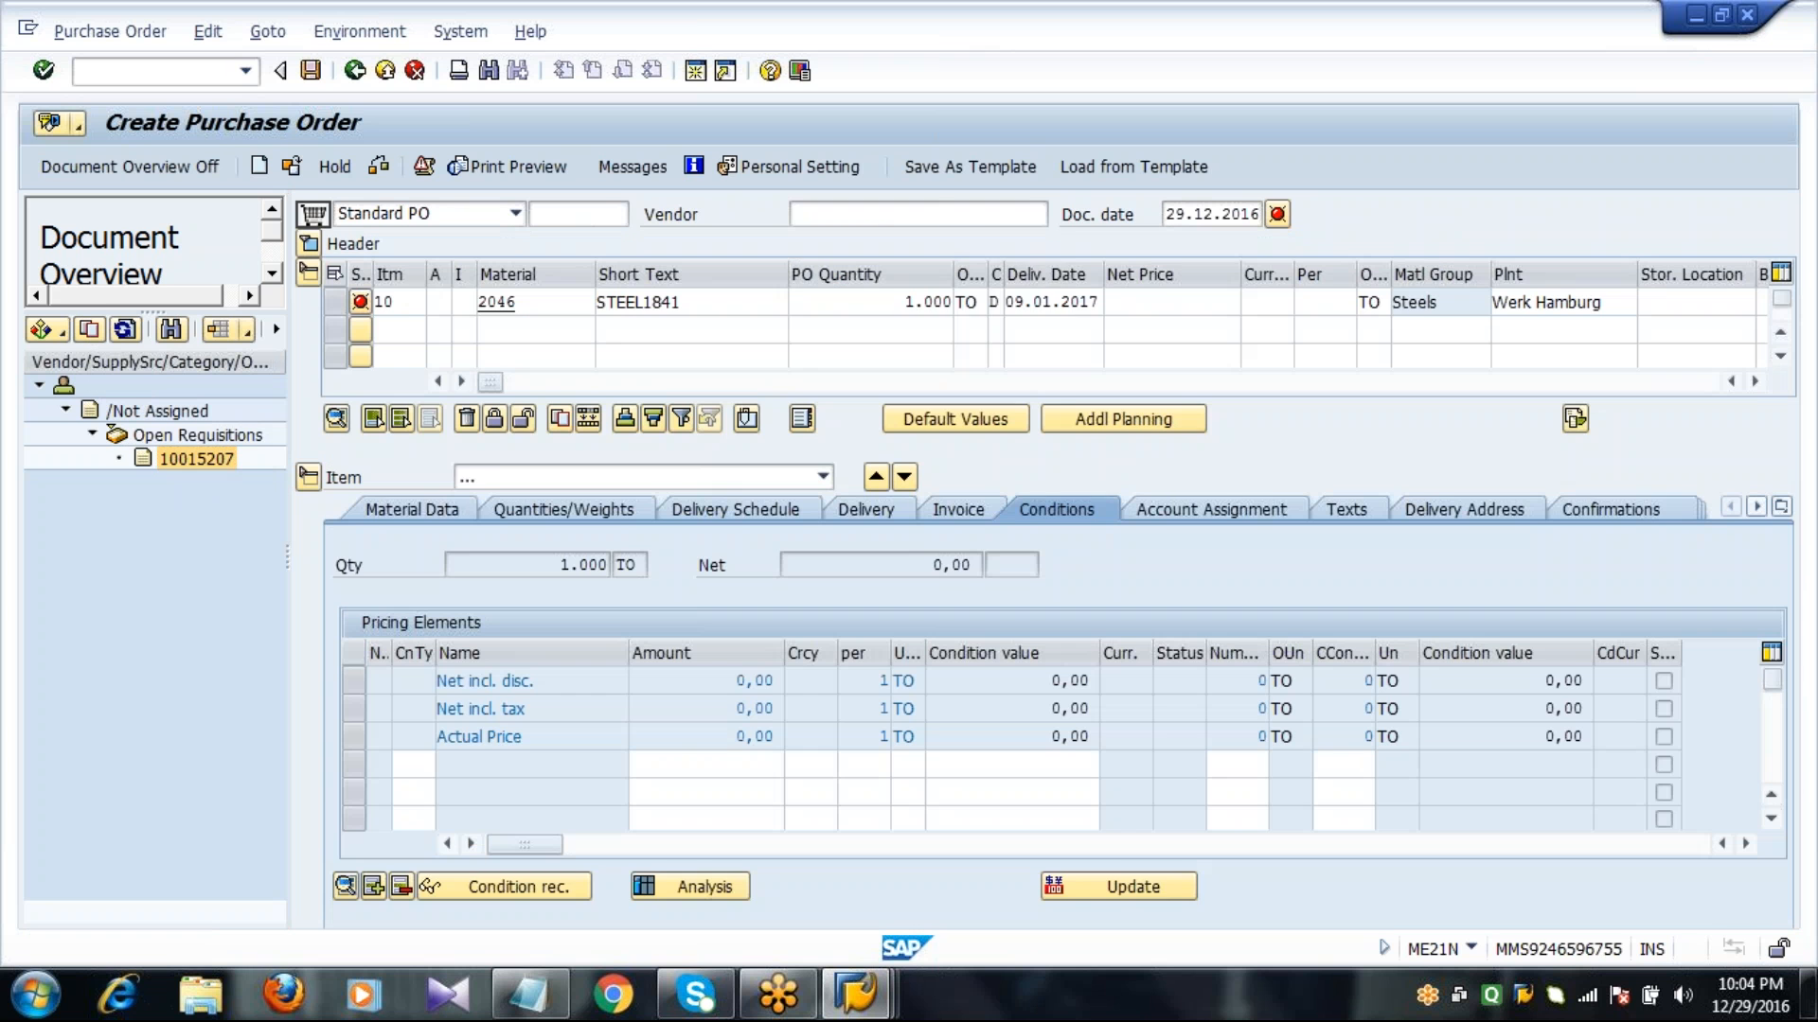
# Enter vendor 1000 and purchasing organization 1000 in the purchase order header.
pyautogui.write('1000')
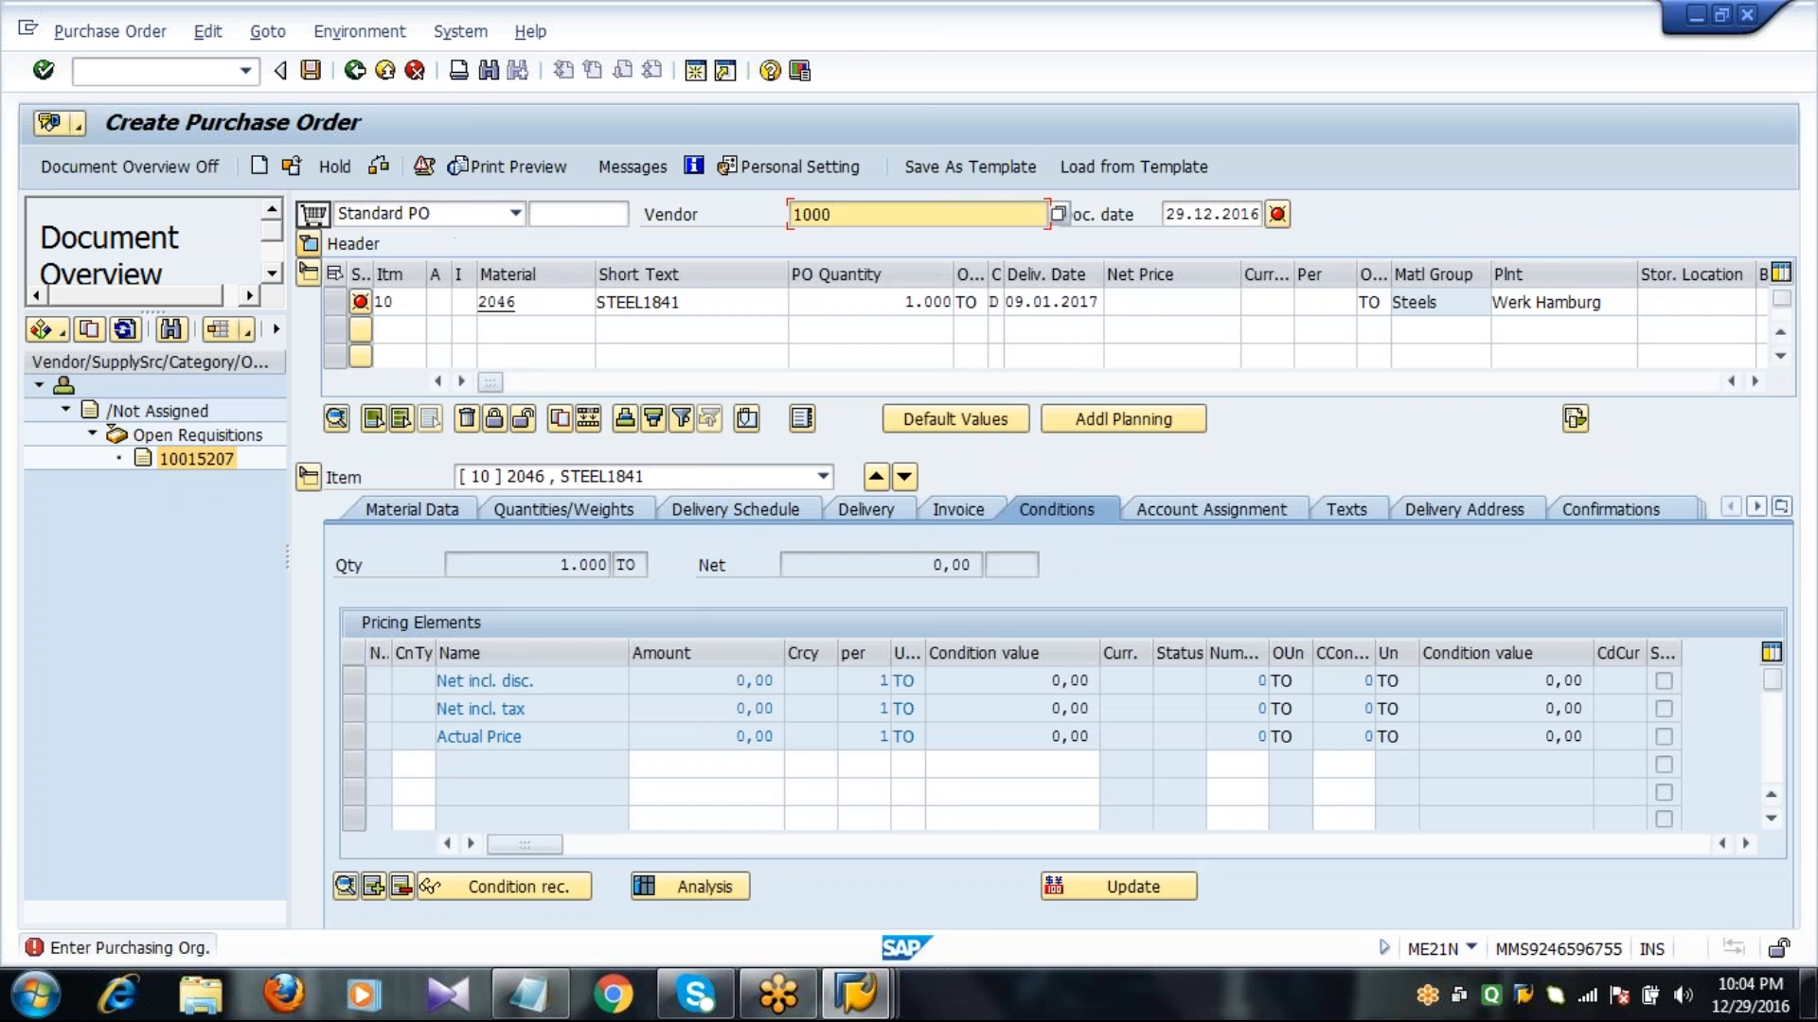
pyautogui.press('Return')
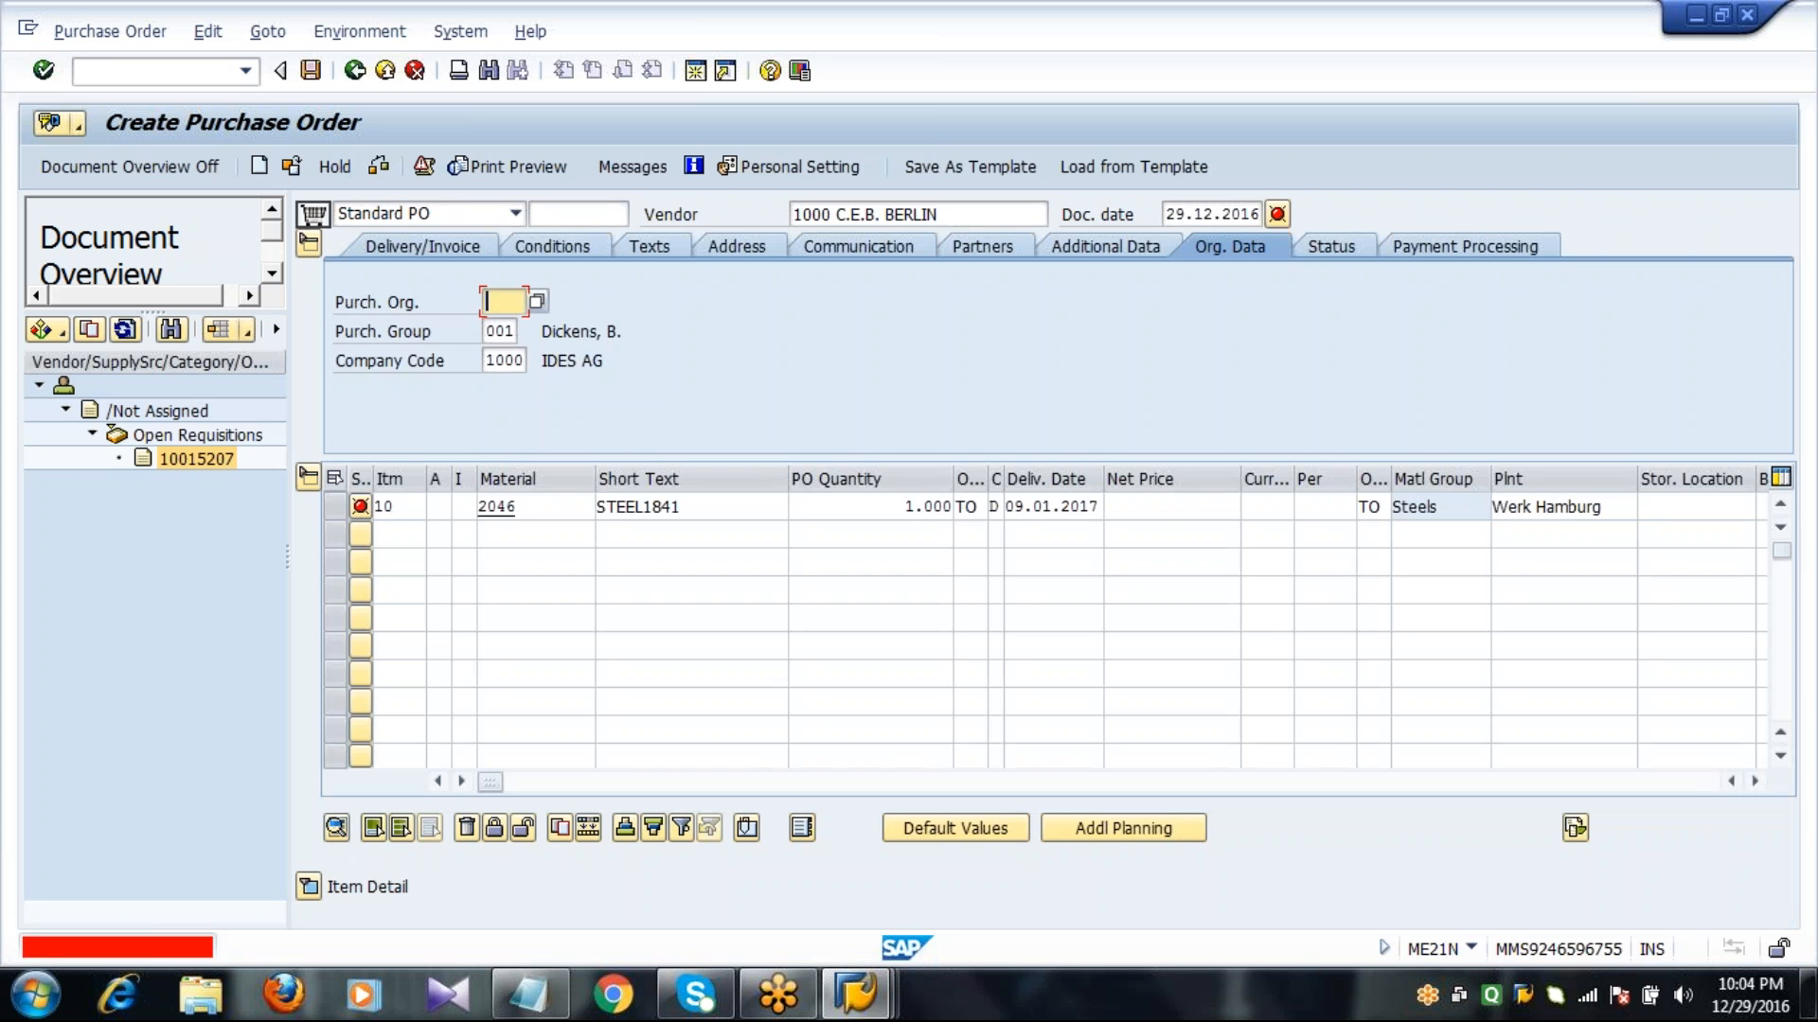
pyautogui.write('1000')
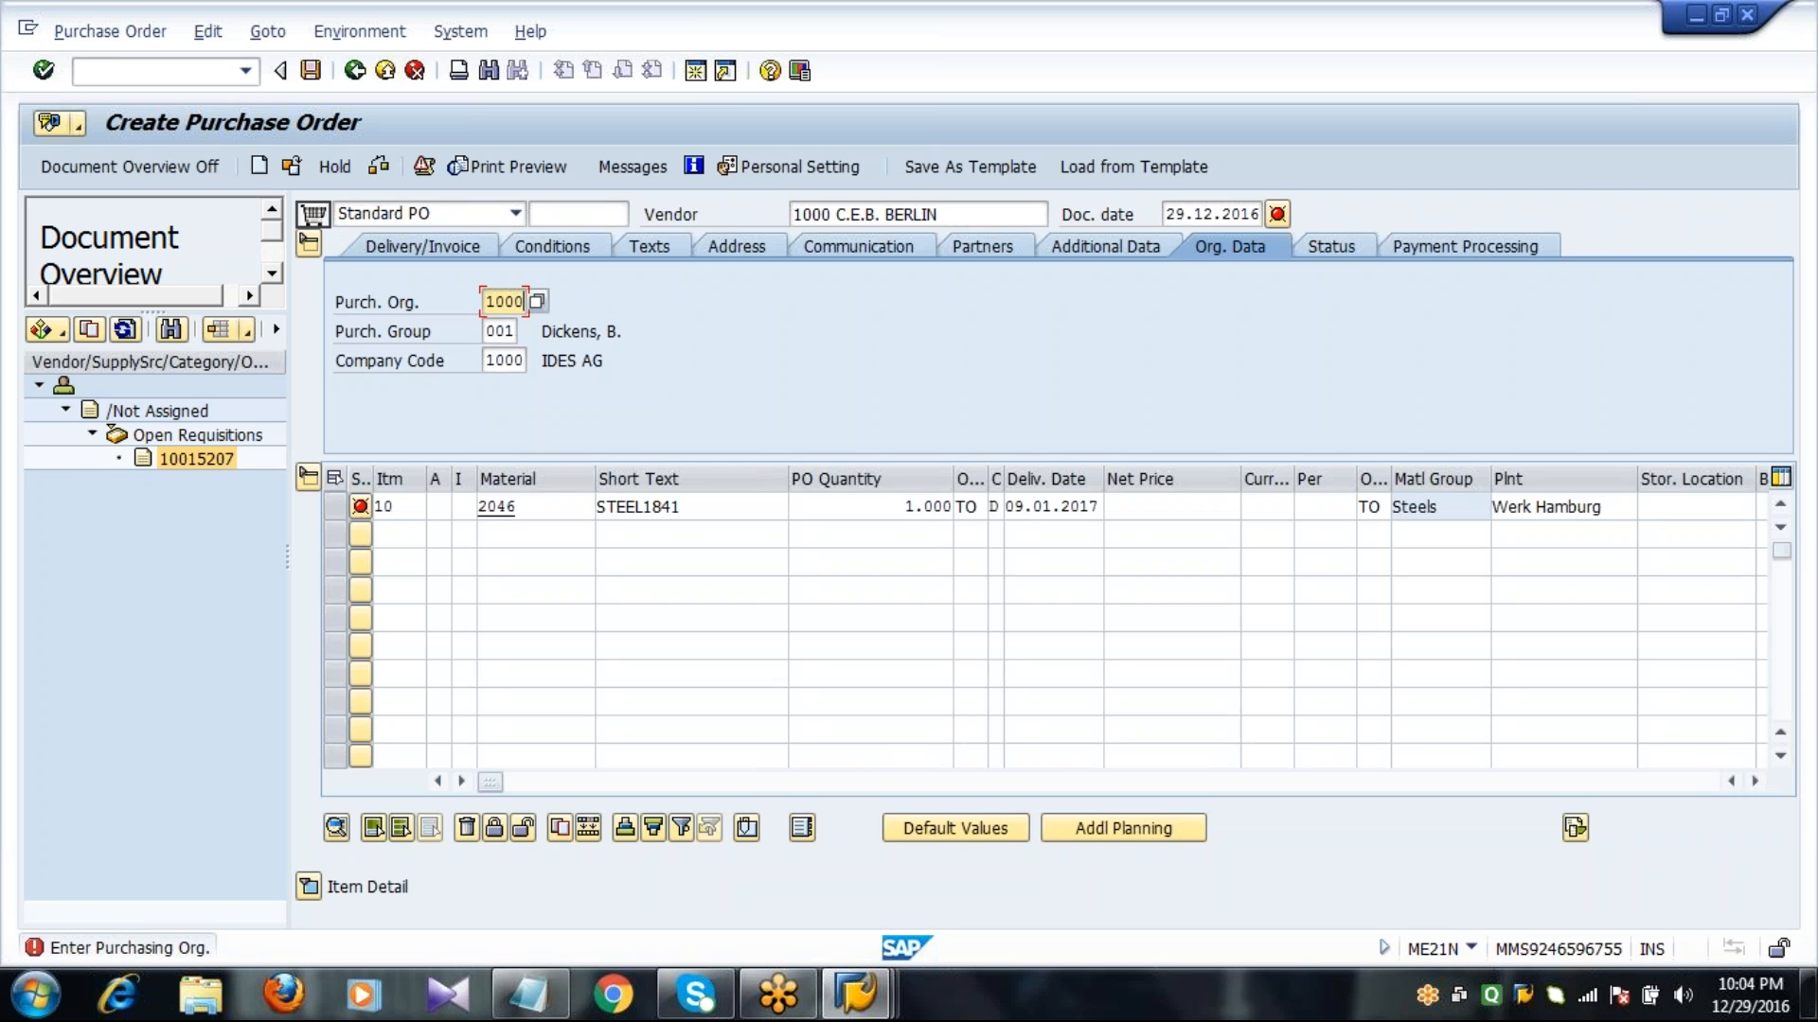
# Set the STEEL1841 item's net price to 100 EUR and its storage location to 0001.
pyautogui.click(1165, 506)
pyautogui.write('100')
pyautogui.press('Tab')
pyautogui.write('EUR')
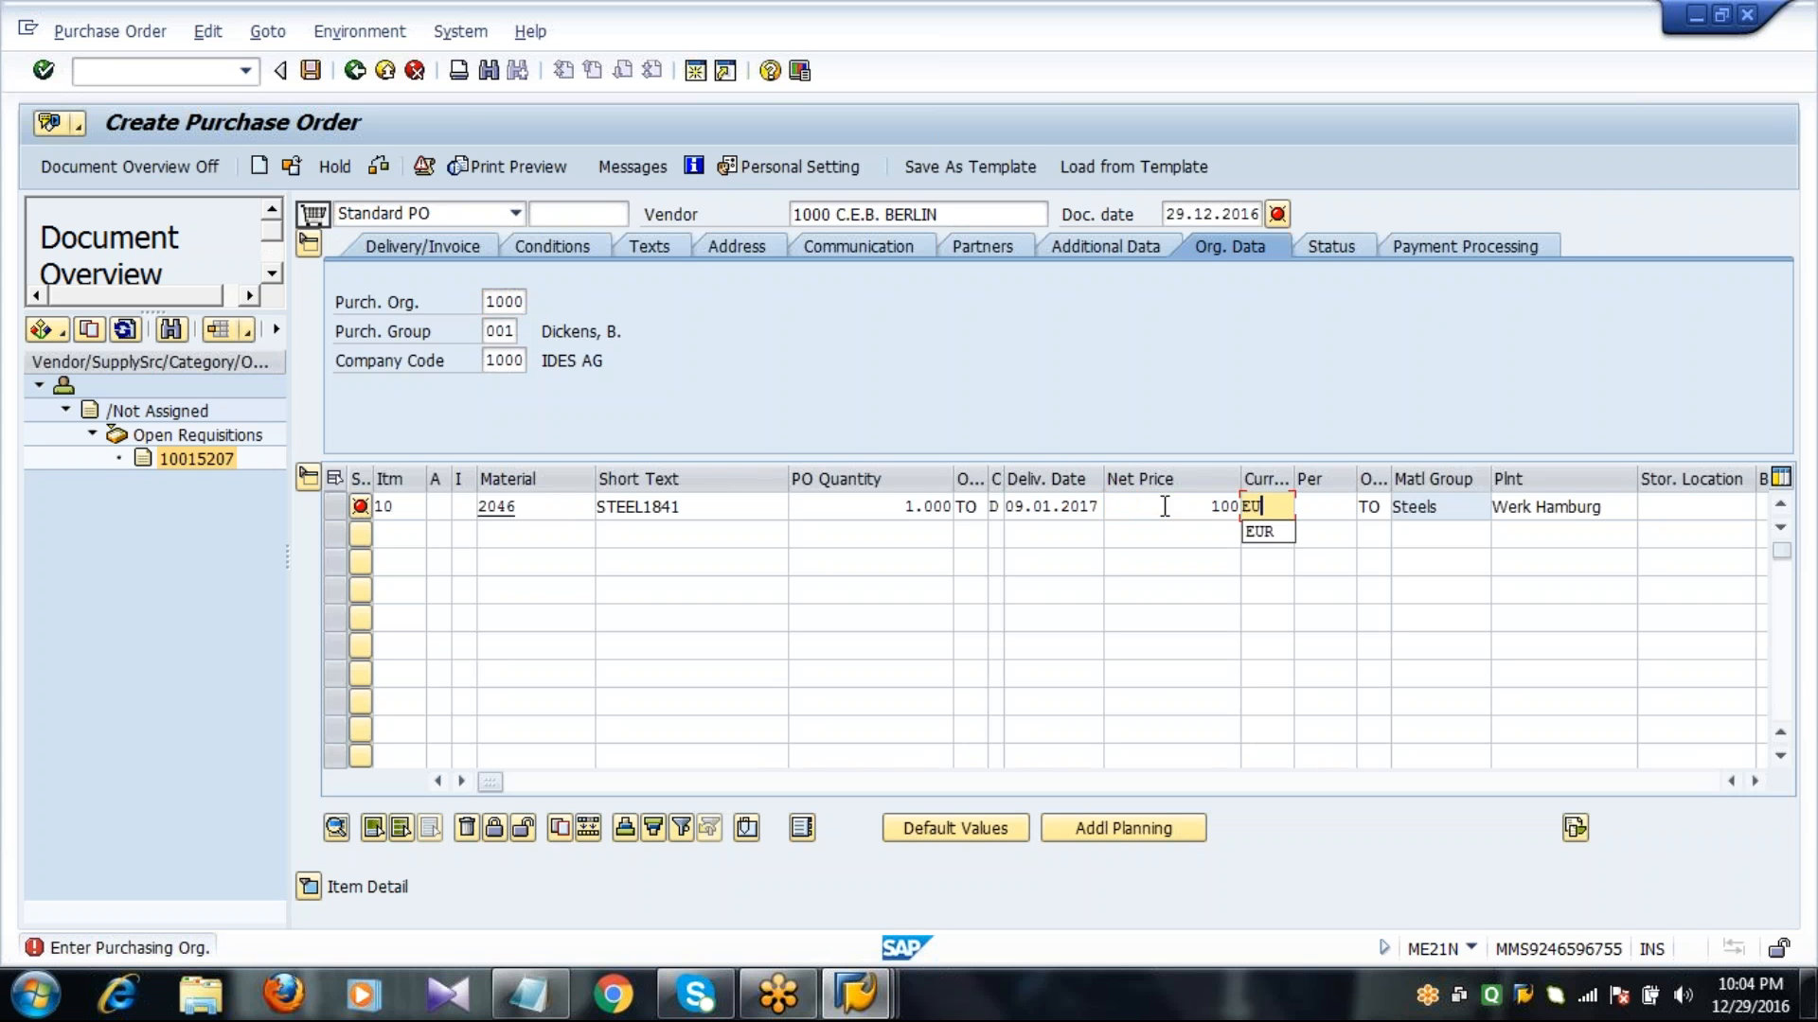
pyautogui.press('Tab')
pyautogui.press('Tab')
pyautogui.press('Tab')
pyautogui.press('Tab')
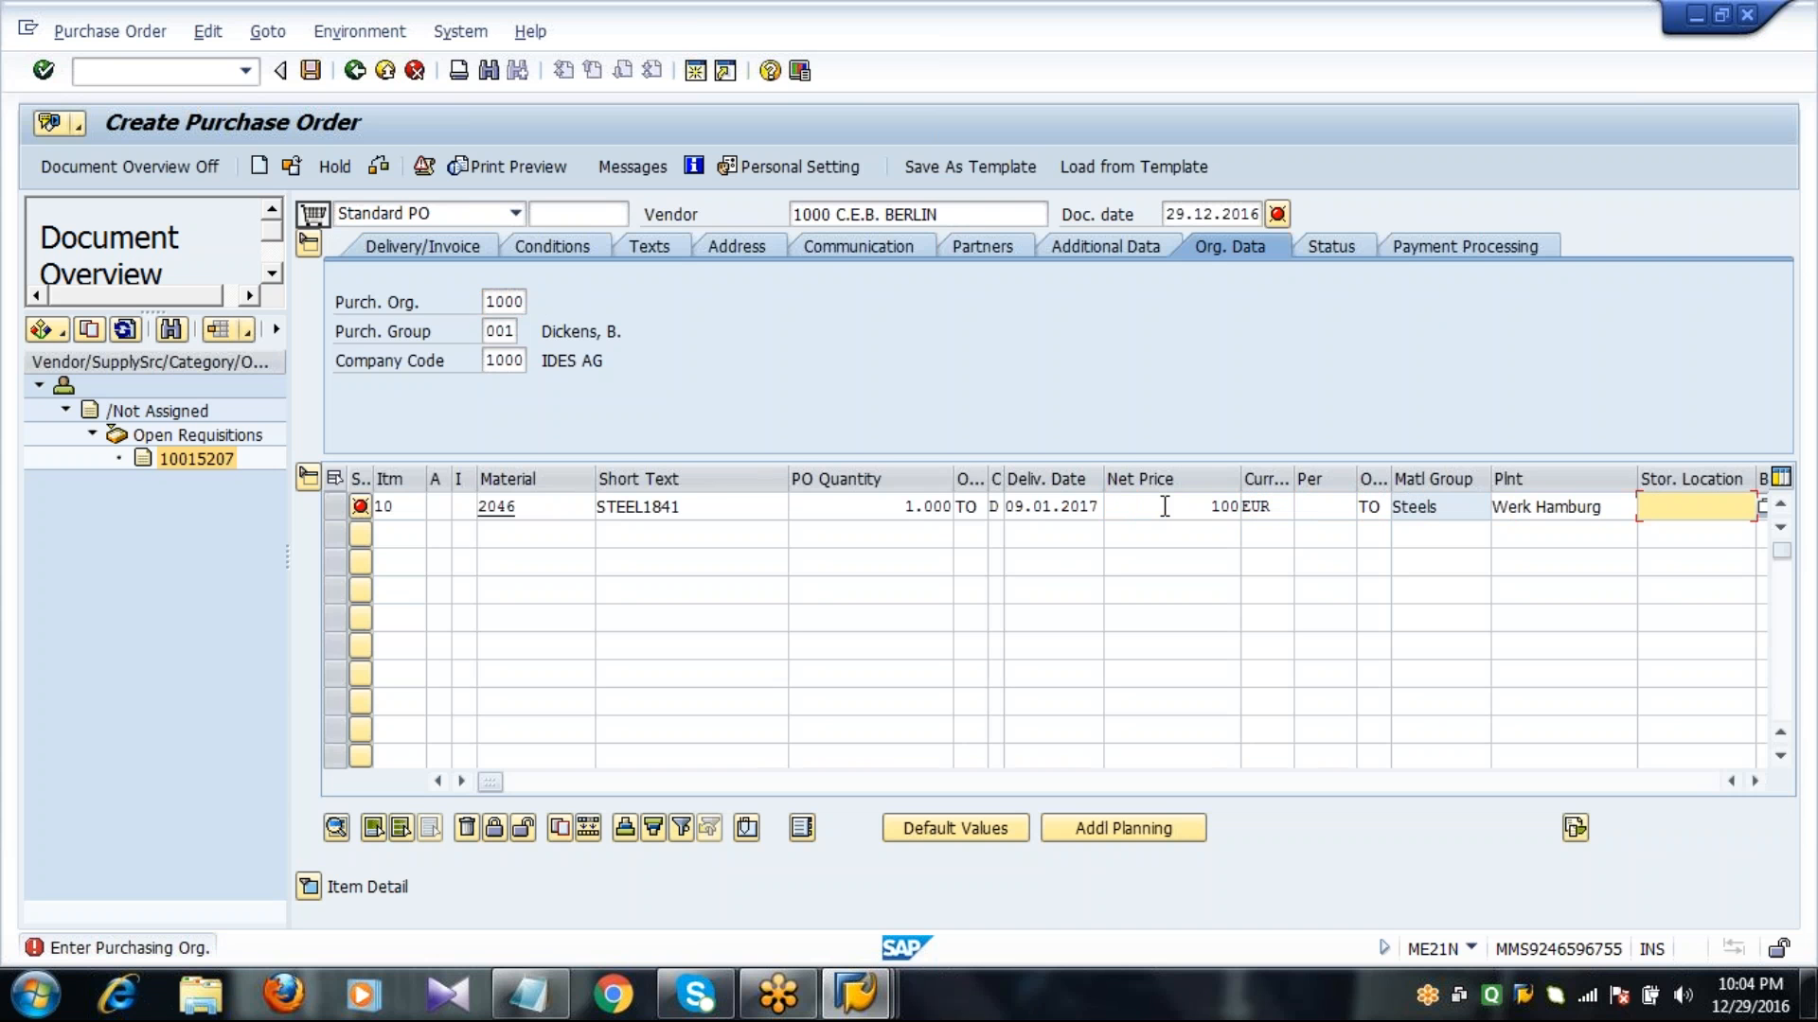
pyautogui.write('0001')
pyautogui.press('Return')
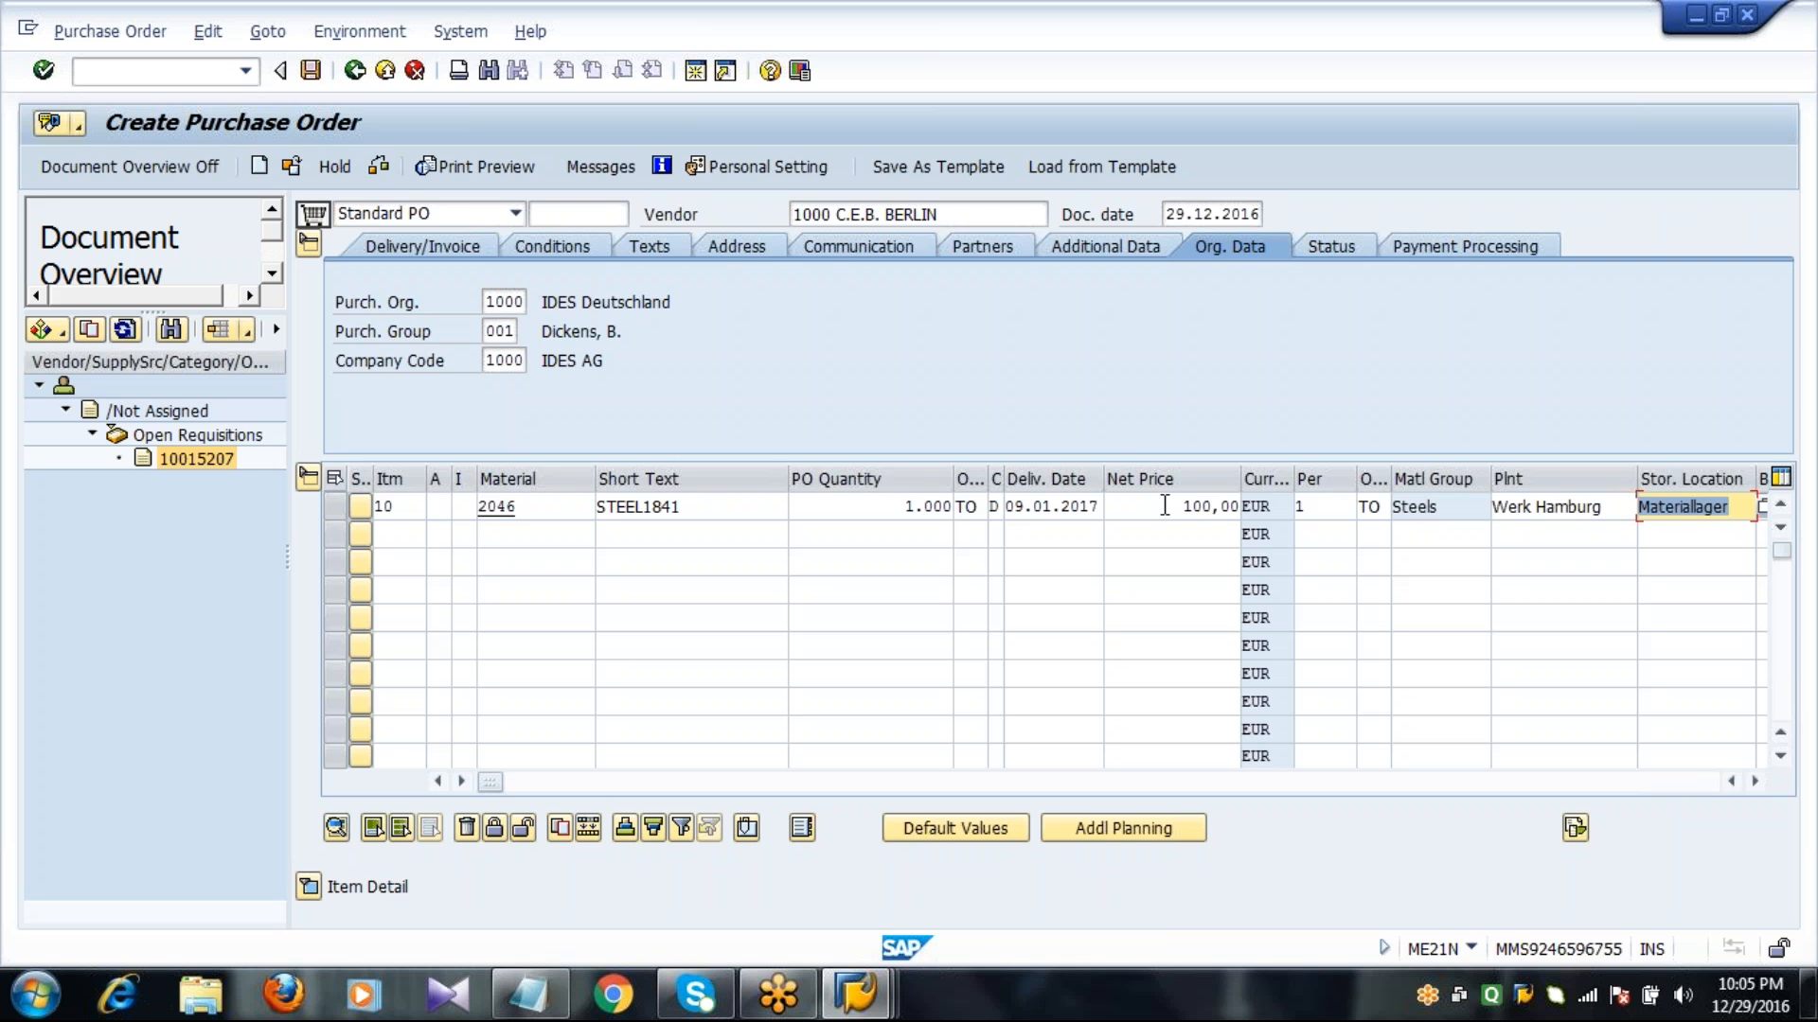
# Save the purchase order and refresh the stock/requirements list to check the purchase order element.
pyautogui.click(311, 71)
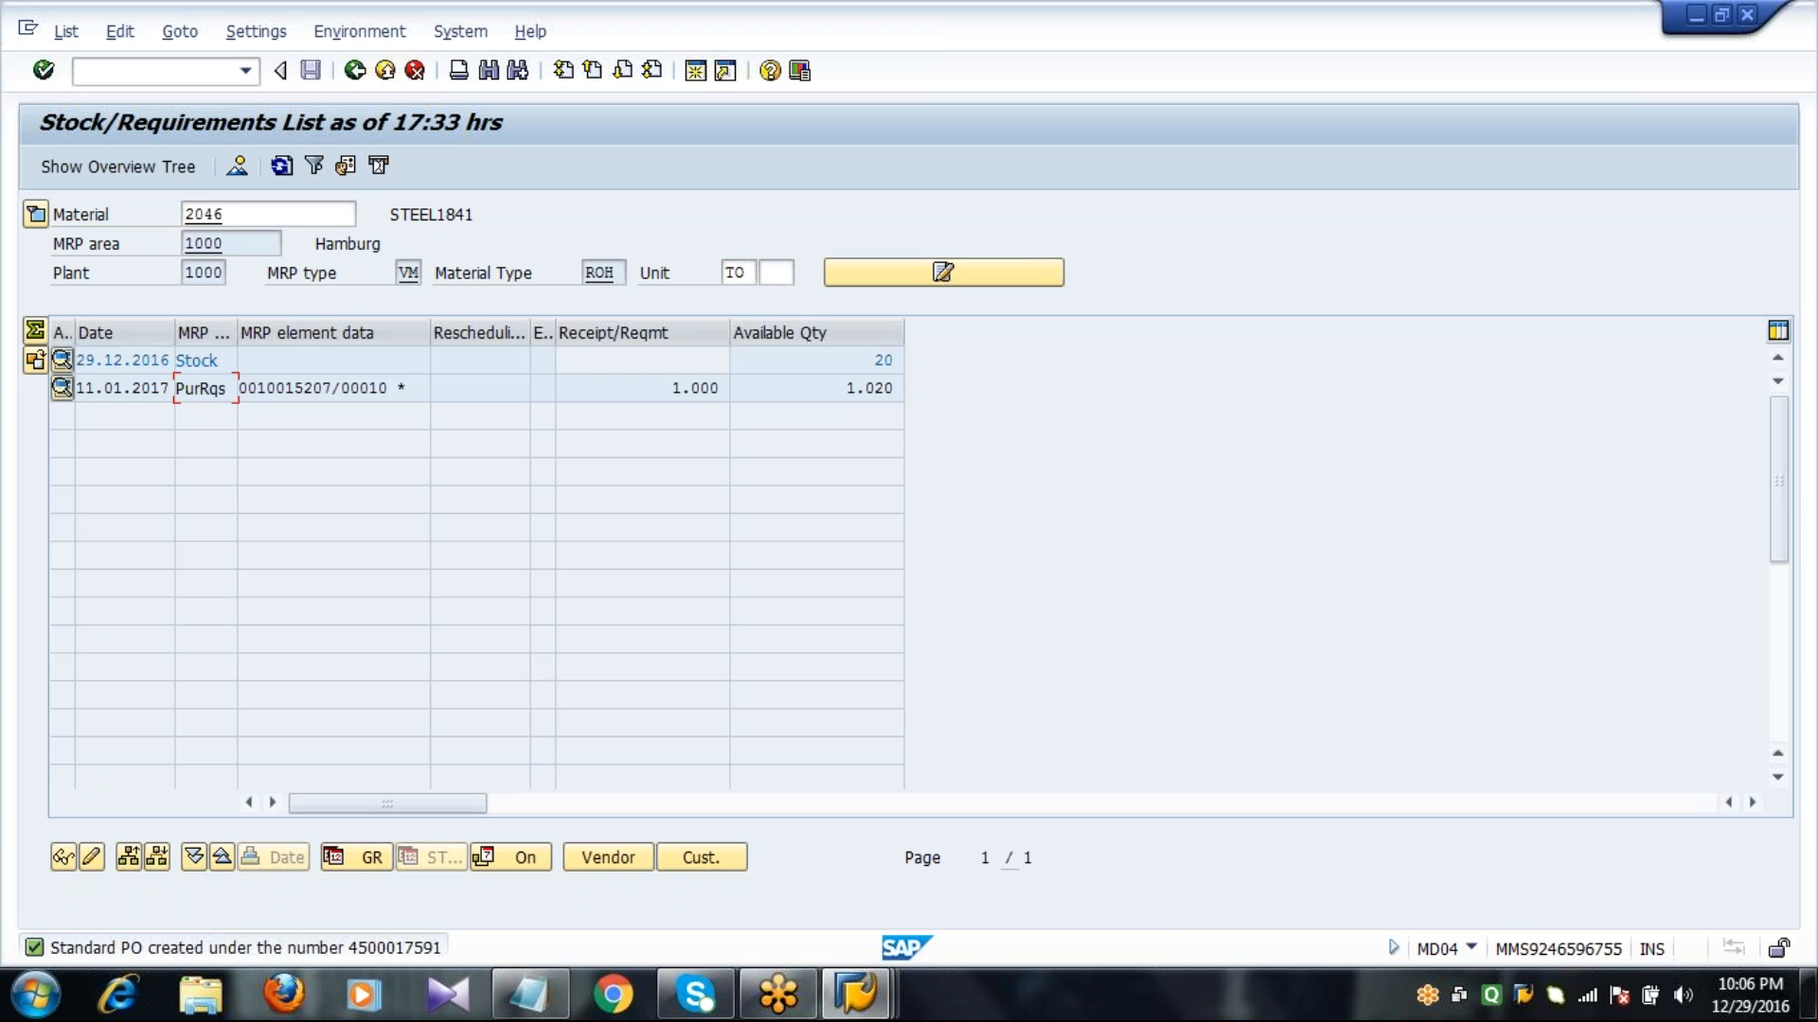
pyautogui.click(280, 176)
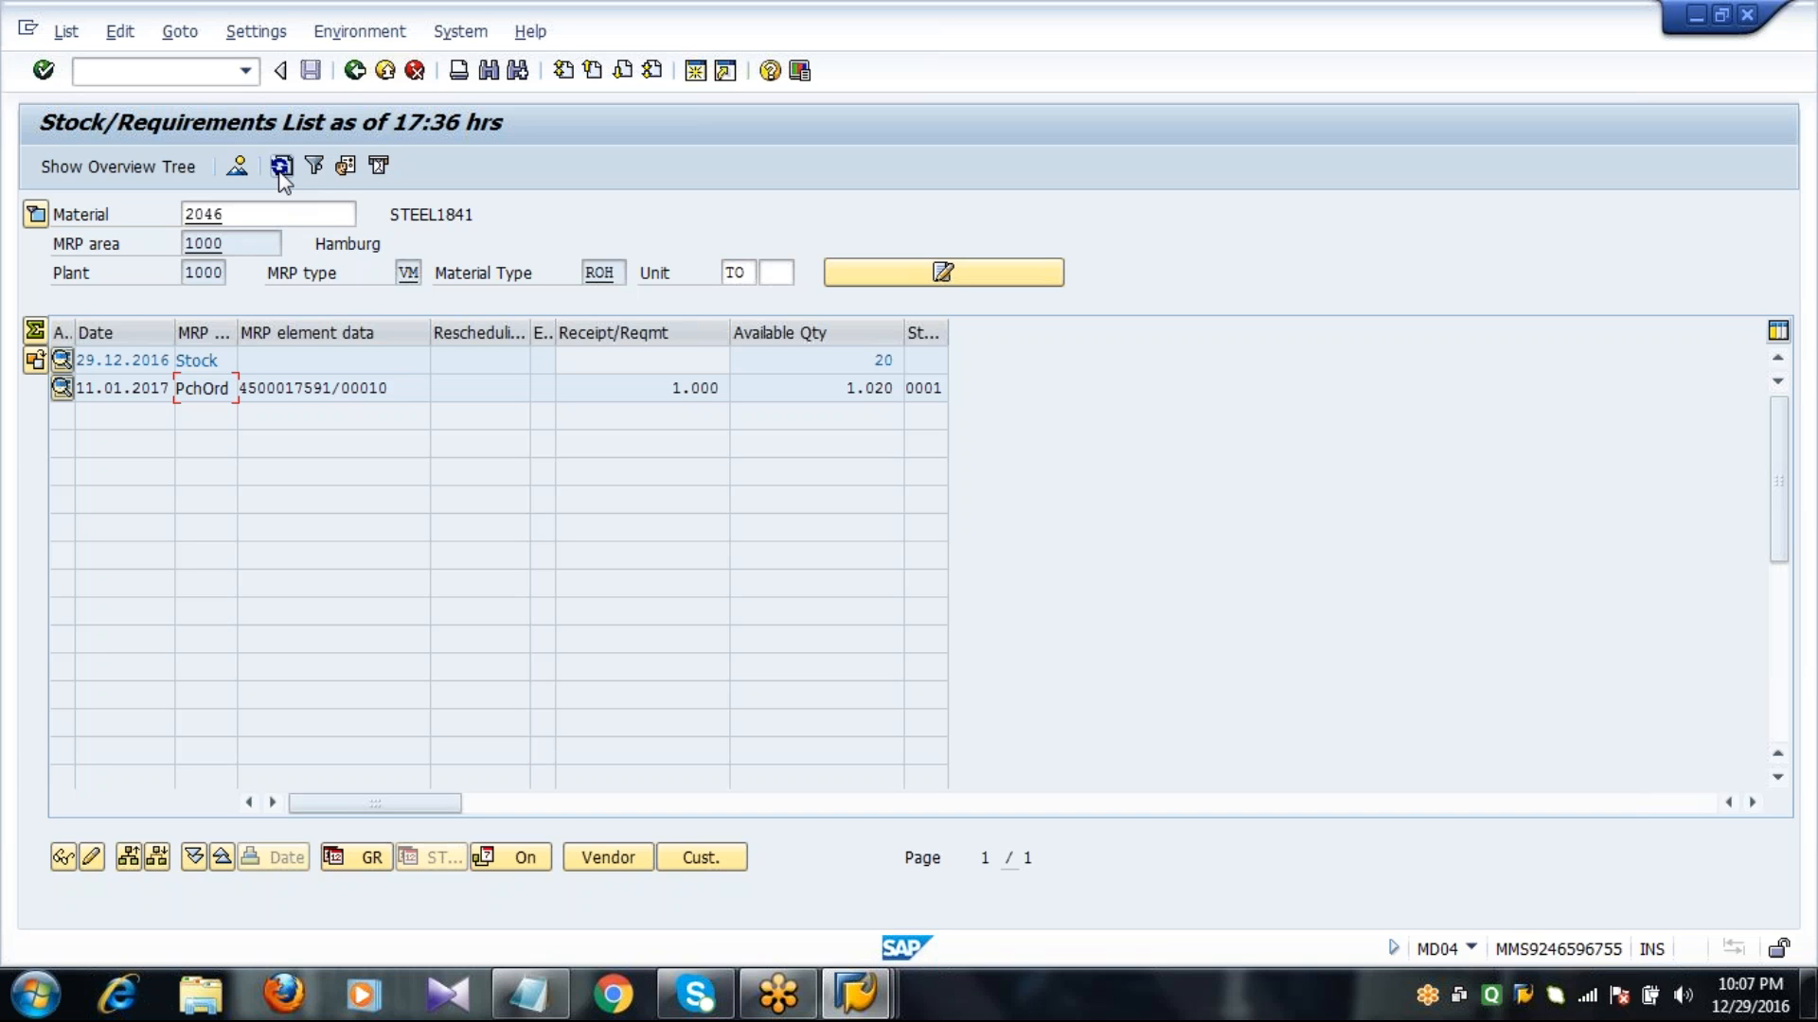
pyautogui.click(324, 389)
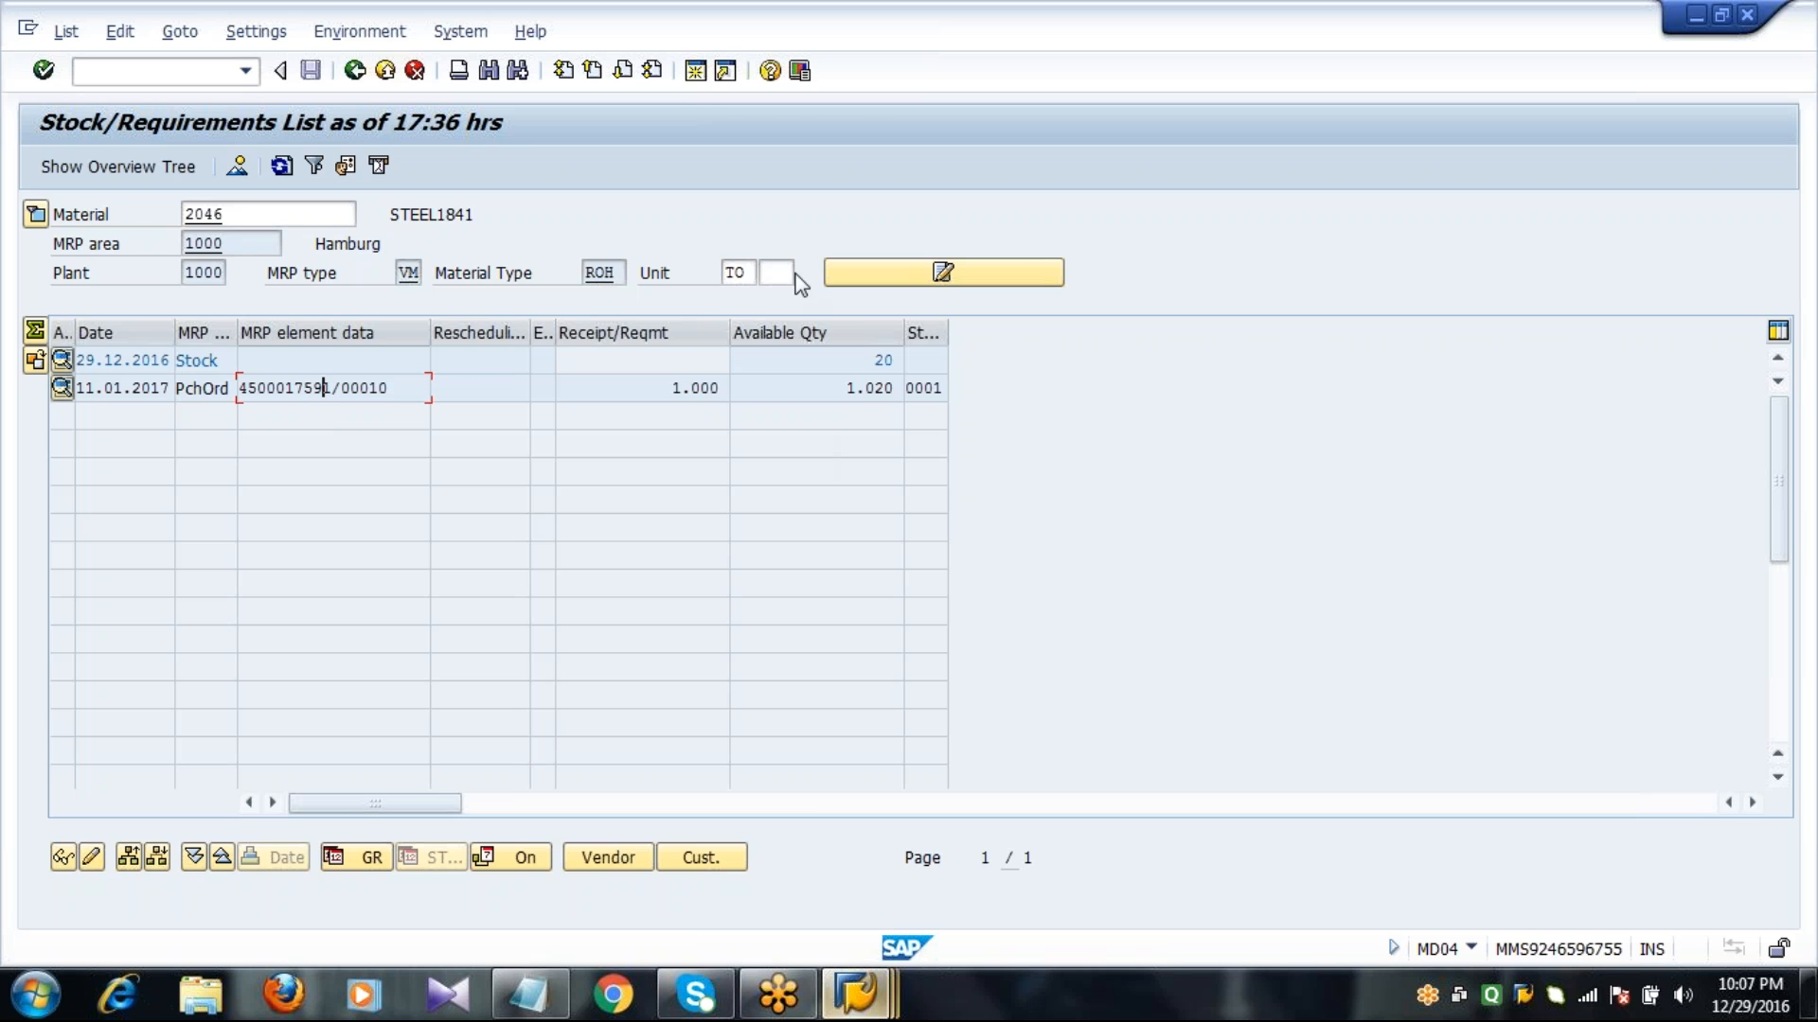
# Open a new SAP session and start the goods movement transaction MIGO.
pyautogui.click(697, 71)
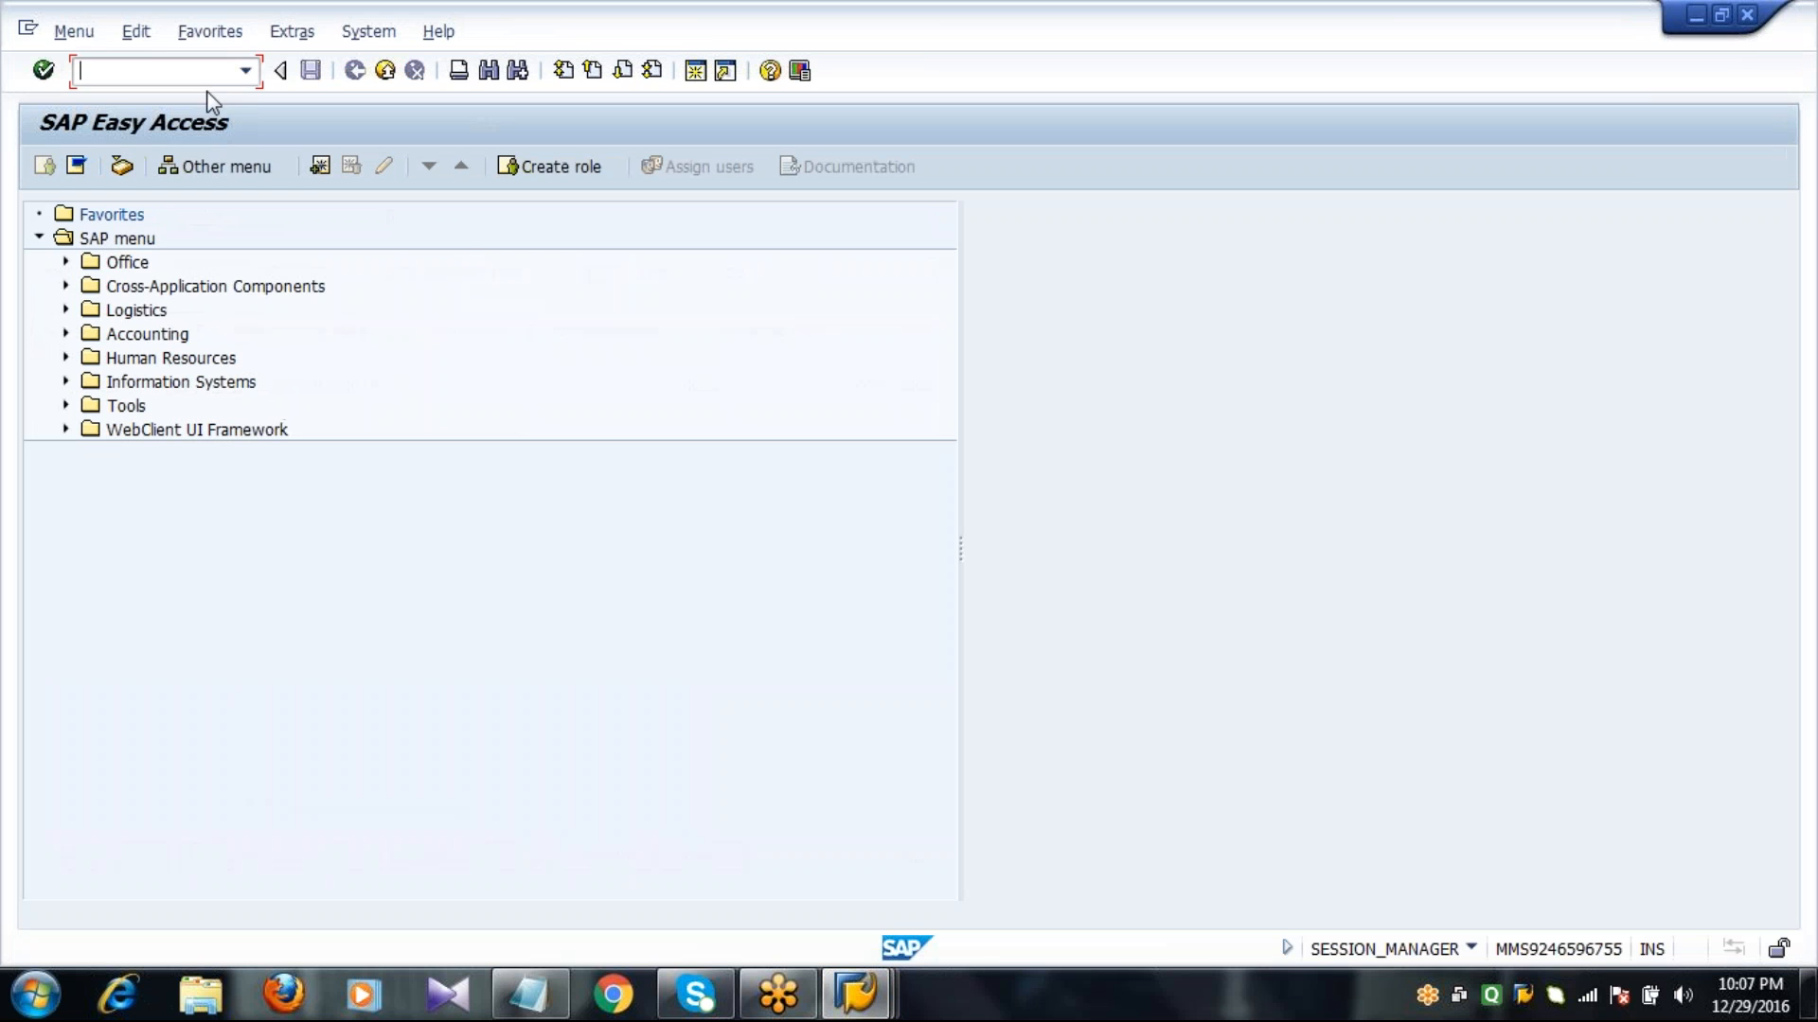
pyautogui.write('MIGO')
pyautogui.press('Return')
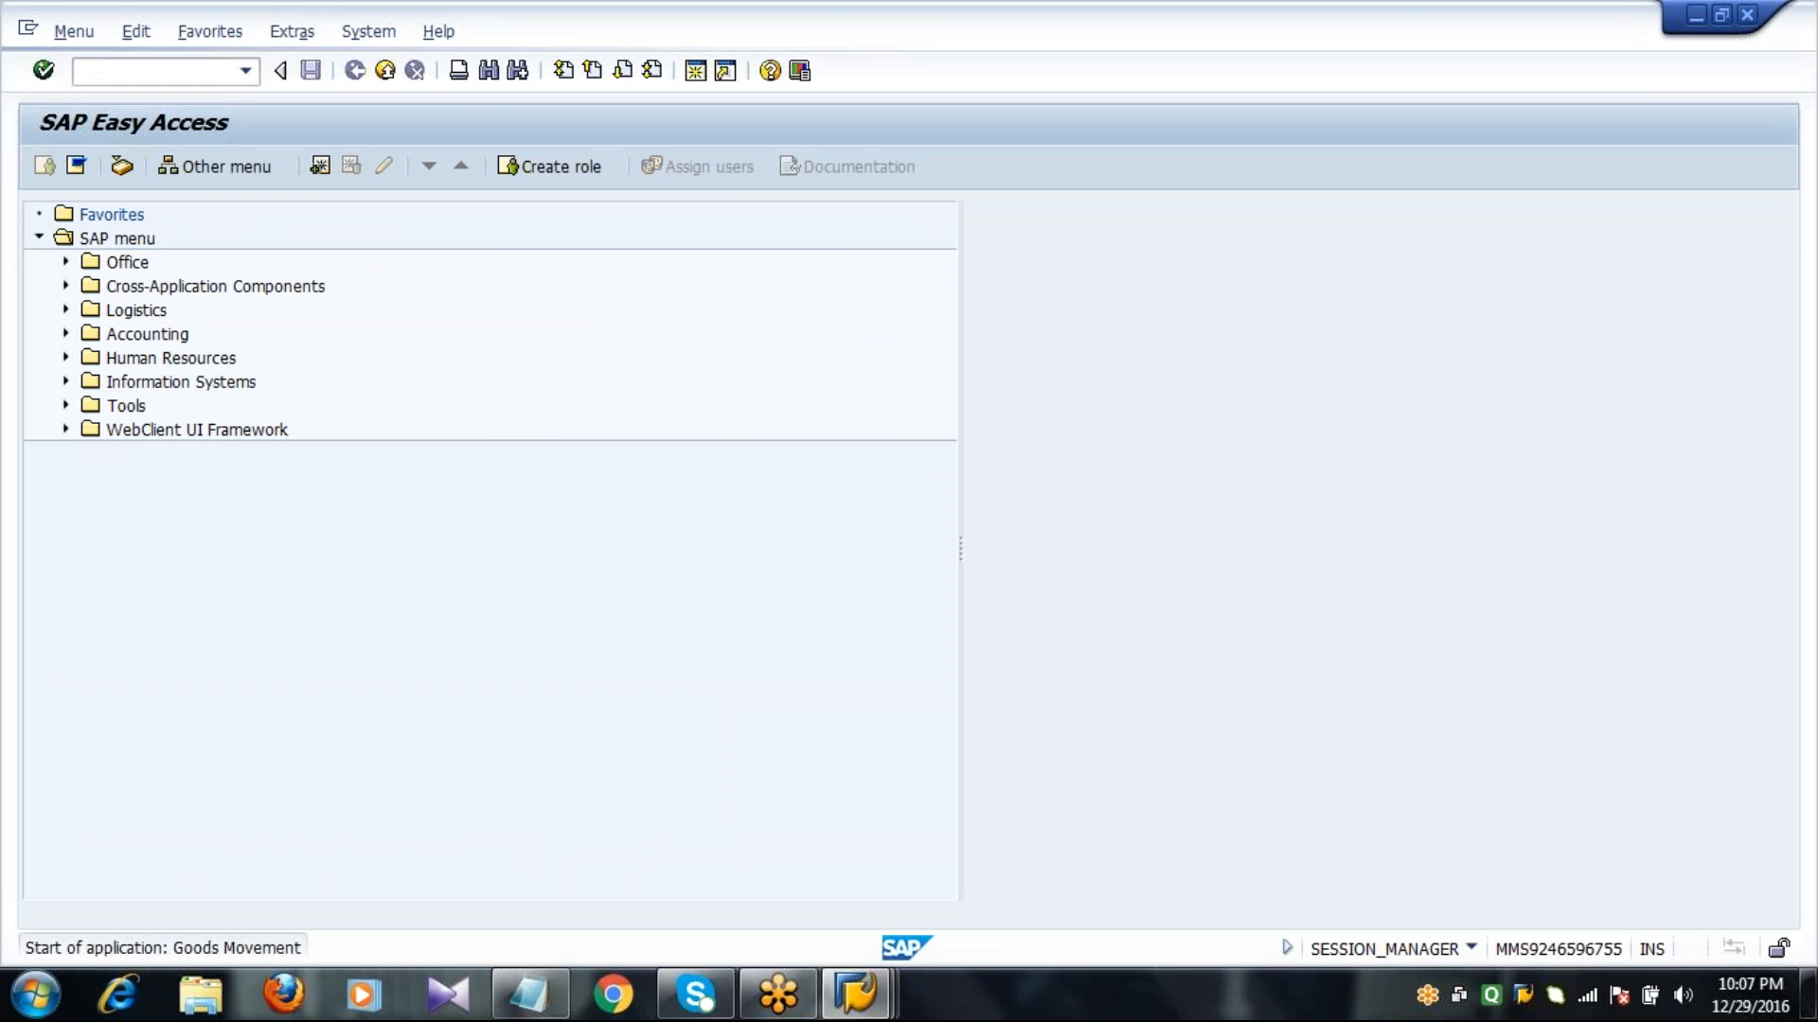
# Check the details of the STEEL1841 purchase order in the stock/requirements list.
pyautogui.moveTo(873, 999)
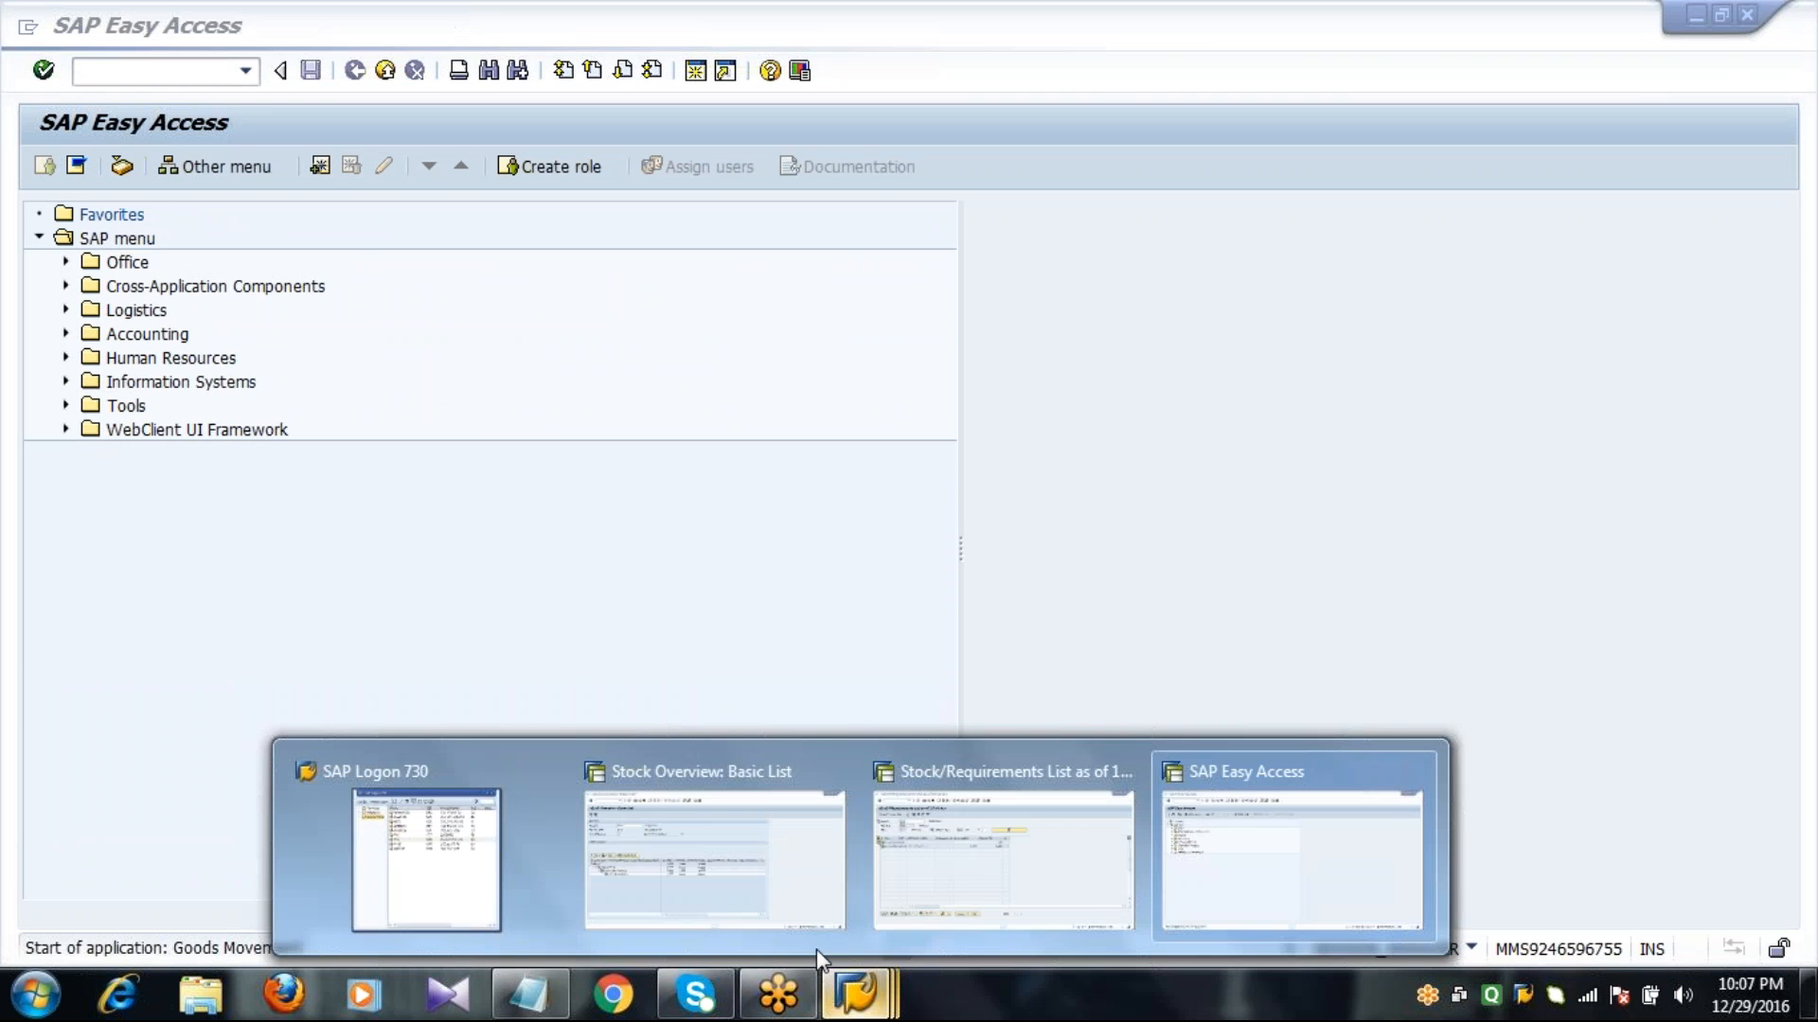
pyautogui.click(907, 860)
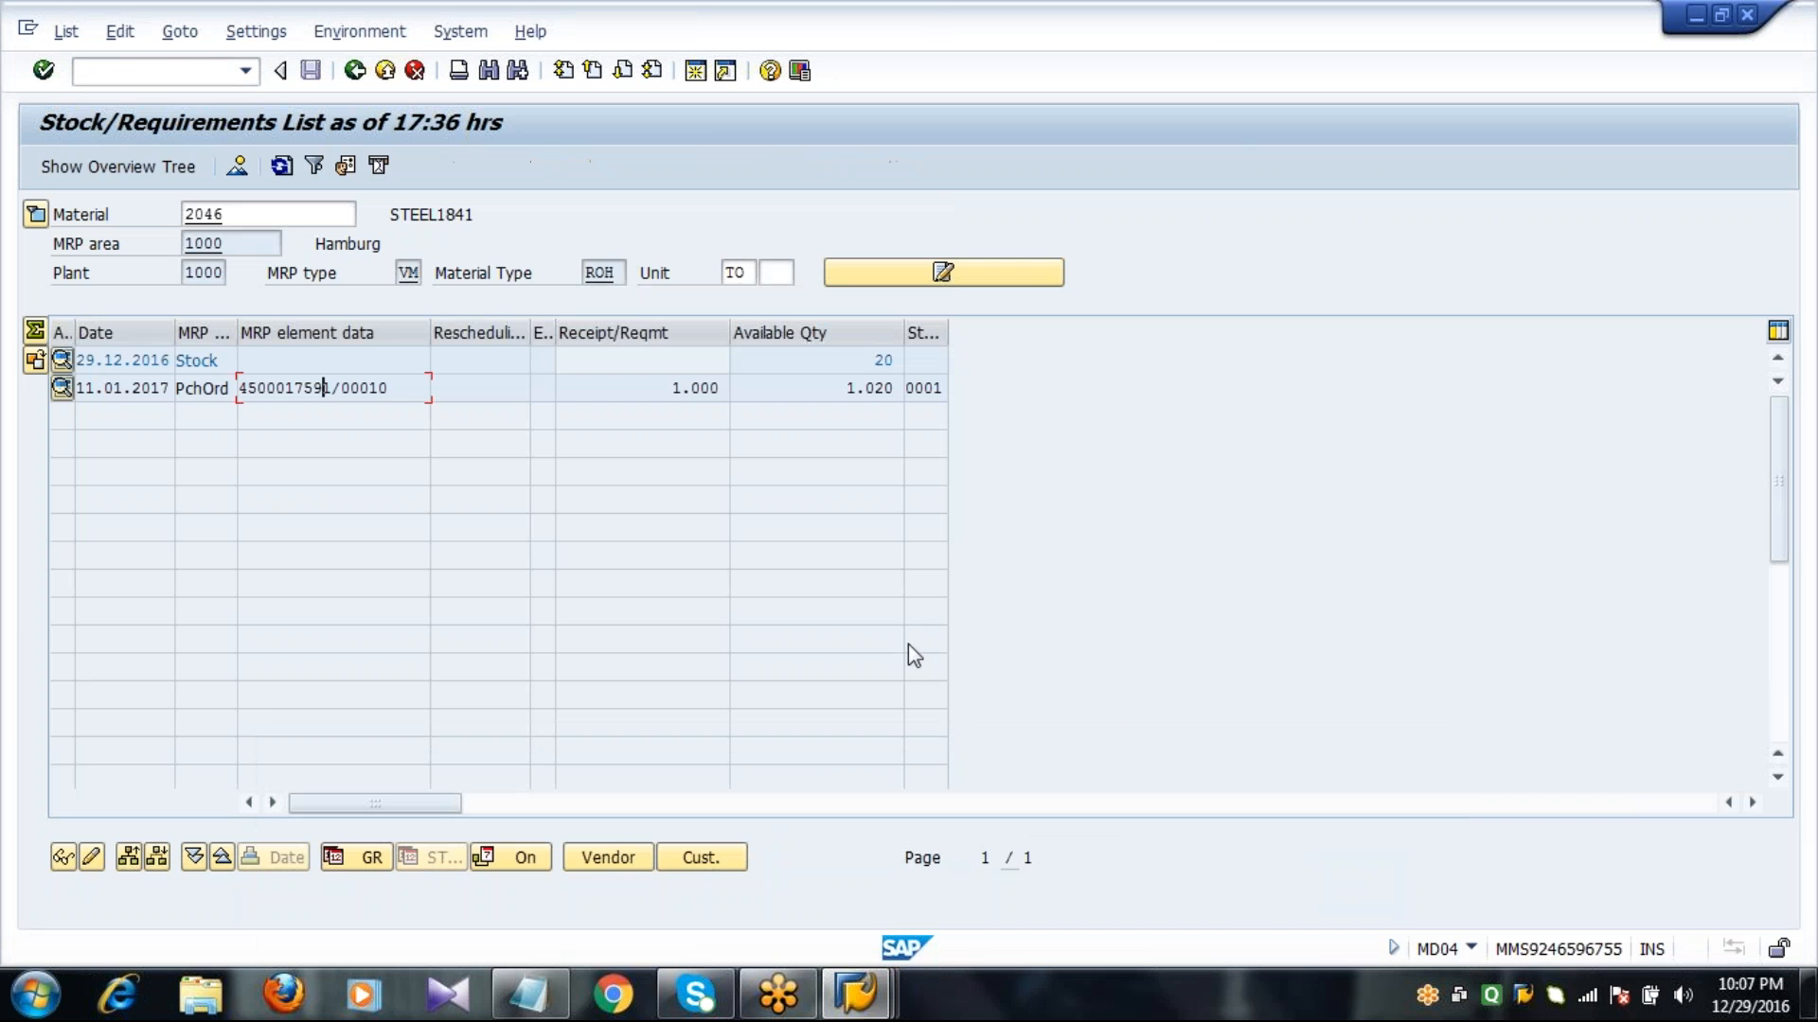
pyautogui.doubleClick(292, 389)
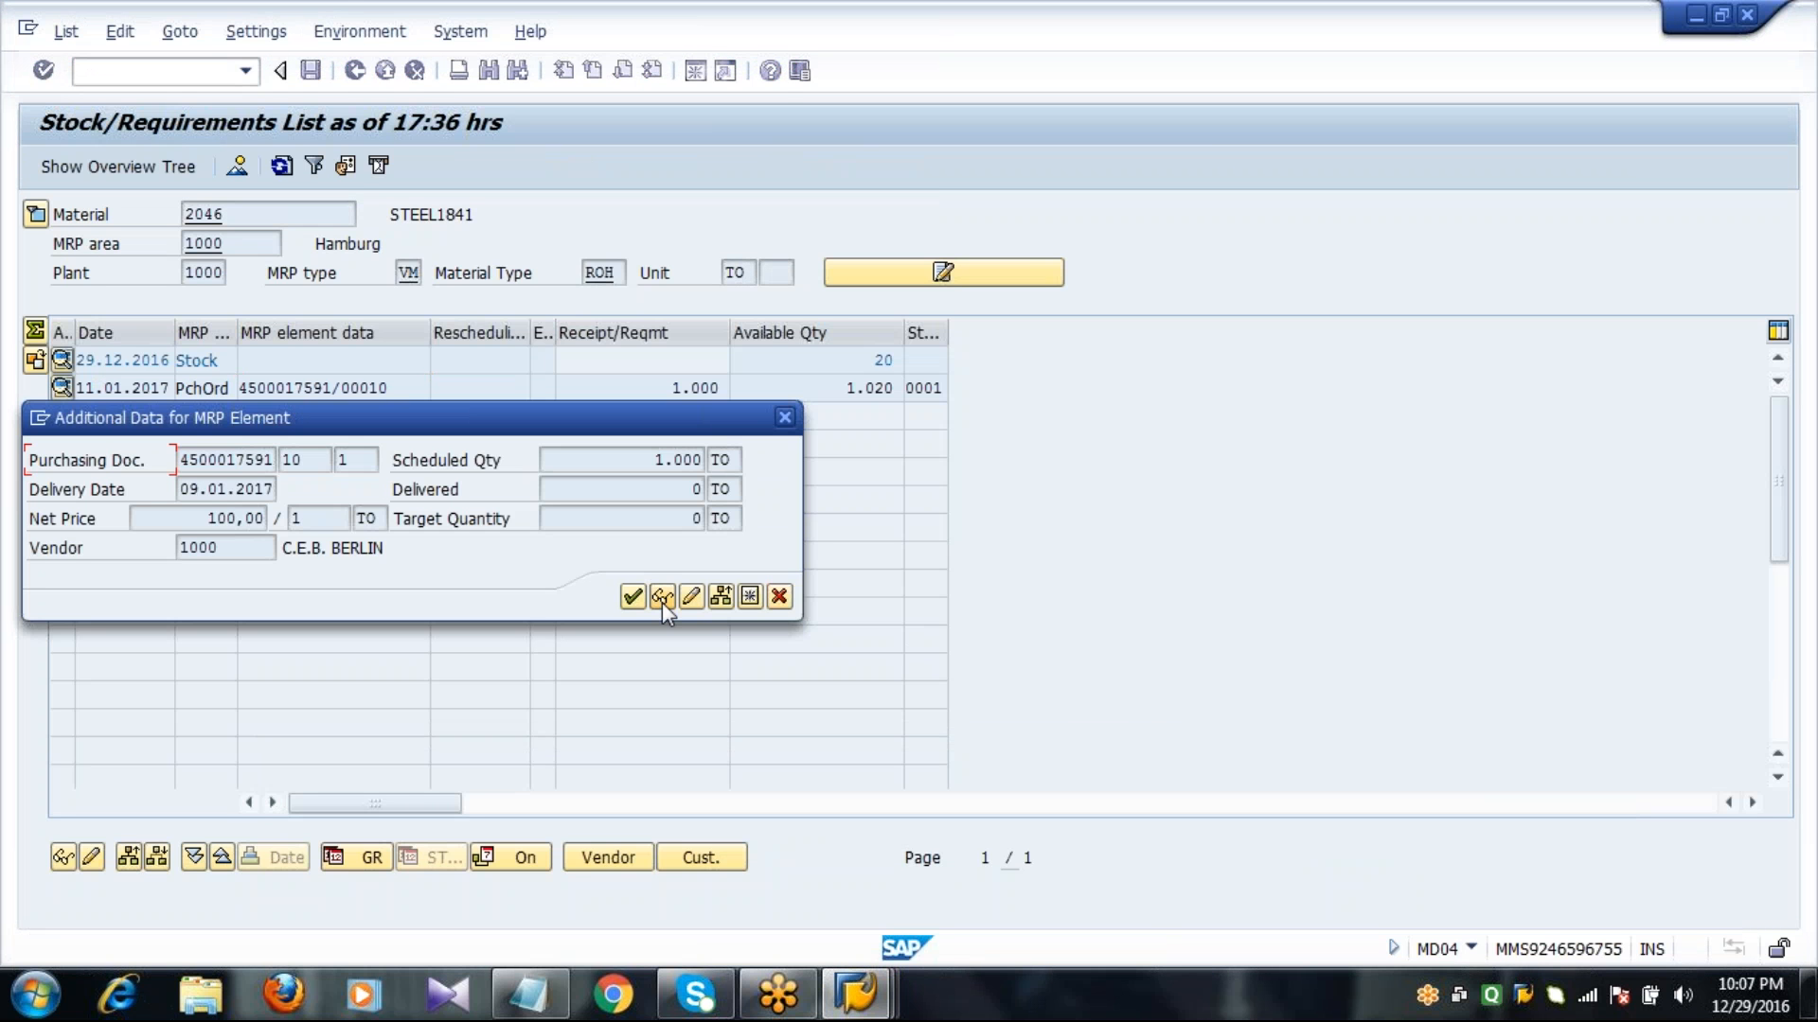
pyautogui.click(779, 596)
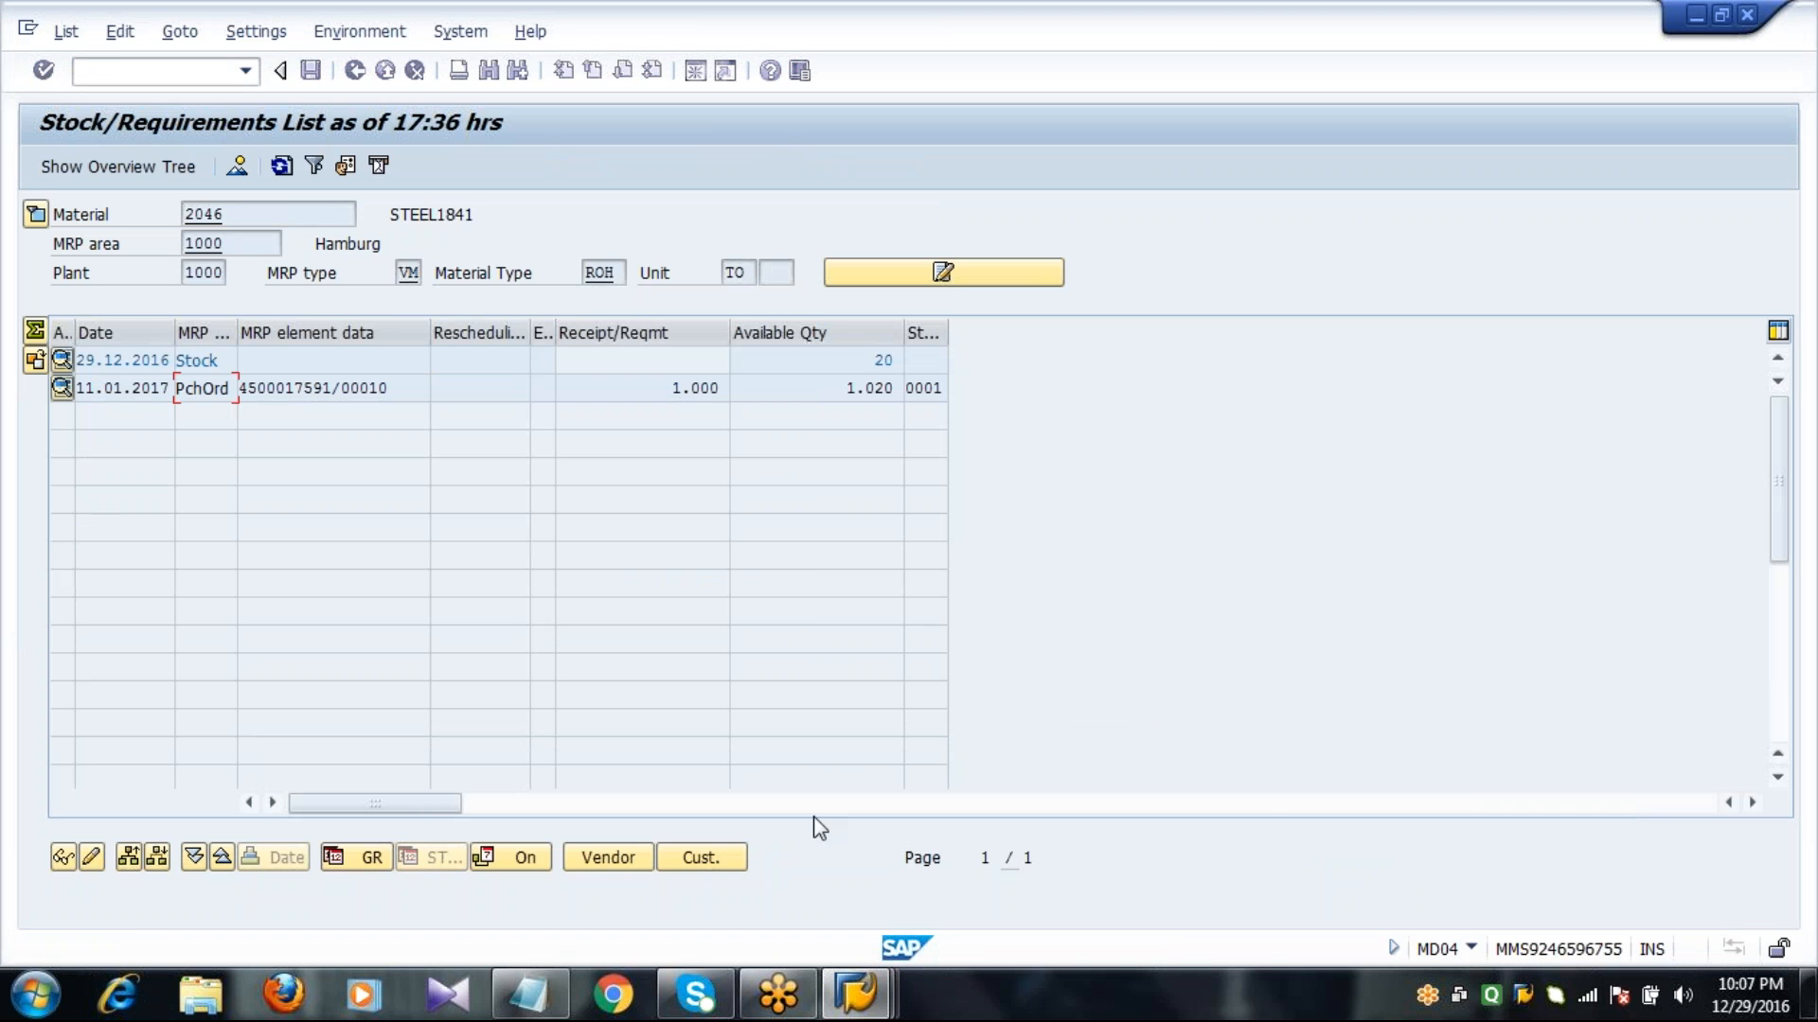
# Load the STEEL1841 purchase order into the goods receipt in the MIGO session.
pyautogui.moveTo(856, 994)
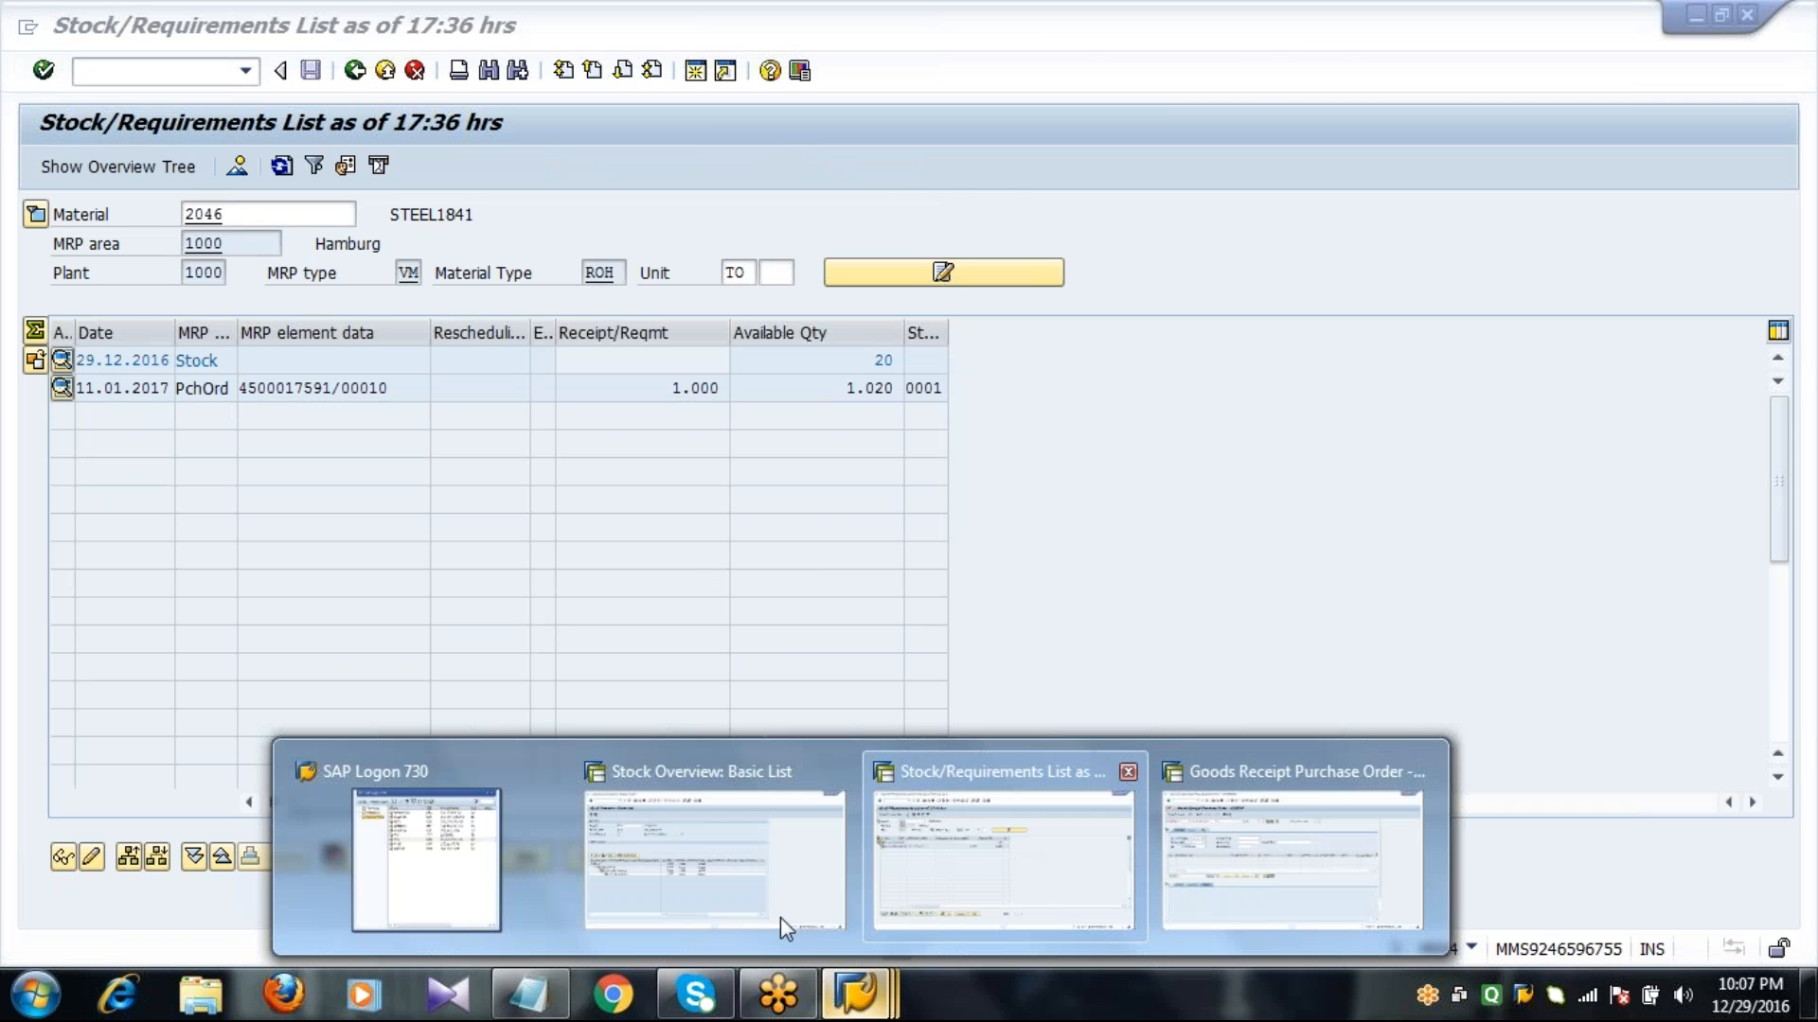
pyautogui.click(1200, 833)
pyautogui.click(466, 216)
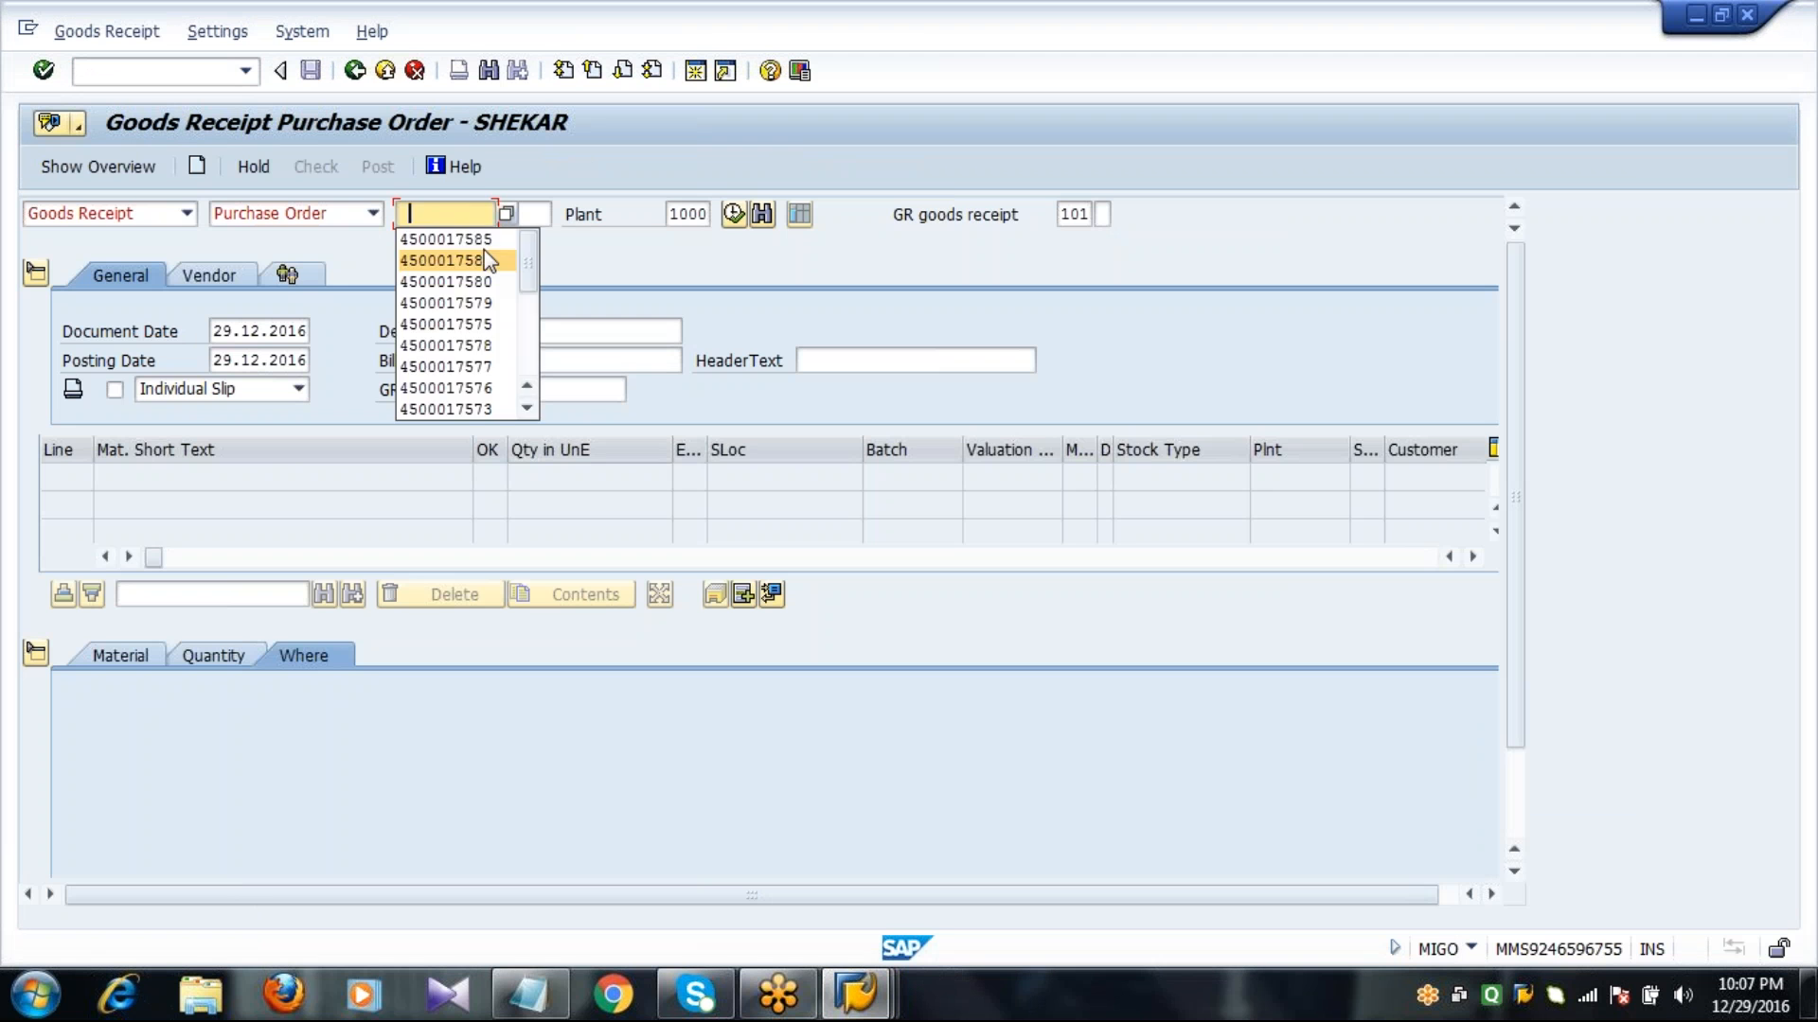
pyautogui.click(485, 244)
pyautogui.press('BackSpace')
pyautogui.press('BackSpace')
pyautogui.write('91')
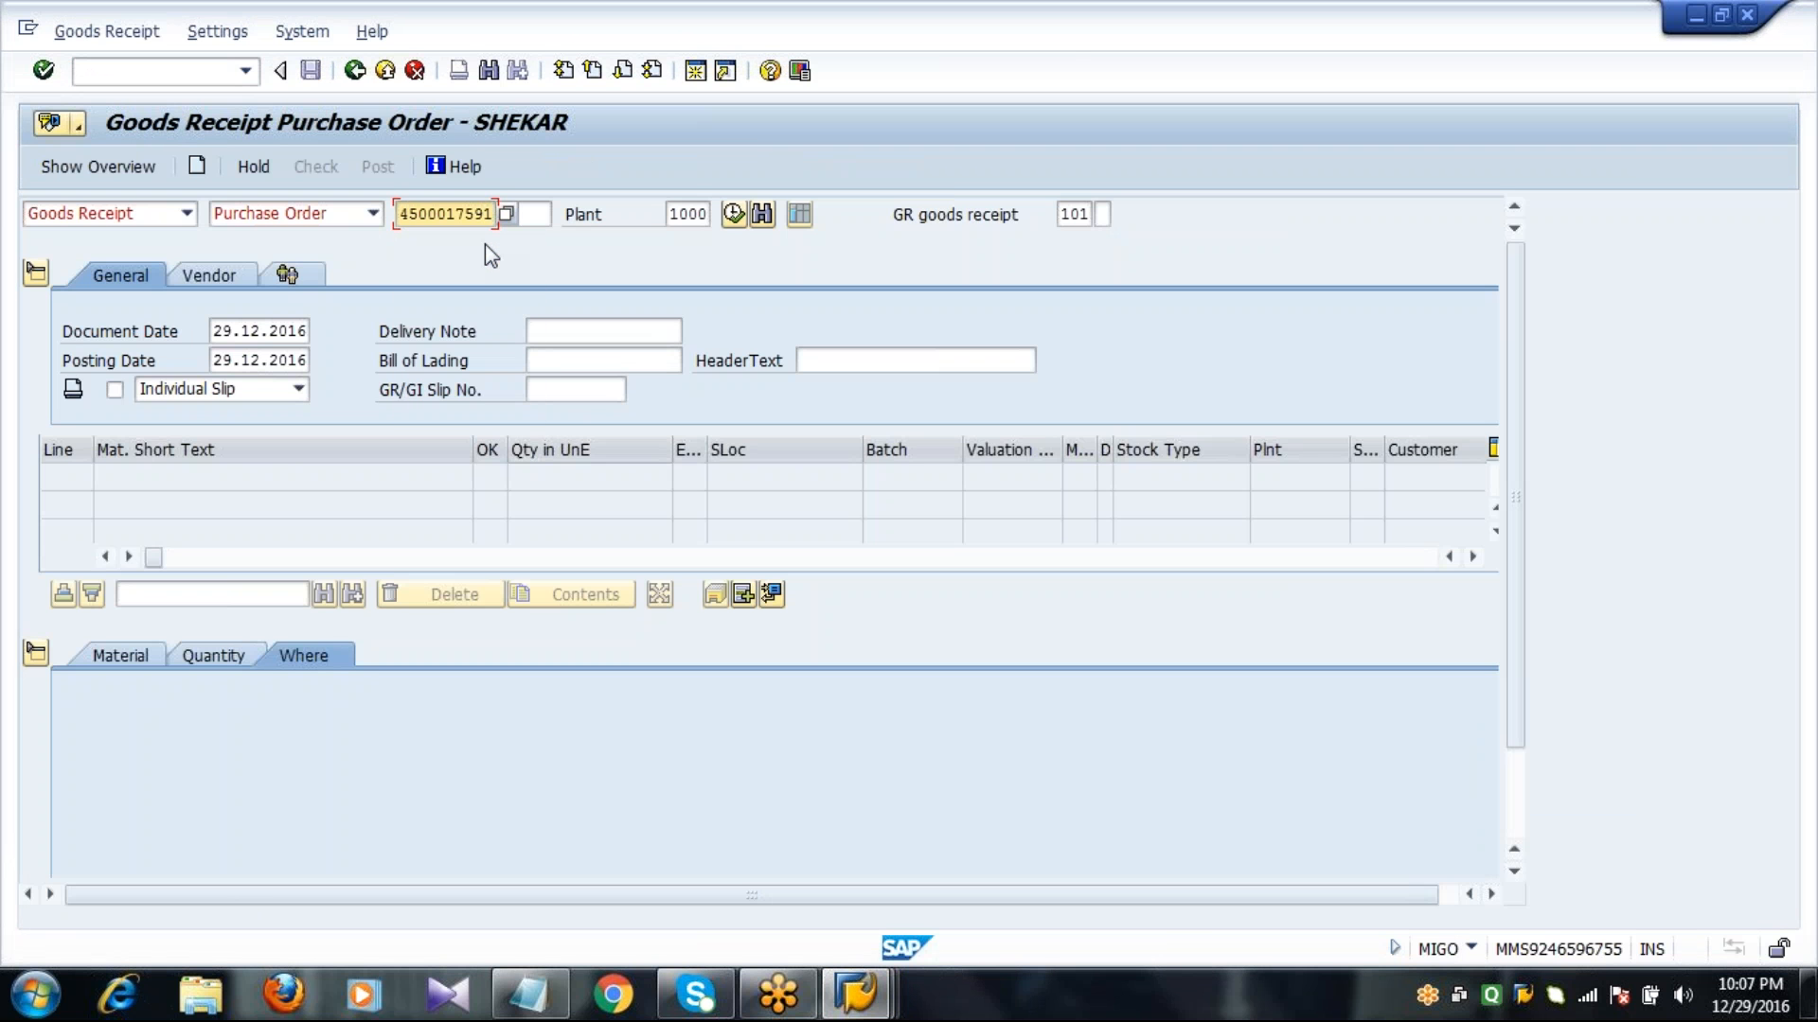
pyautogui.press('Return')
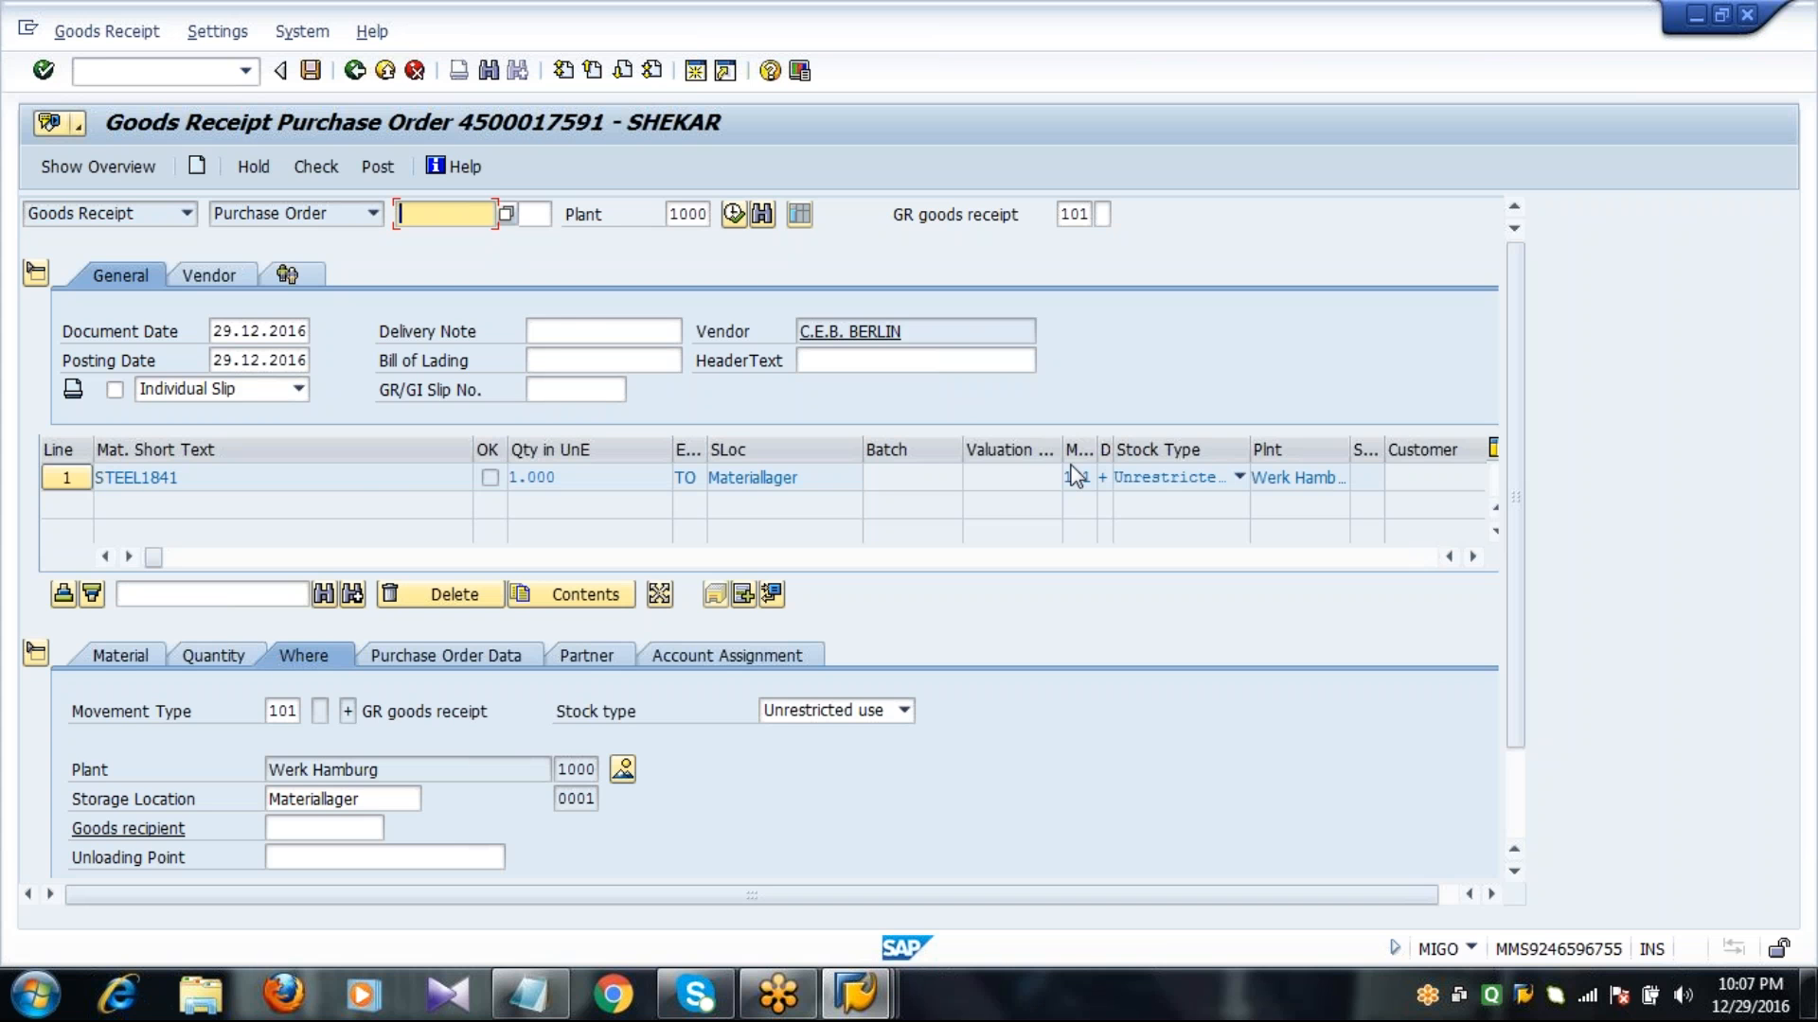
# Mark the STEEL1841 item as OK and post the goods receipt.
pyautogui.click(1512, 800)
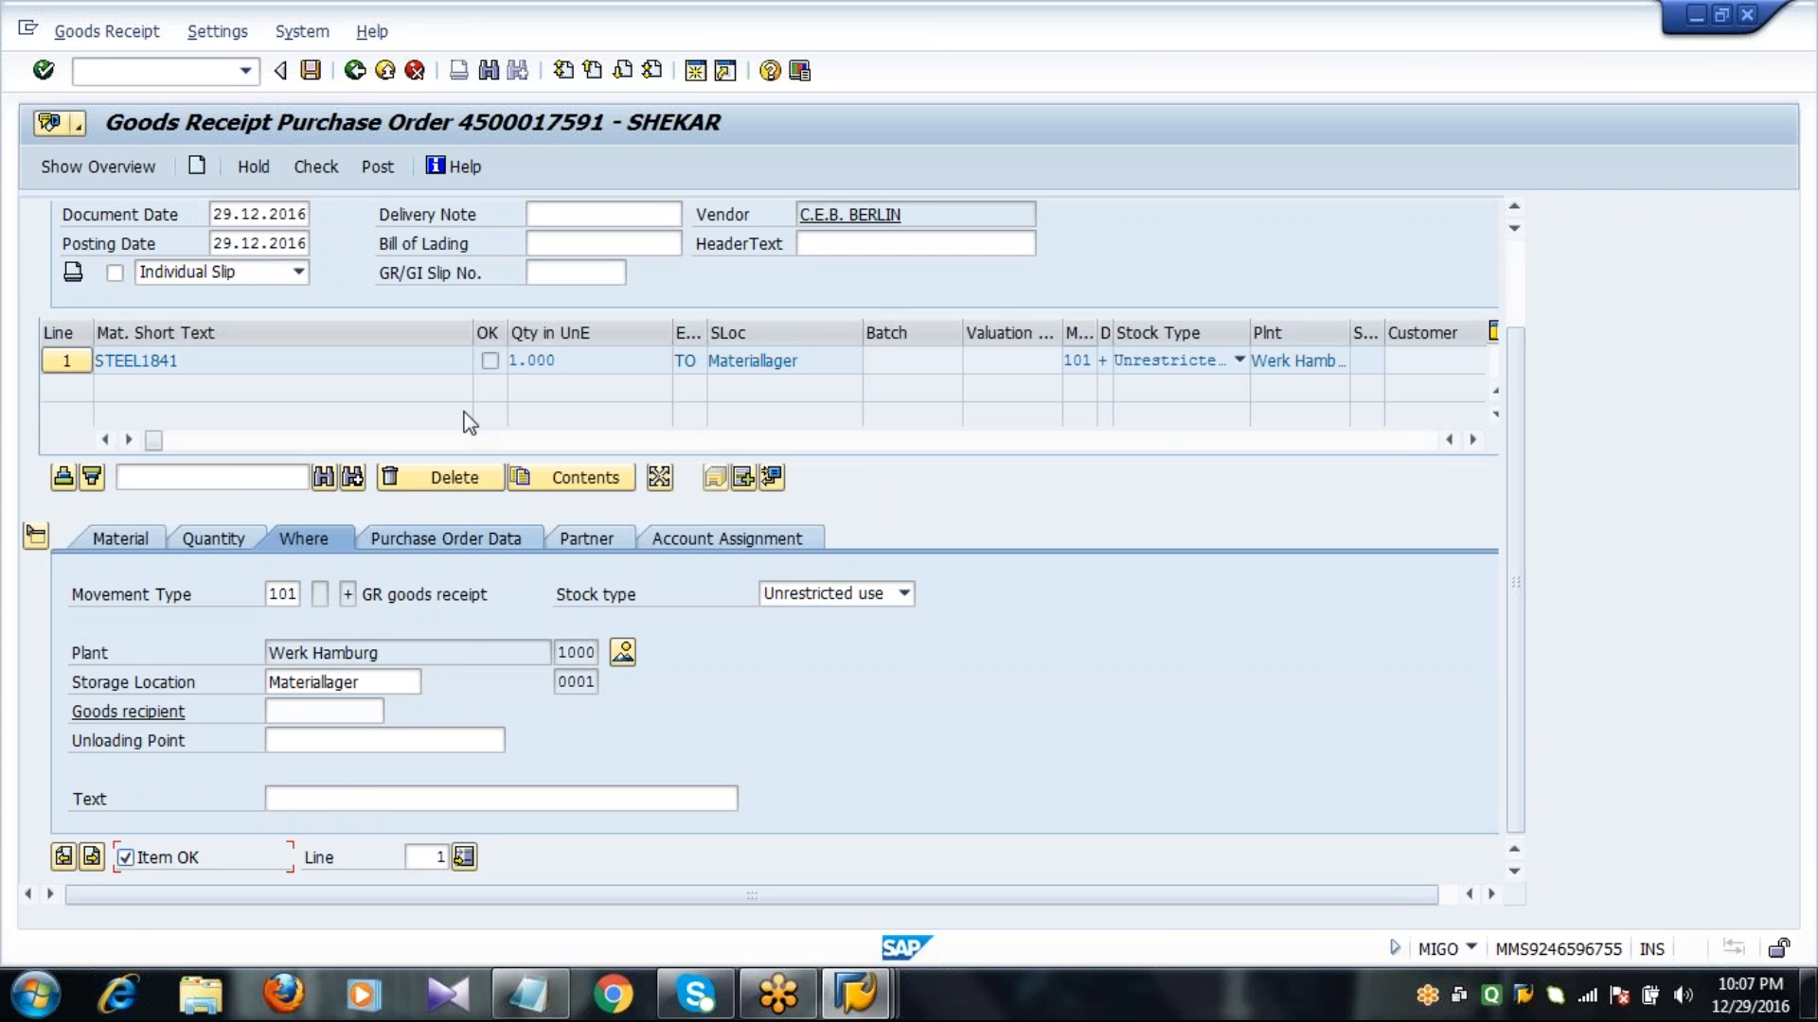
pyautogui.click(312, 70)
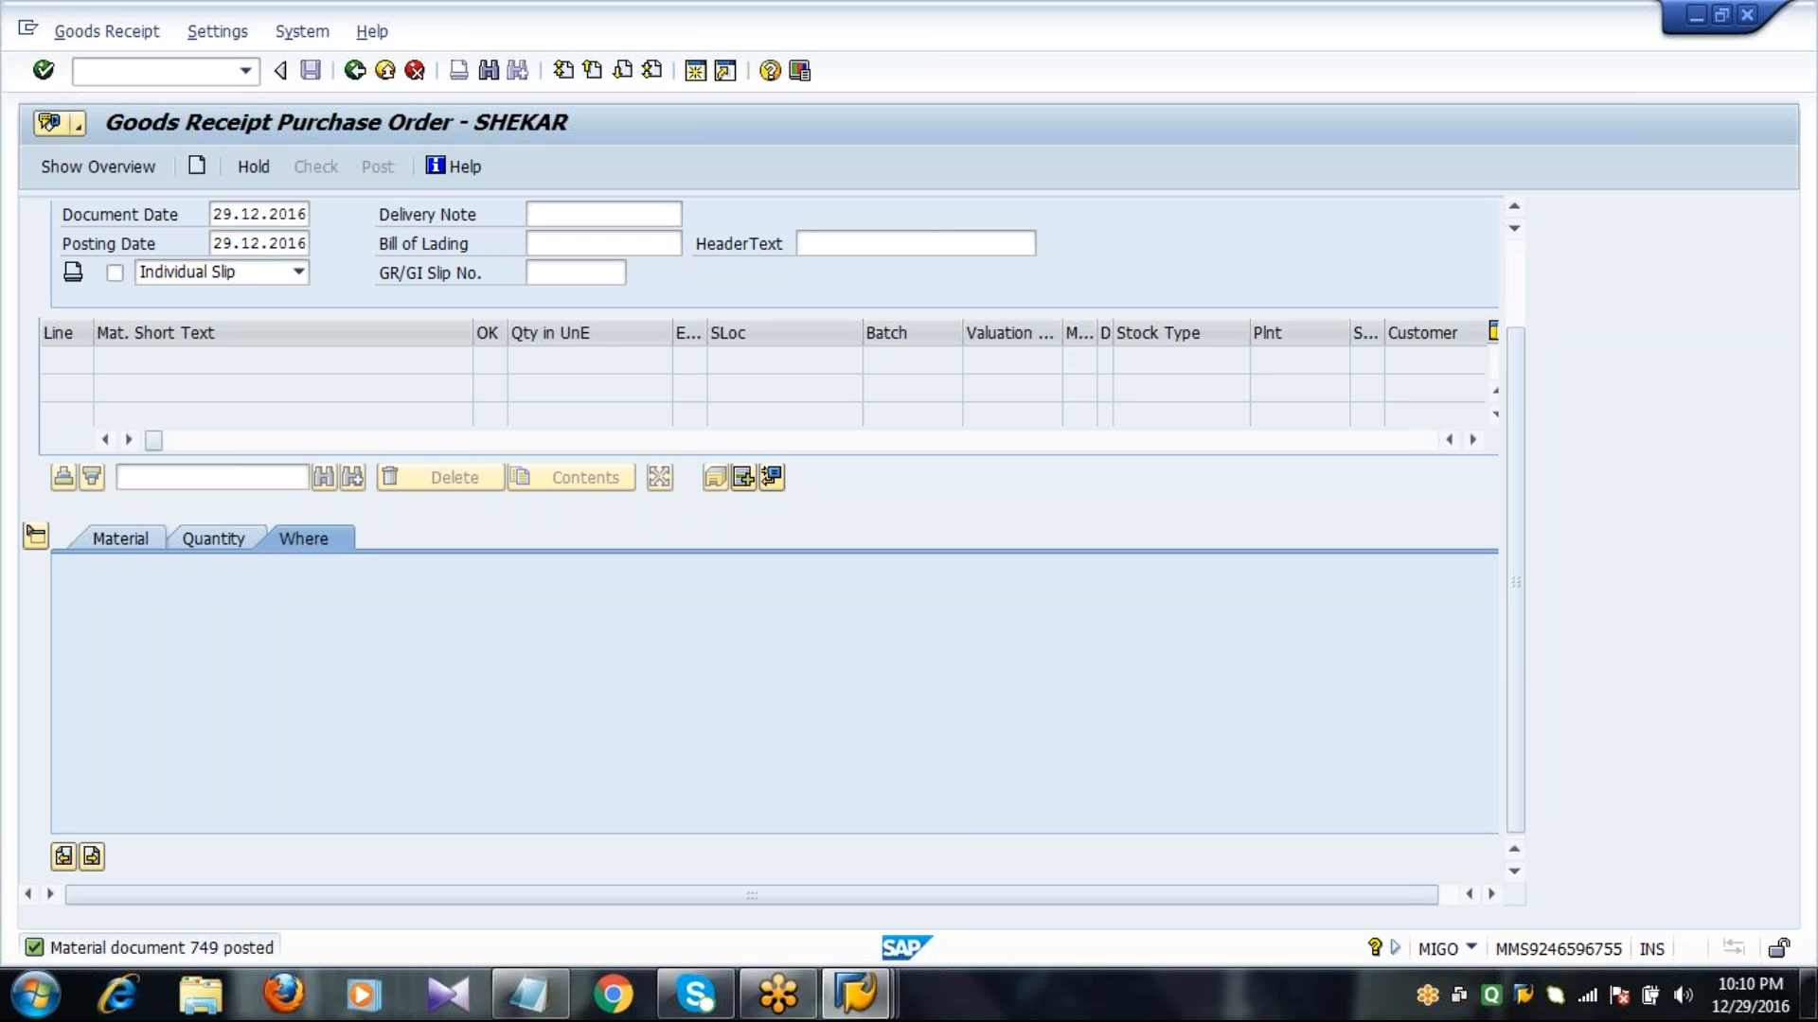
# Refresh the stock/requirements list for STEEL1841 and check its available quantity.
pyautogui.click(857, 994)
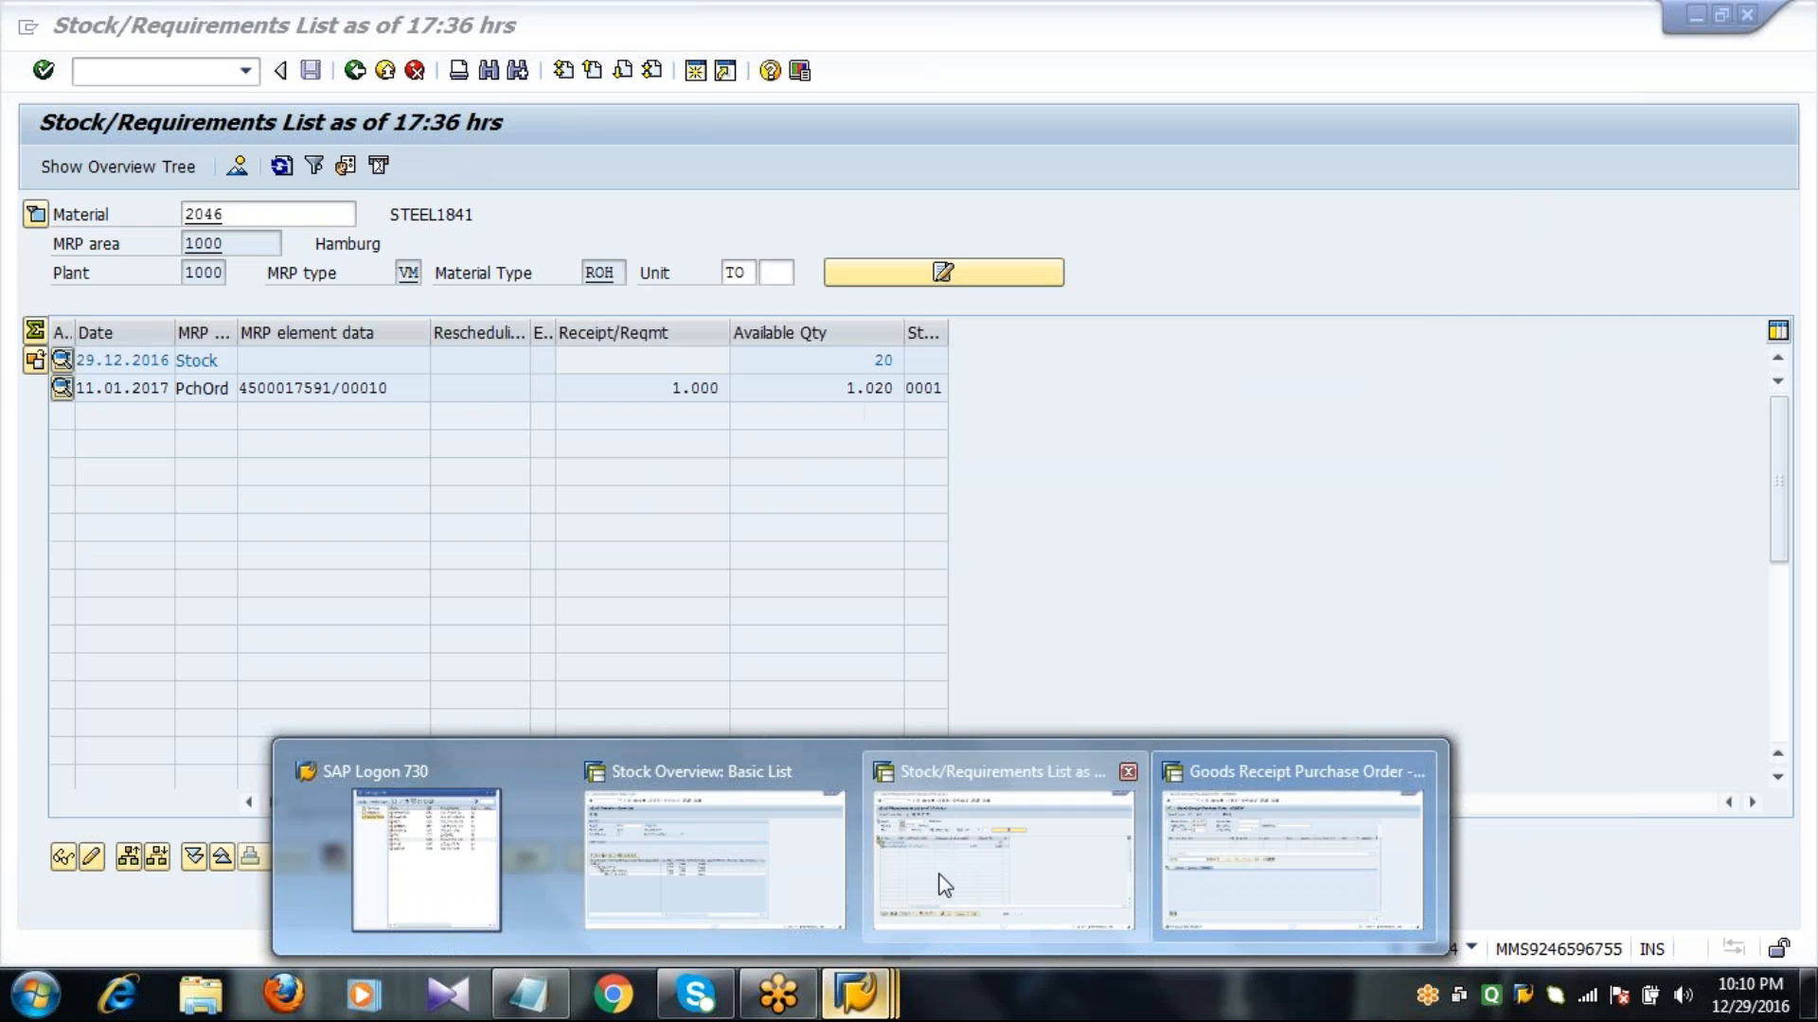
pyautogui.click(943, 883)
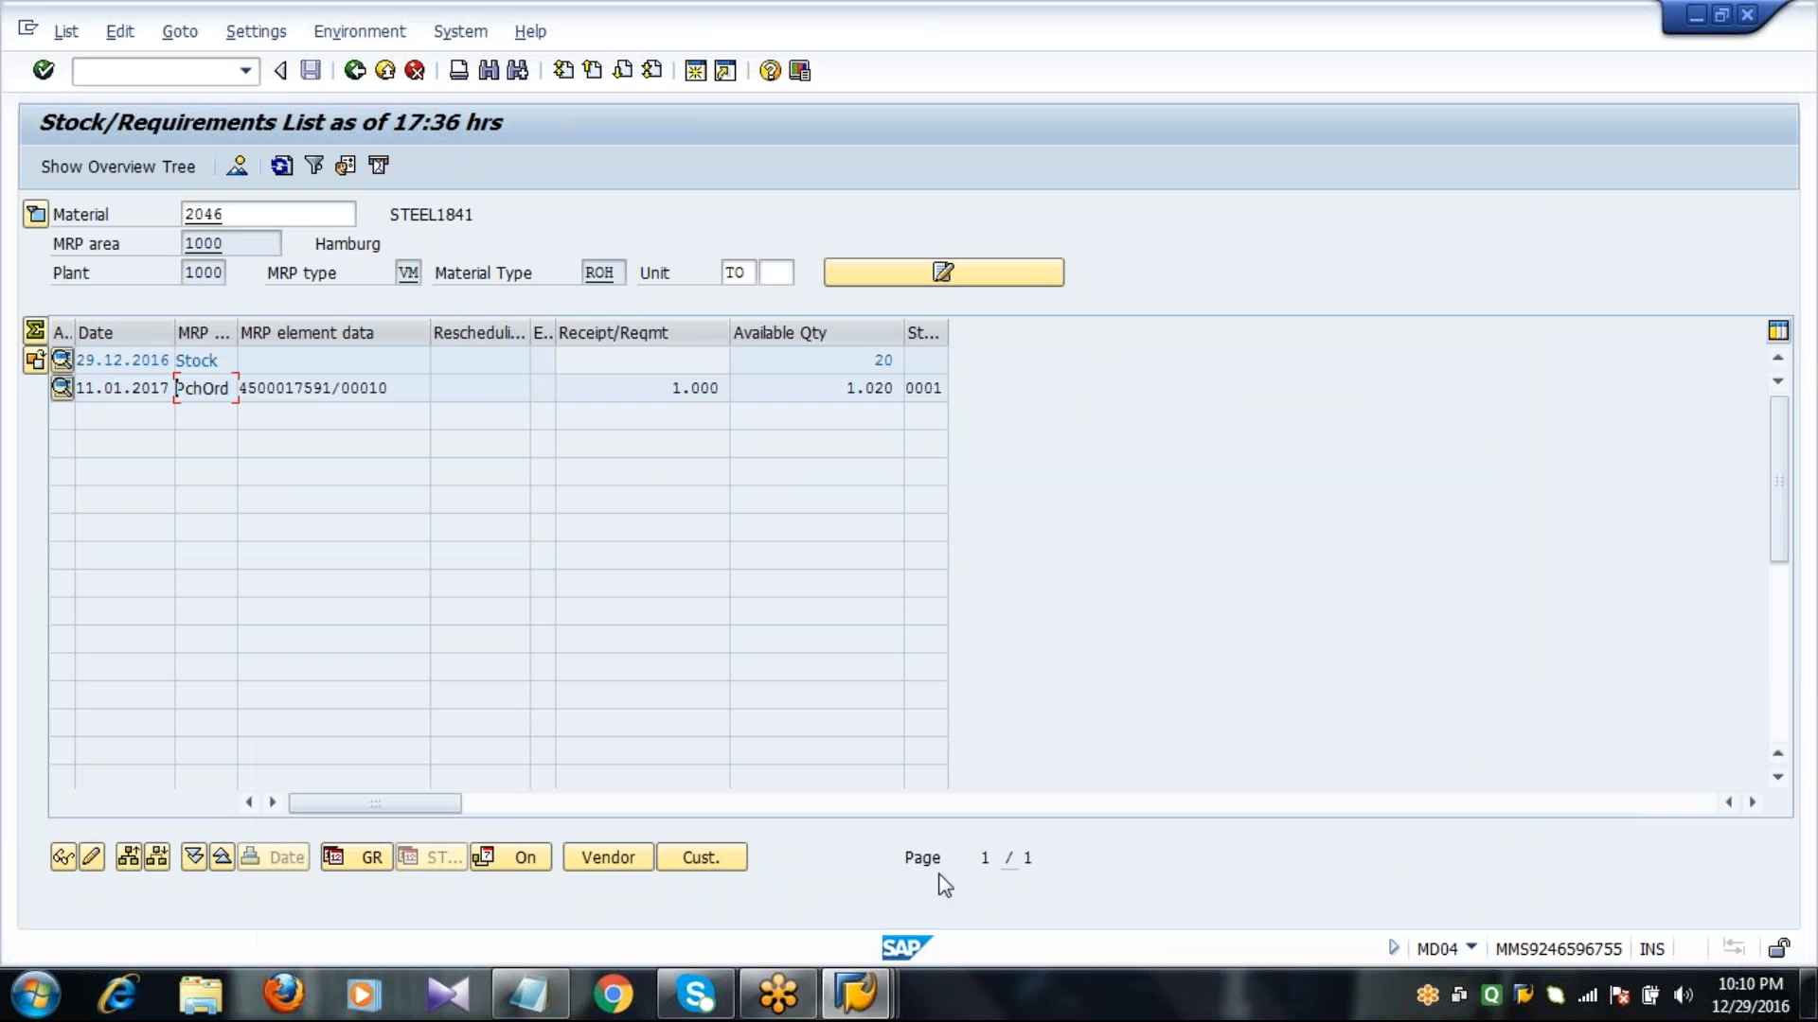
pyautogui.click(294, 386)
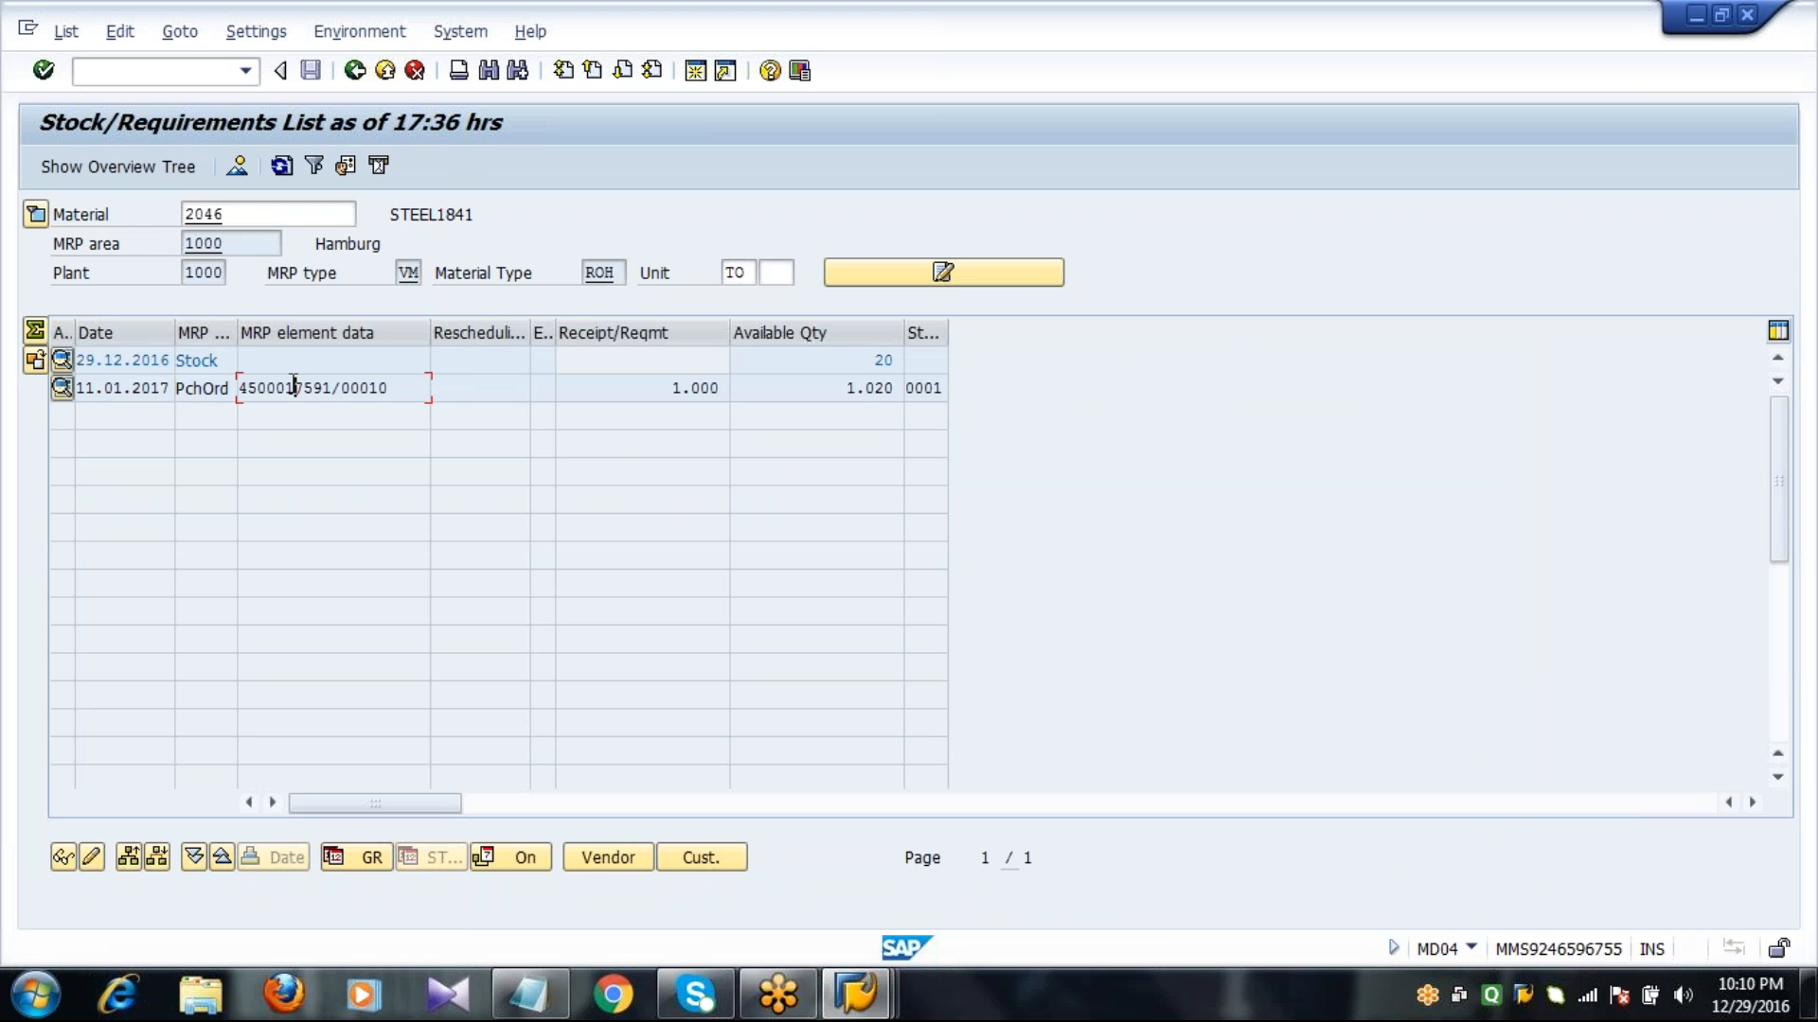
pyautogui.click(281, 167)
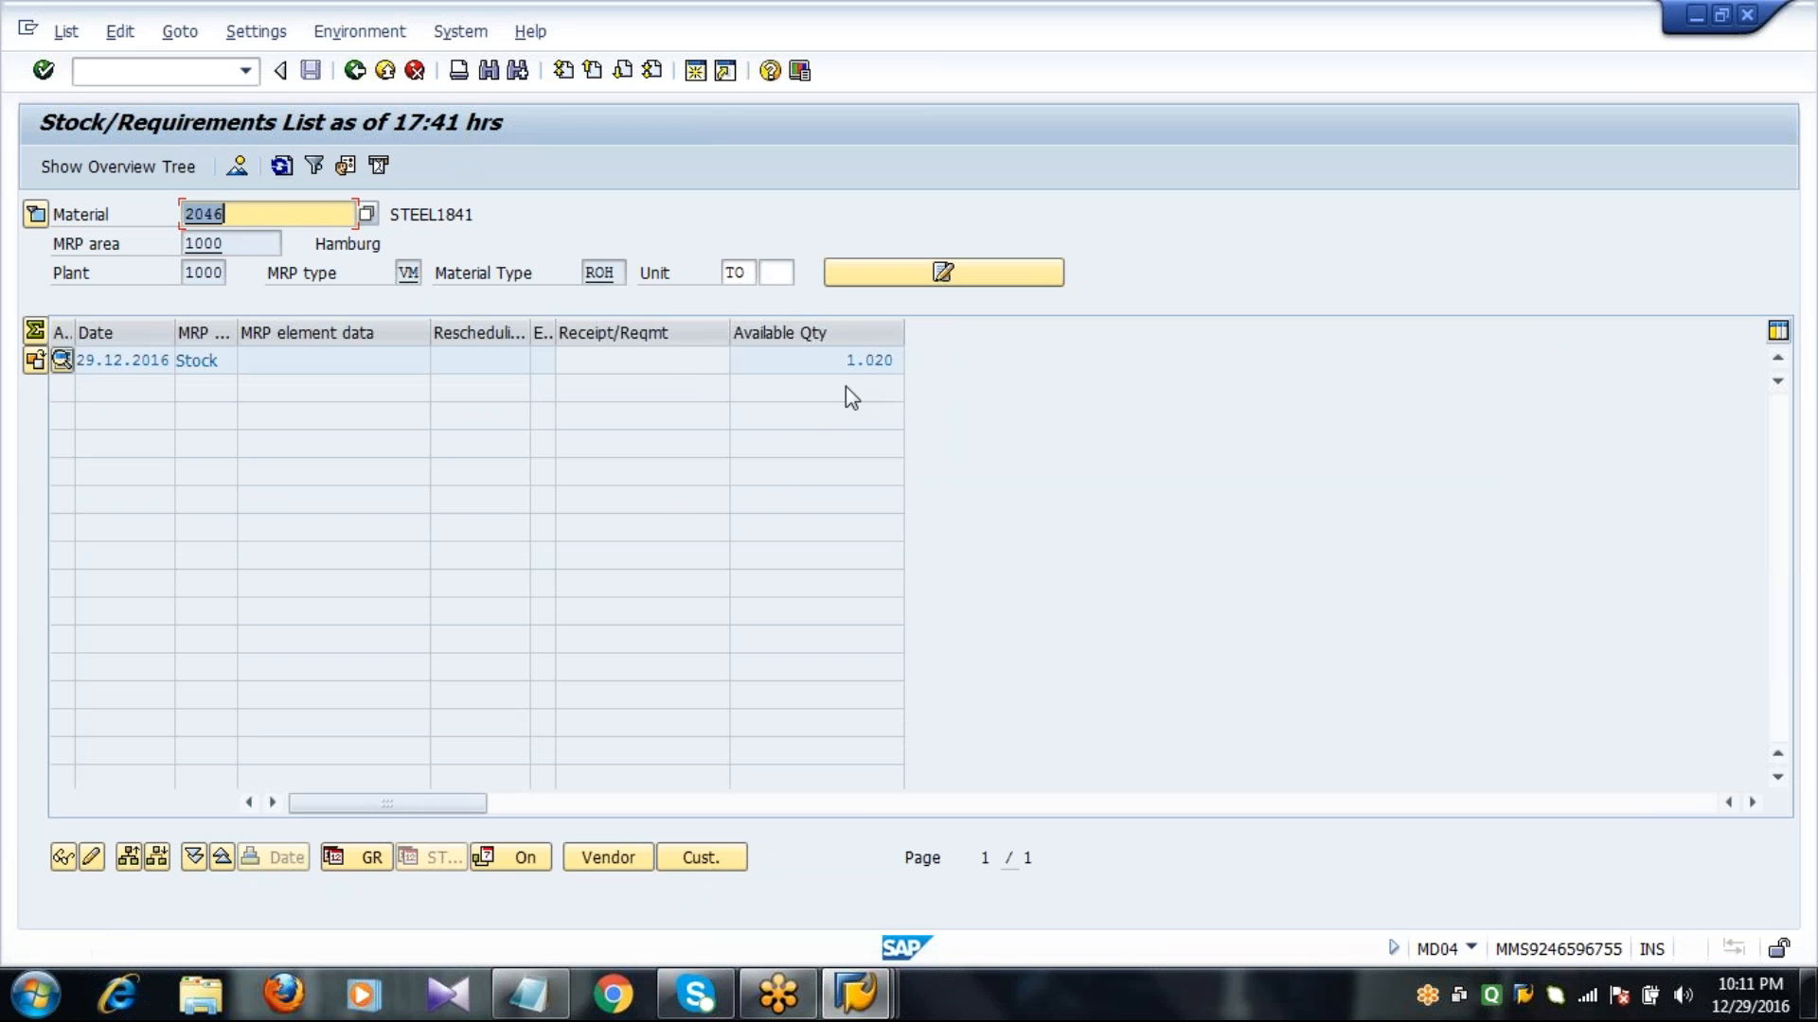
pyautogui.click(849, 361)
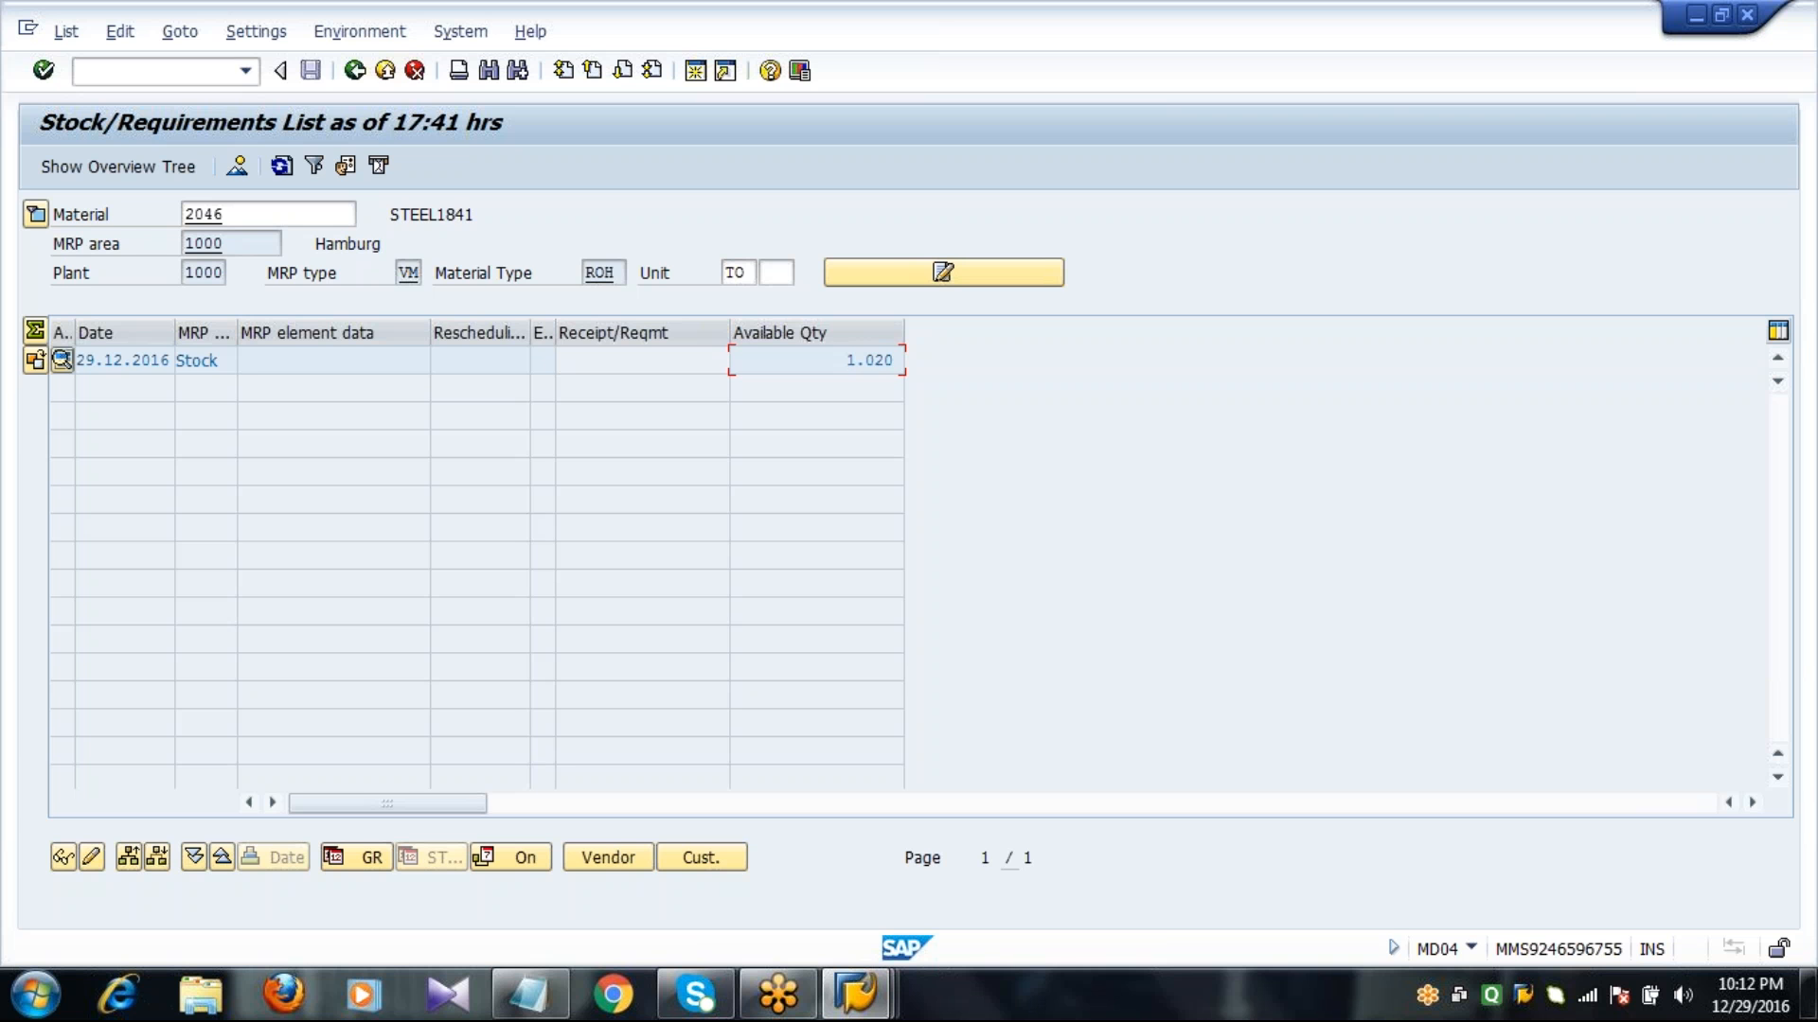
# Refresh the stock overview for STEEL1841 and check the unrestricted-use stock in storage location 0001 Materiallager.
pyautogui.click(871, 1002)
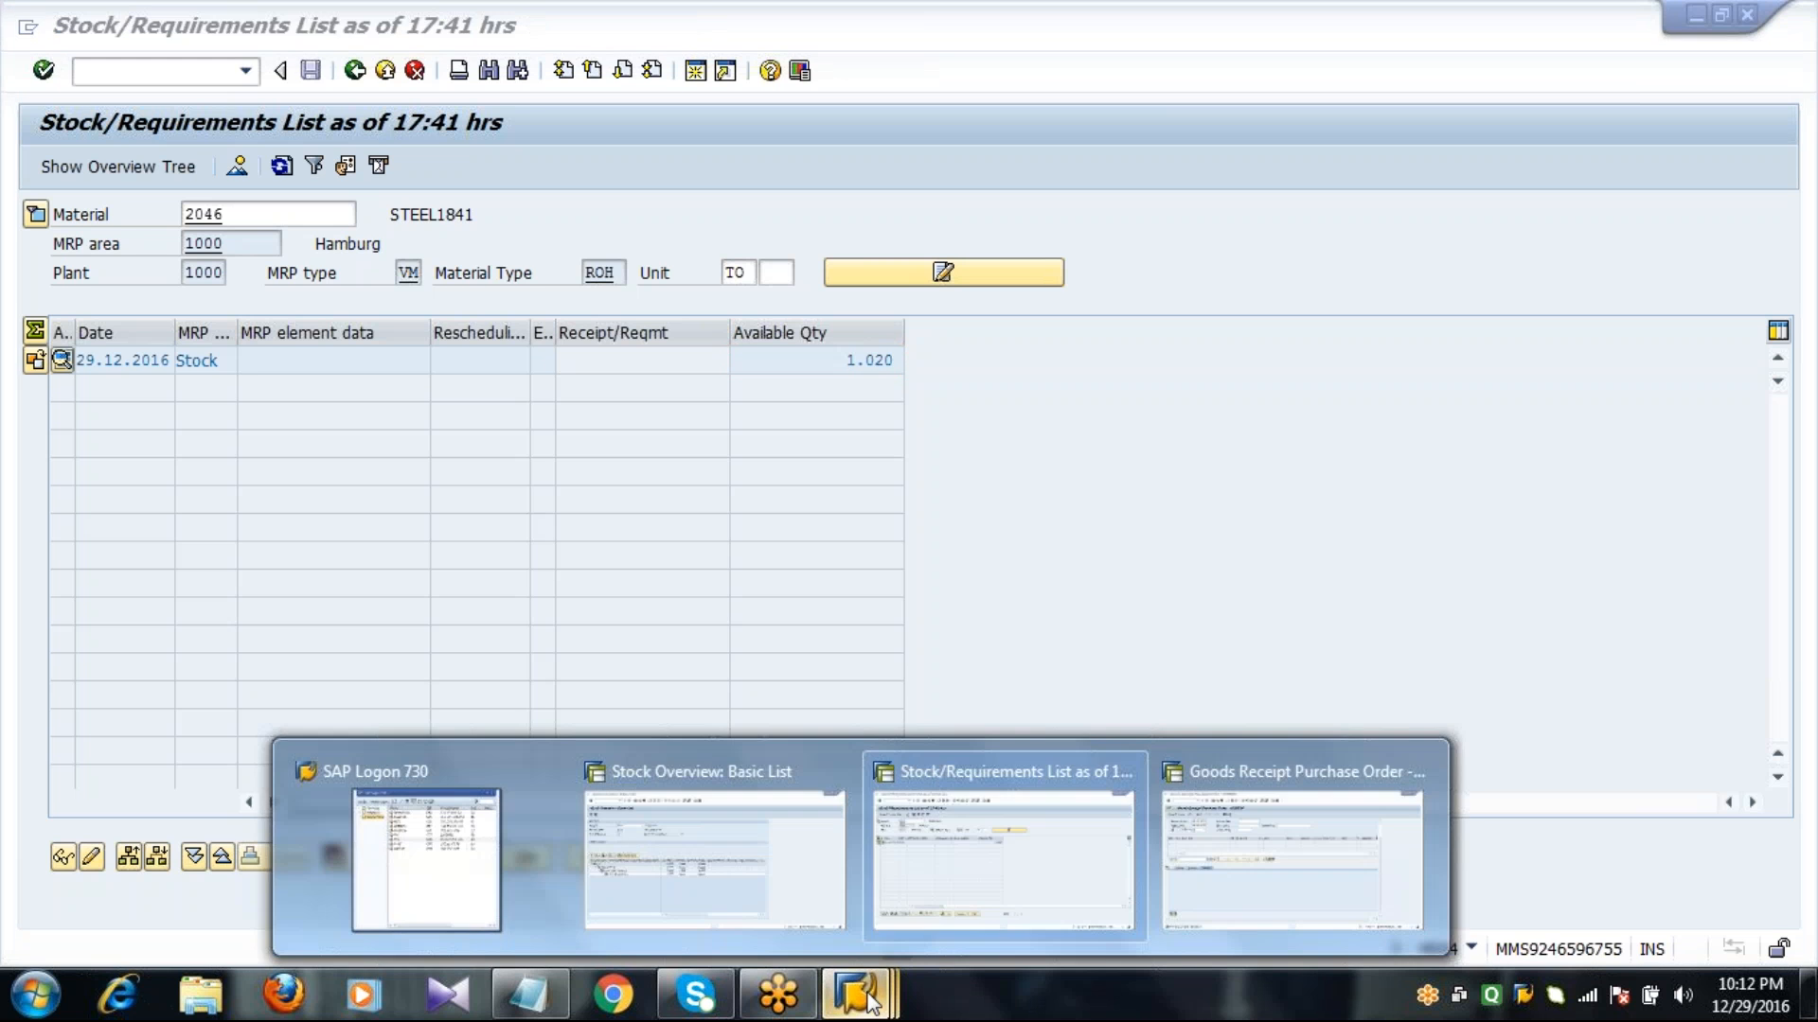
pyautogui.click(775, 909)
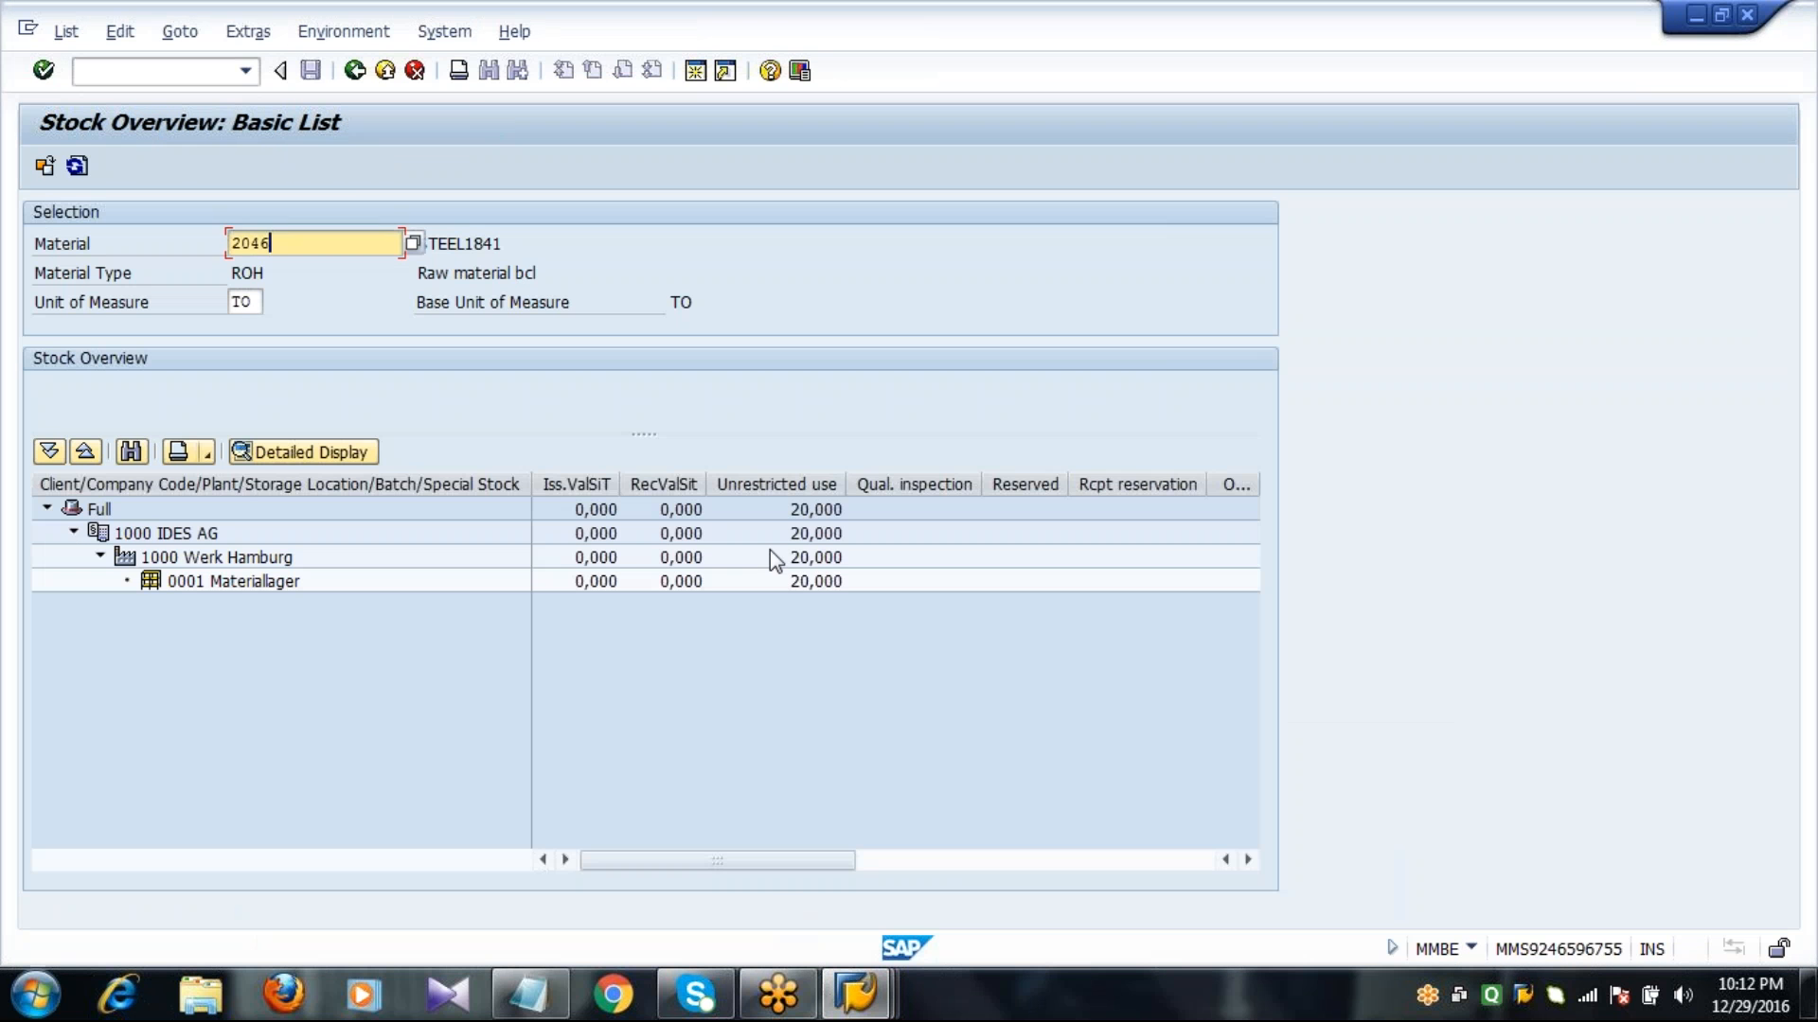
pyautogui.click(831, 584)
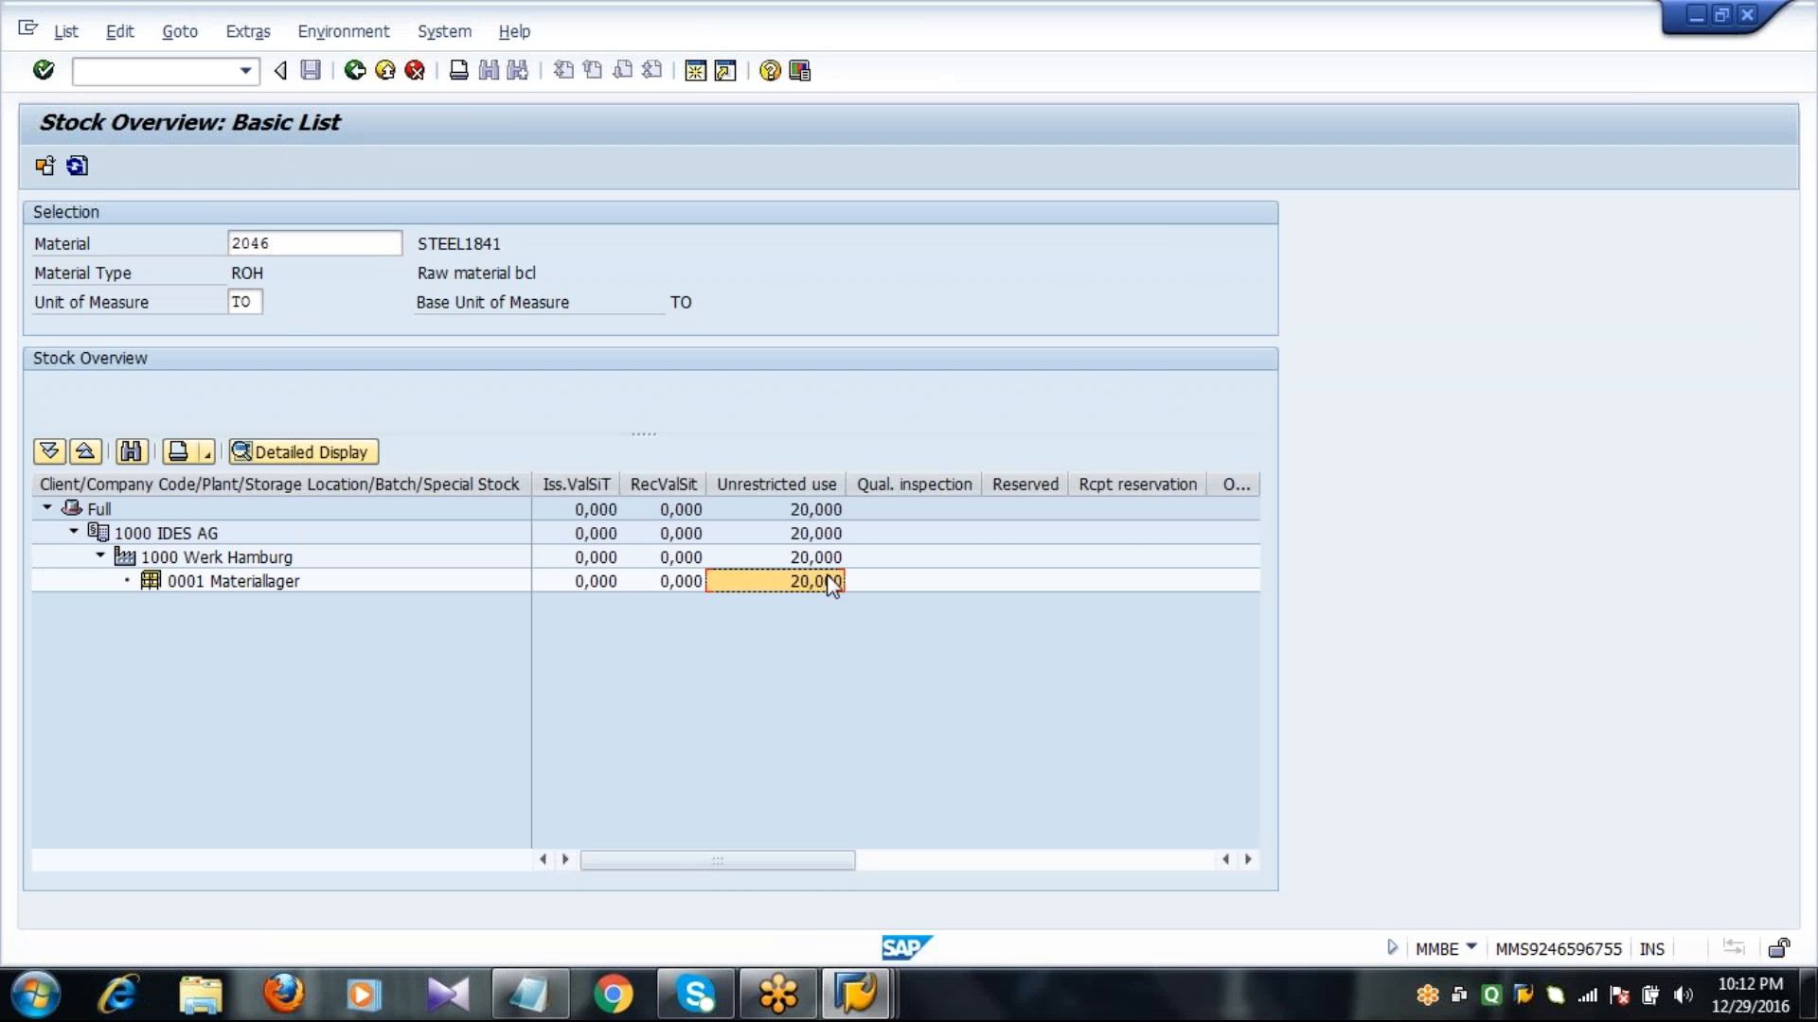
pyautogui.click(76, 167)
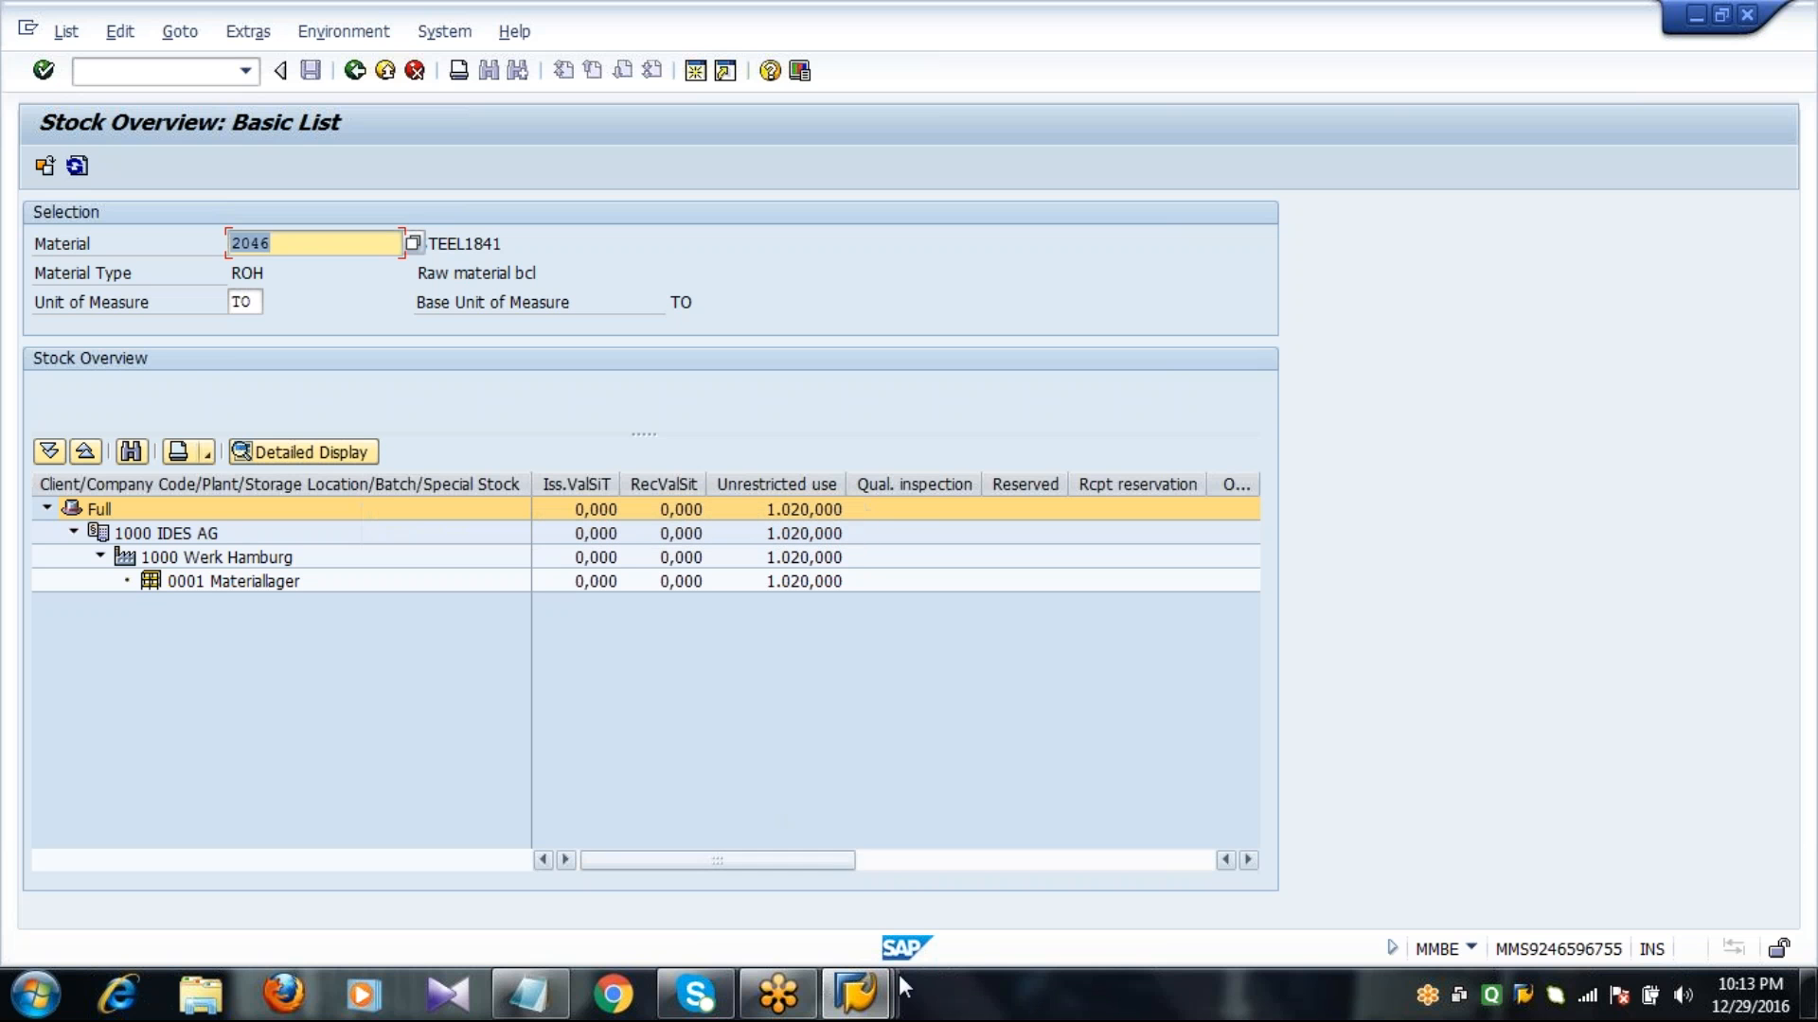
pyautogui.click(876, 996)
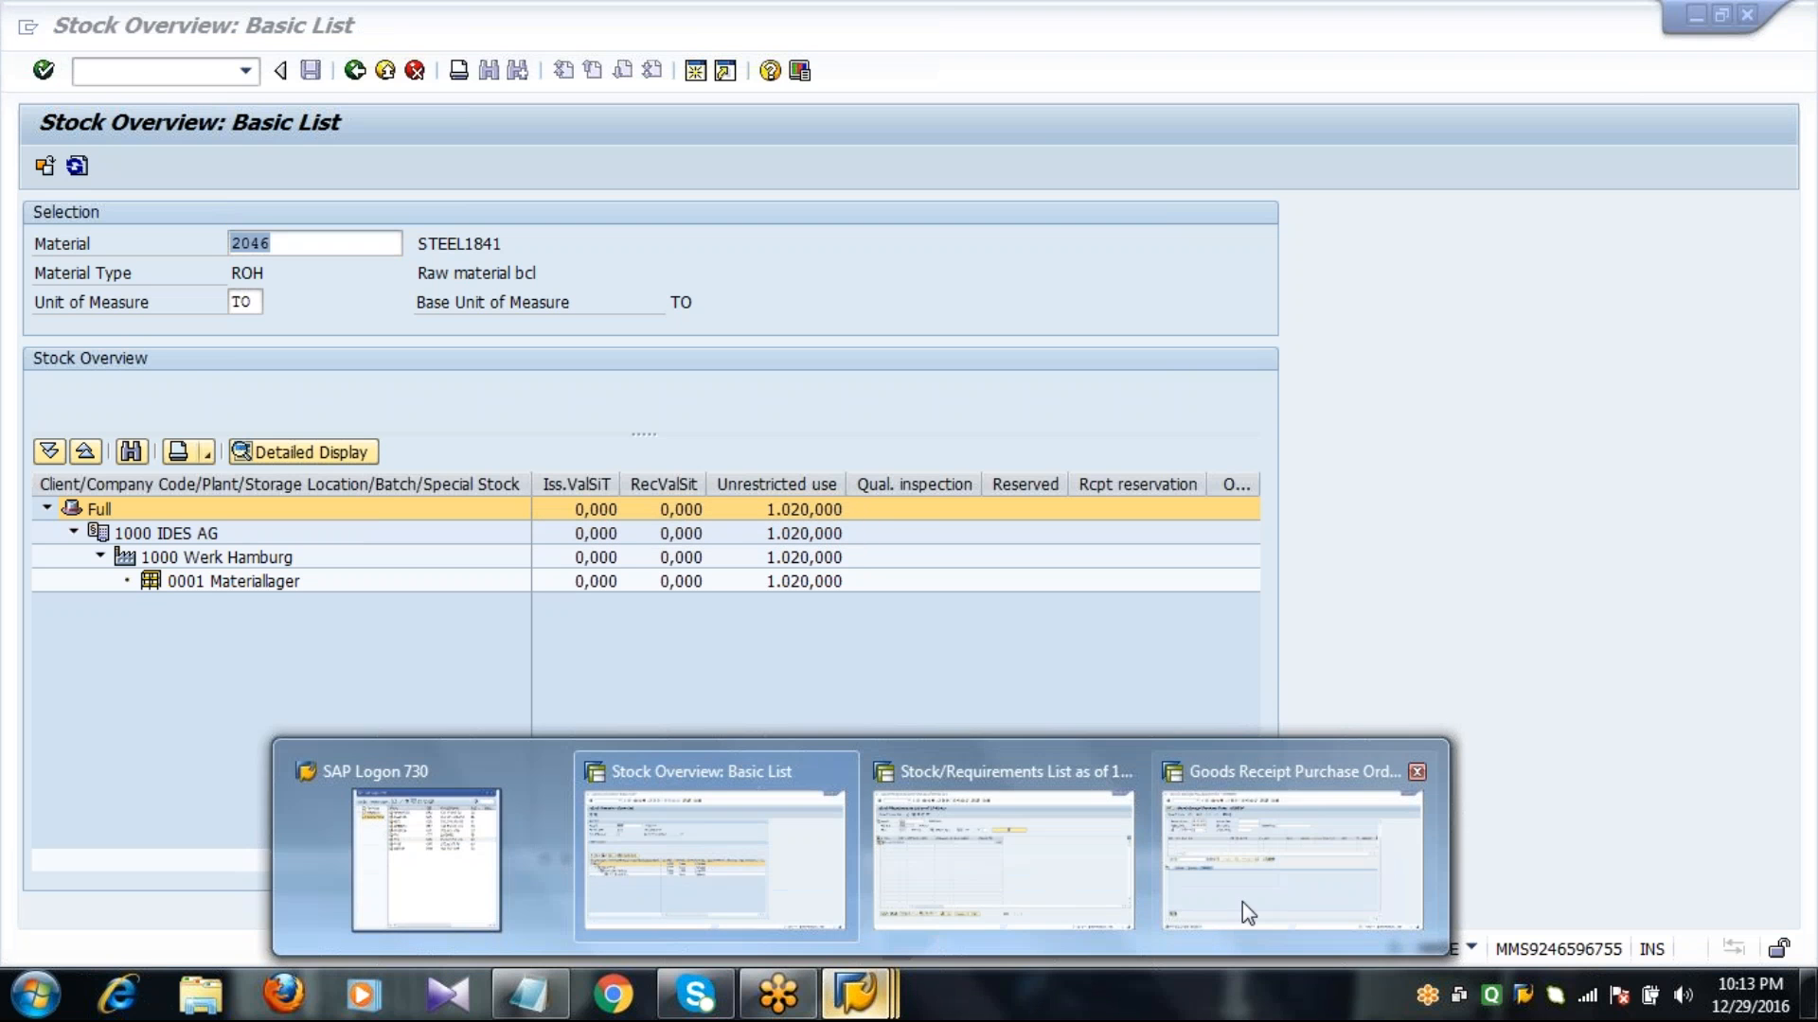
pyautogui.moveTo(938, 831)
pyautogui.click(839, 833)
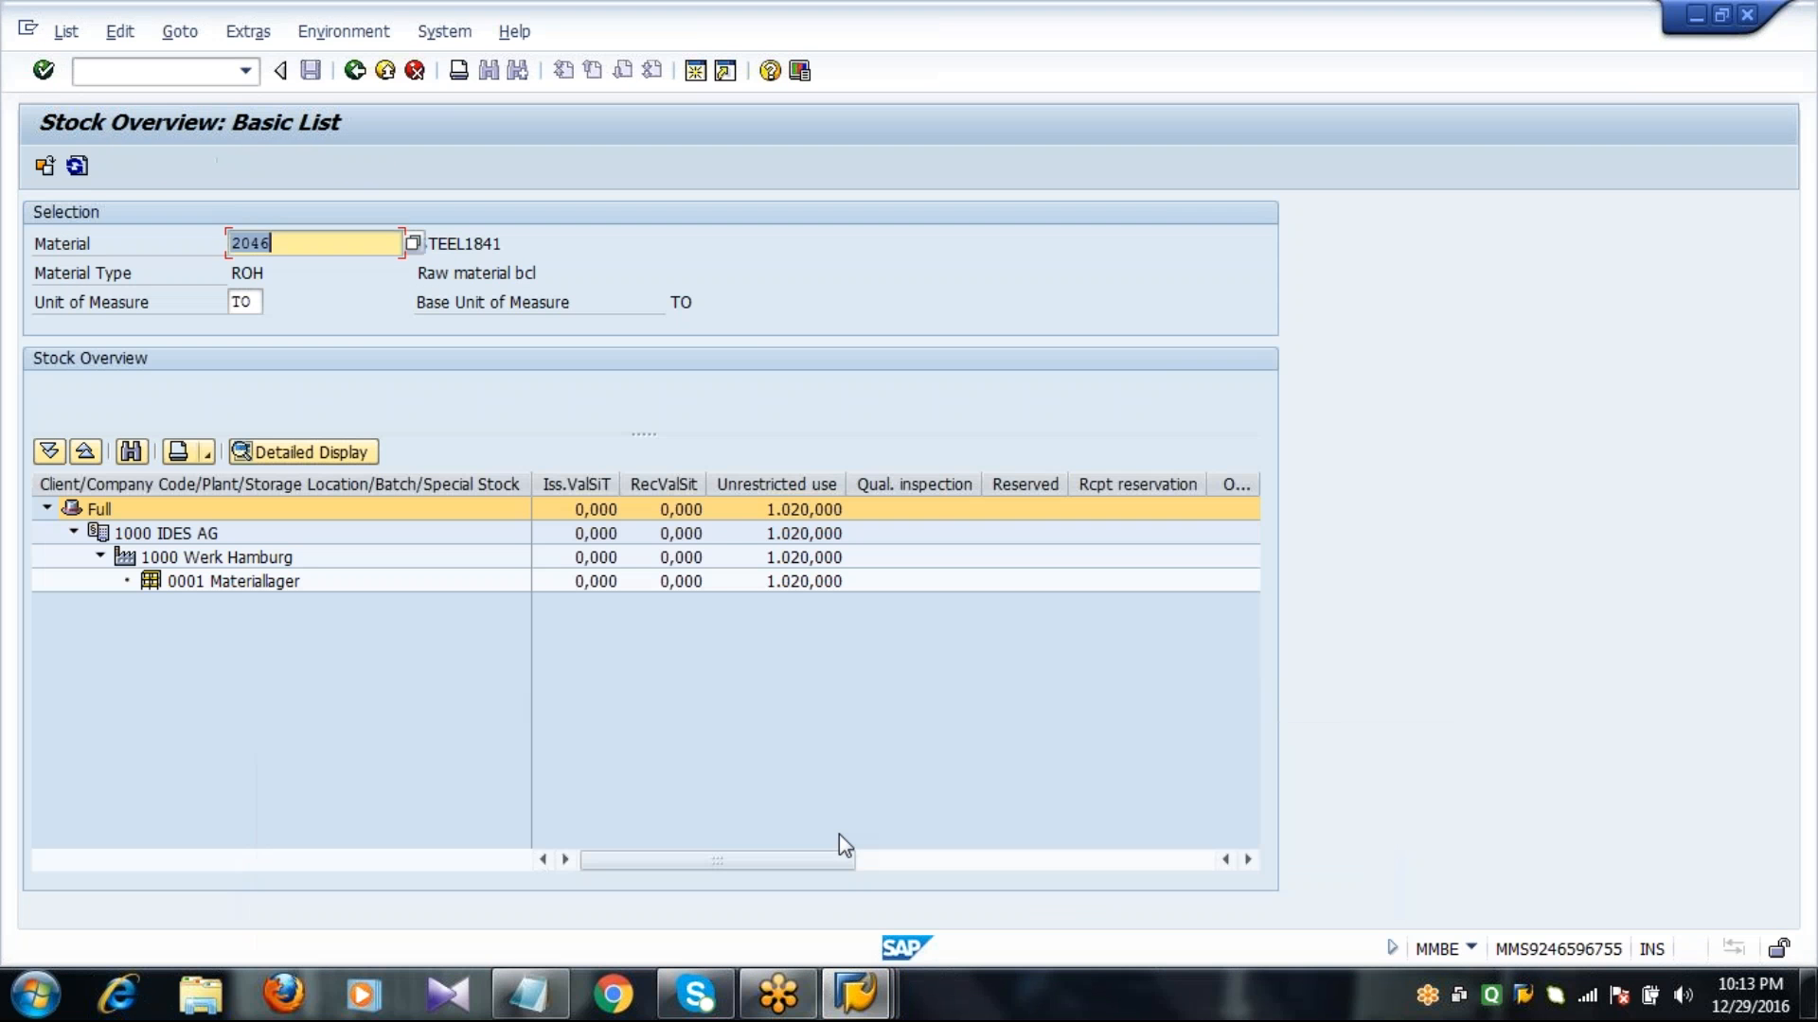
pyautogui.click(803, 591)
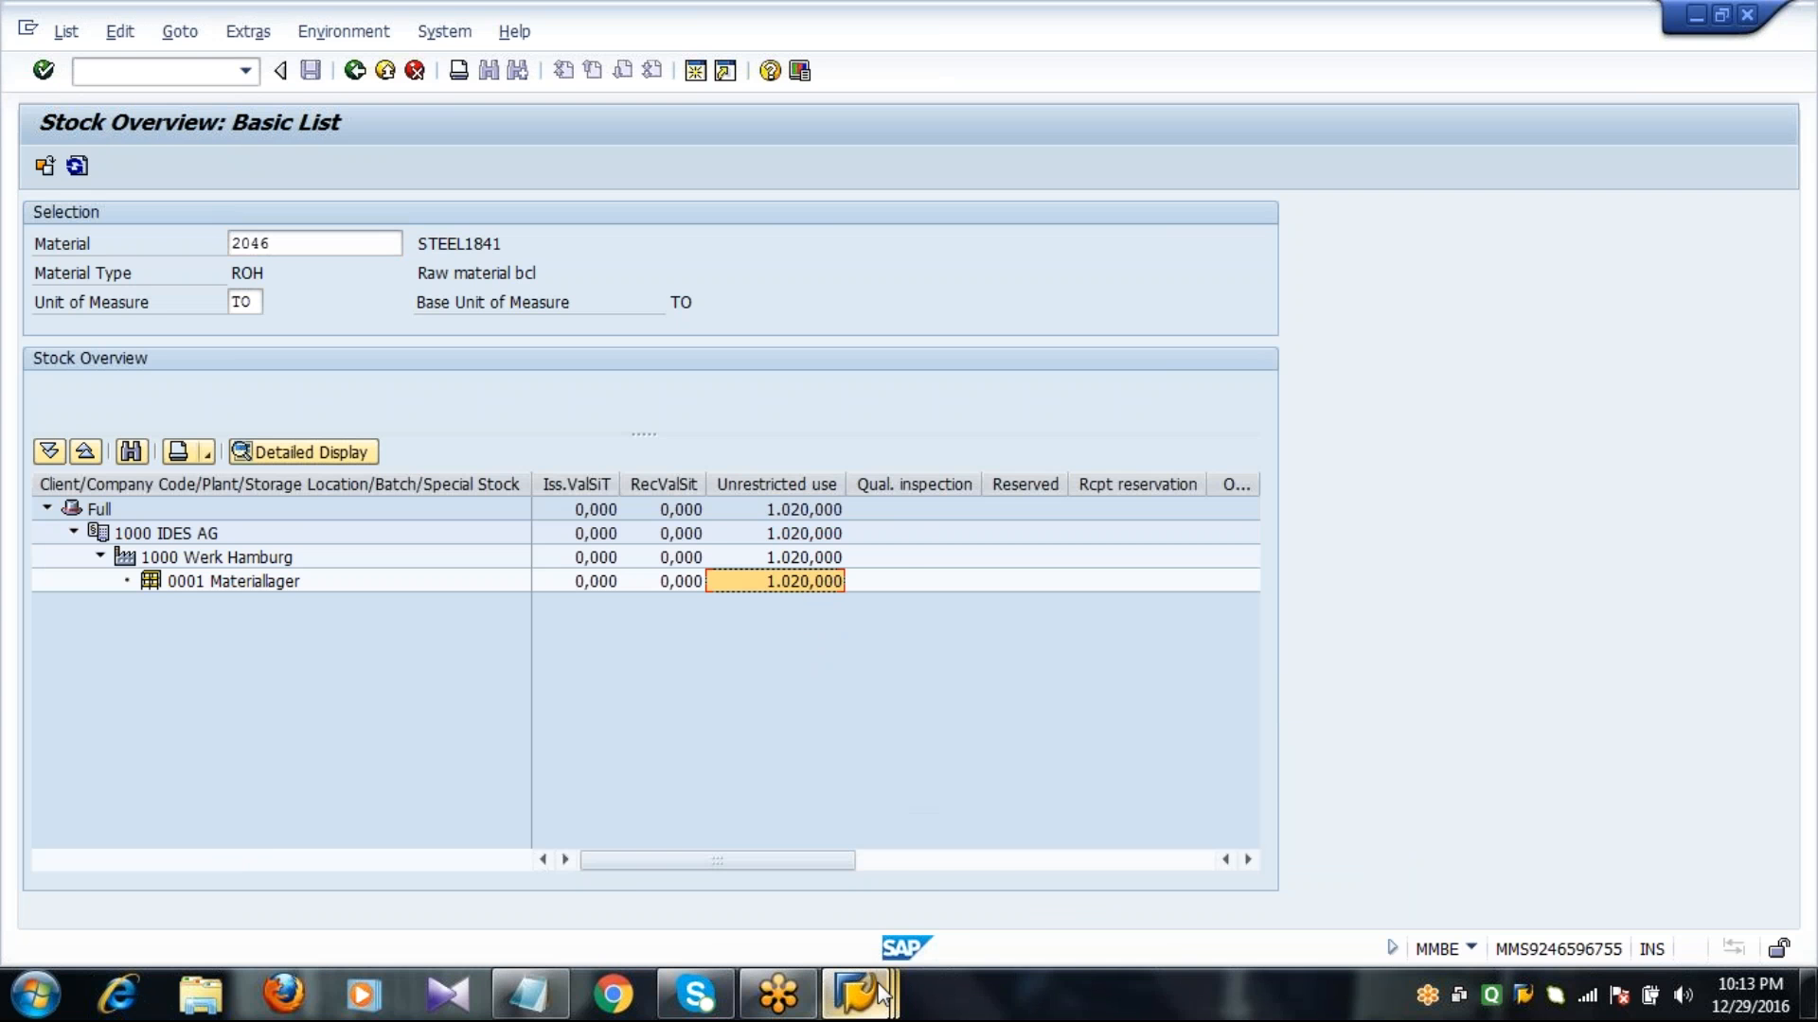
# Leave the stock/requirements list and the stock overview, returning both sessions to the SAP Easy Access screen.
pyautogui.moveTo(857, 994)
pyautogui.click(1034, 865)
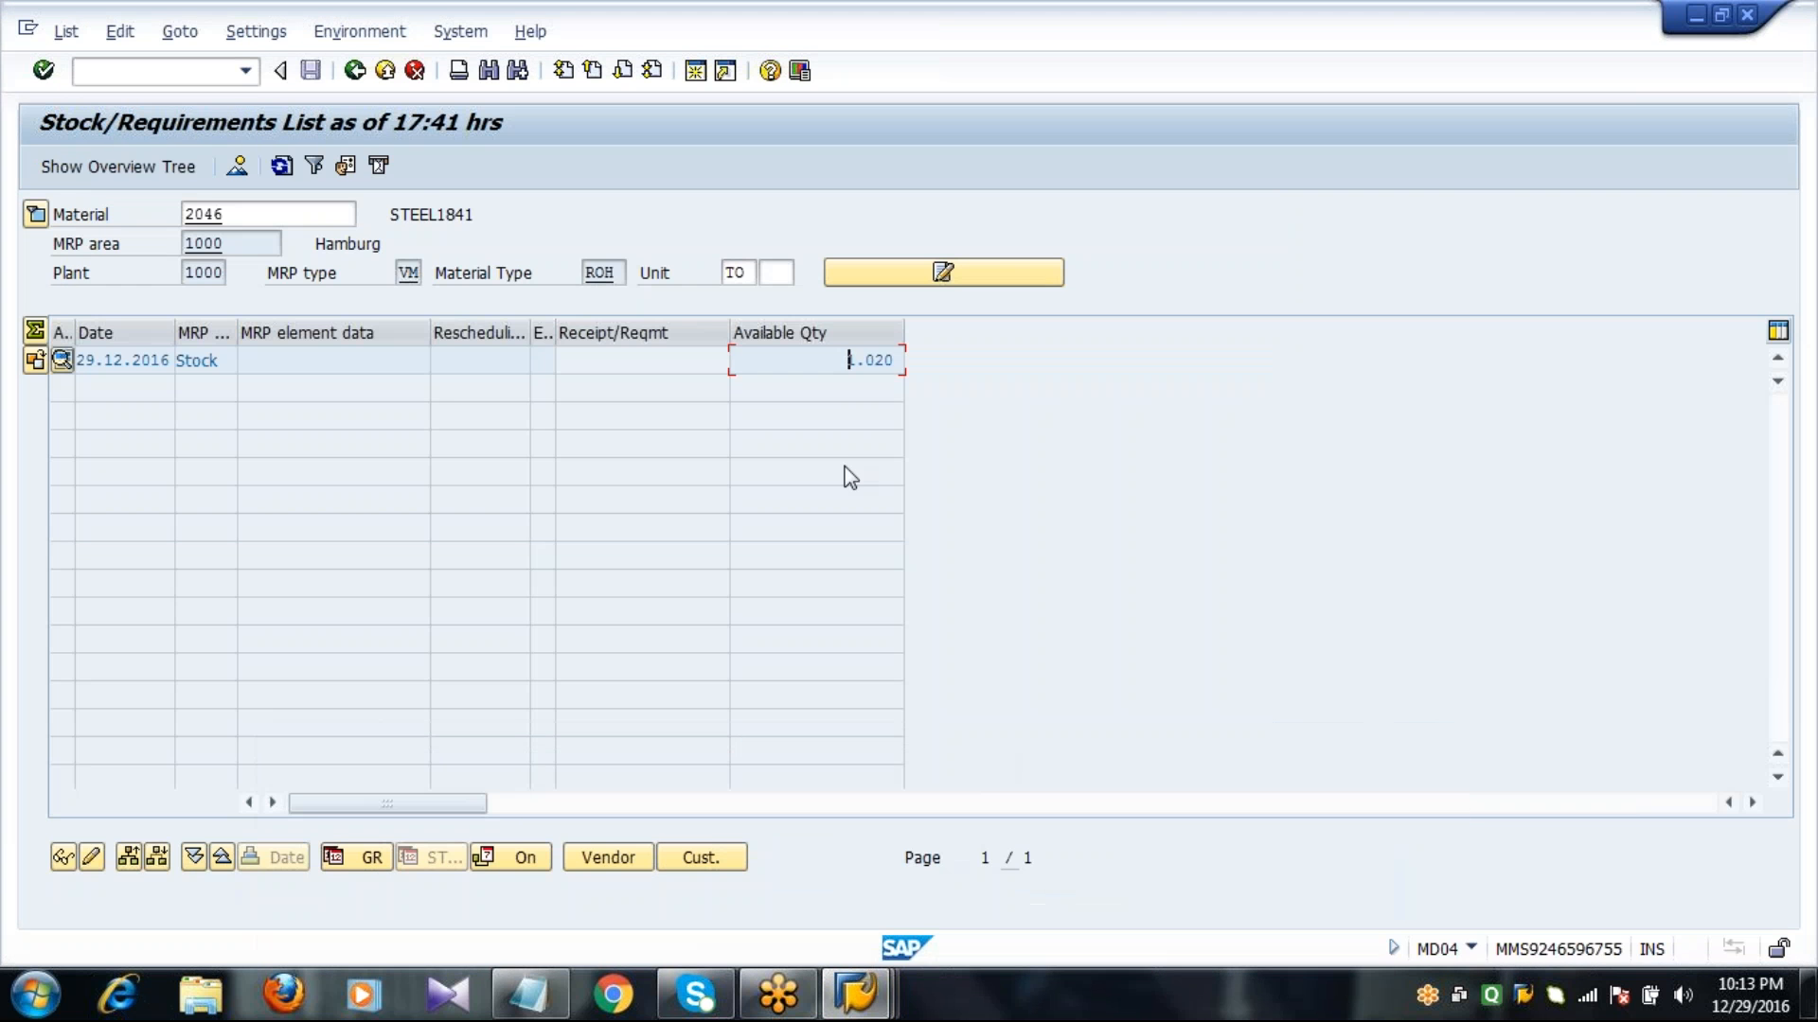
pyautogui.click(355, 72)
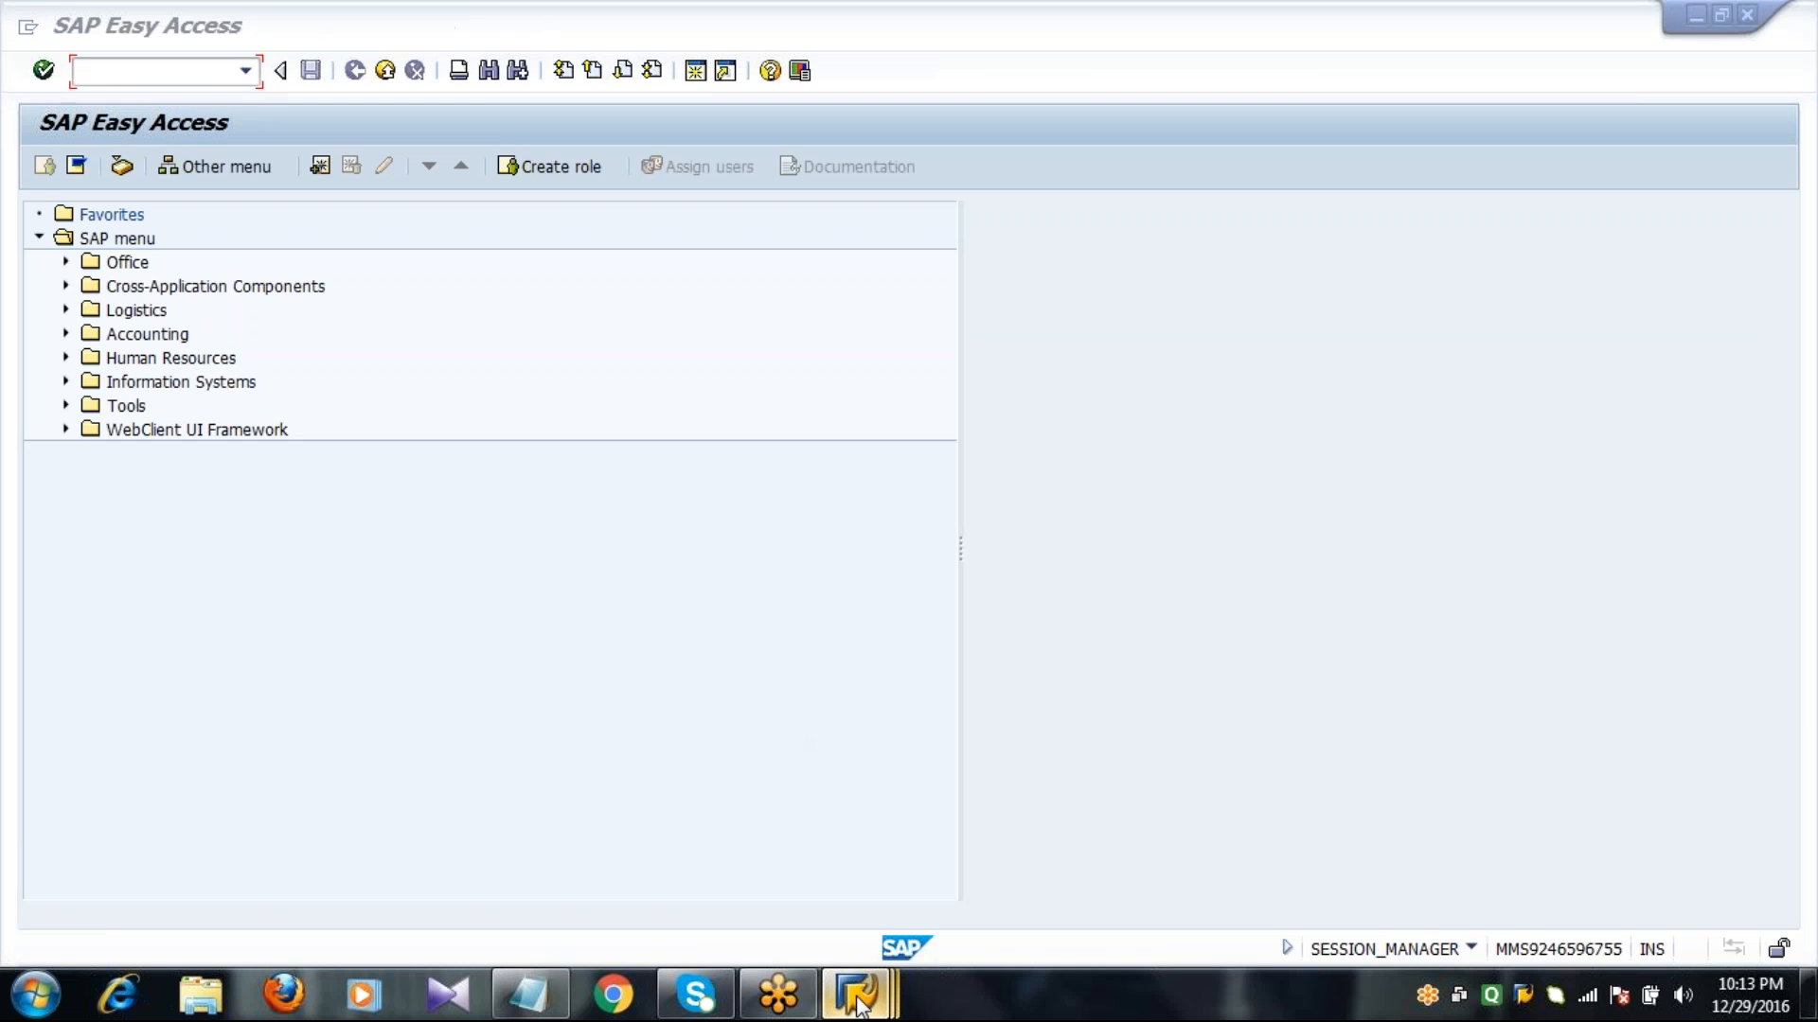
pyautogui.moveTo(857, 996)
pyautogui.click(710, 852)
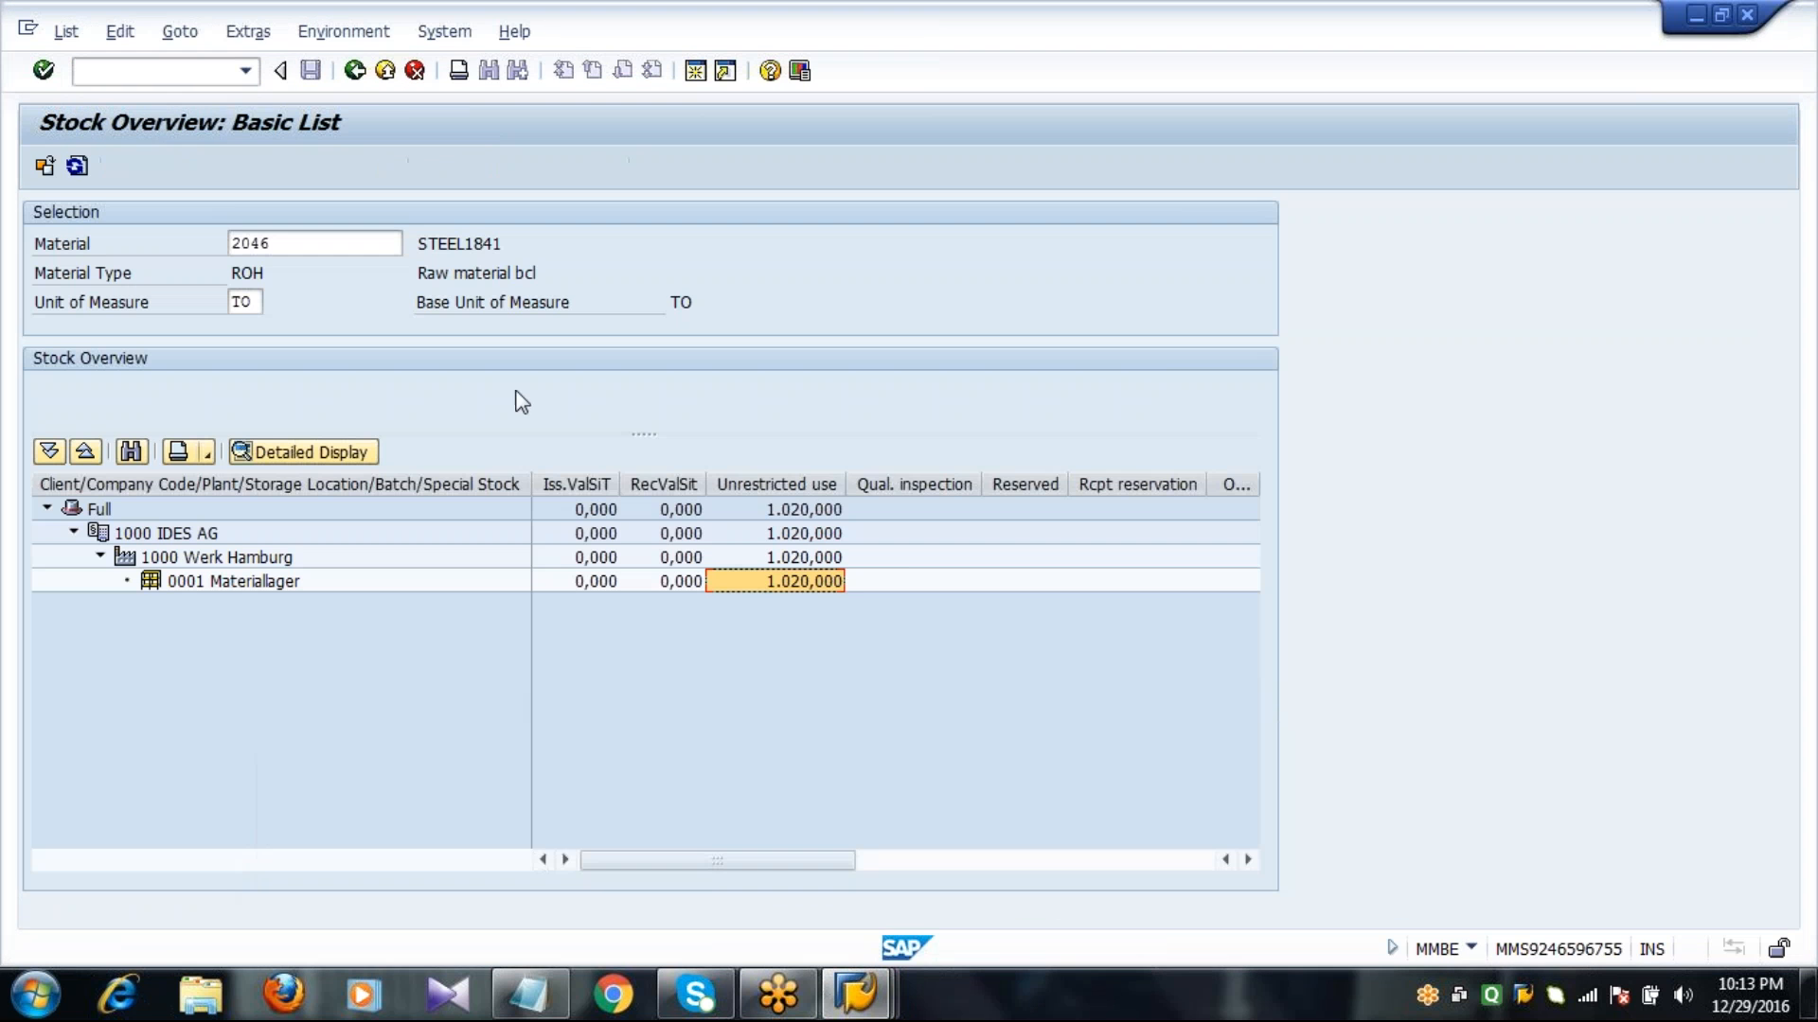
pyautogui.click(355, 72)
pyautogui.click(355, 72)
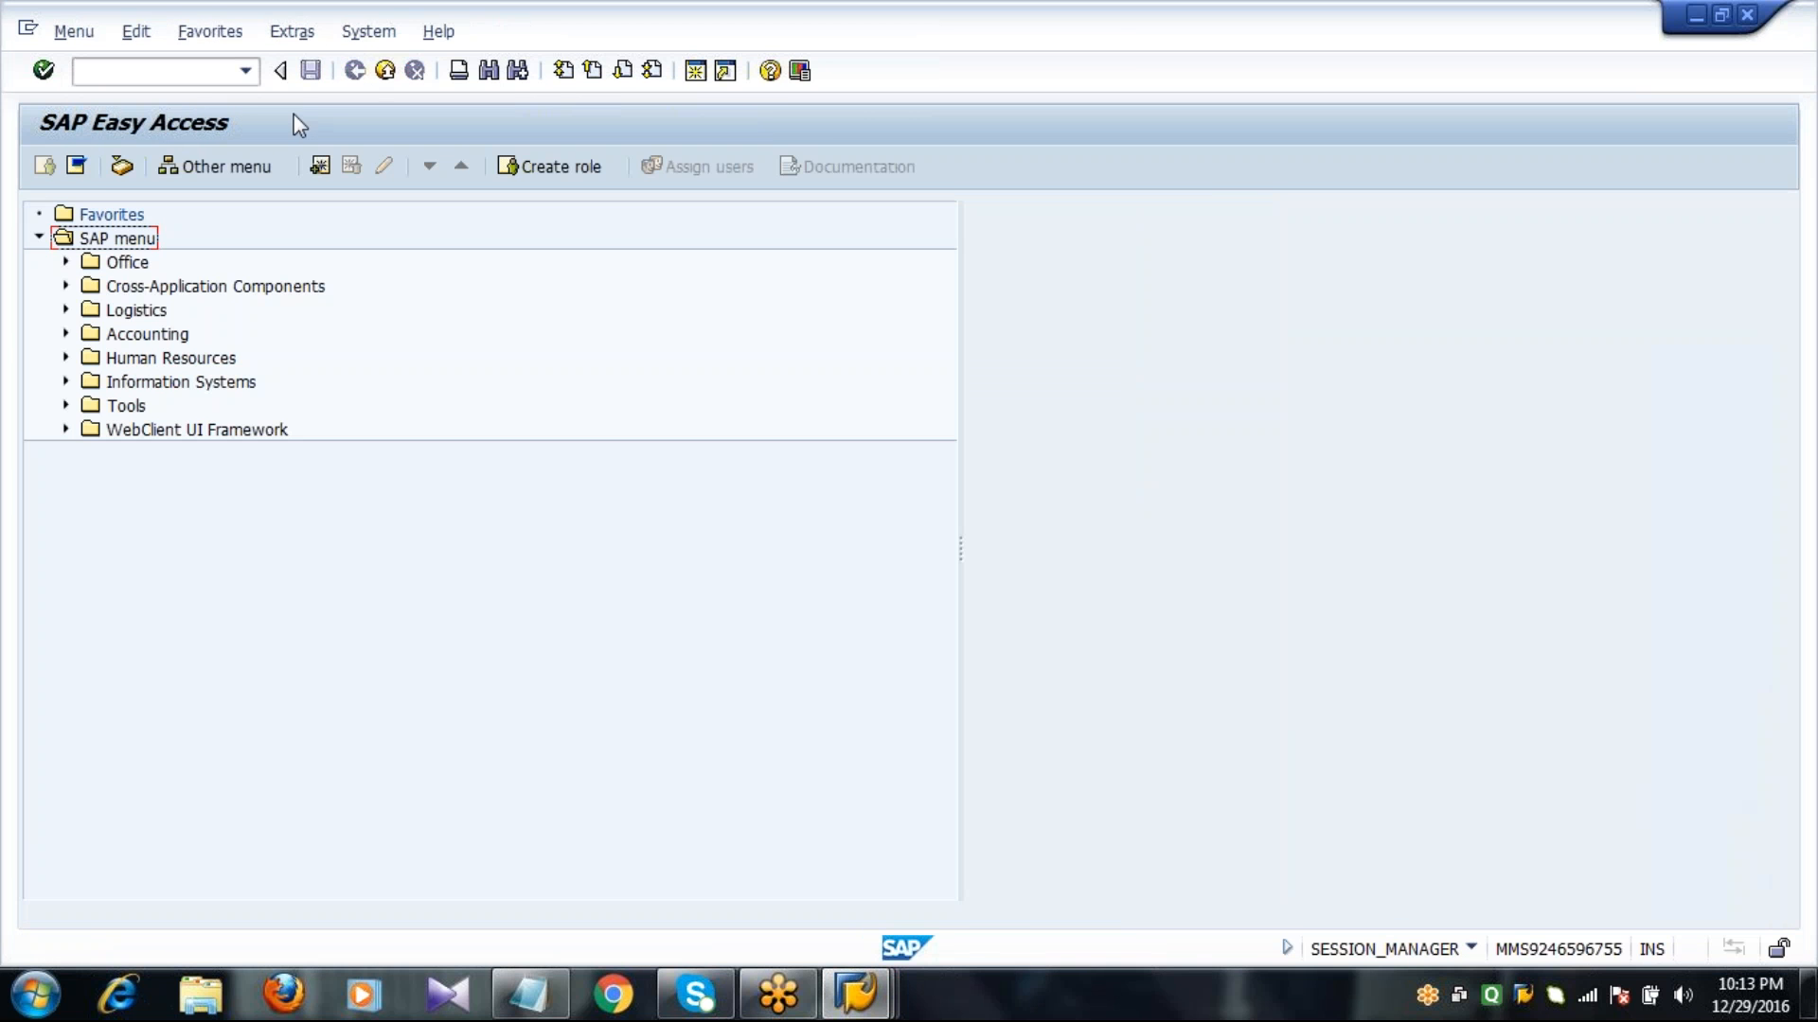
# Start the material creation transaction MM01.
pyautogui.click(163, 74)
pyautogui.write('MM01')
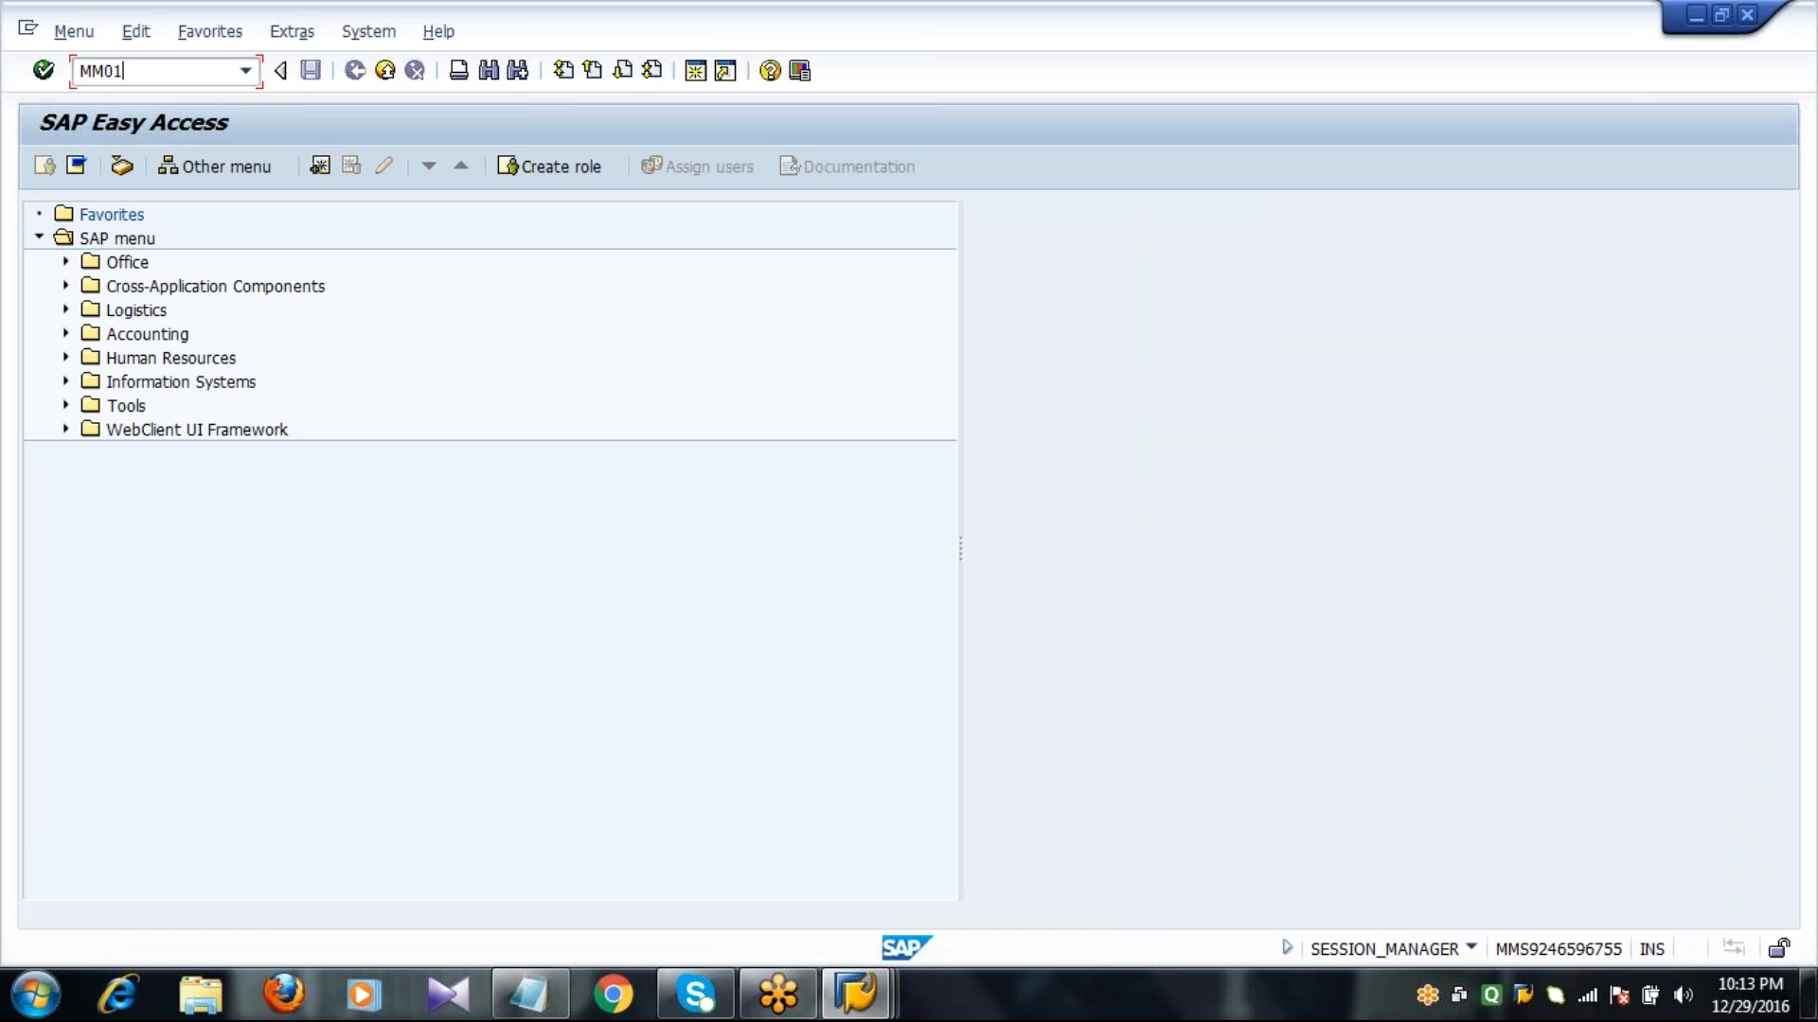
pyautogui.press('Return')
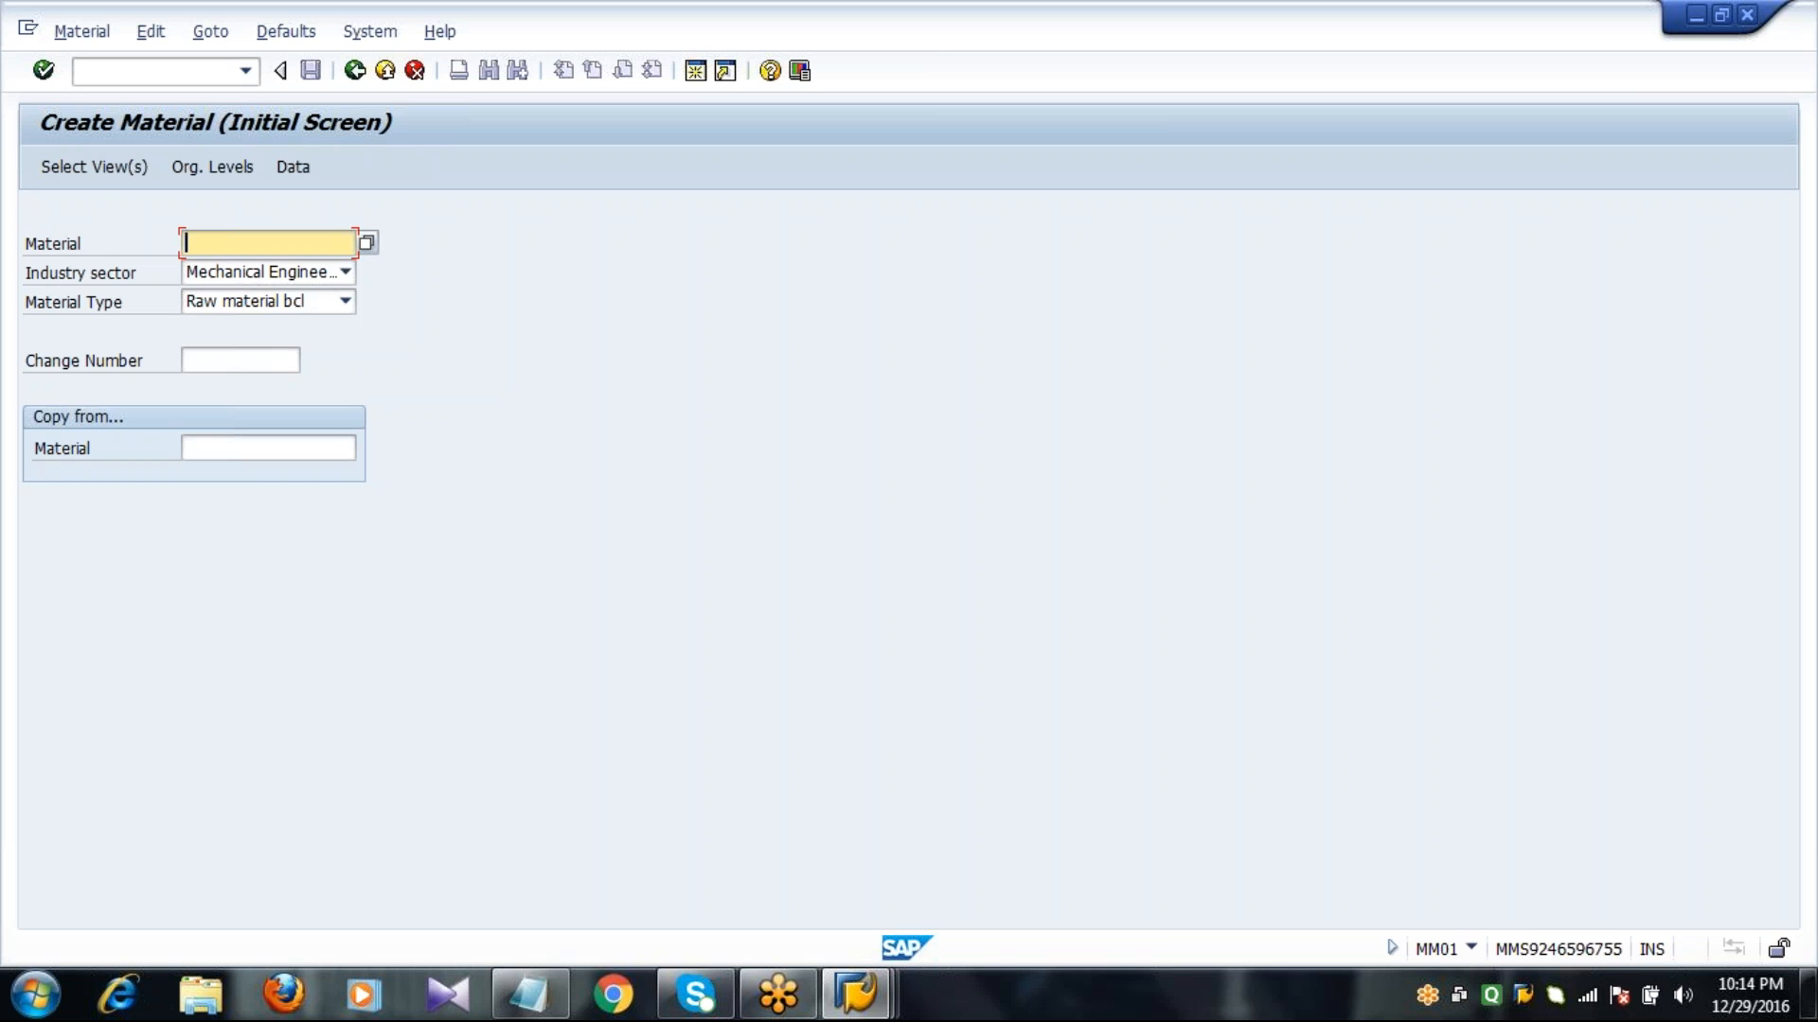
# Select the views Basic Data 1, Purchasing, MRP 1 to 3, General Plant Data / Storage 1 and 2, and Accounting 1, and open the organizational levels.
pyautogui.click(99, 168)
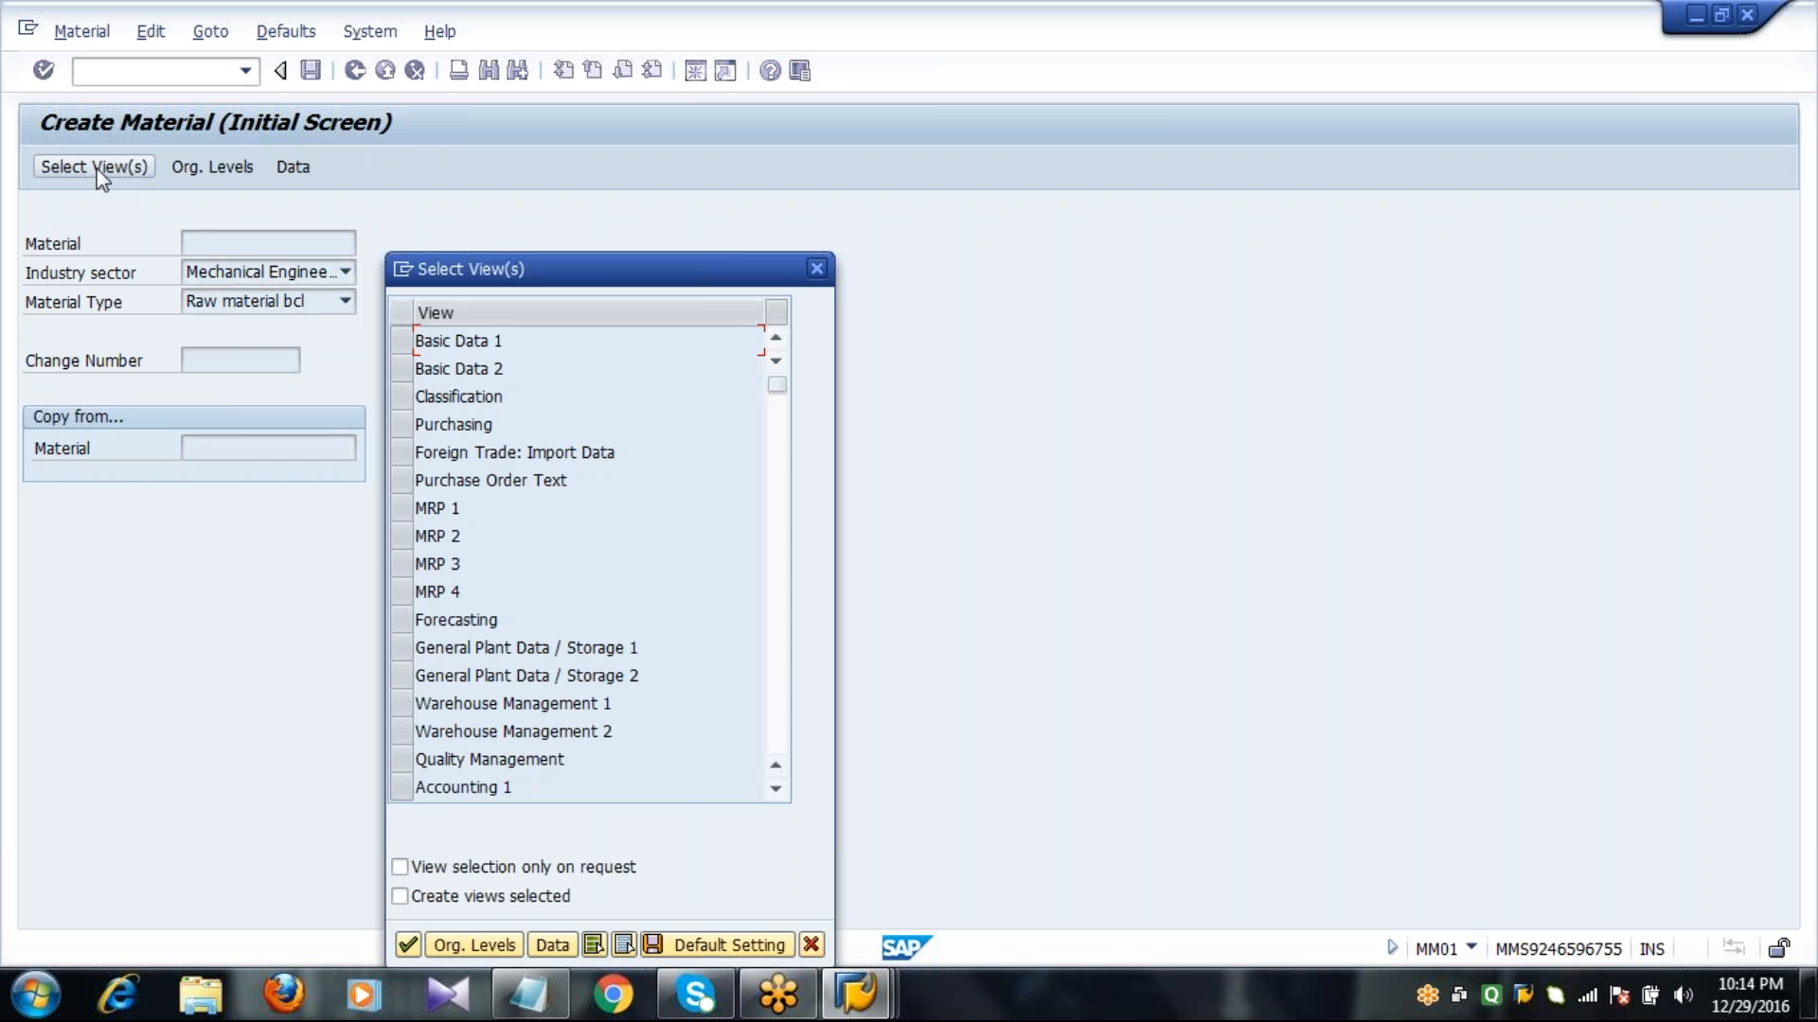
pyautogui.click(400, 339)
pyautogui.click(400, 423)
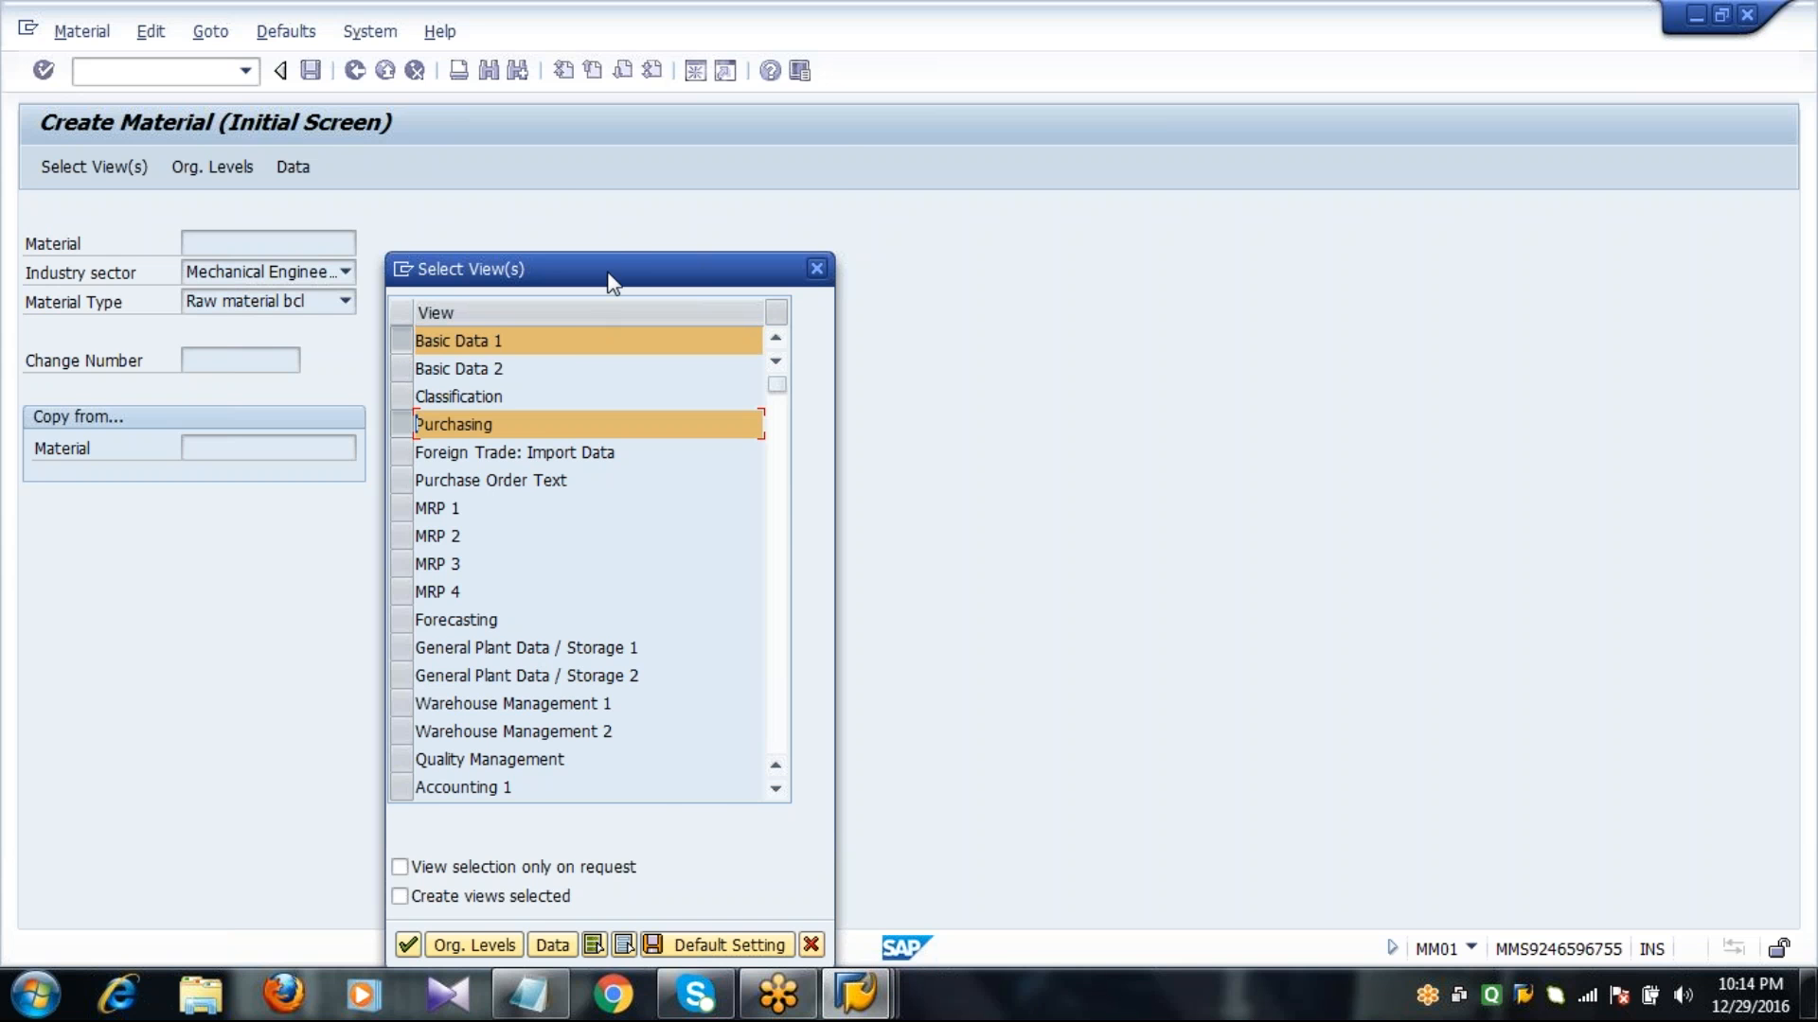
pyautogui.moveTo(609, 275); pyautogui.dragTo(612, 134)
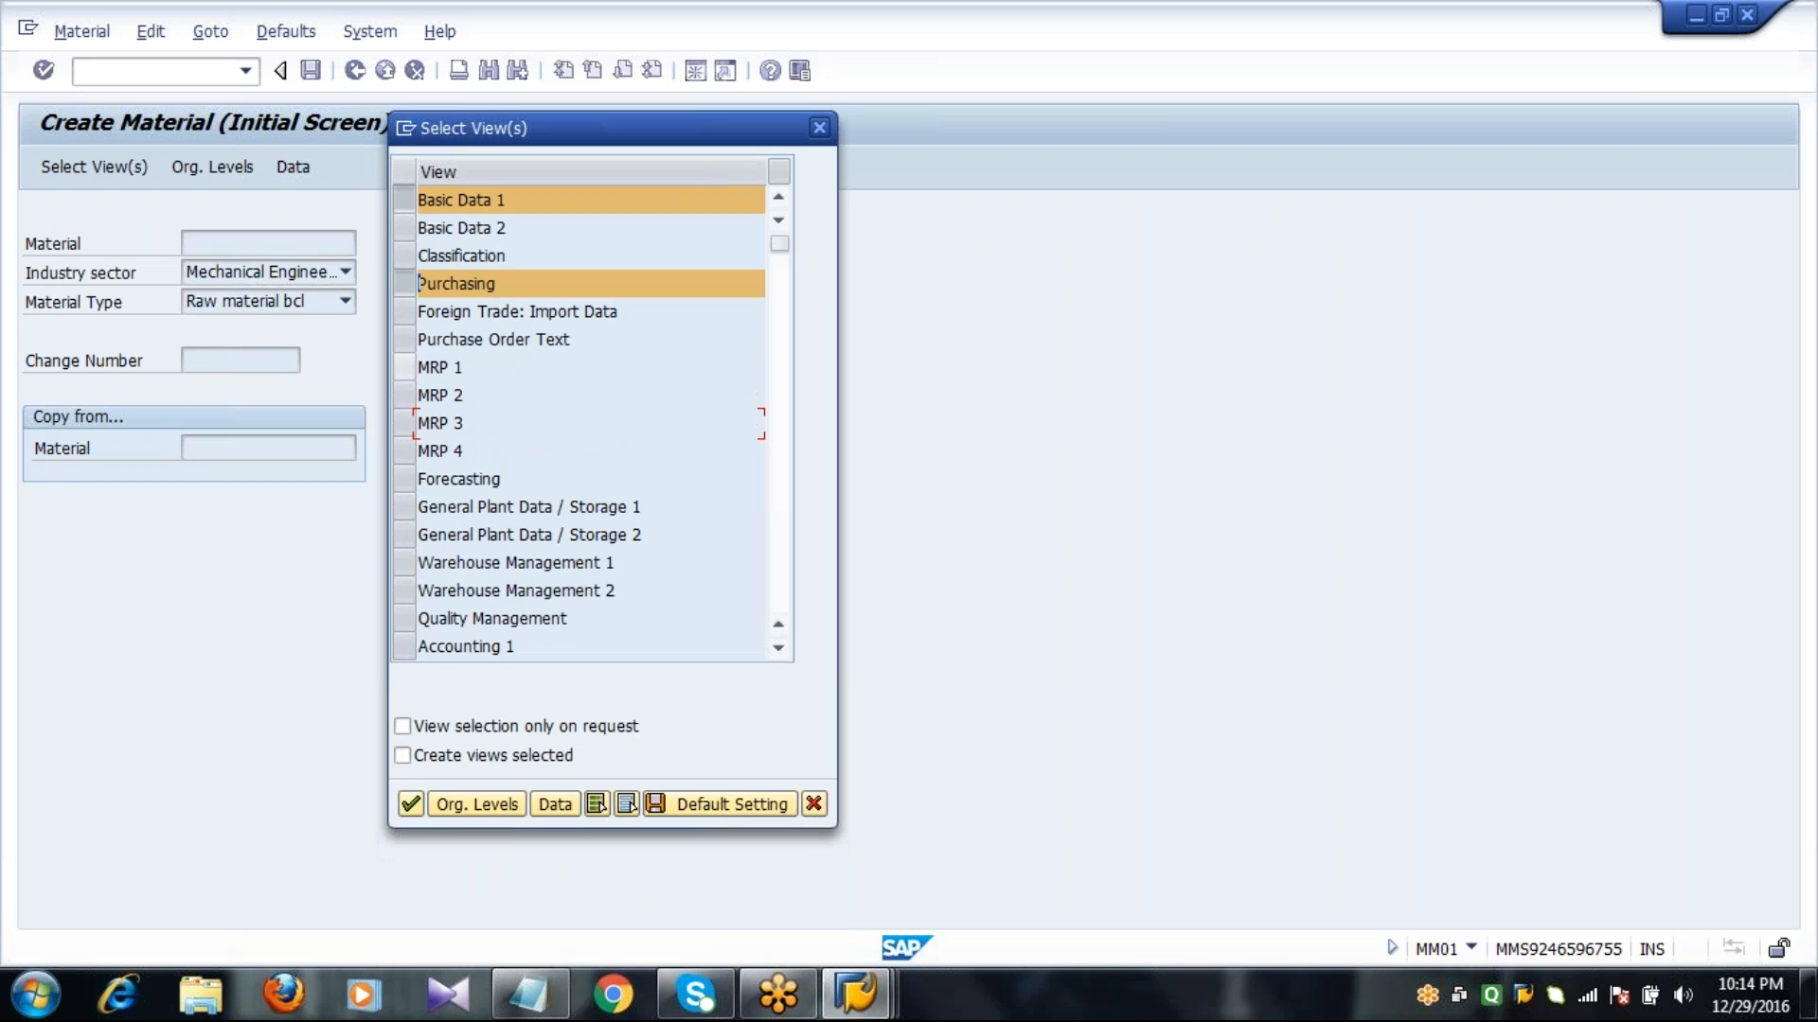
pyautogui.click(407, 369)
pyautogui.click(407, 396)
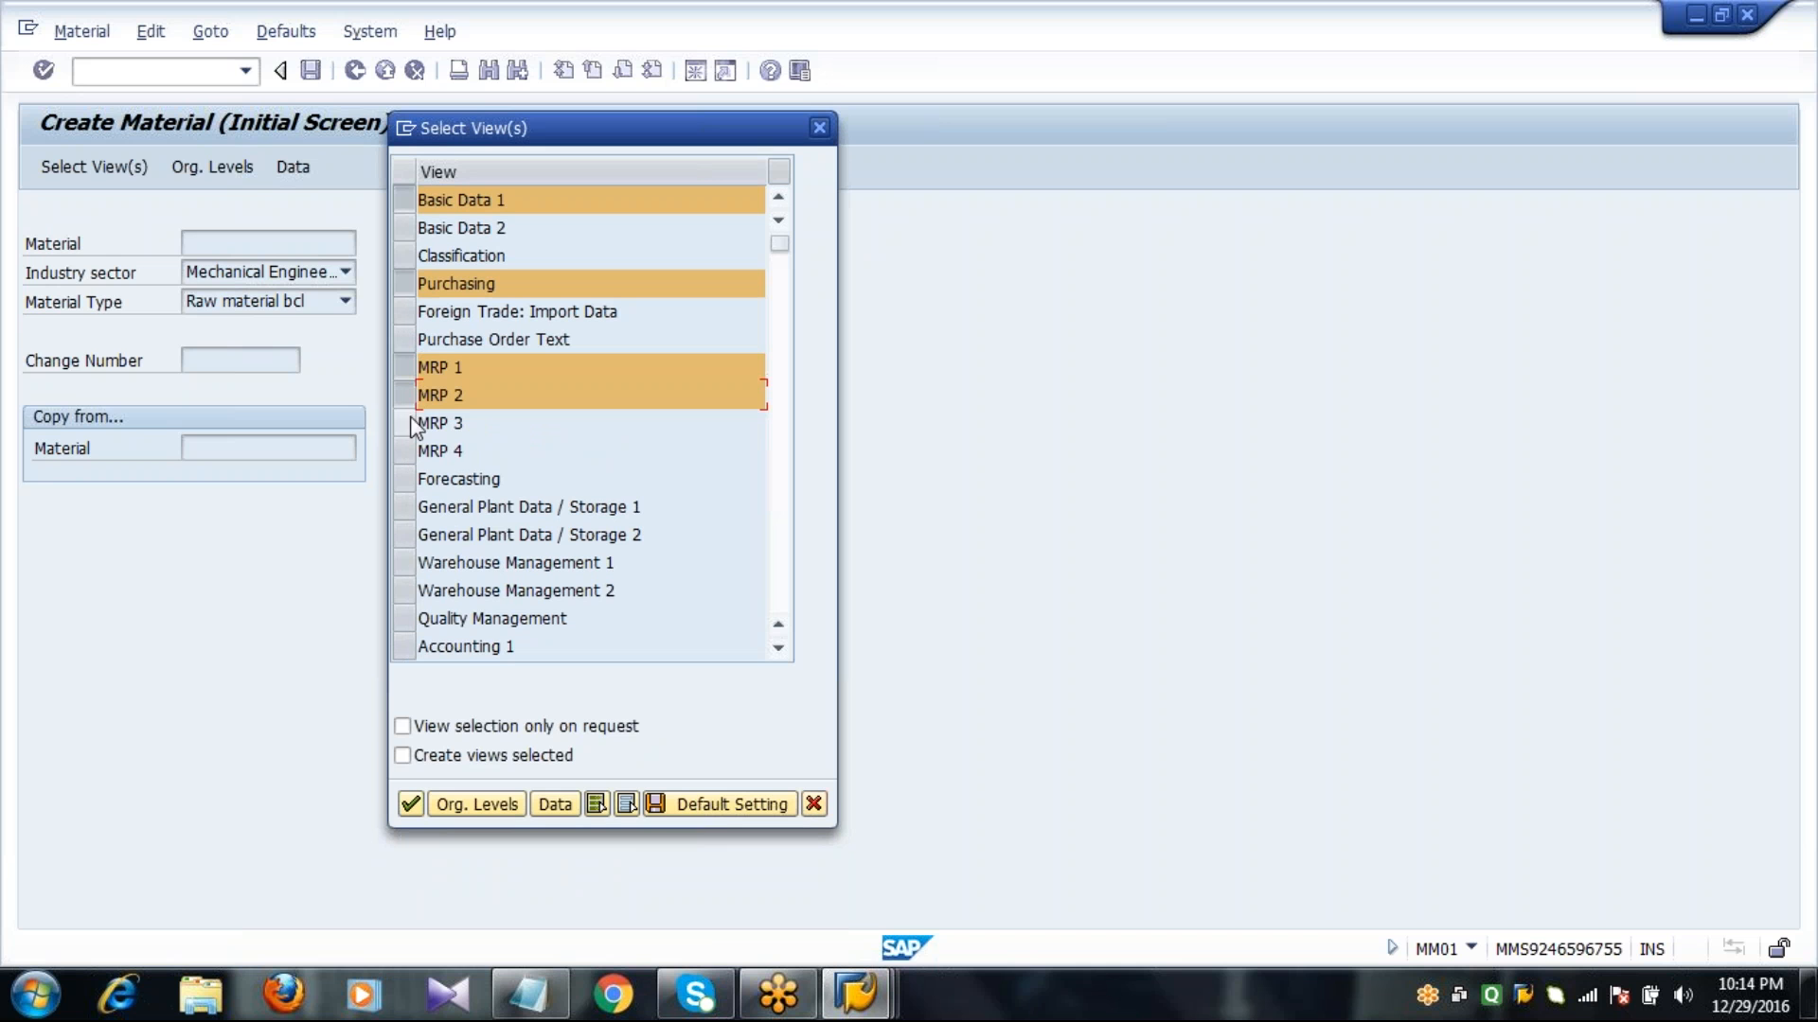
pyautogui.click(411, 424)
pyautogui.click(405, 505)
pyautogui.click(407, 535)
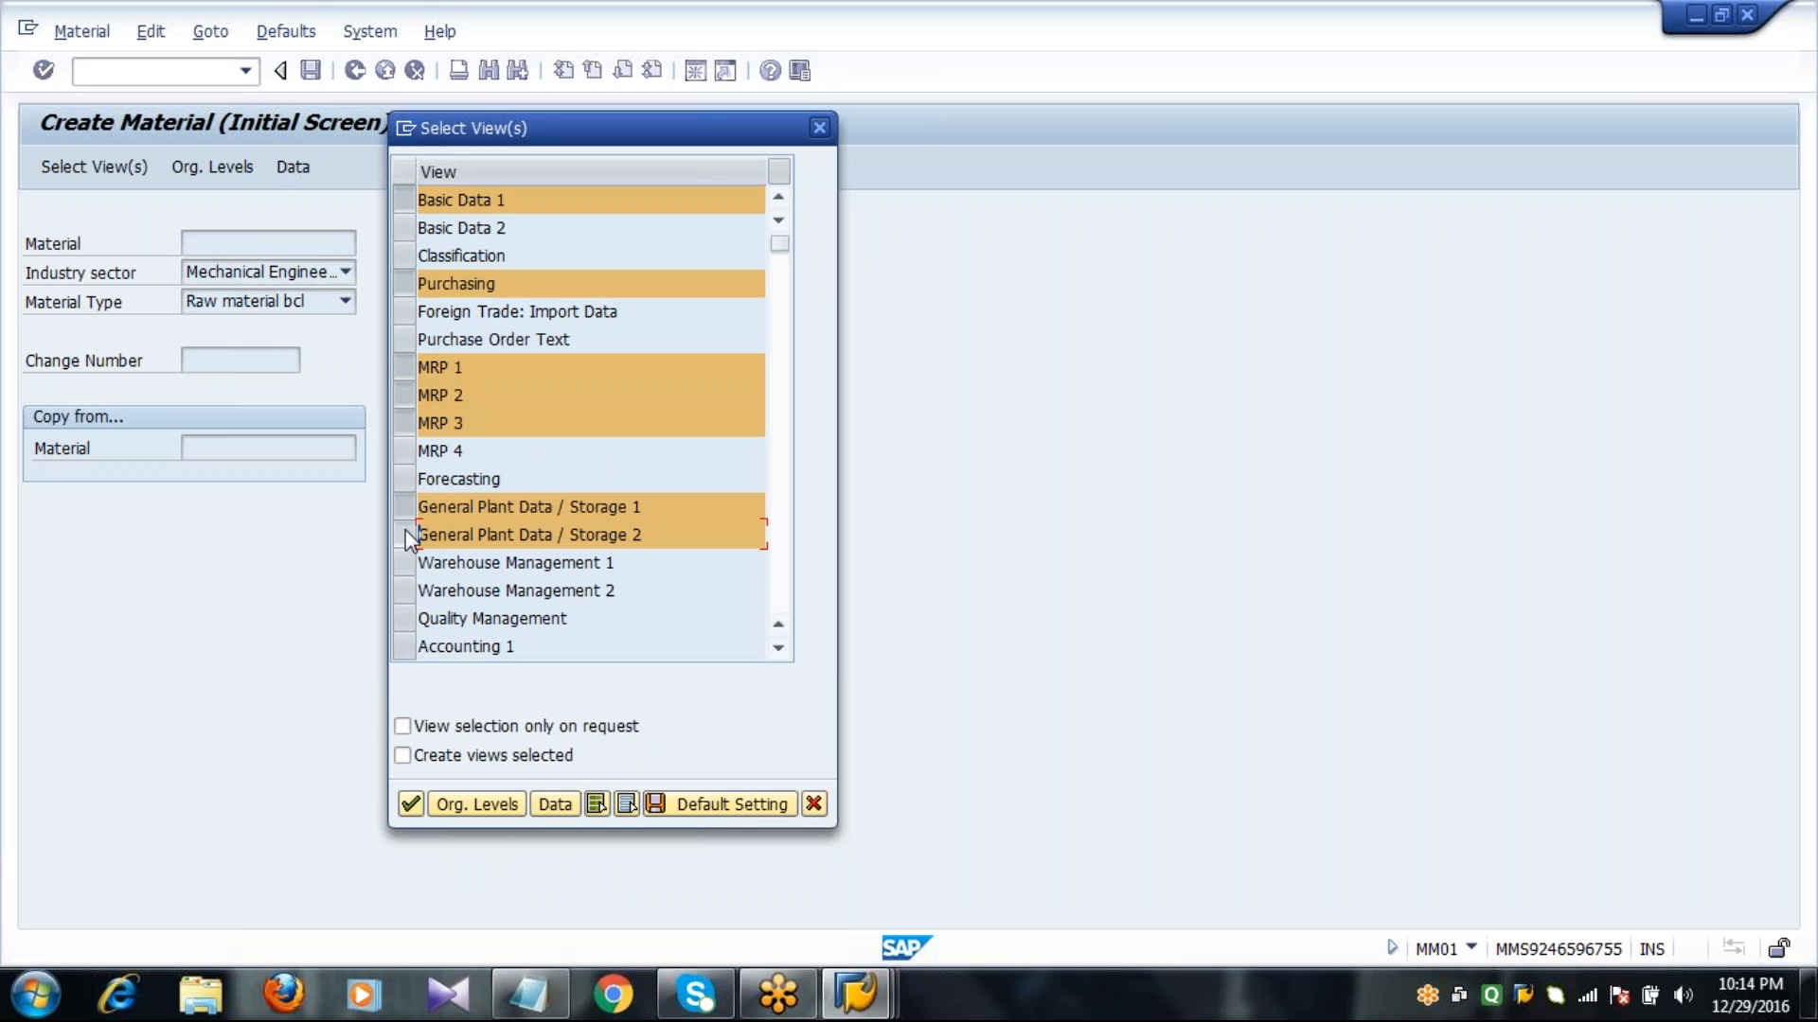
pyautogui.click(405, 647)
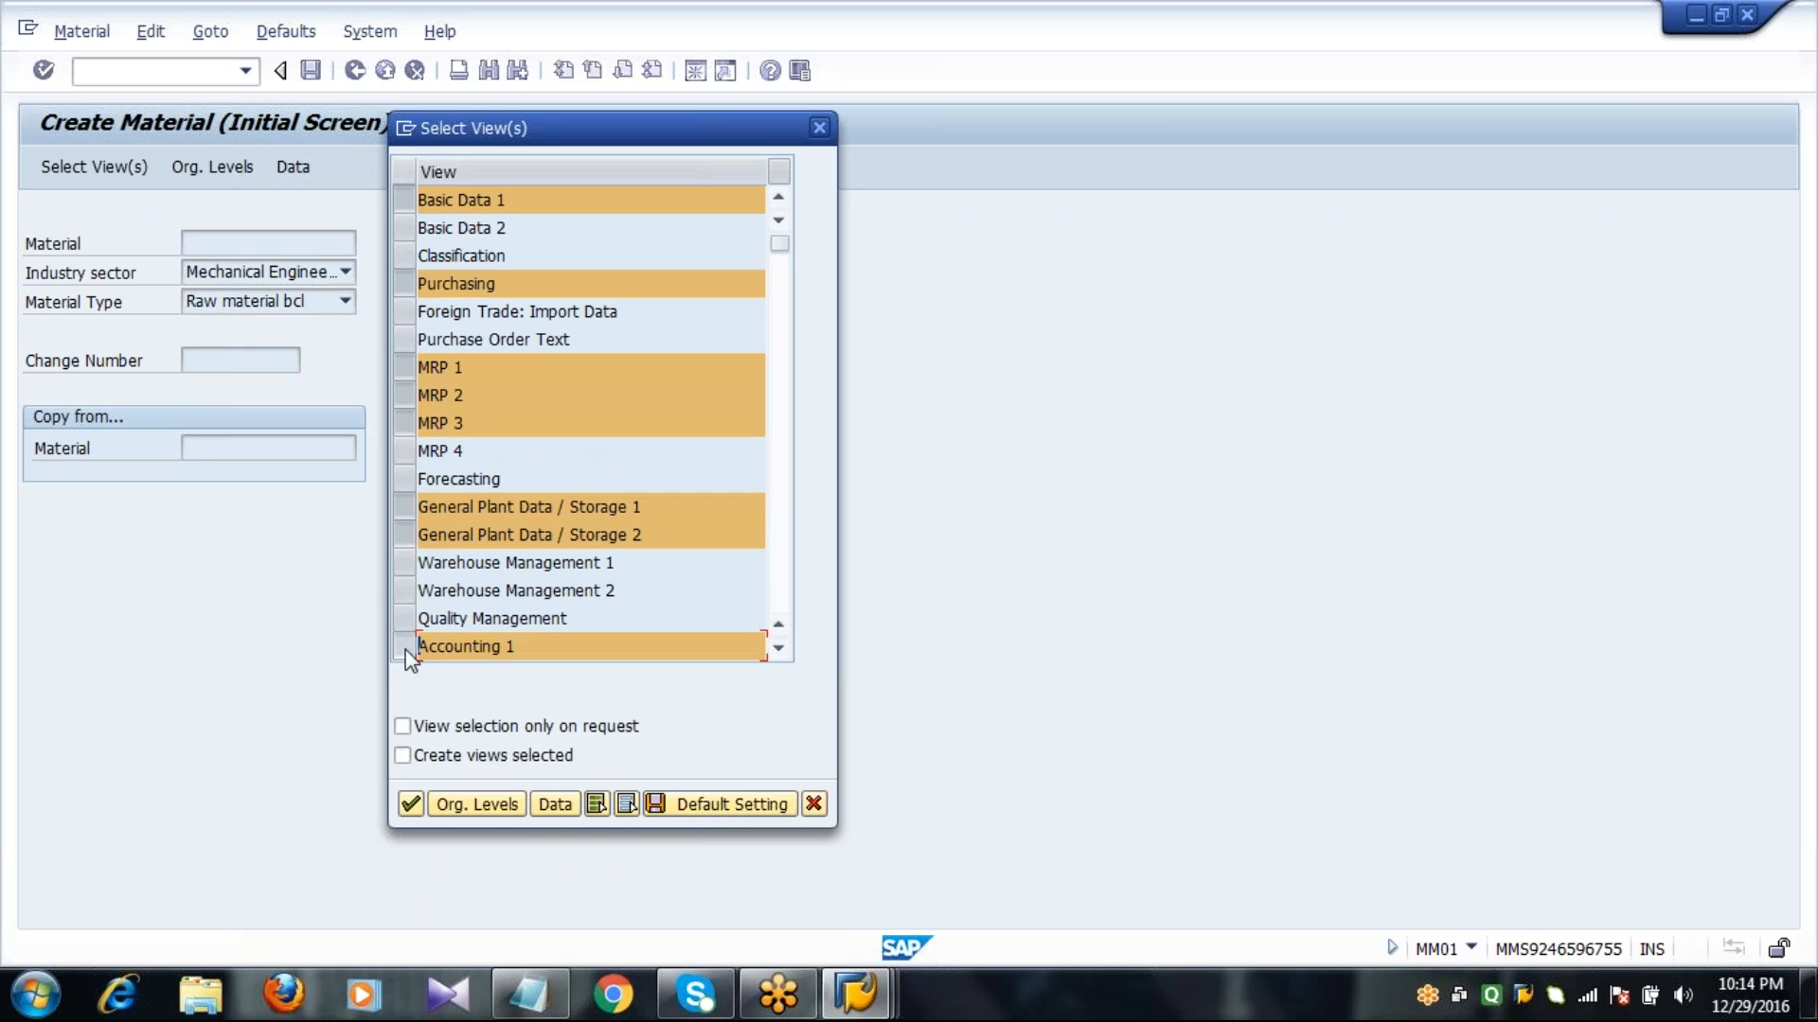
pyautogui.click(486, 806)
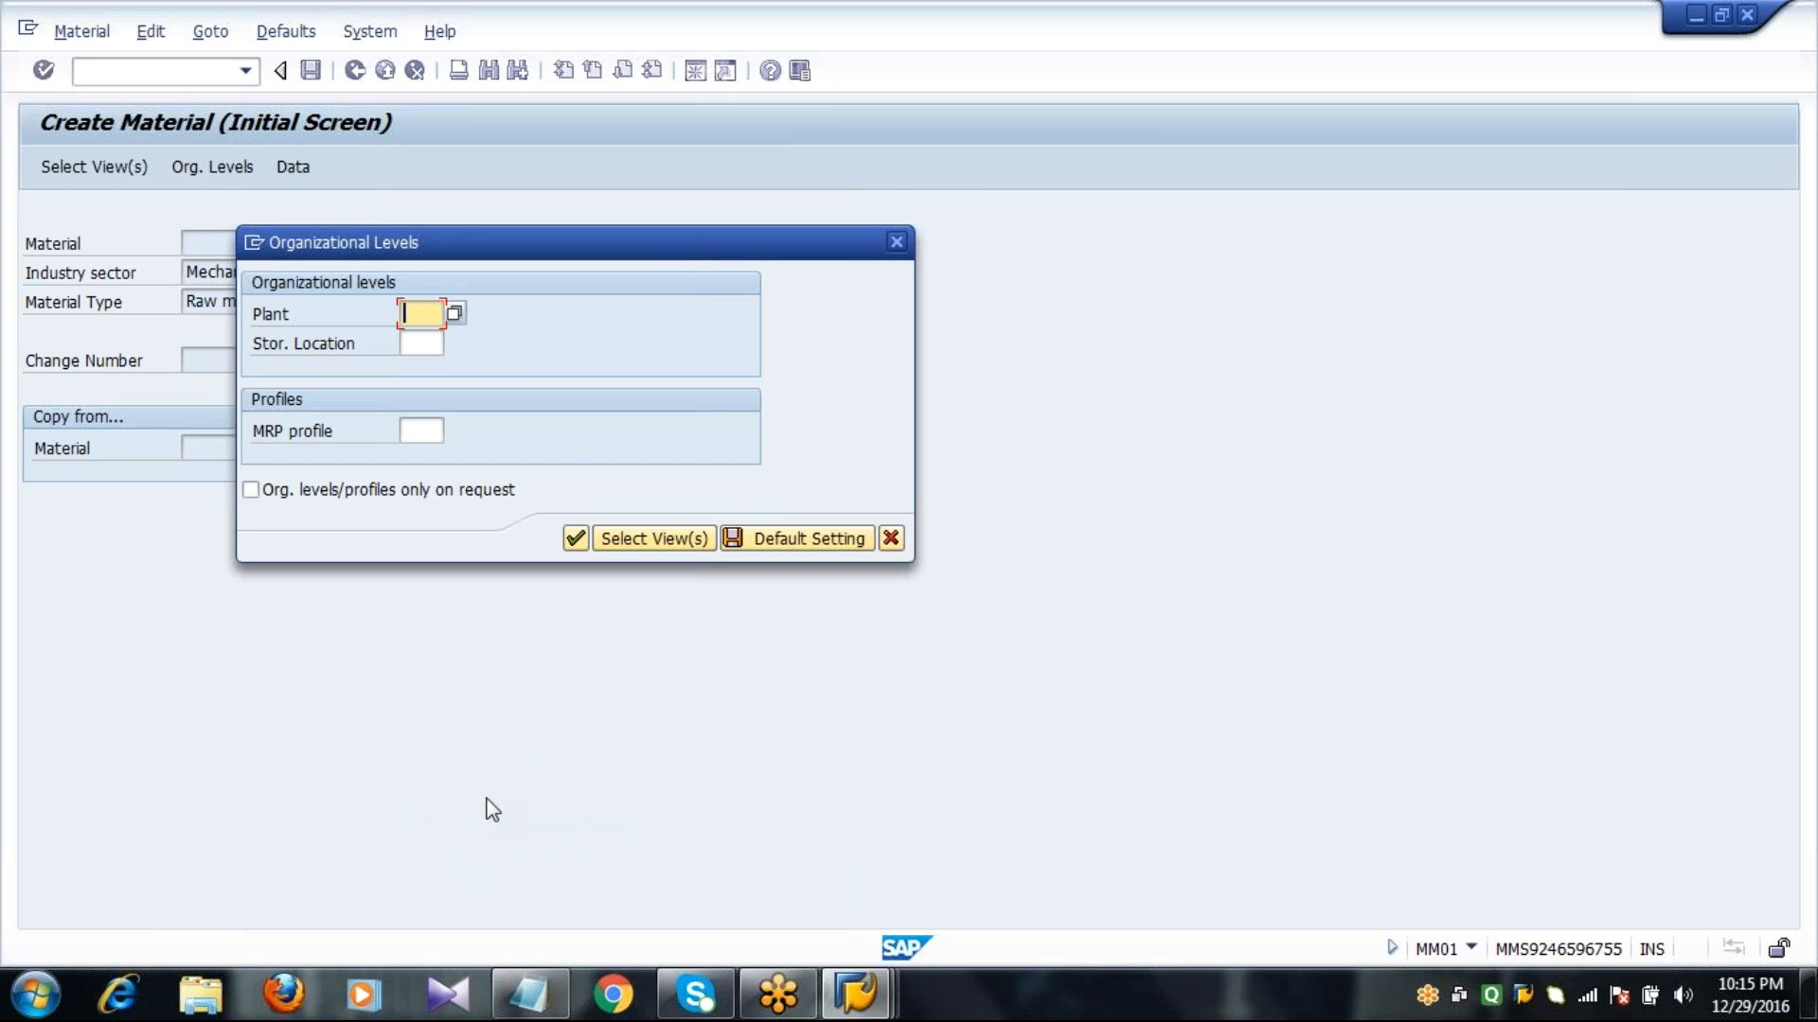
# Set the organizational levels to plant 1000 and storage location 0001 and continue to the basic data.
pyautogui.write('1000')
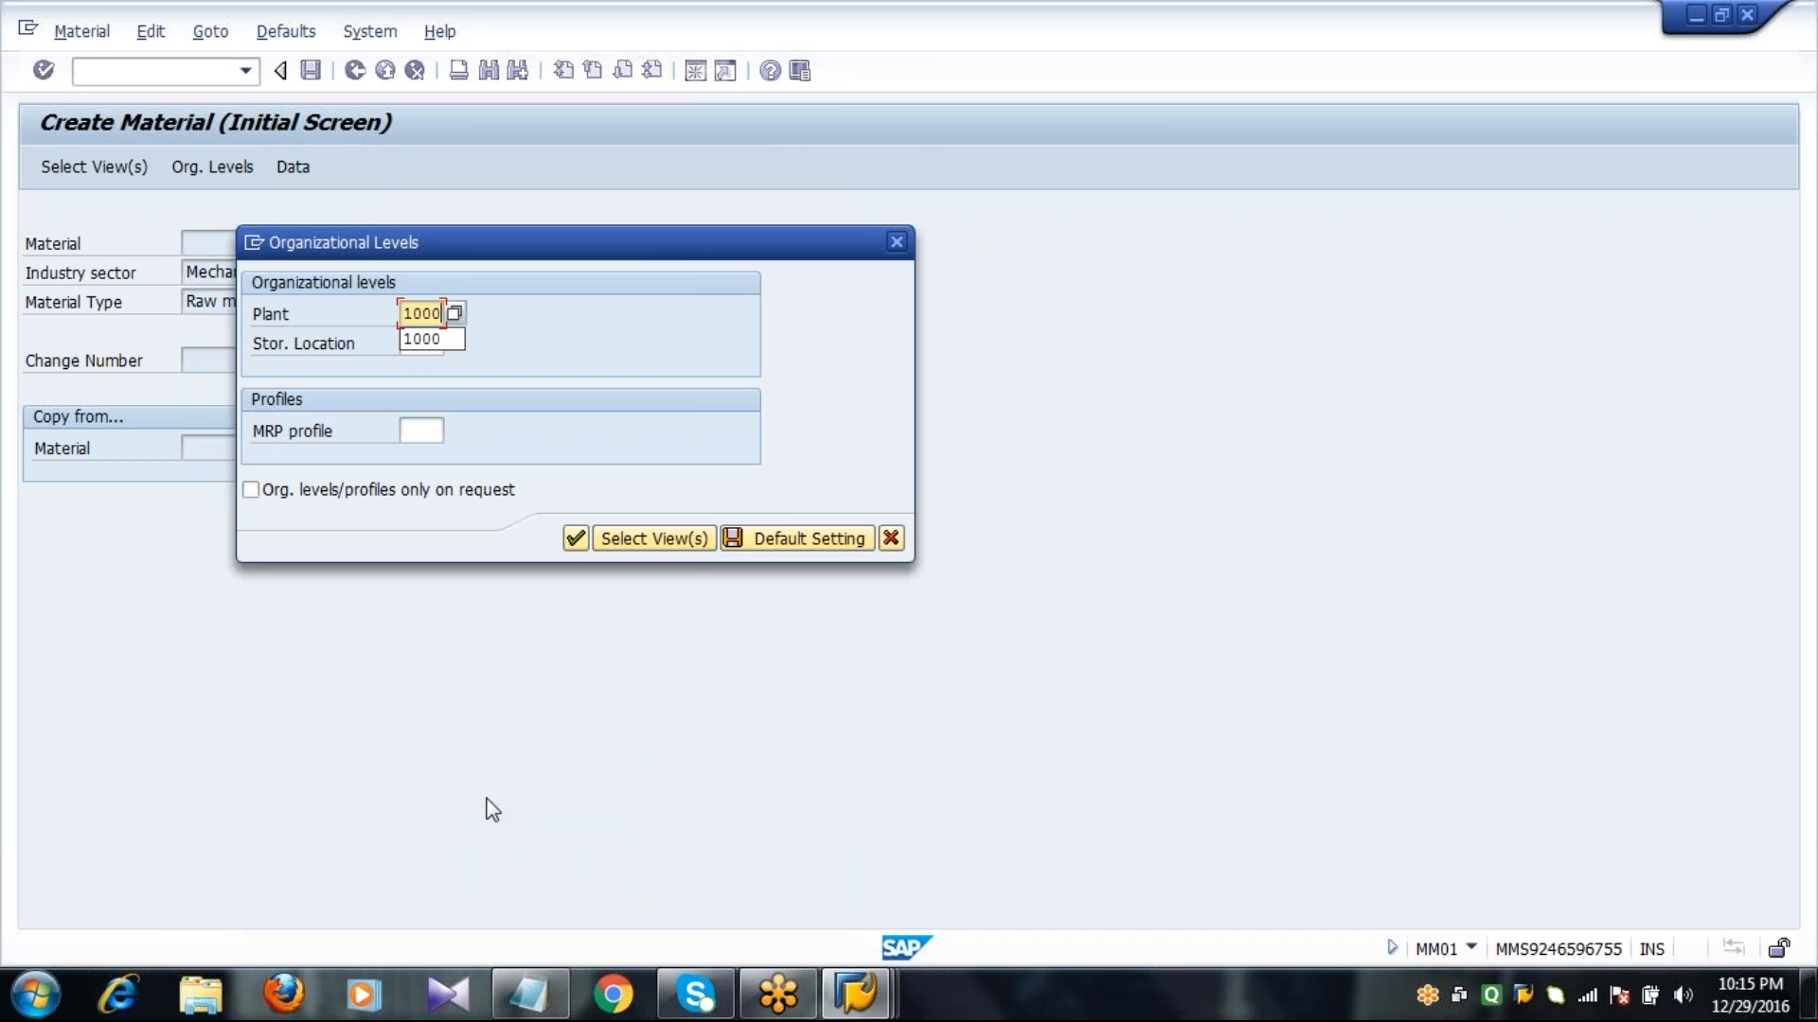
pyautogui.press('Tab')
pyautogui.write('0001')
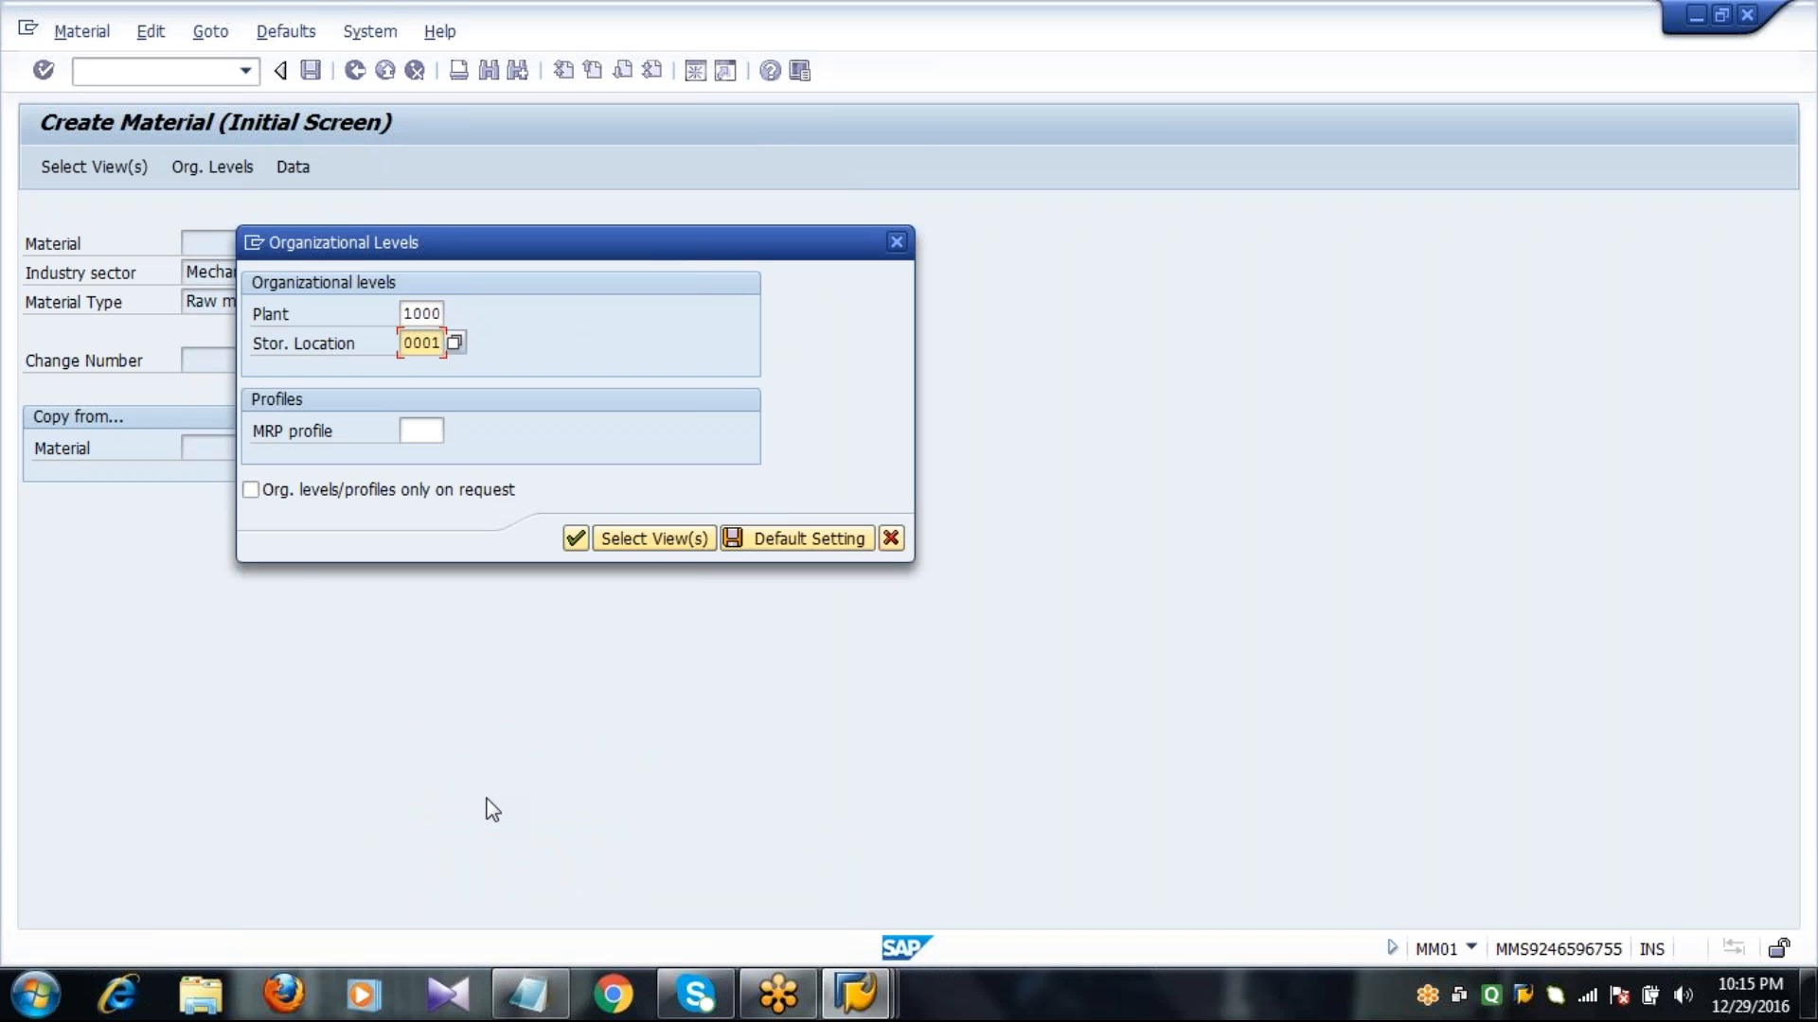
pyautogui.press('Return')
# Fill in the basic data with description STEEL1841, base unit of measure TO and material group 00101.
pyautogui.write('S')
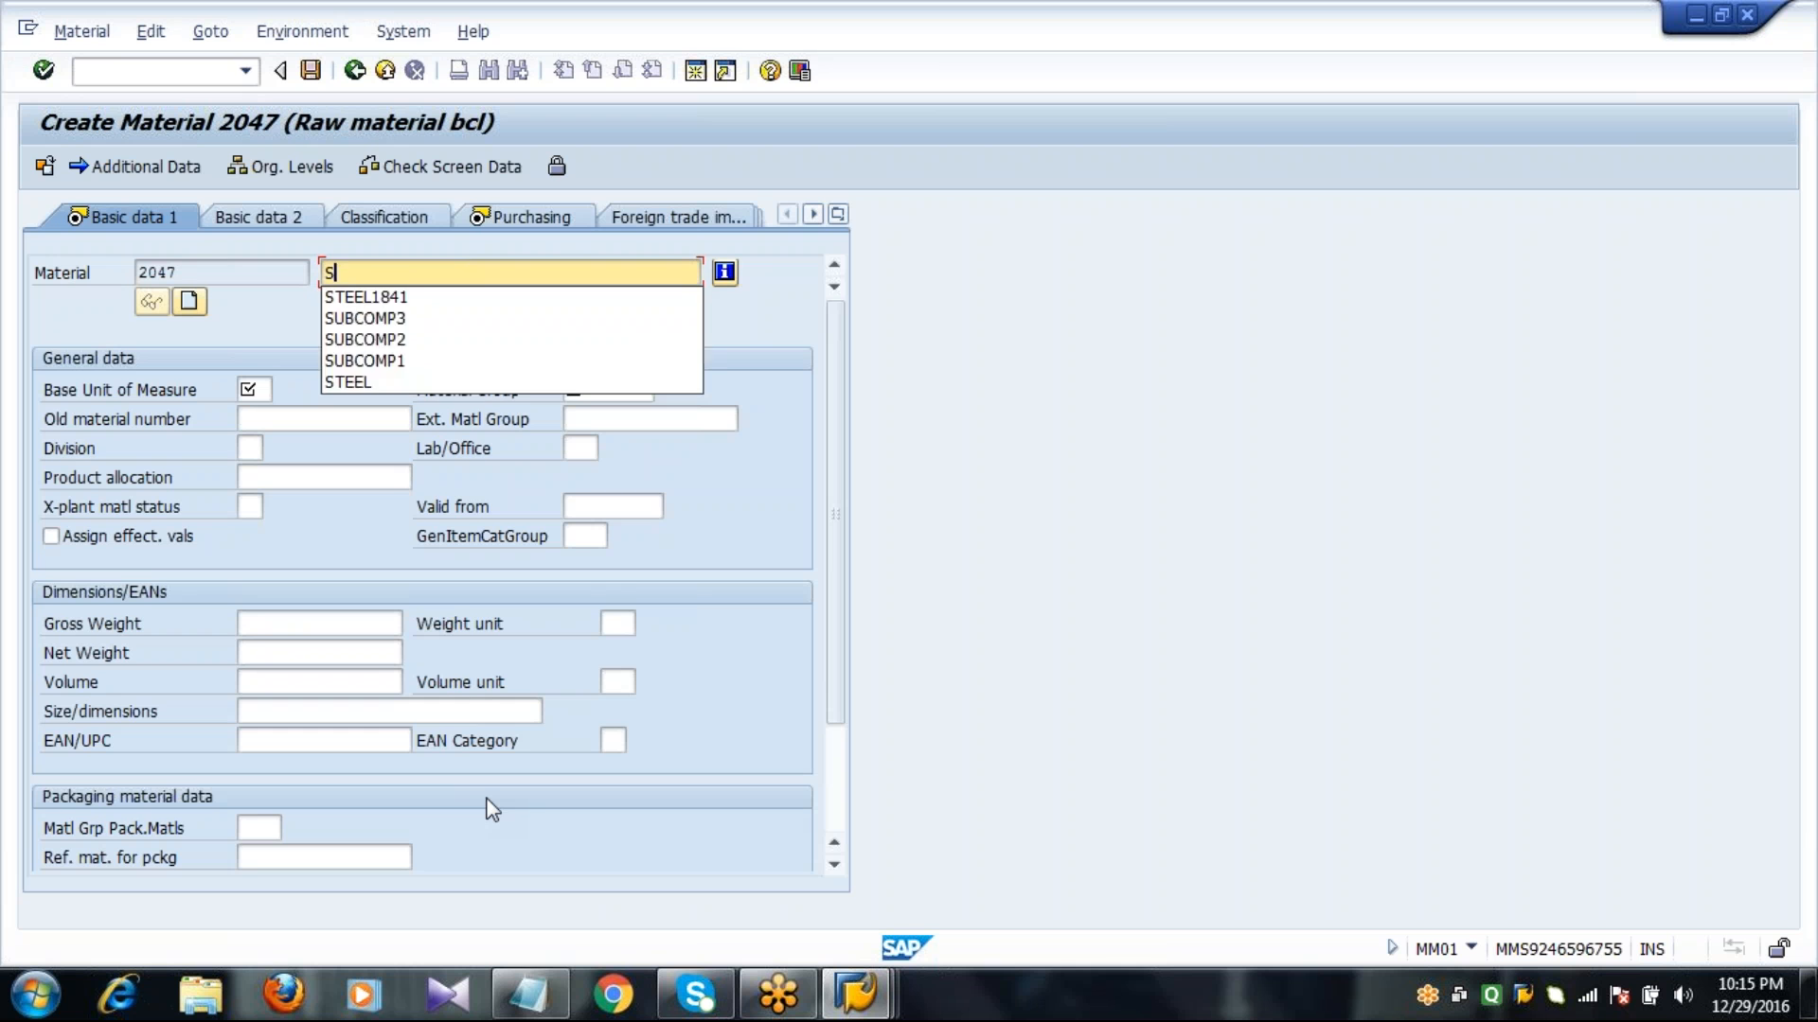
pyautogui.write('T')
pyautogui.press('Down')
pyautogui.press('Return')
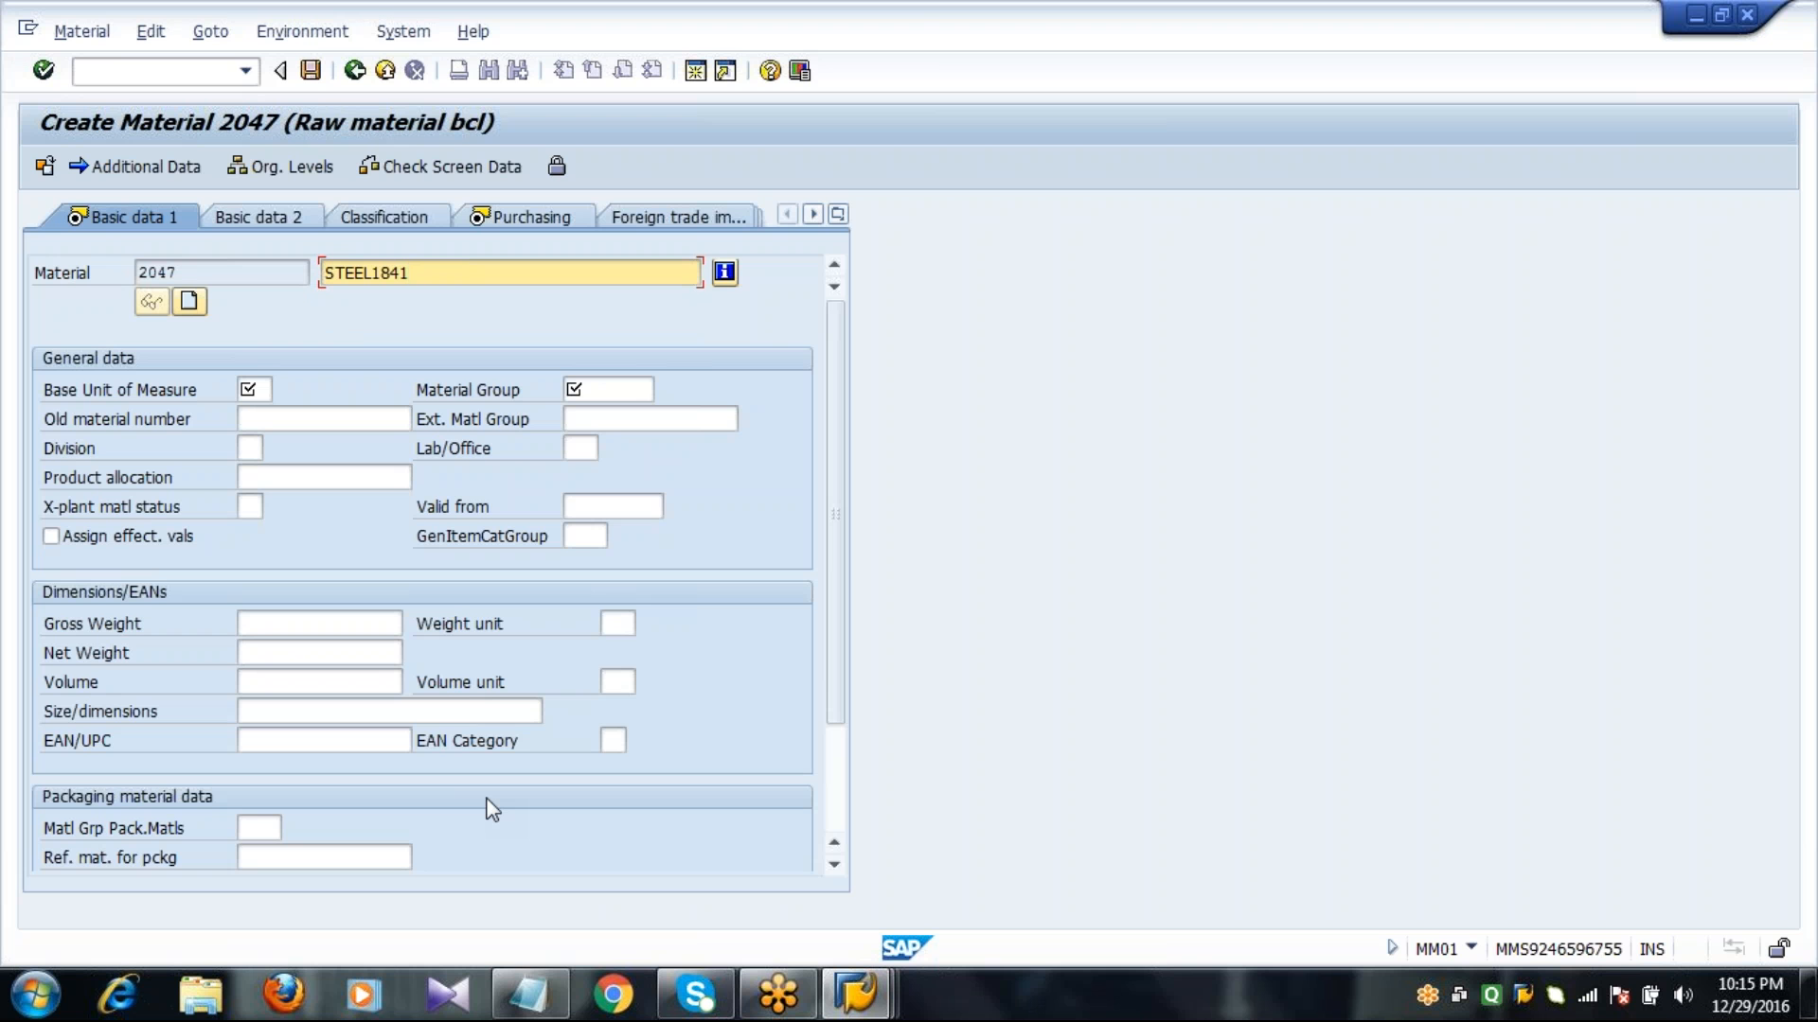
pyautogui.press('Tab')
pyautogui.press('Tab')
pyautogui.press('Tab')
pyautogui.press('Tab')
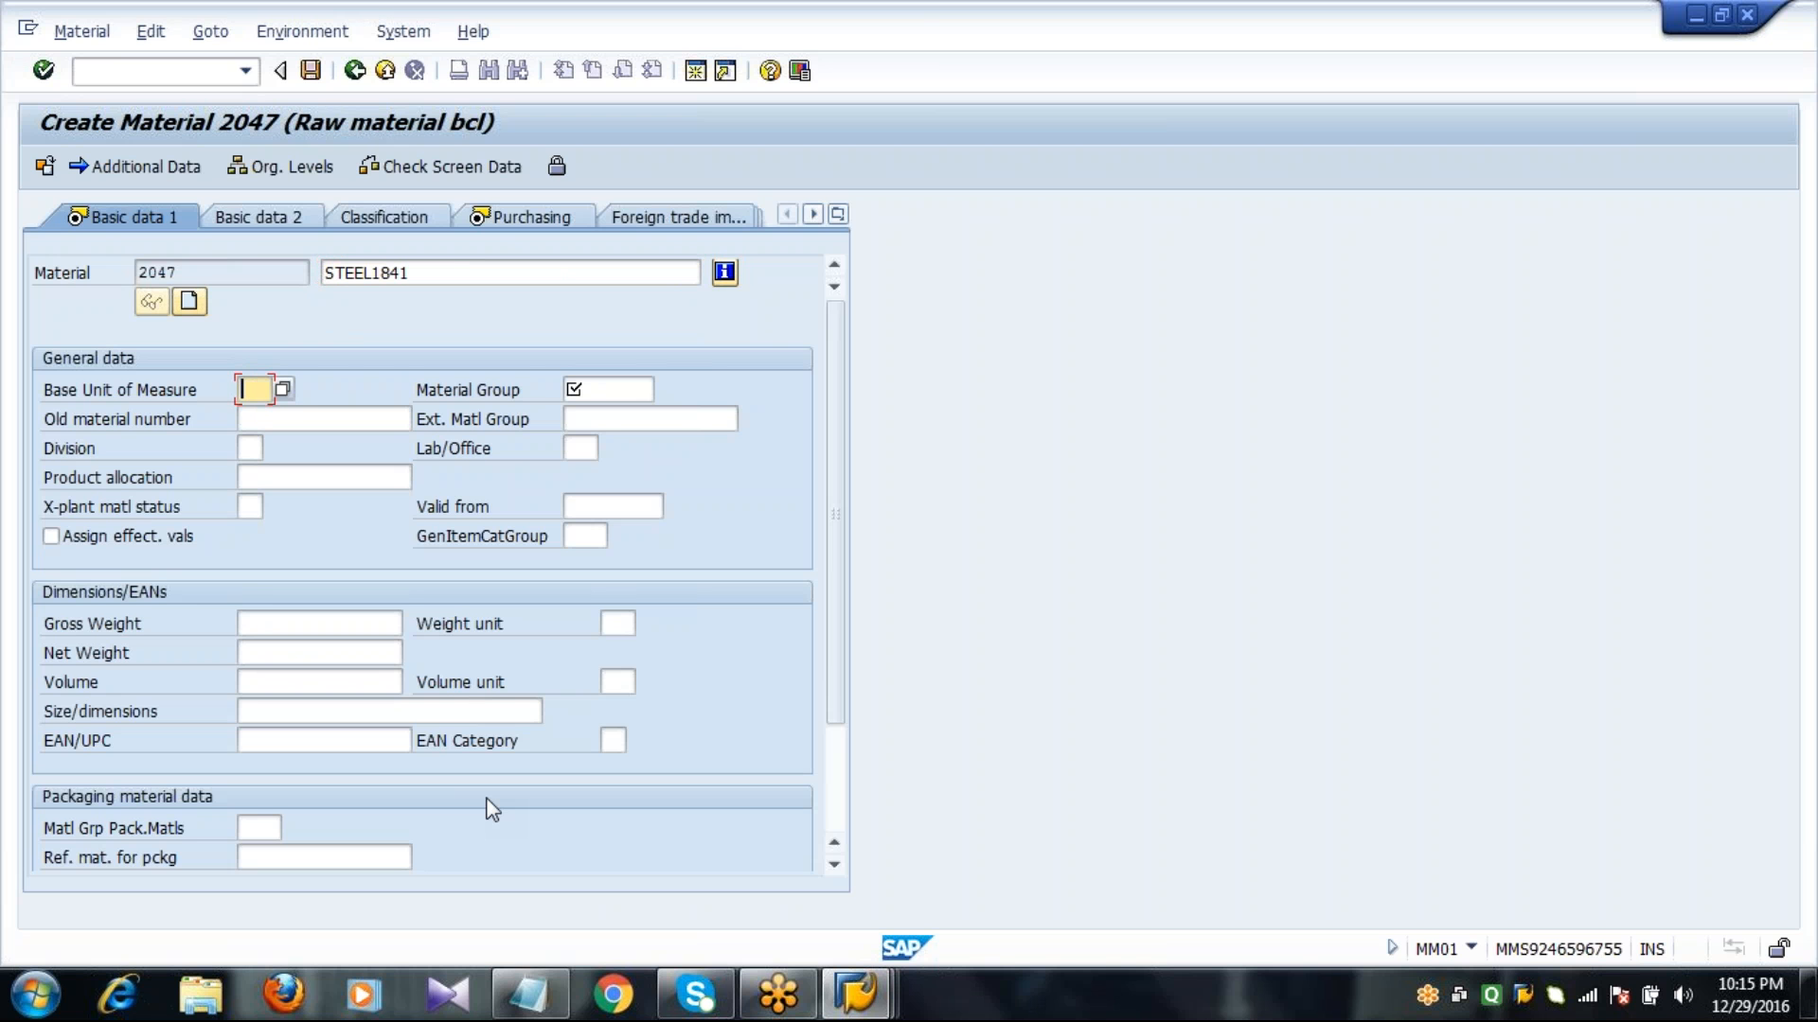
pyautogui.write('TO')
pyautogui.press('Tab')
pyautogui.write('00101')
pyautogui.press('Return')
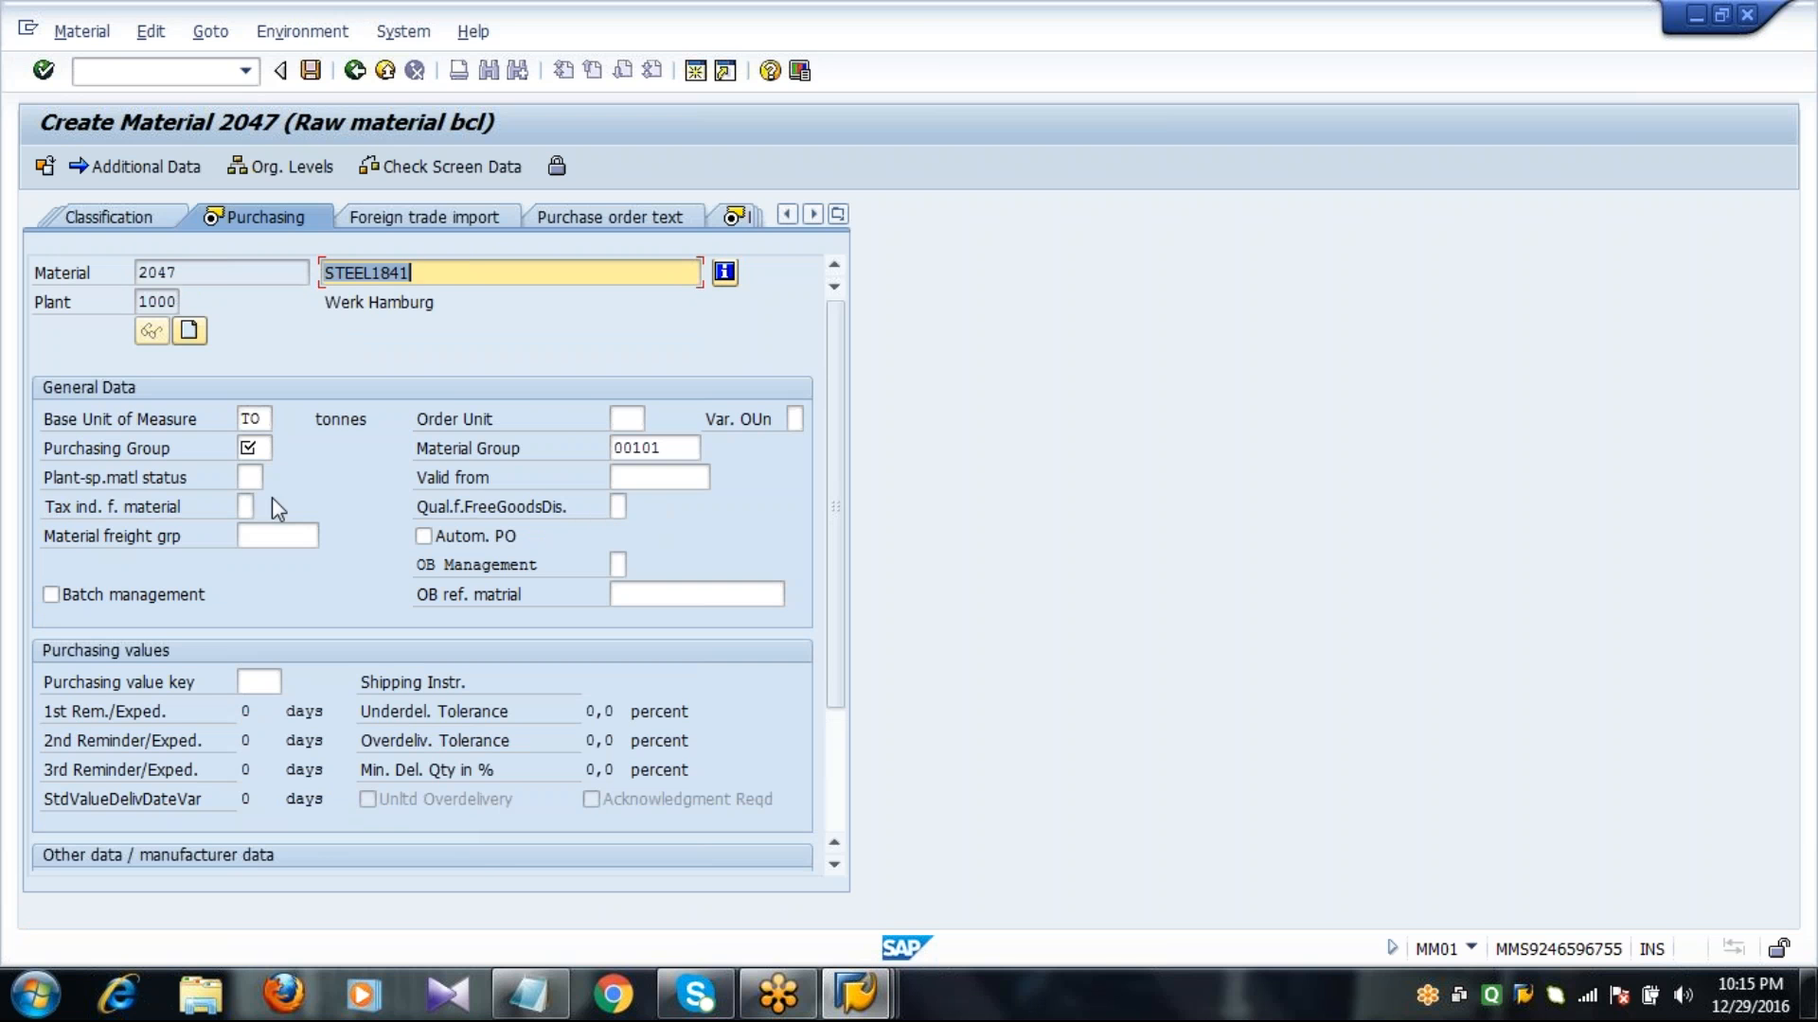
# Assign purchasing group 001 in the purchasing data and continue to the MRP 1 view.
pyautogui.click(257, 452)
pyautogui.write('001')
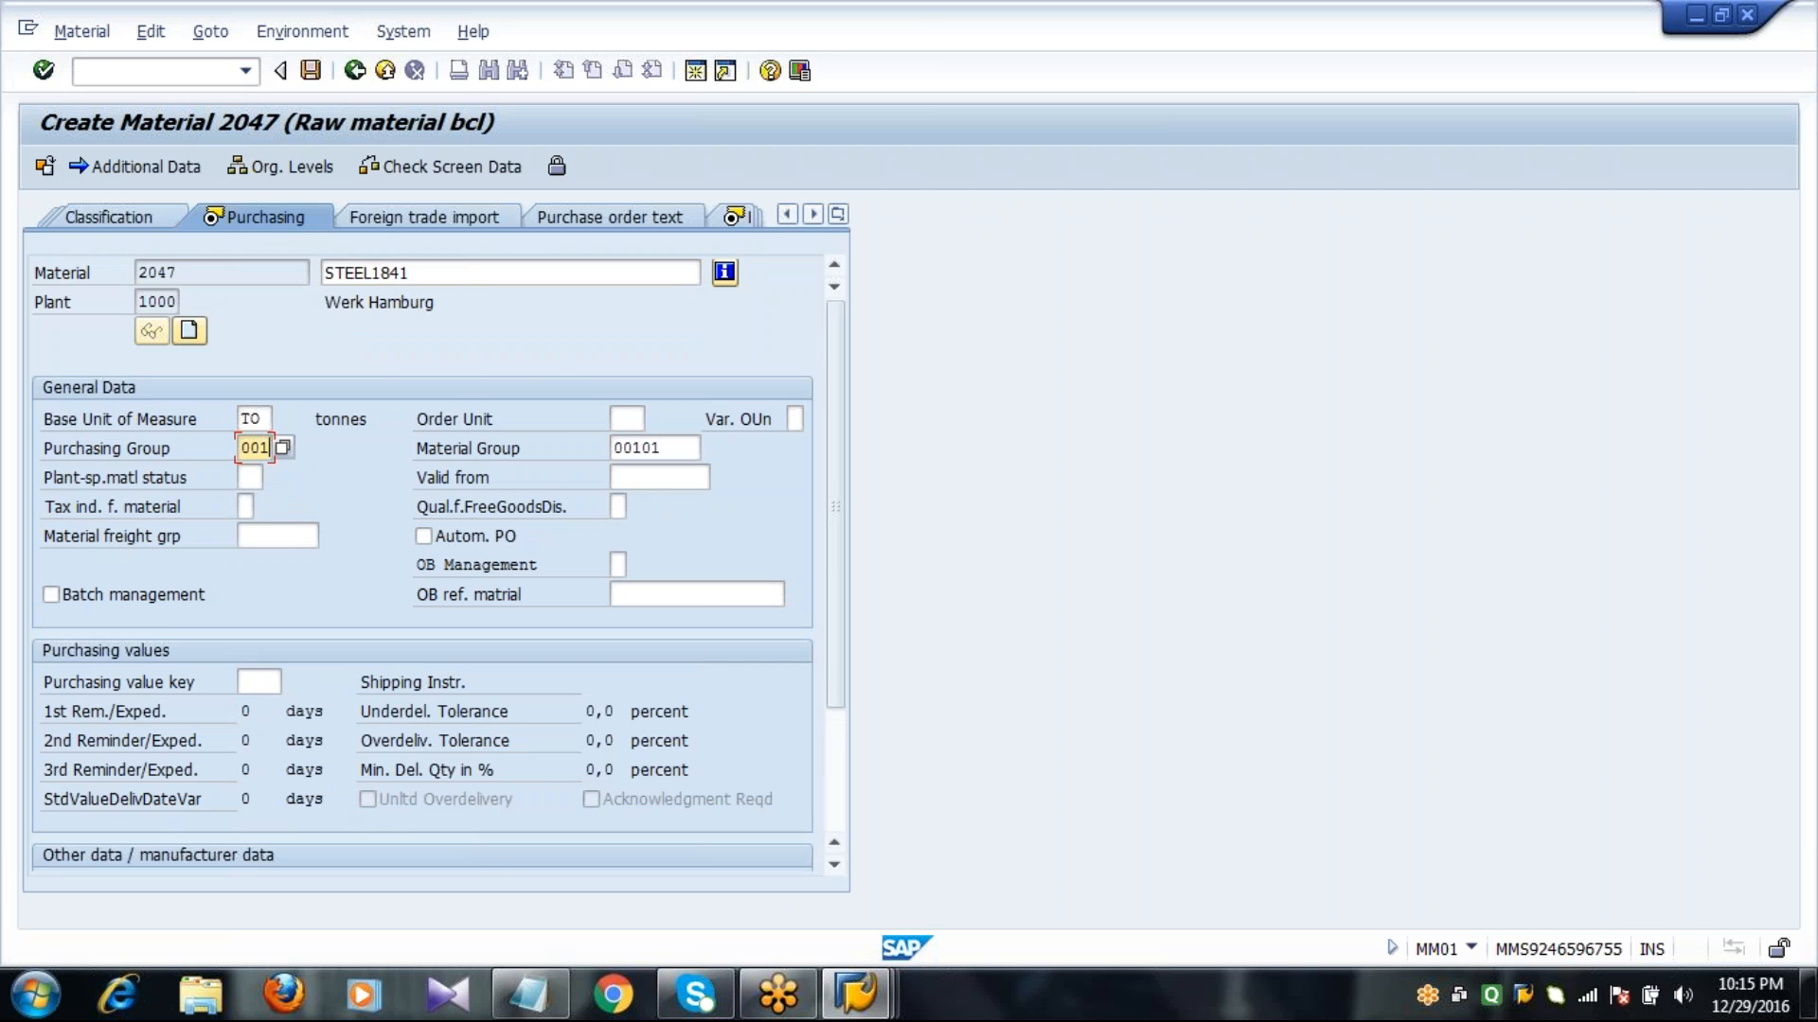
pyautogui.press('Return')
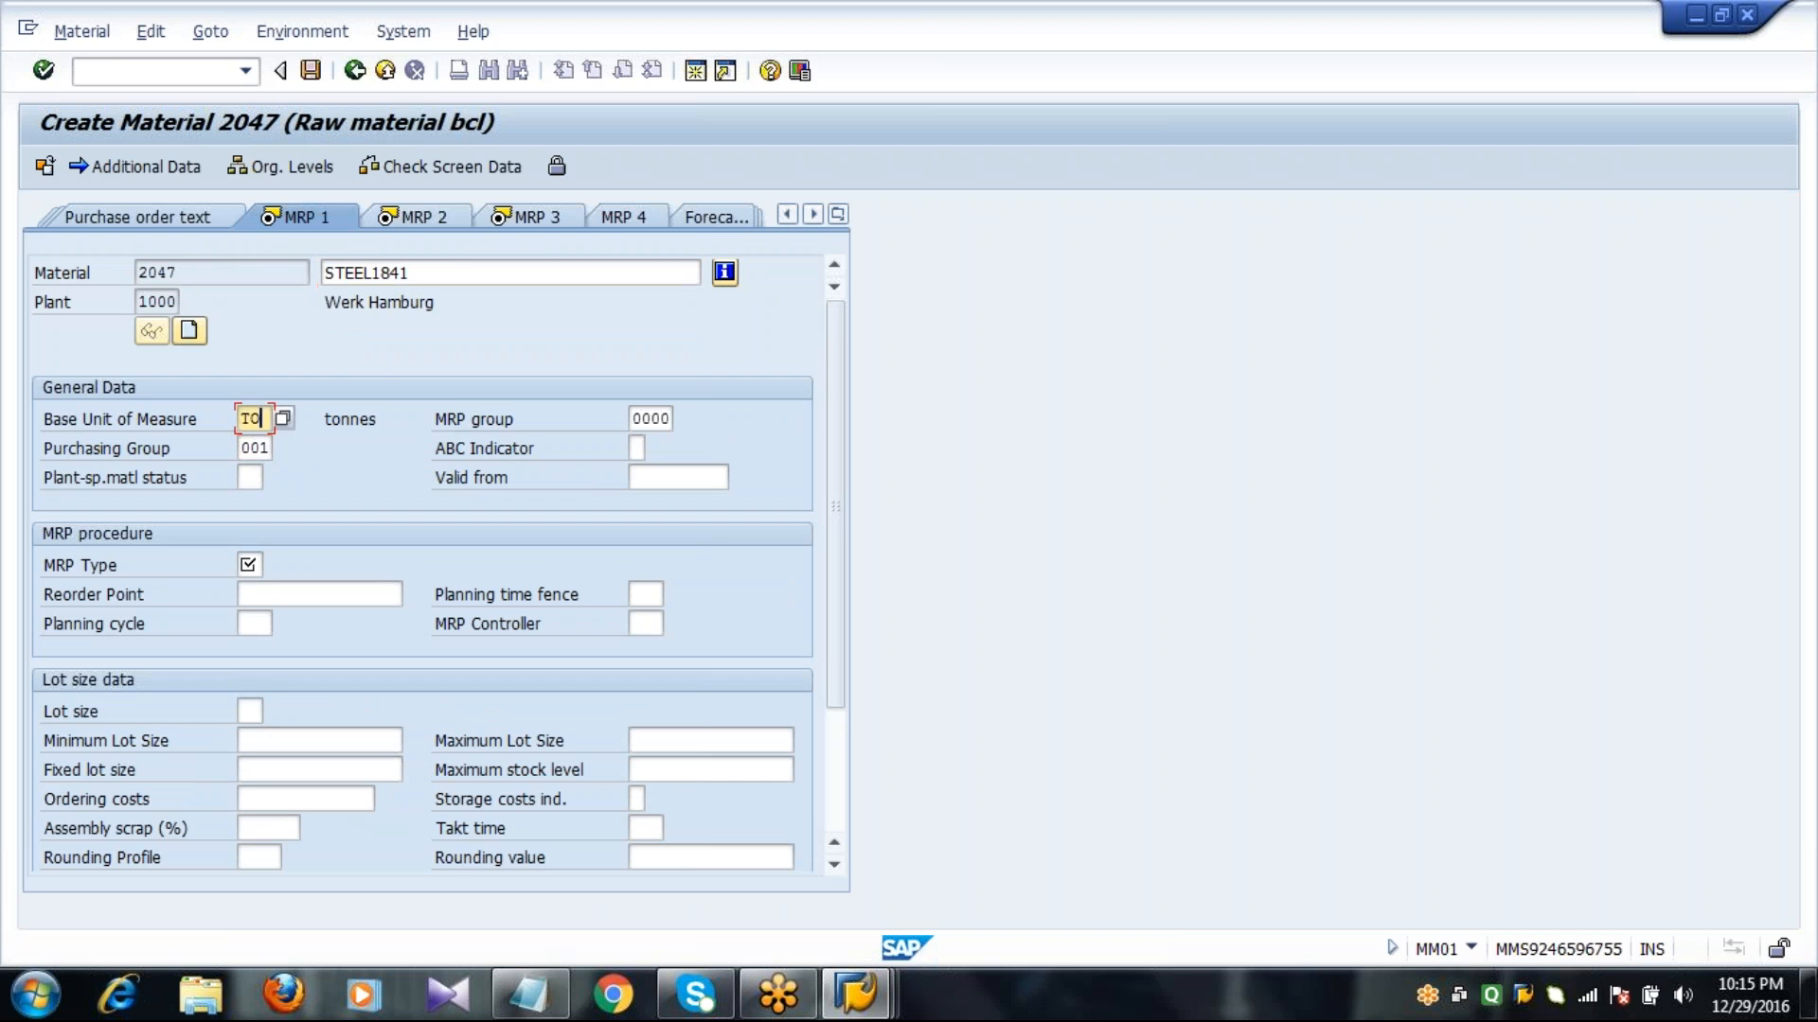
# Choose MRP type VB, Manual reorder point planning, from the possible entries.
pyautogui.press('Tab')
pyautogui.press('Tab')
pyautogui.press('Tab')
pyautogui.press('Tab')
pyautogui.press('Tab')
pyautogui.press('Tab')
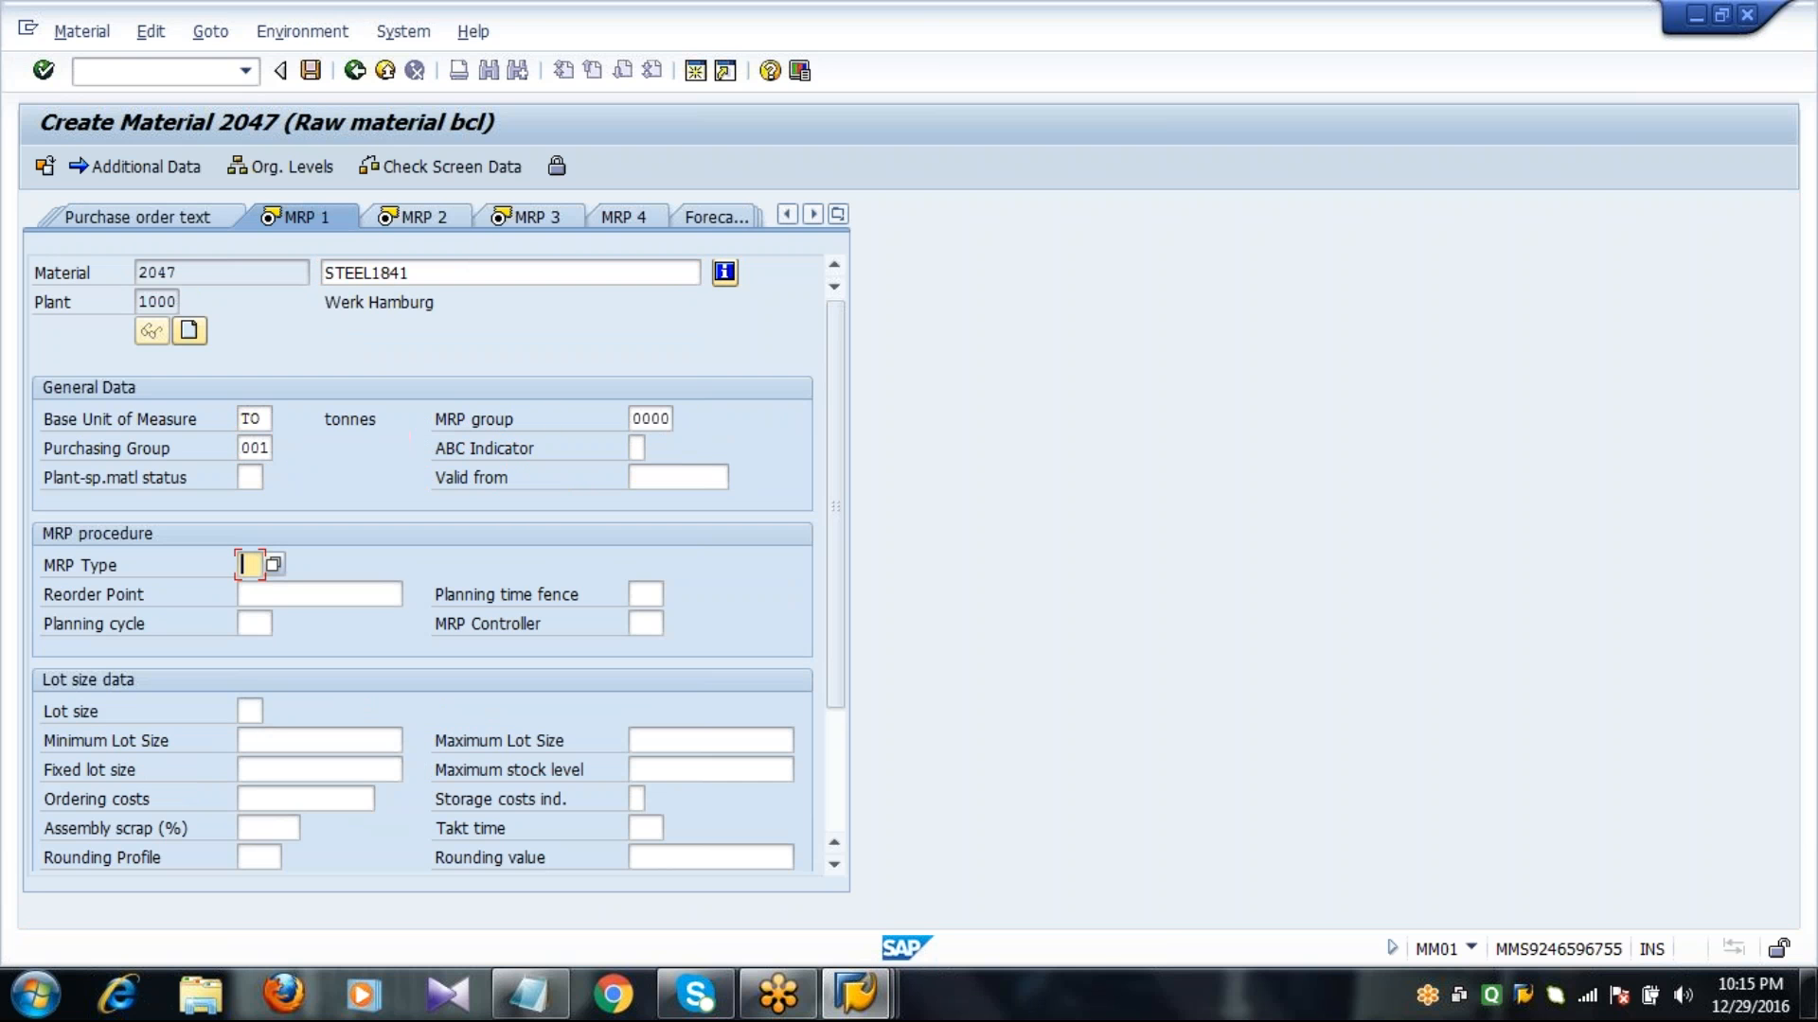
pyautogui.press('F4')
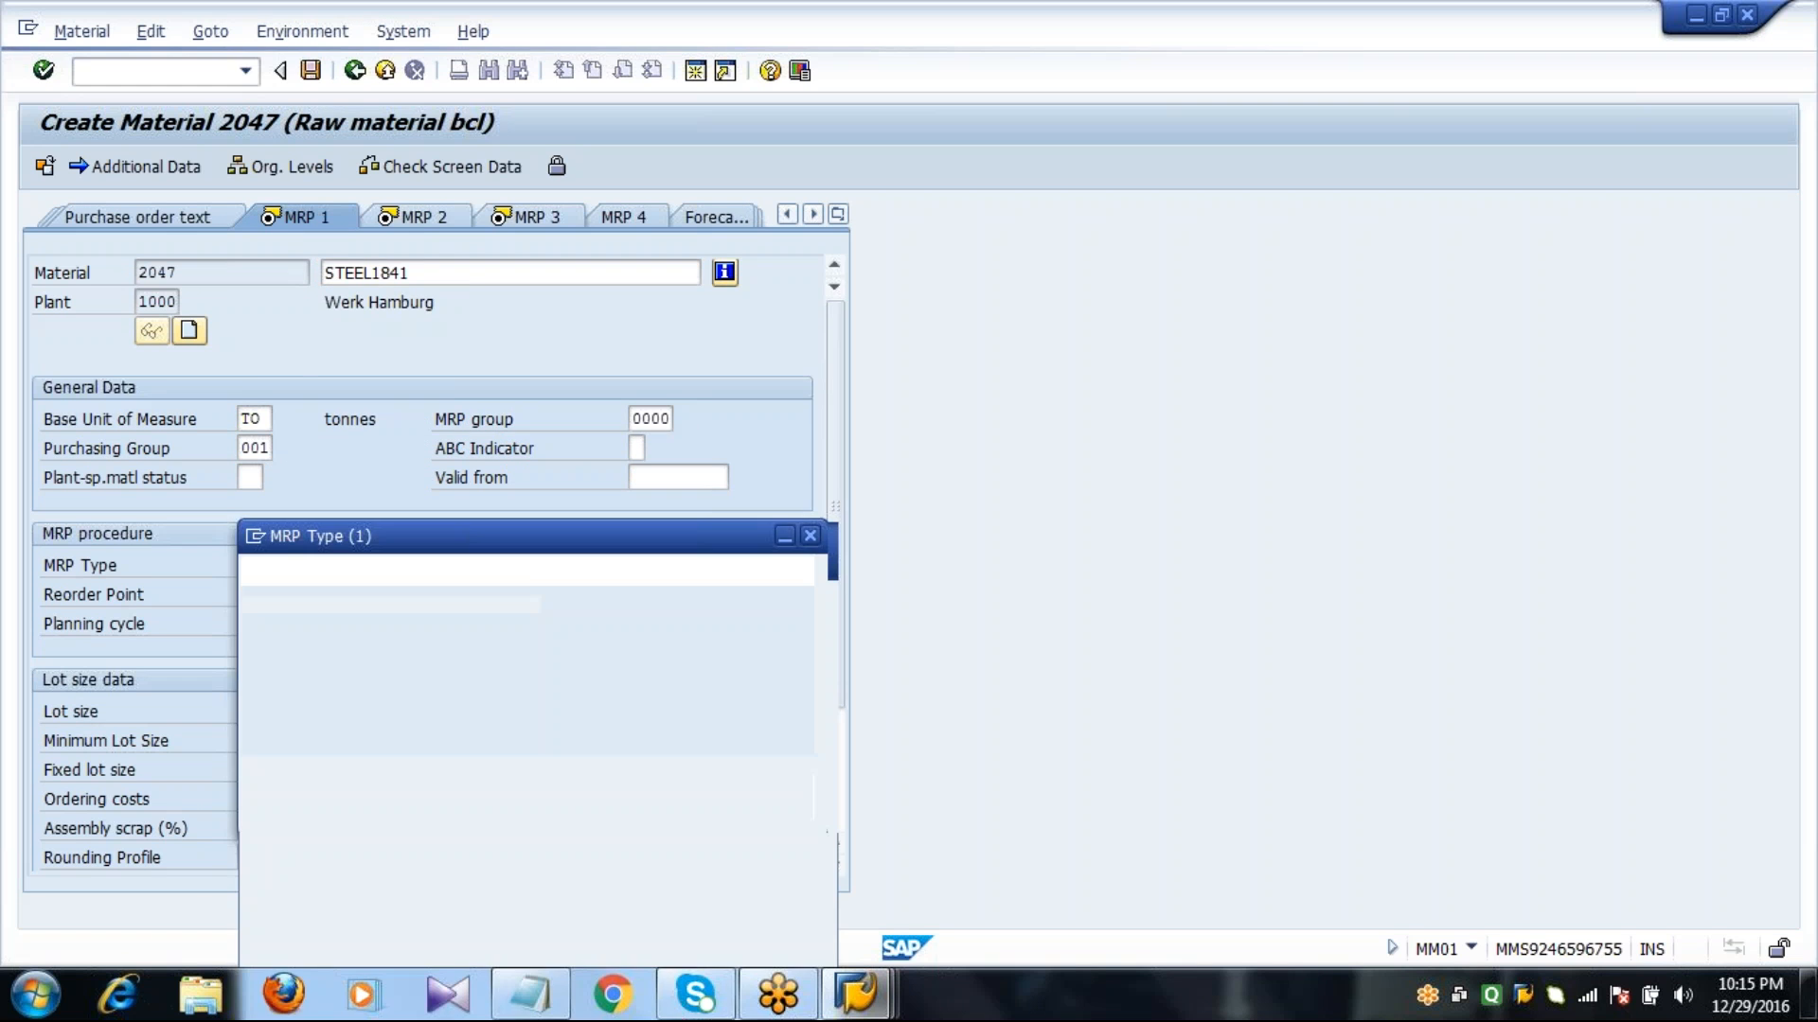
pyautogui.press('pagedown')
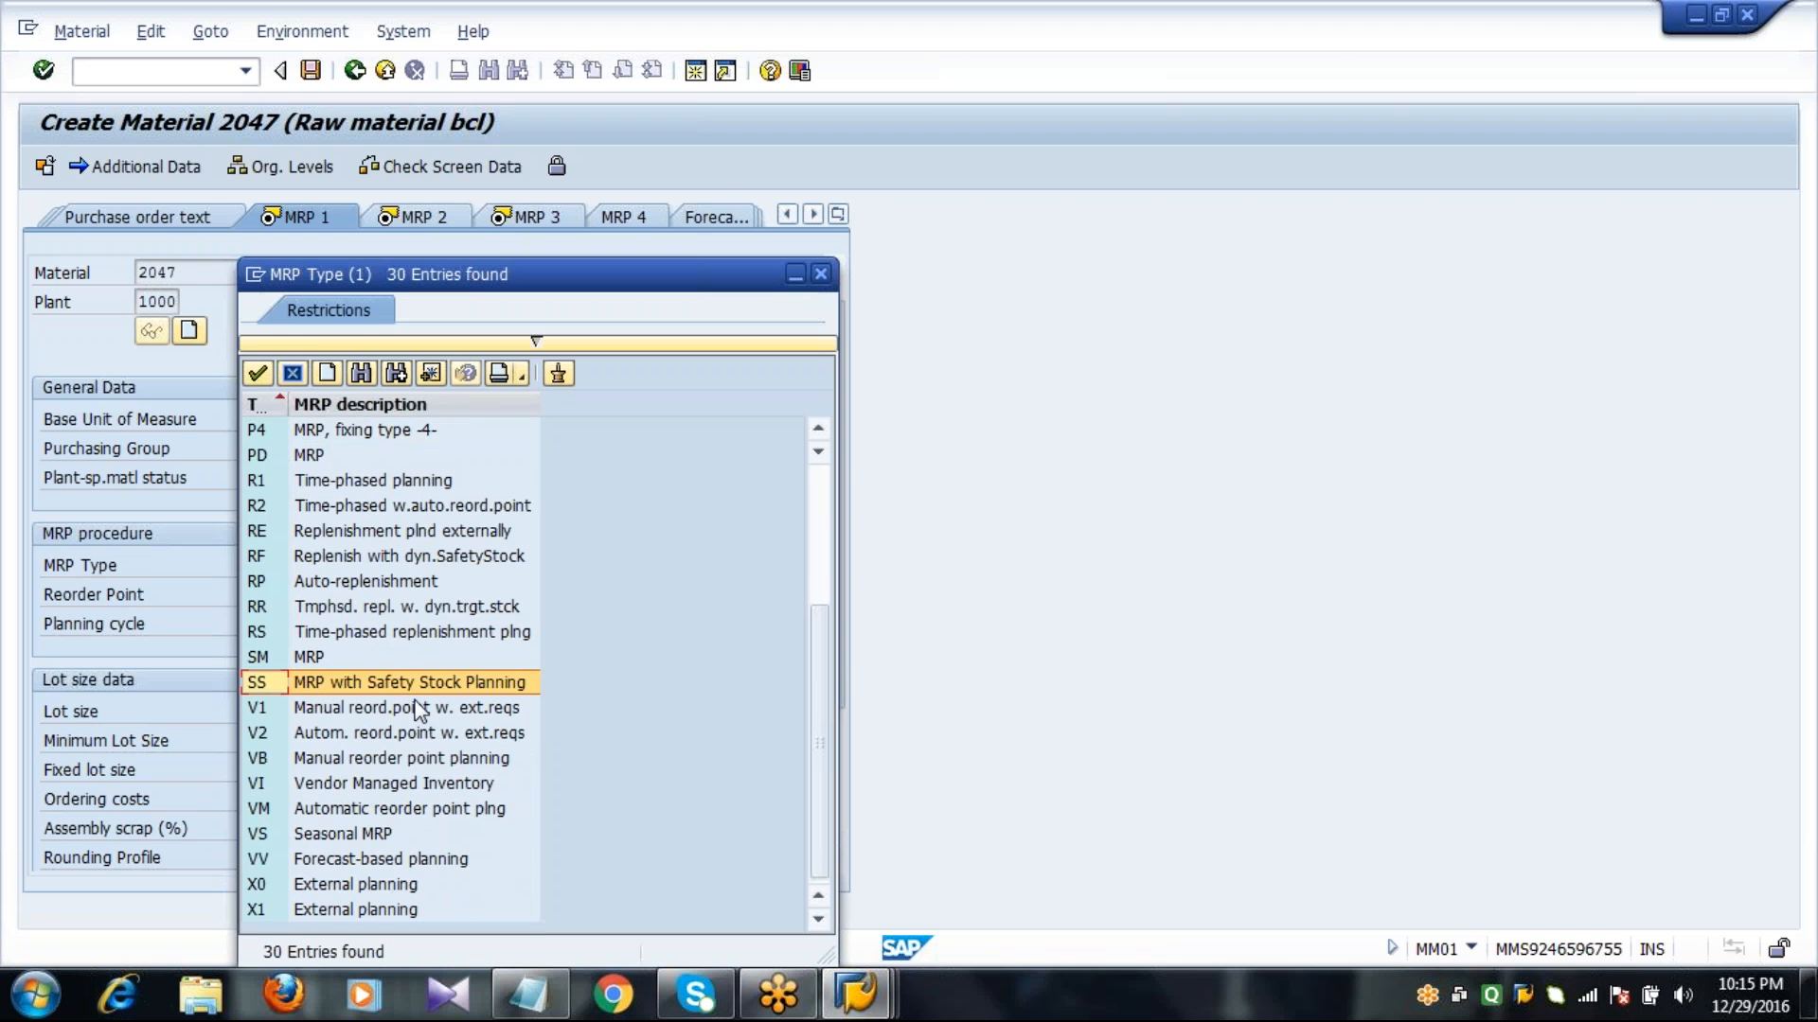
pyautogui.click(320, 760)
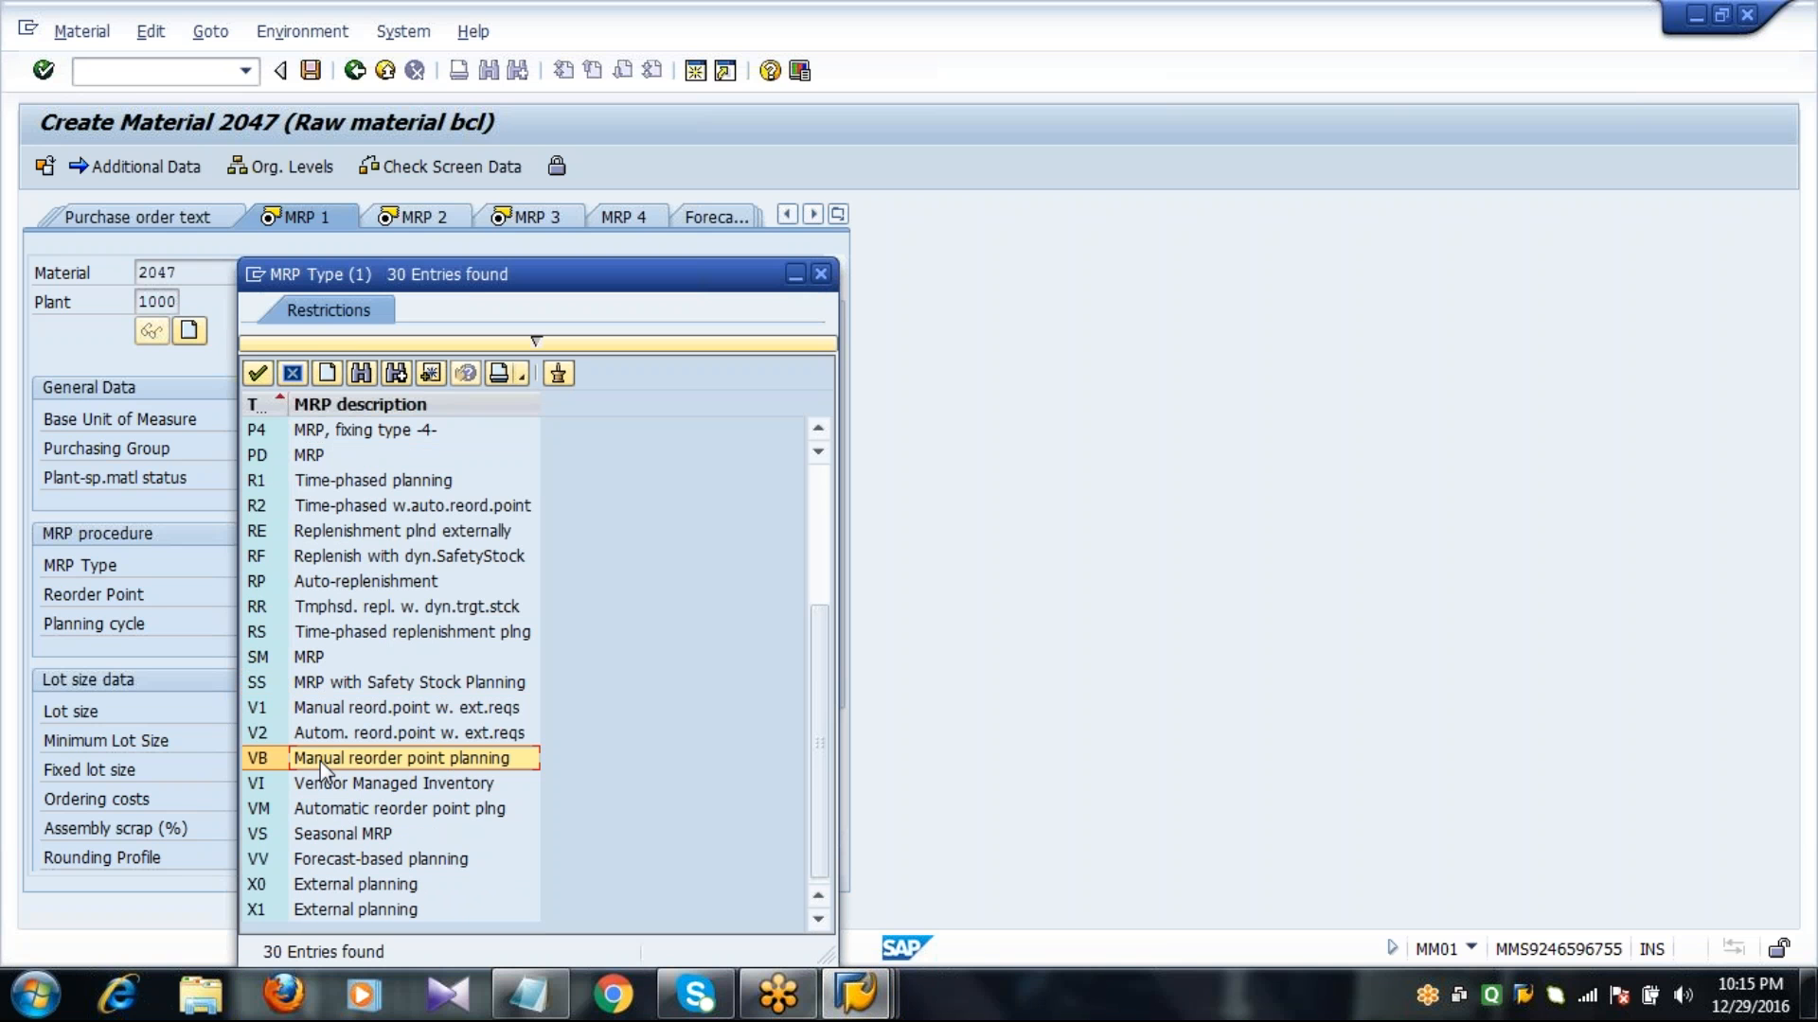
pyautogui.doubleClick(320, 761)
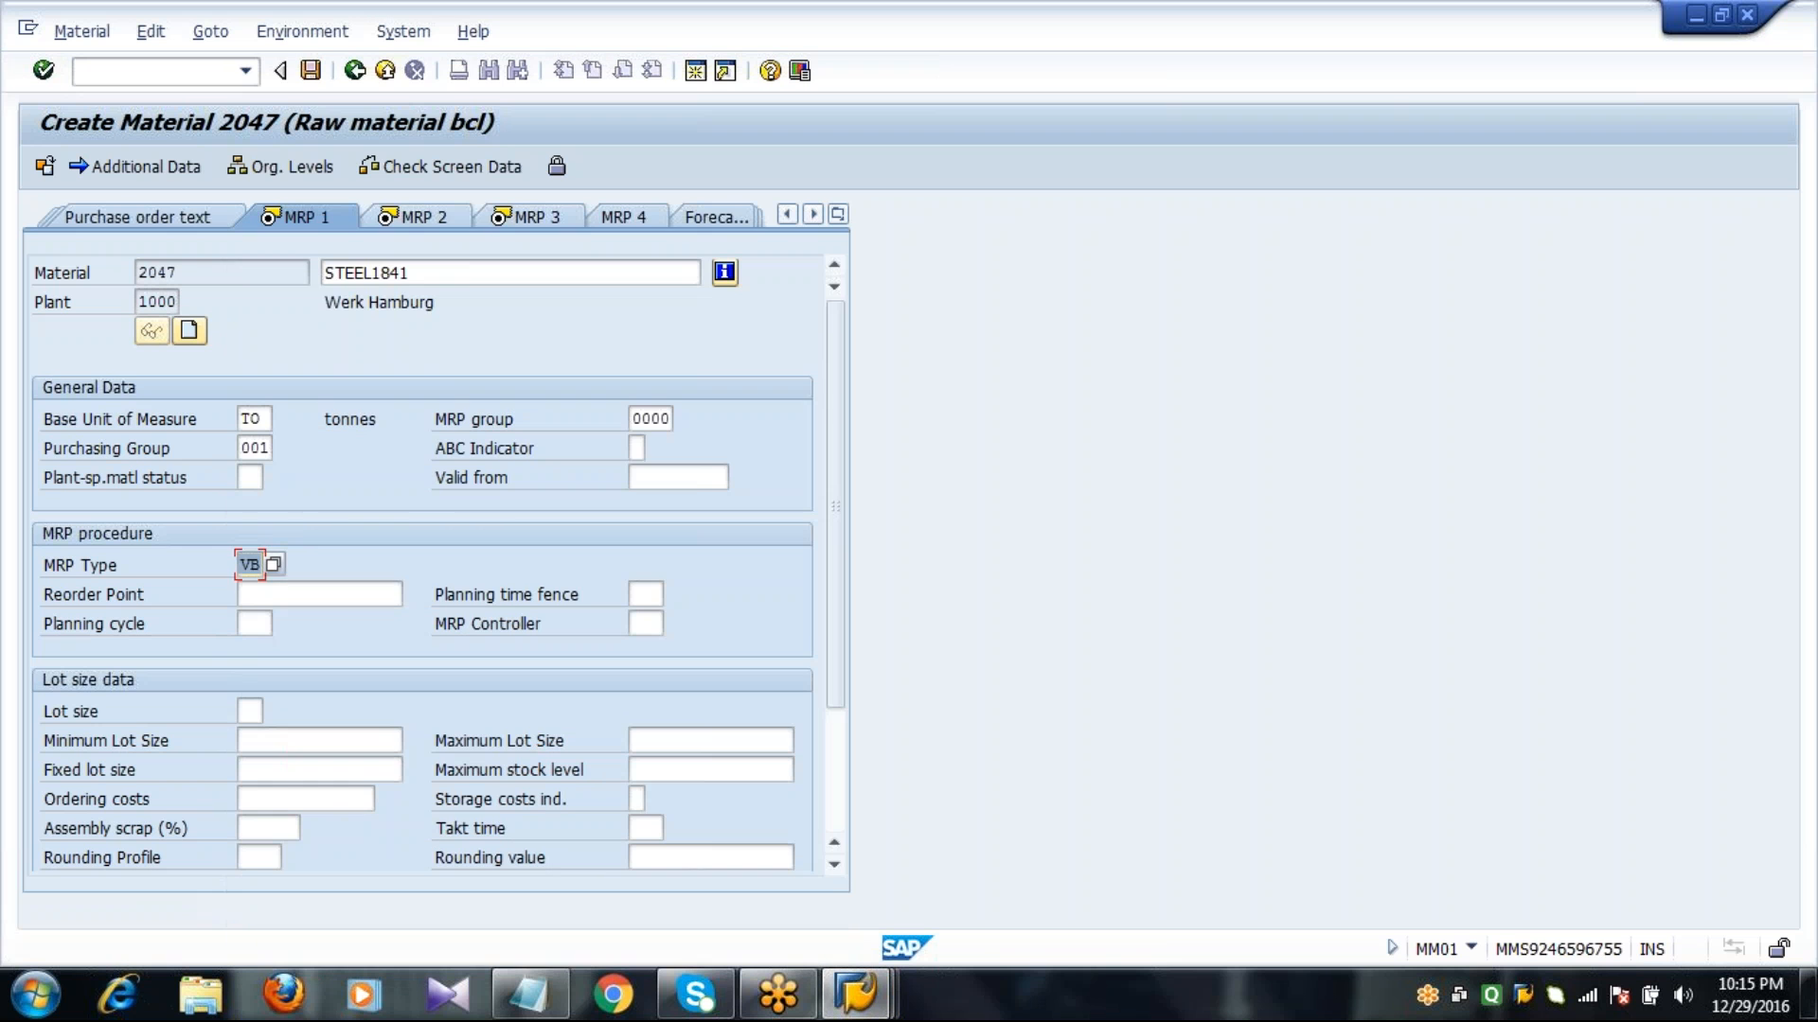
# Set the reorder point to 50 and the MRP controller to 000.
pyautogui.click(319, 593)
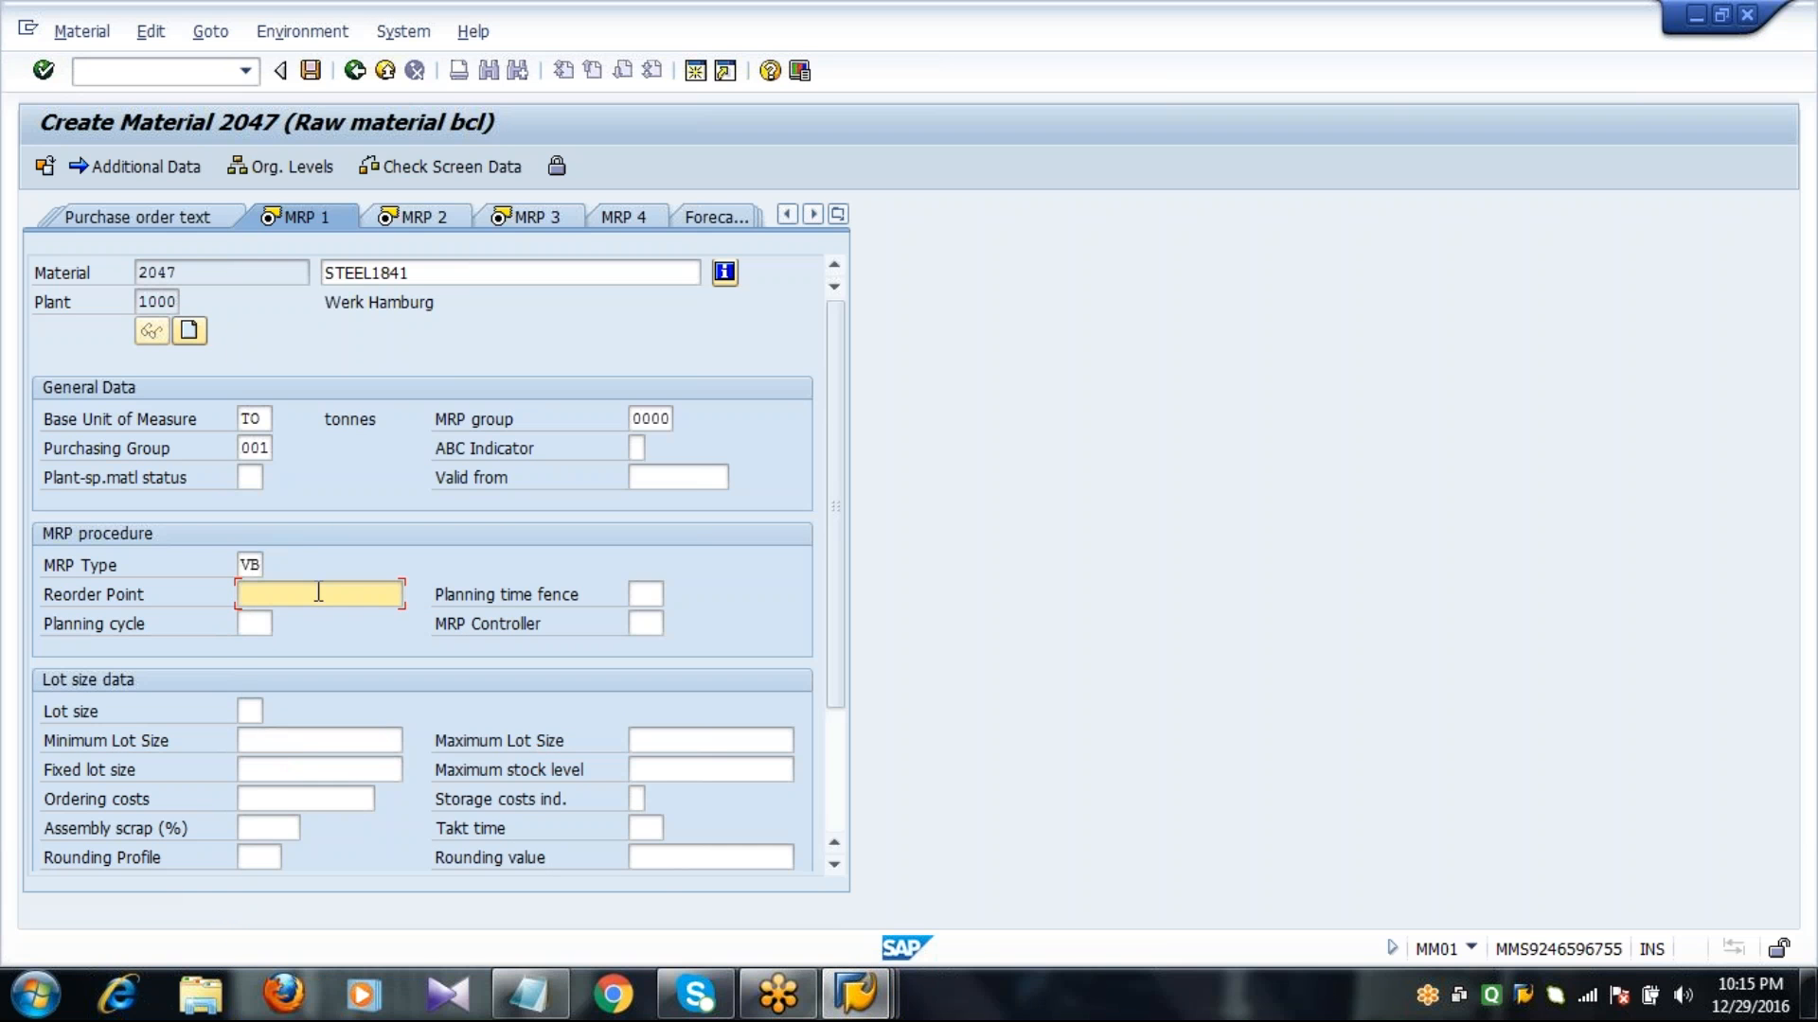
pyautogui.write('50')
pyautogui.press('Tab')
pyautogui.press('Tab')
pyautogui.press('Tab')
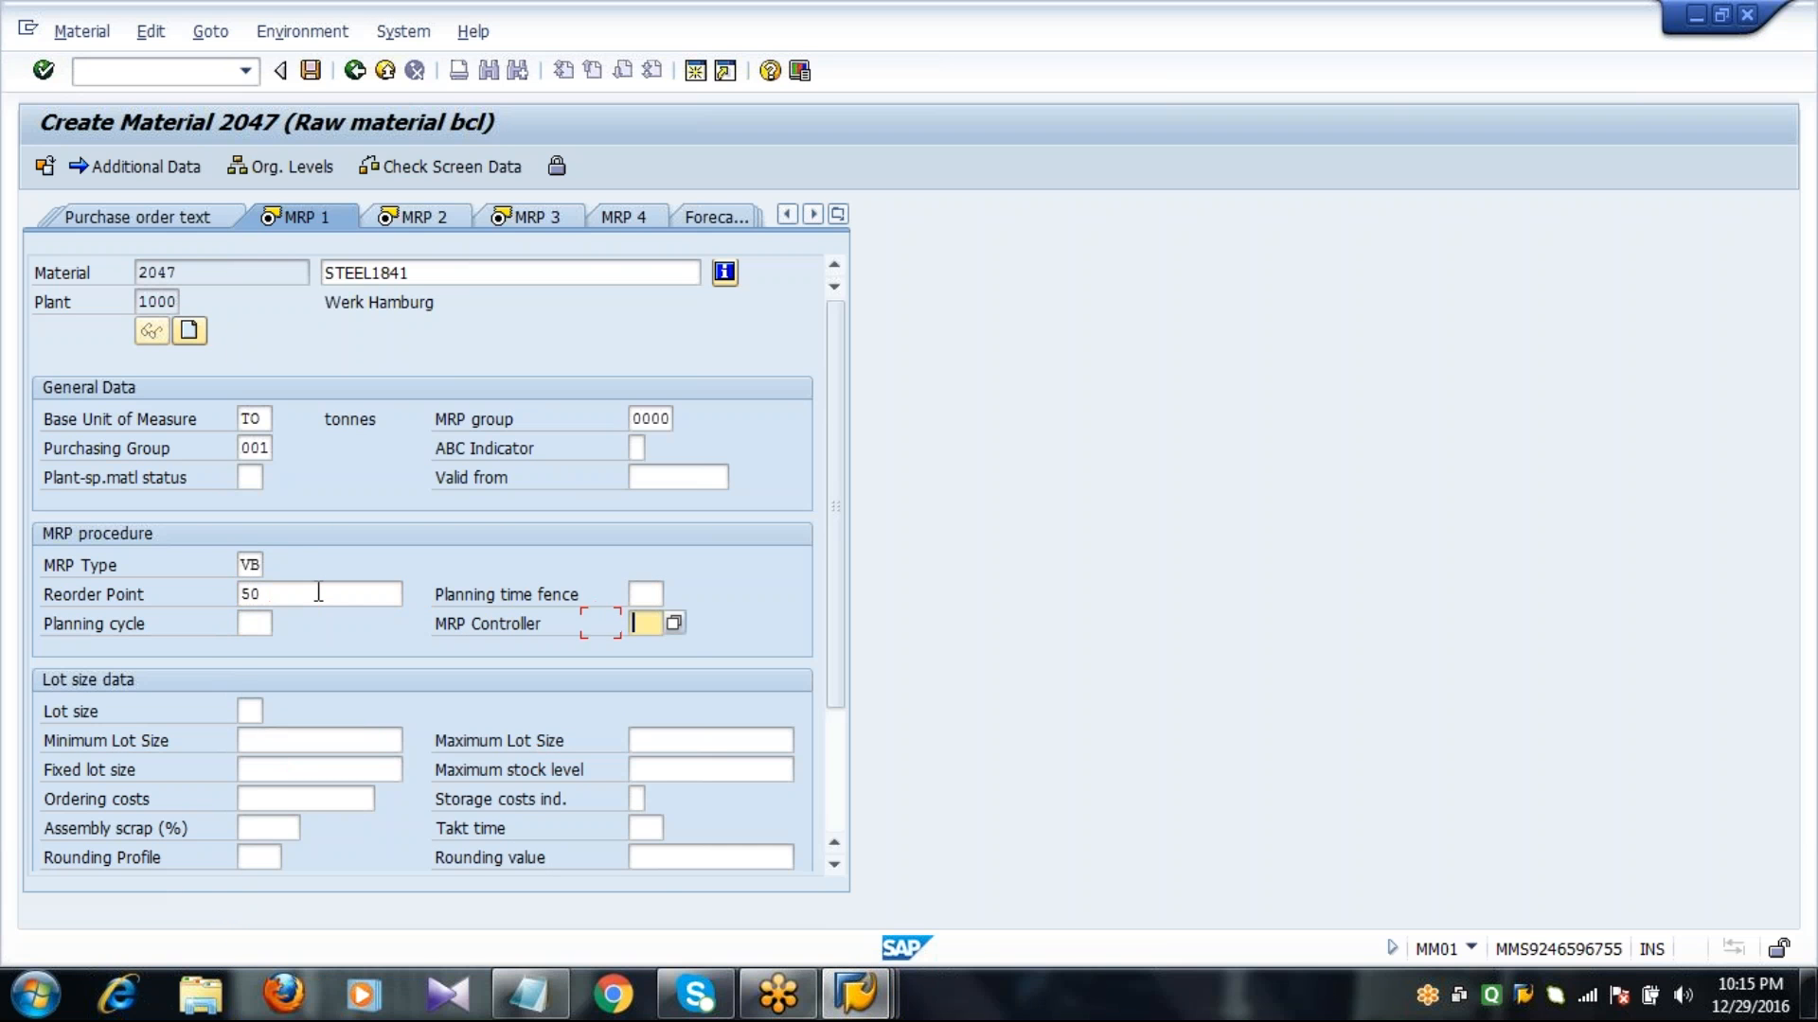
pyautogui.write('000')
pyautogui.press('Tab')
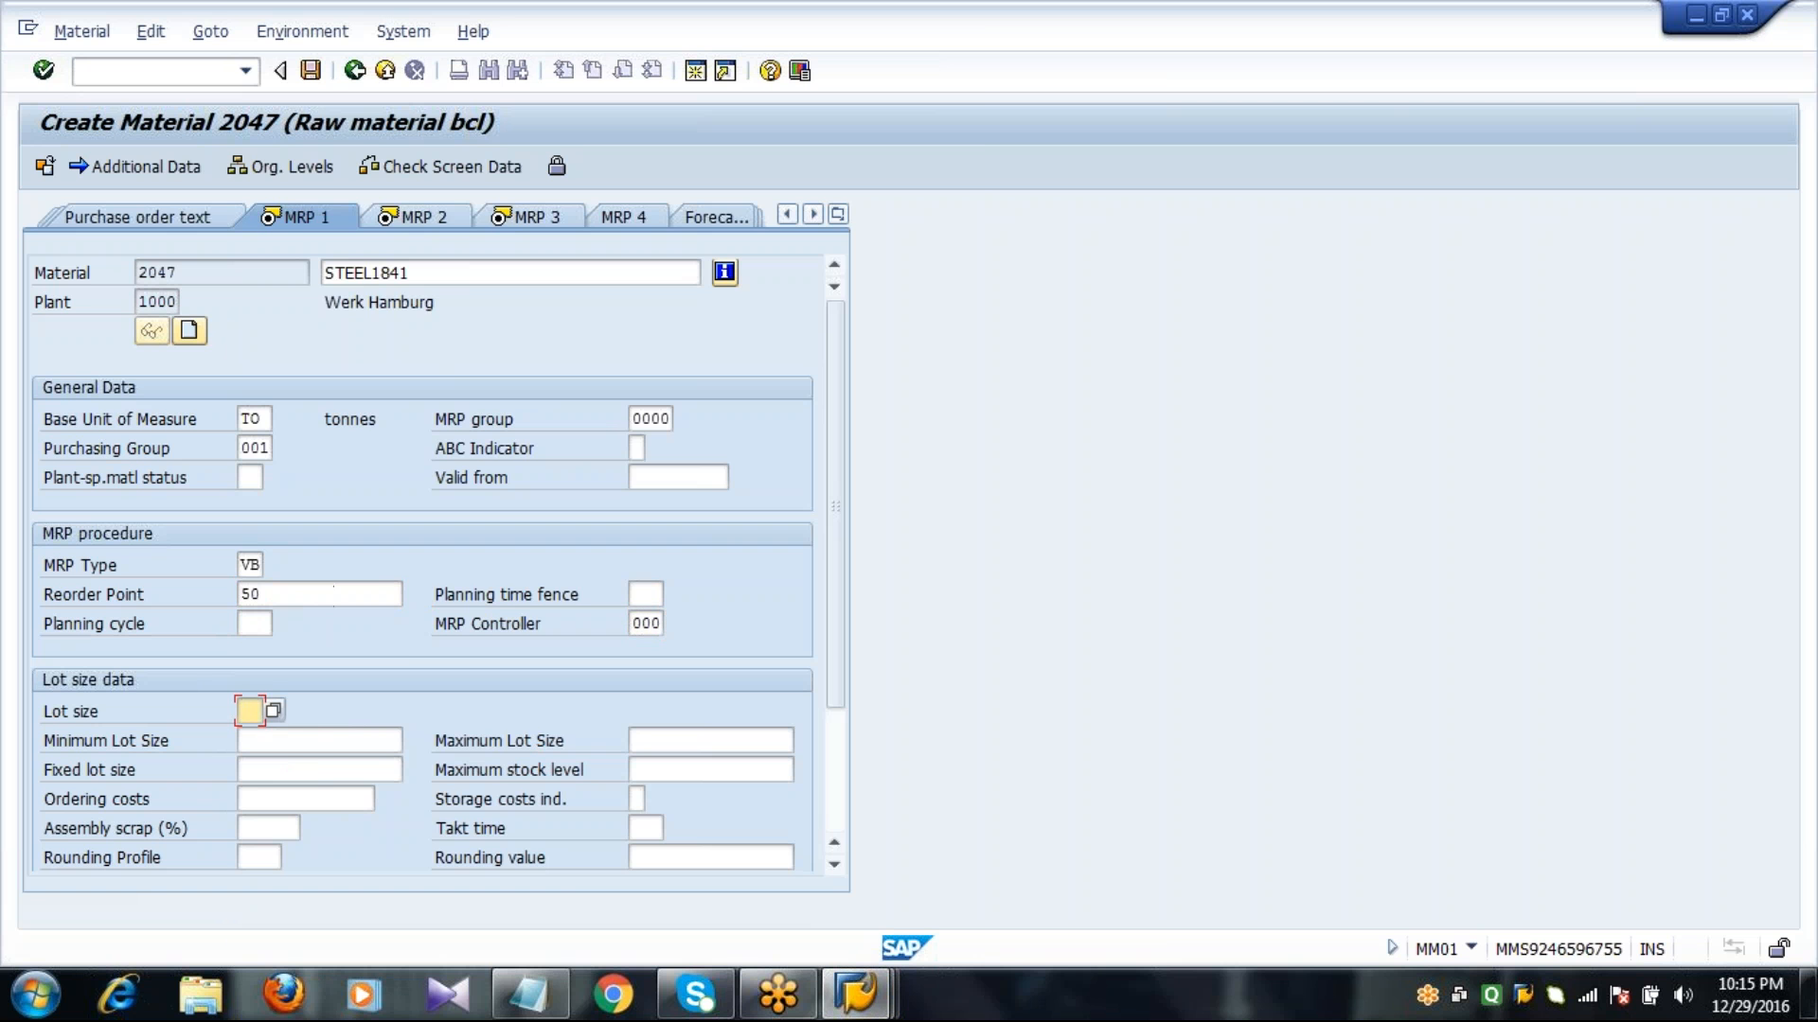
# Choose lot size HB, Replenish to maximum stock level, and set the maximum stock level to 1000.
pyautogui.click(273, 712)
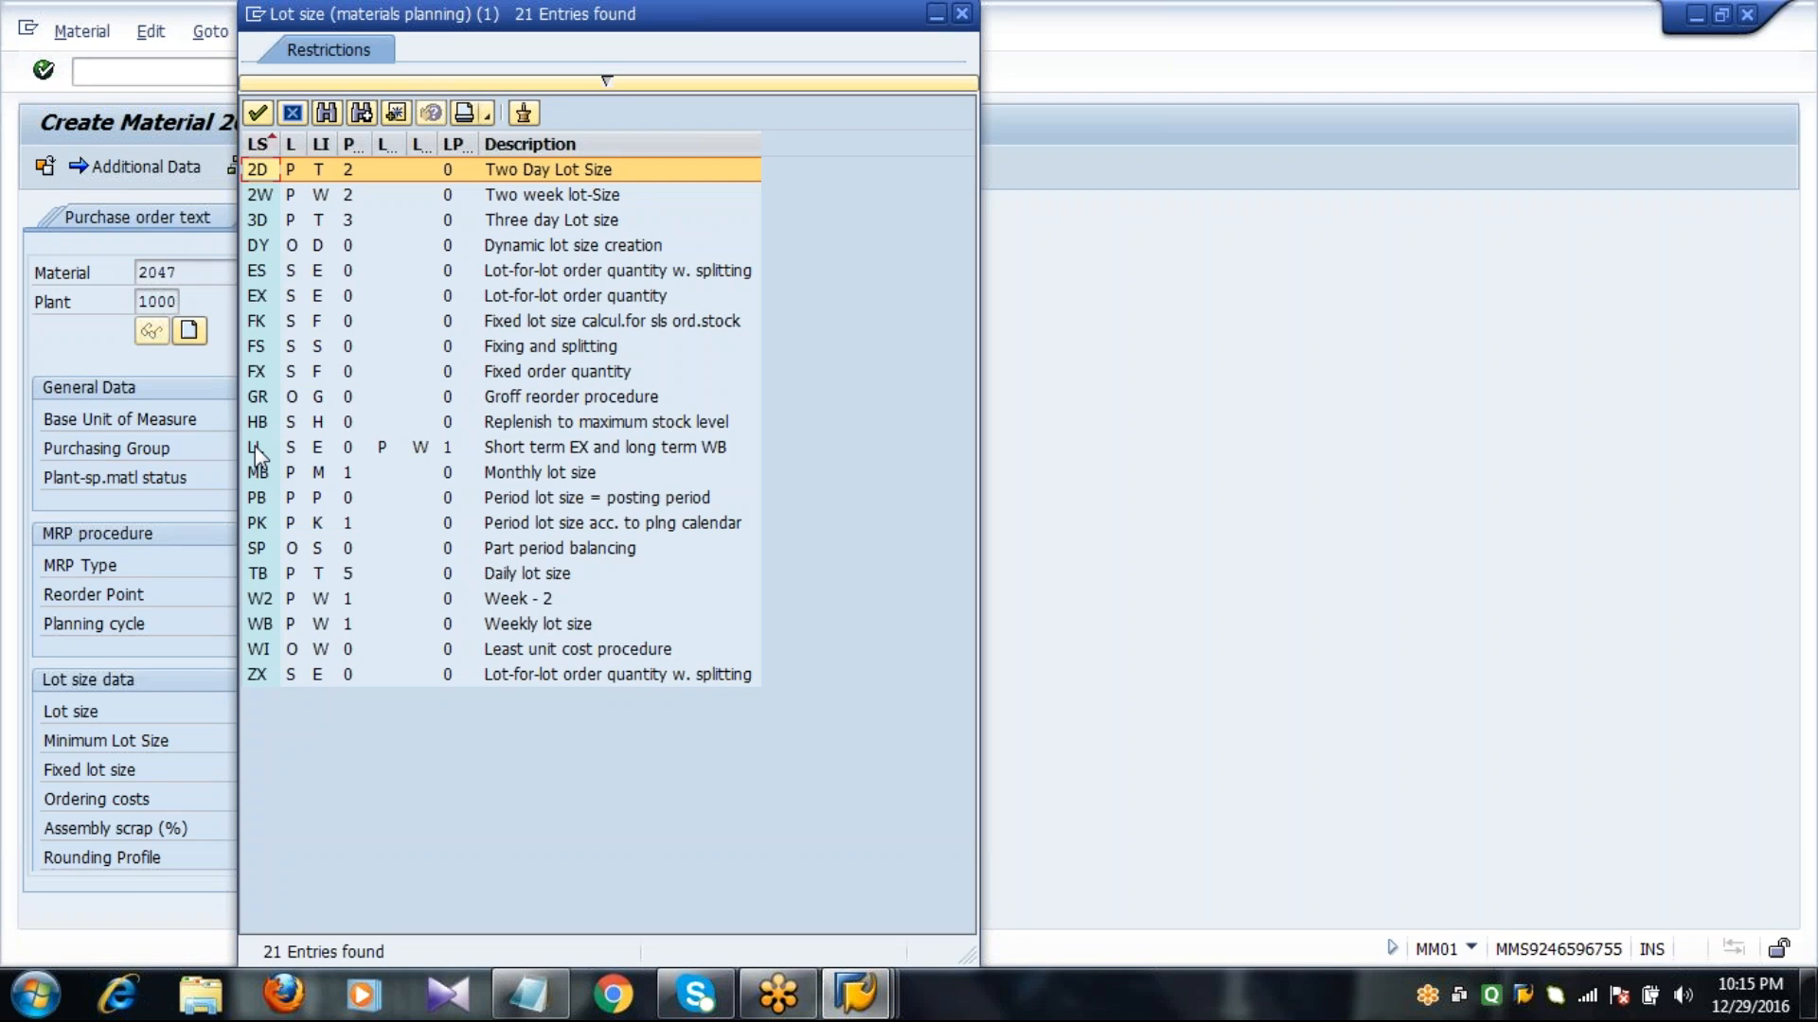
pyautogui.doubleClick(263, 431)
pyautogui.press('Tab')
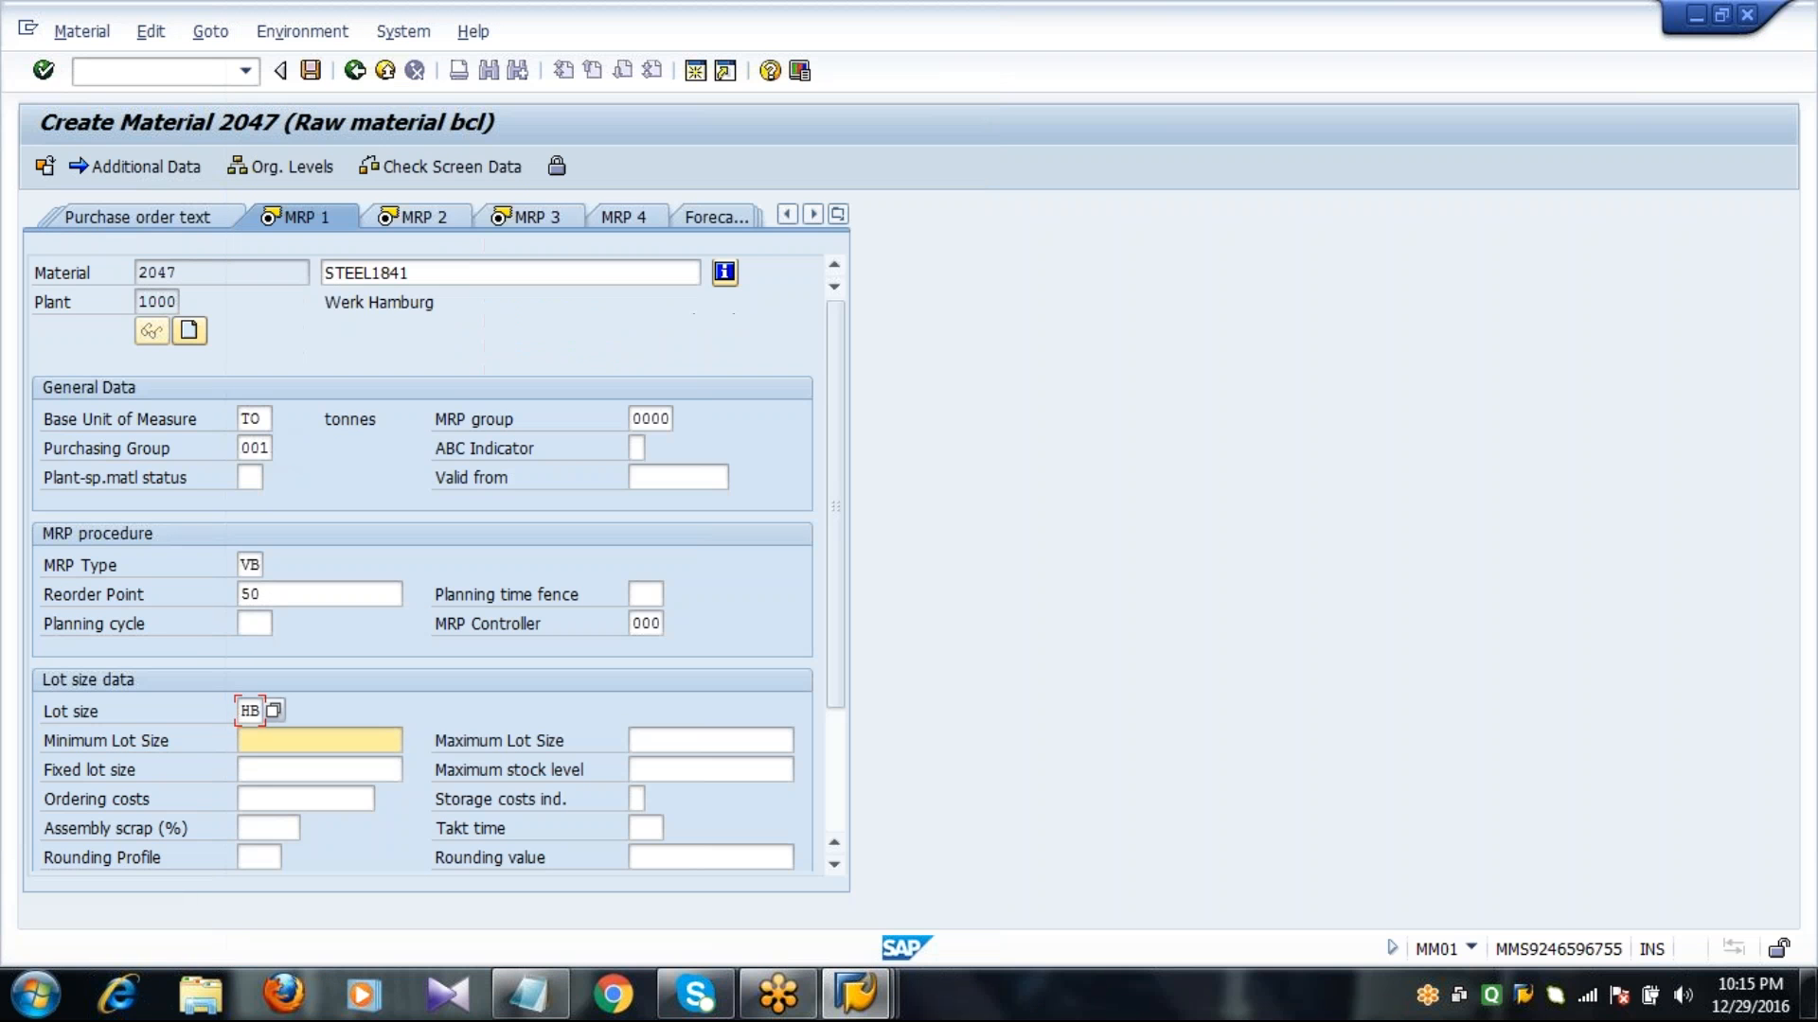
pyautogui.press('Tab')
pyautogui.press('Tab')
pyautogui.press('Tab')
pyautogui.write('1000')
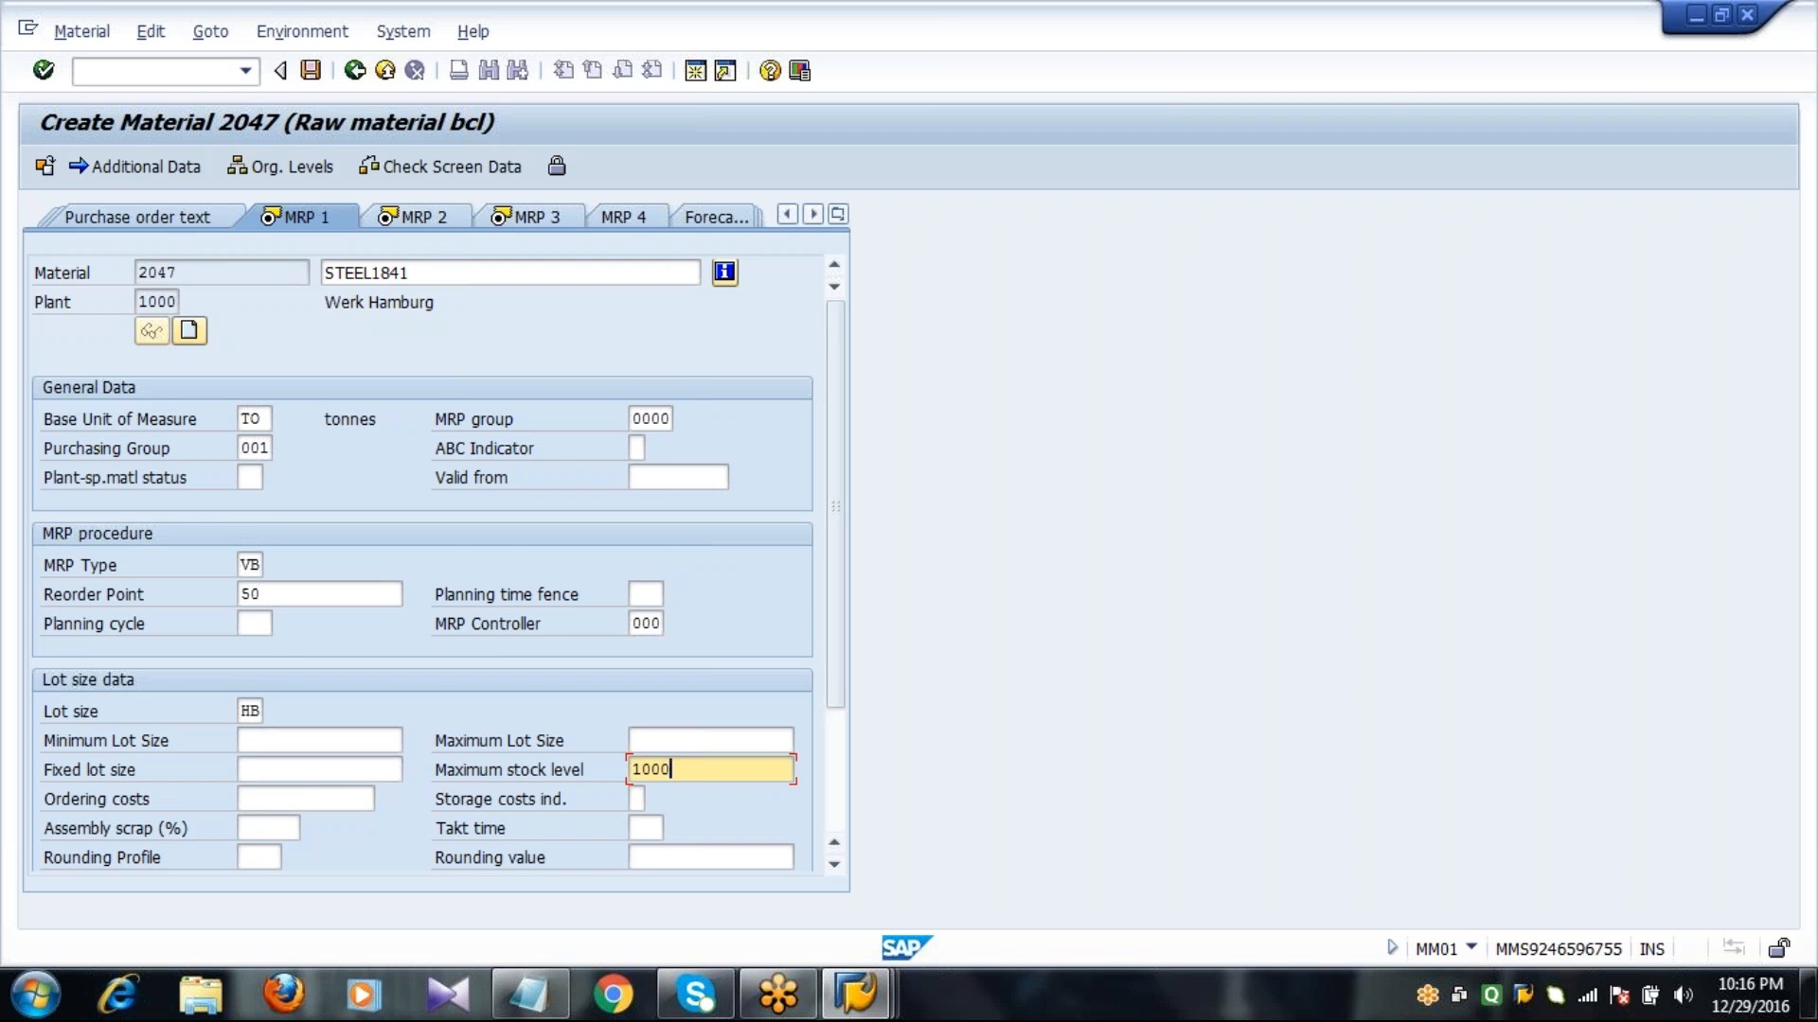
pyautogui.press('Return')
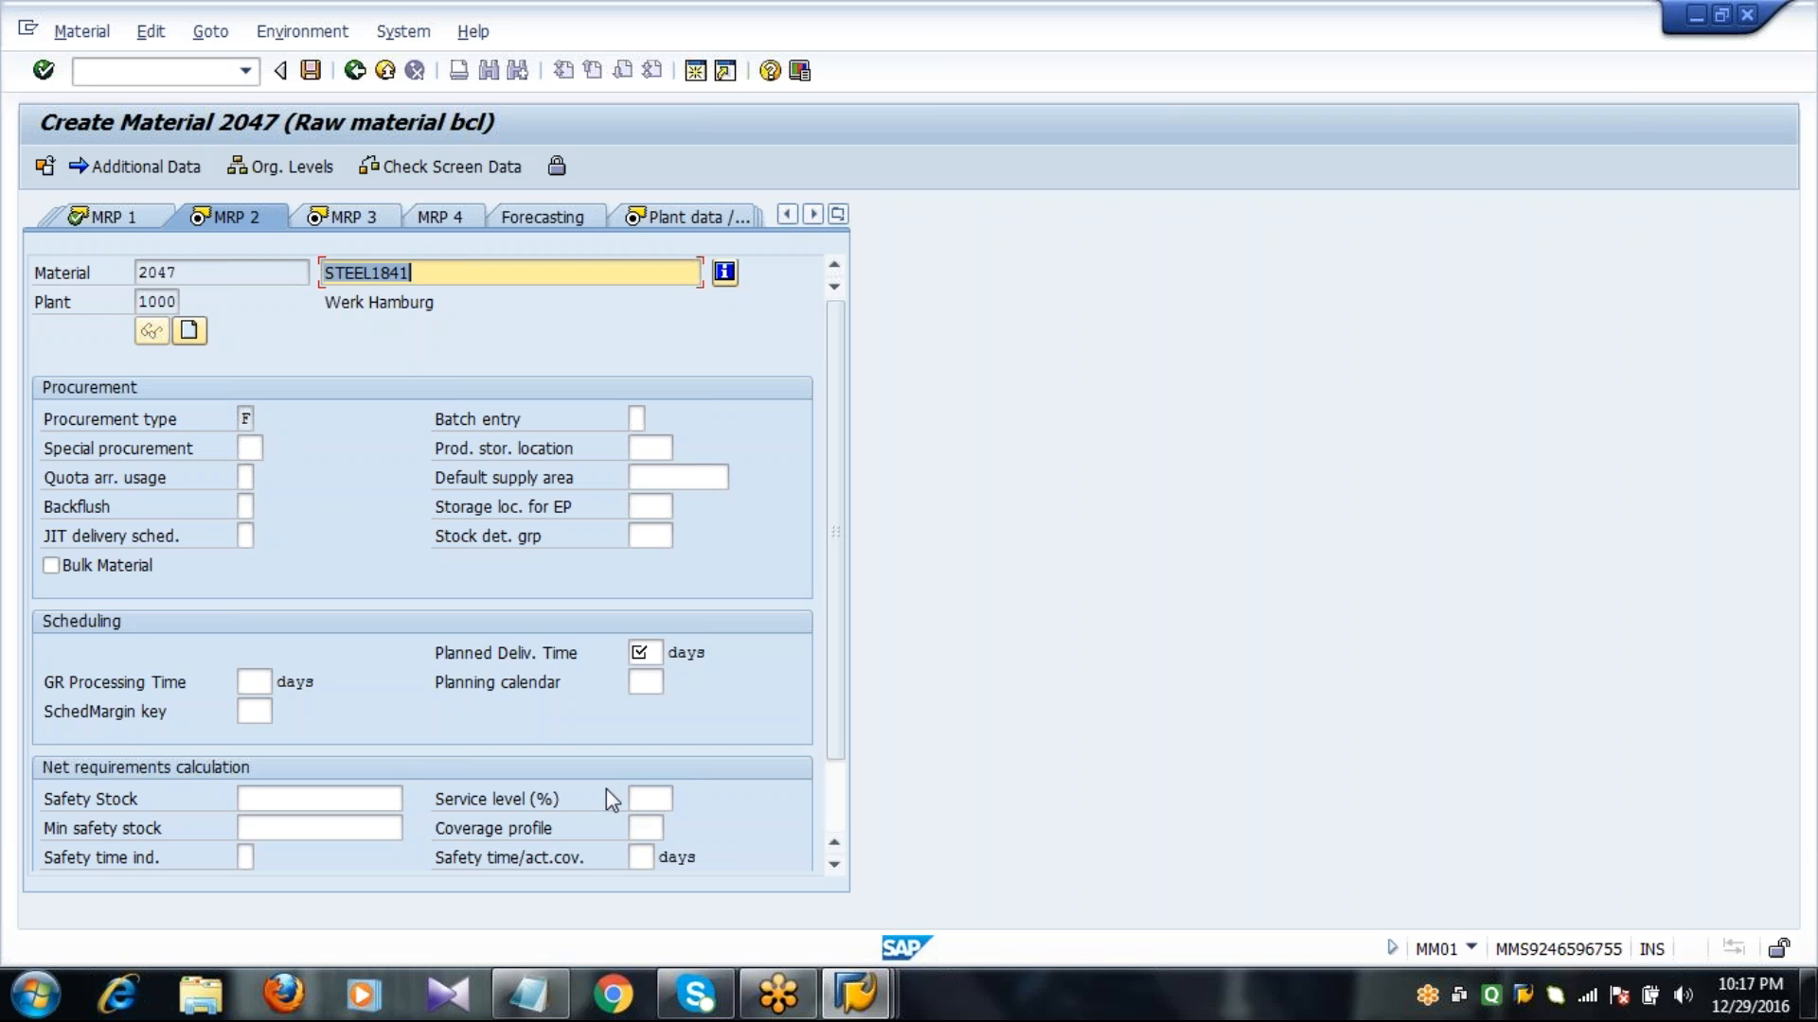
# Enter the MRP 2 scheduling data: planned delivery time 10 days, GR processing time 2 days, SchedMargin key 000.
pyautogui.click(648, 655)
pyautogui.write('10')
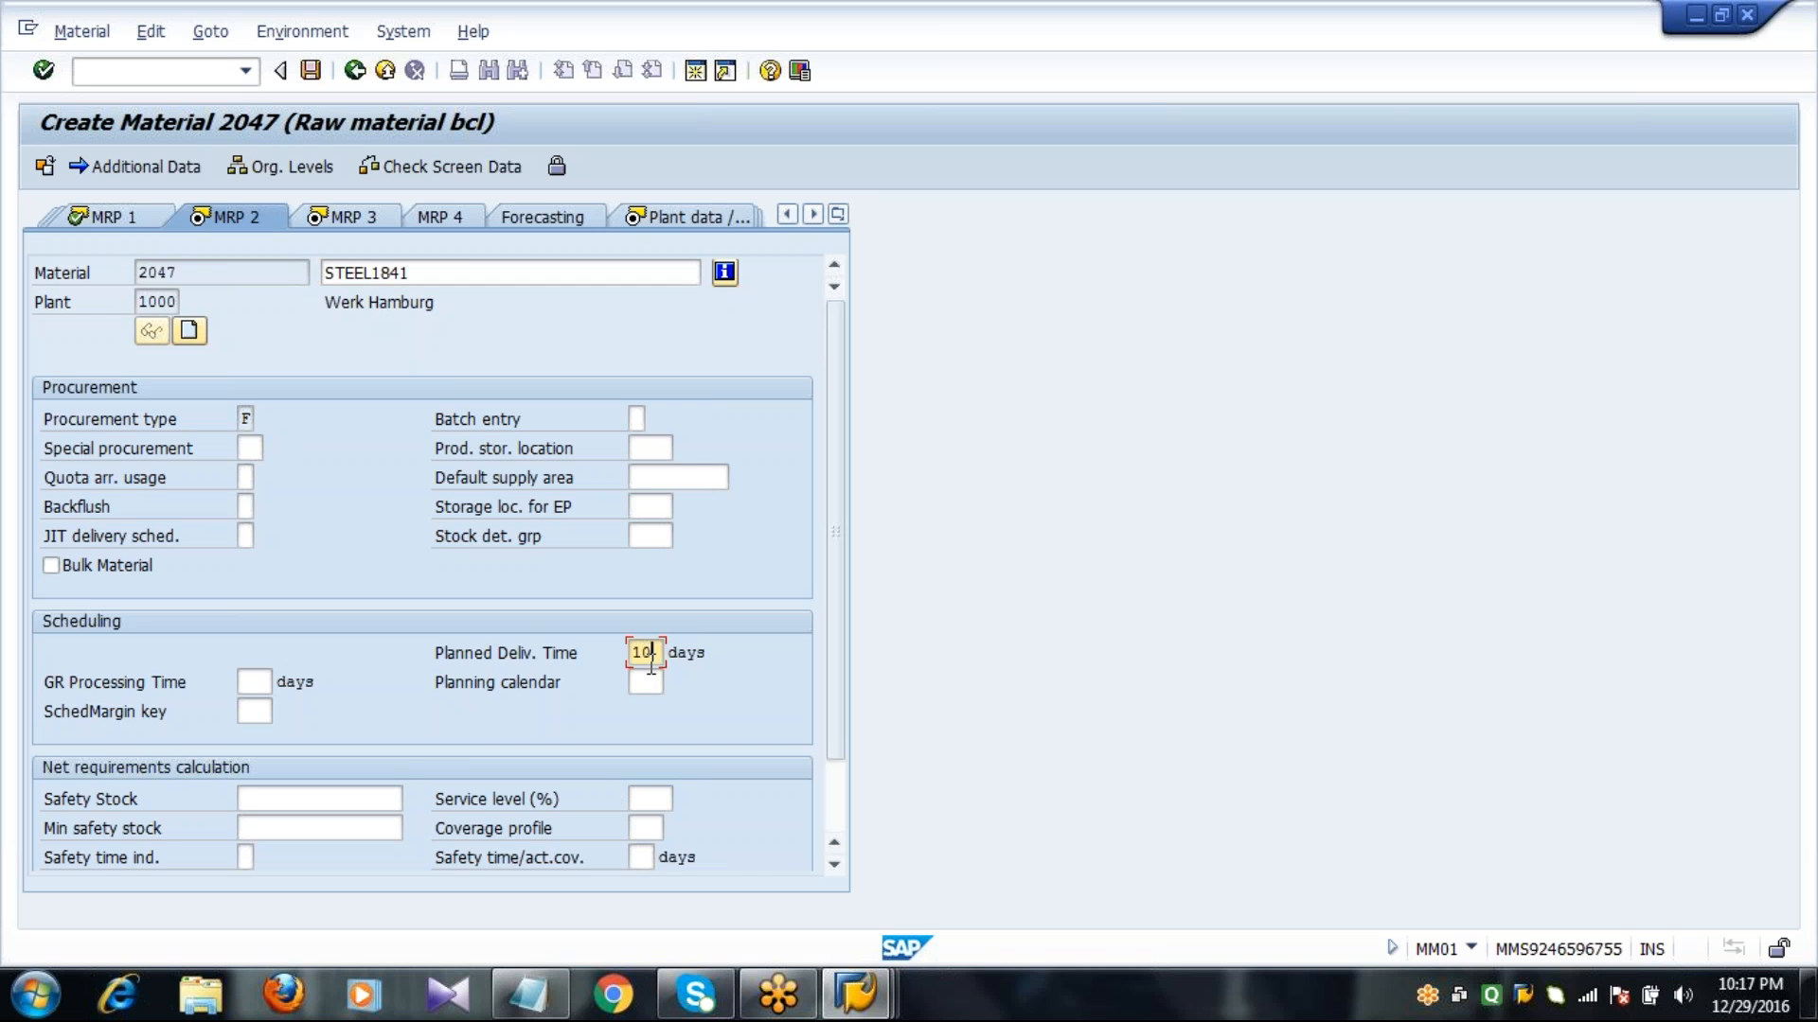
pyautogui.press('Tab')
pyautogui.write('2')
pyautogui.press('Tab')
pyautogui.press('Tab')
pyautogui.write('000')
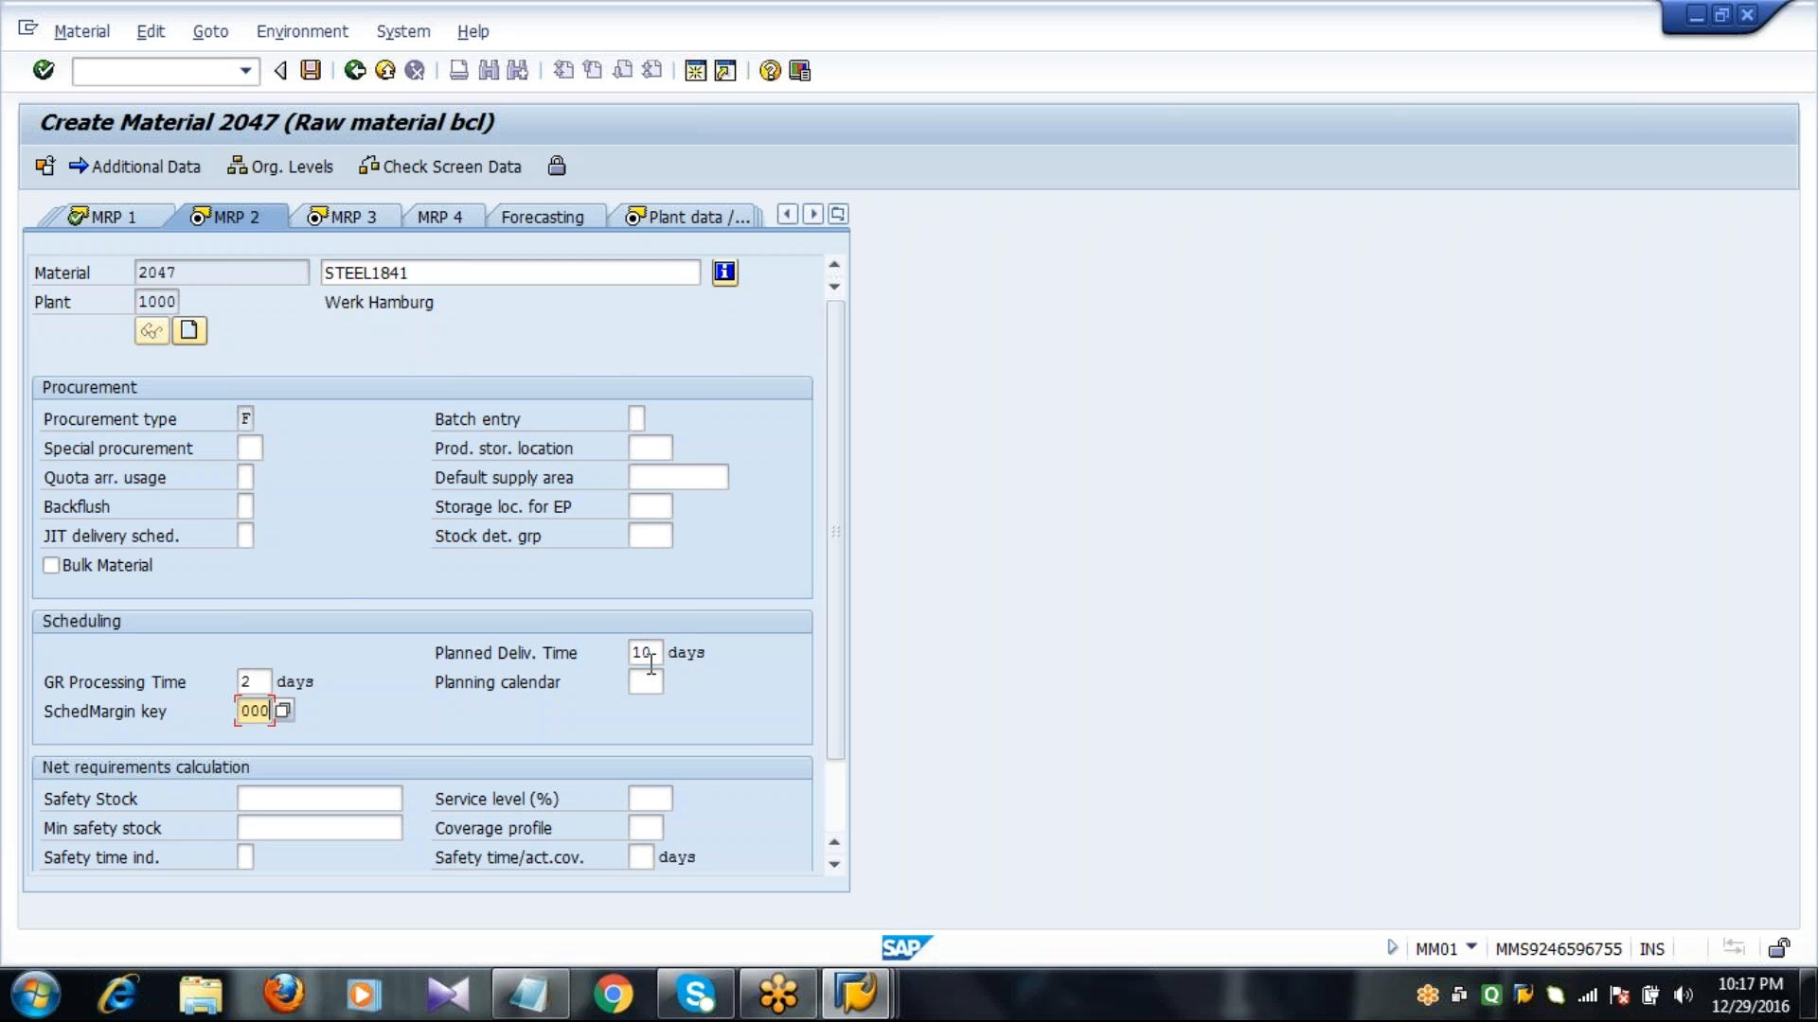
pyautogui.press('Return')
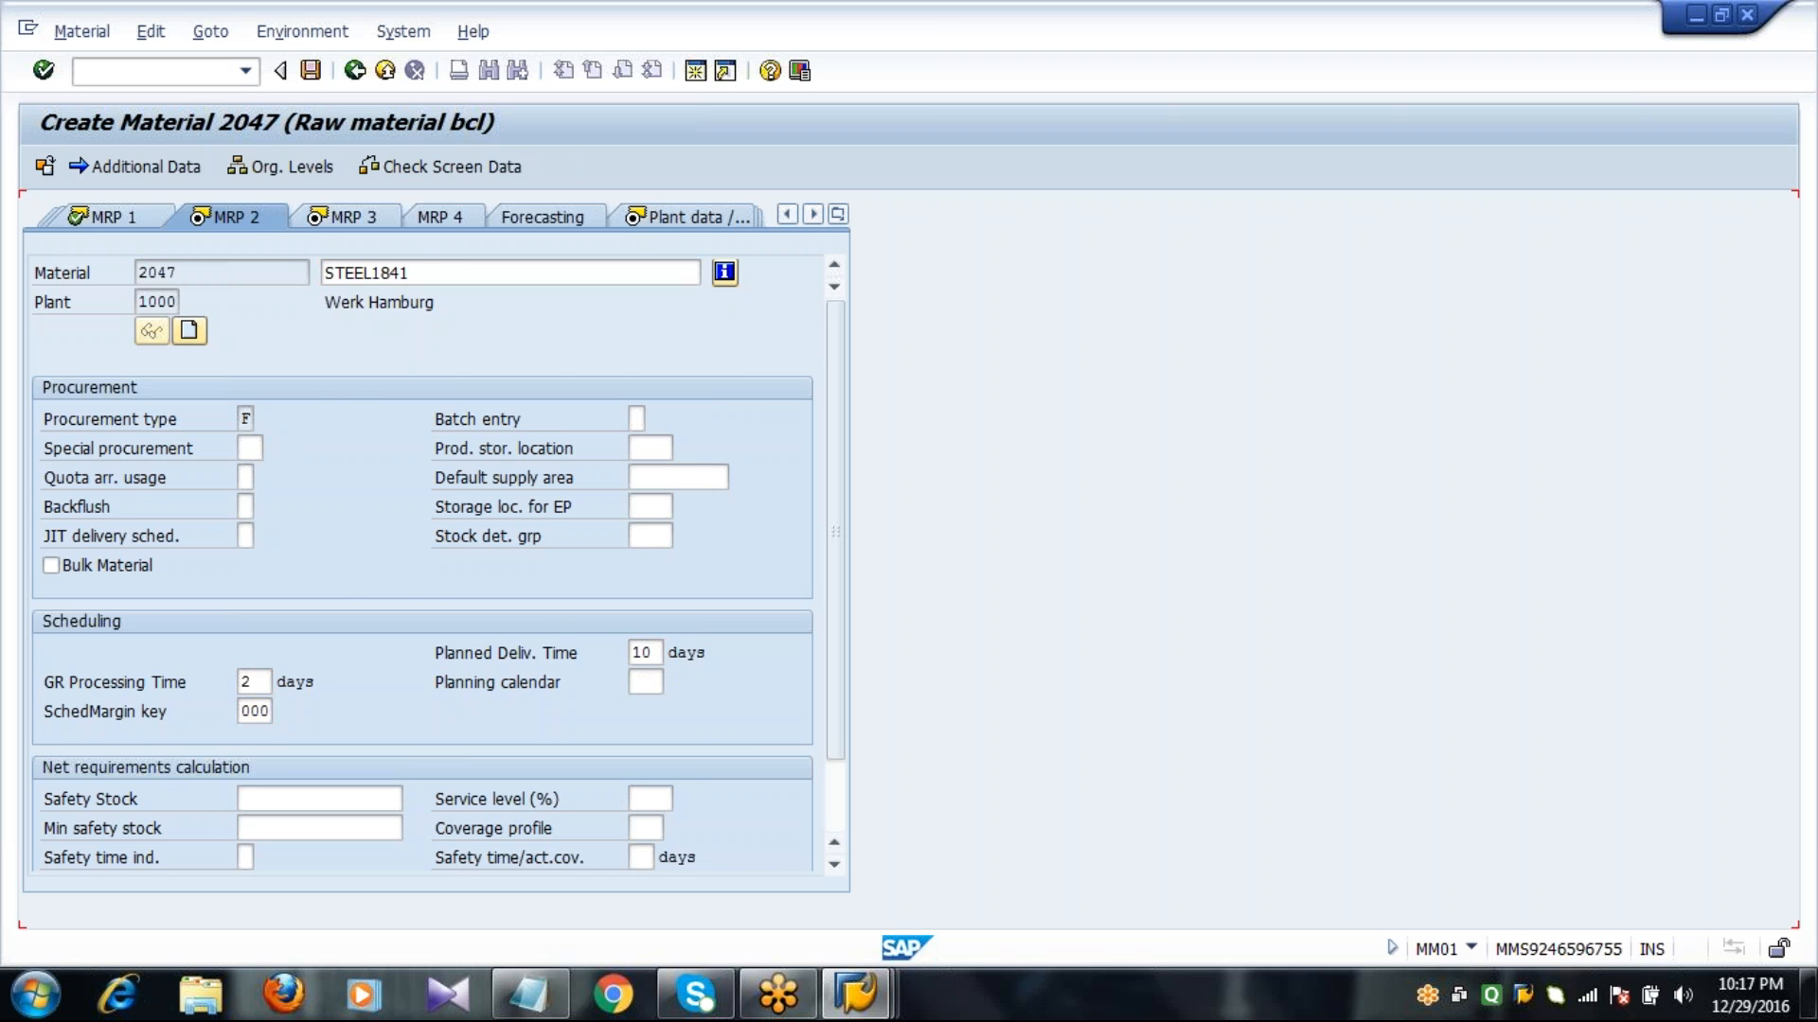
# Set the MRP 3 availability check to 01 and proceed through both plant data views to Accounting 1 without entries.
pyautogui.click(248, 419)
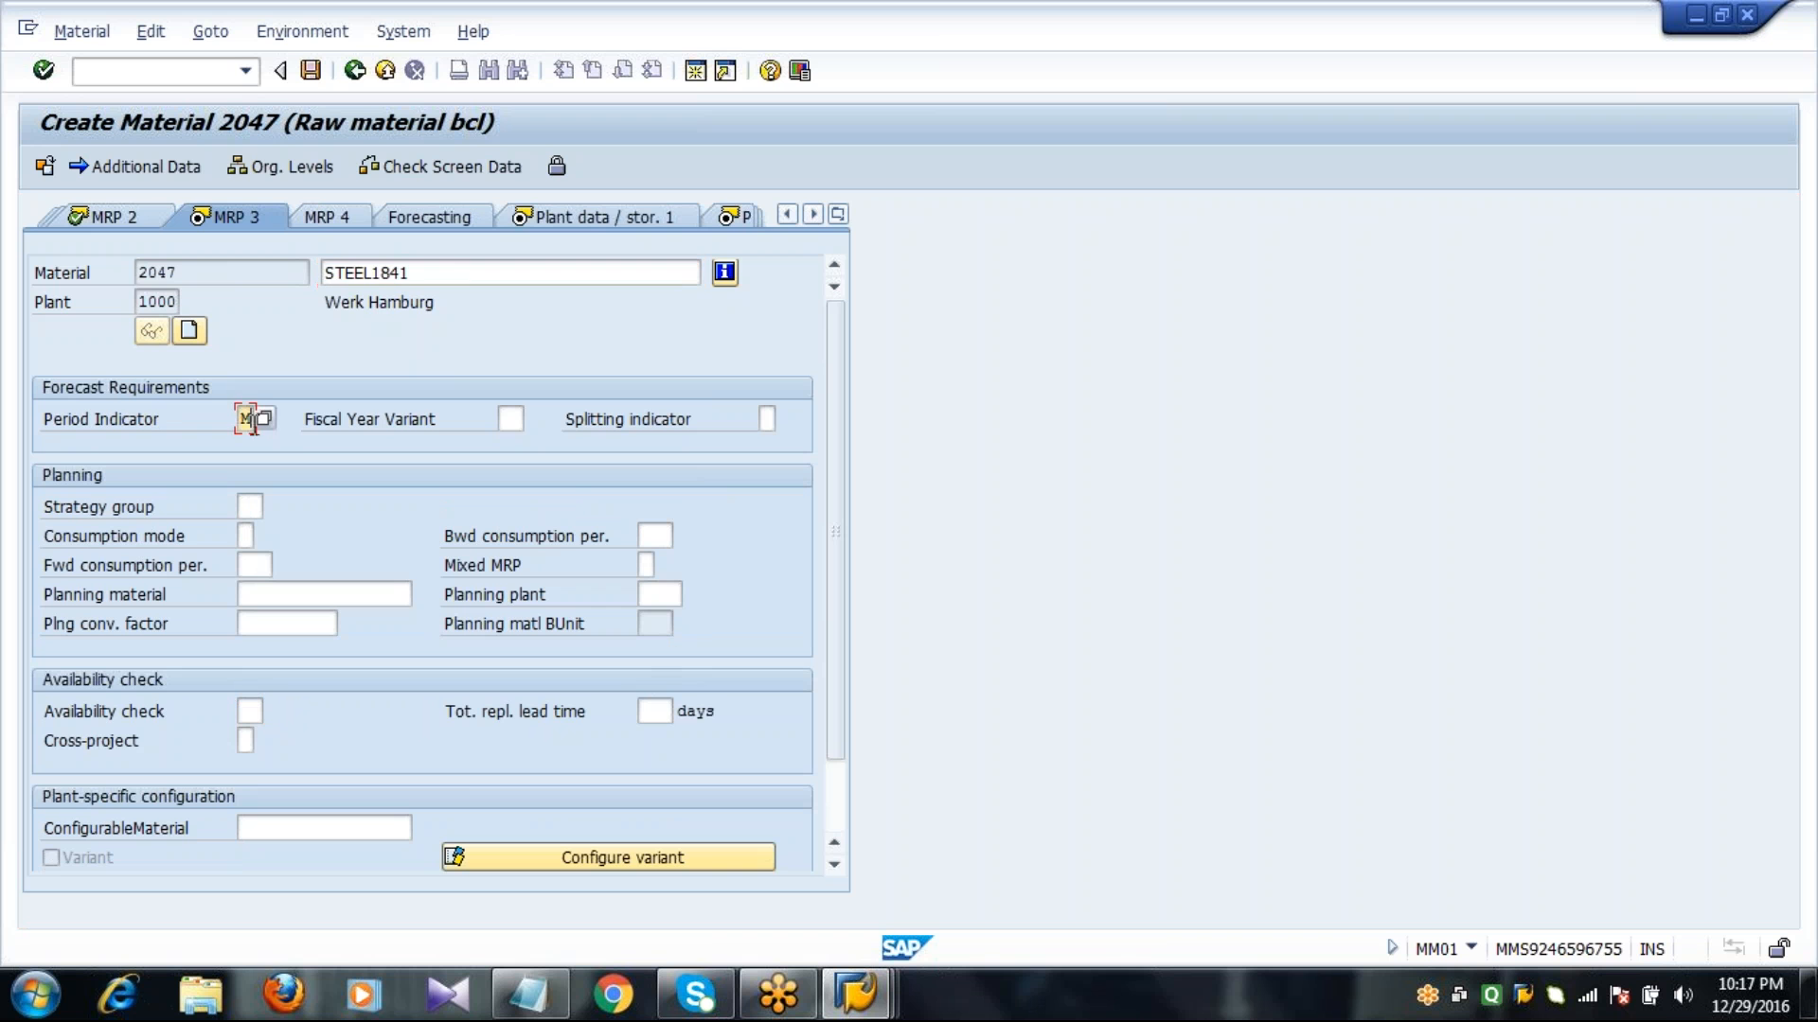
pyautogui.click(248, 711)
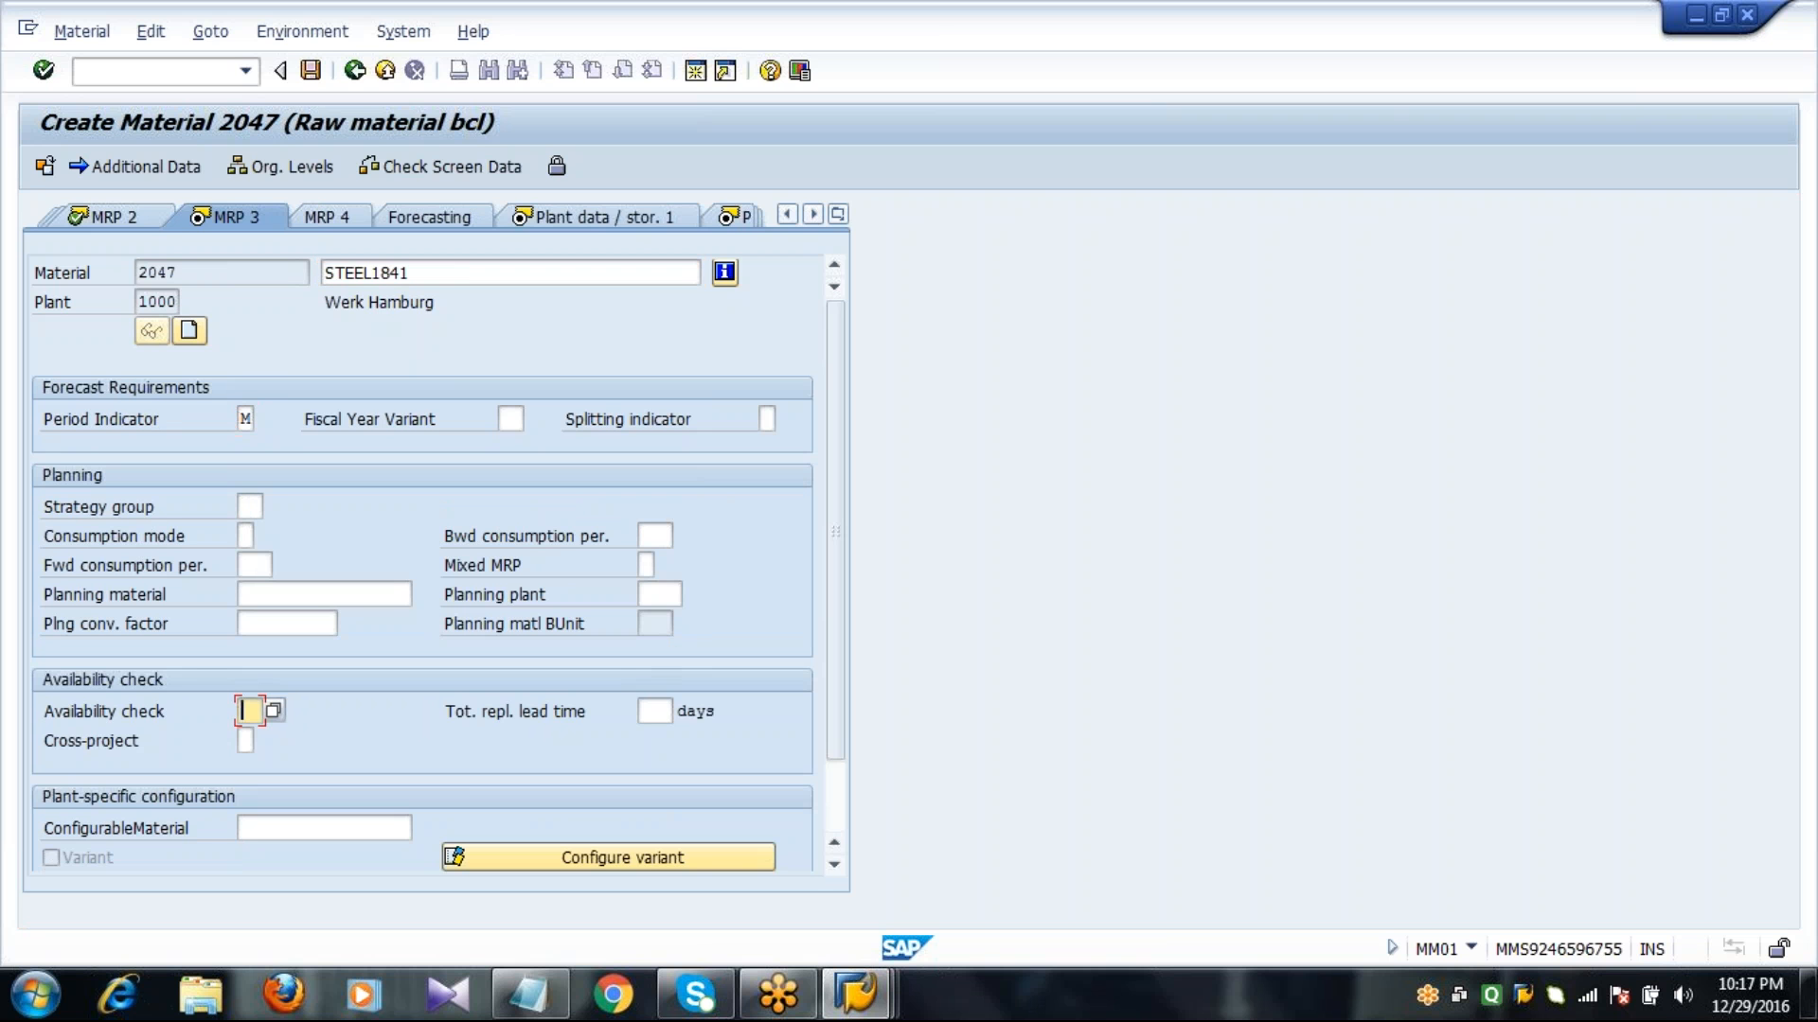
pyautogui.write('01')
pyautogui.press('Return')
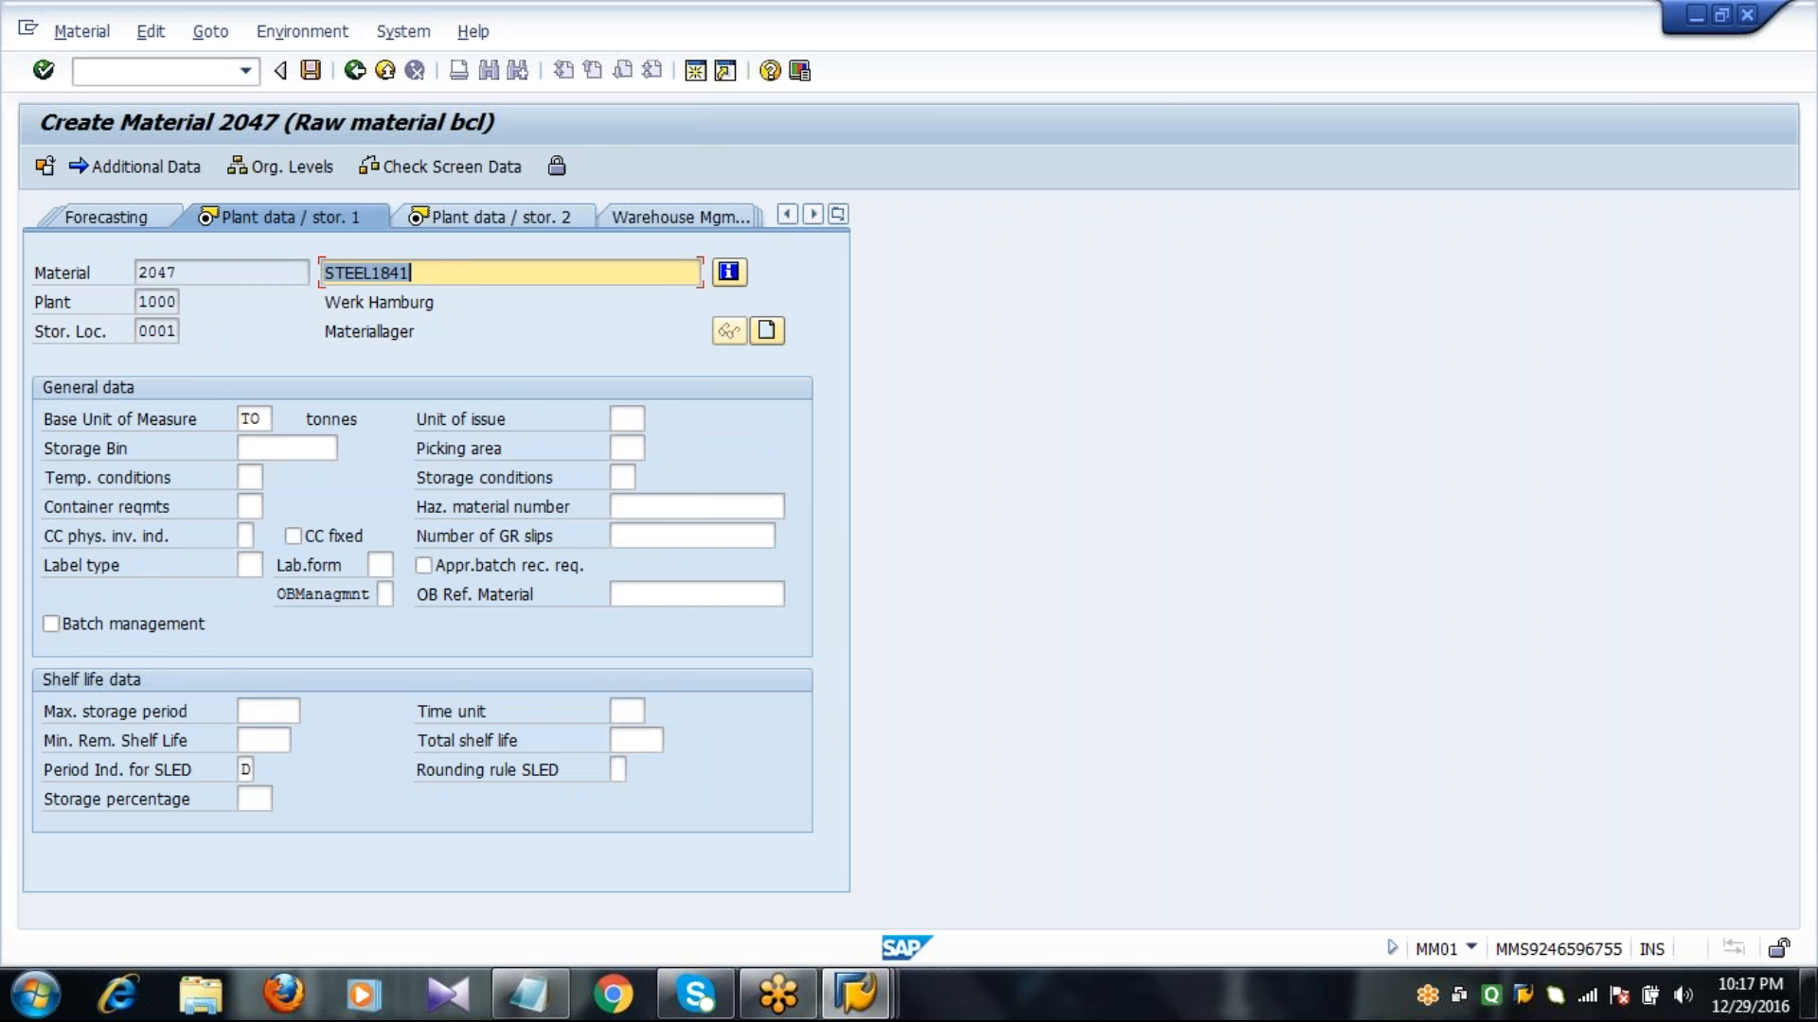
pyautogui.press('Return')
pyautogui.press('Return')
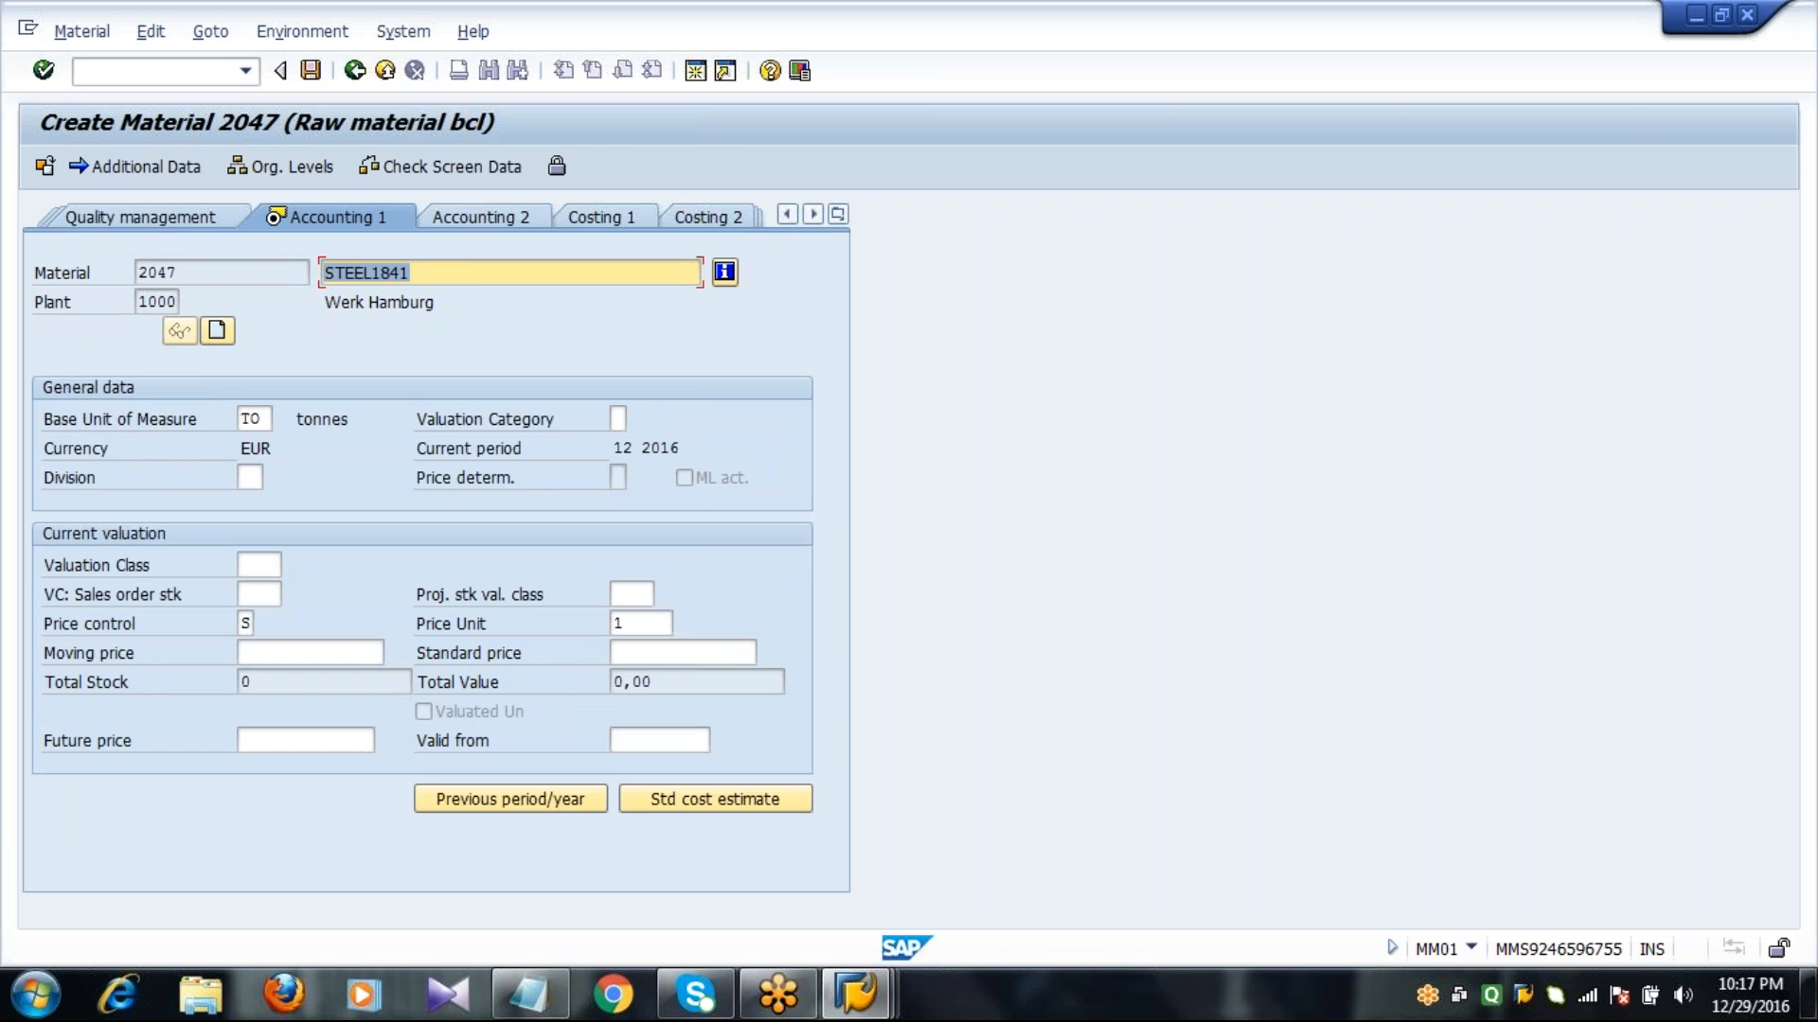
# Set the valuation class to 3000 and the price control to V in the accounting data.
pyautogui.click(257, 565)
pyautogui.write('3000')
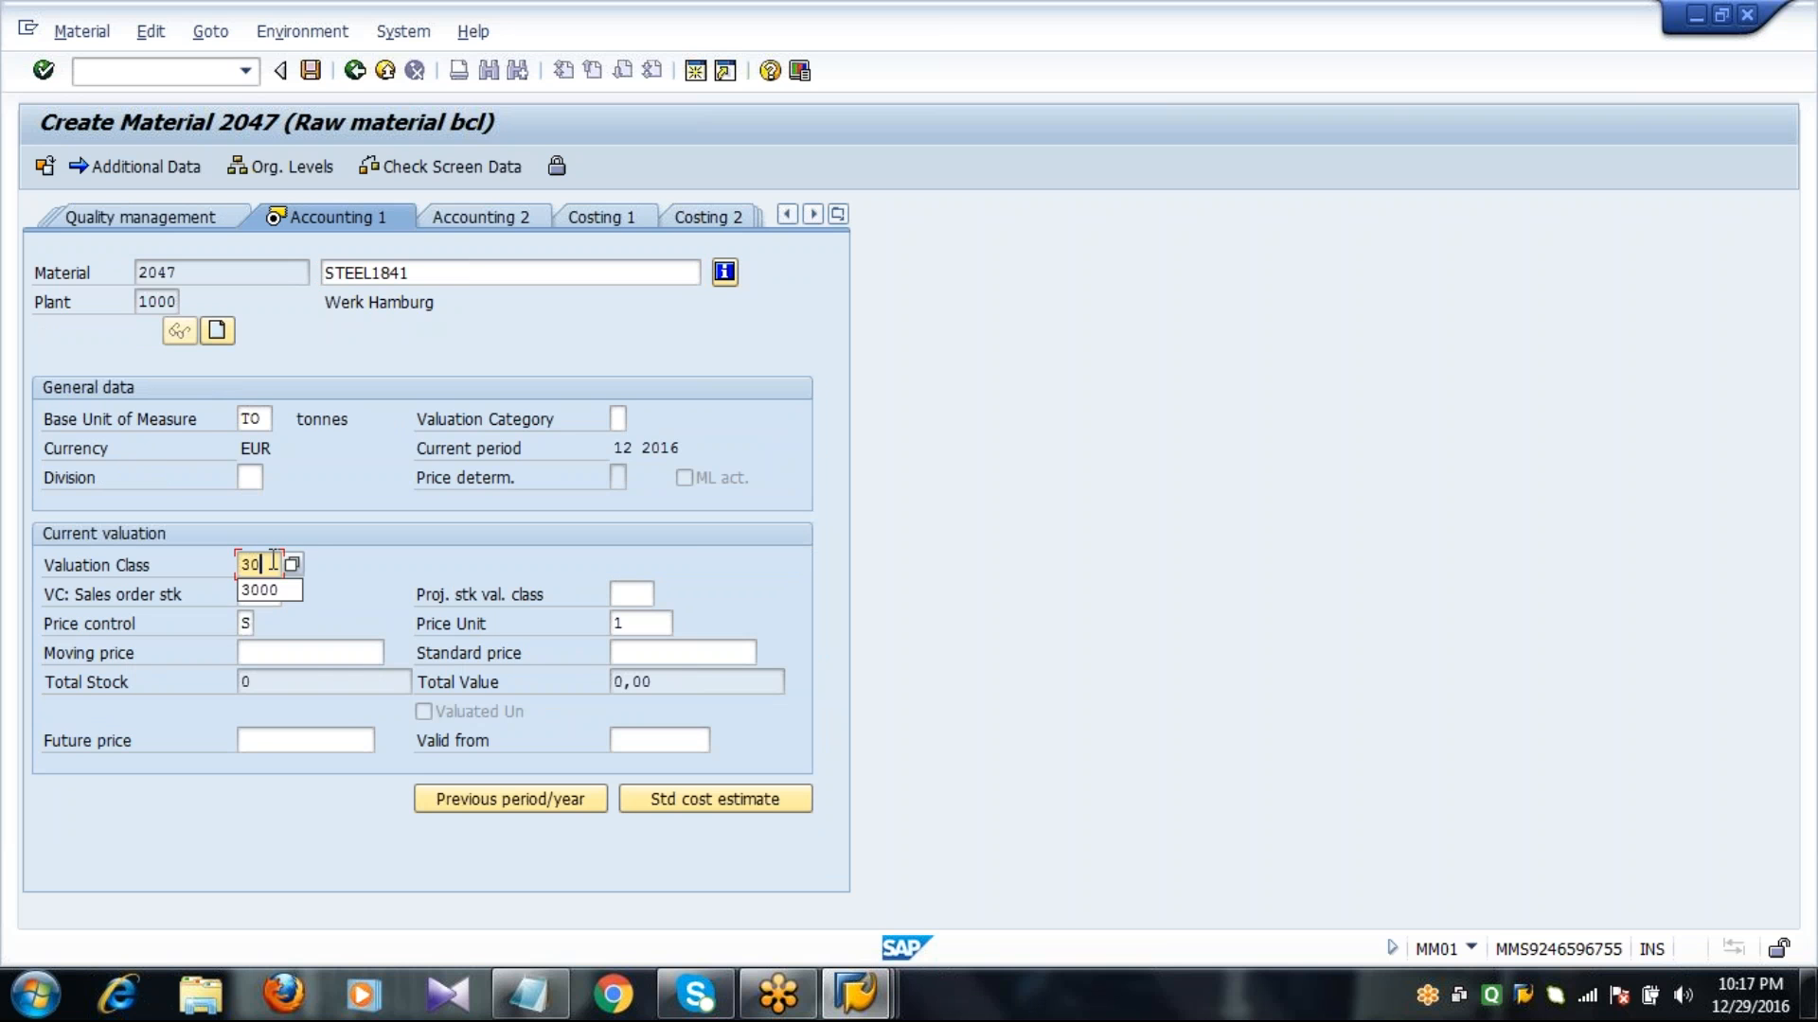
pyautogui.press('Tab')
pyautogui.press('Tab')
pyautogui.press('Tab')
pyautogui.write('V')
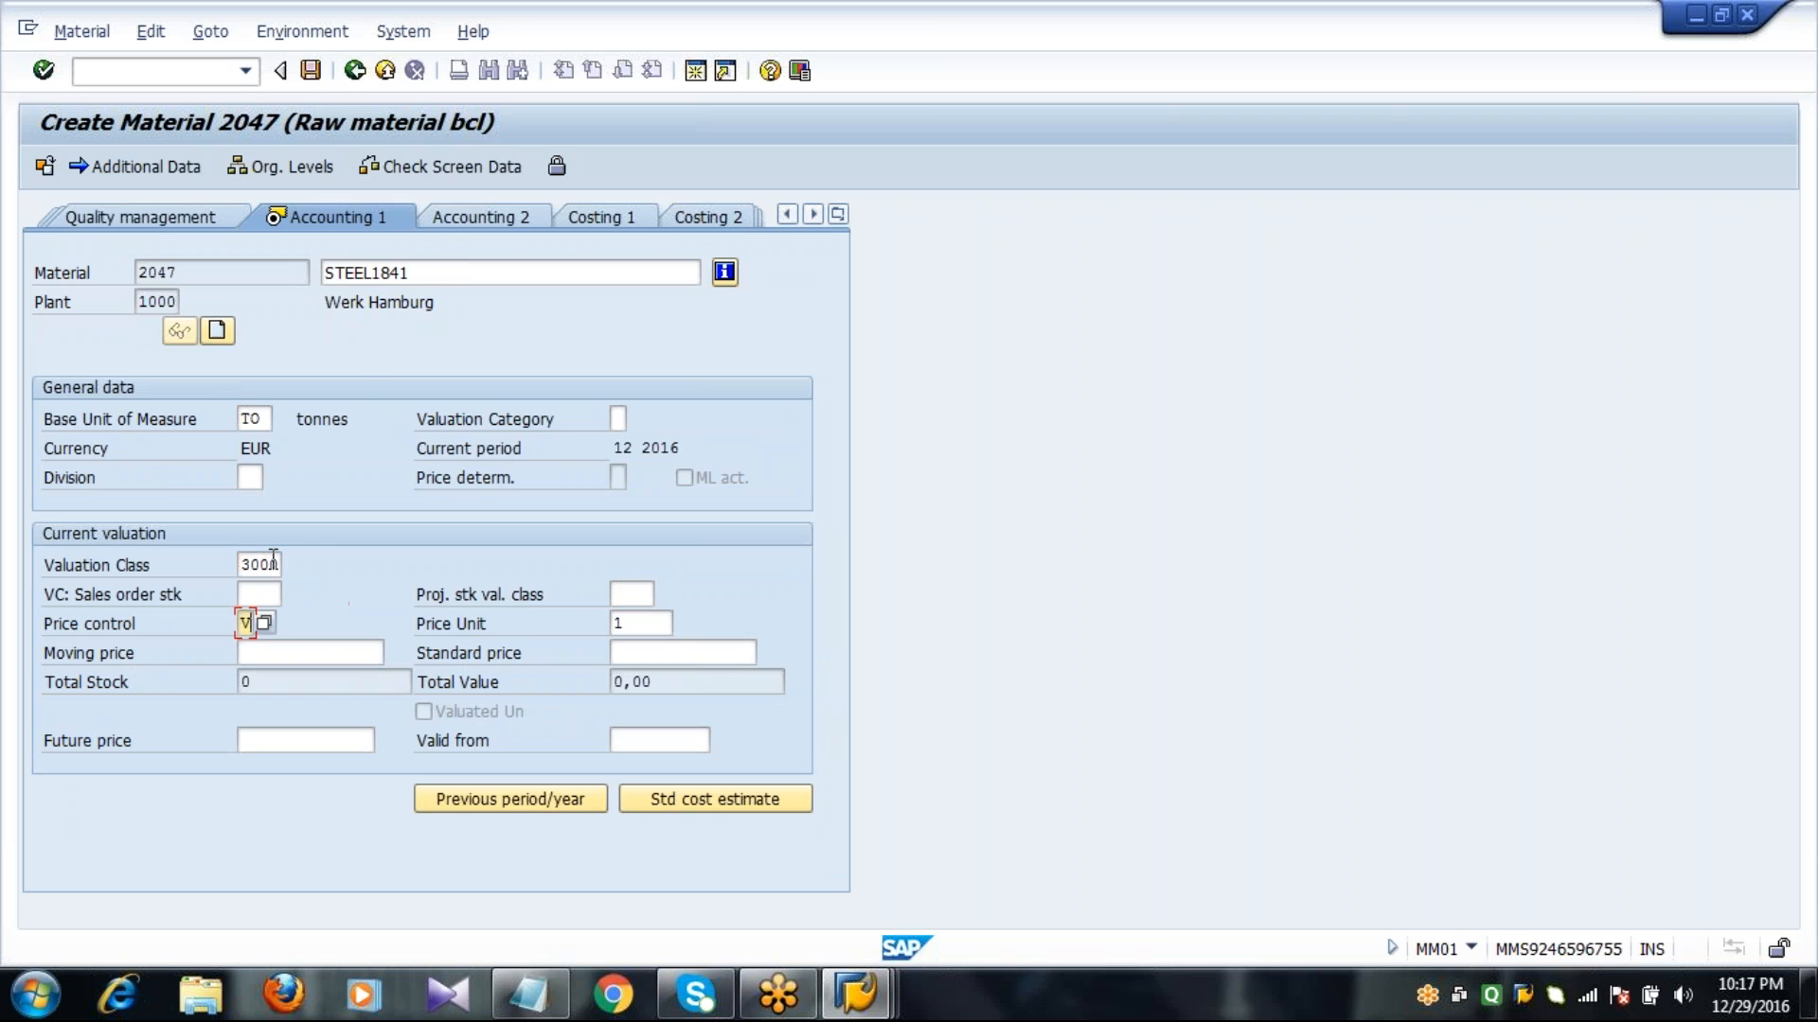
# Enter a moving price of 10 and save the new material.
pyautogui.press('Tab')
pyautogui.press('Tab')
pyautogui.write('10')
pyautogui.press('Return')
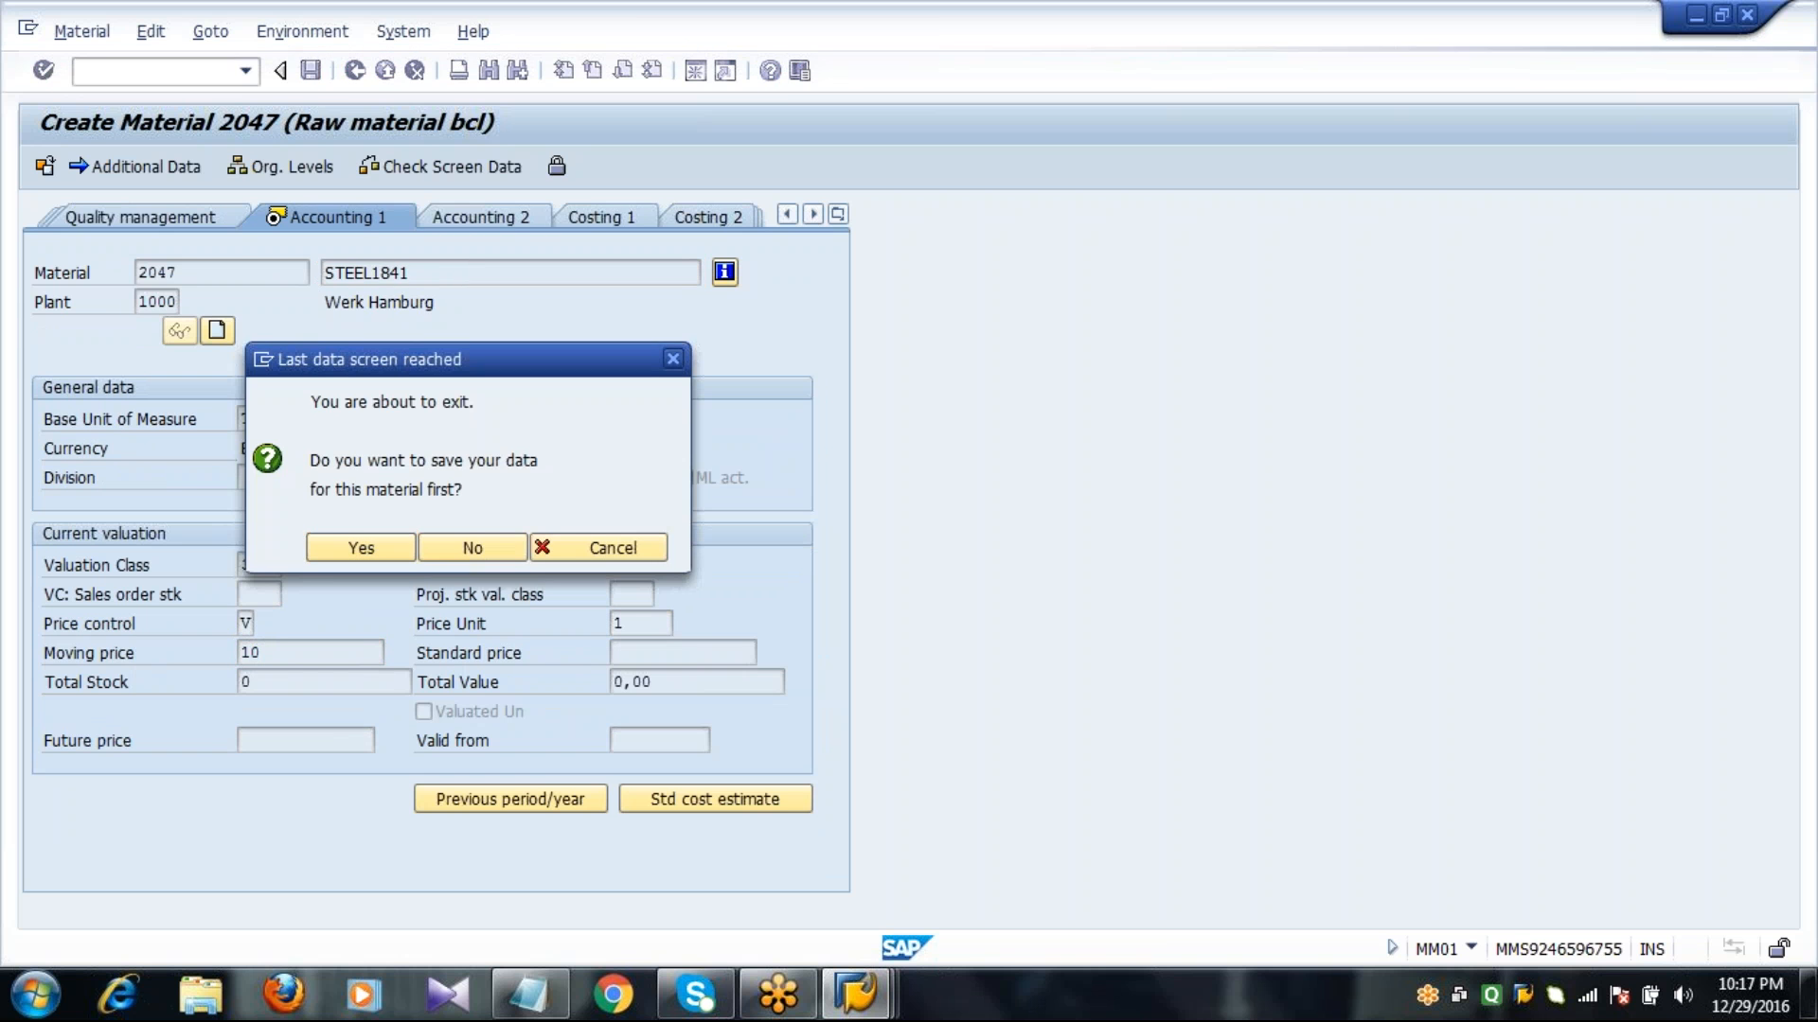
pyautogui.press('Return')
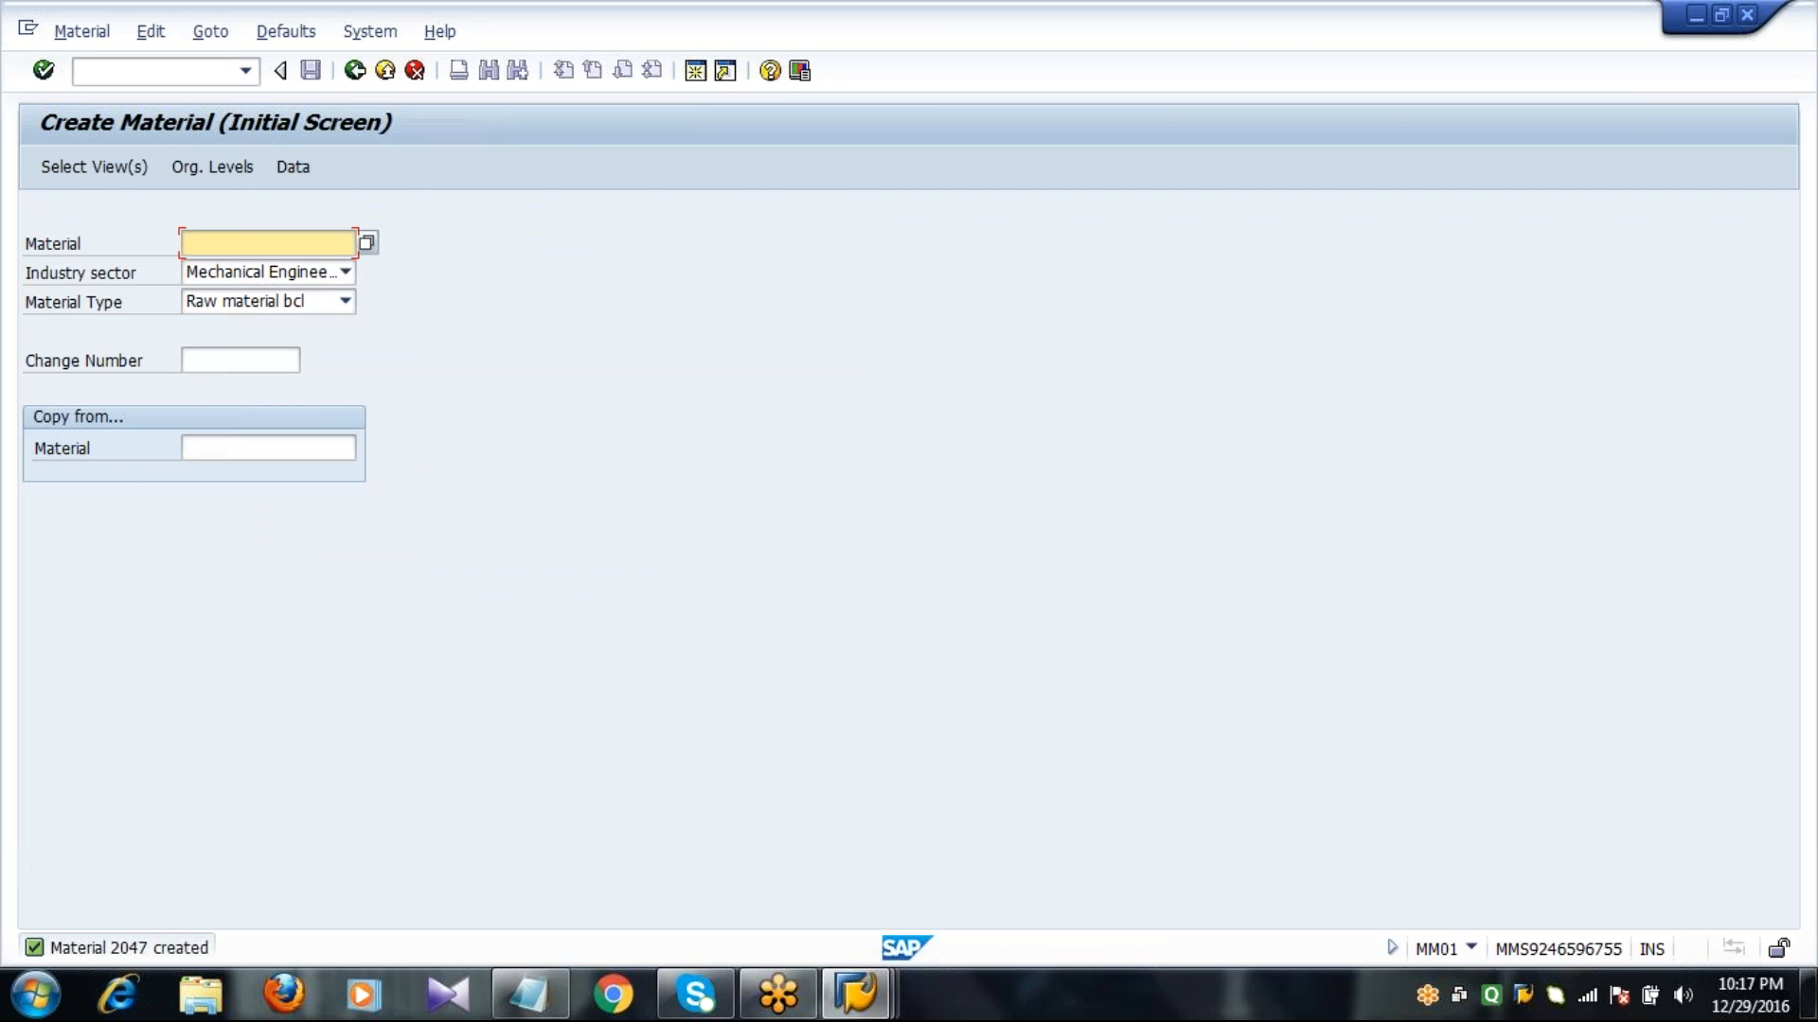
# Leave material creation and start transaction MB1C with movement type 501, opening the item entry for the goods receipt.
pyautogui.click(355, 70)
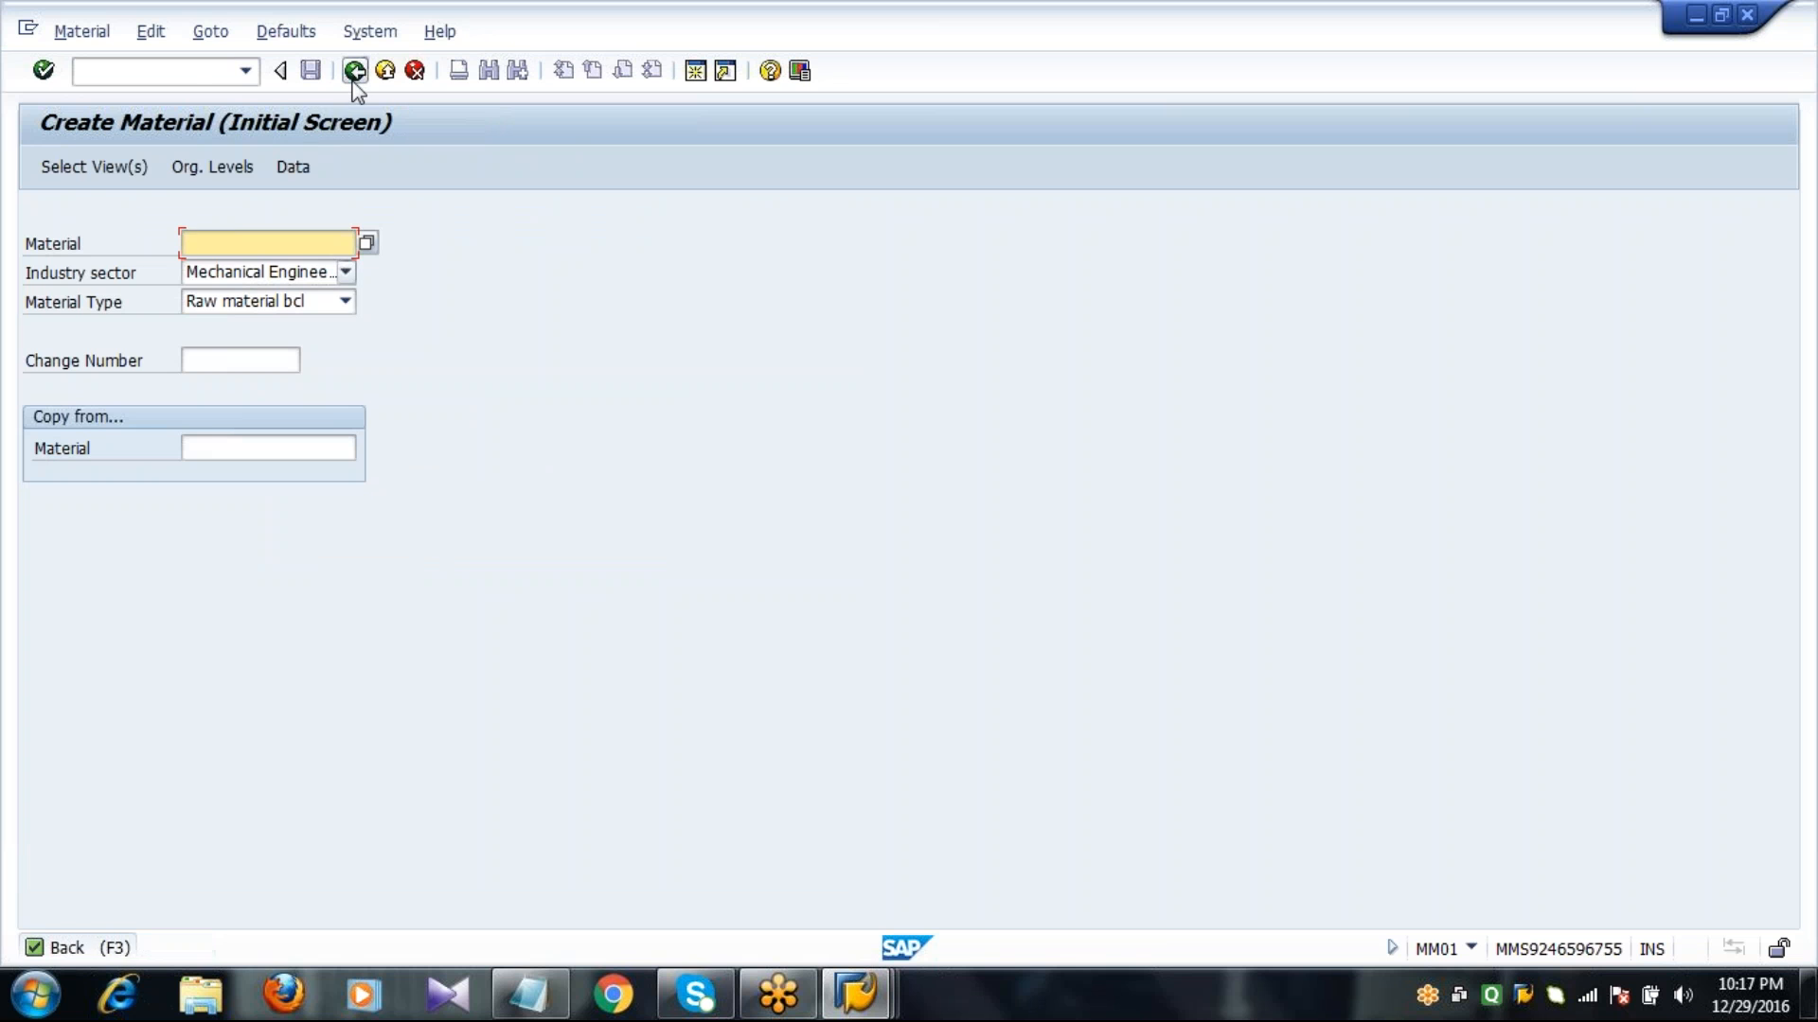
pyautogui.click(191, 76)
pyautogui.write('MB1C')
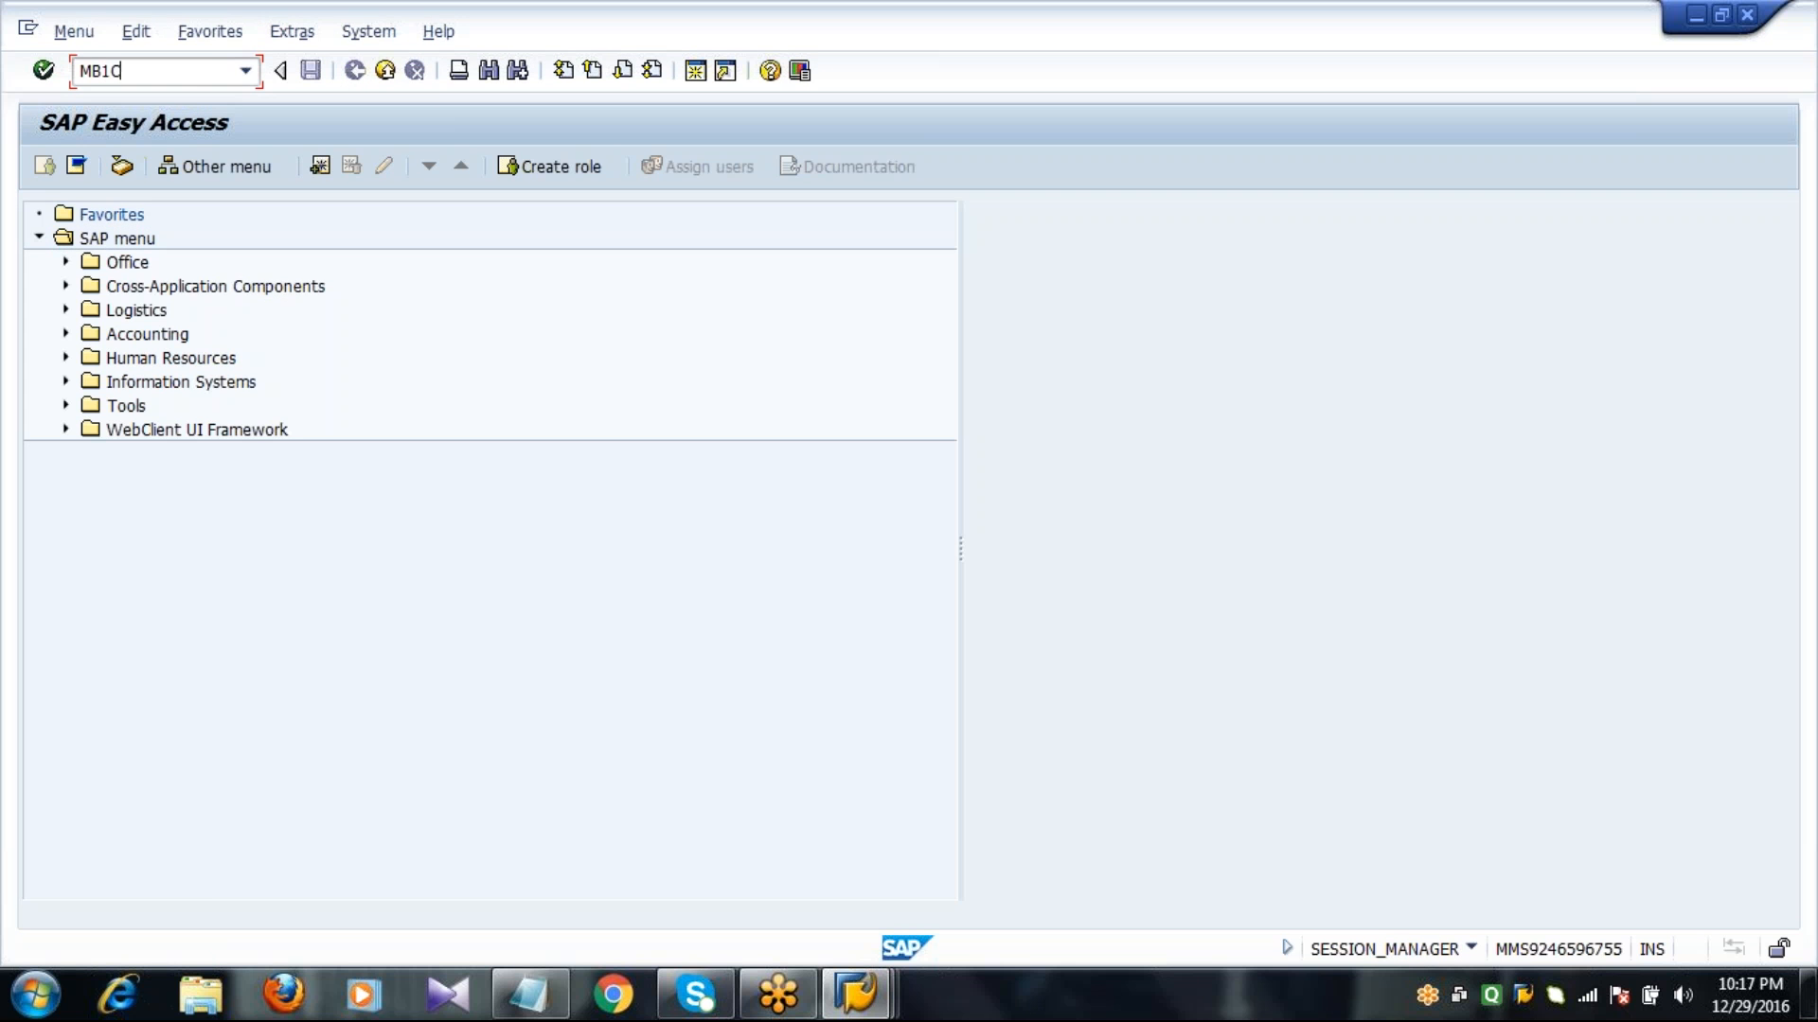
pyautogui.press('Return')
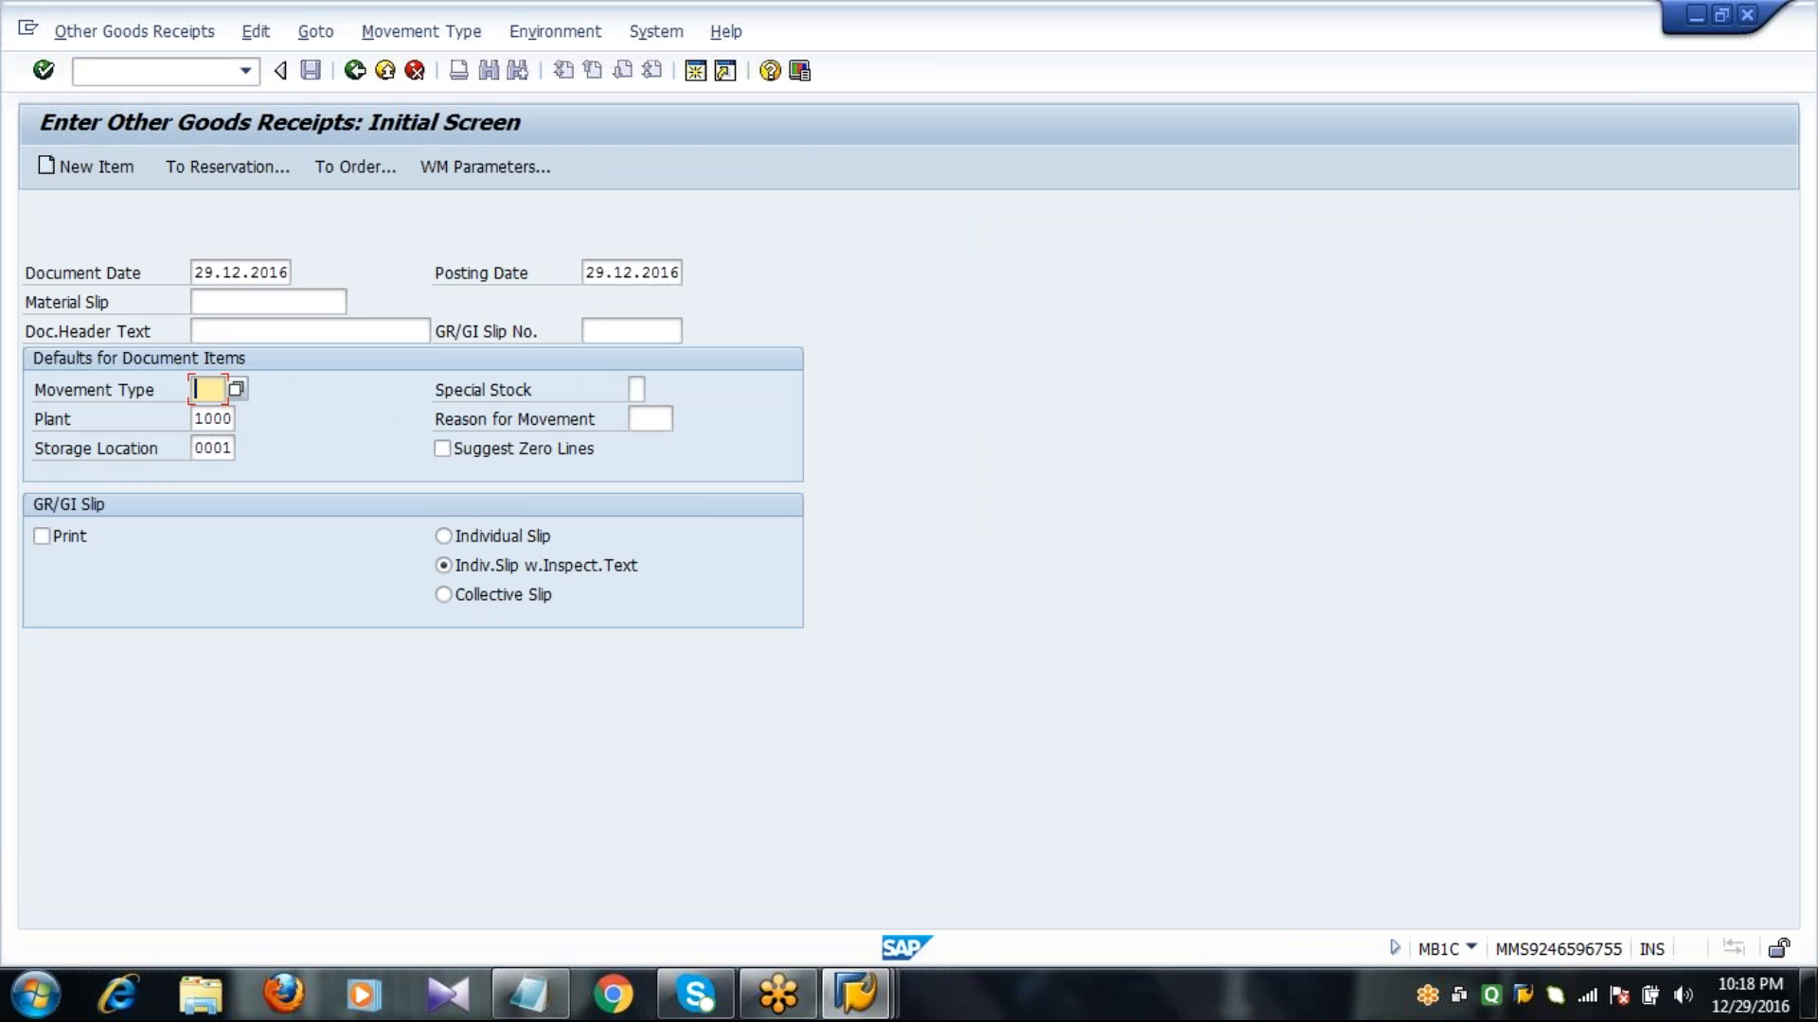
pyautogui.write('501')
pyautogui.press('Return')
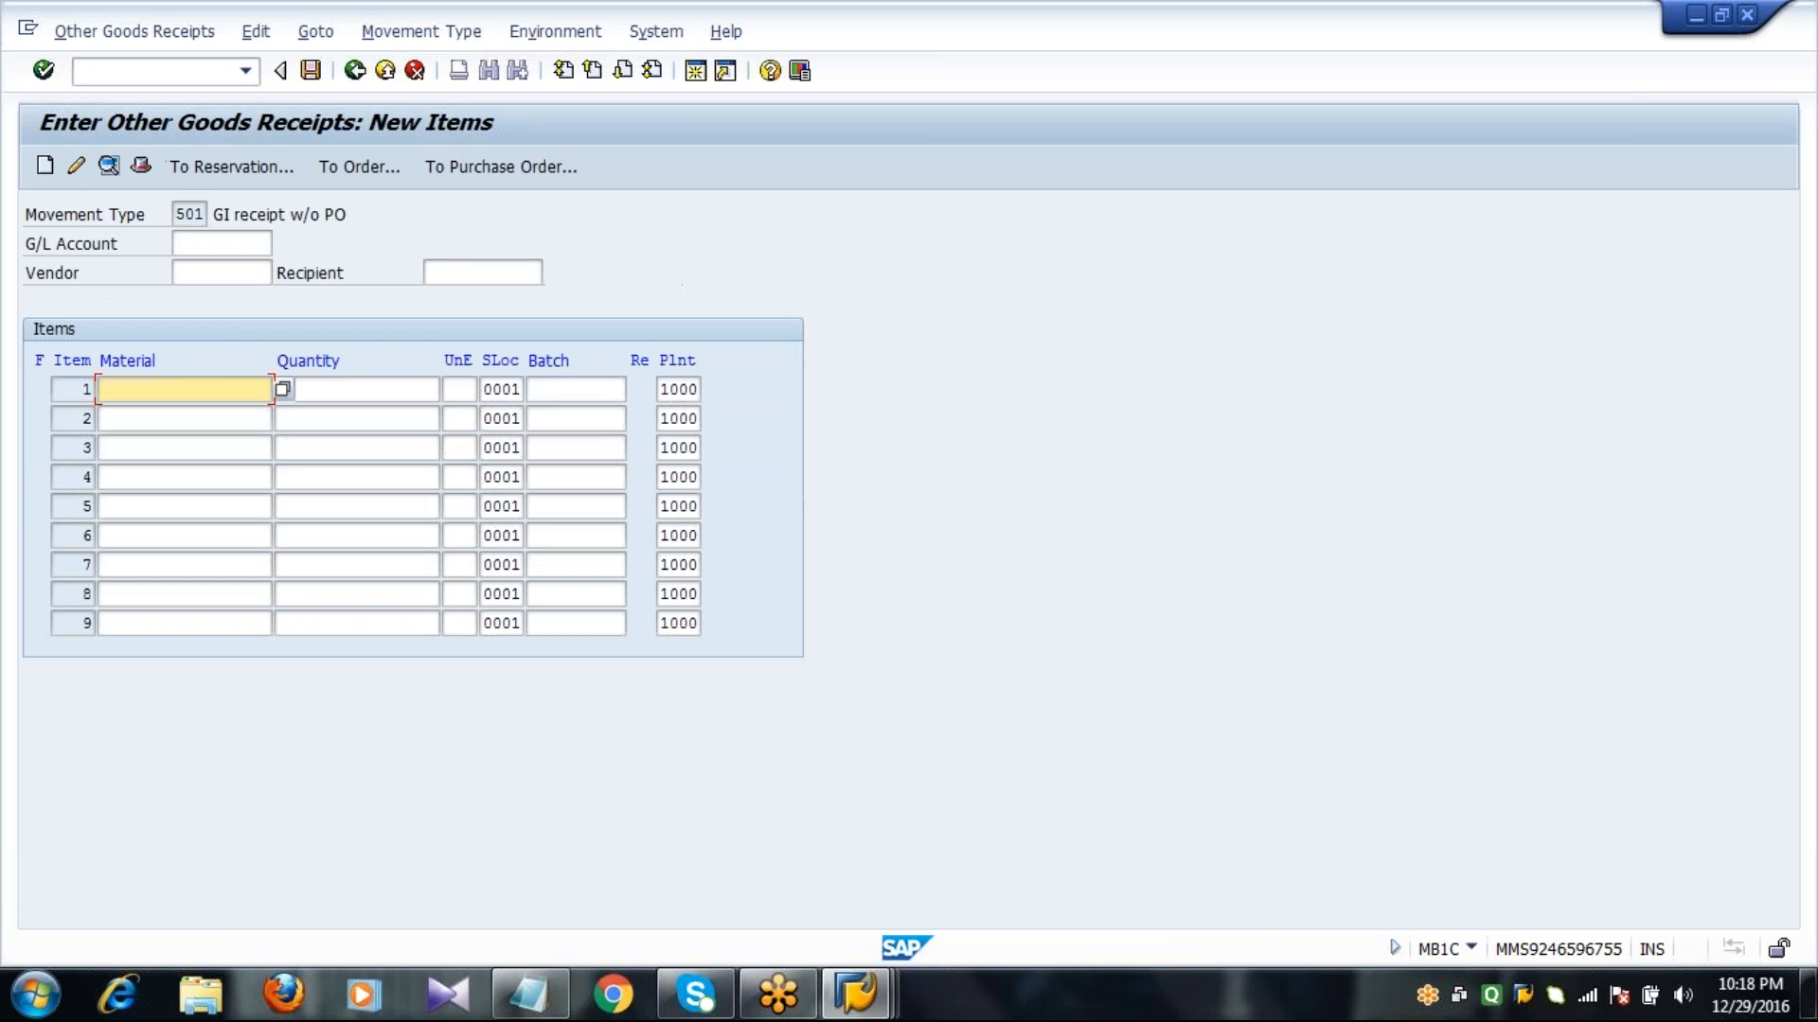
# Enter material 2047 with a quantity of 100 as the first receipt item and post the goods receipt.
pyautogui.write('2047')
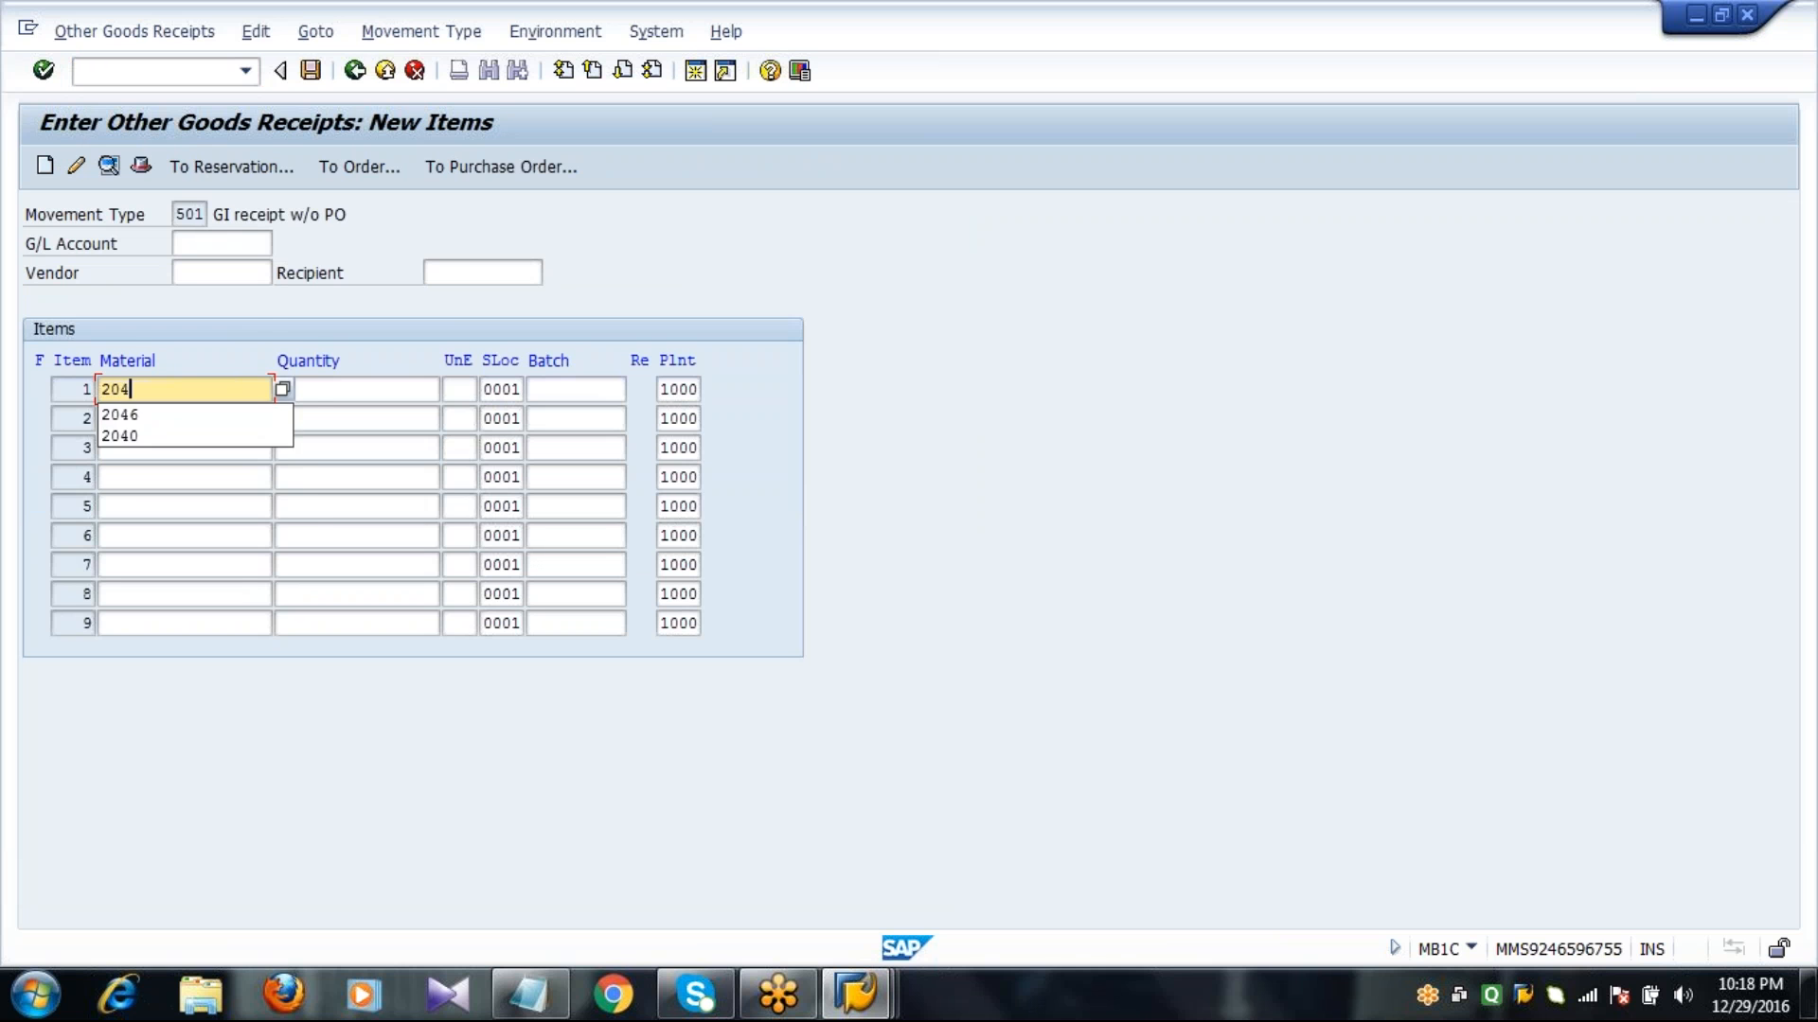
pyautogui.press('Tab')
pyautogui.write('100')
pyautogui.press('Return')
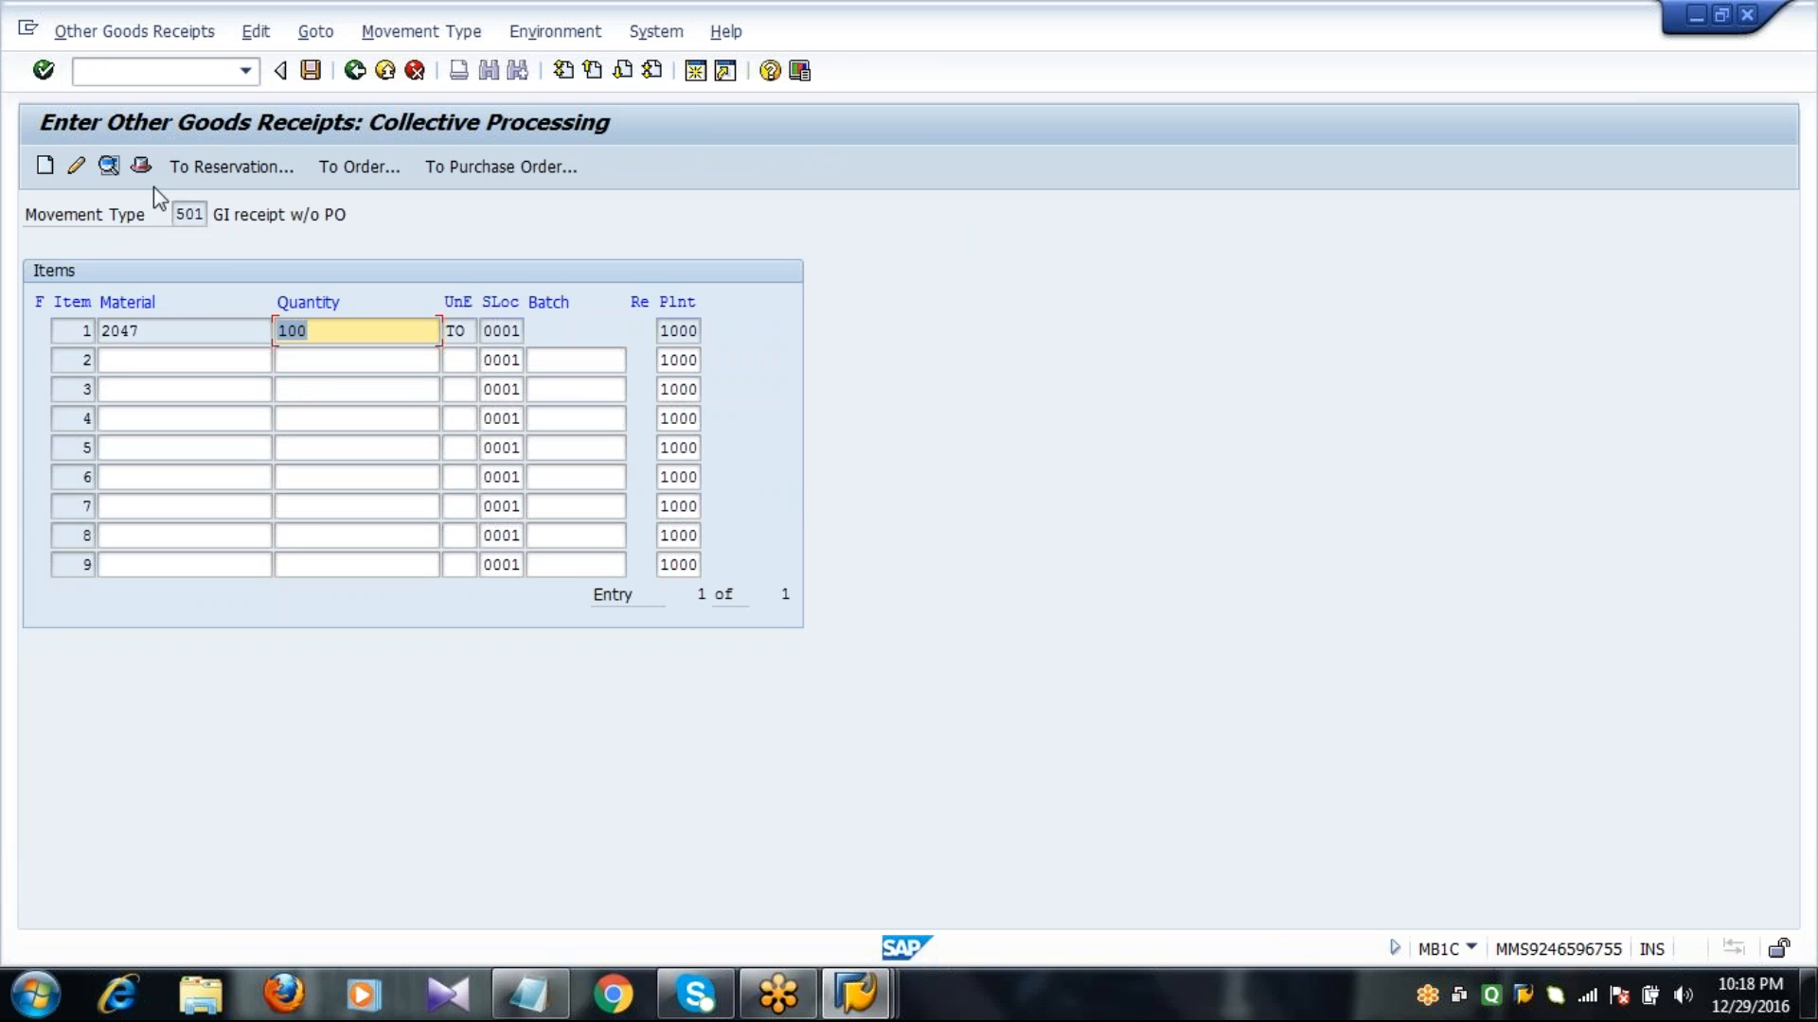
pyautogui.click(312, 72)
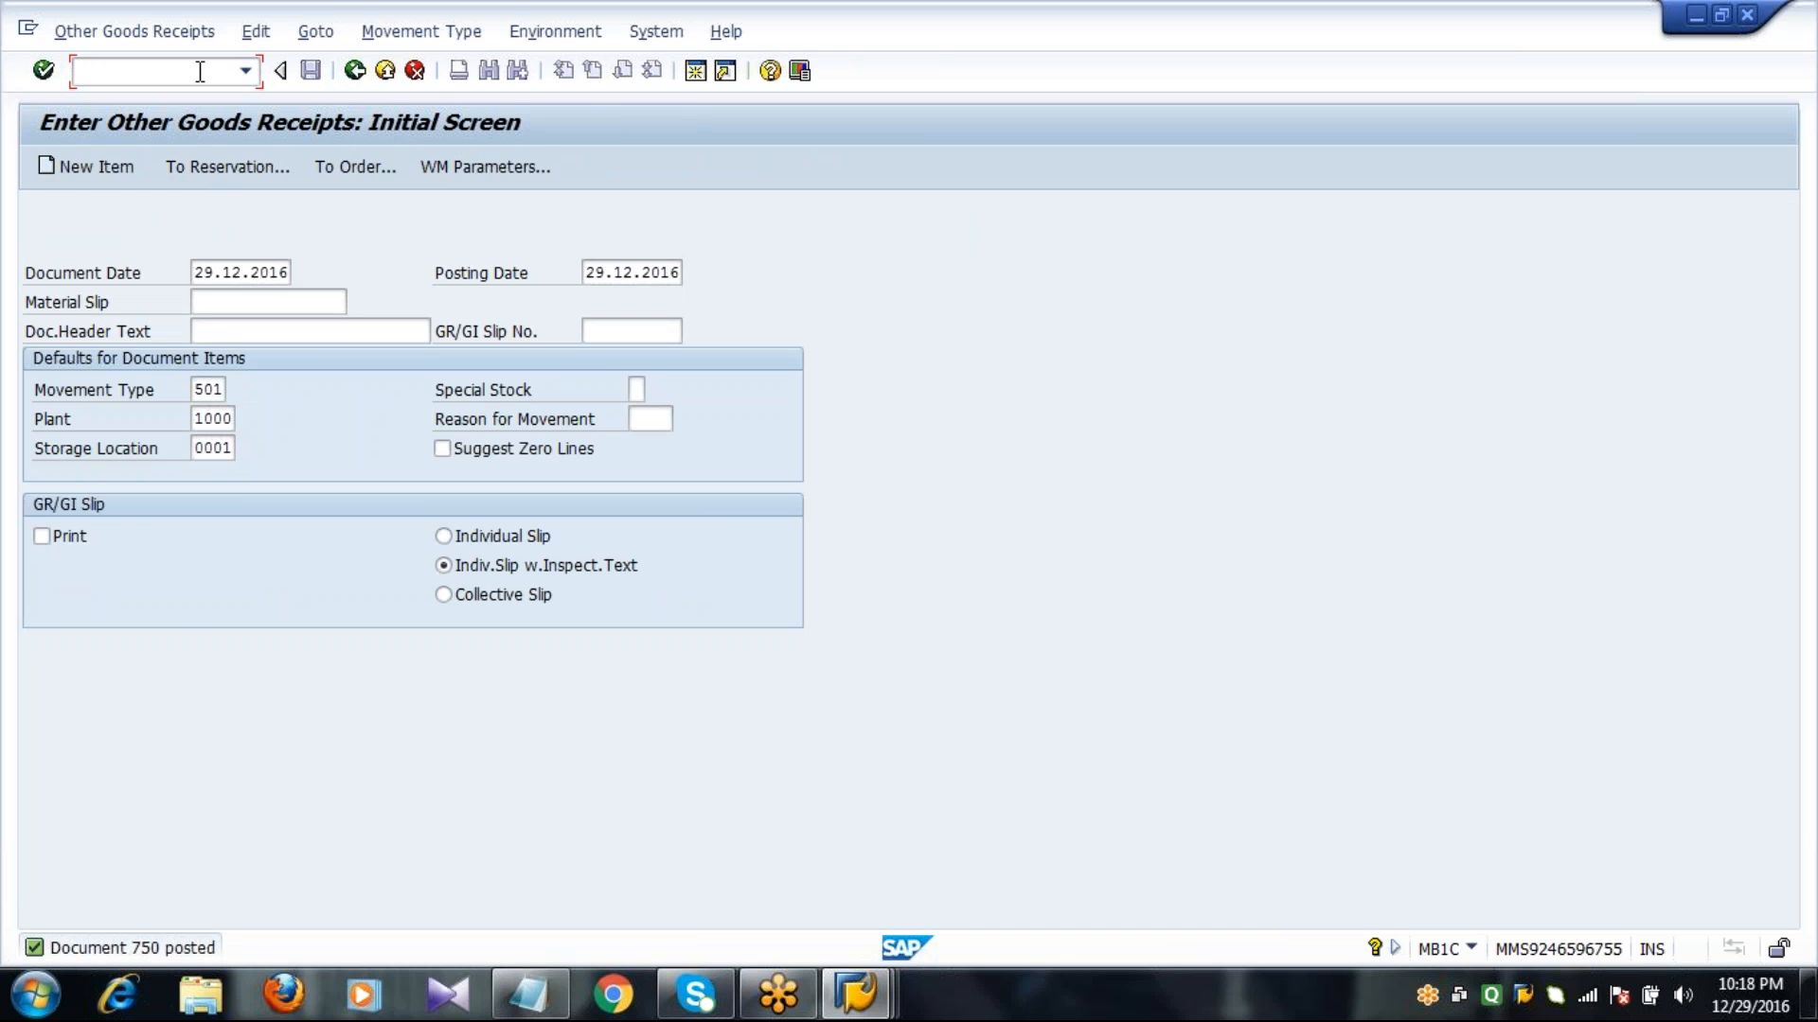
# Start transaction MB1A with movement type 201 and enter cost center 1000 for the goods issue.
pyautogui.write('/NMB1A')
pyautogui.press('Return')
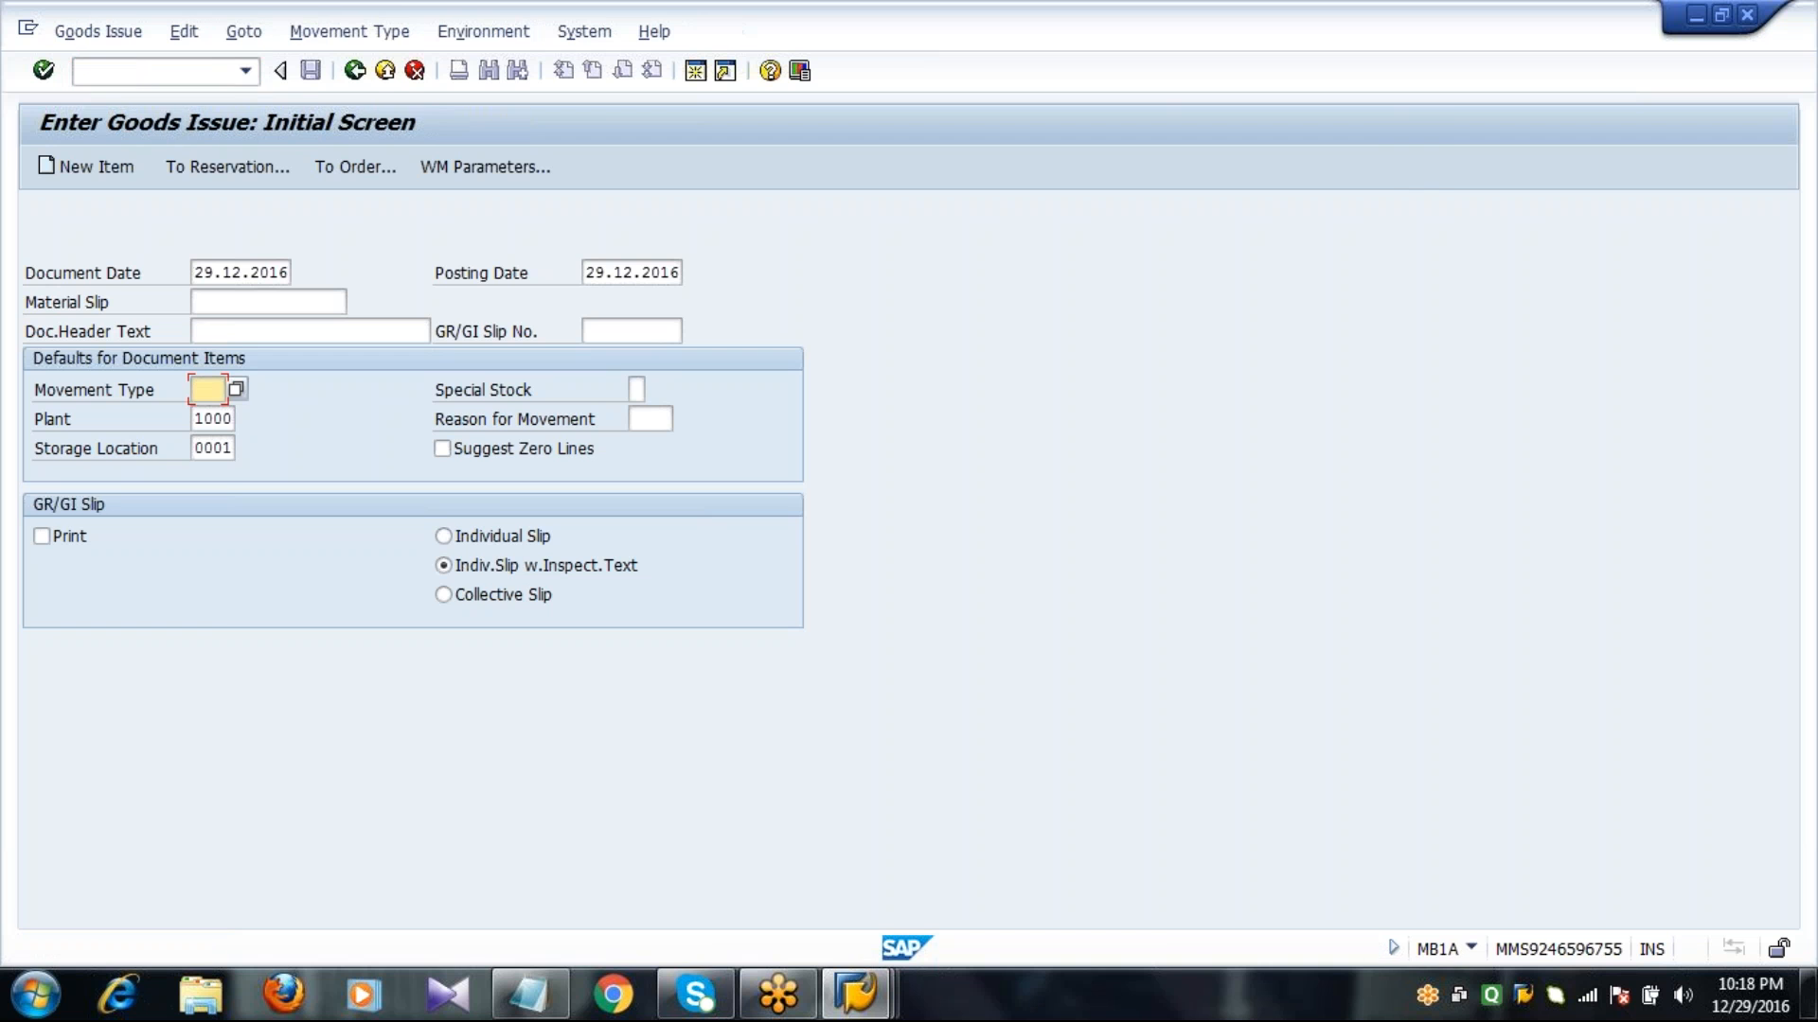
pyautogui.write('201')
pyautogui.press('Return')
pyautogui.write('1000')
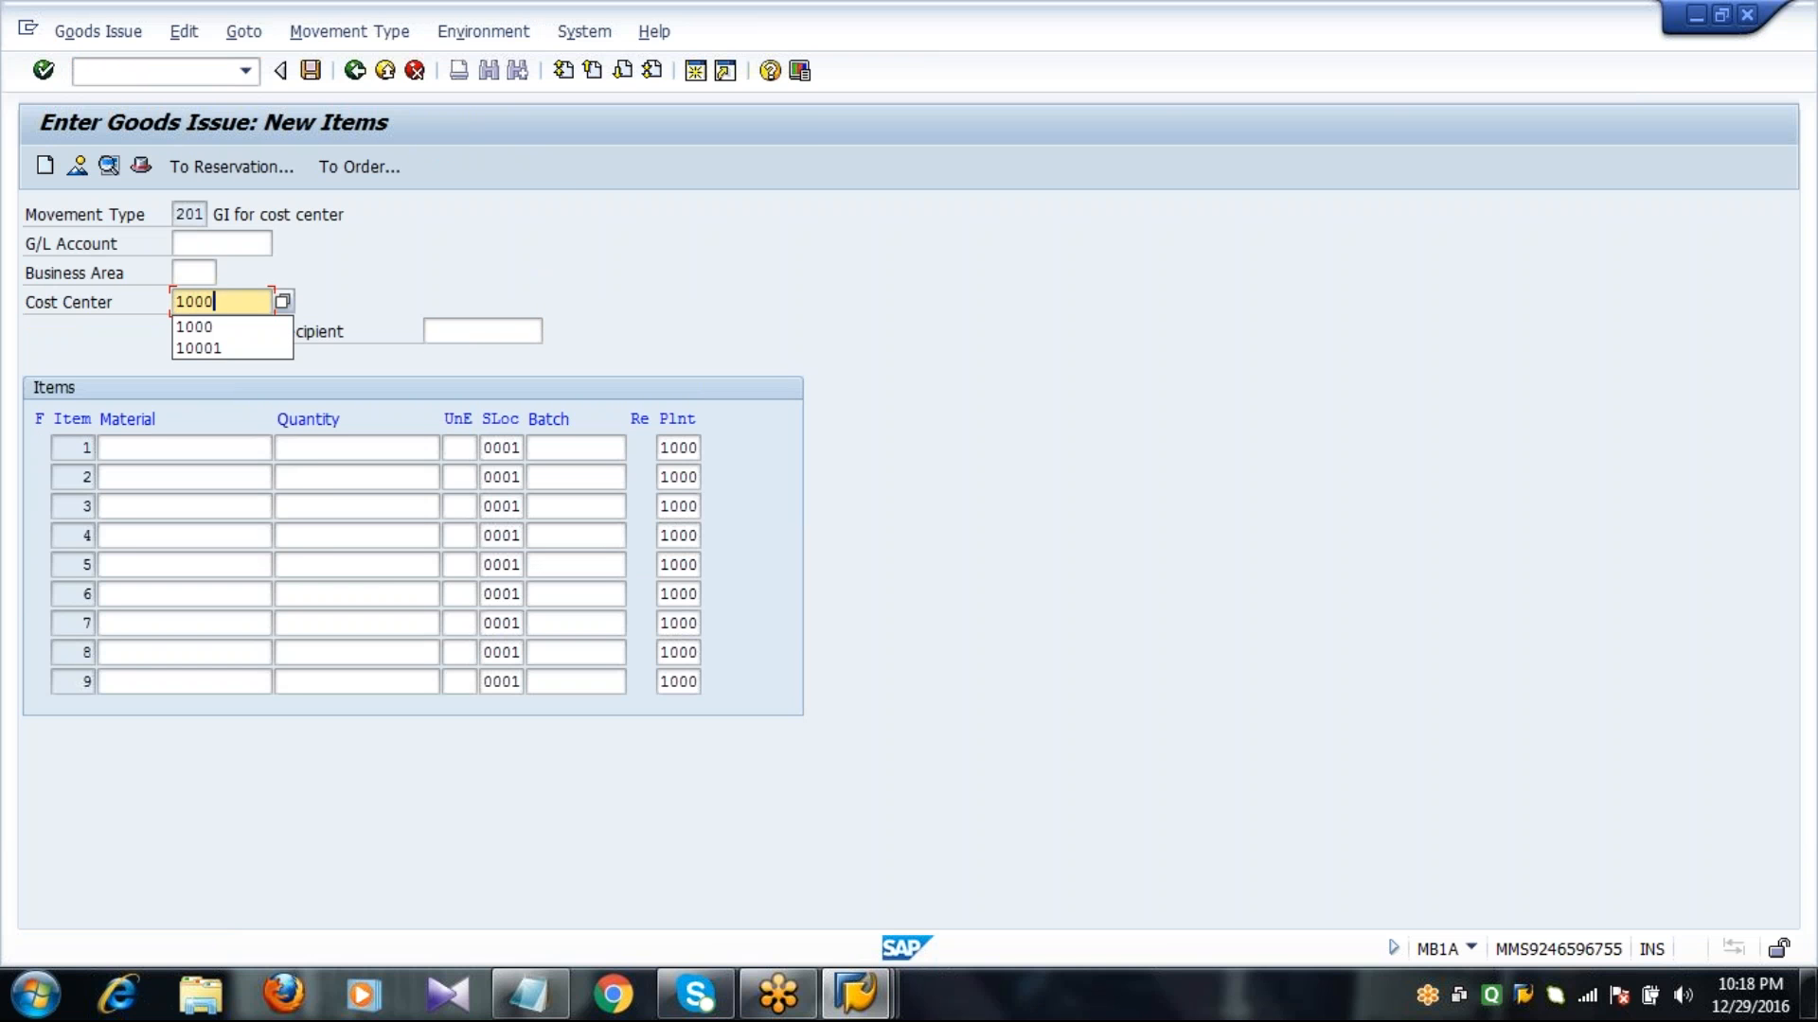
pyautogui.press('Tab')
pyautogui.press('Tab')
# Enter material 2047 with a quantity of 60 as the first issue item and post the goods issue.
pyautogui.write('20')
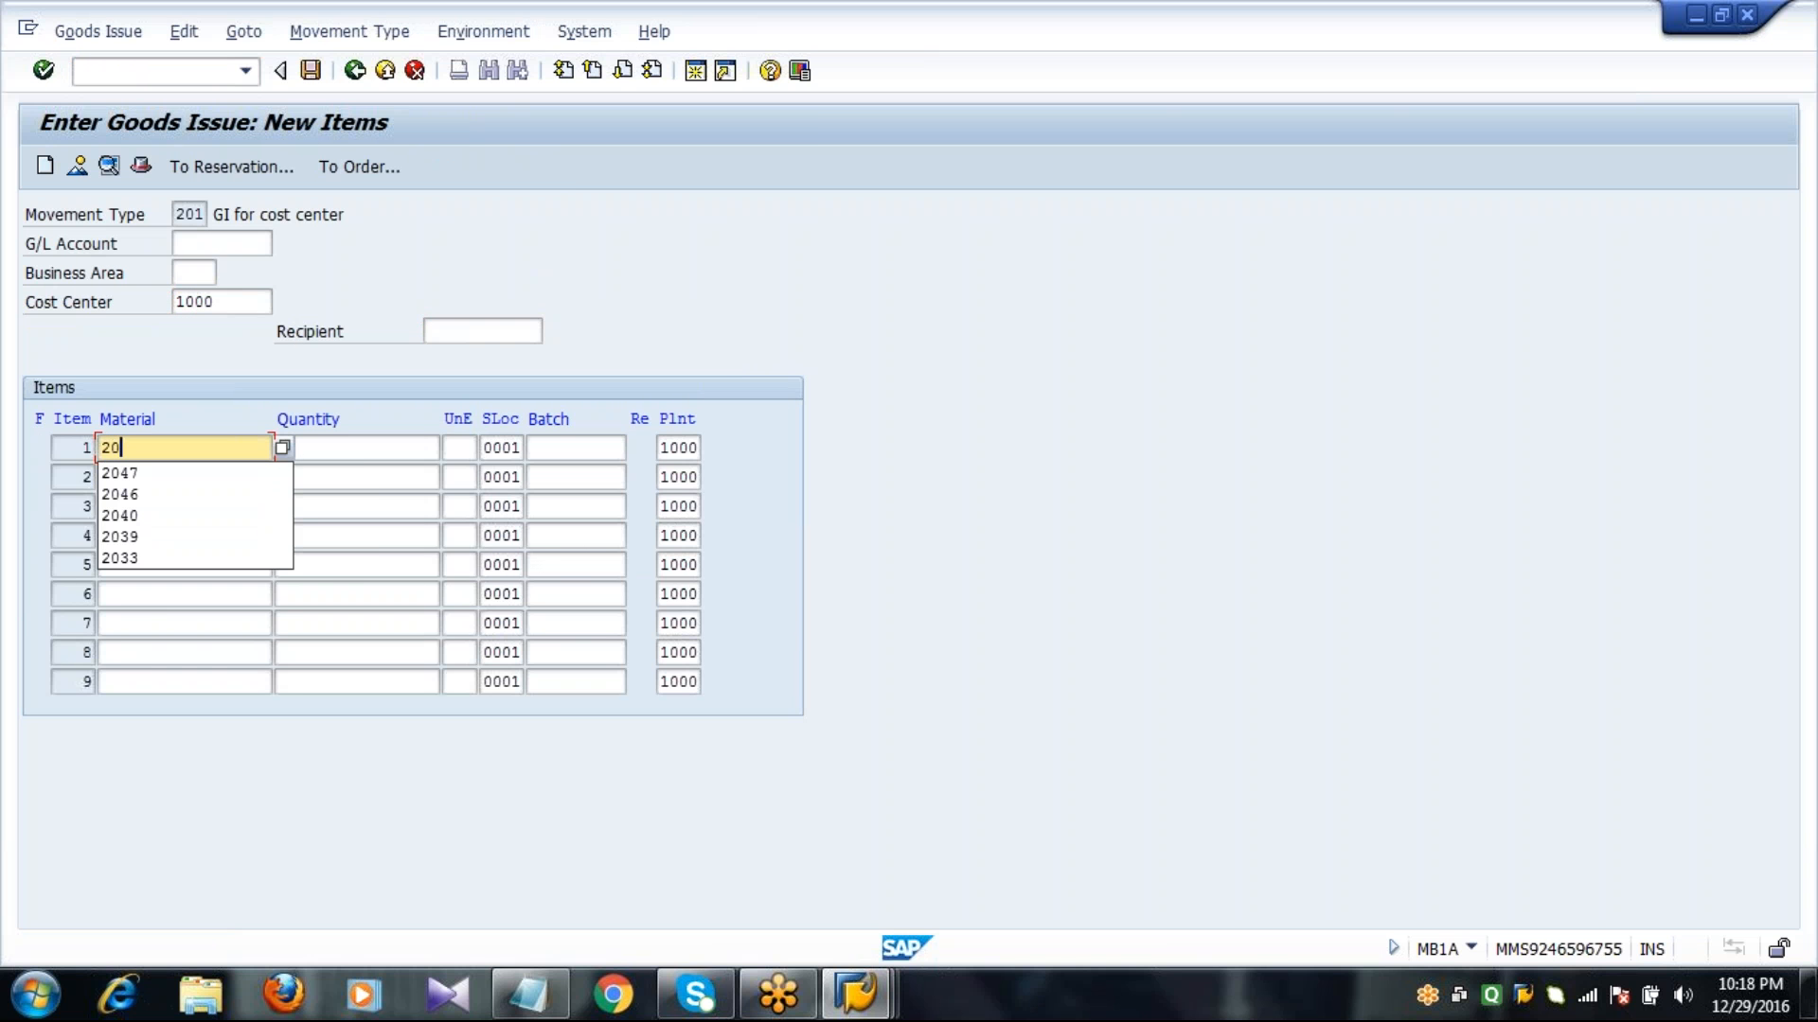
pyautogui.write('47')
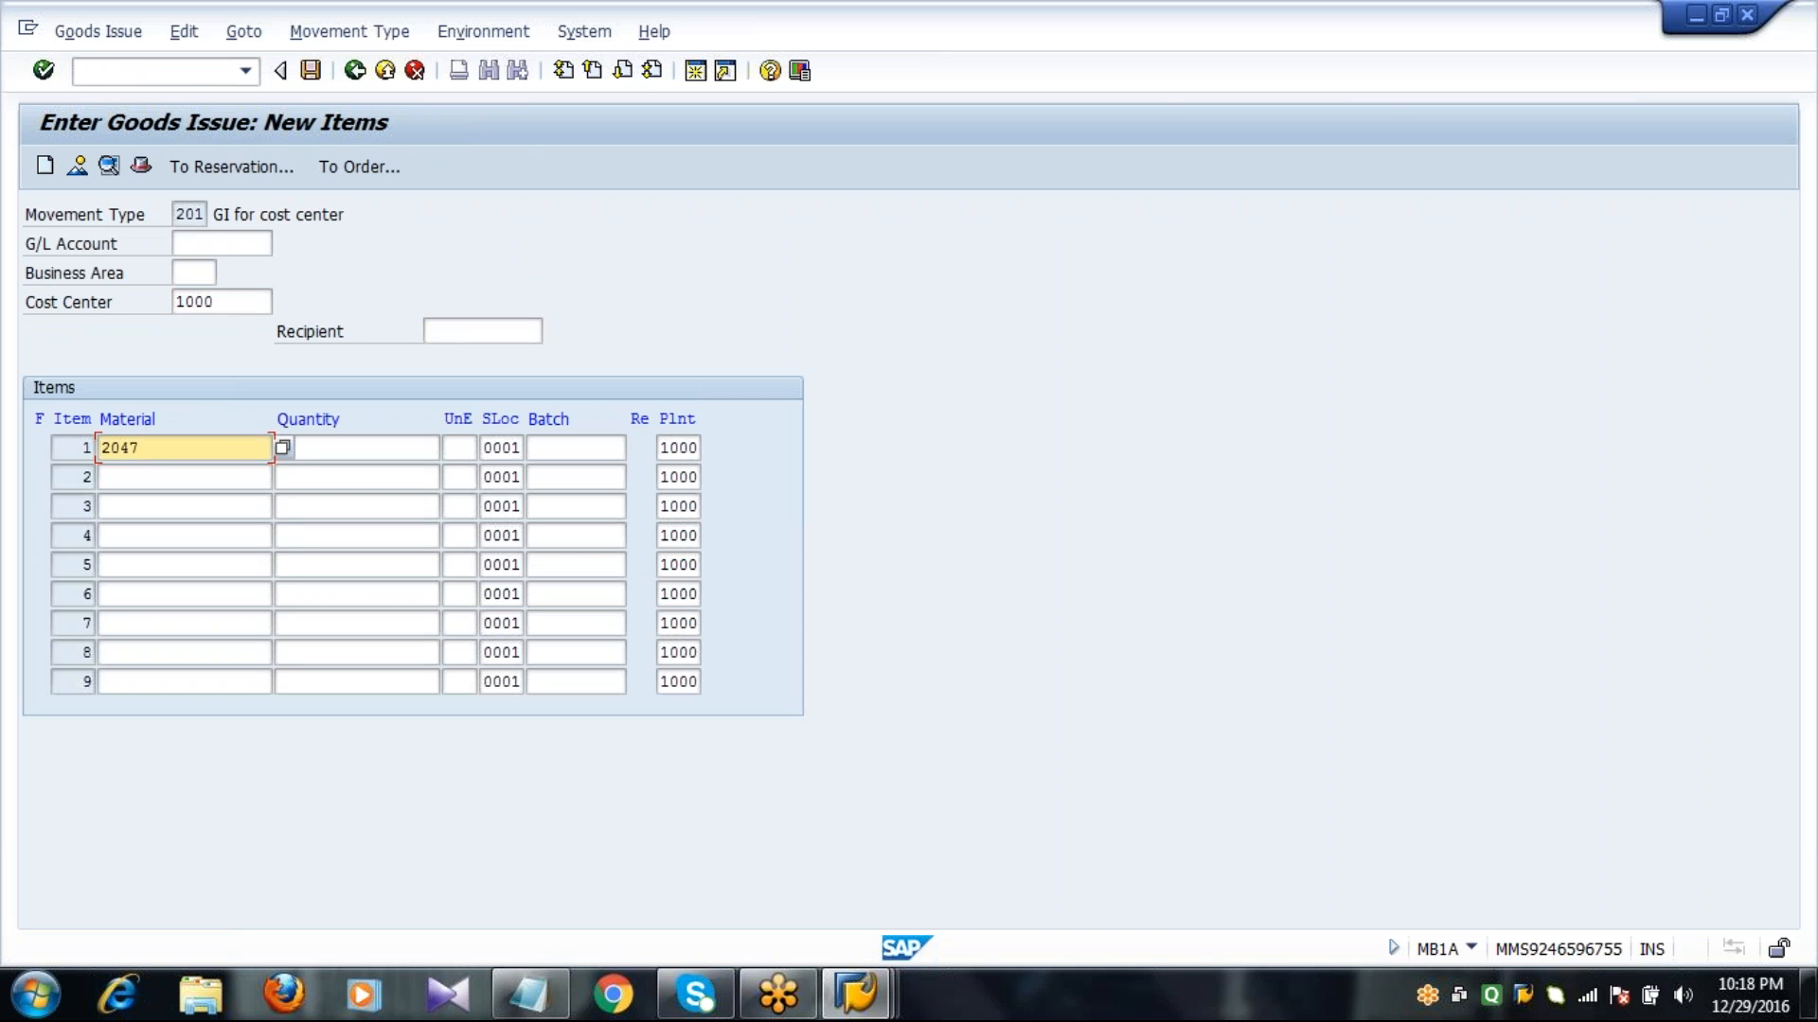
pyautogui.click(199, 71)
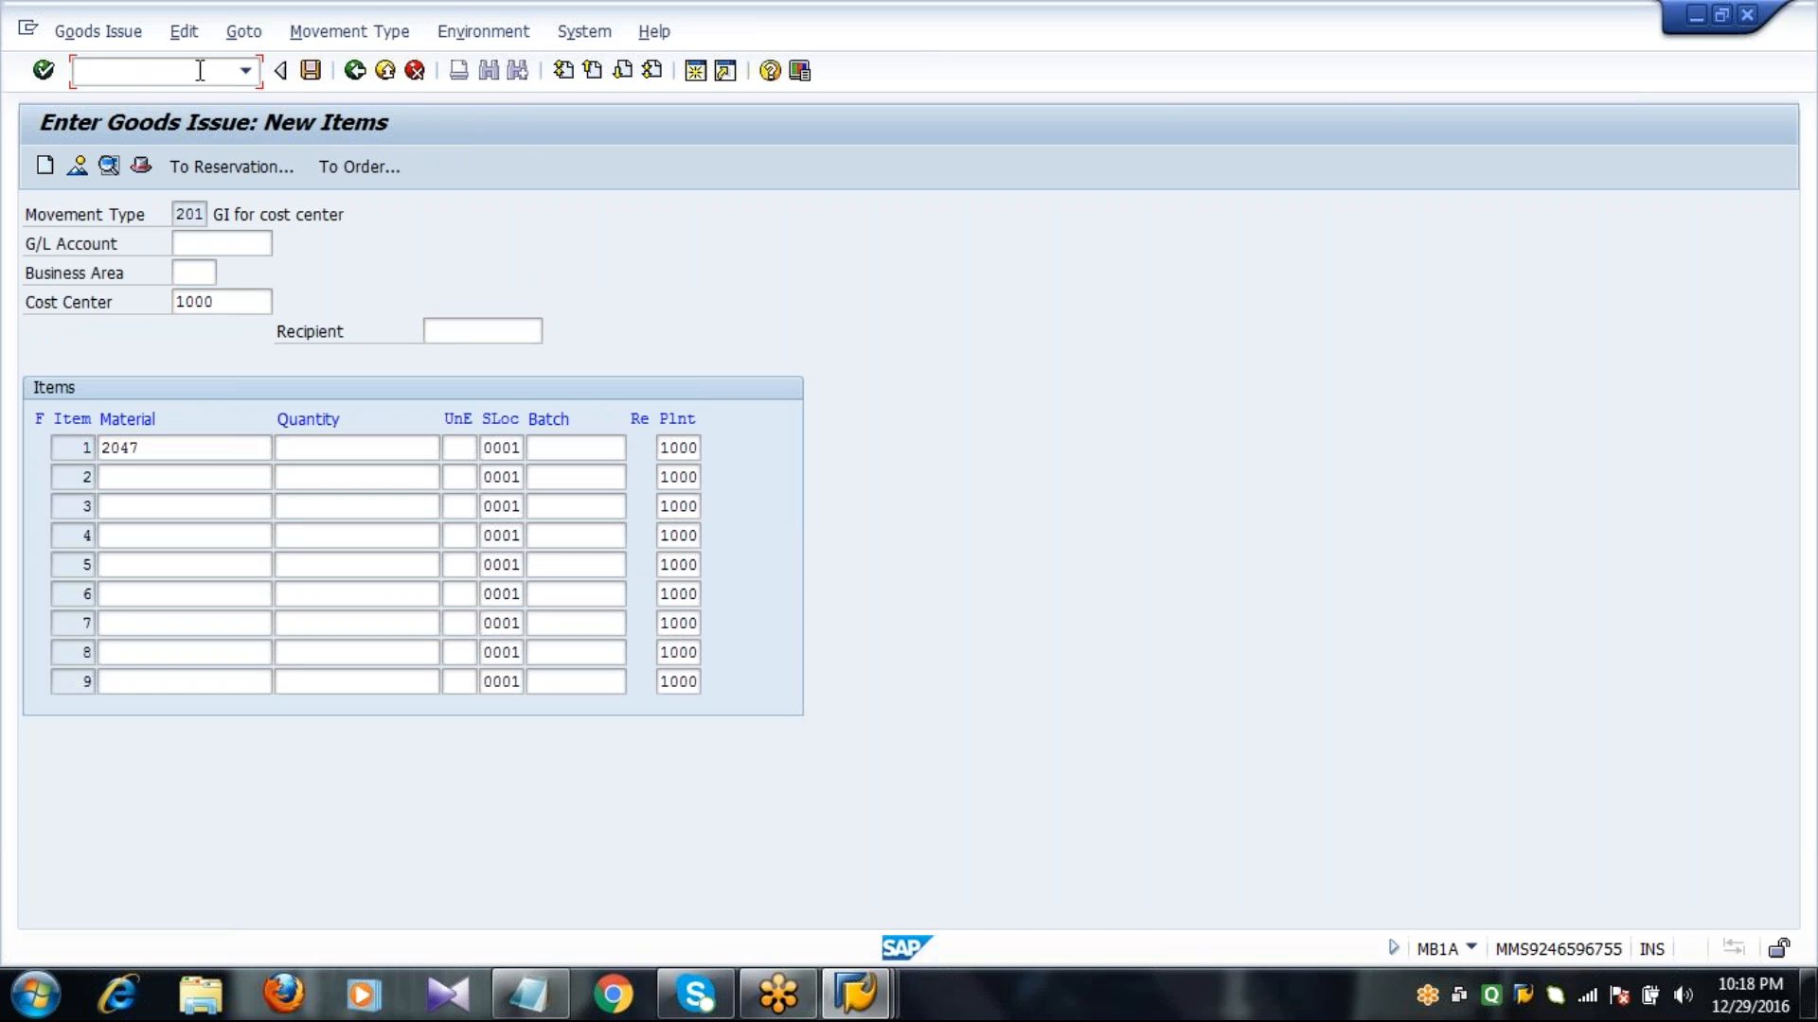
pyautogui.click(227, 459)
pyautogui.press('BackSpace')
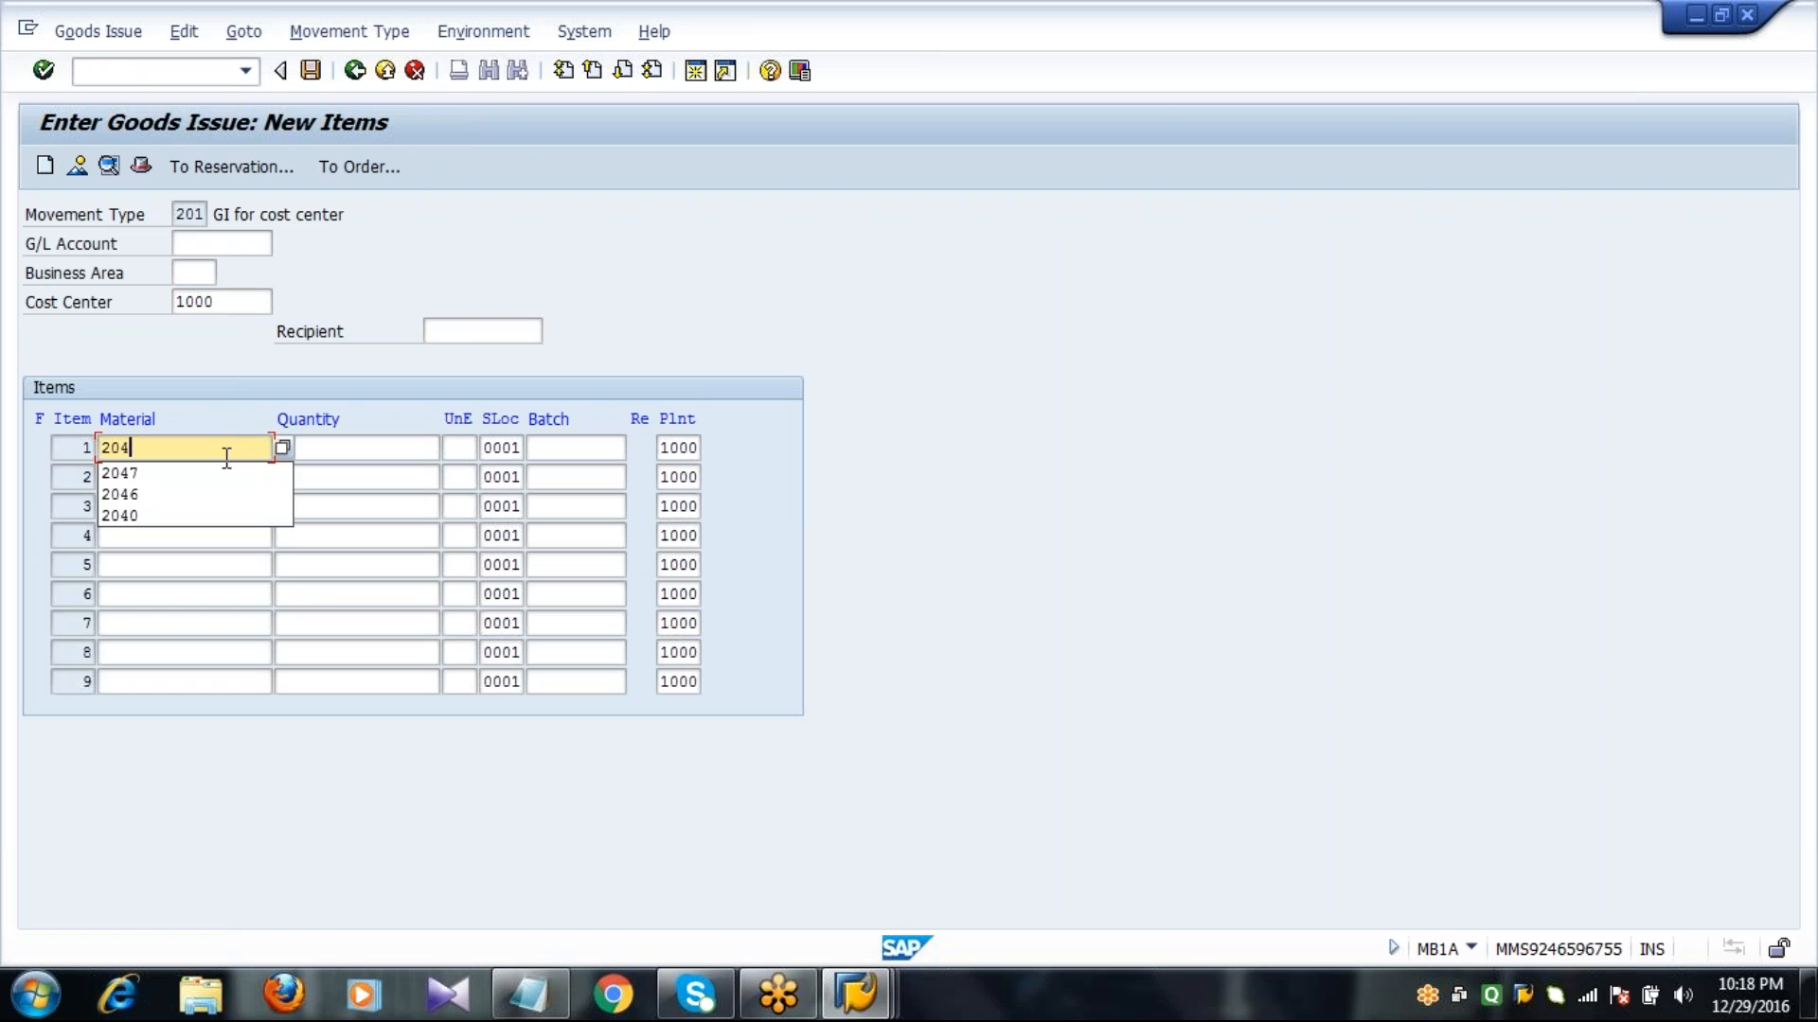
pyautogui.press('Down')
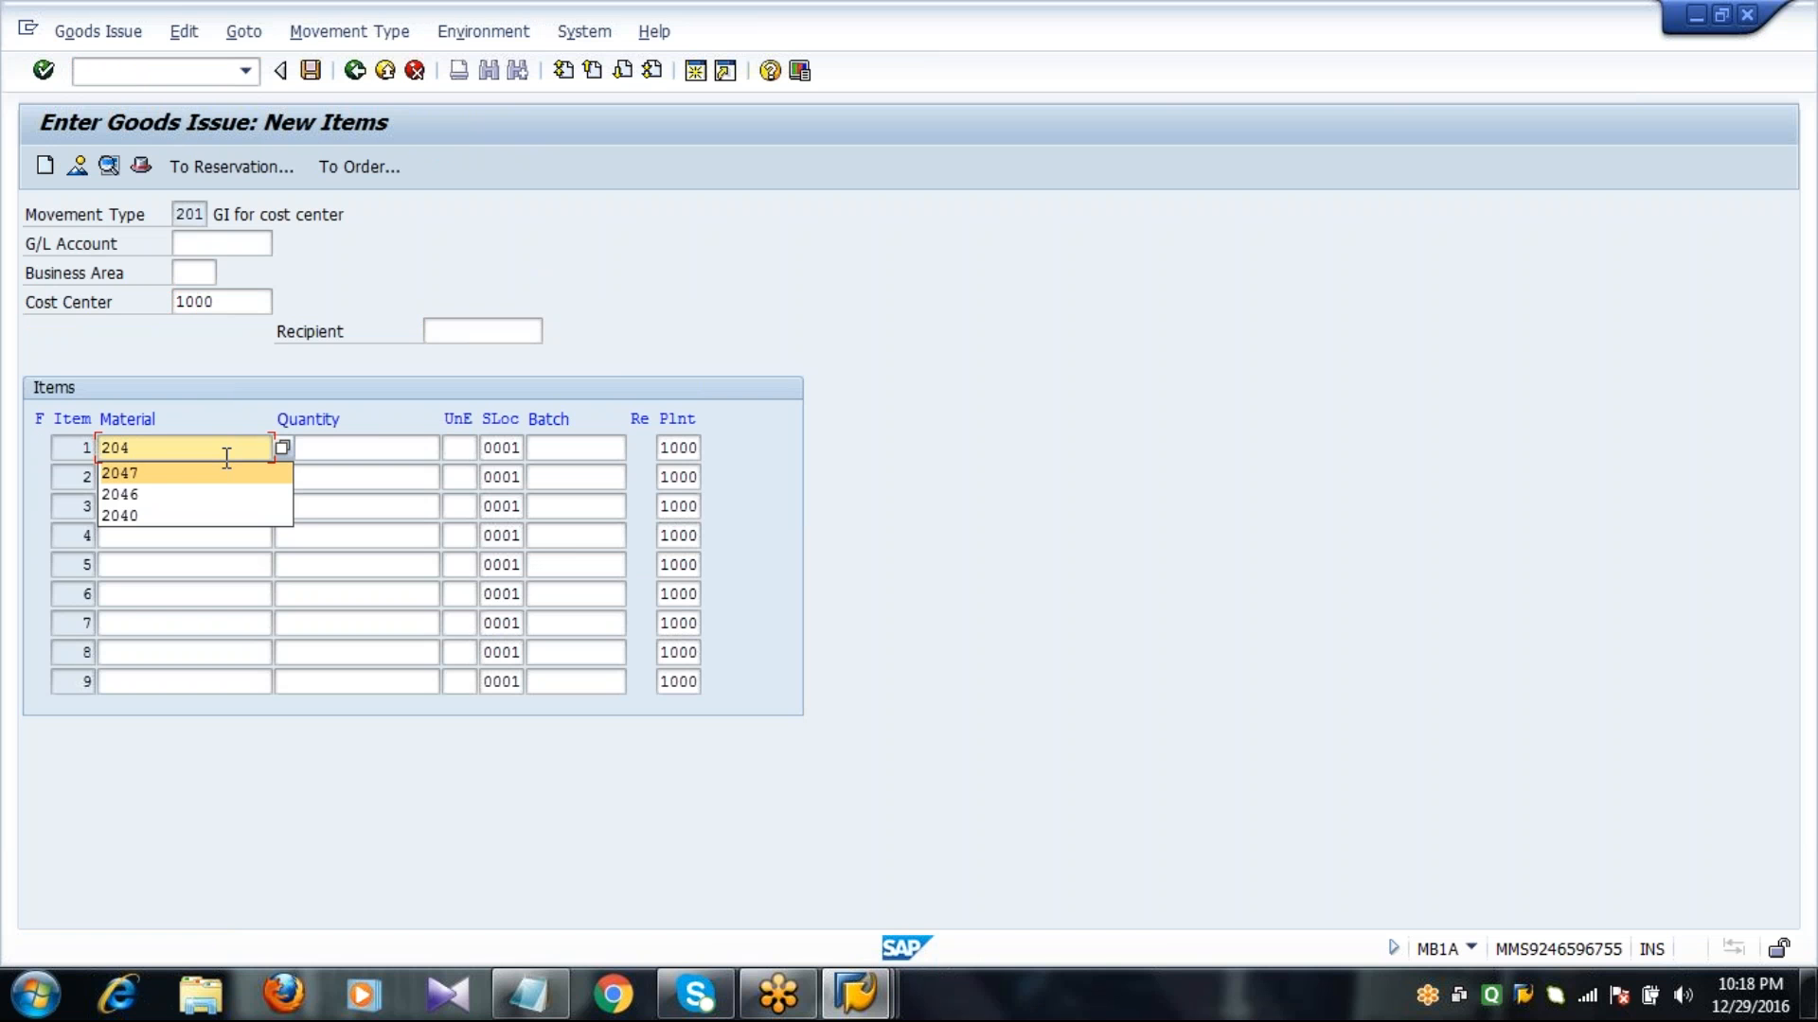
pyautogui.press('Tab')
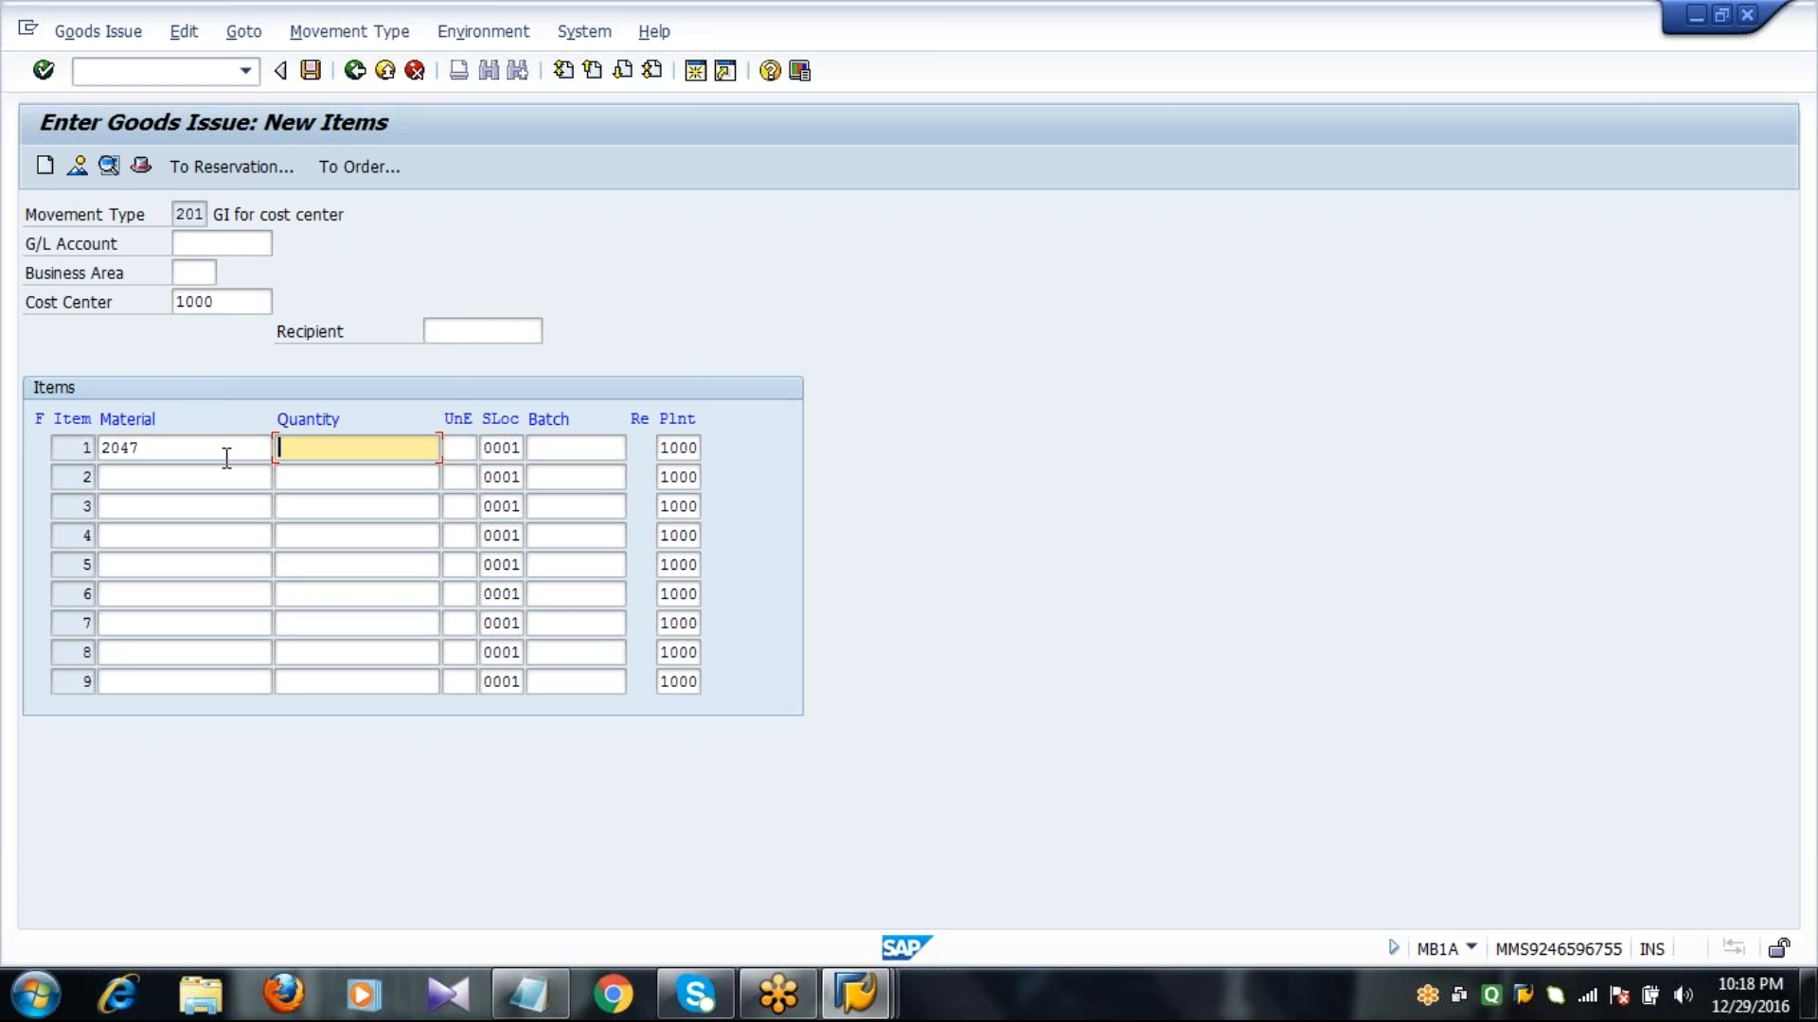
pyautogui.write('60')
pyautogui.click(311, 74)
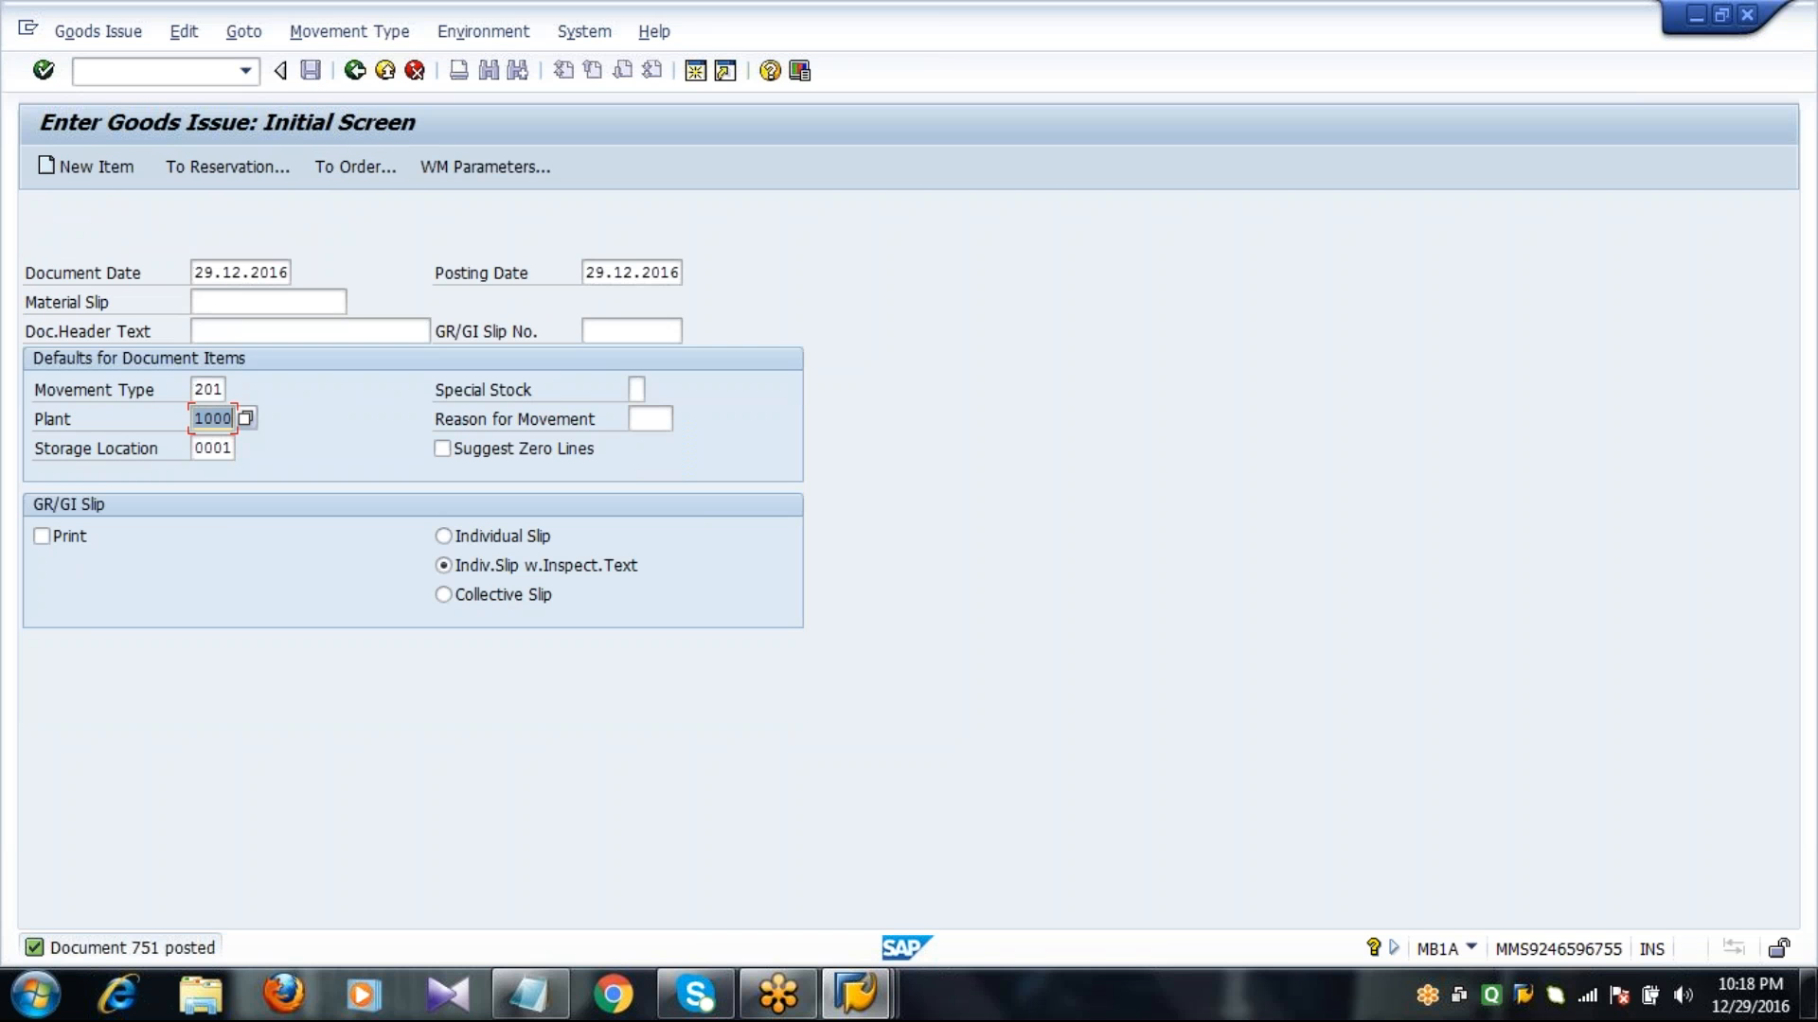
# Run the MMBE stock overview for material 2047 and check the unrestricted stock in storage location 0001.
pyautogui.click(189, 72)
pyautogui.write('/NMBE')
pyautogui.press('Return')
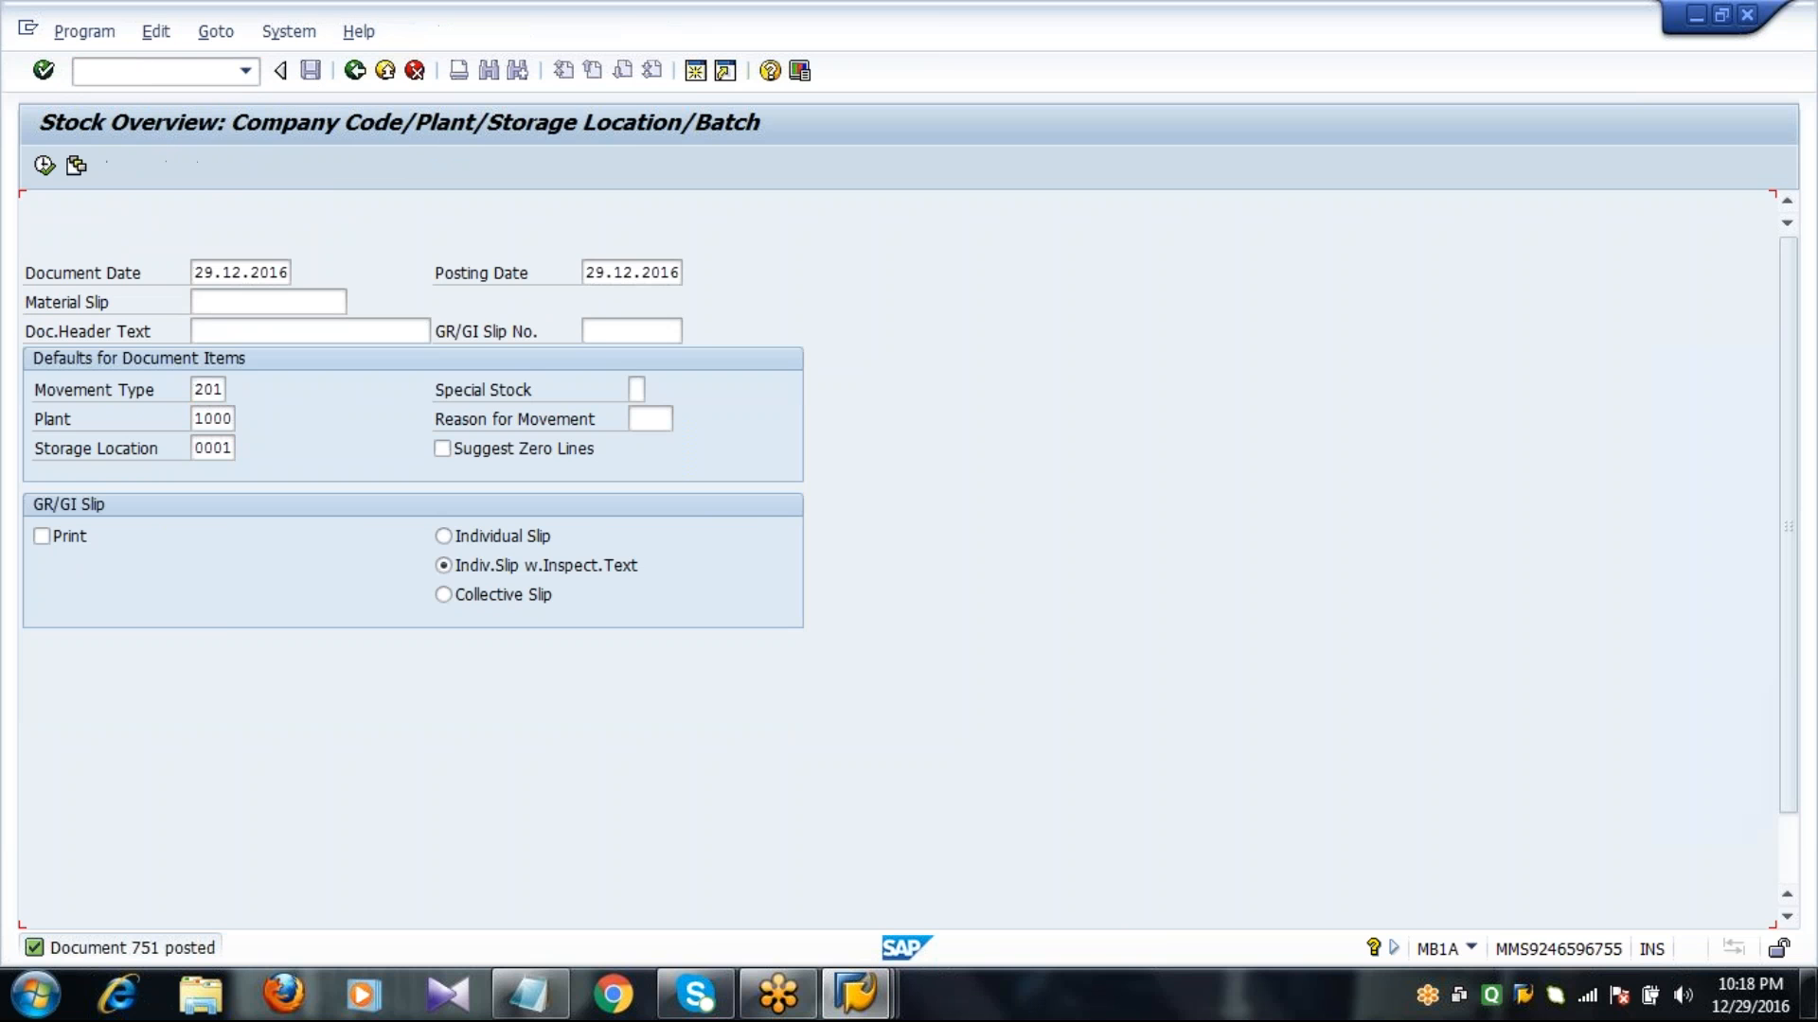
pyautogui.click(44, 166)
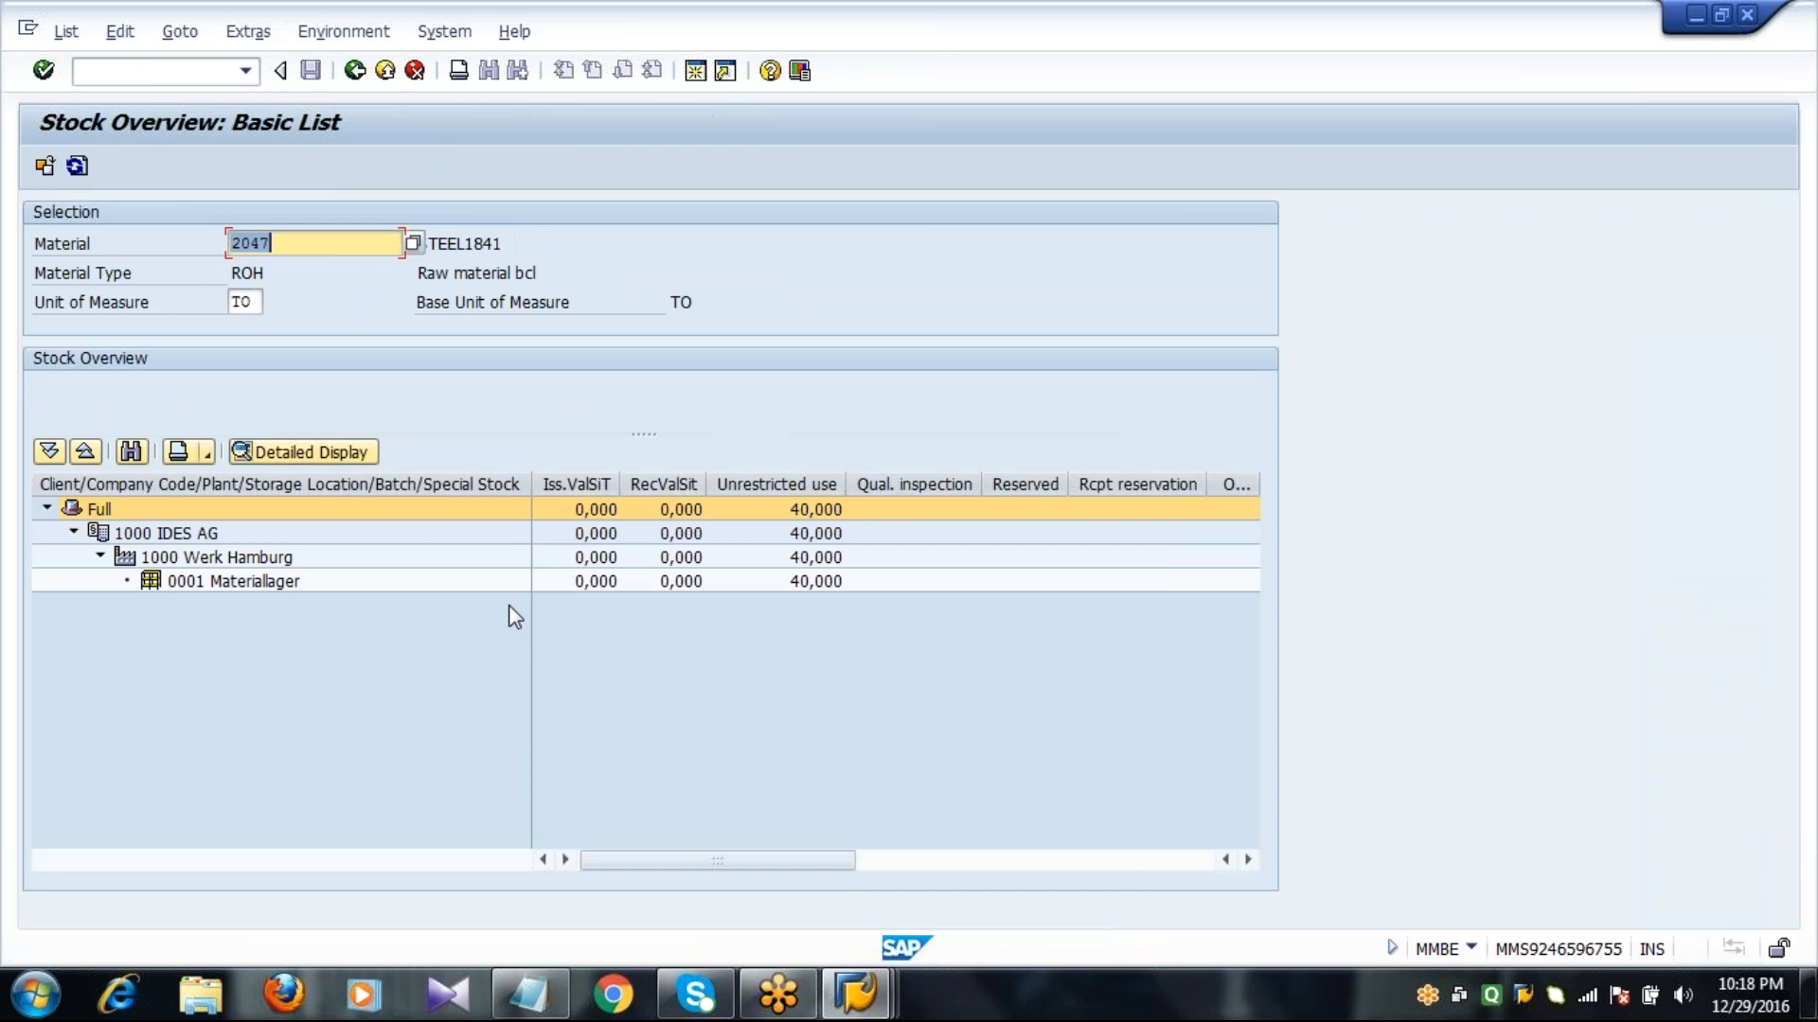
pyautogui.click(810, 584)
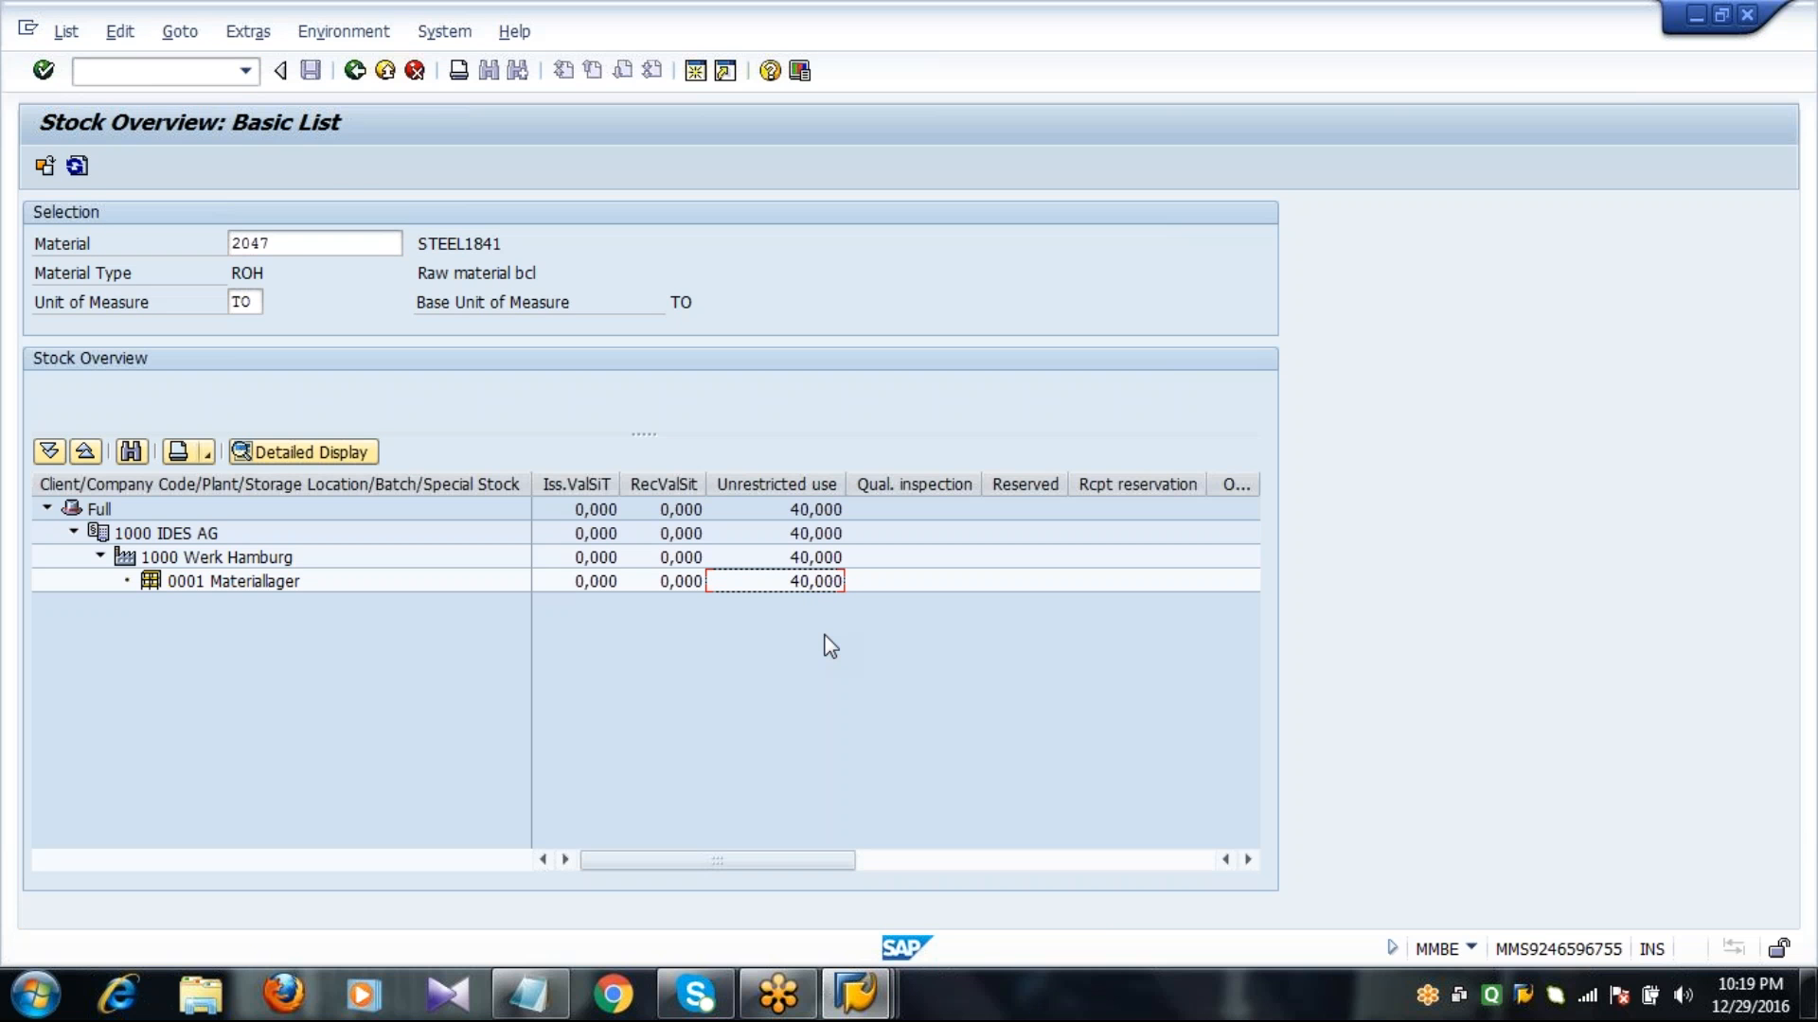
# Switch to the SAP Easy Access session and start transaction MD03.
pyautogui.click(857, 994)
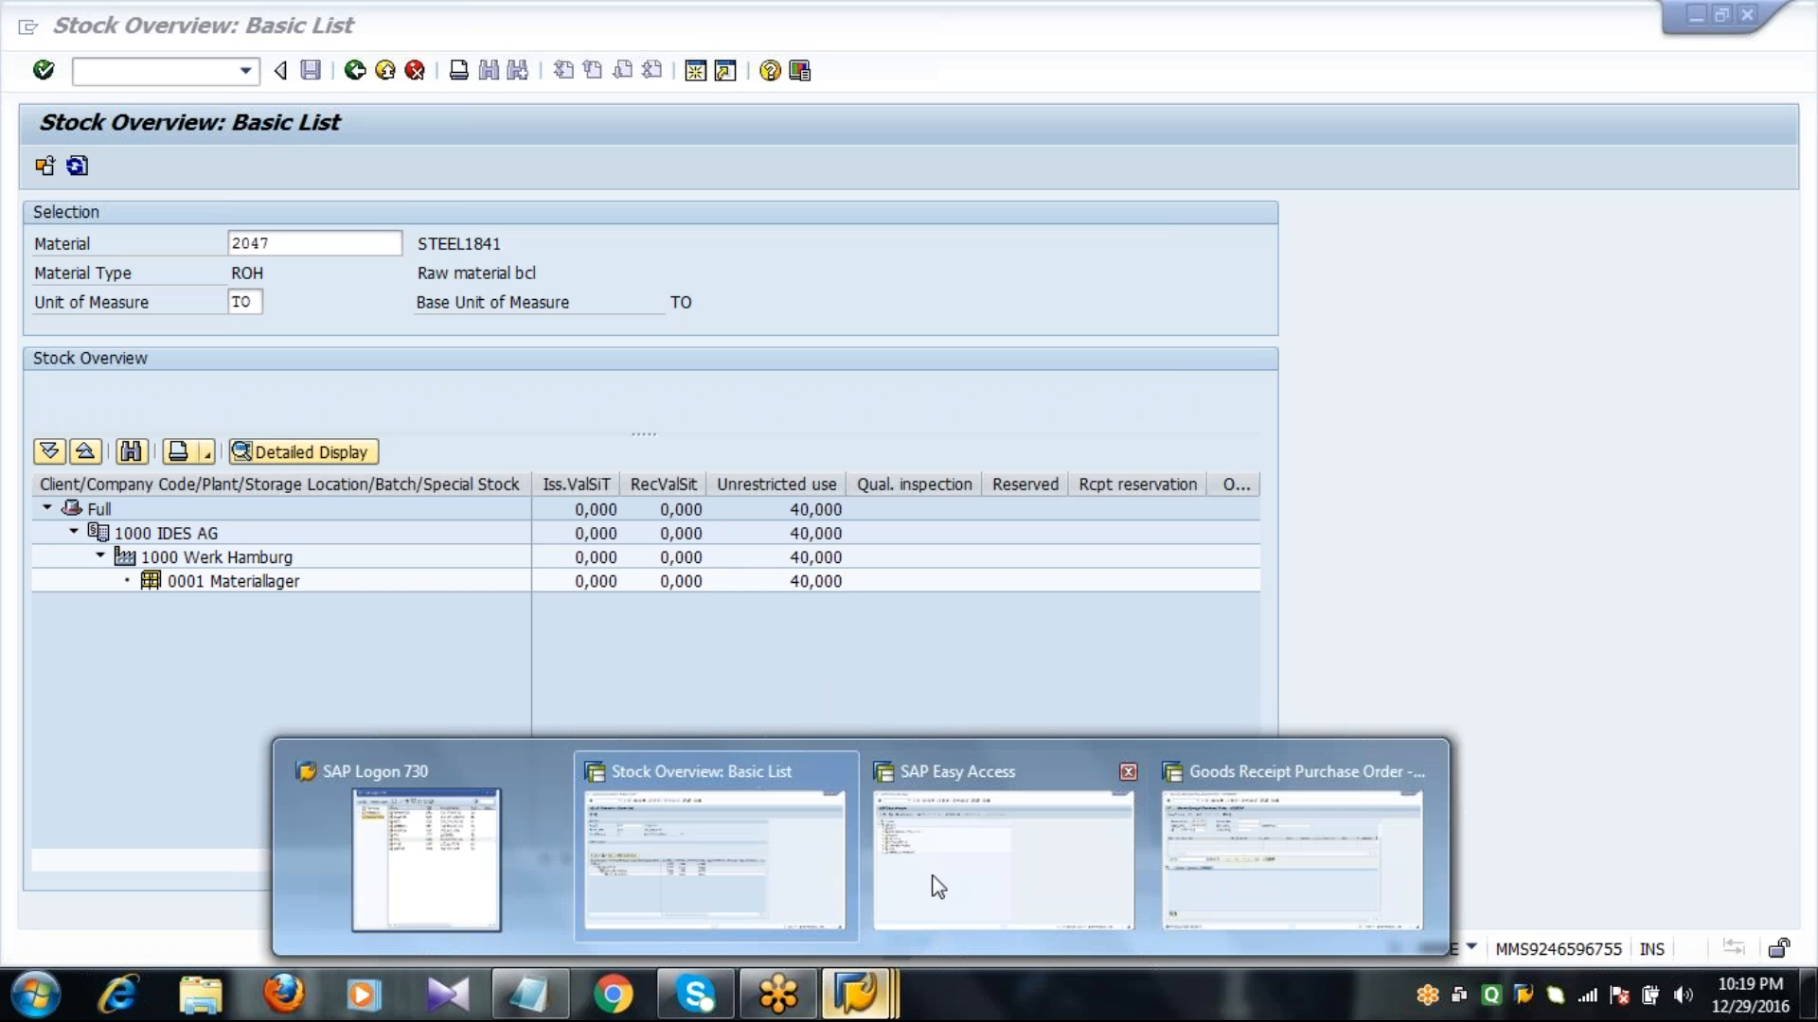
pyautogui.click(933, 835)
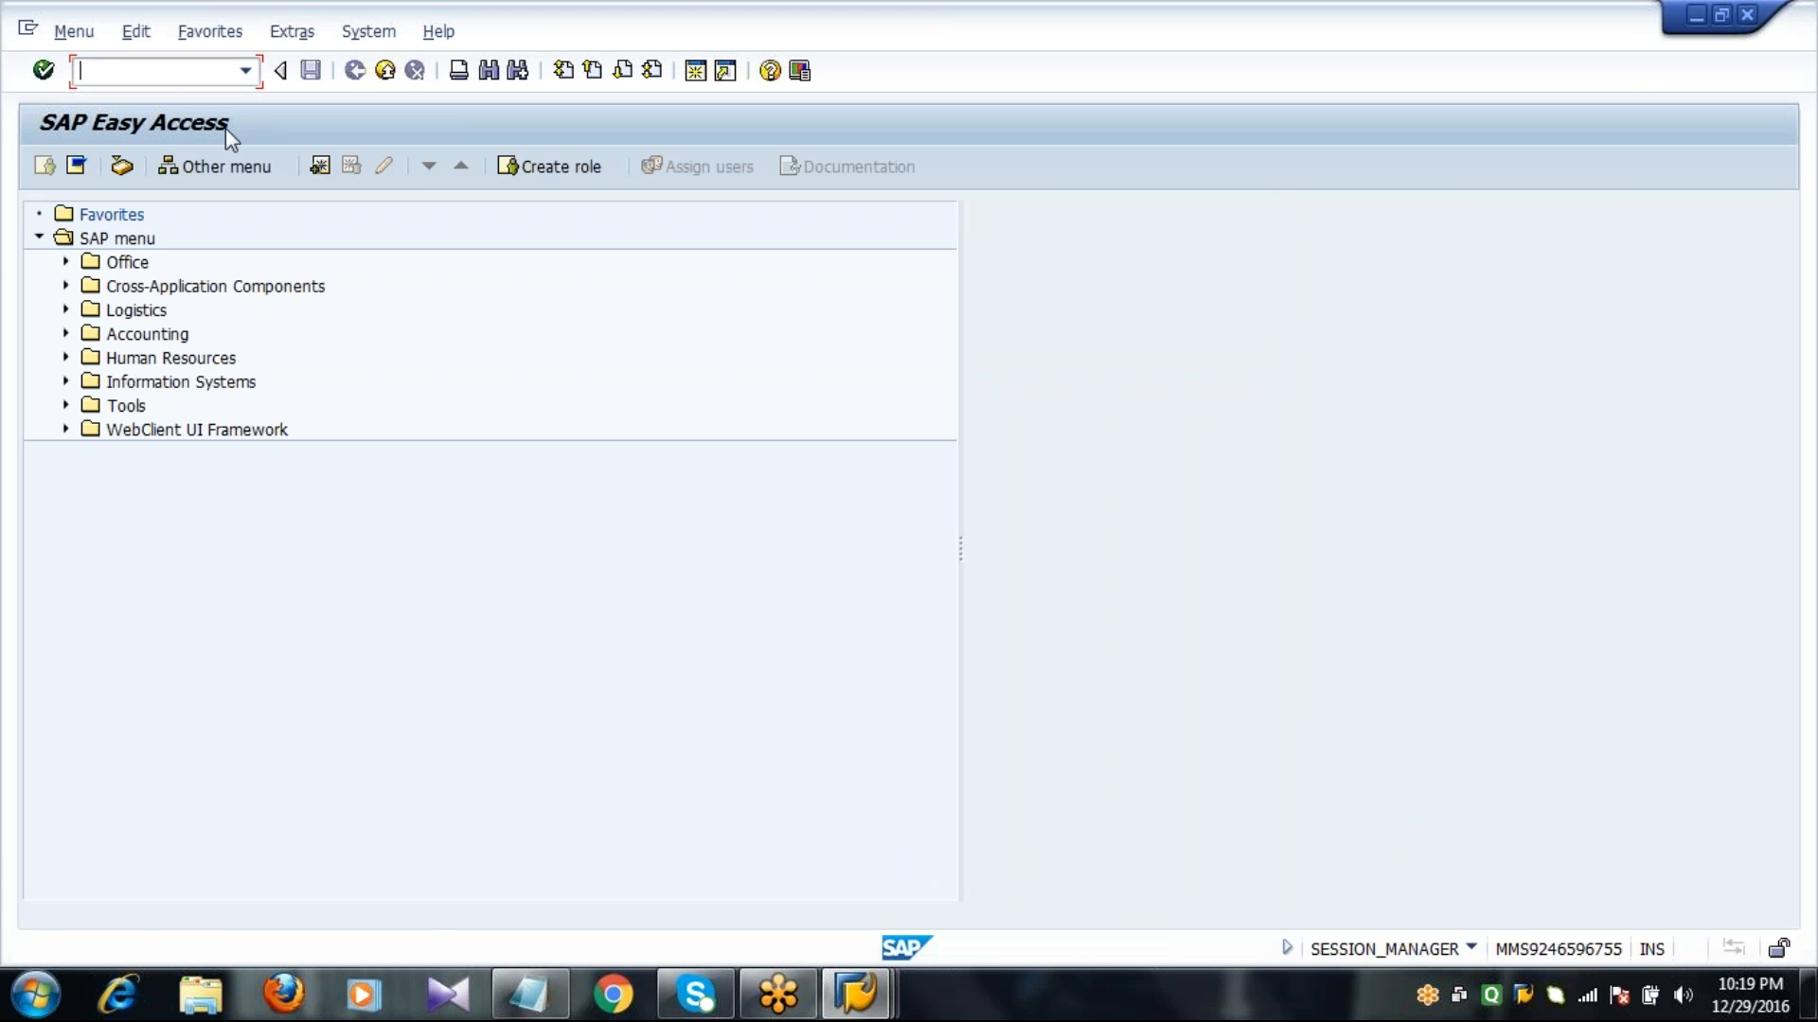
pyautogui.write('MD03')
pyautogui.press('Return')
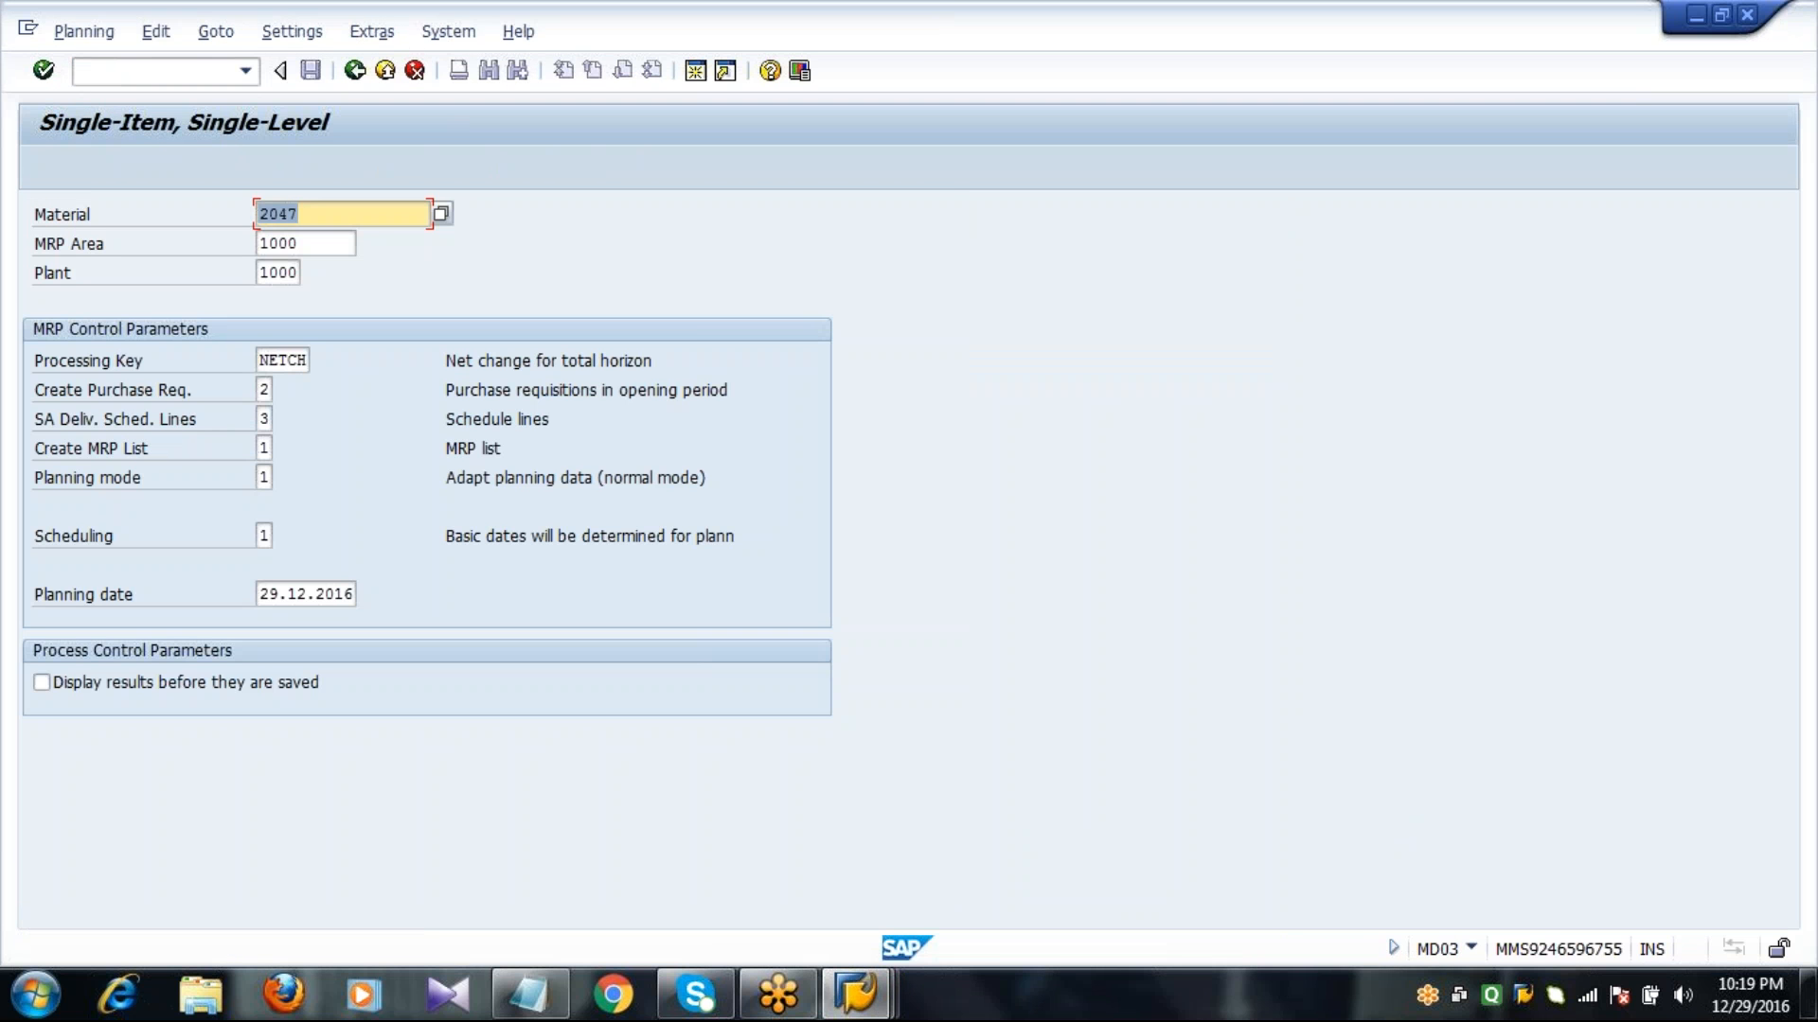
# Set Create Purchase Req. to 3, enable displaying results before saving, and run single-level planning for material 2047.
pyautogui.press('Tab')
pyautogui.press('Tab')
pyautogui.press('Tab')
pyautogui.press('Tab')
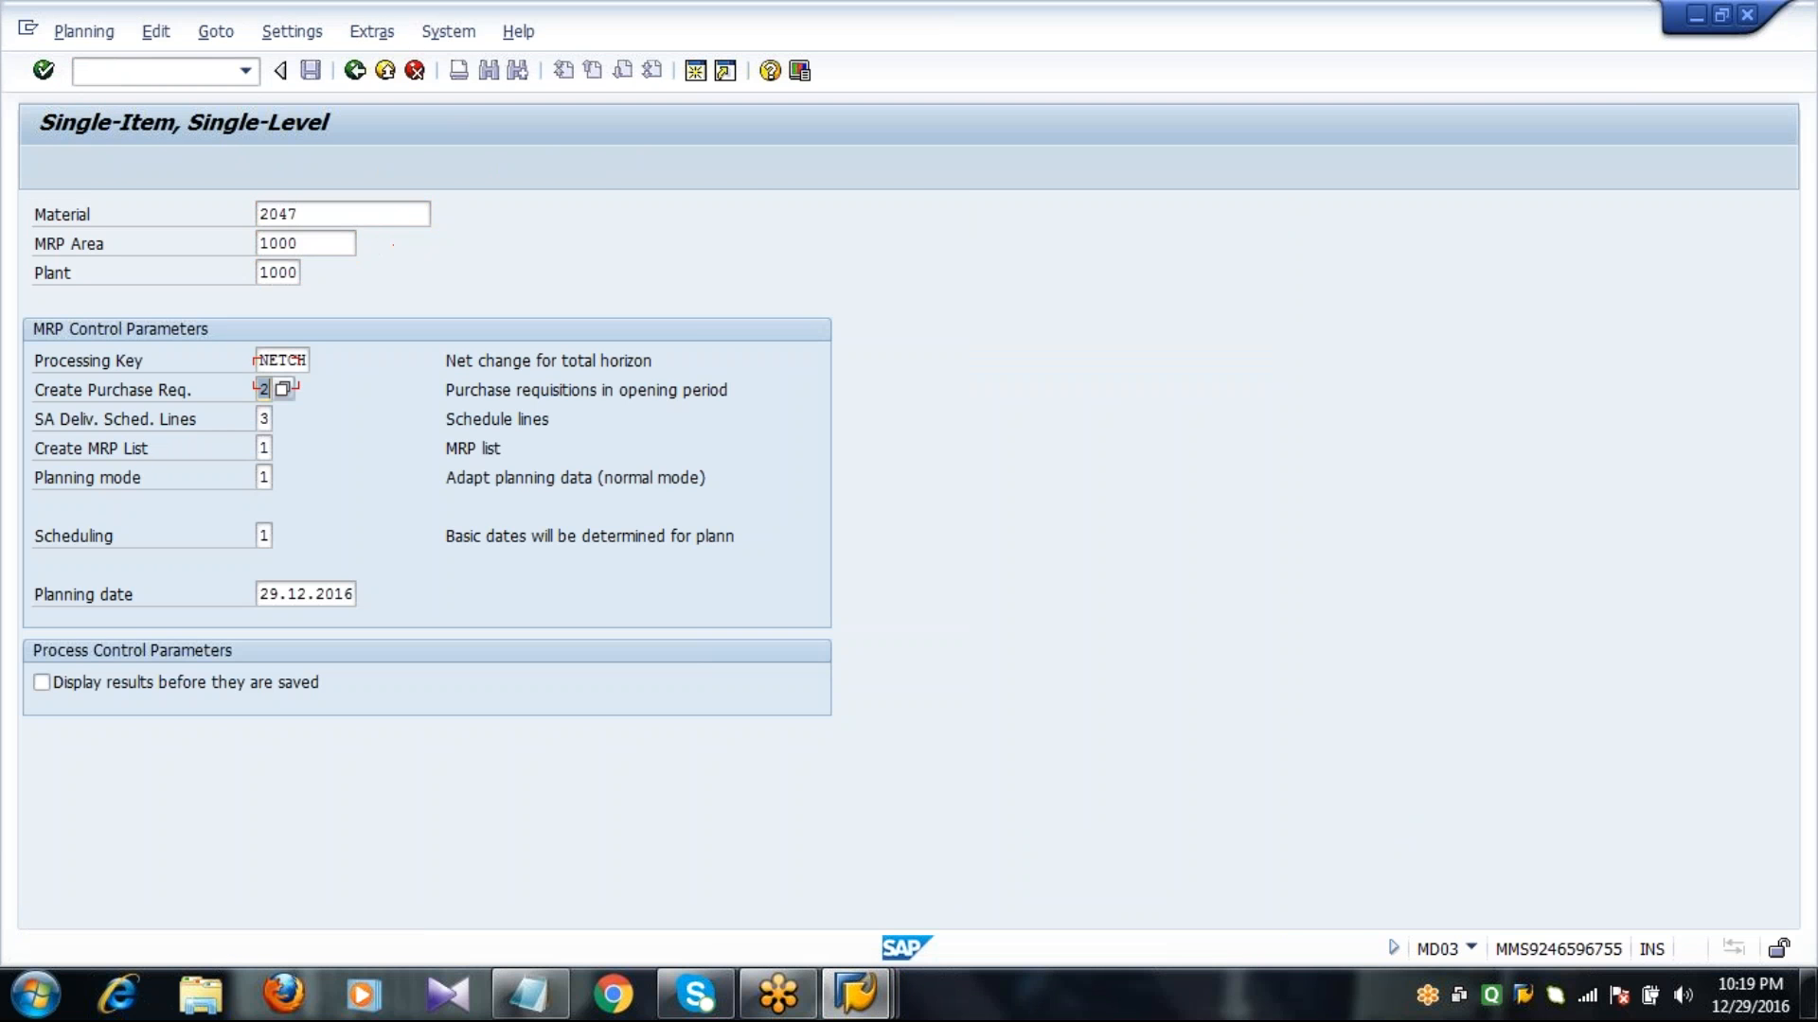
pyautogui.write('3')
pyautogui.click(90, 683)
pyautogui.press('Return')
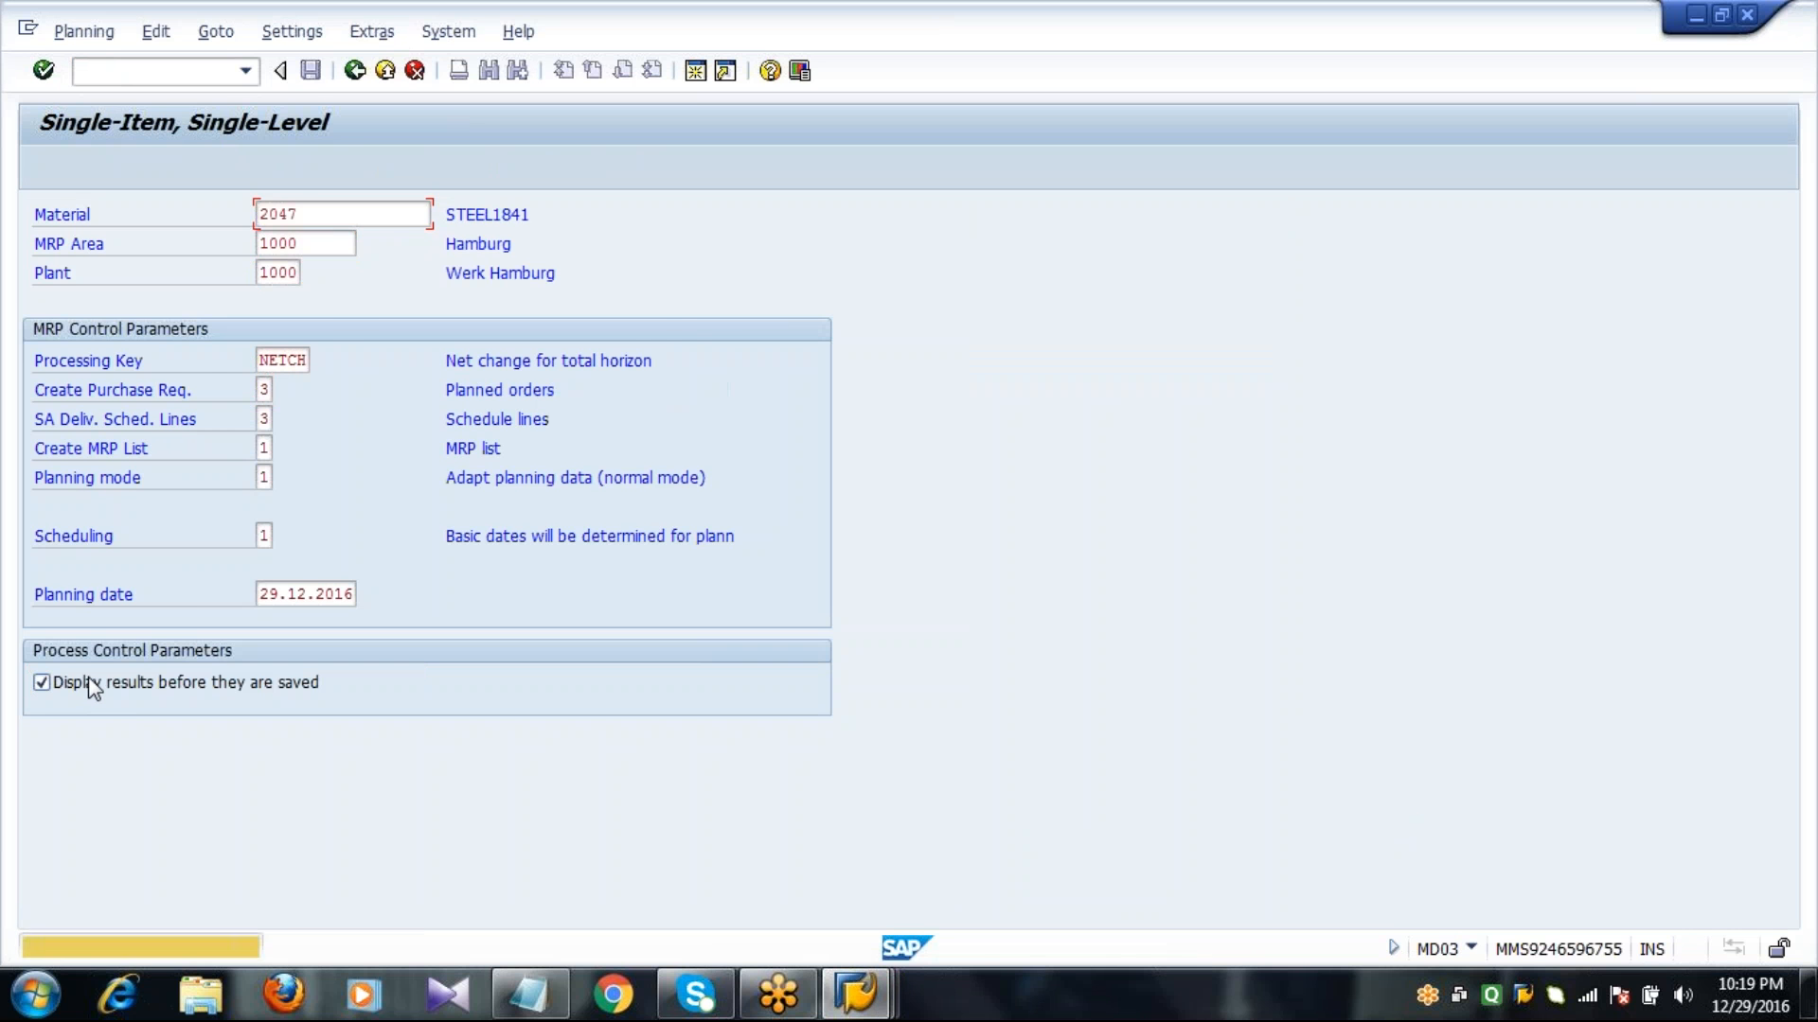
pyautogui.press('Return')
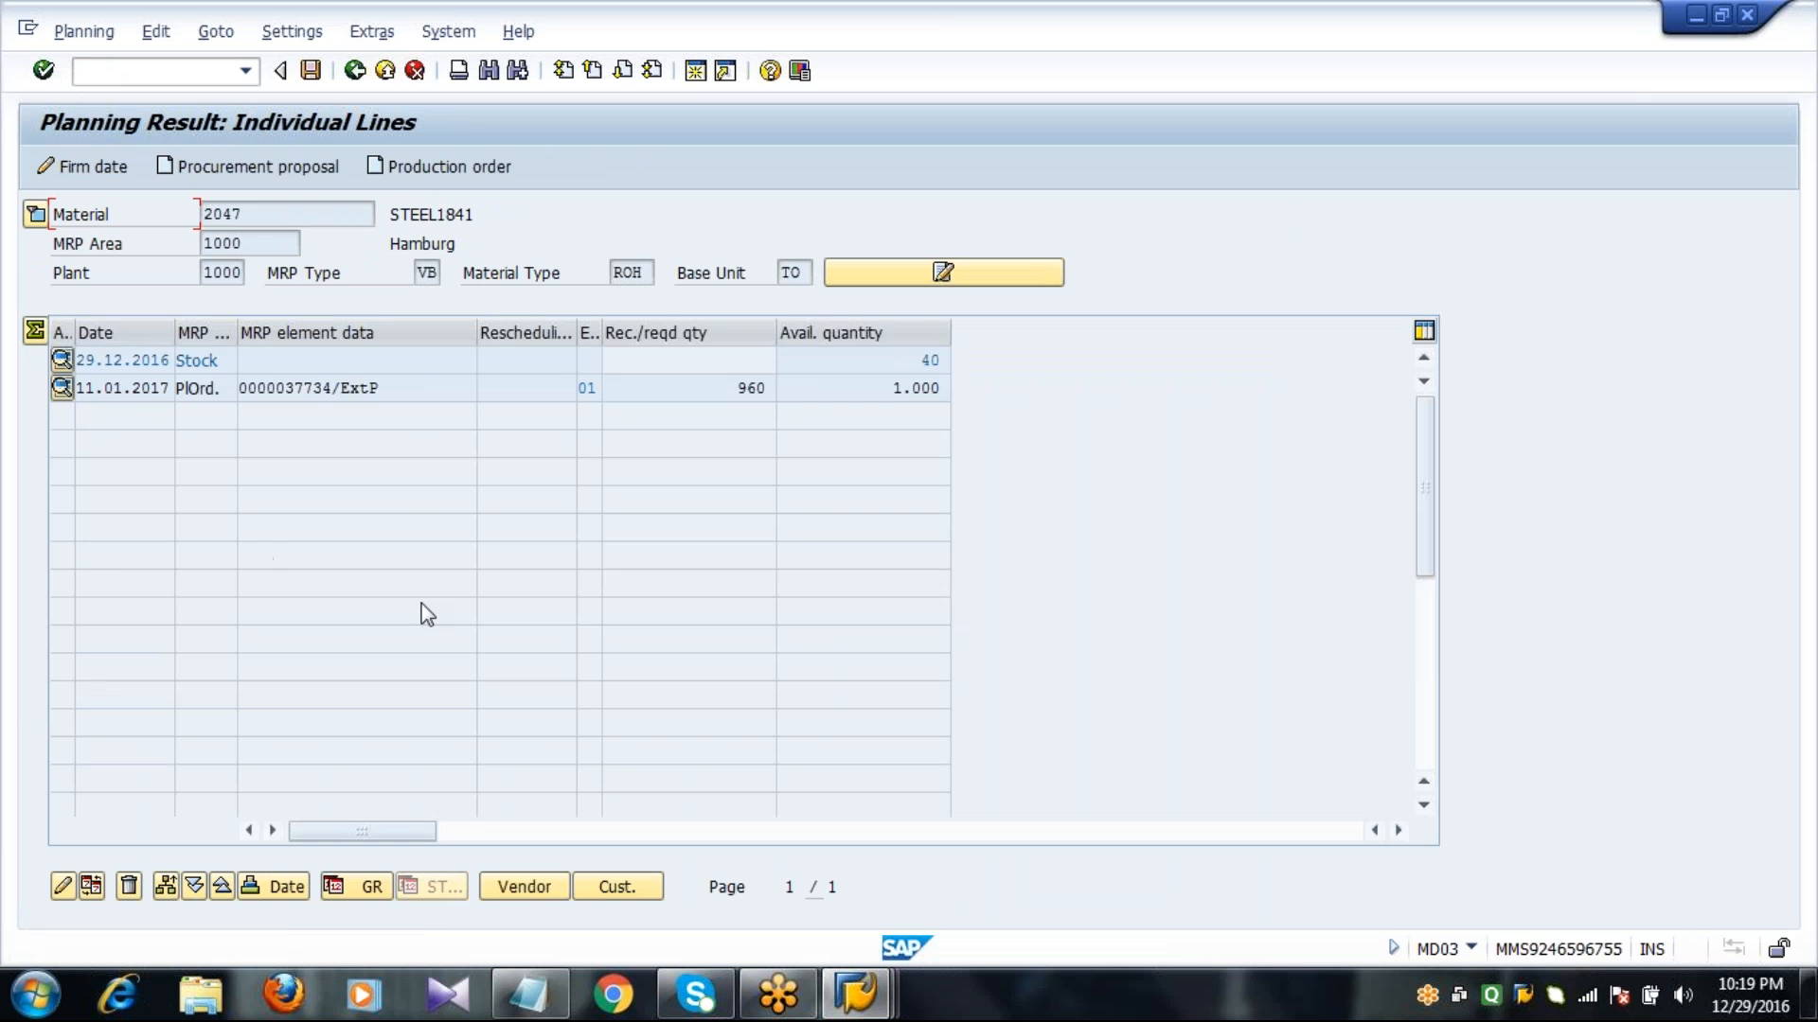
# Expand the header details, compare reorder point and maximum stock level with the planned order quantity, and save the planning result.
pyautogui.click(38, 218)
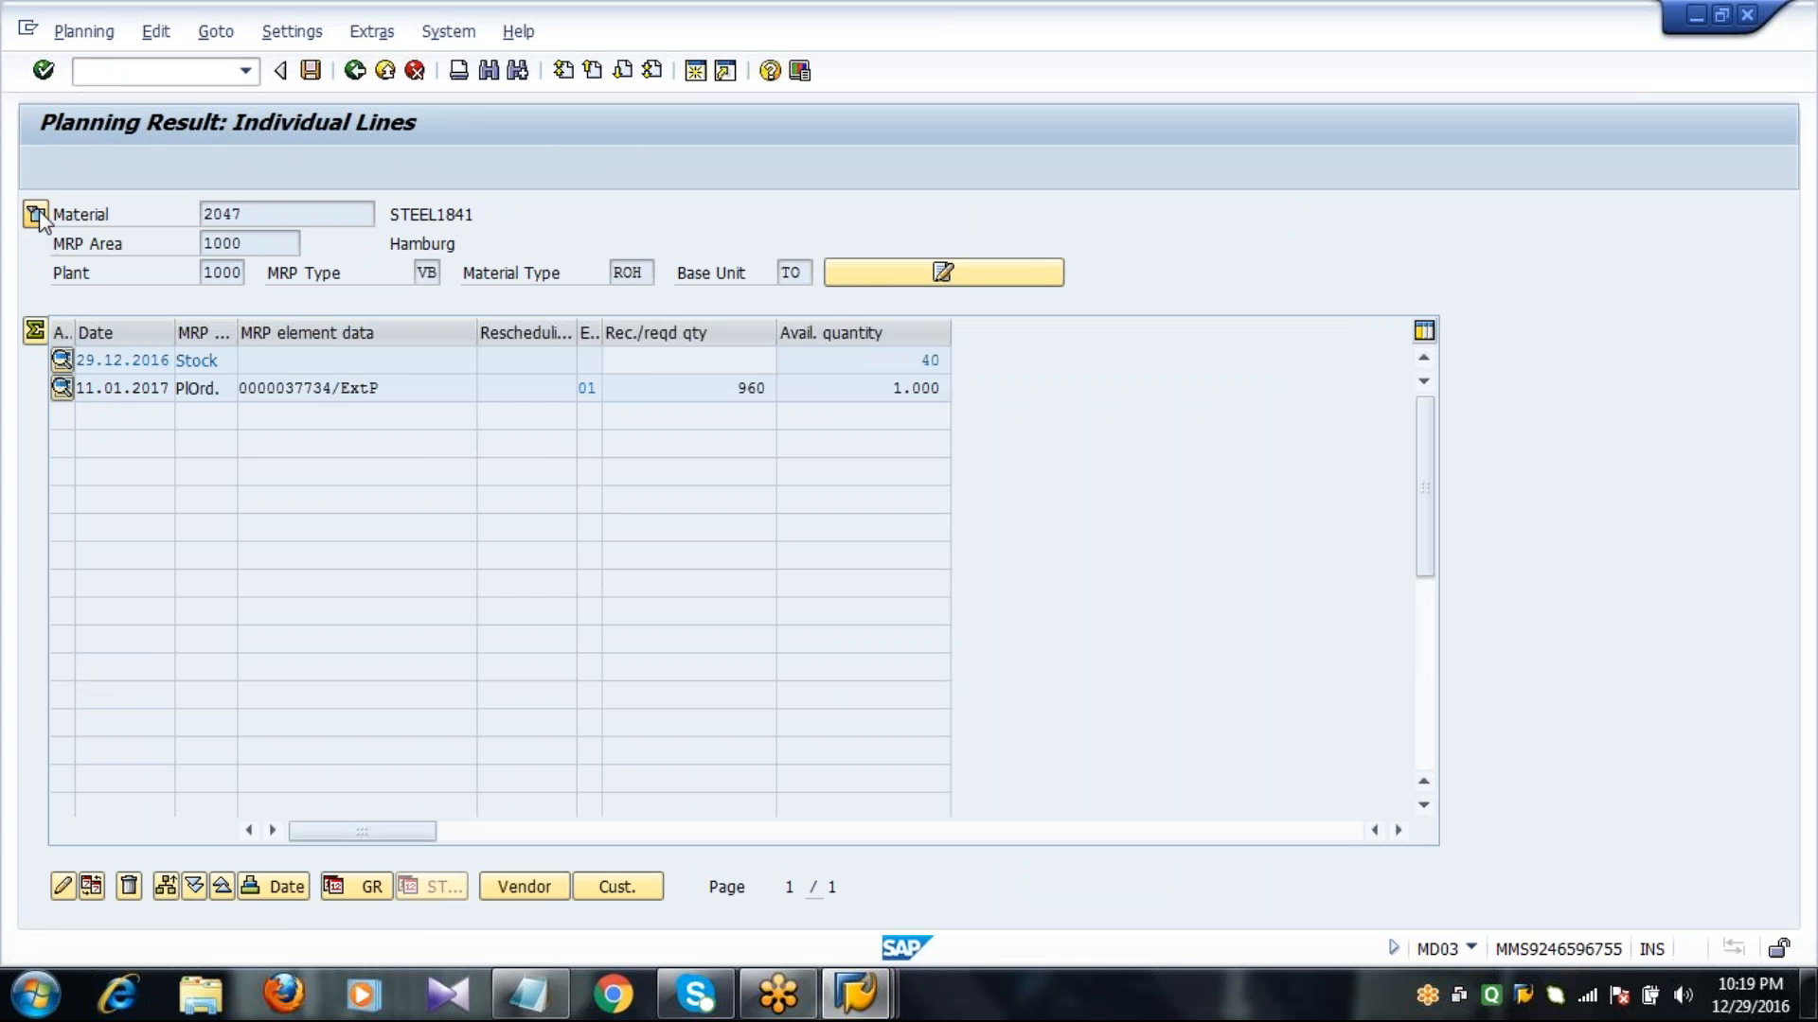
pyautogui.click(681, 363)
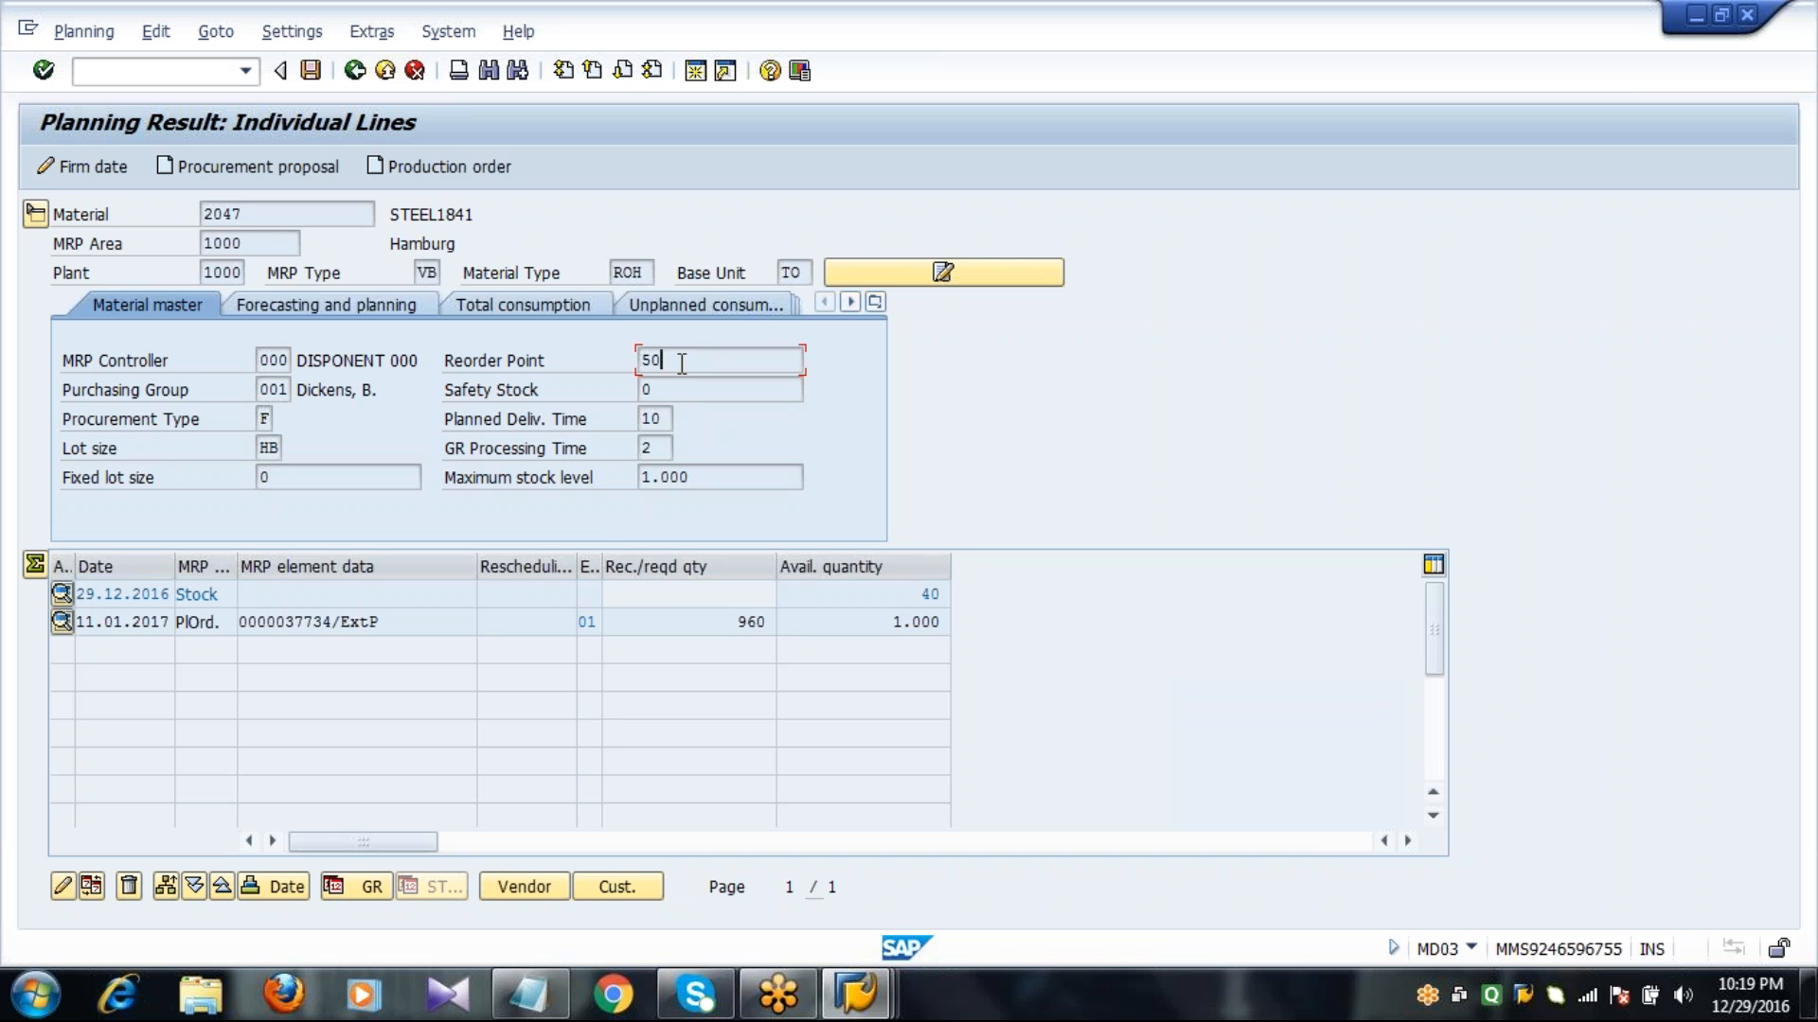
pyautogui.click(854, 588)
pyautogui.click(333, 622)
pyautogui.click(709, 479)
pyautogui.doubleClick(757, 621)
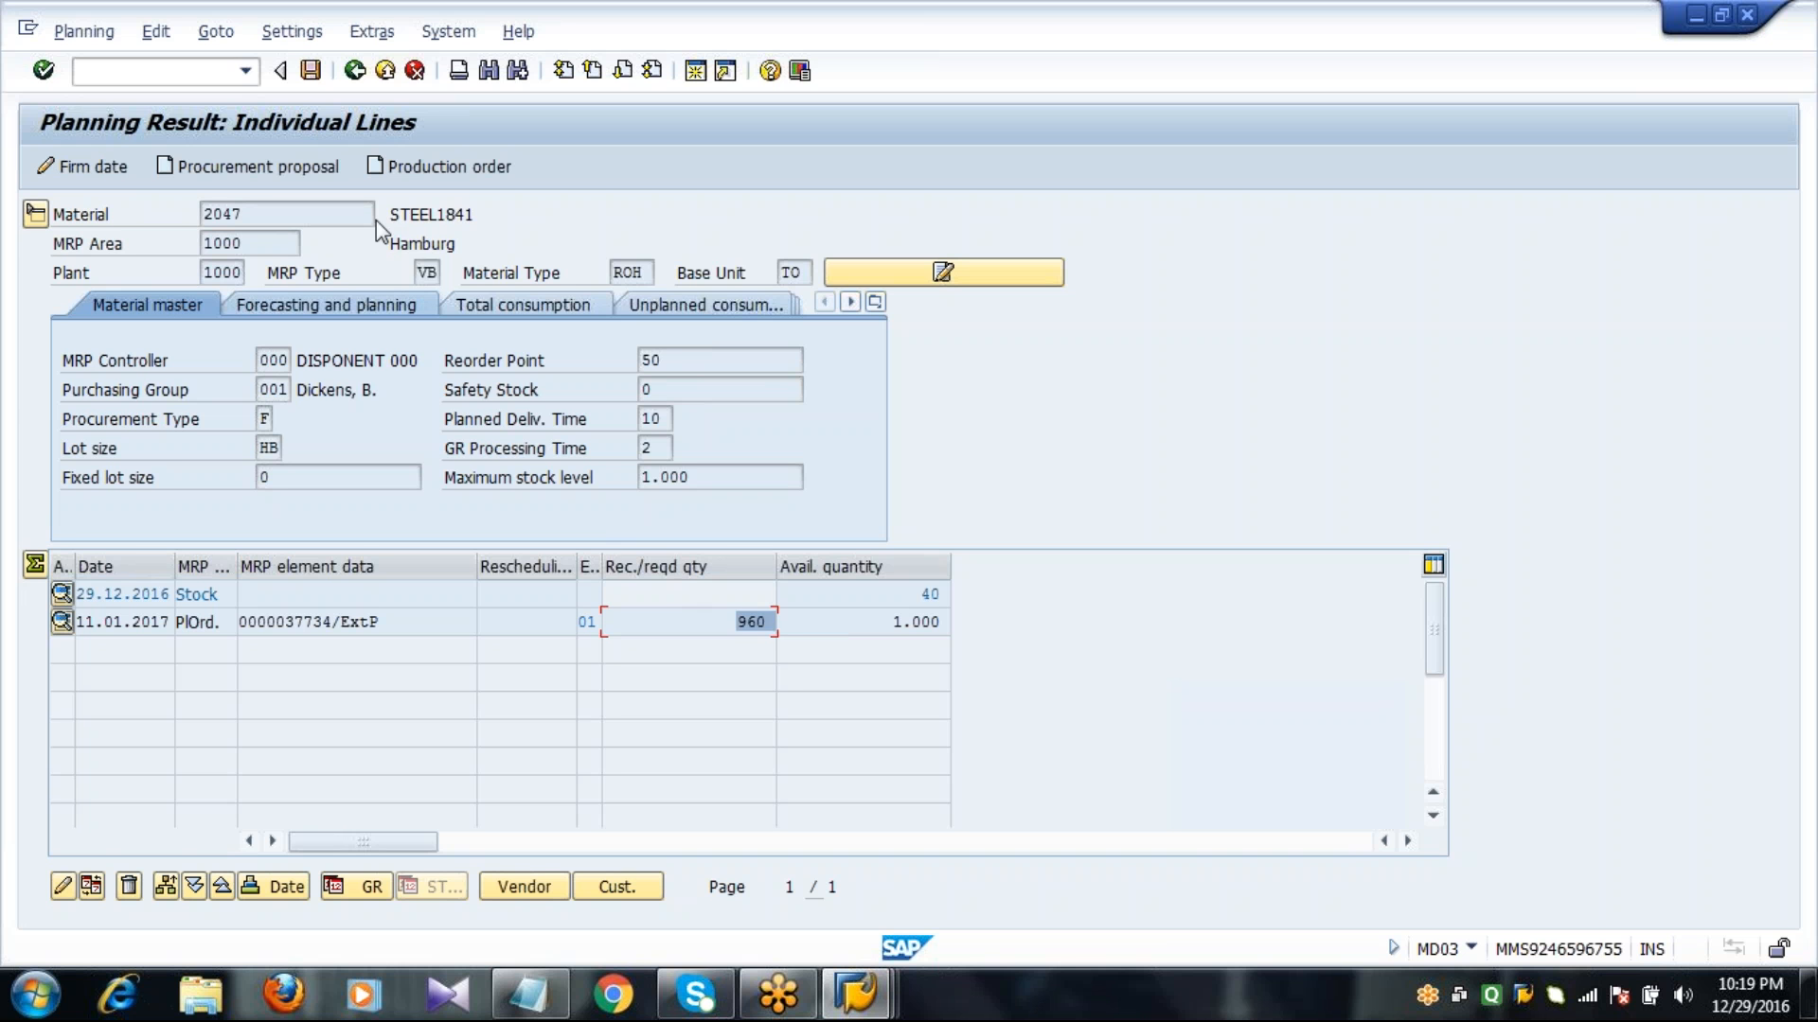
pyautogui.click(310, 70)
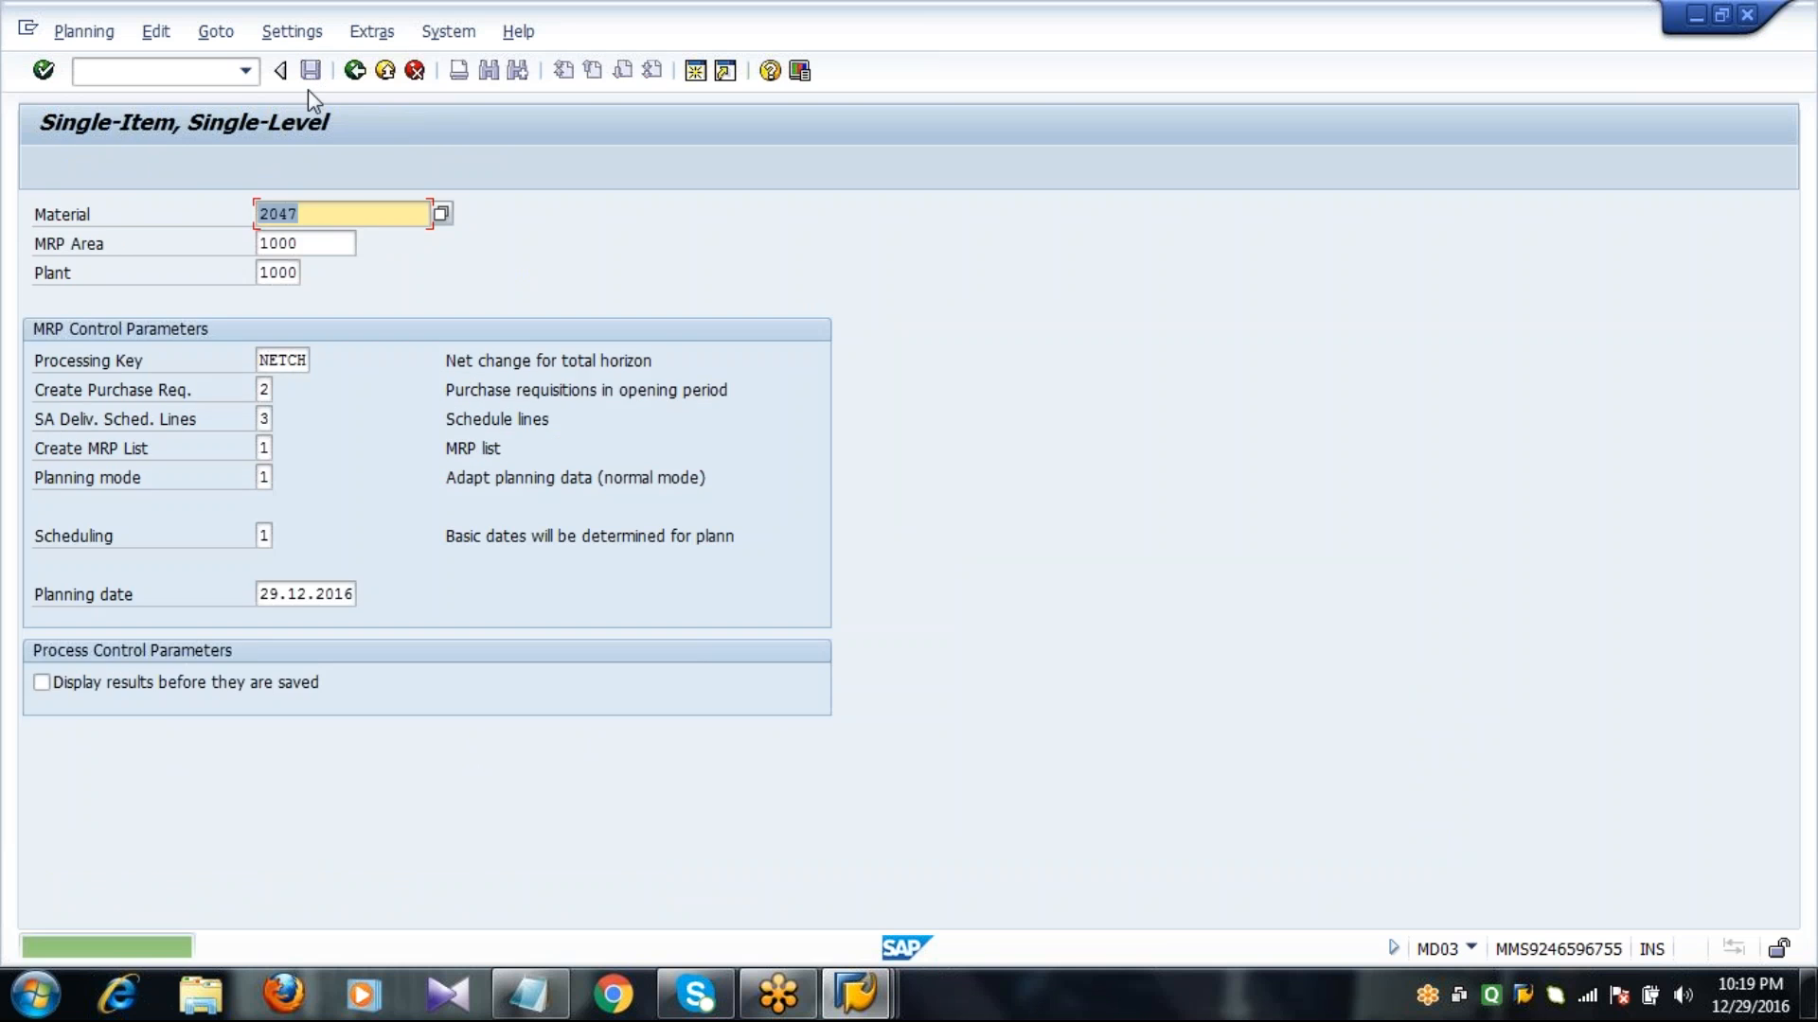
pyautogui.click(173, 64)
pyautogui.write('/NMD03')
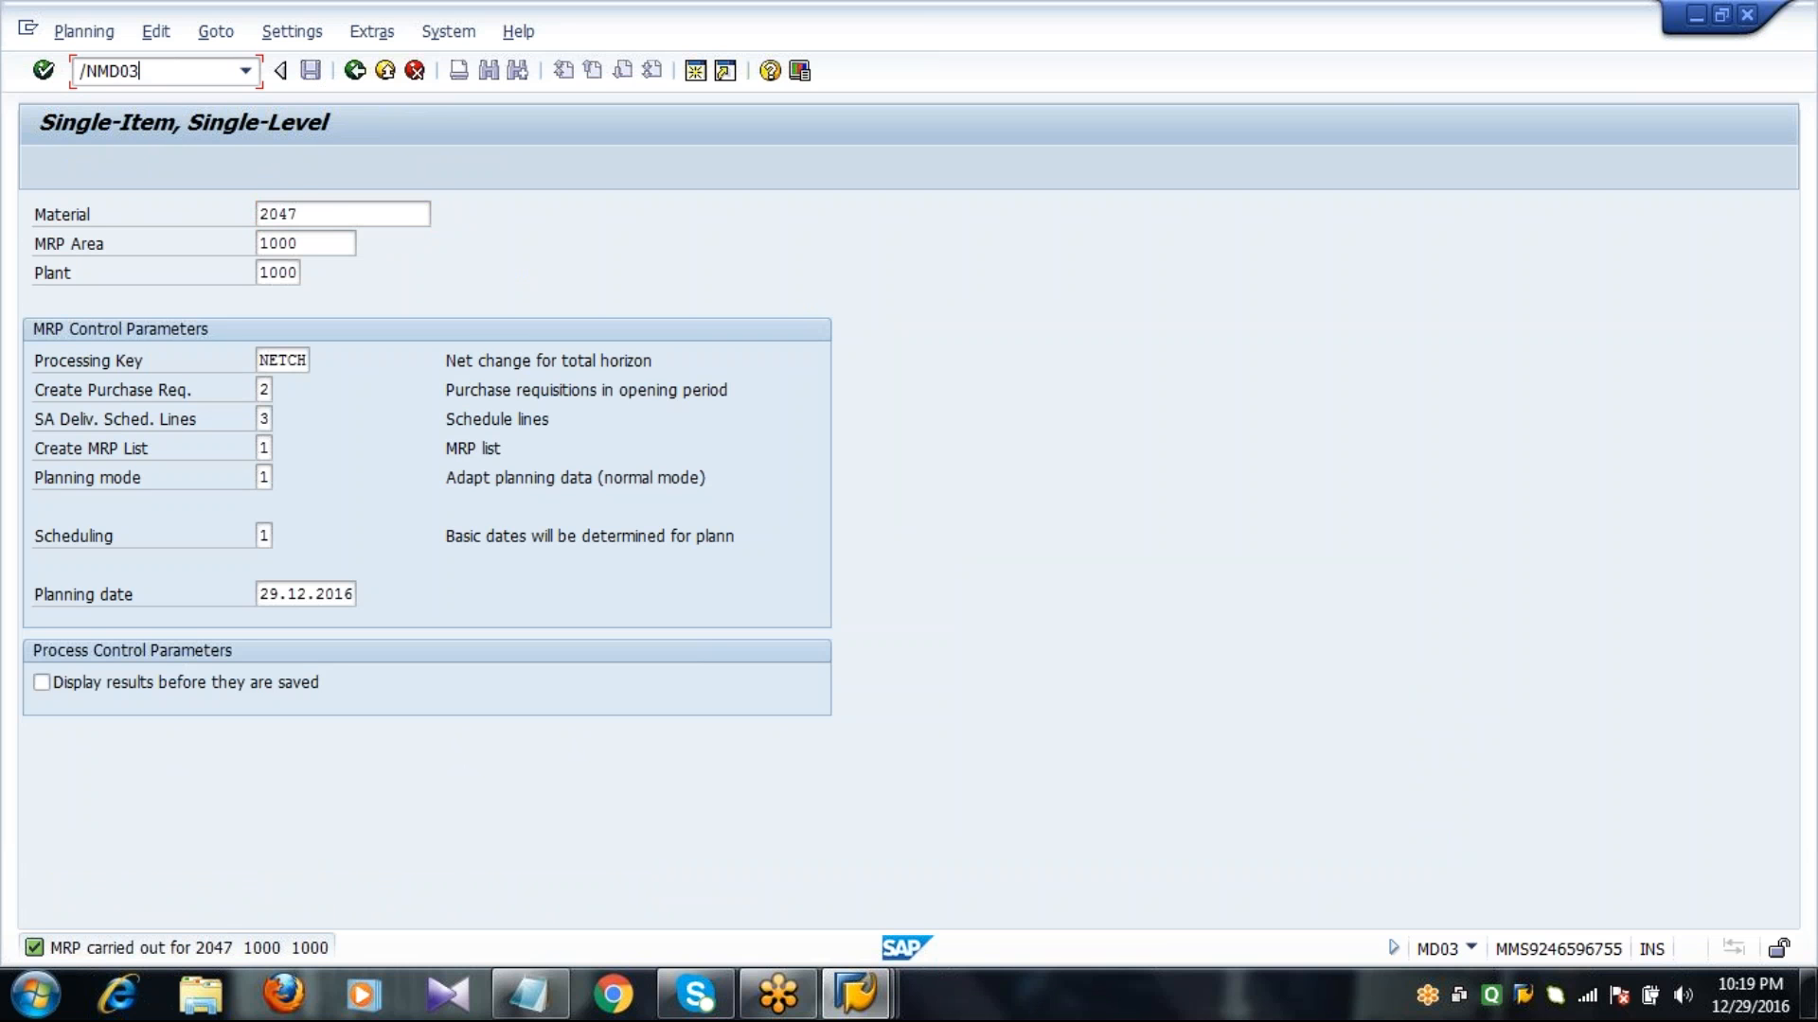
pyautogui.press('Return')
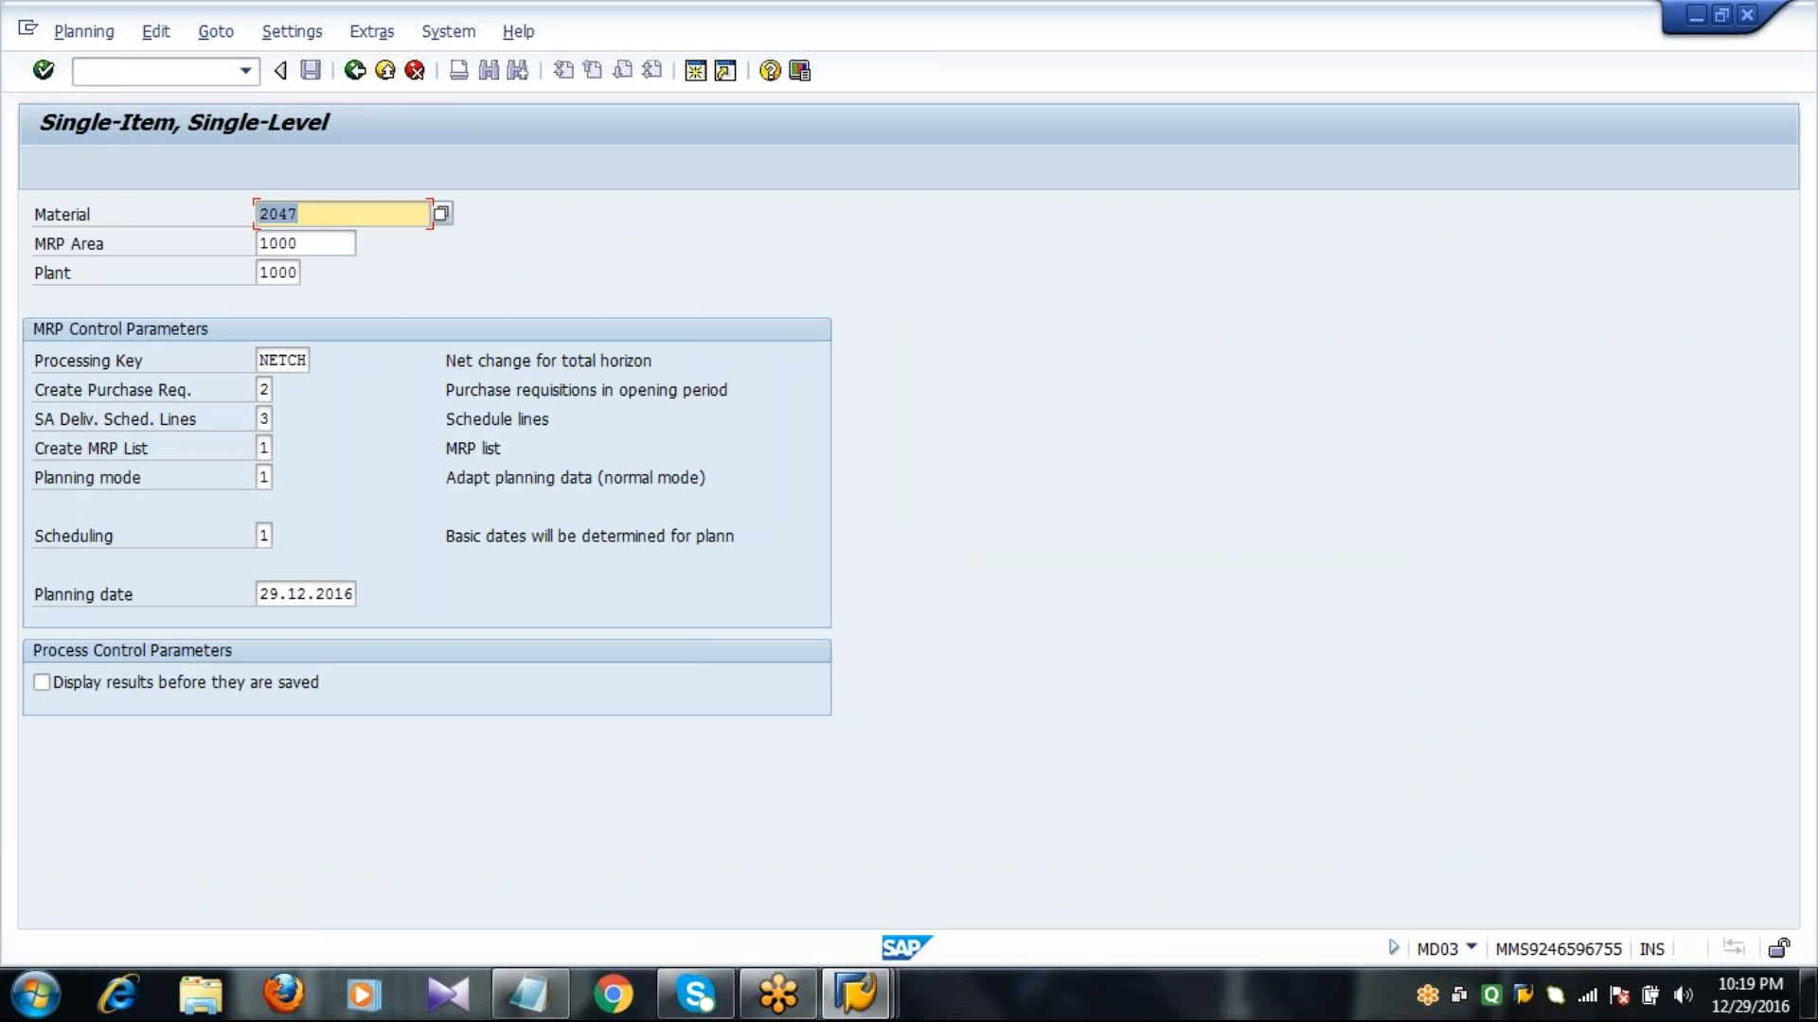
# Open the stock/requirements list for material 2047 in transaction MD04.
pyautogui.click(173, 67)
pyautogui.write('/NMD04')
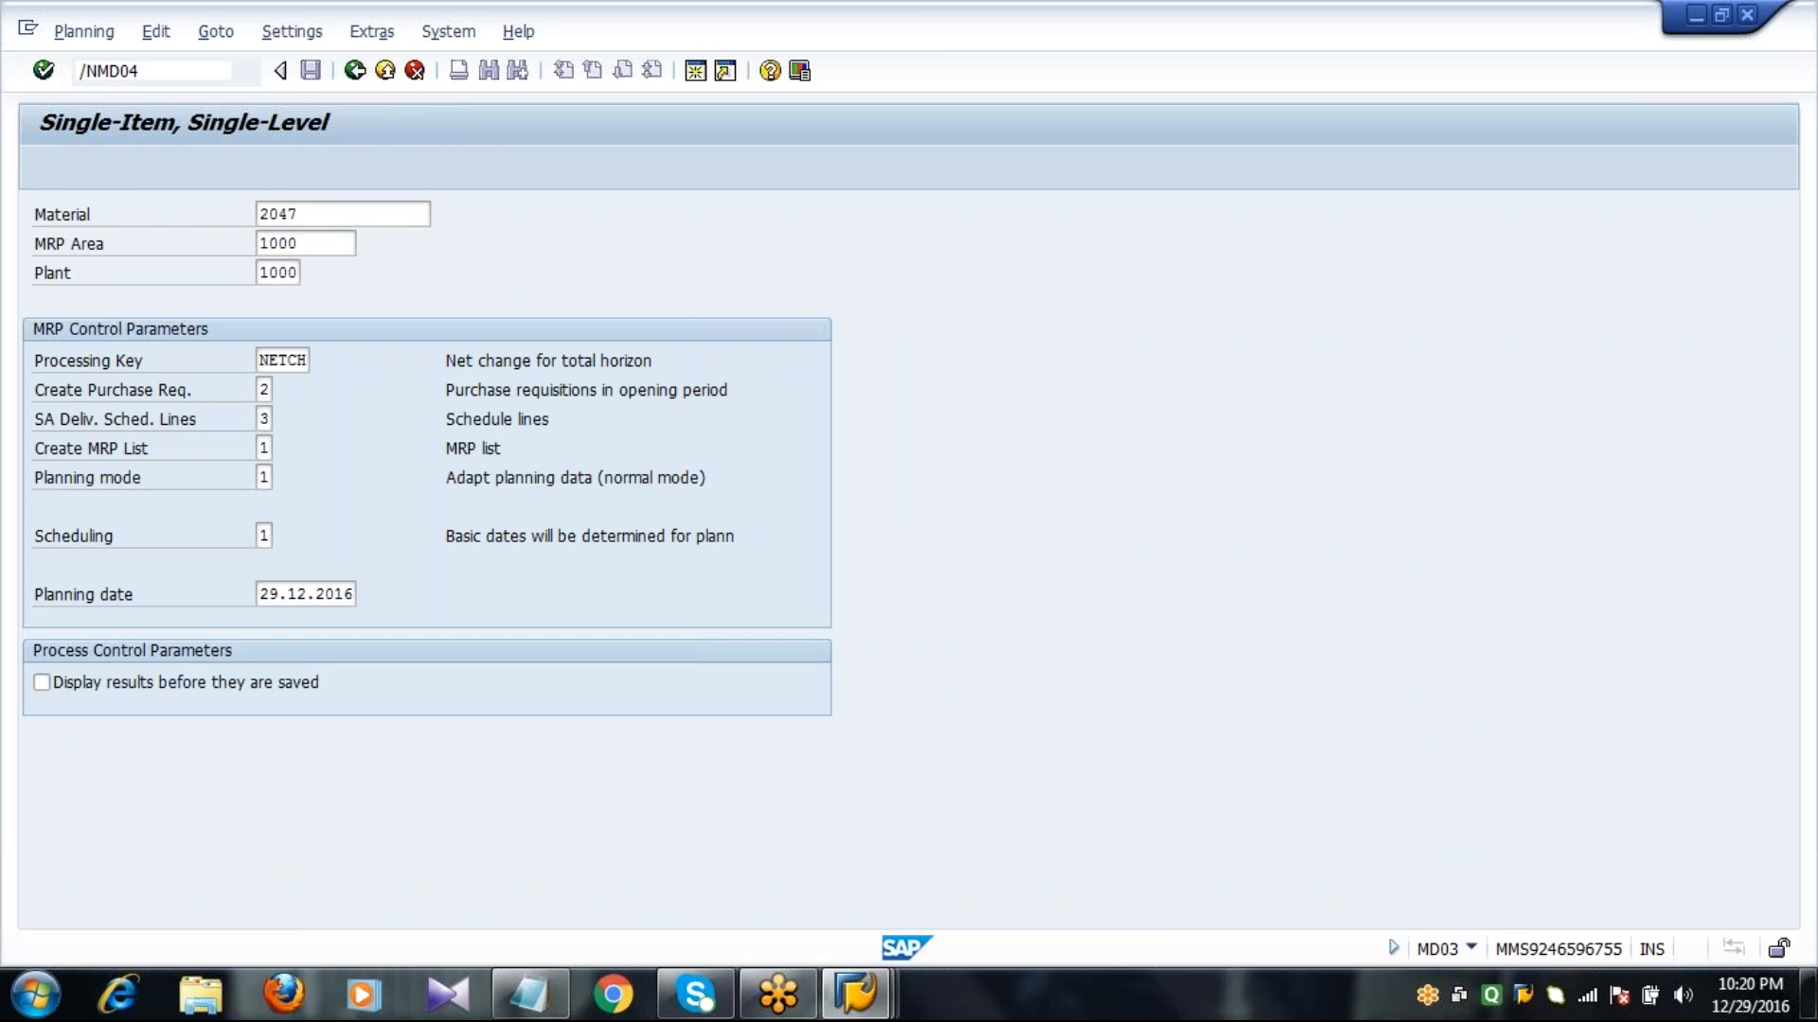
pyautogui.press('Return')
pyautogui.press('Return')
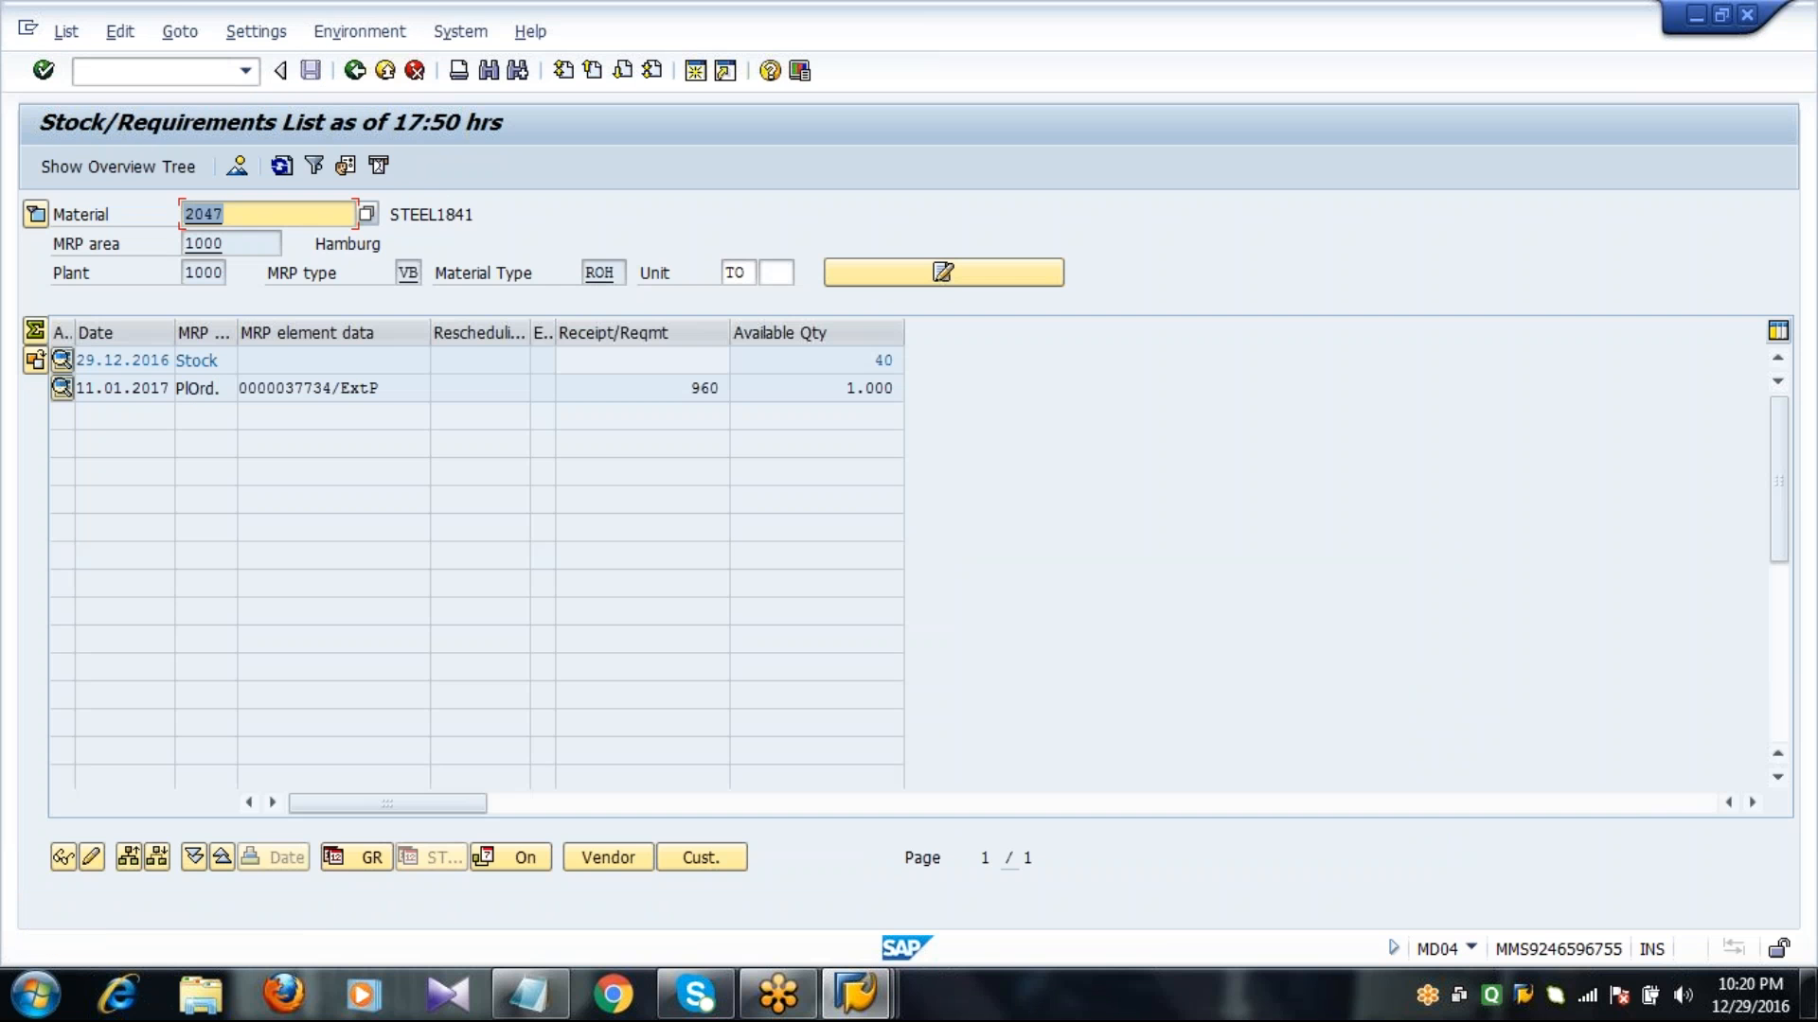
# Convert the planned order in the requirements list into a purchase requisition for the full quantity and save it.
pyautogui.doubleClick(295, 389)
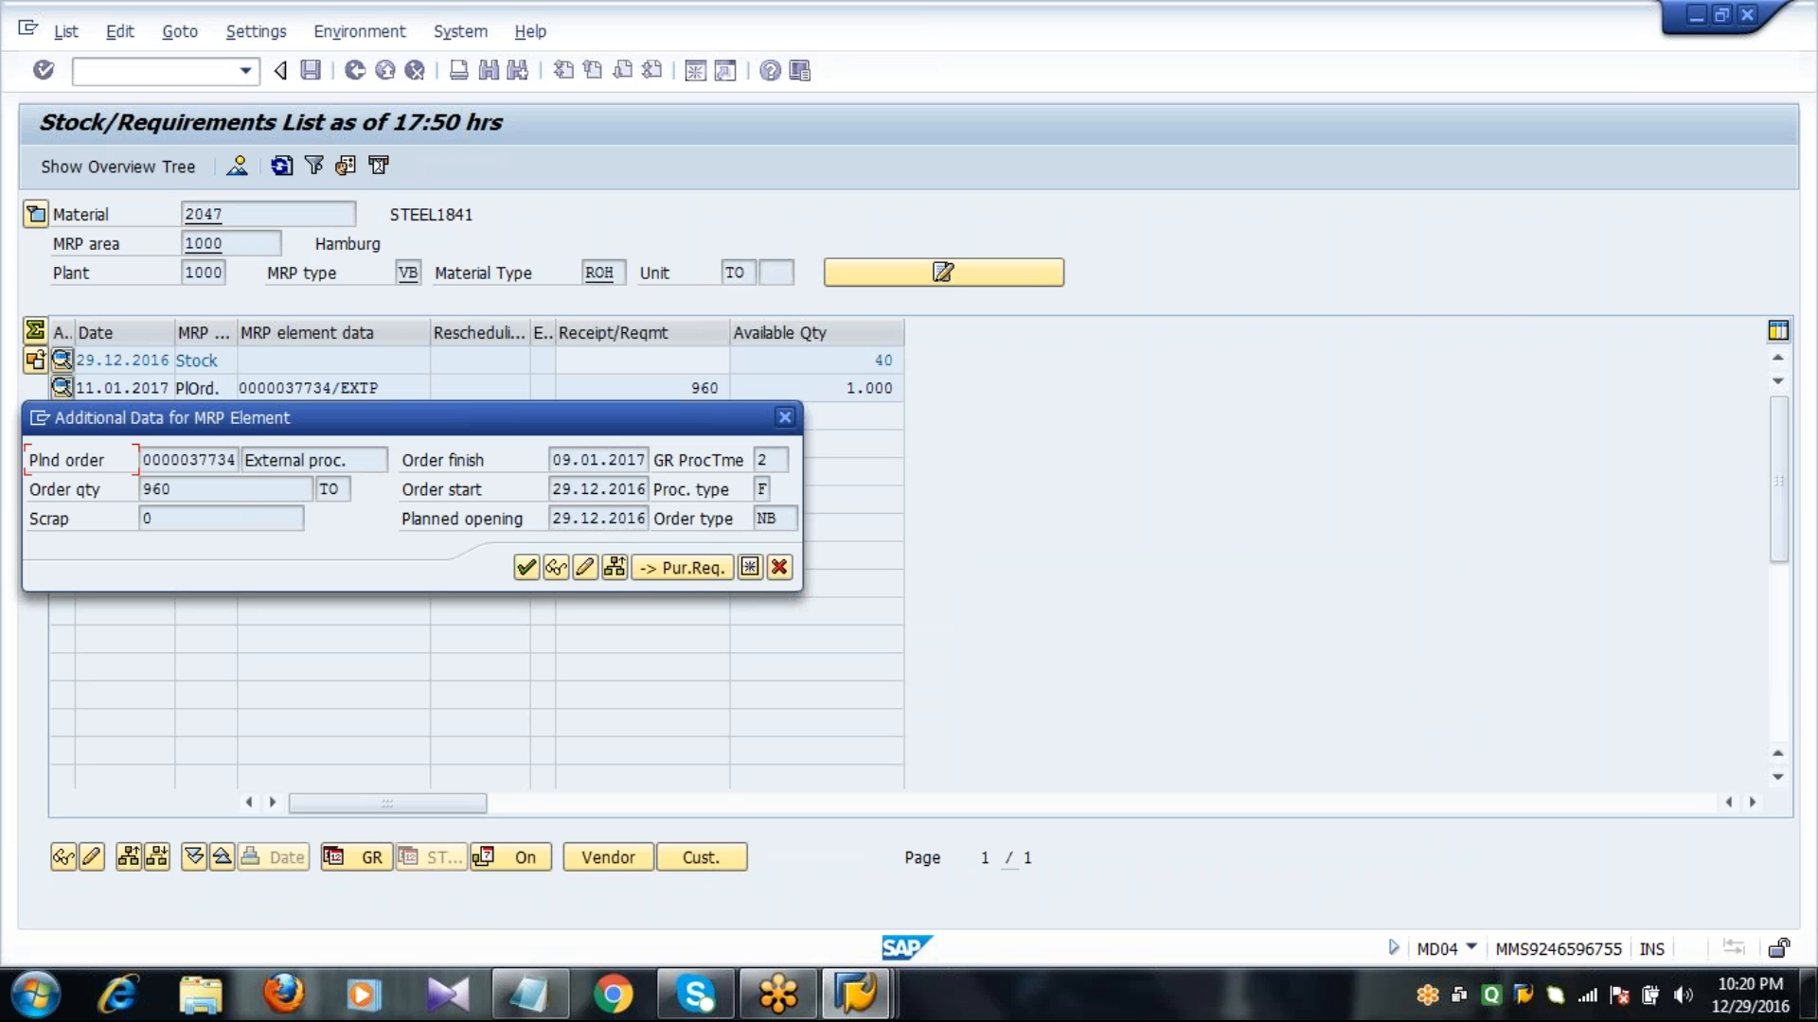
pyautogui.click(674, 569)
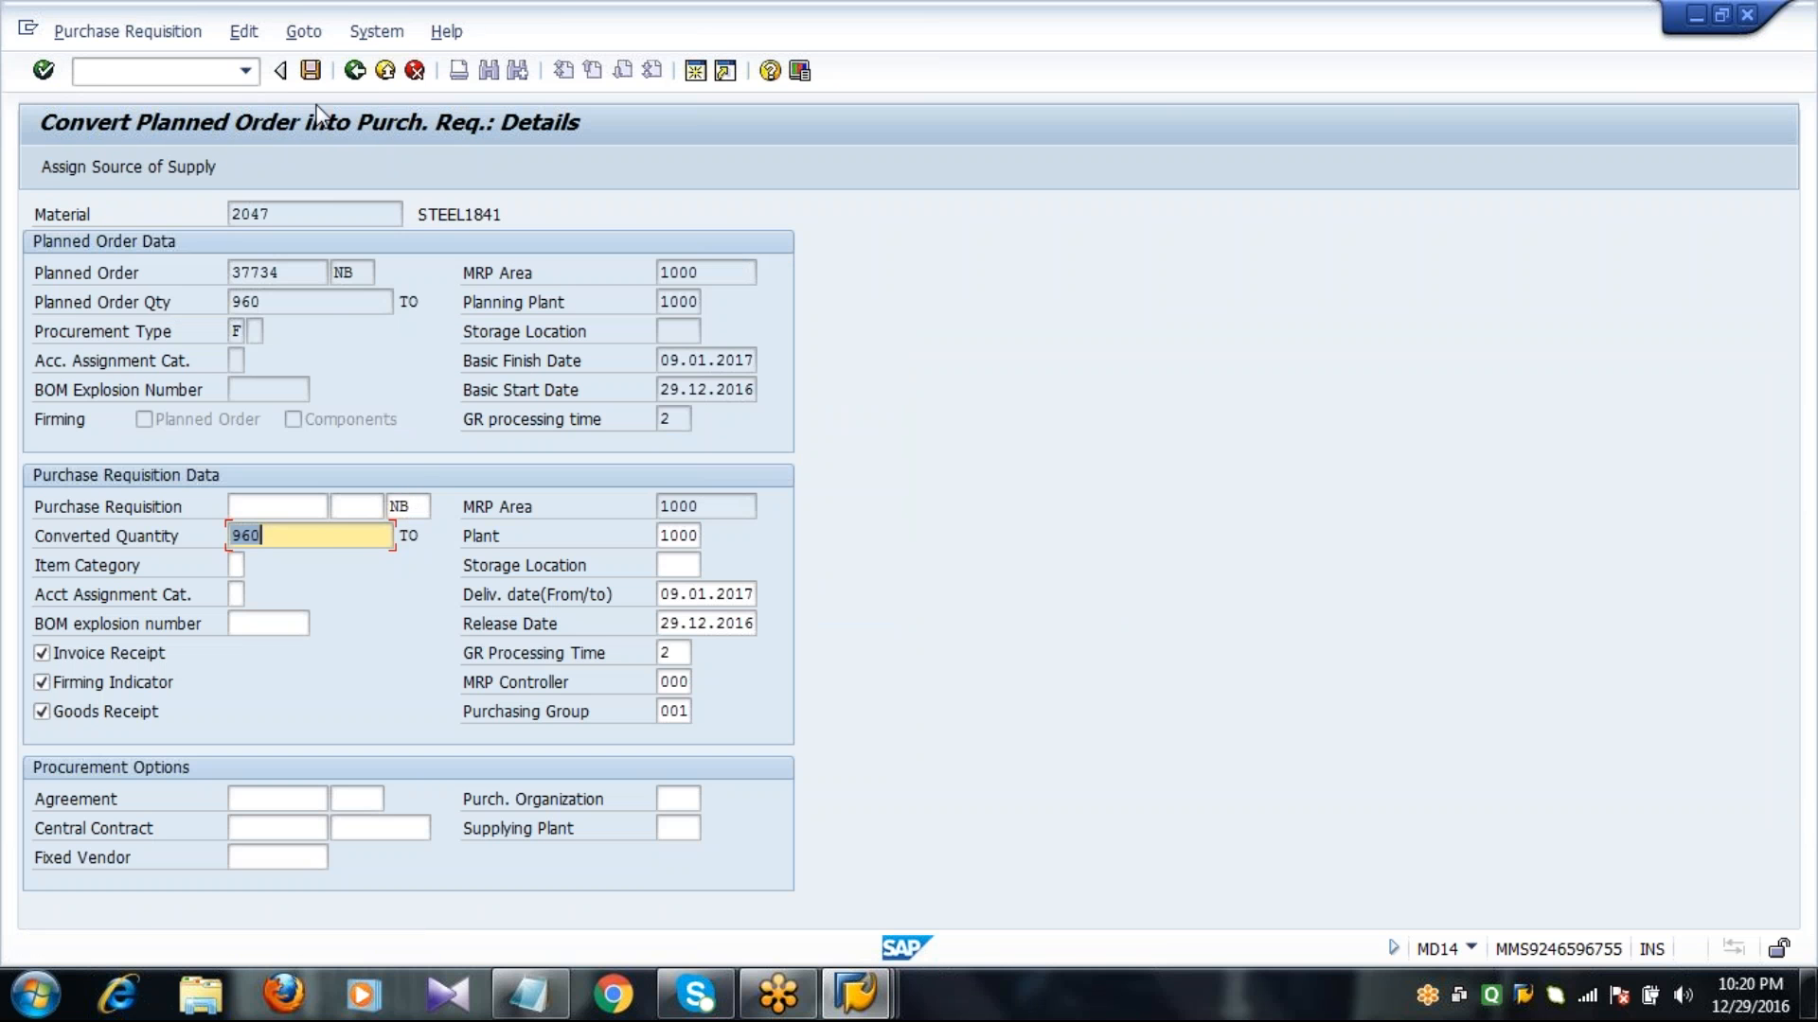
pyautogui.click(311, 72)
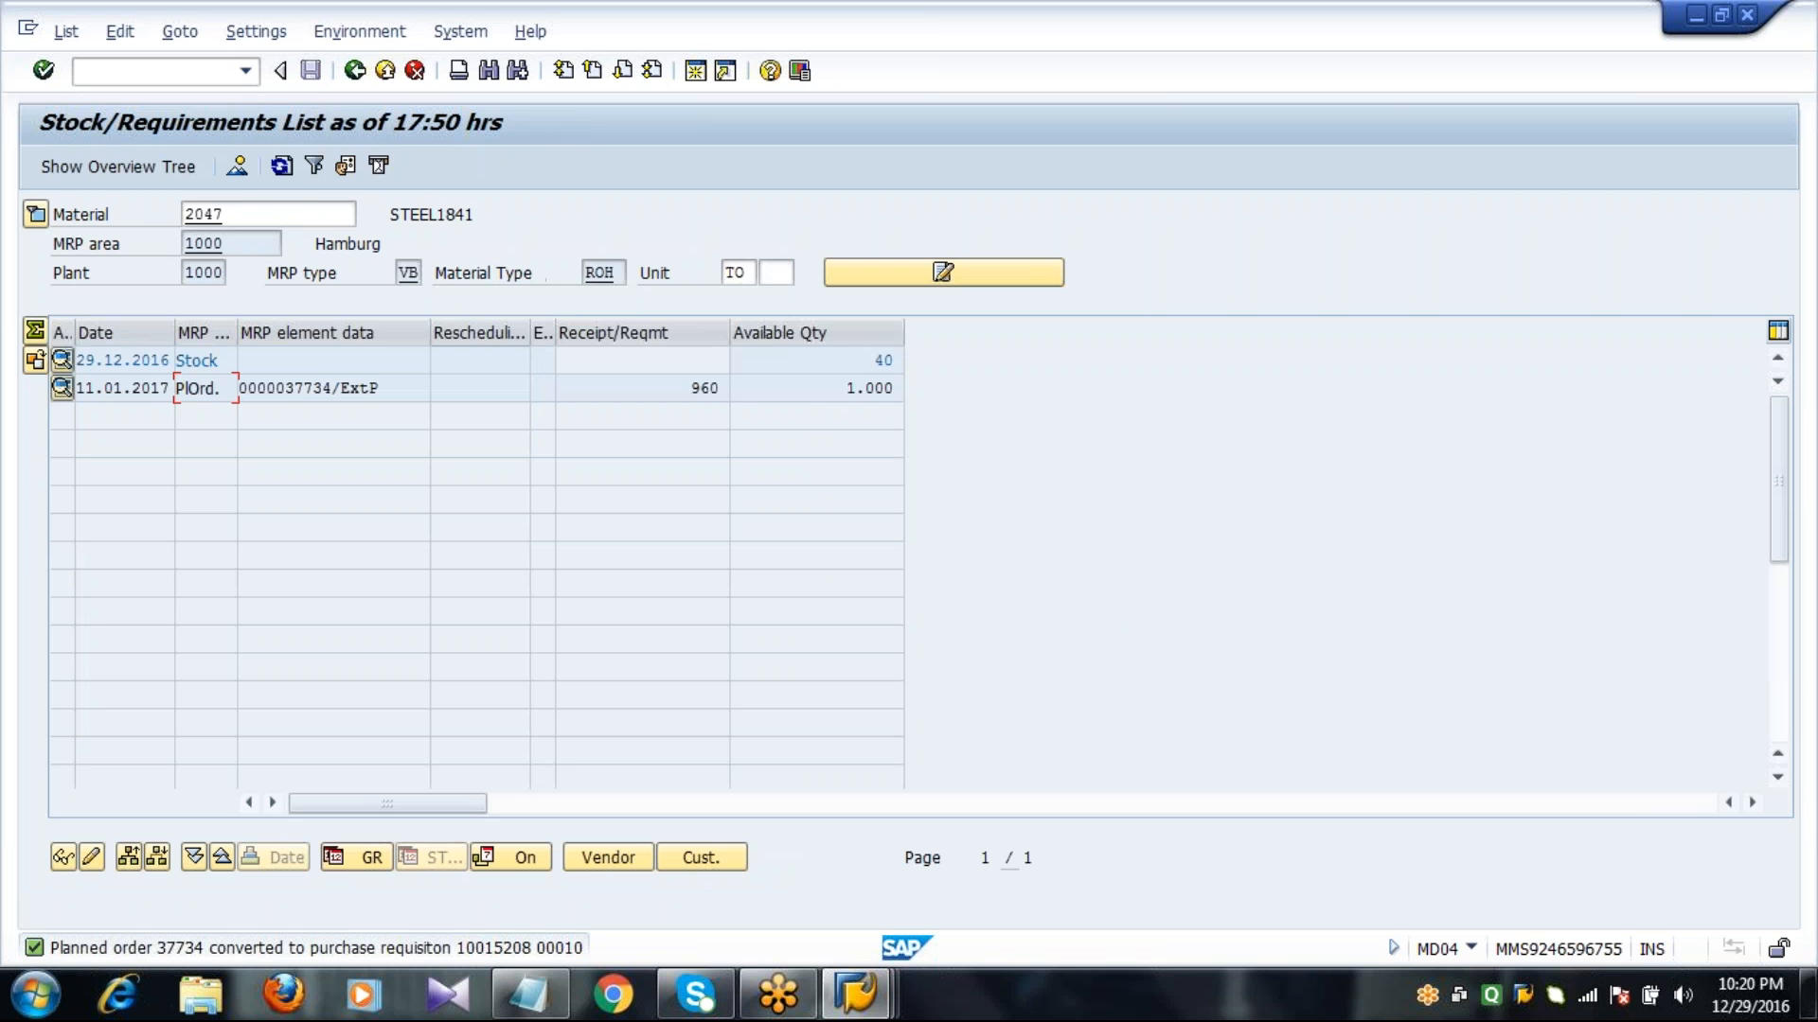
# Refresh the requirements list and convert the purchase requisition into a purchase order, adopting the open requisition as its item.
pyautogui.click(287, 173)
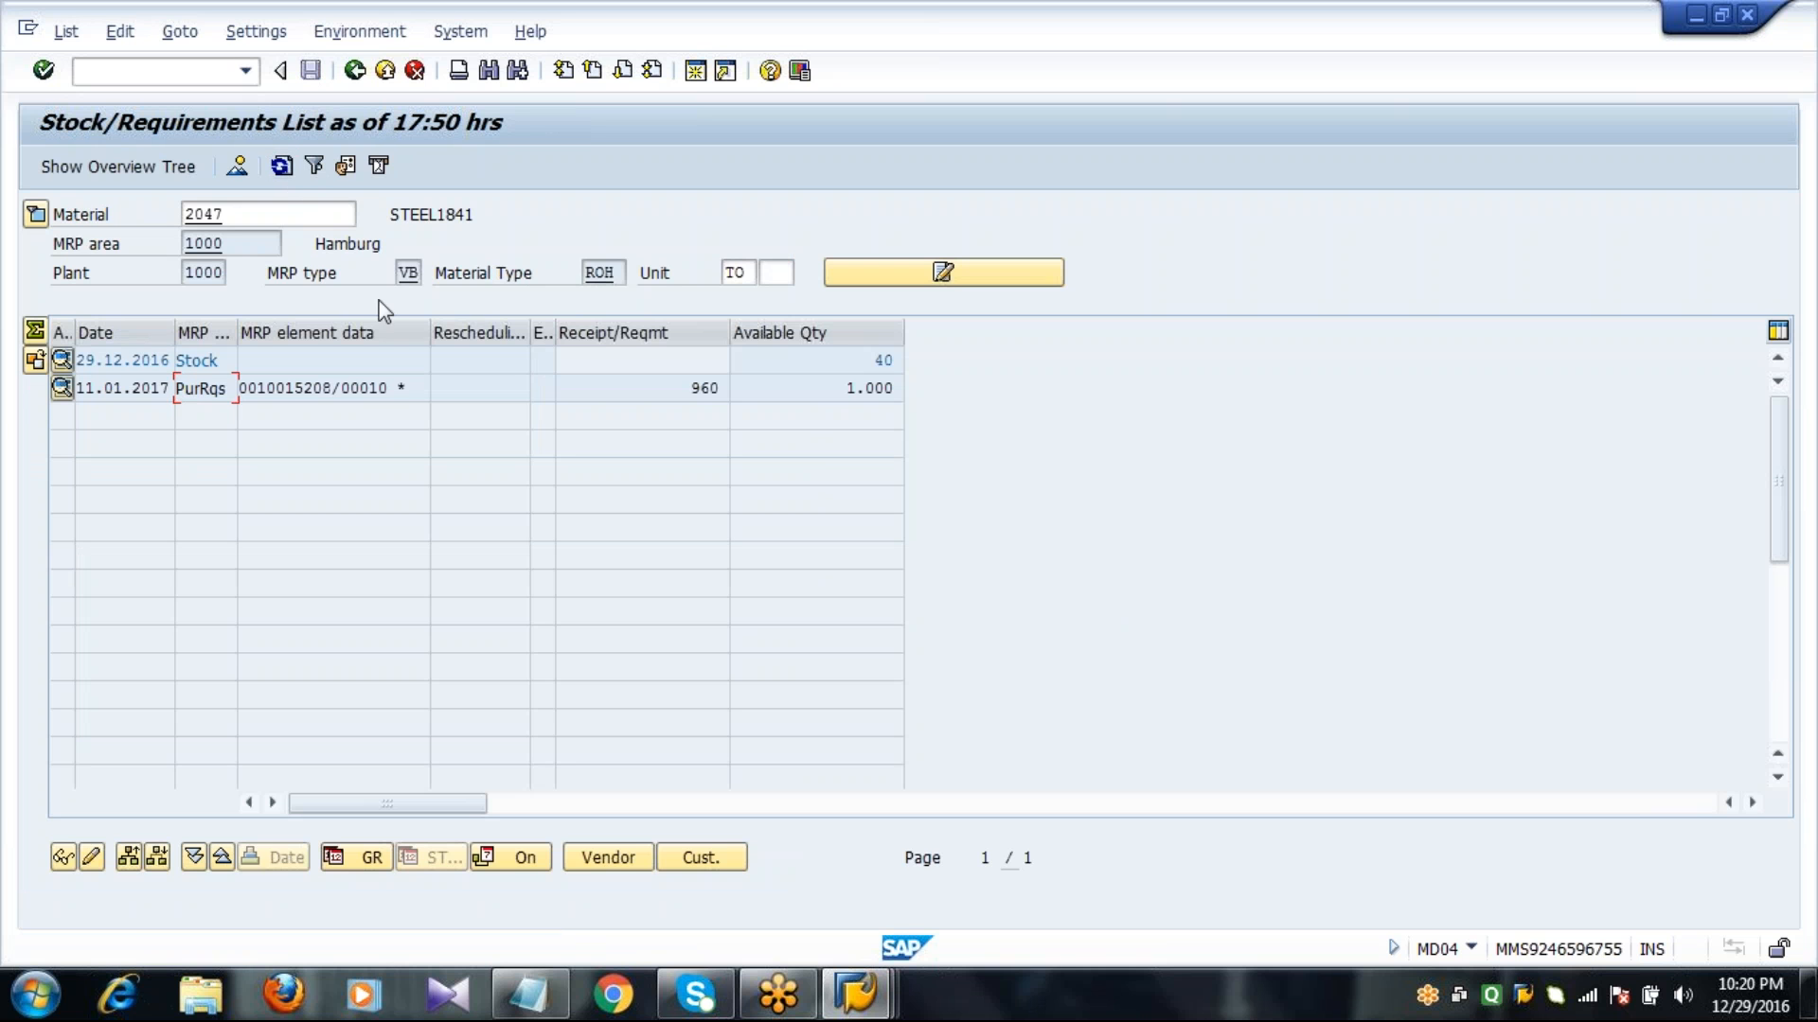
pyautogui.click(303, 390)
pyautogui.doubleClick(303, 390)
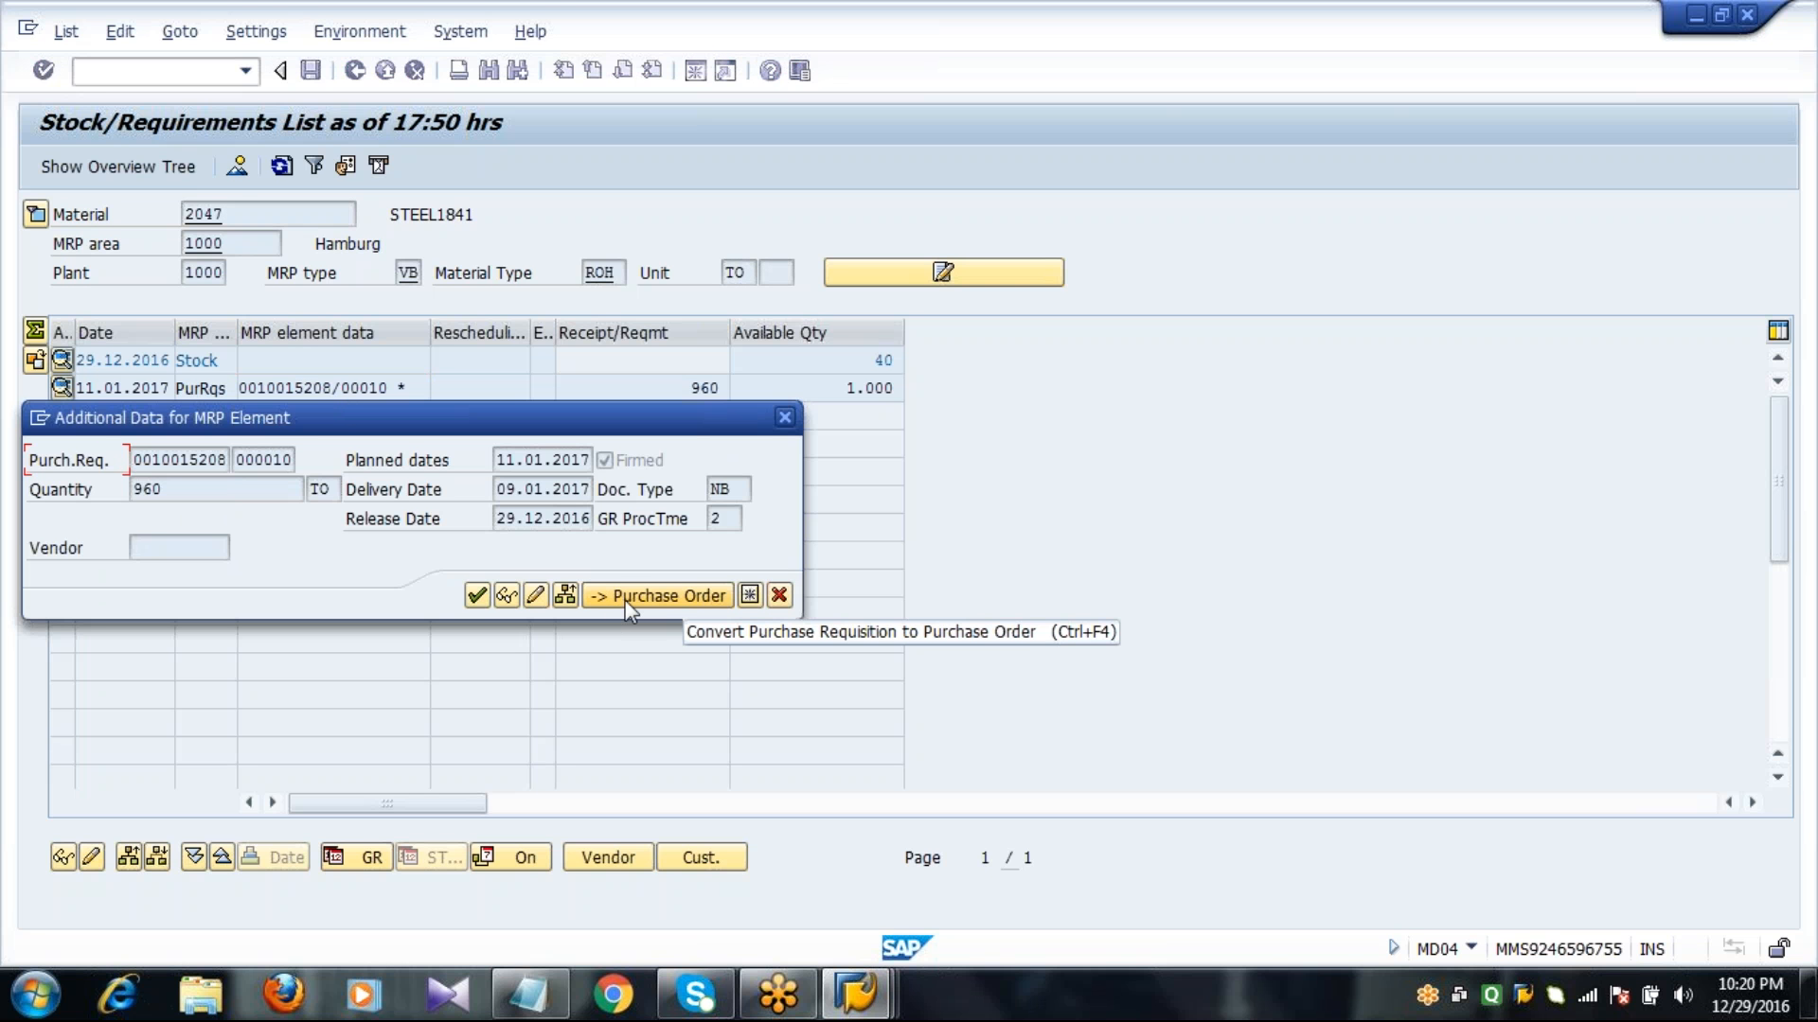
pyautogui.click(629, 596)
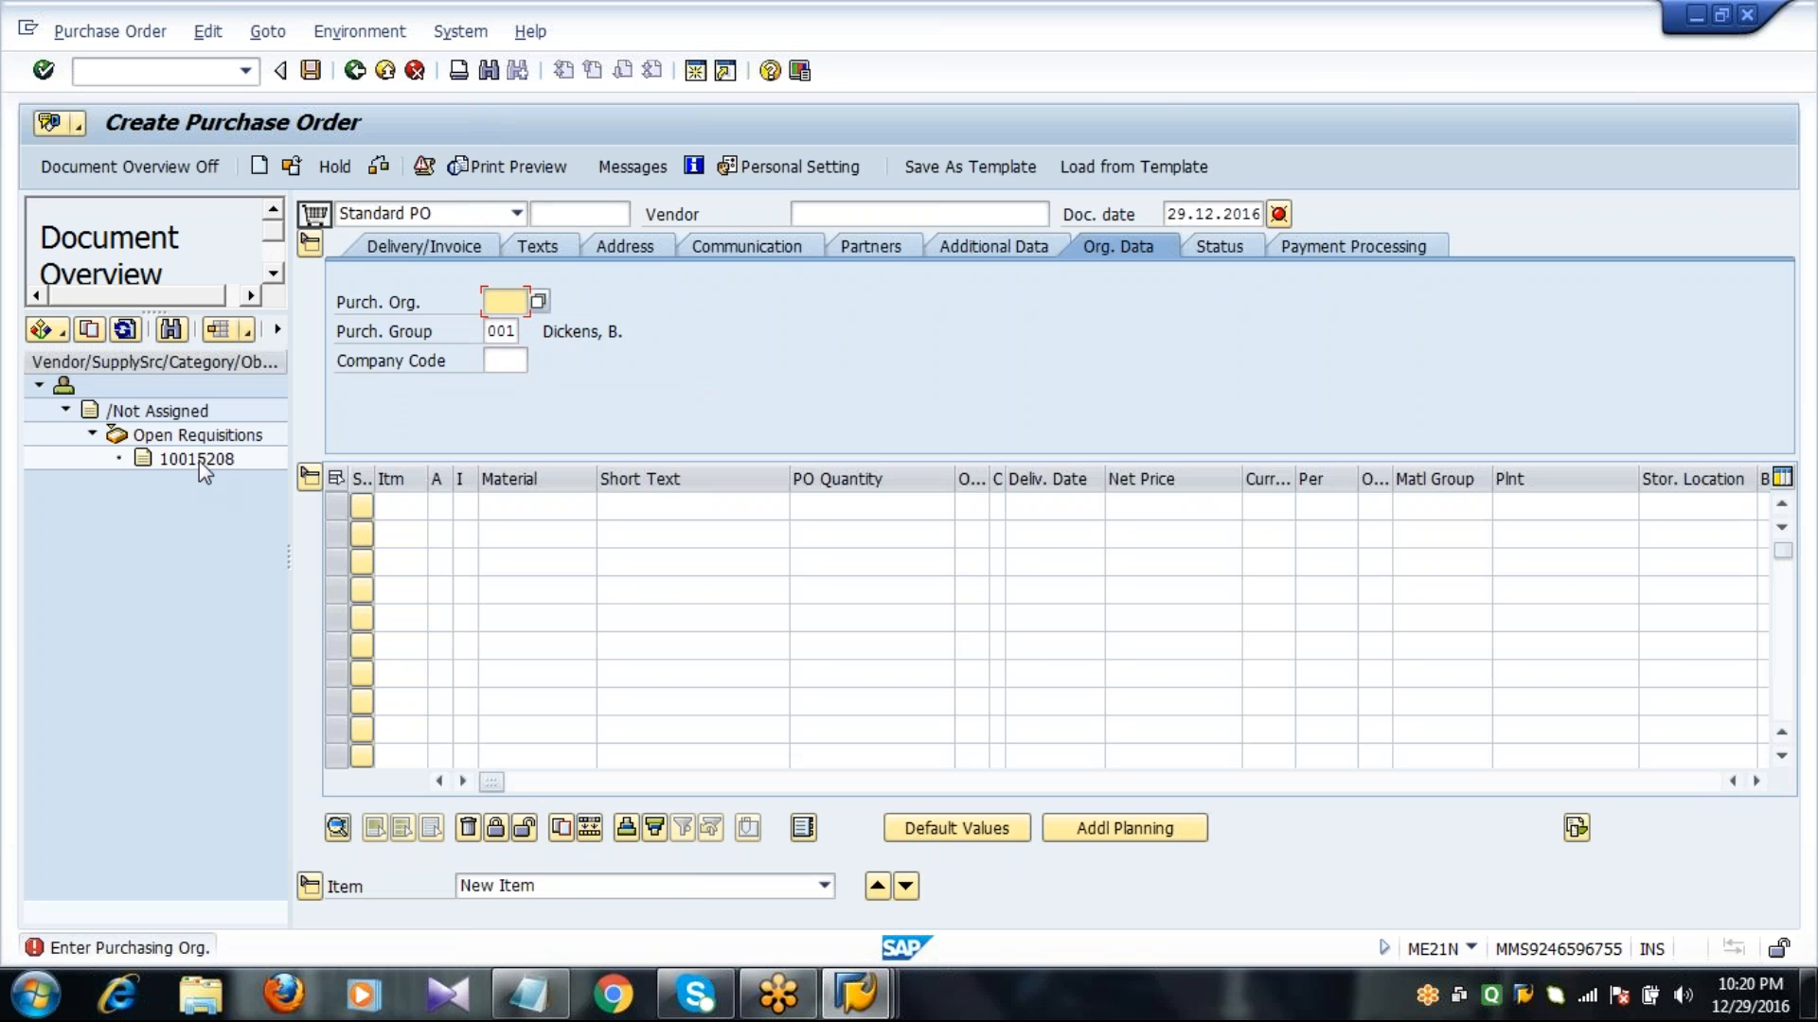
pyautogui.click(199, 461)
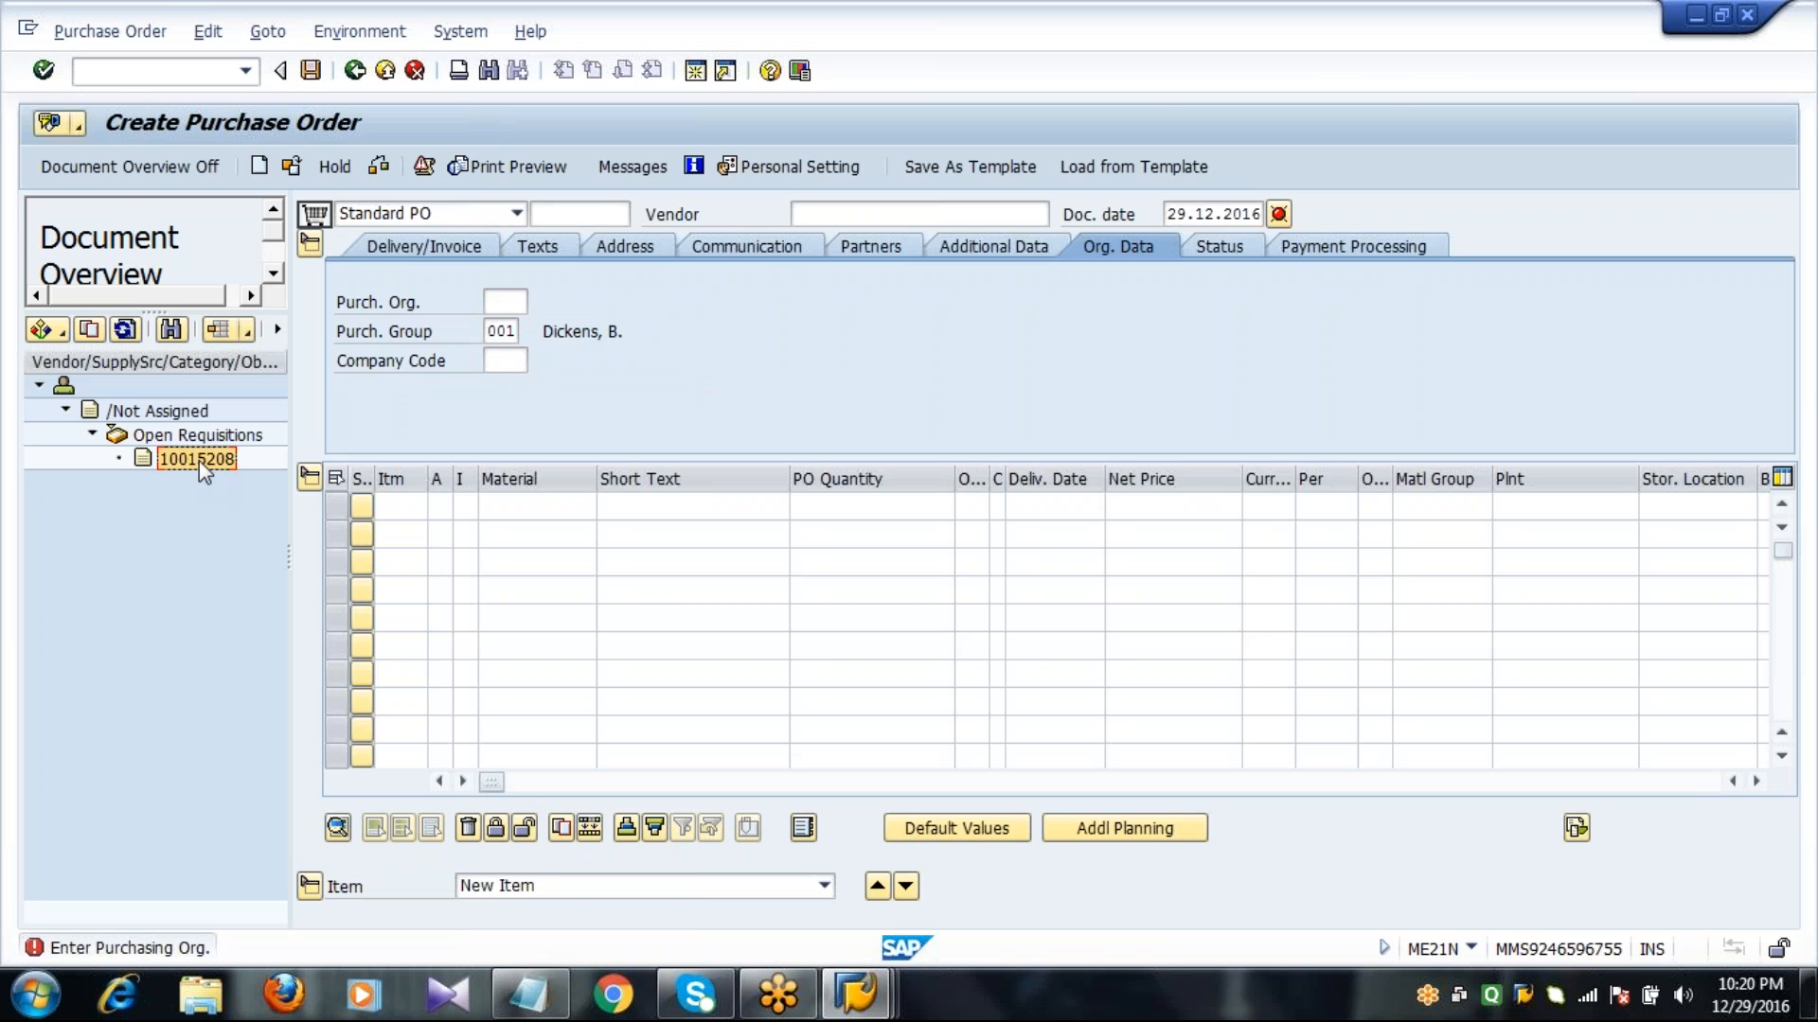
pyautogui.click(91, 331)
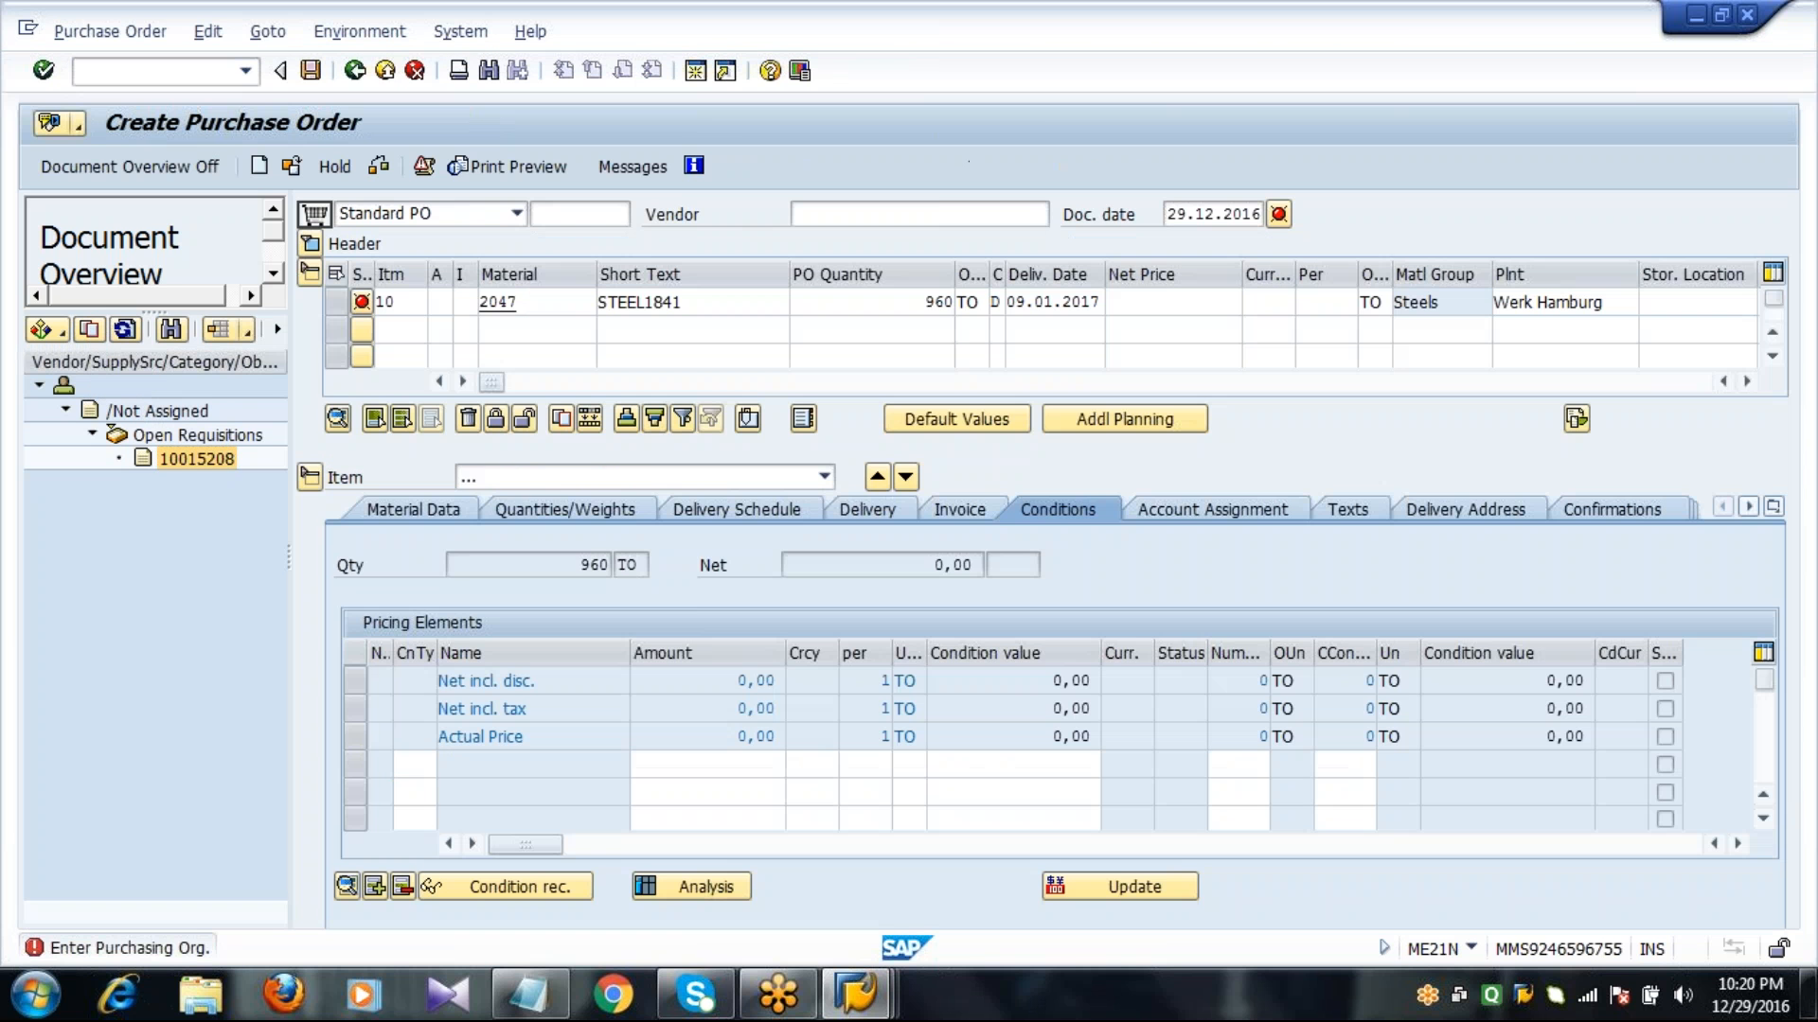
# Enter vendor 1000 in the purchase order and give the item a net price of 100 EUR and storage location 0001.
pyautogui.click(832, 224)
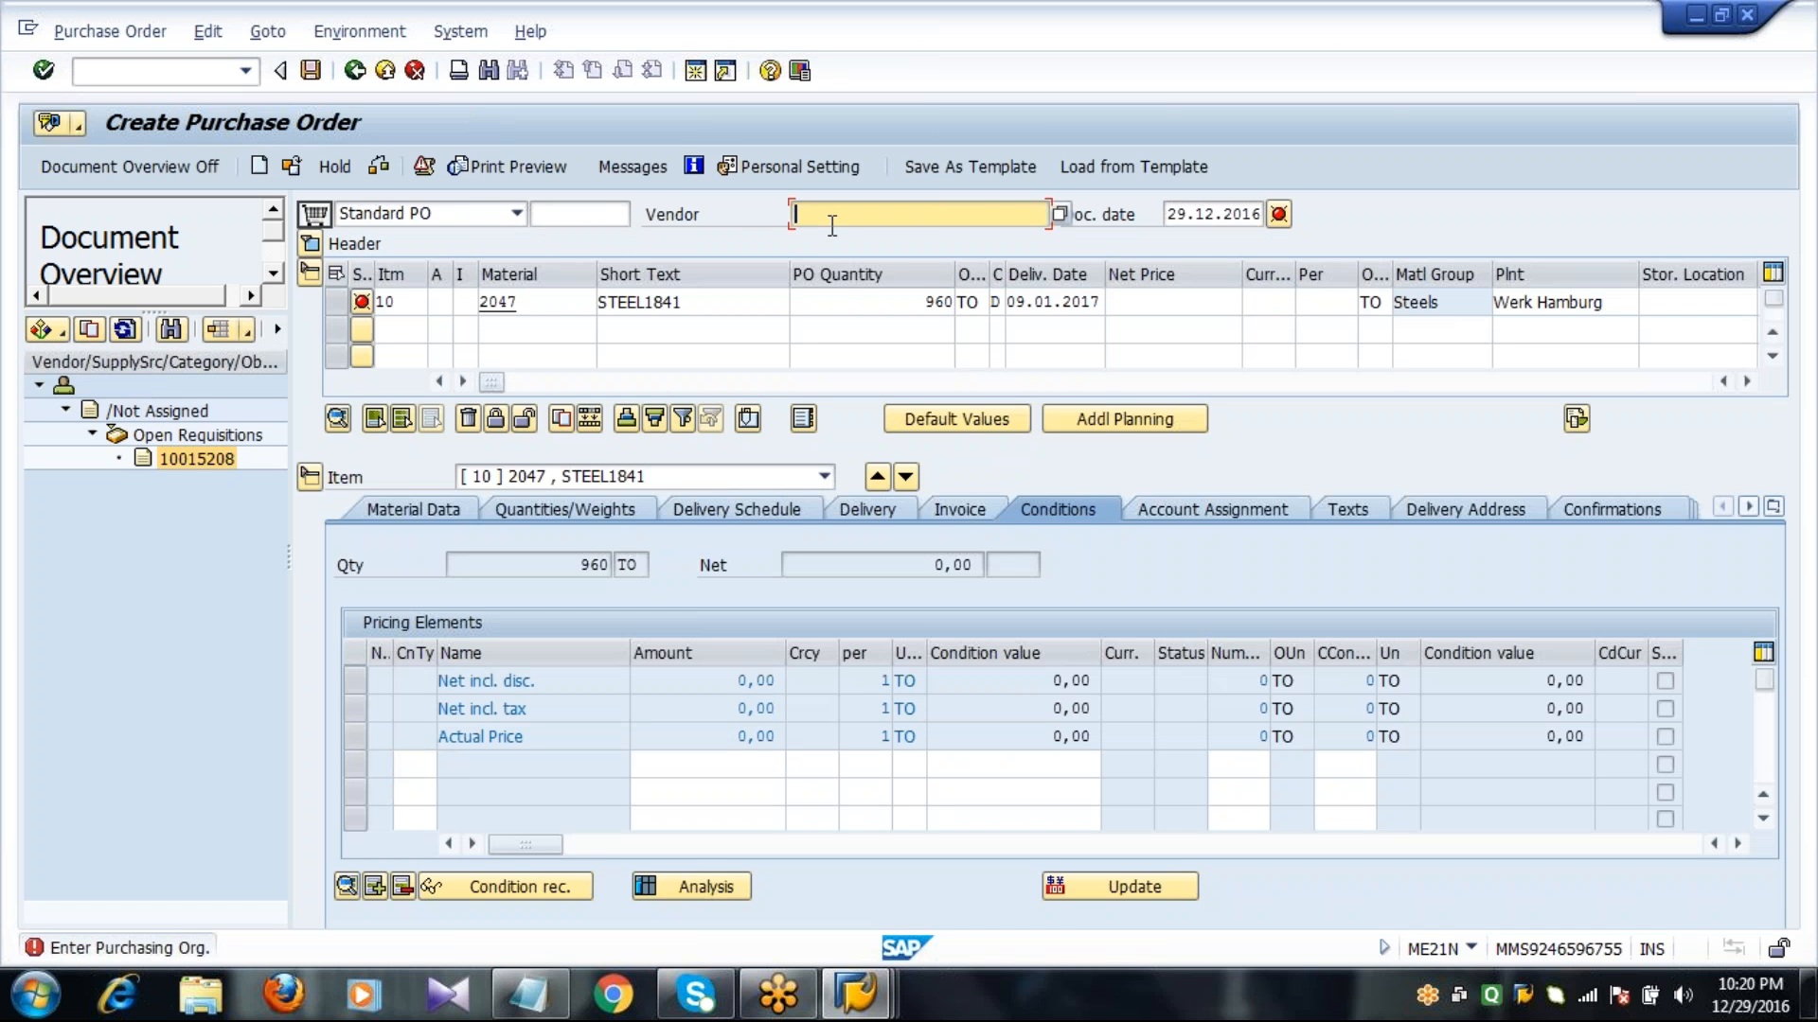
pyautogui.write('1000')
pyautogui.click(1168, 302)
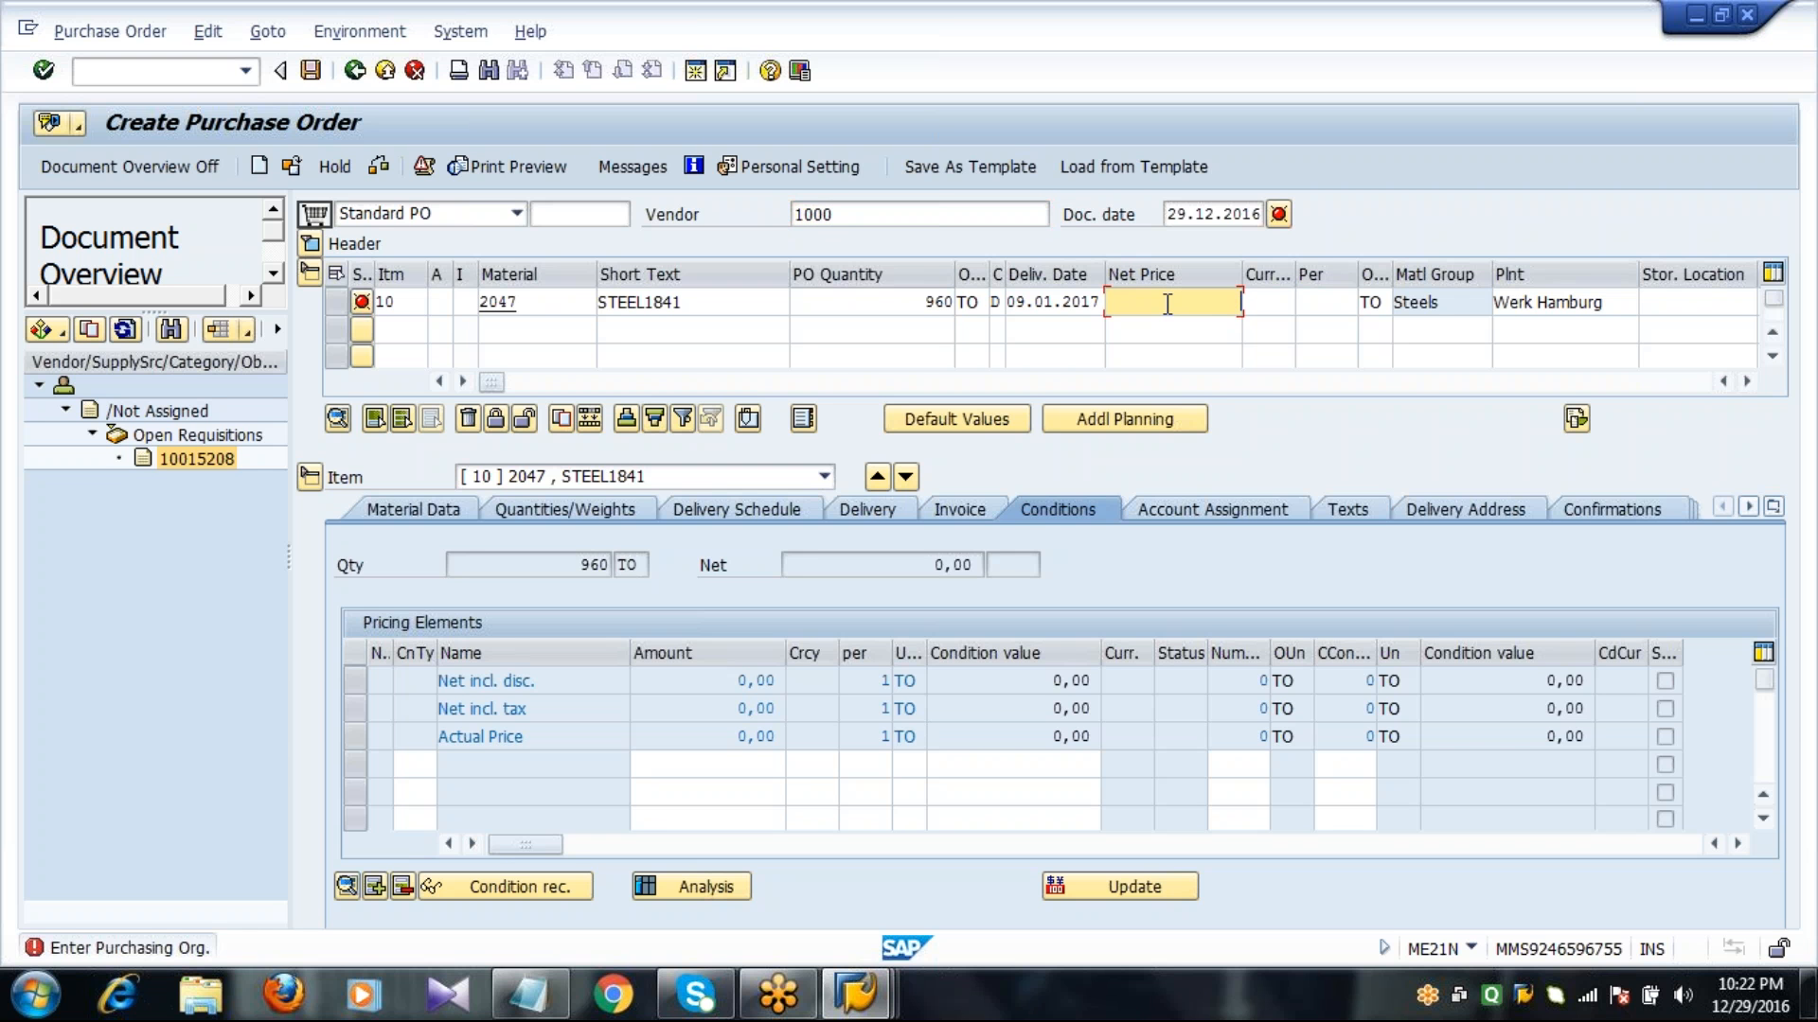
pyautogui.write('100')
pyautogui.press('Tab')
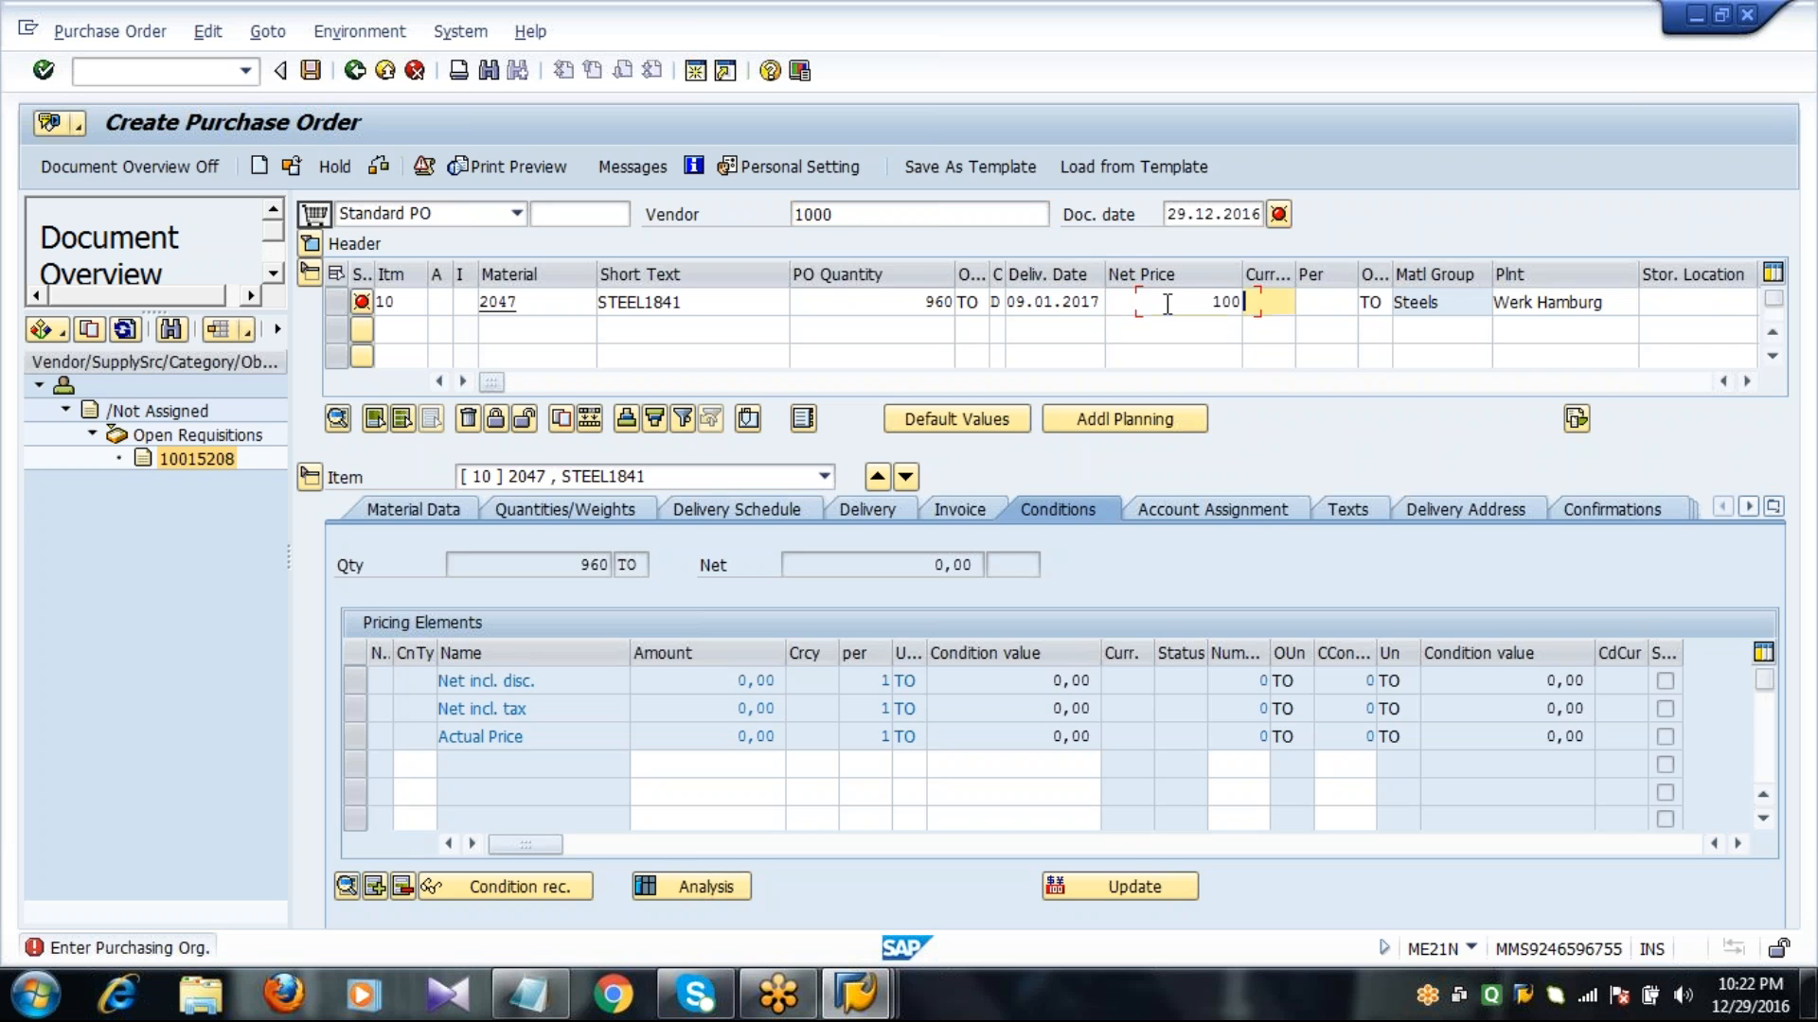
pyautogui.write('EUR')
pyautogui.press('Tab')
pyautogui.press('Tab')
pyautogui.press('Tab')
pyautogui.press('Tab')
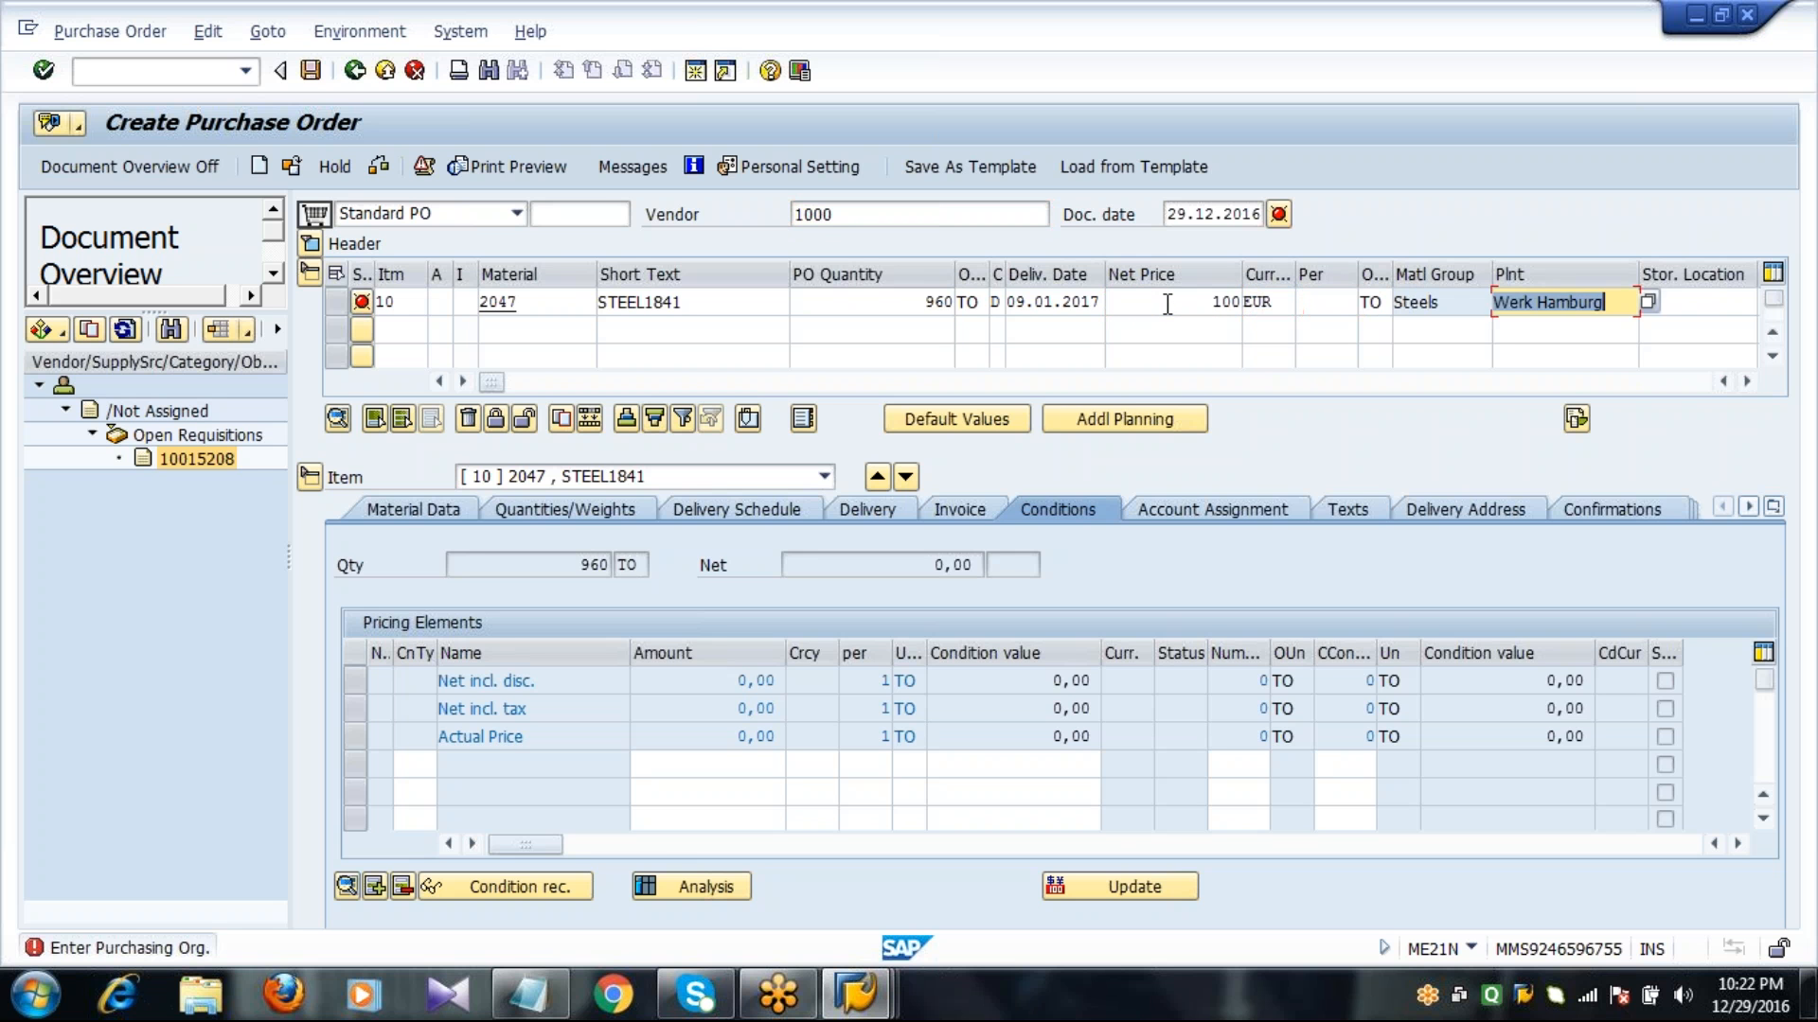
pyautogui.write('0001')
pyautogui.press('Return')
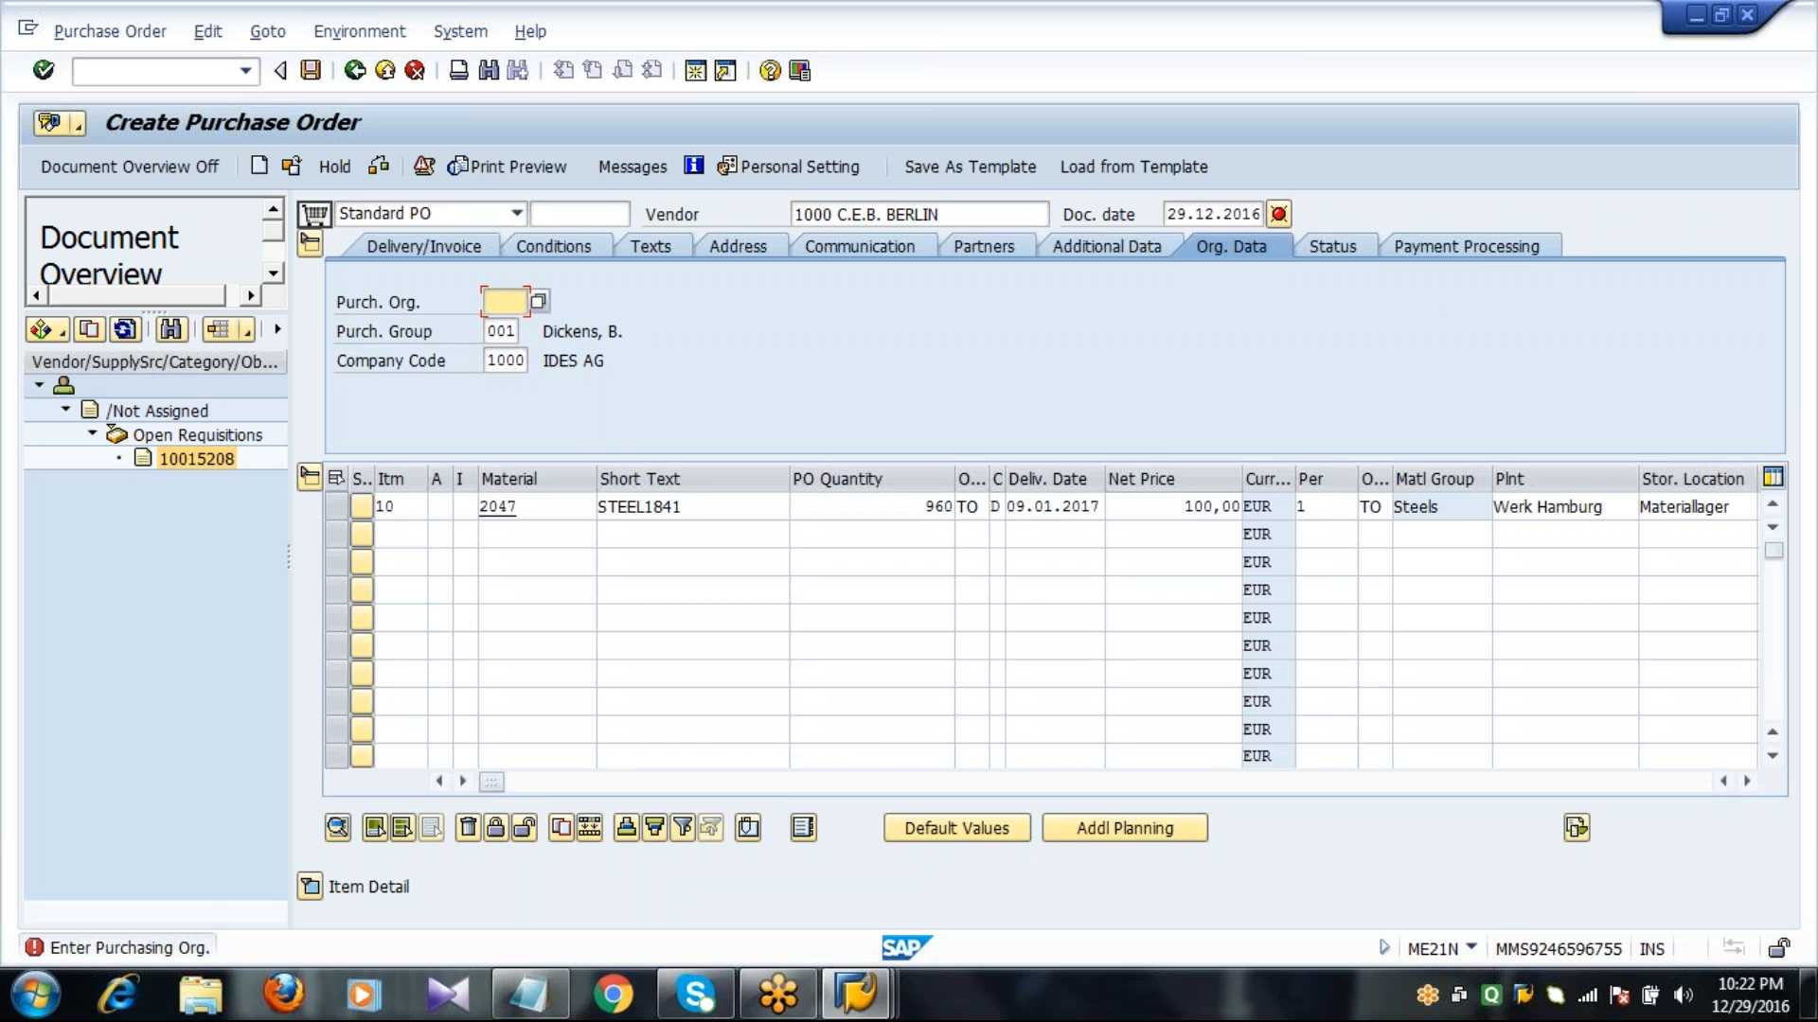
# Assign purchasing organization 1000, save the purchase order, and refresh the stock/requirements list.
pyautogui.write('1000')
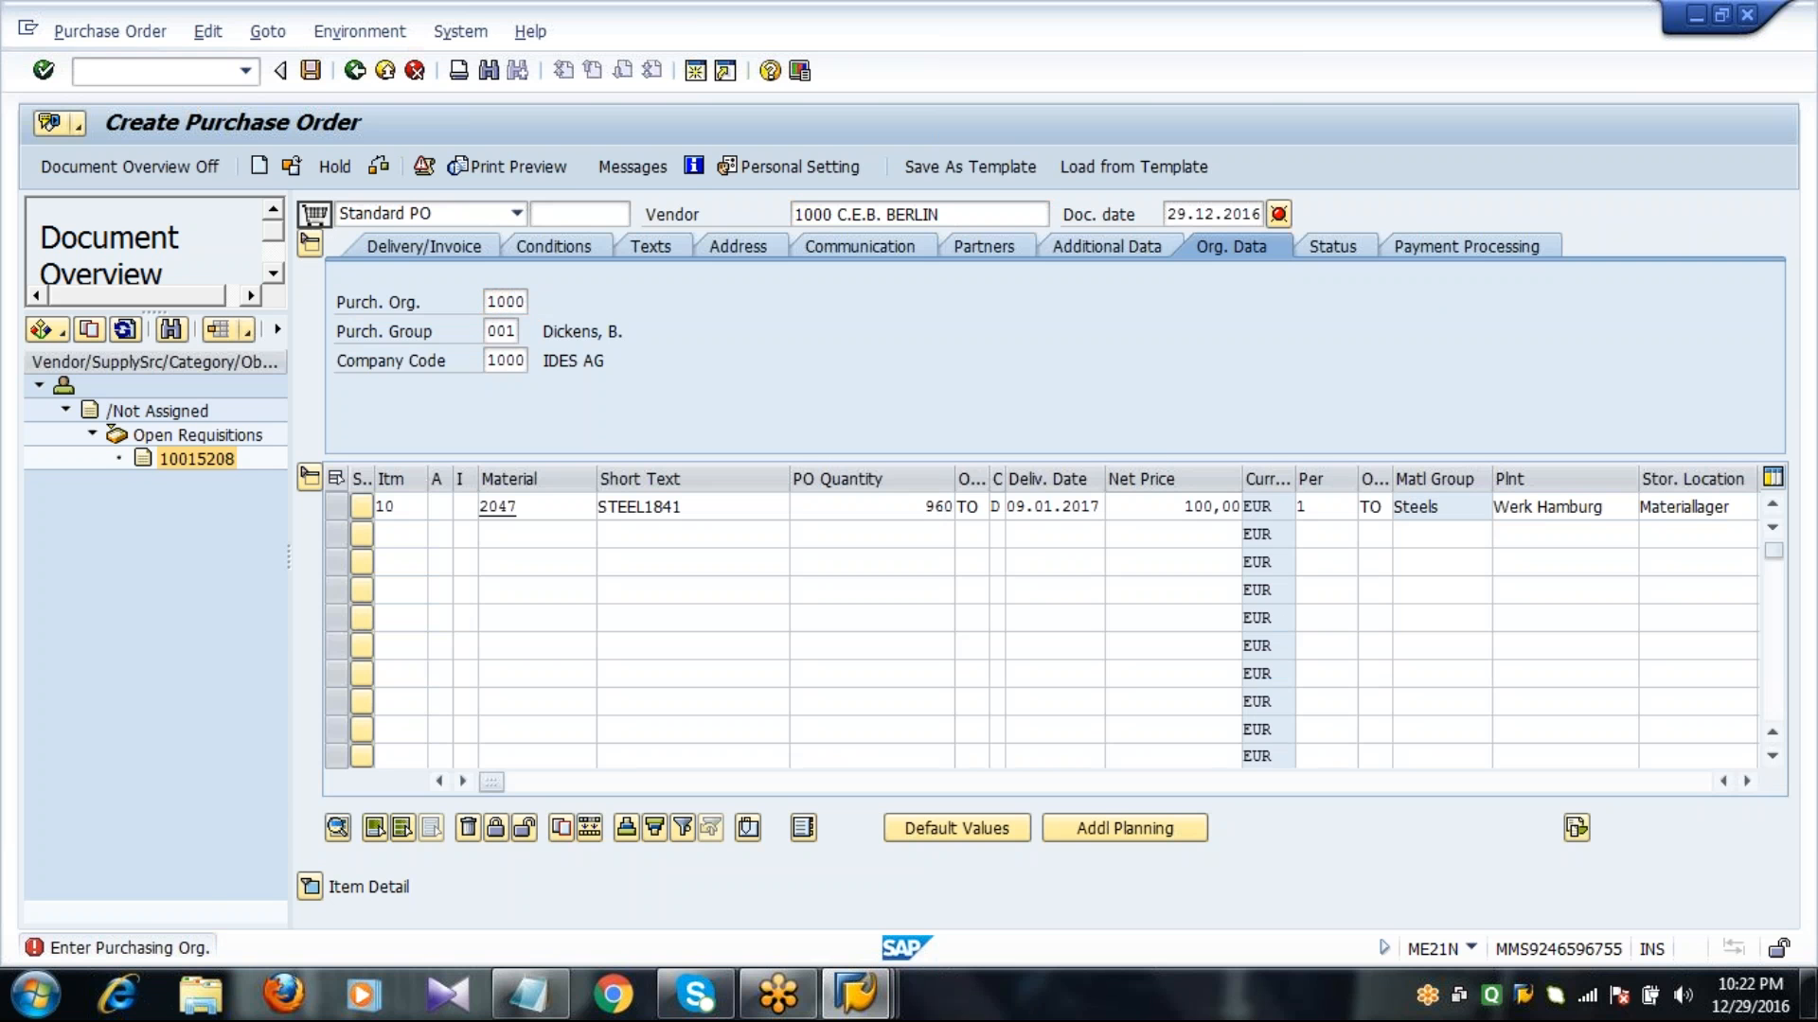
pyautogui.press('Return')
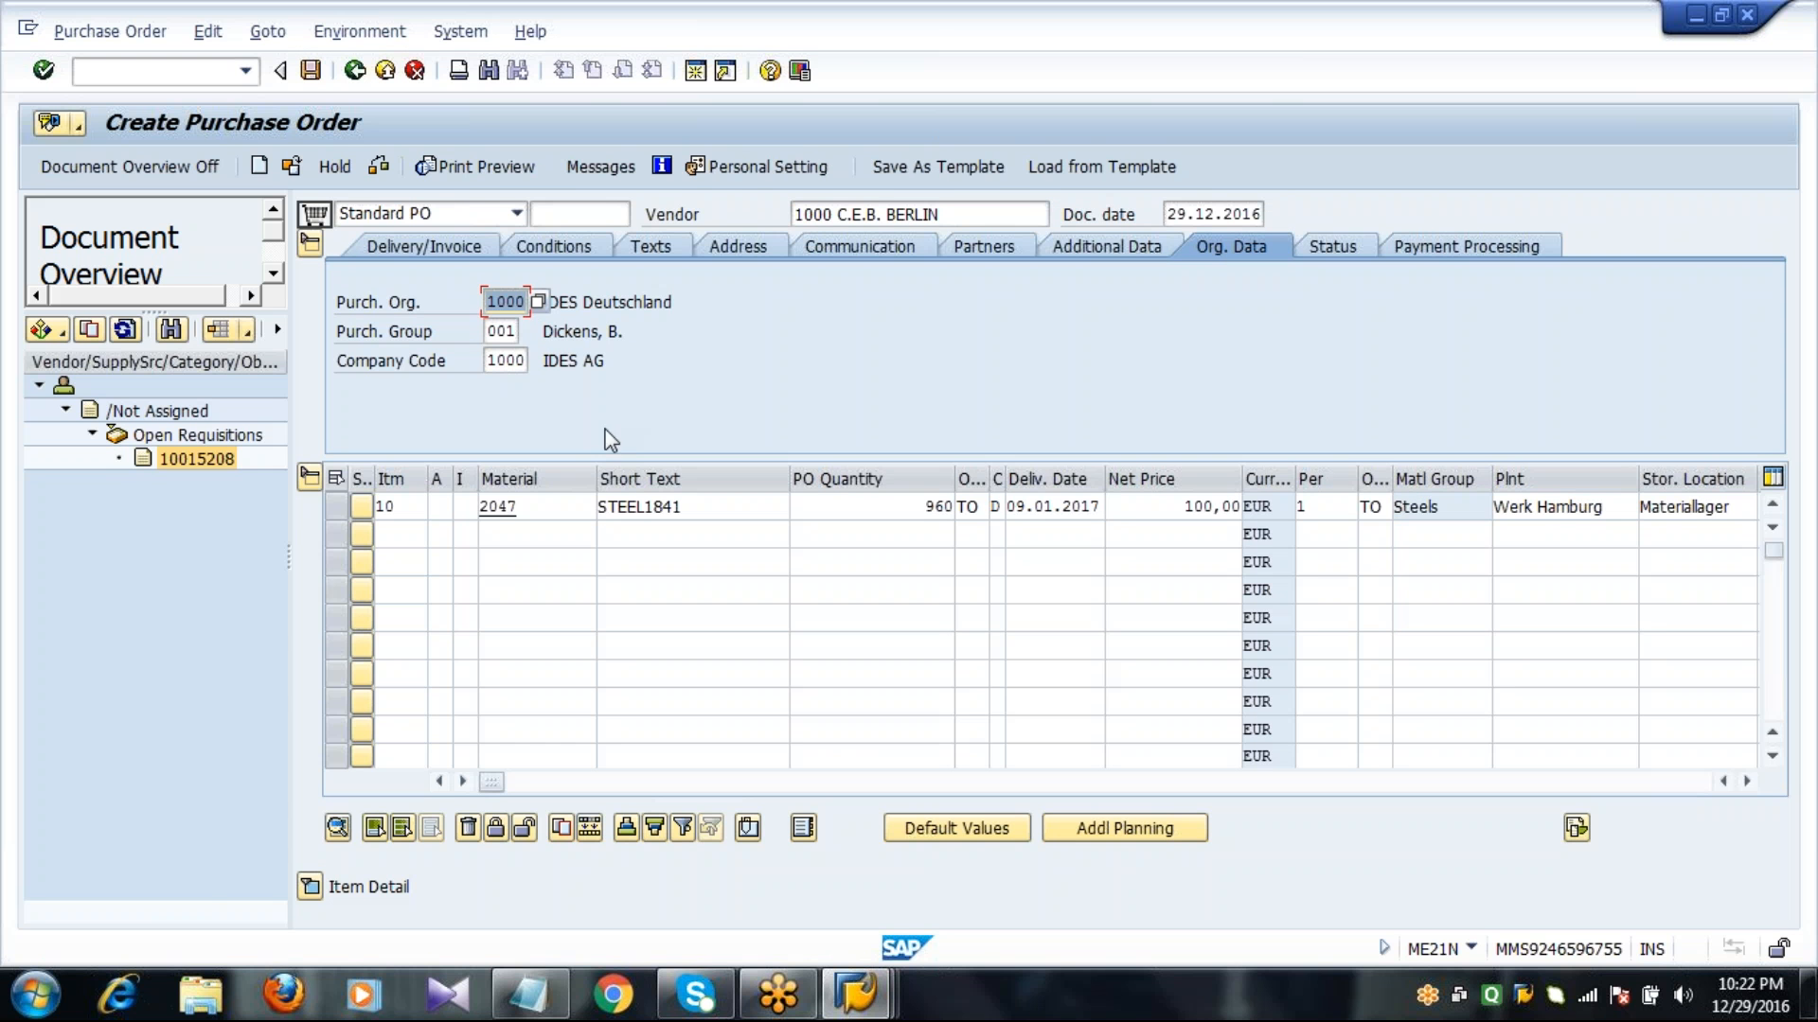
pyautogui.click(311, 70)
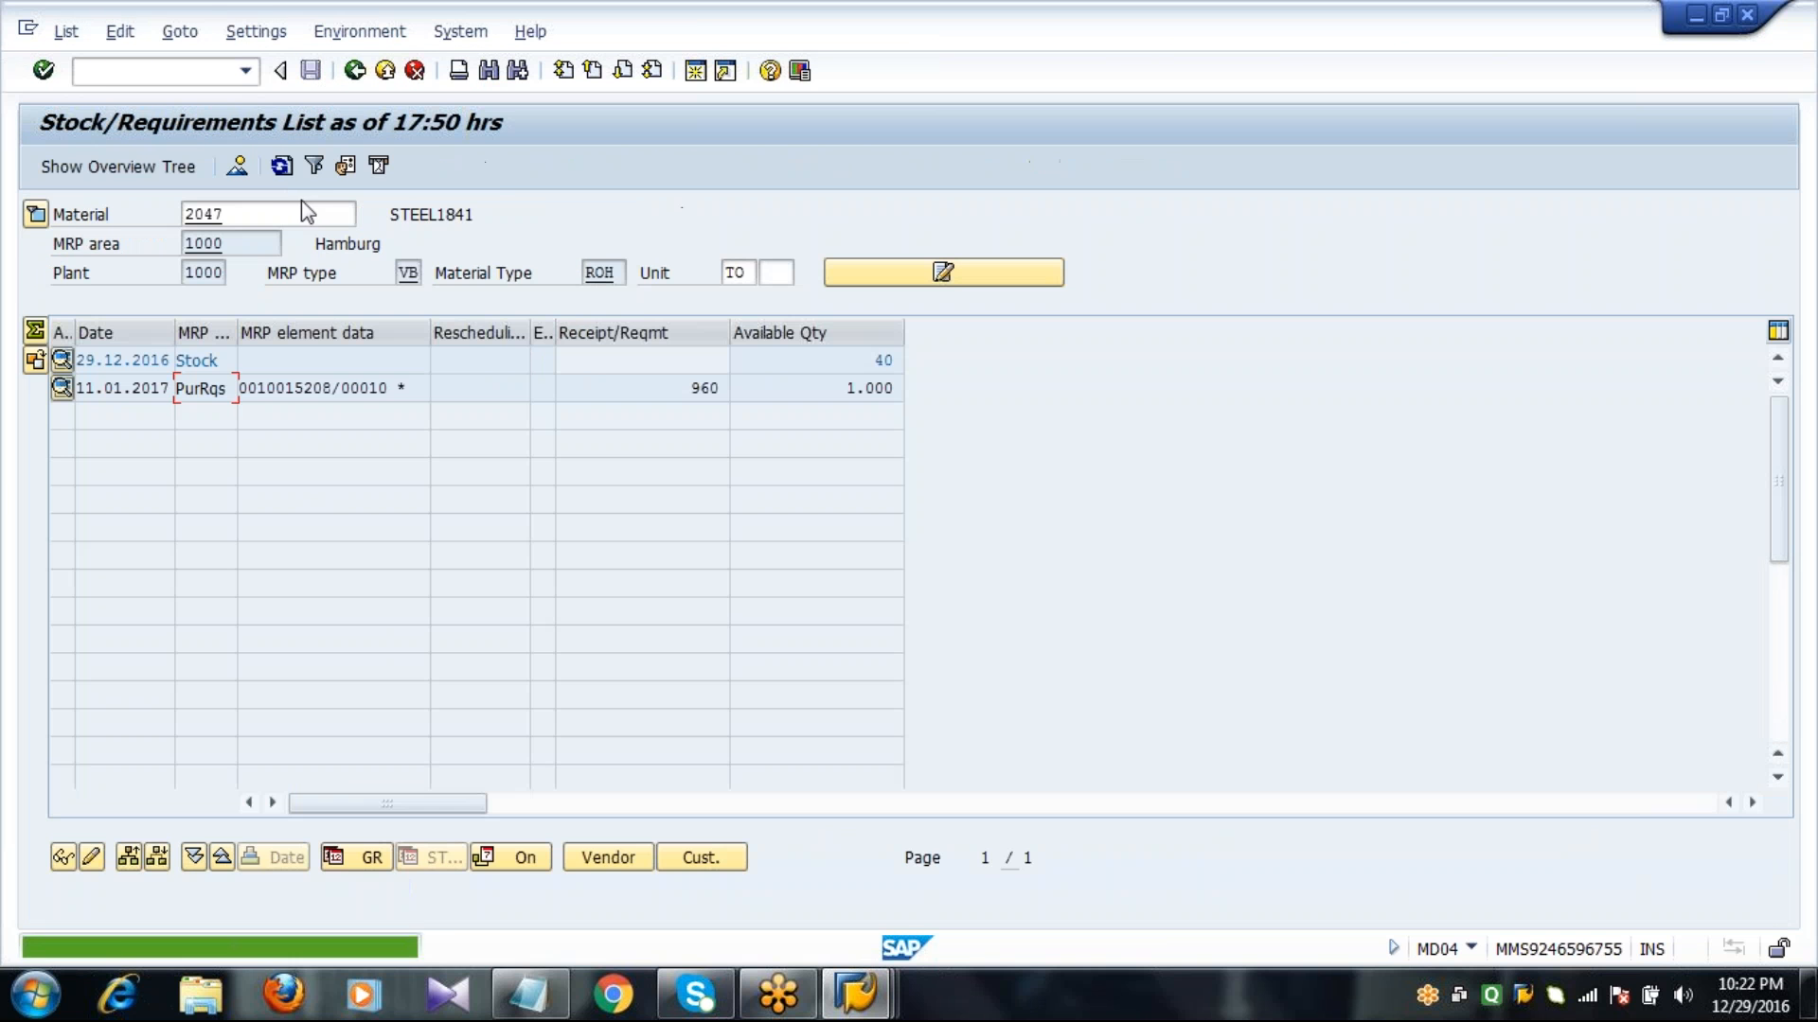
pyautogui.click(281, 168)
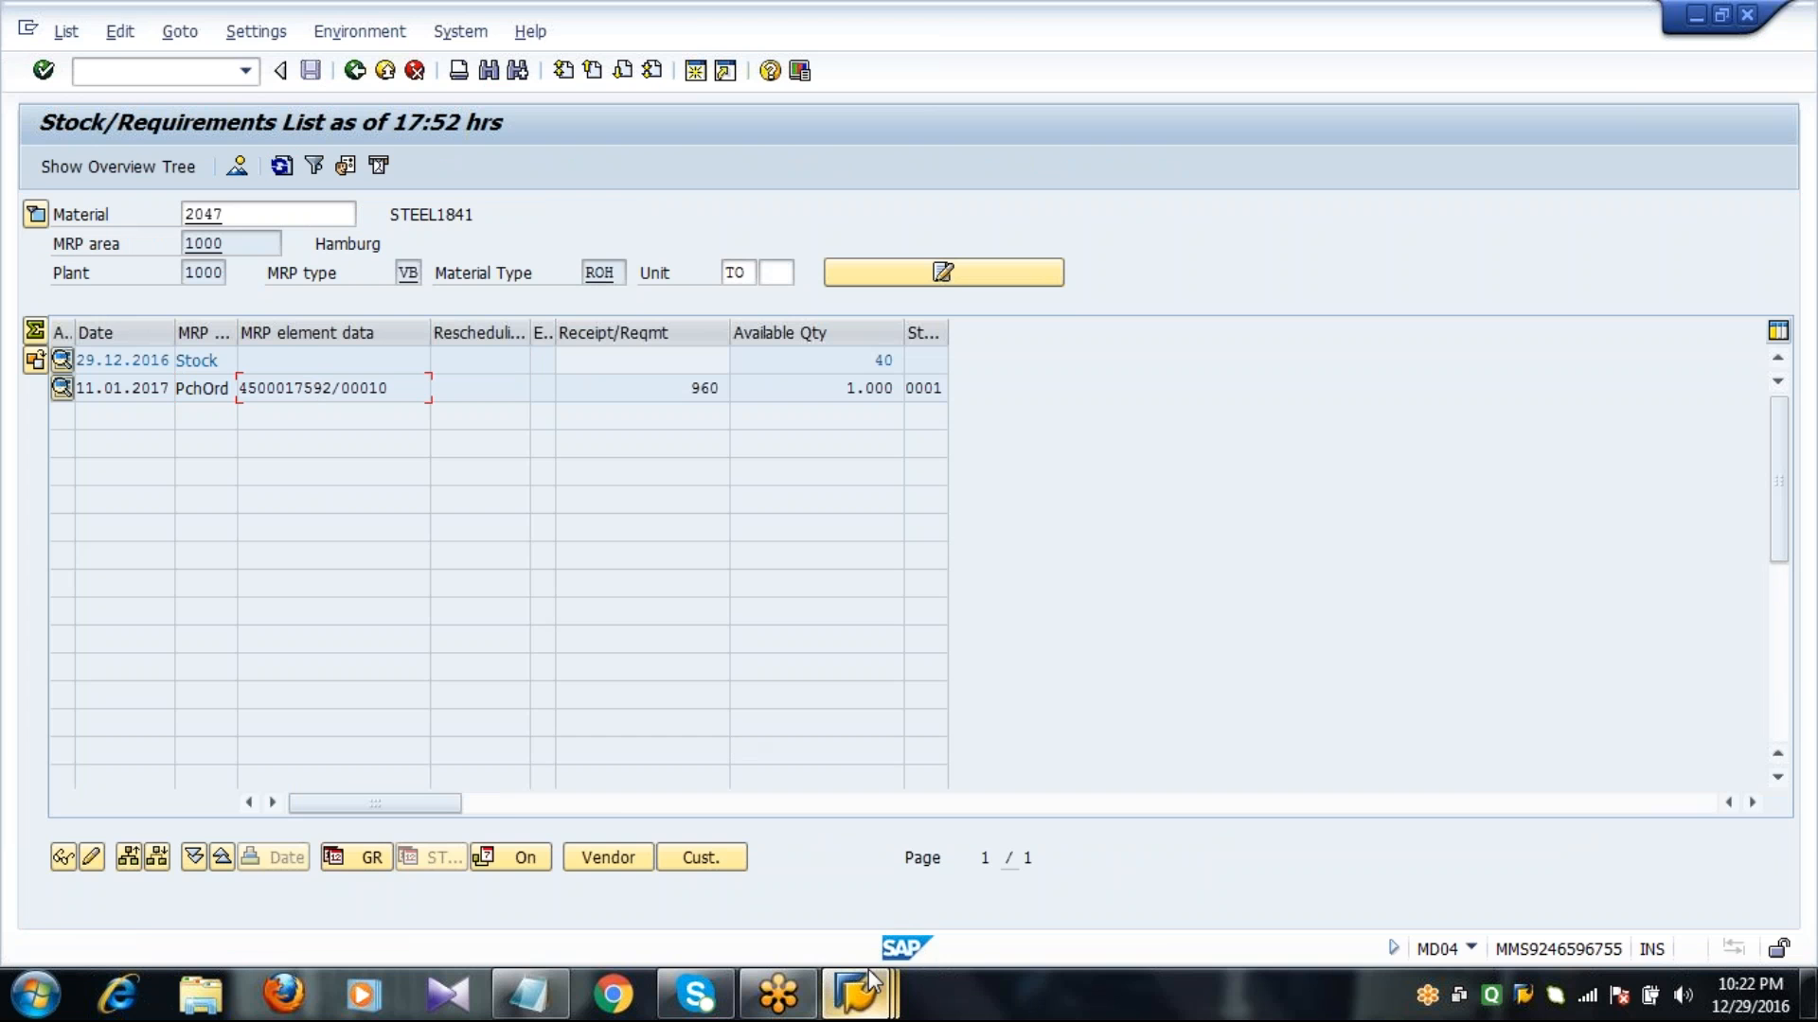
# Load the new purchase order into the open goods receipt session, mark its item as OK, and post the receipt.
pyautogui.moveTo(863, 975)
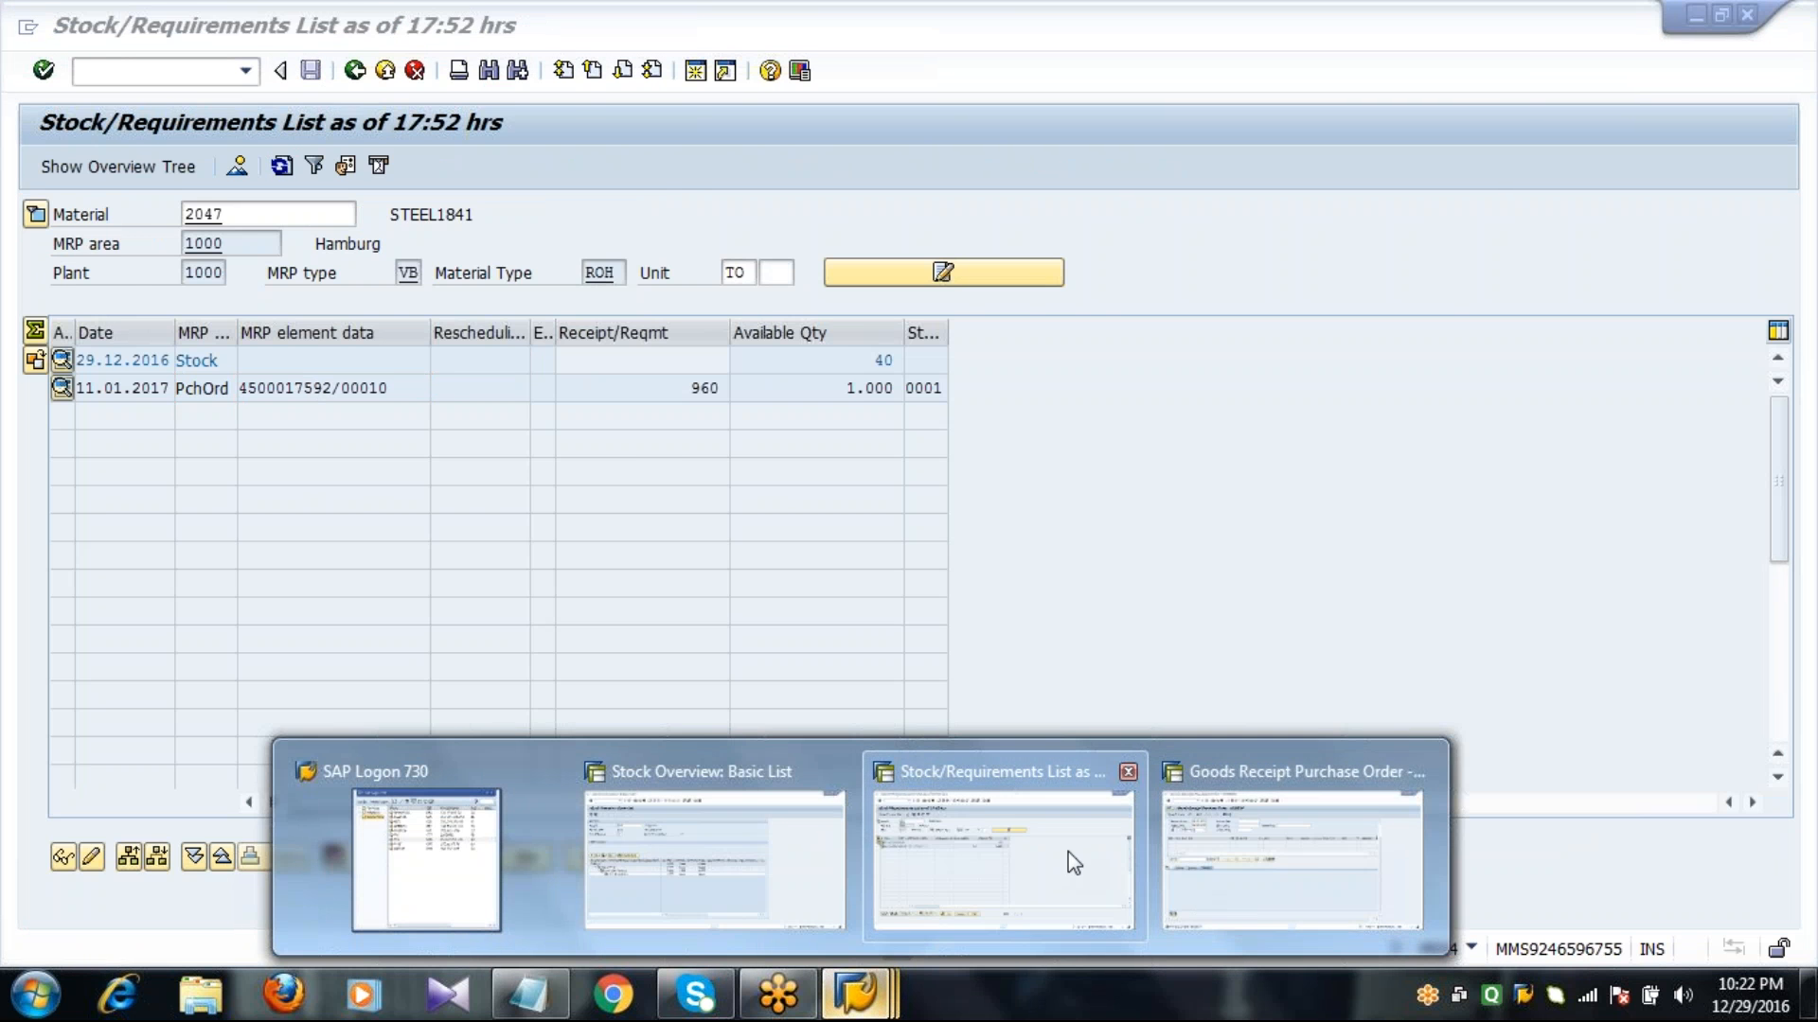
pyautogui.click(1314, 873)
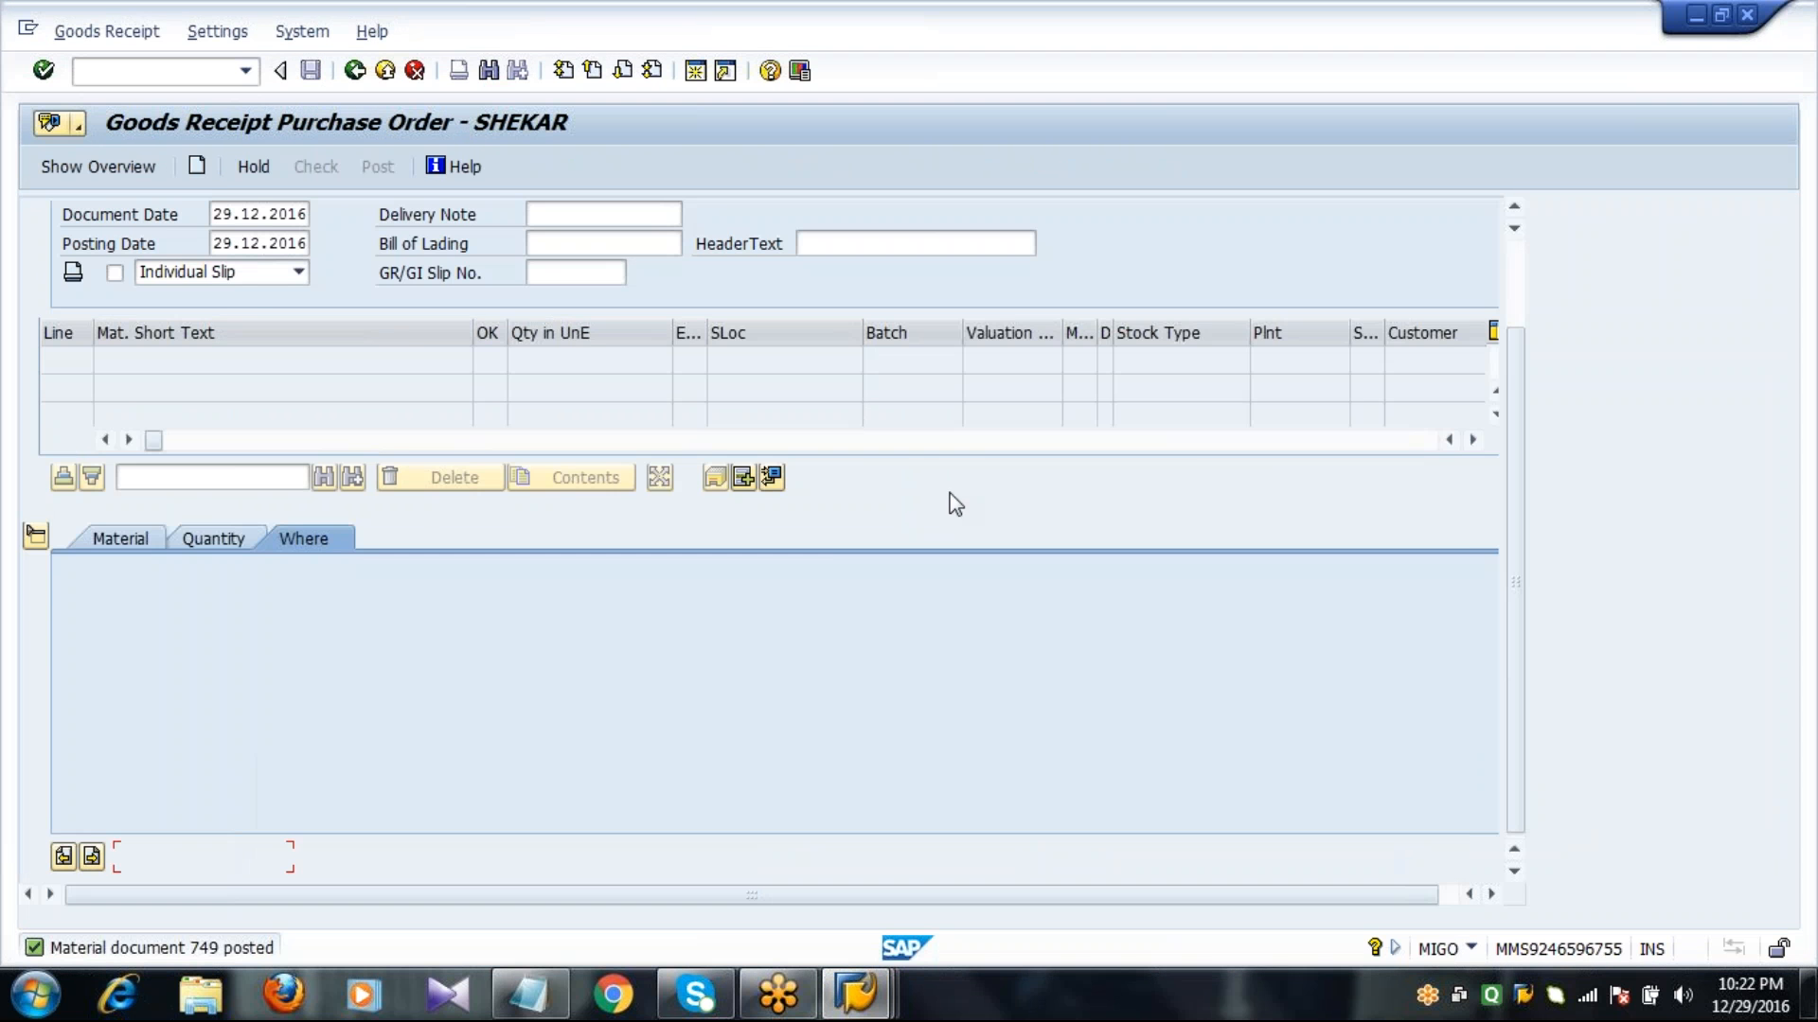
pyautogui.click(1519, 284)
pyautogui.click(417, 215)
pyautogui.click(487, 239)
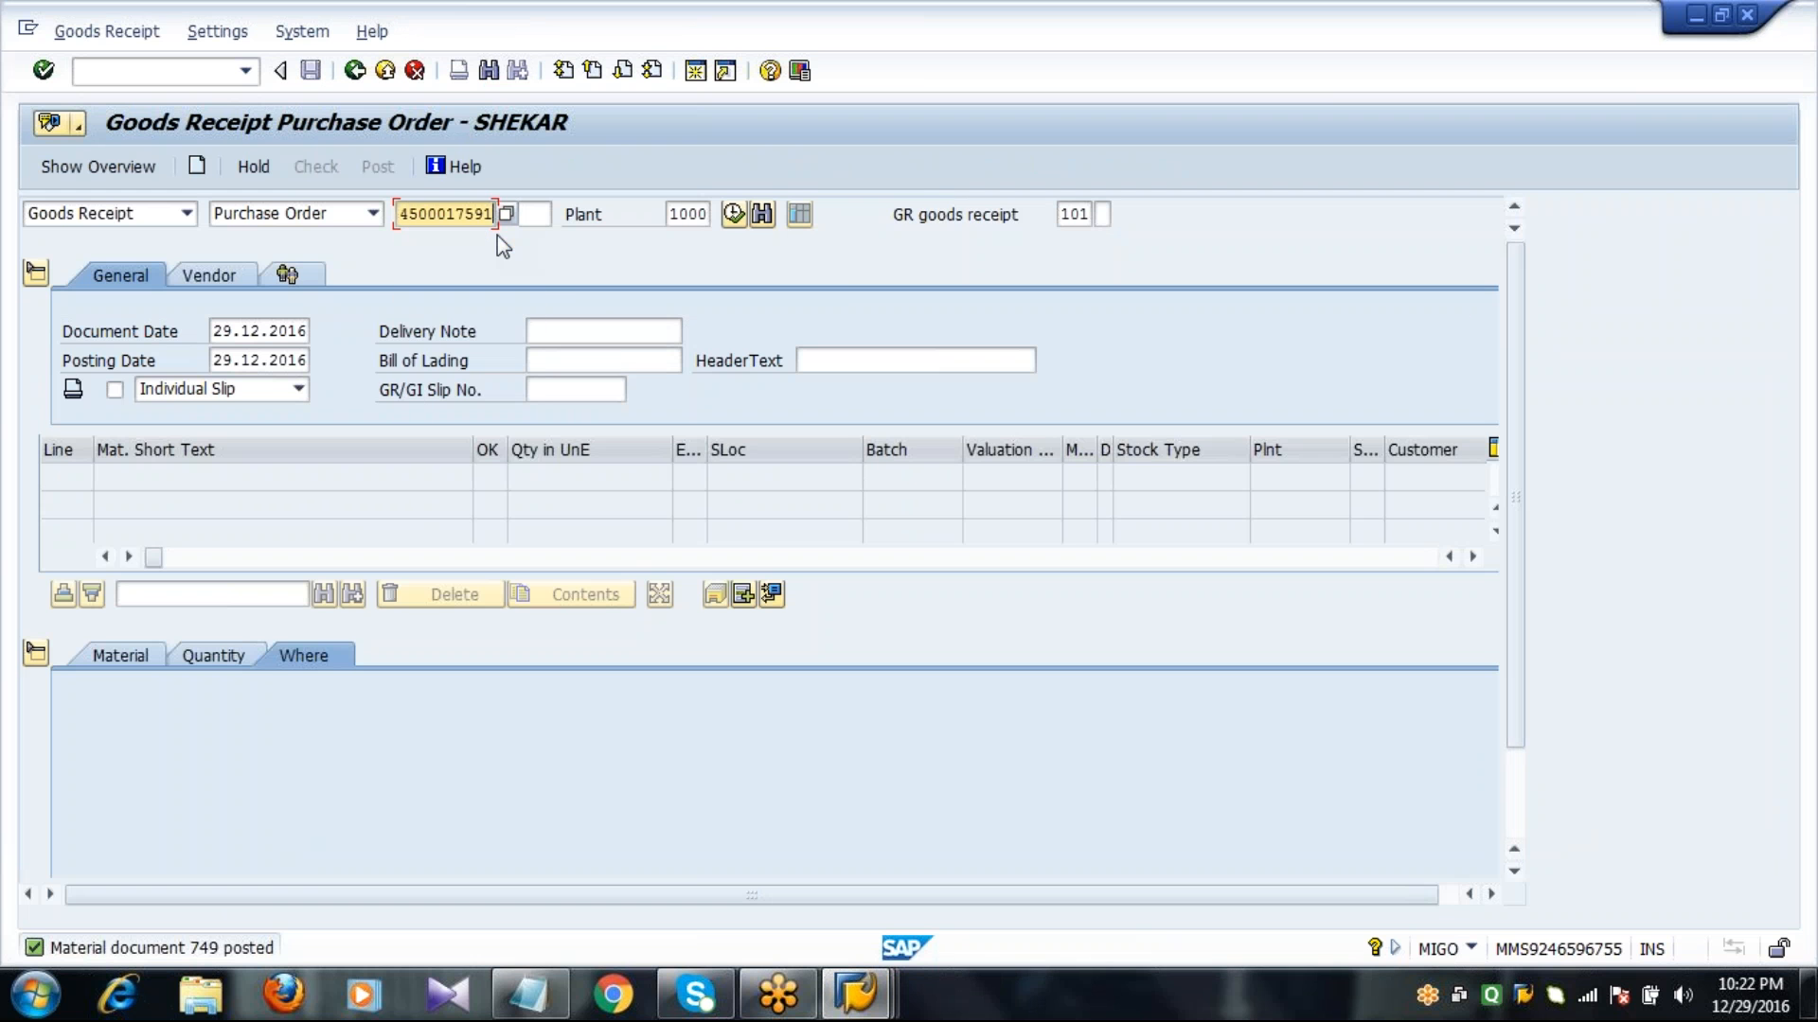
pyautogui.press('BackSpace')
pyautogui.write('2')
pyautogui.press('Return')
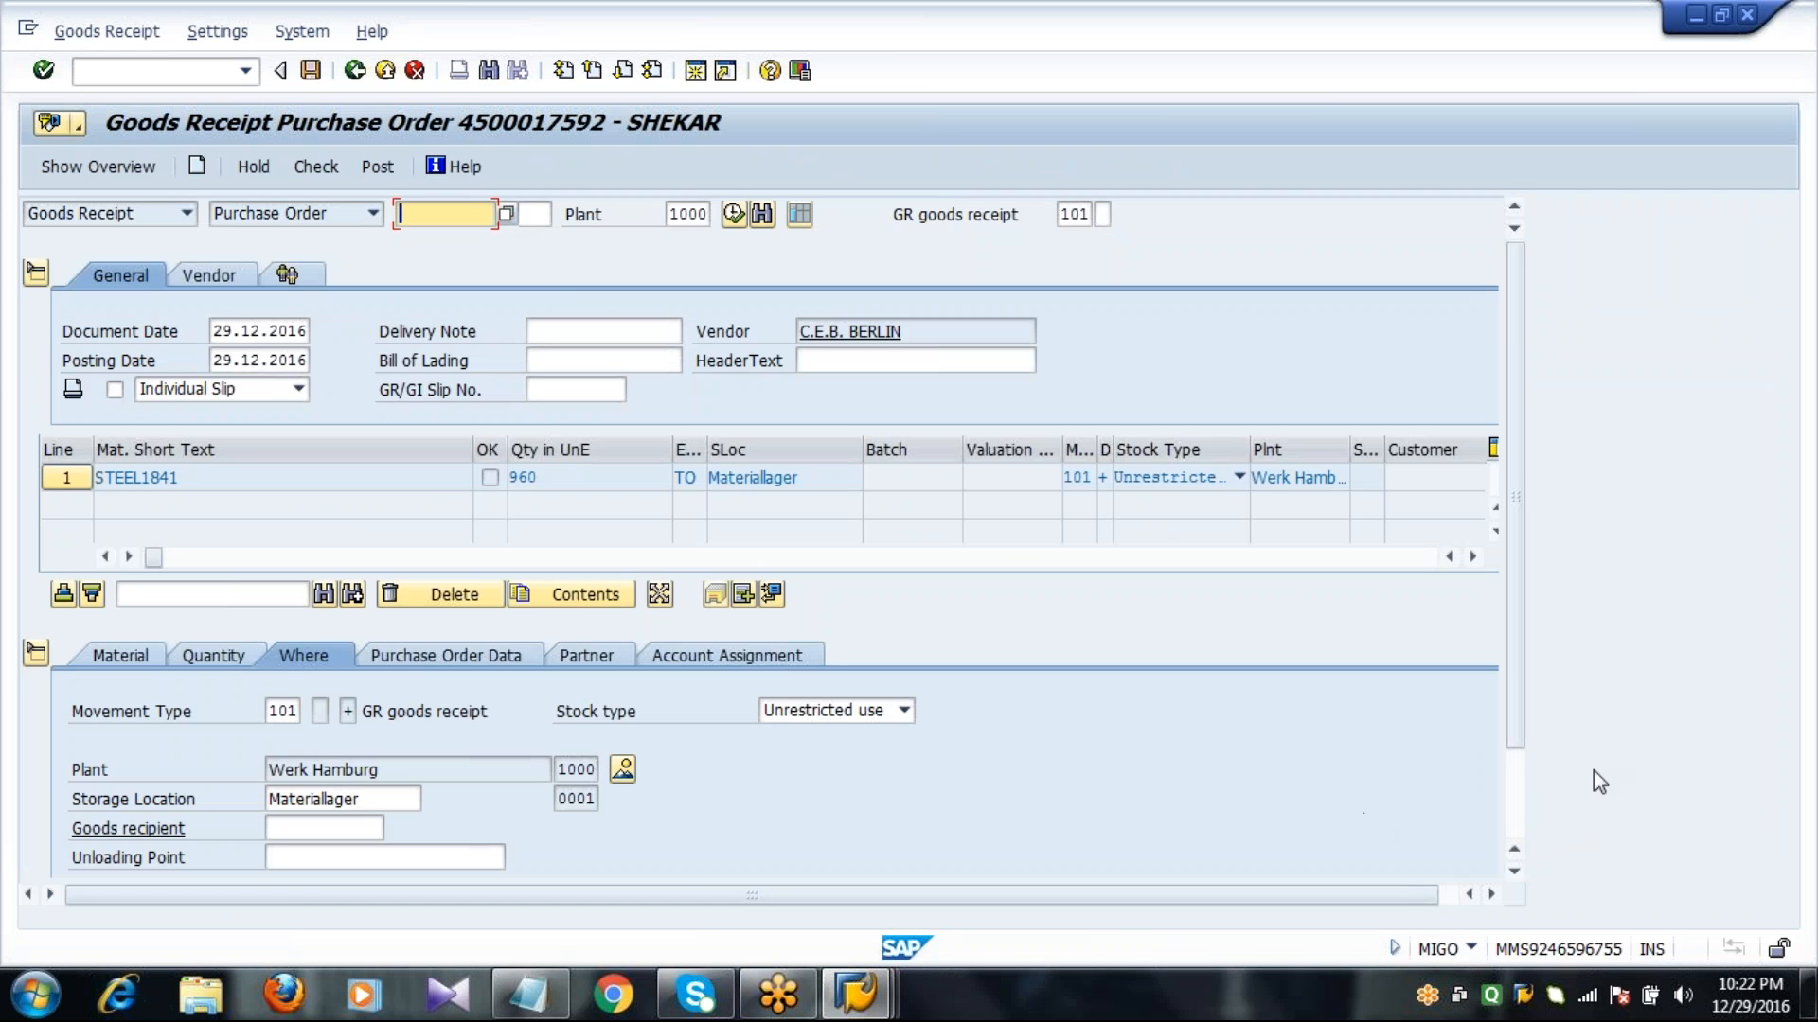
pyautogui.click(1515, 833)
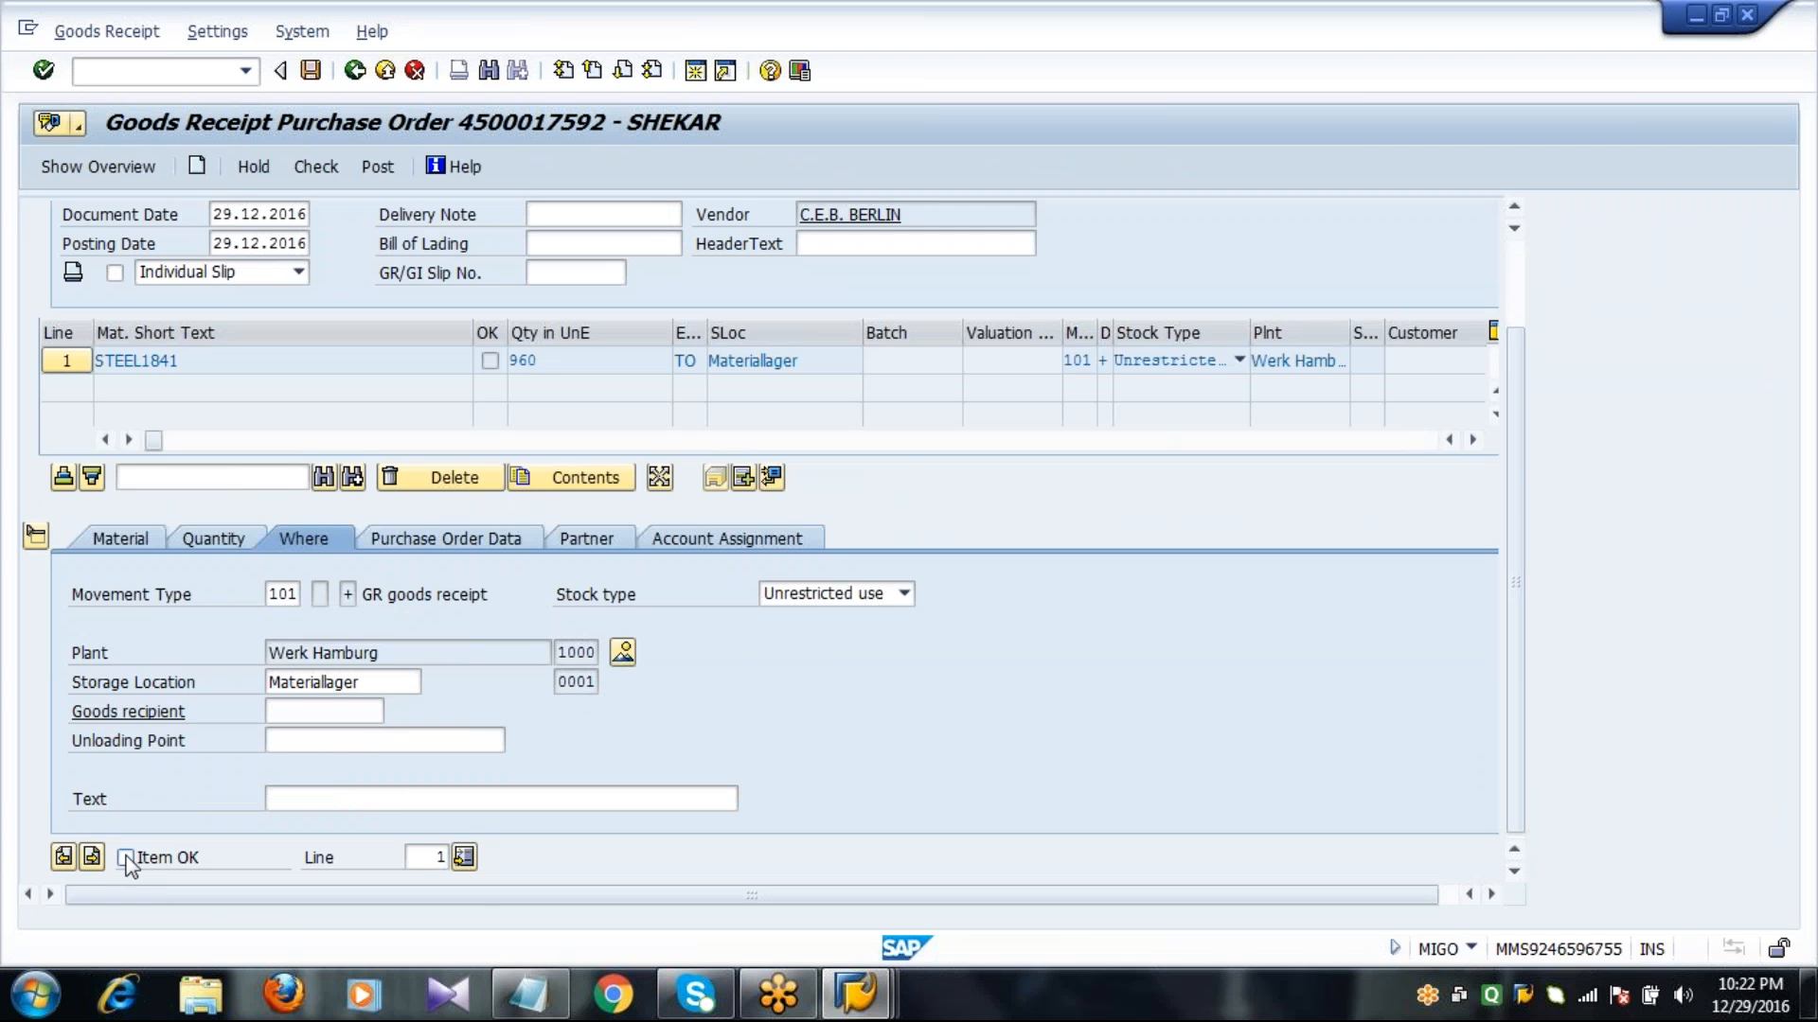
pyautogui.click(312, 71)
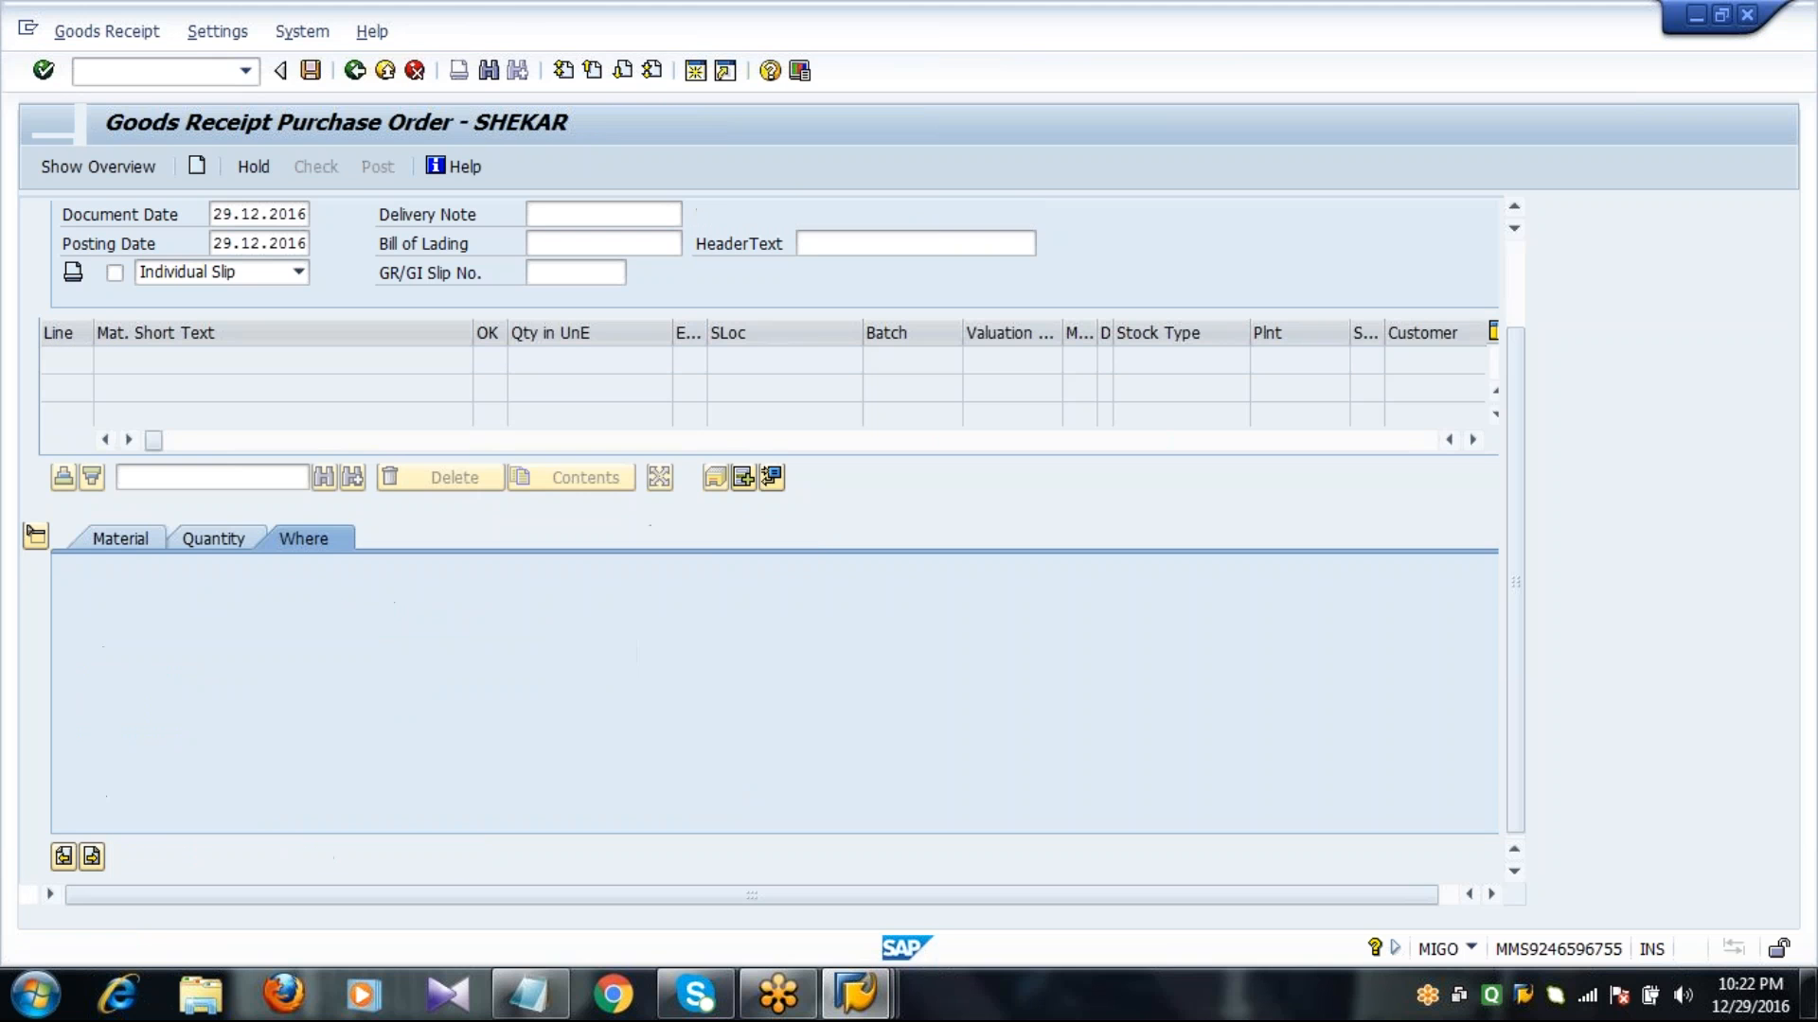
# Refresh the stock overview for material 2047 and check the unrestricted-use stock in storage location 0001.
pyautogui.click(856, 1011)
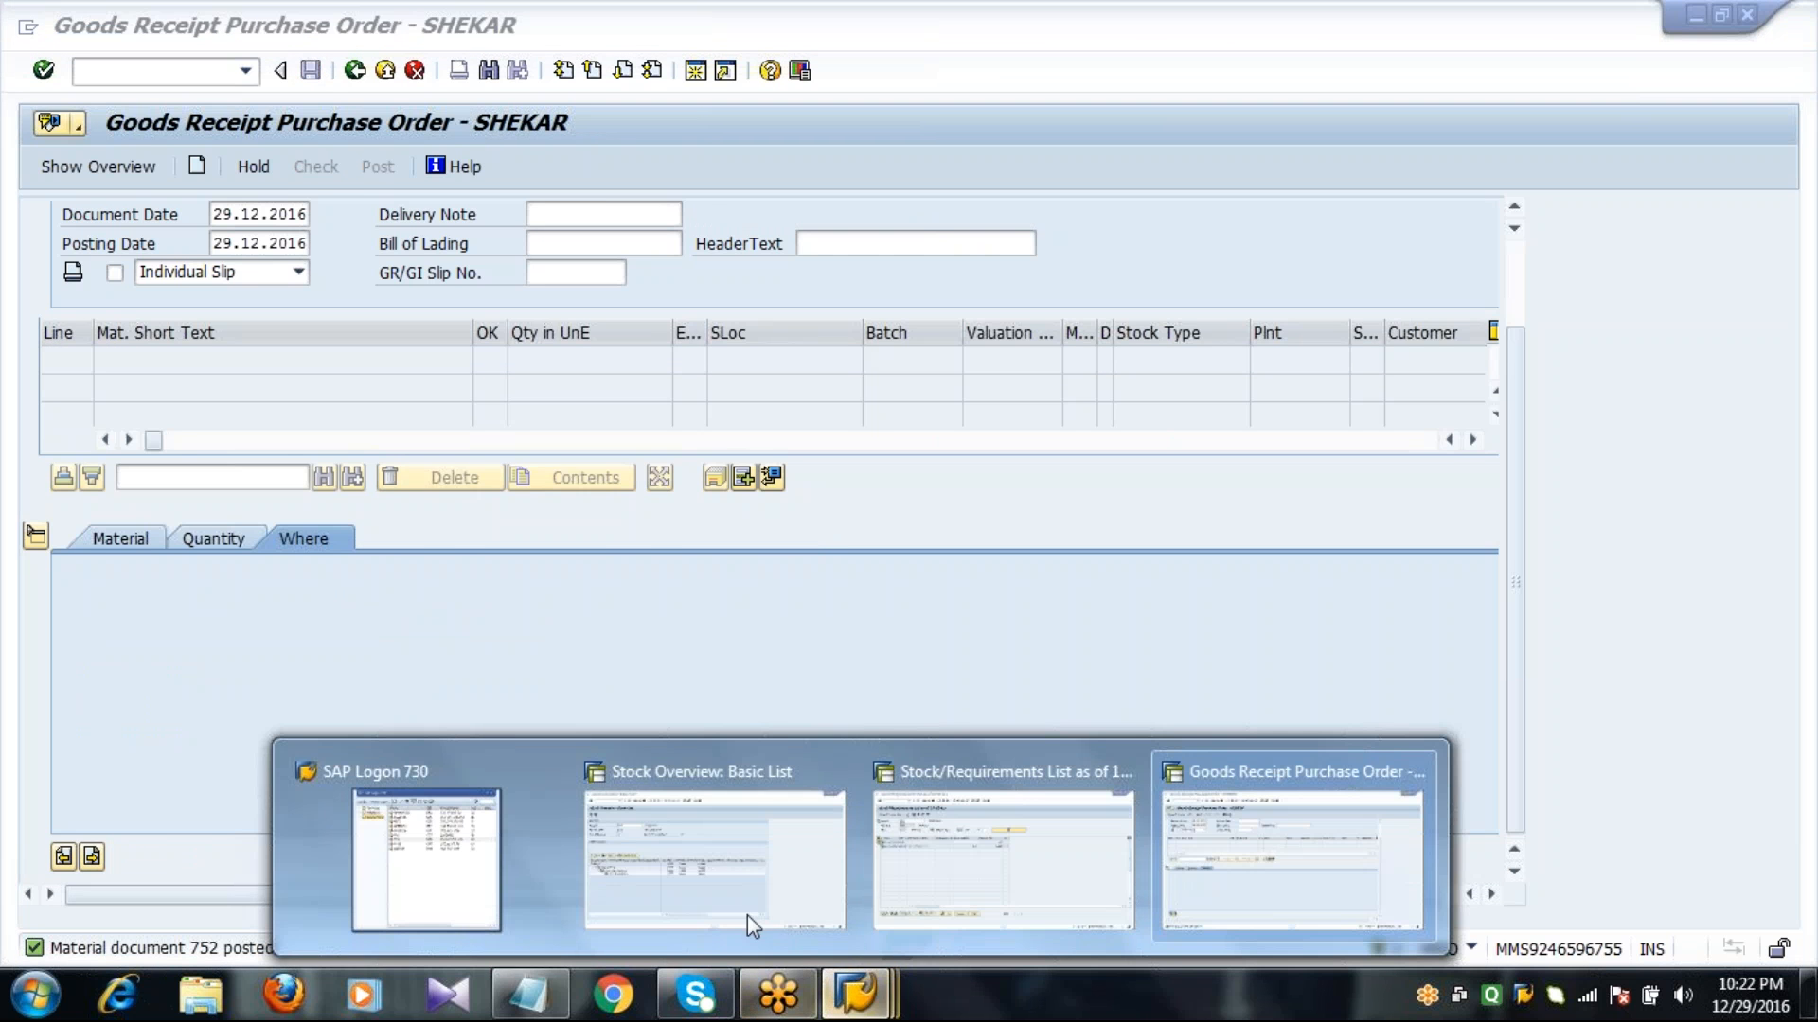
pyautogui.click(737, 888)
pyautogui.click(822, 582)
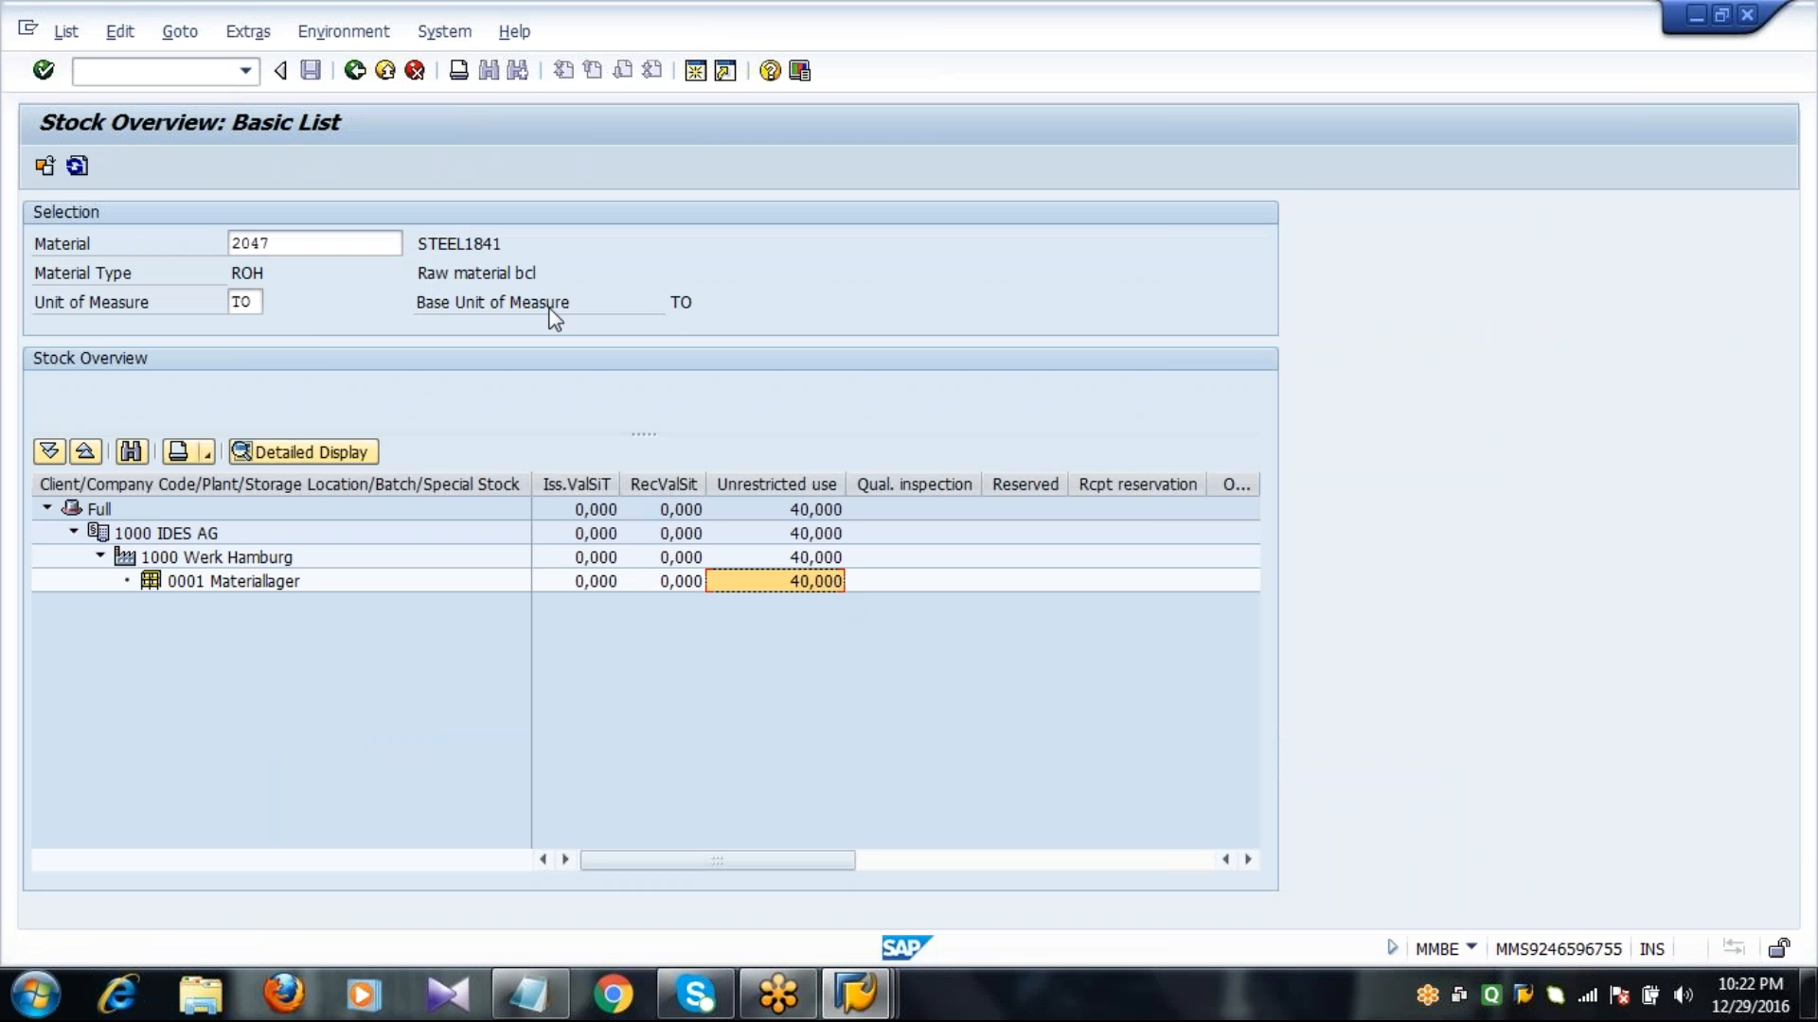
pyautogui.click(77, 165)
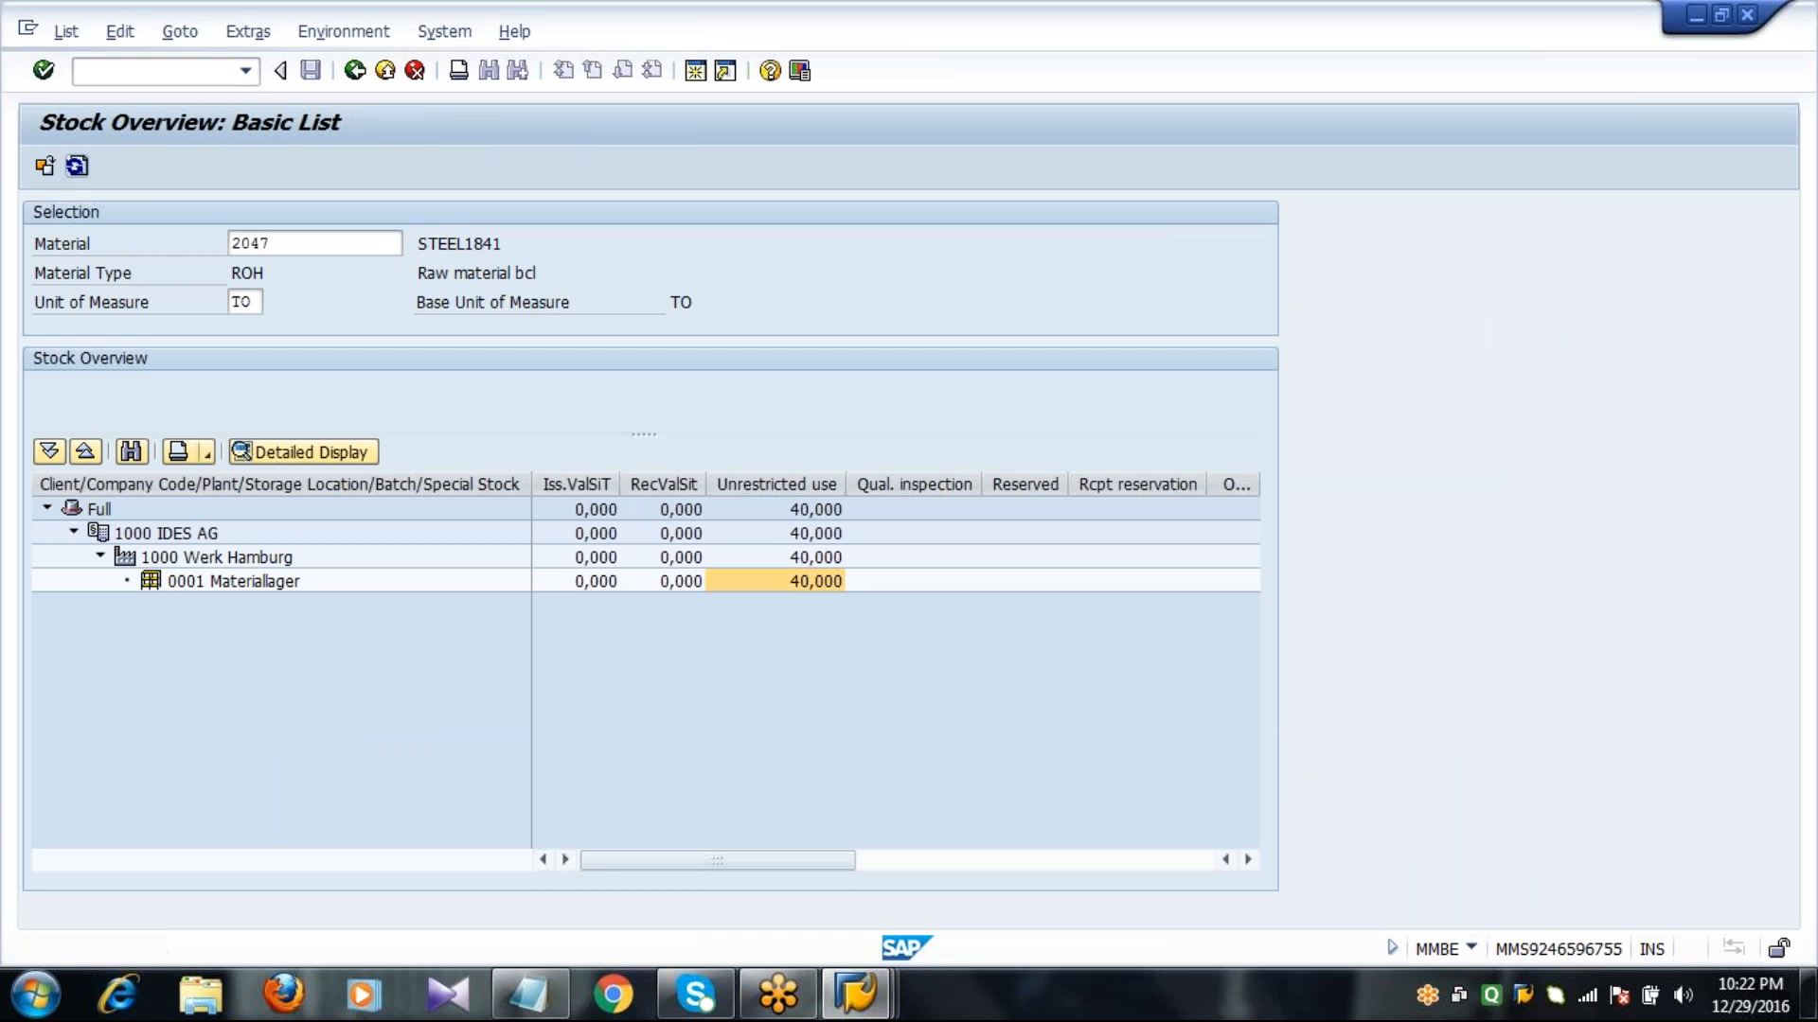
pyautogui.click(815, 600)
# Refresh the stock/requirements list for material 2047 and check the available quantity after the goods receipt.
pyautogui.click(855, 994)
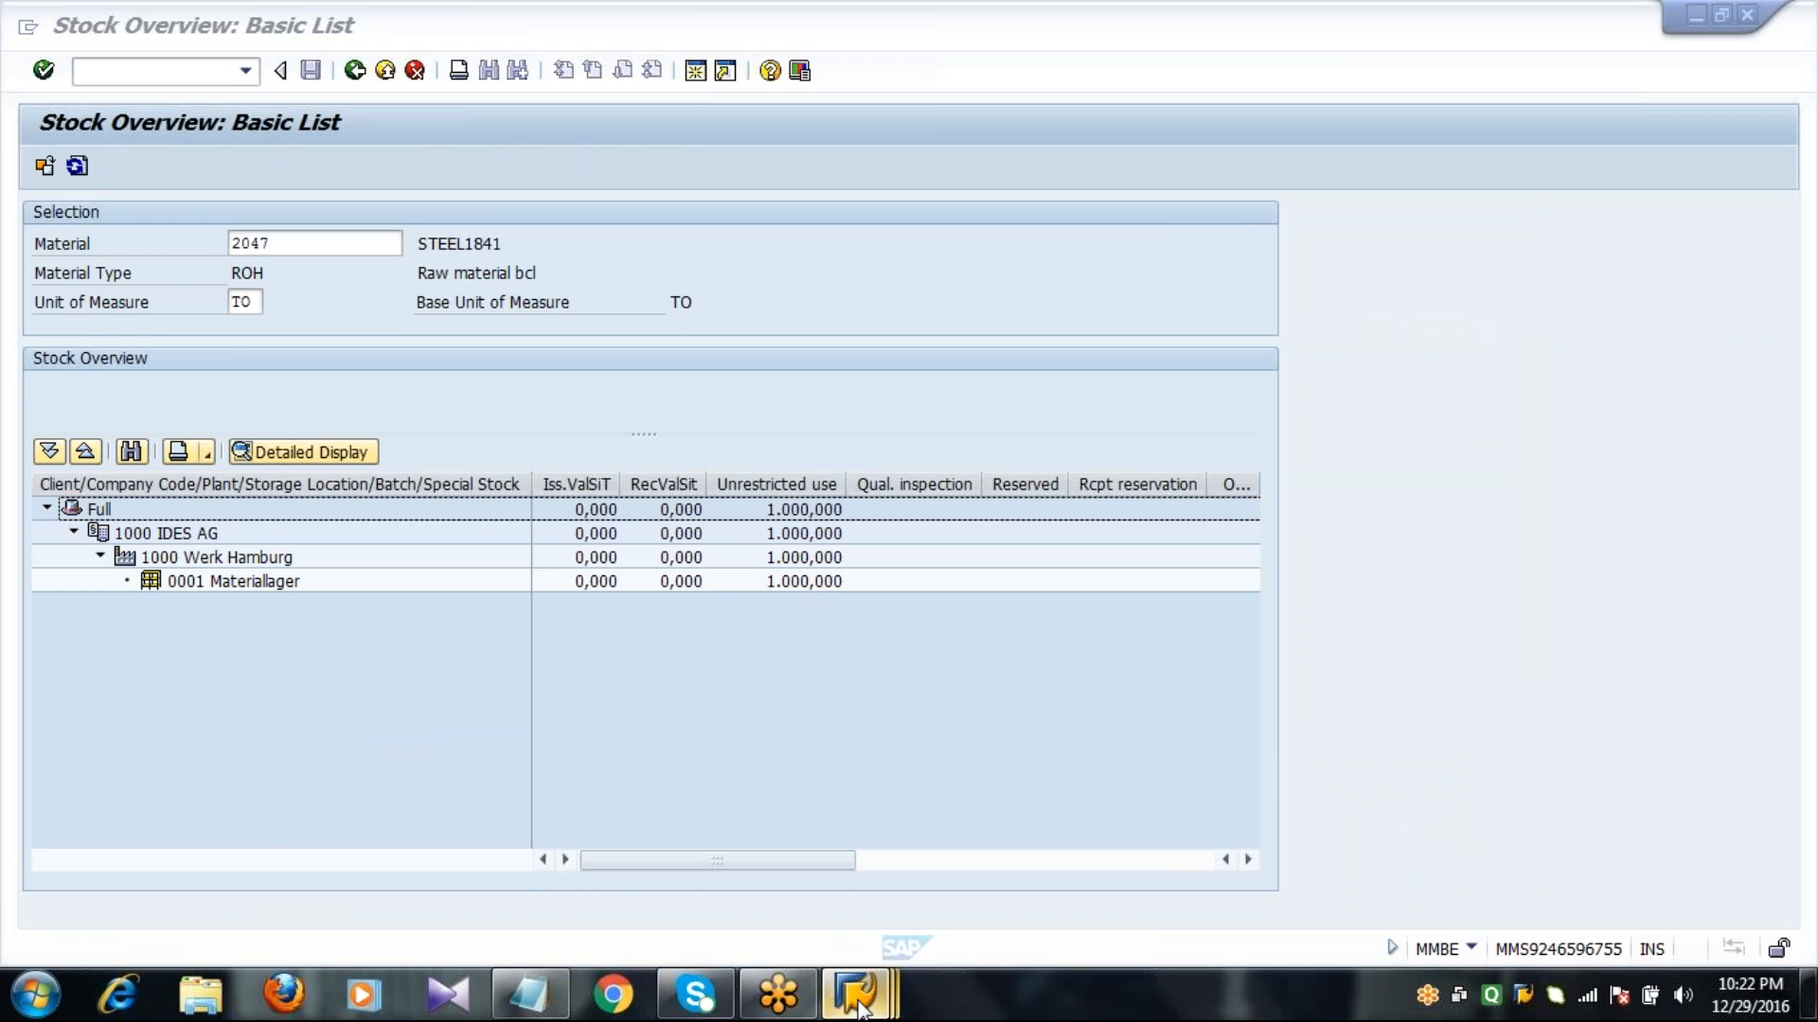
pyautogui.click(979, 884)
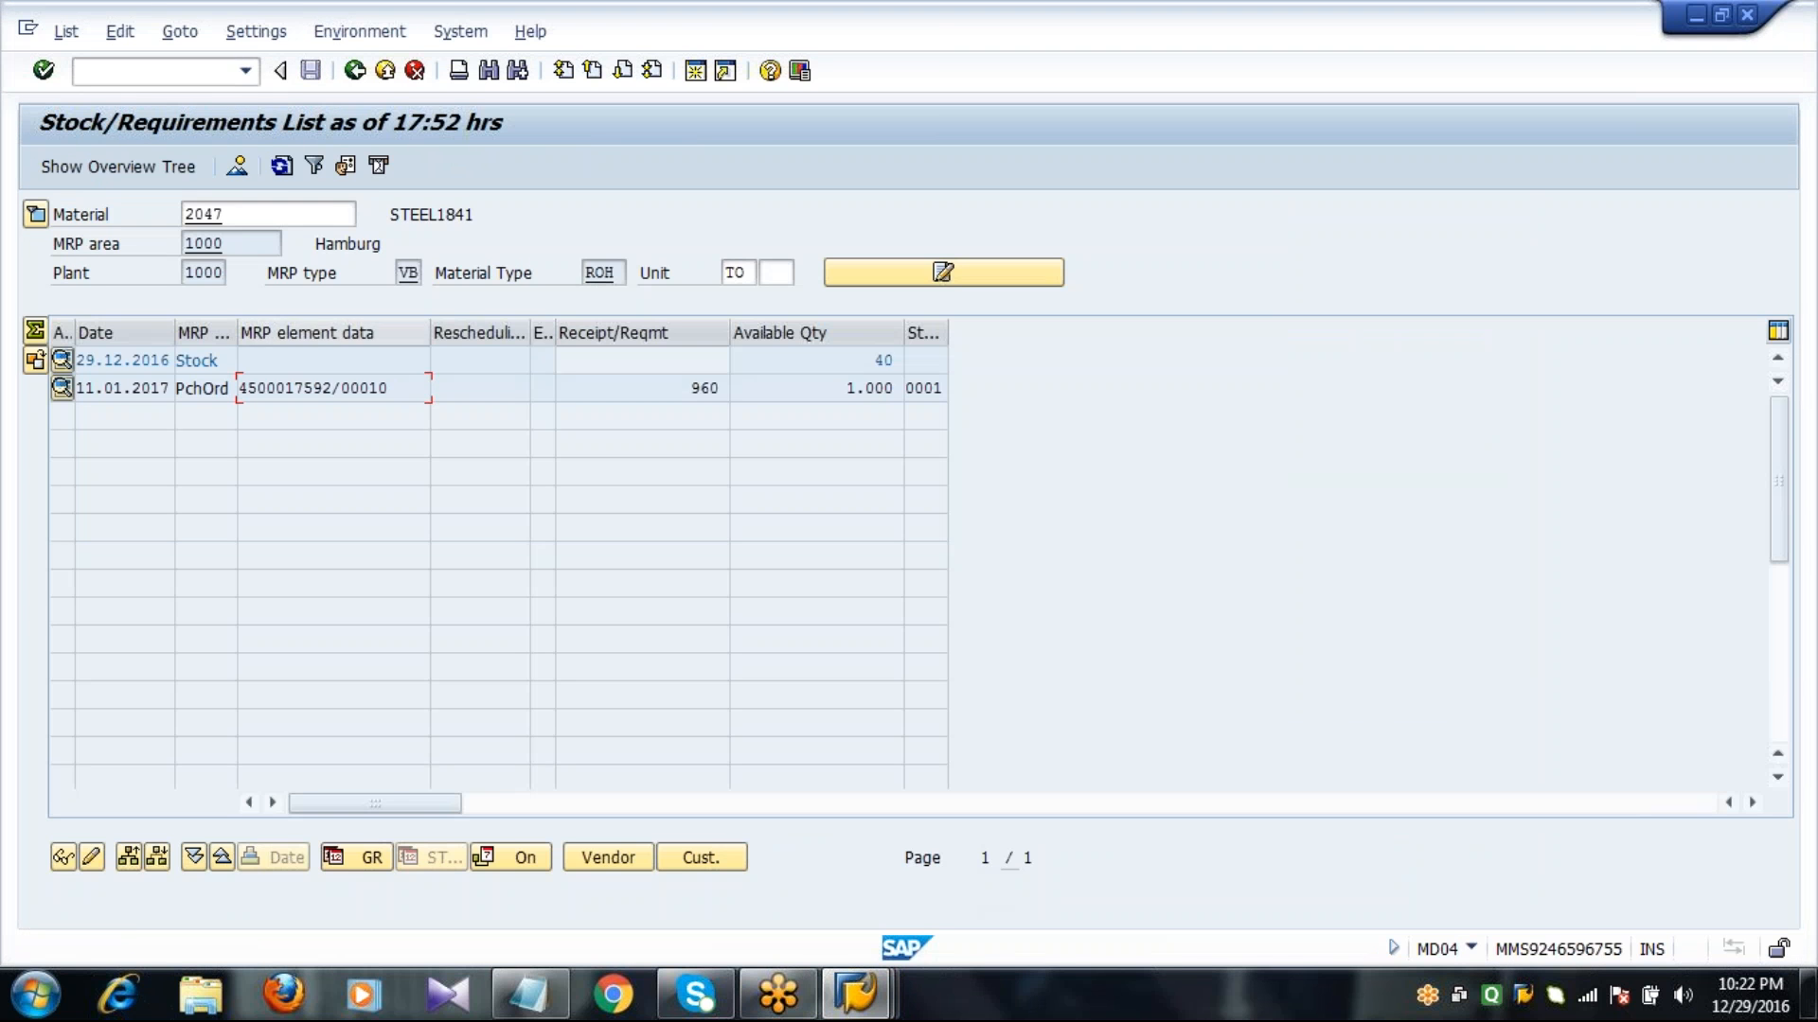
pyautogui.click(281, 165)
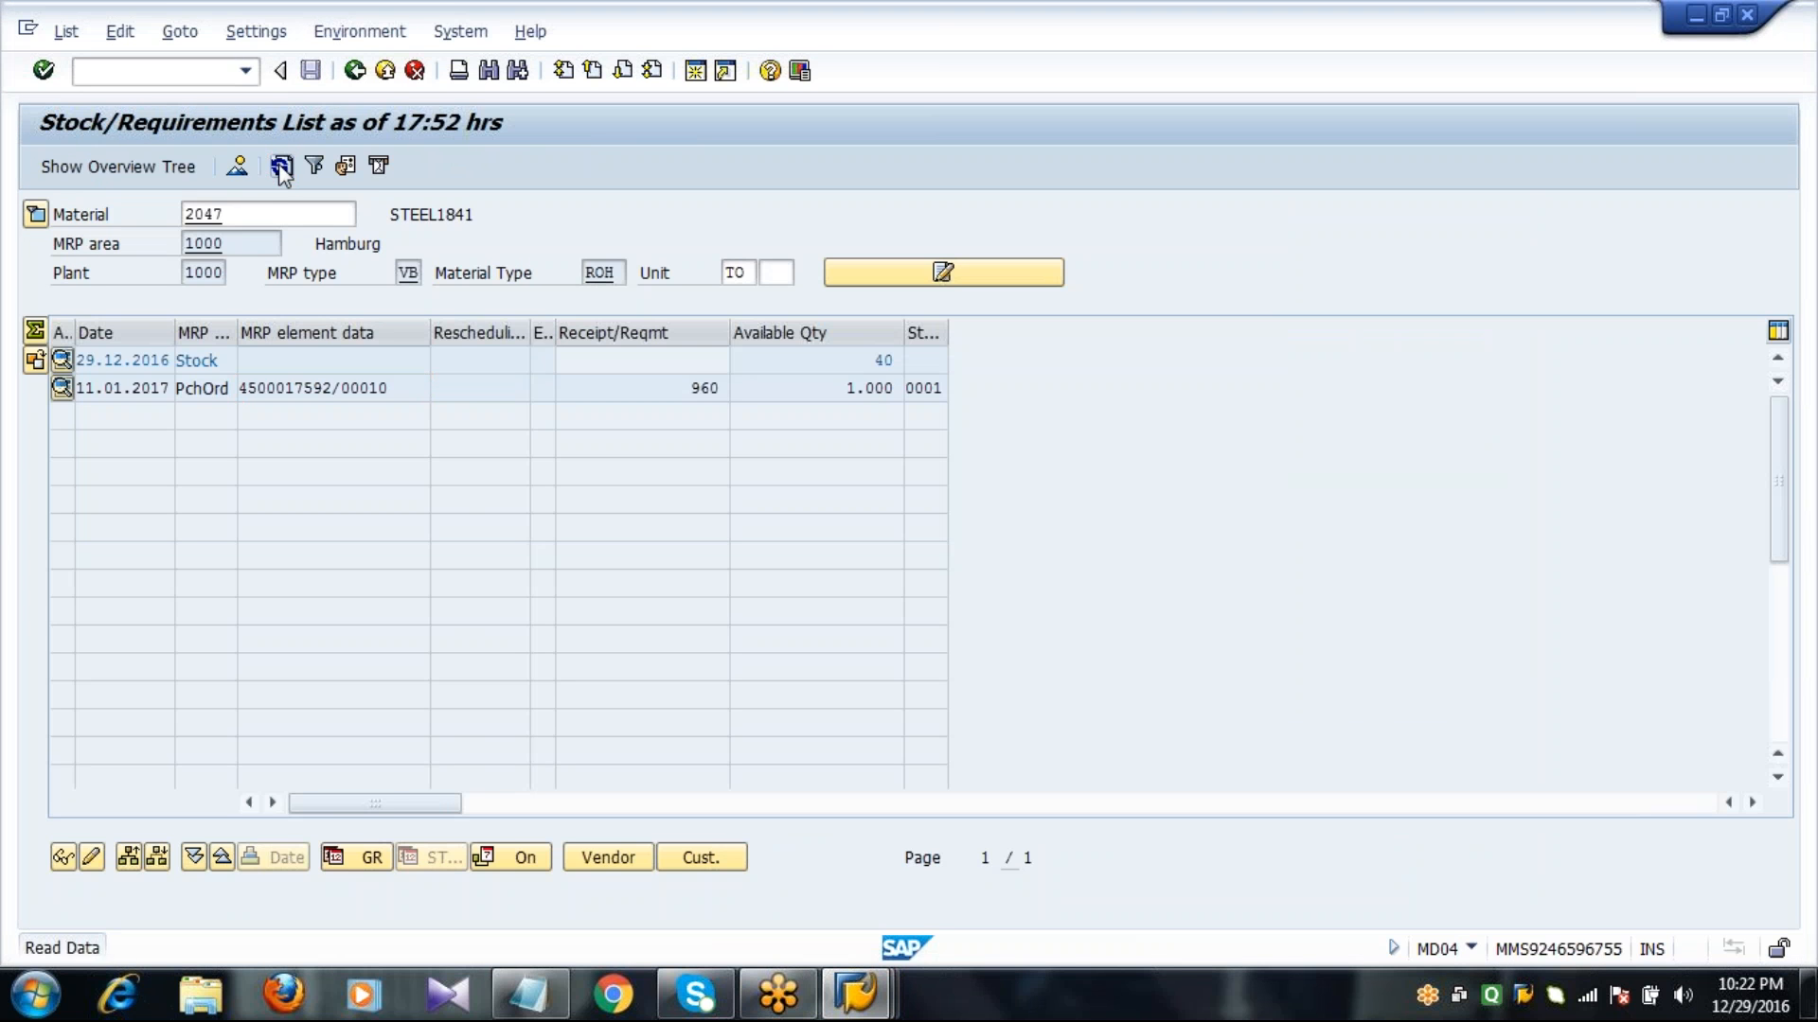
pyautogui.click(794, 367)
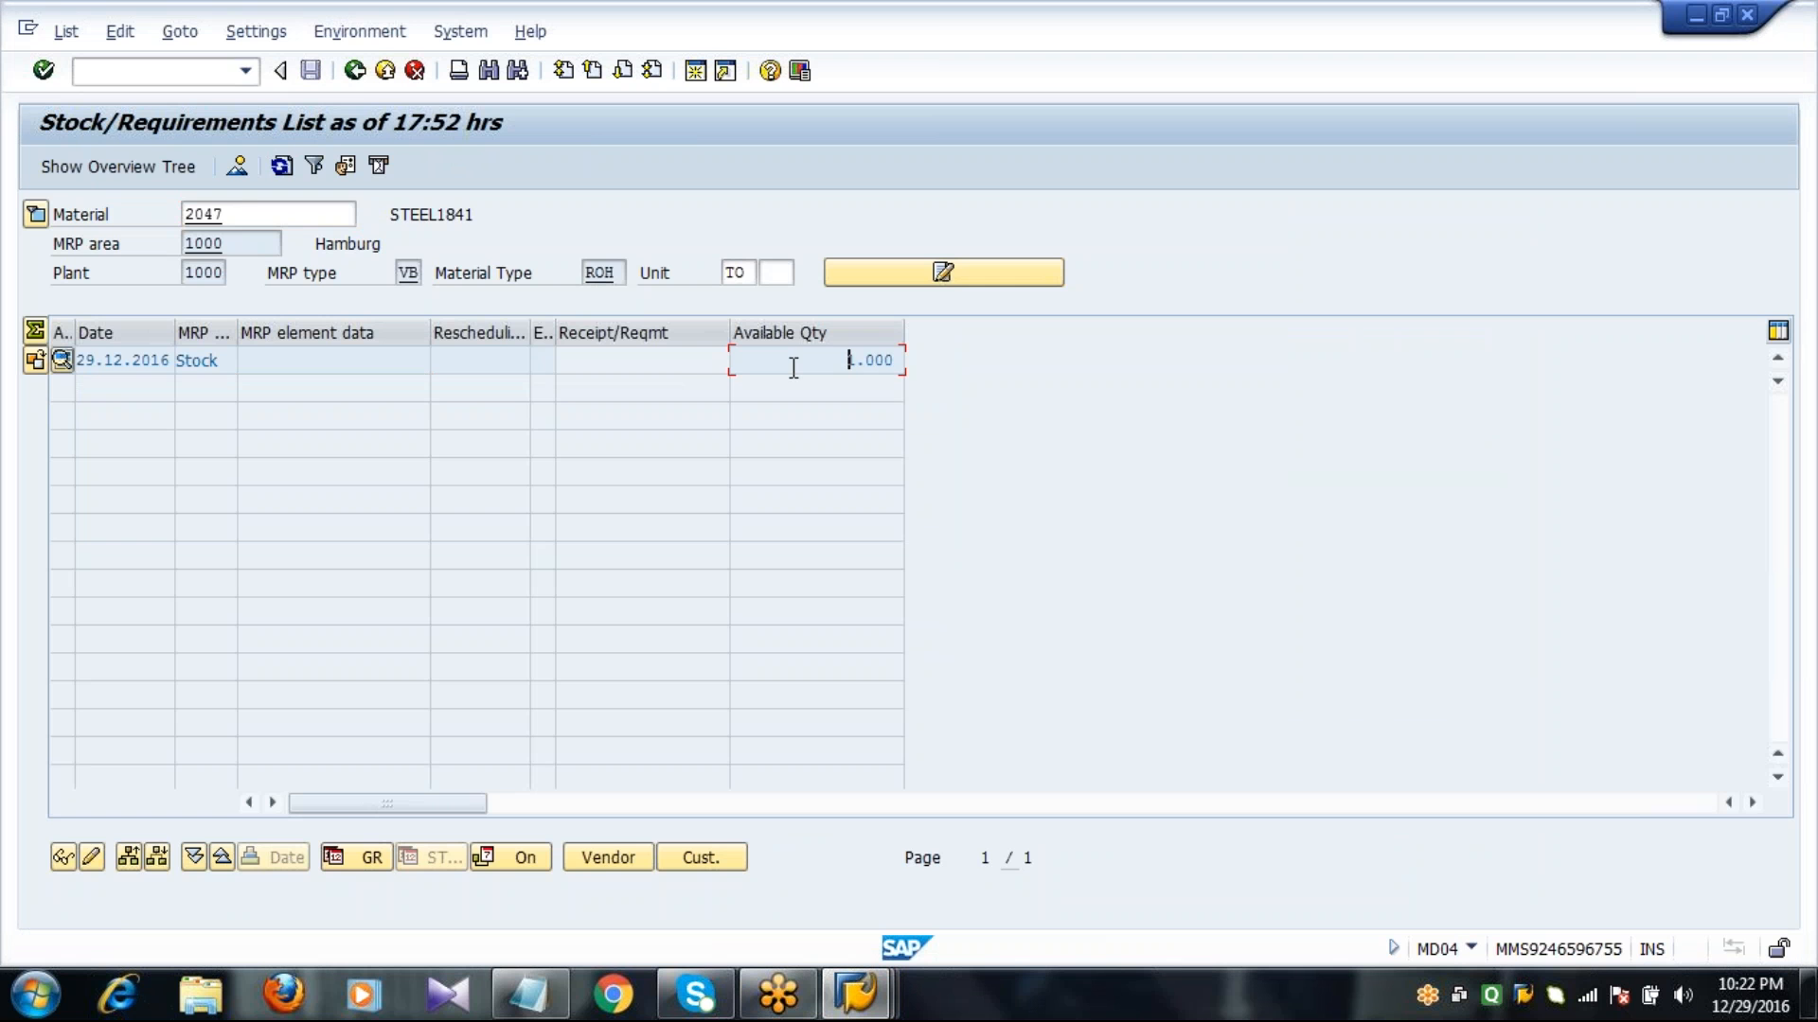
# Exit the stock/requirements list to SAP Easy Access and close the stock overview session.
pyautogui.click(354, 72)
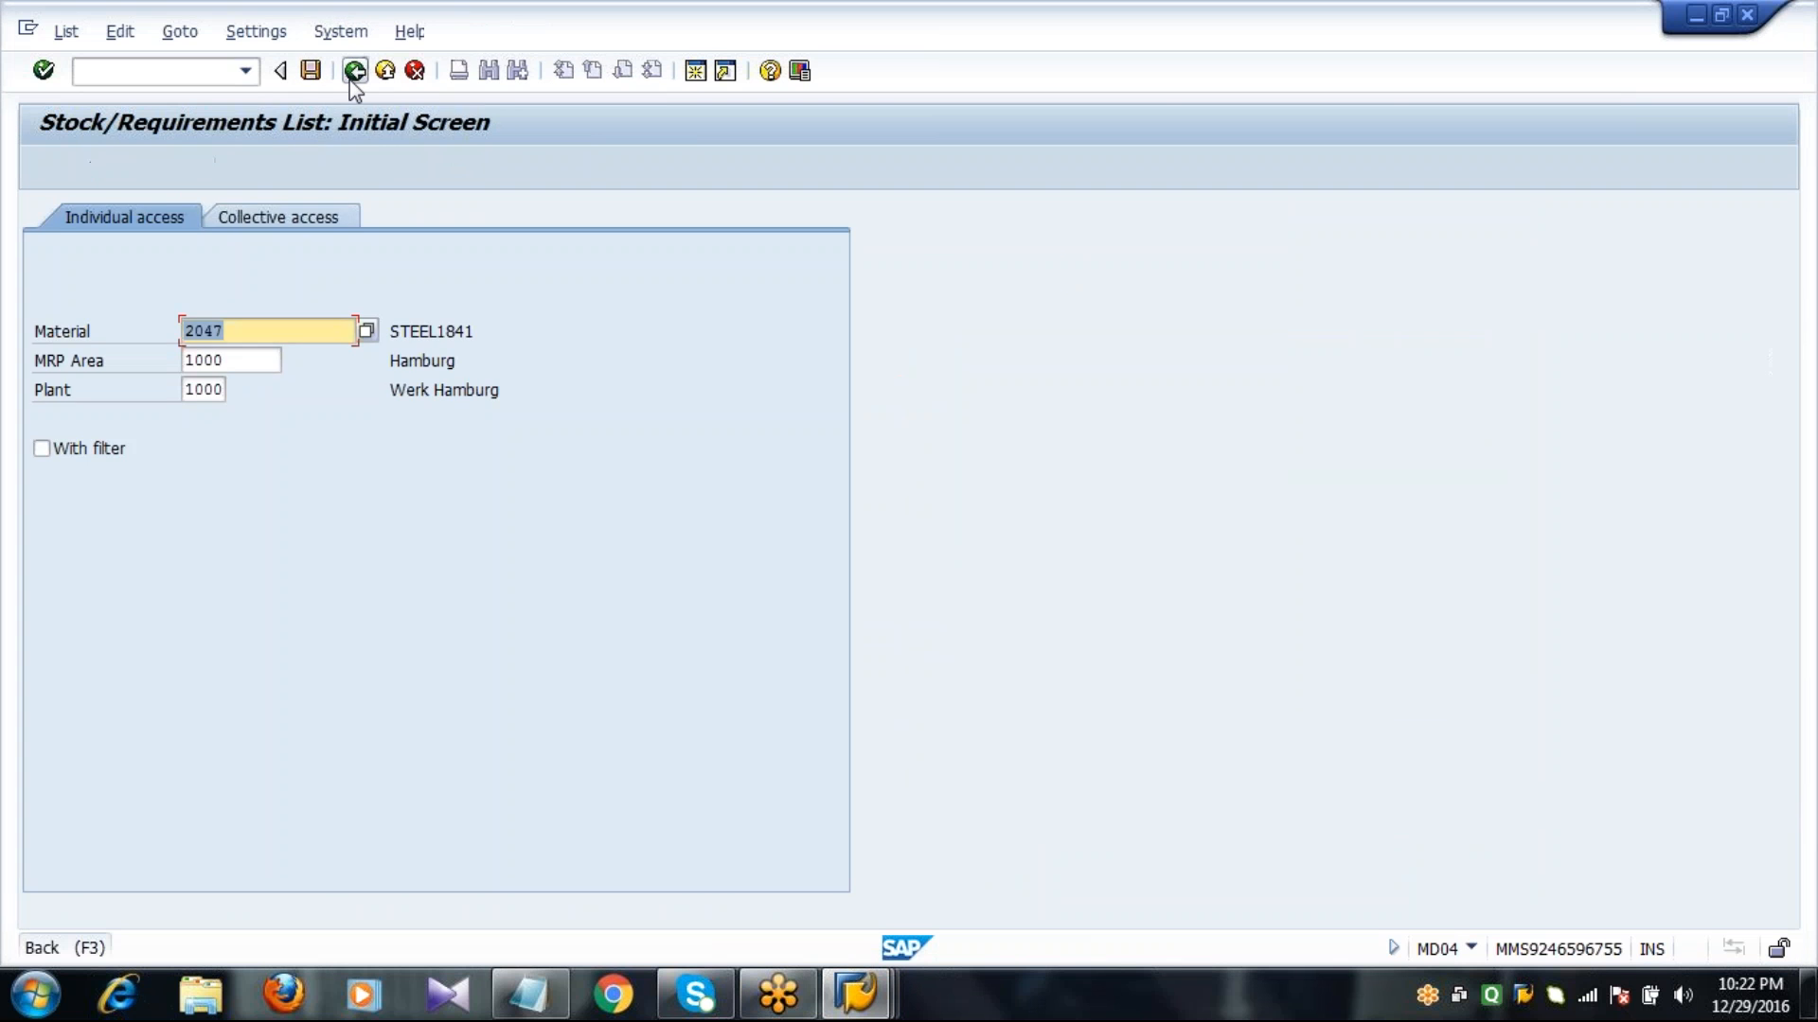
pyautogui.click(354, 72)
pyautogui.click(857, 1008)
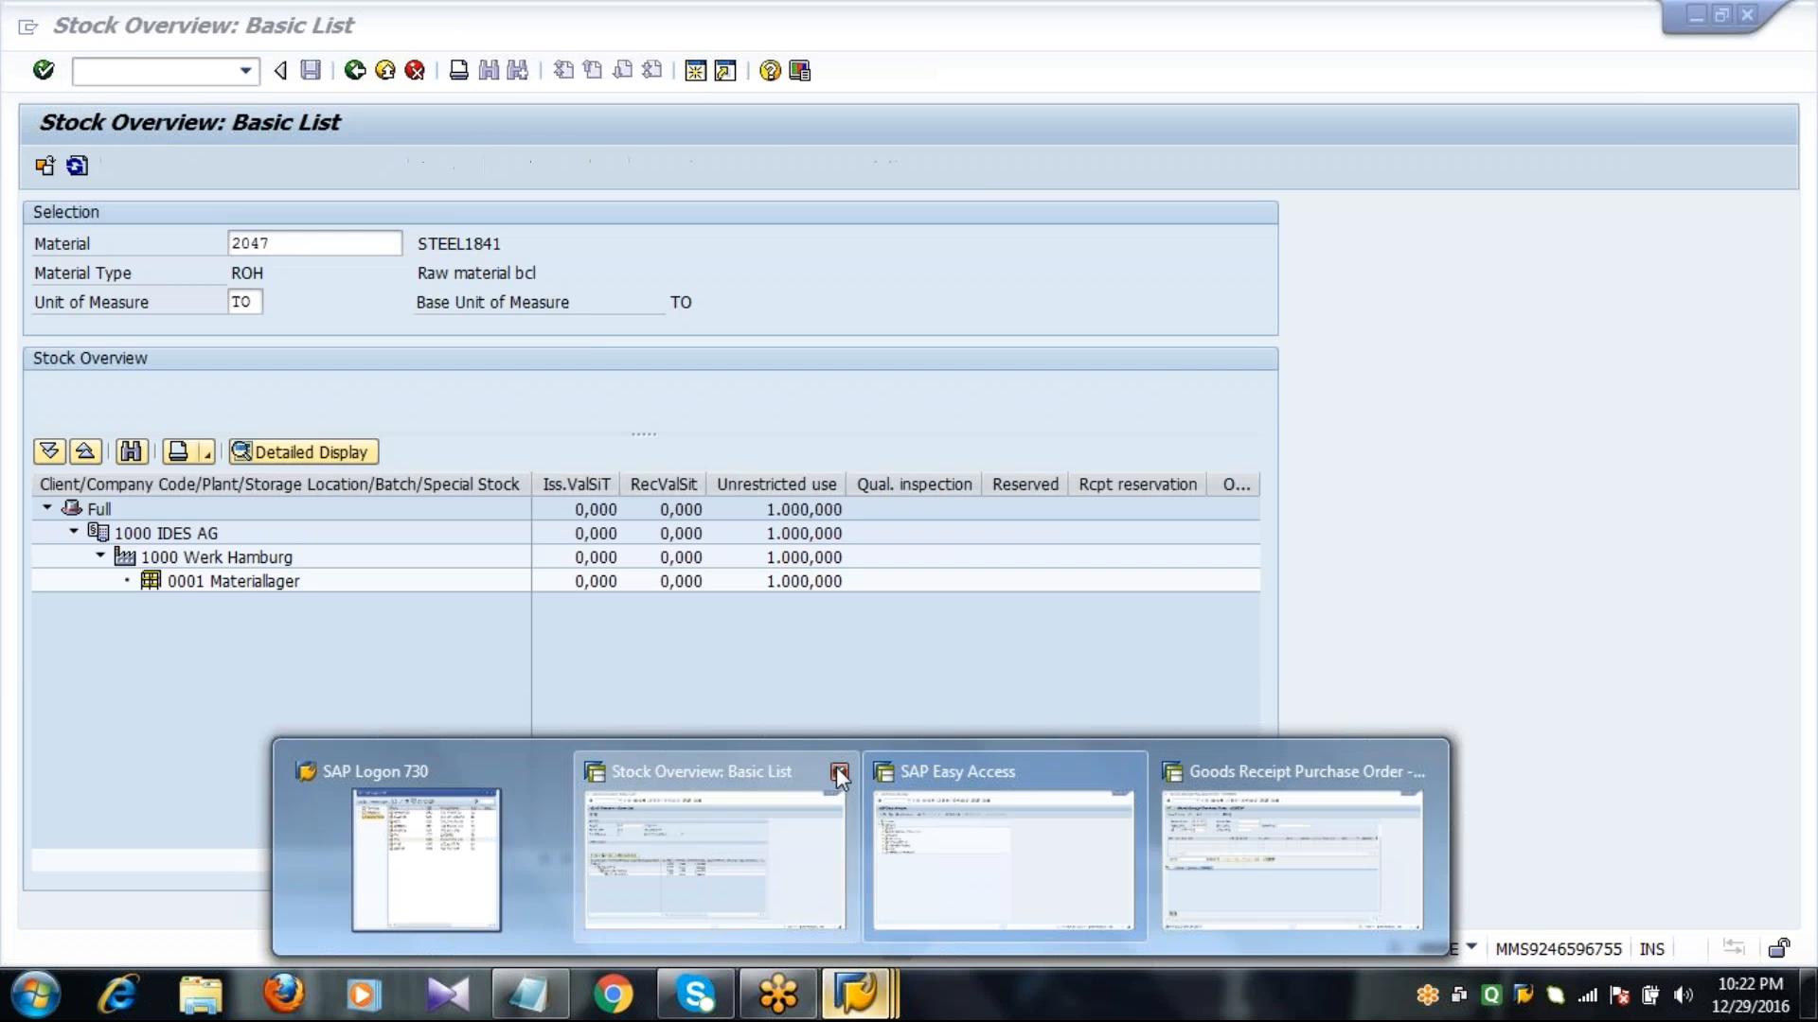
pyautogui.click(837, 767)
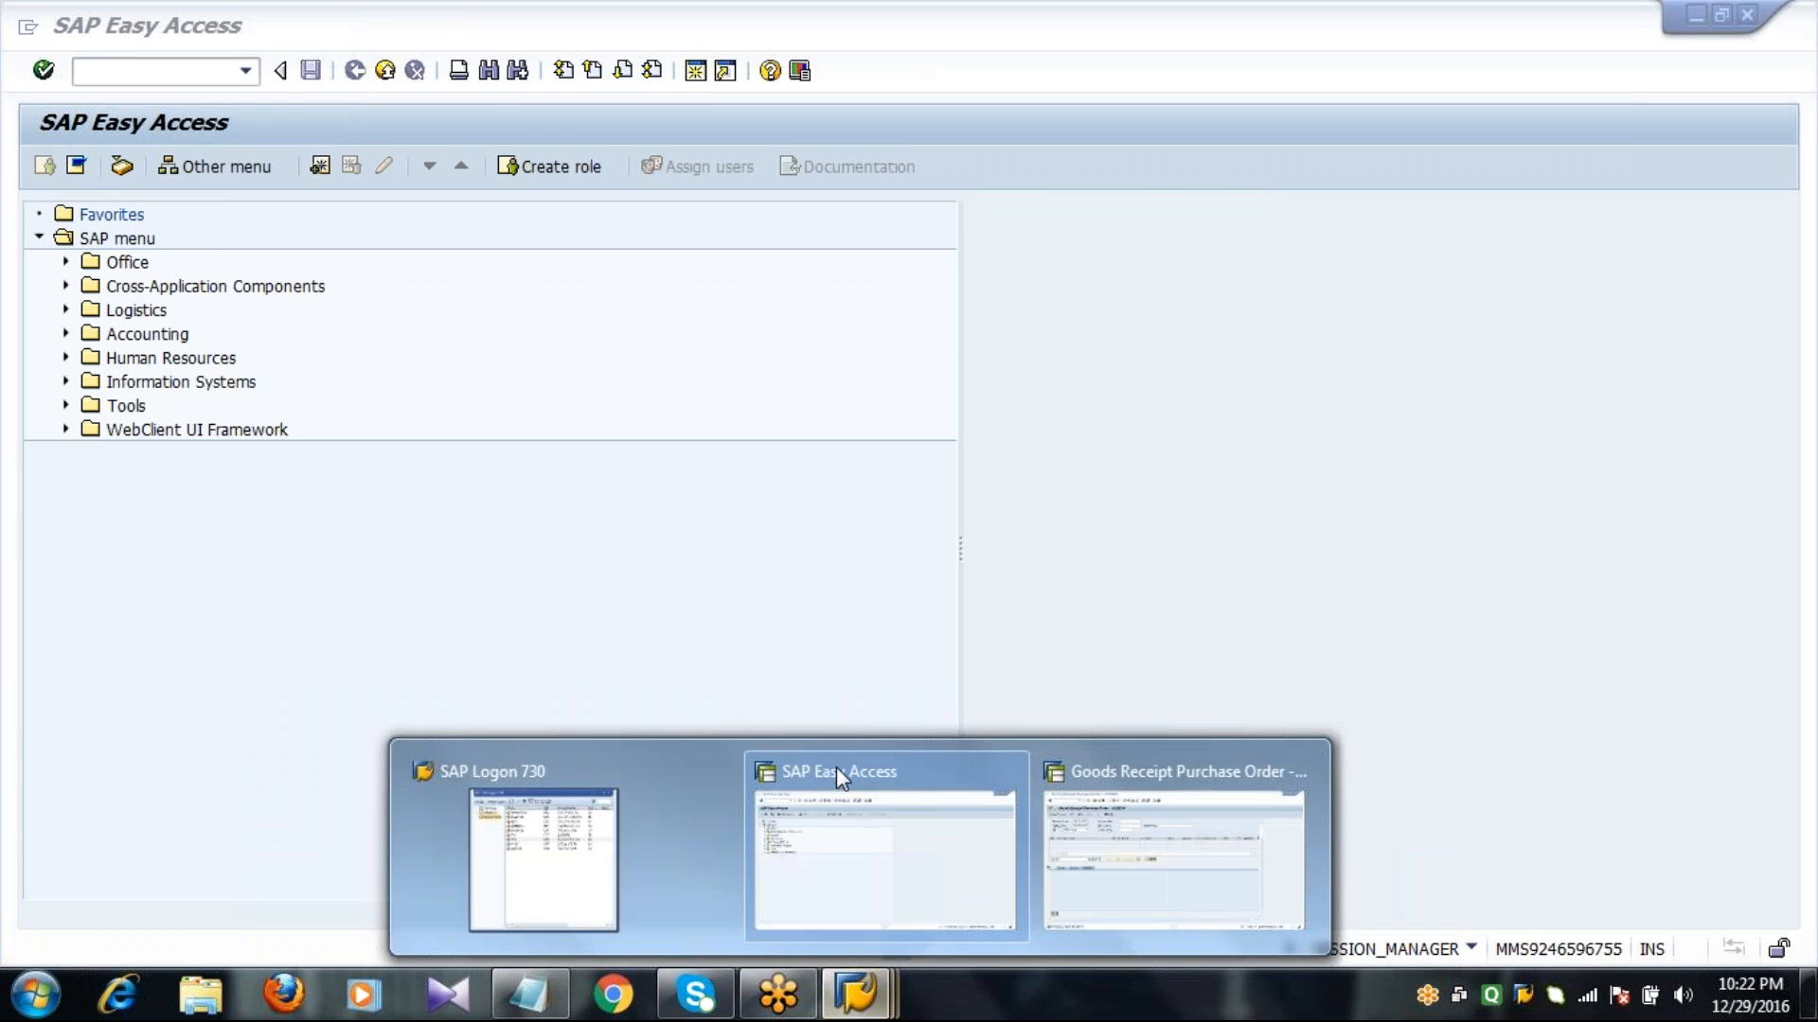
pyautogui.click(1157, 795)
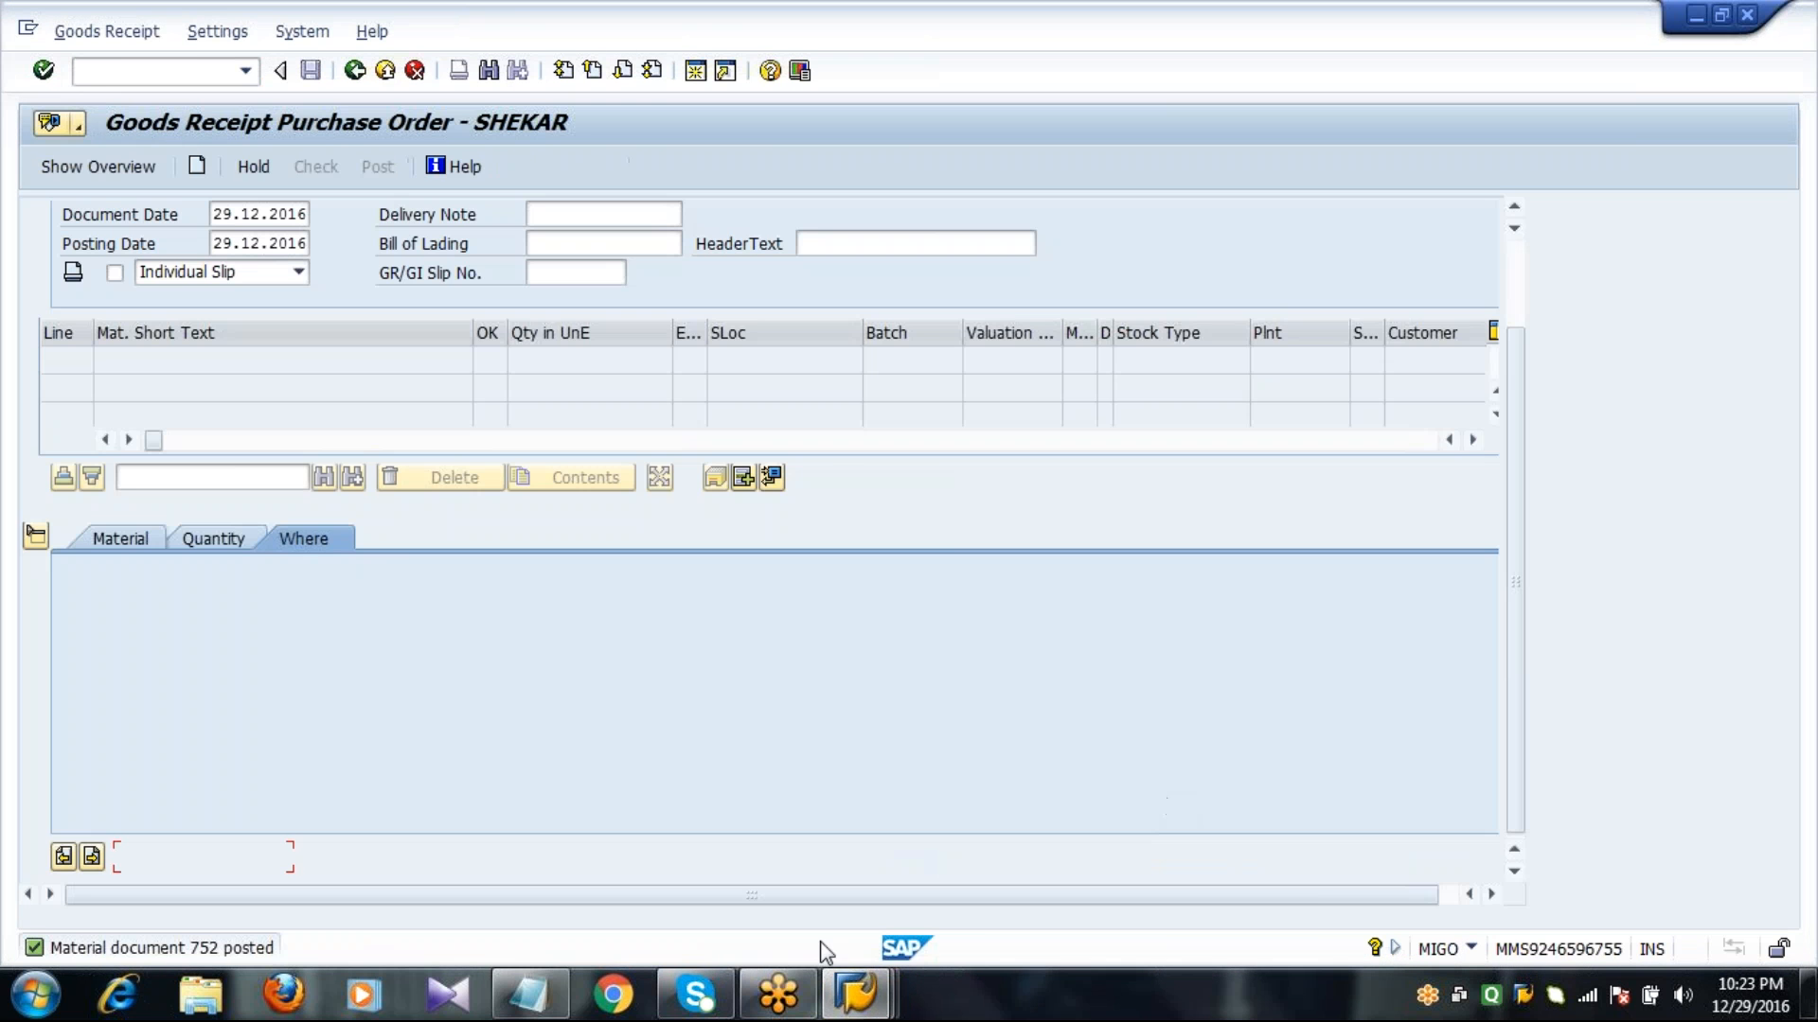
# Switch to the SAP Easy Access session, start transaction MM01 for a raw material and bring up its view selection.
pyautogui.click(857, 994)
pyautogui.click(775, 848)
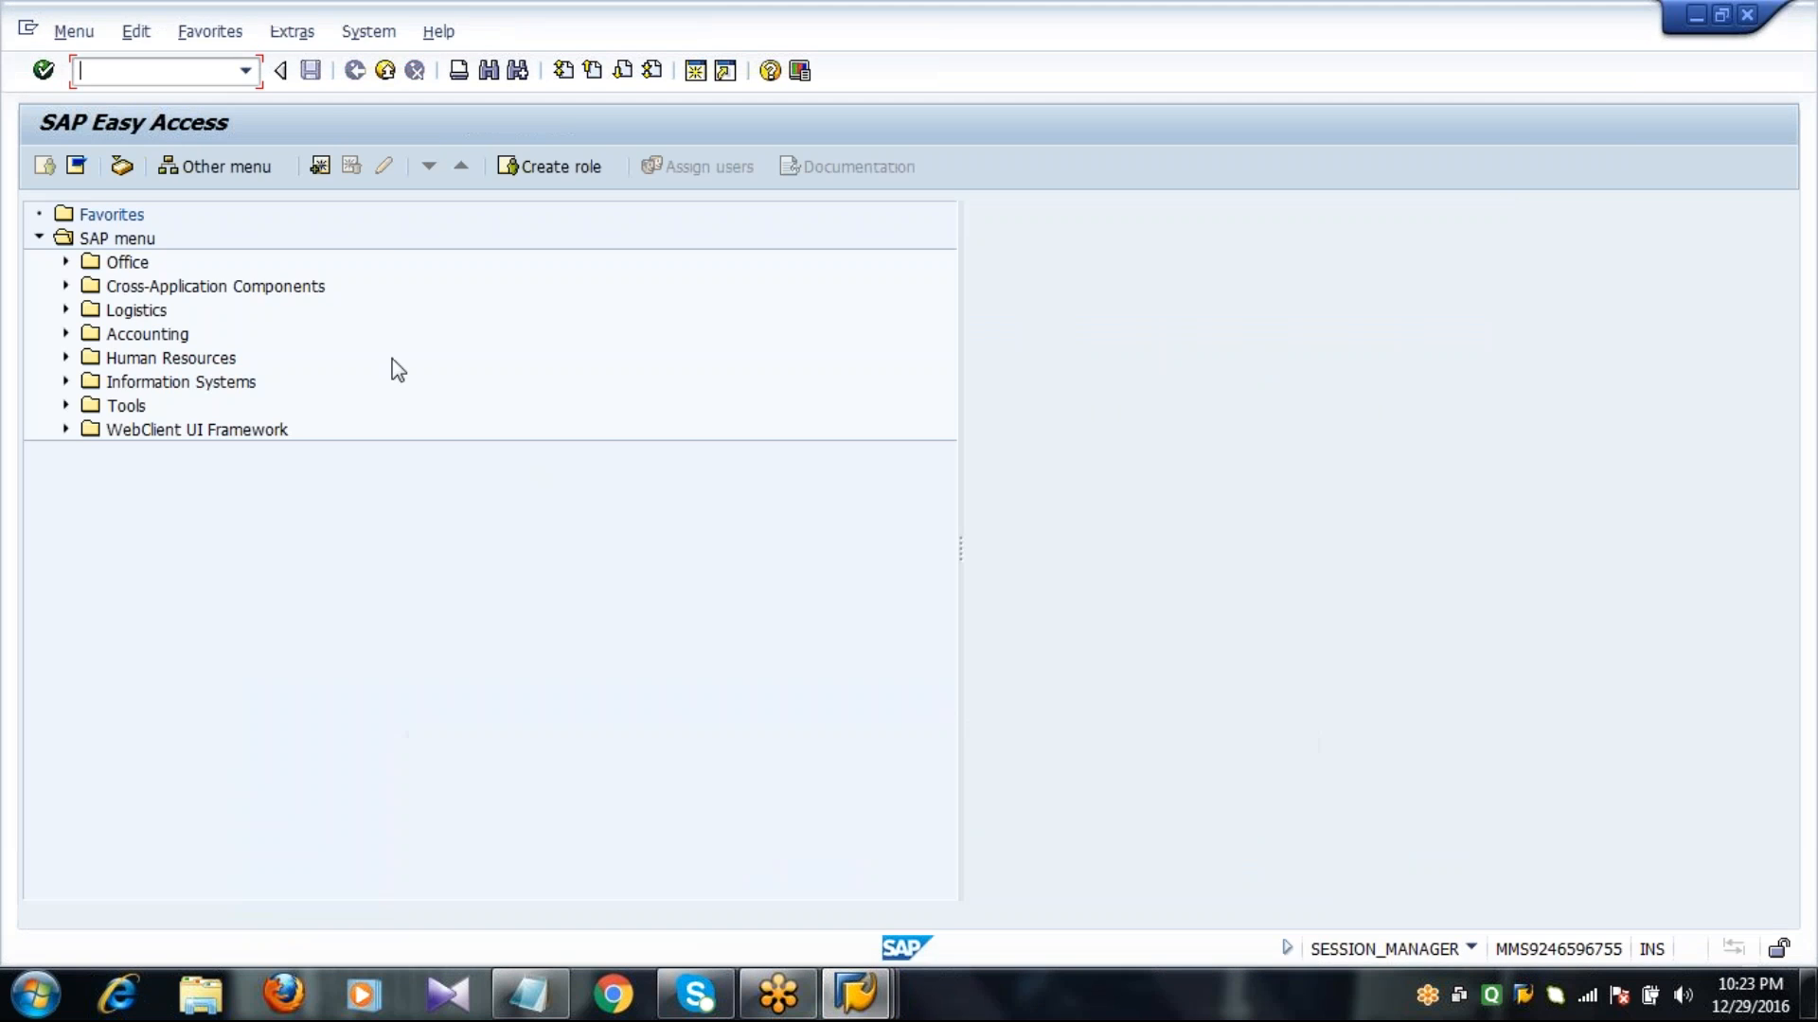
pyautogui.write('MM01')
pyautogui.press('Return')
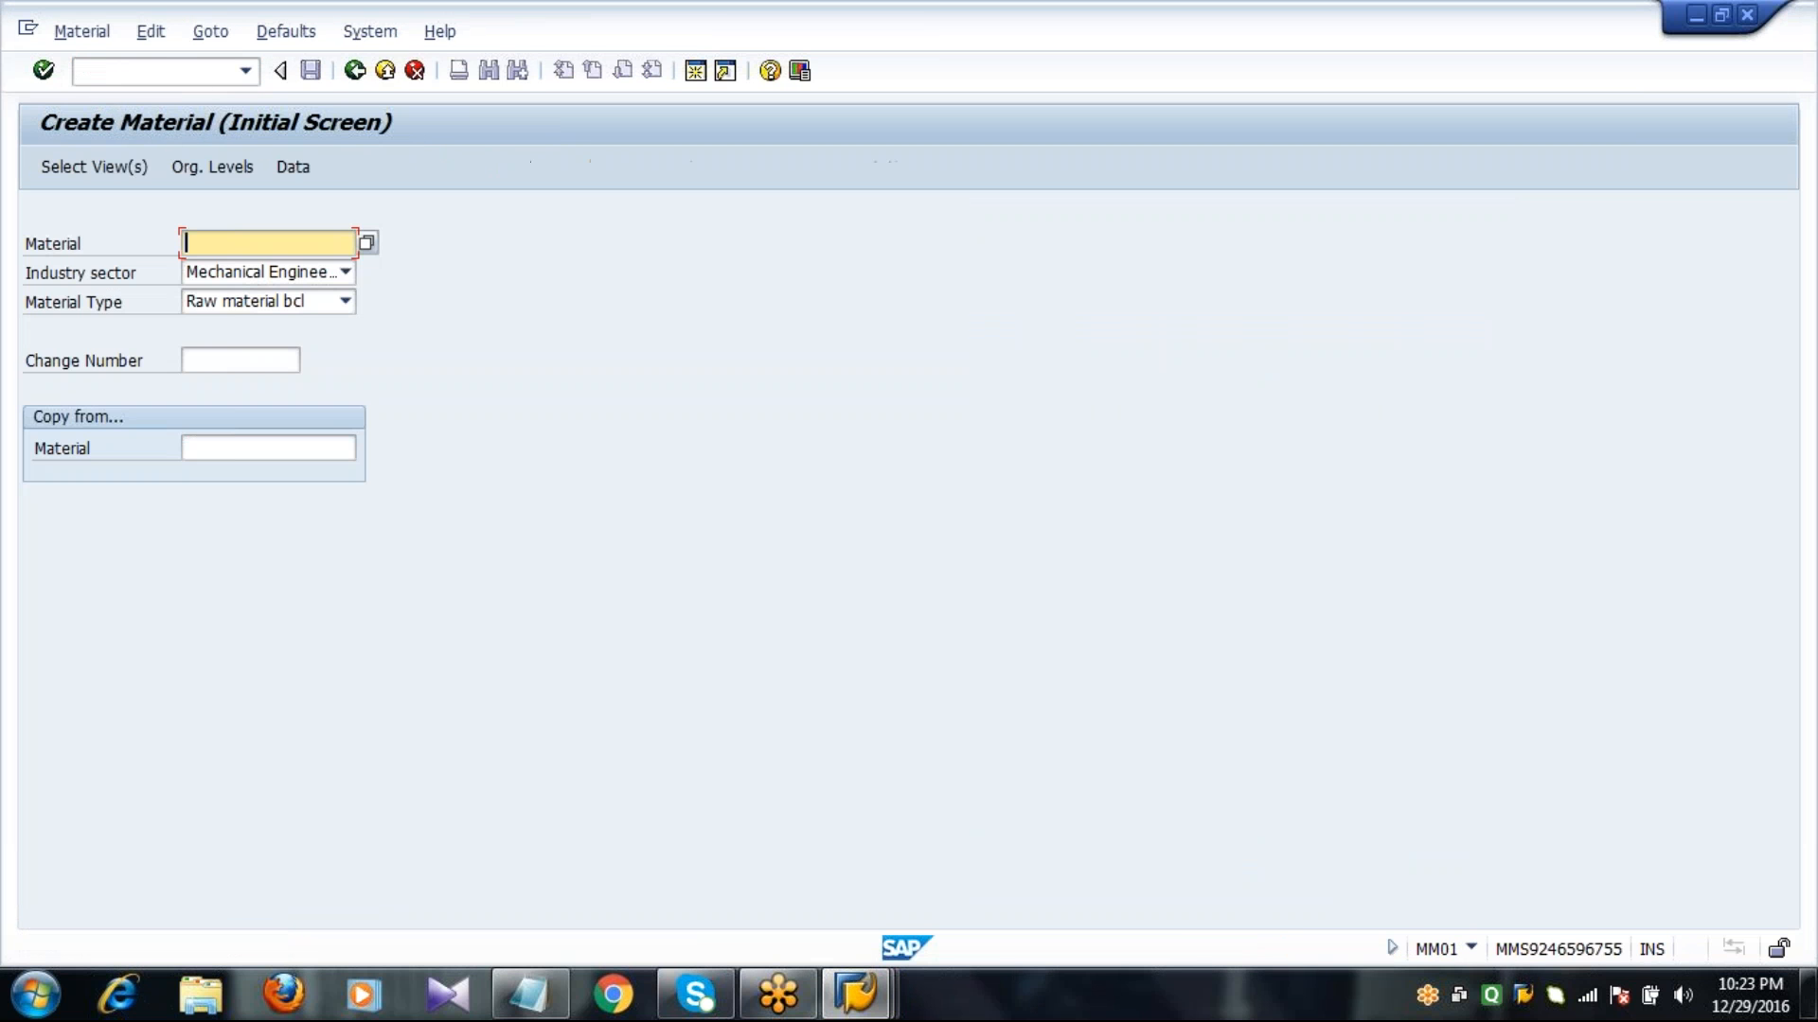
pyautogui.press('Return')
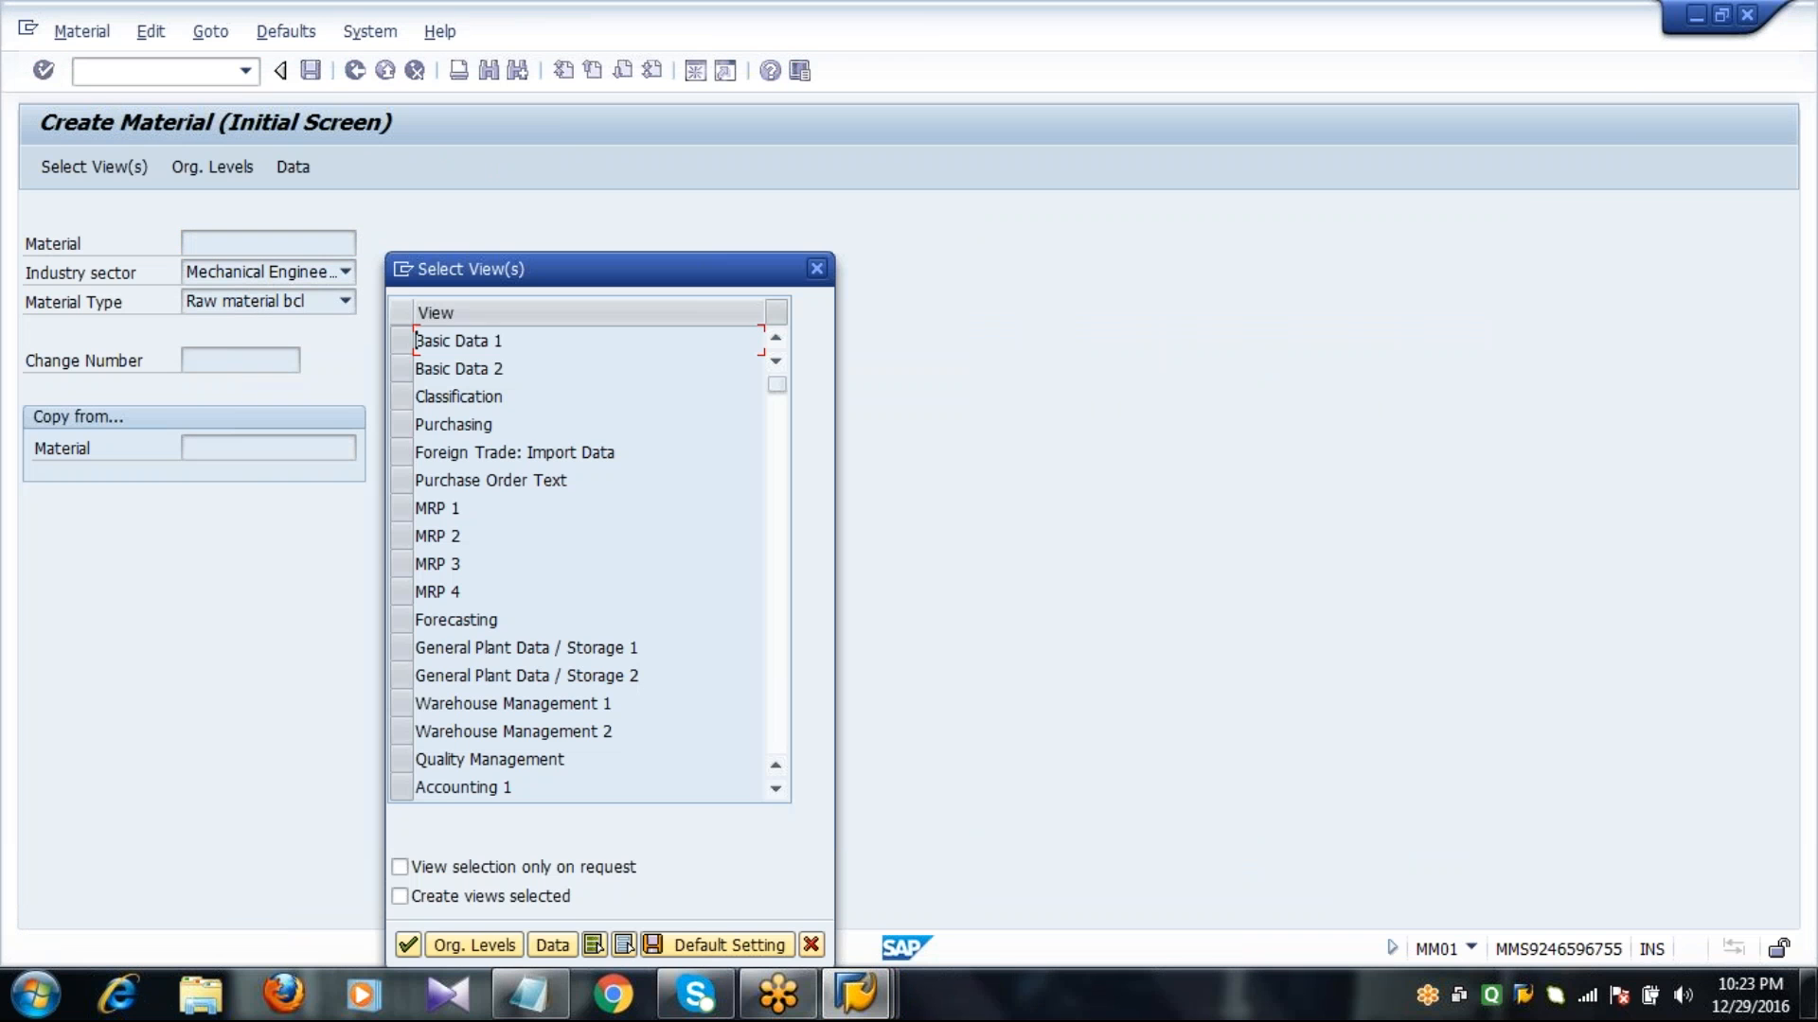
# Select the views Basic Data 1, Purchasing, MRP 1 to 3, Forecasting, General Plant Data / Storage 1 and 2, and Accounting 1.
pyautogui.click(402, 343)
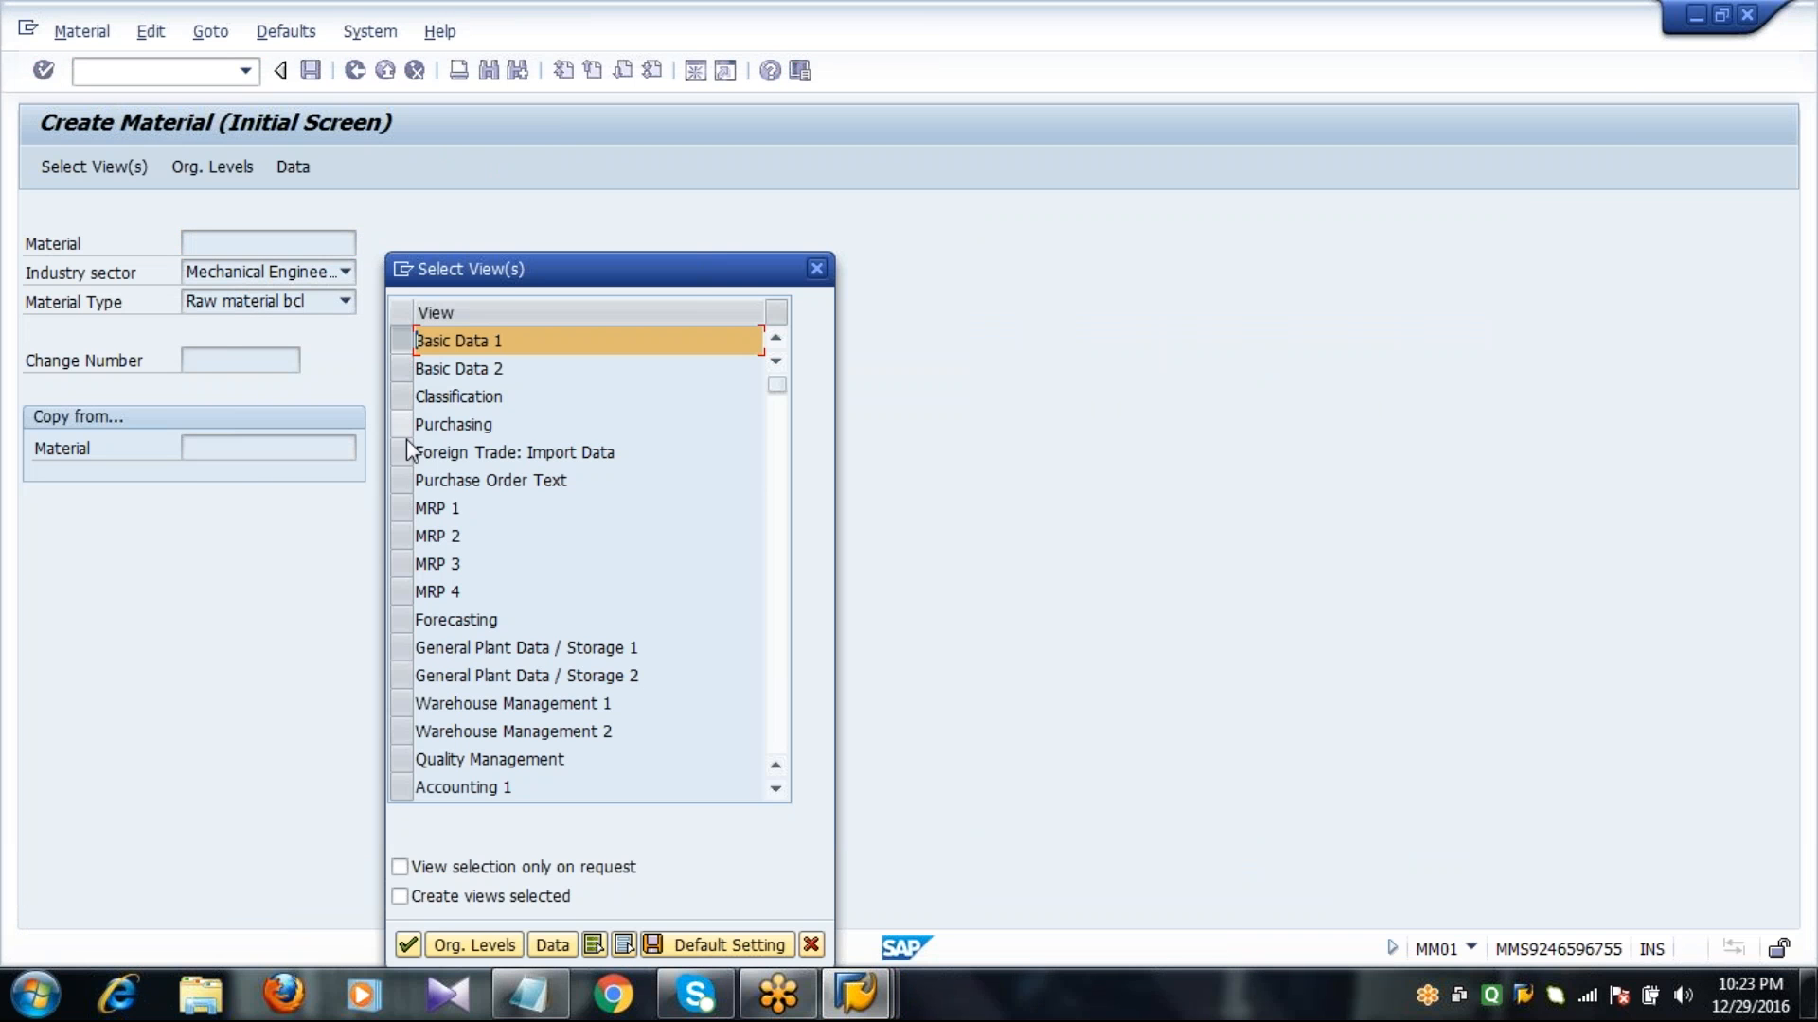
pyautogui.click(401, 426)
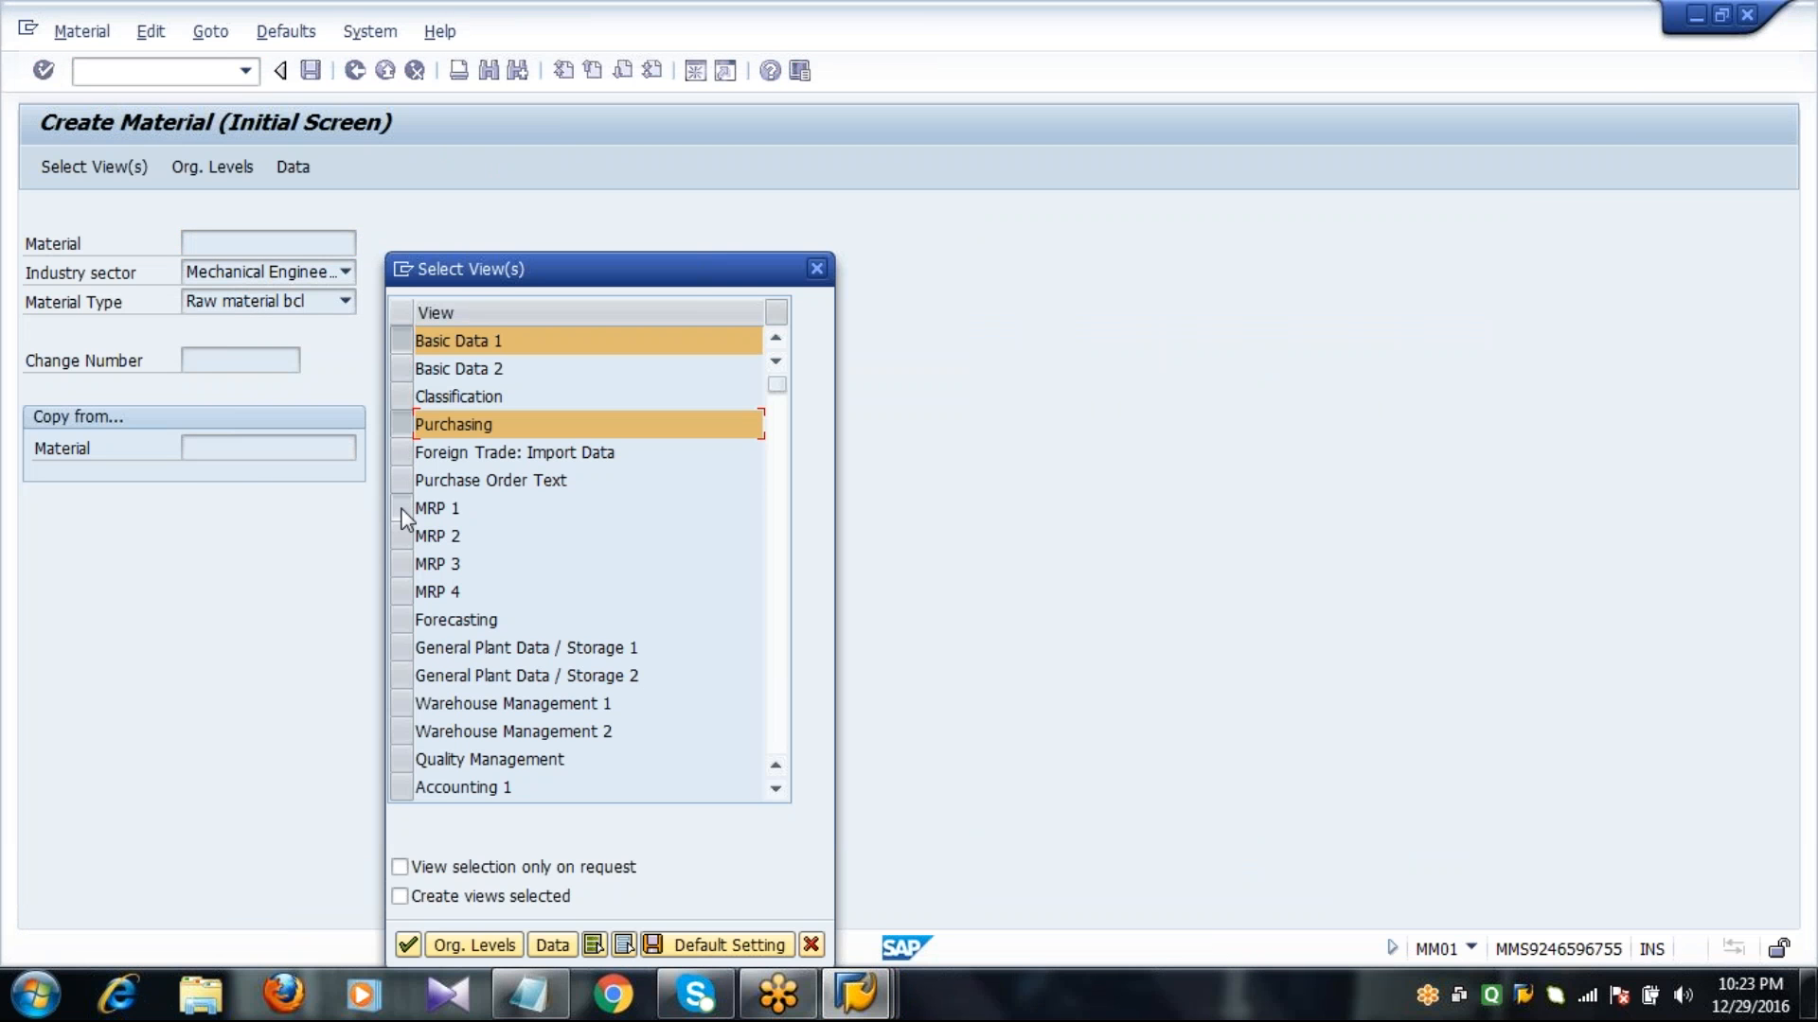
pyautogui.click(401, 510)
pyautogui.click(400, 537)
pyautogui.click(400, 565)
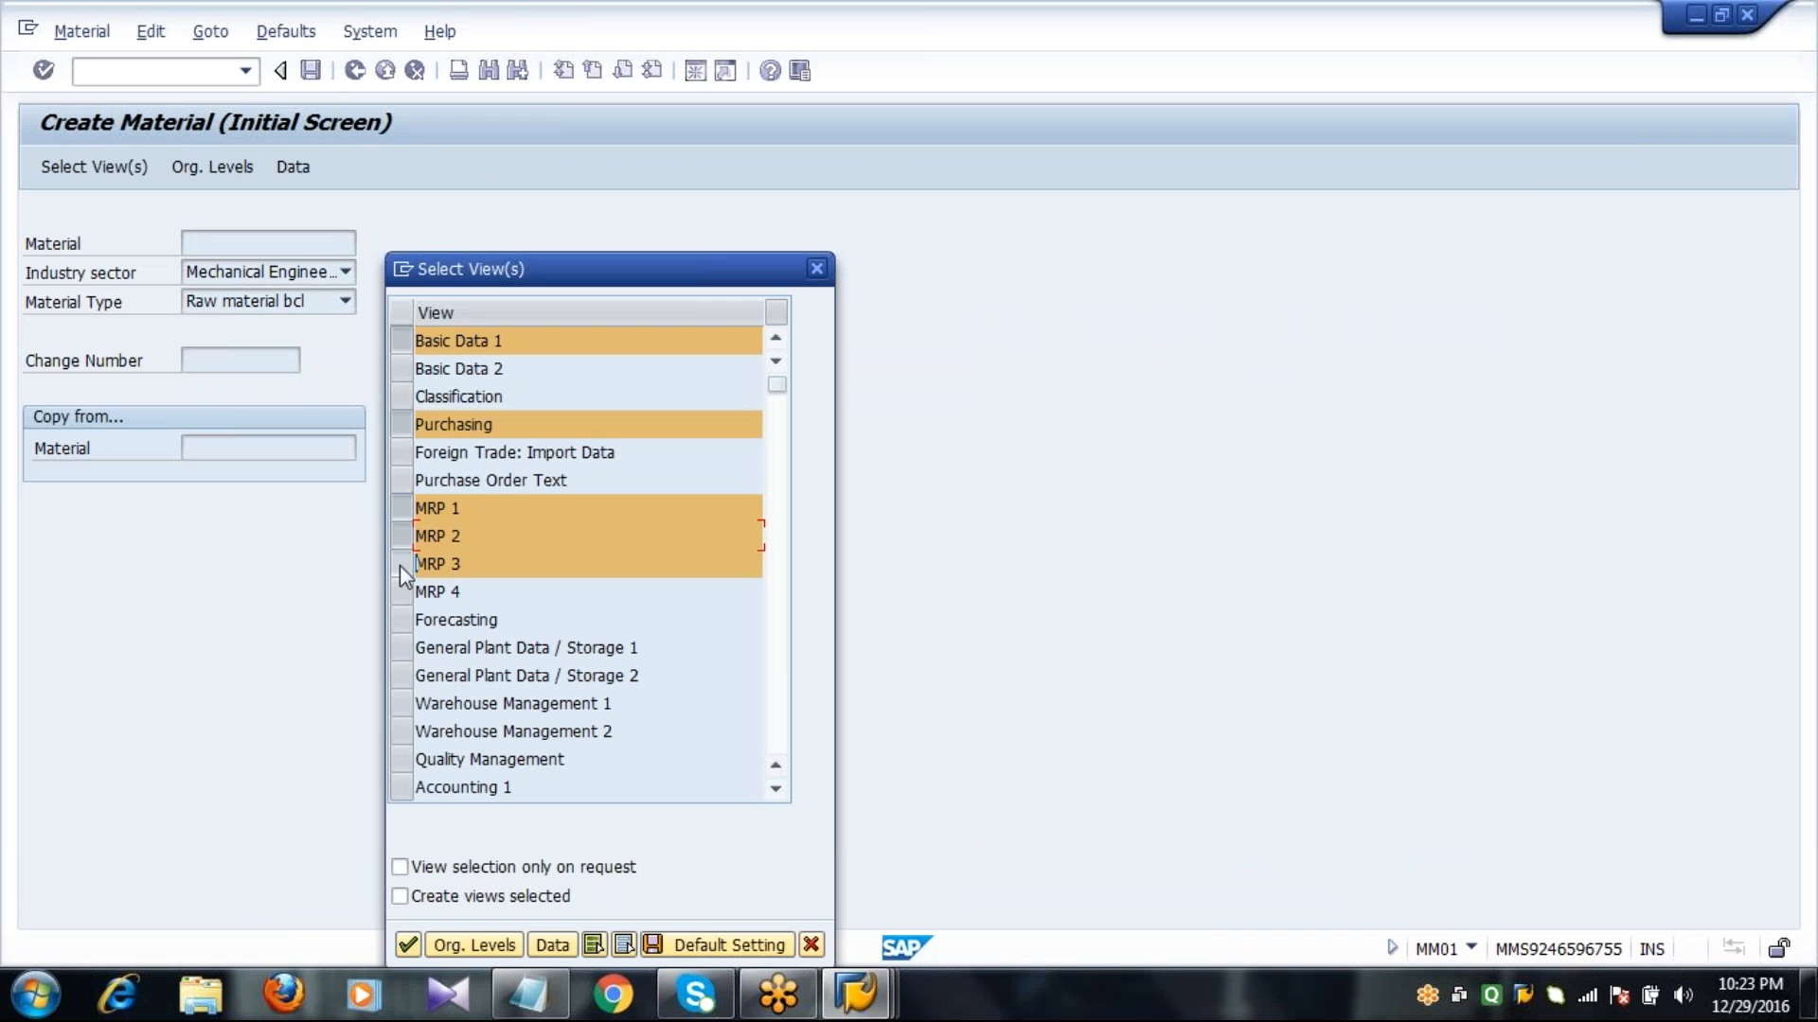
pyautogui.click(405, 623)
pyautogui.click(401, 651)
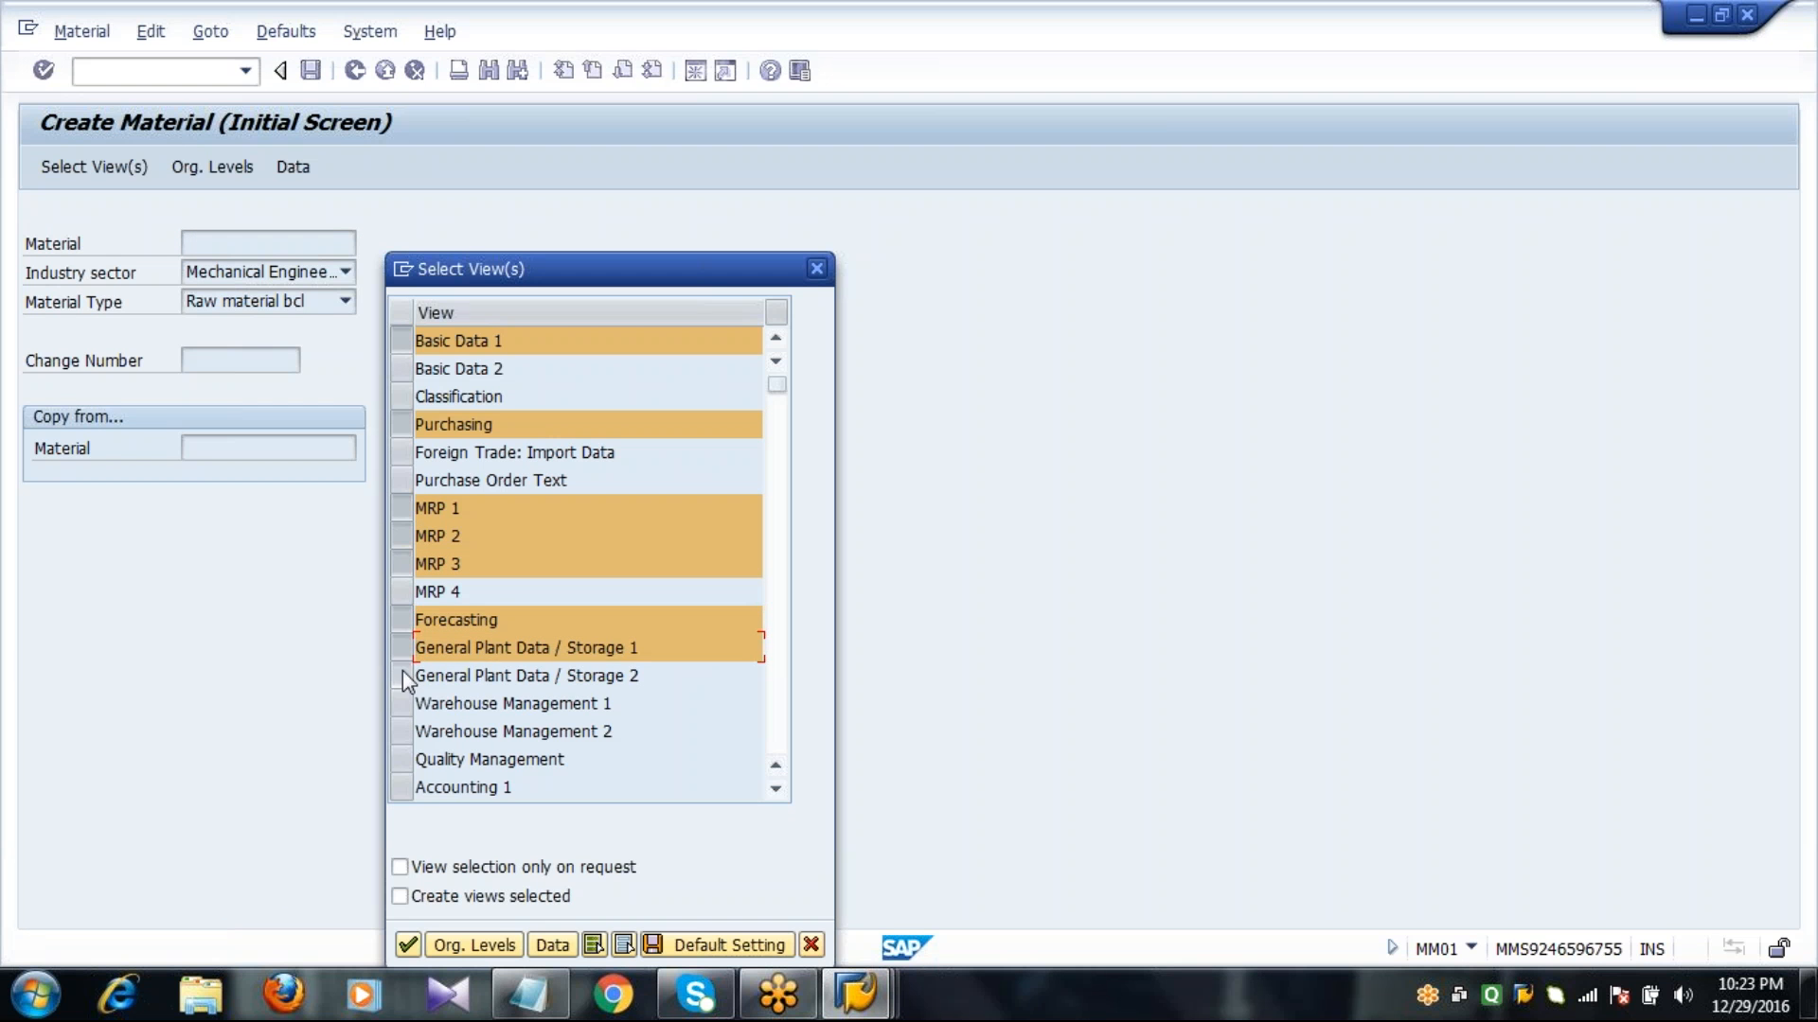
pyautogui.click(401, 675)
pyautogui.click(402, 786)
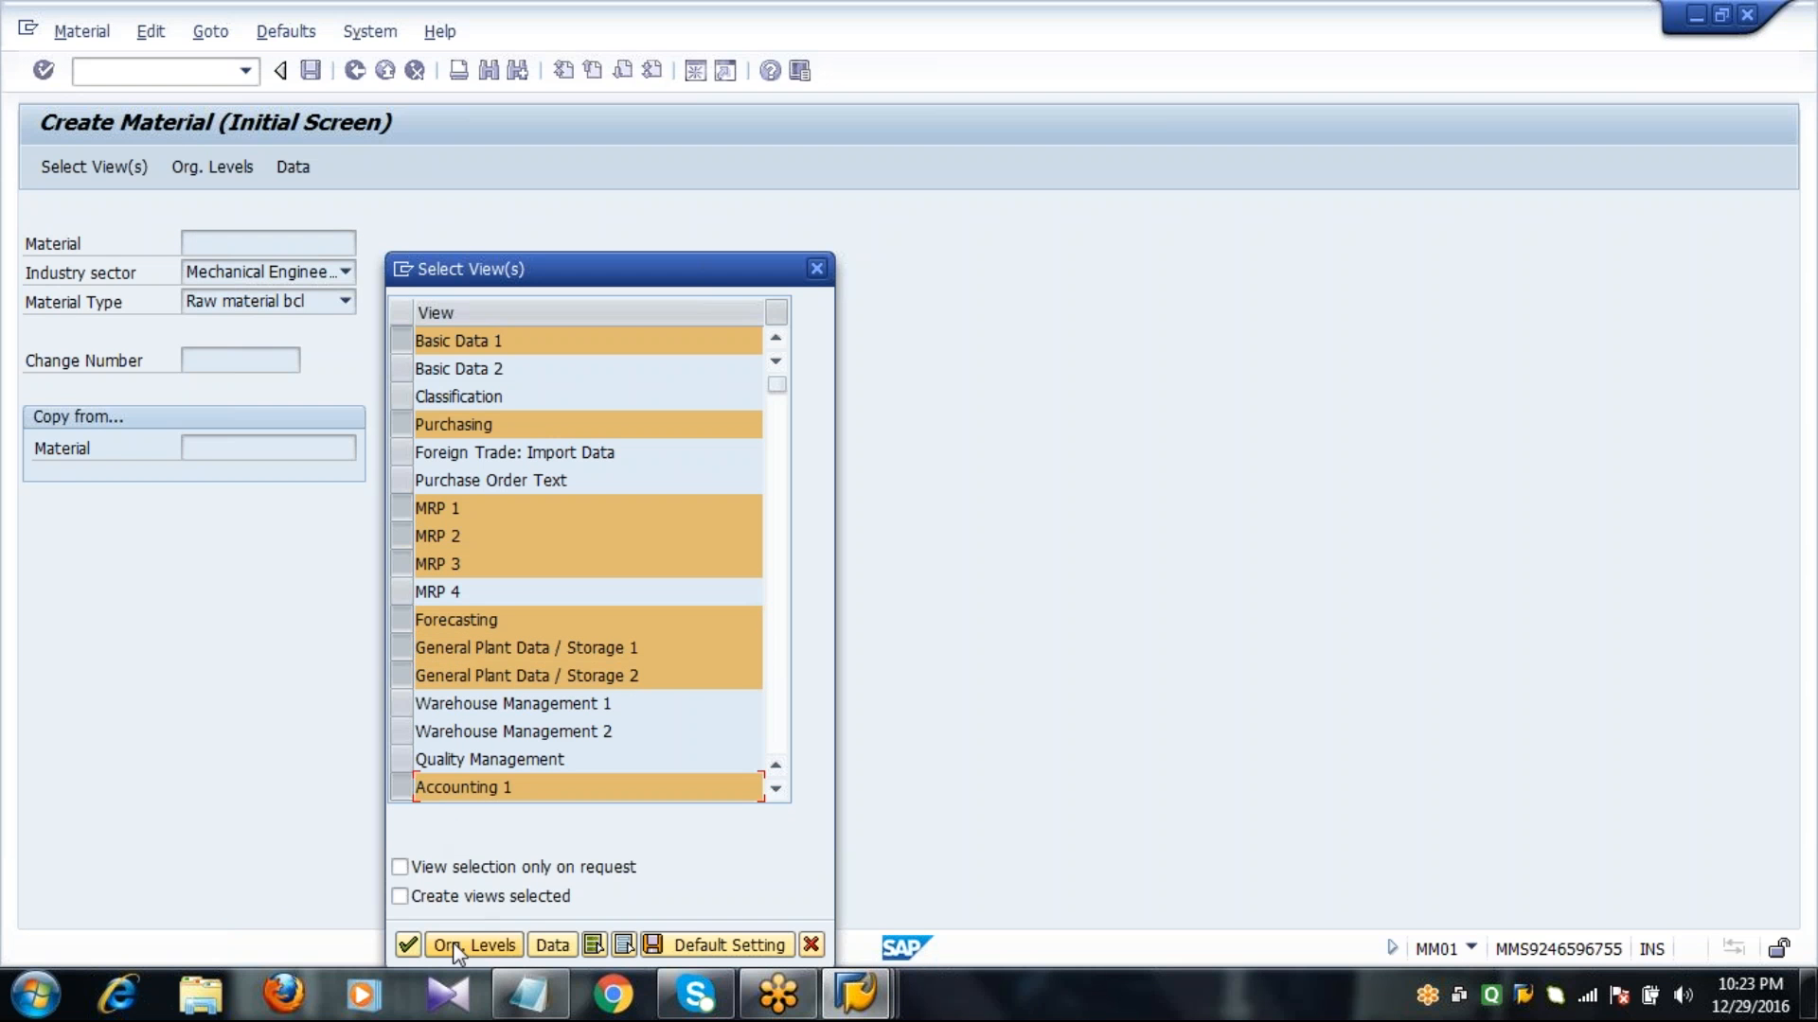
# Set the organizational levels to plant 1000 and storage location 0001 and proceed to the material data.
pyautogui.click(453, 941)
pyautogui.write('1000')
pyautogui.press('Tab')
pyautogui.write('00')
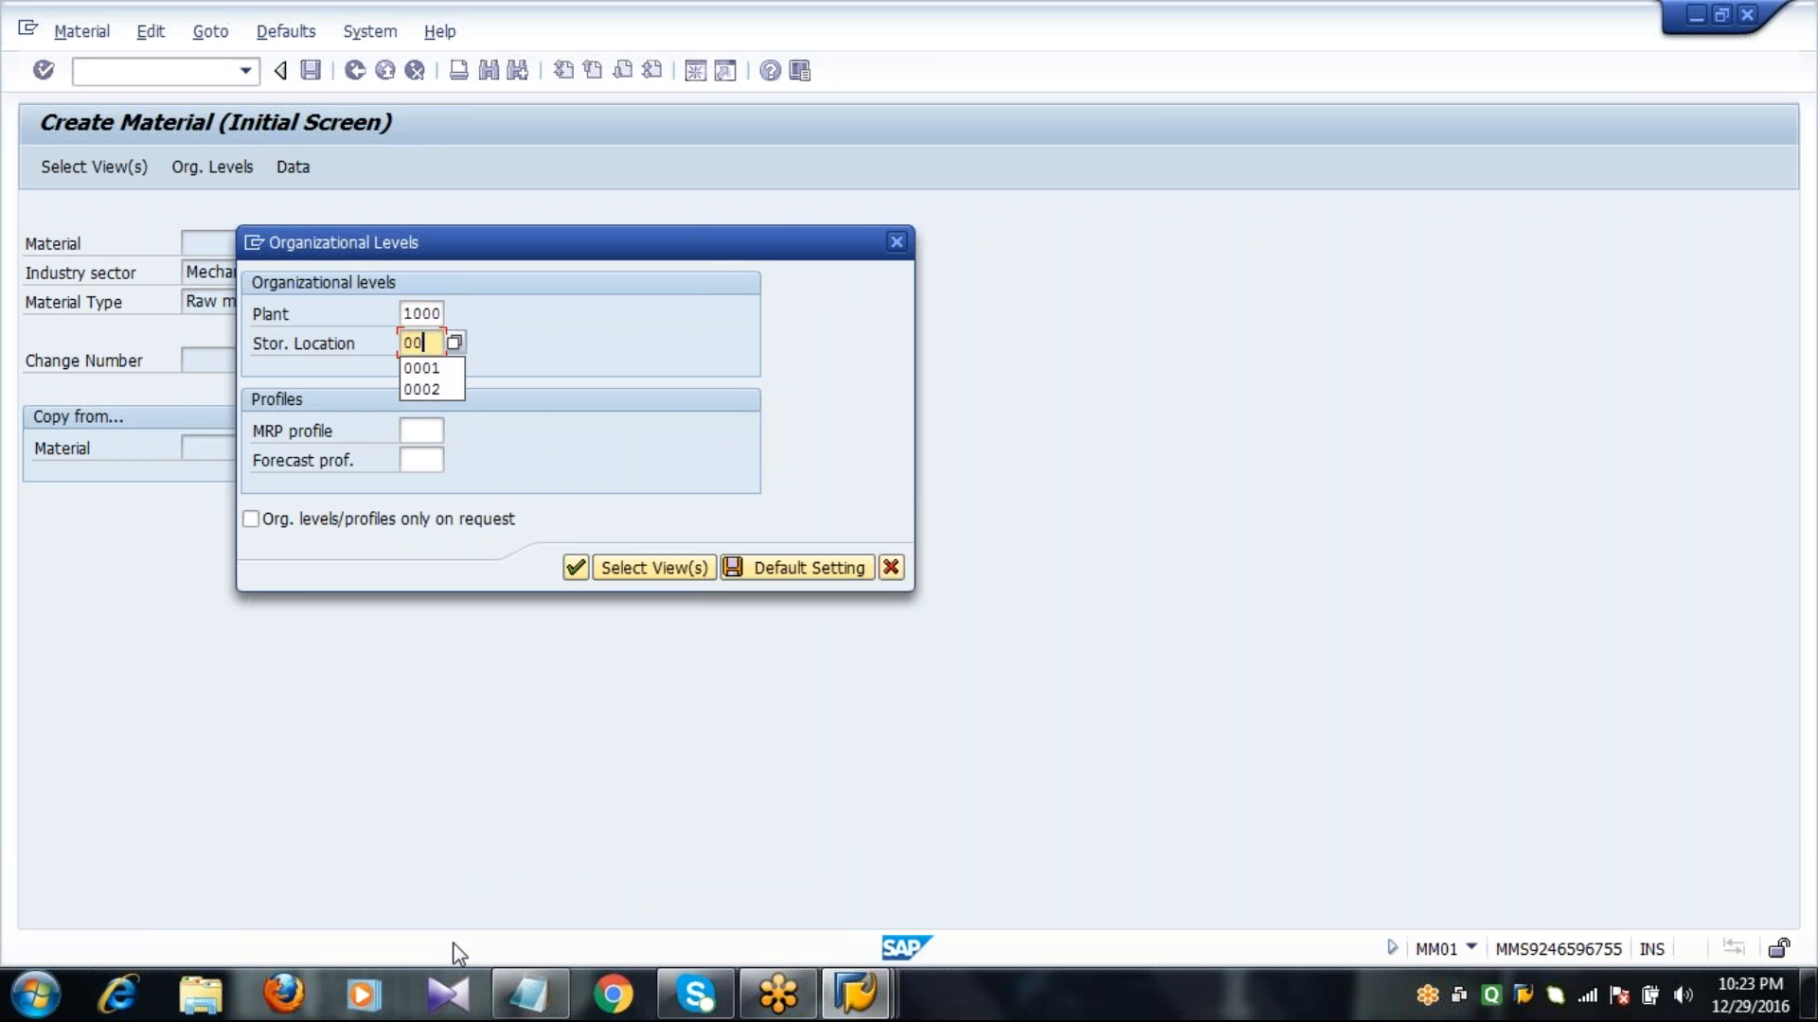
pyautogui.write('01')
pyautogui.press('Return')
# Describe the material as STEEL1841 with base unit TO and material group 00101, and assign purchasing group 001 in the Purchasing view.
pyautogui.write('STEEL1841')
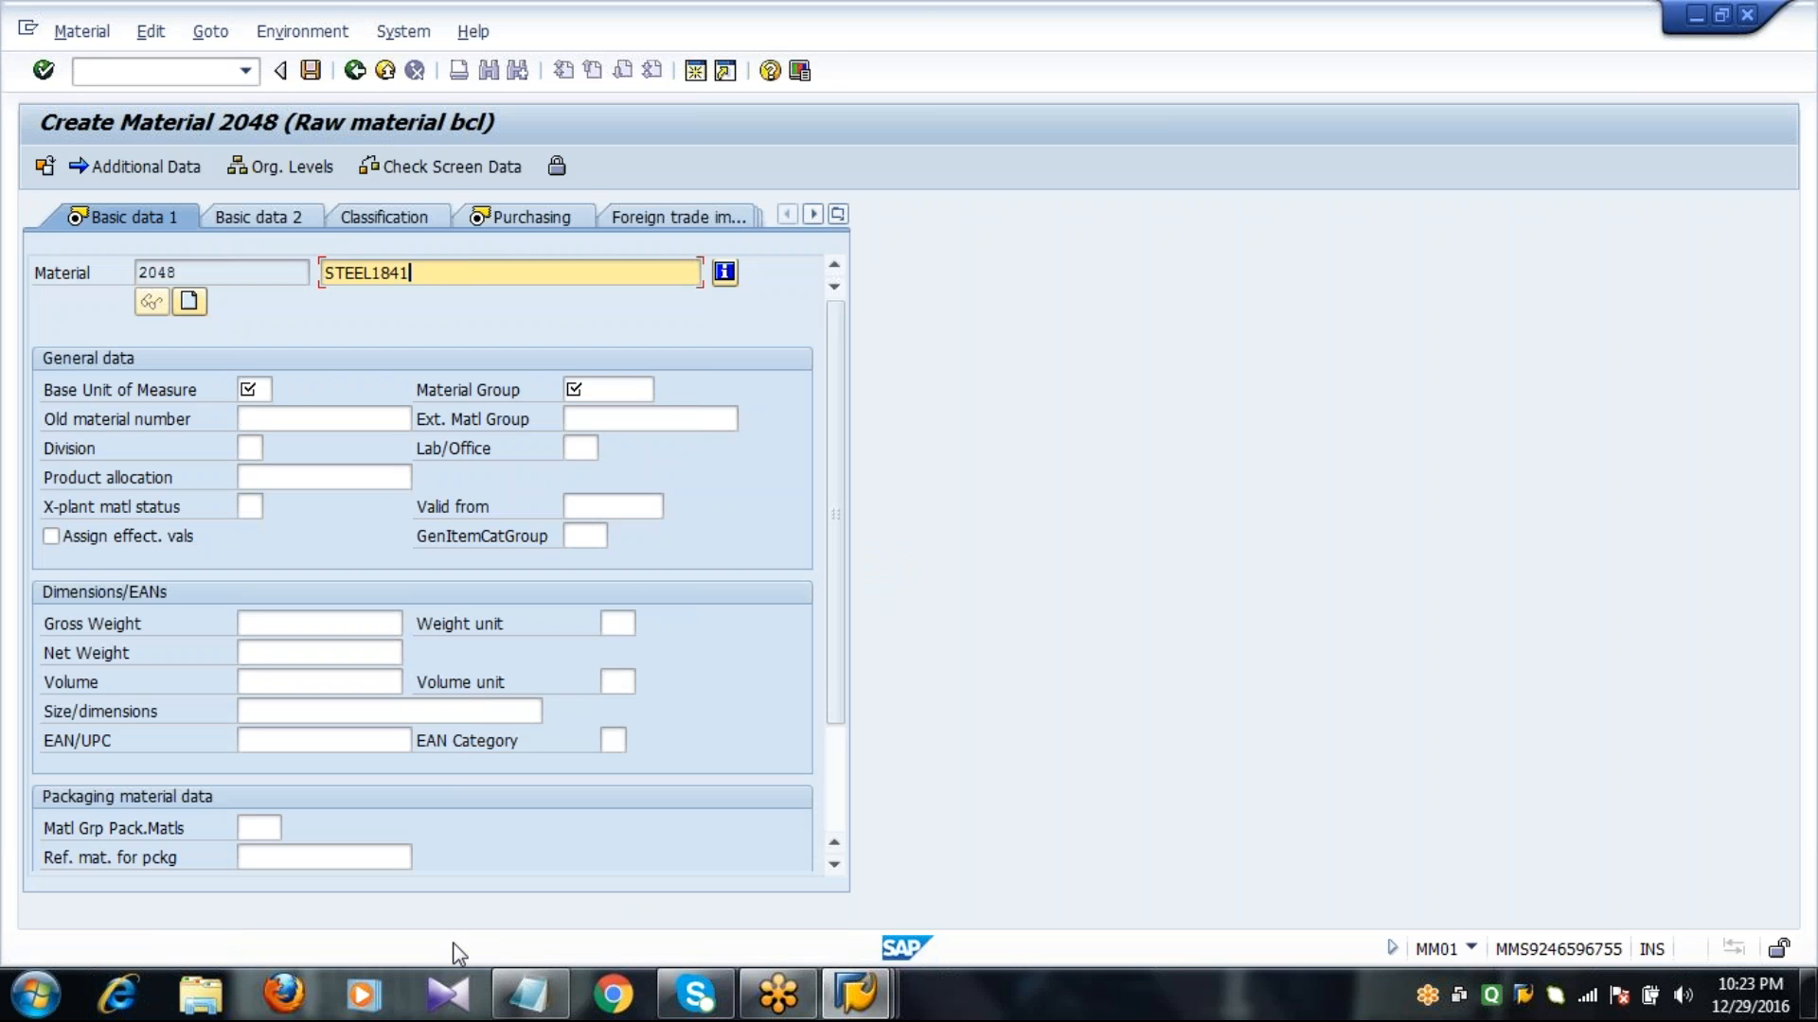
pyautogui.press('Tab')
pyautogui.press('Tab')
pyautogui.write('TO')
pyautogui.press('Tab')
pyautogui.write('00101')
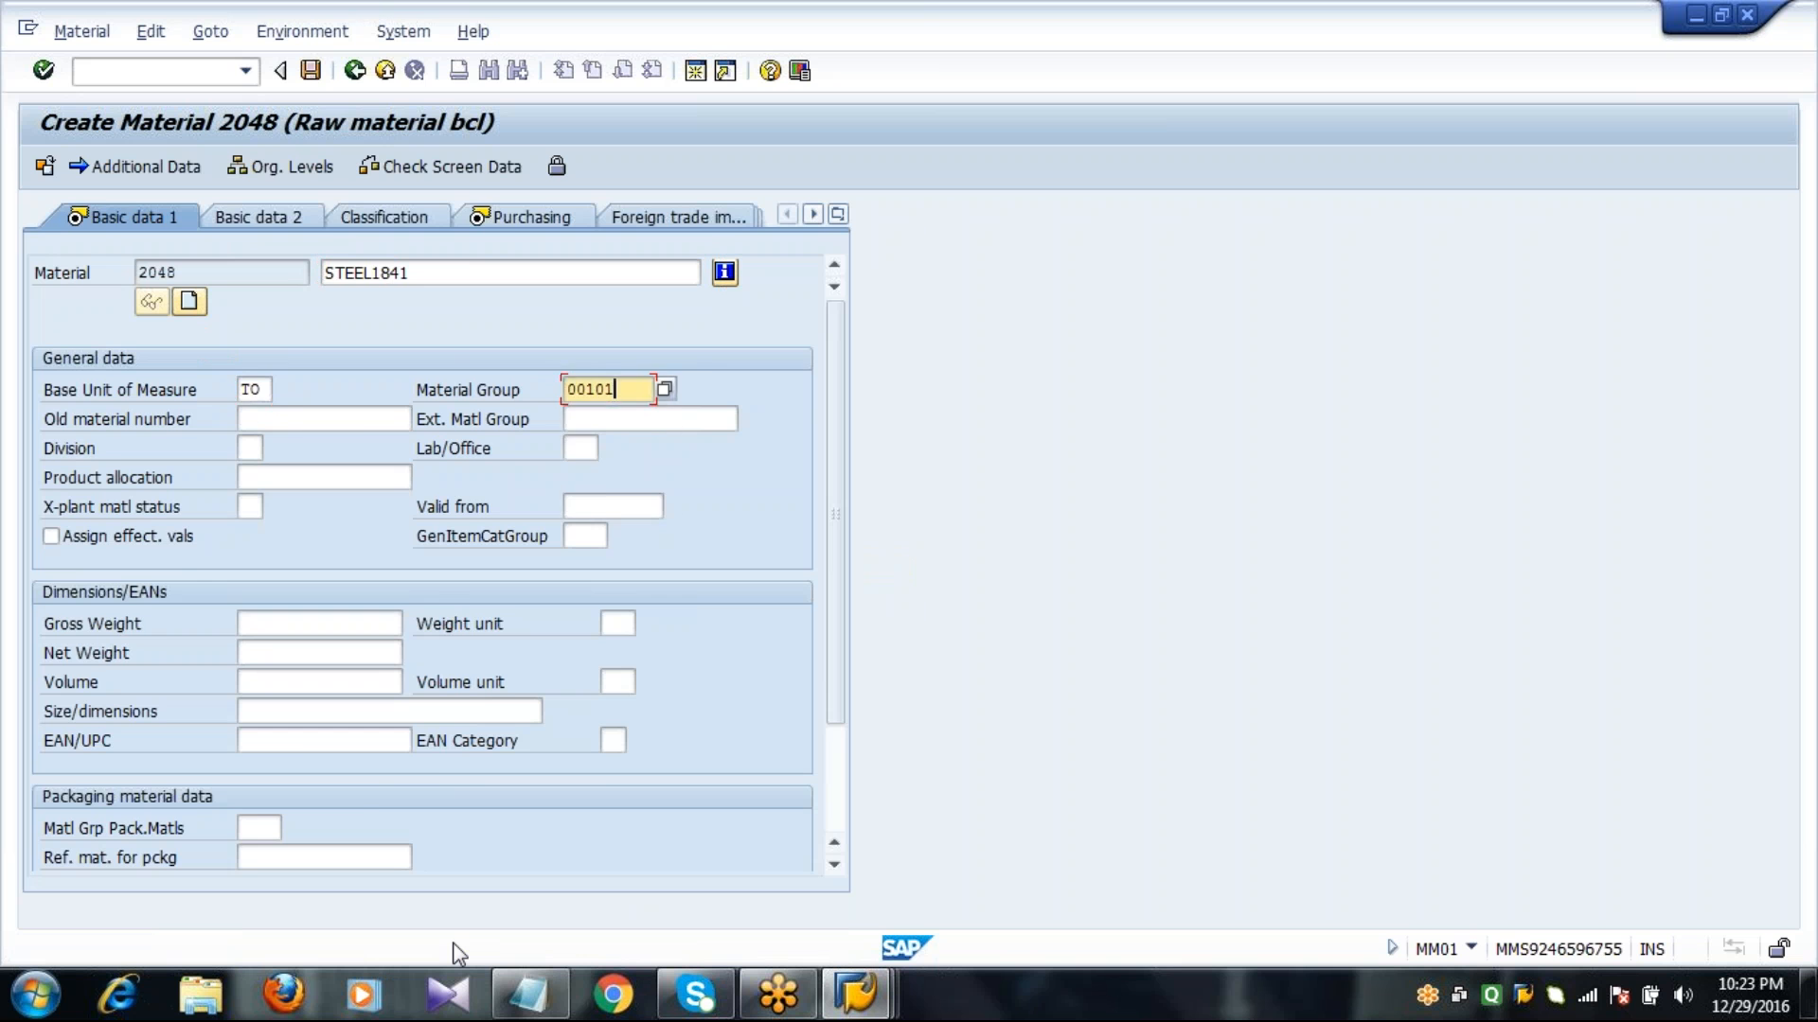
pyautogui.press('Return')
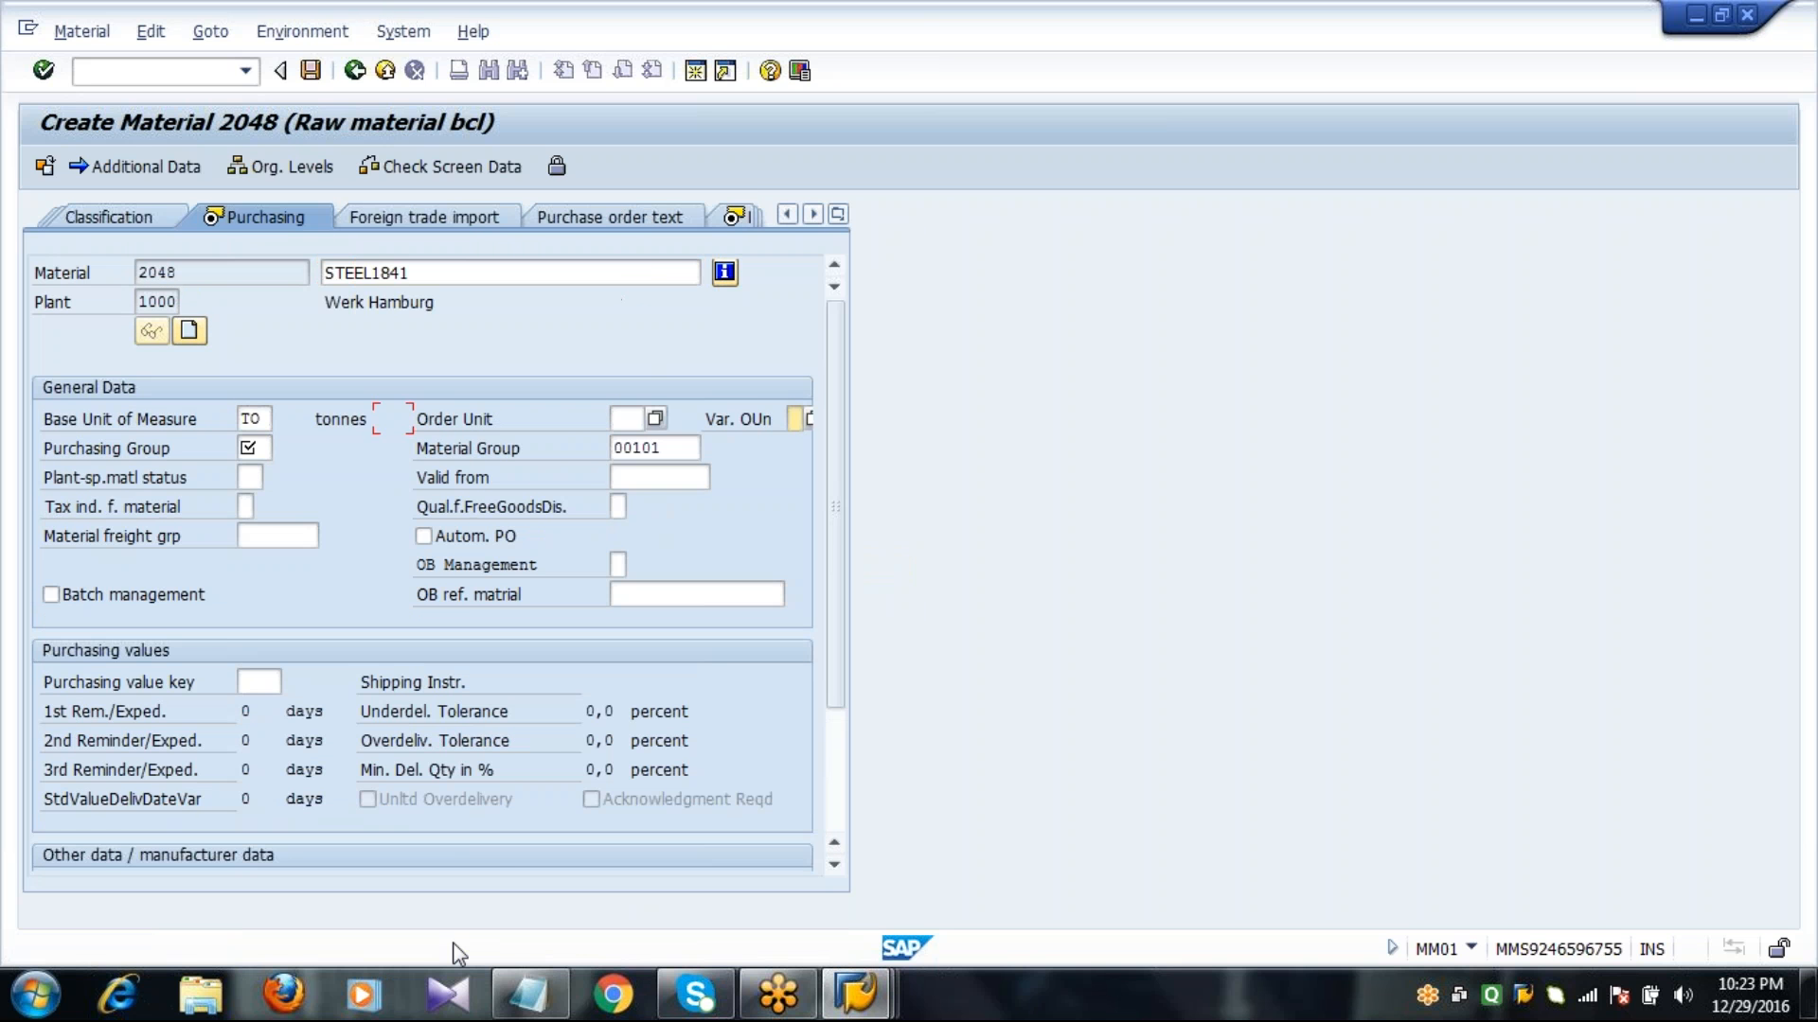
pyautogui.write('001')
pyautogui.press('Return')
# Fill the MRP 1 view with MRP type VV, MRP controller 000 and lot size EX, and continue to MRP 2.
pyautogui.press('Tab')
pyautogui.press('Tab')
pyautogui.press('Tab')
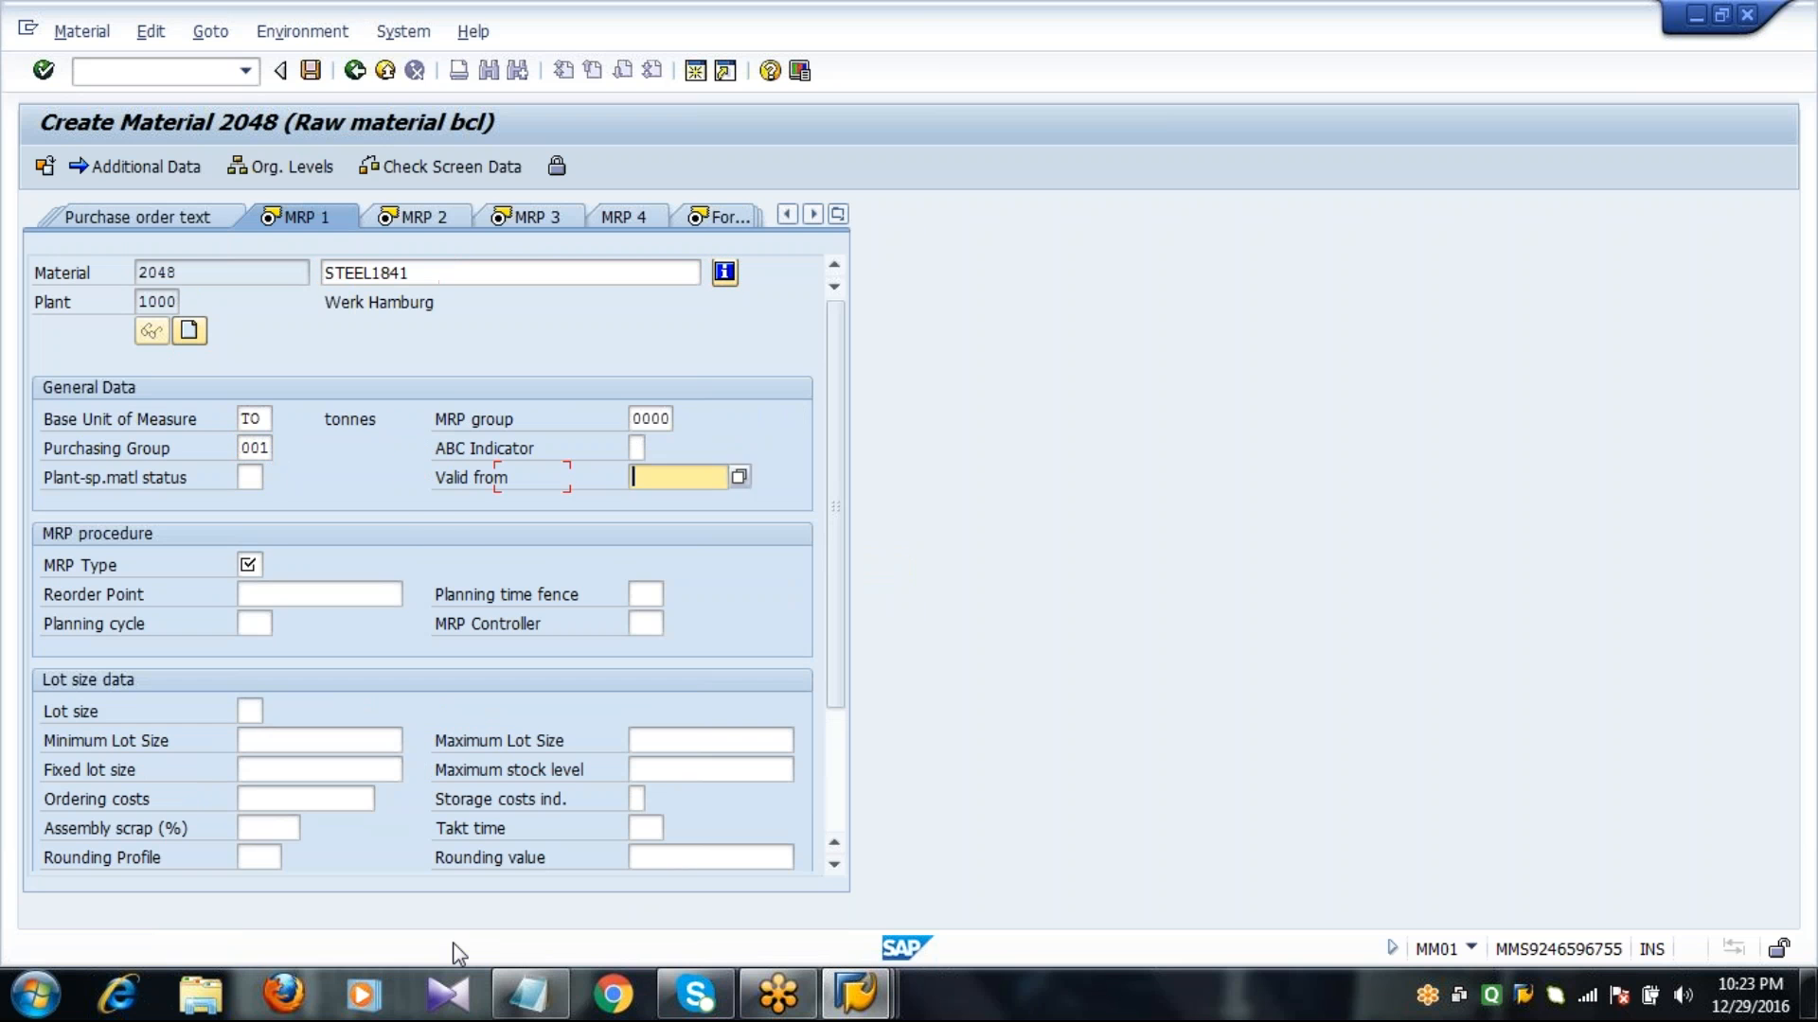
pyautogui.press('Tab')
pyautogui.write('VV')
pyautogui.press('Tab')
pyautogui.press('Tab')
pyautogui.press('Tab')
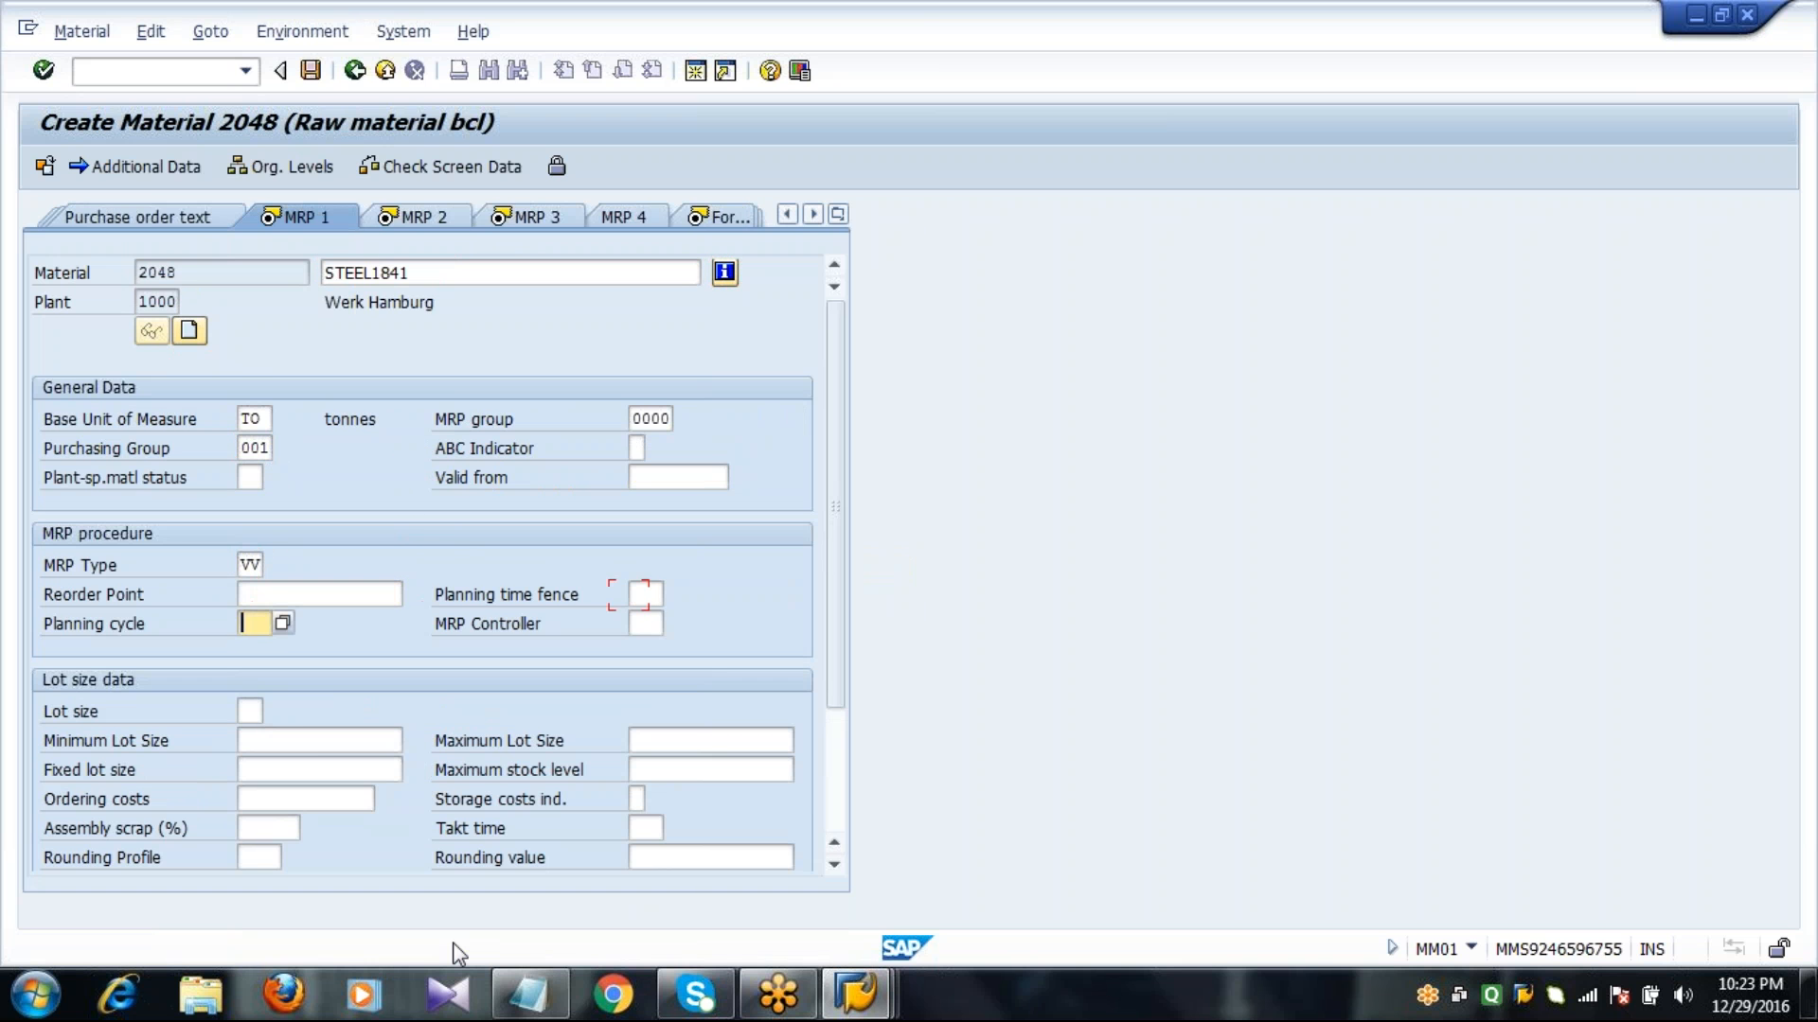
pyautogui.press('Tab')
pyautogui.write('00')
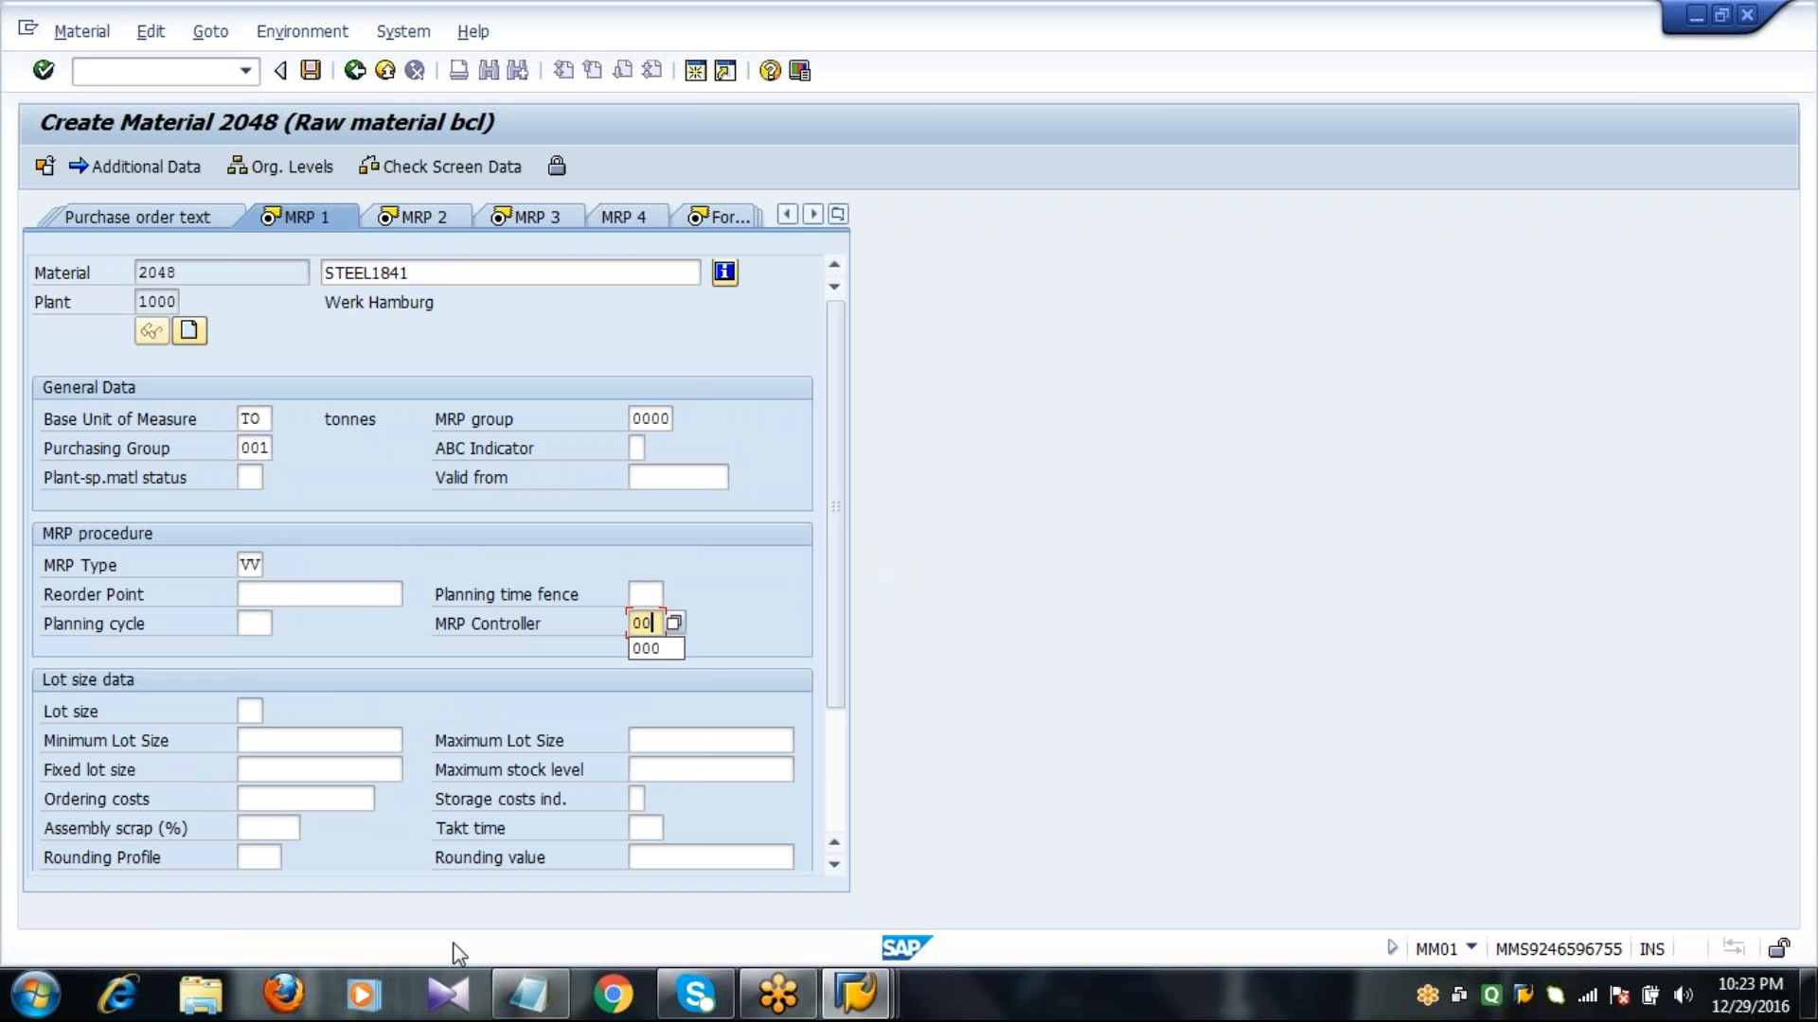
pyautogui.write('0')
pyautogui.press('Tab')
pyautogui.write('EX')
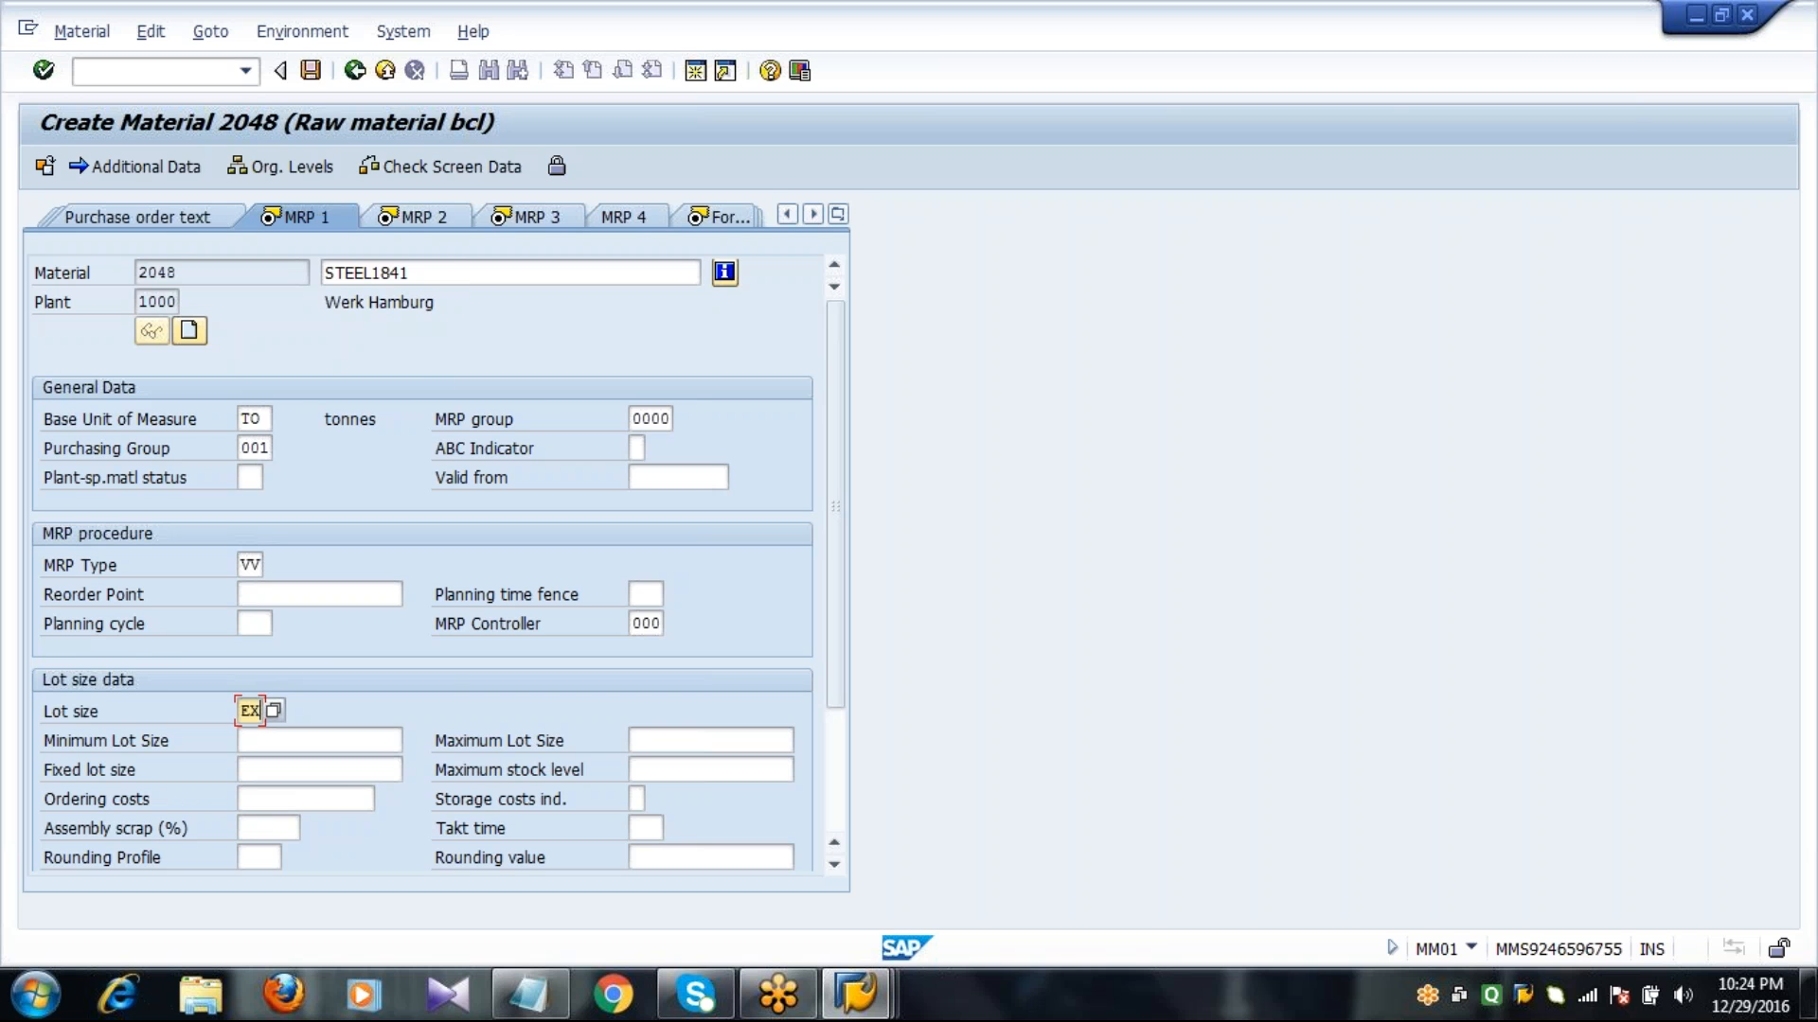
pyautogui.press('Return')
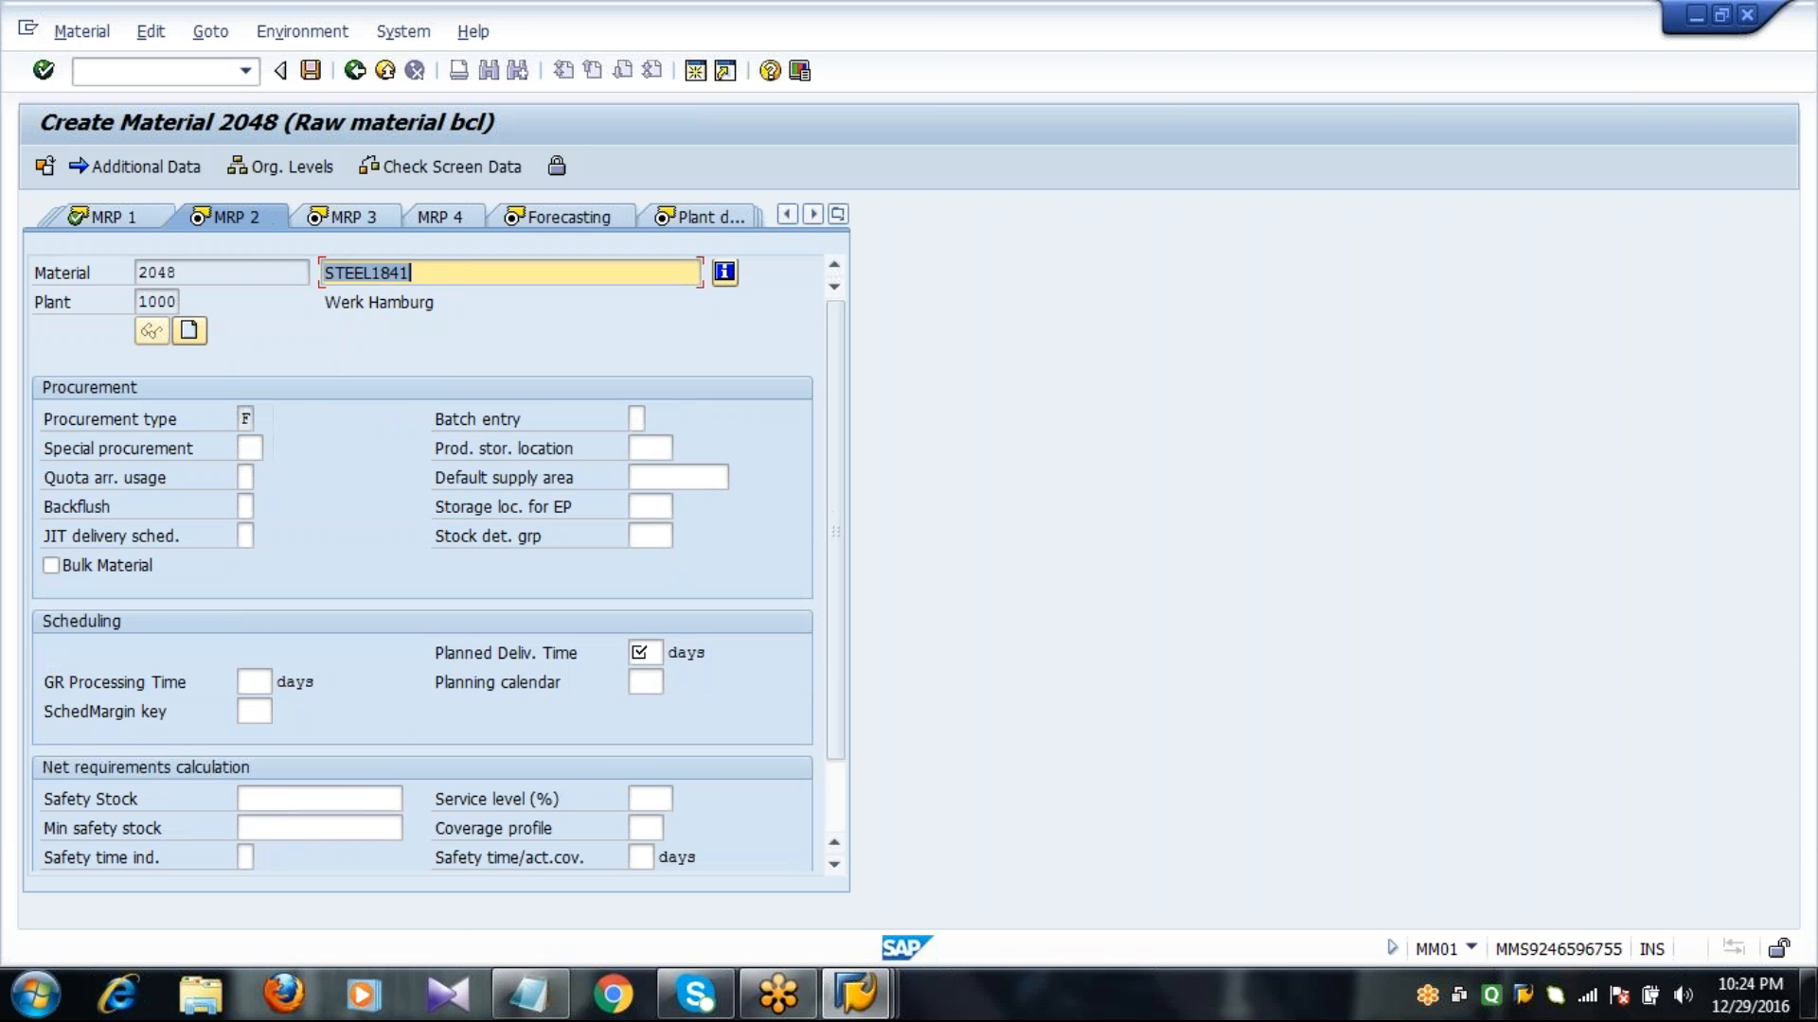
# Set a planned delivery time of 10 days, GR processing time of 2 days and SchedMargin key 000 in MRP 2.
pyautogui.click(654, 658)
pyautogui.write('10')
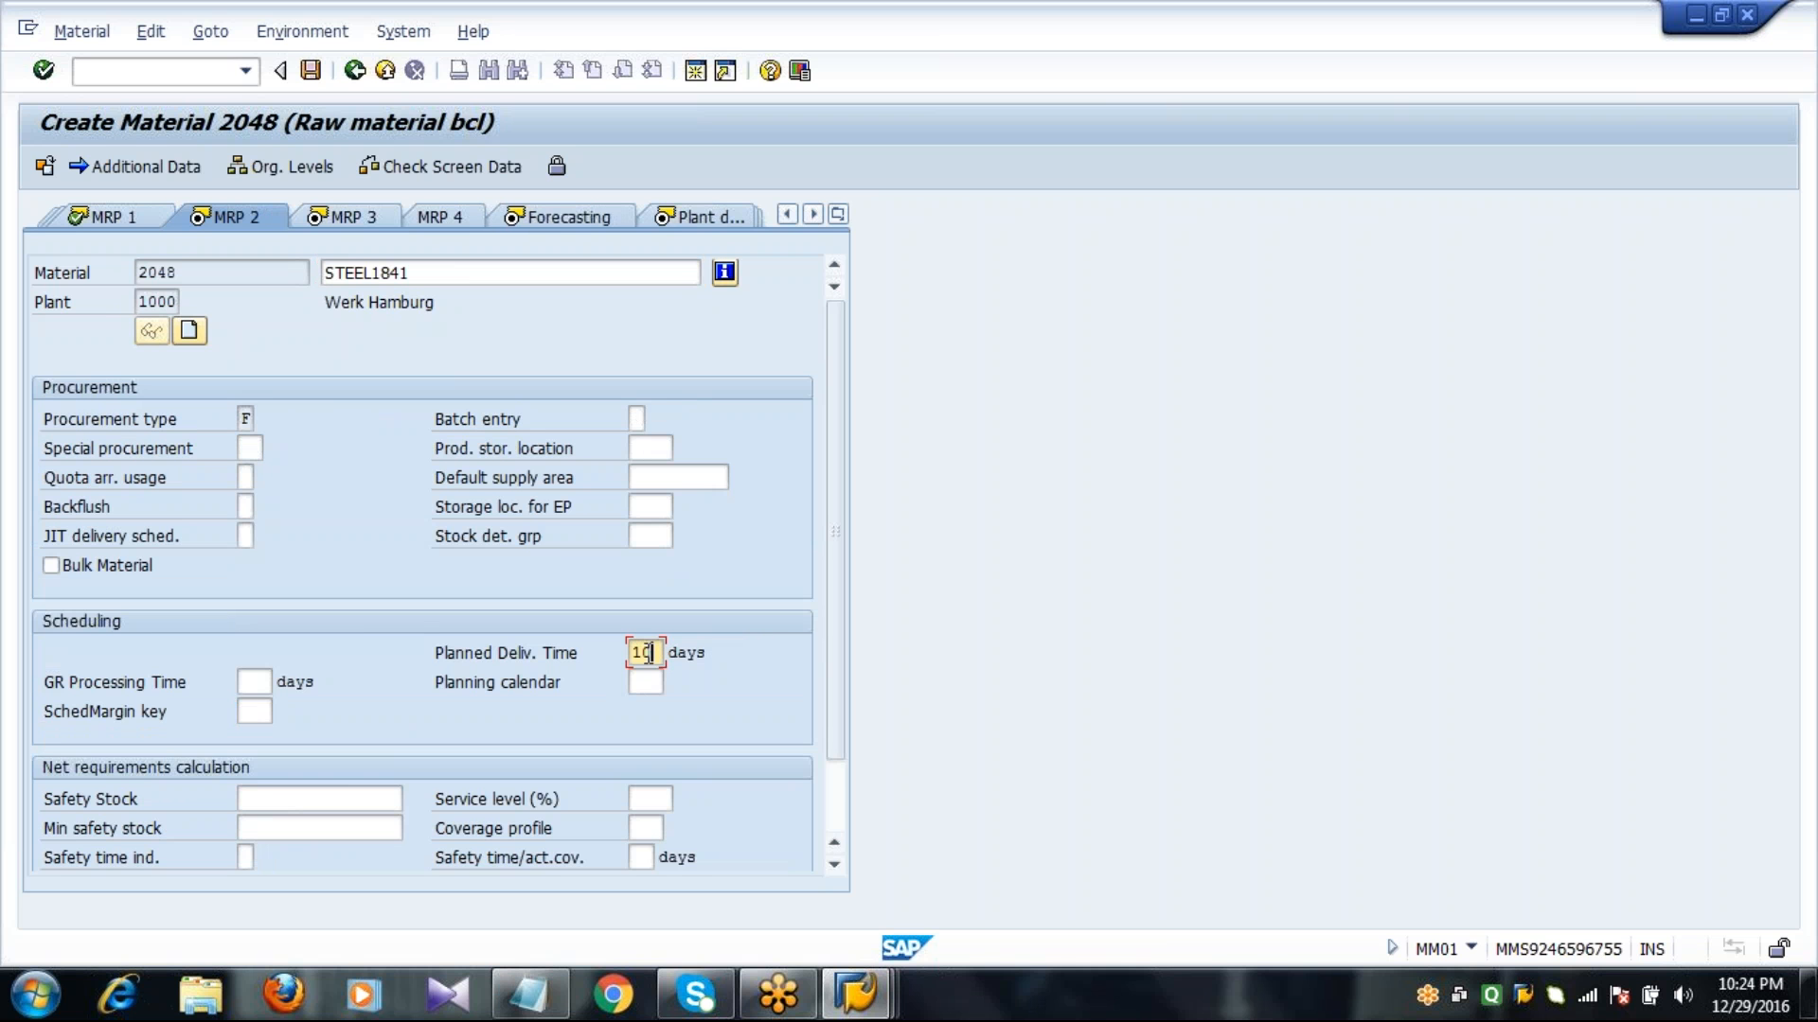
pyautogui.press('Tab')
pyautogui.write('2')
pyautogui.press('Tab')
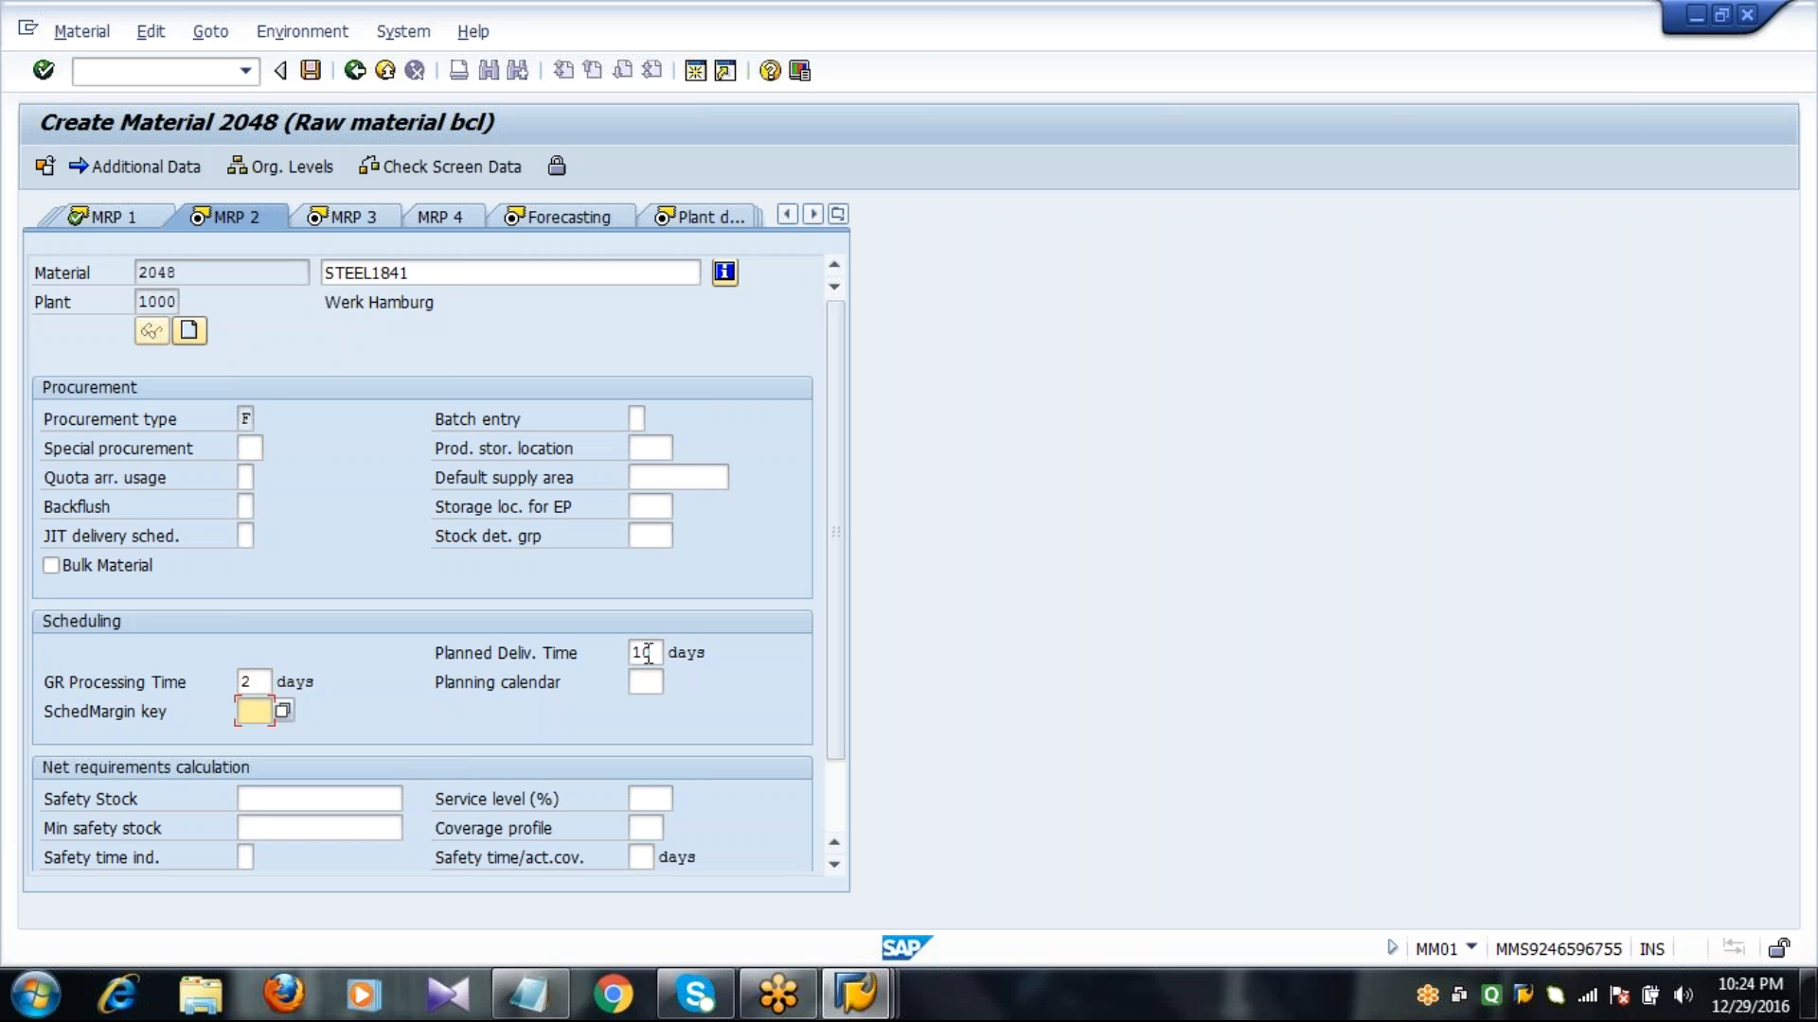
pyautogui.write('000')
pyautogui.press('Return')
# Set the availability check to 01 in MRP 3 and proceed to the forecast functions of the Forecasting view.
pyautogui.click(250, 711)
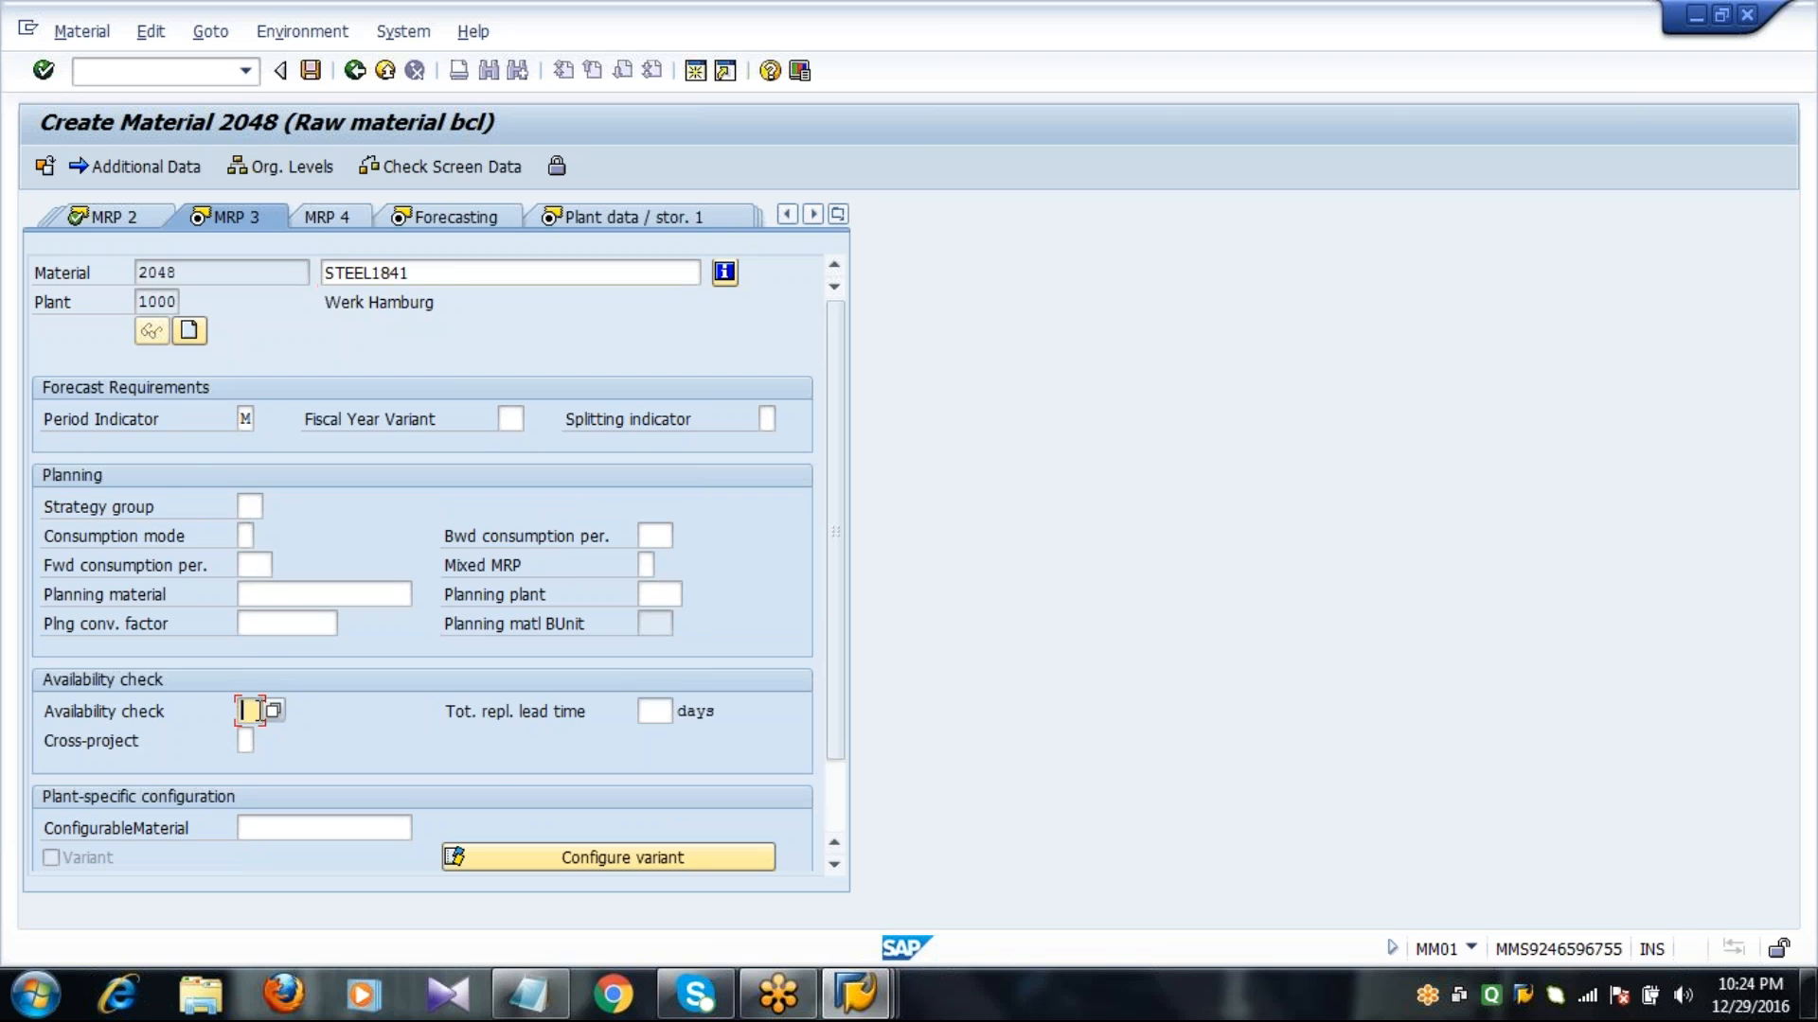
pyautogui.write('01')
pyautogui.press('Return')
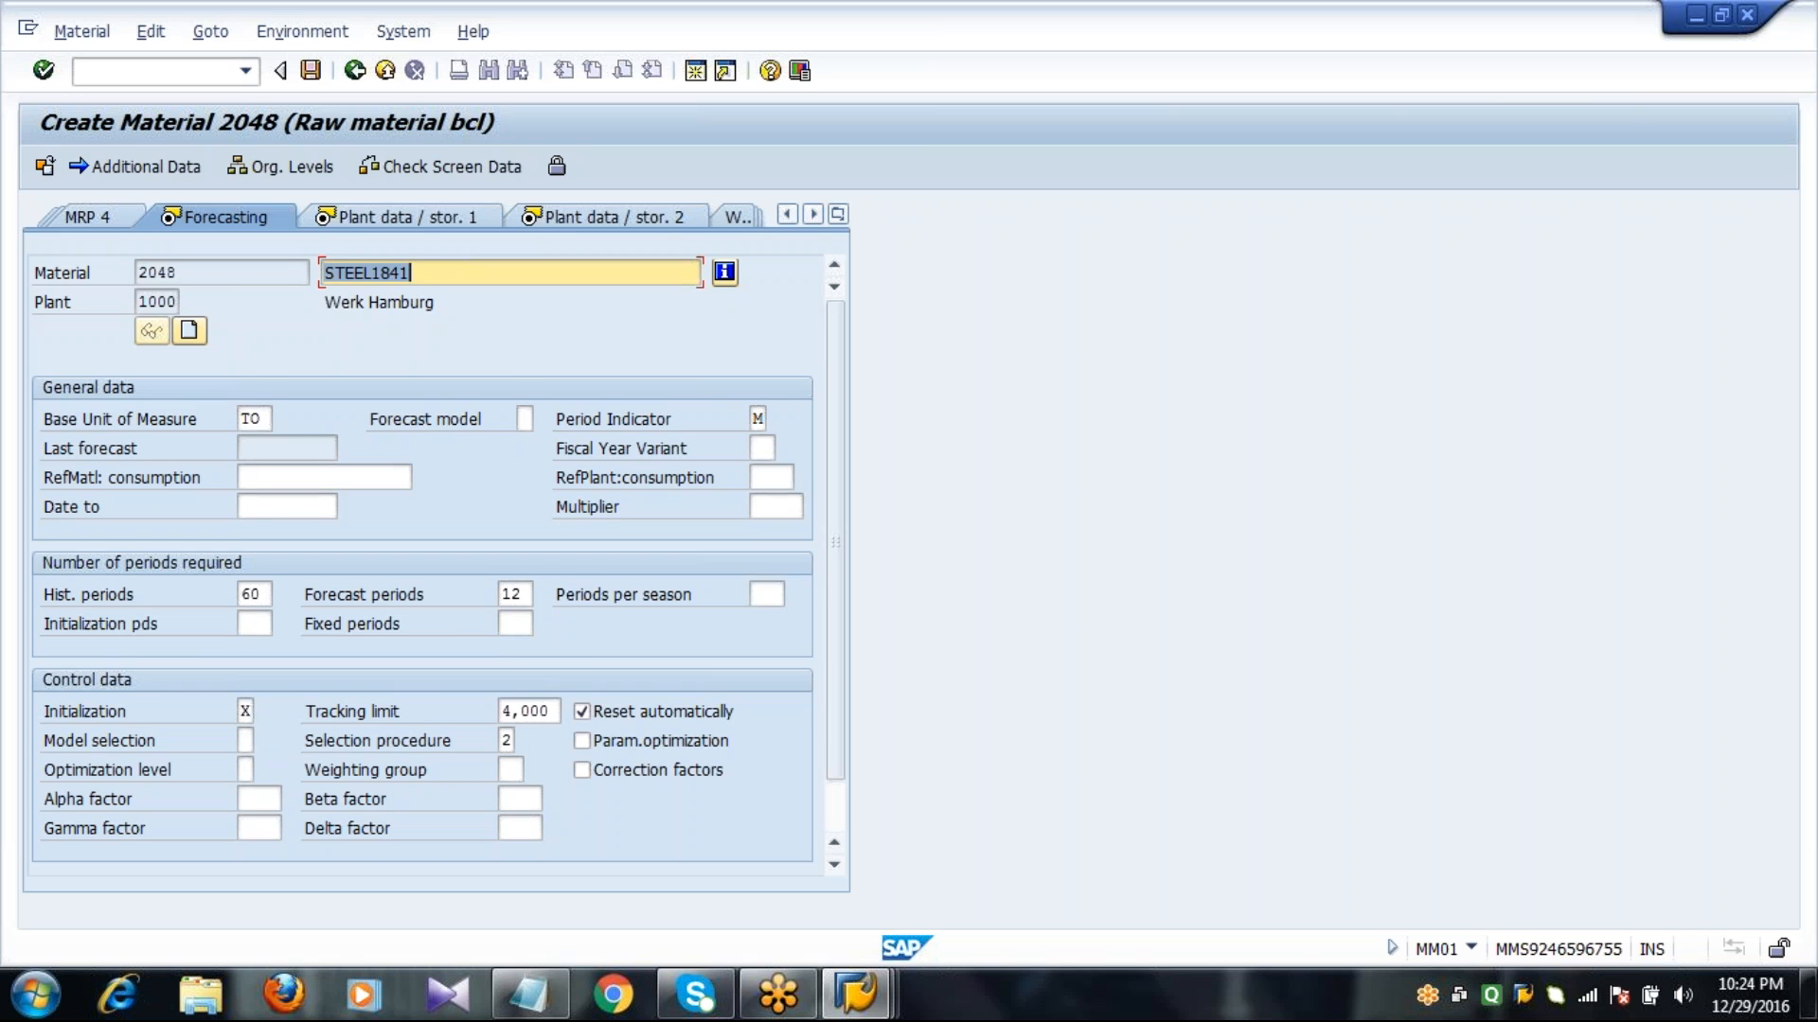
pyautogui.click(832, 816)
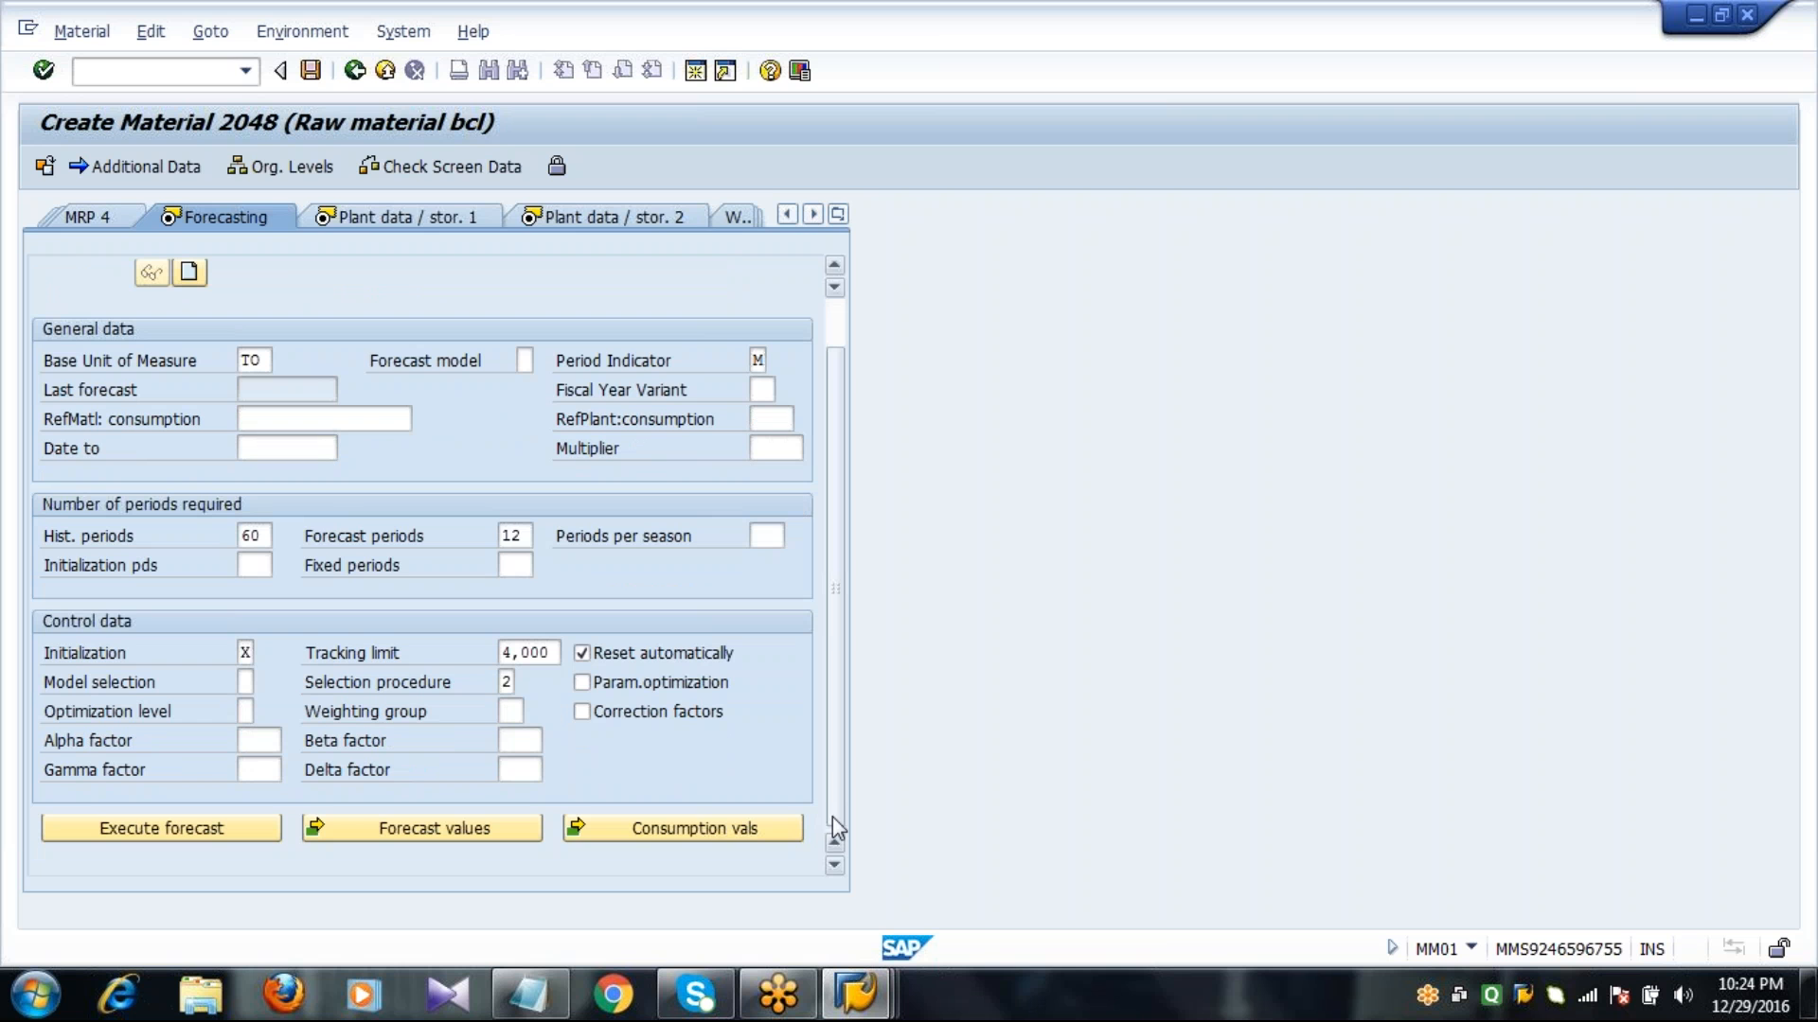
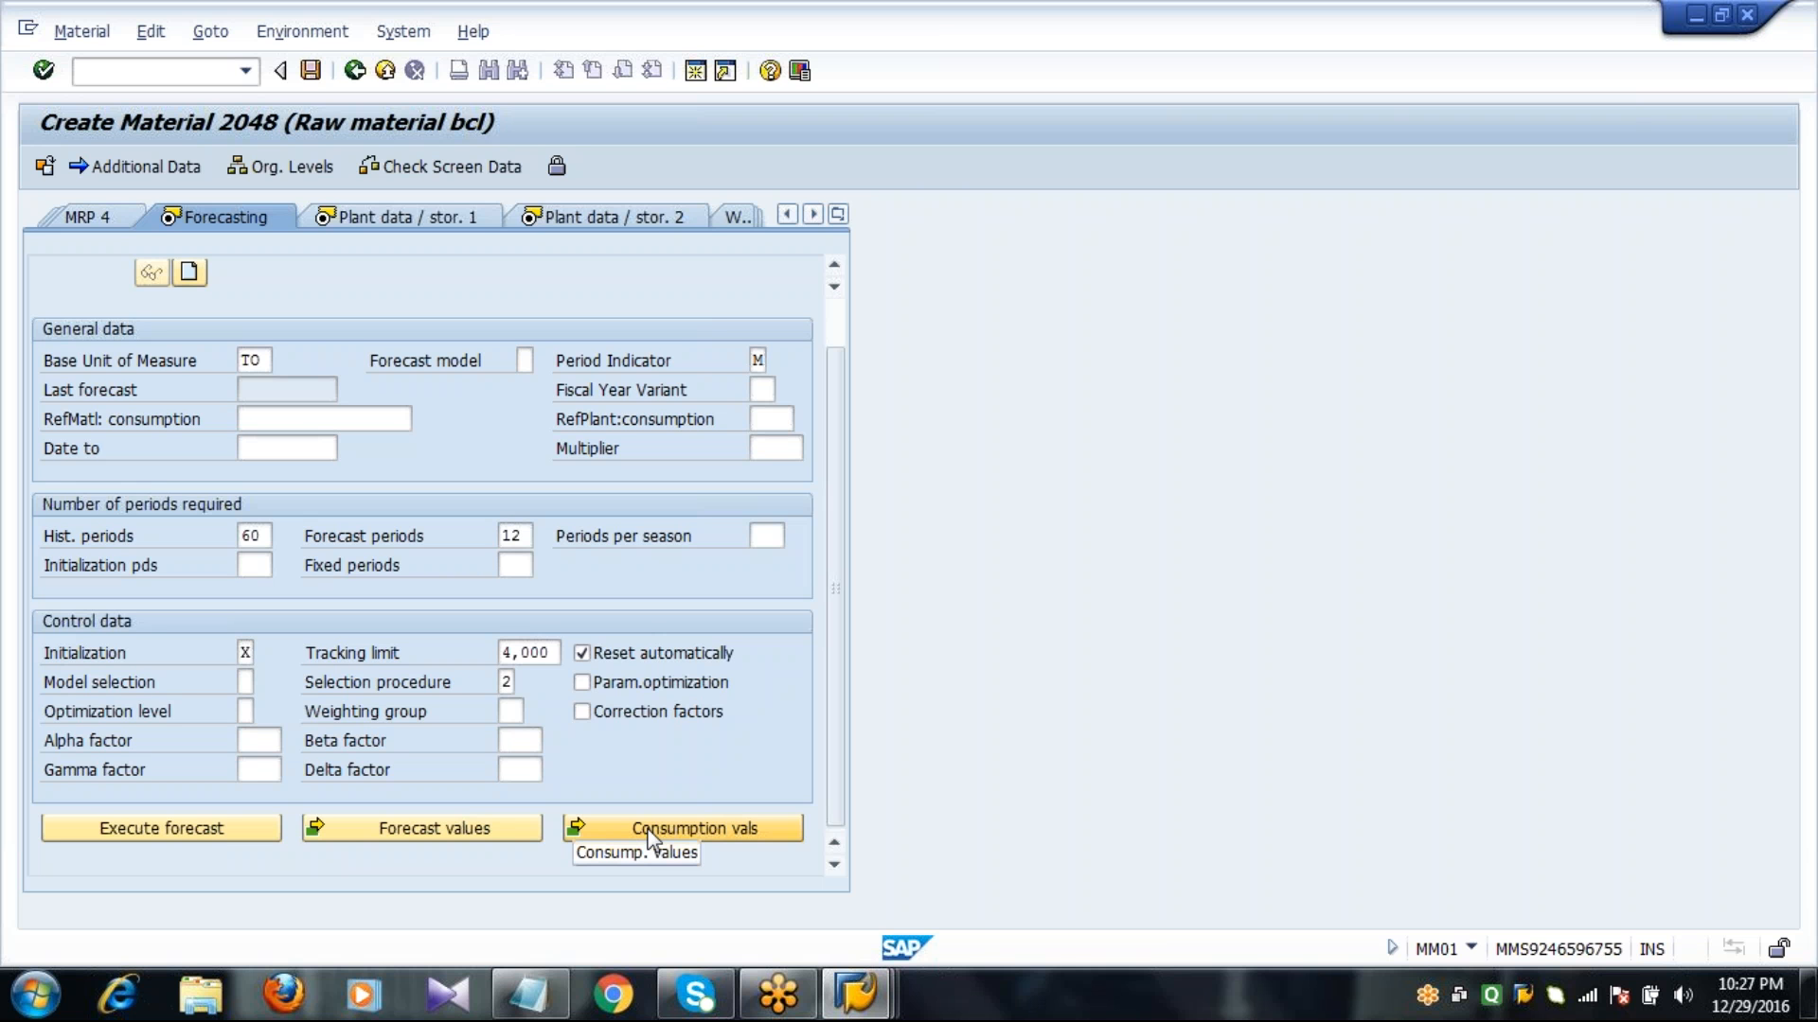
# Enter a total consumption of 20 for each period from 11.2016 back to 02.2016 in the consumption values of STEEL1841.
pyautogui.click(650, 831)
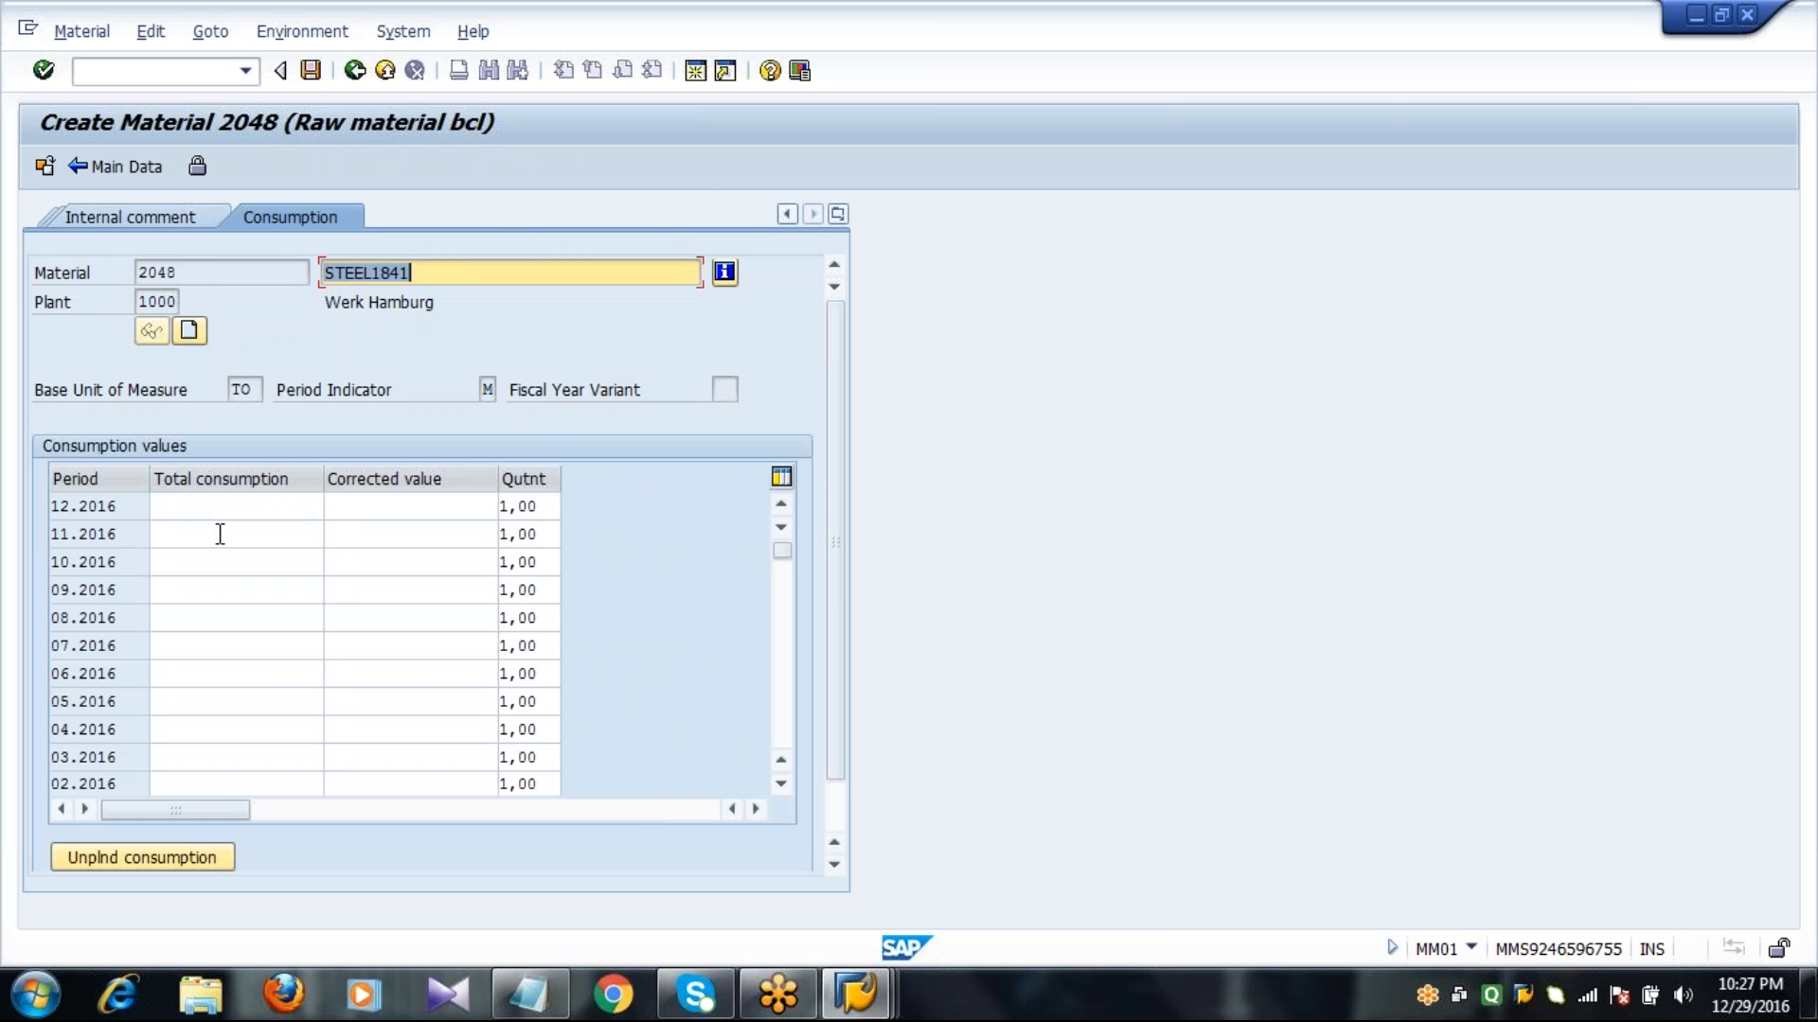
pyautogui.click(200, 538)
pyautogui.write('20')
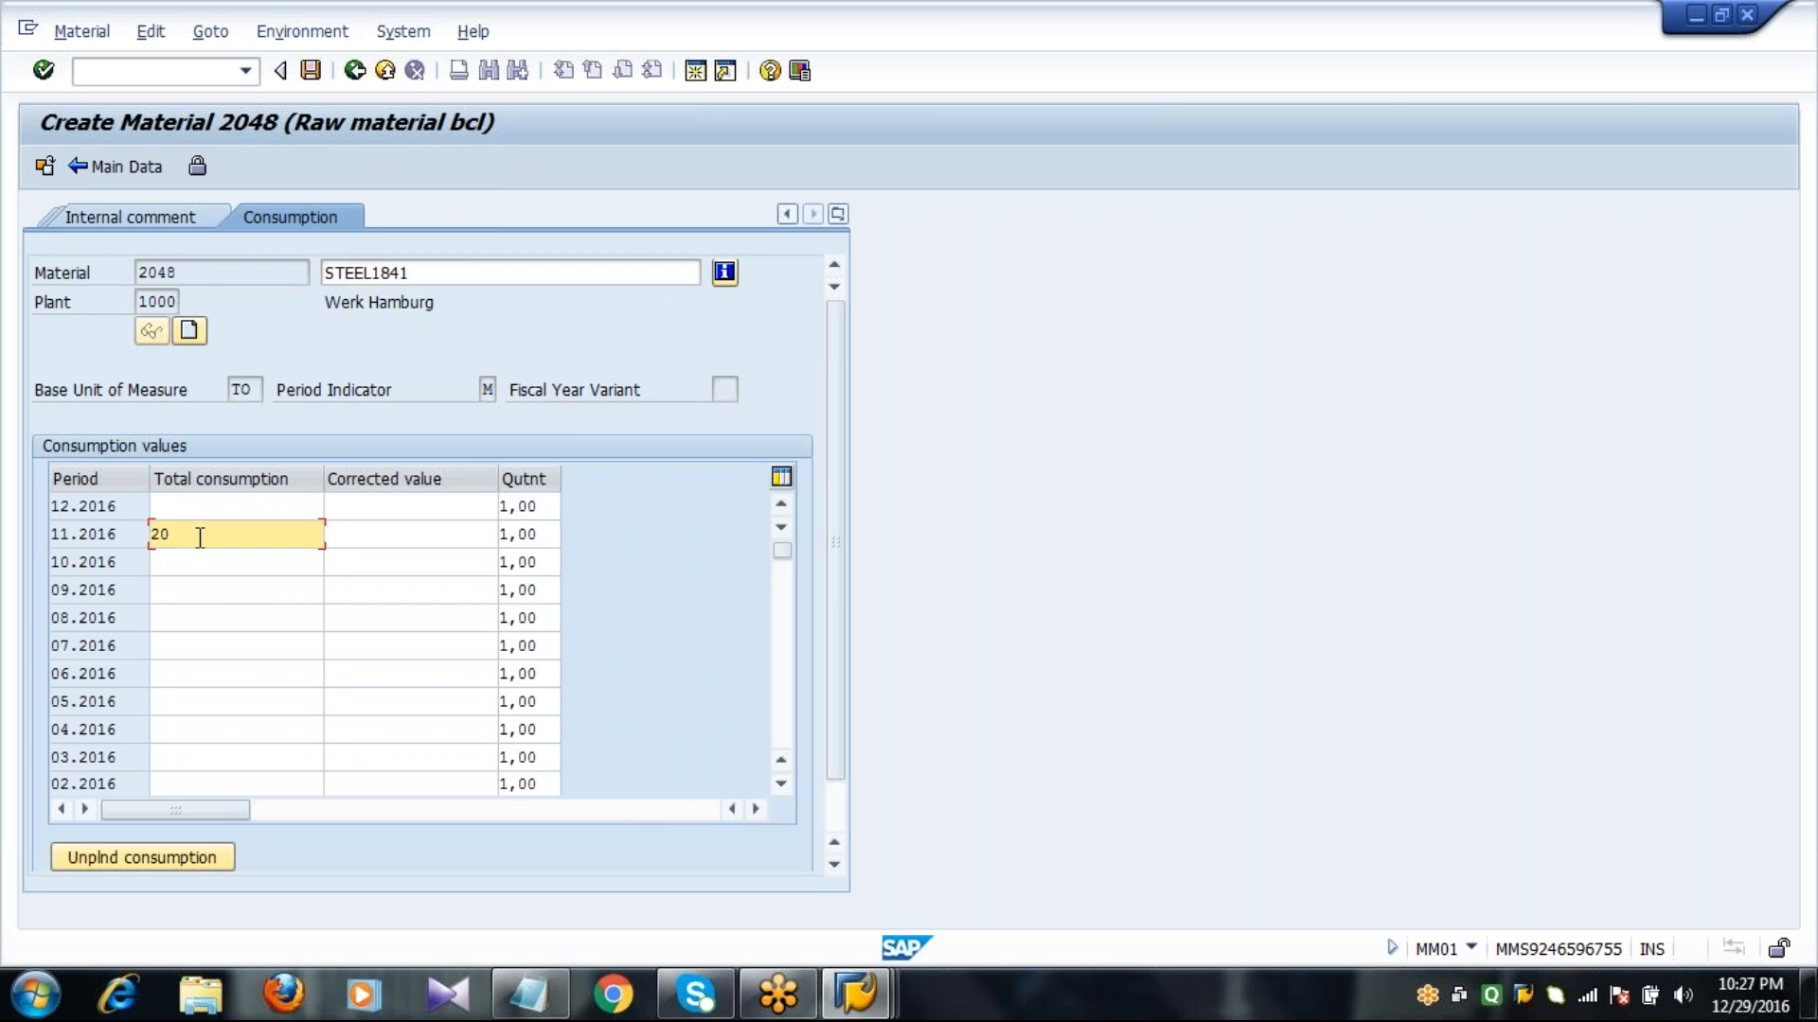
pyautogui.press('Down')
pyautogui.write('20')
pyautogui.press('Down')
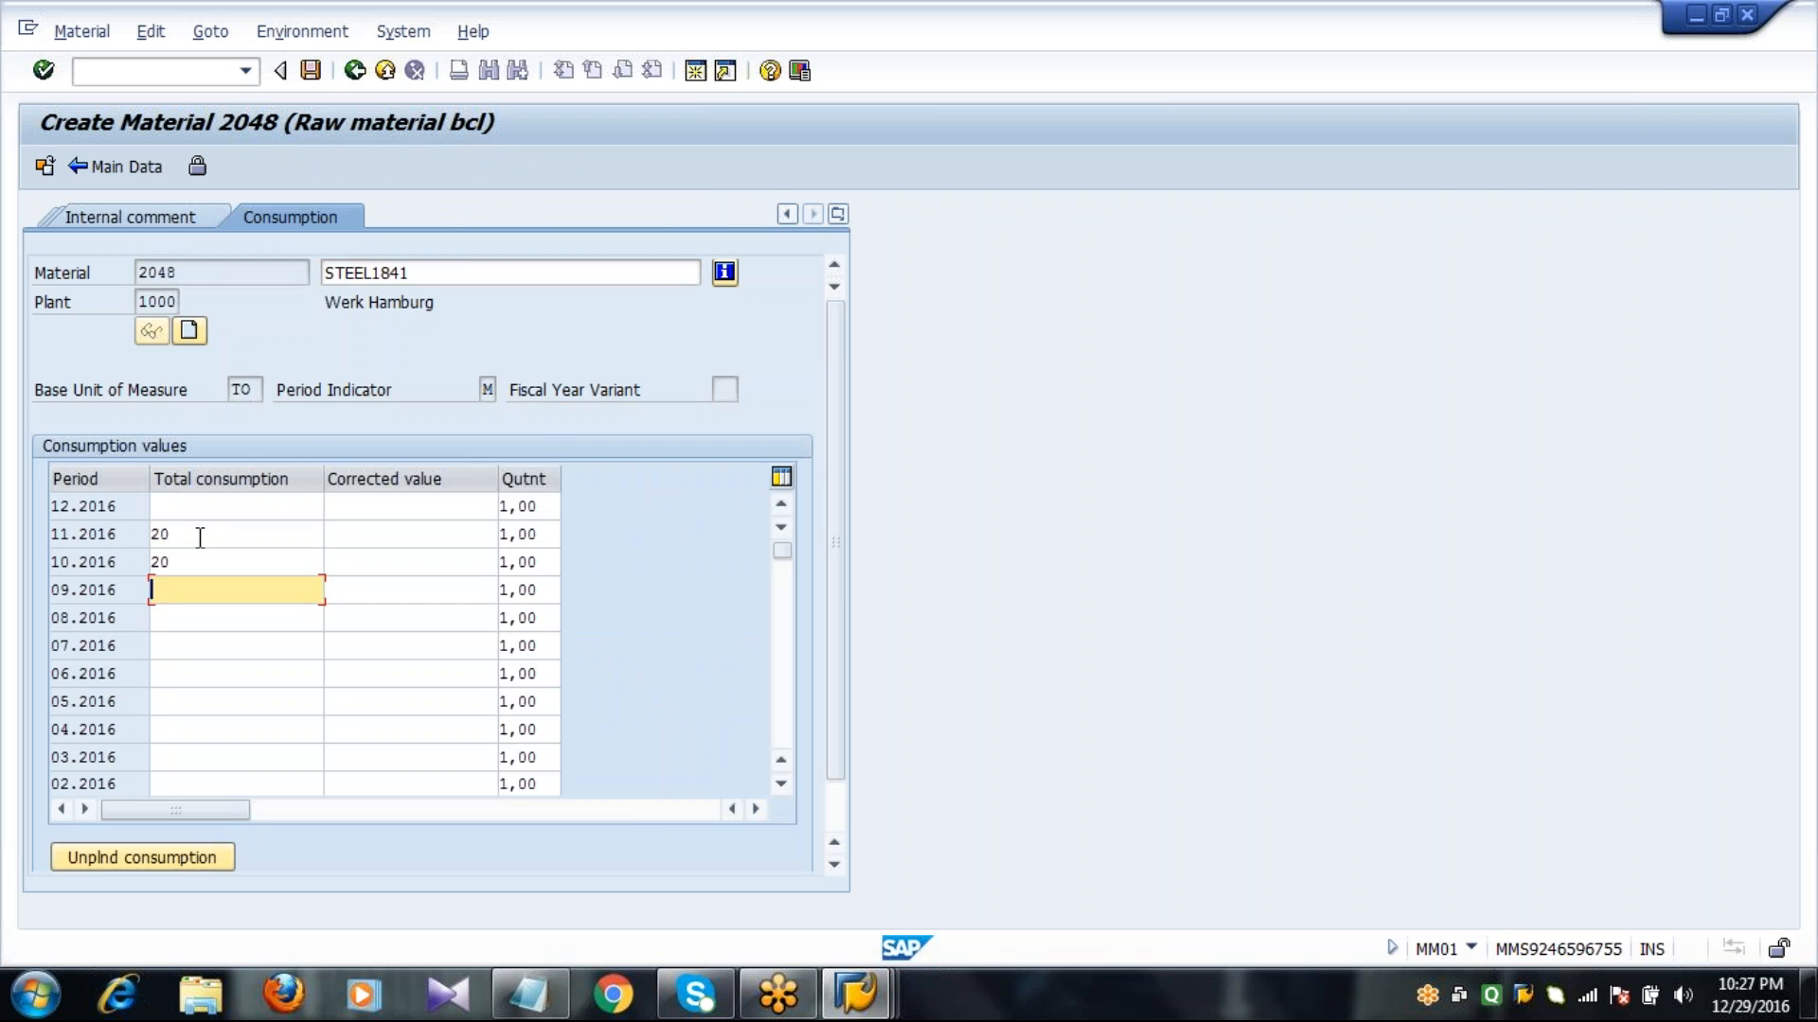
pyautogui.write('20')
pyautogui.press('Down')
pyautogui.write('20')
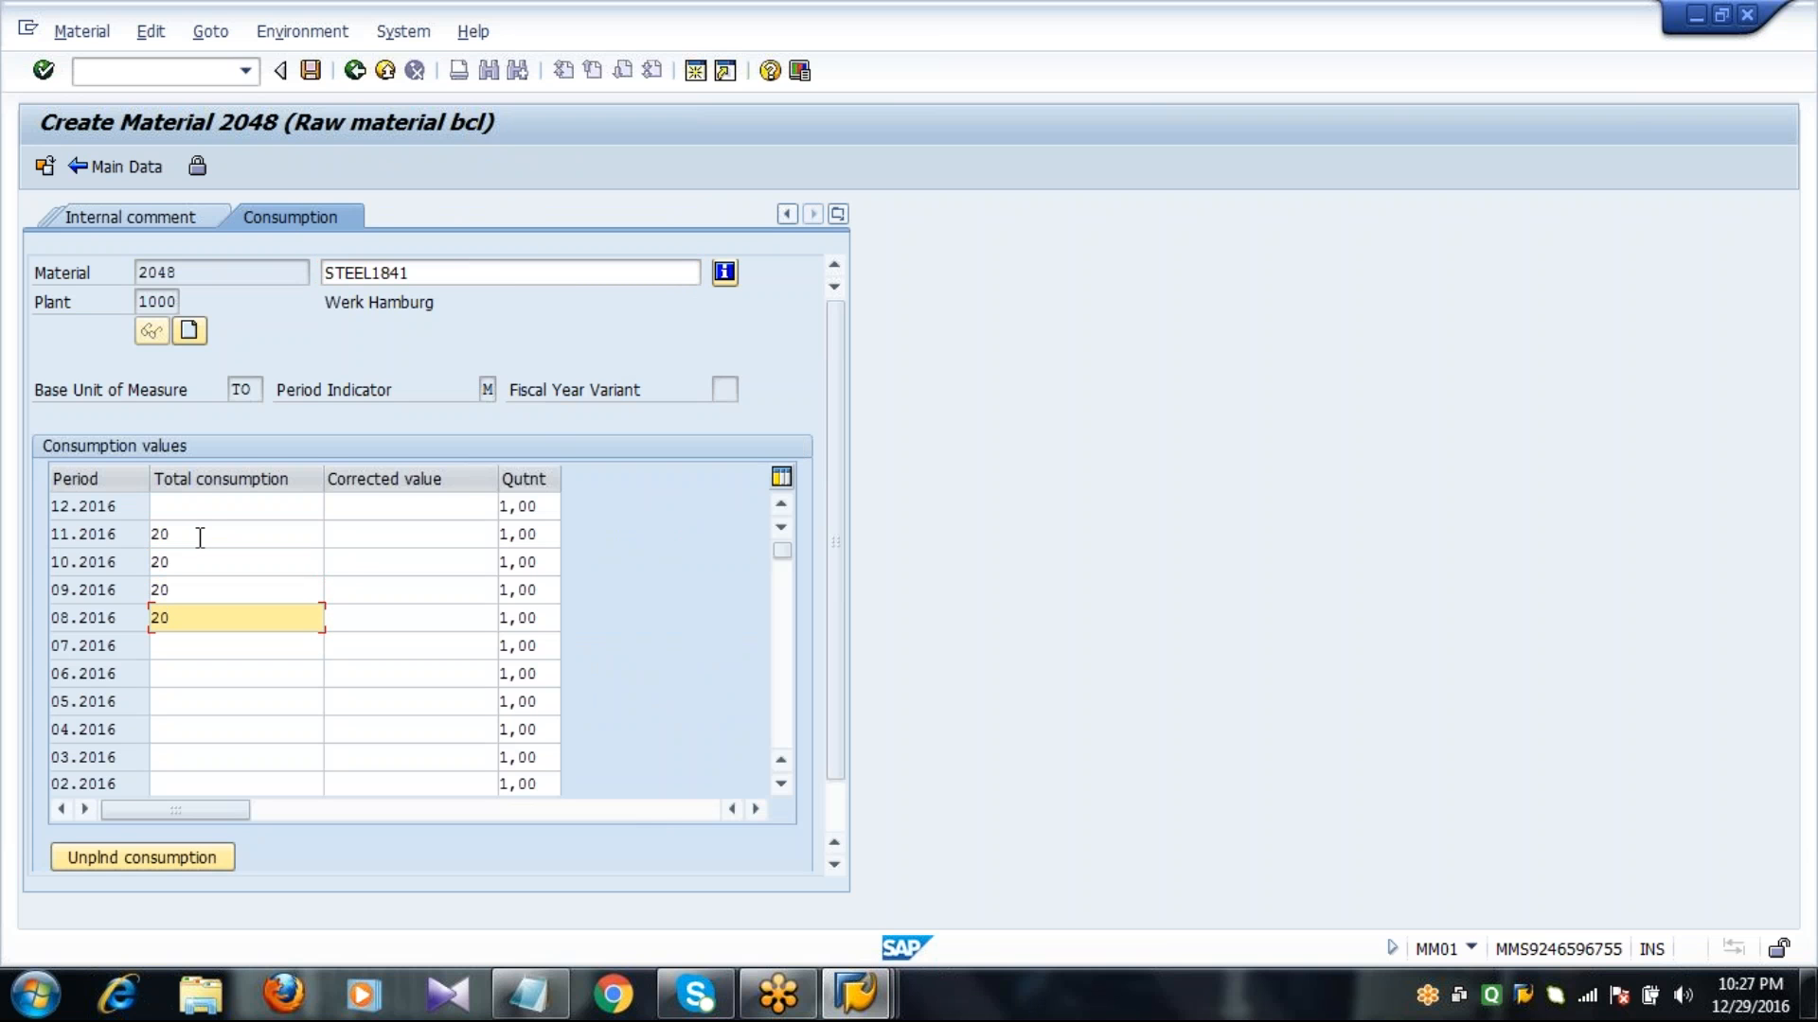
pyautogui.press('Down')
pyautogui.write('20')
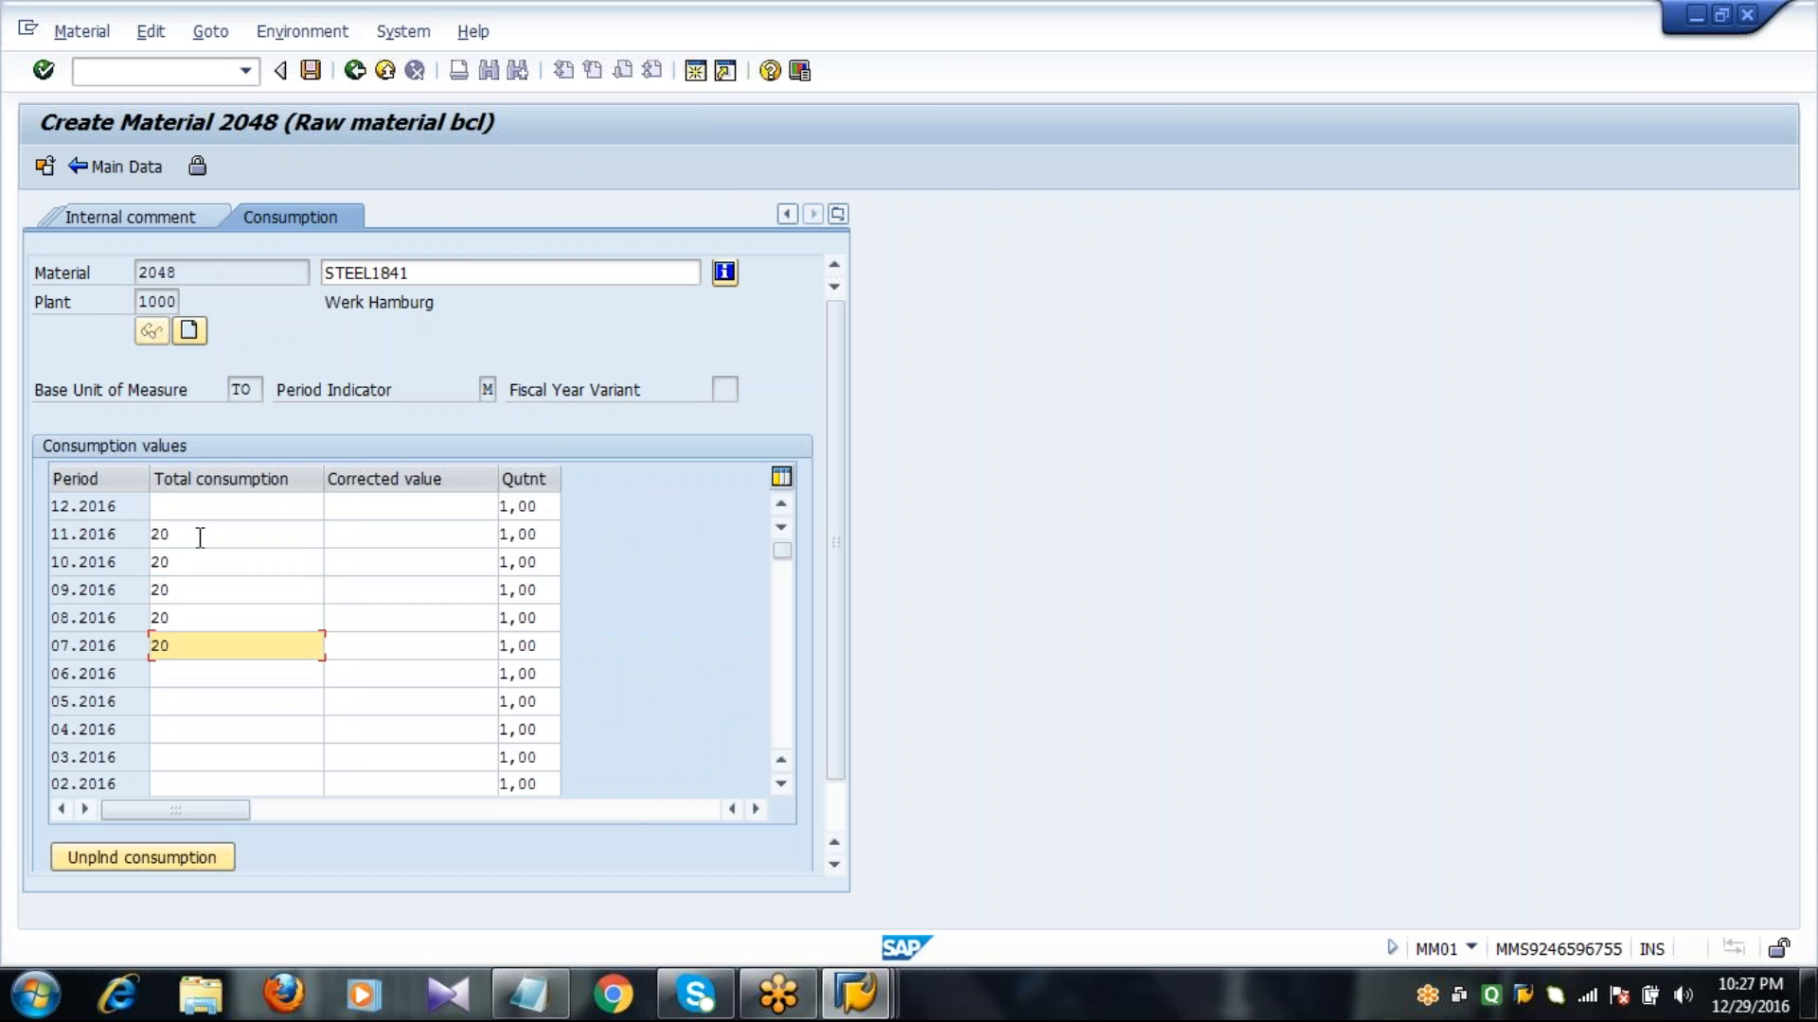
pyautogui.press('Down')
pyautogui.write('20')
pyautogui.press('Down')
pyautogui.write('20')
pyautogui.press('Down')
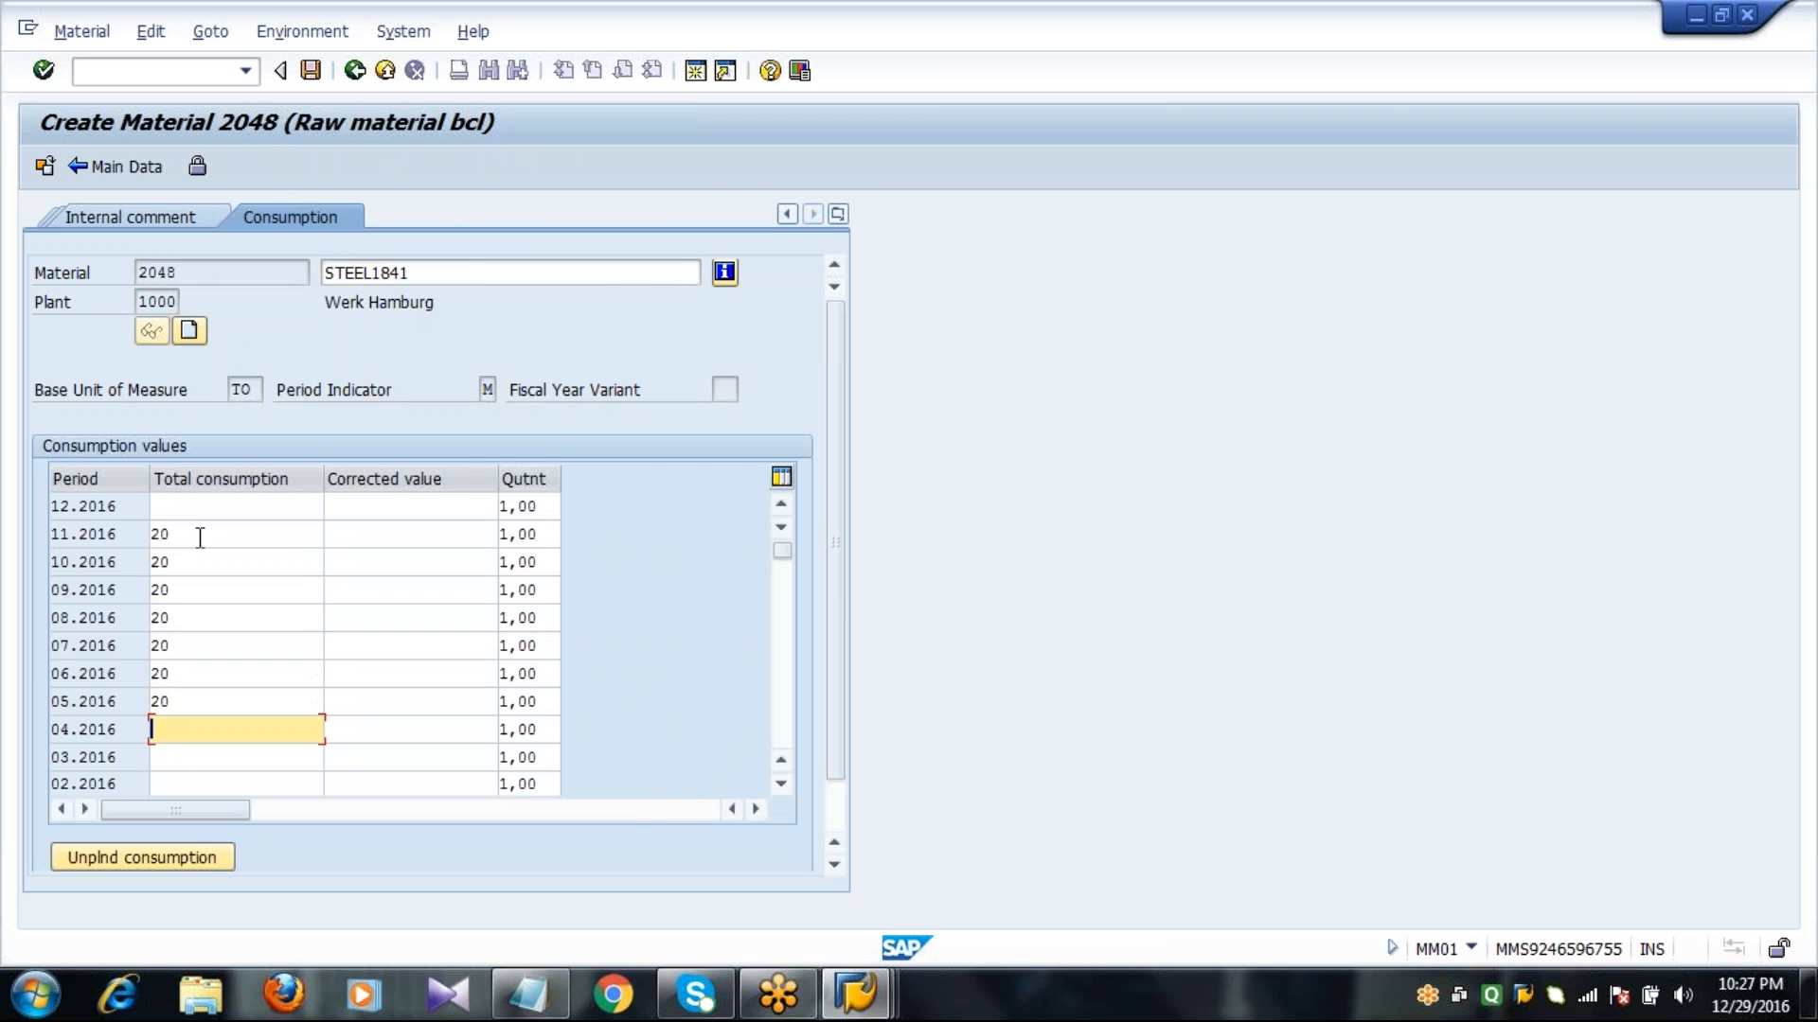
pyautogui.write('20')
pyautogui.press('Down')
pyautogui.write('20')
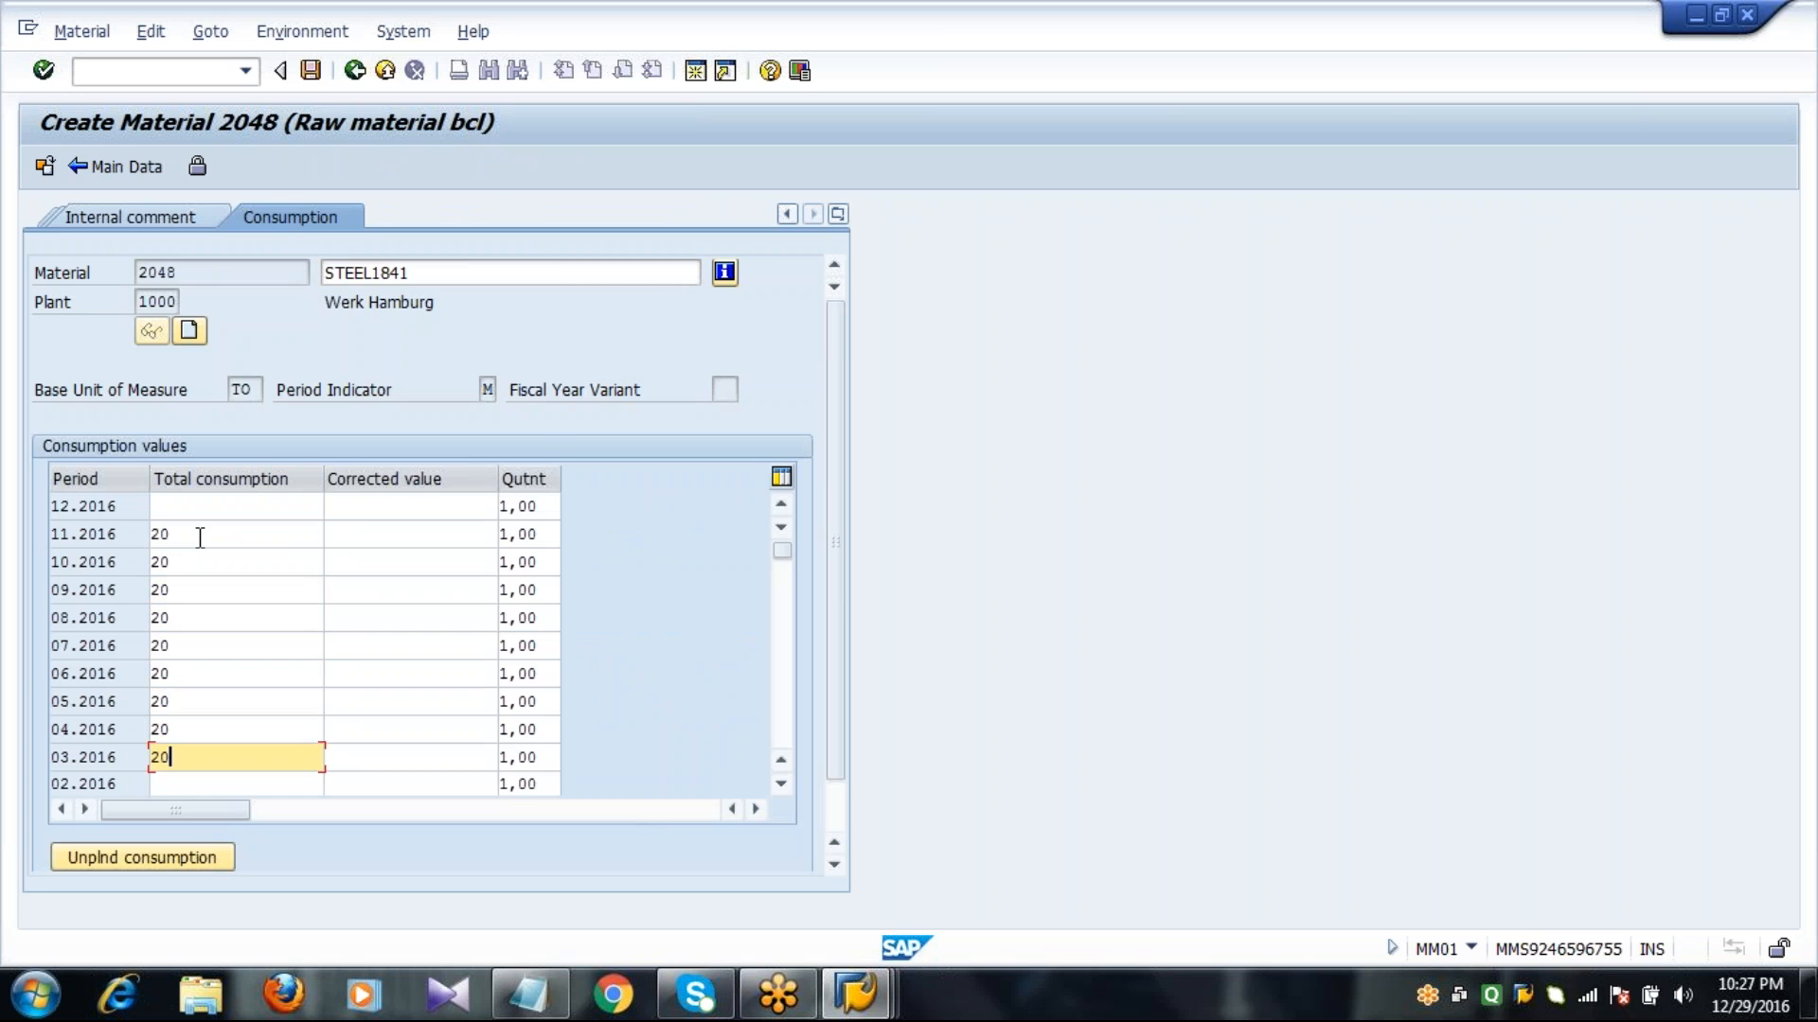
pyautogui.press('Down')
pyautogui.write('20')
pyautogui.press('Return')
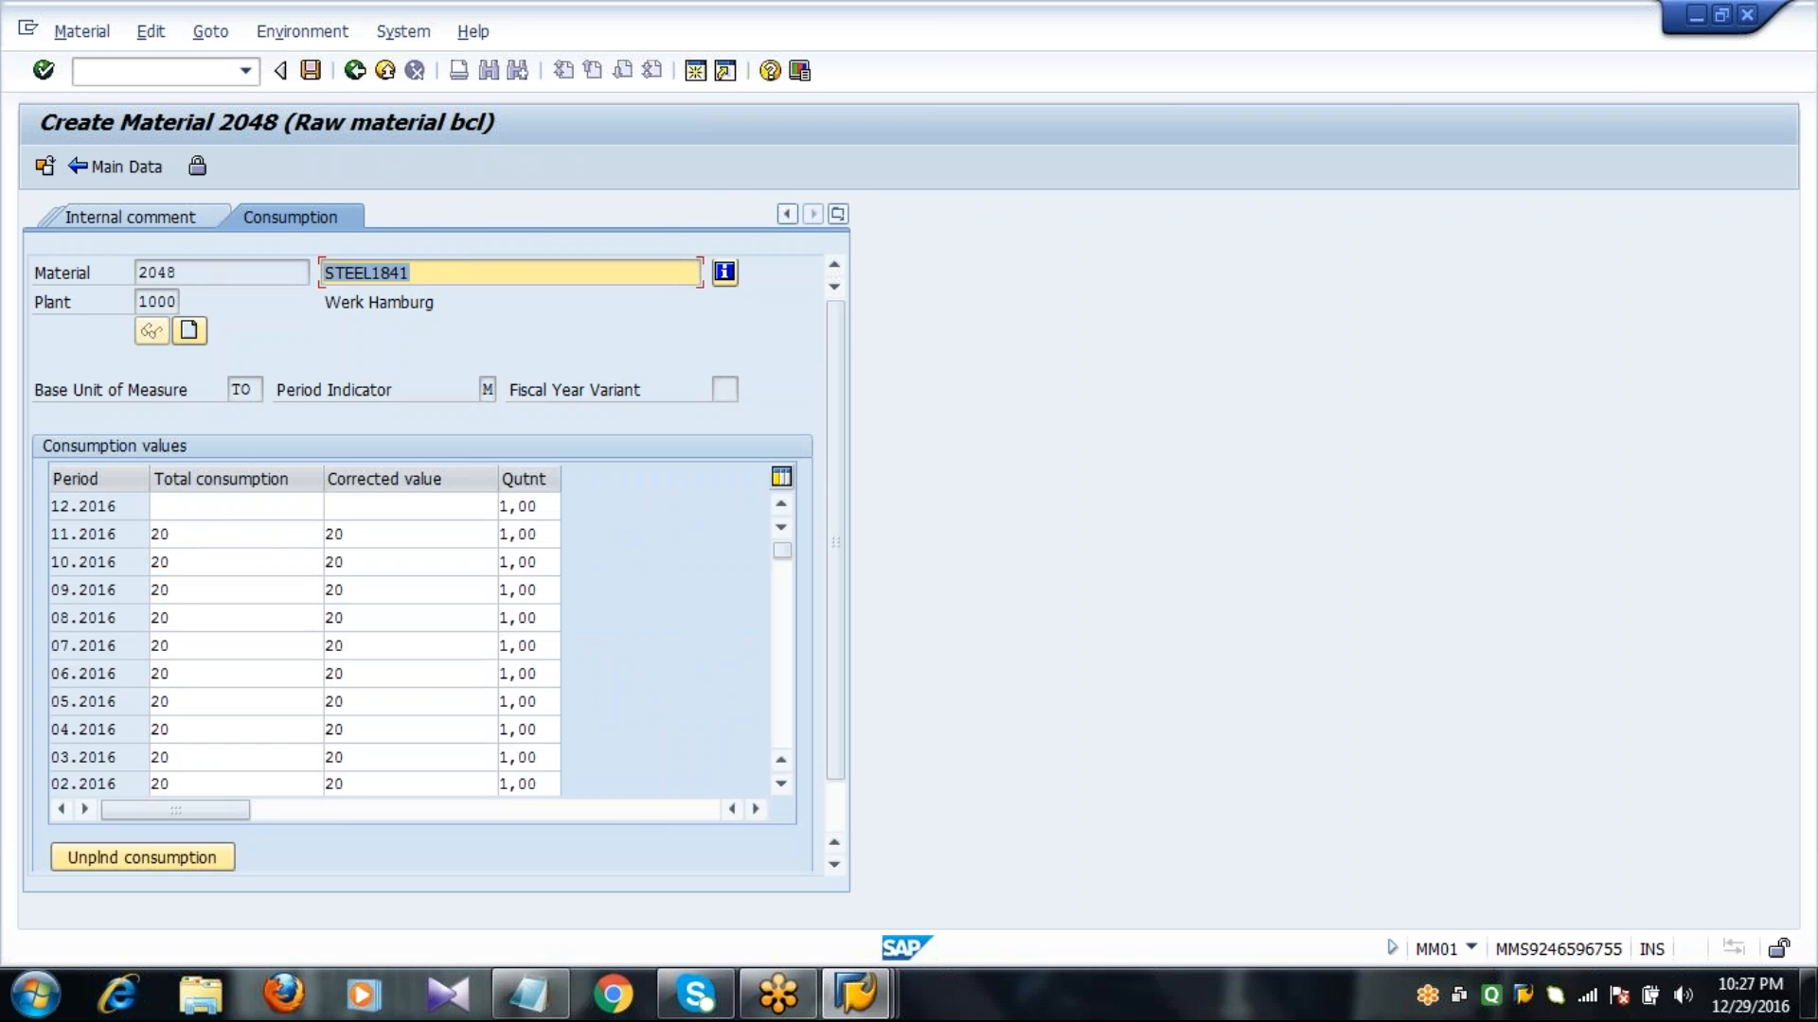
# Return to the main data and set the forecast model to D (Constant model) in the Forecasting view.
pyautogui.click(130, 167)
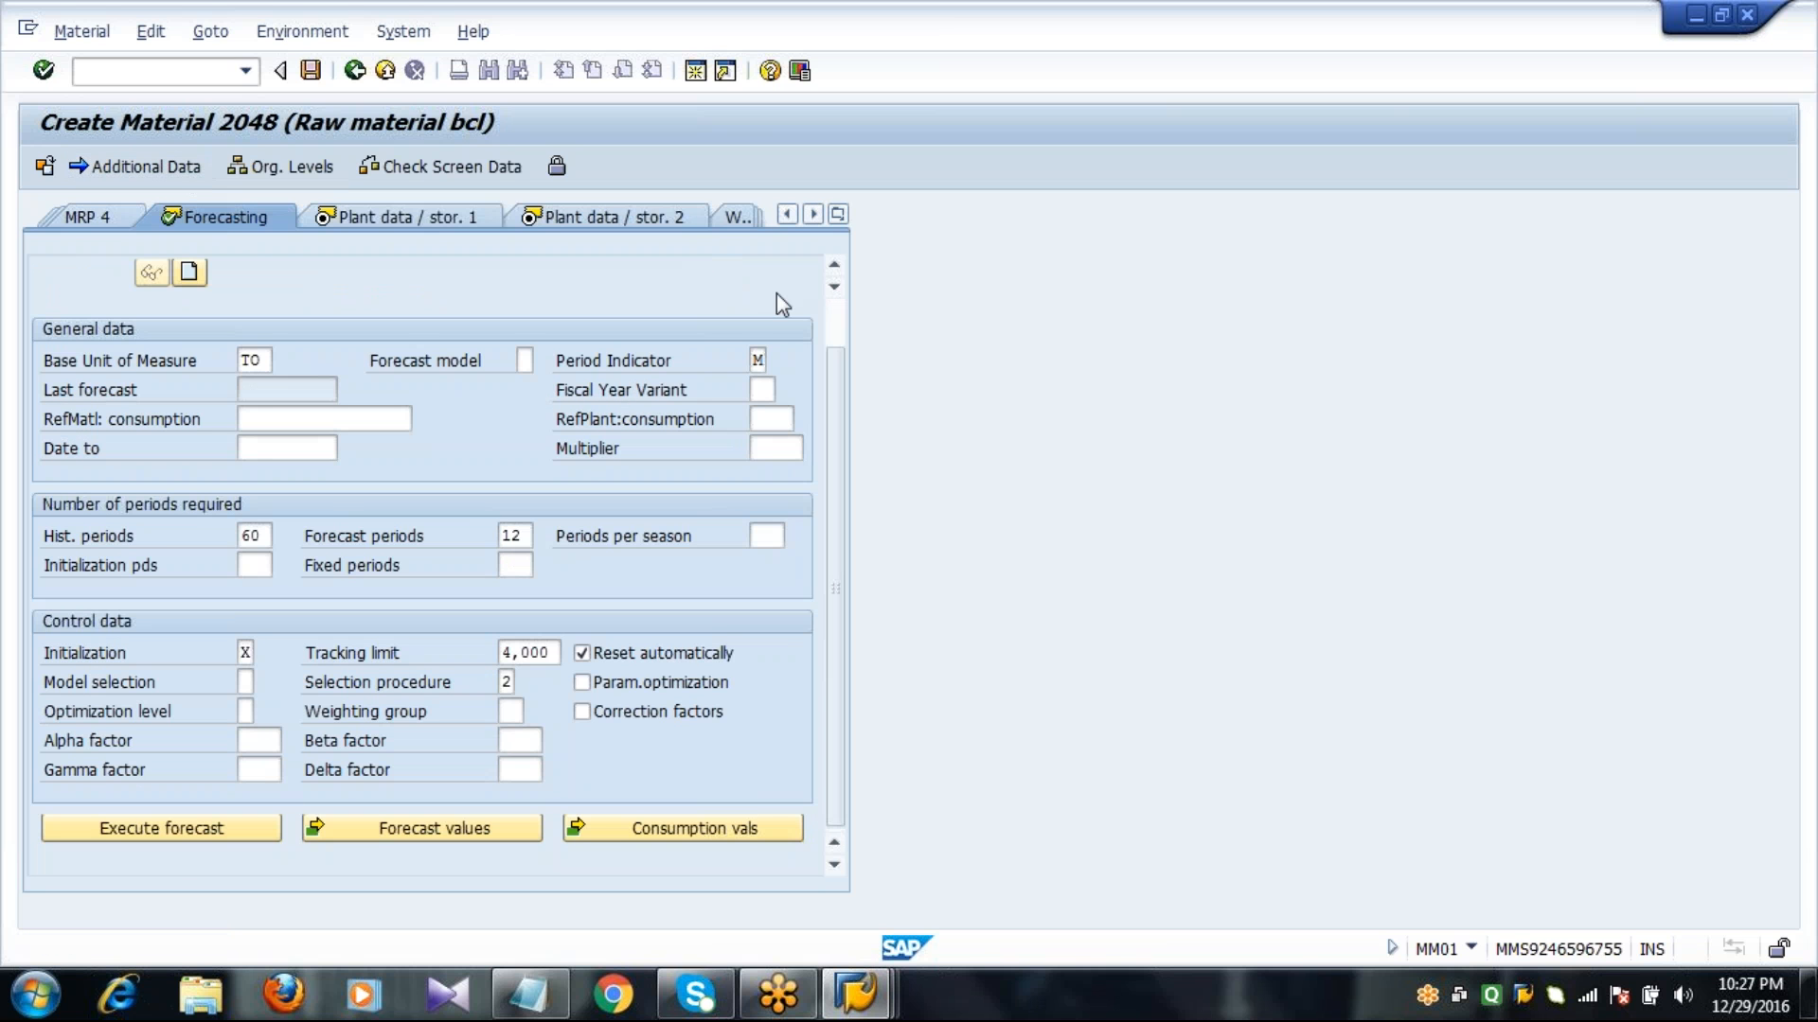
pyautogui.click(834, 328)
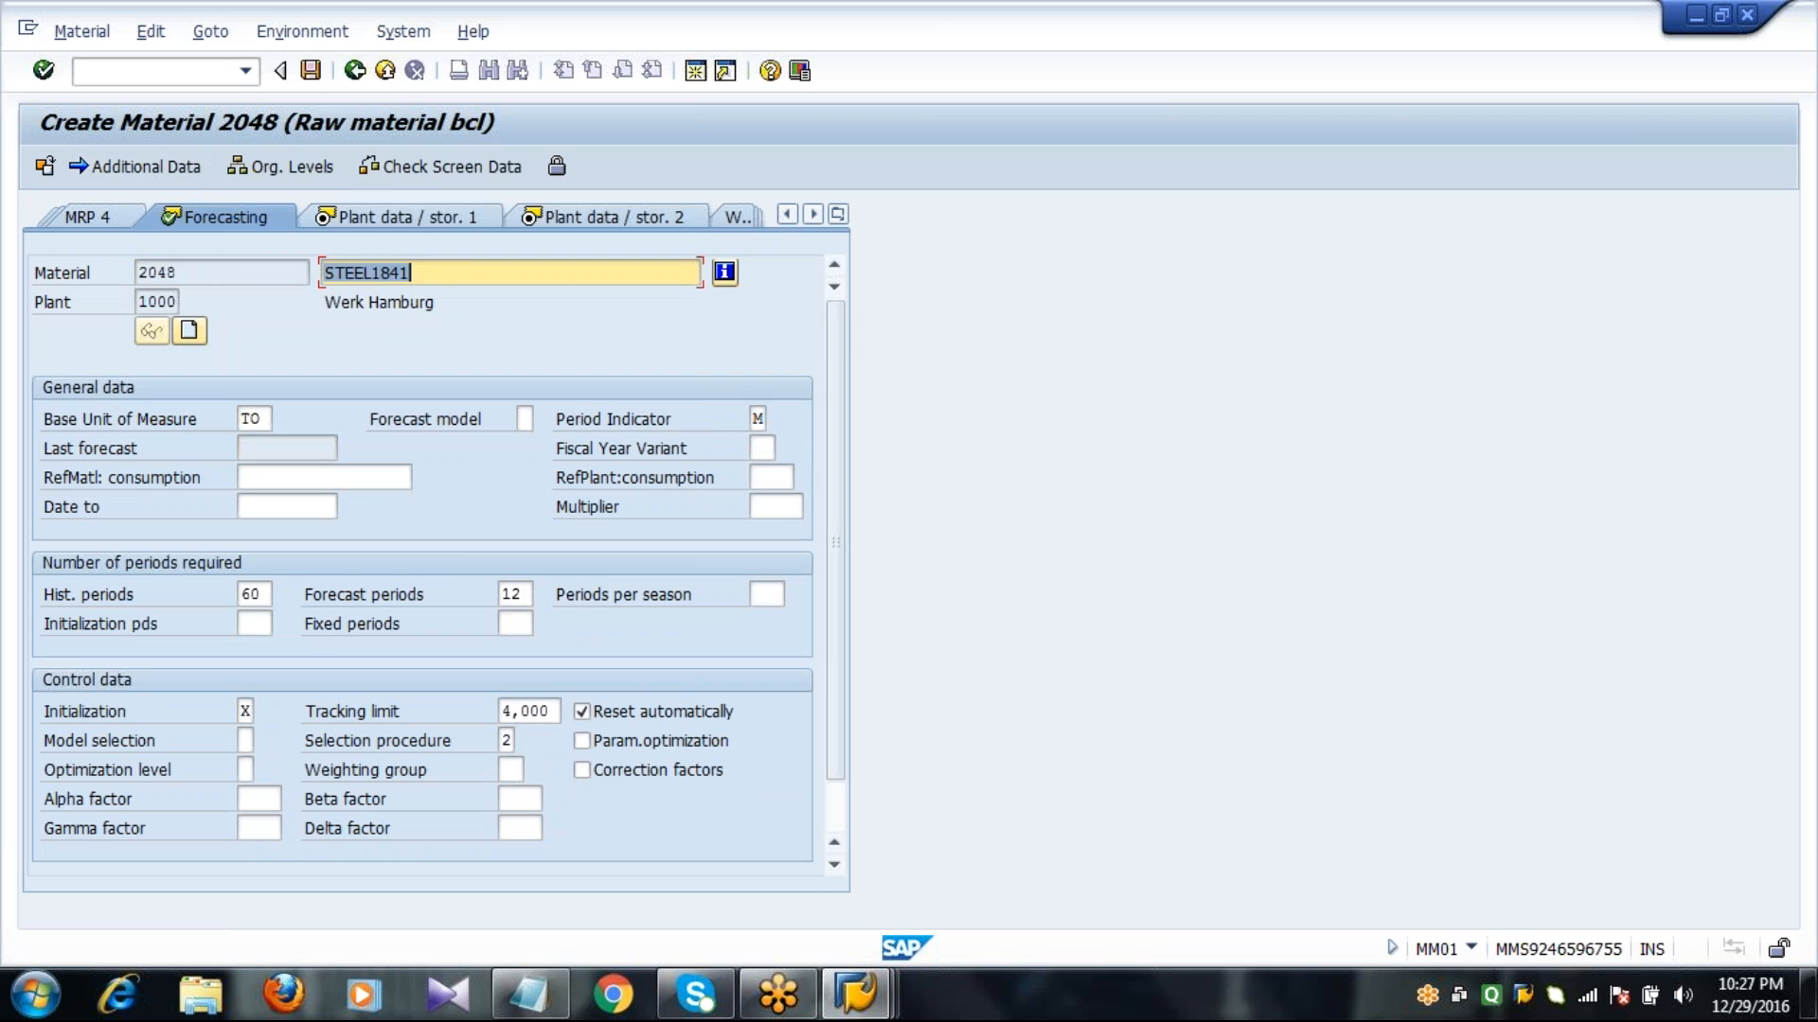
pyautogui.click(525, 419)
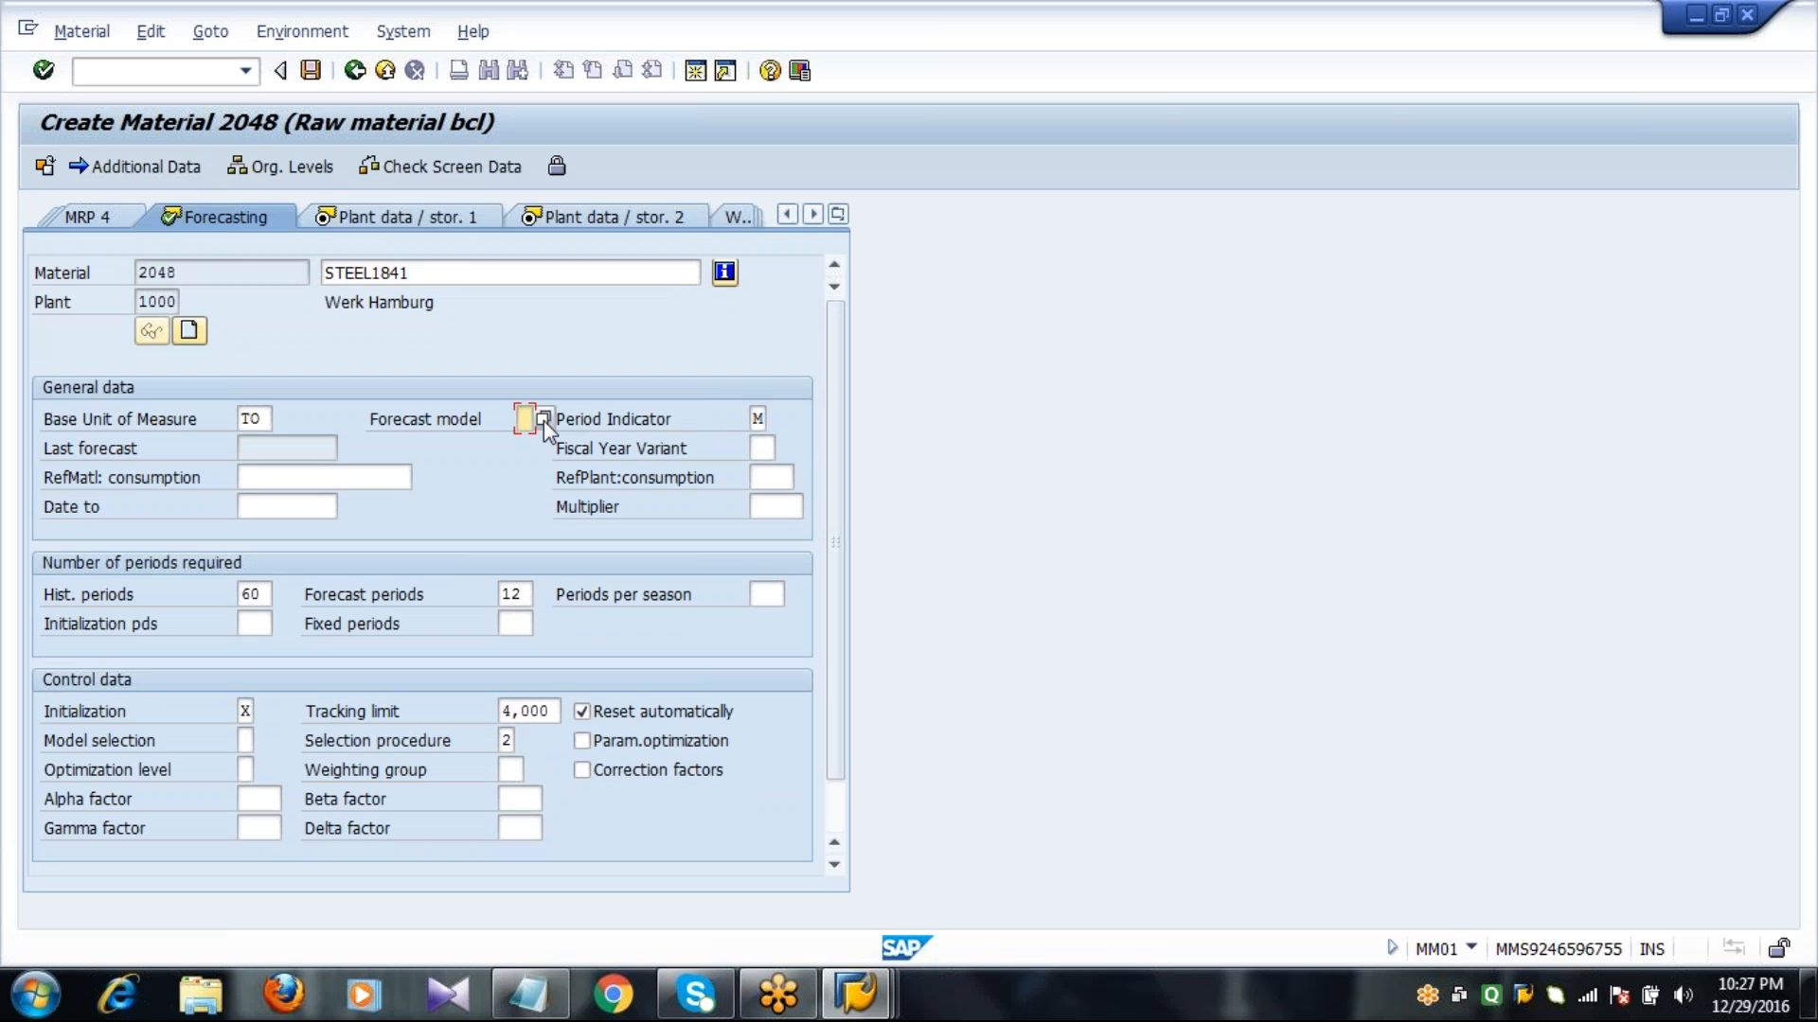
pyautogui.click(543, 419)
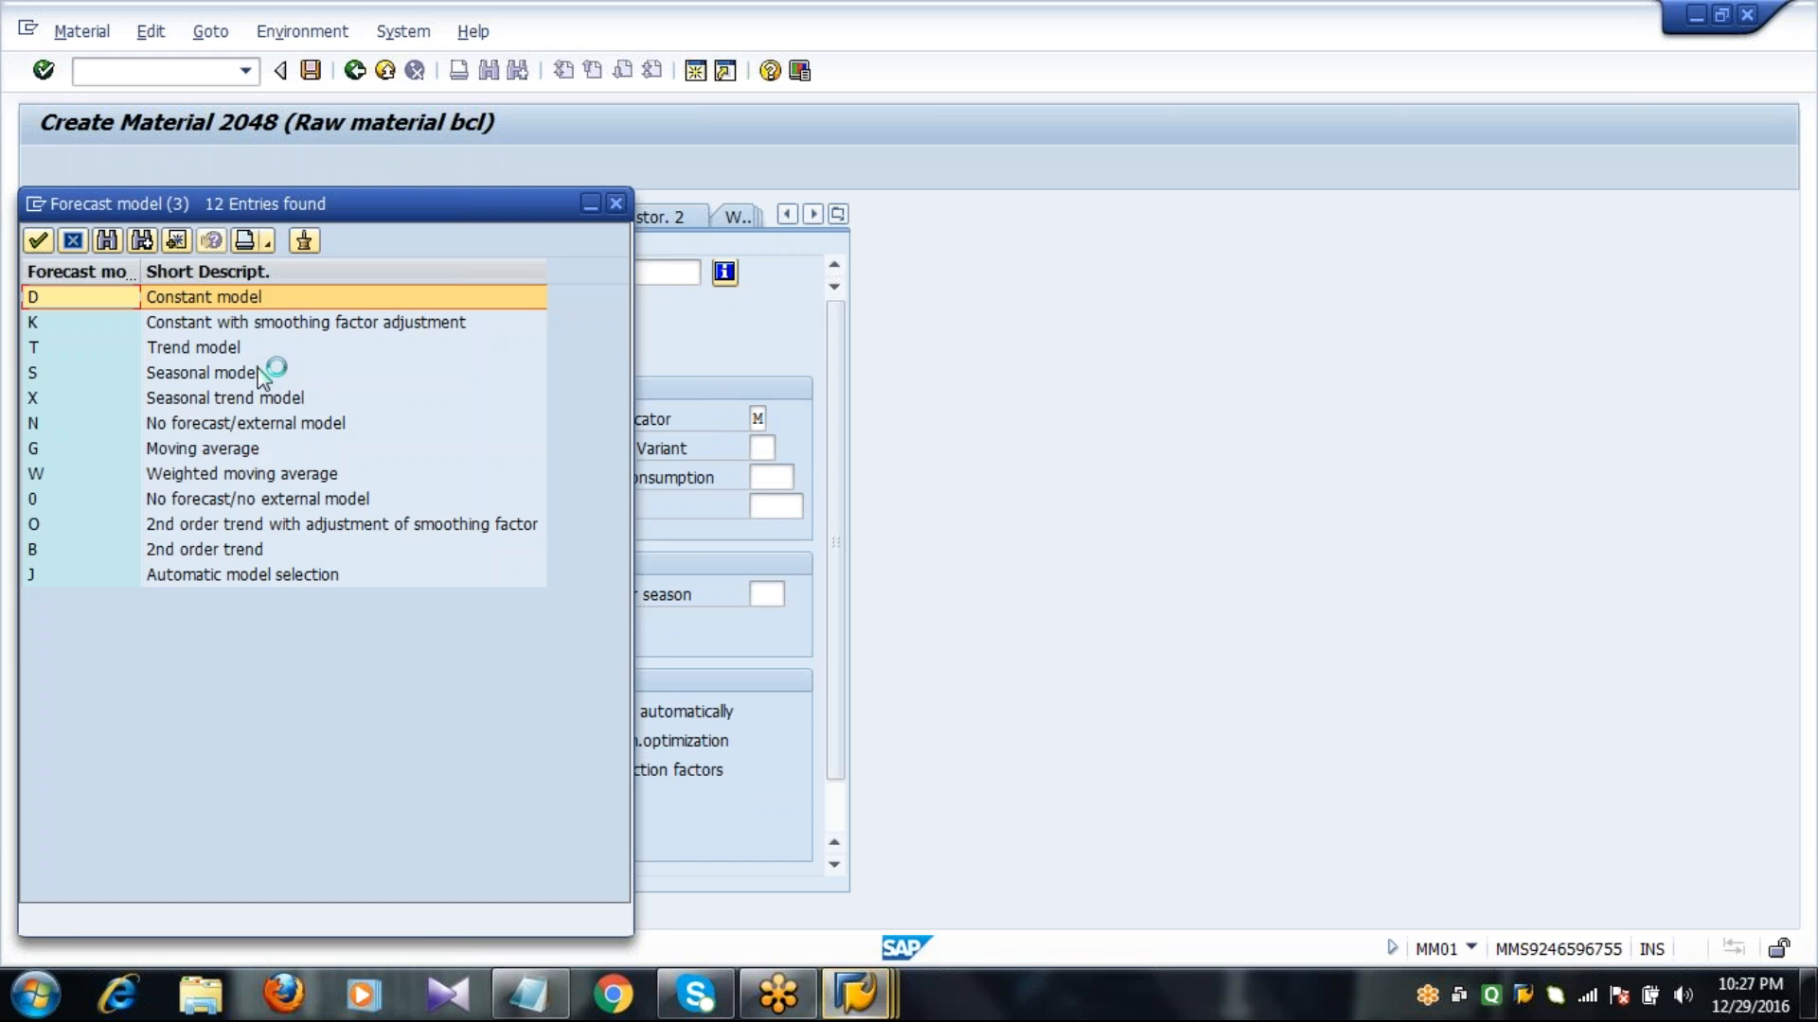
pyautogui.doubleClick(284, 296)
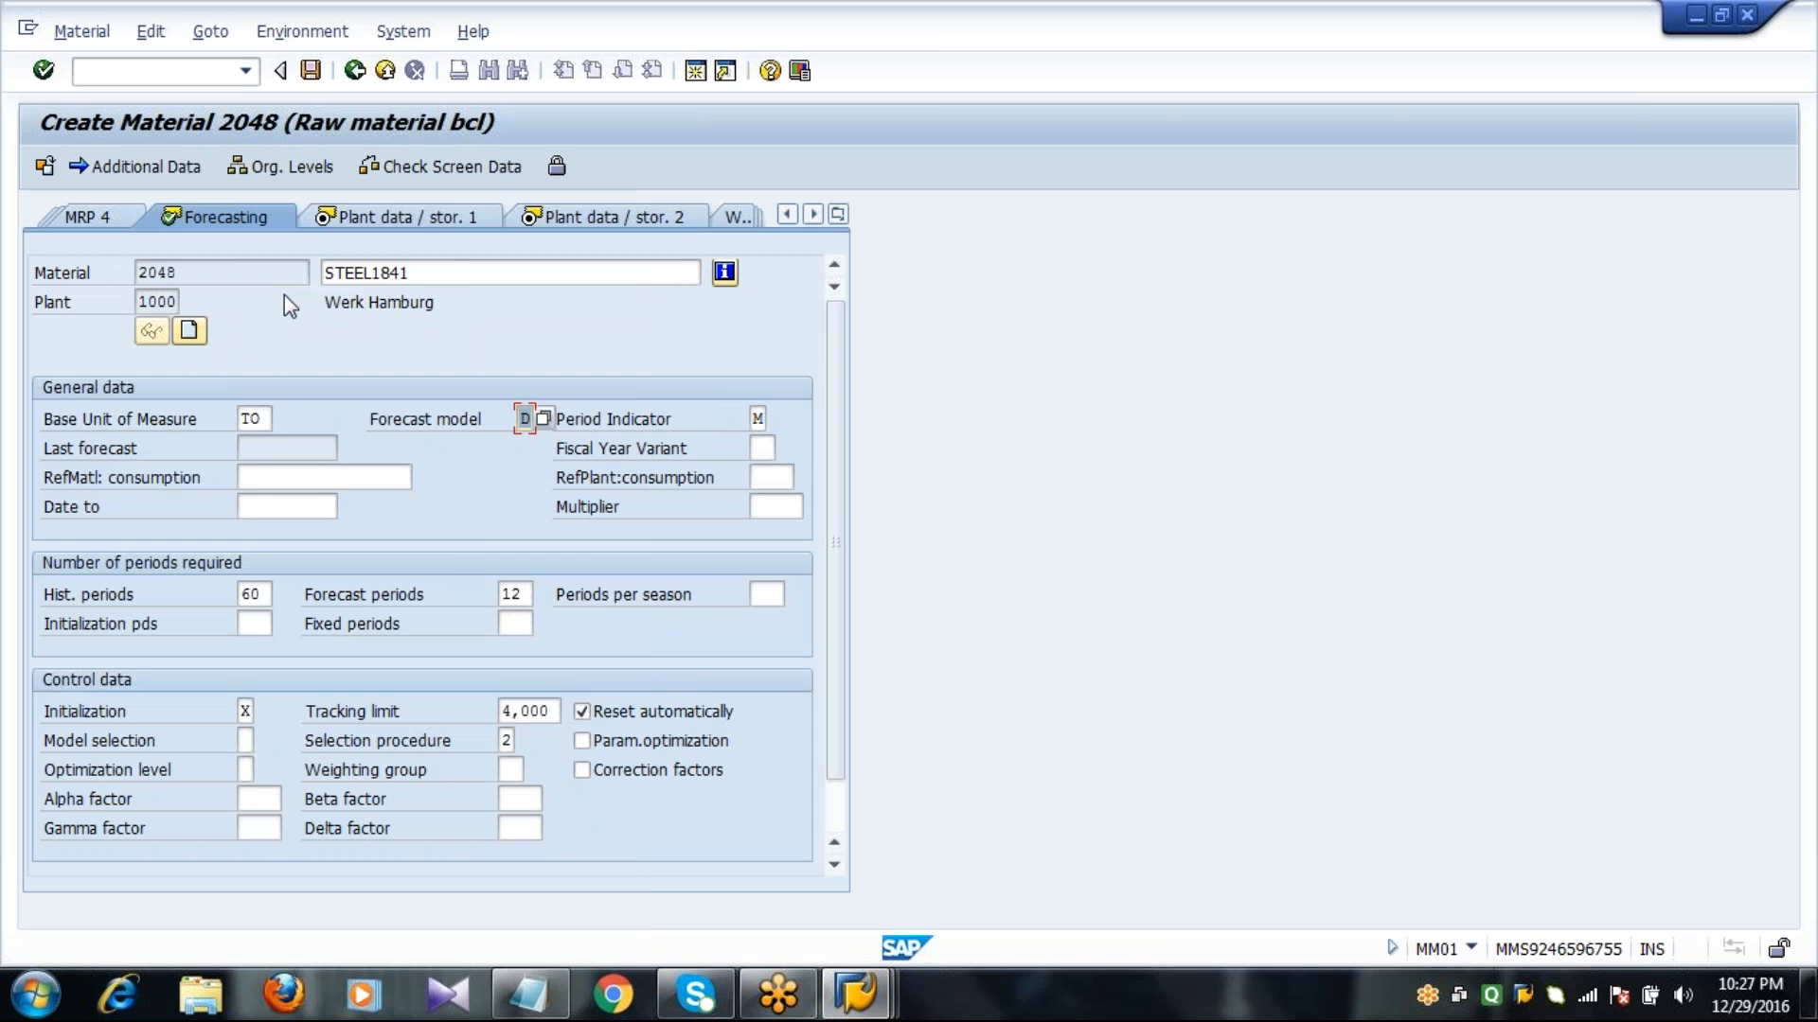
# Set valuation class 3000, price control V and moving price 10 in the Accounting 1 view, and save the material.
pyautogui.press('Return')
pyautogui.press('Return')
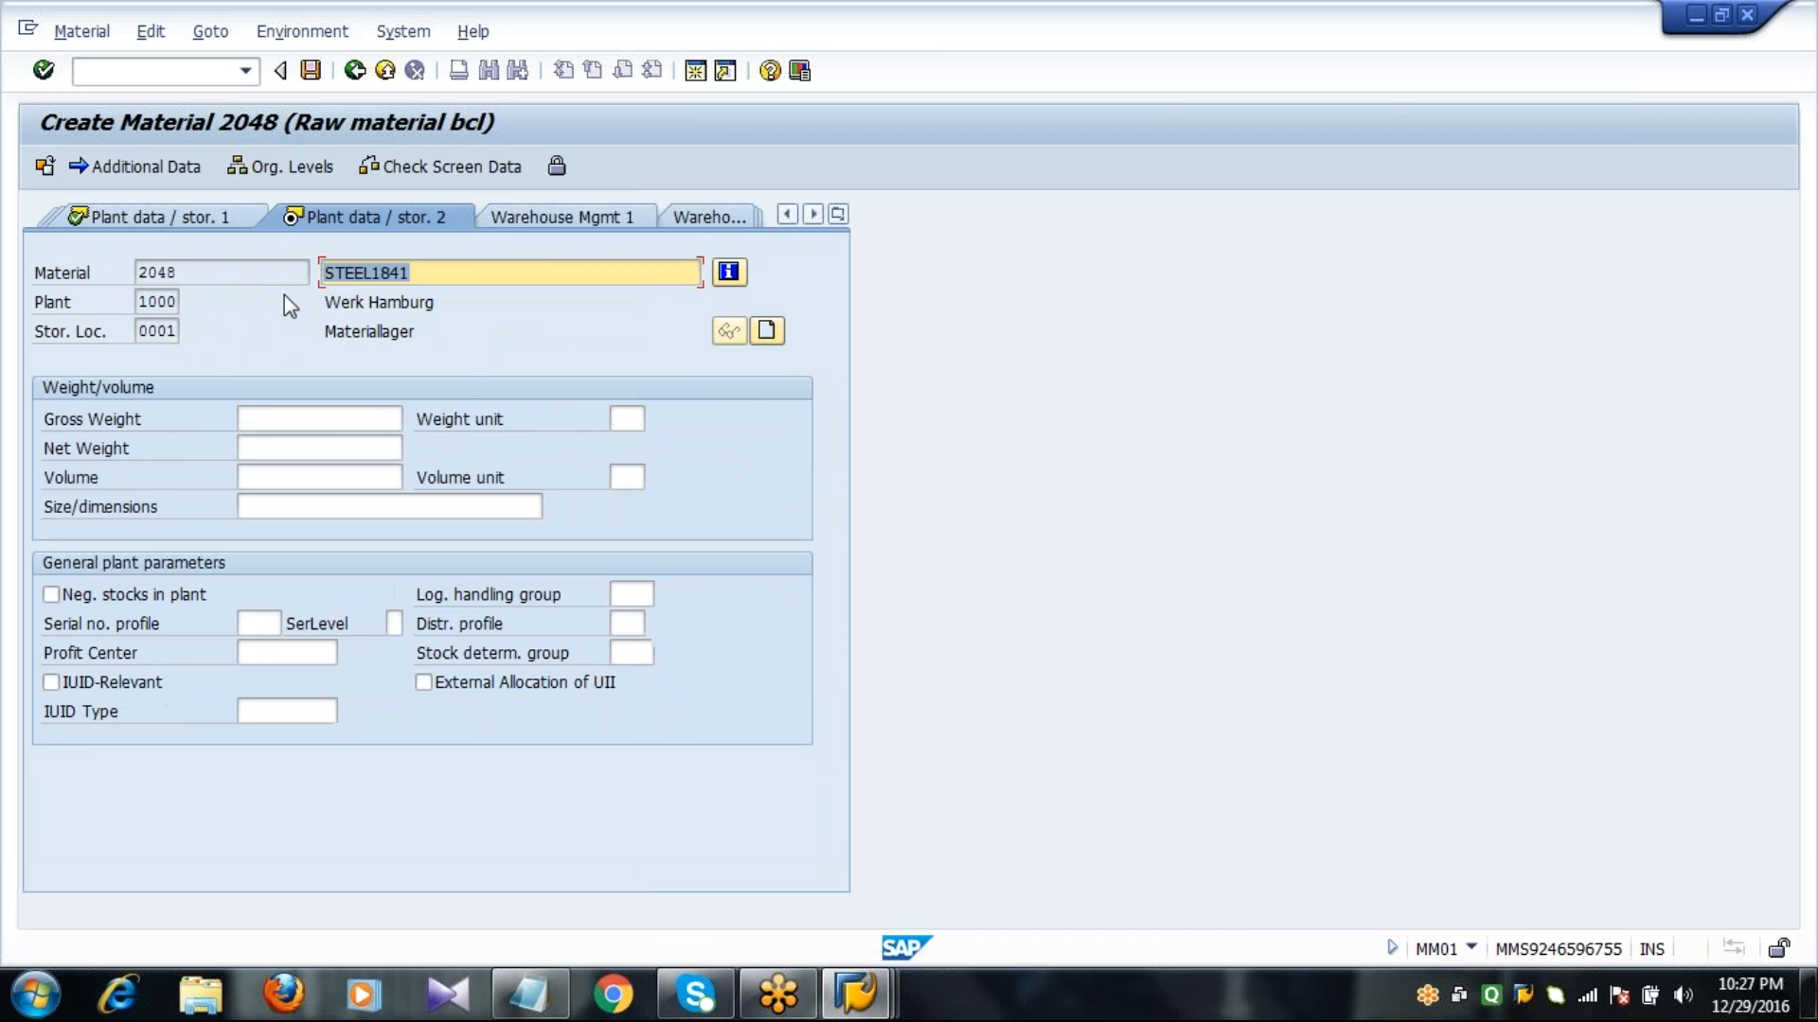
pyautogui.press('Return')
pyautogui.click(258, 566)
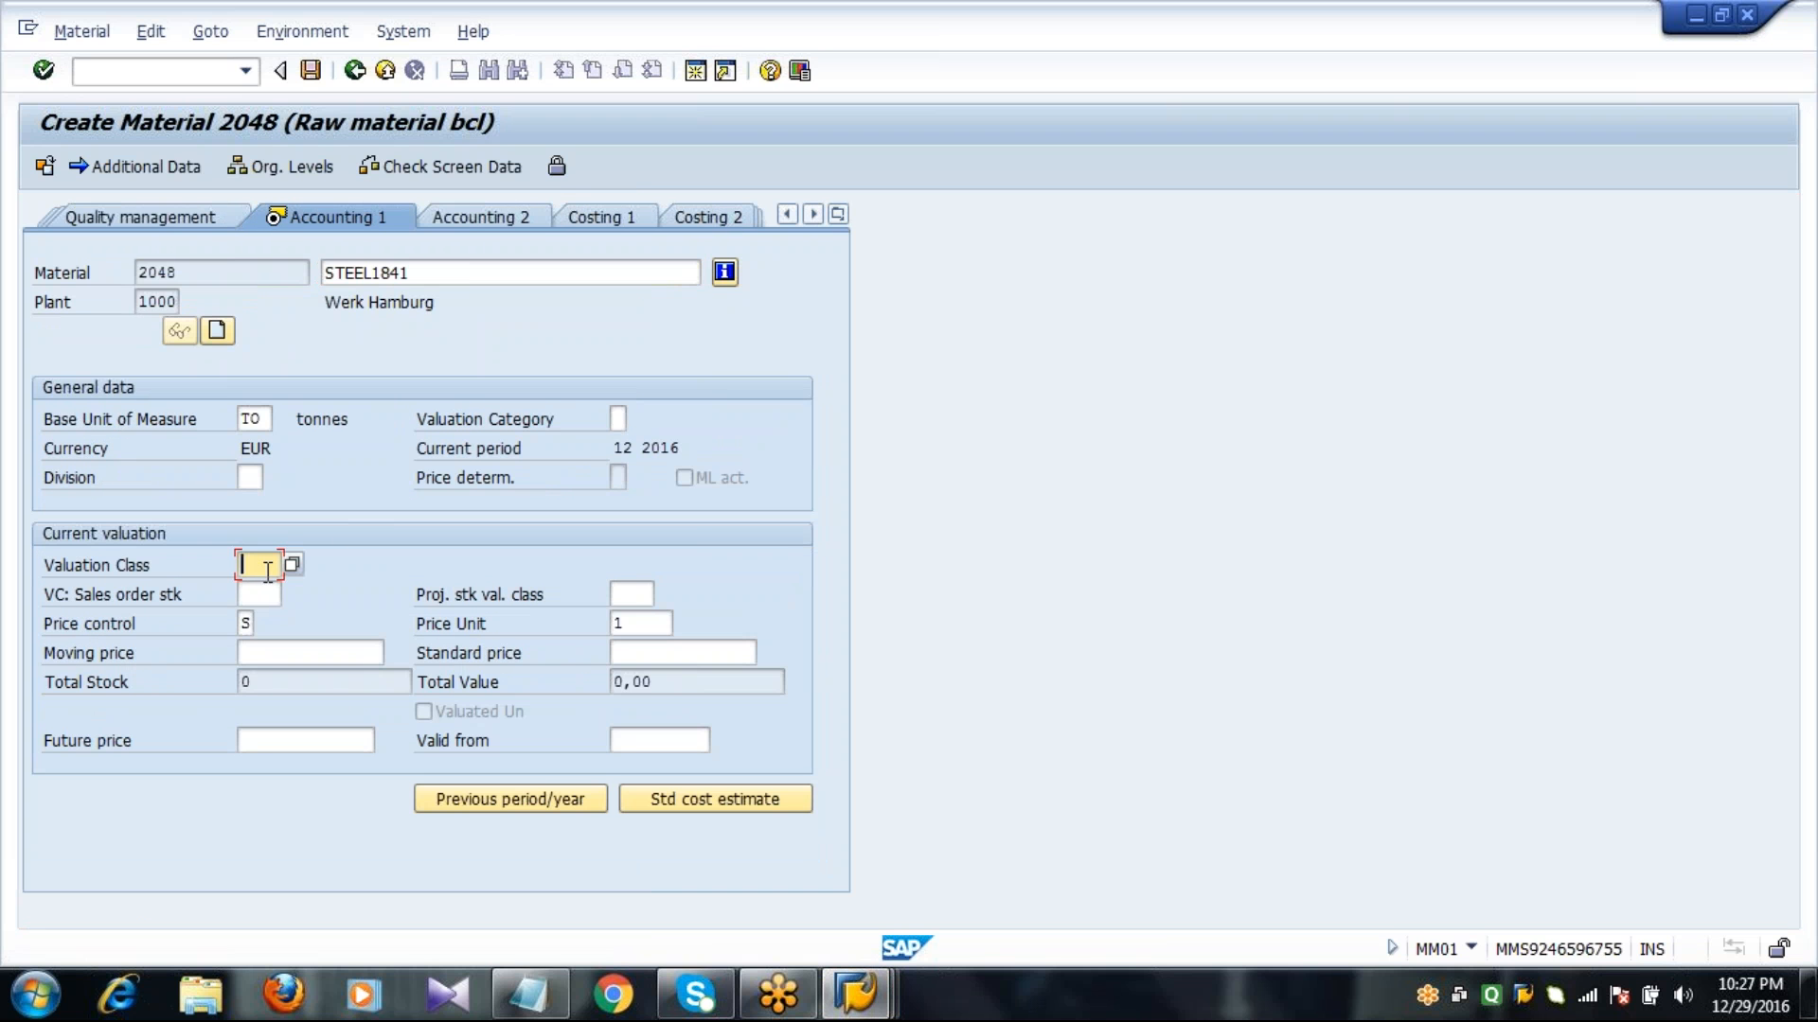
pyautogui.write('3000')
pyautogui.press('Tab')
pyautogui.press('Tab')
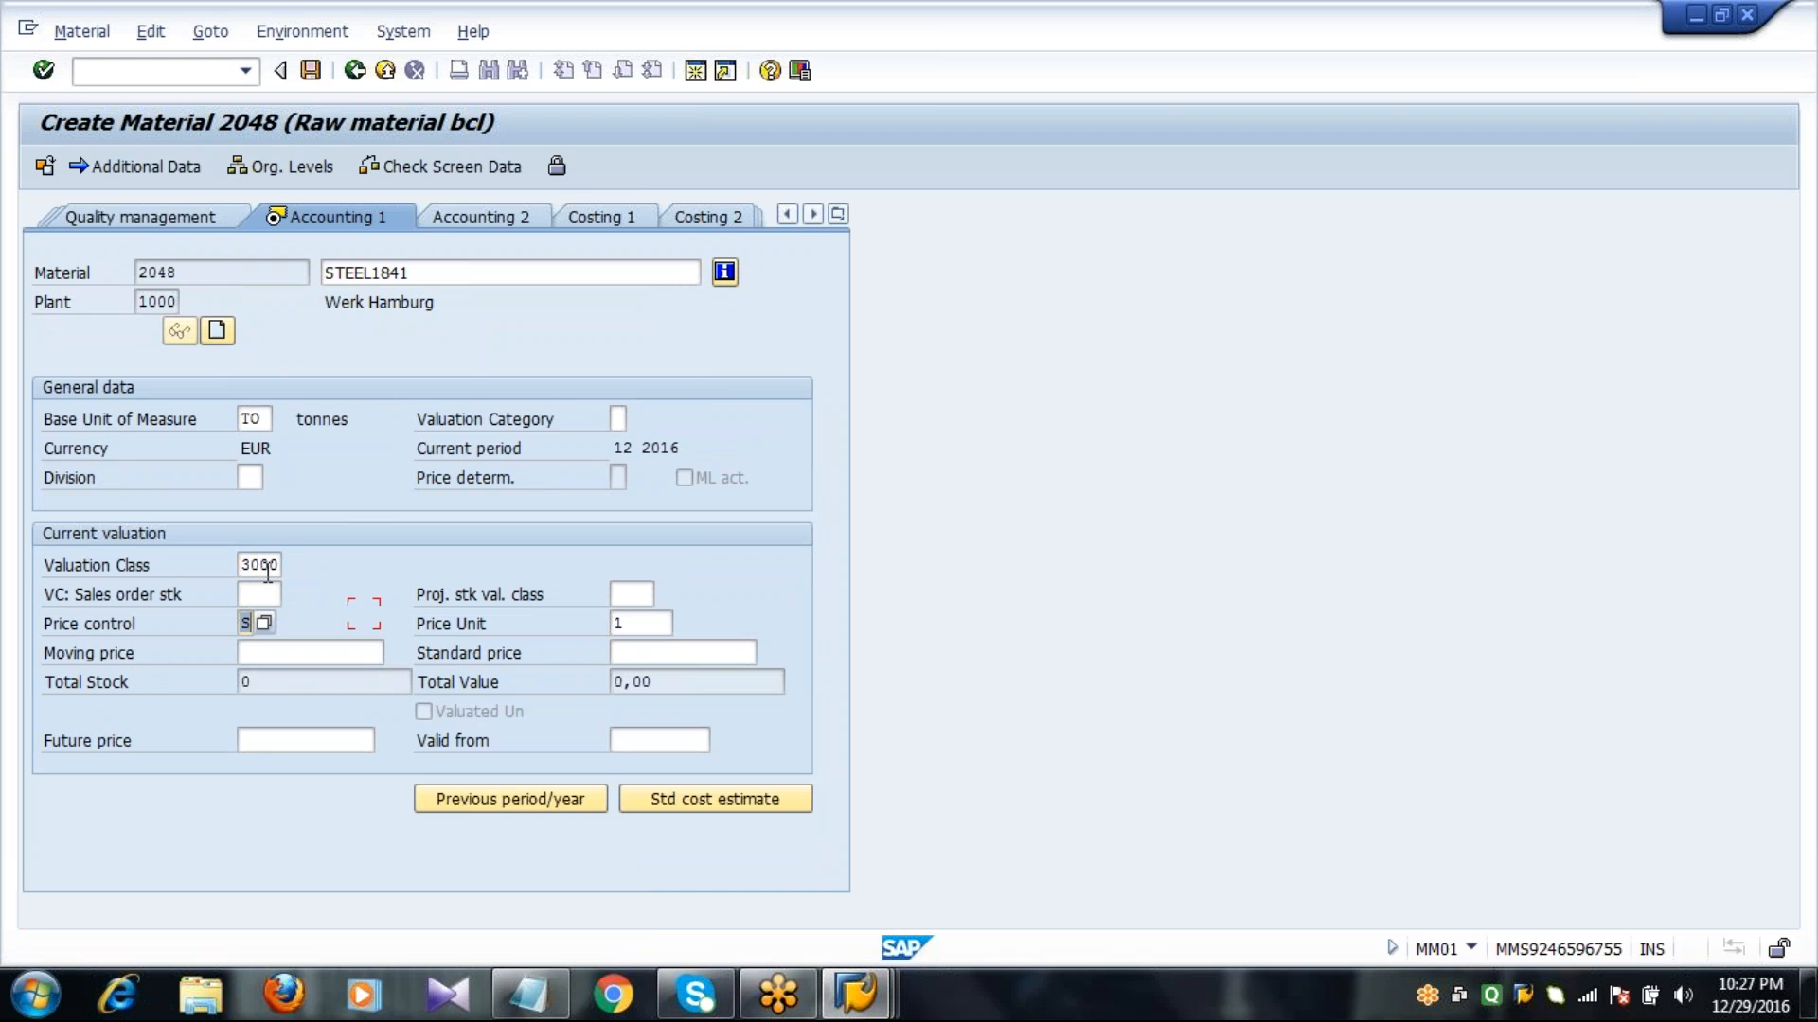
pyautogui.write('V')
pyautogui.press('Tab')
pyautogui.press('Tab')
pyautogui.write('10')
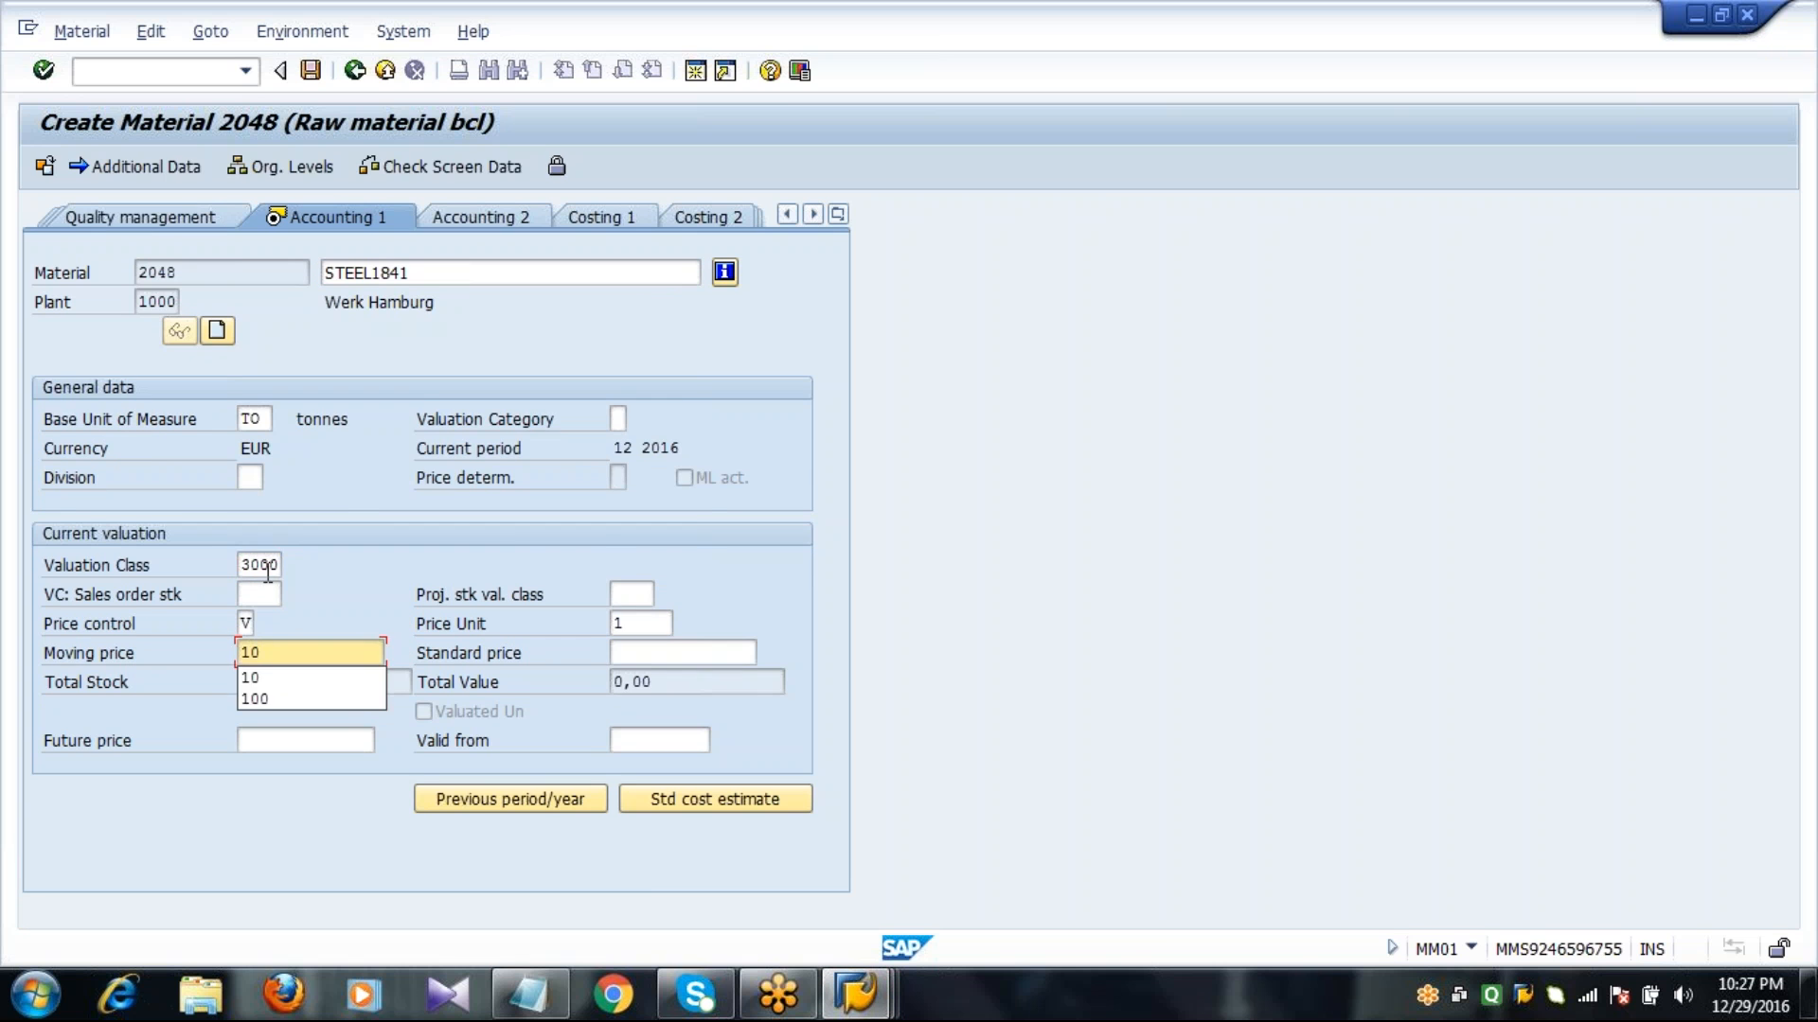
pyautogui.press('Return')
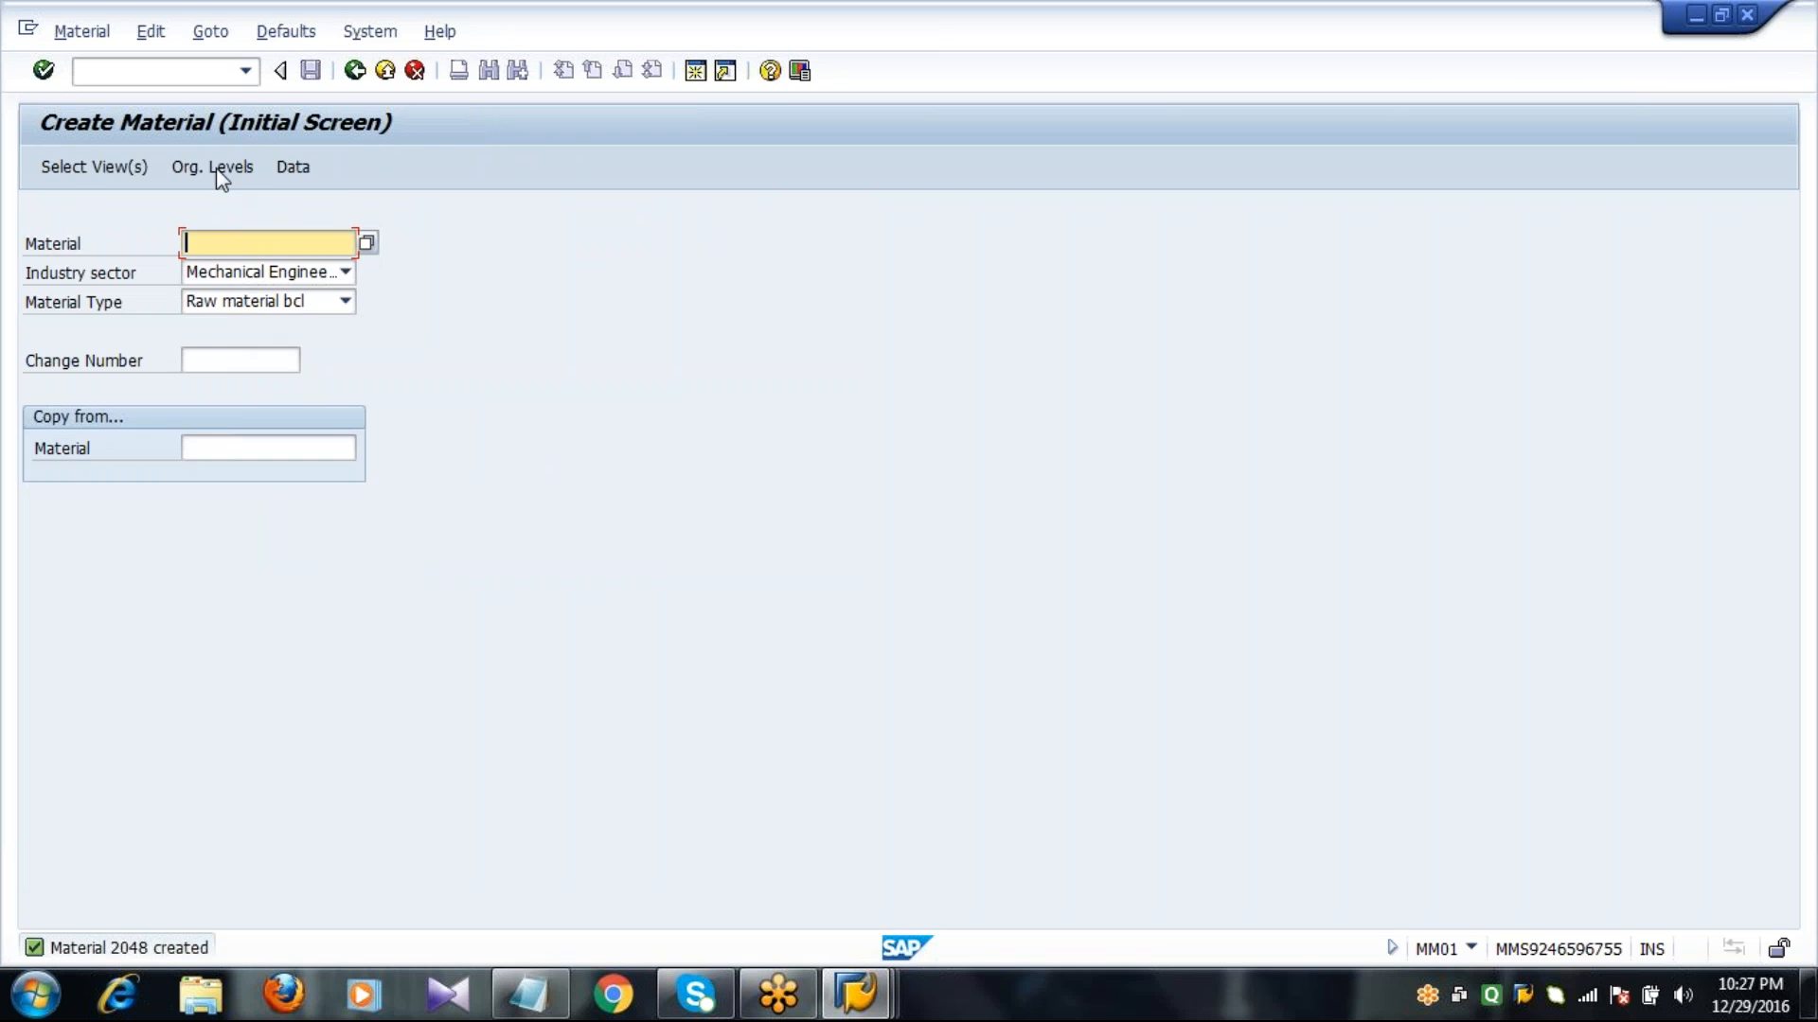
# Start transaction MP30 and bring up the forecast parameter overview for material 2048 in plant 1000.
pyautogui.click(194, 73)
pyautogui.write('/NM')
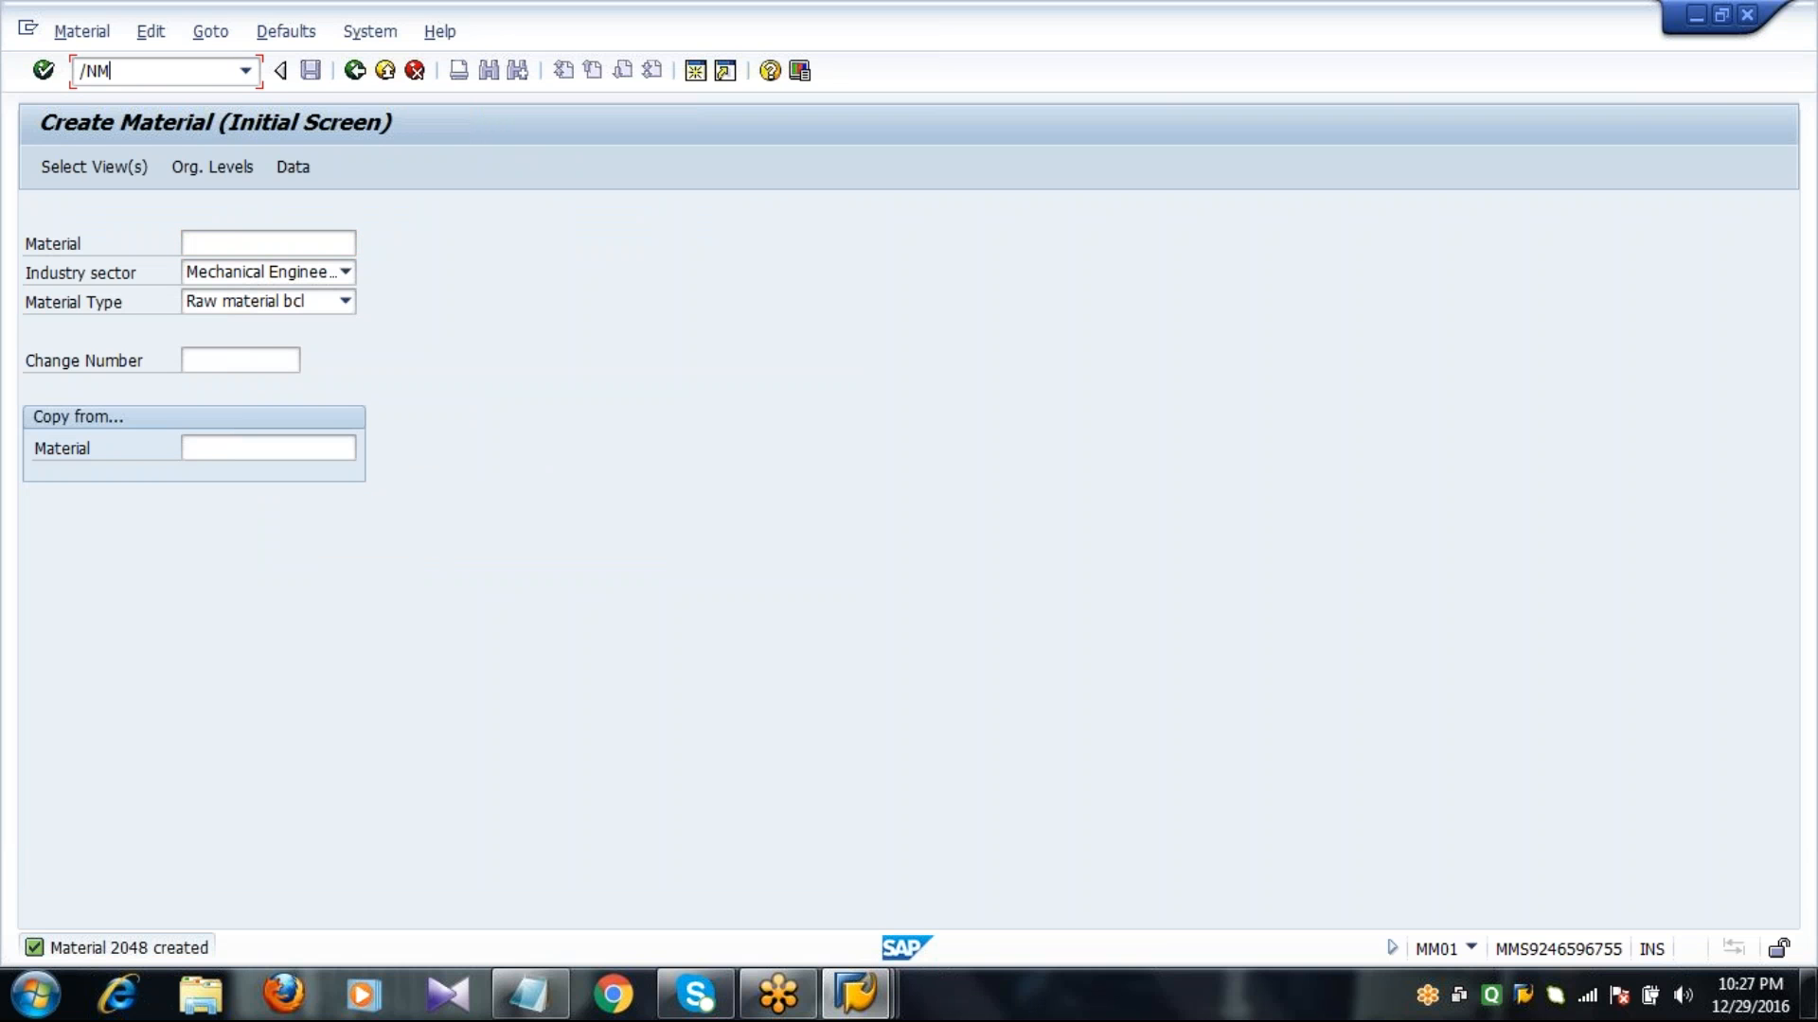
pyautogui.write('P30')
pyautogui.press('Return')
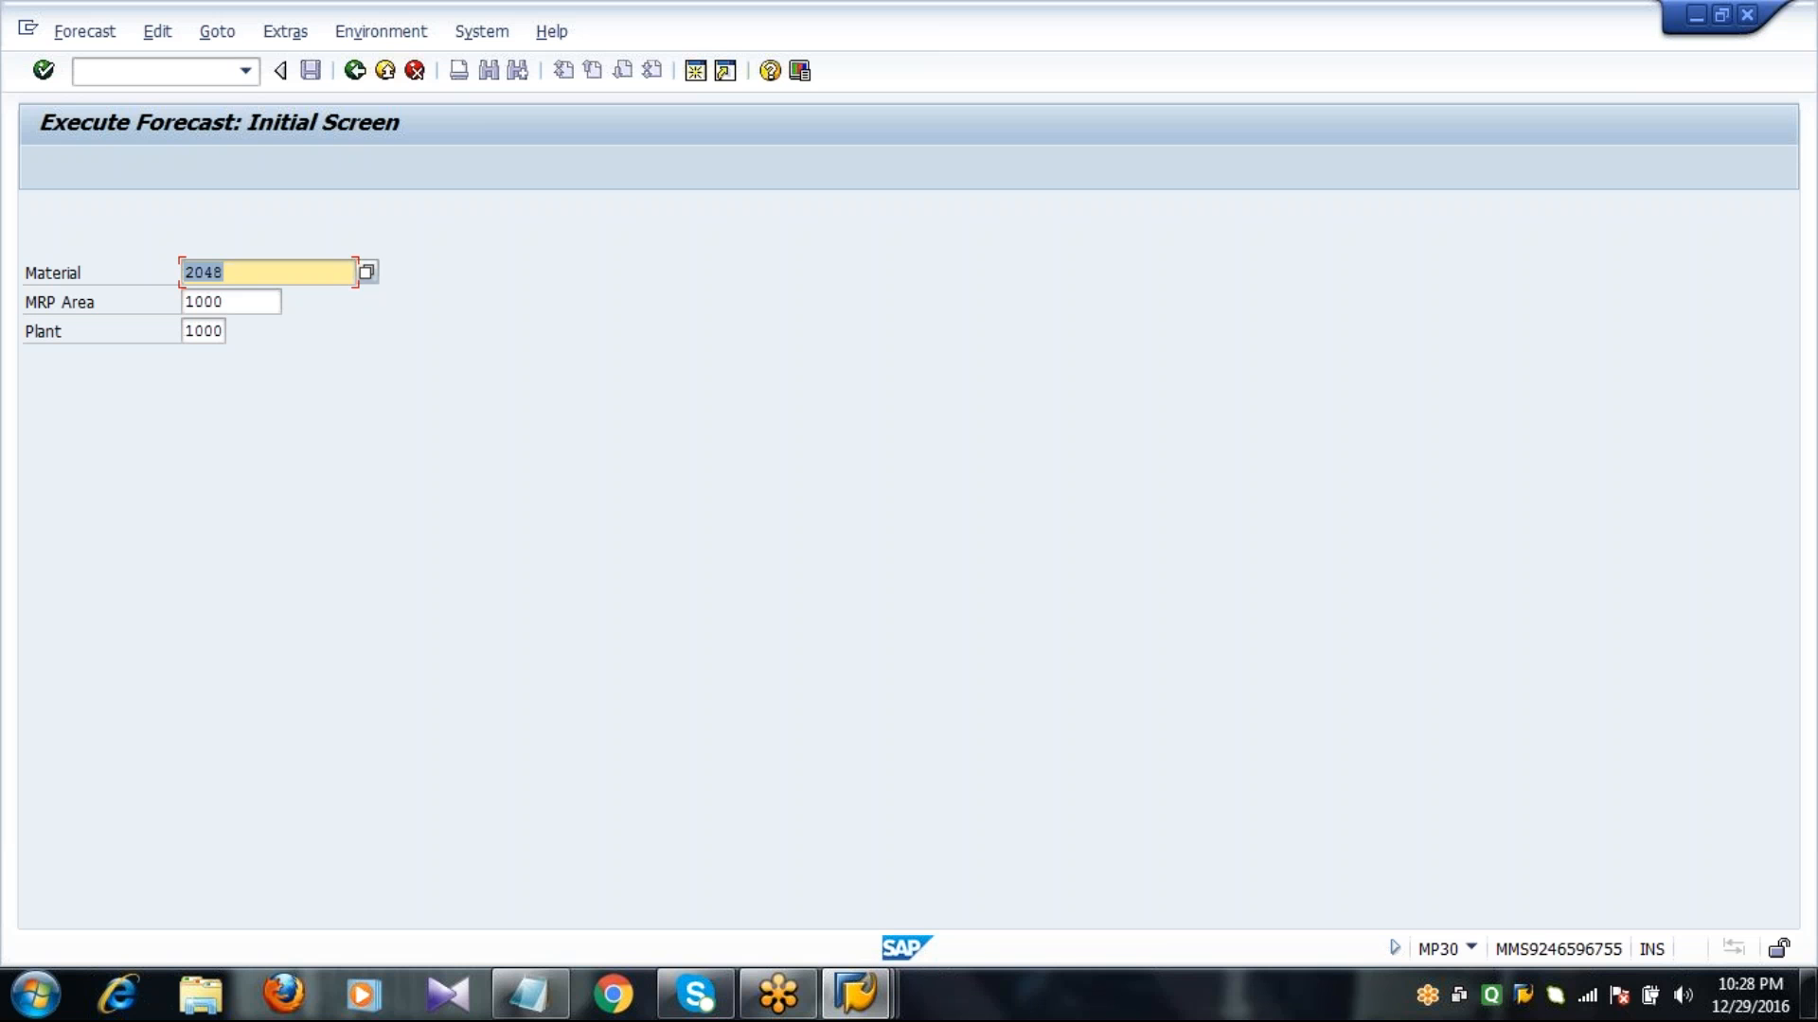
pyautogui.press('Return')
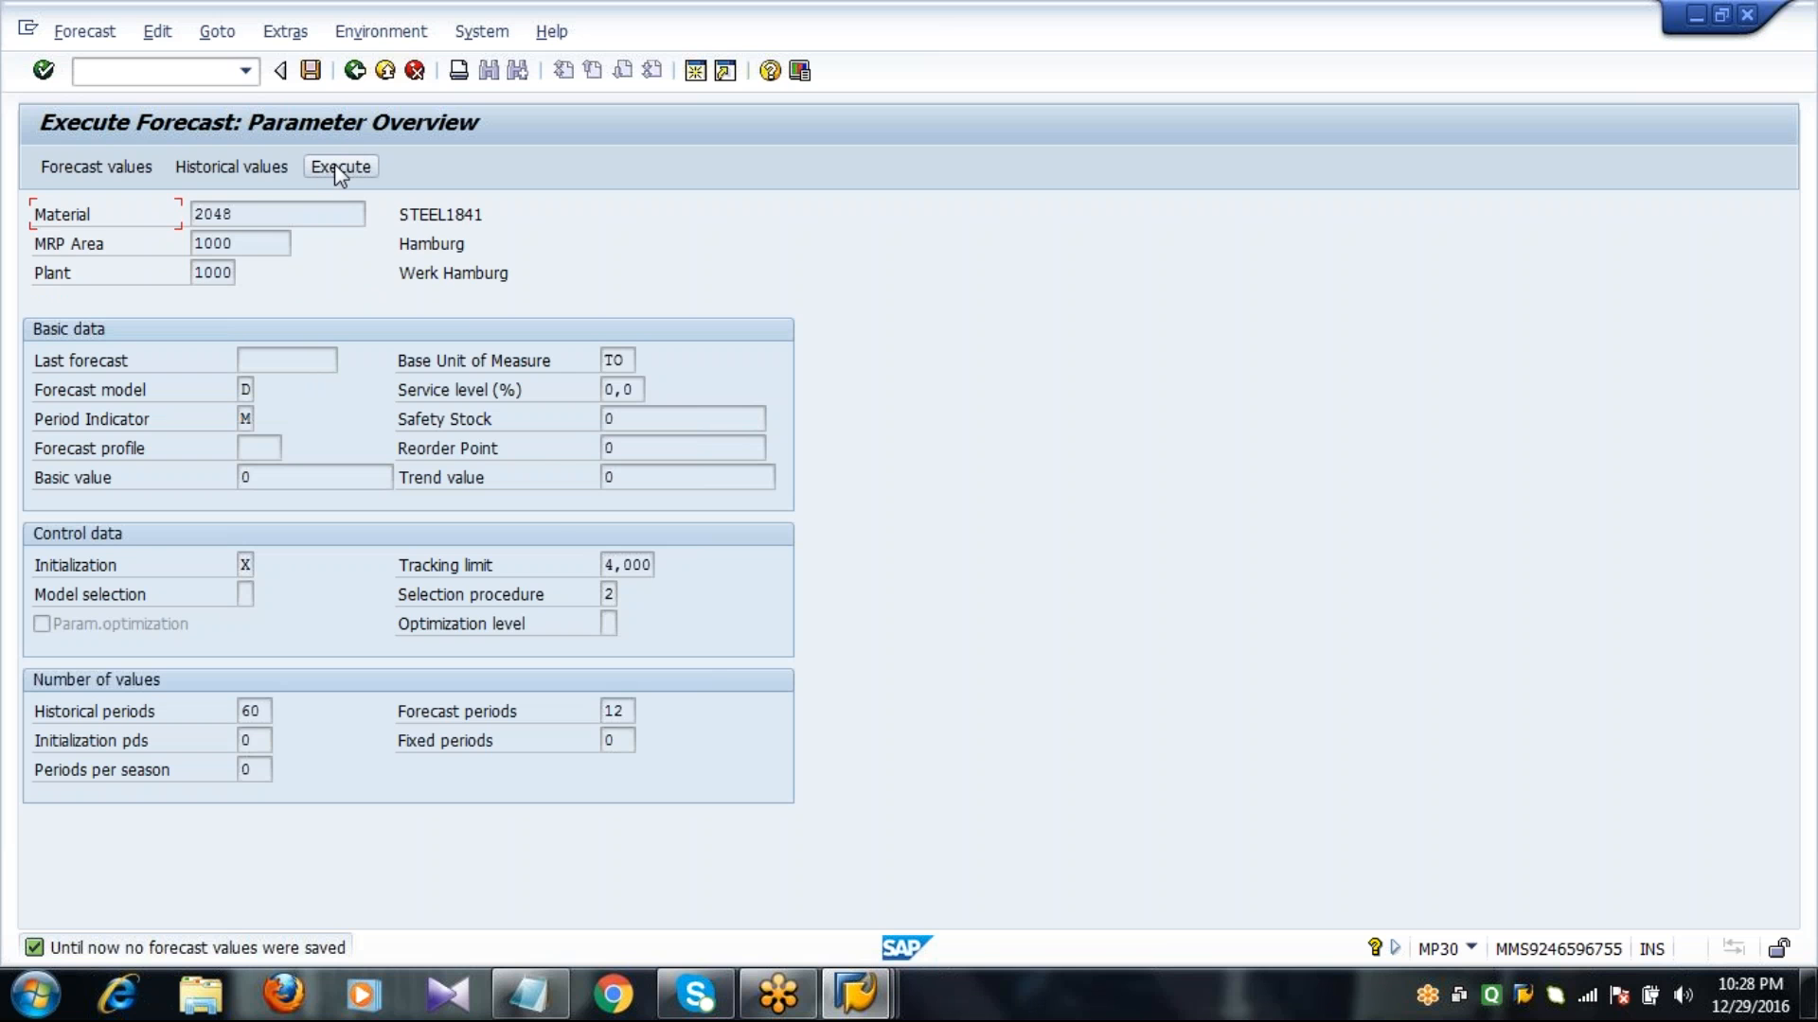
# Execute the forecast for material 2048 with forecast date 12.2016 and save the forecast values.
pyautogui.click(337, 168)
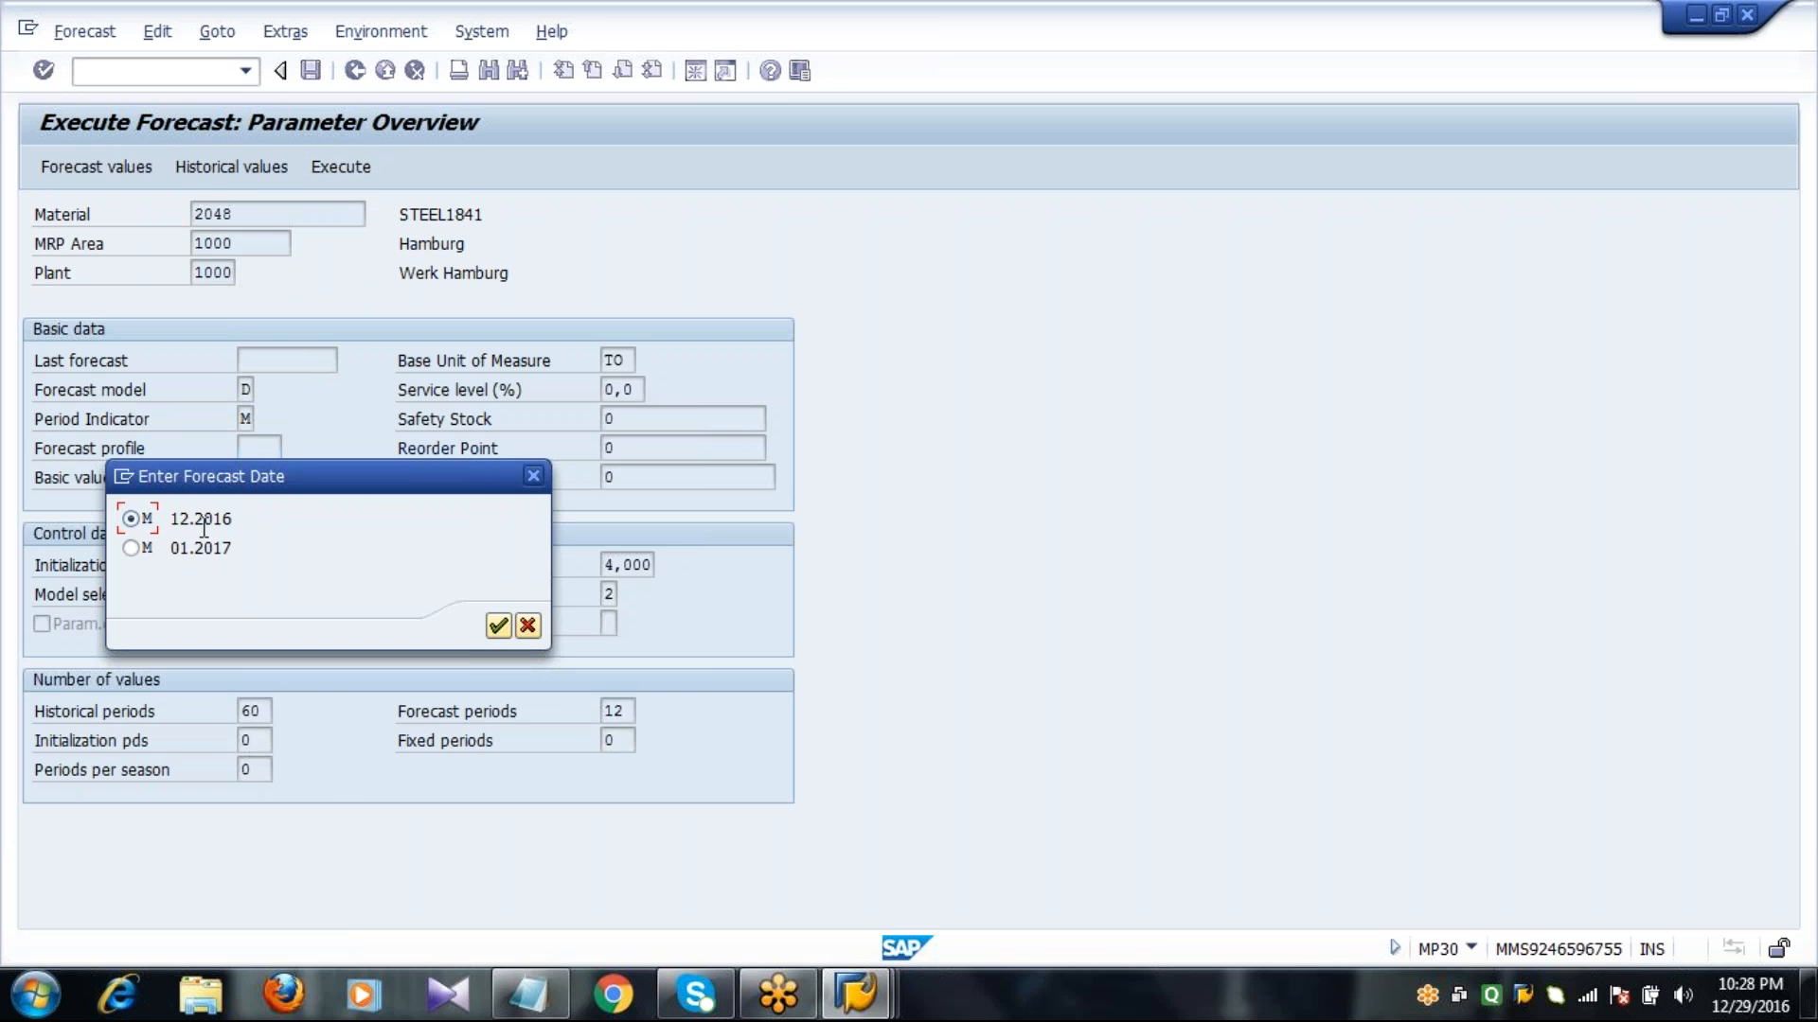
pyautogui.press('Return')
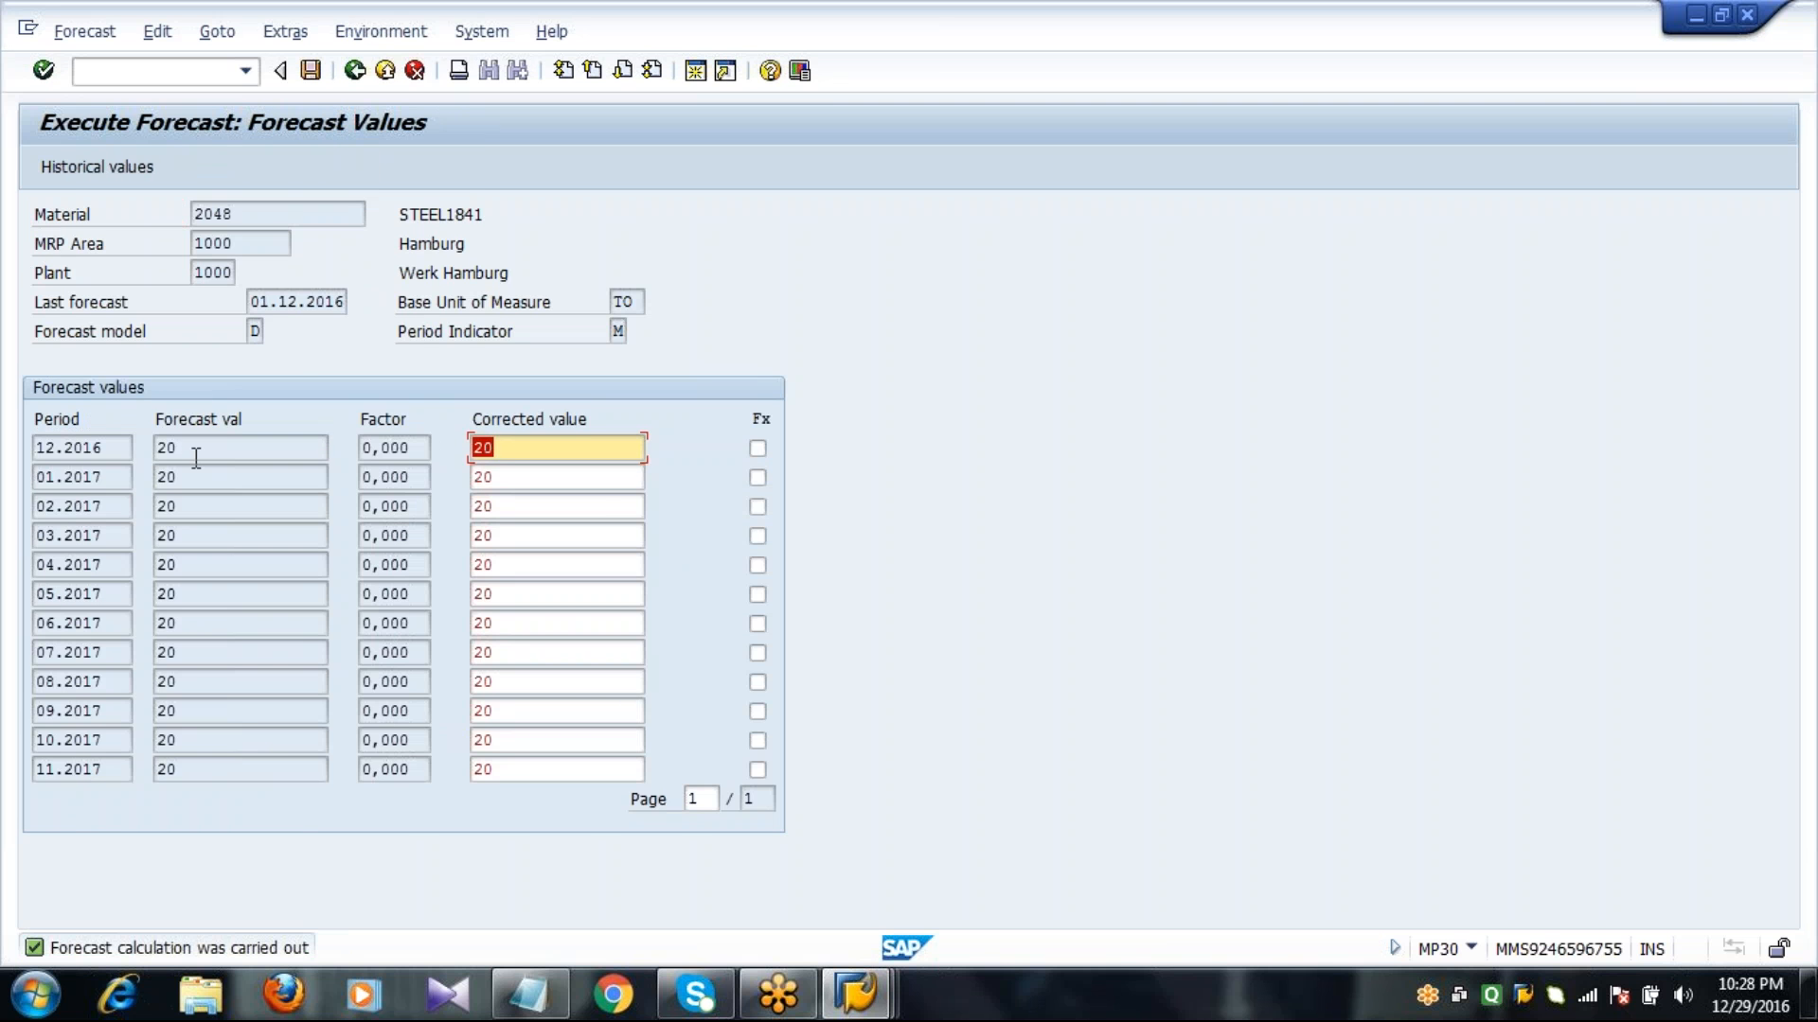
pyautogui.click(196, 457)
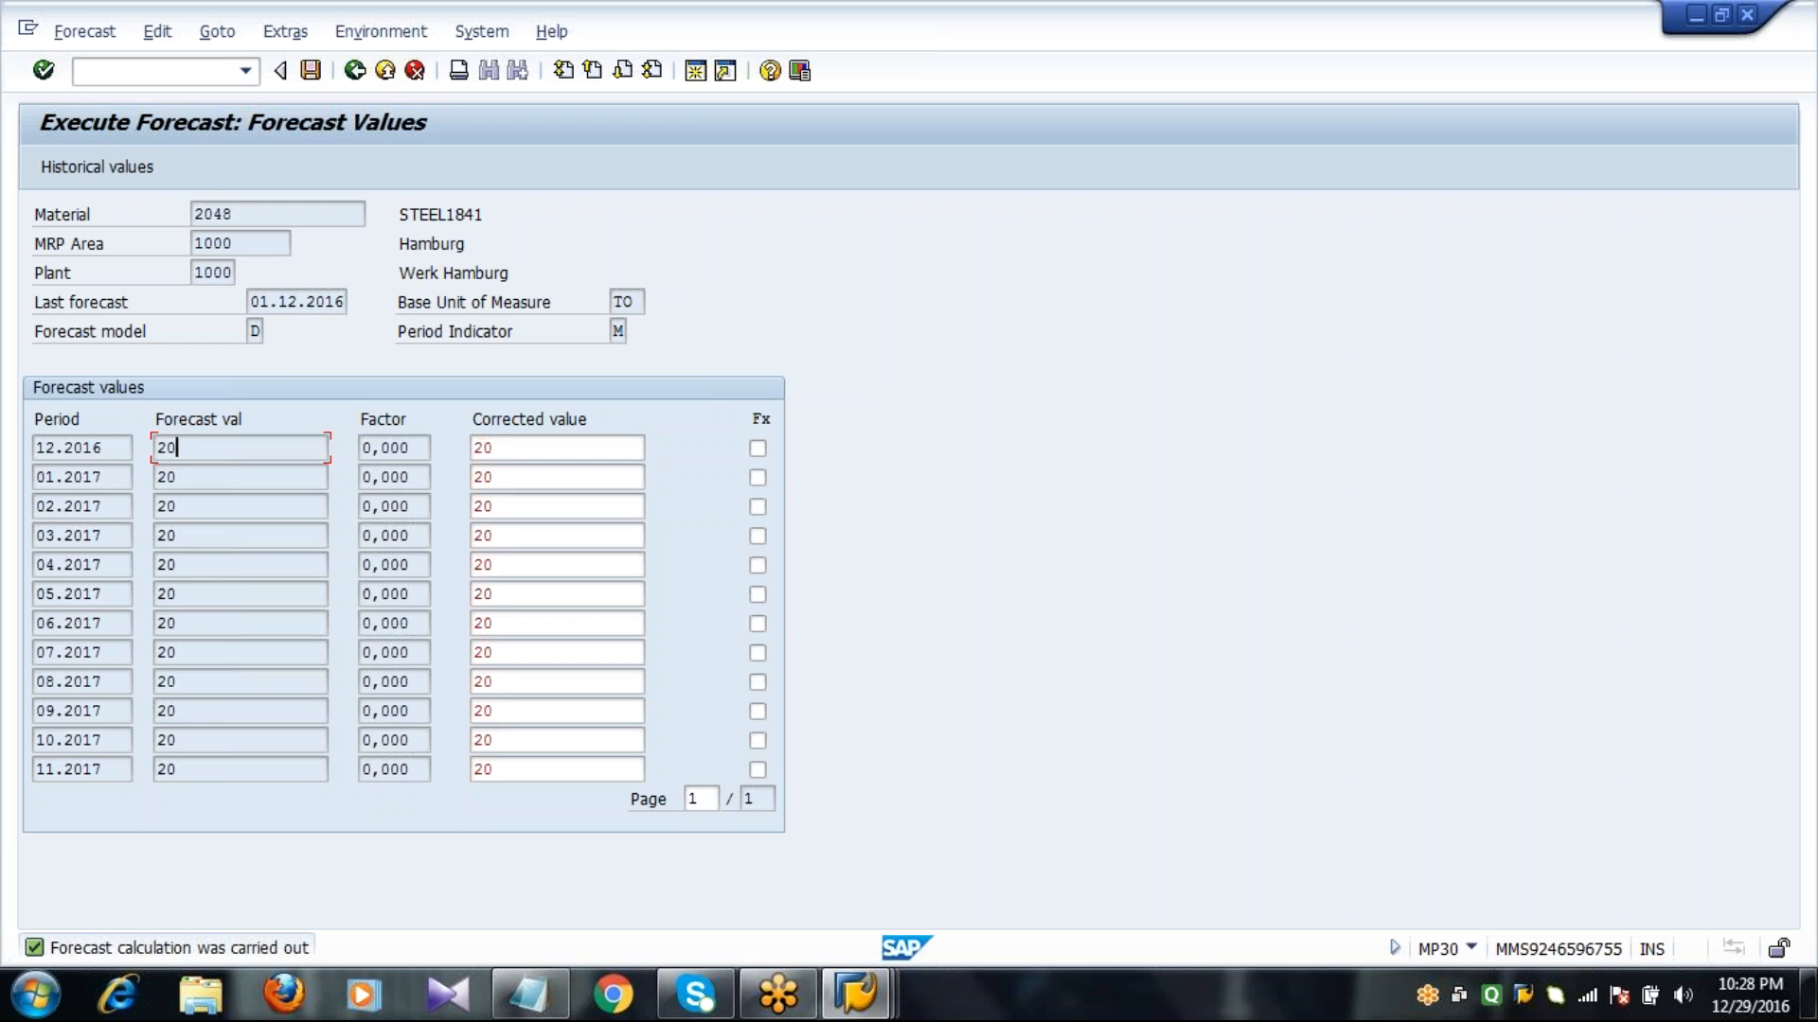
pyautogui.click(312, 70)
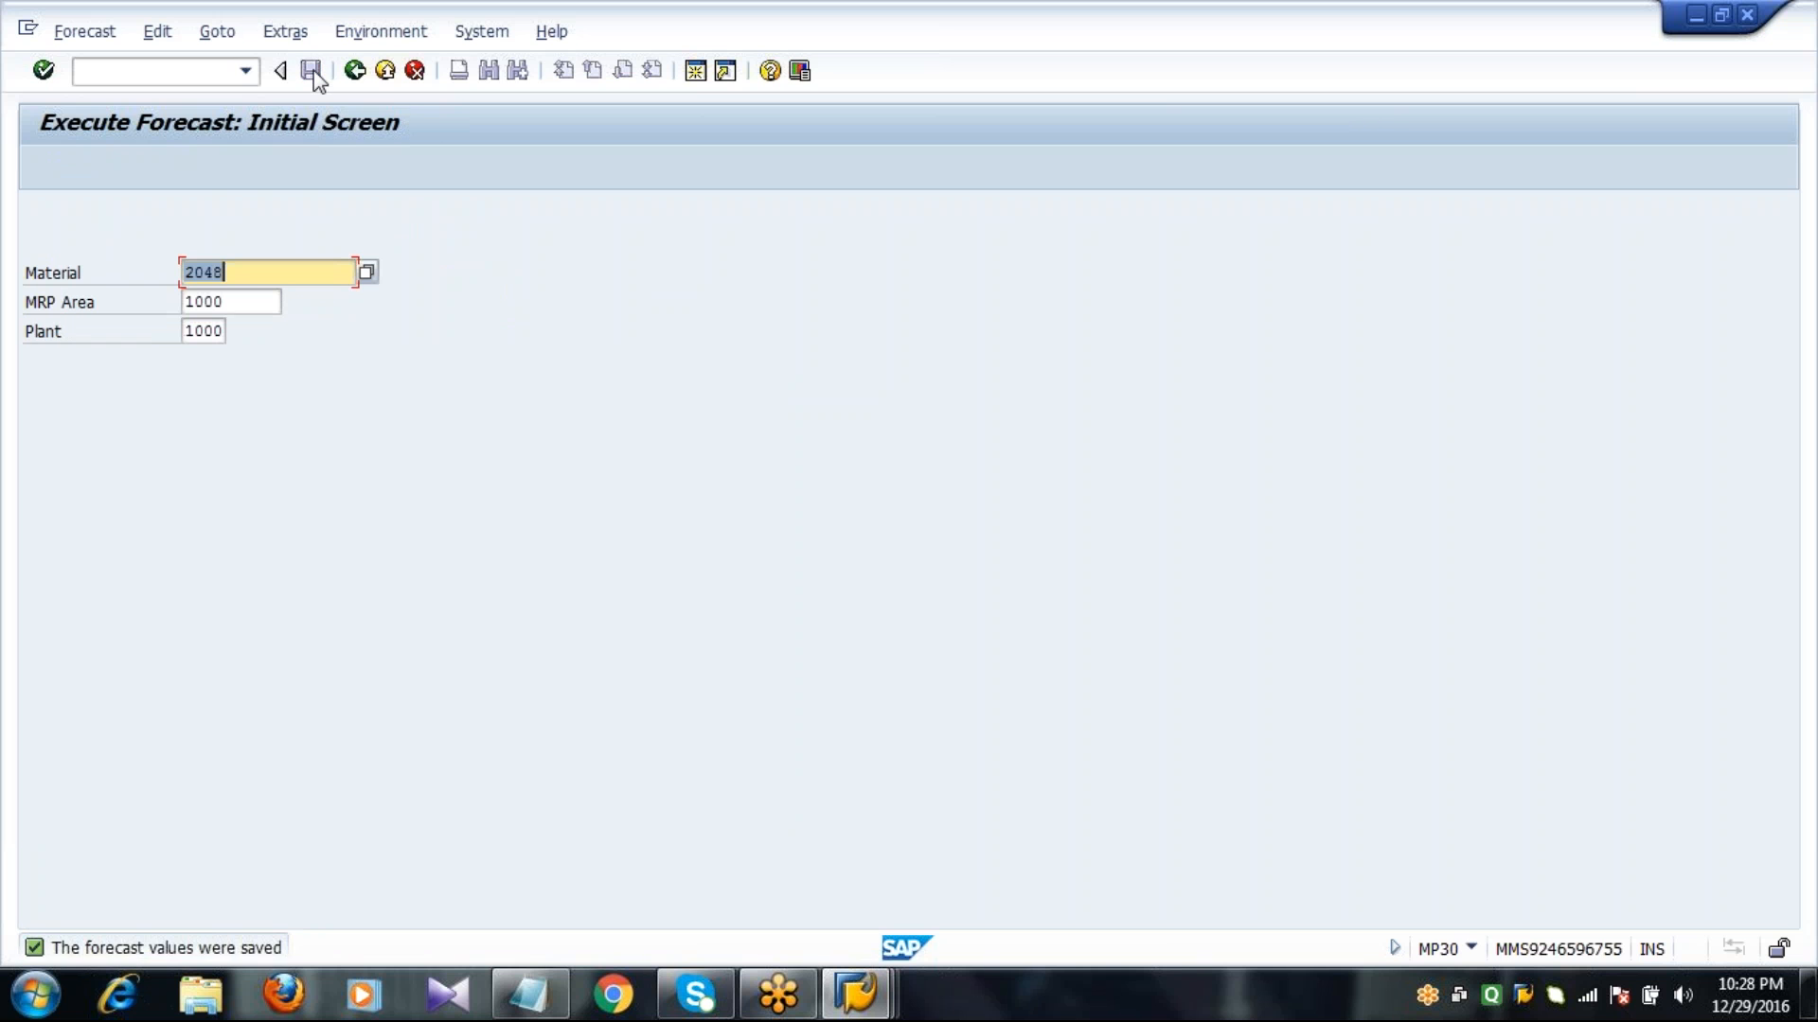
# Run single-item, single-level planning in MD03 for material 2048 with Create Purchase Req. 3 and results displayed before they are saved.
pyautogui.click(190, 71)
pyautogui.write('/NMD03')
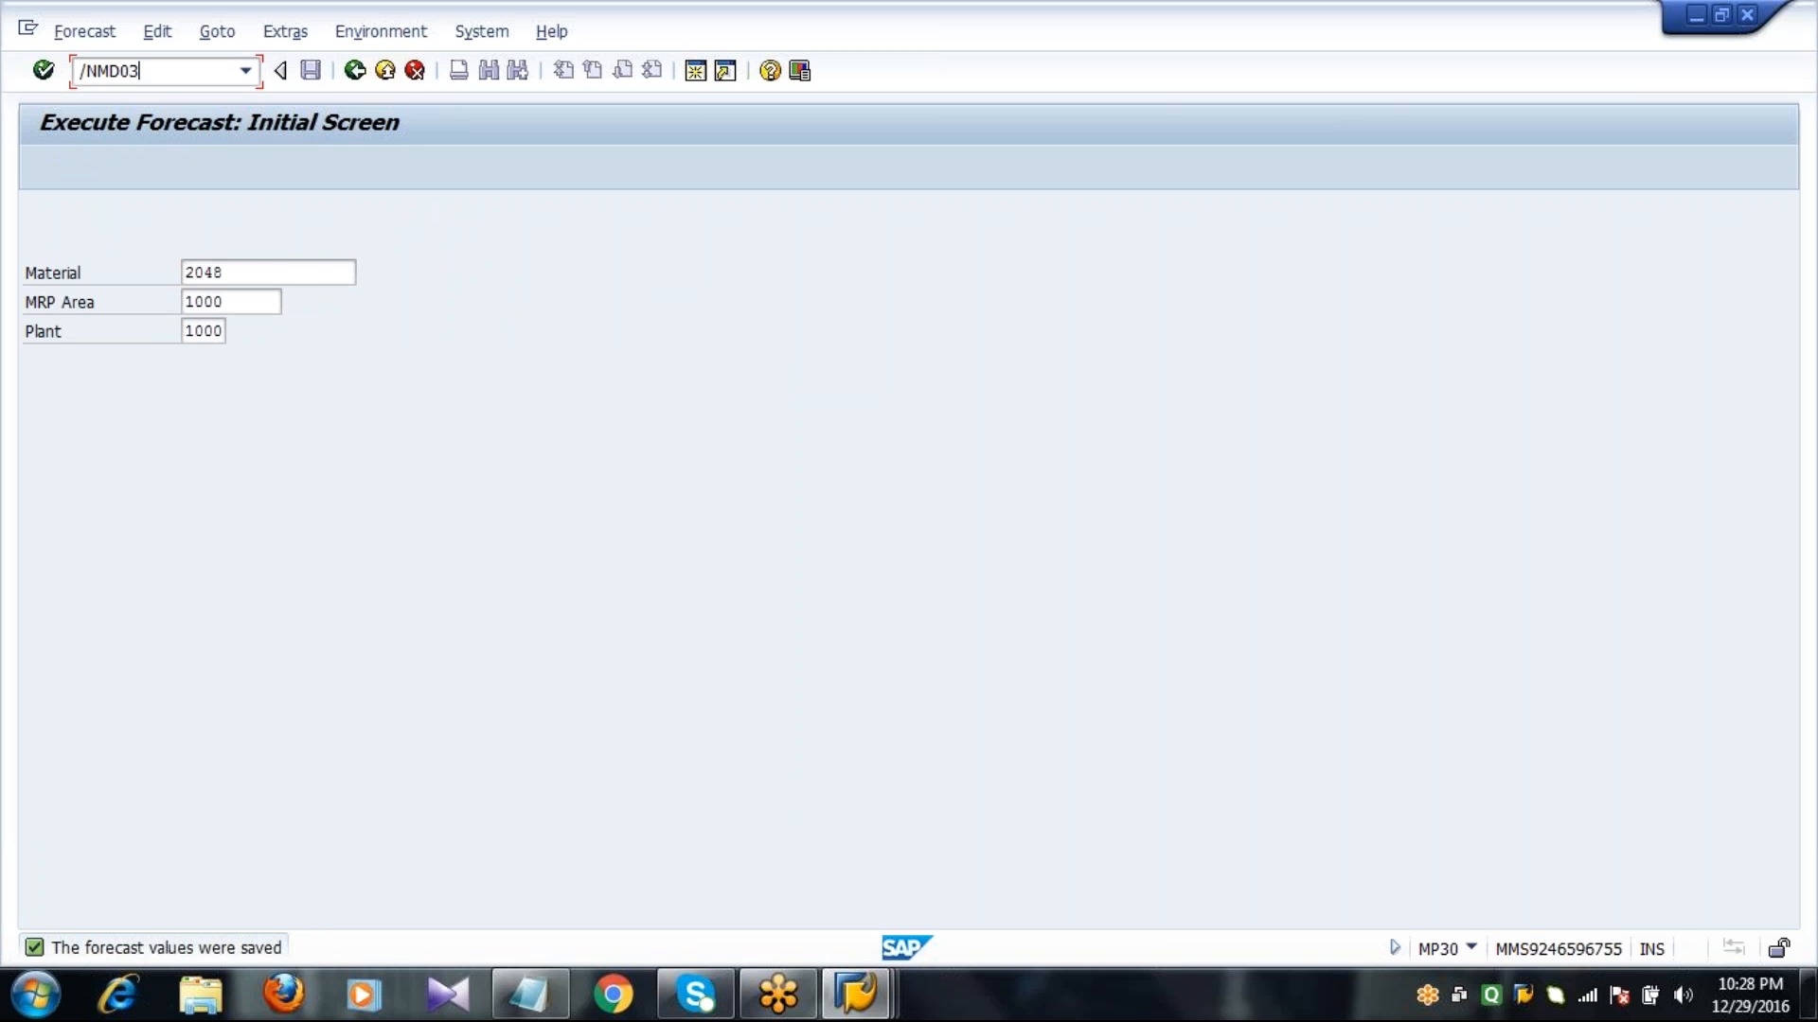
pyautogui.press('Return')
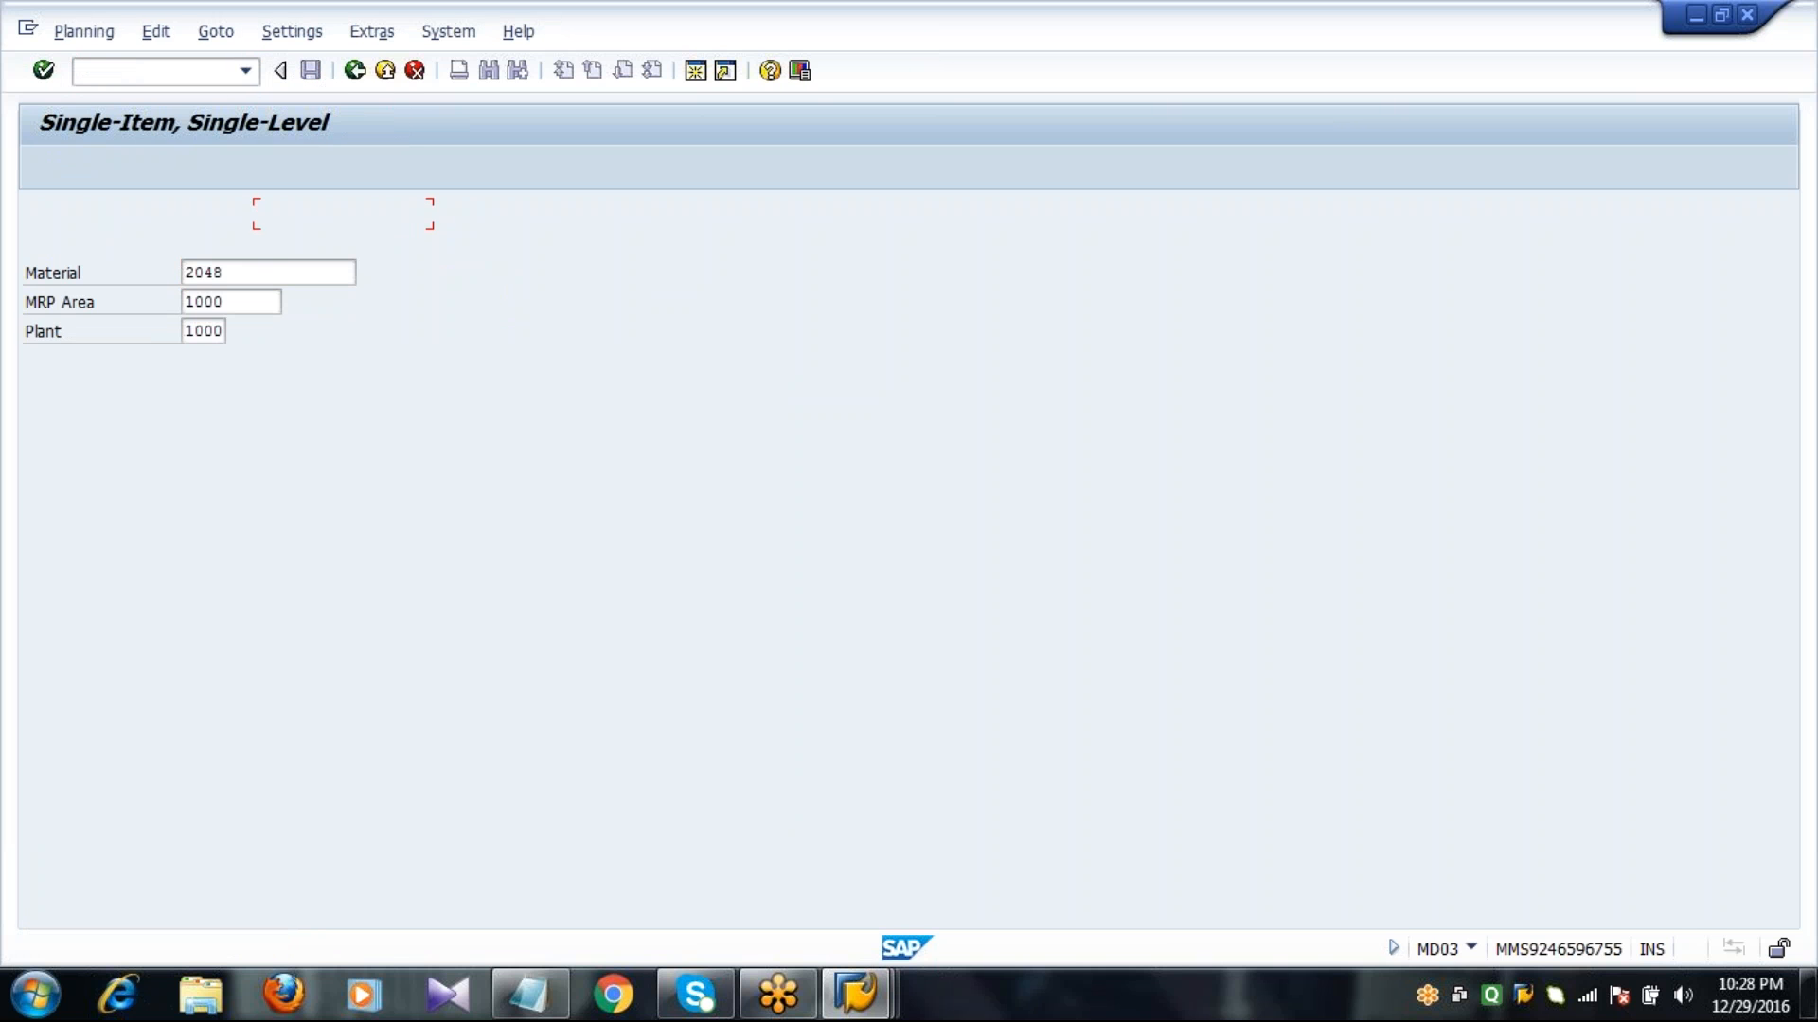
pyautogui.press('Tab')
pyautogui.press('Tab')
pyautogui.press('Tab')
pyautogui.press('Tab')
pyautogui.write('3')
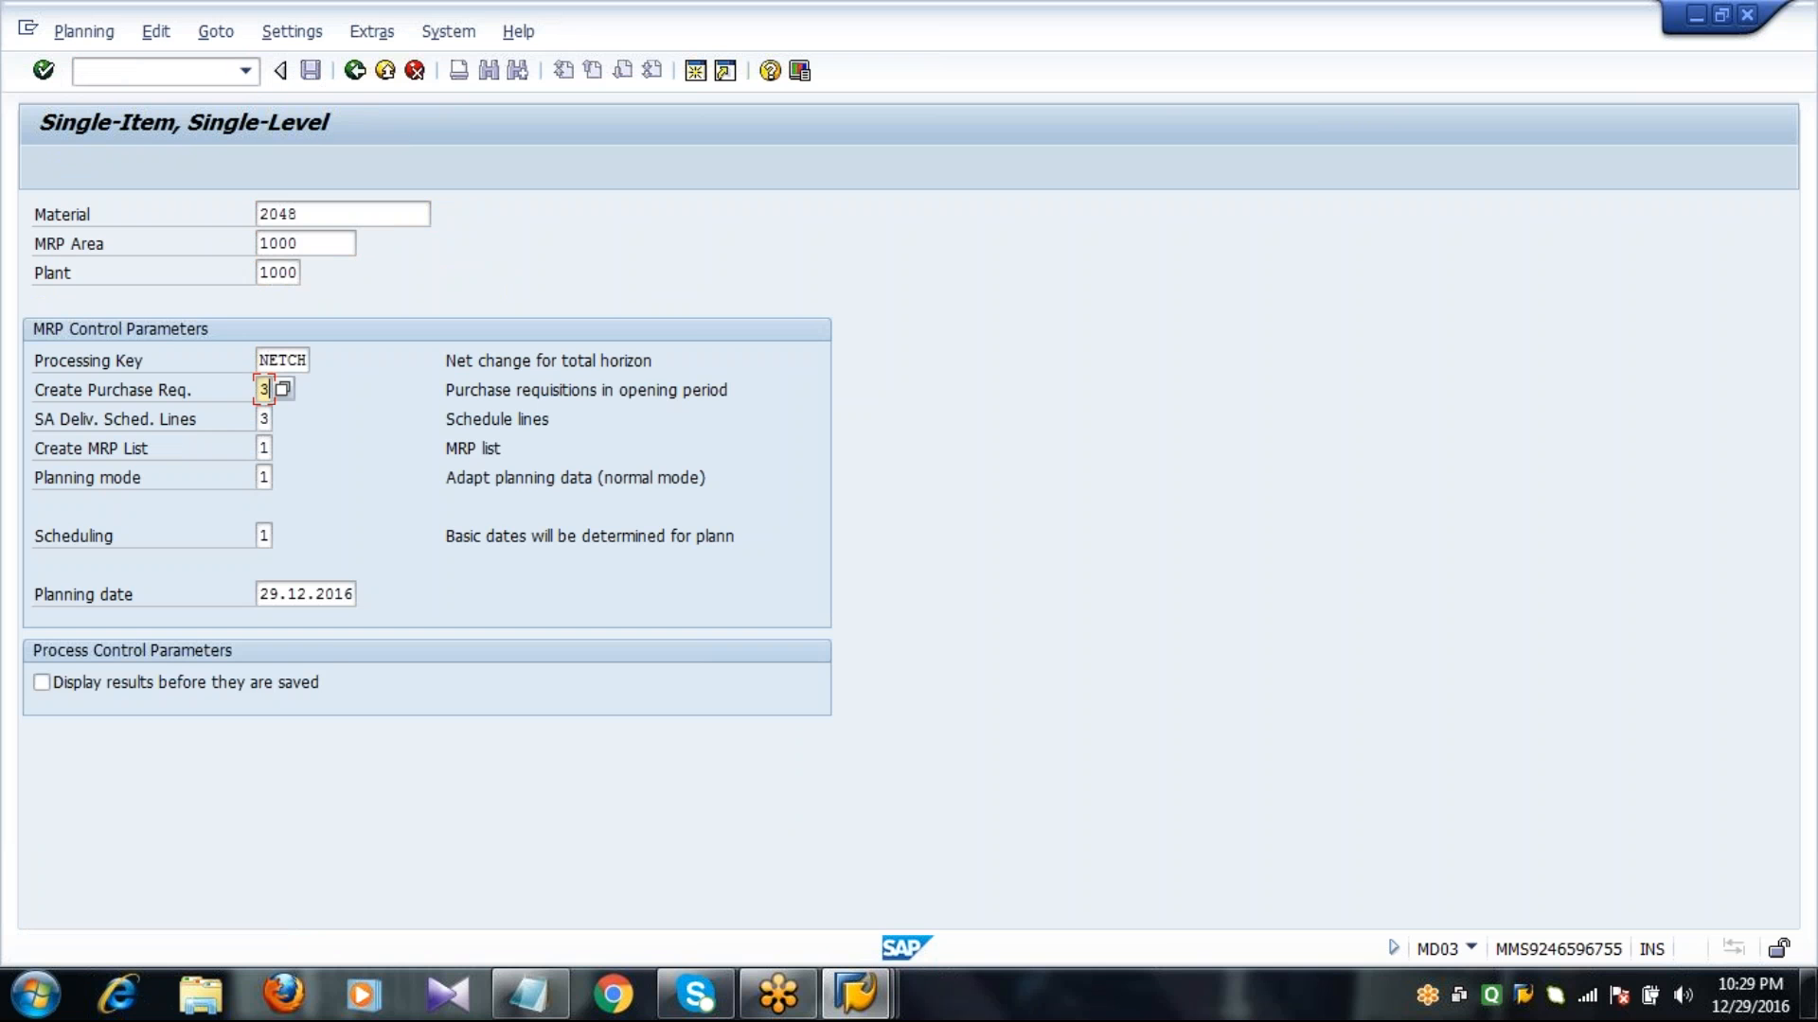
pyautogui.click(156, 691)
pyautogui.press('Return')
pyautogui.press('Return')
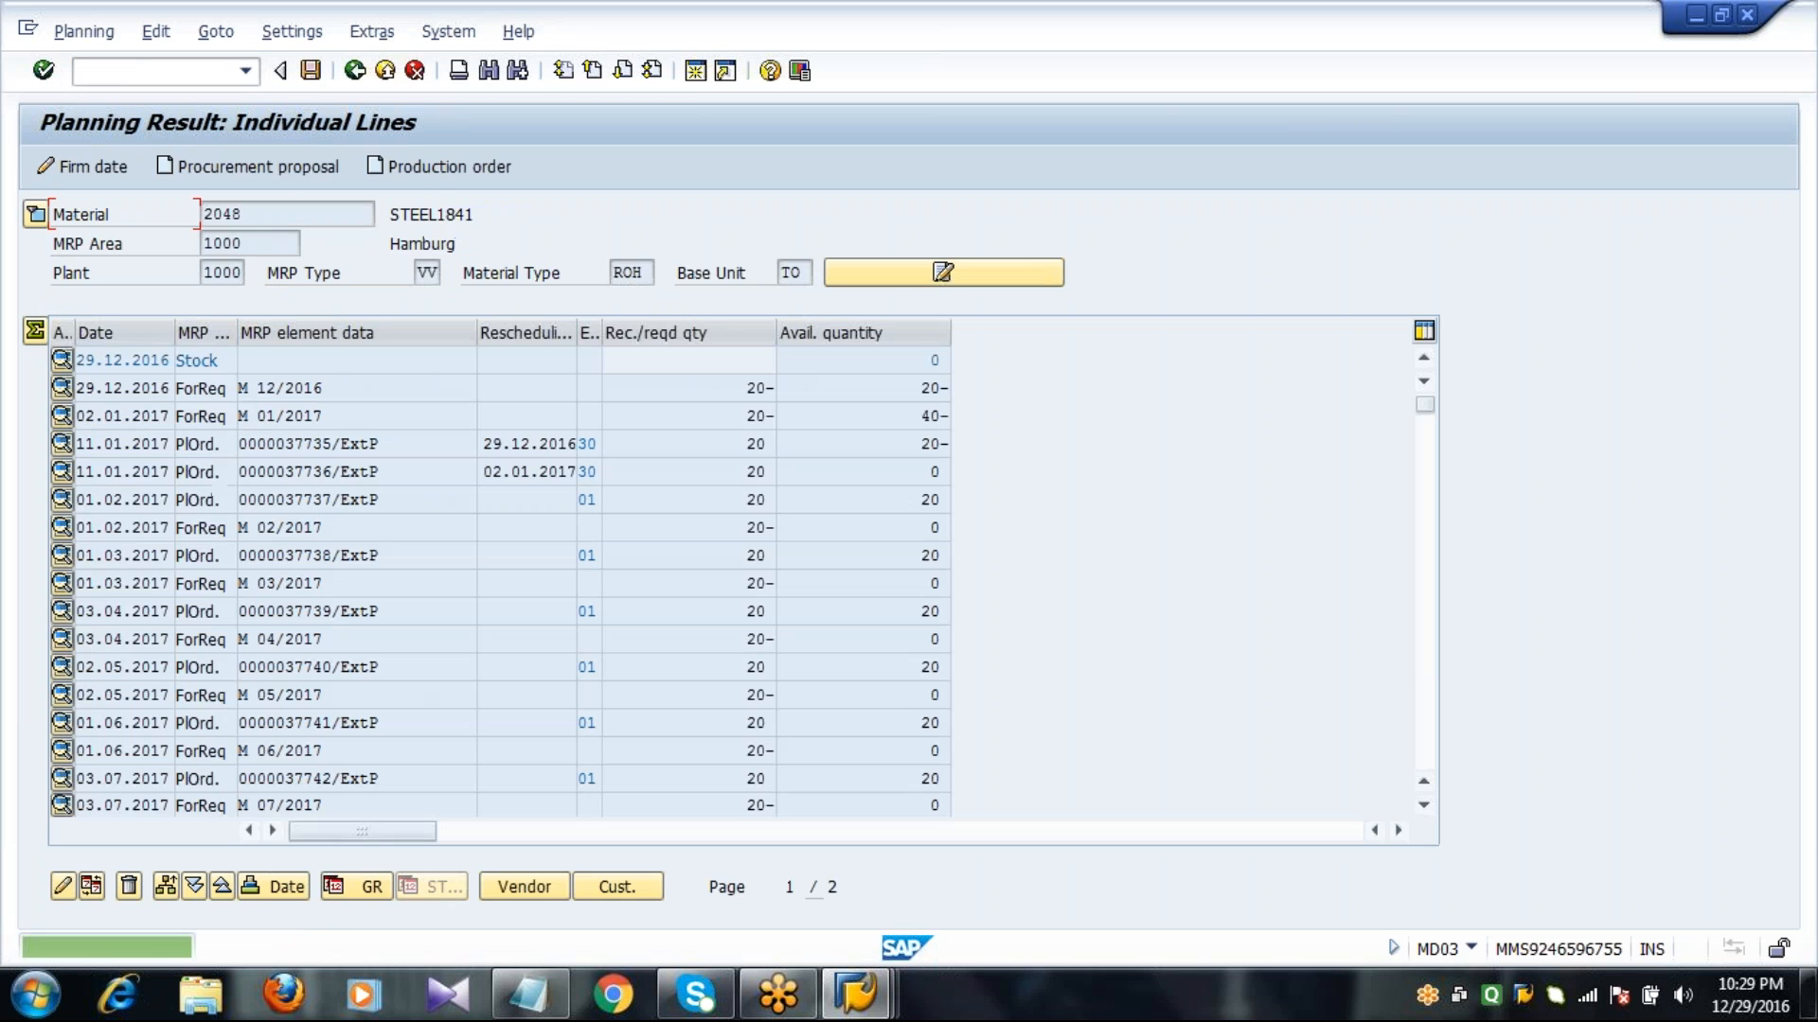
# Check the planned orders and forecast requirements in the planning result, and save it.
pyautogui.click(272, 437)
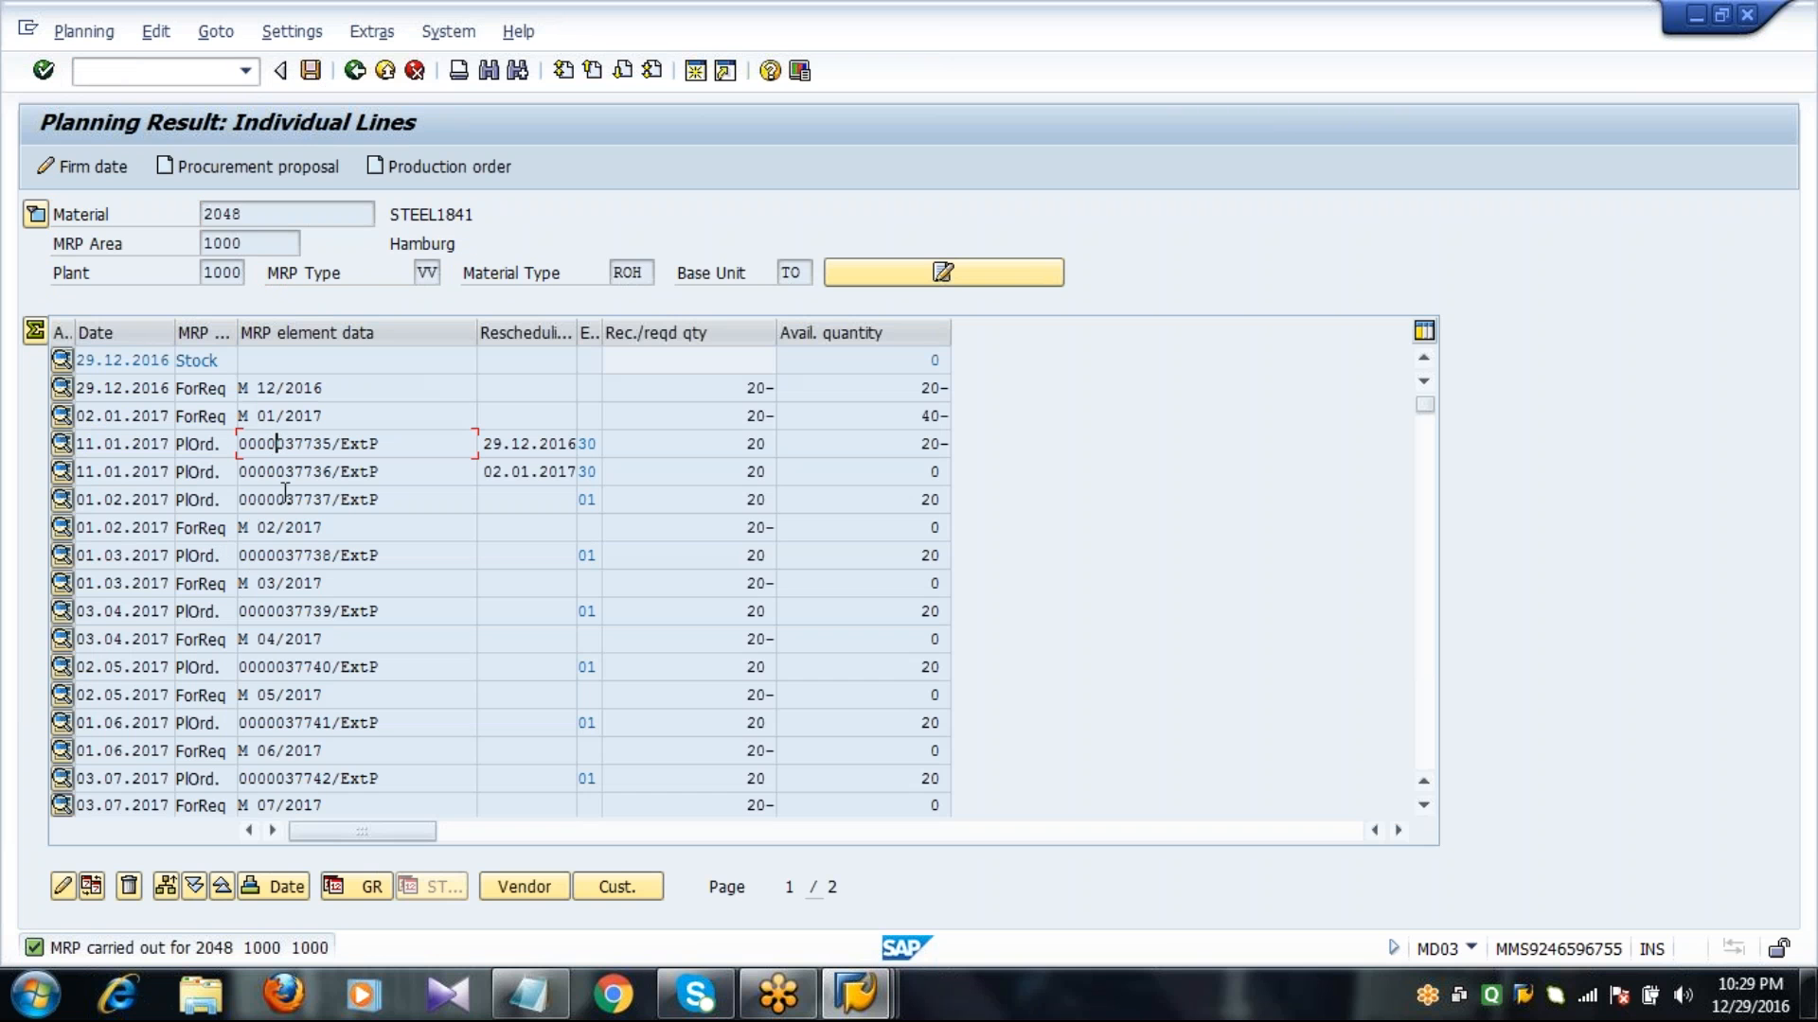
pyautogui.click(275, 583)
pyautogui.click(309, 71)
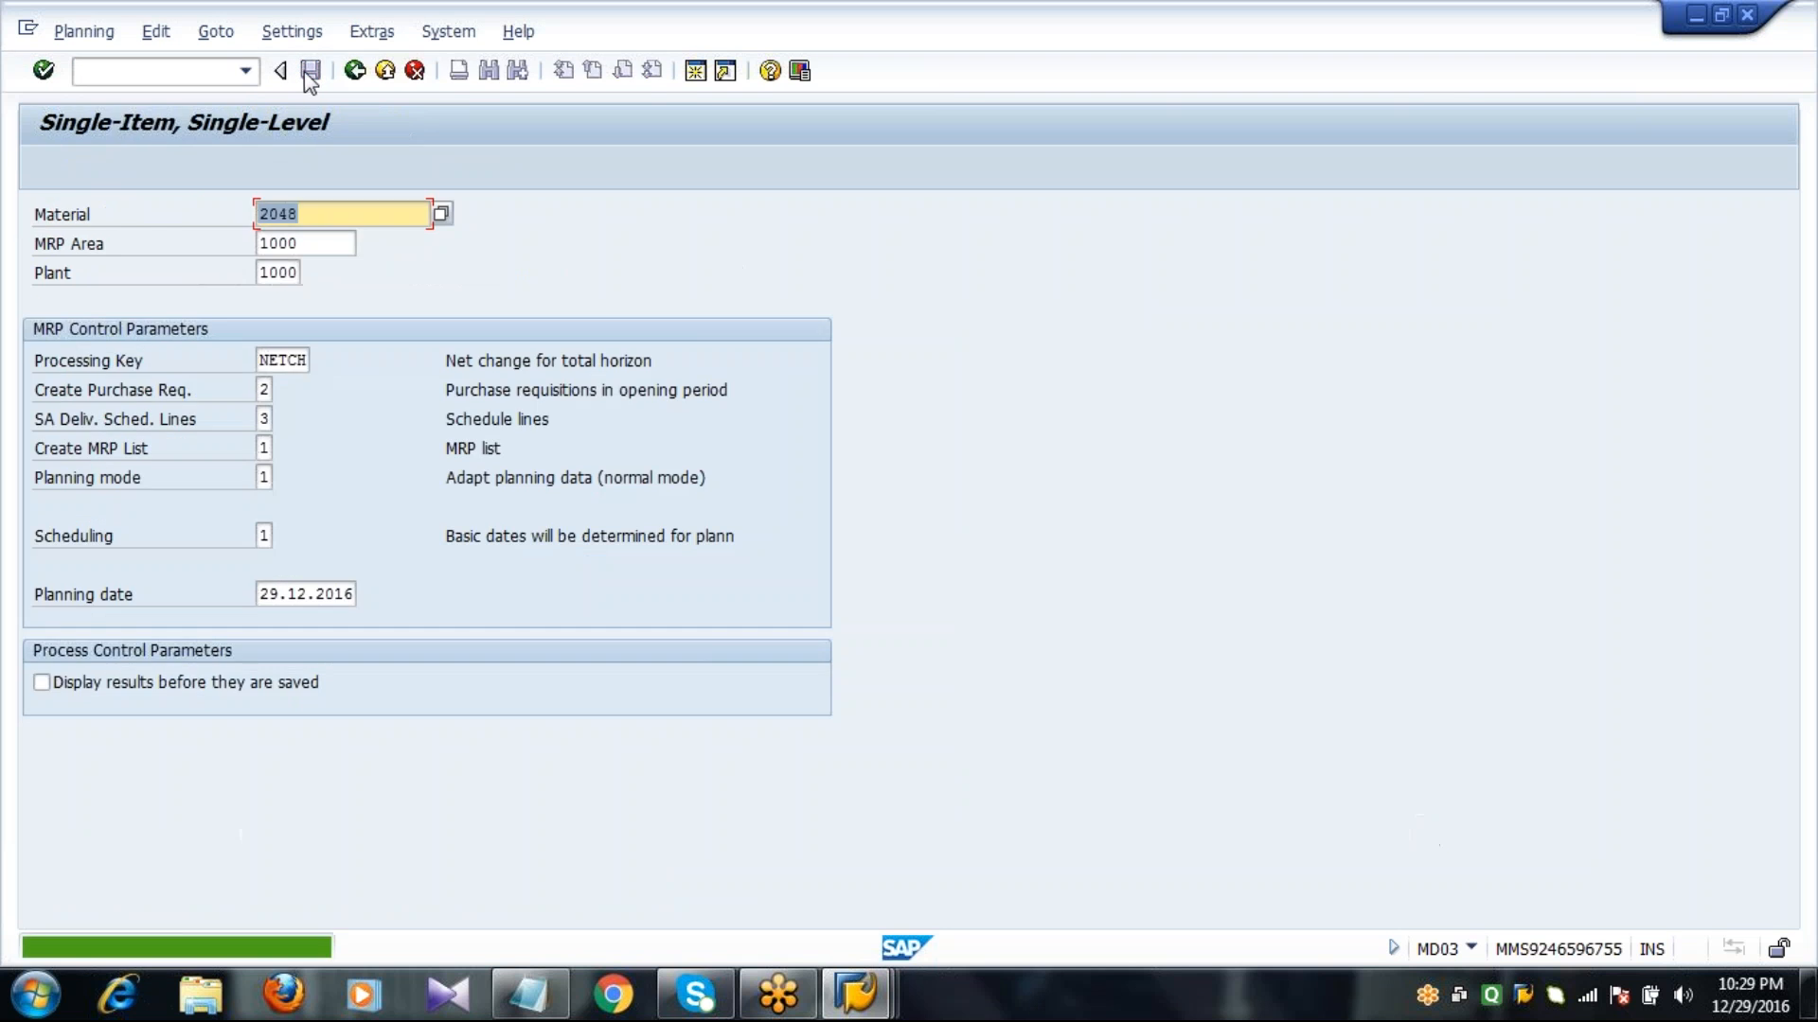
# Open the stock/requirements list in MD04 for material 2048 and show the details of the first planned order dated 11.01.2017.
pyautogui.click(207, 71)
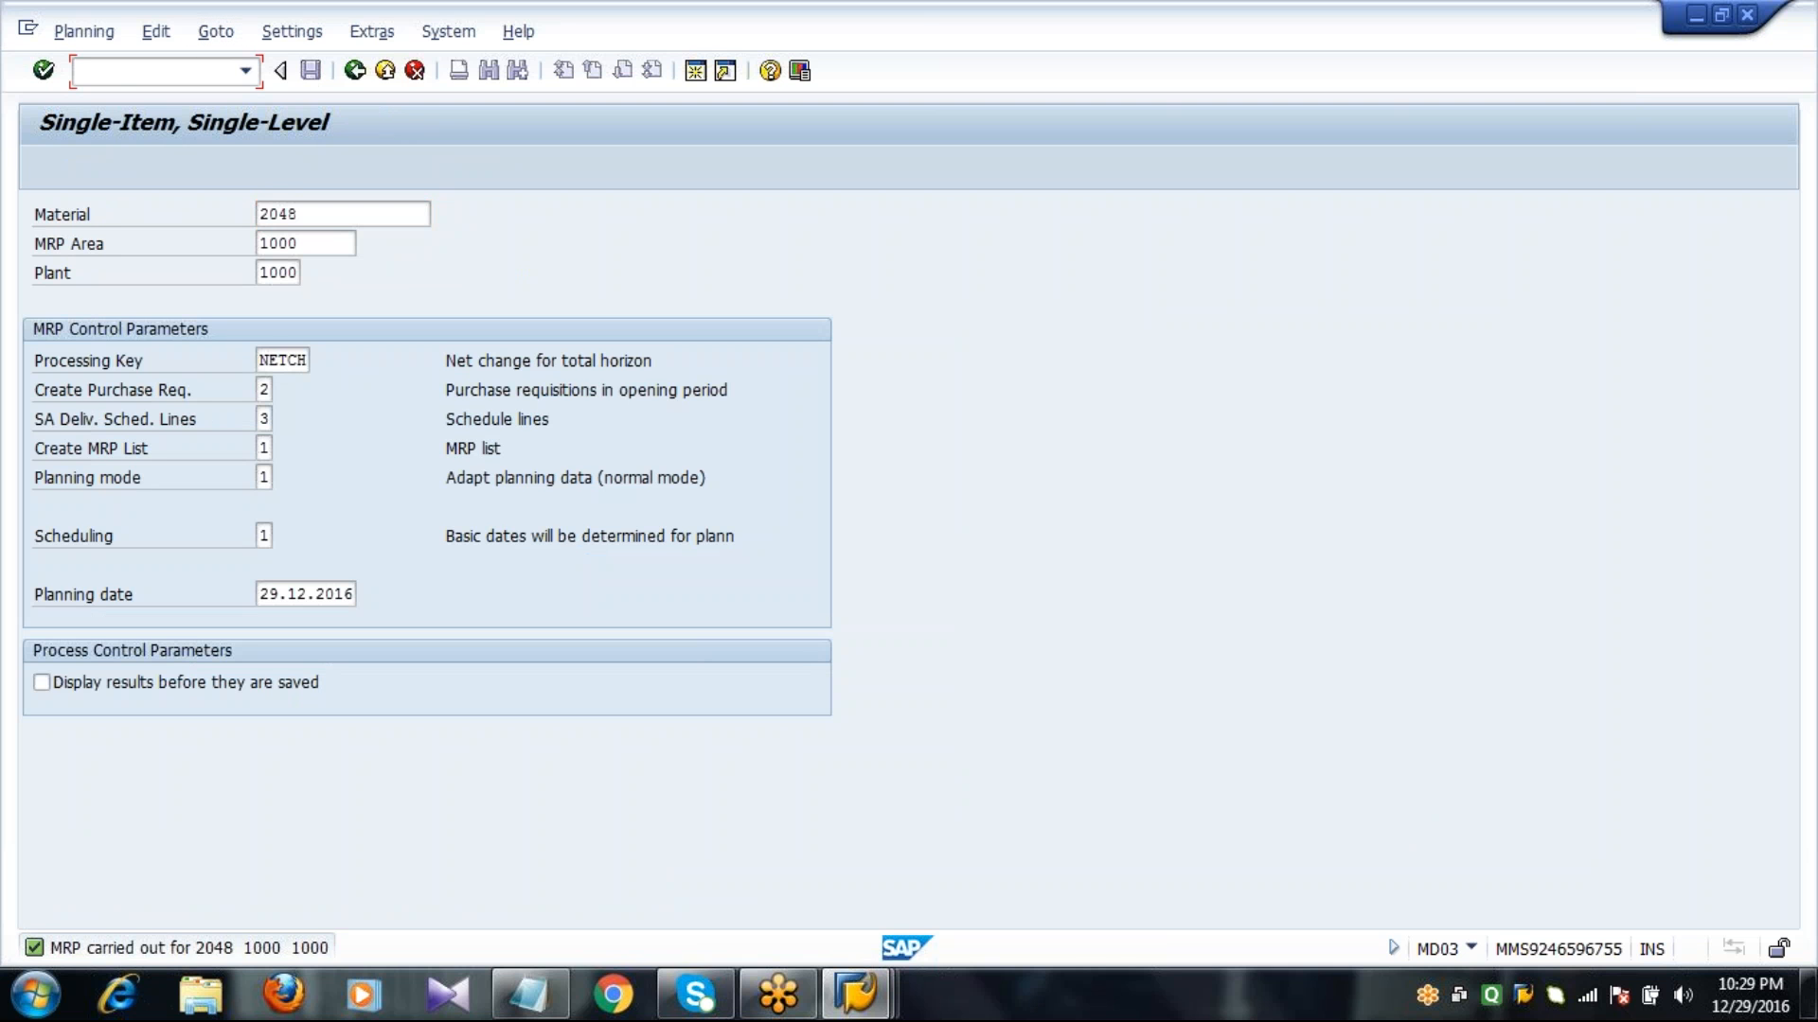
pyautogui.write('/NMD04')
pyautogui.press('Return')
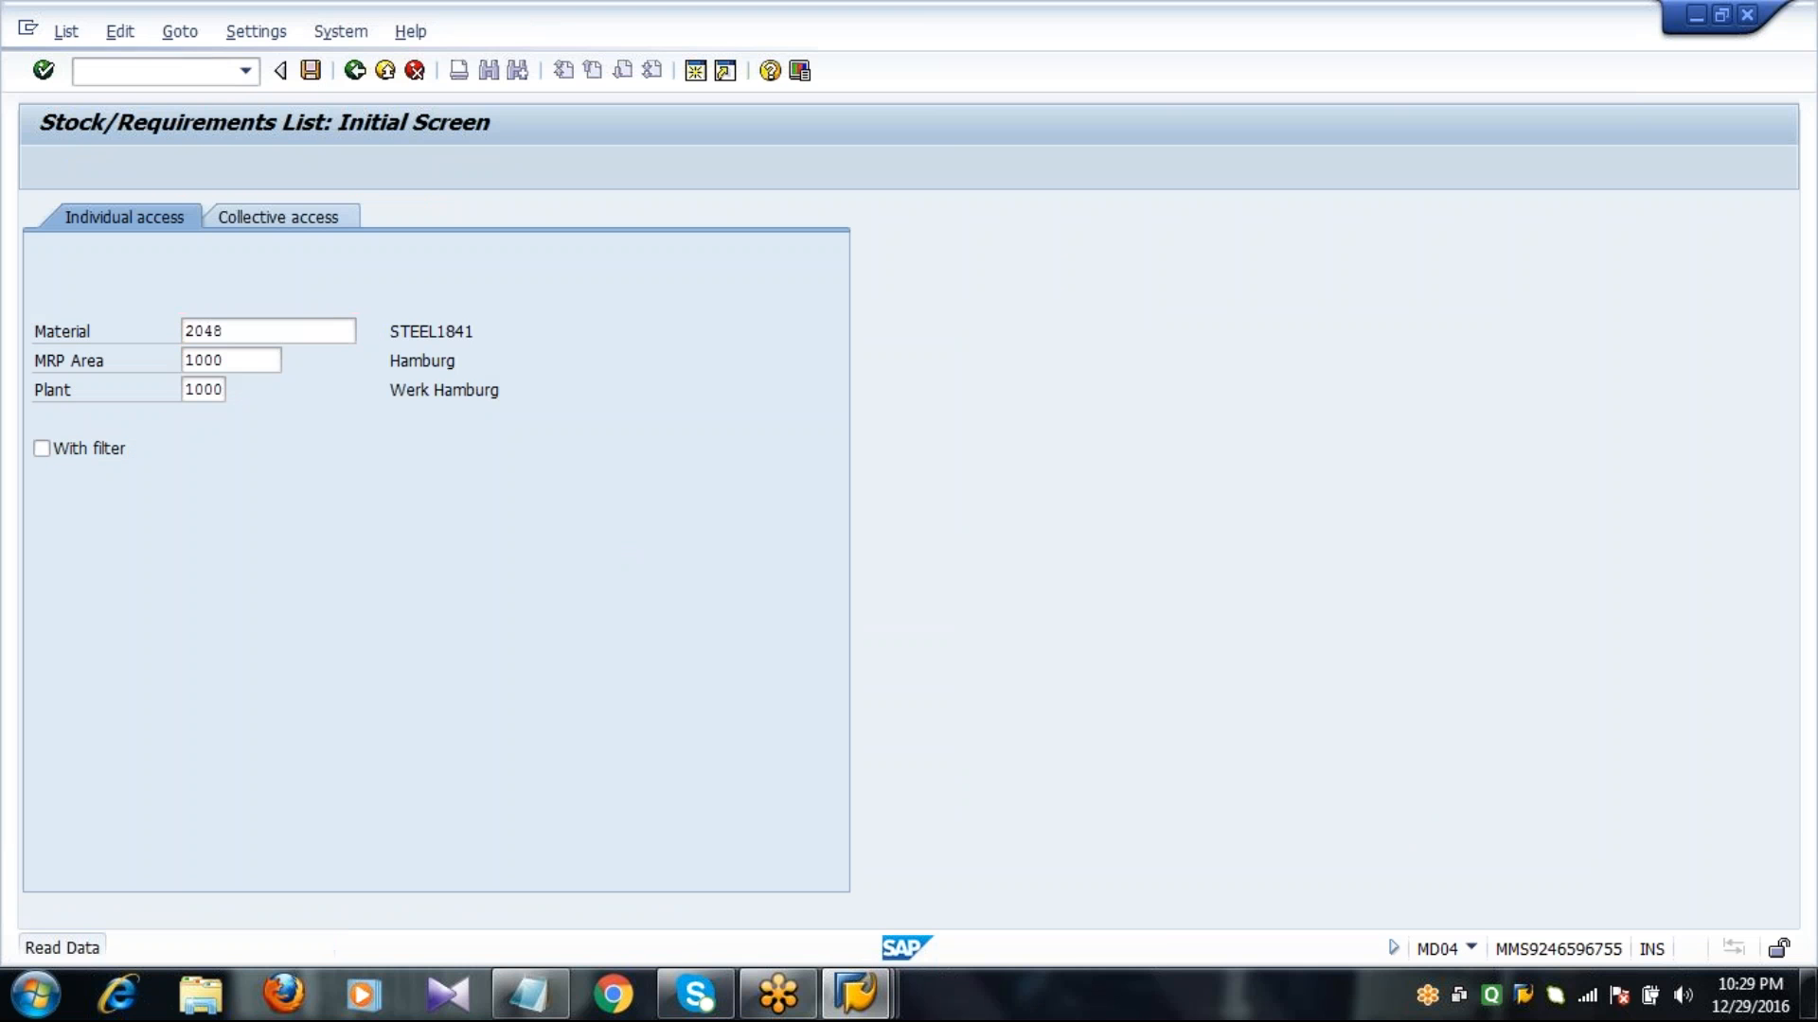
pyautogui.press('Return')
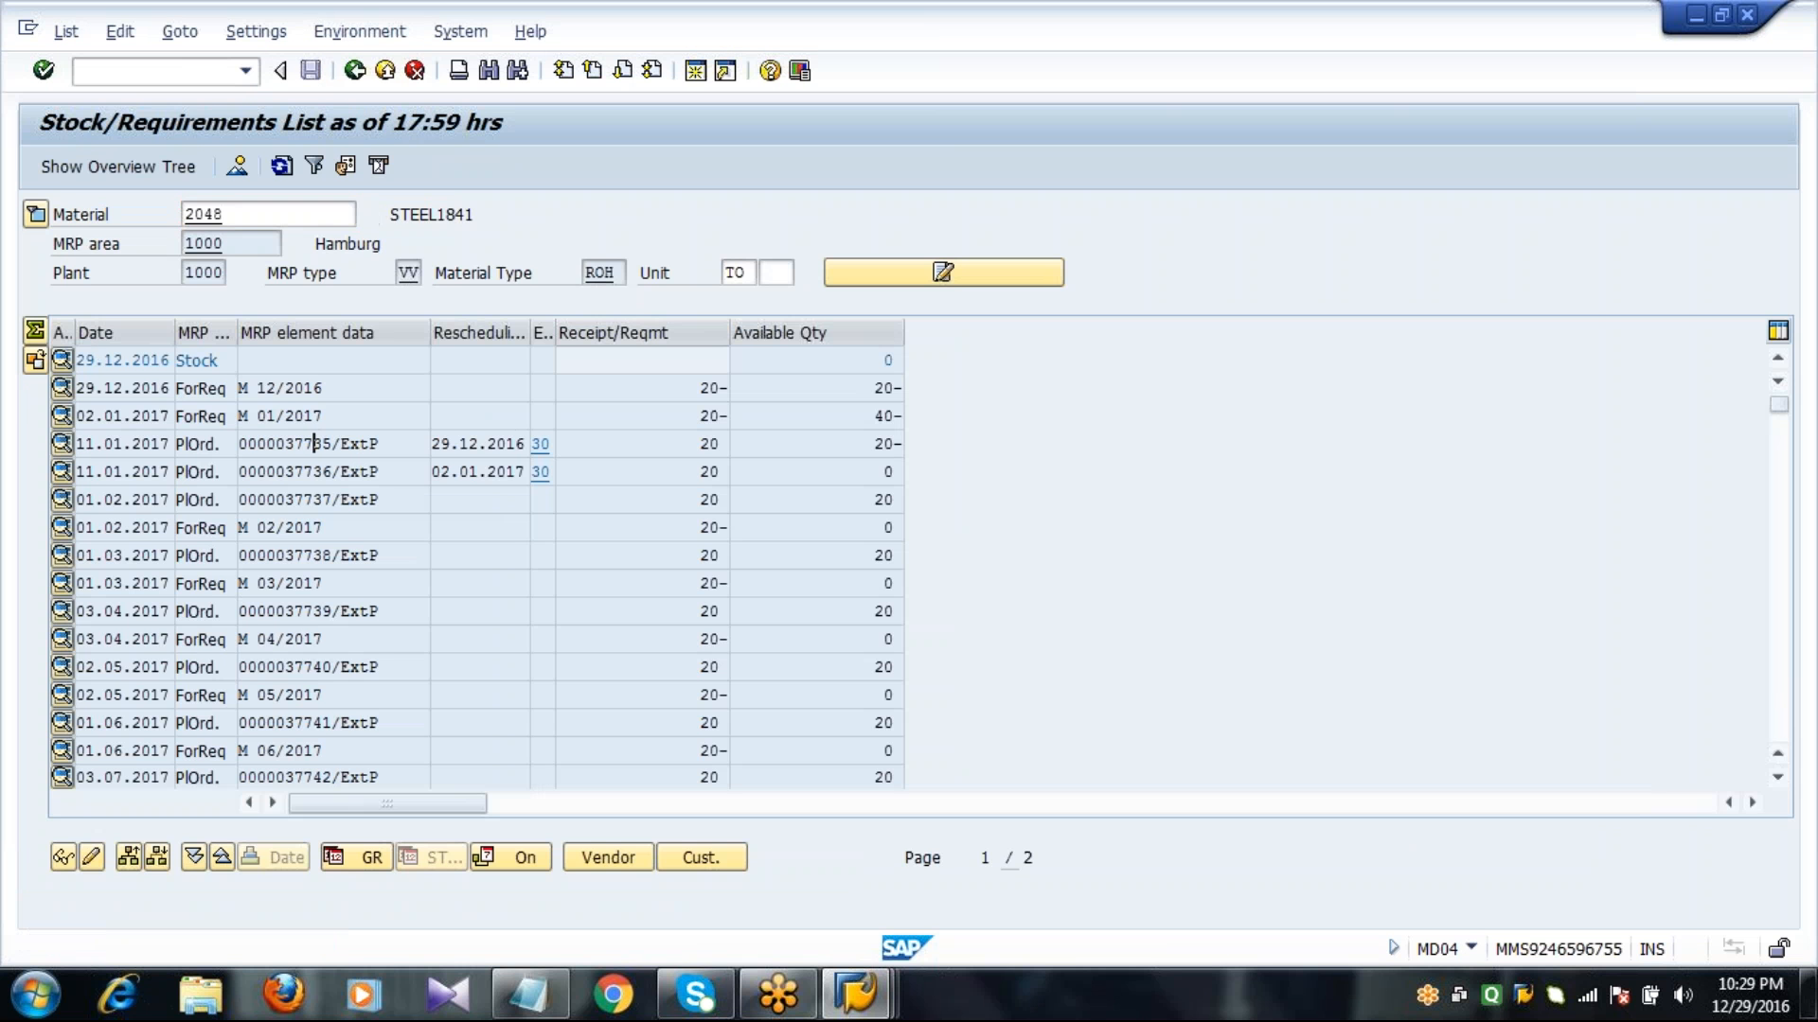
pyautogui.doubleClick(314, 443)
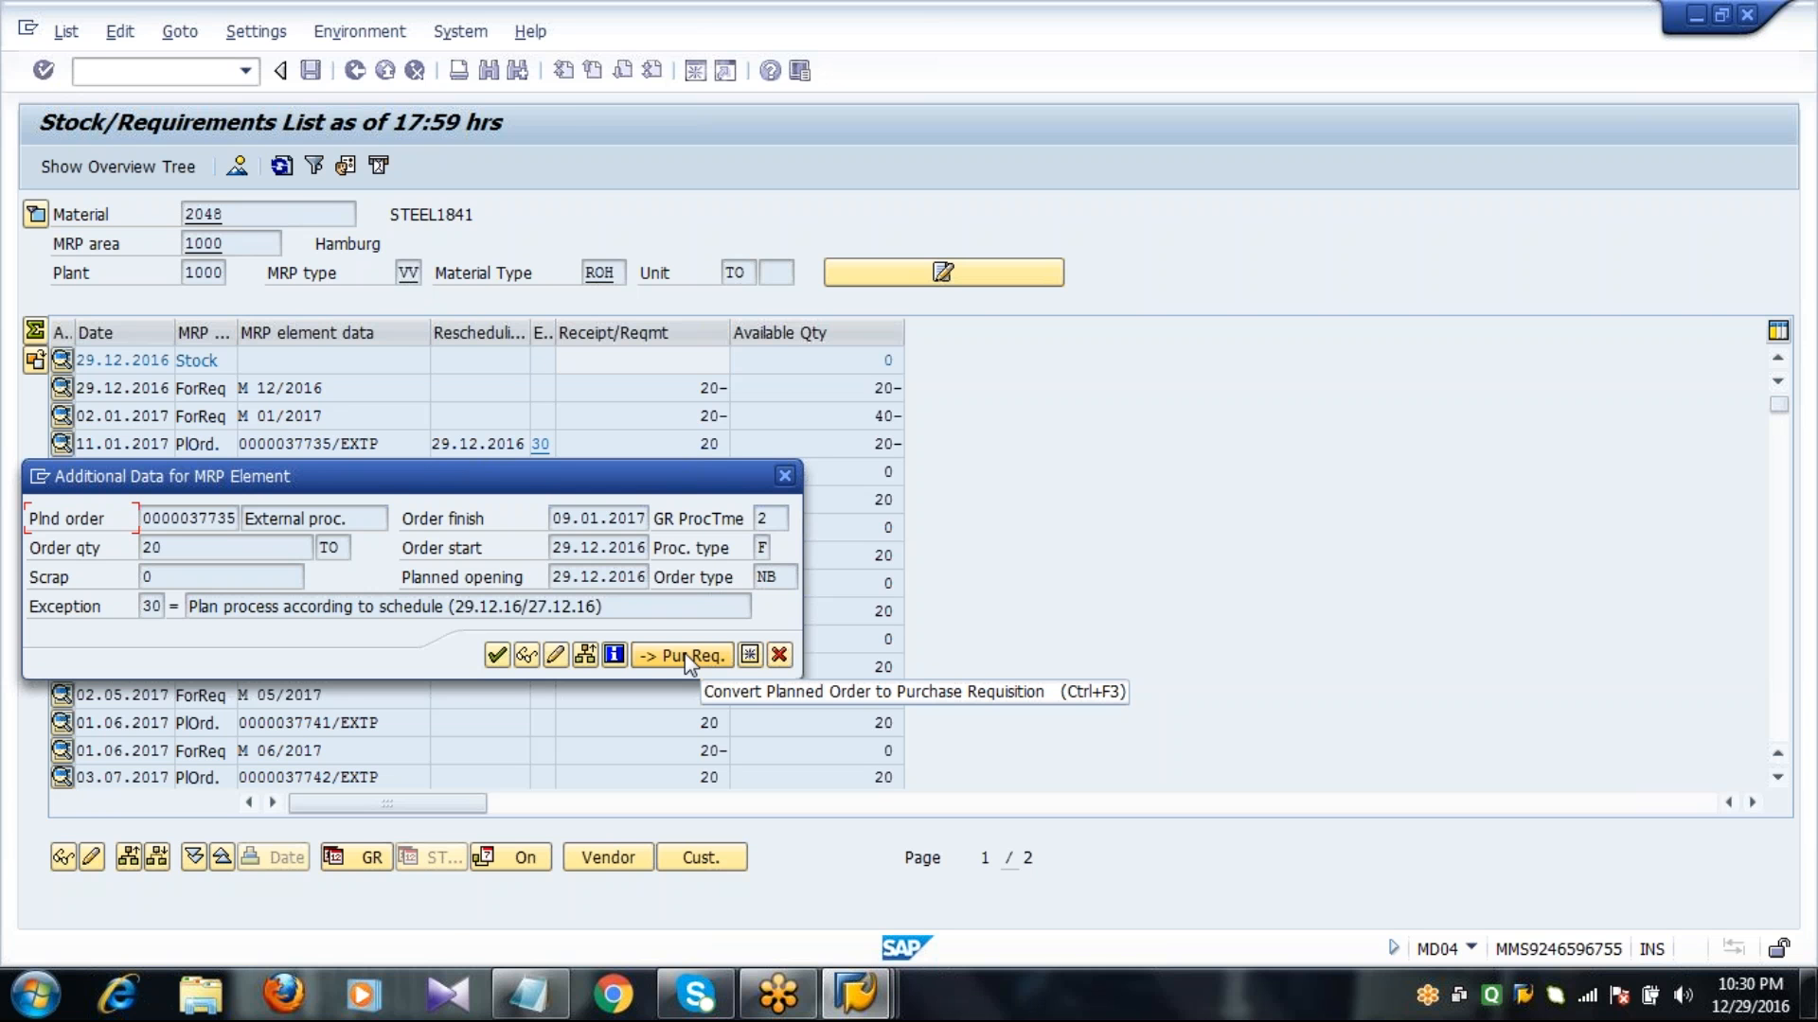
# Convert the first planned order dated 11.01.2017 into a purchase requisition with quantity 20 TO, and refresh the stock/requirements list.
pyautogui.click(683, 656)
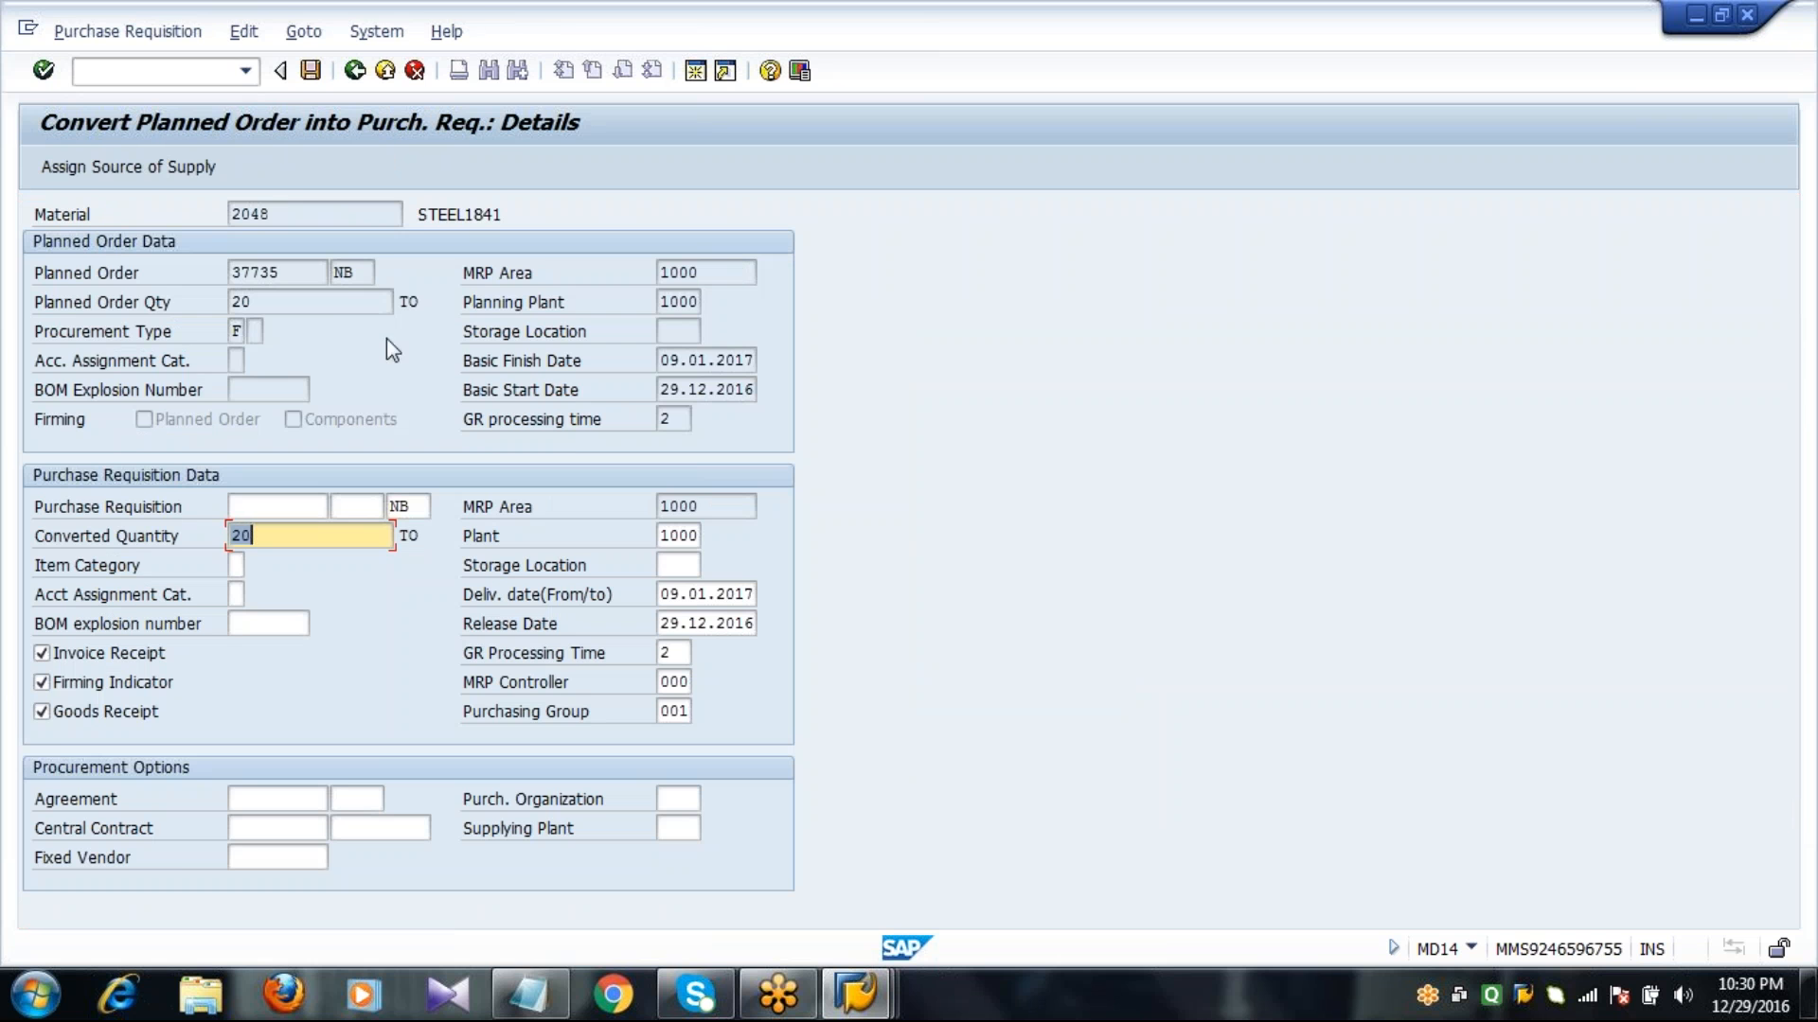
pyautogui.click(312, 71)
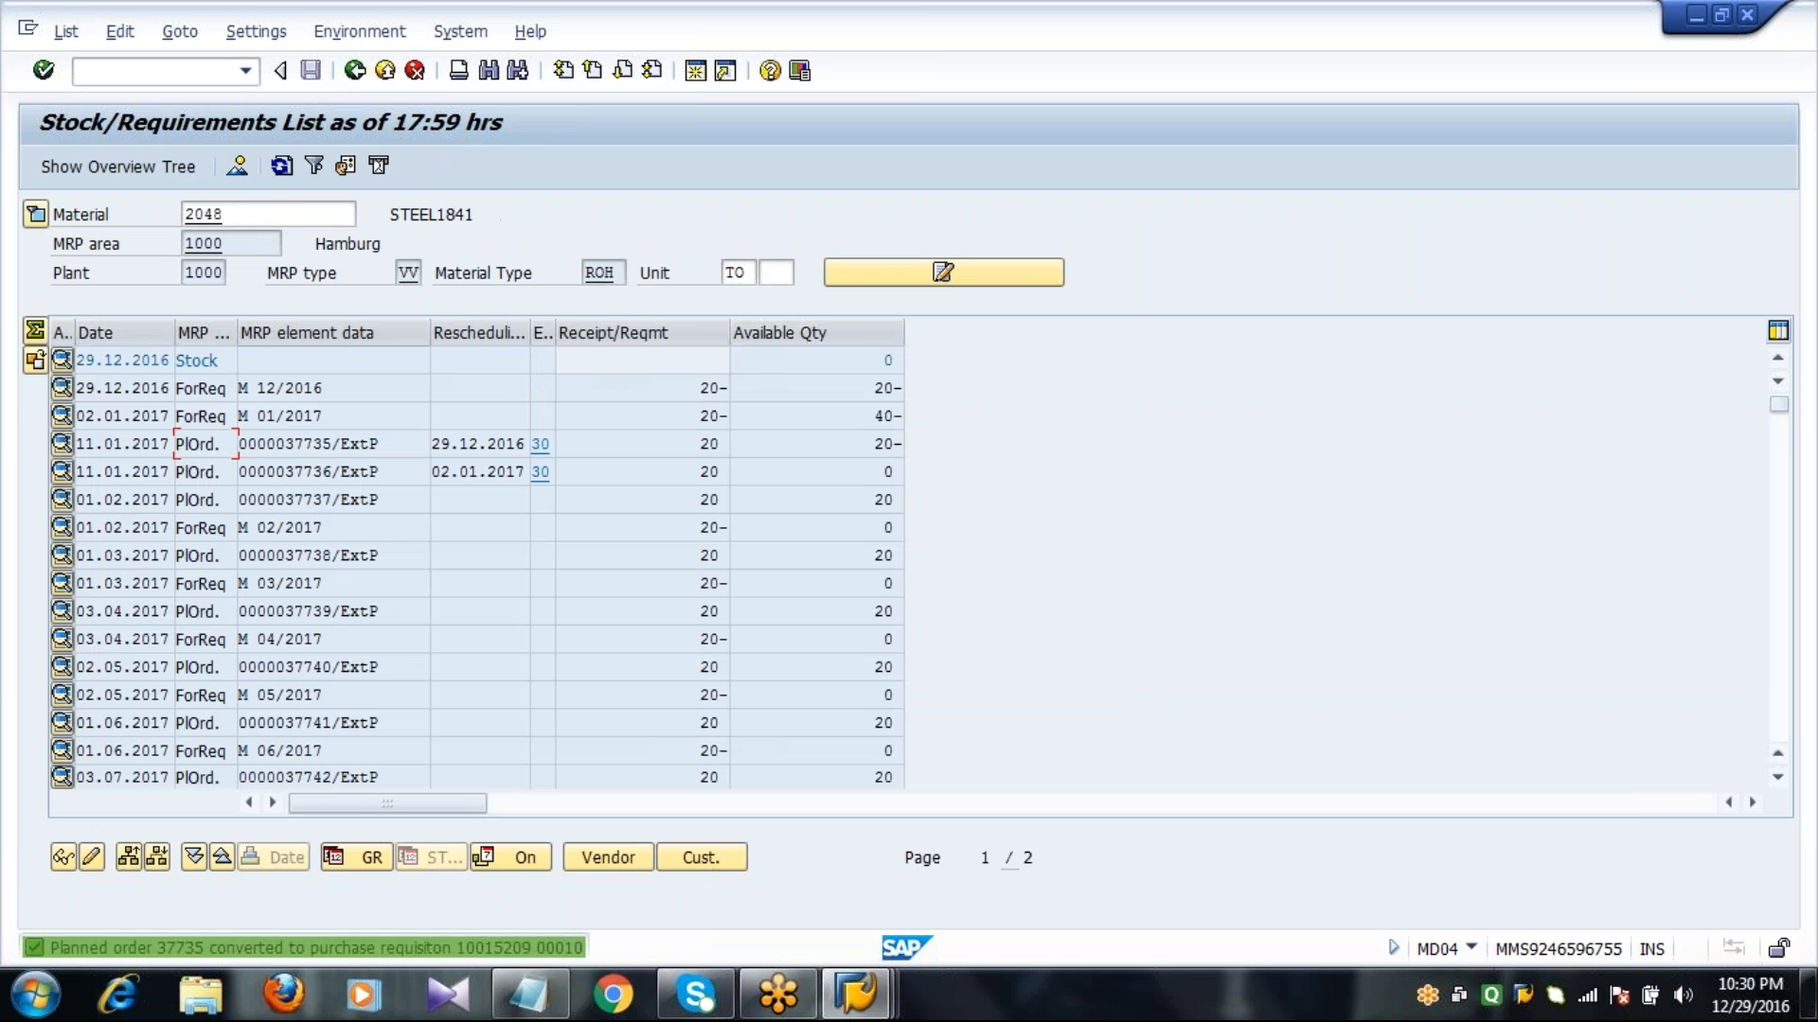
pyautogui.click(282, 168)
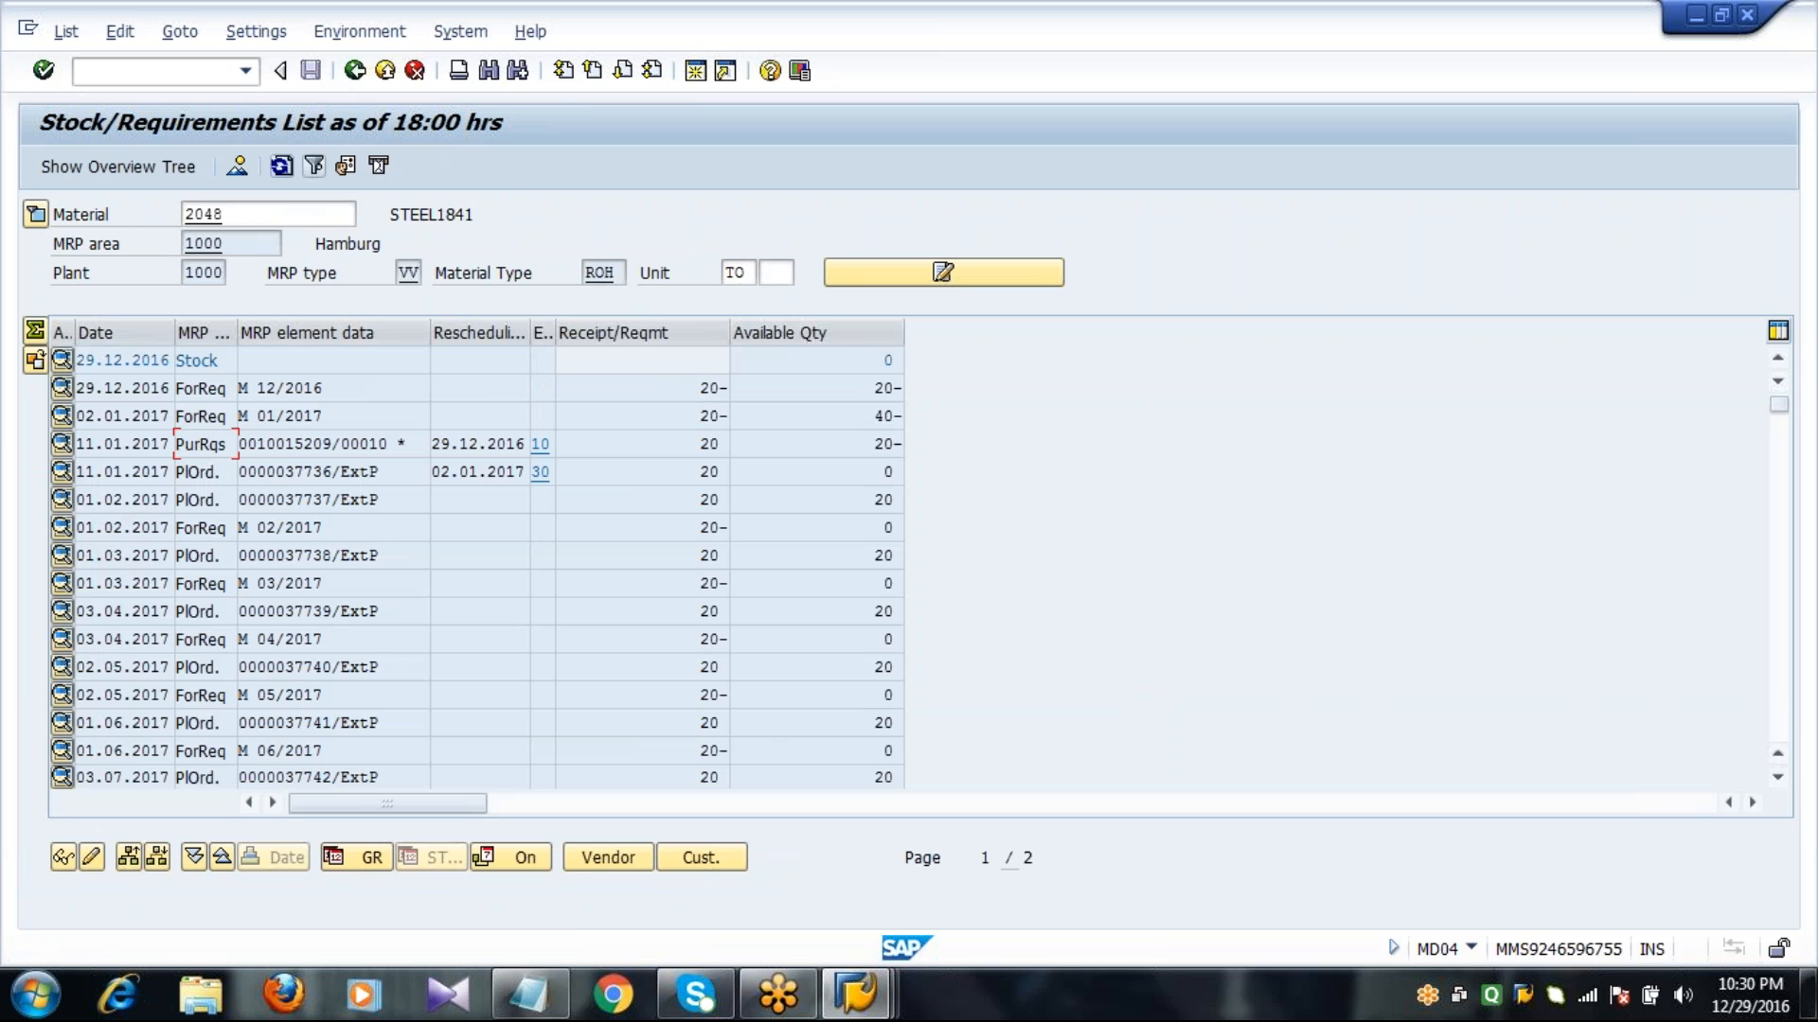
# Start a purchase order from the purchase requisition dated 11.01.2017 and adopt the open requisition as its item.
pyautogui.click(286, 443)
pyautogui.doubleClick(286, 443)
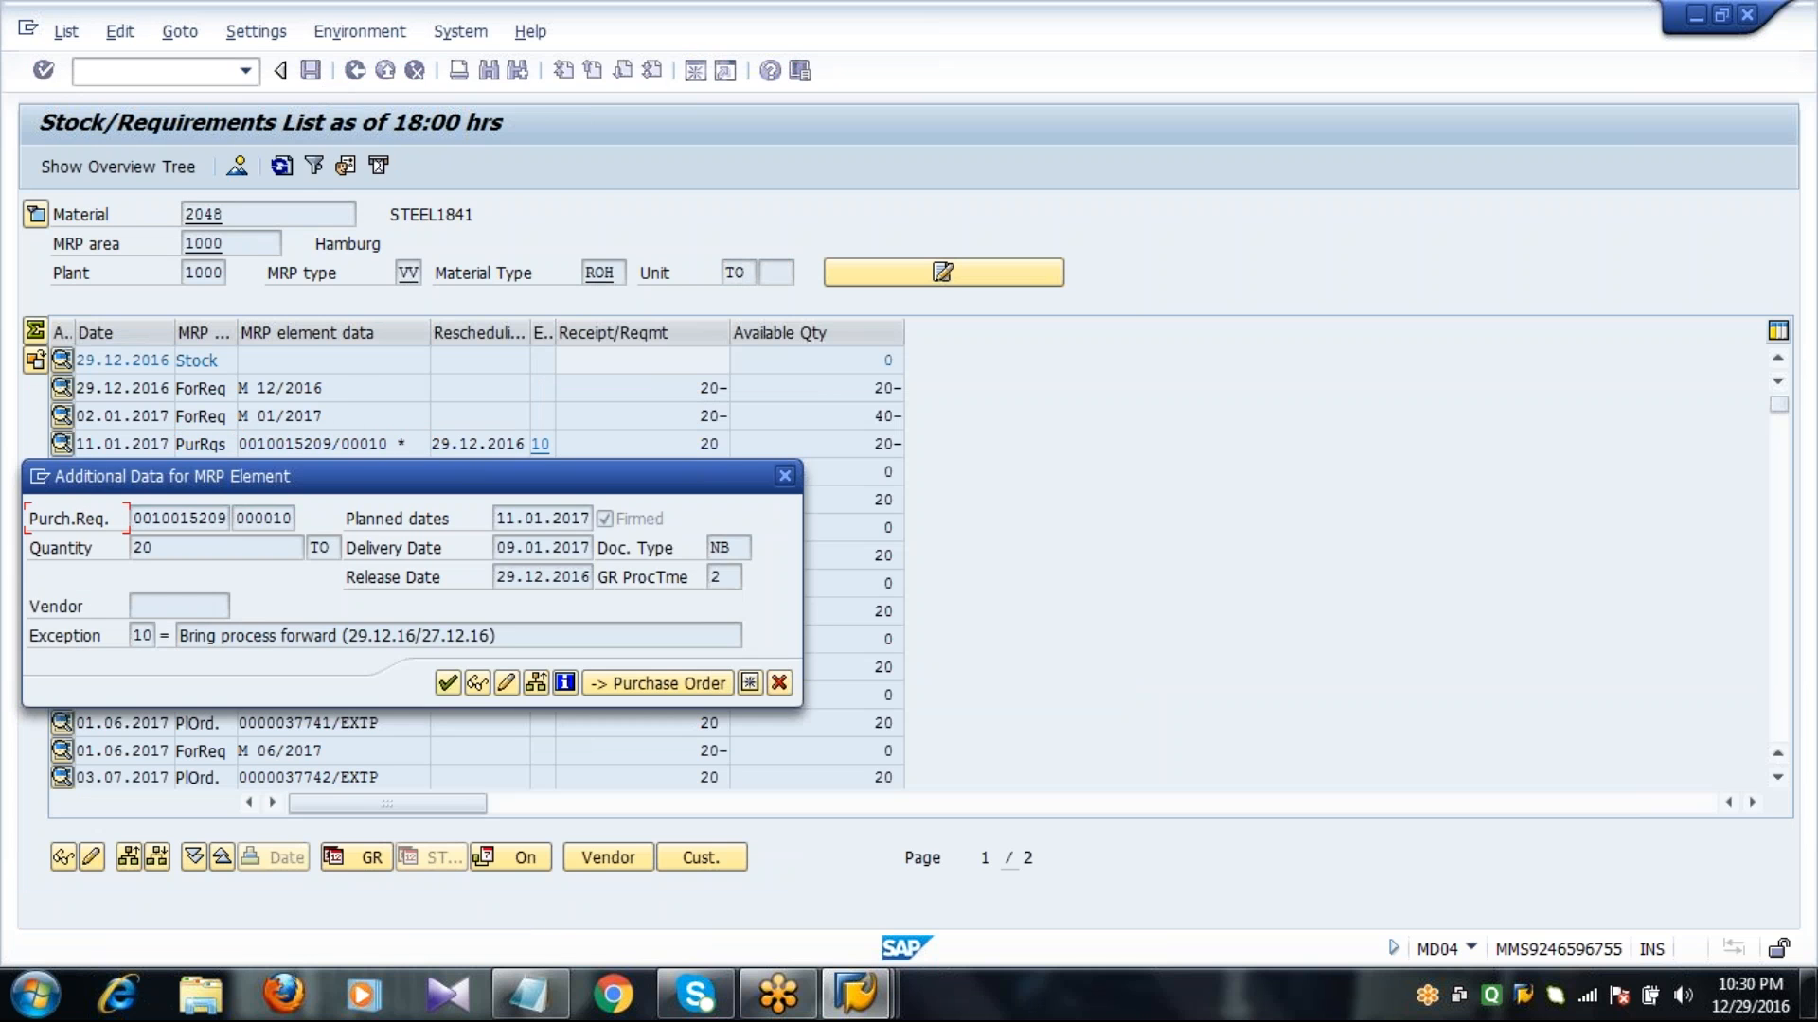
pyautogui.click(619, 685)
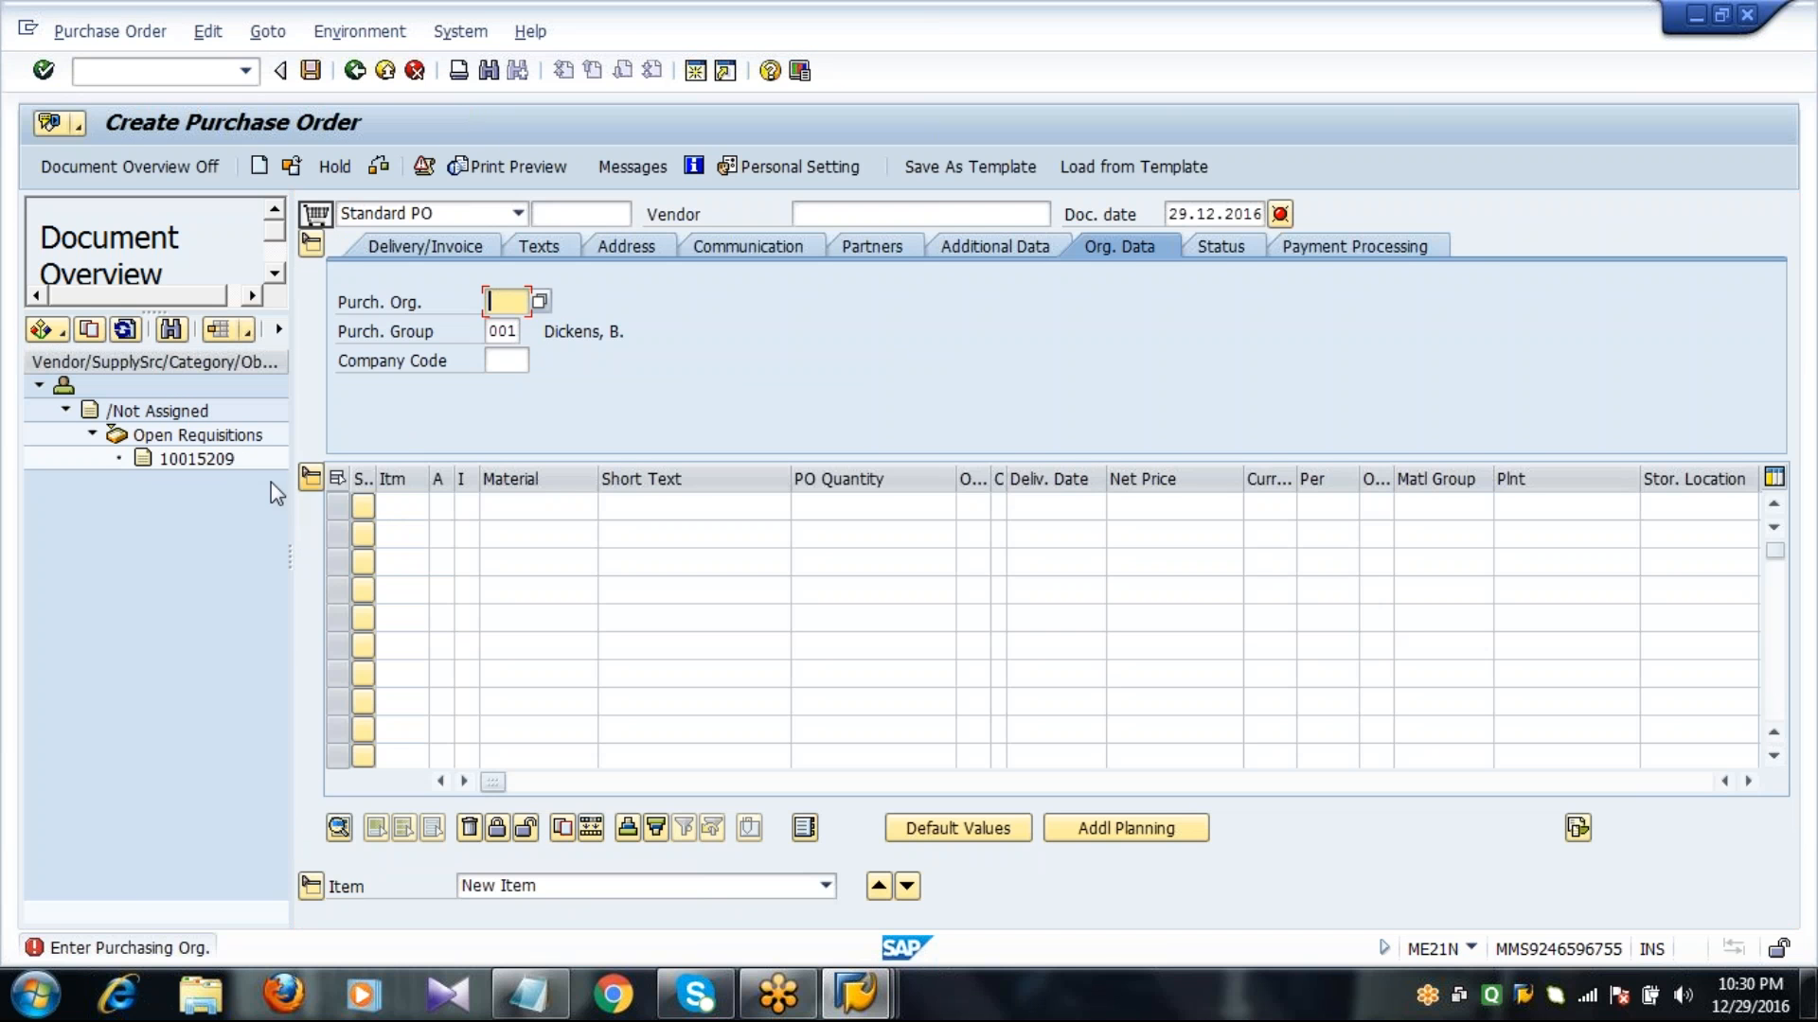
pyautogui.click(196, 458)
pyautogui.click(90, 330)
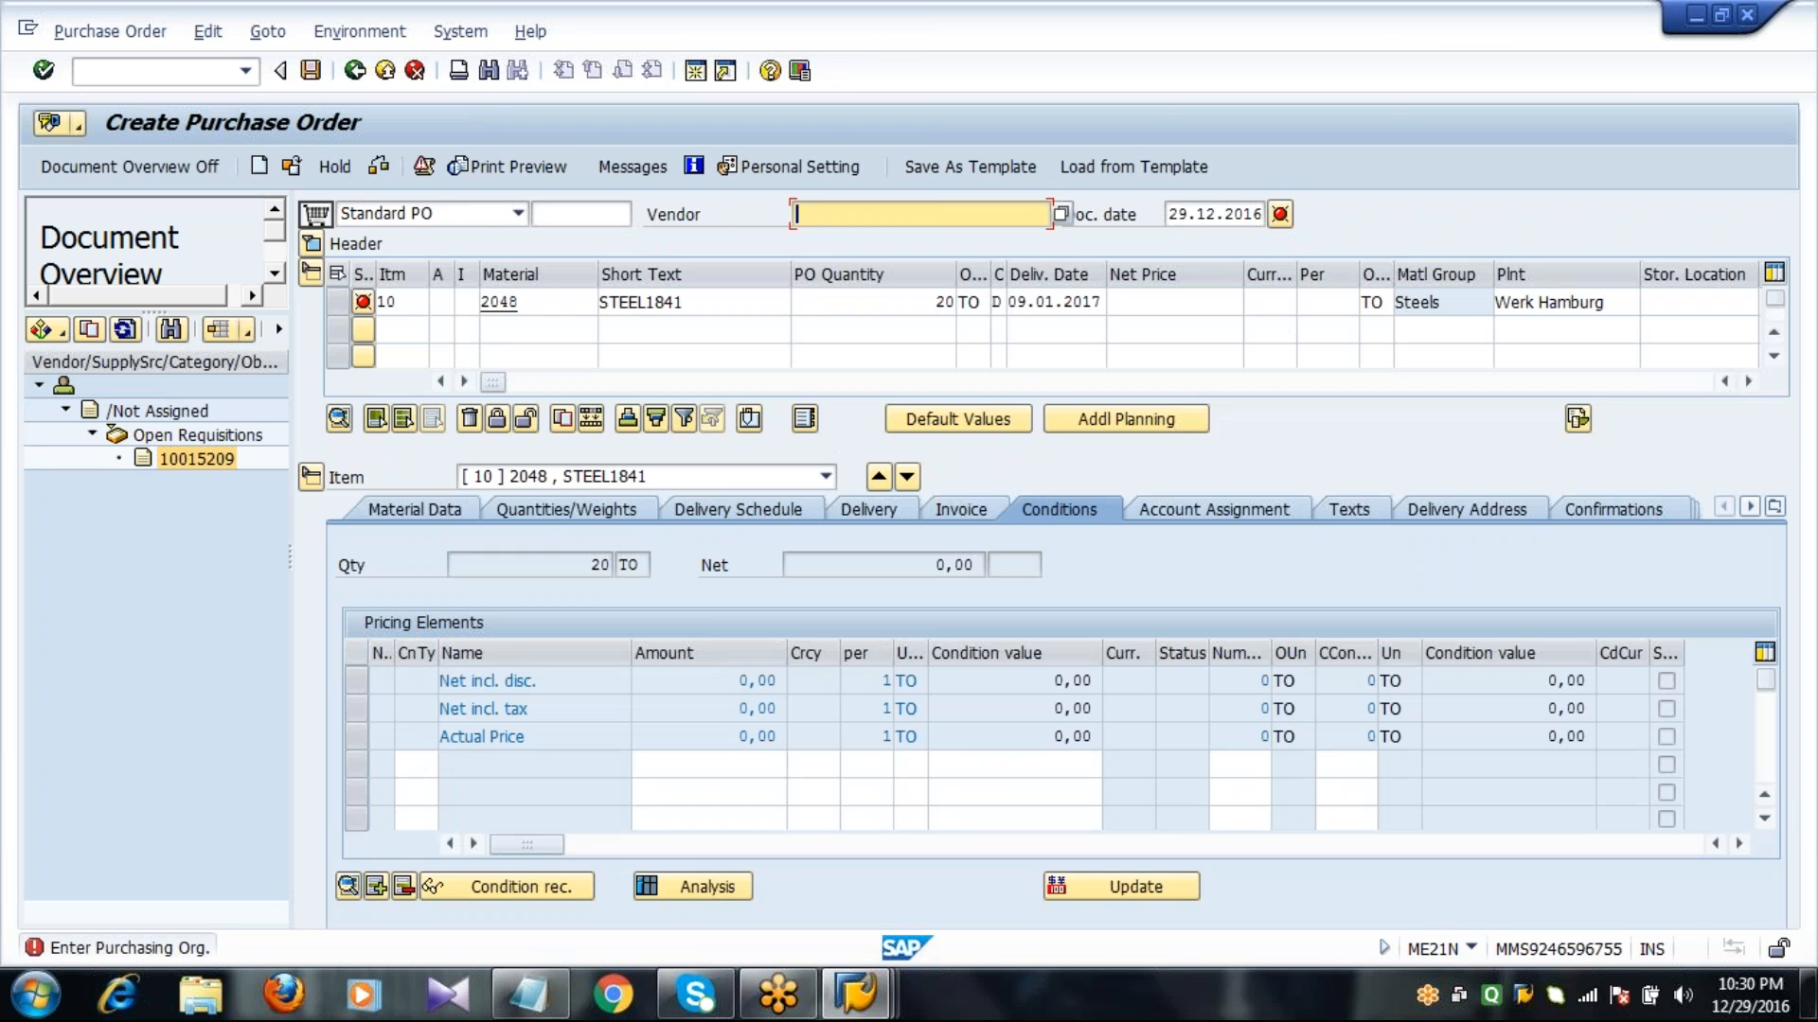
# Enter vendor 1000 and purchasing organization 1000 in the purchase order header.
pyautogui.write('1000')
pyautogui.press('Return')
pyautogui.write('1000')
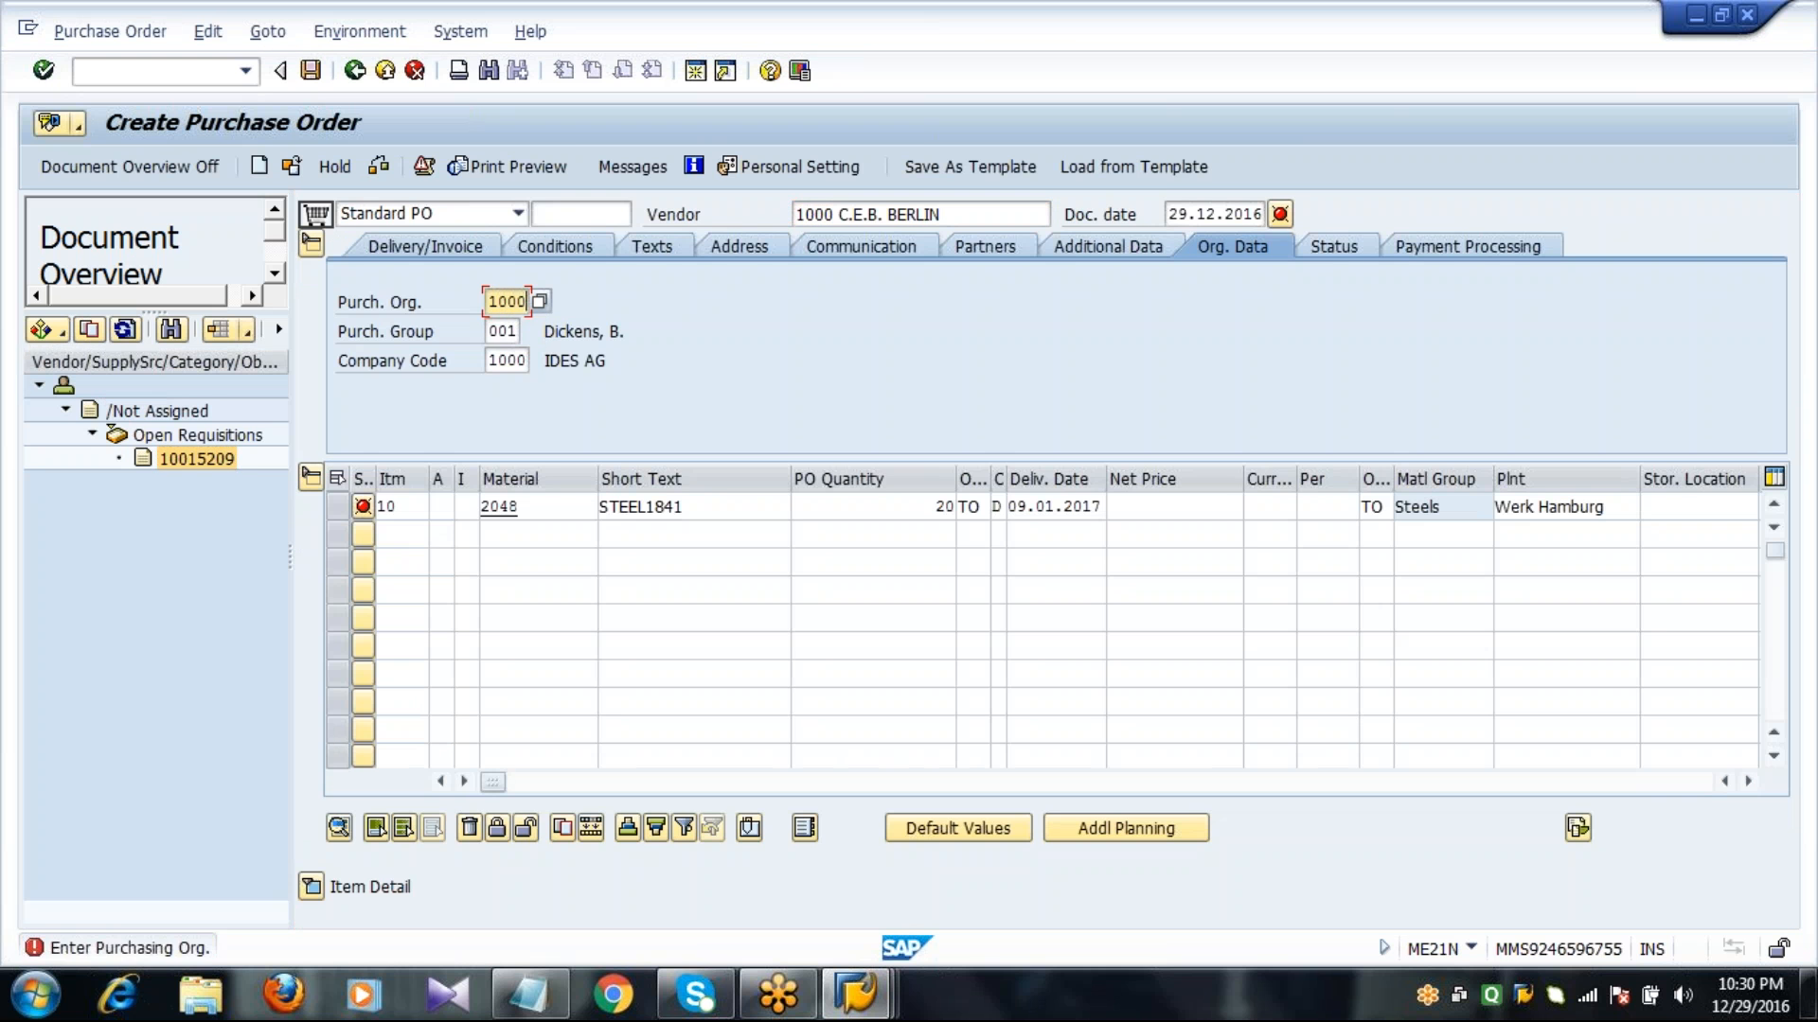
# Set net price 100 and storage location 0001 for the STEEL1841 item, and save the purchase order.
pyautogui.click(1174, 507)
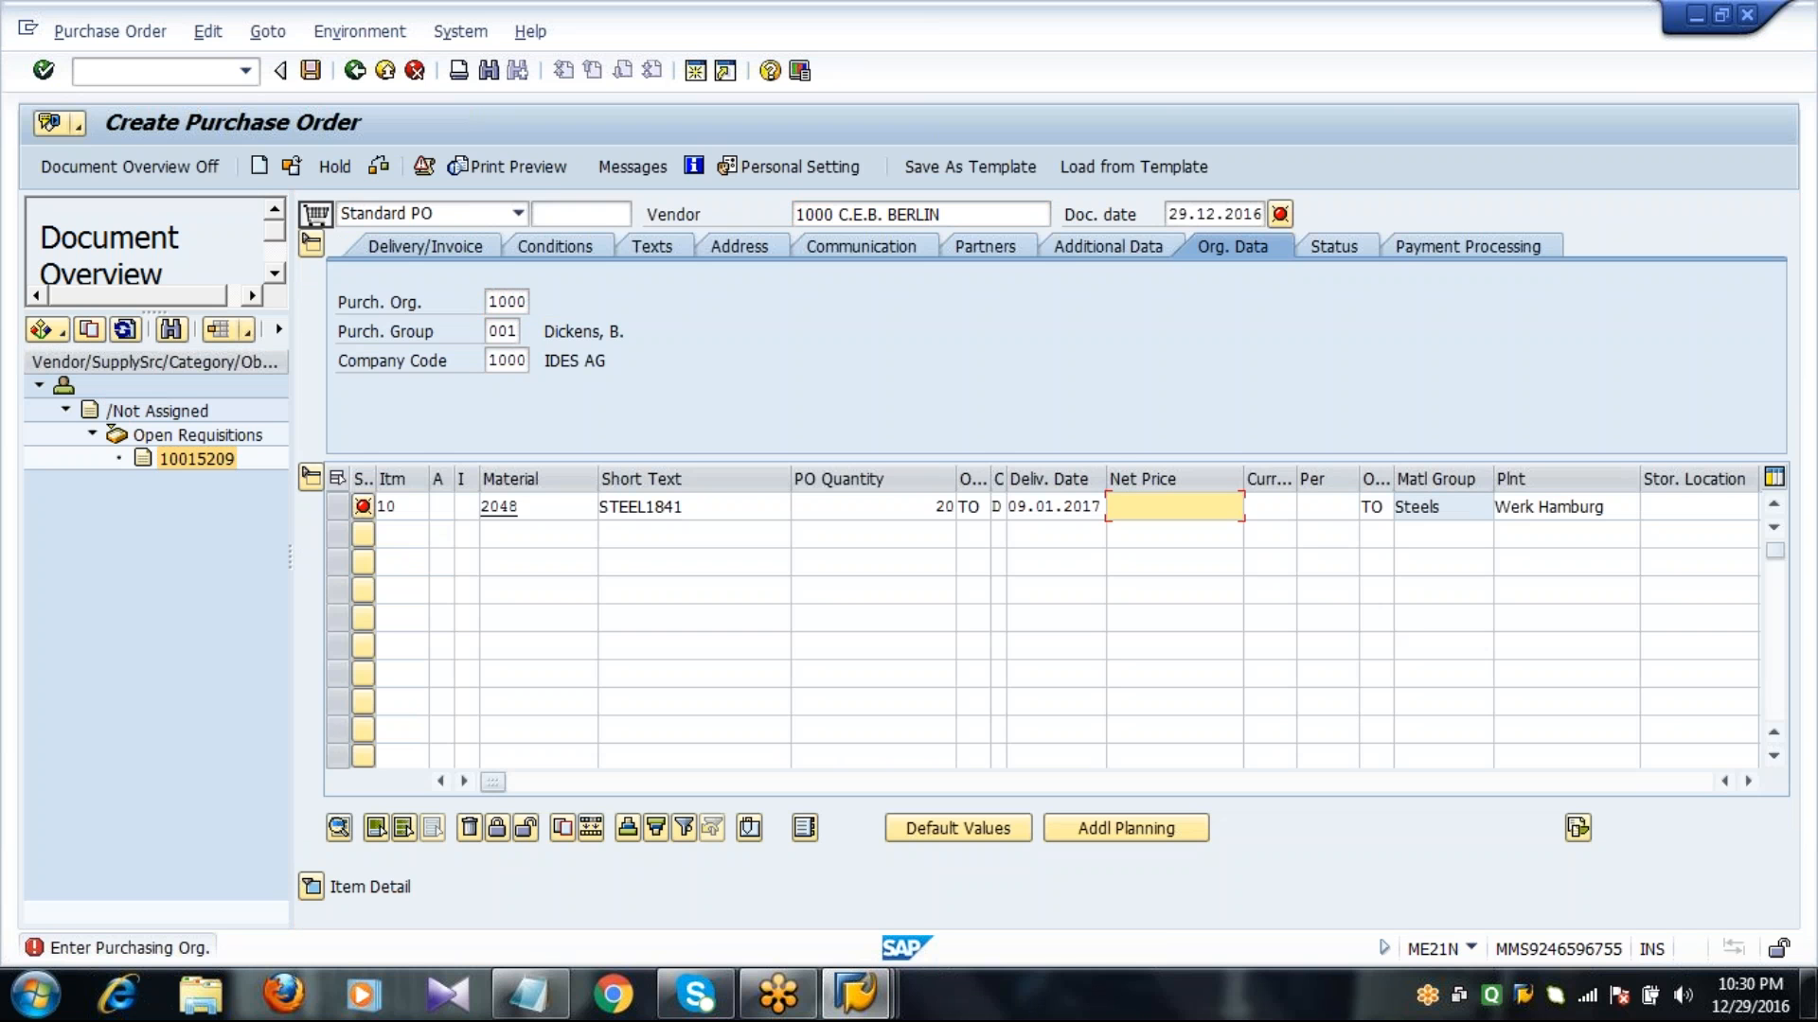
pyautogui.write('100')
pyautogui.press('Tab')
pyautogui.press('Tab')
pyautogui.press('Tab')
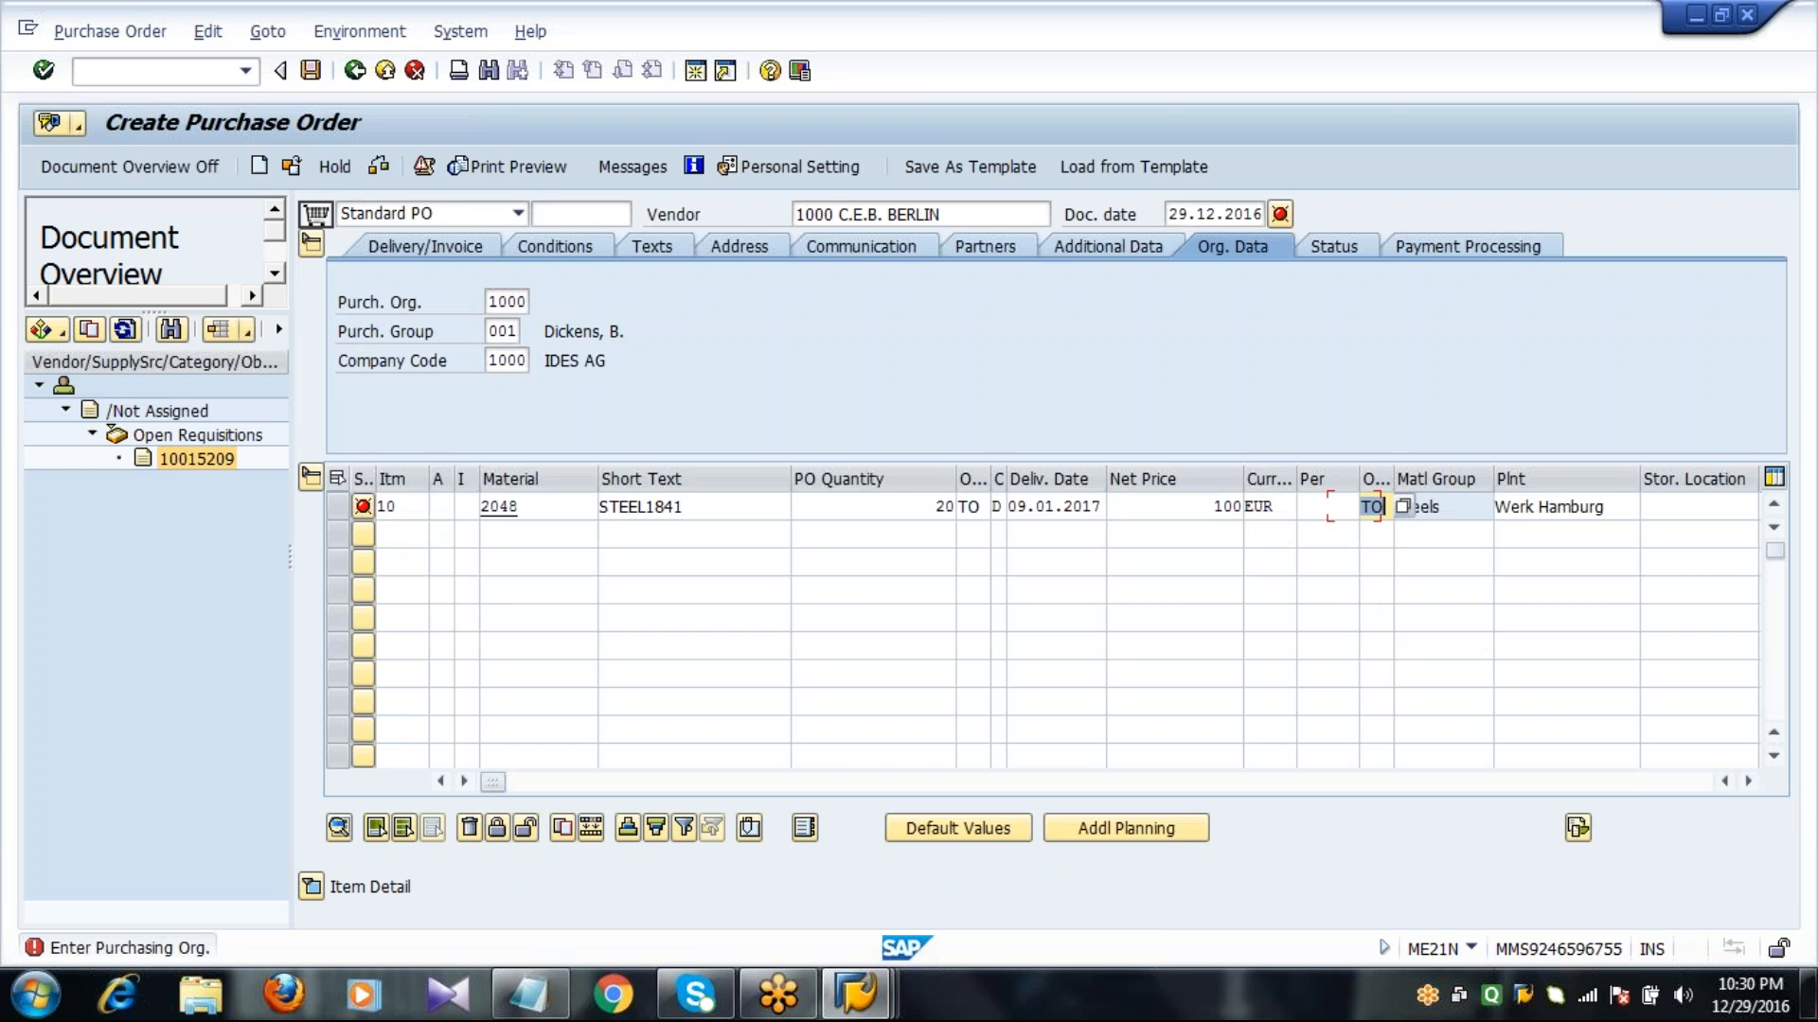
pyautogui.press('Tab')
pyautogui.press('Tab')
pyautogui.press('Tab')
pyautogui.write('0001')
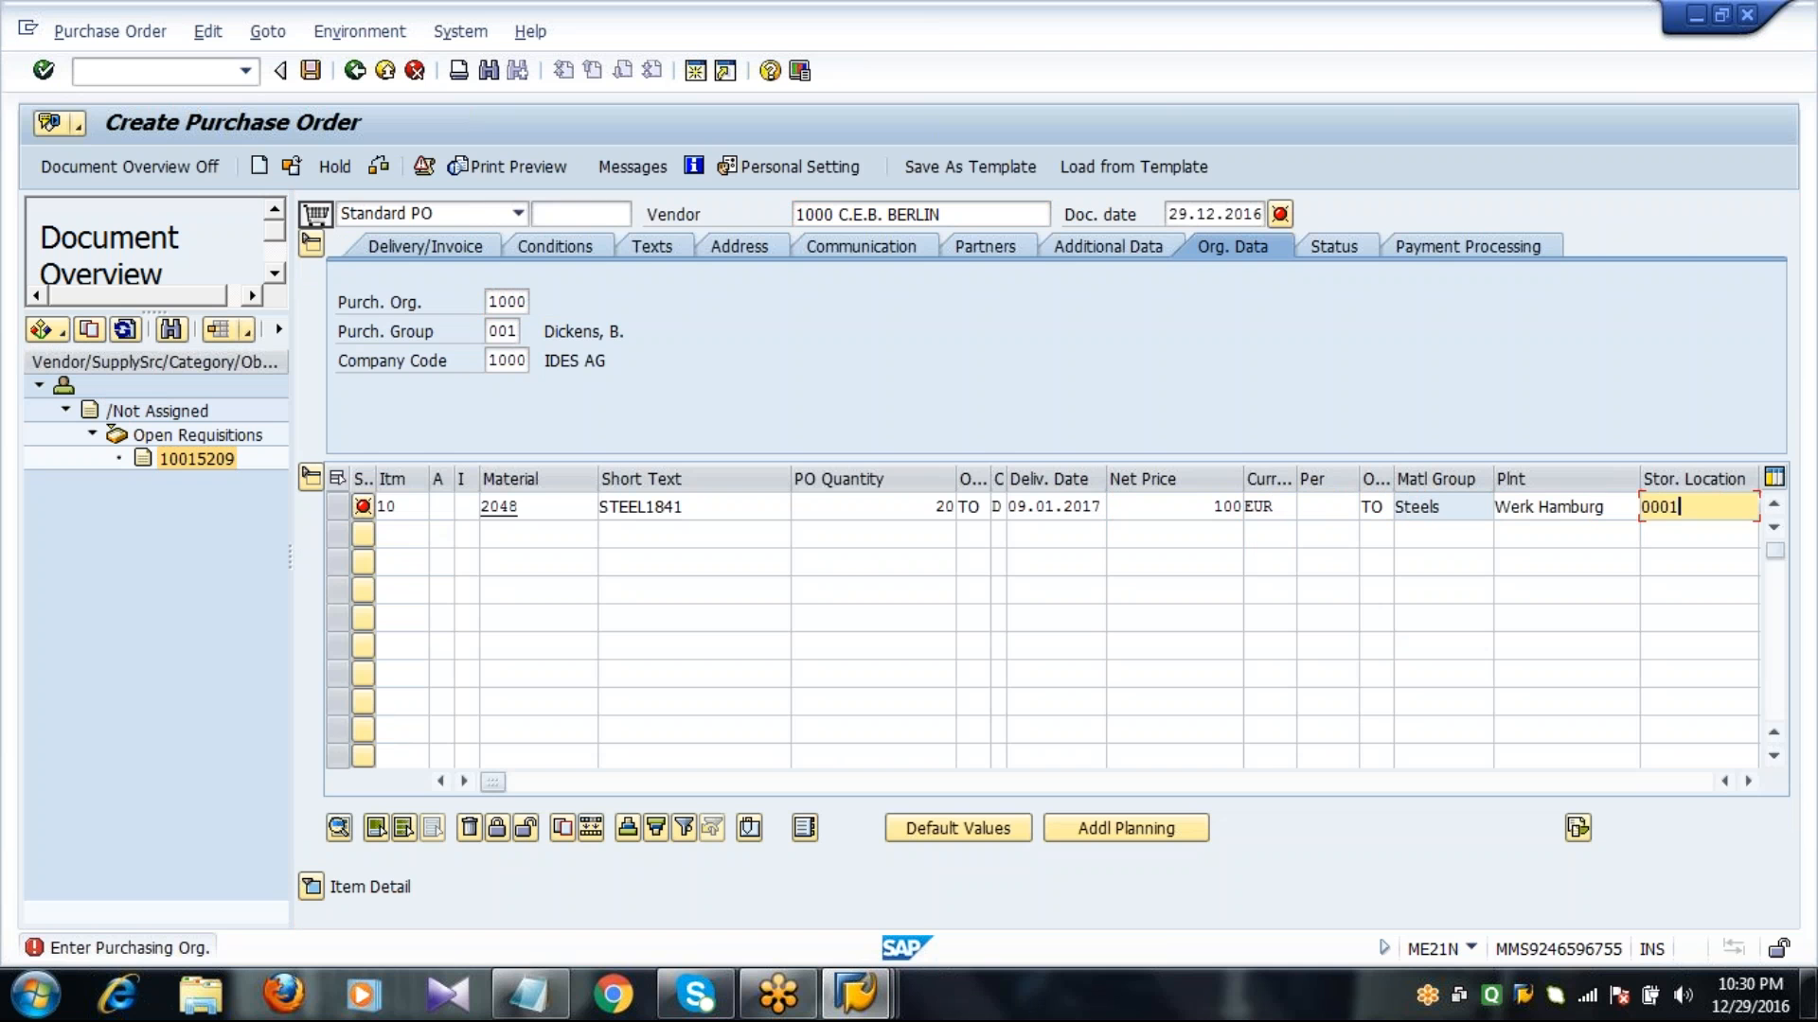
pyautogui.press('Return')
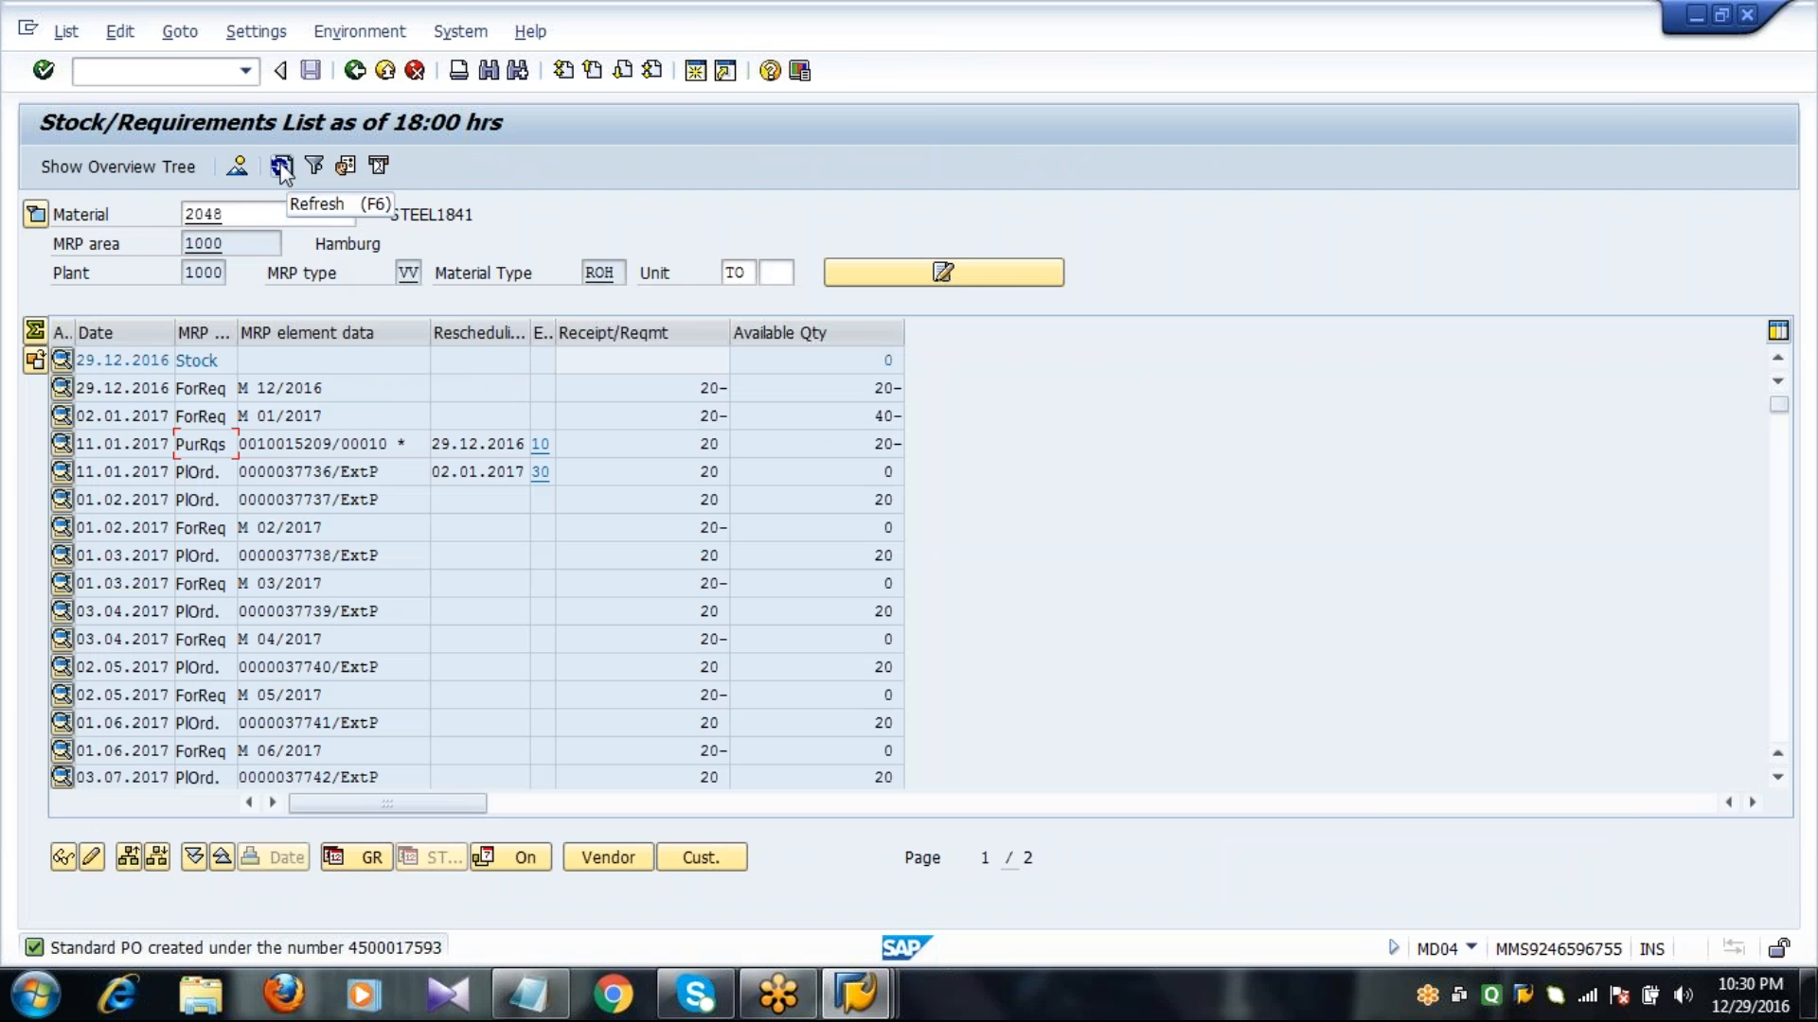
# Refresh the stock/requirements list and load the new purchase order into the MIGO goods receipt.
pyautogui.click(281, 171)
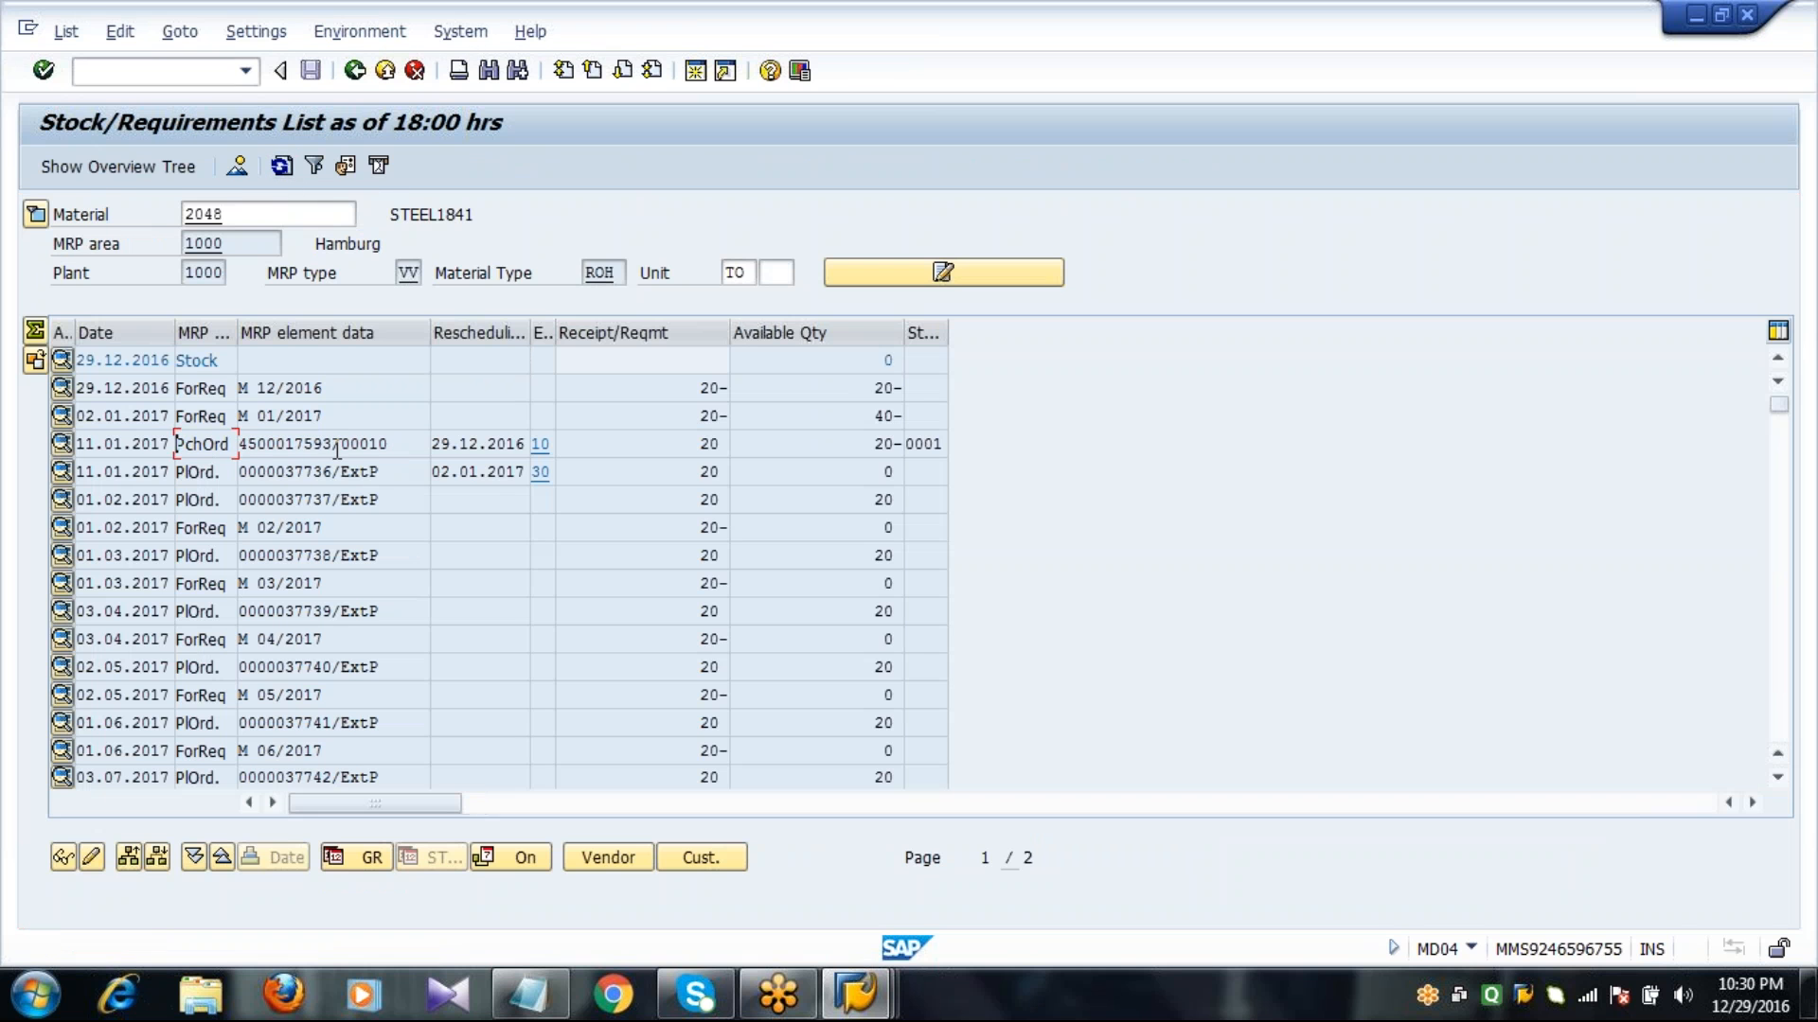
pyautogui.click(336, 451)
pyautogui.moveTo(858, 994)
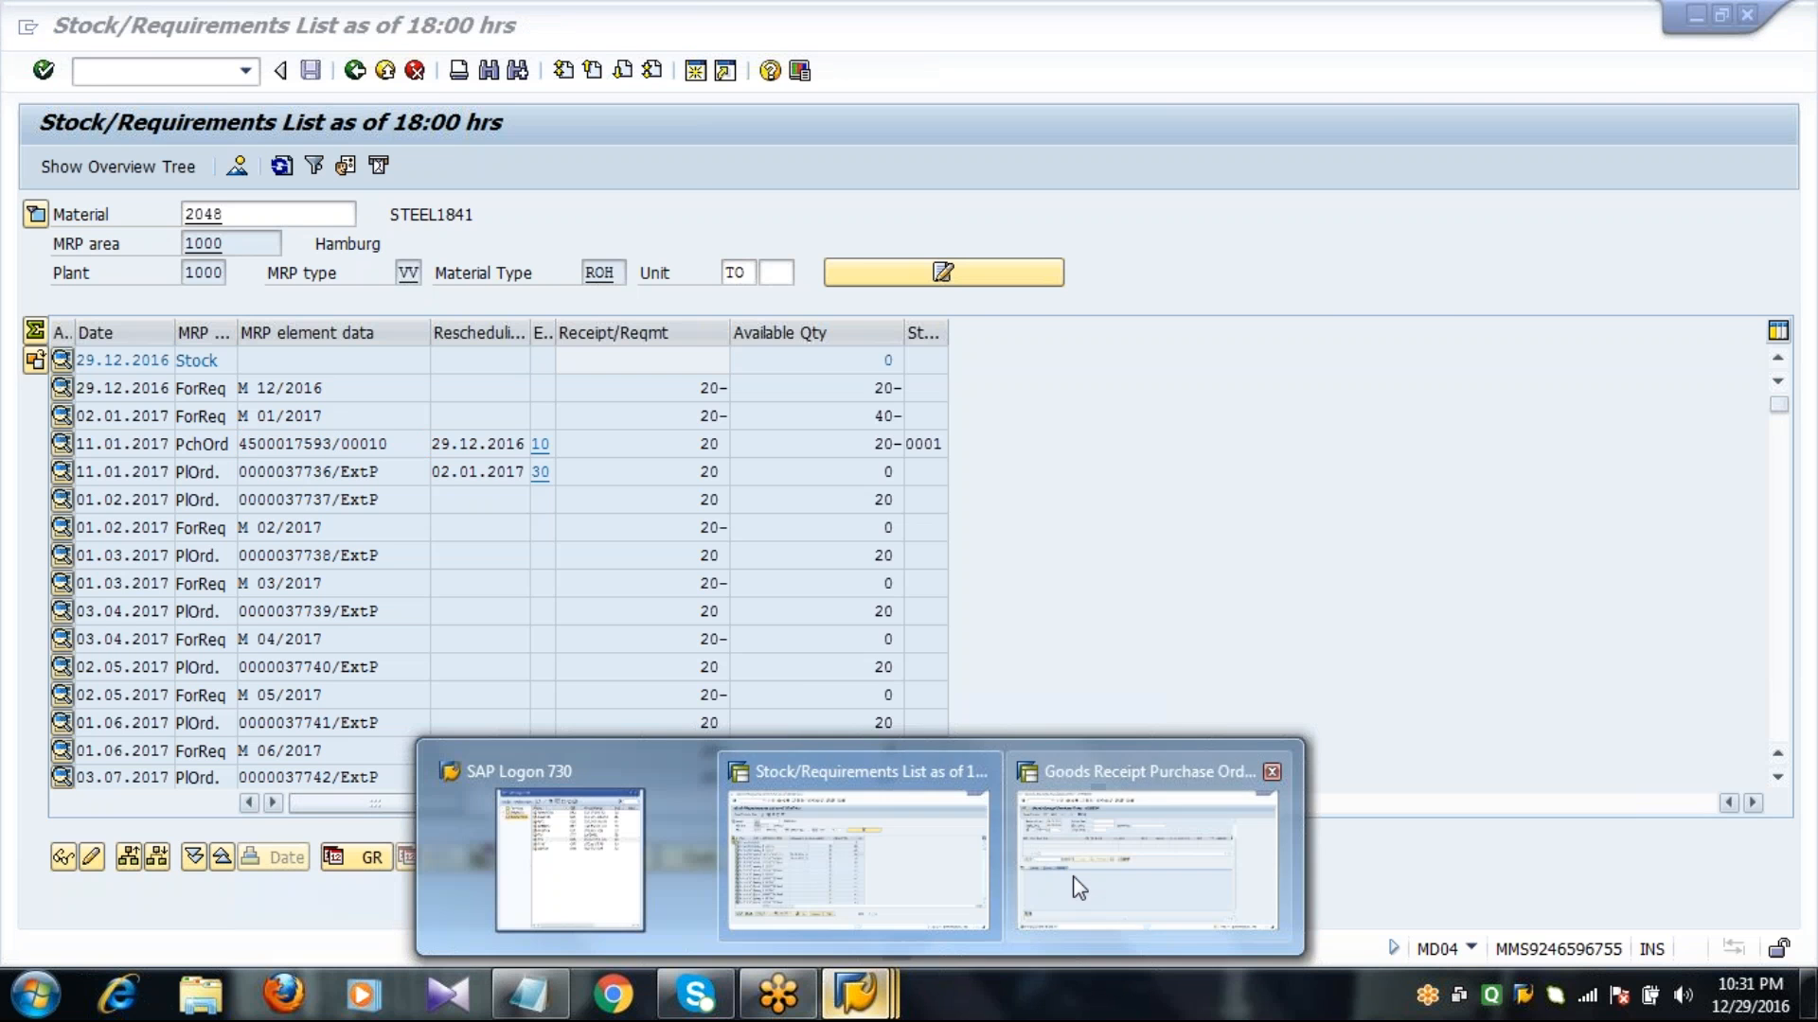
pyautogui.click(1079, 875)
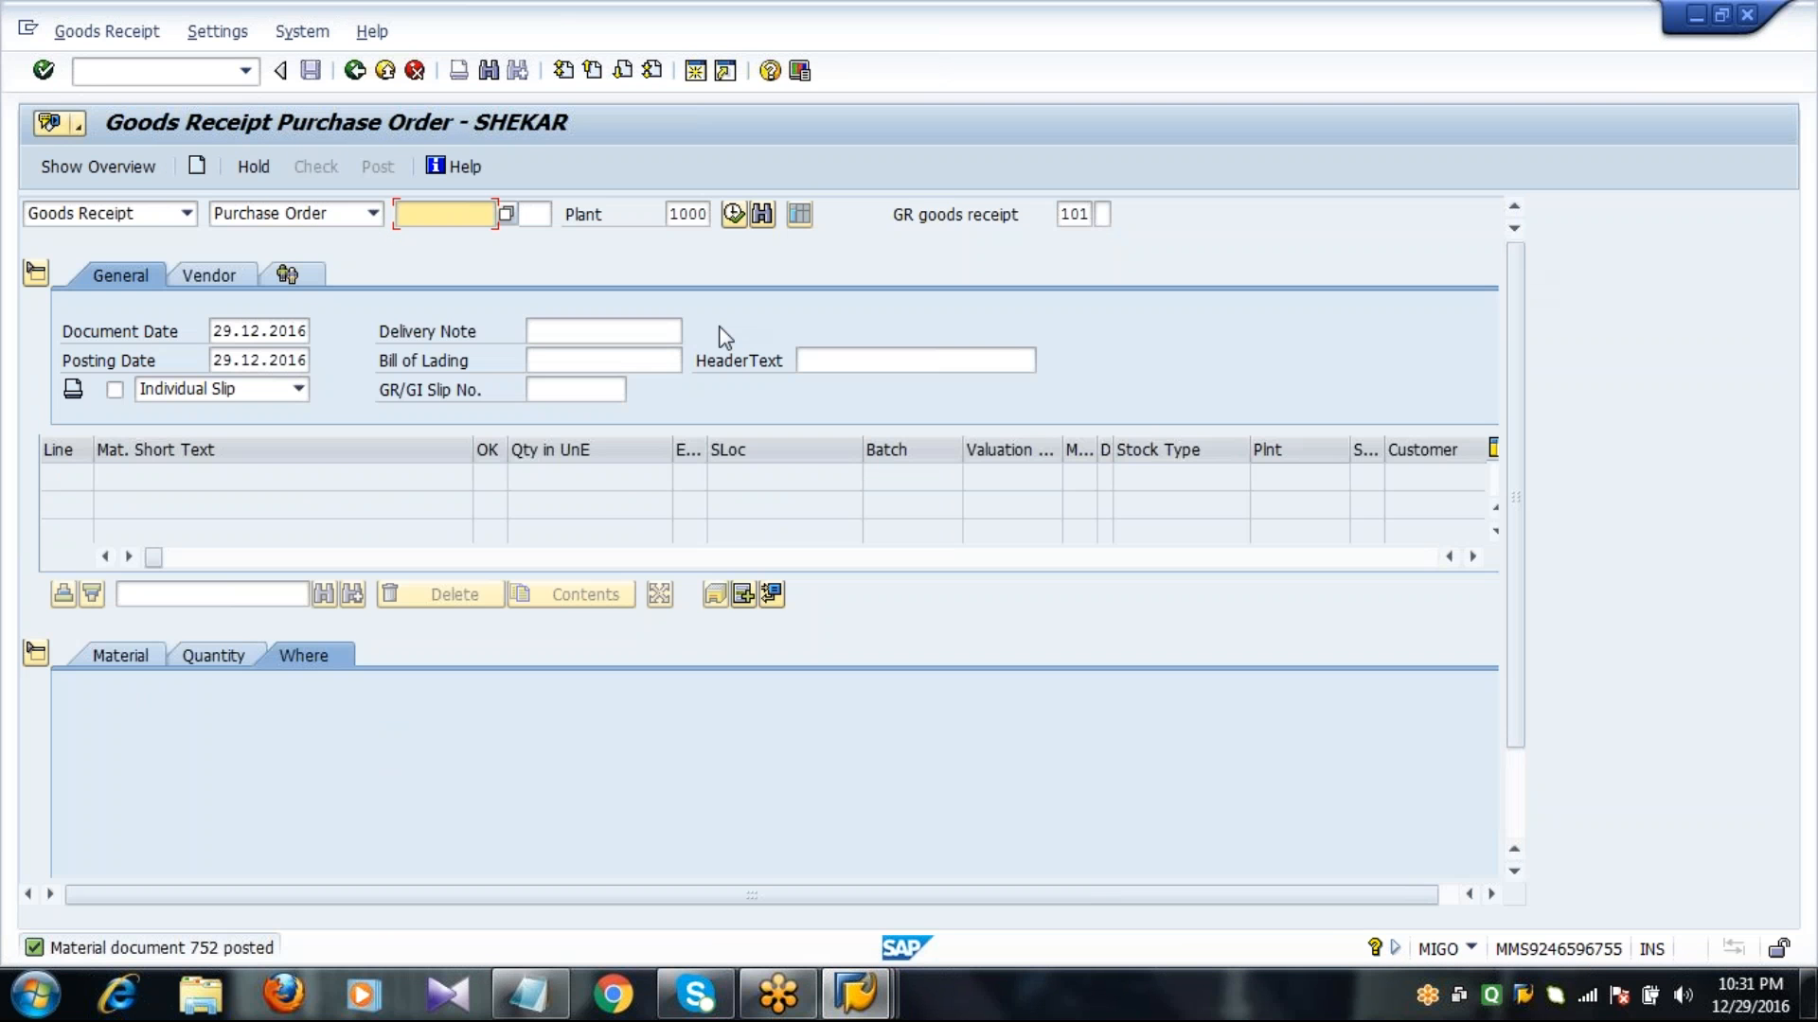
pyautogui.write('4500017593')
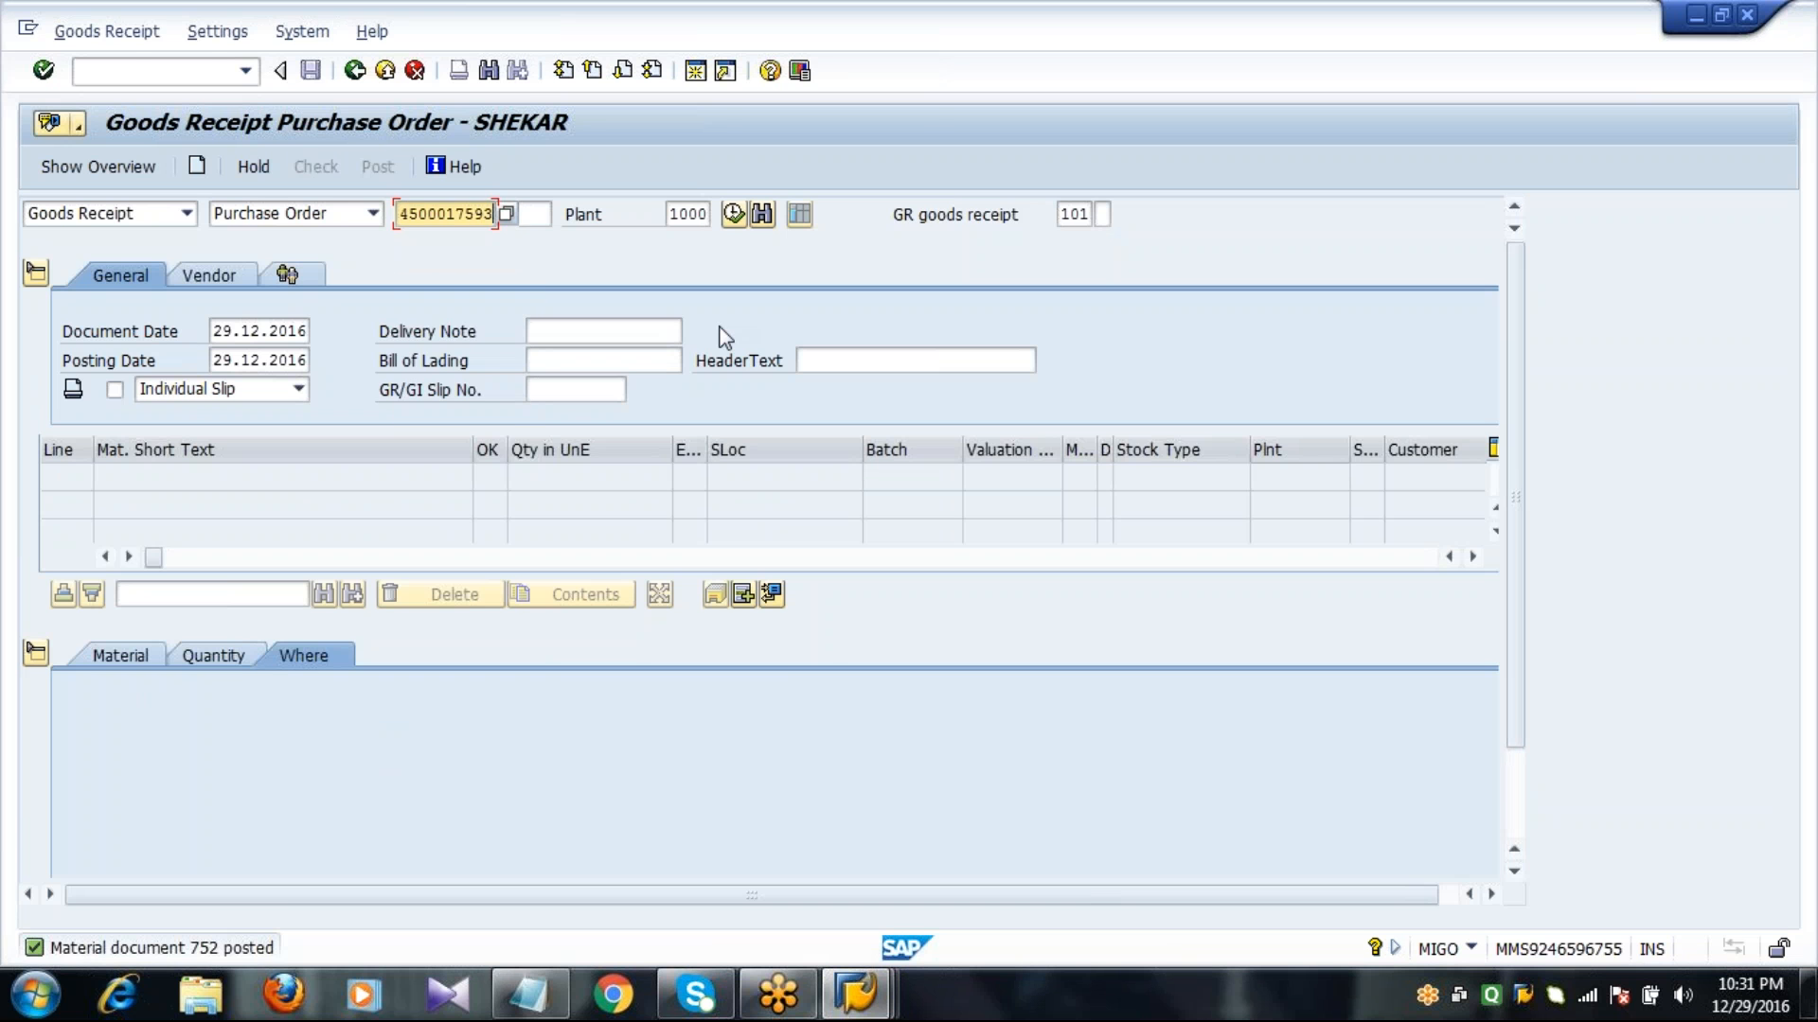
pyautogui.press('Return')
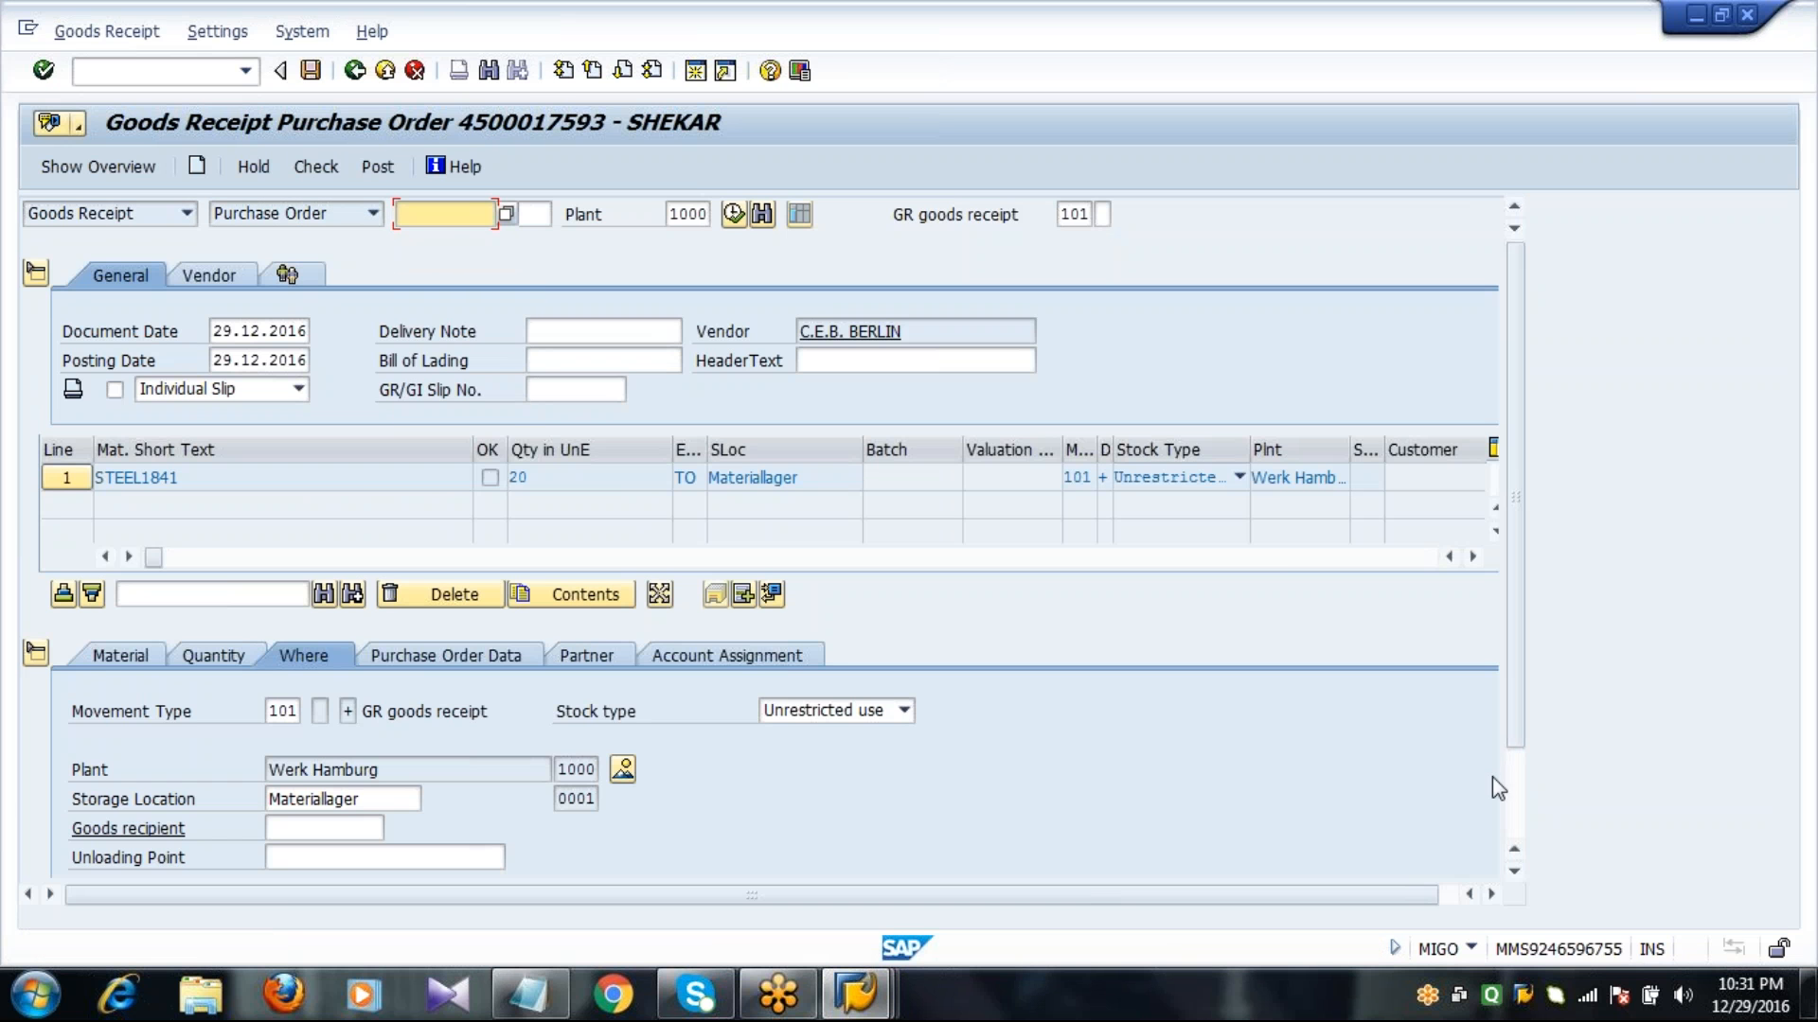
# Mark the STEEL1841 item as OK and post the goods receipt.
pyautogui.click(1517, 809)
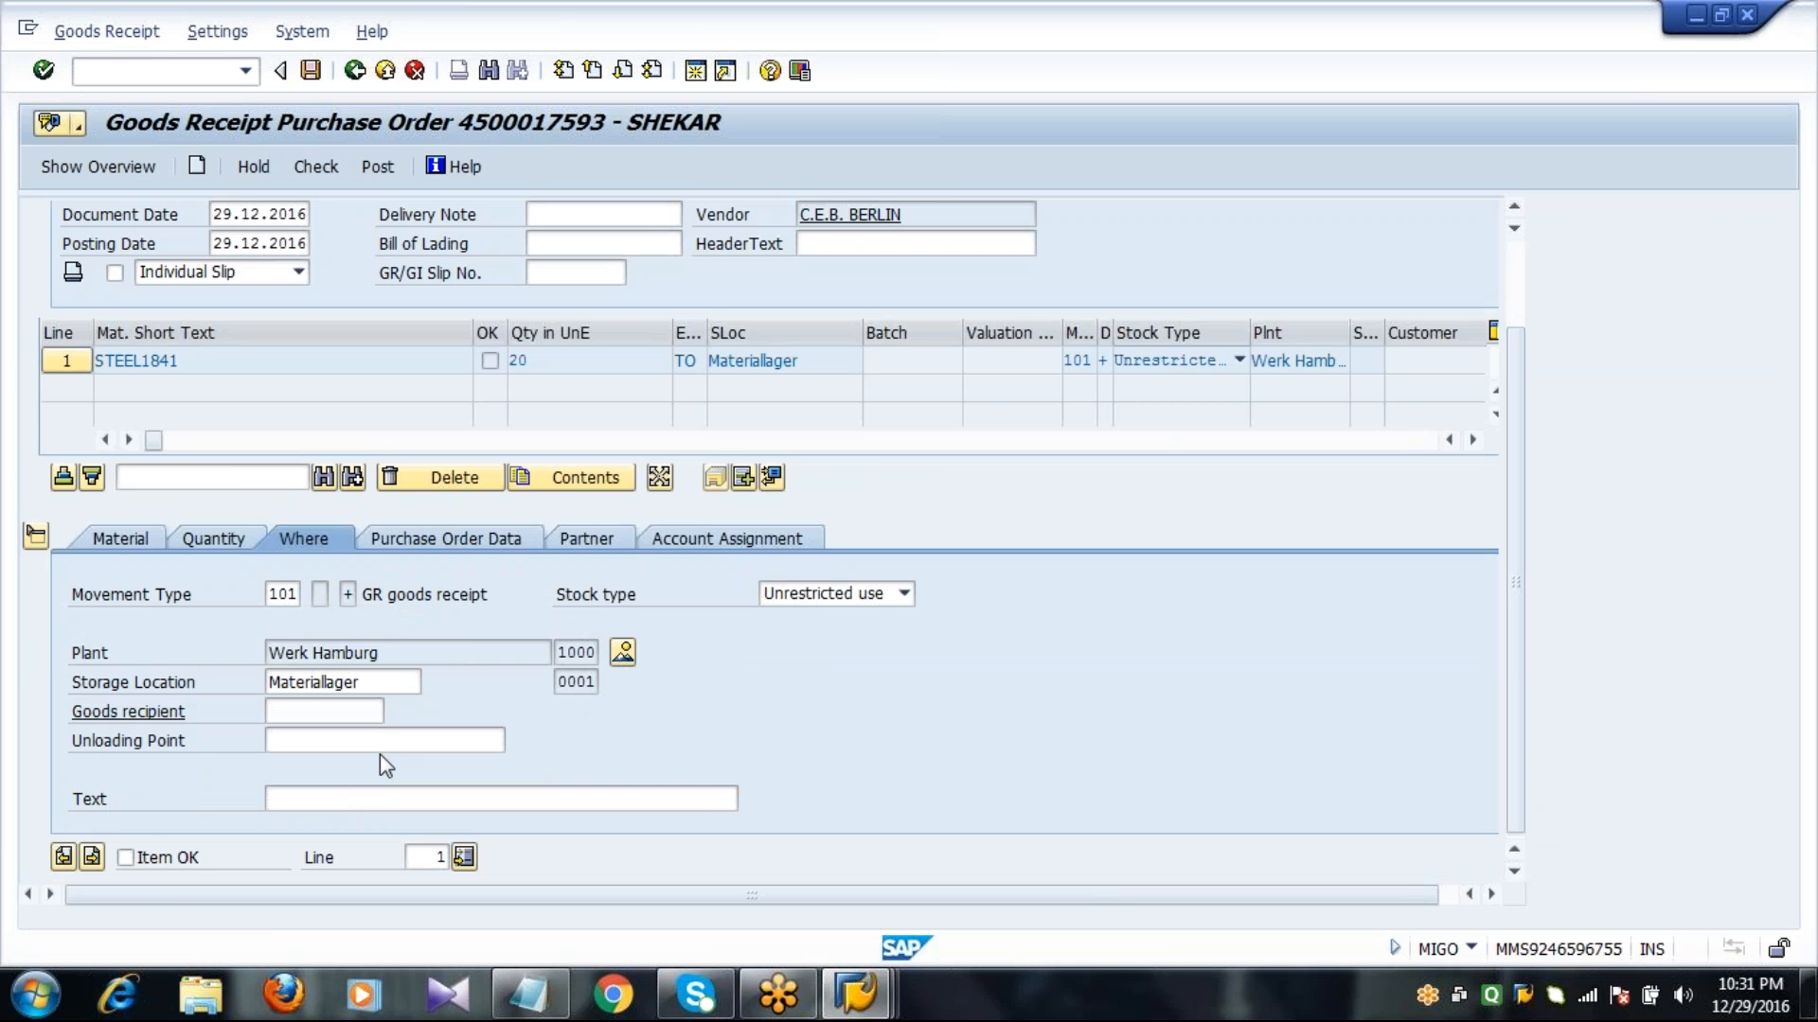
pyautogui.click(157, 861)
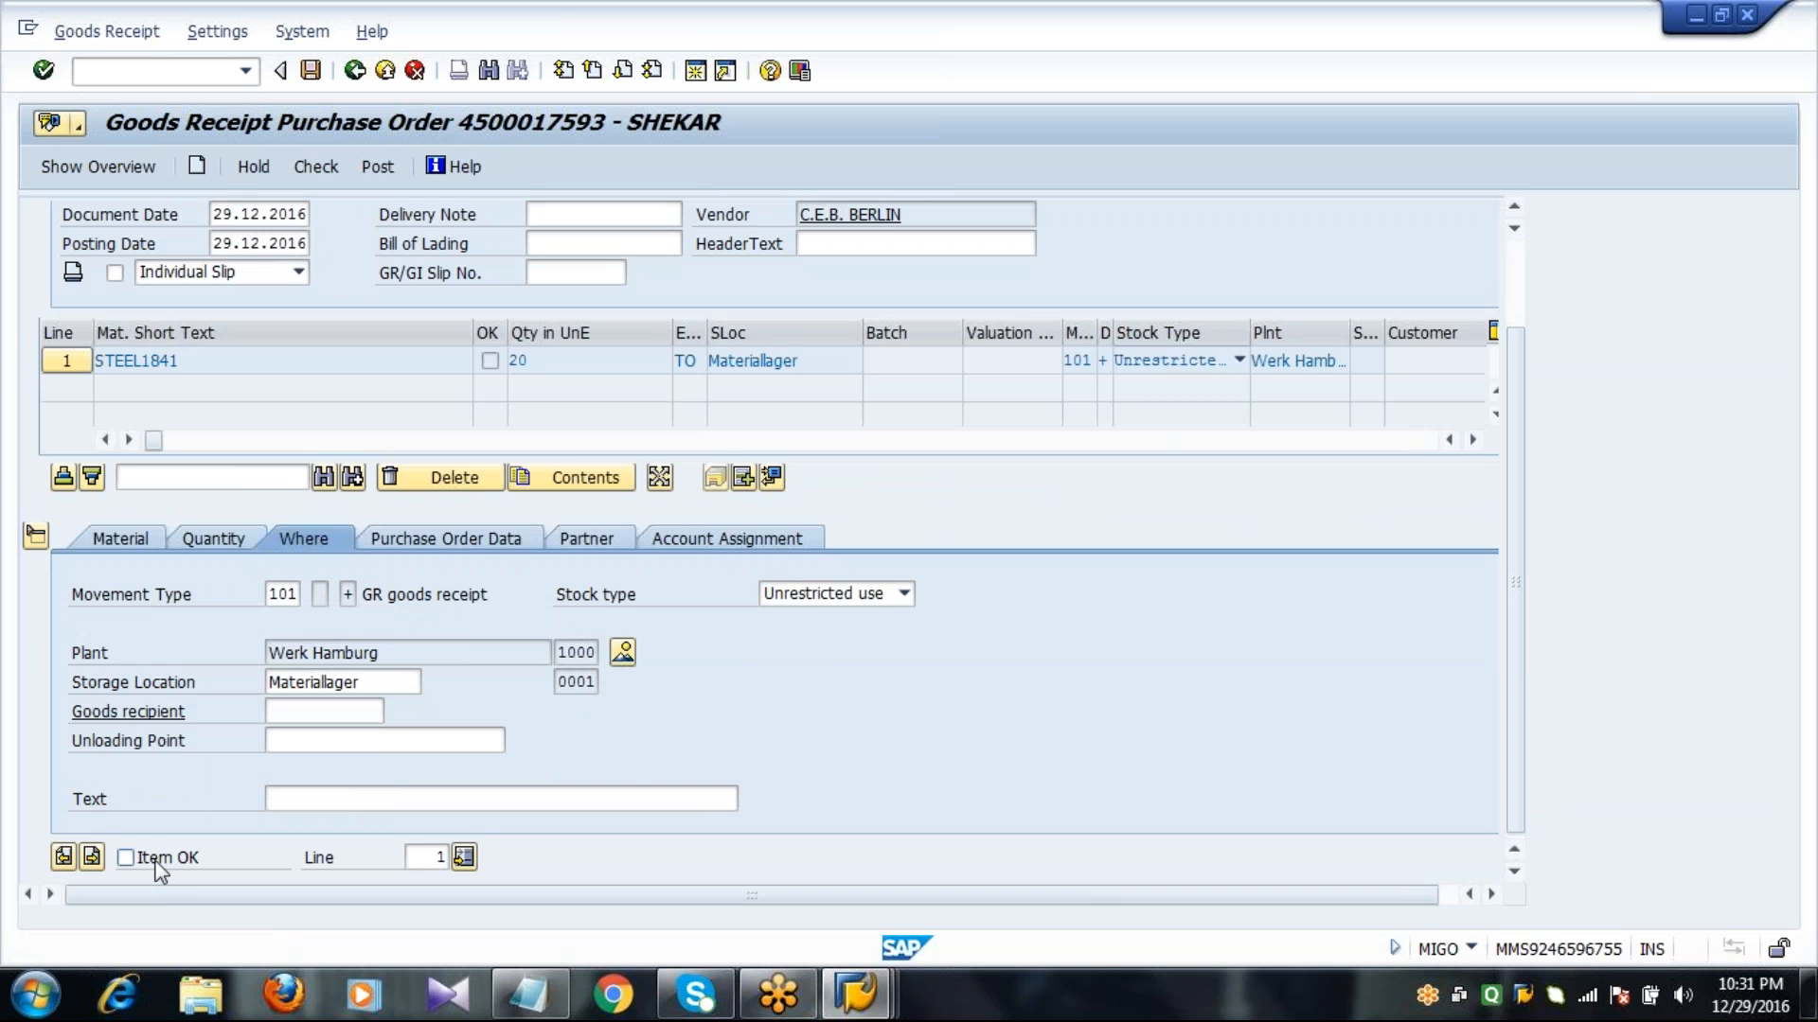
pyautogui.click(311, 70)
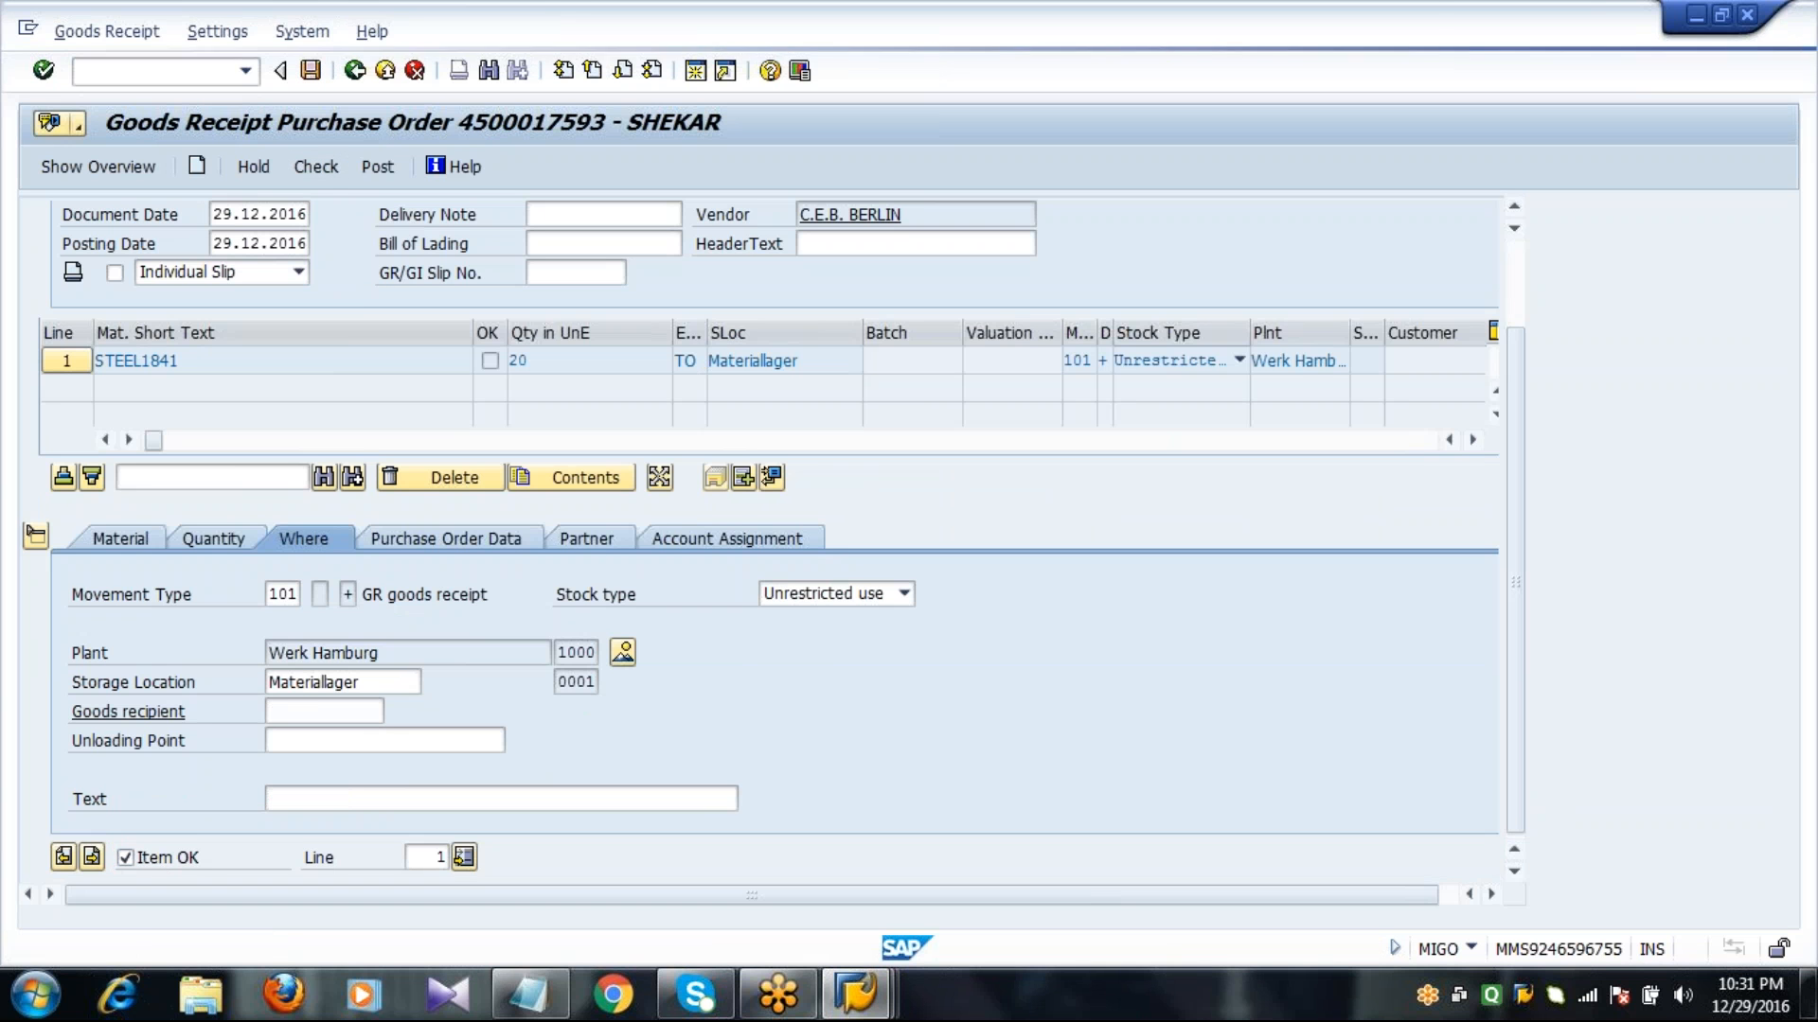
# Return to the MD04 stock/requirements list, refresh it and check the available stock quantity.
pyautogui.click(854, 994)
pyautogui.click(838, 897)
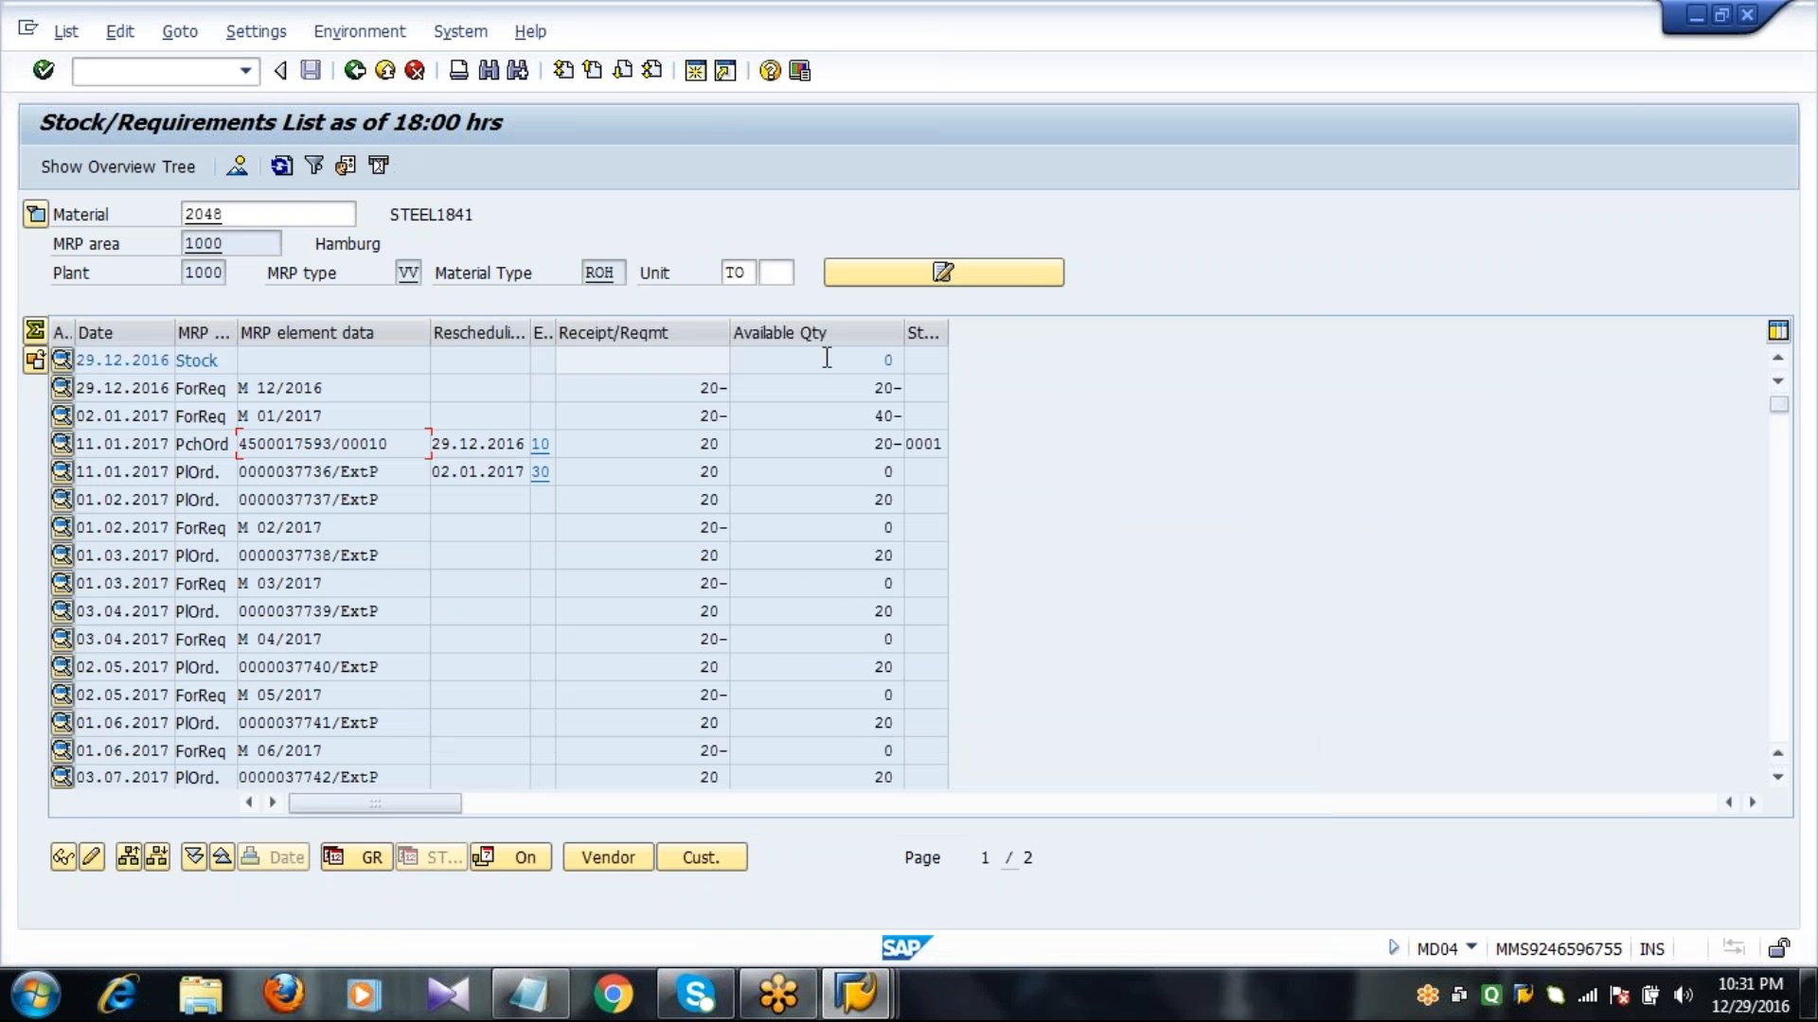
pyautogui.click(281, 165)
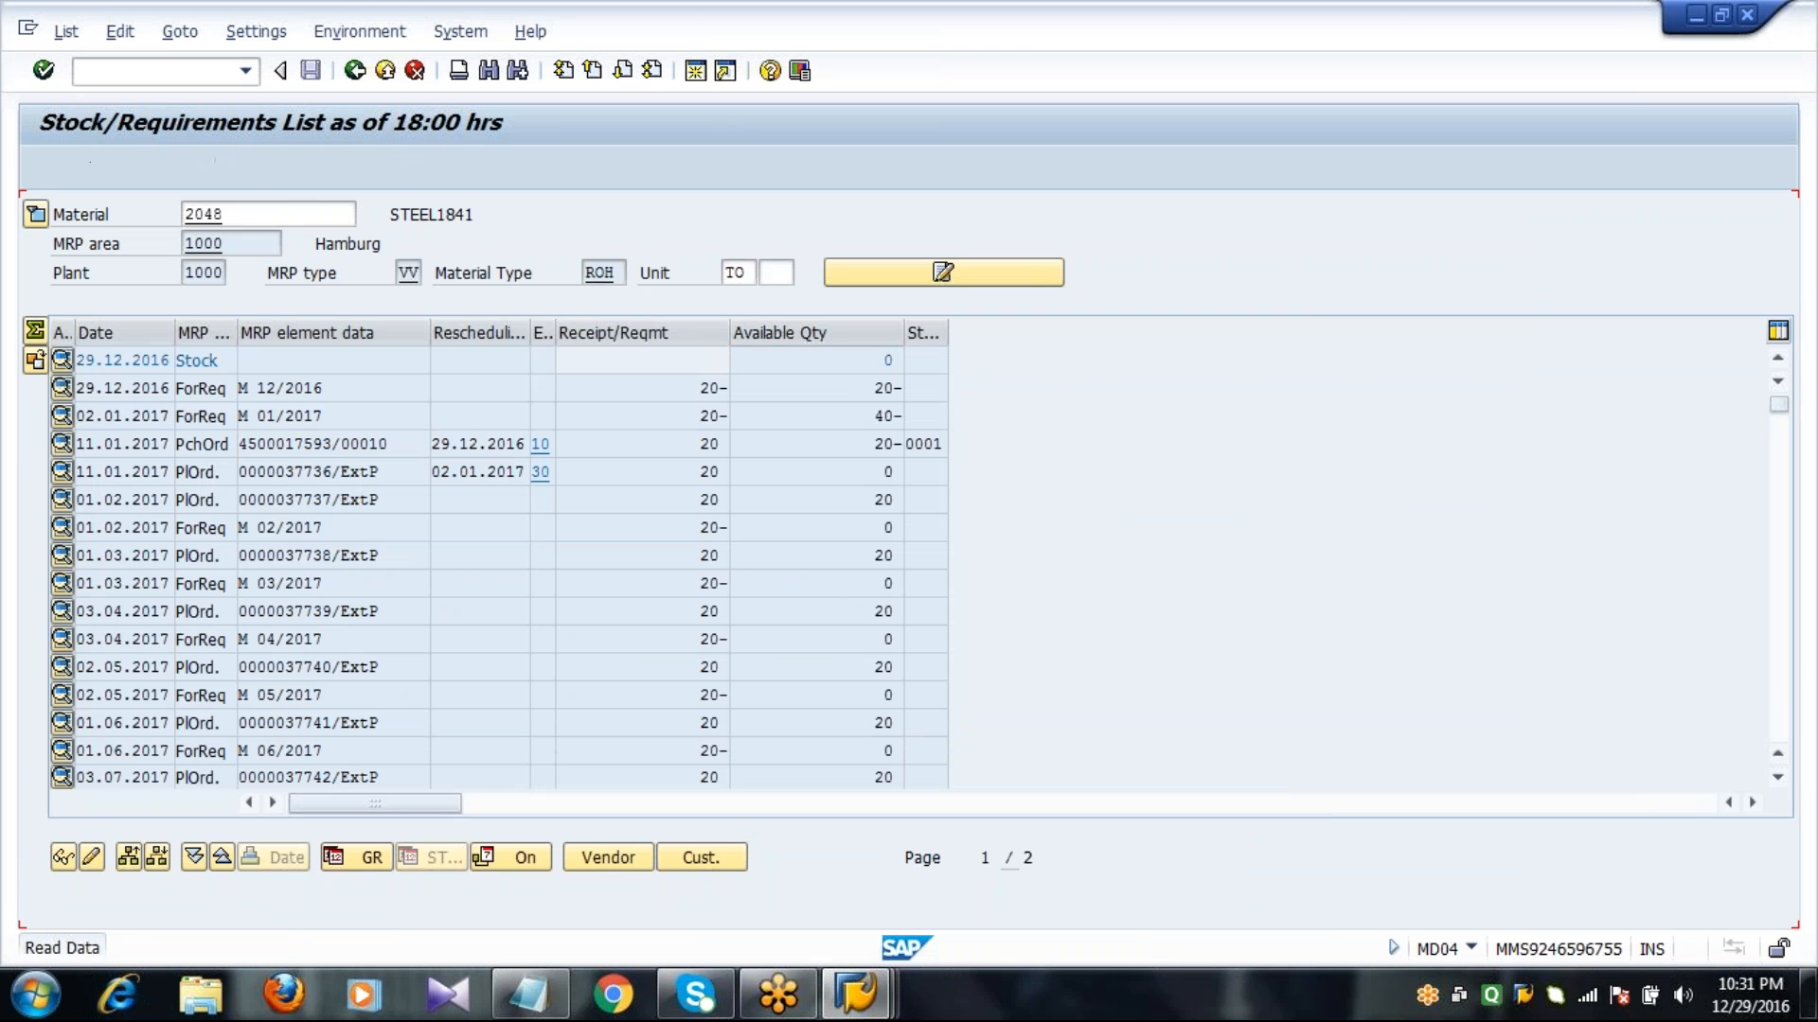
pyautogui.click(878, 361)
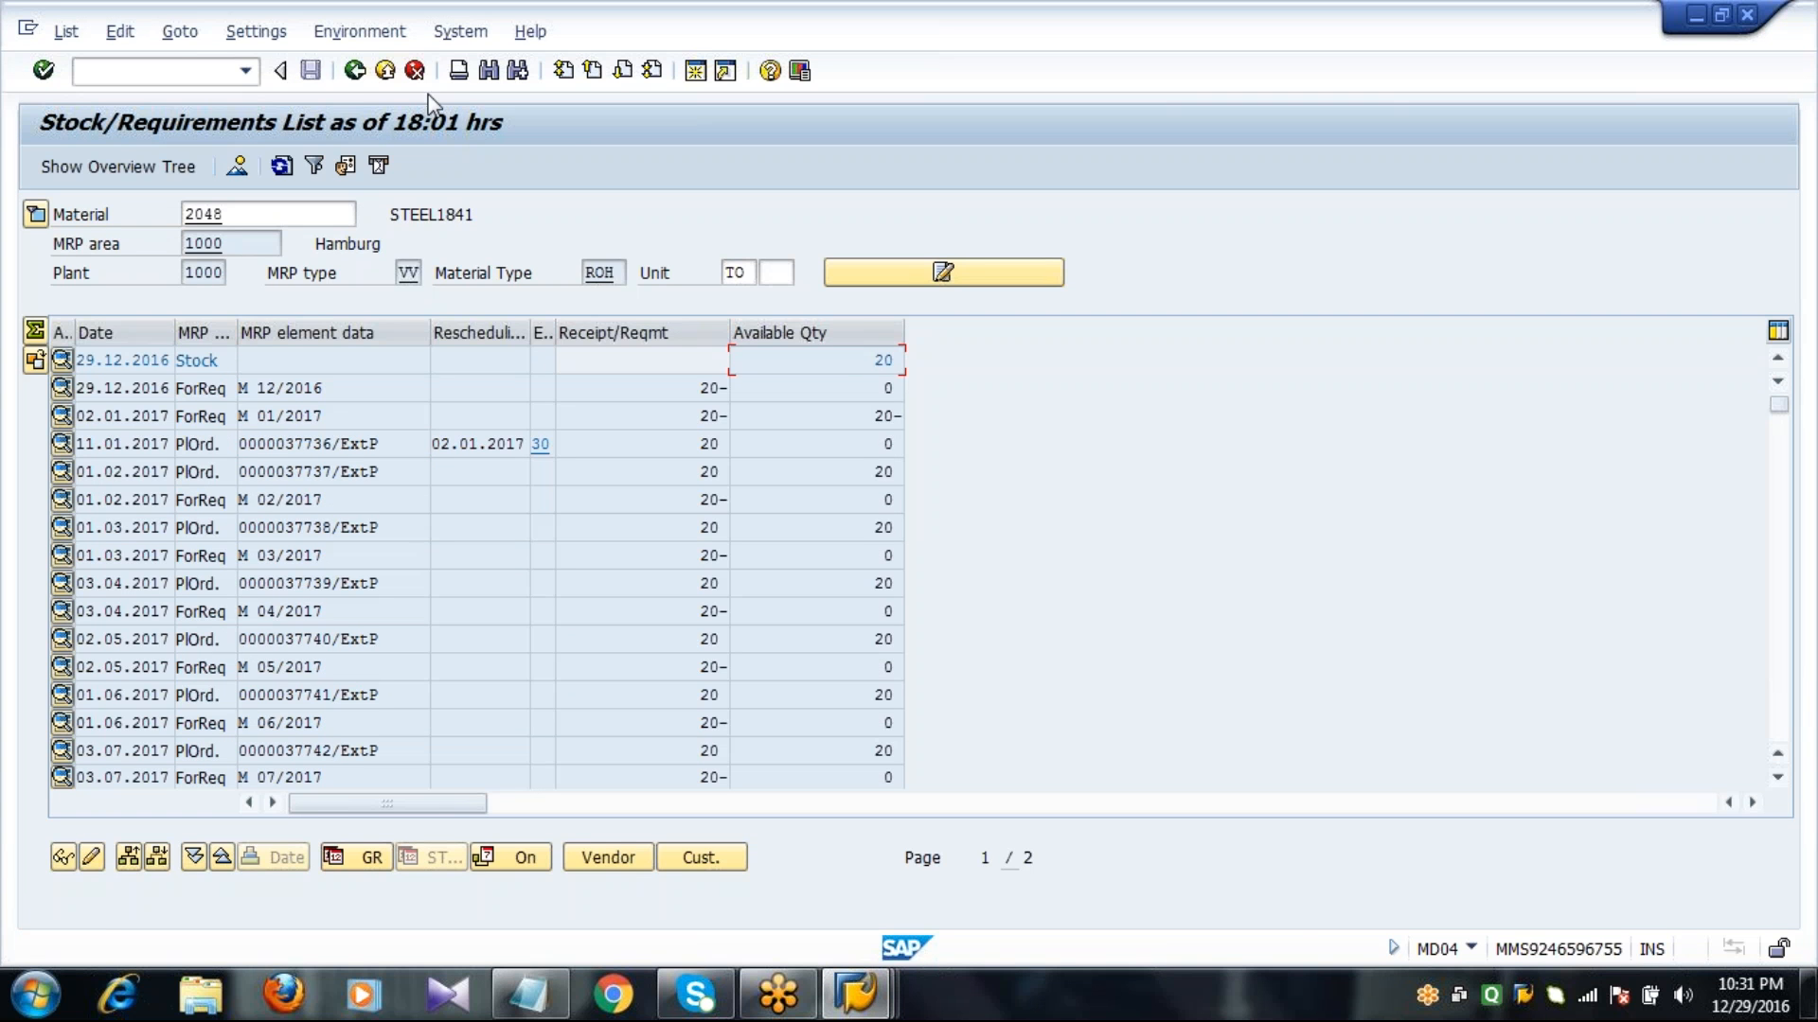
# Leave the stock/requirements list and open the view selection for material 2048 in MM02.
pyautogui.click(357, 76)
pyautogui.click(357, 76)
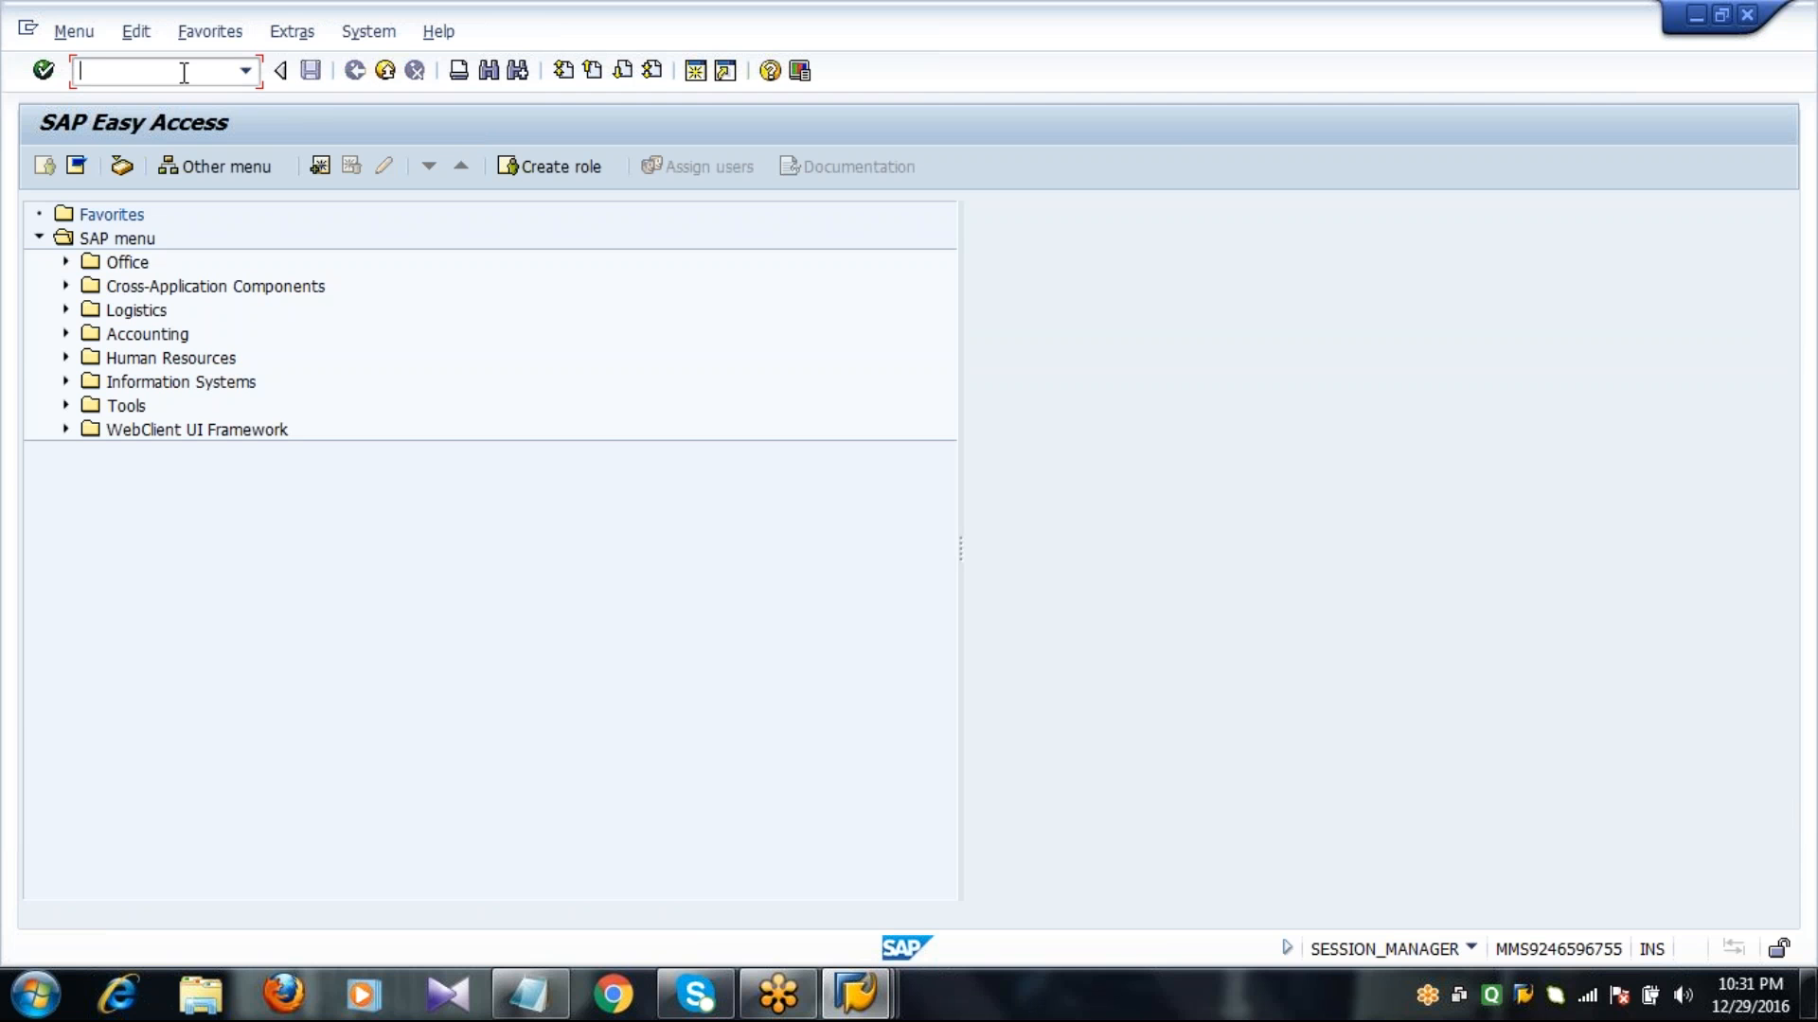
pyautogui.write('mm02')
pyautogui.press('Return')
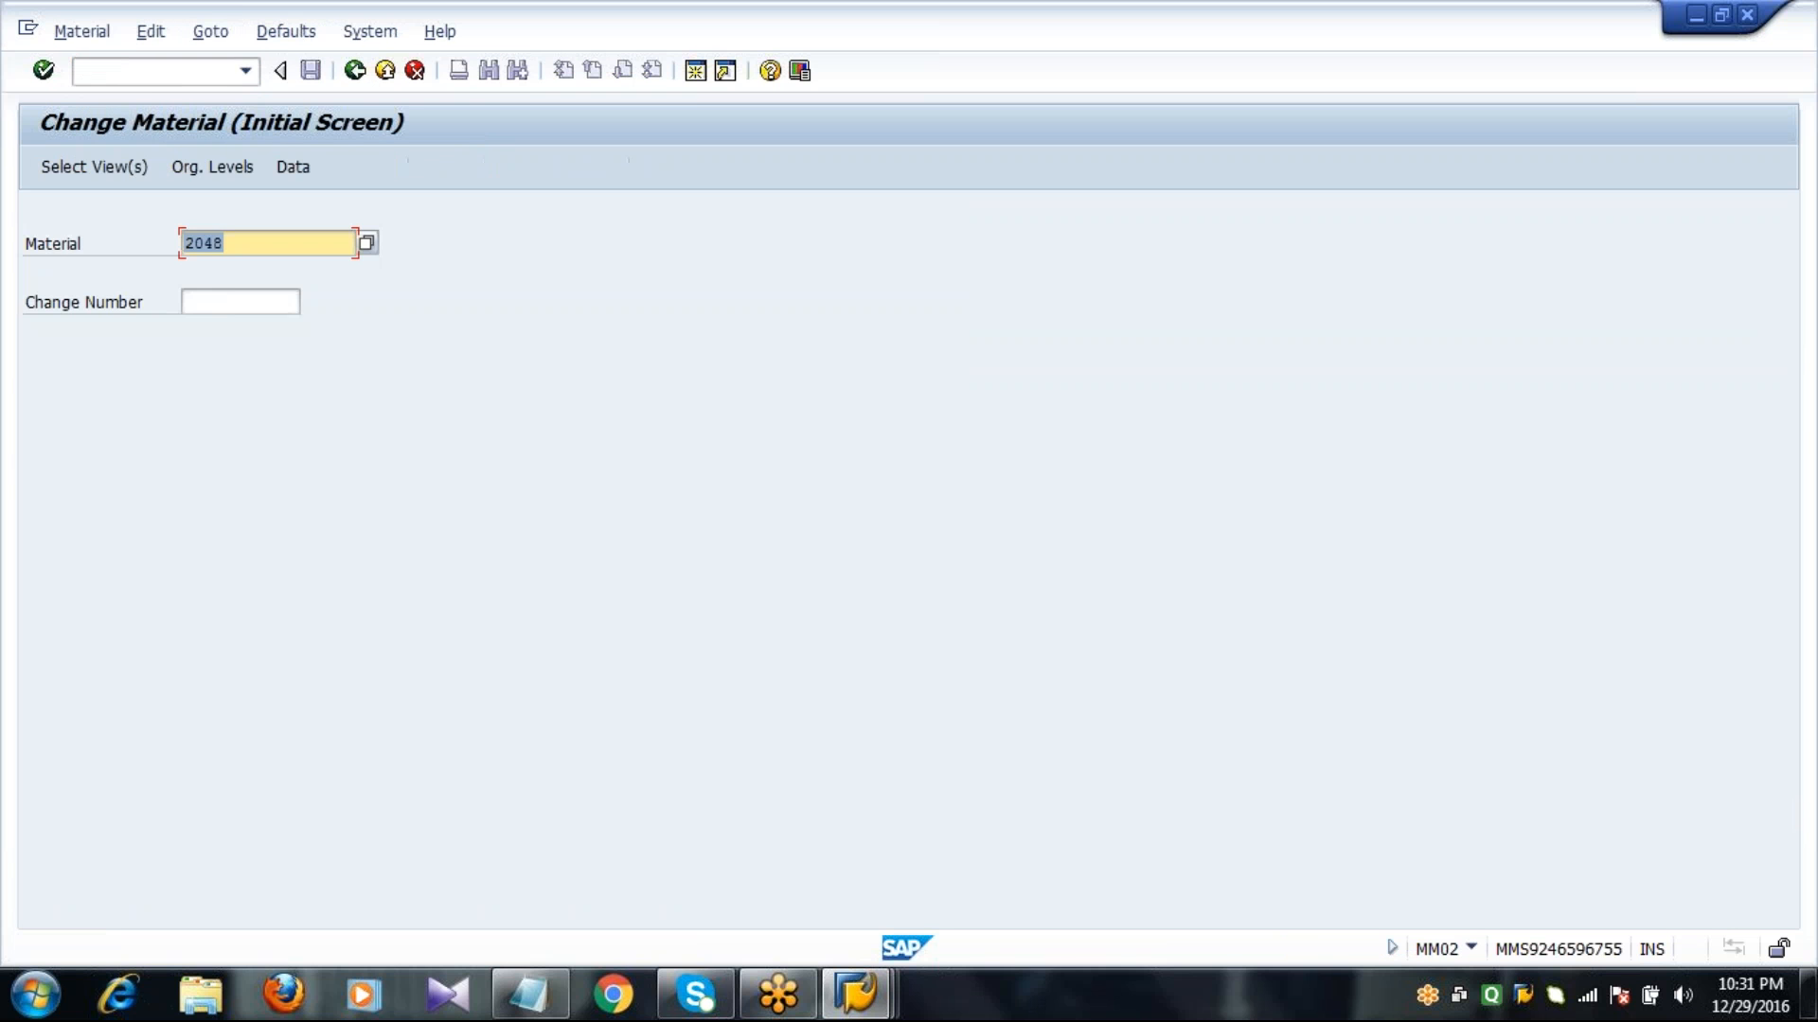
pyautogui.press('Right')
pyautogui.press('Return')
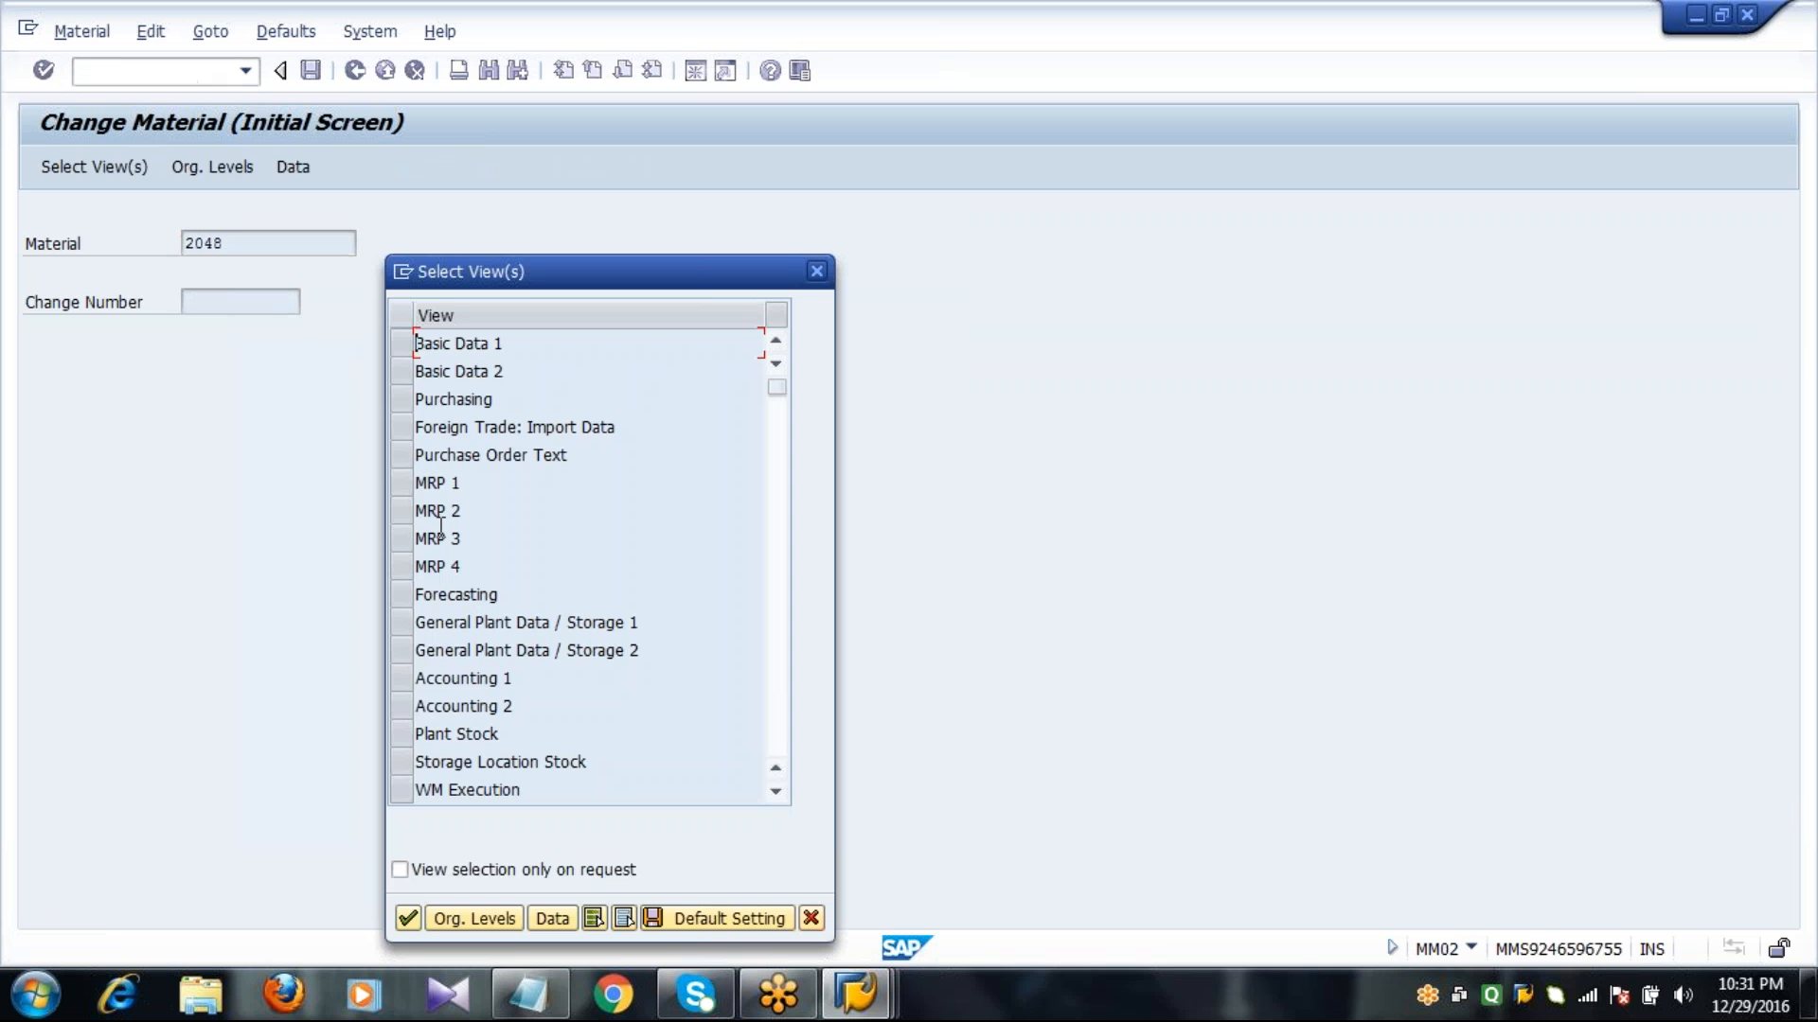
# Open the MRP 1 view of material 2048 for plant 1000 and storage location 0001.
pyautogui.click(402, 485)
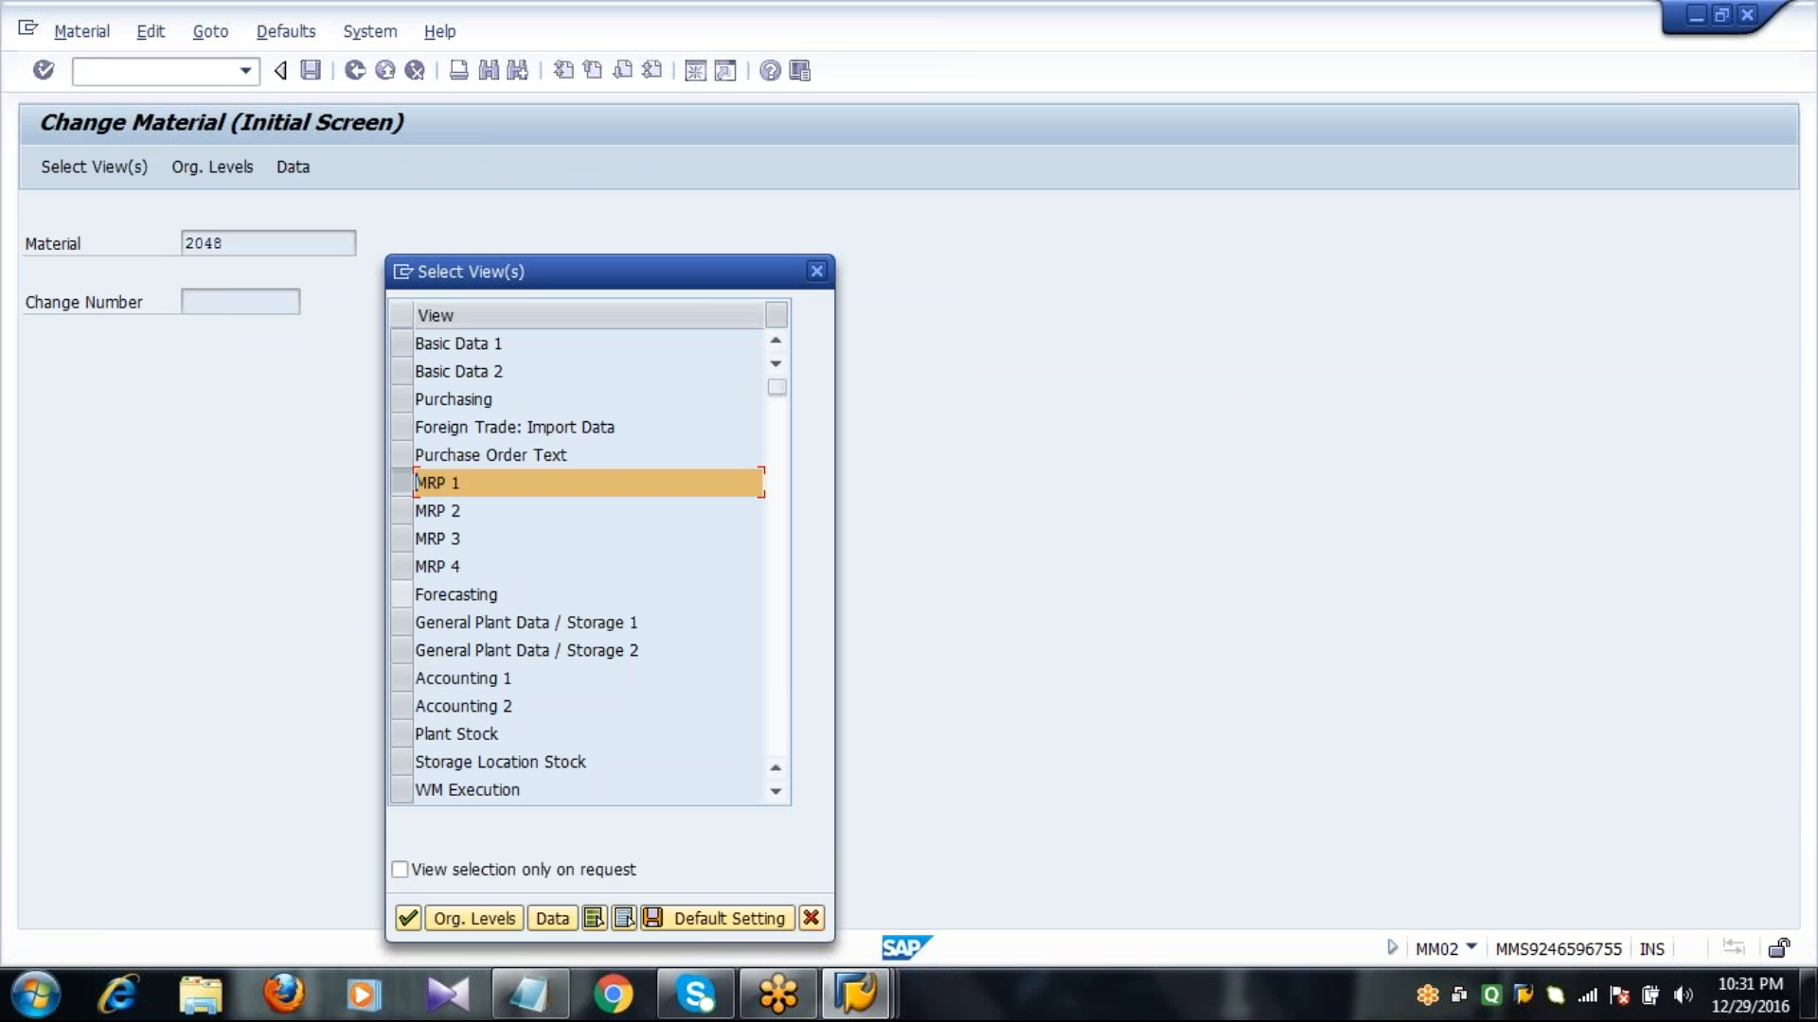
pyautogui.press('Return')
pyautogui.write('1')
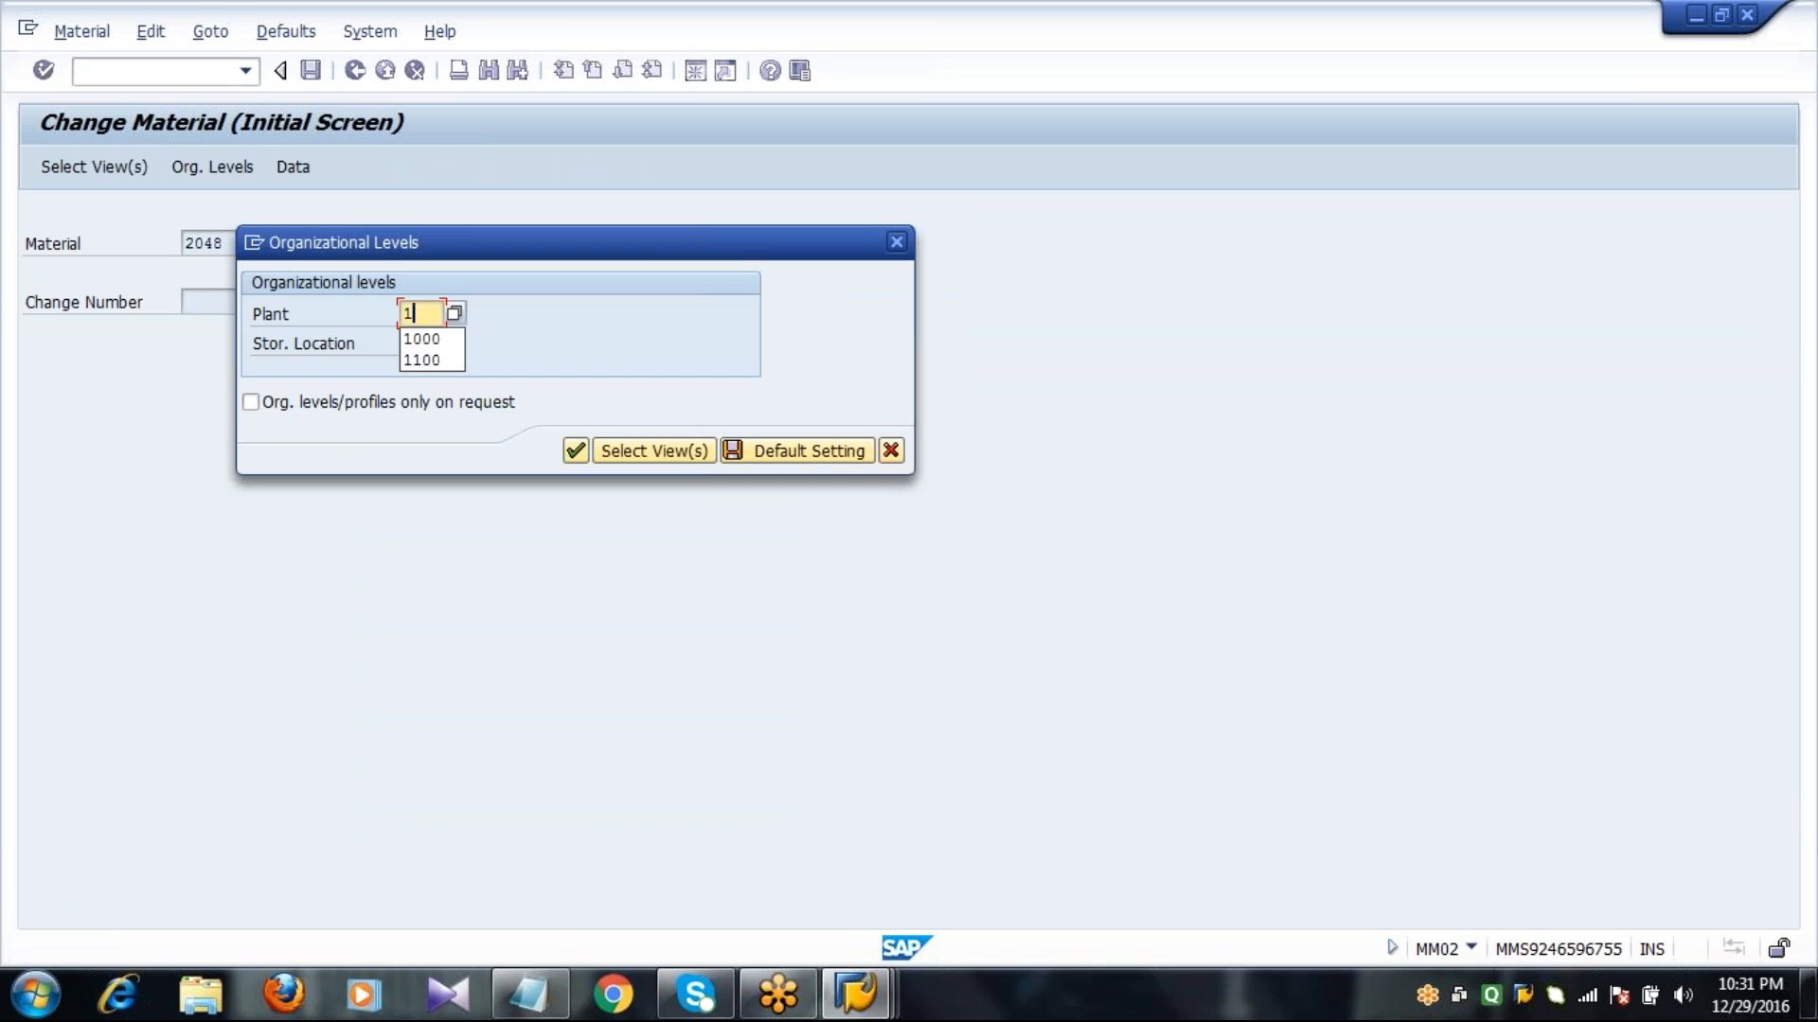
pyautogui.write('0000')
pyautogui.press('Tab')
pyautogui.write('0001')
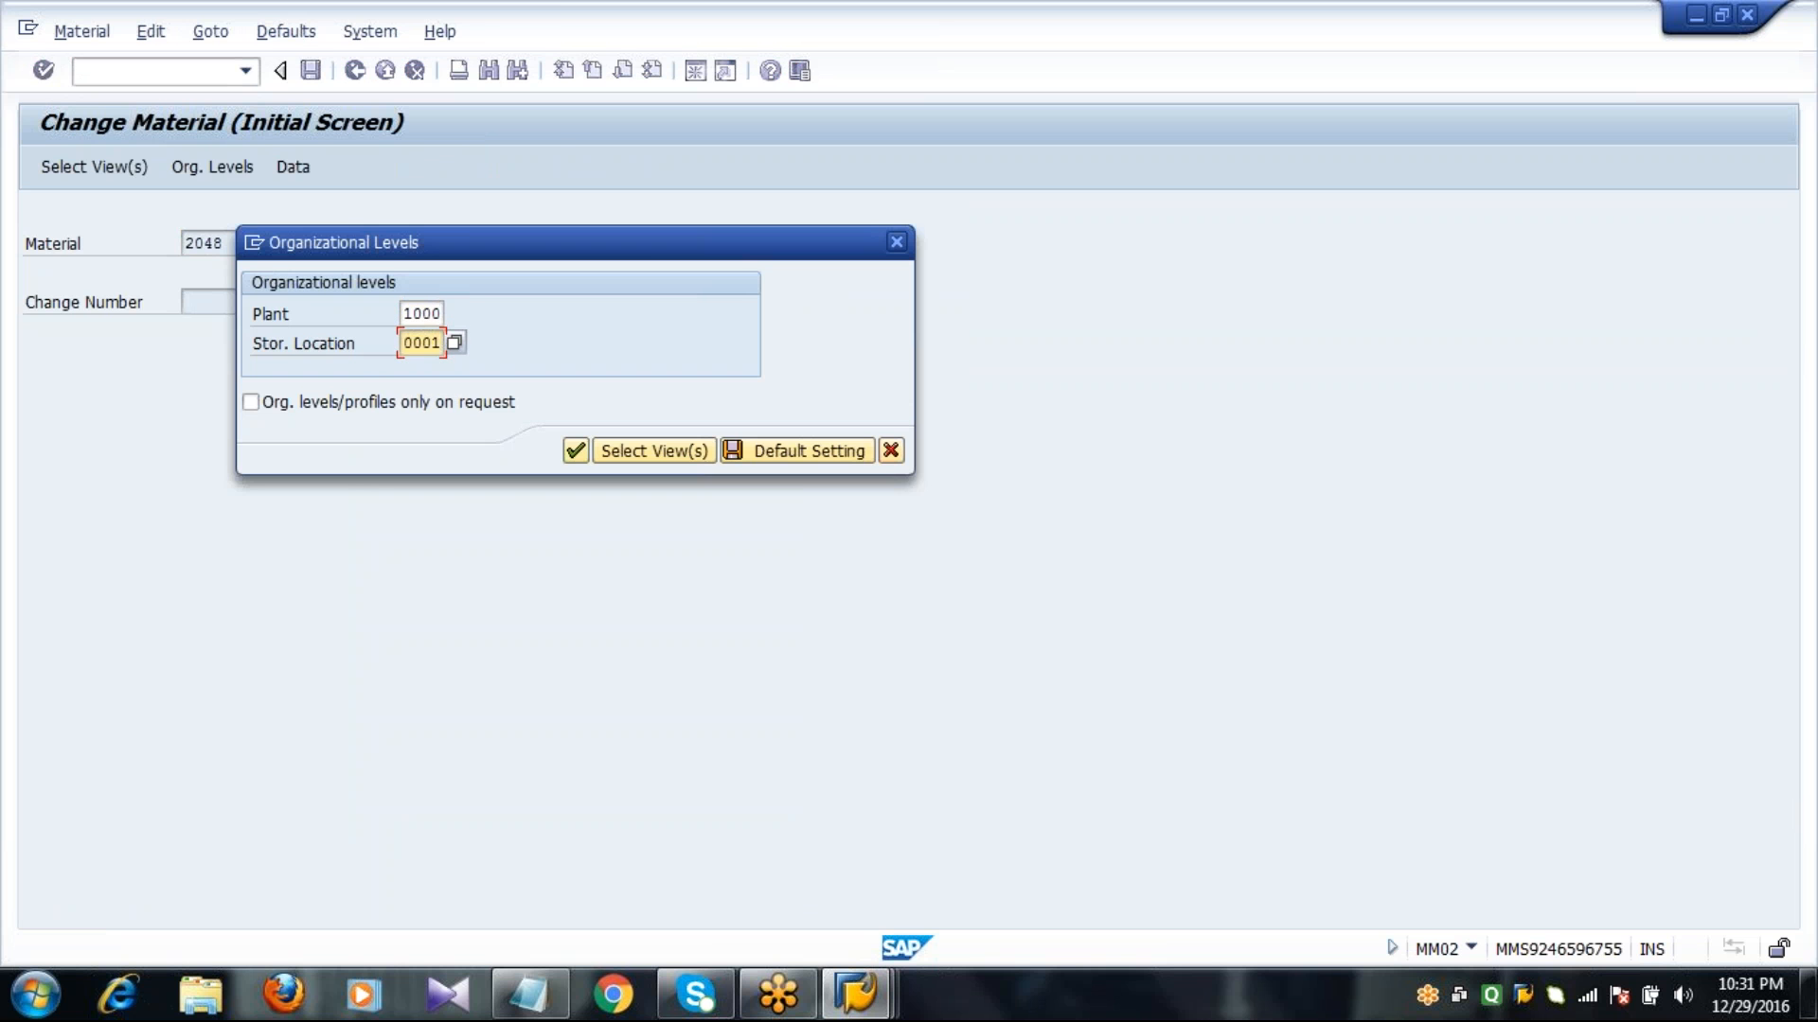
pyautogui.press('Tab')
pyautogui.press('Return')
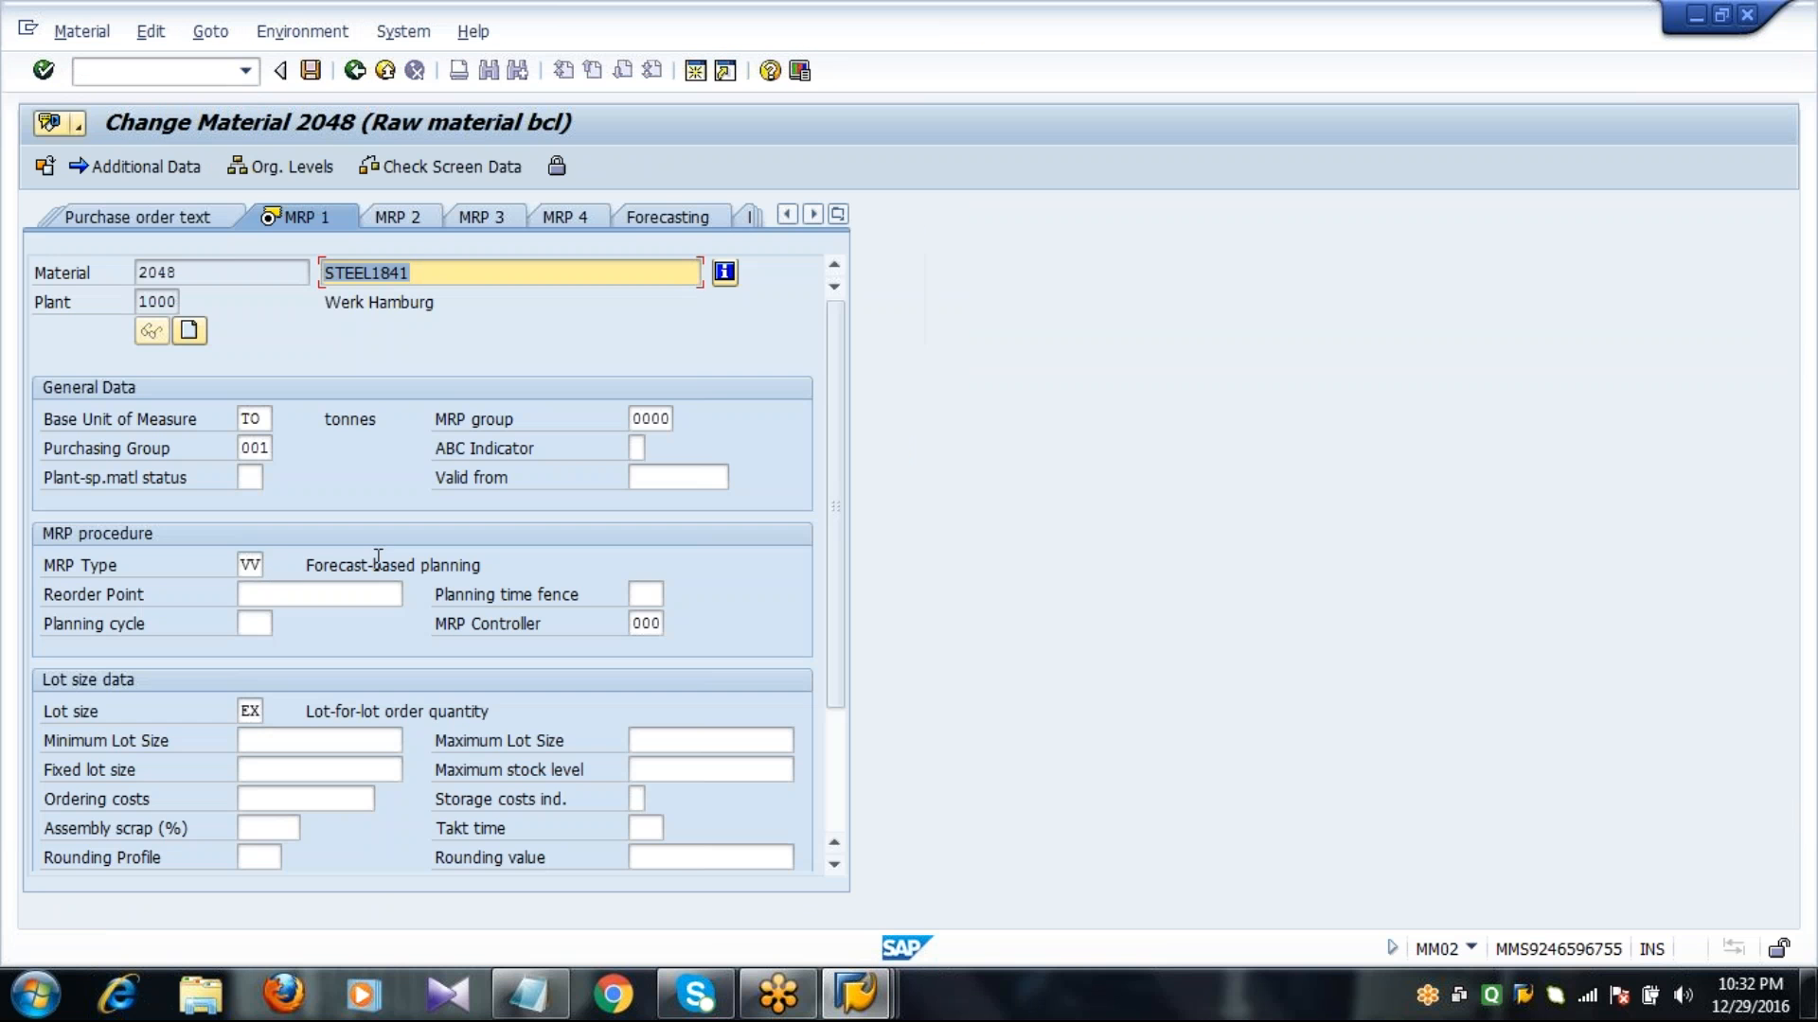
# Change the MRP type to R1 and set the planning cycle to 001 in the MRP 1 view.
pyautogui.click(244, 566)
pyautogui.press('Delete')
pyautogui.press('Delete')
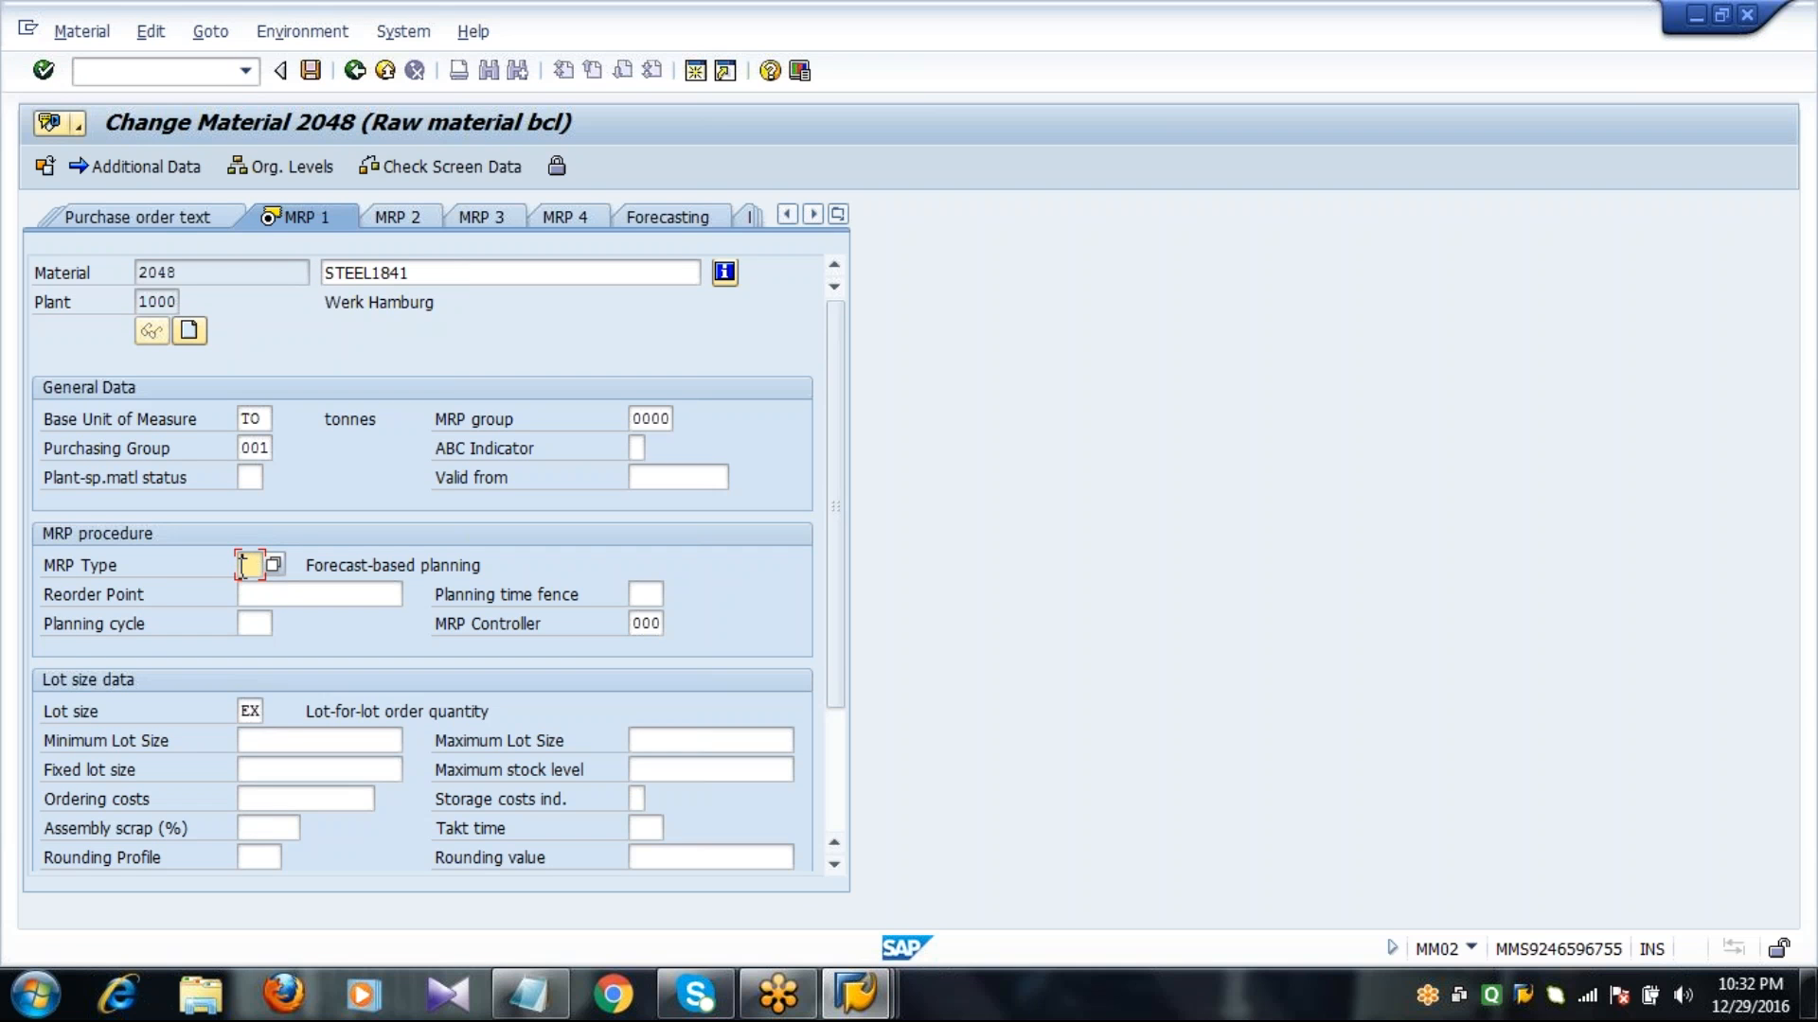
pyautogui.write('R1')
pyautogui.press('Tab')
pyautogui.press('Tab')
pyautogui.press('Tab')
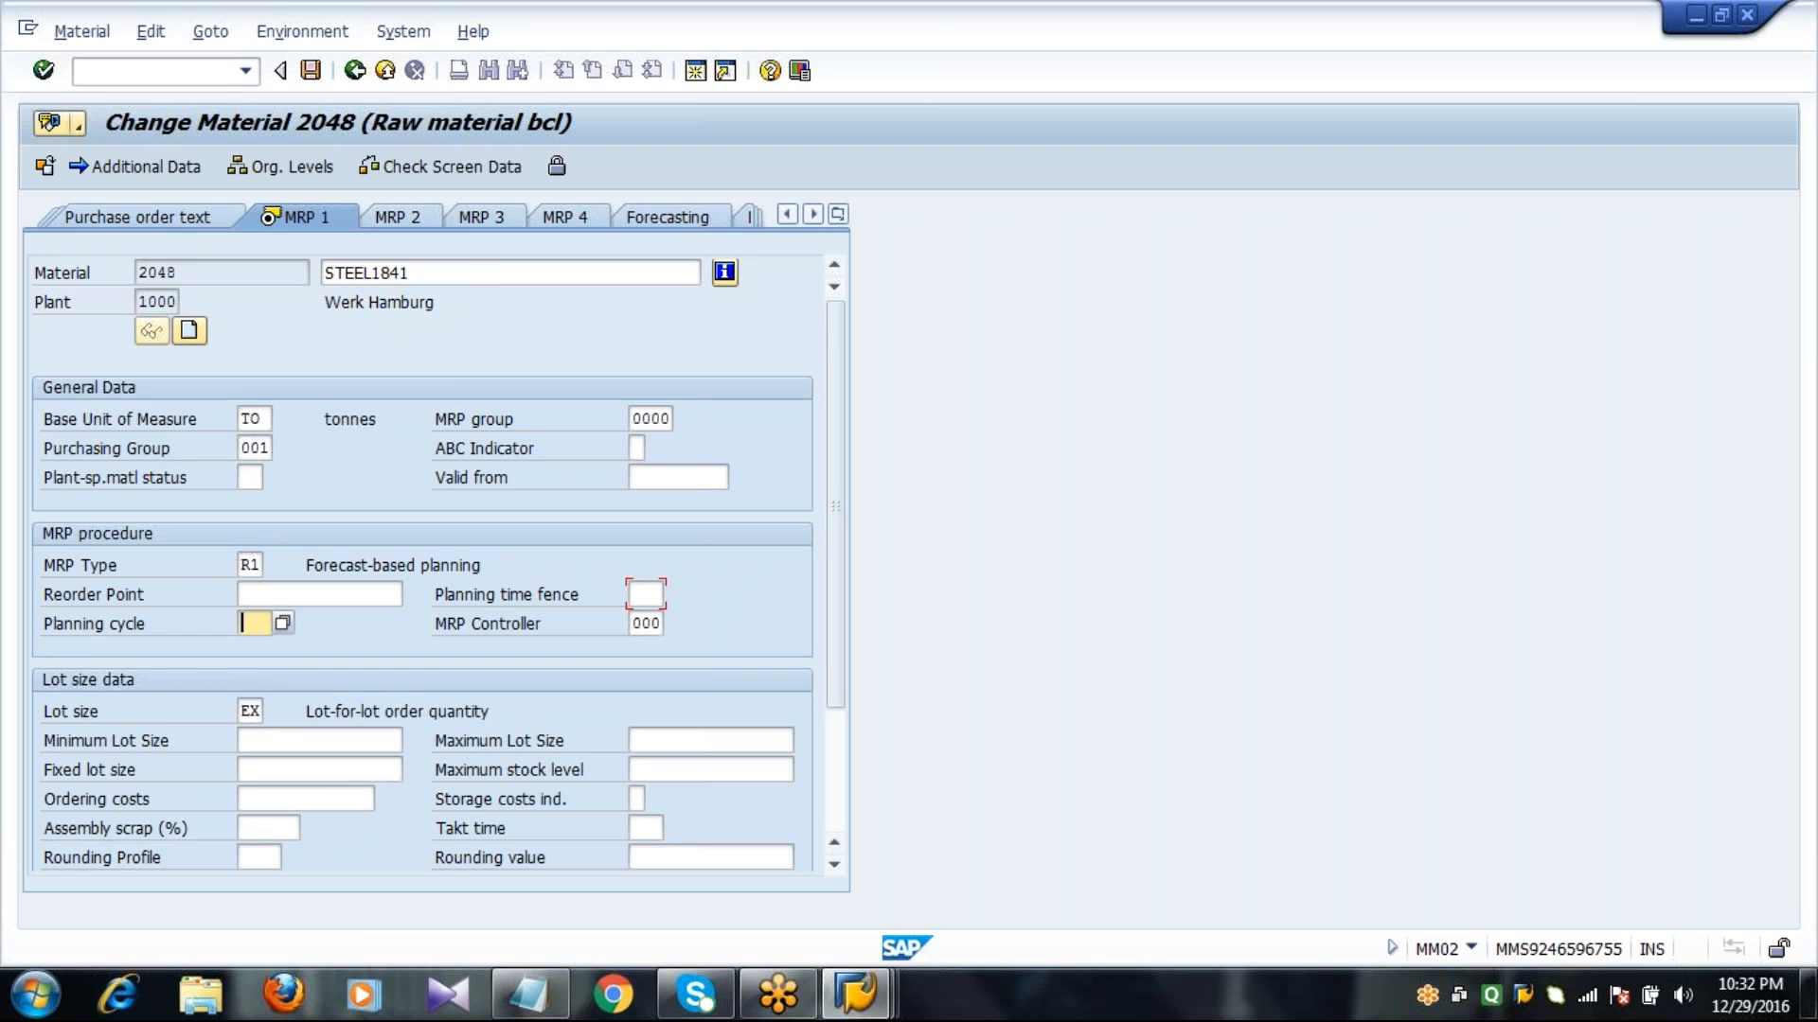
pyautogui.click(283, 623)
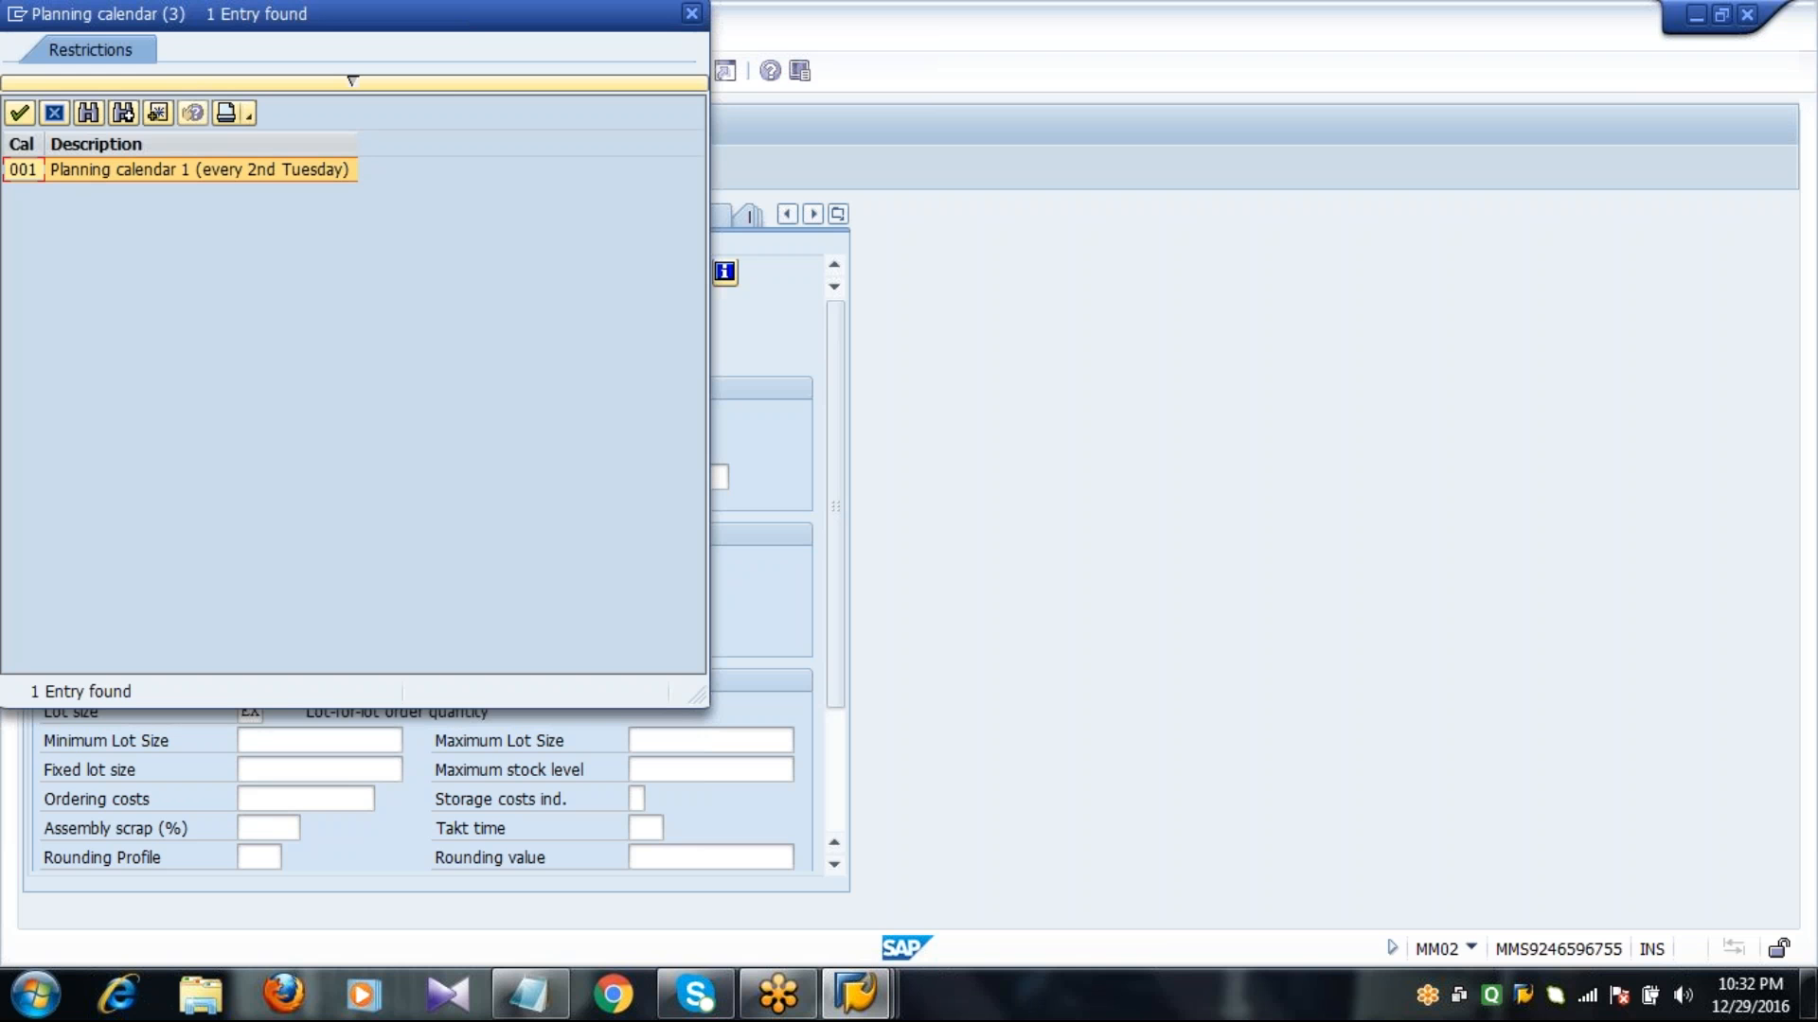
pyautogui.doubleClick(256, 174)
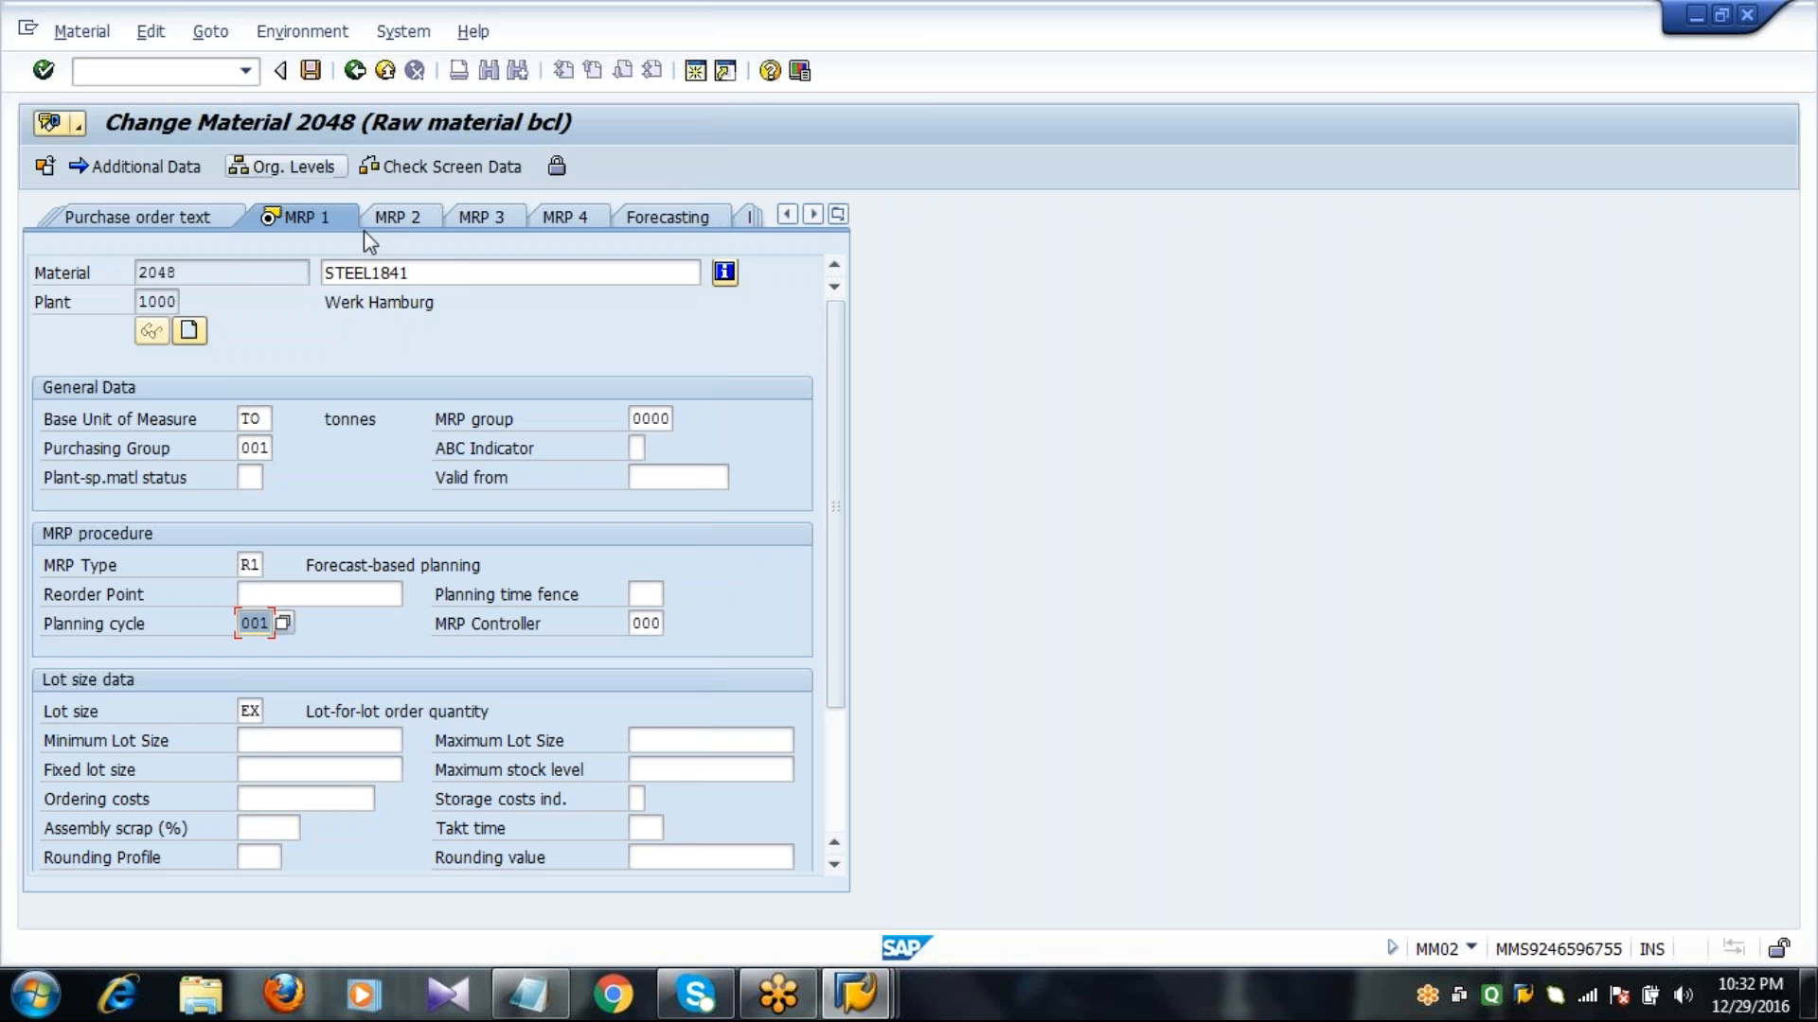
pyautogui.press('Return')
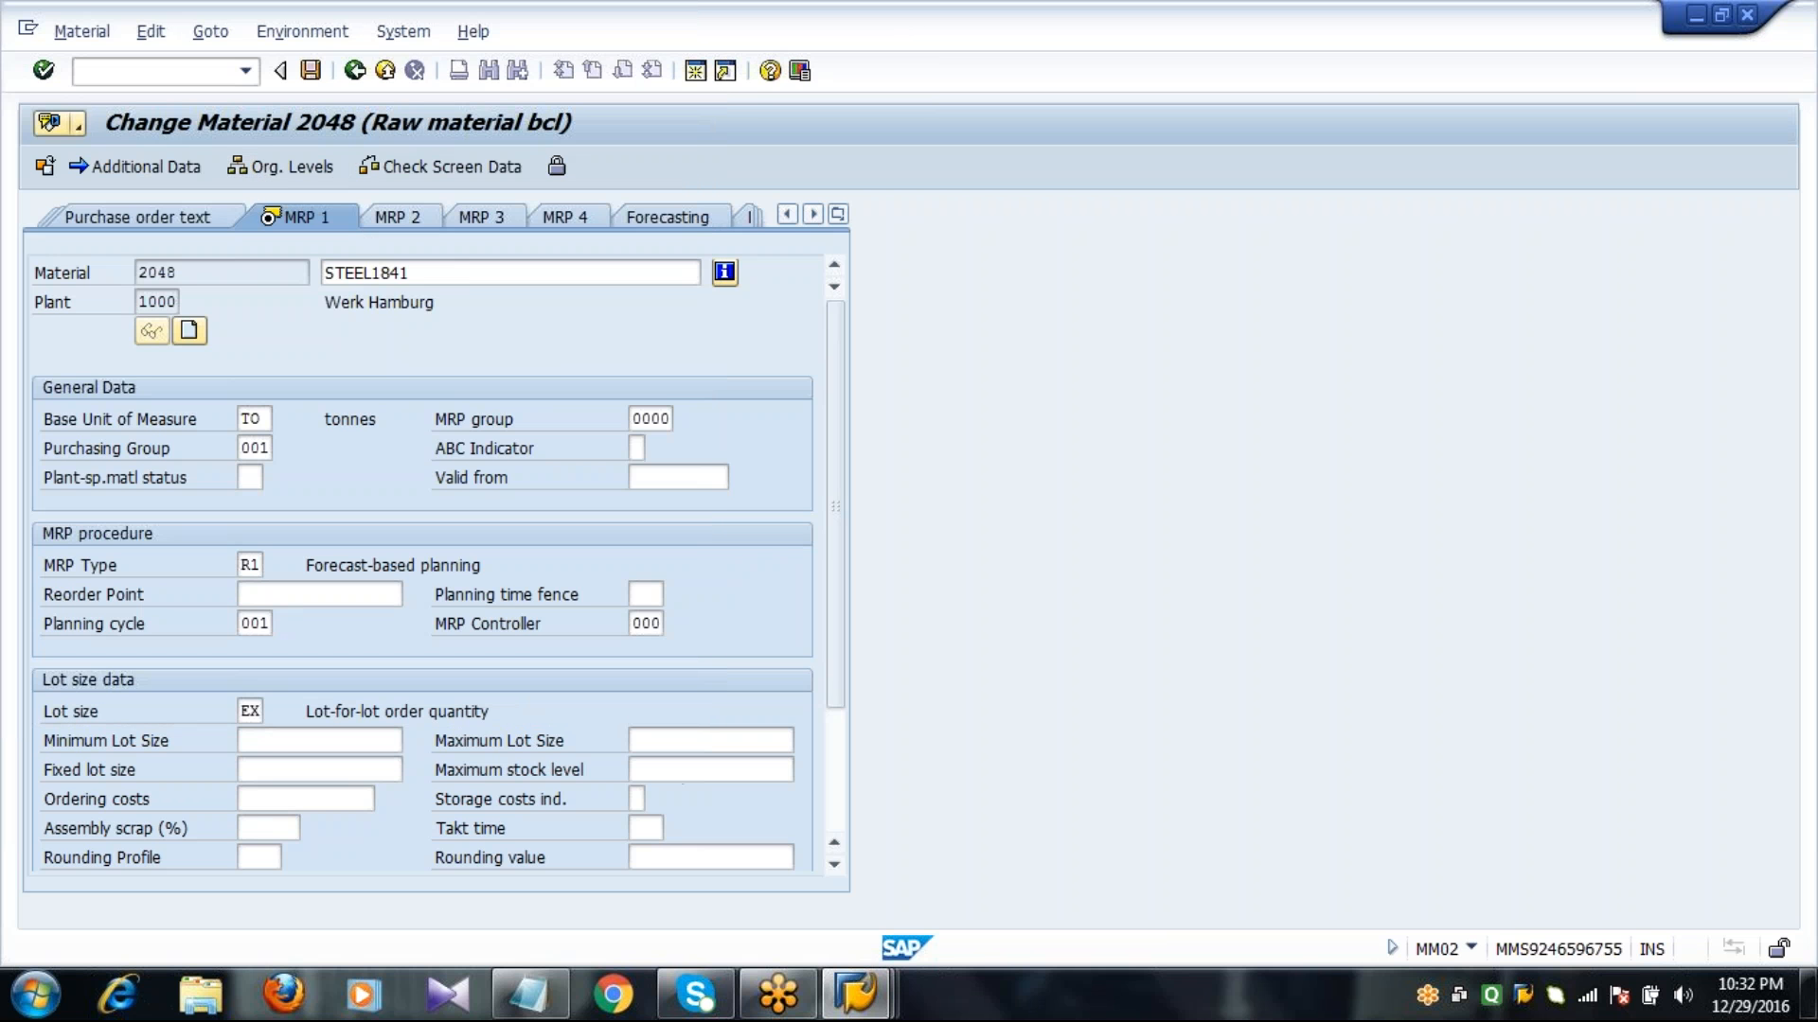
pyautogui.click(568, 549)
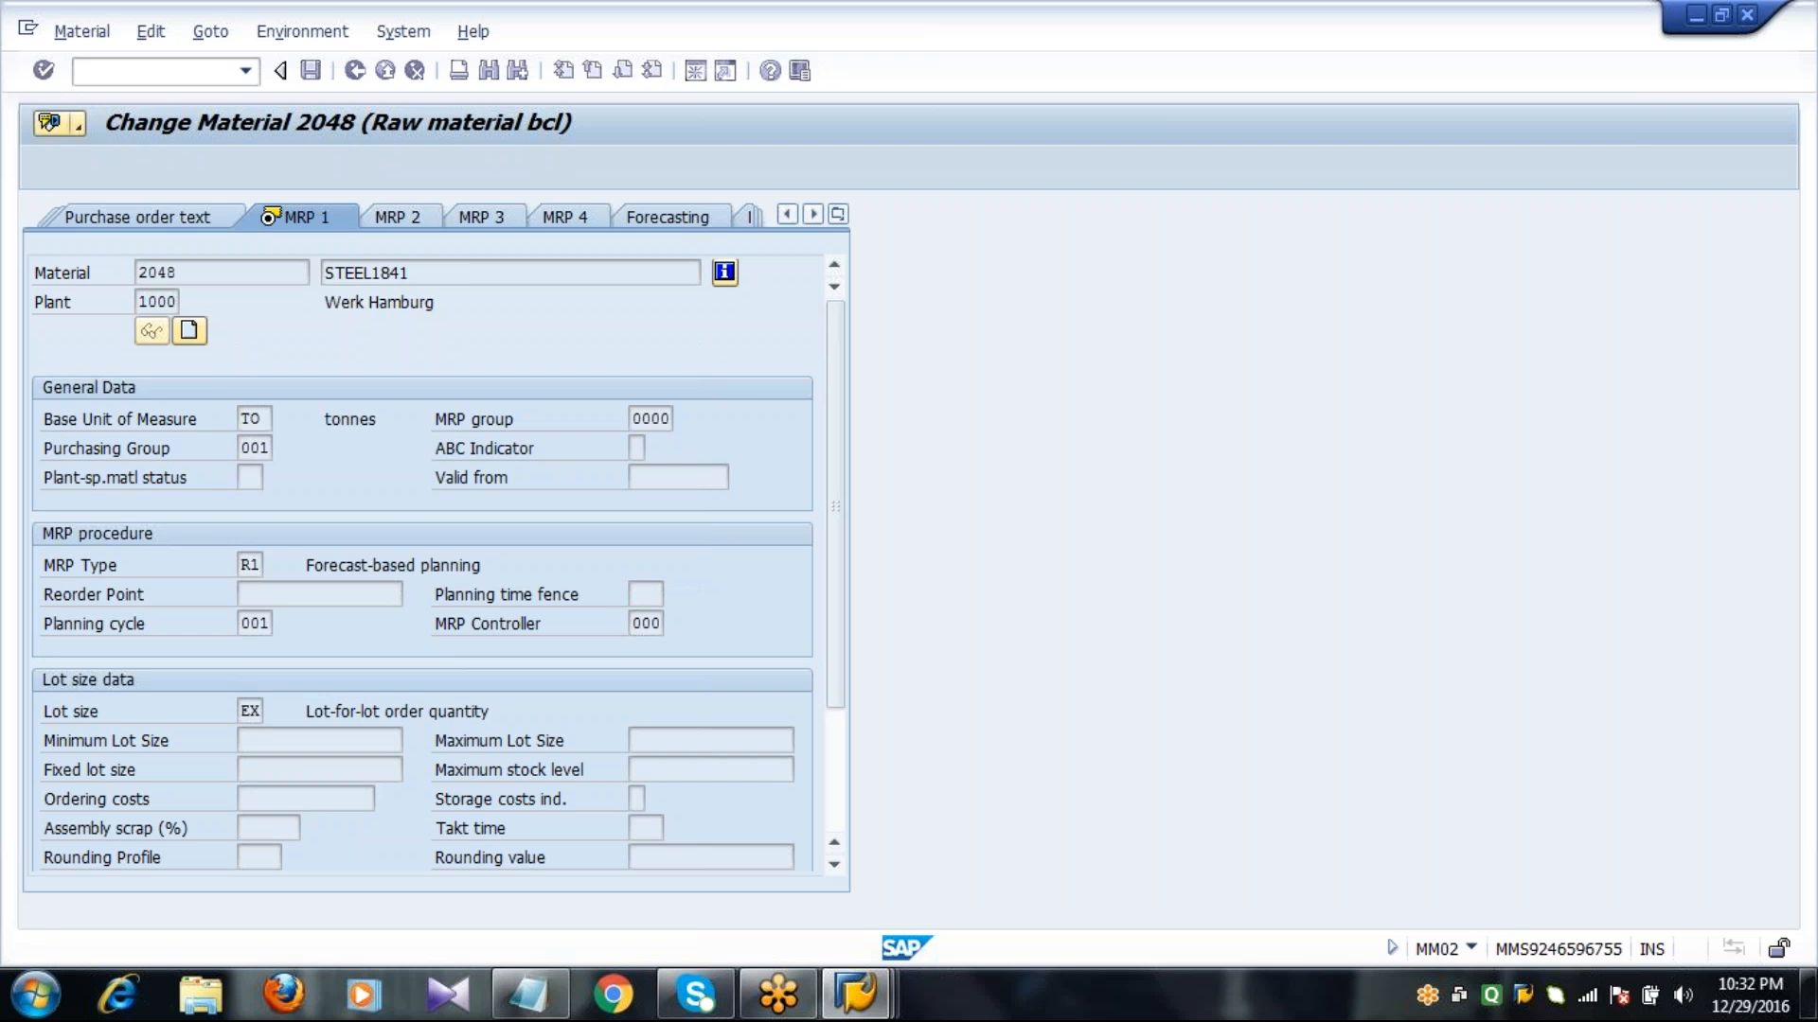
# Assign planning calendar 001 in the MRP 2 view, save material 2048 and leave the transaction.
pyautogui.click(386, 222)
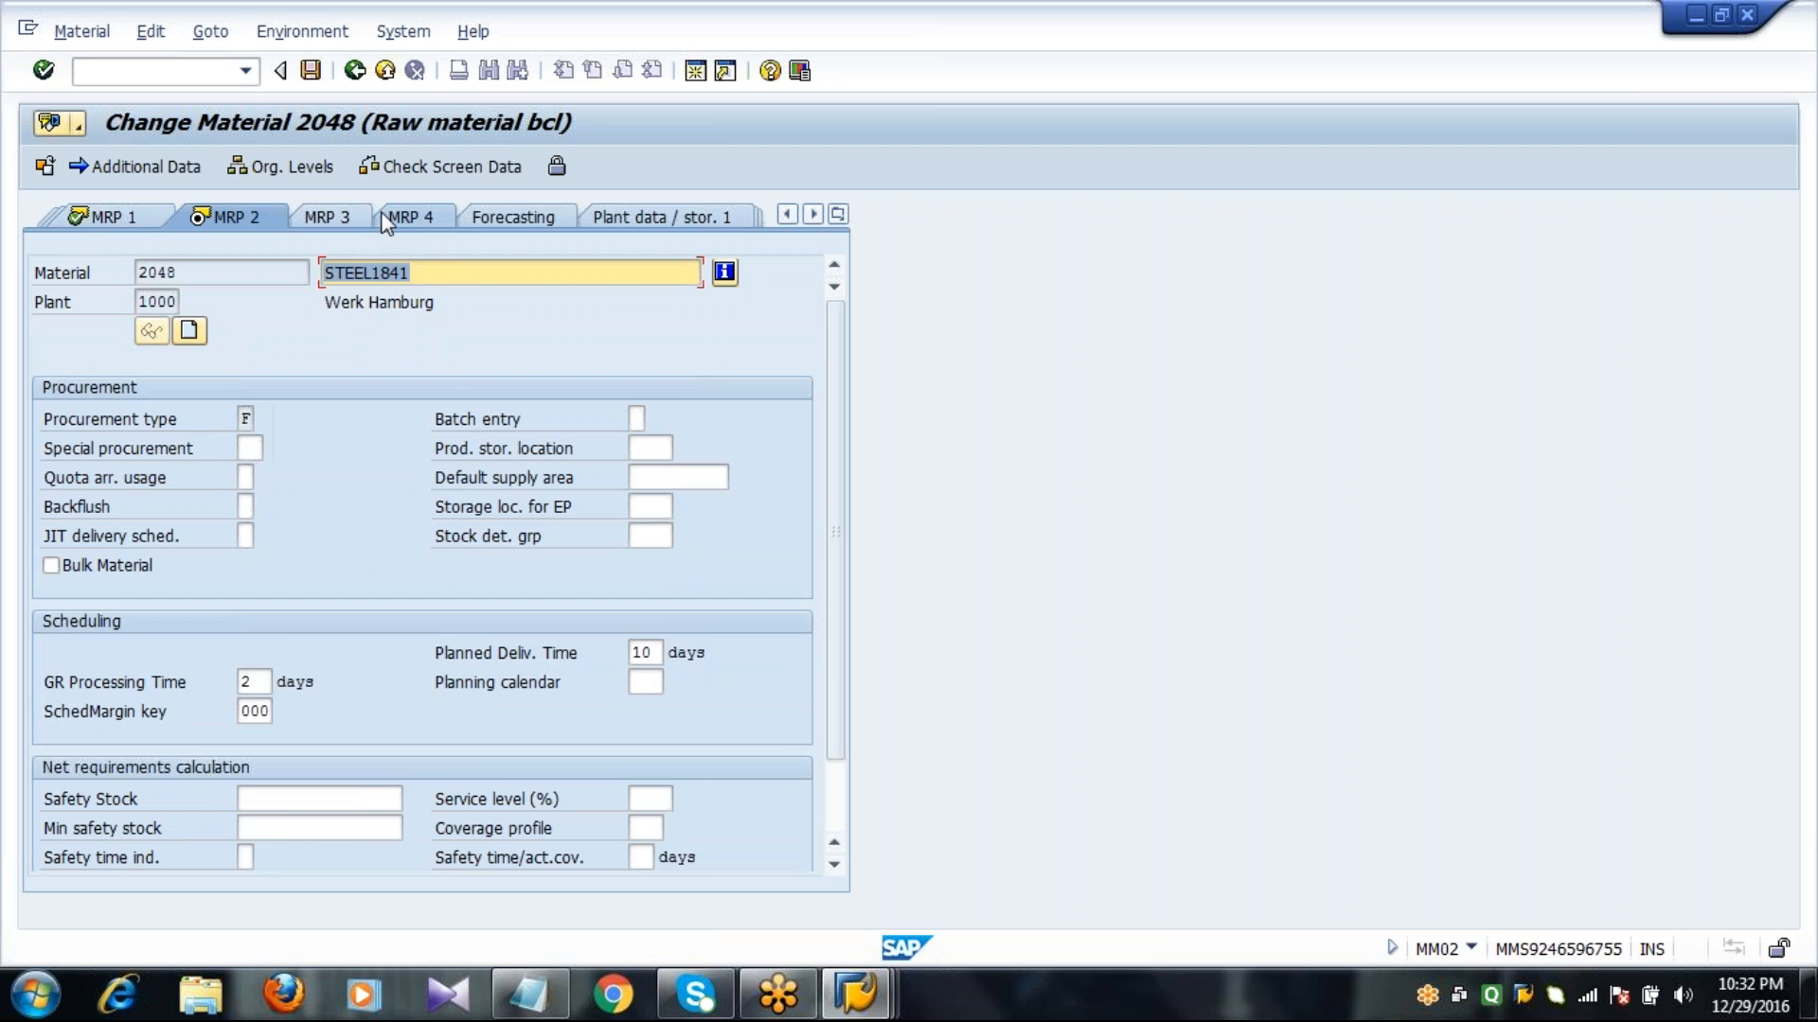
pyautogui.click(658, 678)
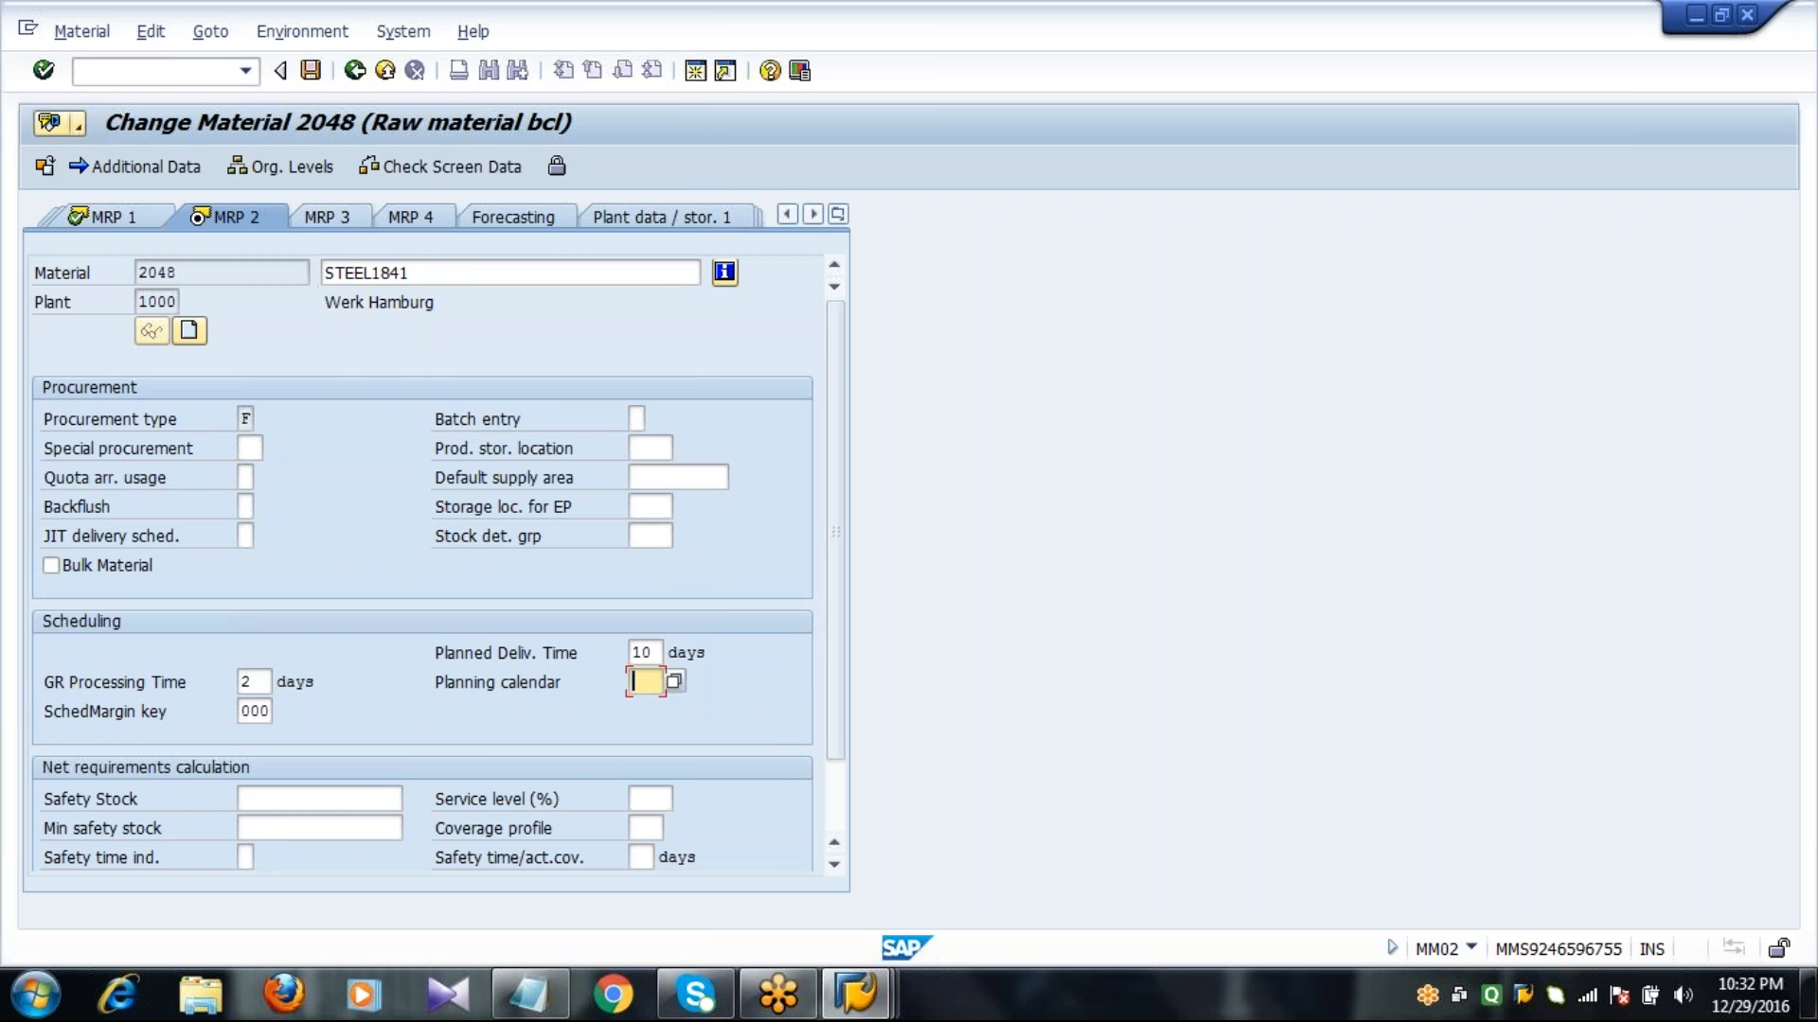
pyautogui.click(674, 682)
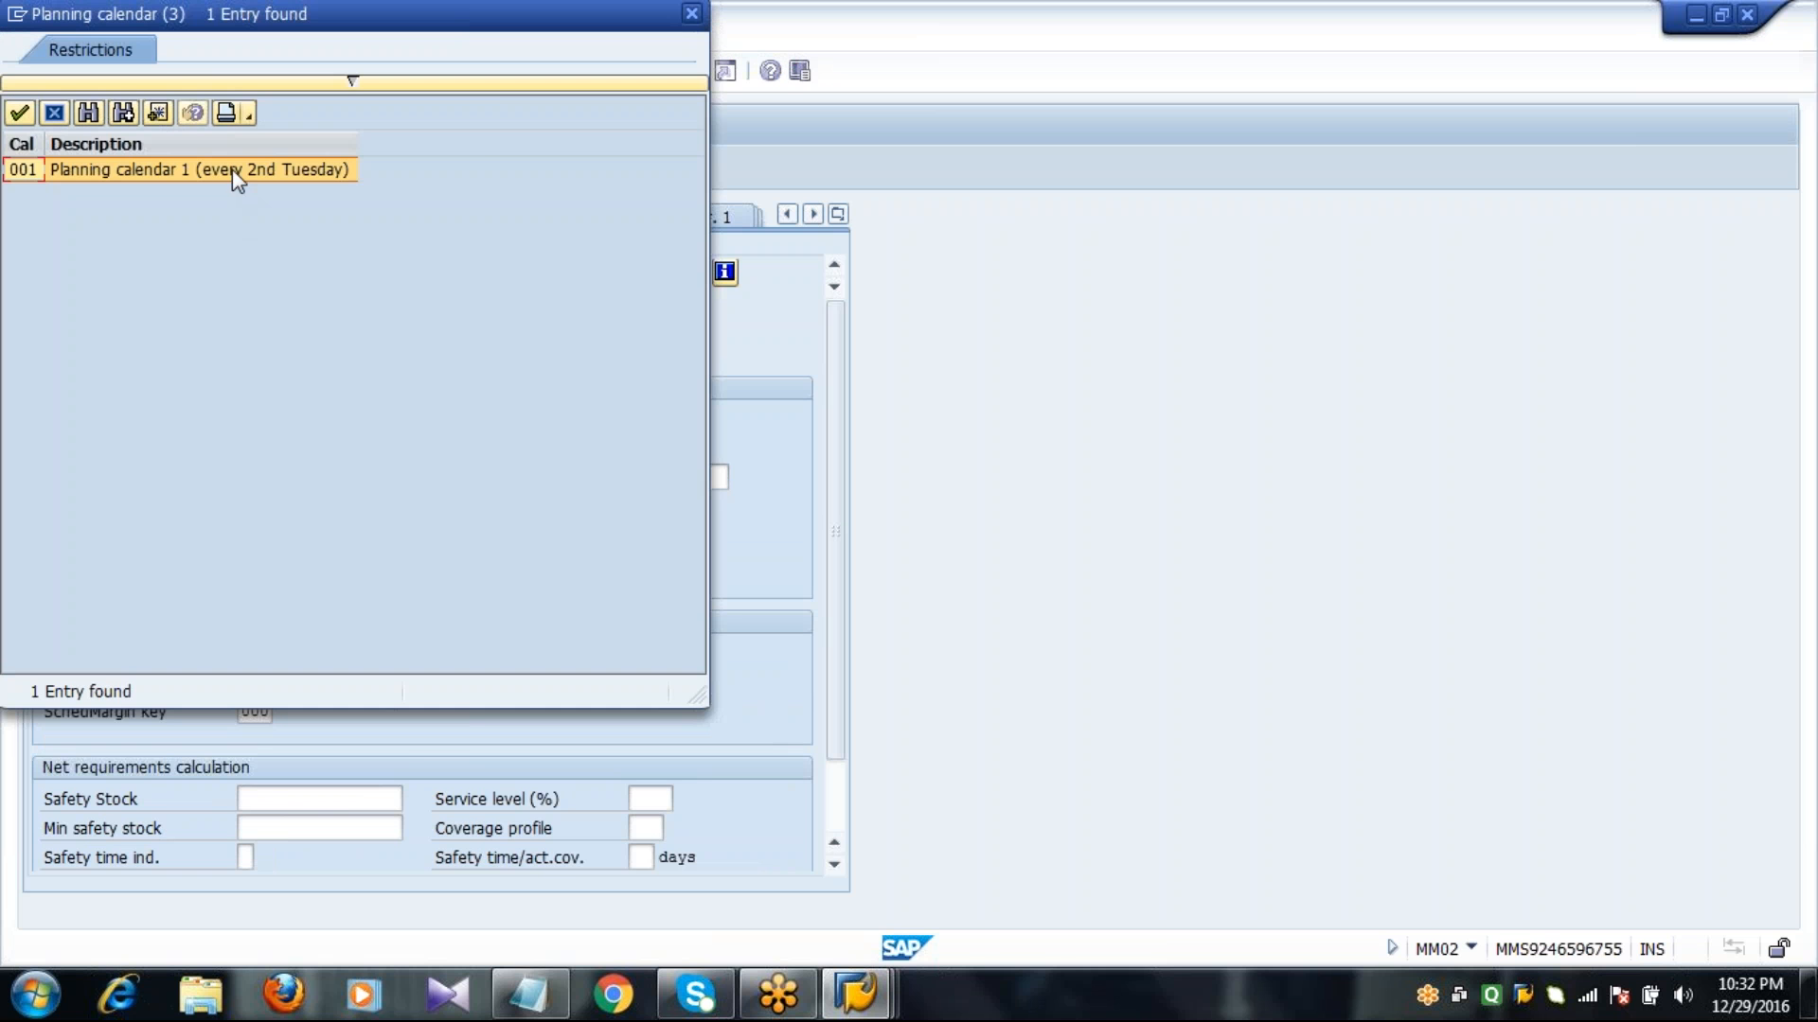
pyautogui.doubleClick(231, 168)
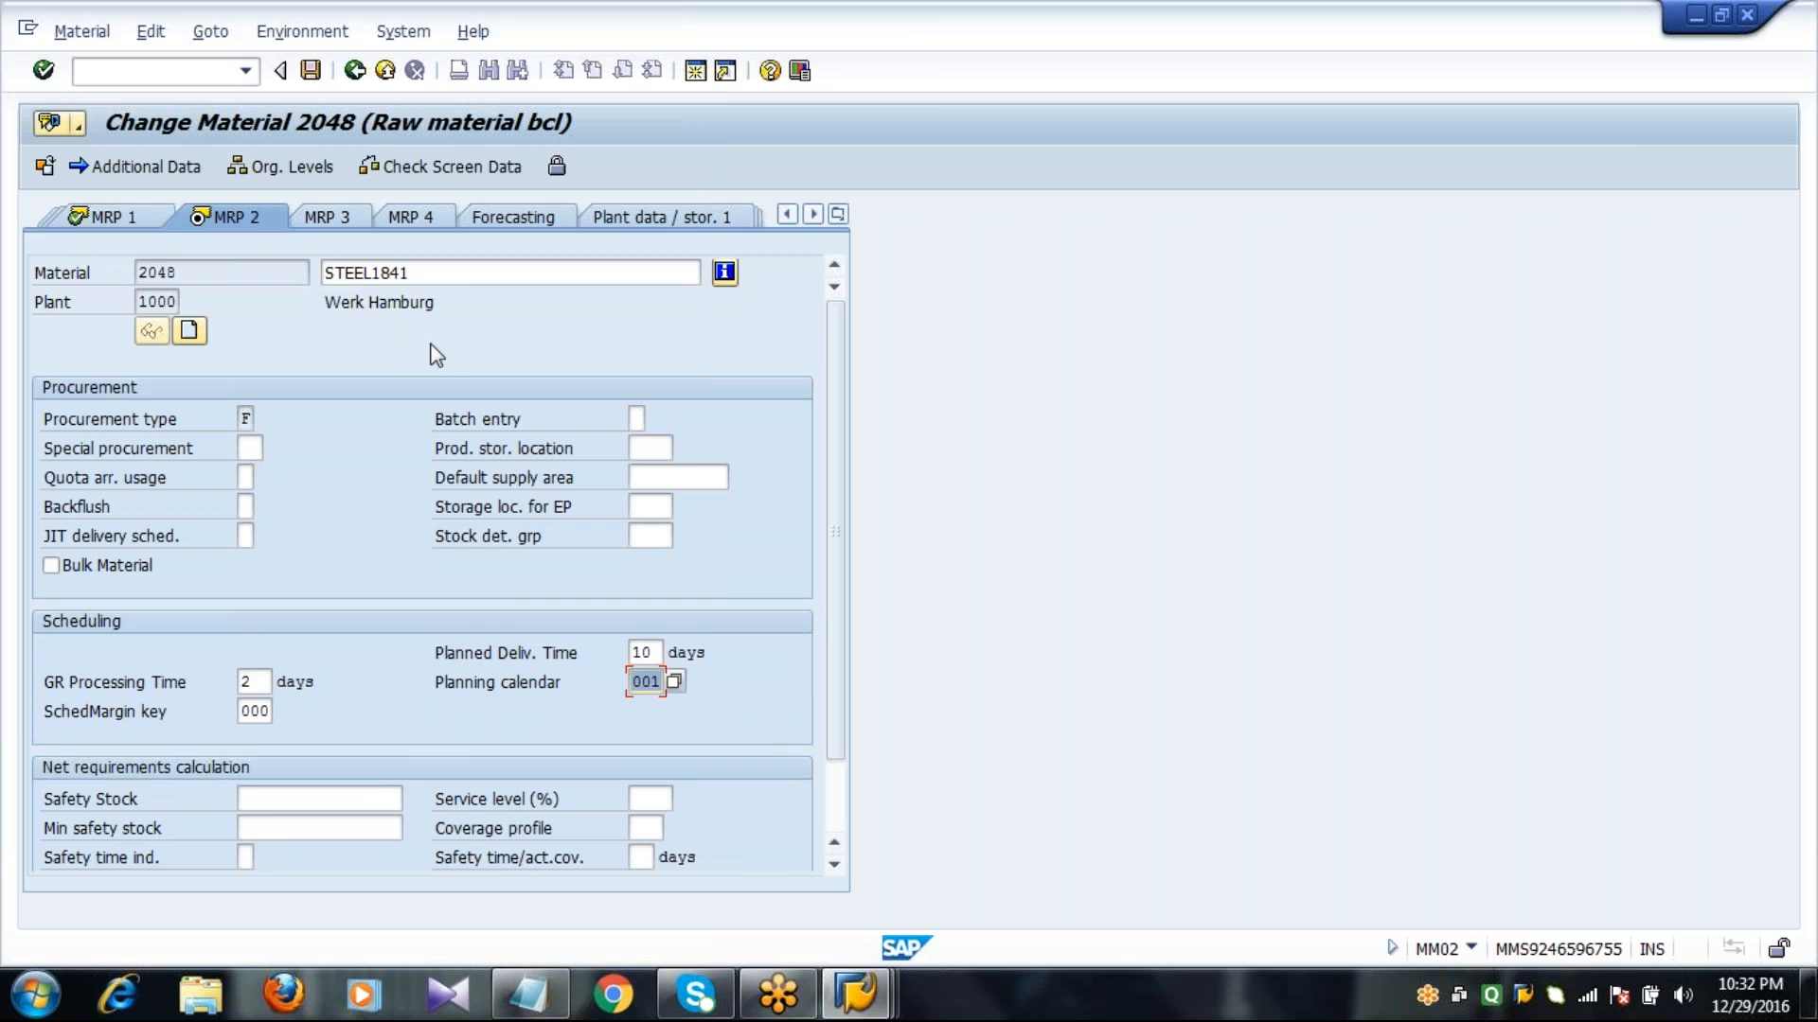
pyautogui.click(311, 71)
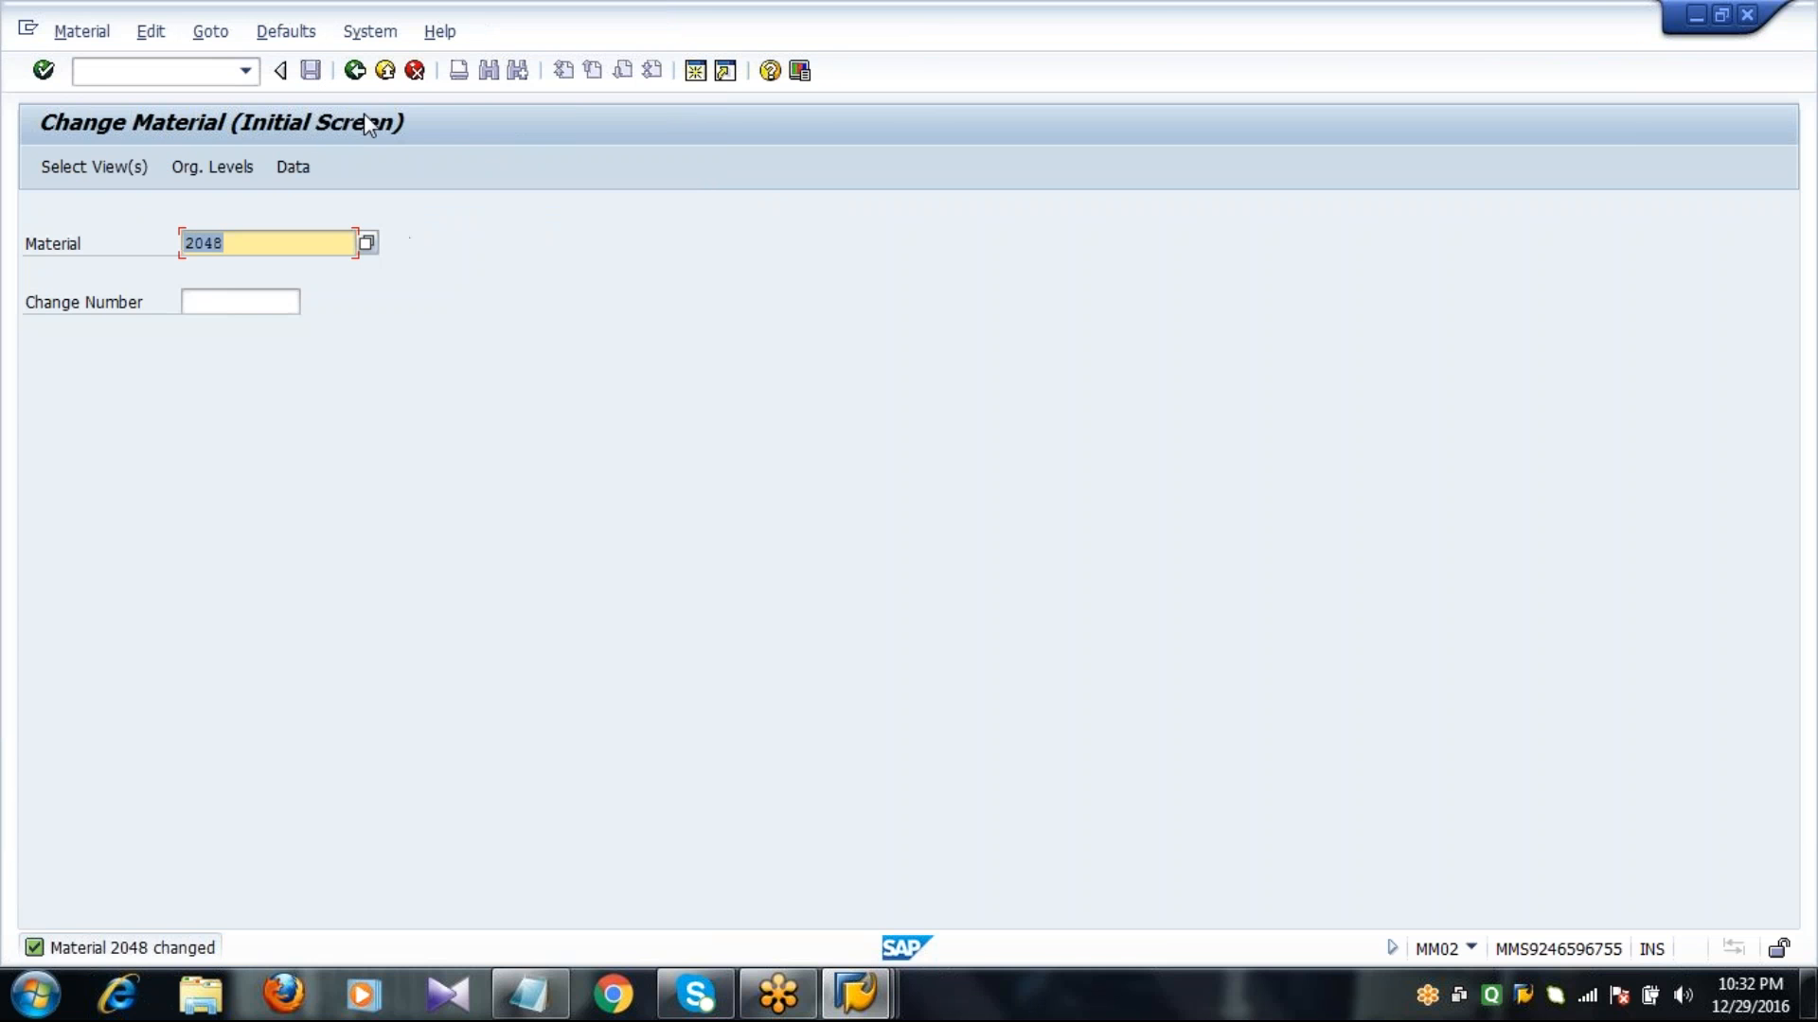
pyautogui.click(361, 81)
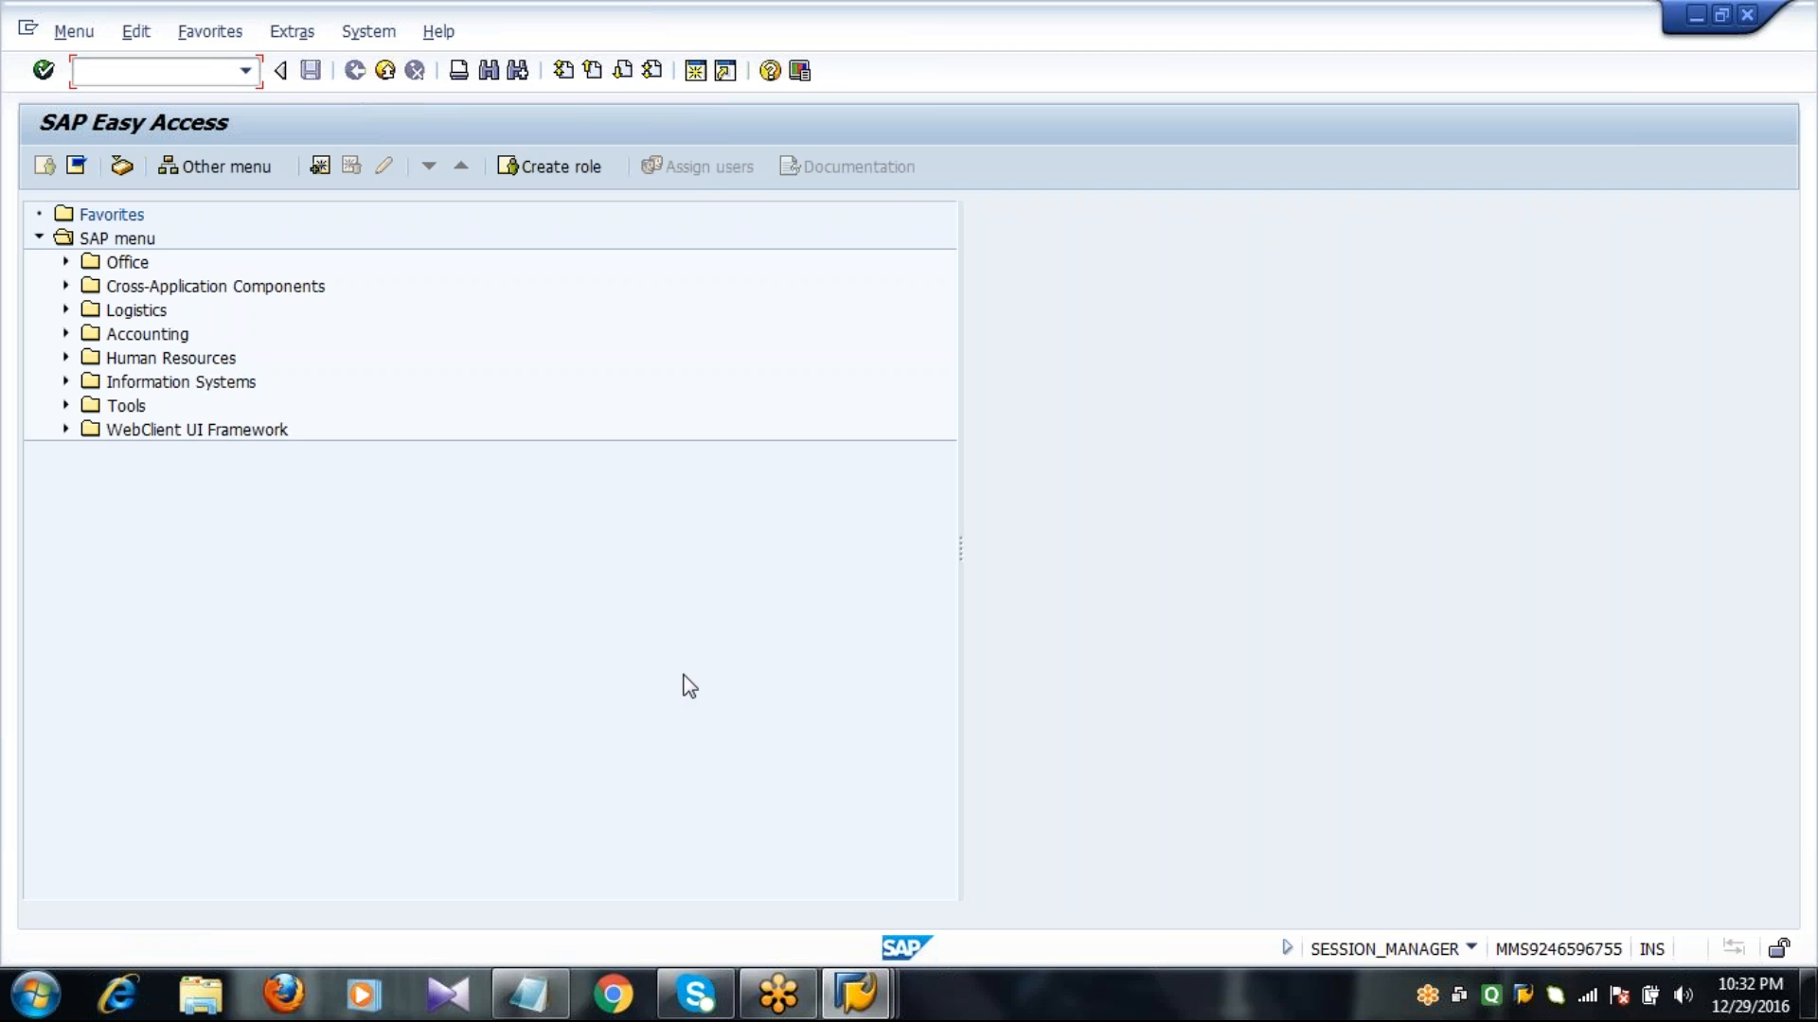